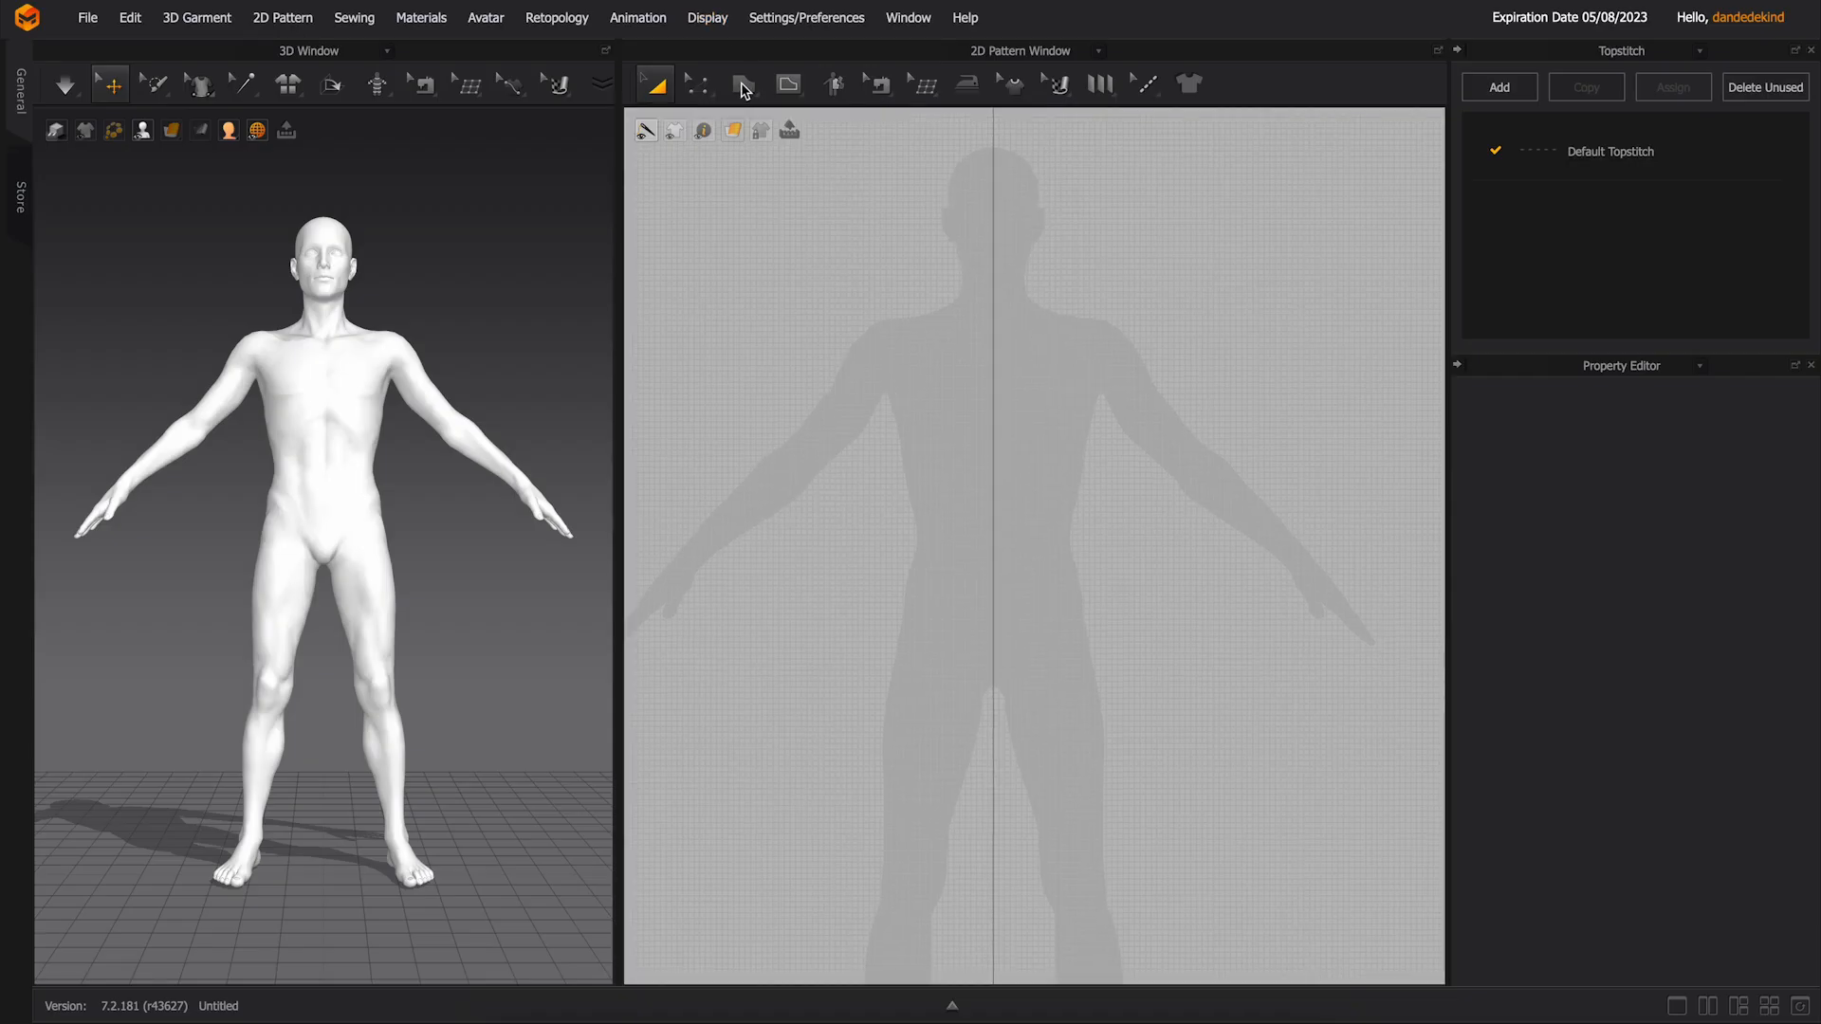
# - Draw a rectangular torso polygon about 372 mm wide and 603 mm tall, with extra points at the underarms, hem centre and neckline
pyautogui.click(744, 91)
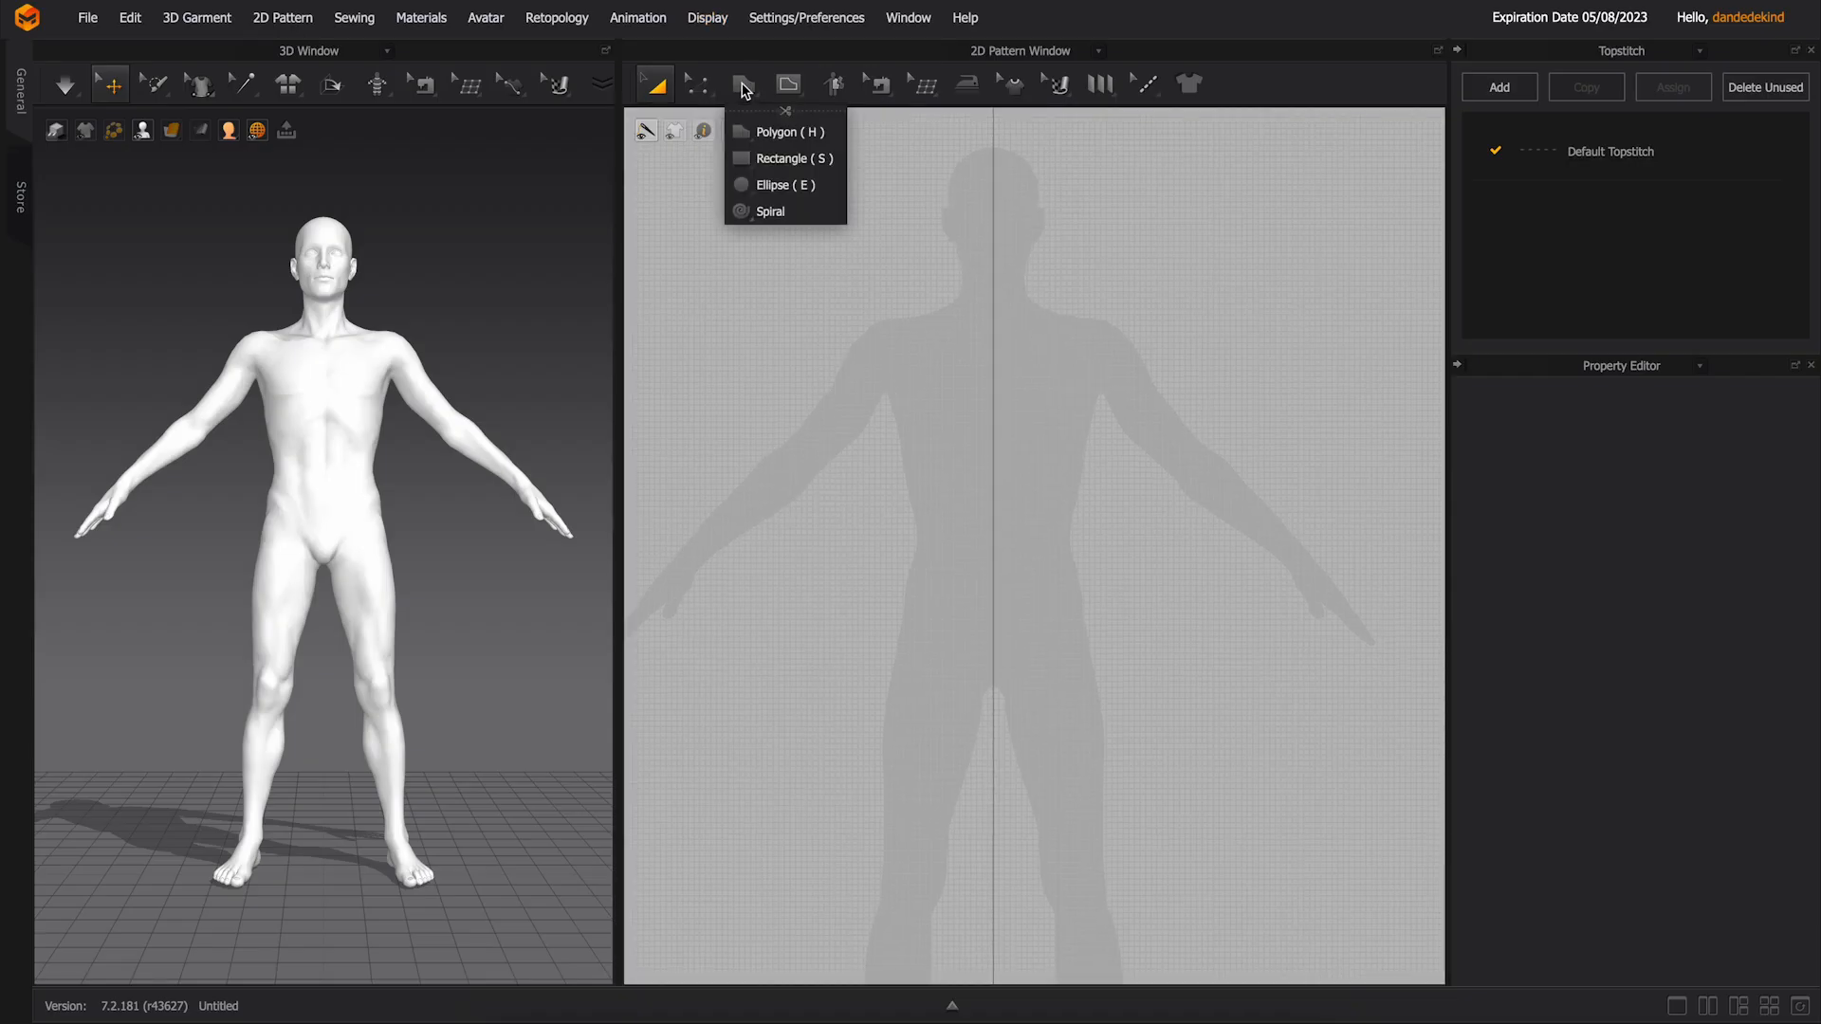
pyautogui.click(792, 136)
pyautogui.click(888, 286)
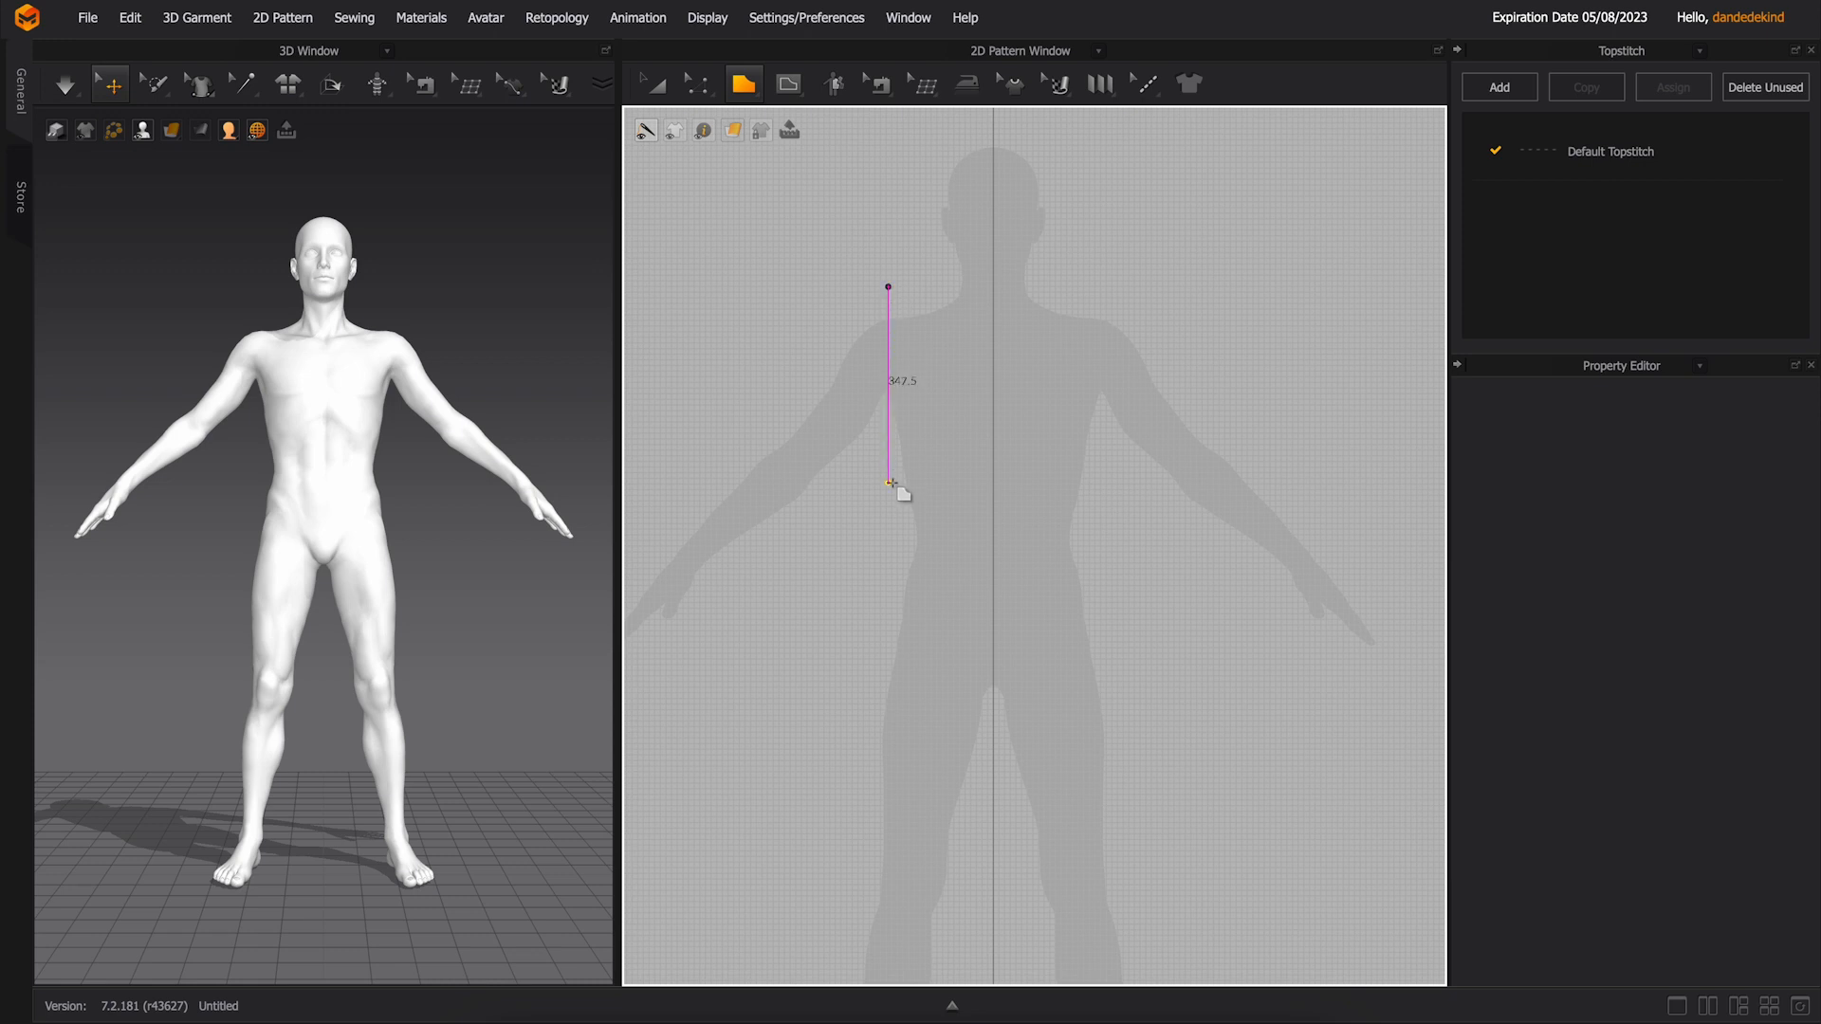
pyautogui.click(889, 423)
pyautogui.click(887, 627)
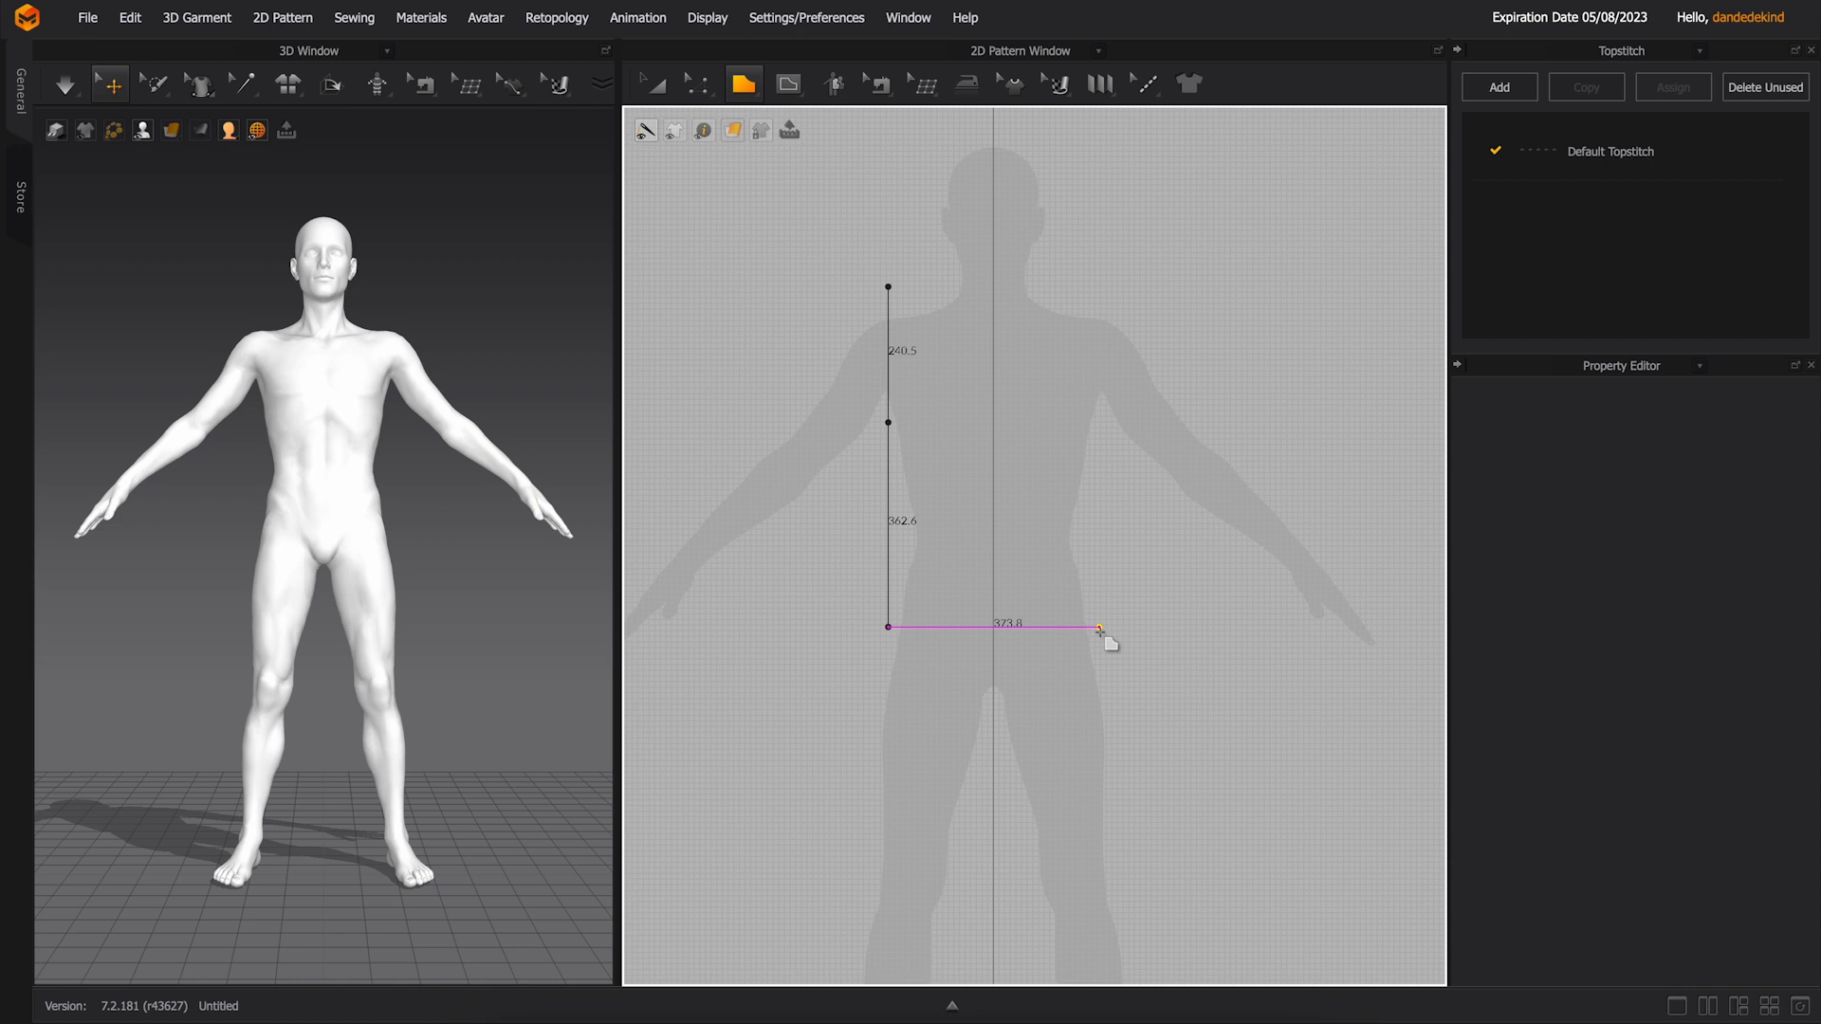
pyautogui.click(993, 627)
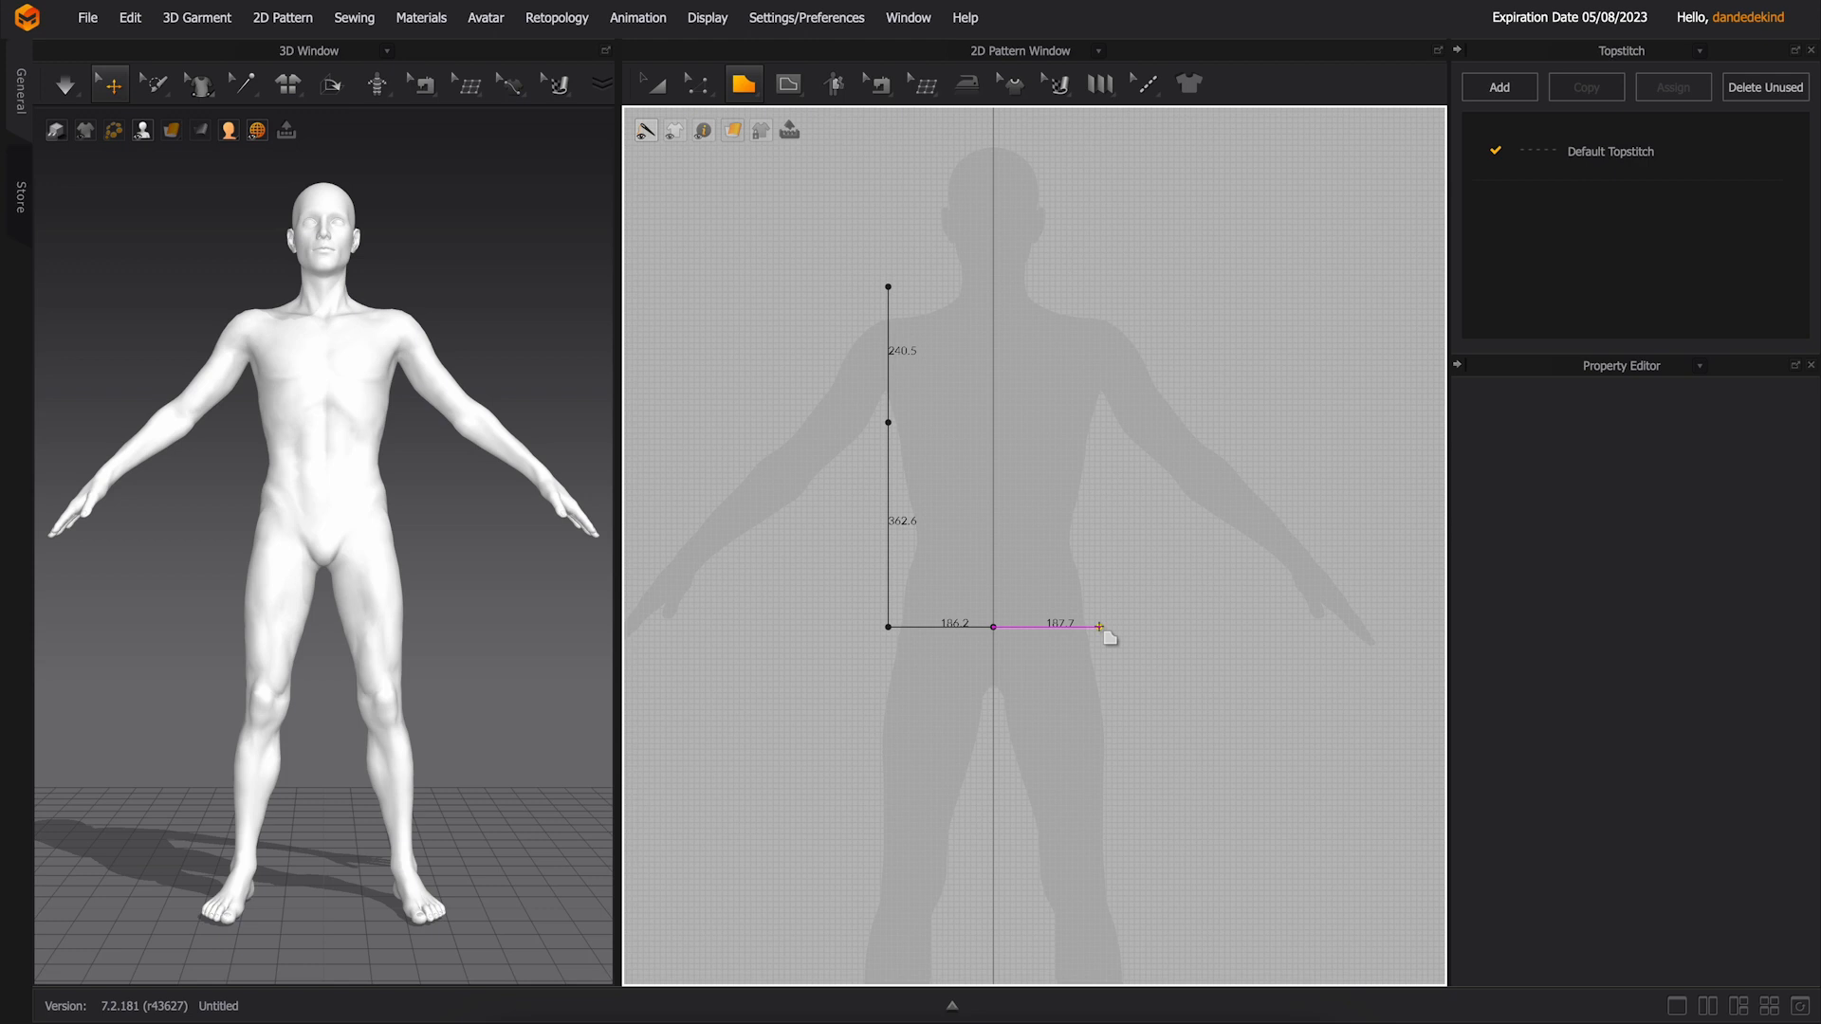
pyautogui.click(1098, 627)
pyautogui.click(1098, 422)
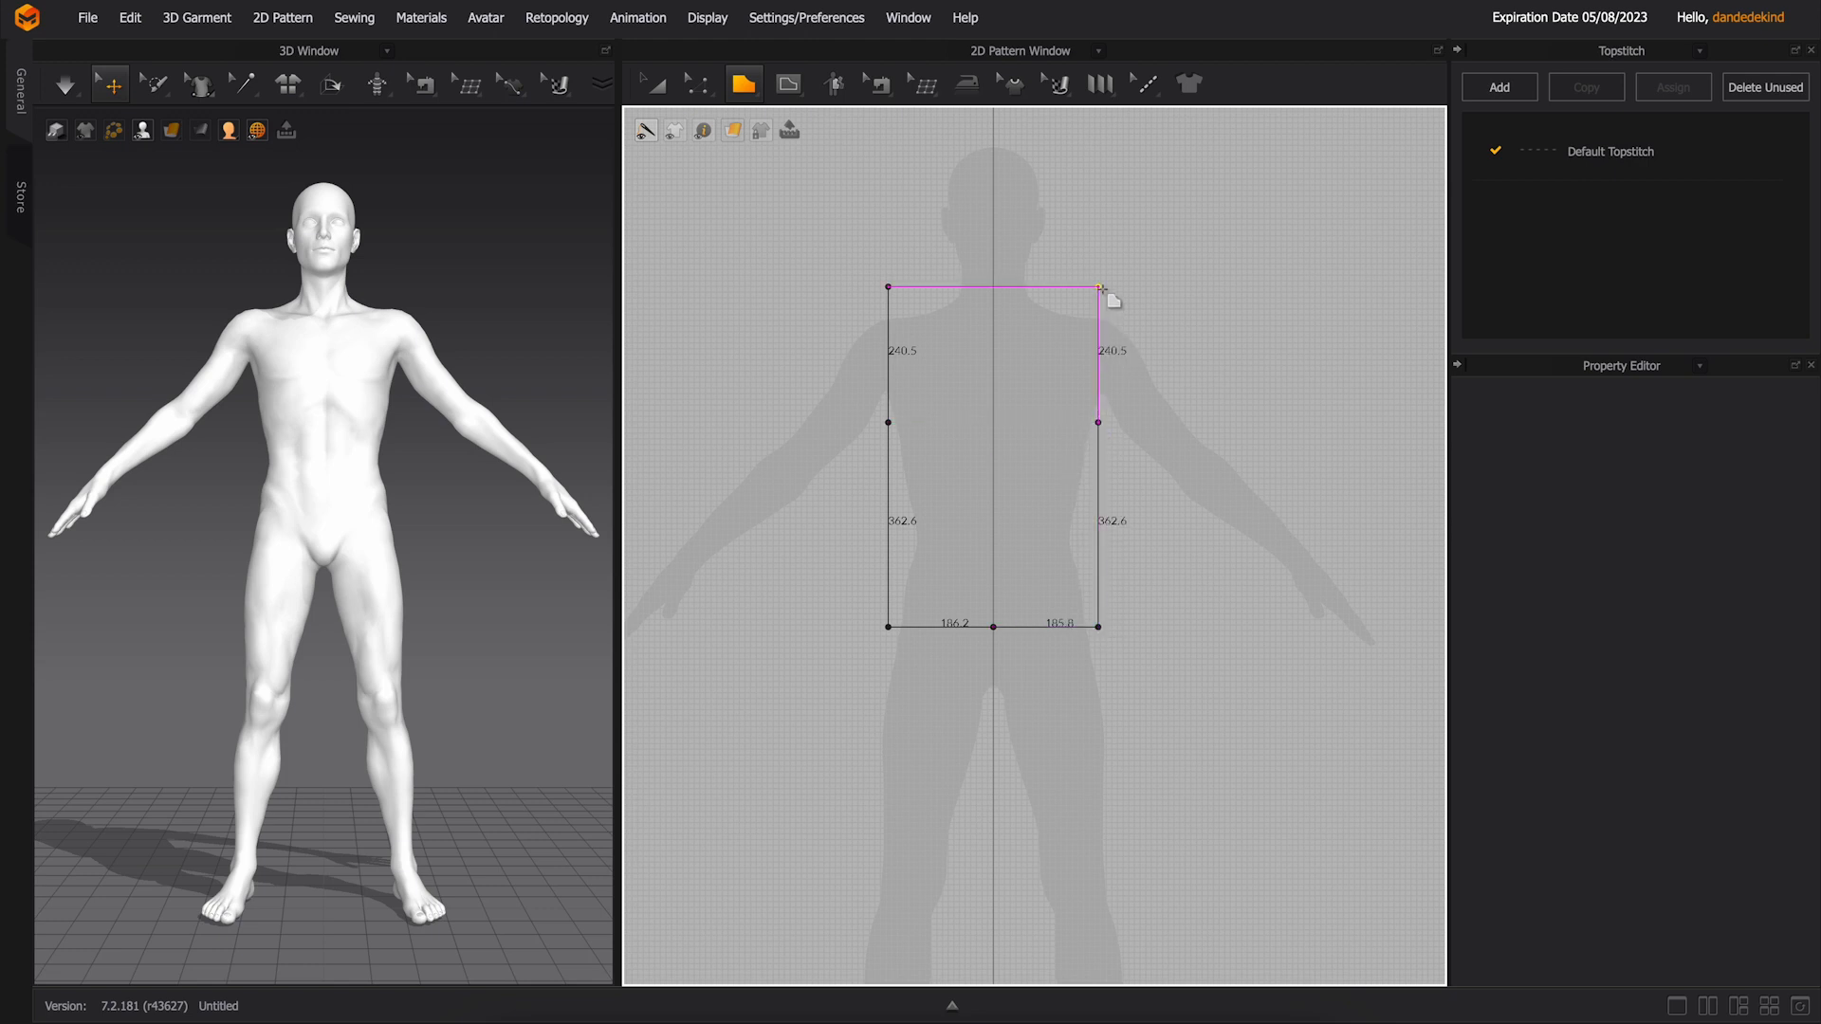
pyautogui.click(1100, 286)
pyautogui.click(1036, 288)
pyautogui.click(888, 287)
# - Clone the torso pattern as a symmetric pattern without sewing and place the copy beside the original
pyautogui.press('a')
pyautogui.rightClick(986, 409)
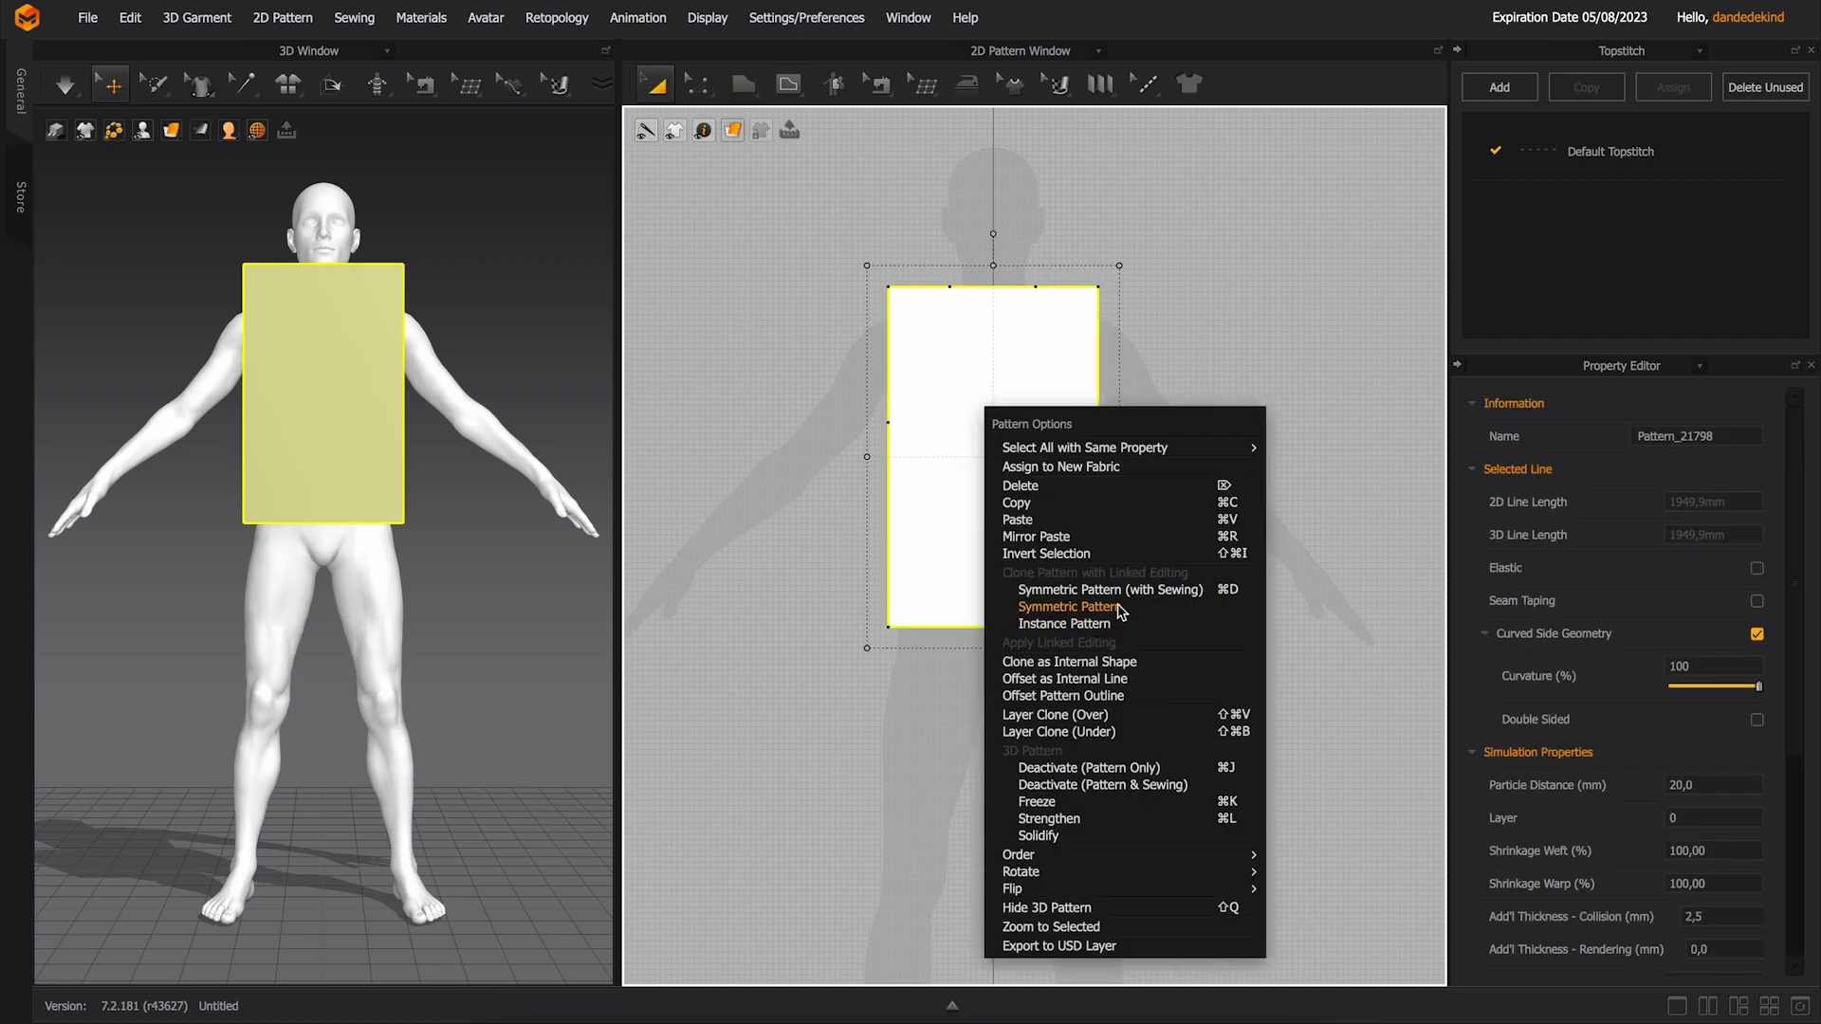
pyautogui.click(1067, 607)
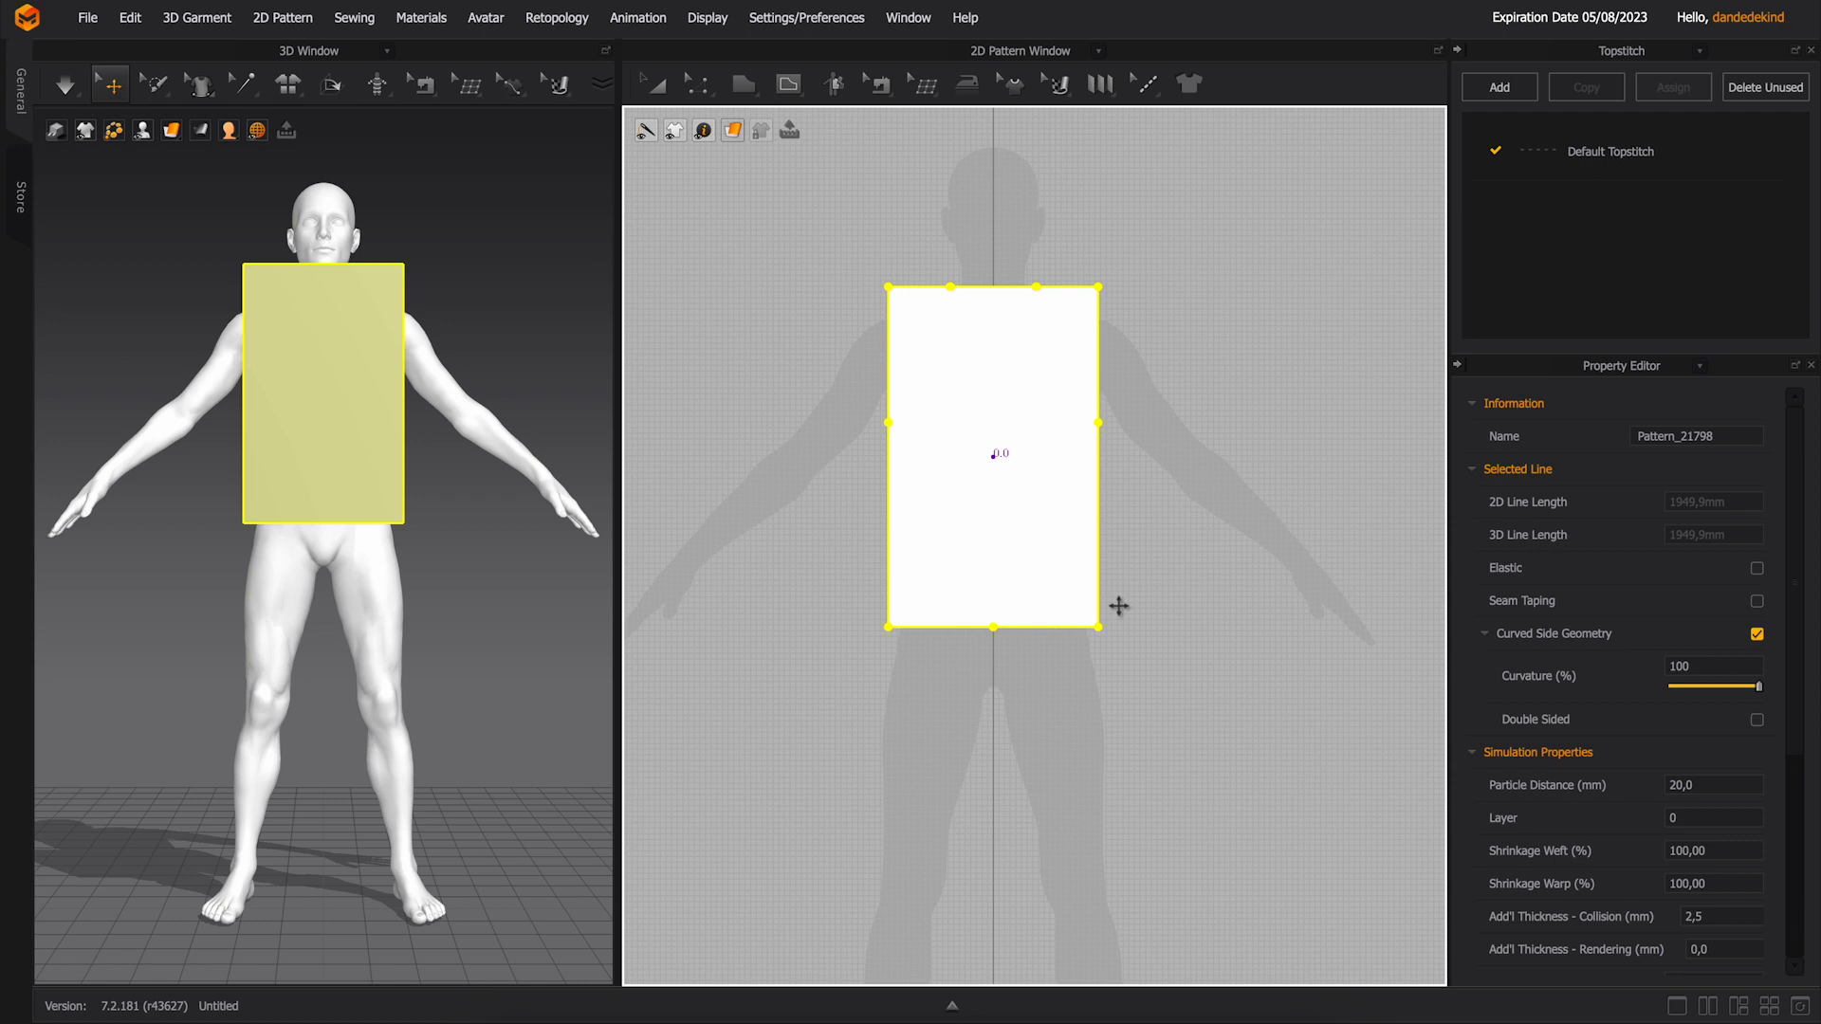
pyautogui.click(1119, 606)
pyautogui.moveTo(1147, 575); pyautogui.dragTo(1262, 421)
# - Position one torso panel behind the avatar and the other close in front of its chest
pyautogui.moveTo(476, 406); pyautogui.dragTo(305, 389)
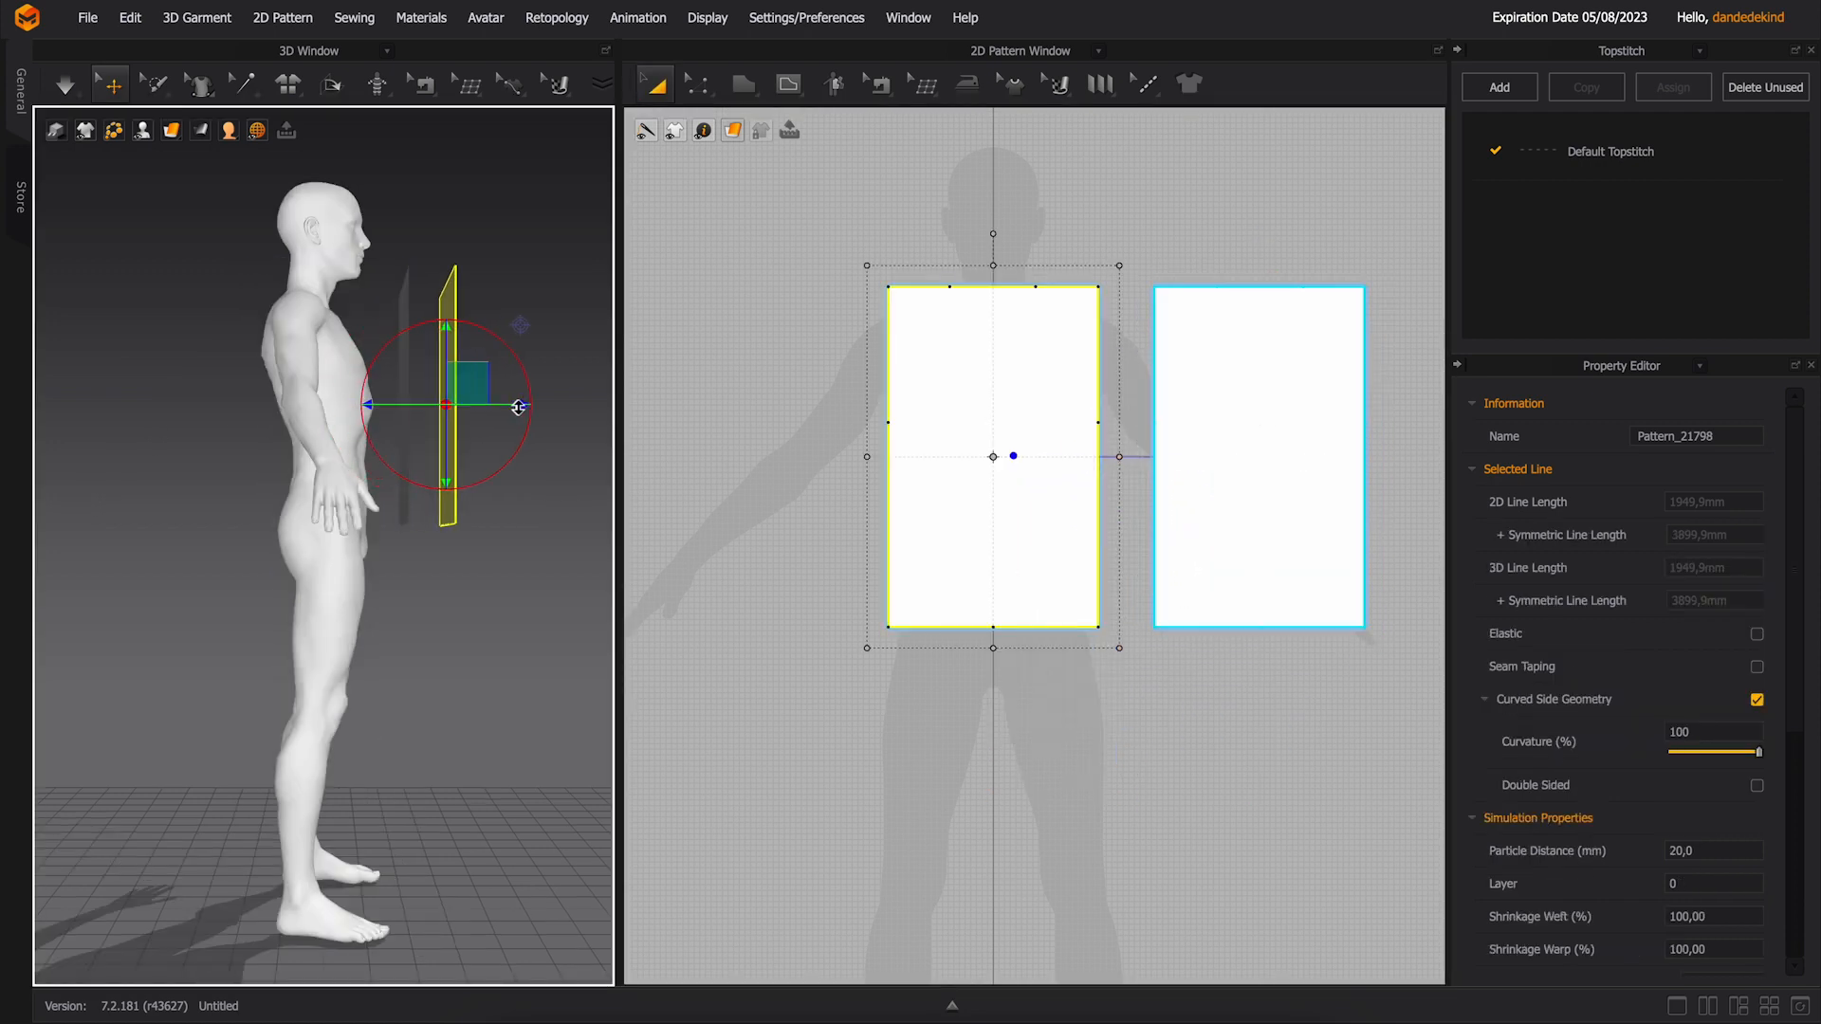
pyautogui.click(403, 385)
pyautogui.click(446, 398)
pyautogui.moveTo(527, 398); pyautogui.dragTo(494, 400)
pyautogui.click(495, 475)
# - Load the Nylon_Featherweight.zfab physical preset into FABRIC 1 and rename the fabric Main_Hoodie
pyautogui.click(1602, 152)
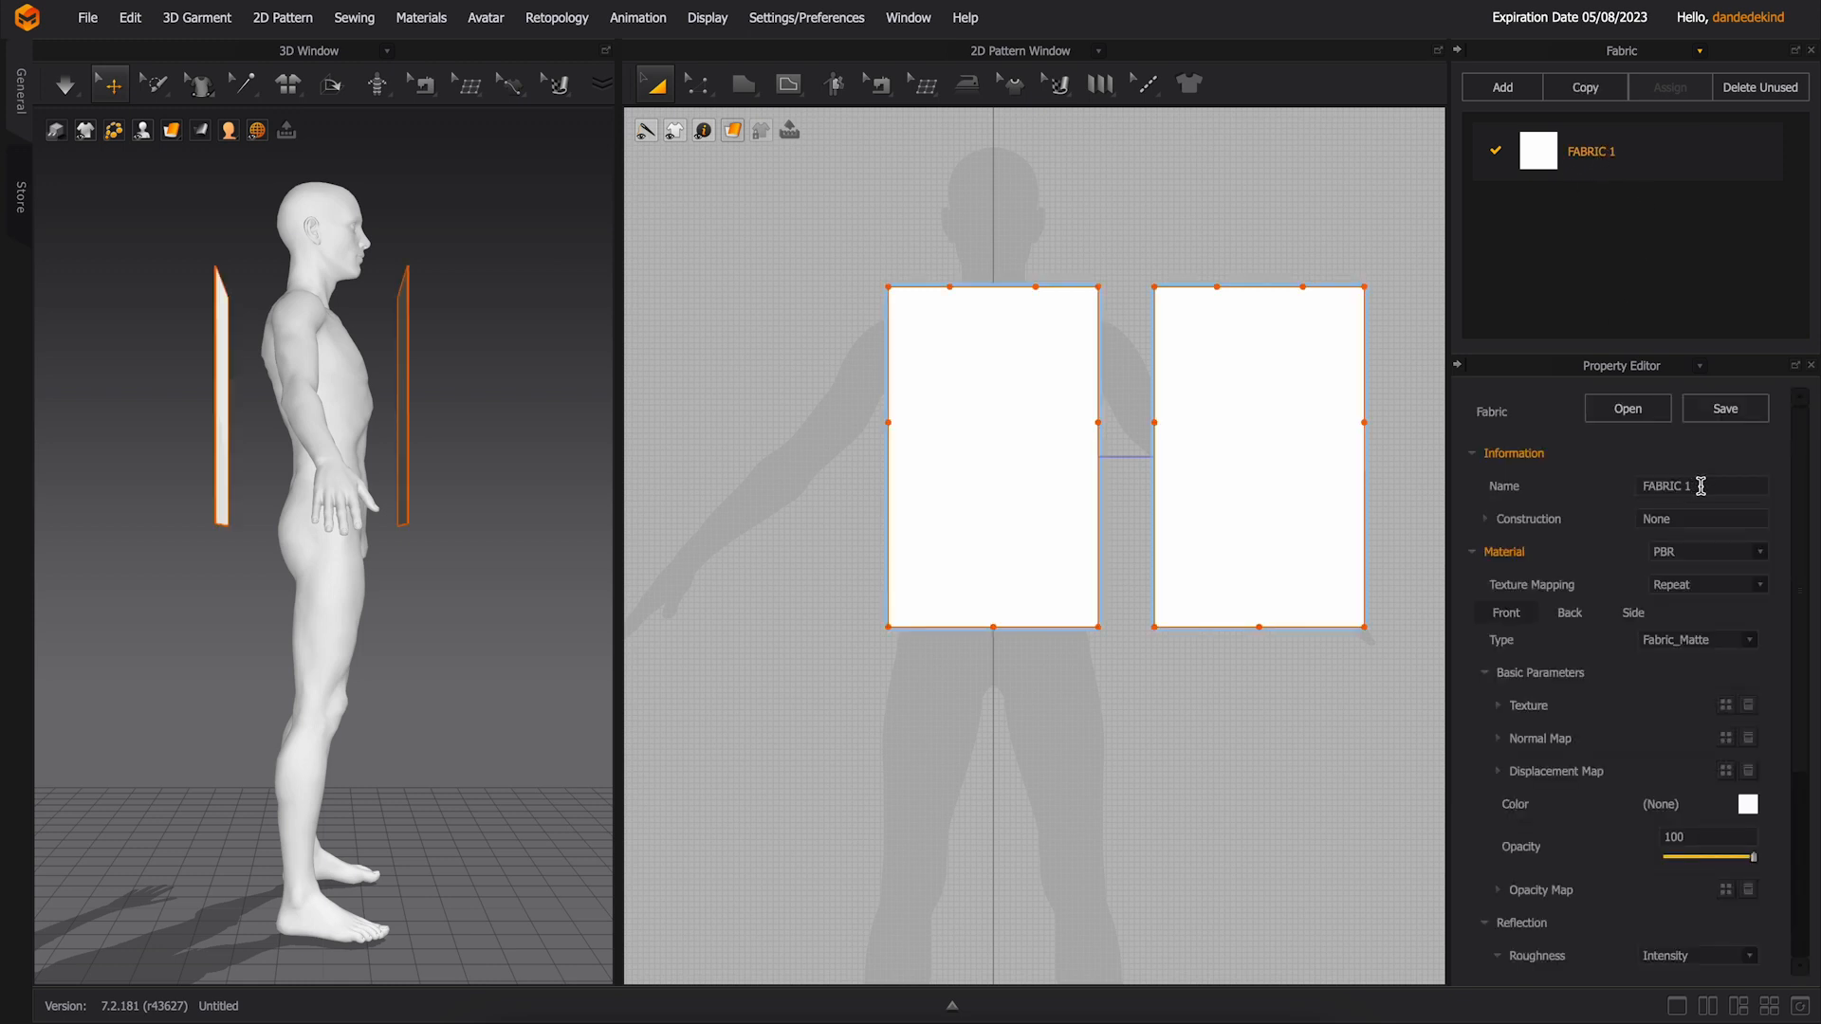
pyautogui.scroll(-7, 1645, 724)
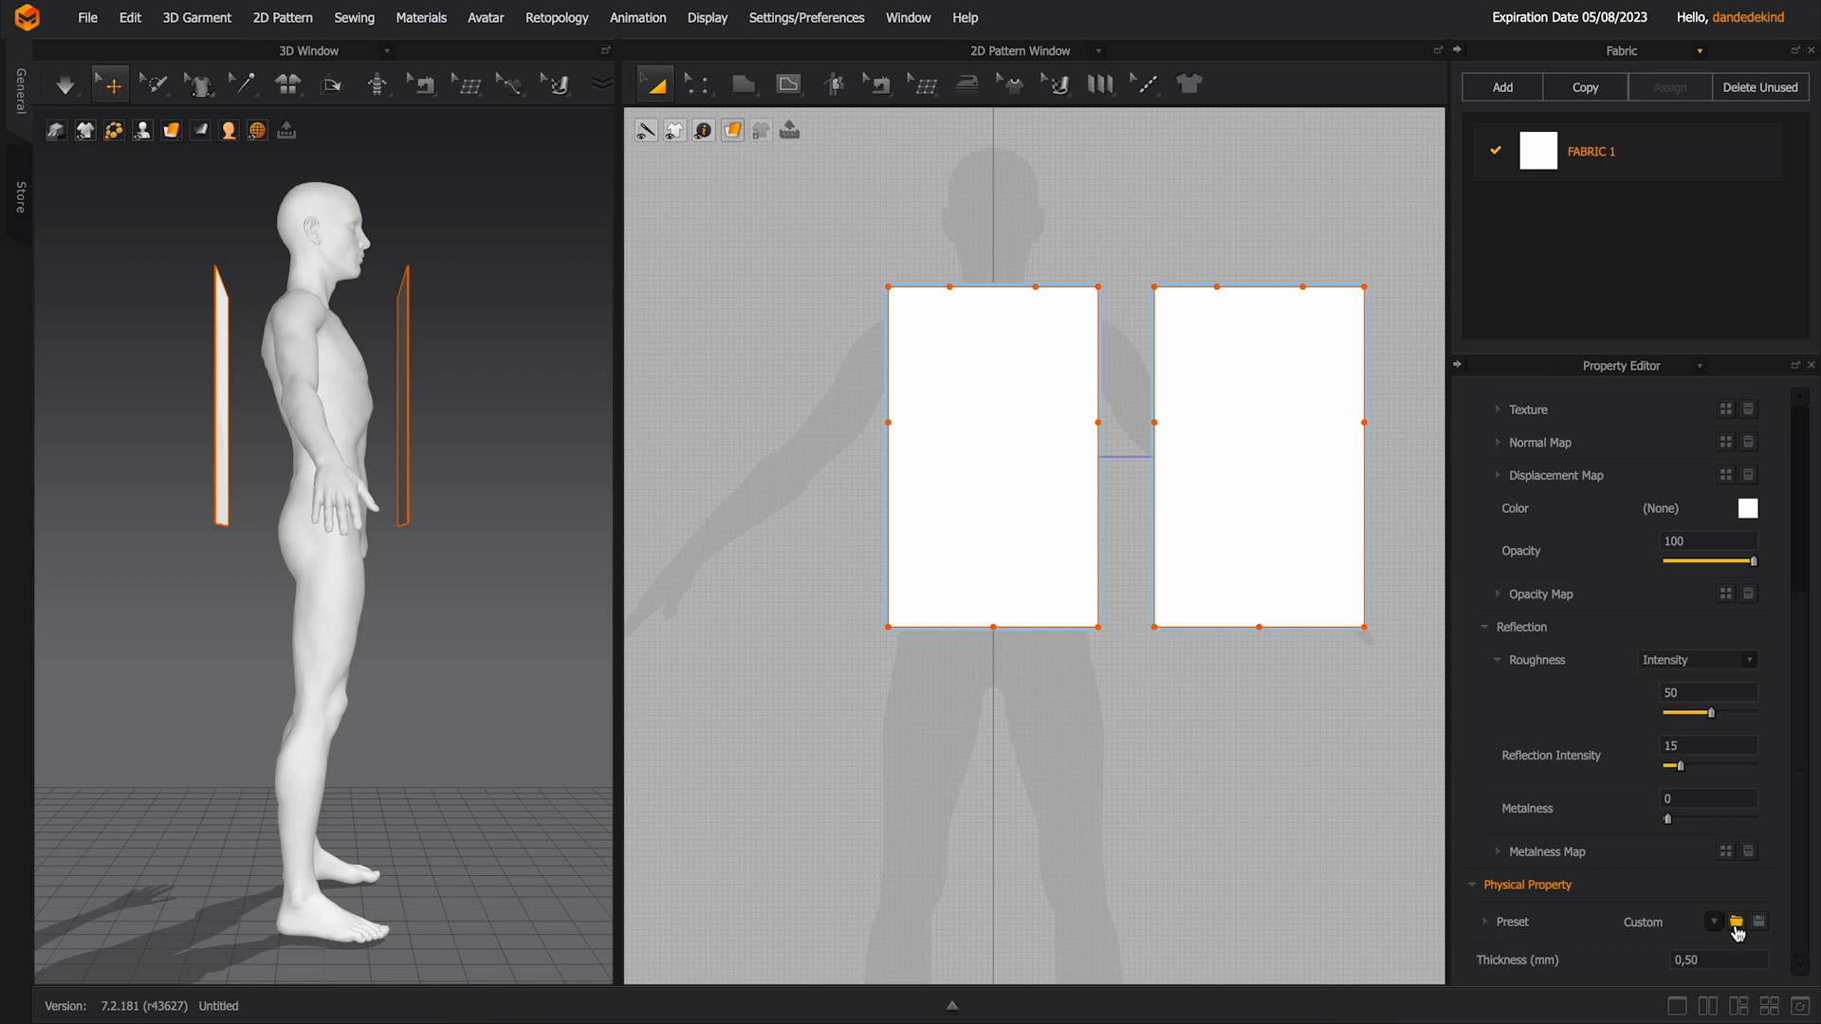
pyautogui.click(1736, 922)
pyautogui.click(758, 557)
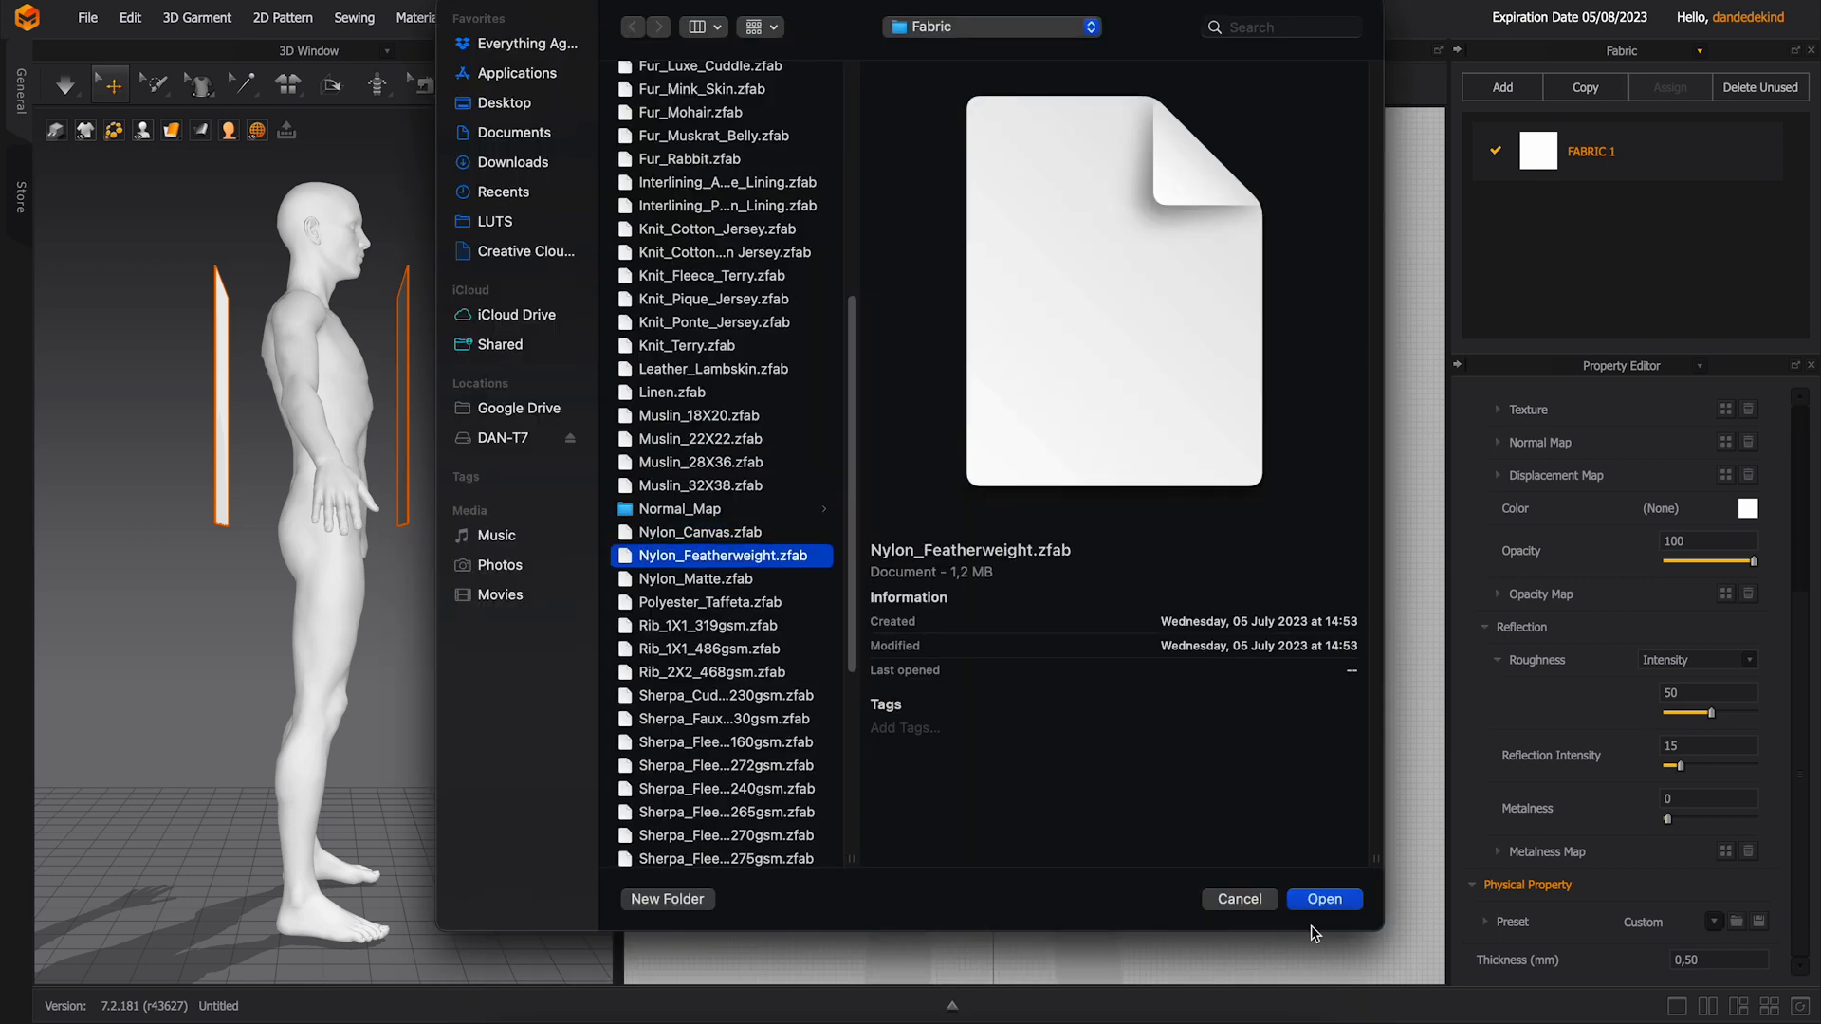
pyautogui.click(1325, 900)
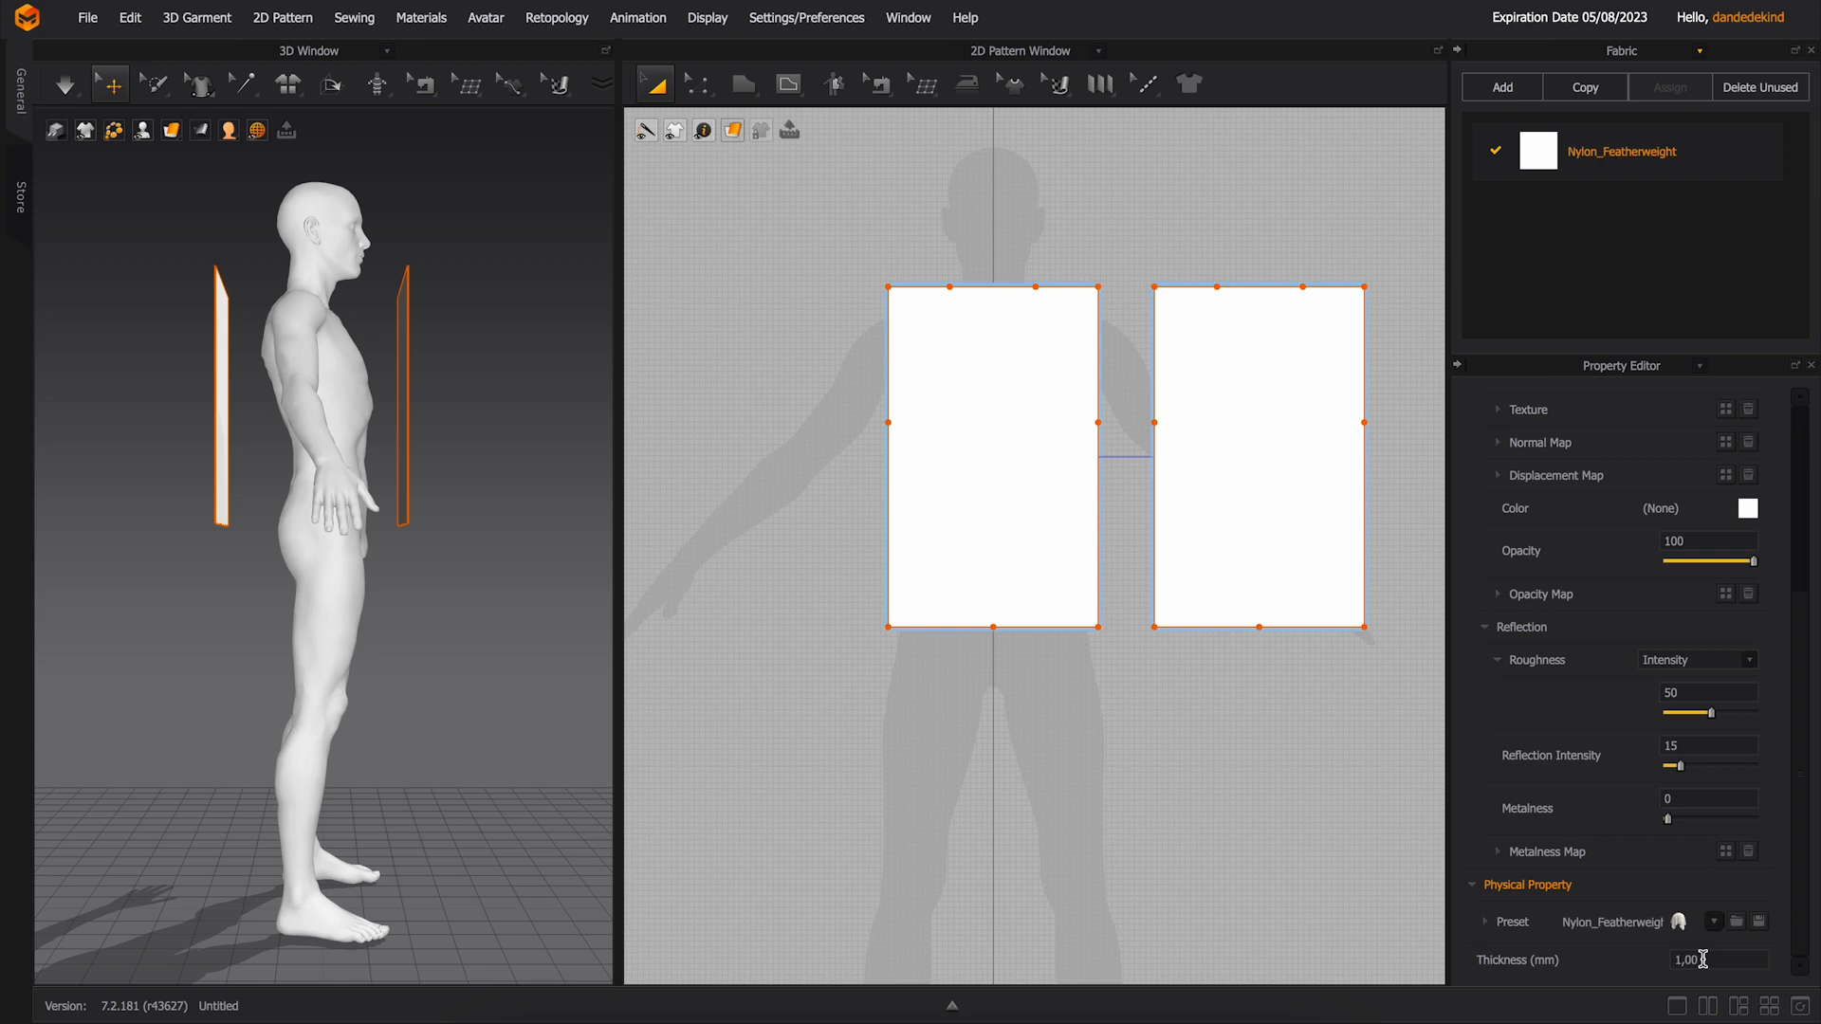
pyautogui.doubleClick(1625, 151)
pyautogui.write('Main_Hoodie')
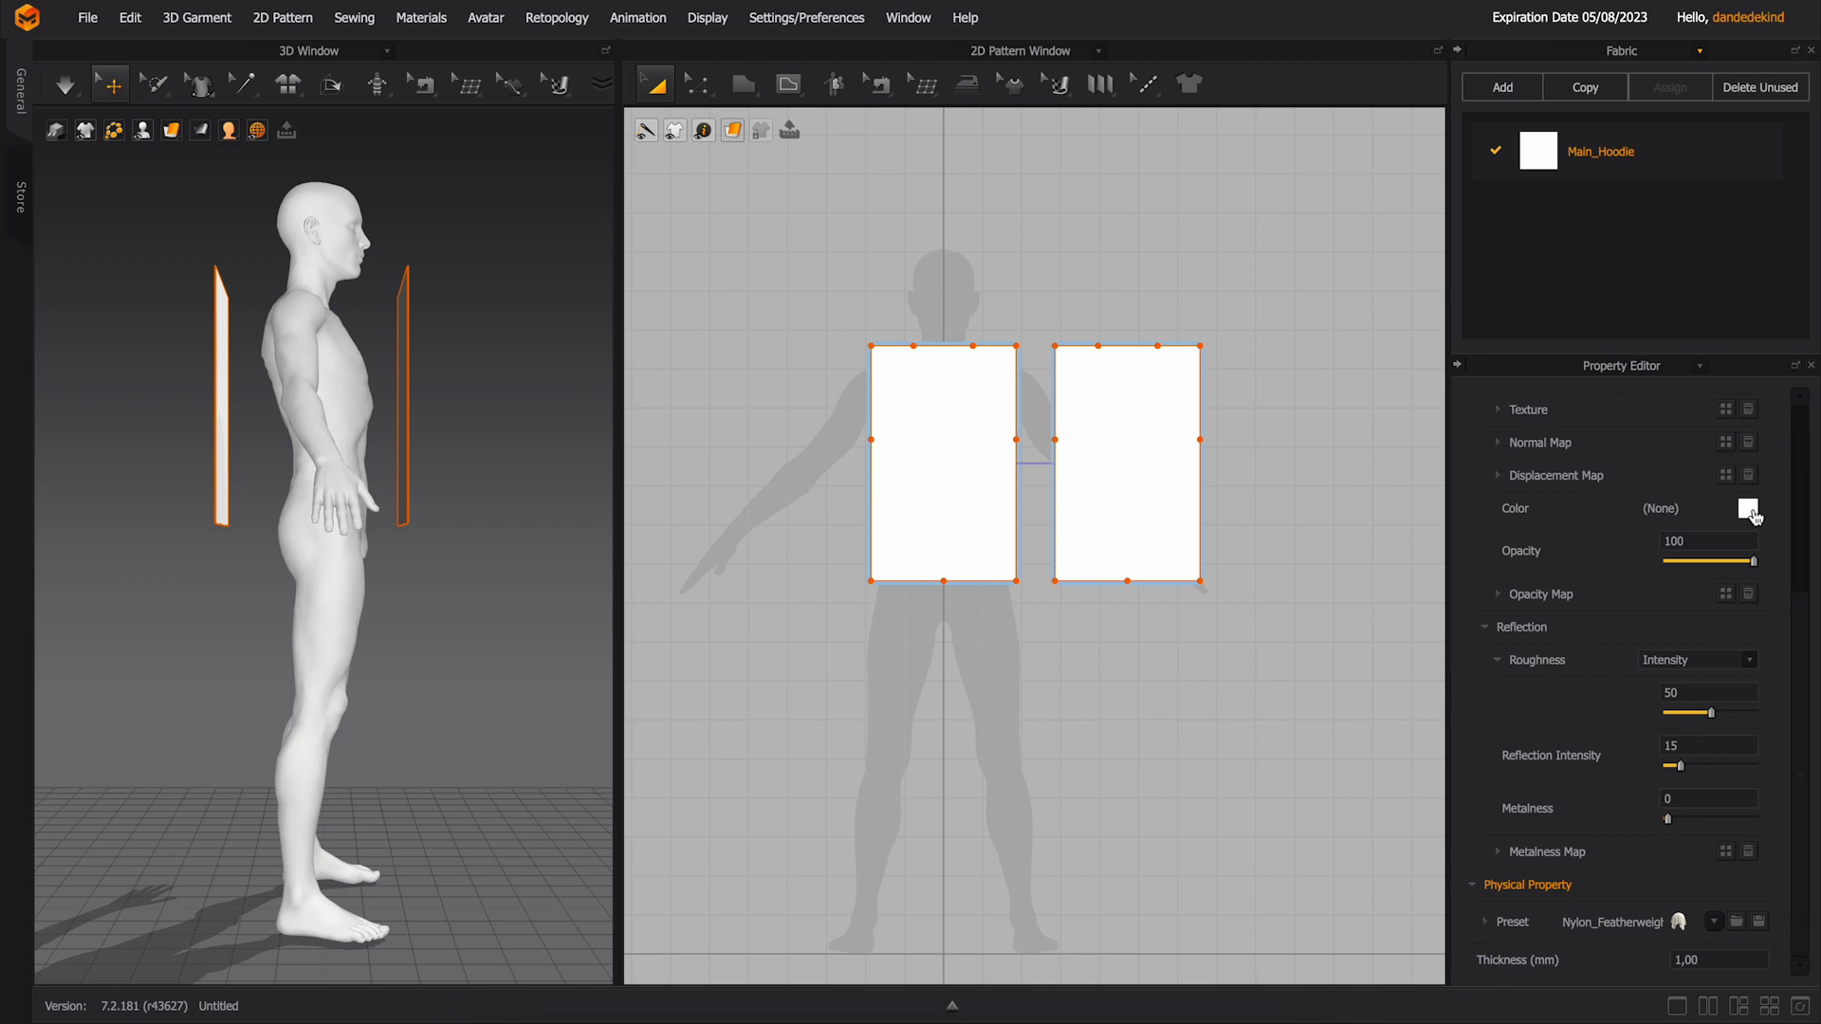
# - Set the Main_Hoodie fabric colour to olive yellow, hex BCBB65
pyautogui.click(1749, 510)
pyautogui.click(1088, 331)
pyautogui.moveTo(666, 220); pyautogui.dragTo(690, 227)
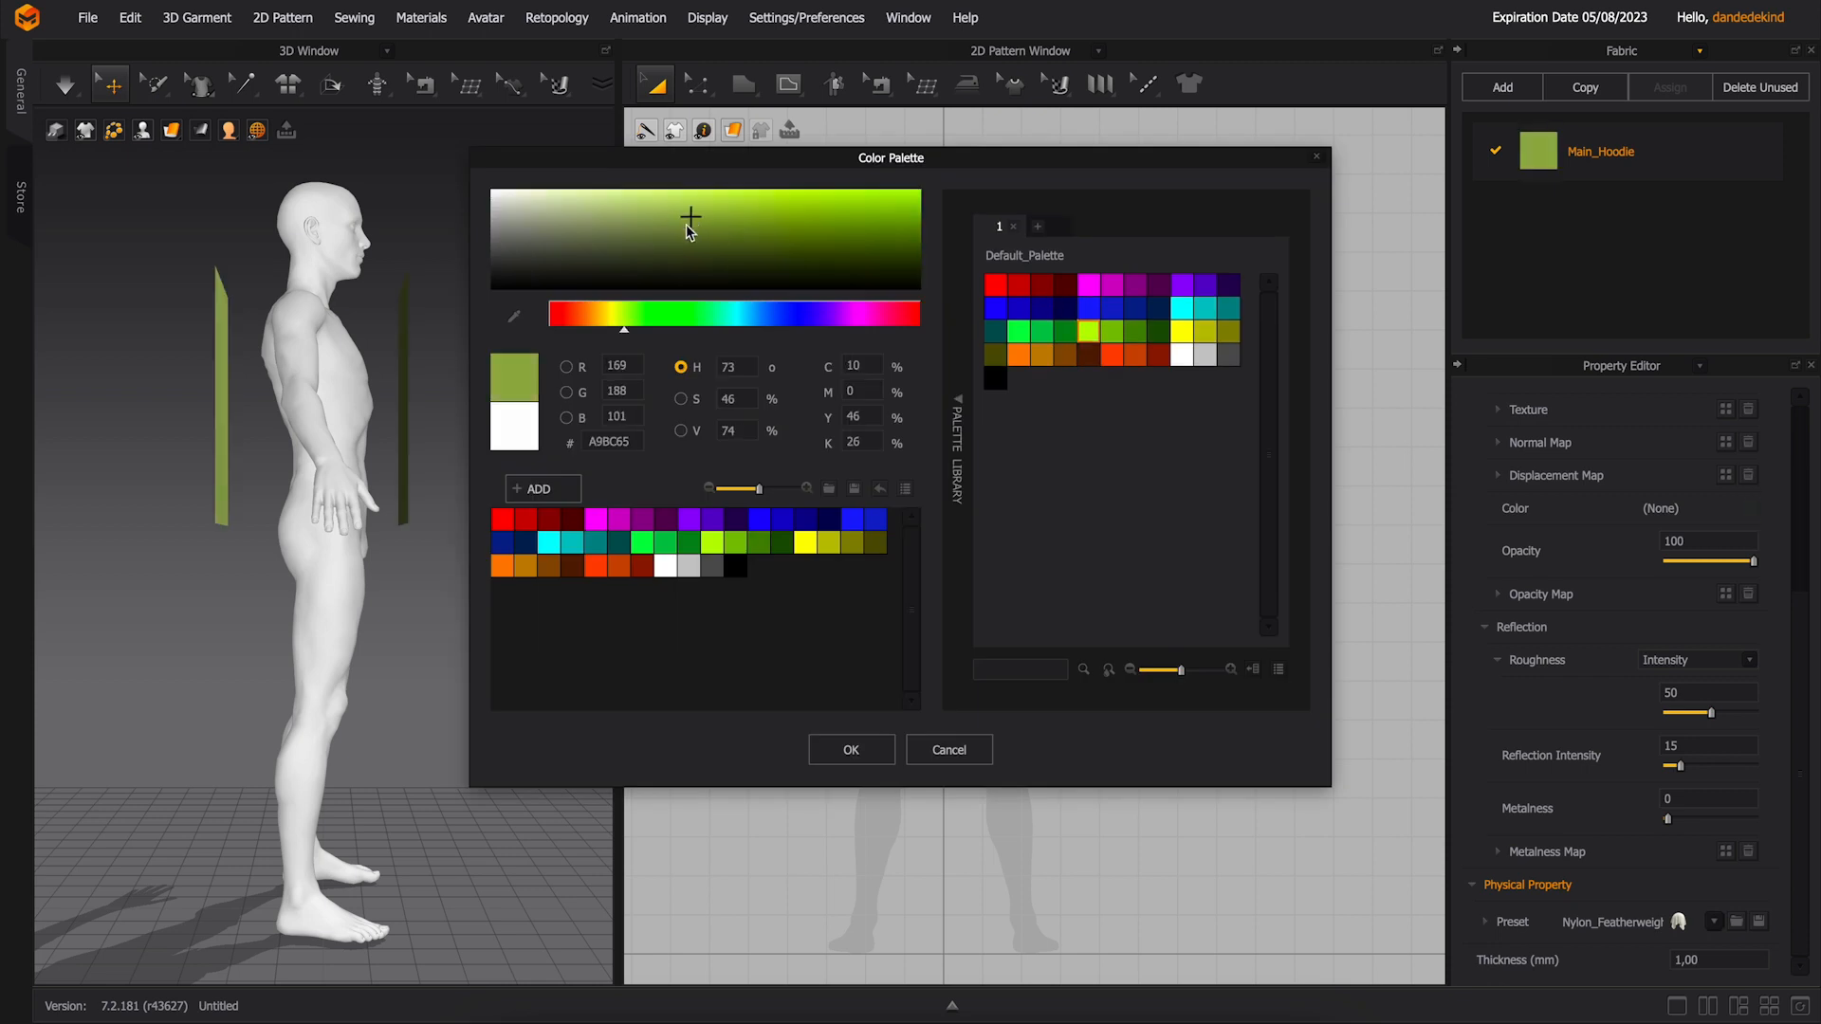
pyautogui.moveTo(623, 329); pyautogui.dragTo(613, 329)
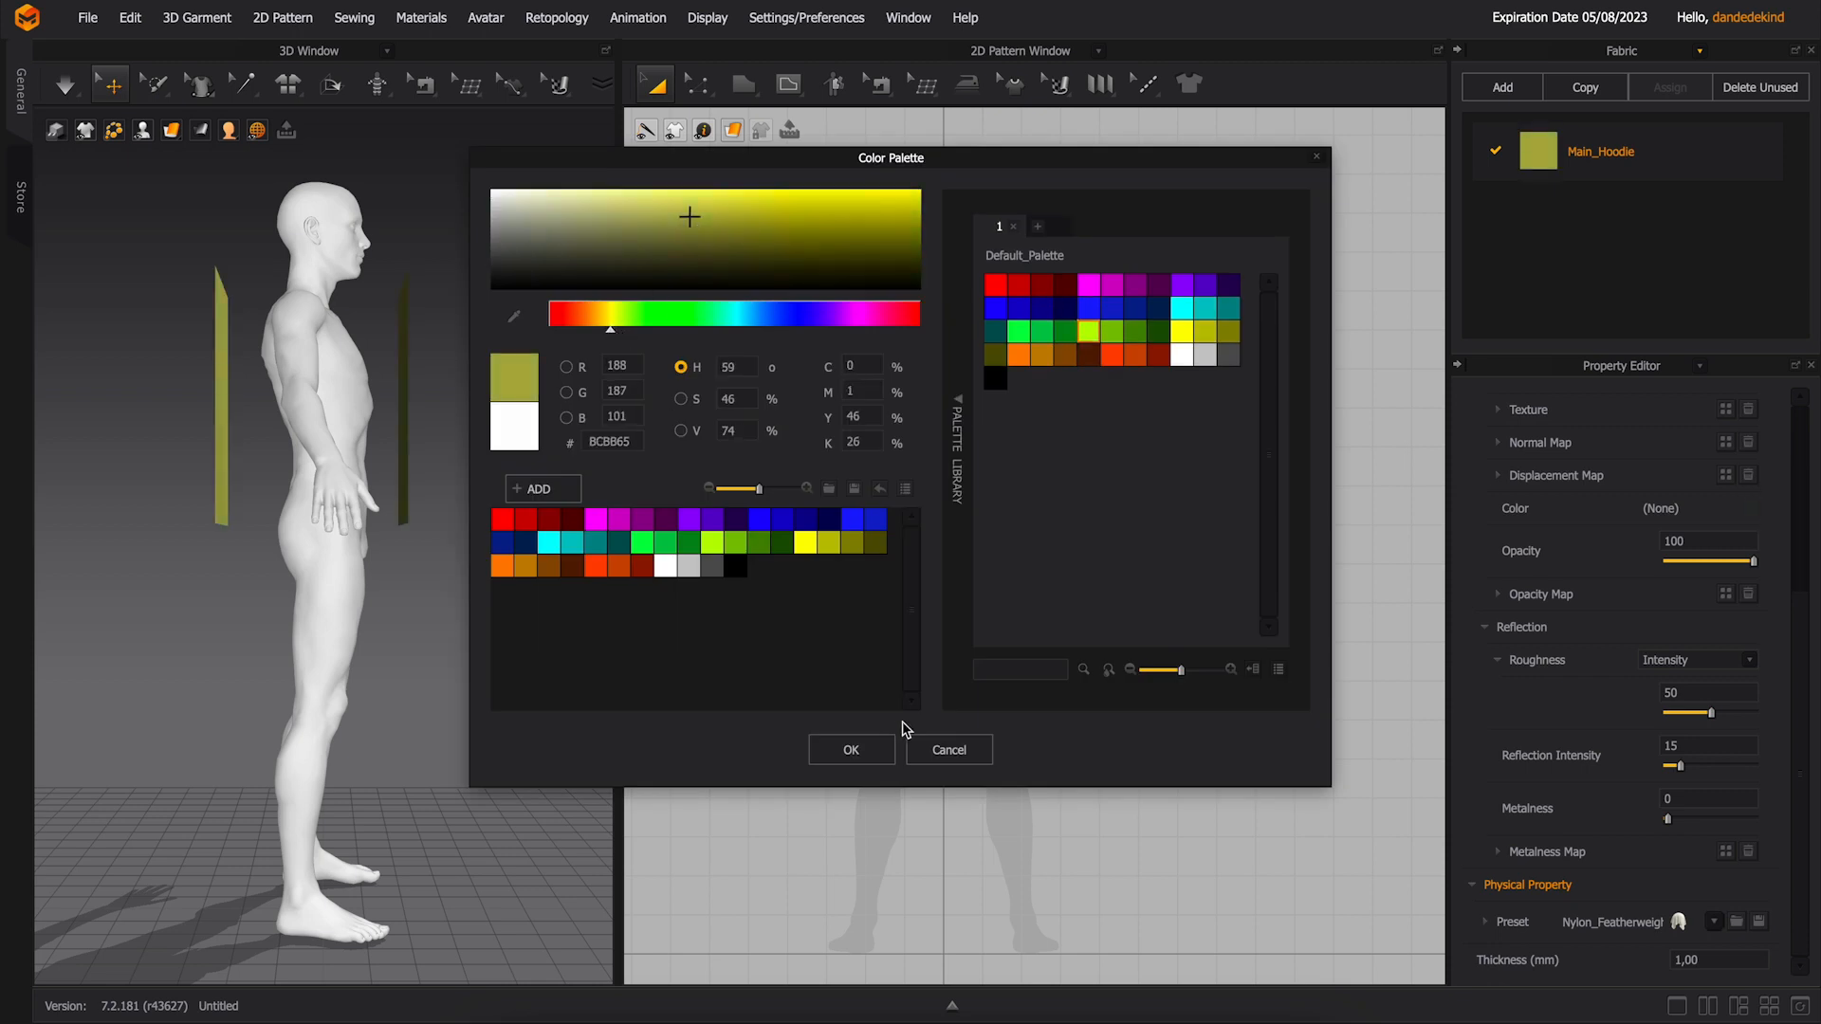
pyautogui.click(851, 750)
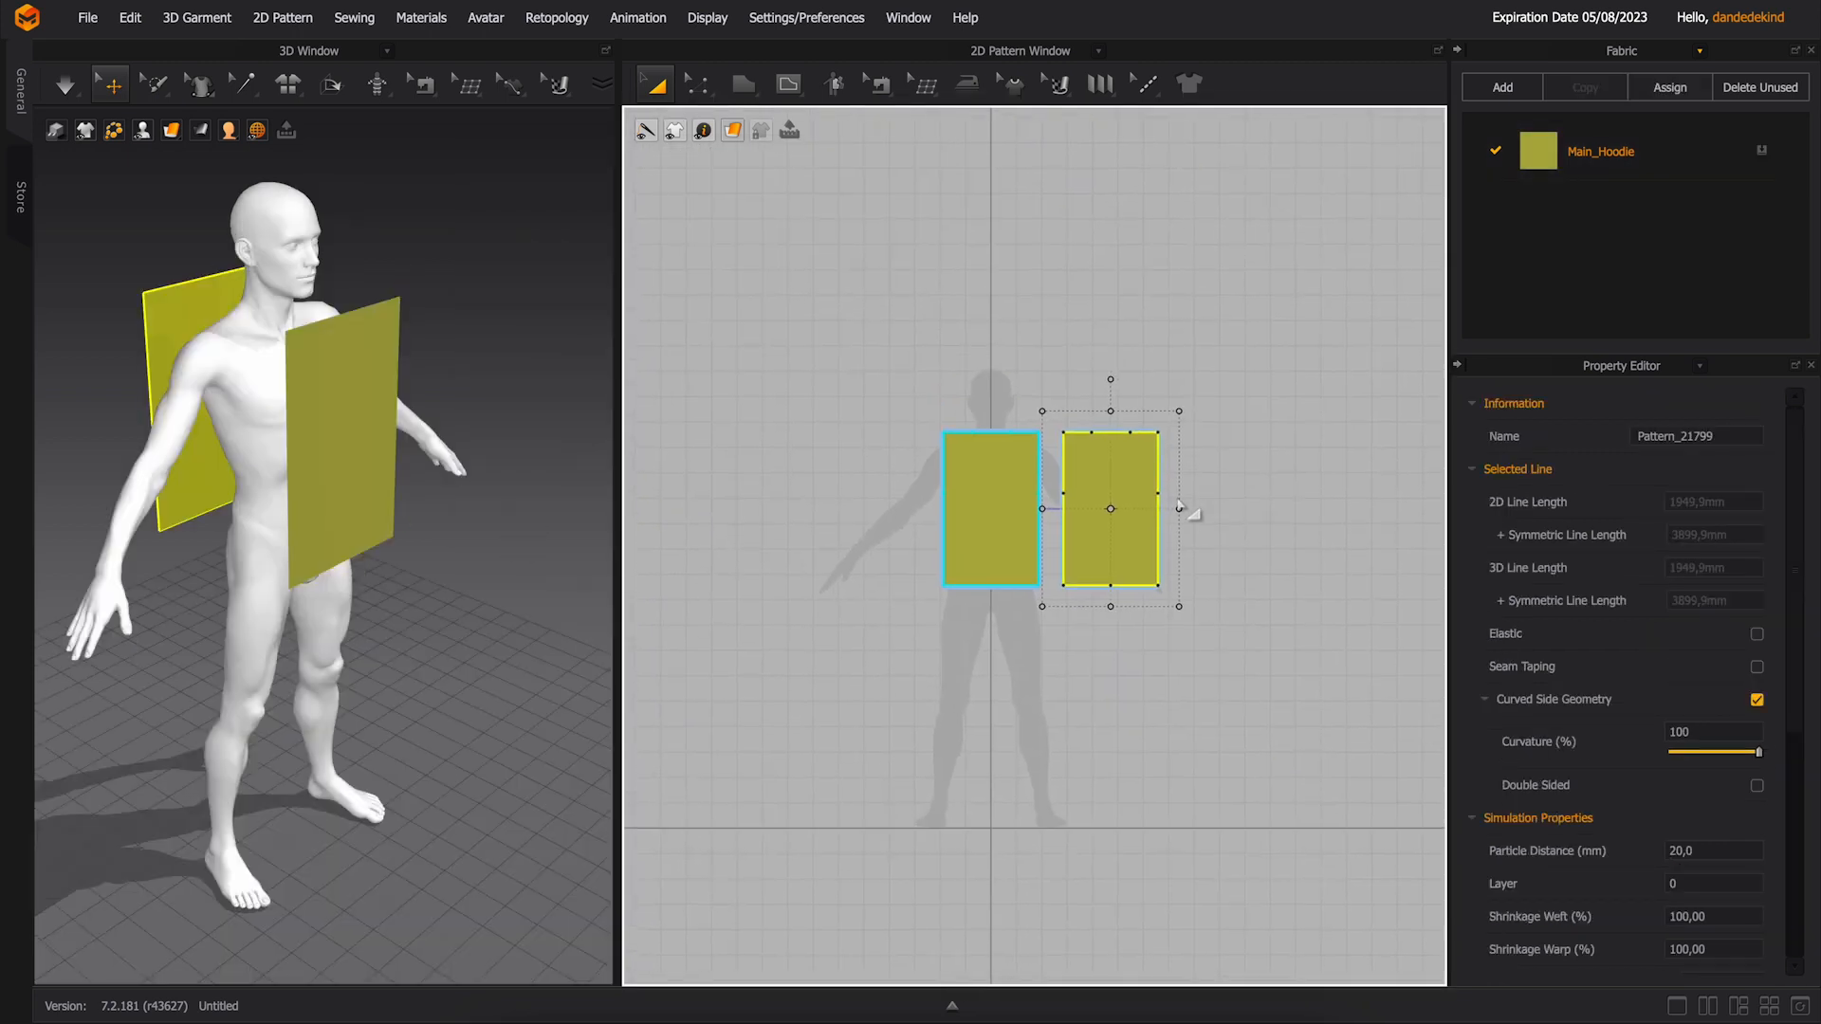
# - Move the back panel above the front one and set both panels' particle distance to 10 mm and collision thickness to 5 mm
pyautogui.moveTo(1111, 508); pyautogui.dragTo(1008, 235)
pyautogui.click(1103, 303)
pyautogui.scroll(2, 1053, 455)
pyautogui.moveTo(1247, 138); pyautogui.dragTo(881, 711)
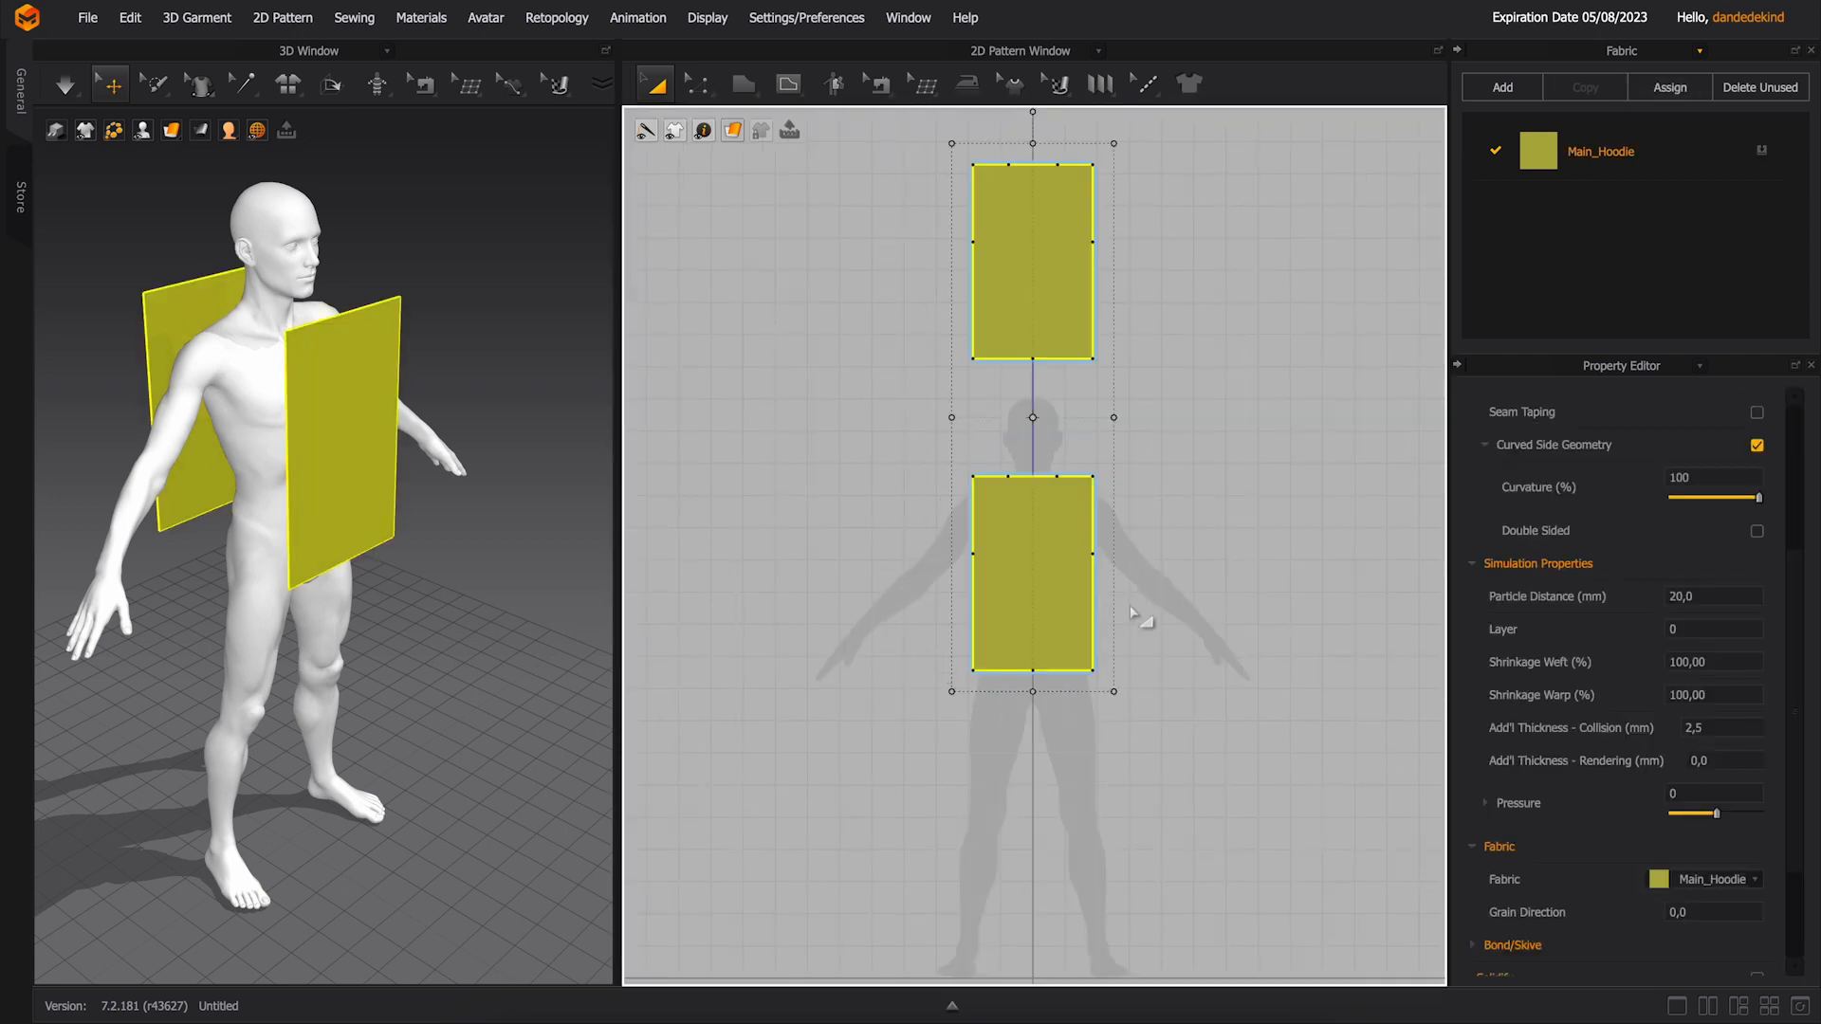
pyautogui.click(1662, 598)
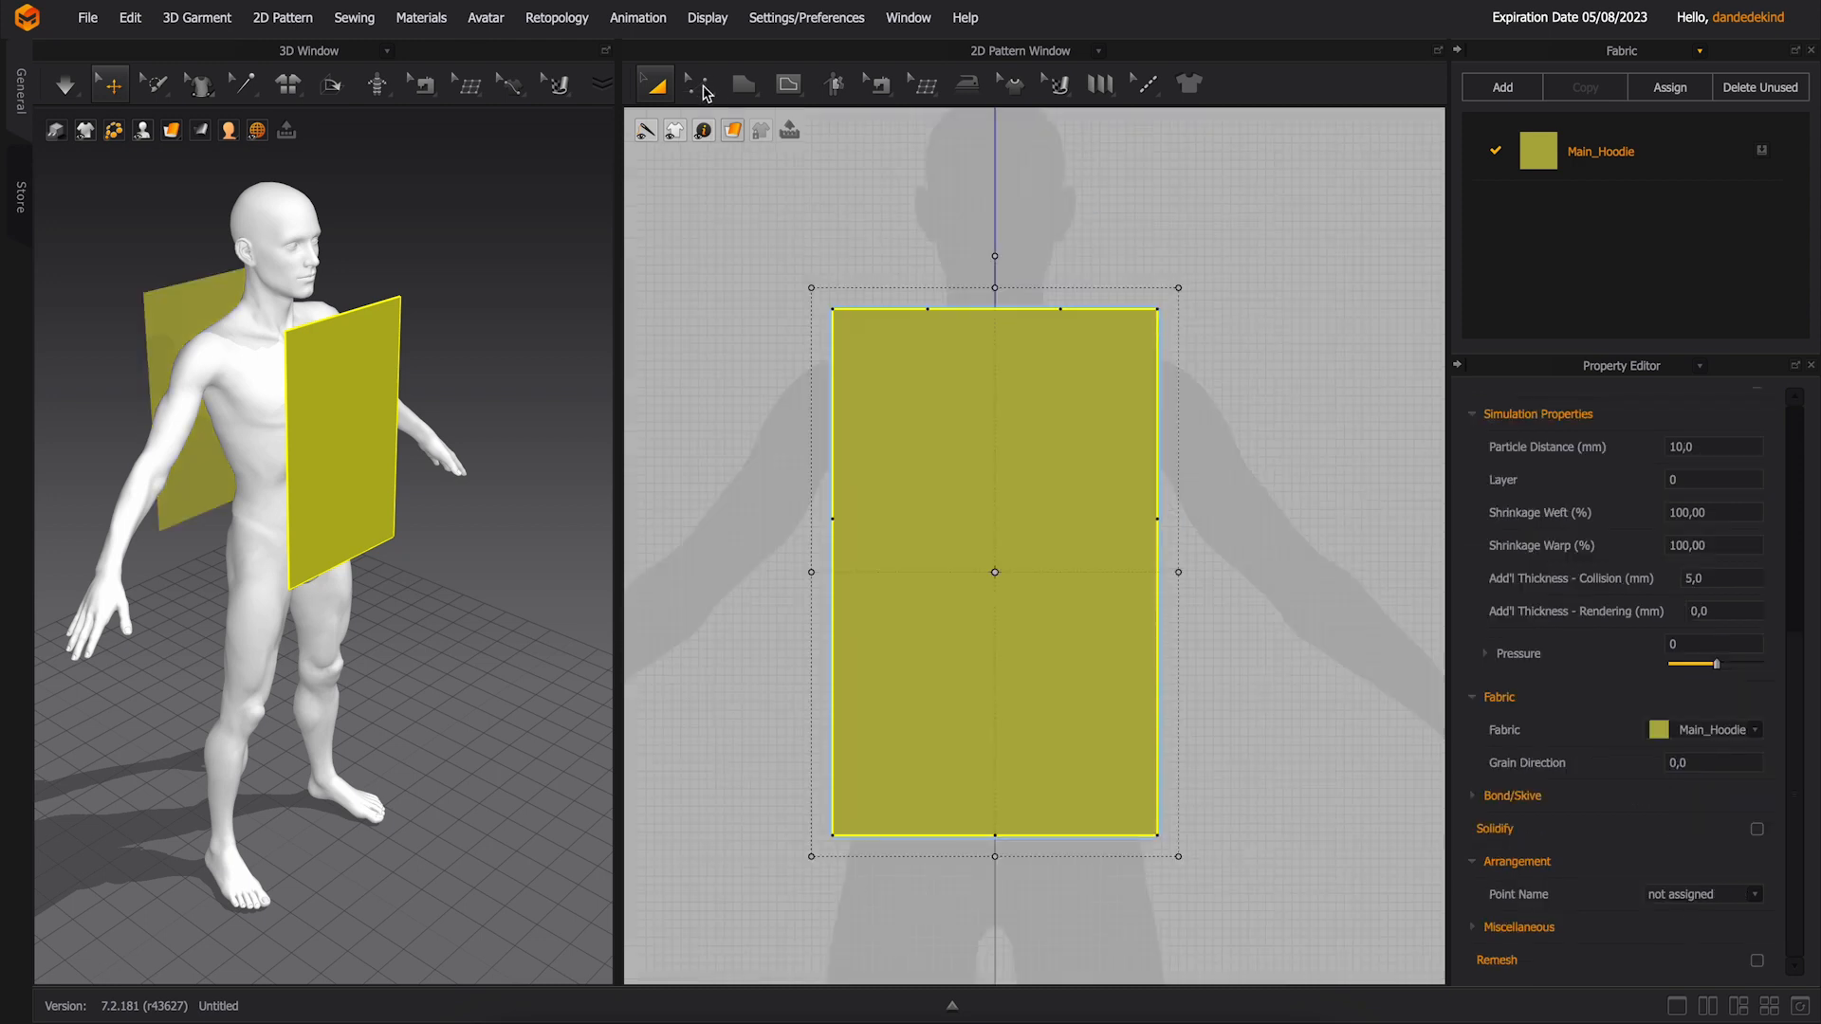
# - Curve the neckline segment between the two neck points of the front panel downward with Smooth Curve
pyautogui.click(706, 92)
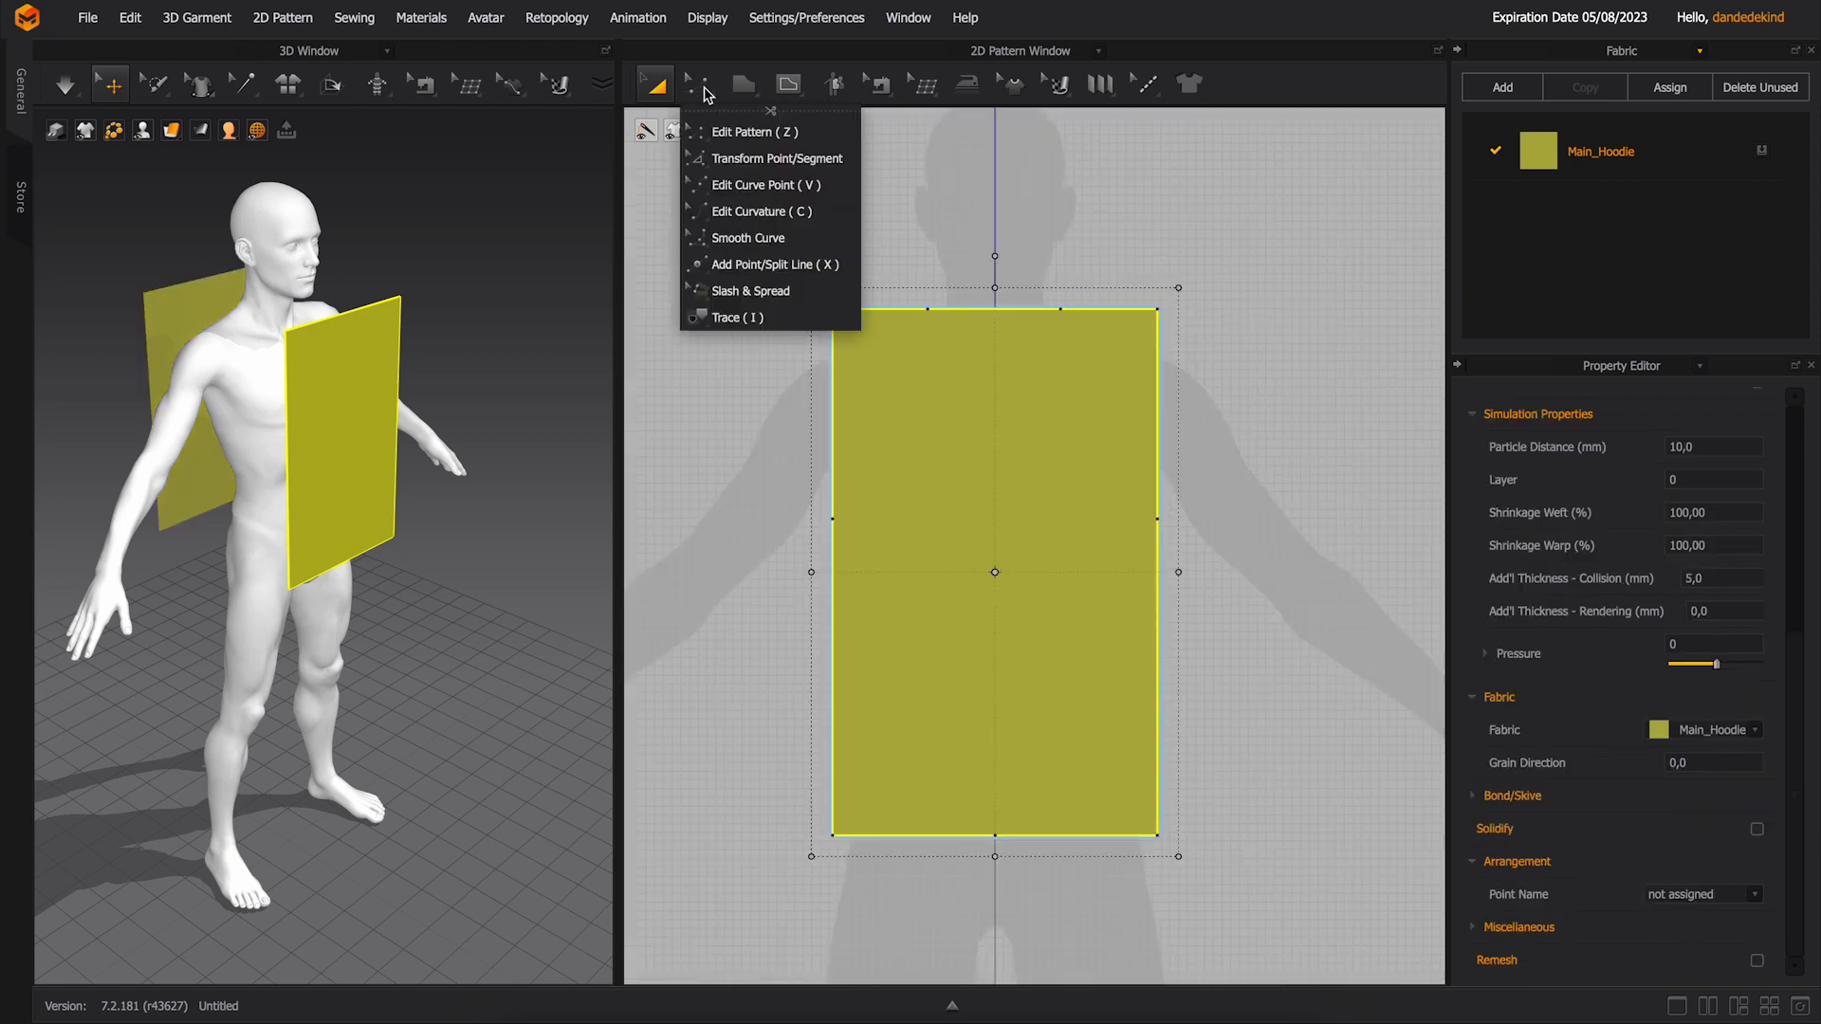
pyautogui.click(773, 239)
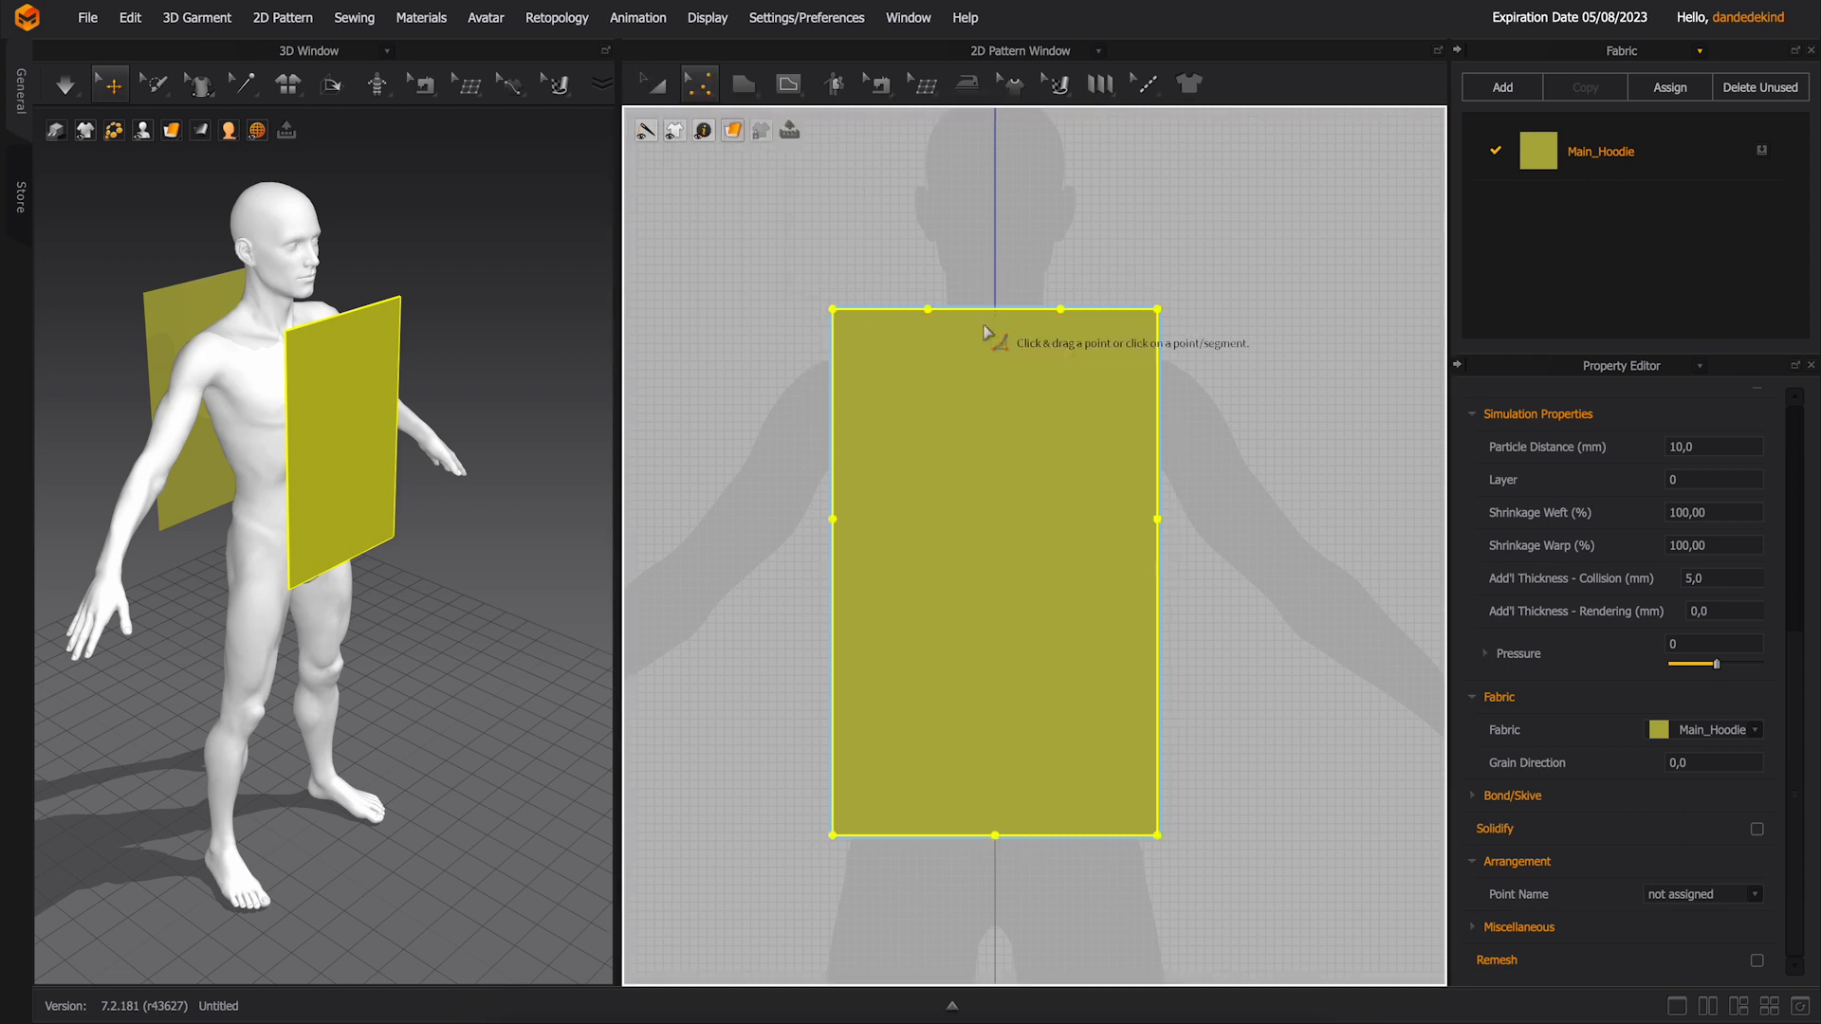
pyautogui.click(1062, 309)
pyautogui.moveTo(998, 313); pyautogui.dragTo(995, 350)
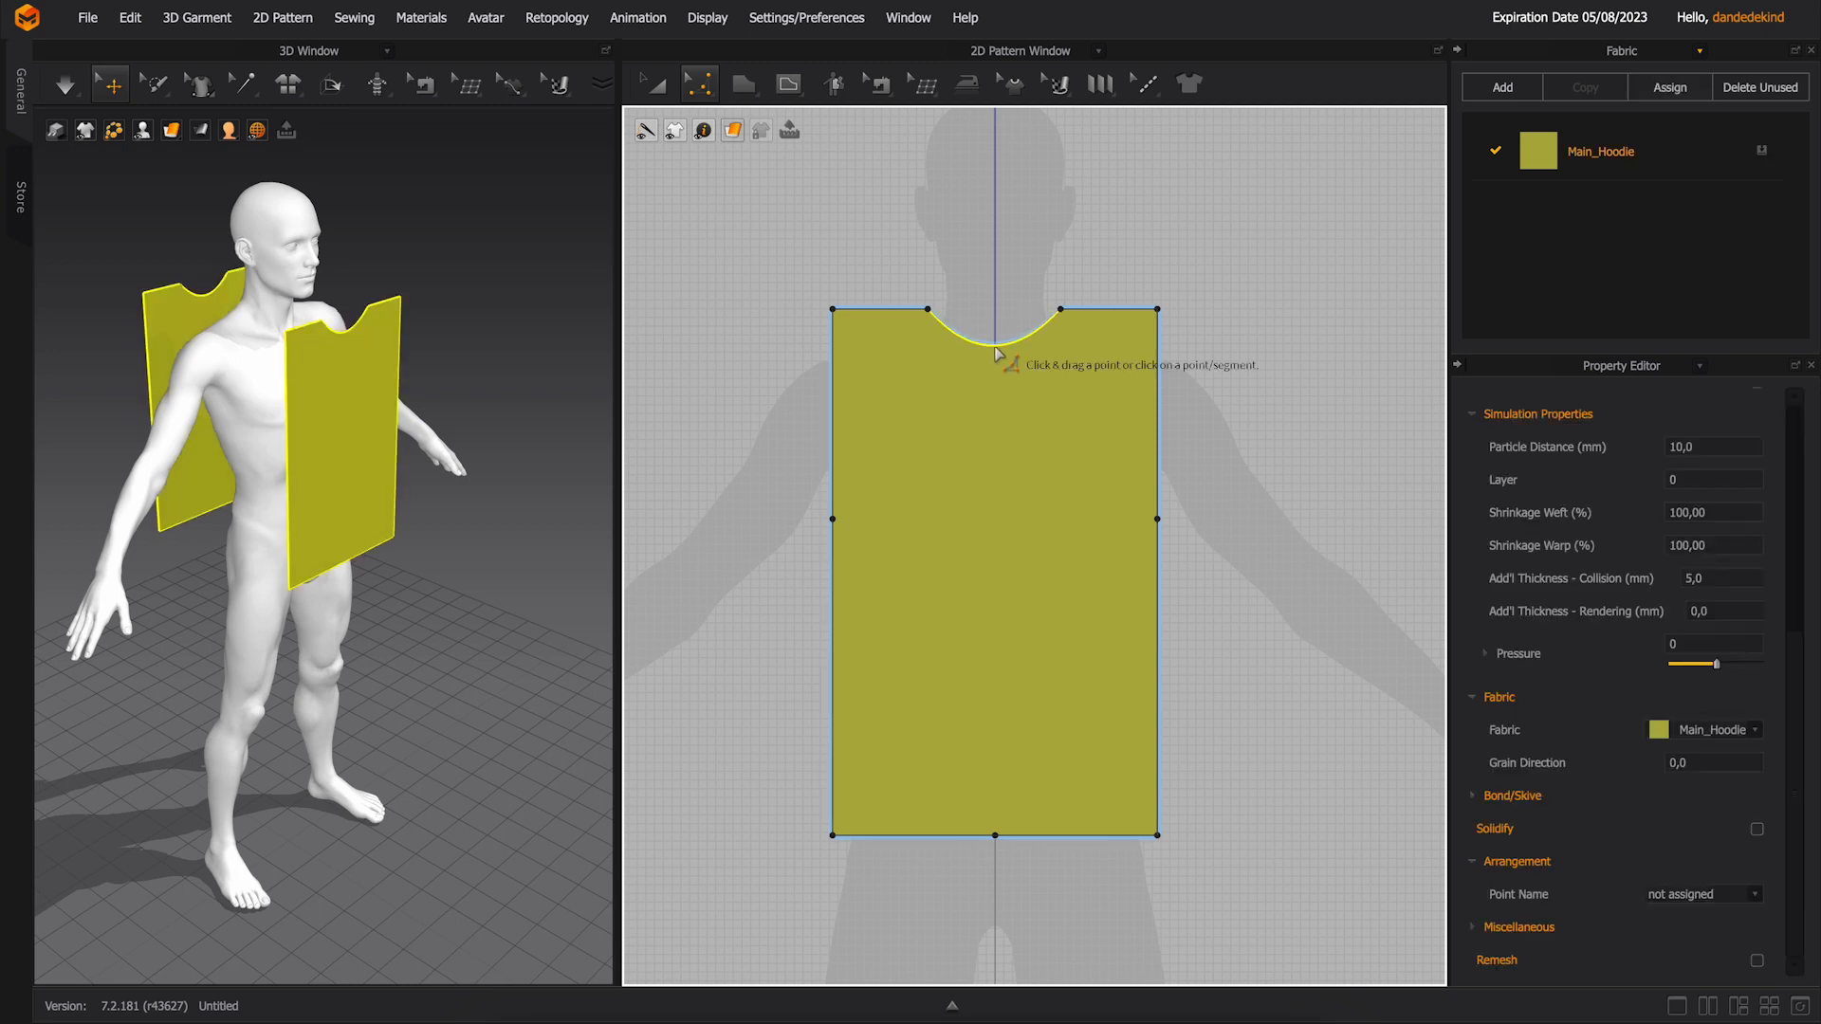
# - Curve both armhole segments of the front panel inward, from the shoulder corners to the underarm points
pyautogui.click(929, 279)
pyautogui.moveTo(838, 419); pyautogui.dragTo(865, 419)
pyautogui.click(1164, 521)
pyautogui.moveTo(1158, 418); pyautogui.dragTo(1122, 423)
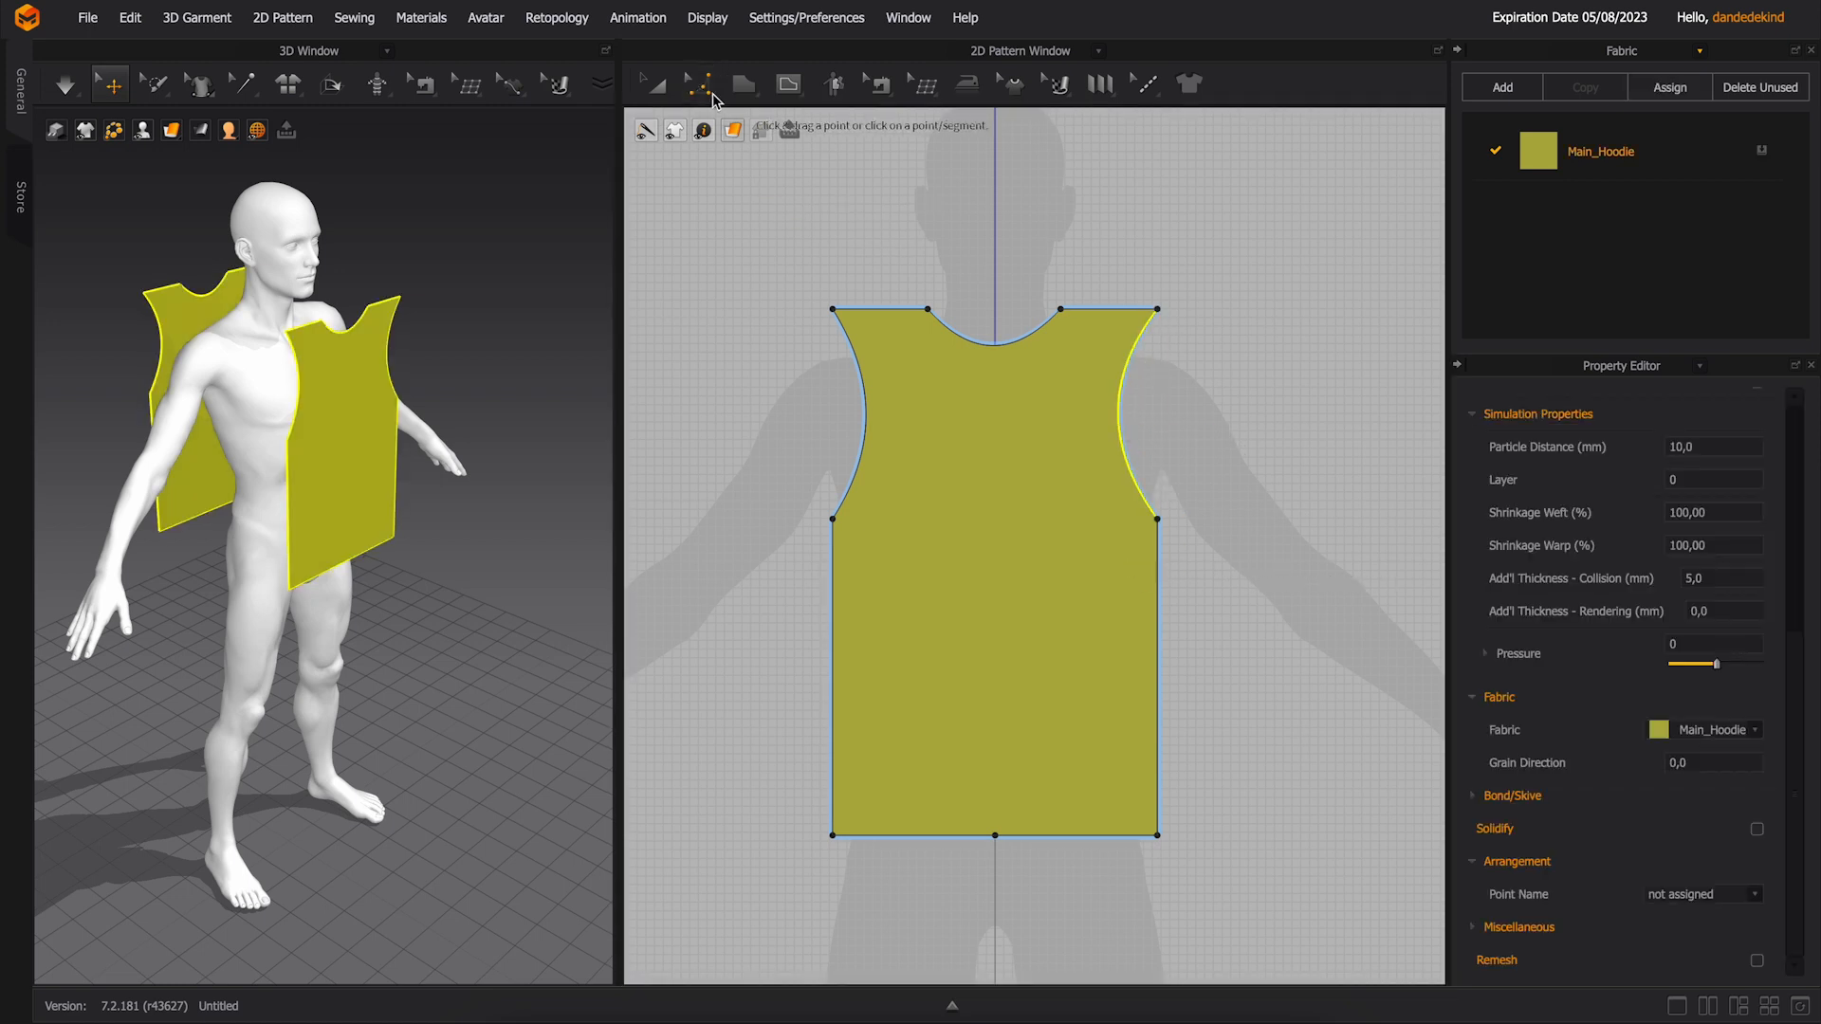
# - Lower both outer shoulder points of the front panel equally to slope the shoulder lines
pyautogui.press('v')
pyautogui.click(839, 316)
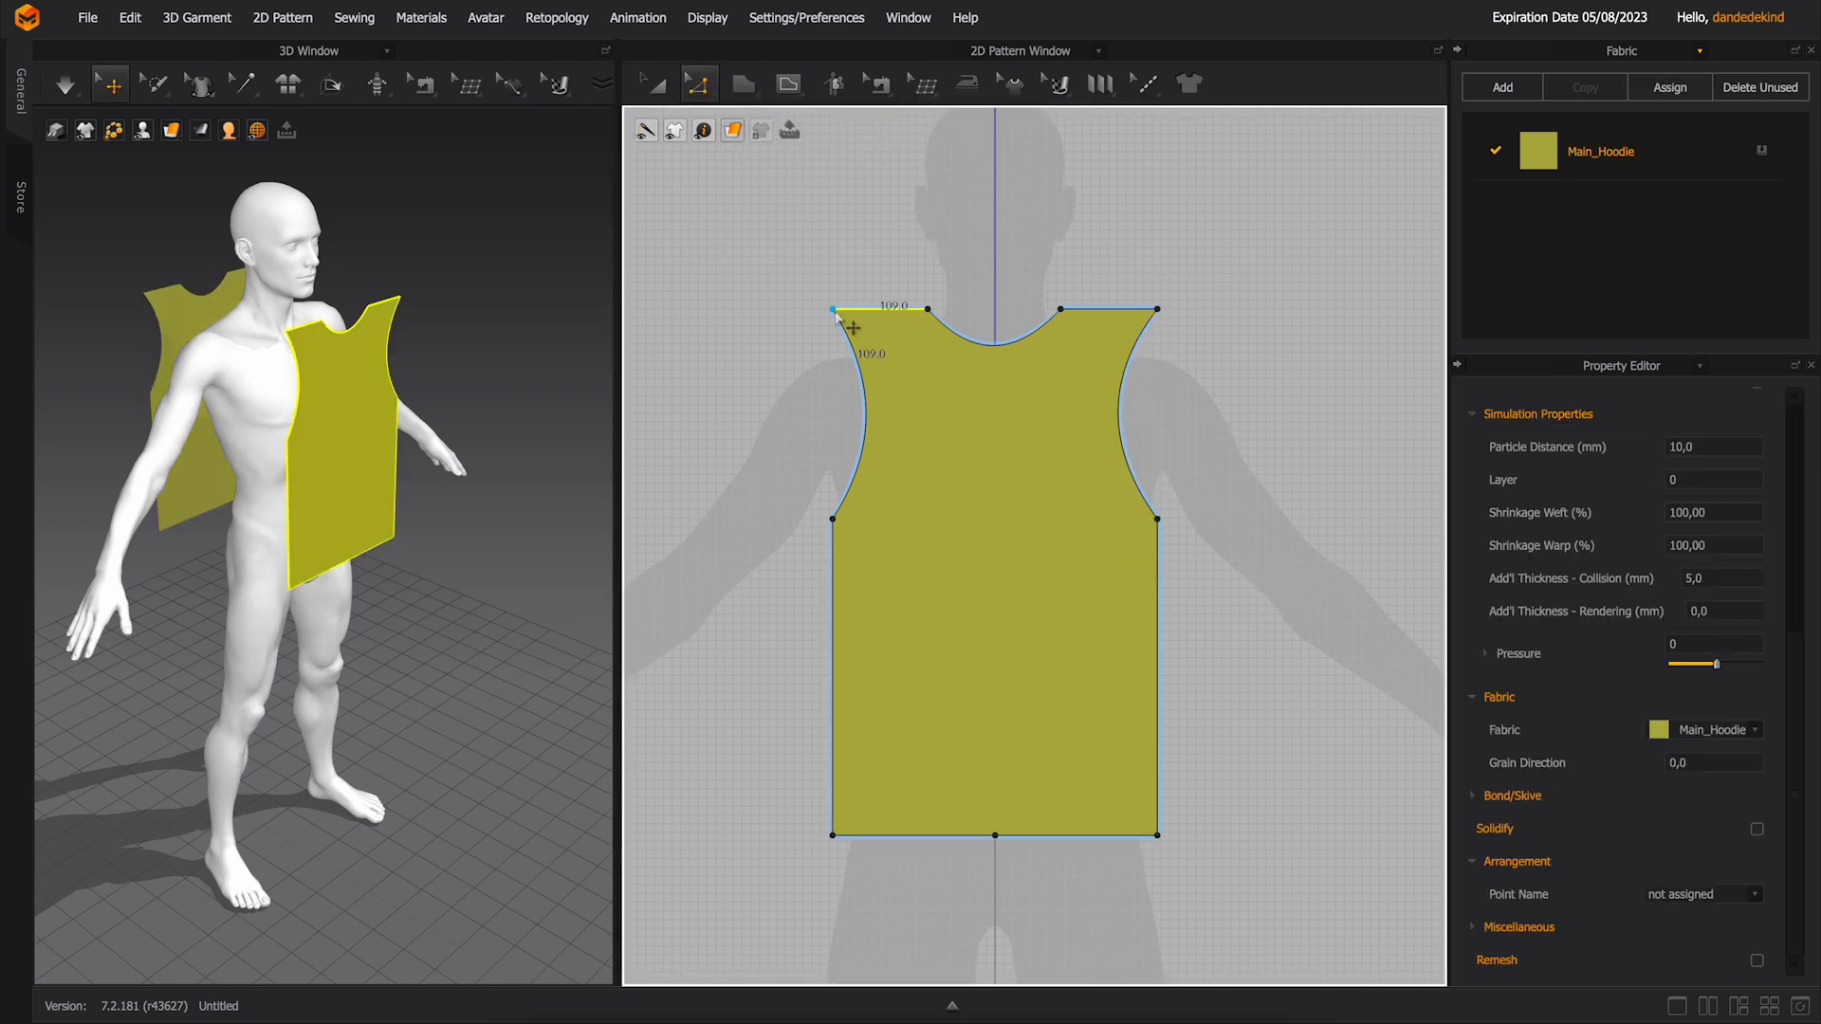
pyautogui.moveTo(833, 310); pyautogui.dragTo(833, 342)
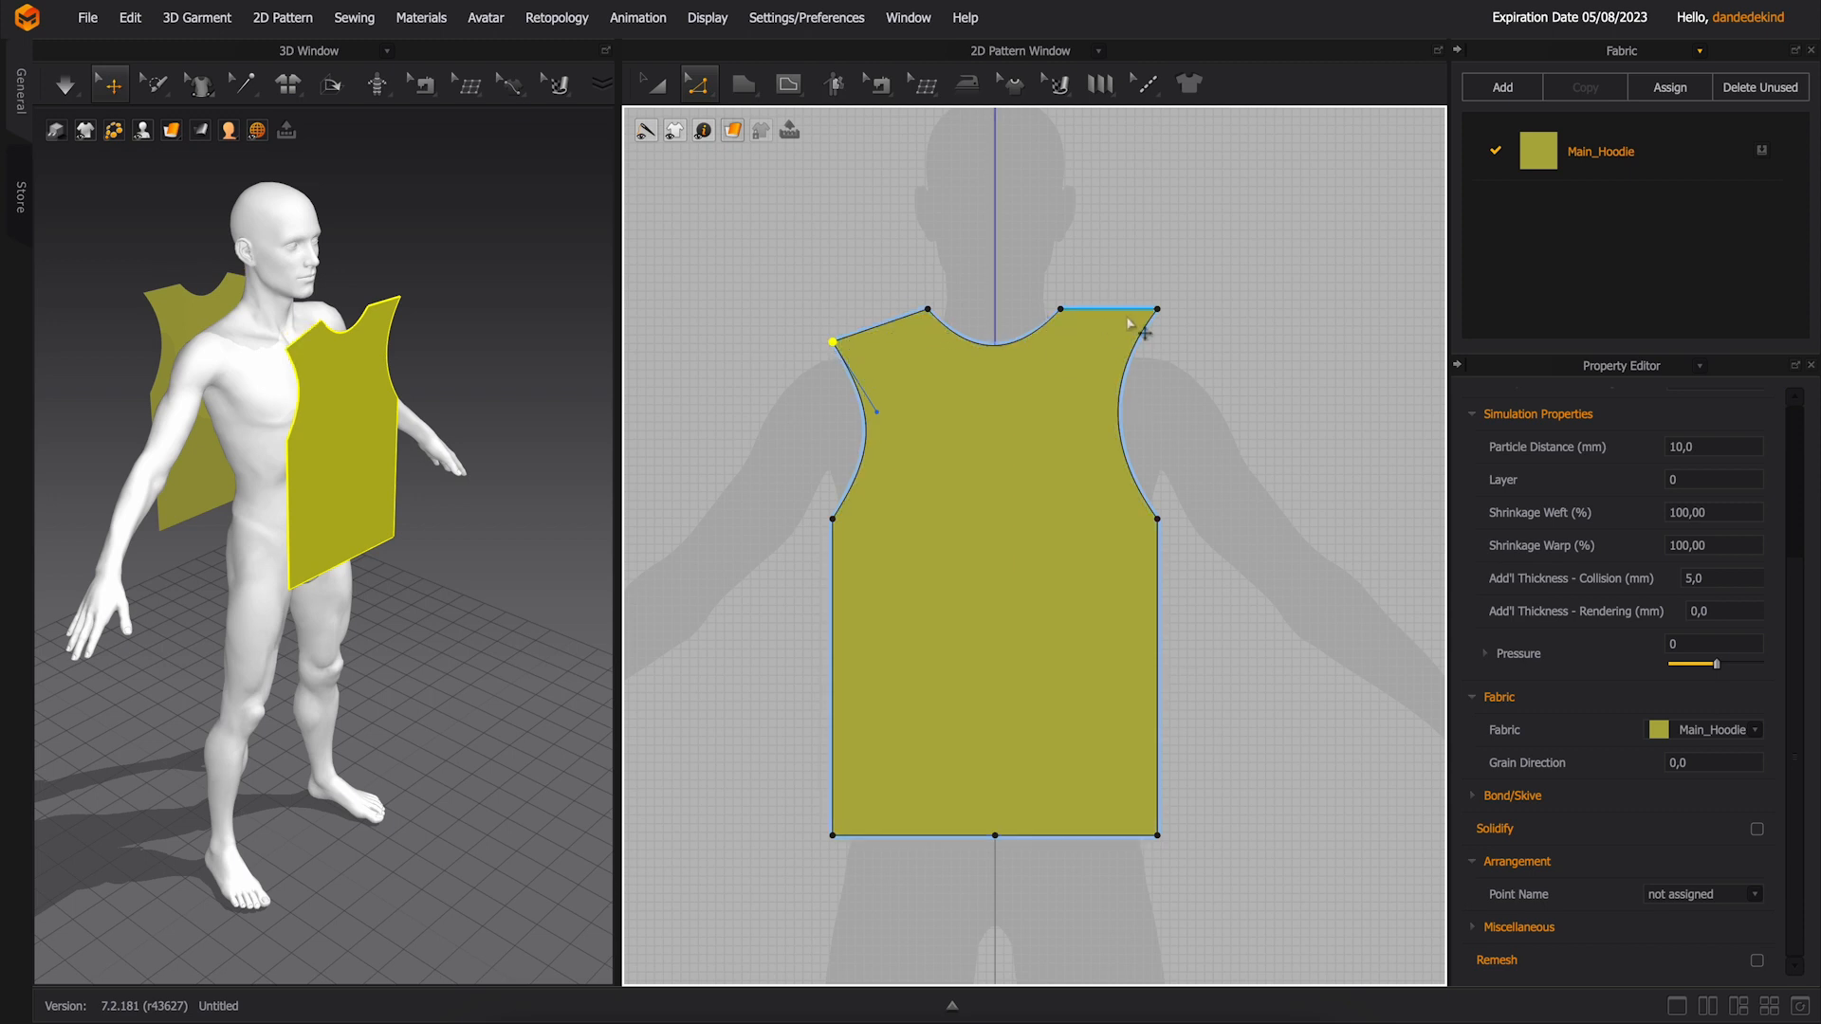
pyautogui.moveTo(1157, 310); pyautogui.dragTo(1158, 342)
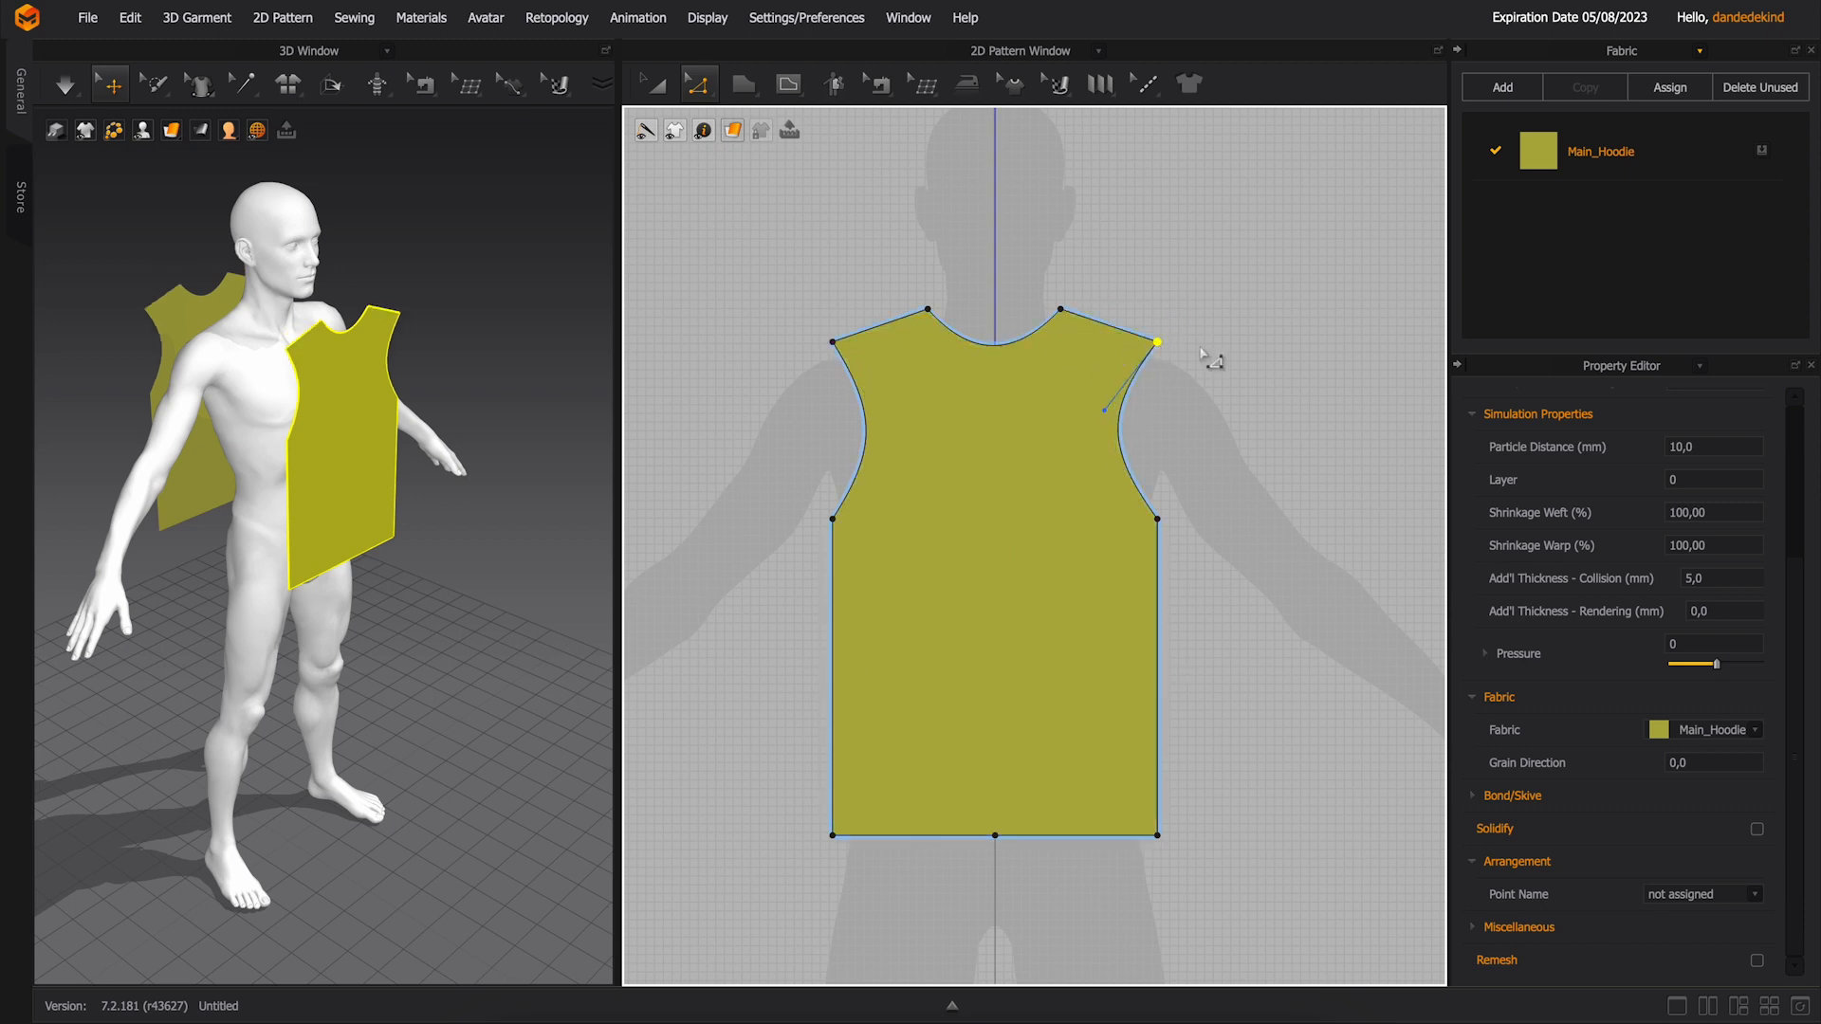
pyautogui.click(1211, 358)
# - Widen the front panel by moving both hem corners outward and both underarm points outward and slightly down
pyautogui.scroll(2, 943, 740)
pyautogui.scroll(-3, 817, 720)
pyautogui.moveTo(822, 702); pyautogui.dragTo(799, 702)
pyautogui.moveTo(1100, 702); pyautogui.dragTo(1123, 703)
pyautogui.moveTo(822, 431); pyautogui.dragTo(807, 441)
pyautogui.moveTo(1100, 431); pyautogui.dragTo(1115, 441)
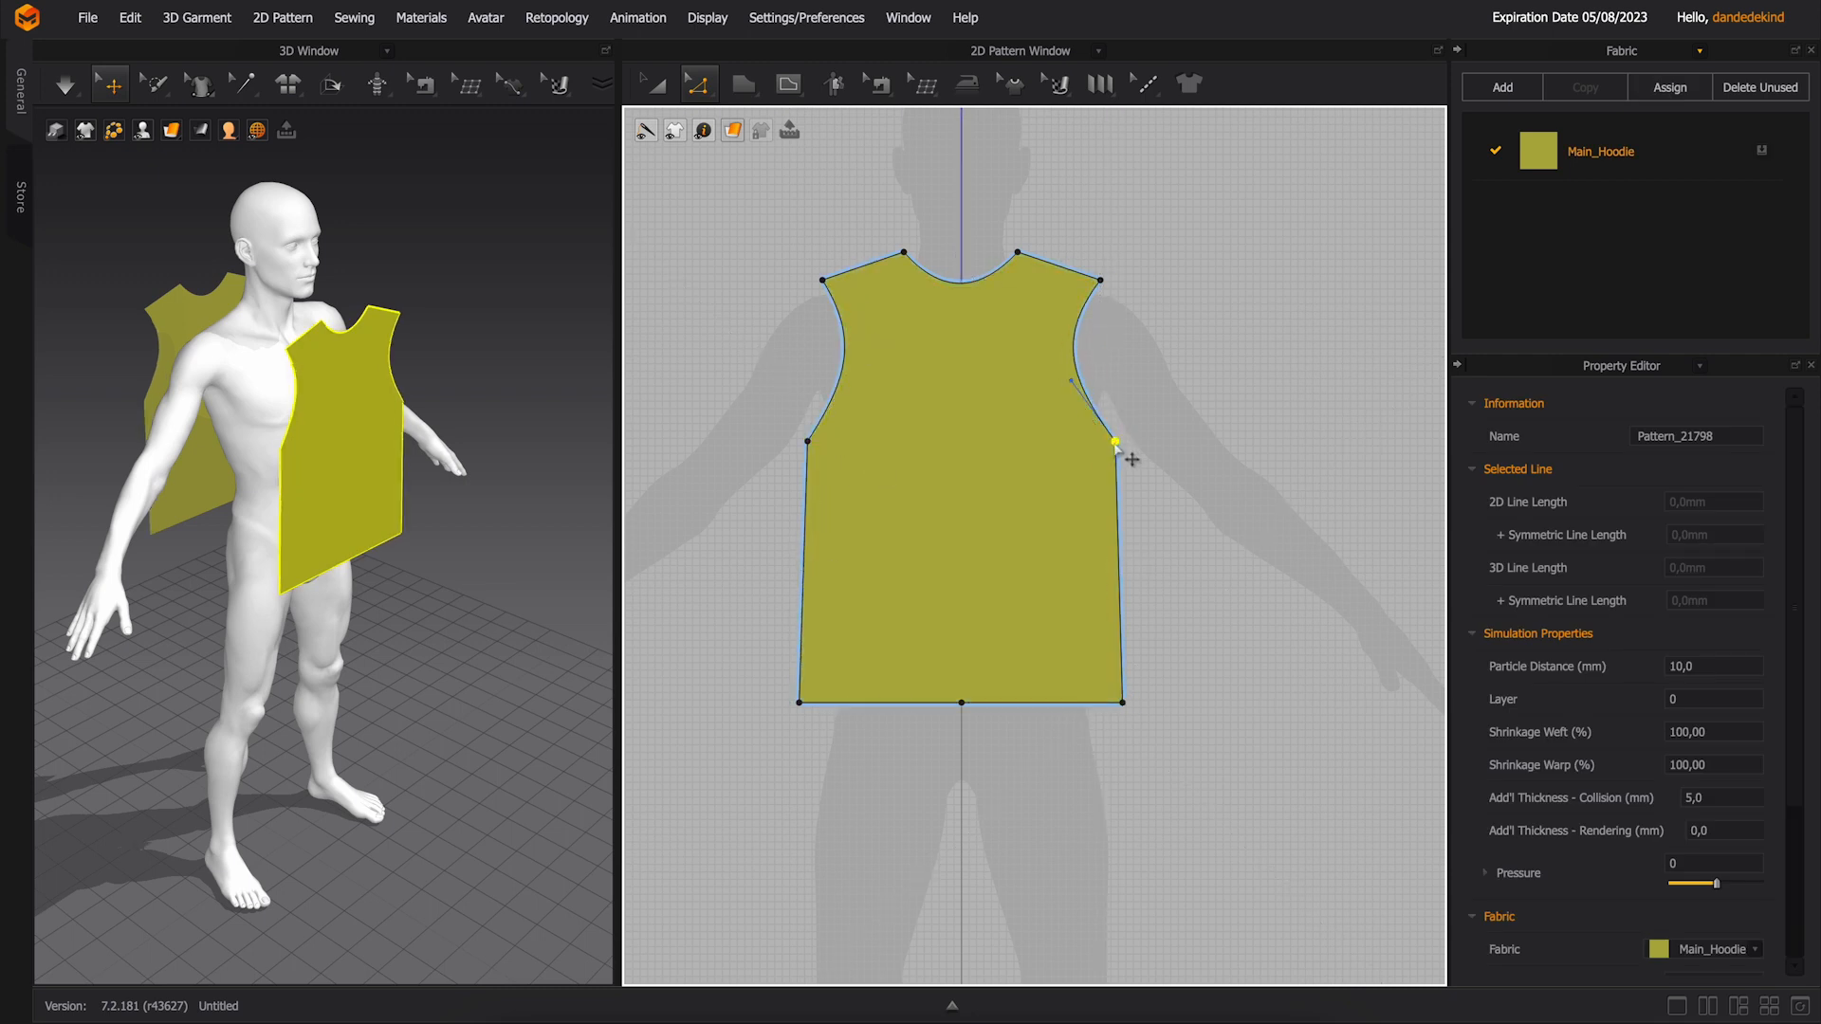
pyautogui.click(721, 445)
# - Sew both shoulder seams of the front panel to the matching back shoulders with Segment Sewing
pyautogui.click(878, 86)
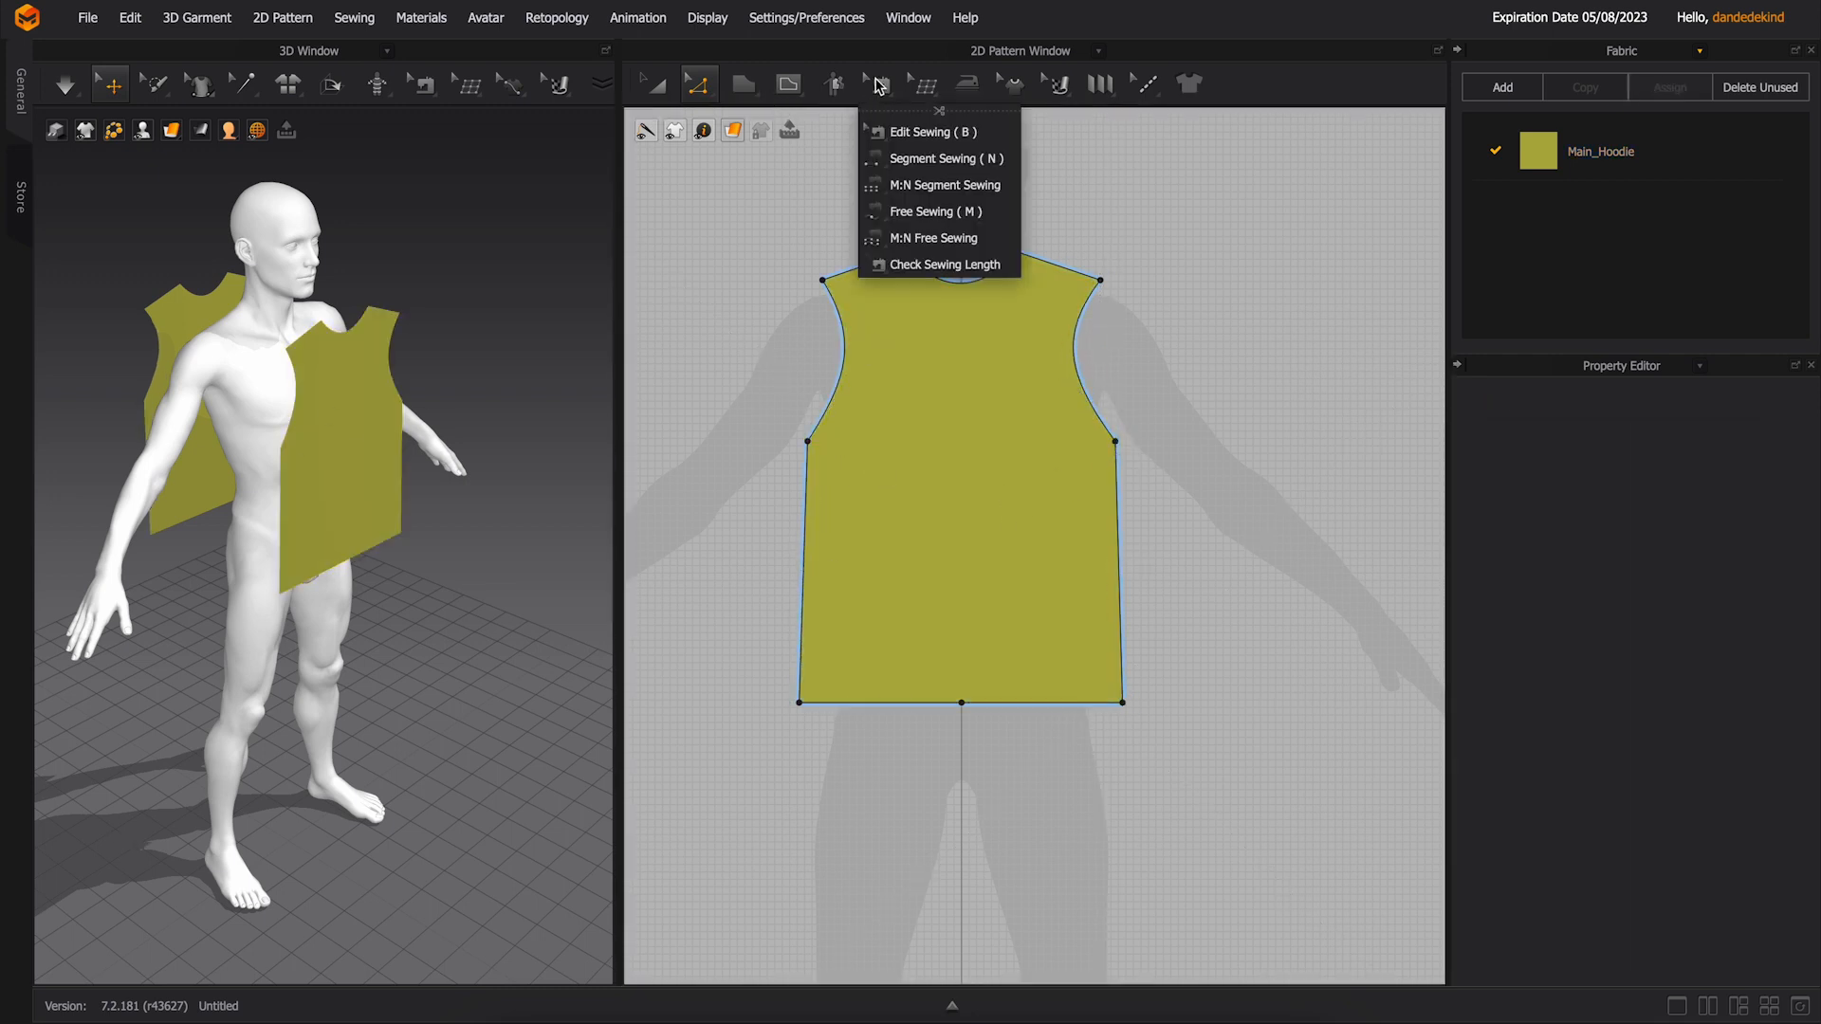
pyautogui.click(944, 158)
pyautogui.scroll(-4, 862, 569)
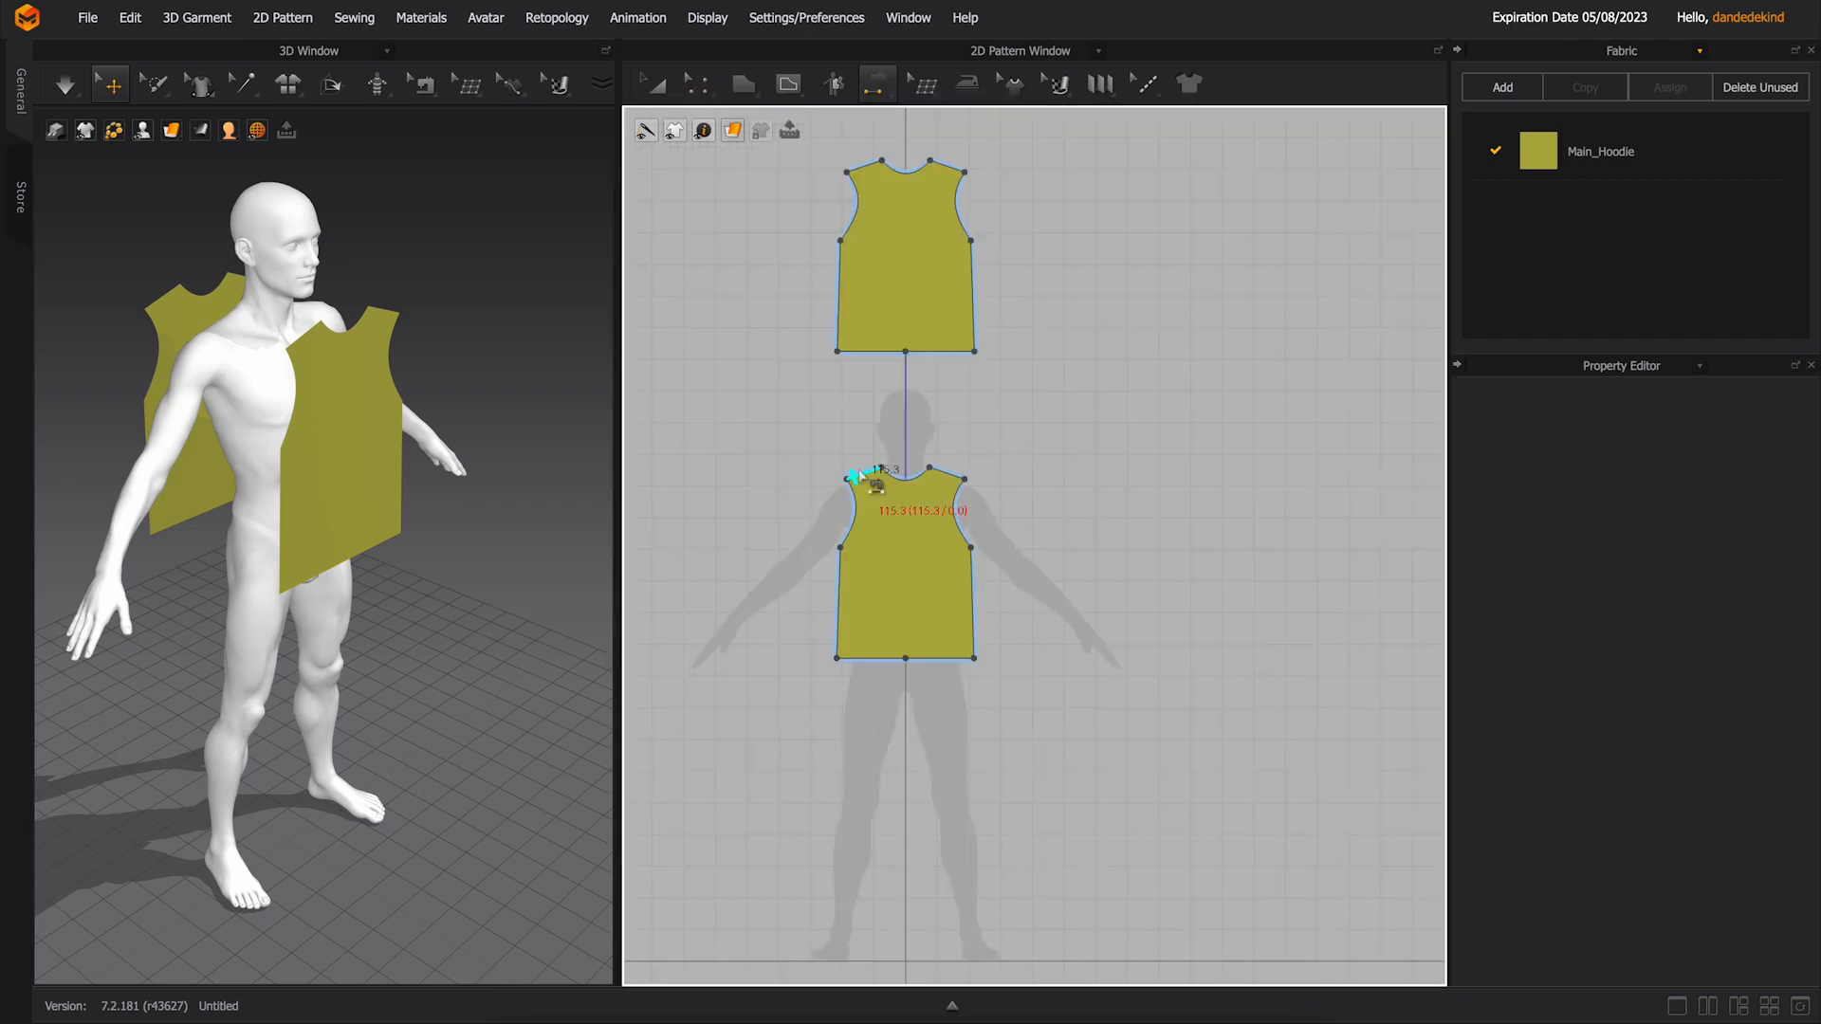
pyautogui.click(858, 477)
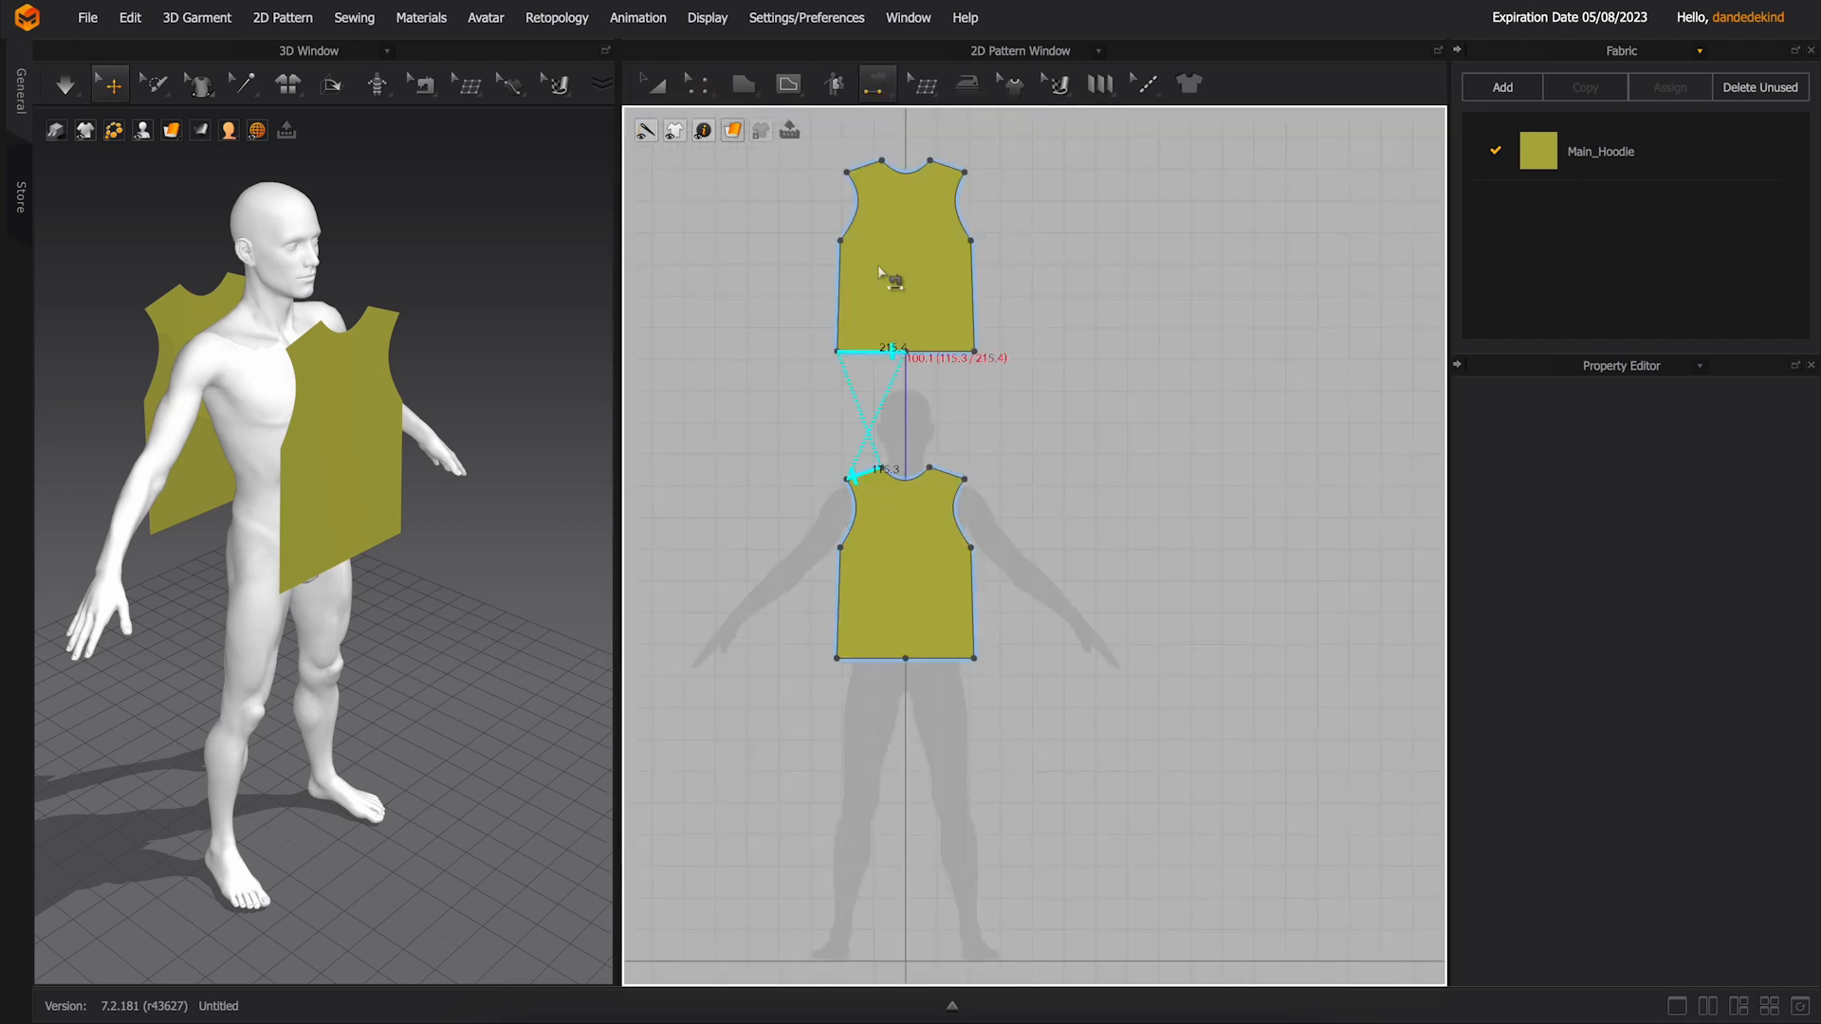
pyautogui.click(853, 172)
pyautogui.click(957, 477)
pyautogui.click(963, 172)
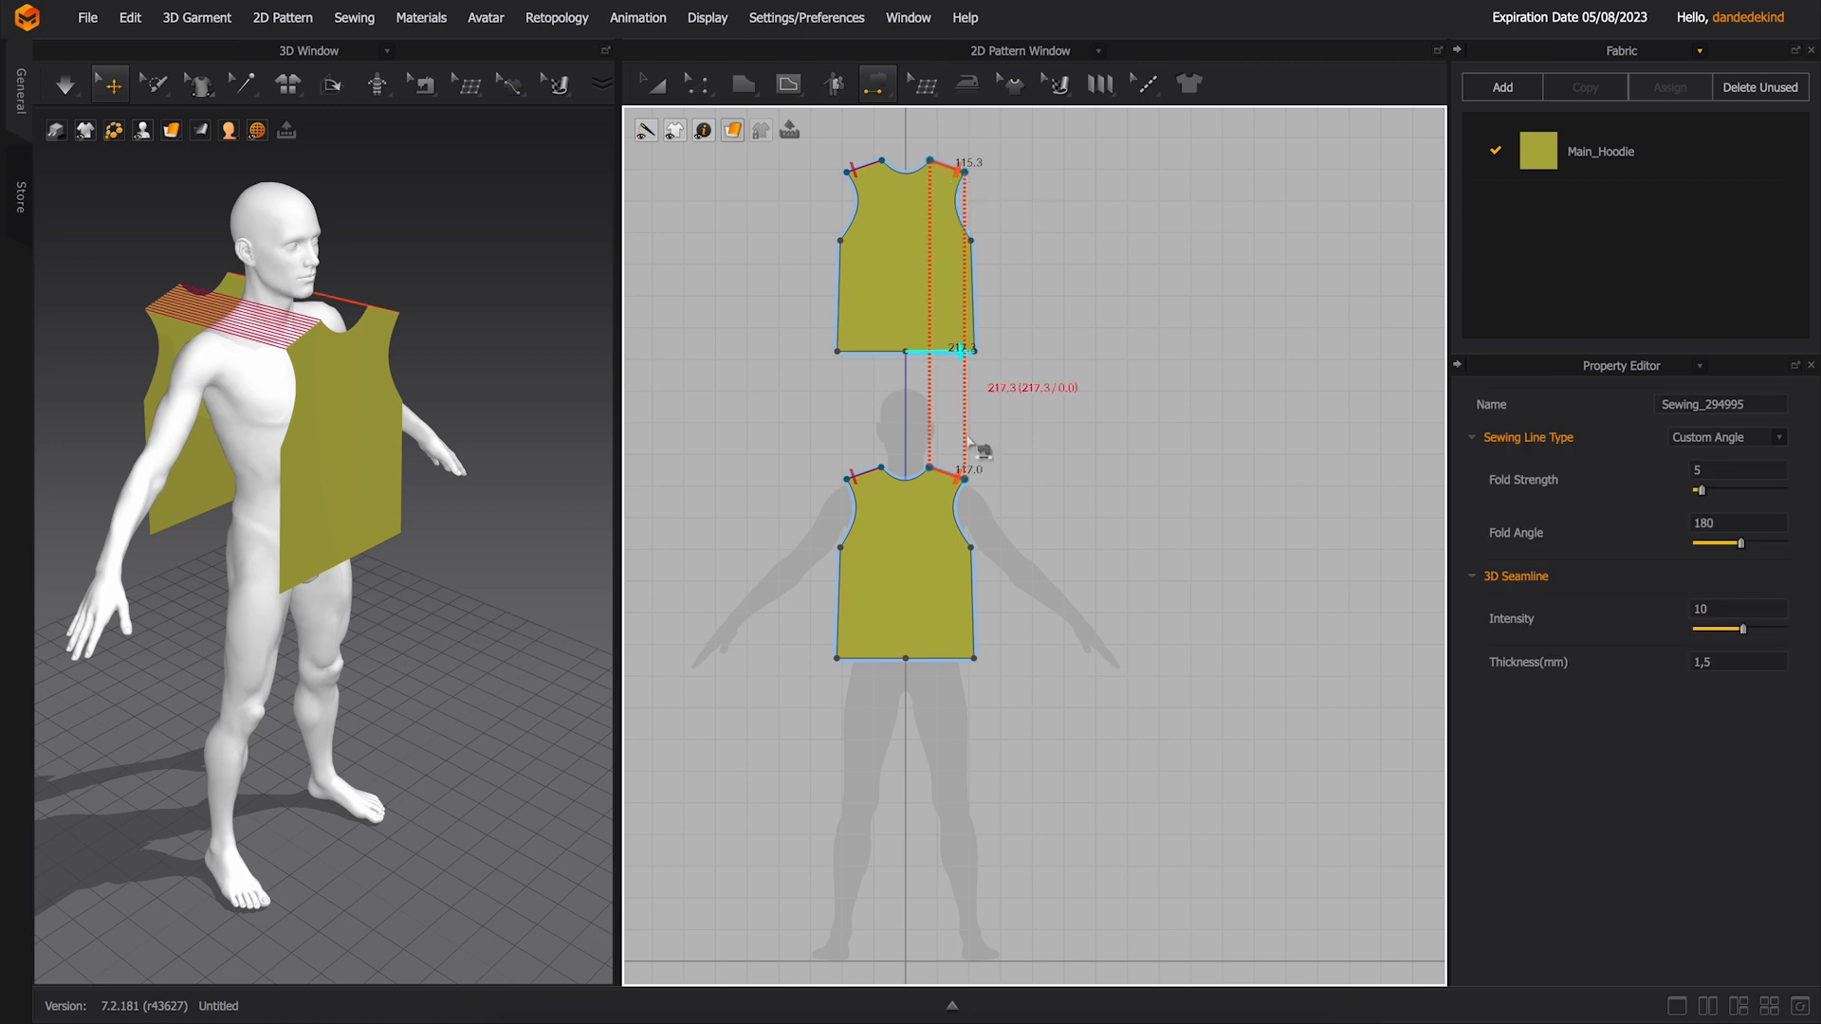
pyautogui.click(839, 631)
pyautogui.click(840, 271)
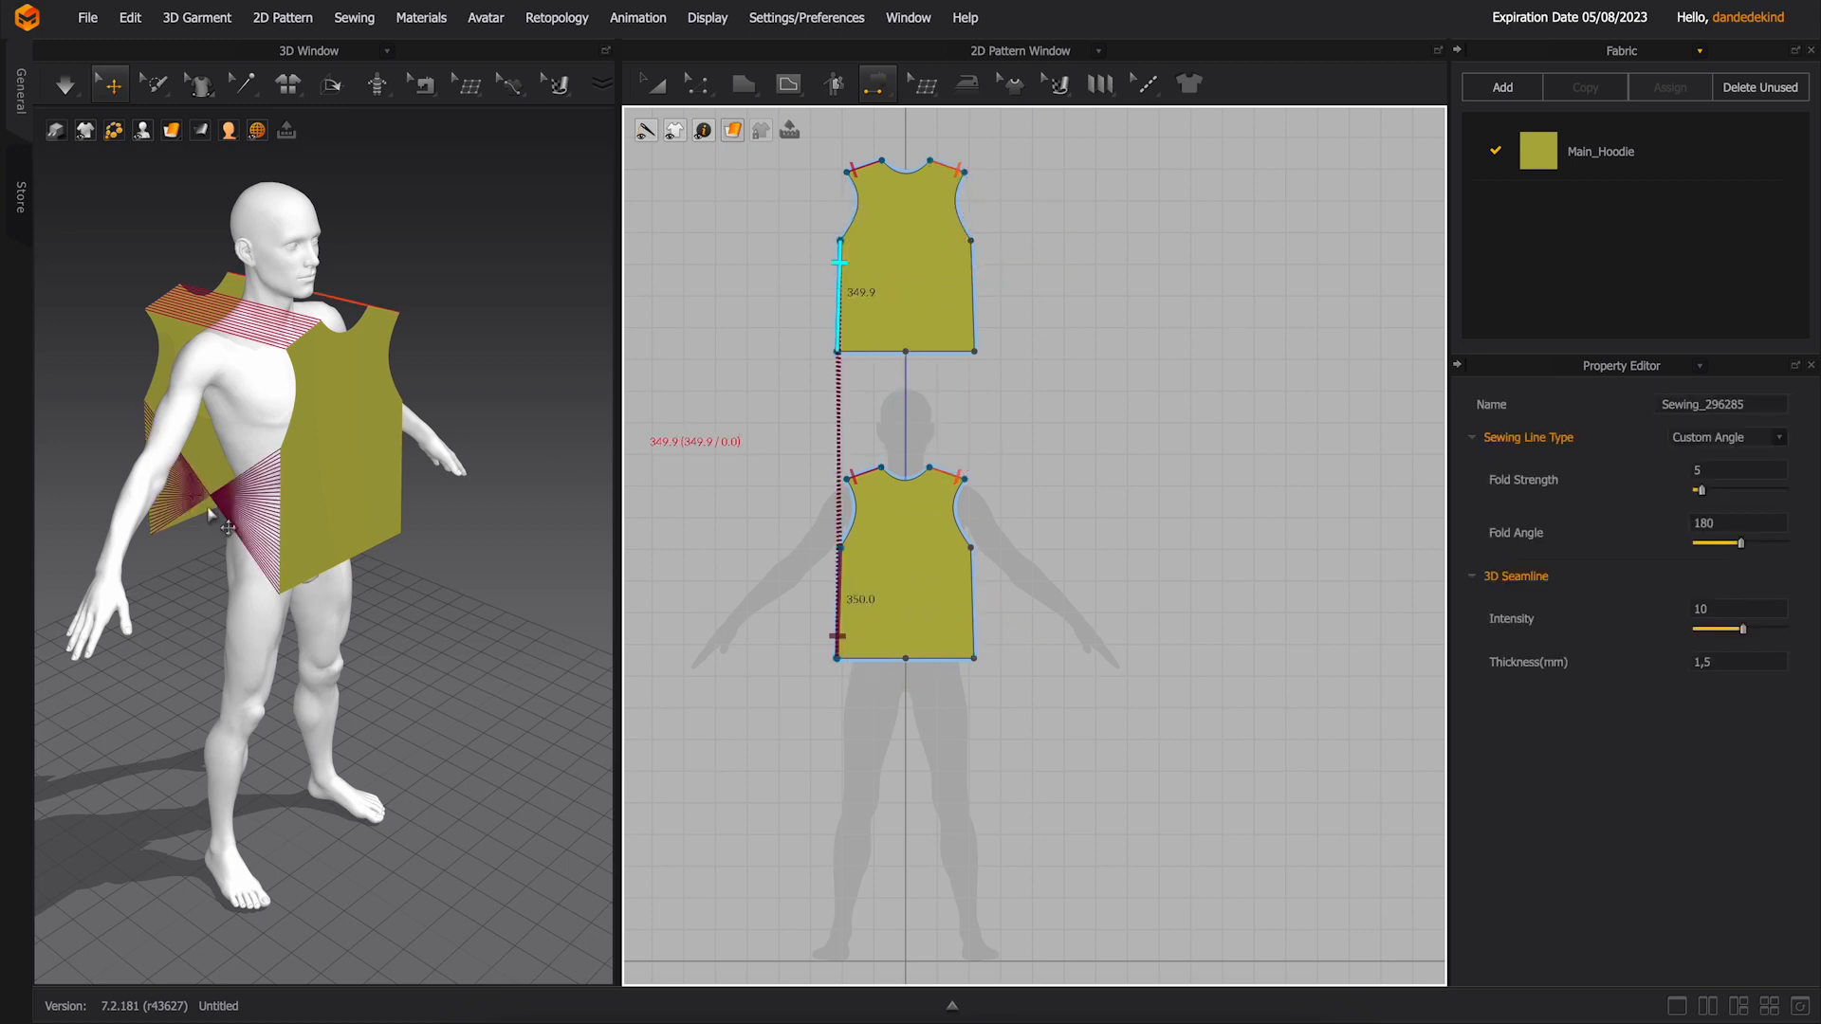
pyautogui.hotkey('ctrl', 'z')
# - Sew both side seams of the front panel to the back panel, matching the hem ends so the stitches do not cross
pyautogui.click(837, 631)
pyautogui.click(838, 330)
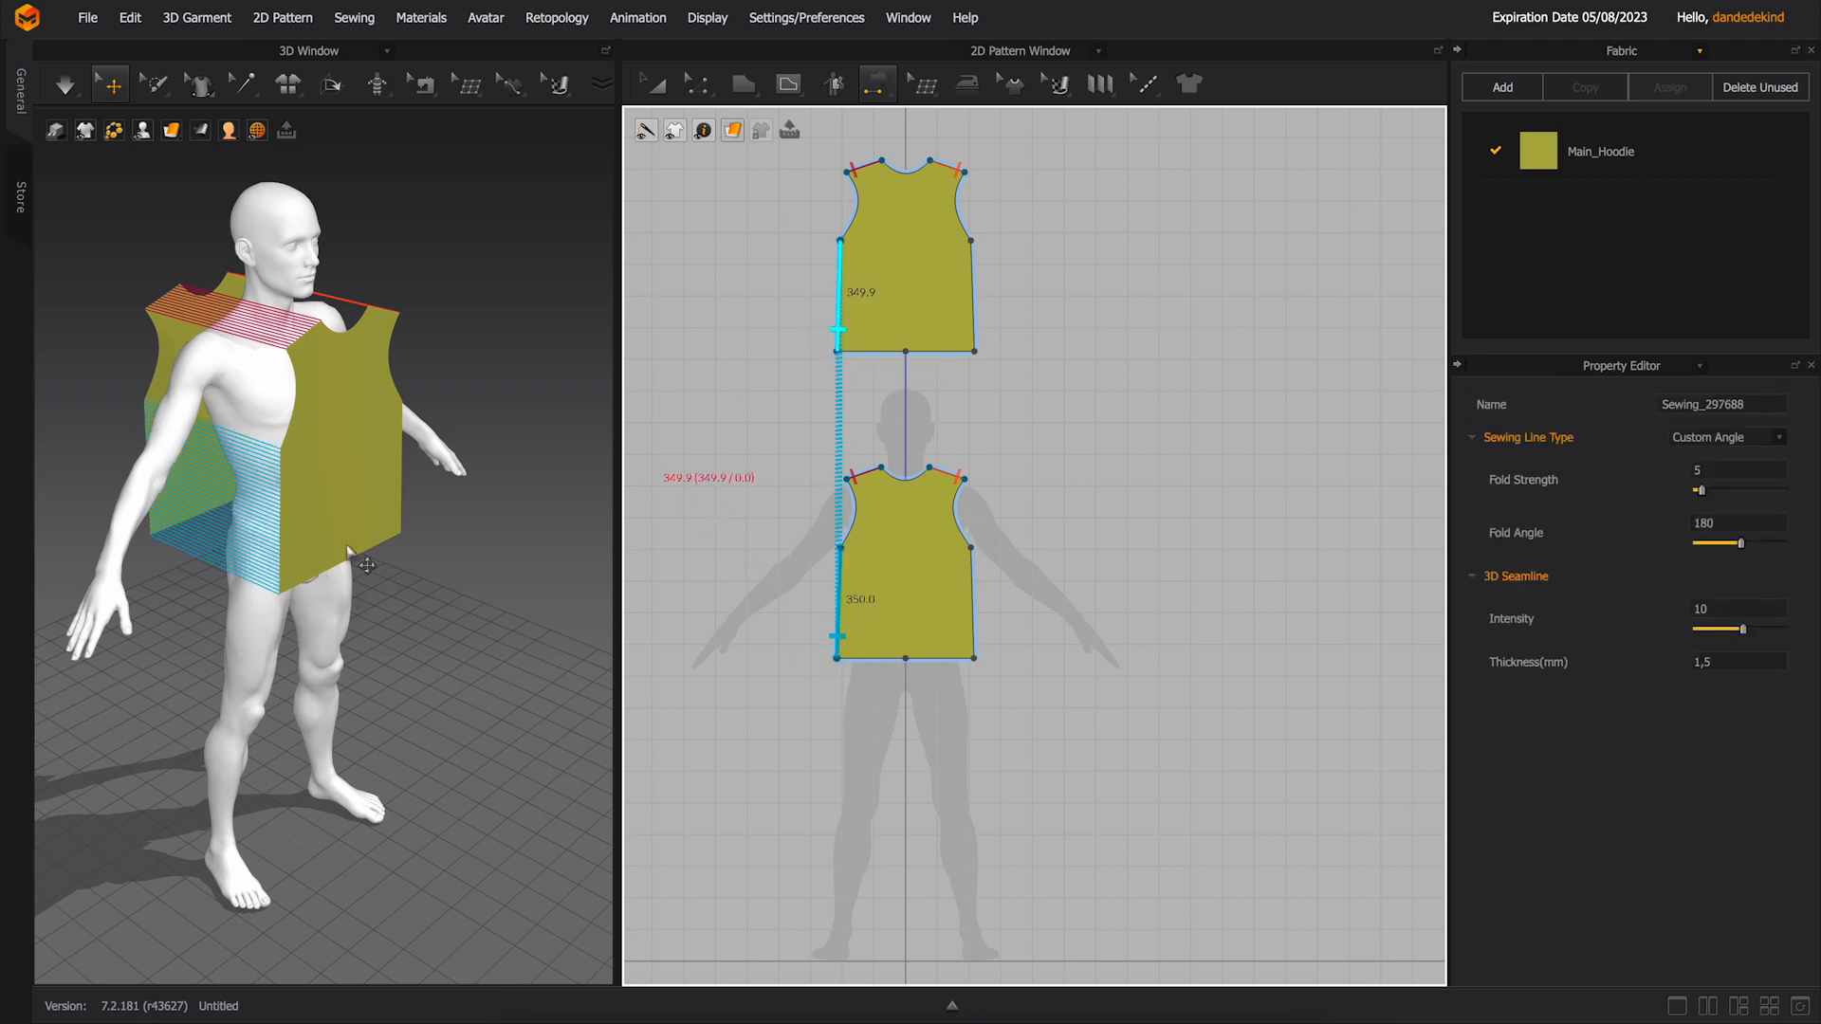
pyautogui.click(973, 636)
pyautogui.click(973, 329)
# - Run the simulation to drape the sewn torso panels onto the avatar and inspect the fit
pyautogui.moveTo(500, 496); pyautogui.dragTo(565, 529, button='right')
pyautogui.click(69, 83)
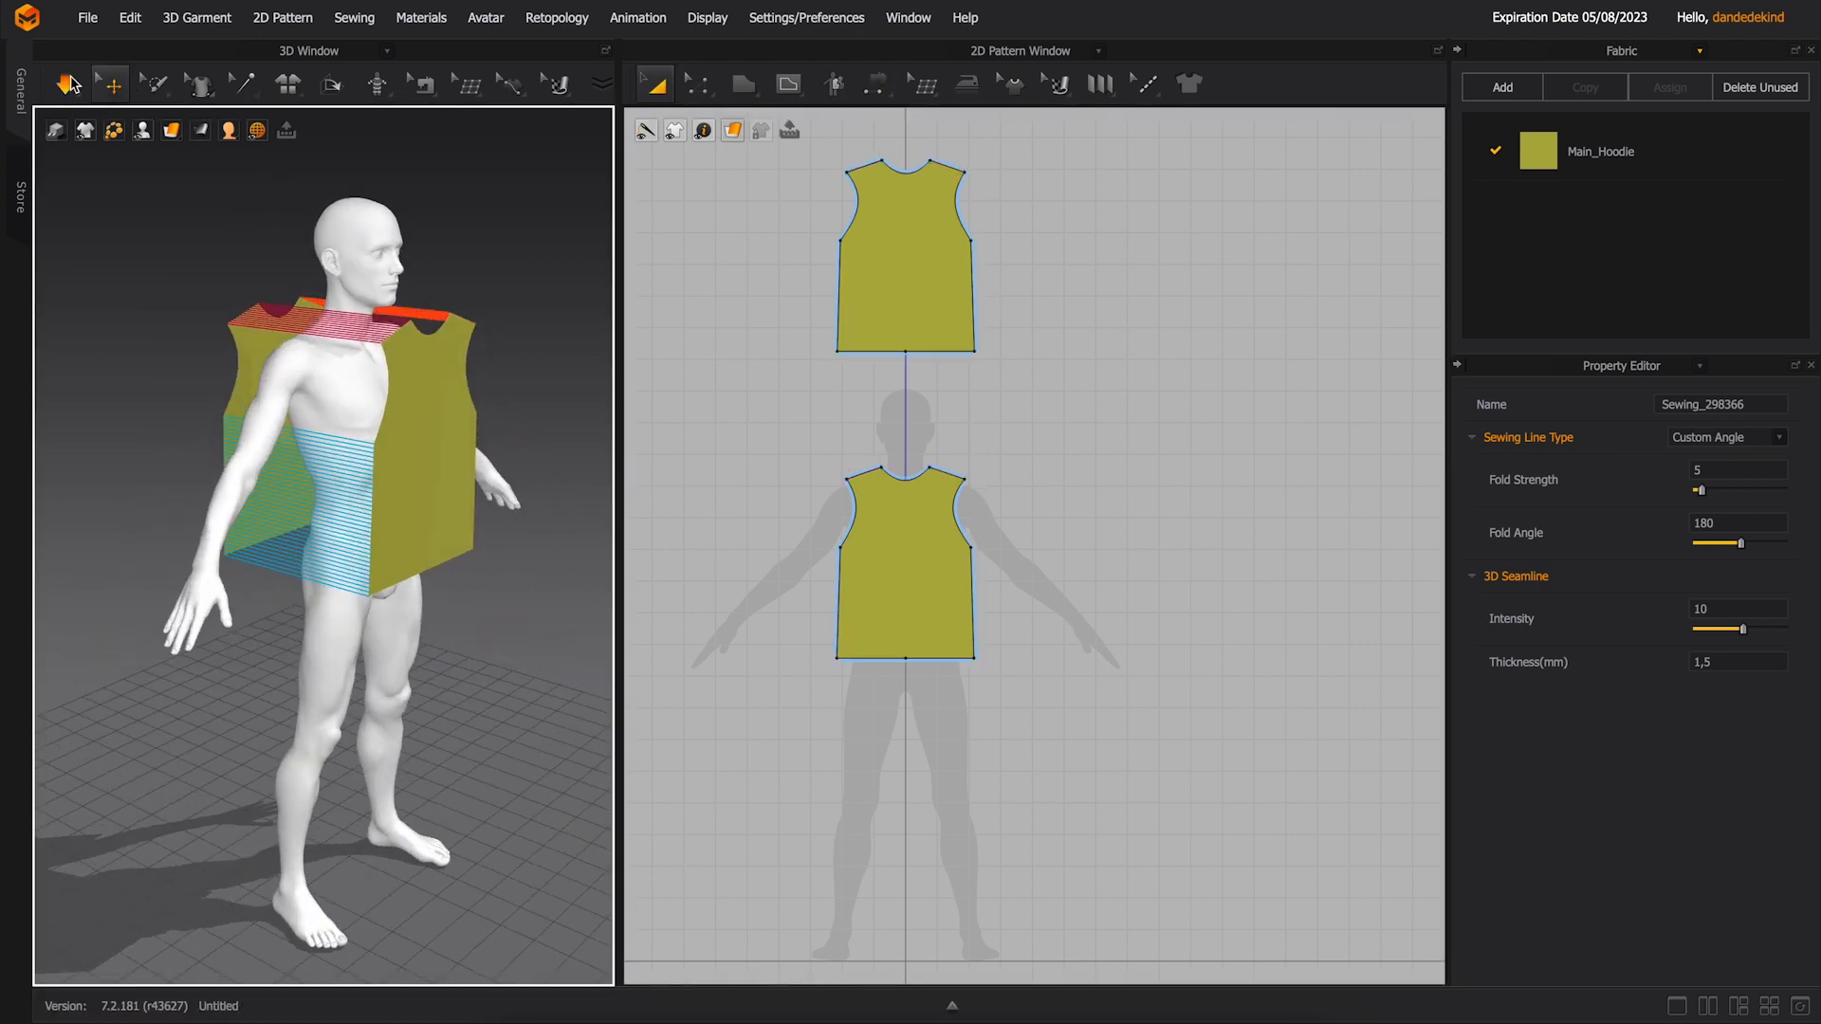
pyautogui.moveTo(561, 406); pyautogui.dragTo(505, 399, button='right')
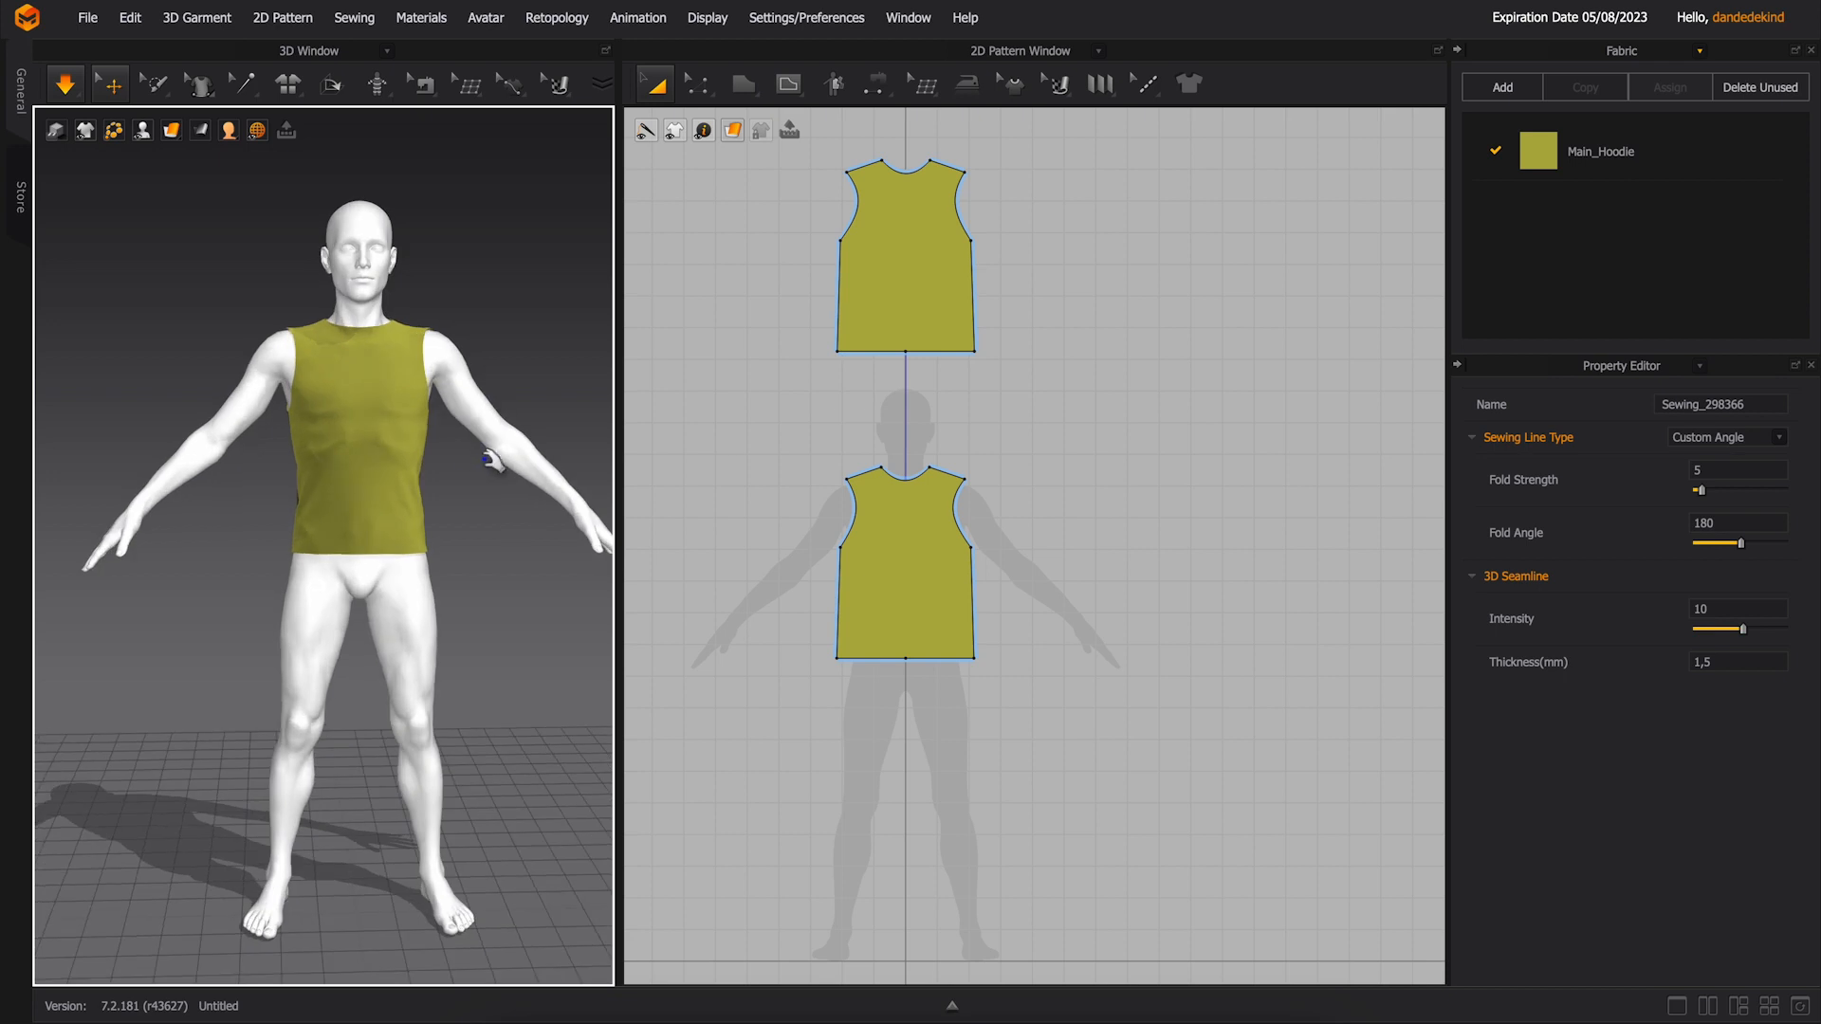
pyautogui.moveTo(475, 489); pyautogui.dragTo(436, 521, button='right')
# - Widen the front and back torso panels together by stretching both sides outward, and simulate the looser fit
pyautogui.click(877, 306)
pyautogui.click(880, 602)
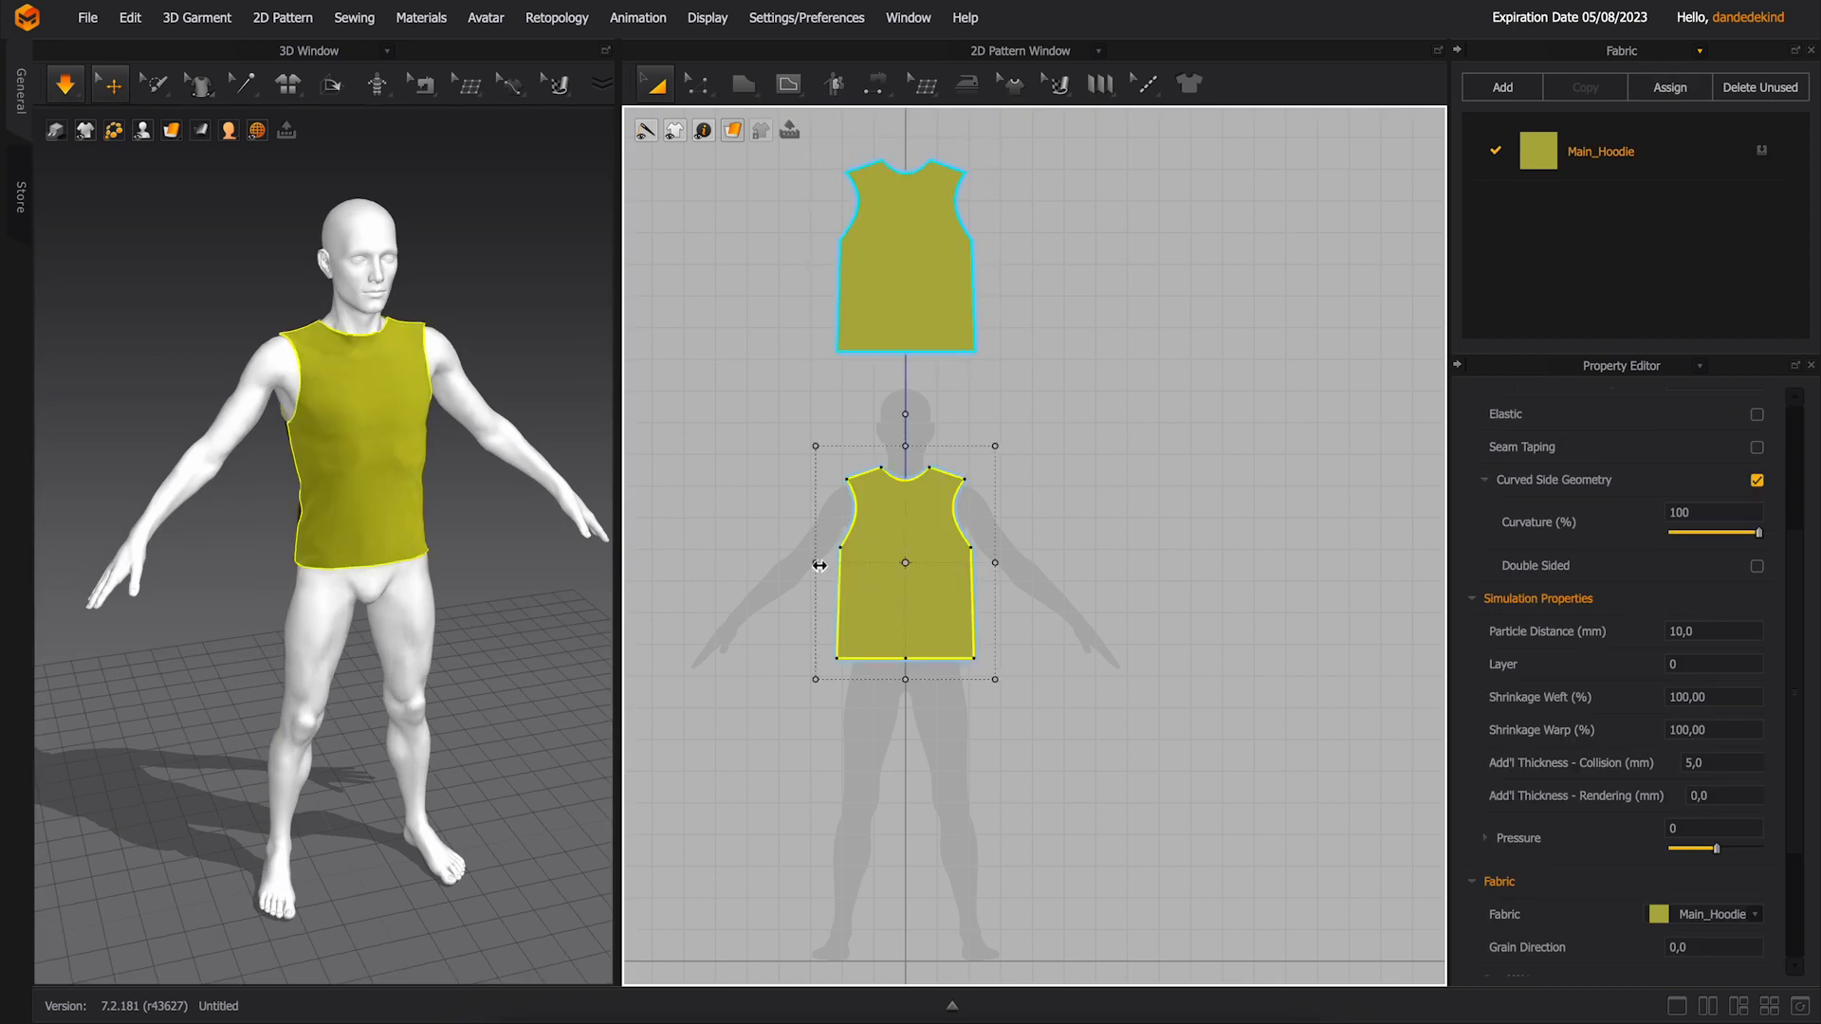
pyautogui.moveTo(810, 563); pyautogui.dragTo(798, 564)
pyautogui.moveTo(994, 563); pyautogui.dragTo(1006, 563)
pyautogui.click(1075, 544)
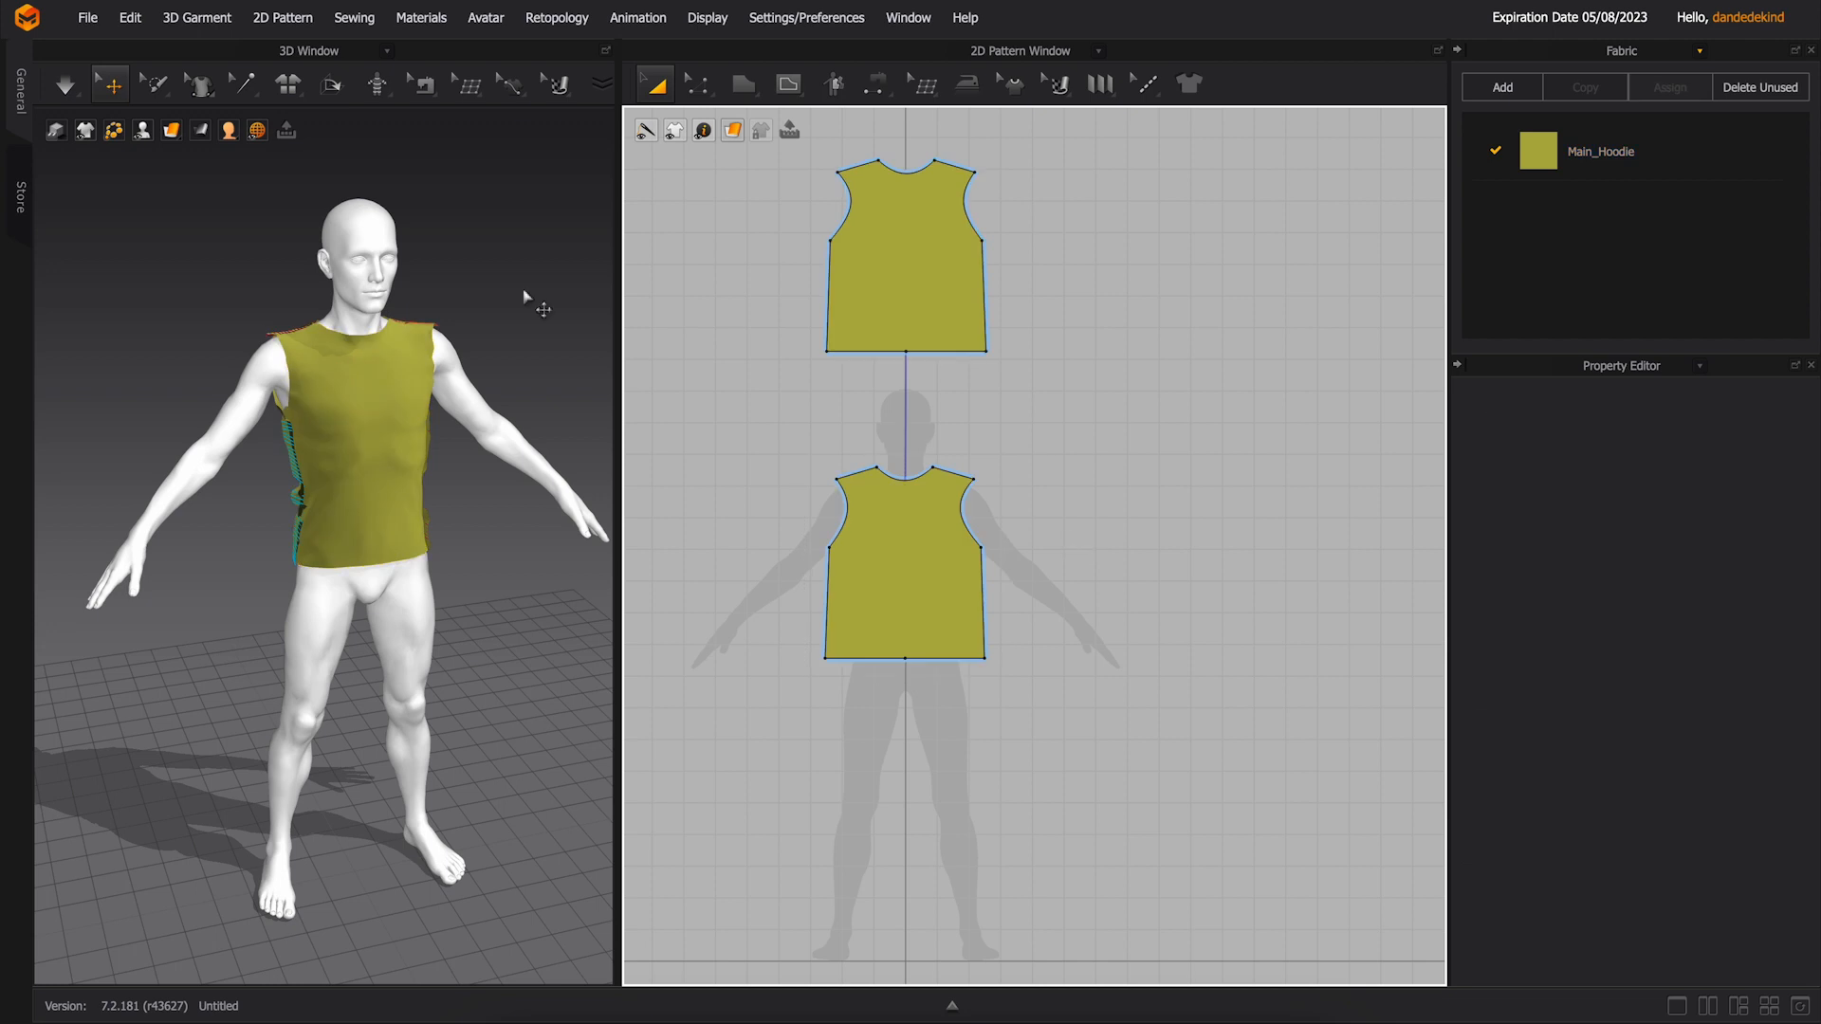
pyautogui.click(66, 85)
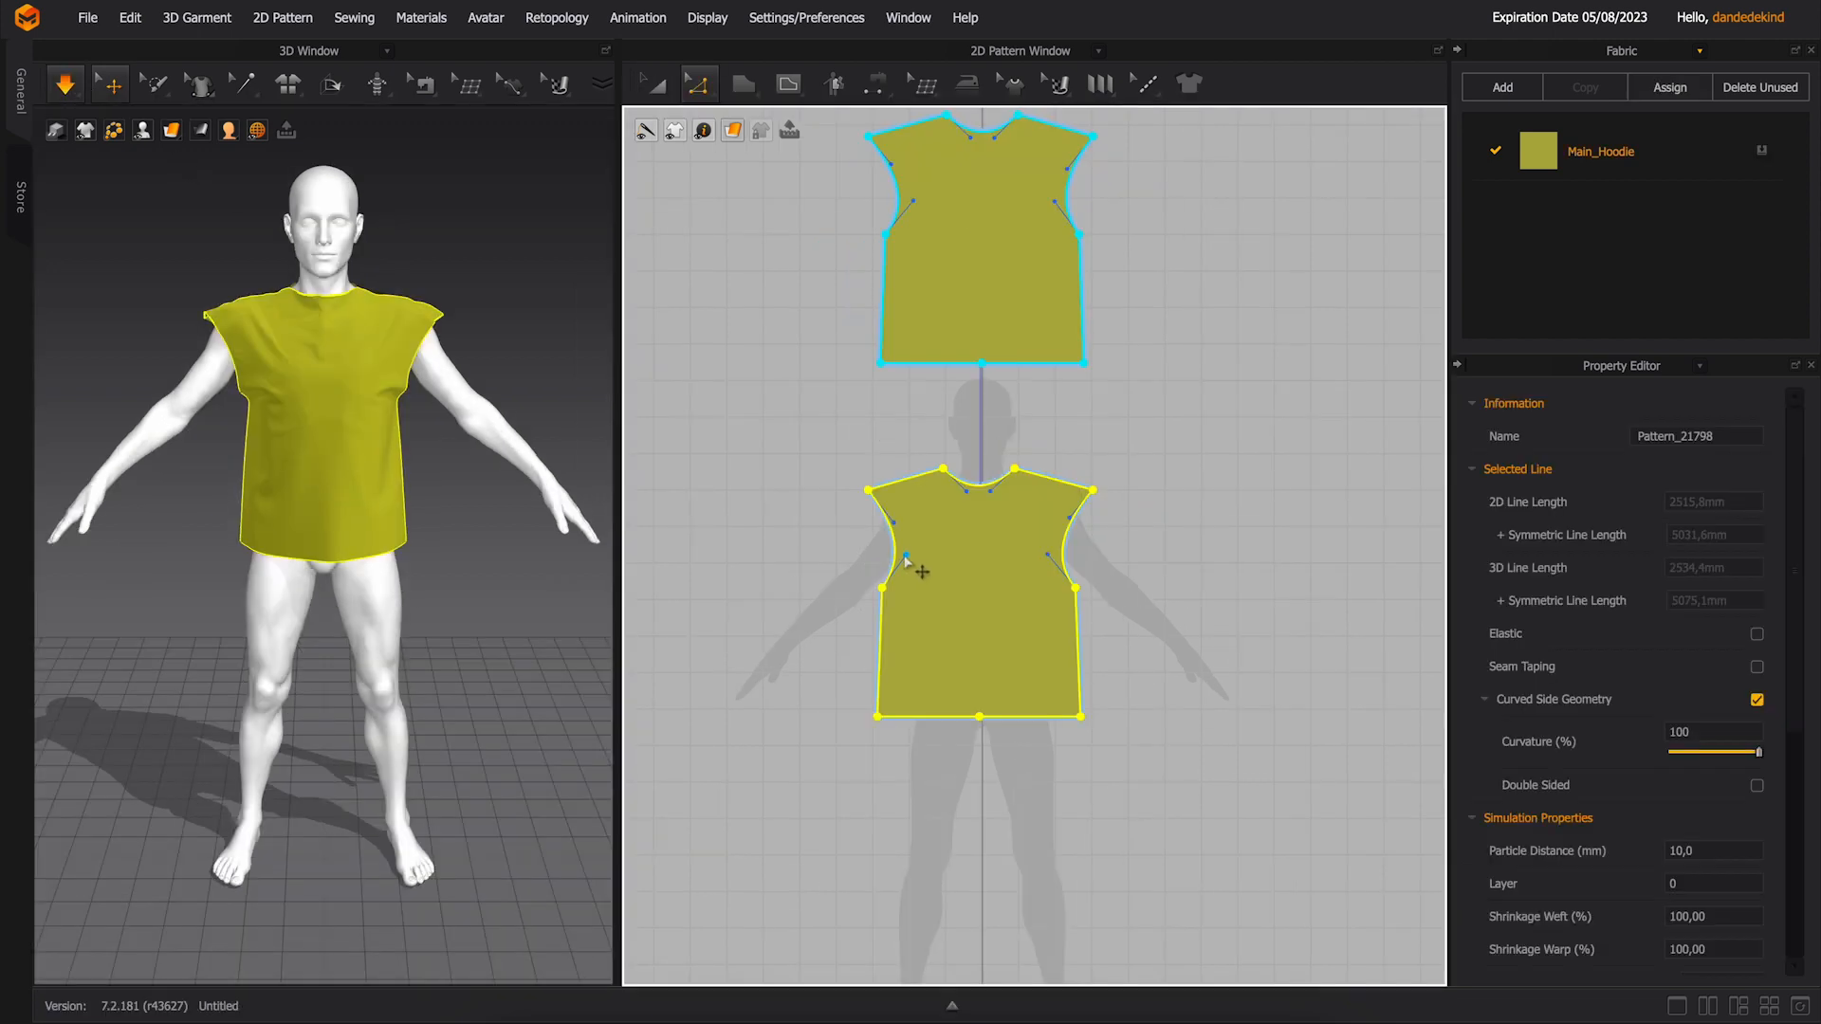
# - Flatten the armhole curves on both sides of the torso panels, and simulate to inspect the new armholes
pyautogui.click(881, 529)
pyautogui.click(1076, 588)
pyautogui.moveTo(1049, 558); pyautogui.dragTo(1082, 522)
pyautogui.click(71, 90)
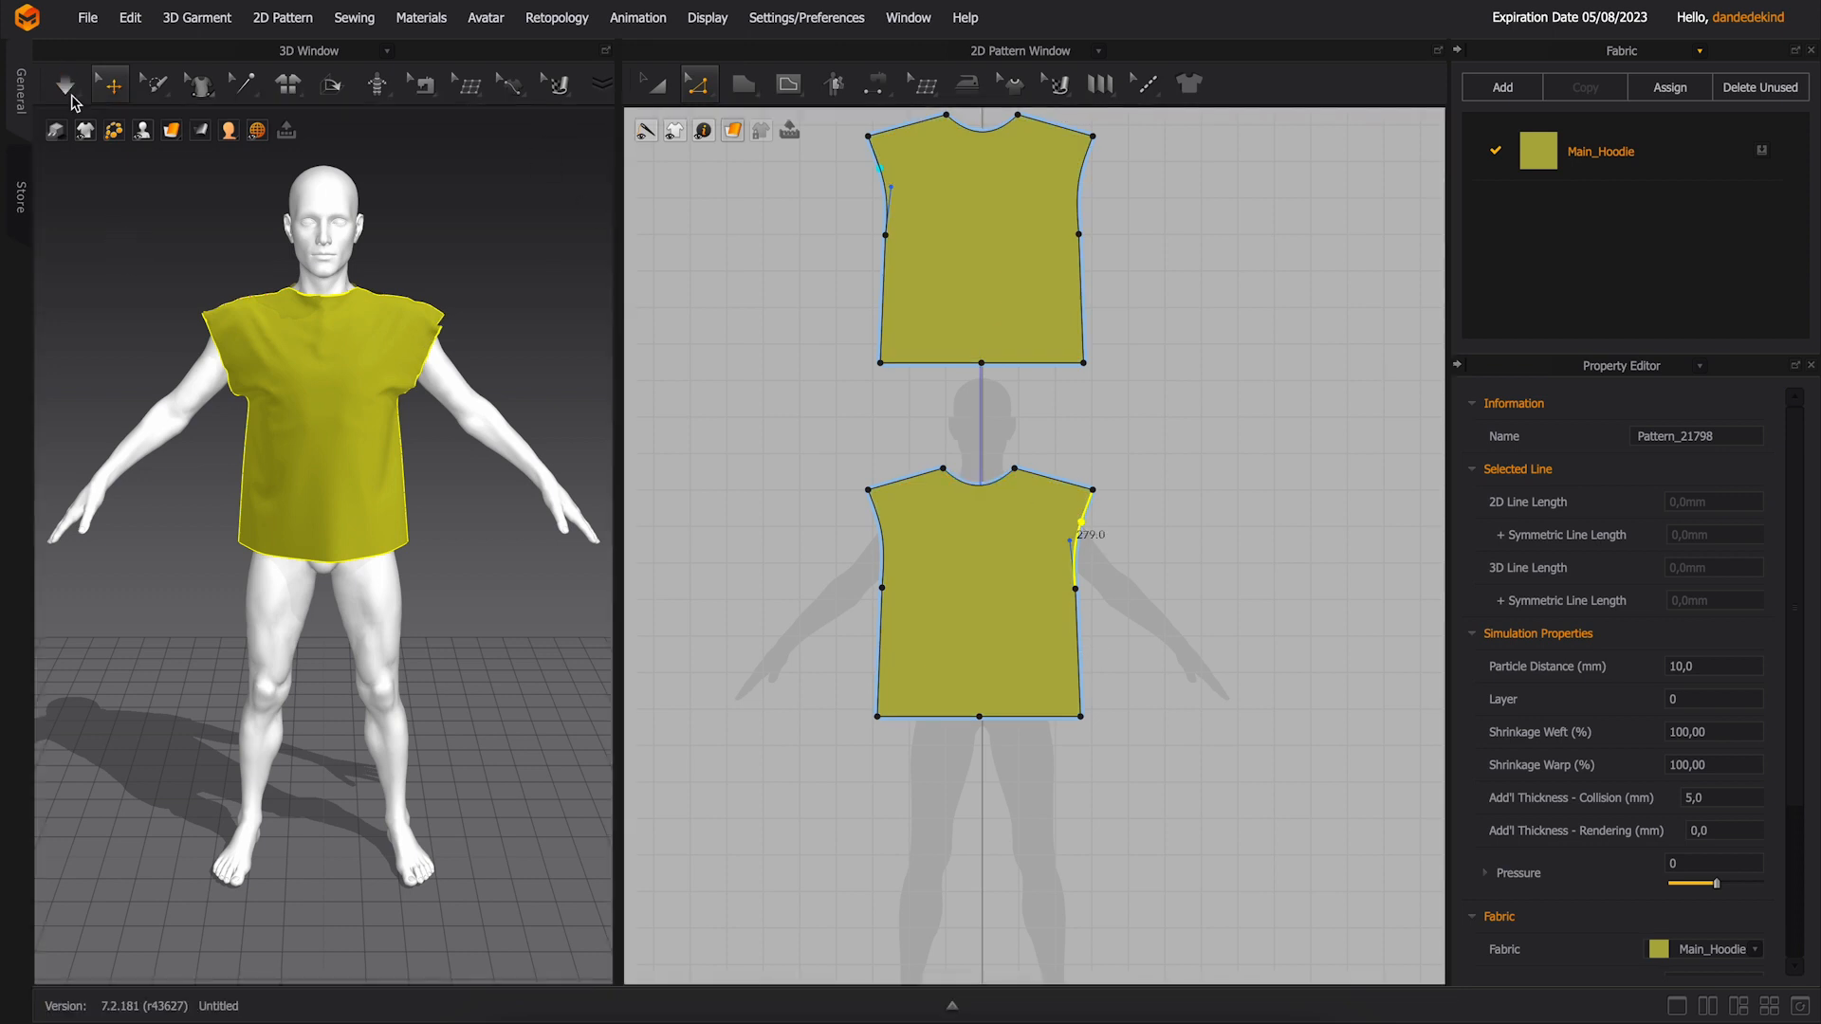
pyautogui.moveTo(521, 211); pyautogui.dragTo(414, 413, button='right')
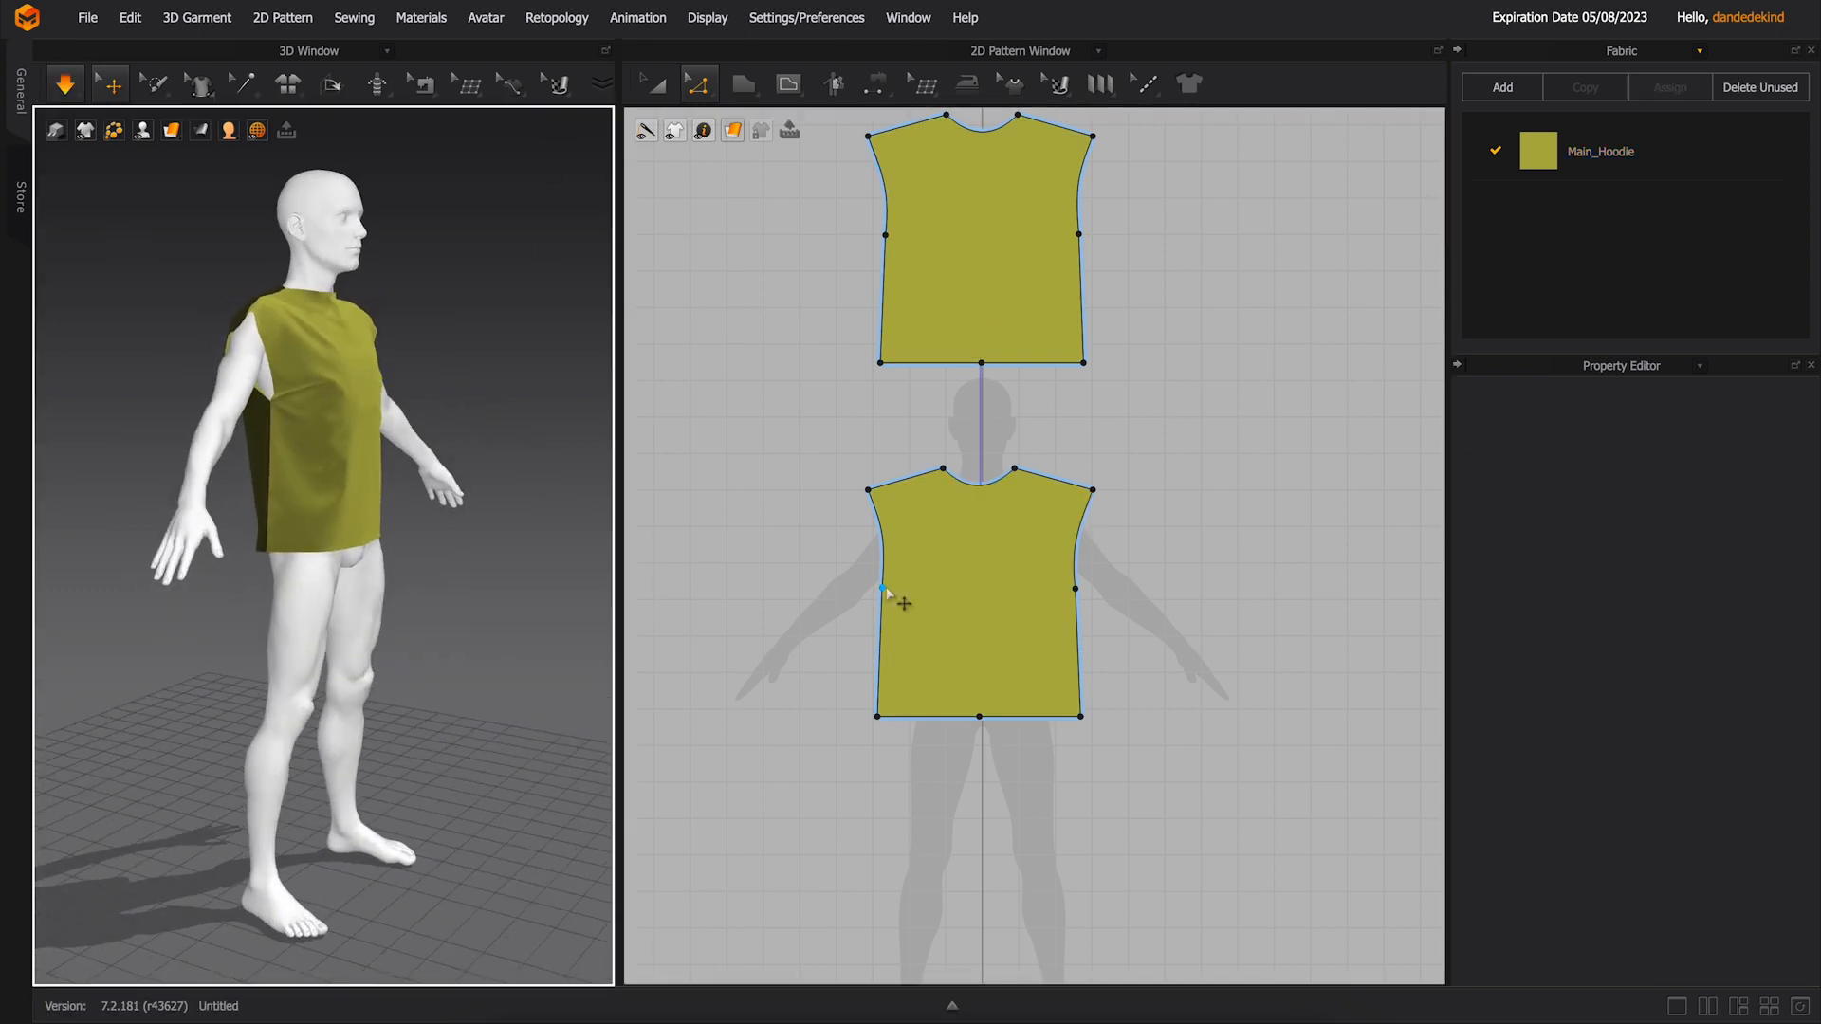
# - Draw a tall rectangular sleeve pattern about 380 mm wide beside the front panel, next to the avatar's right arm
pyautogui.click(745, 83)
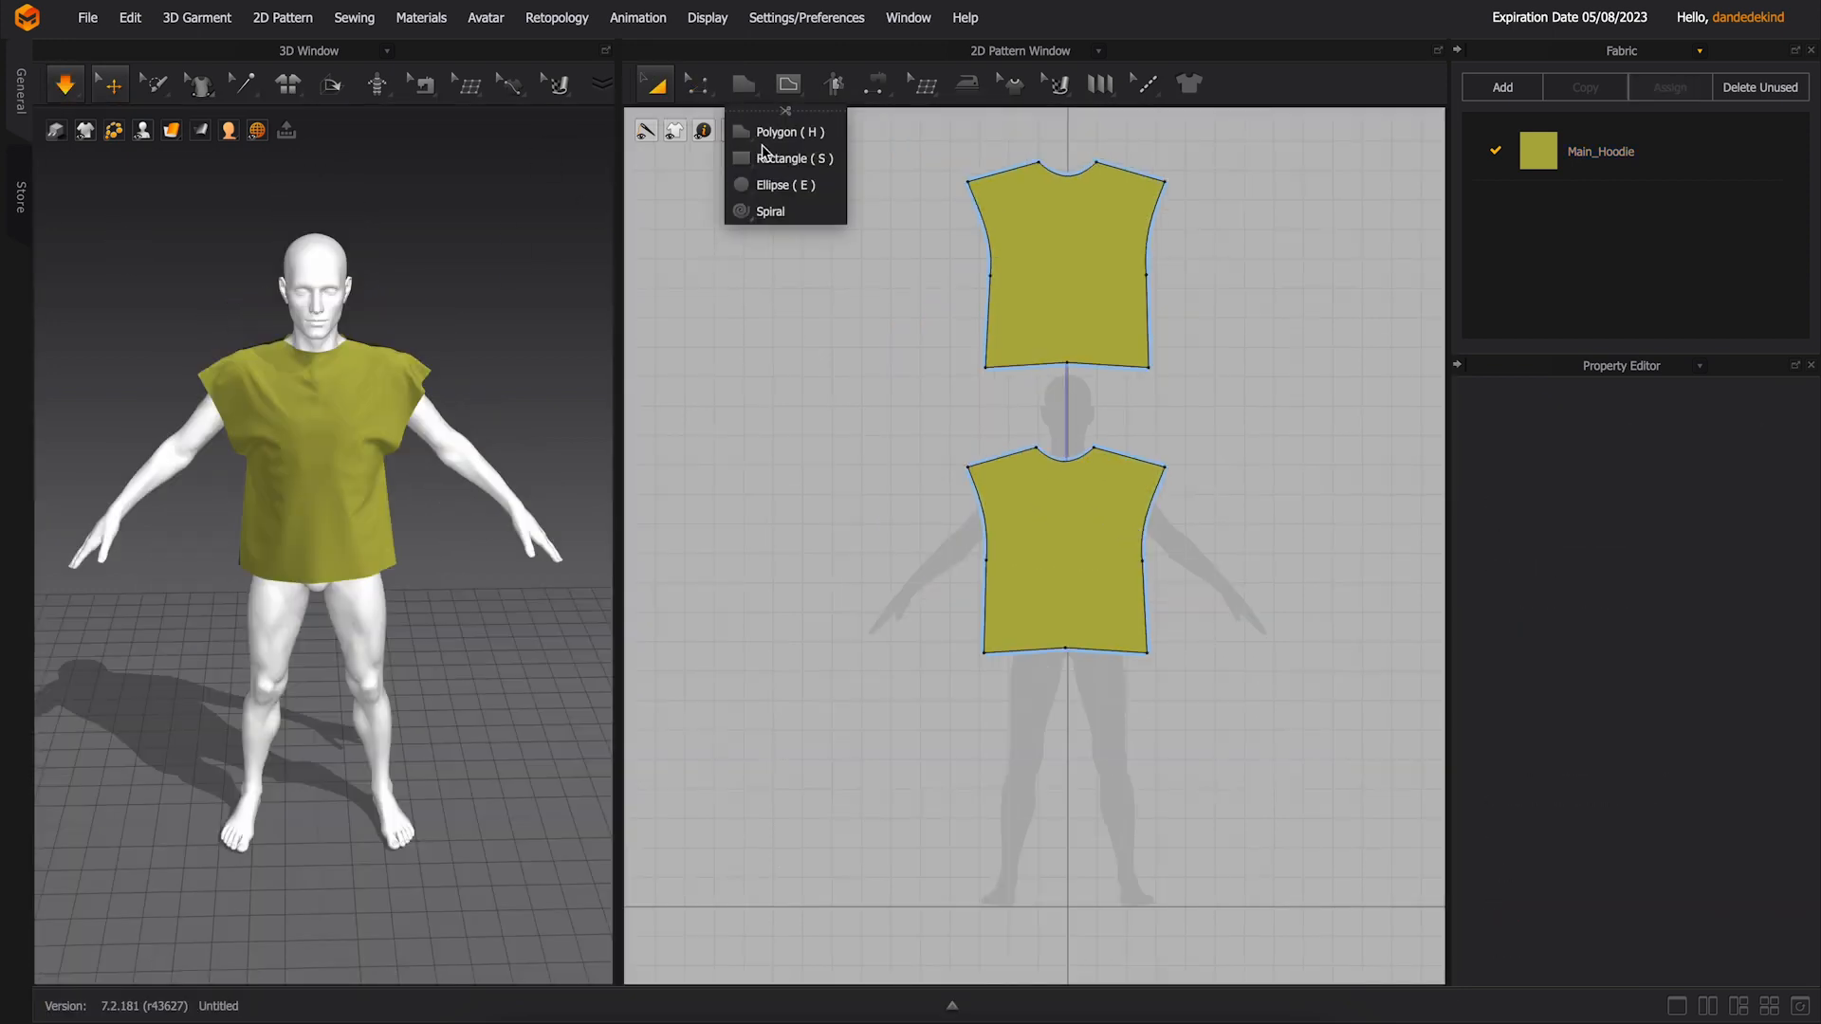
pyautogui.click(766, 157)
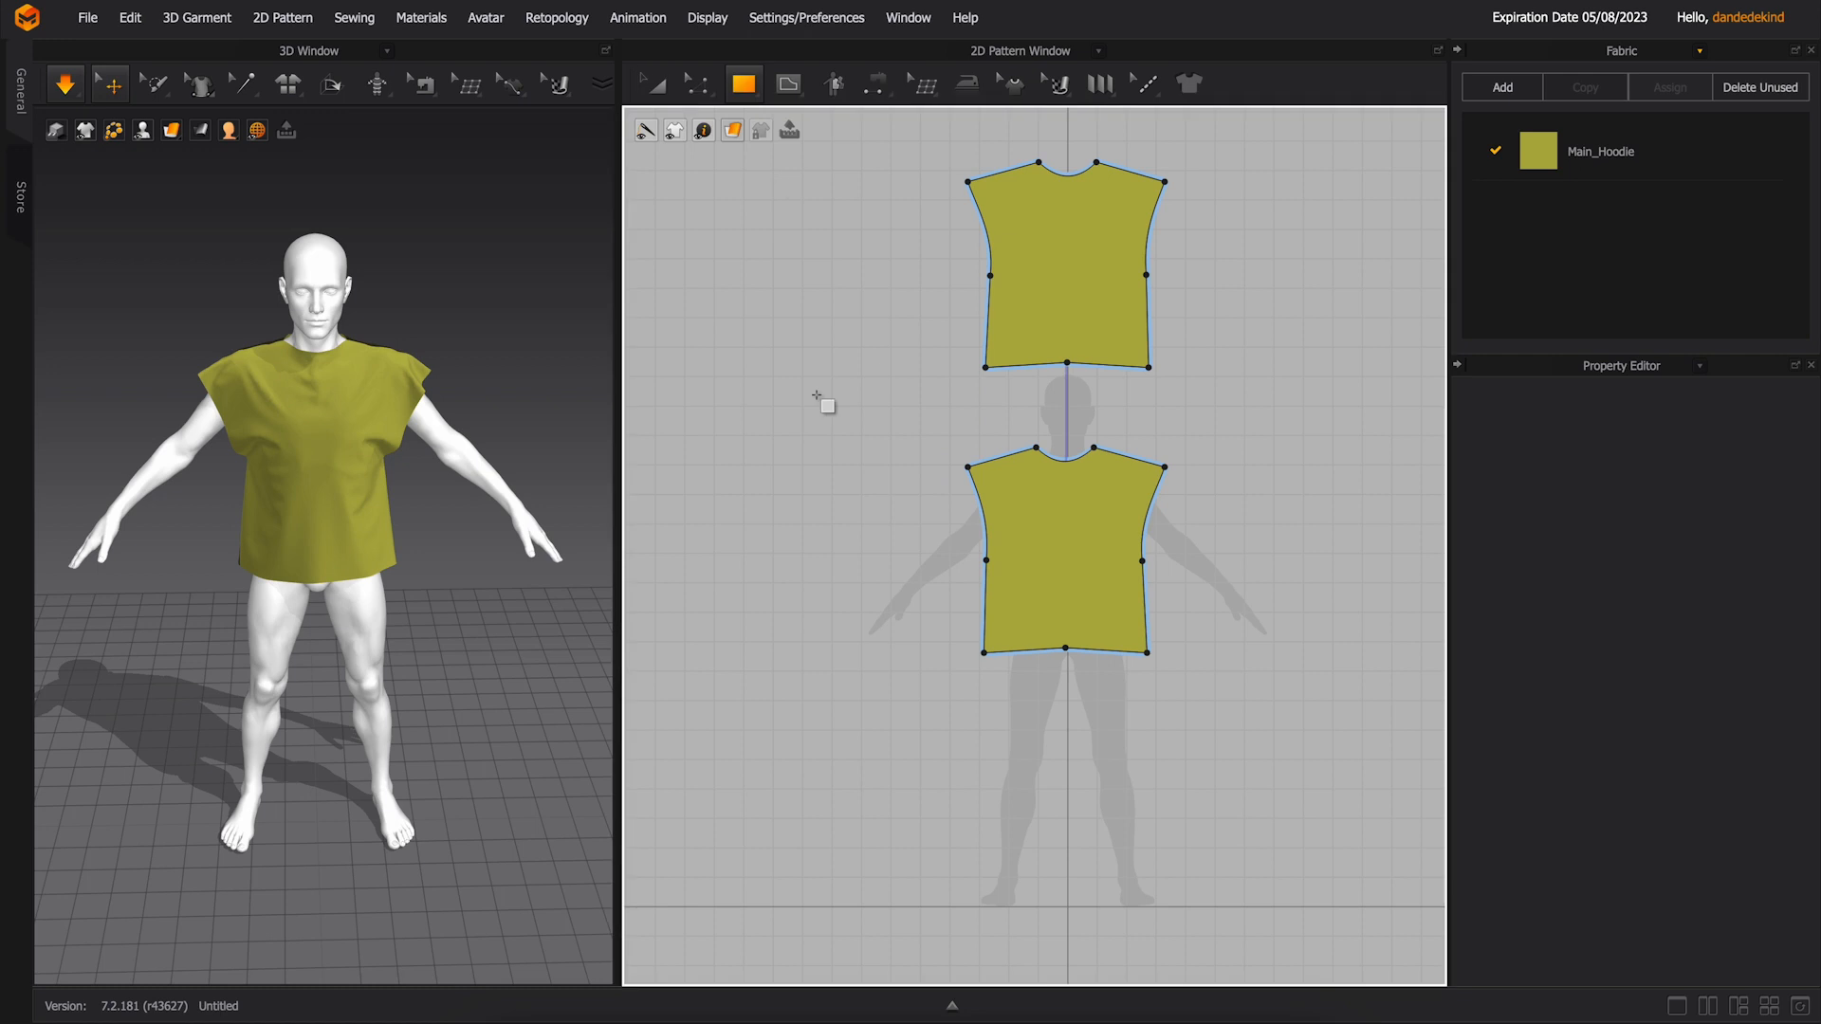
pyautogui.moveTo(782, 461); pyautogui.dragTo(886, 646)
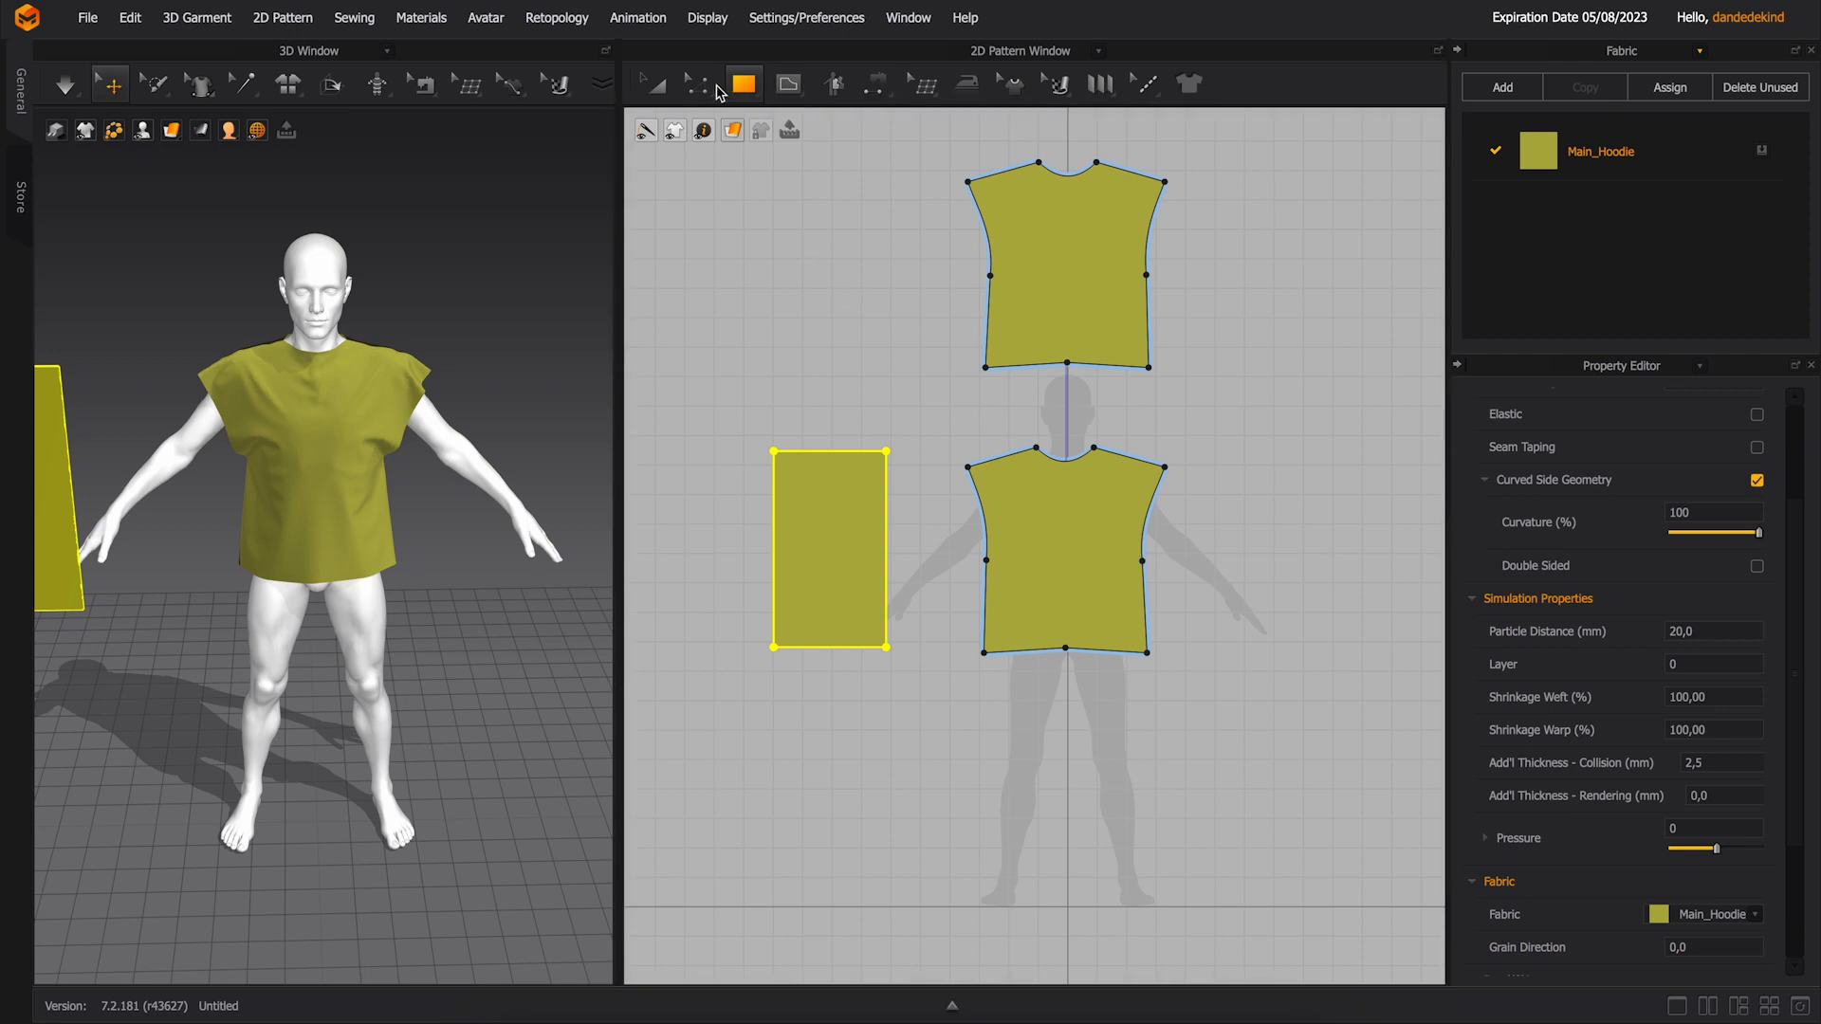
# - Bow the sleeve rectangle's upper edge slightly upward with Edit Curvature and add a point at its middle
pyautogui.click(710, 95)
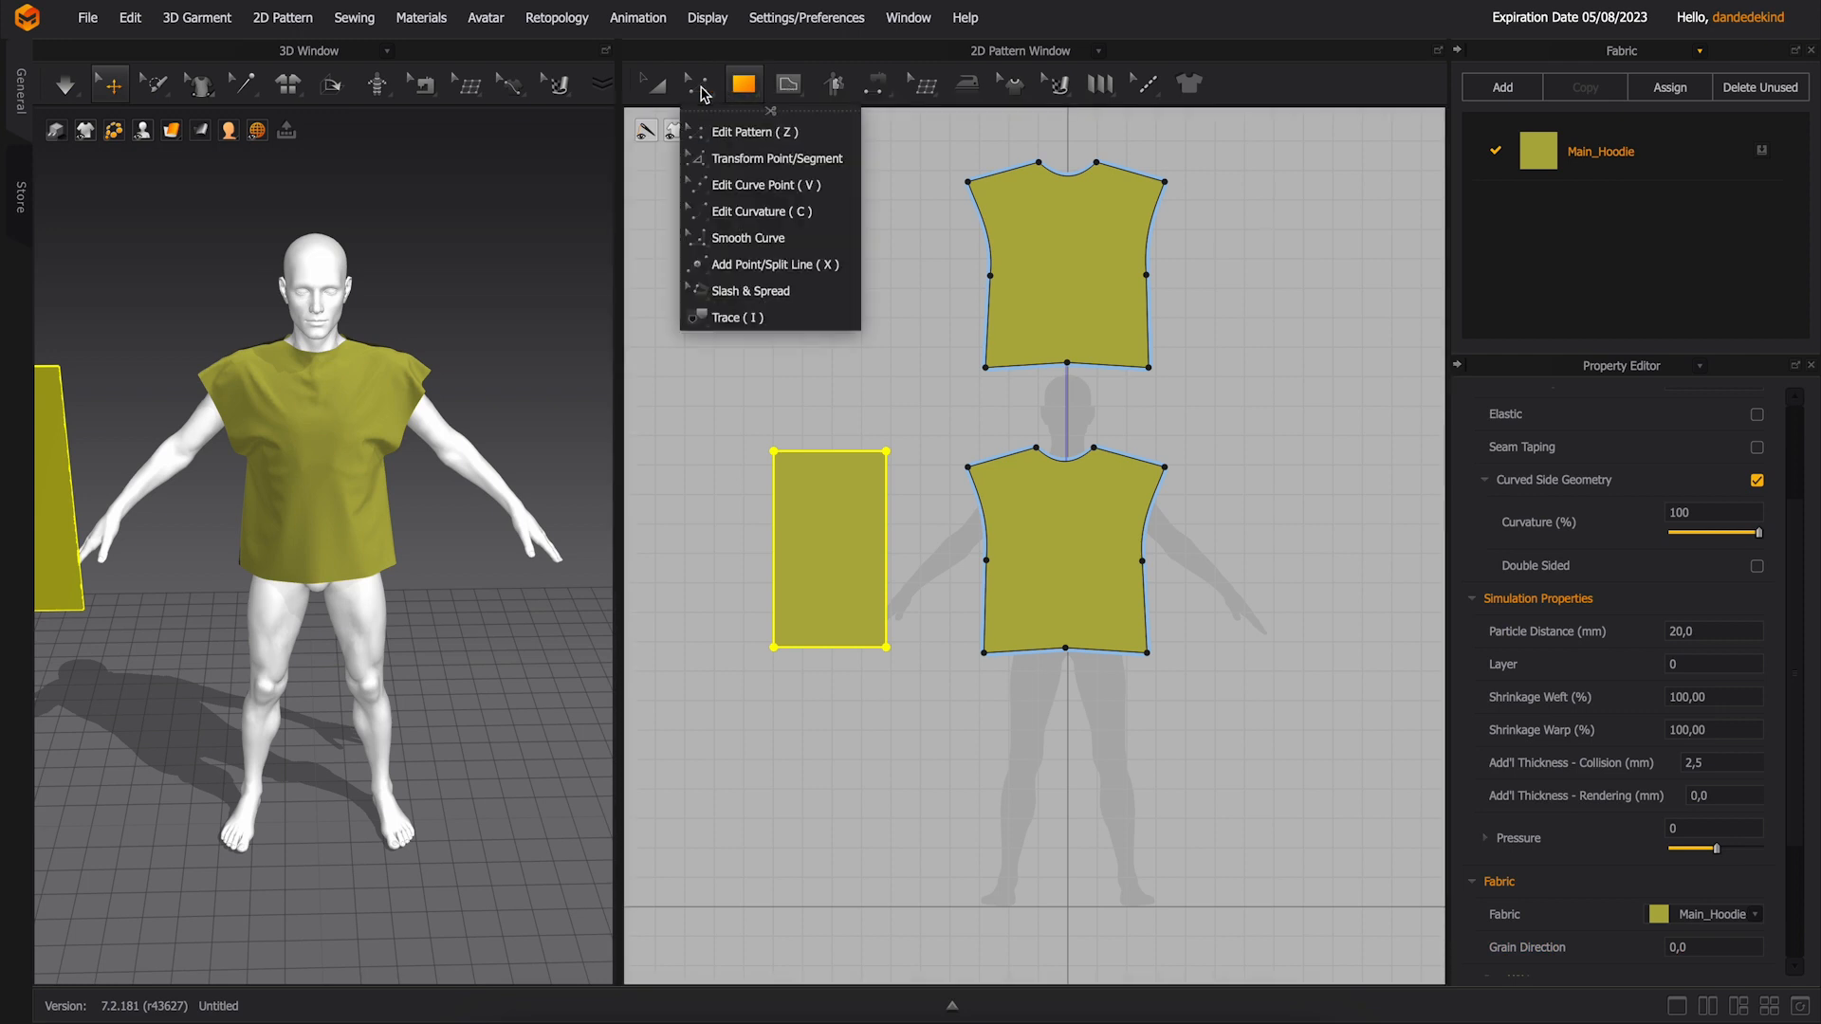
pyautogui.click(759, 230)
pyautogui.click(775, 453)
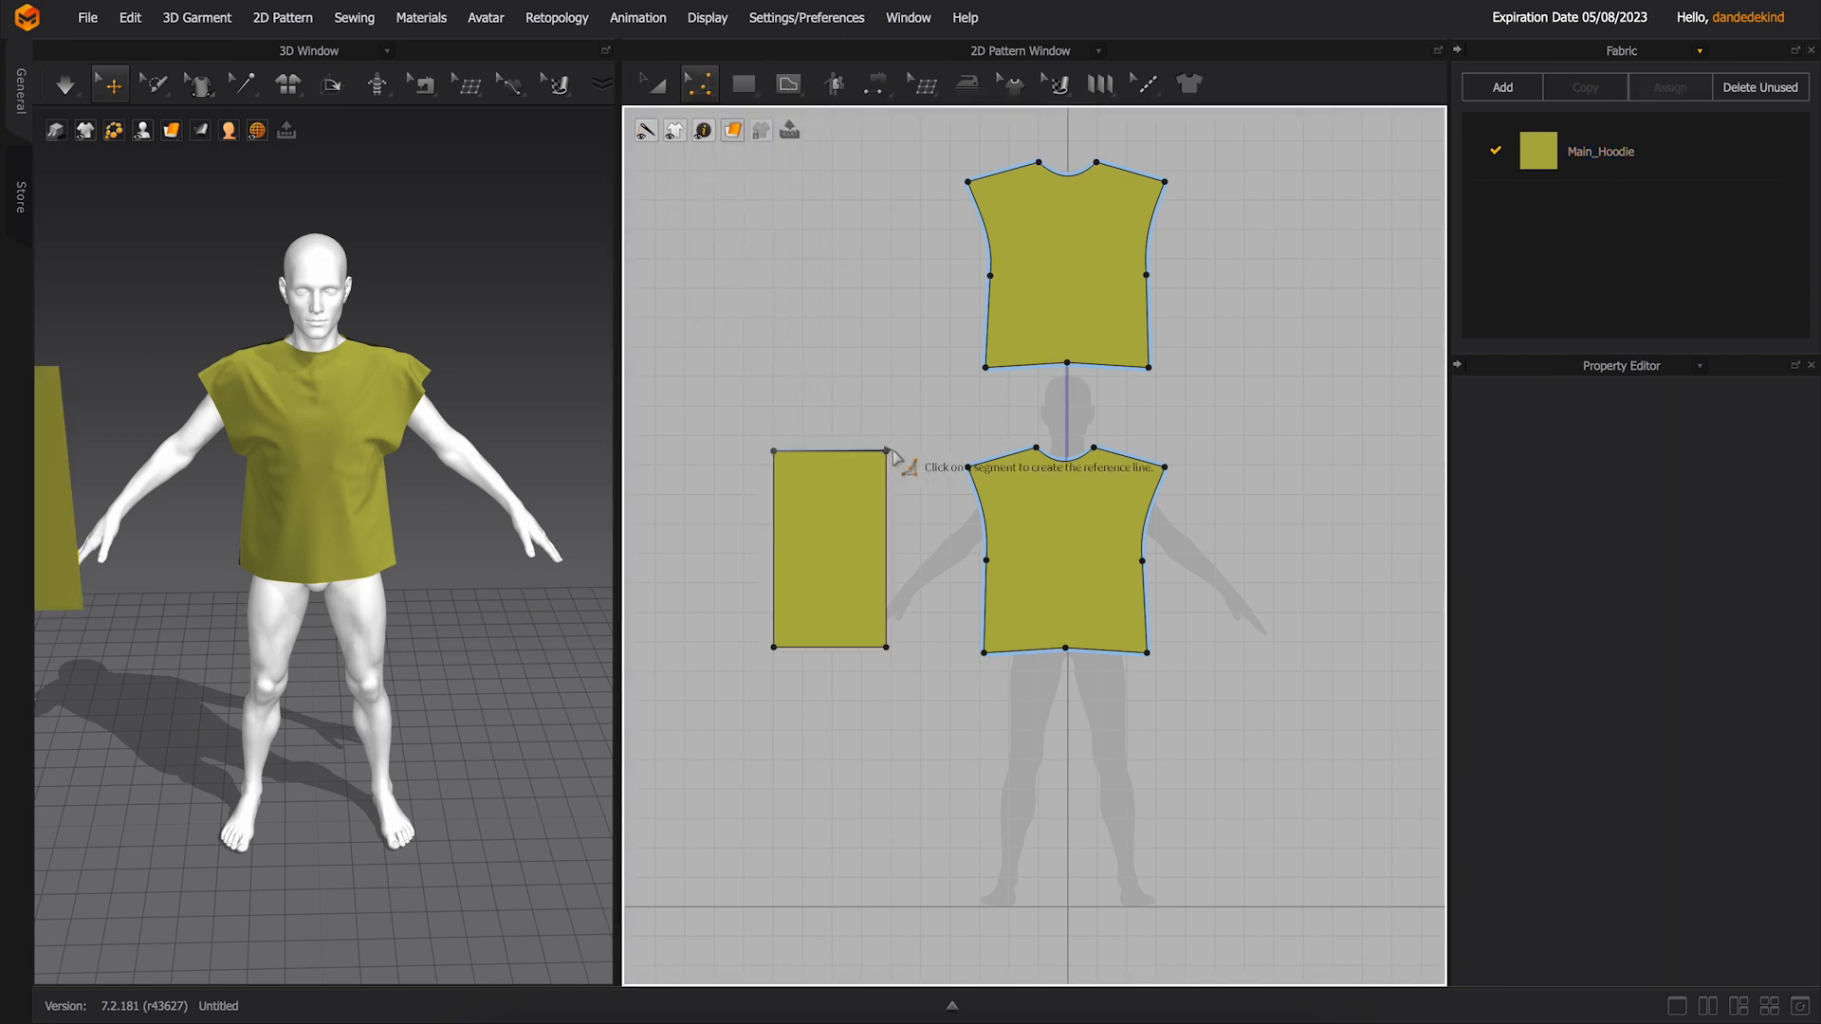
pyautogui.click(835, 451)
pyautogui.click(835, 452)
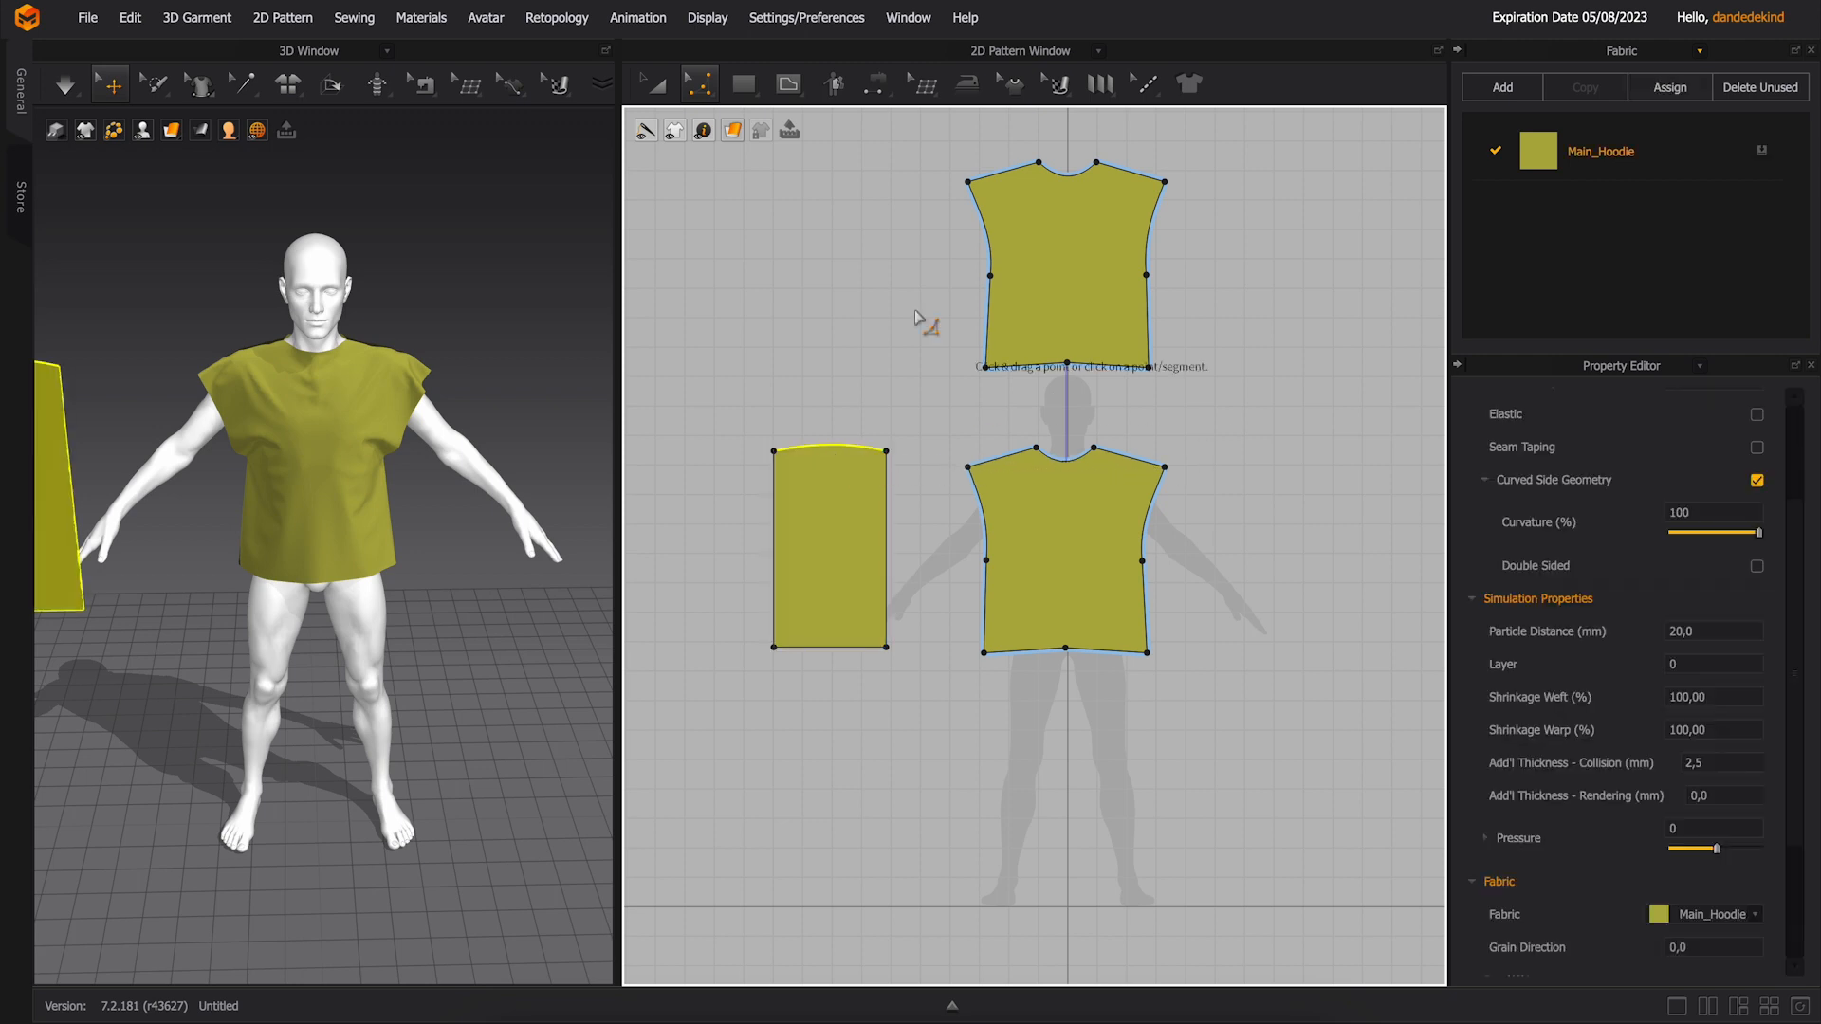
pyautogui.click(702, 87)
pyautogui.click(773, 267)
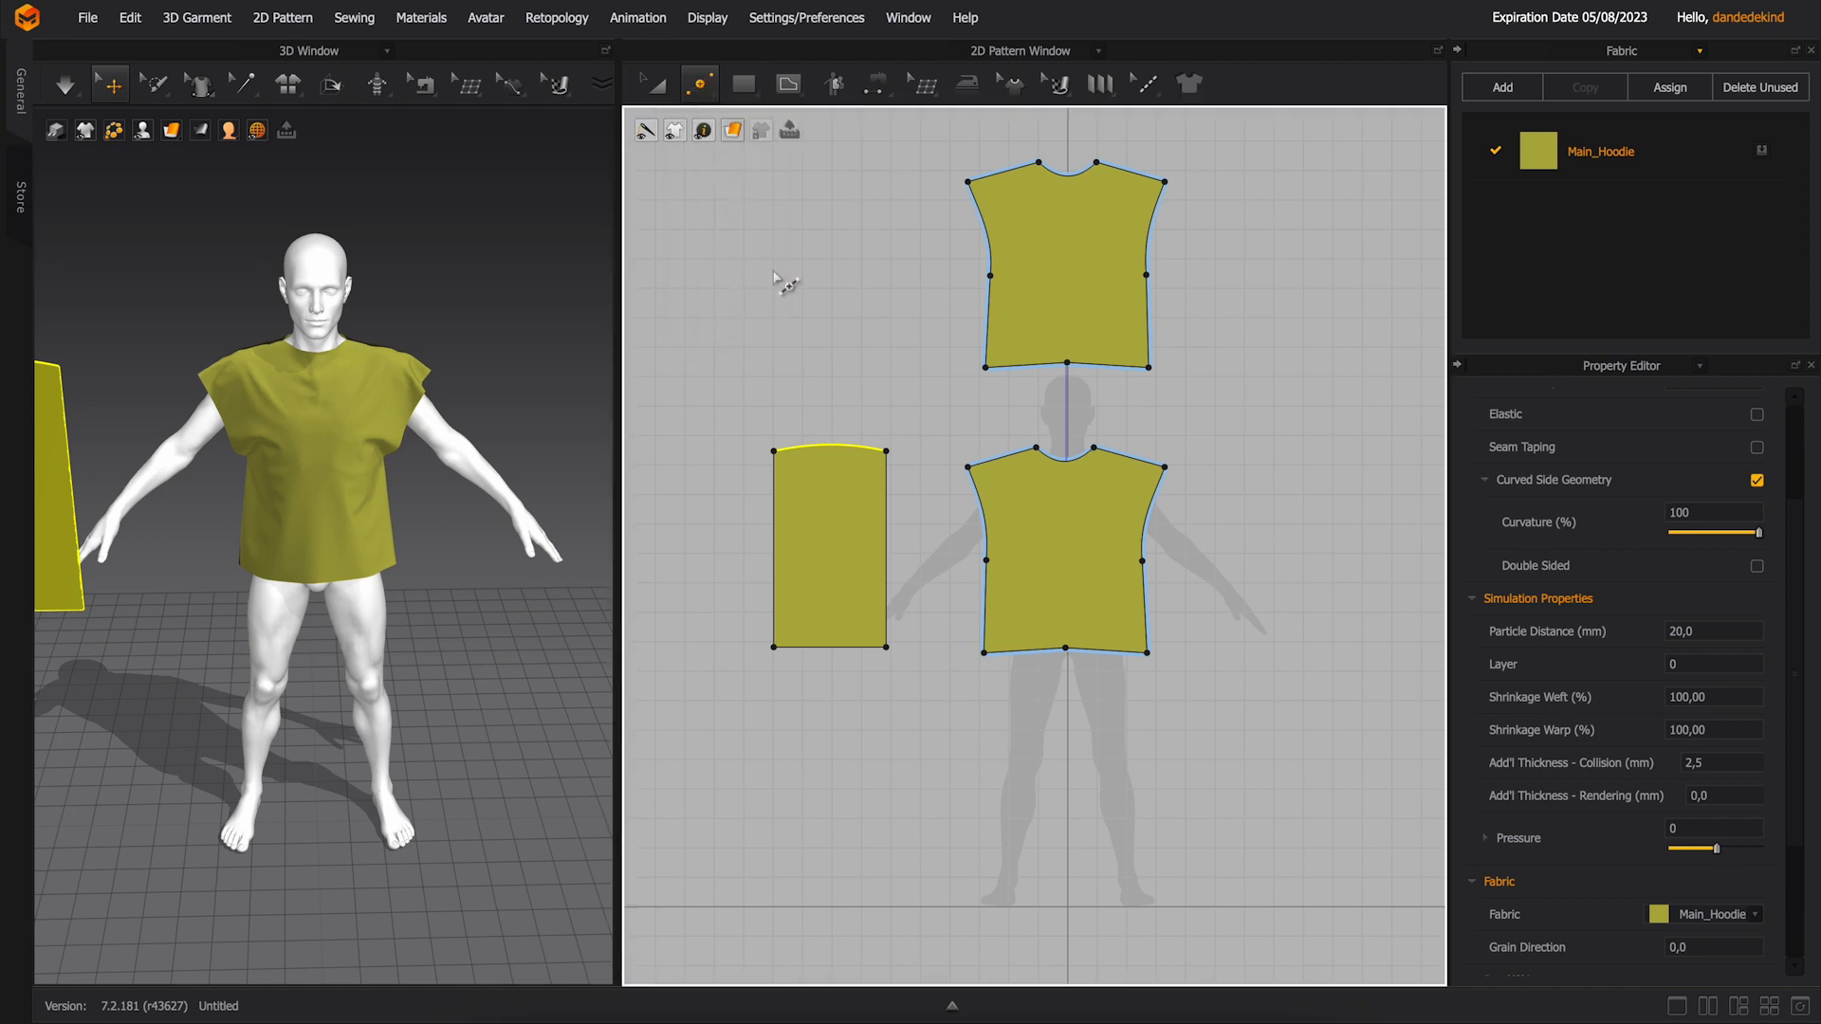
pyautogui.click(831, 446)
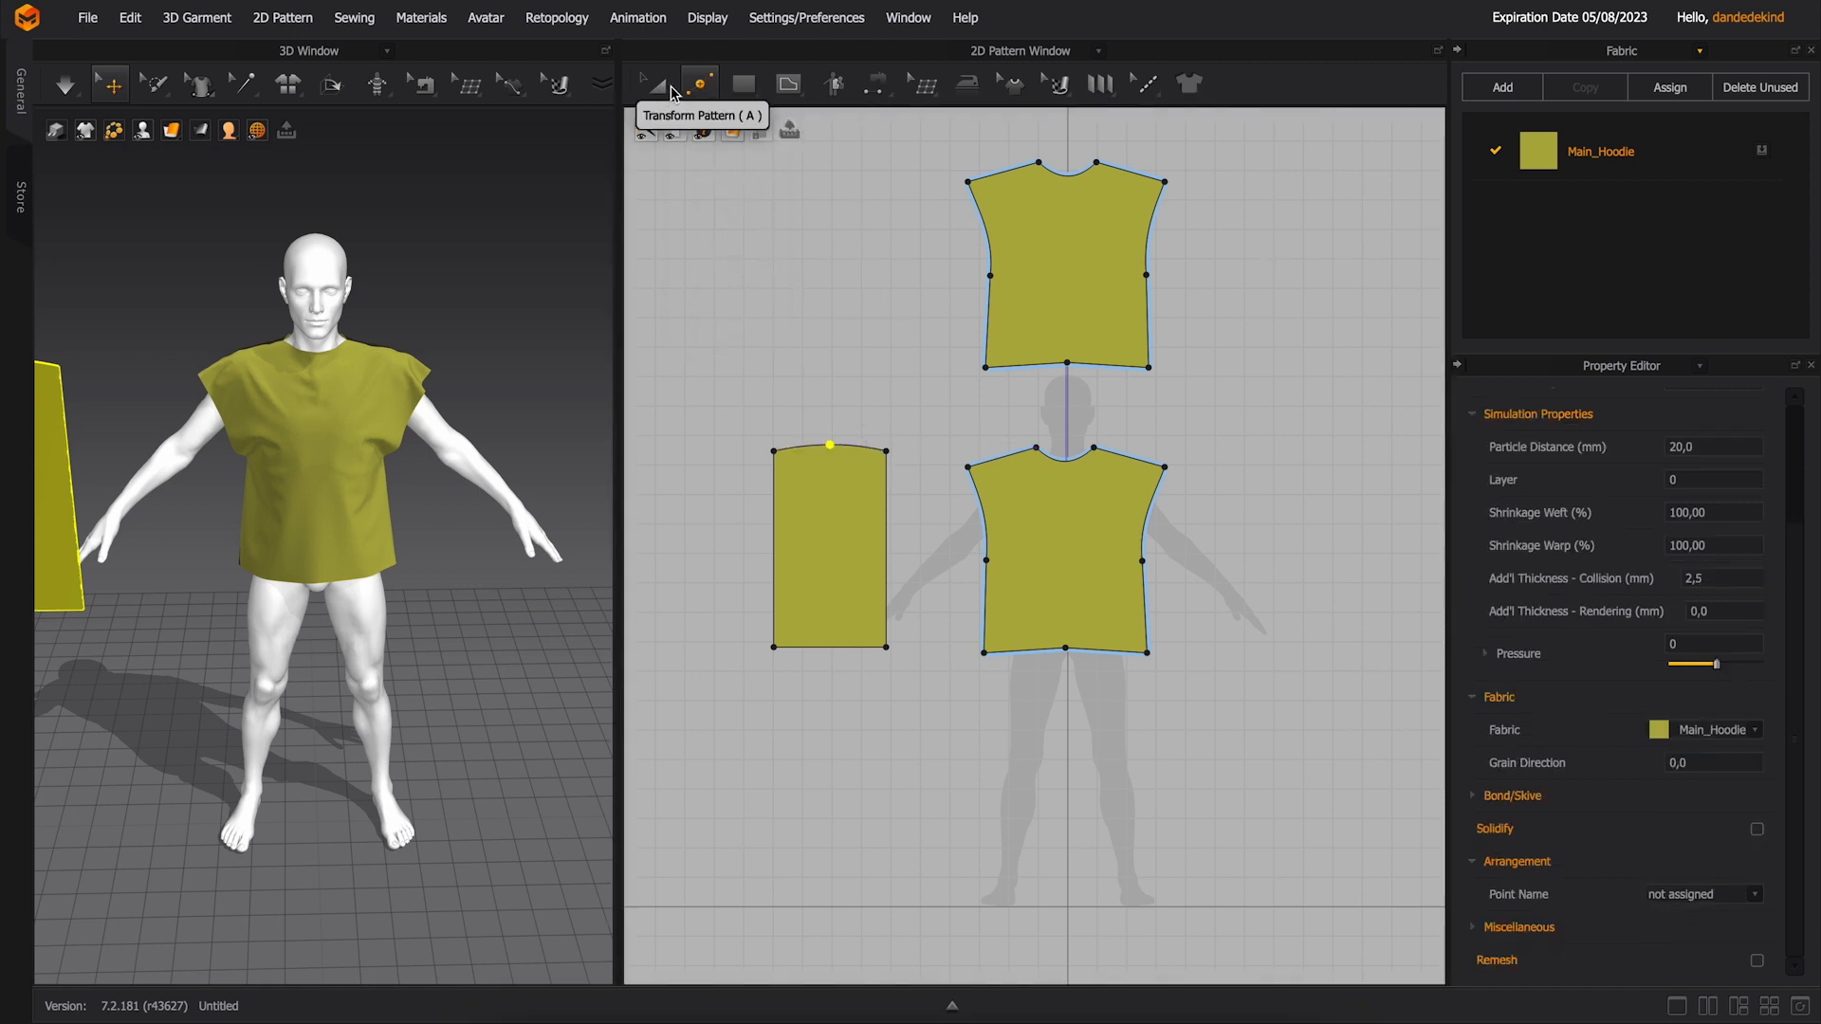
# - Lower both upper corners of the sleeve pattern equally to form a rounded sleeve cap
pyautogui.click(700, 85)
pyautogui.click(749, 158)
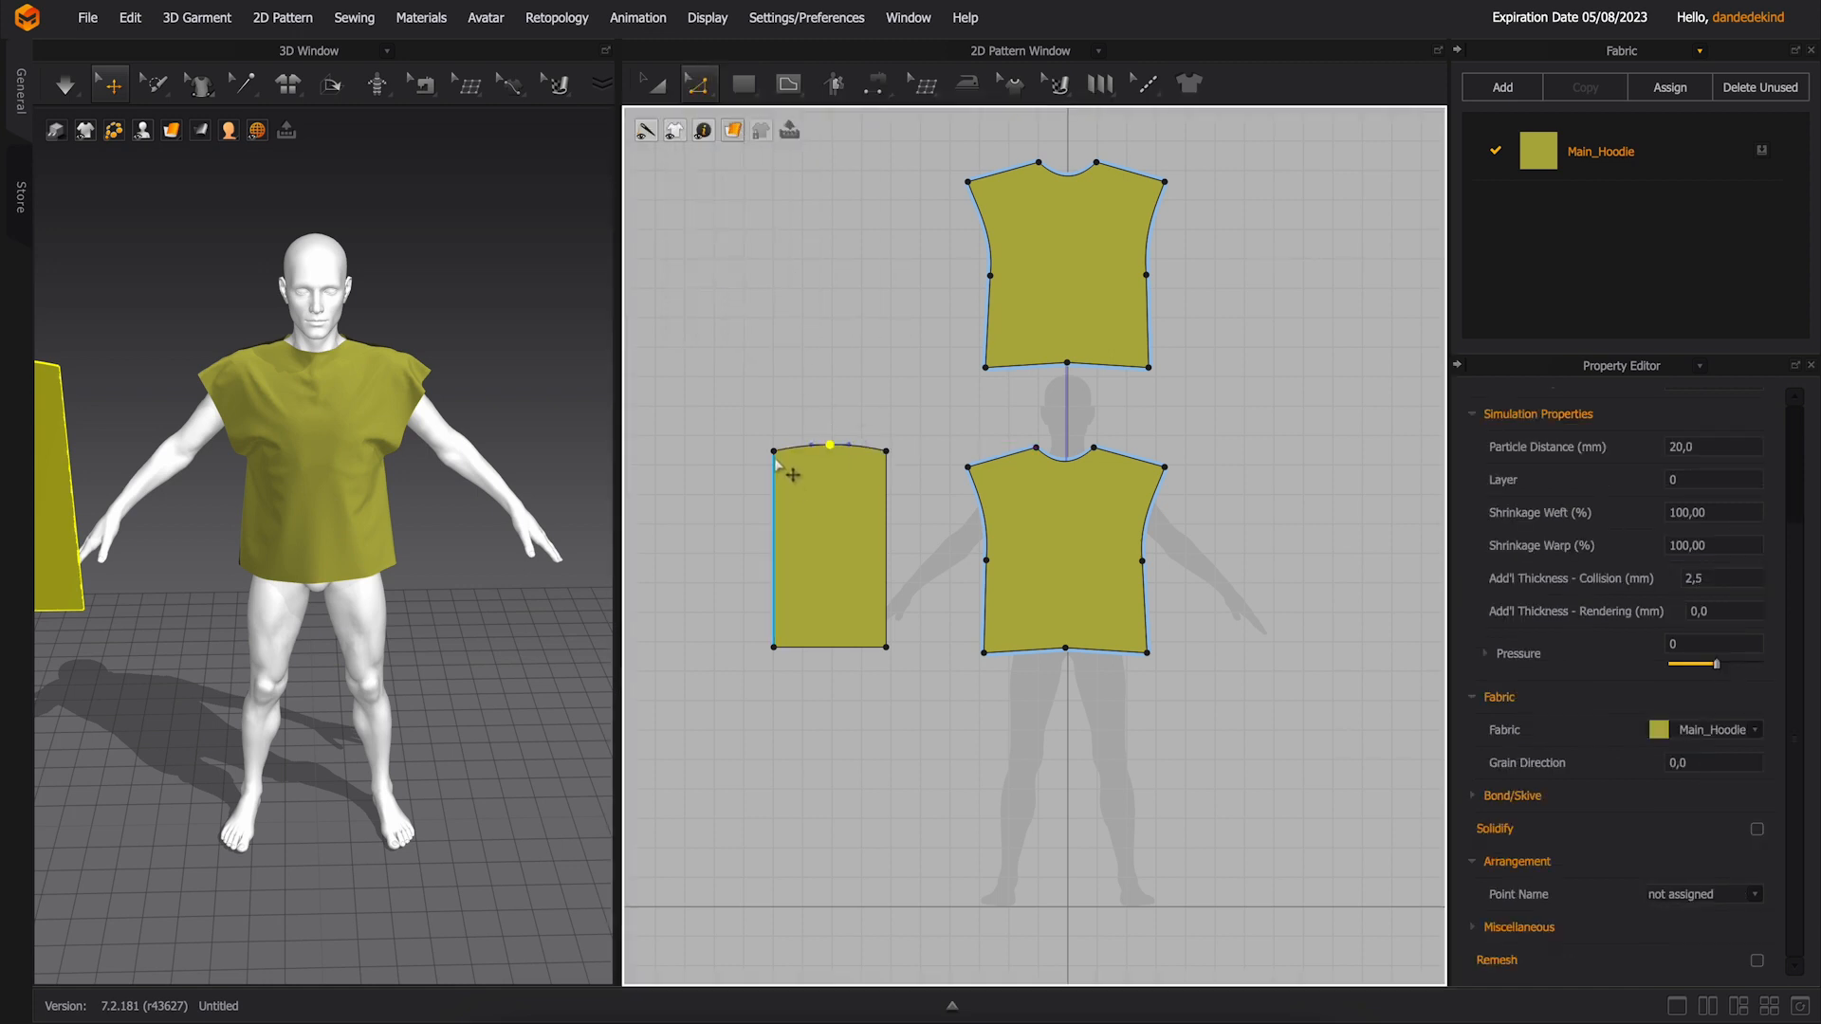
pyautogui.click(884, 452)
pyautogui.moveTo(884, 455); pyautogui.dragTo(887, 464)
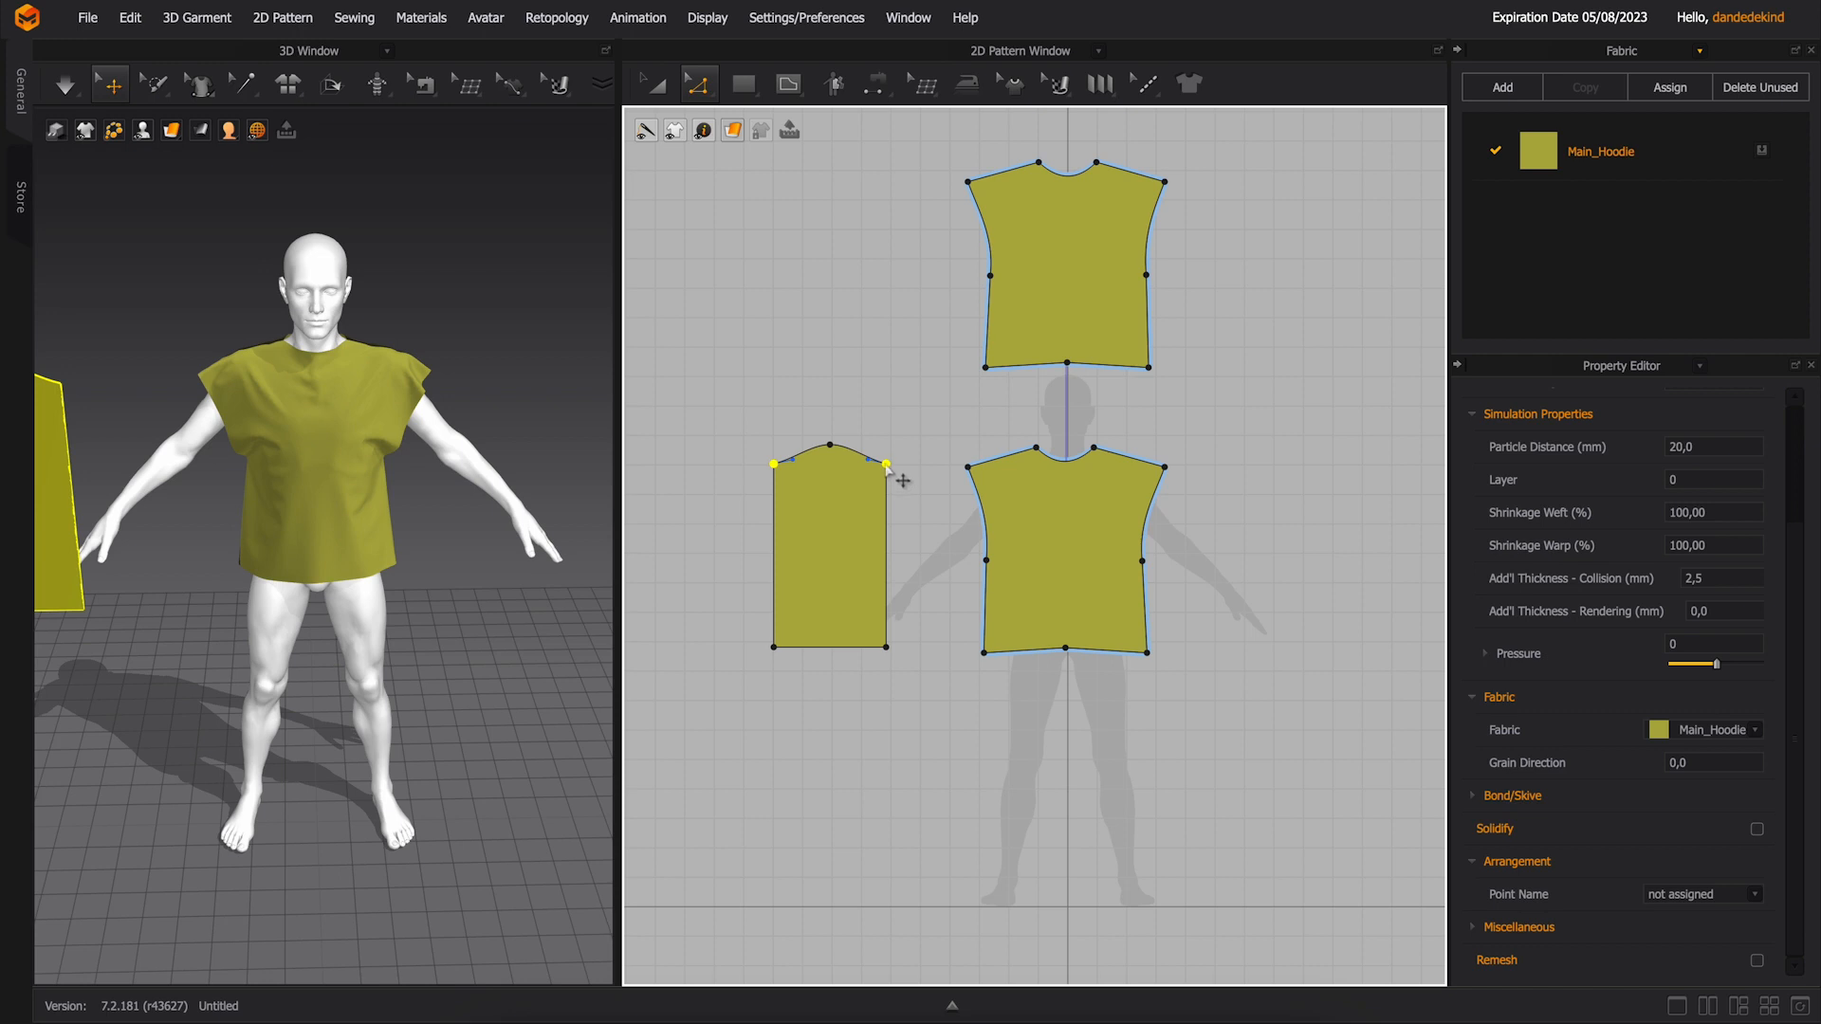
pyautogui.scroll(2, 916, 527)
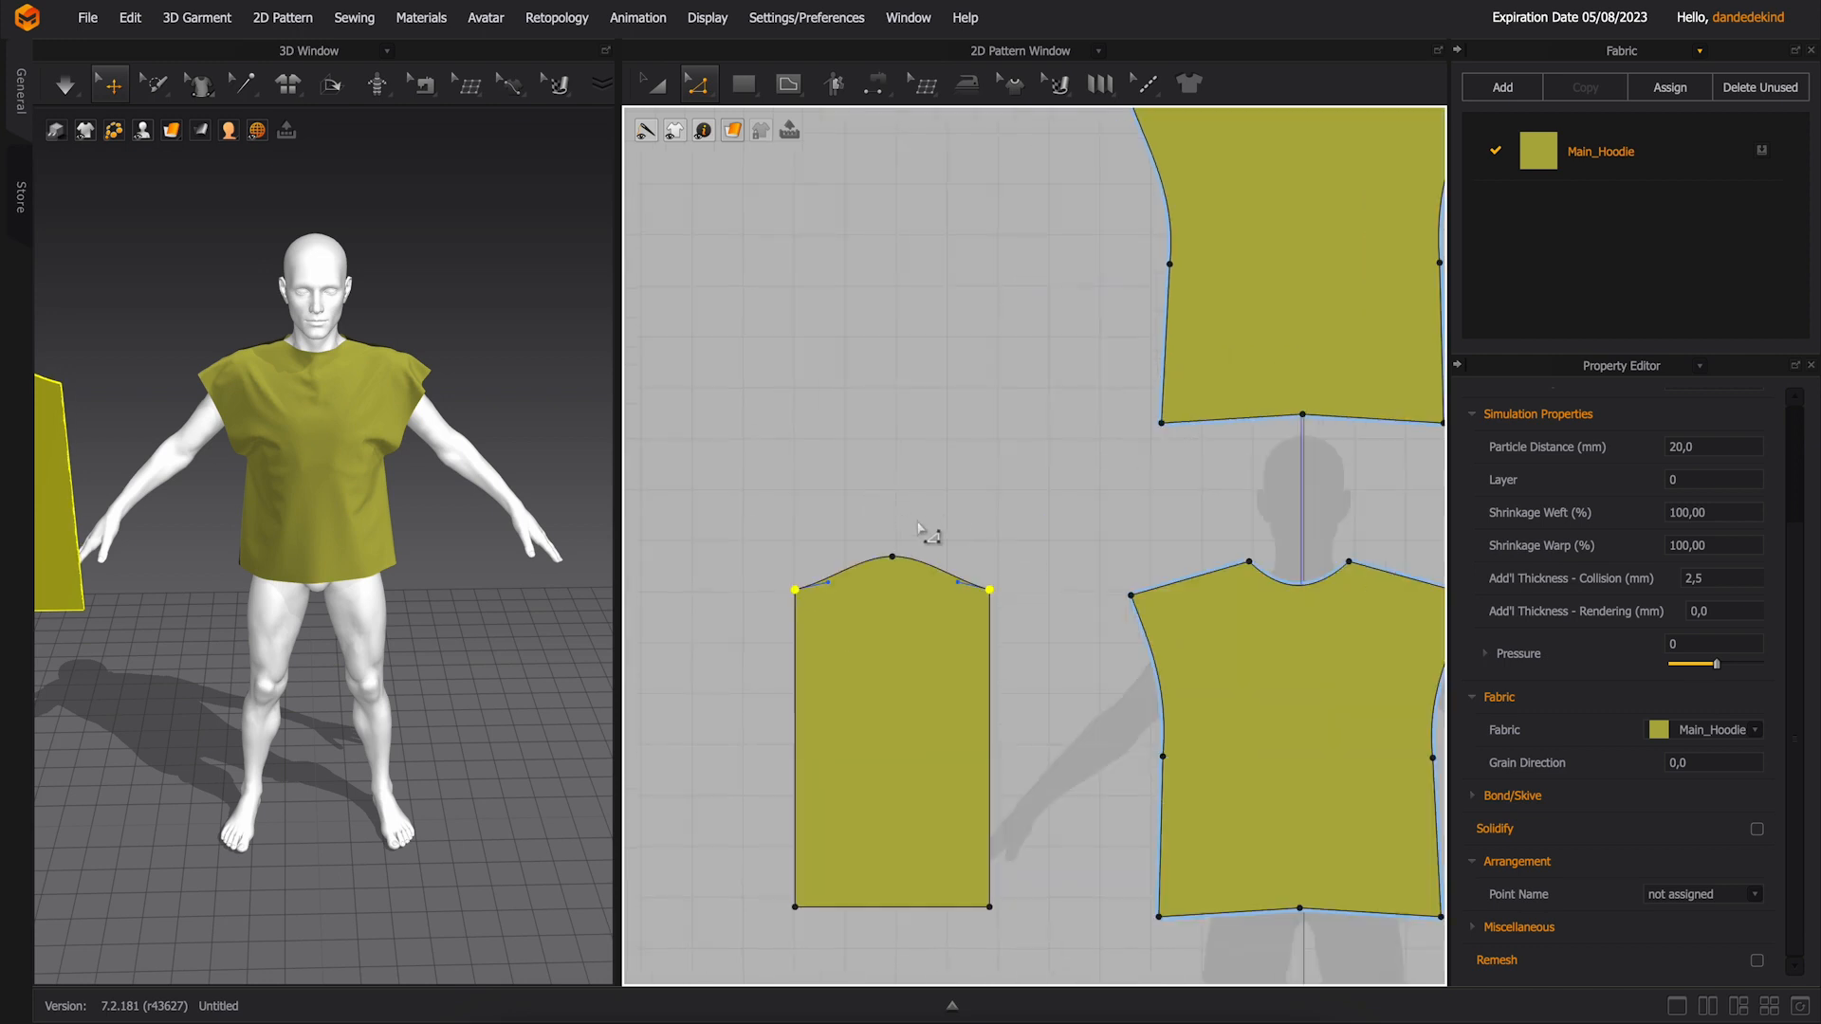
# - Move both underarm corners of the sleeve outward and slightly down so the sleeve tapers toward the wrist
pyautogui.click(920, 524)
pyautogui.moveTo(990, 591); pyautogui.dragTo(1011, 596)
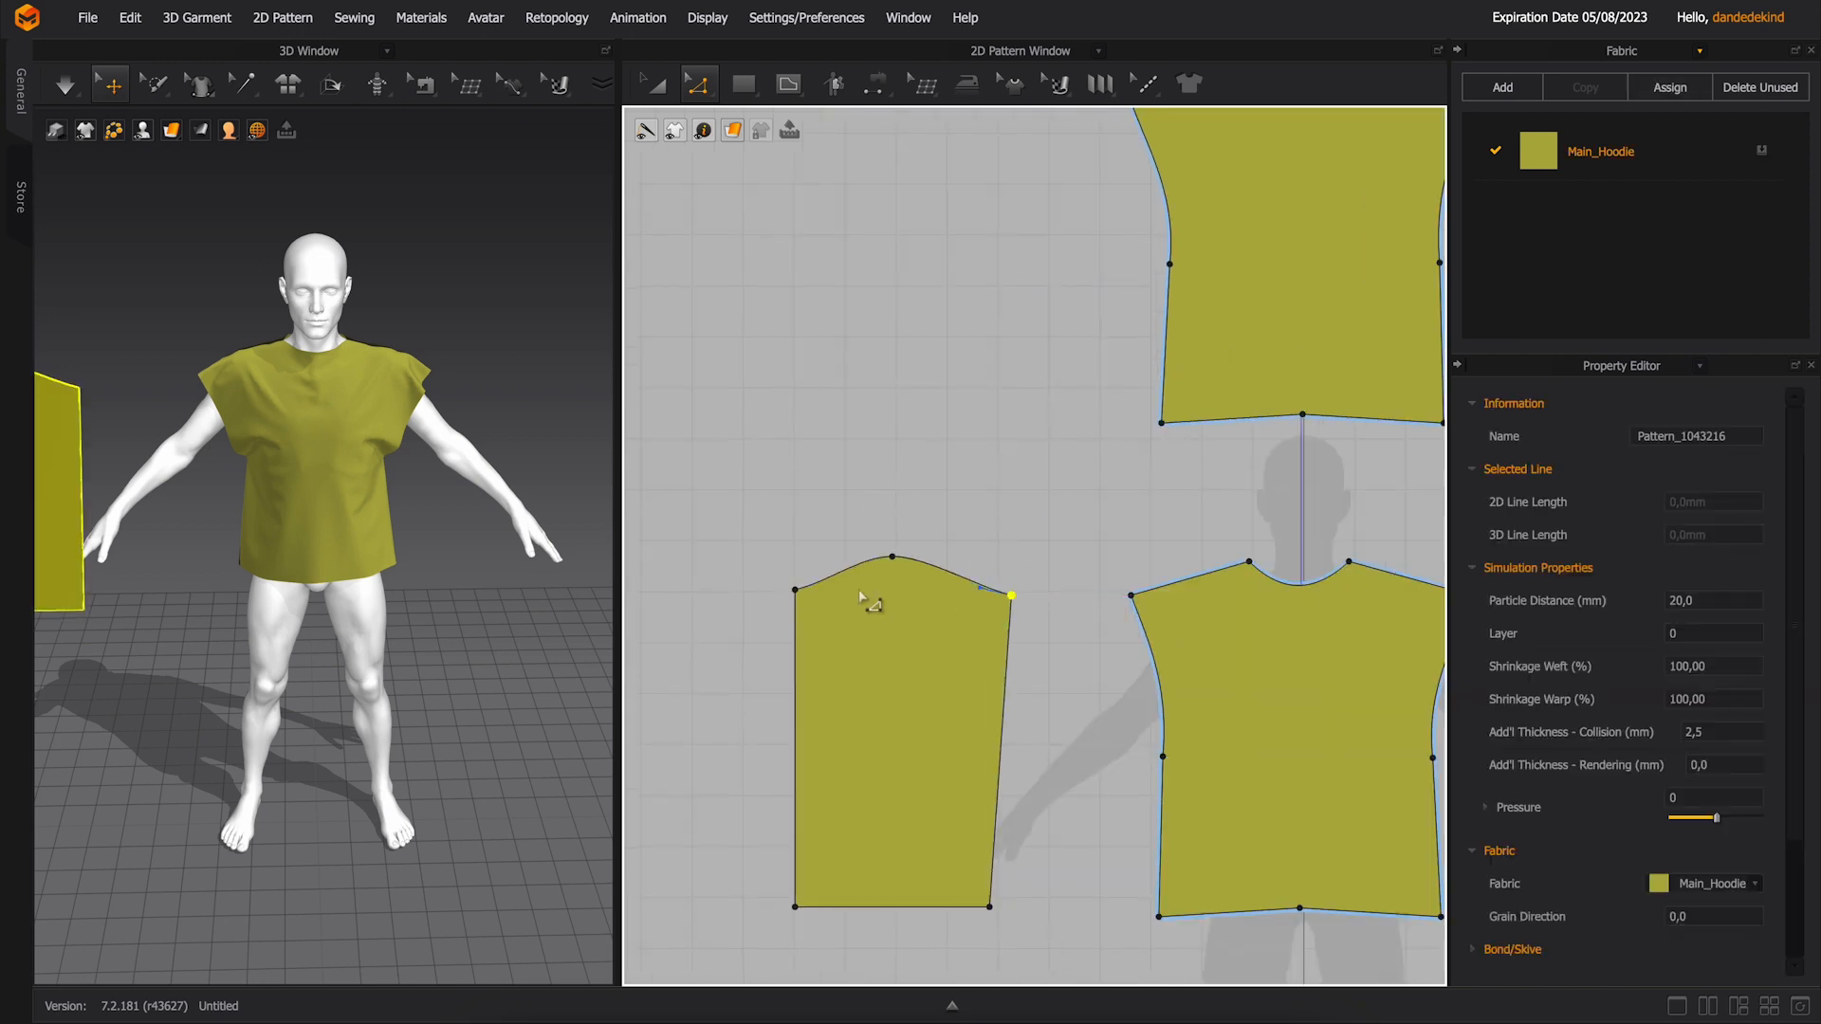
pyautogui.moveTo(797, 591)
pyautogui.mouseDown()
pyautogui.moveTo(756, 602)
pyautogui.moveTo(783, 594)
pyautogui.mouseUp()
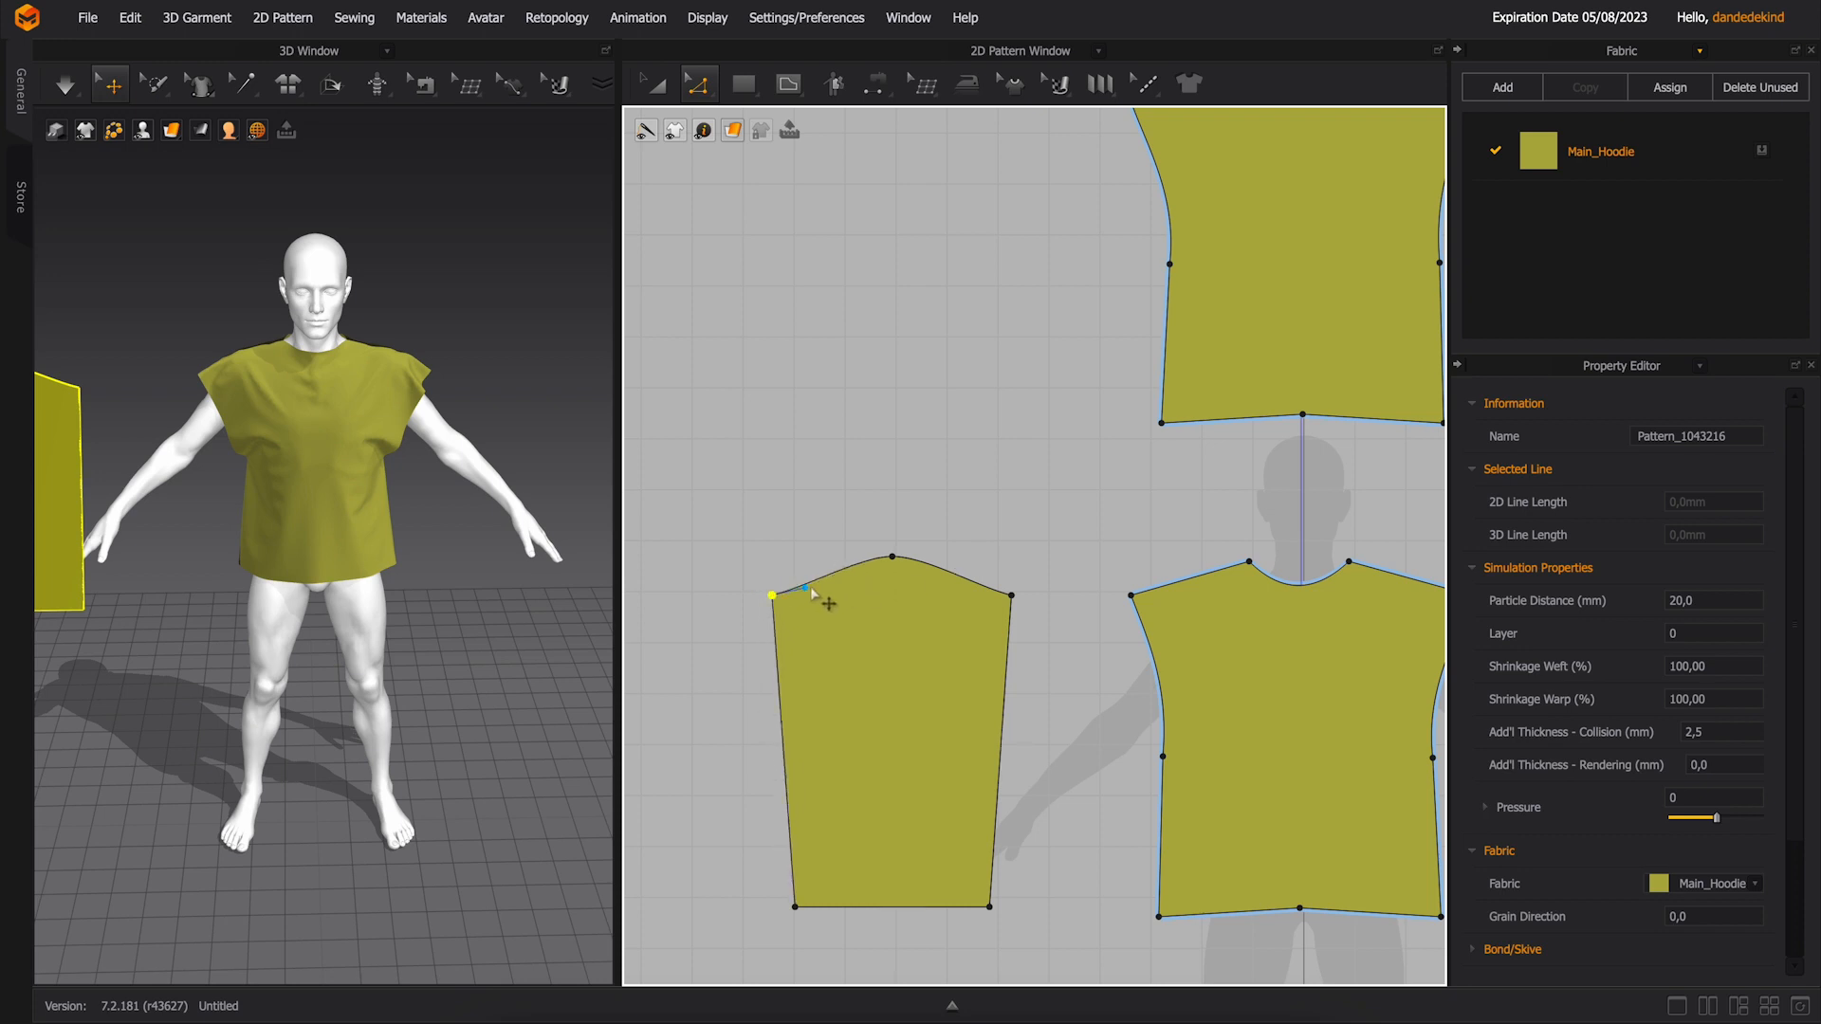
pyautogui.click(1000, 533)
# - Move and rotate the sleeve pattern in 3D so it lies along the avatar's right arm near the armhole
pyautogui.moveTo(721, 845); pyautogui.dragTo(922, 876)
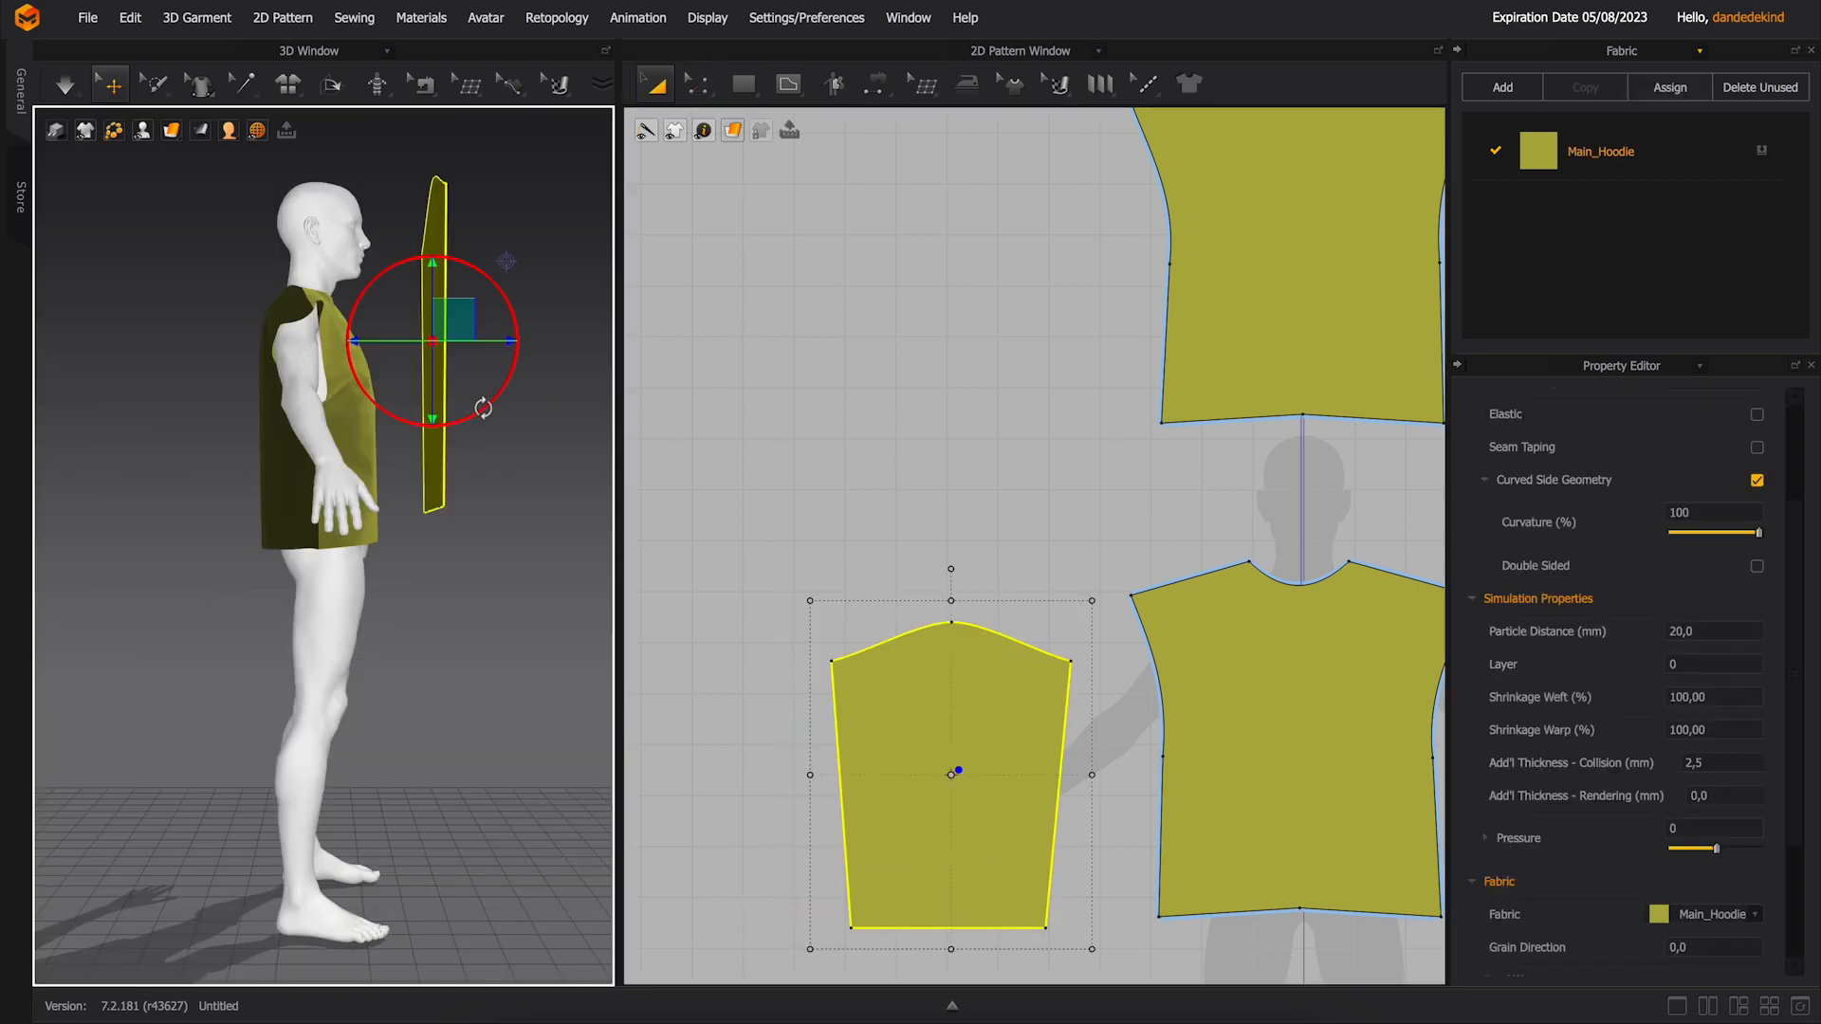
pyautogui.moveTo(512, 237); pyautogui.dragTo(550, 313)
pyautogui.press('5')
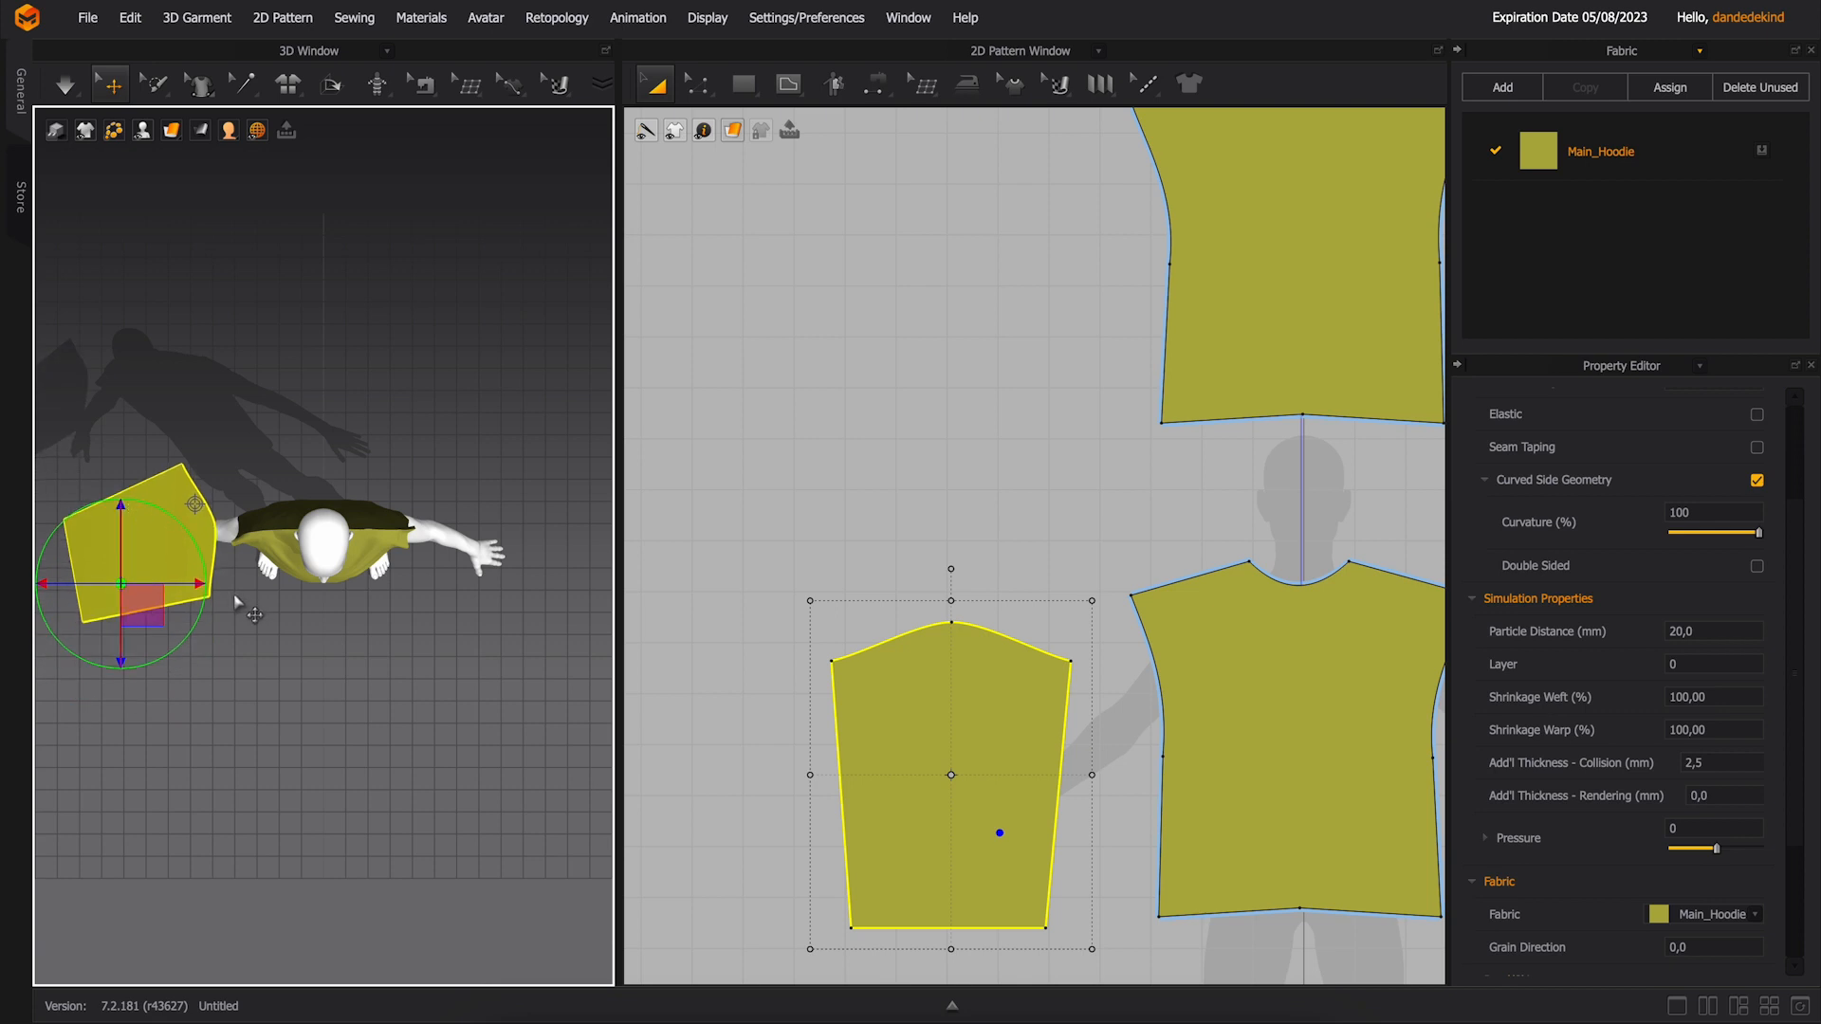
pyautogui.moveTo(195, 584); pyautogui.dragTo(210, 584)
# - Sew the two halves of the sleeve cap to the matching front and back armholes with Segment Sewing
pyautogui.click(873, 84)
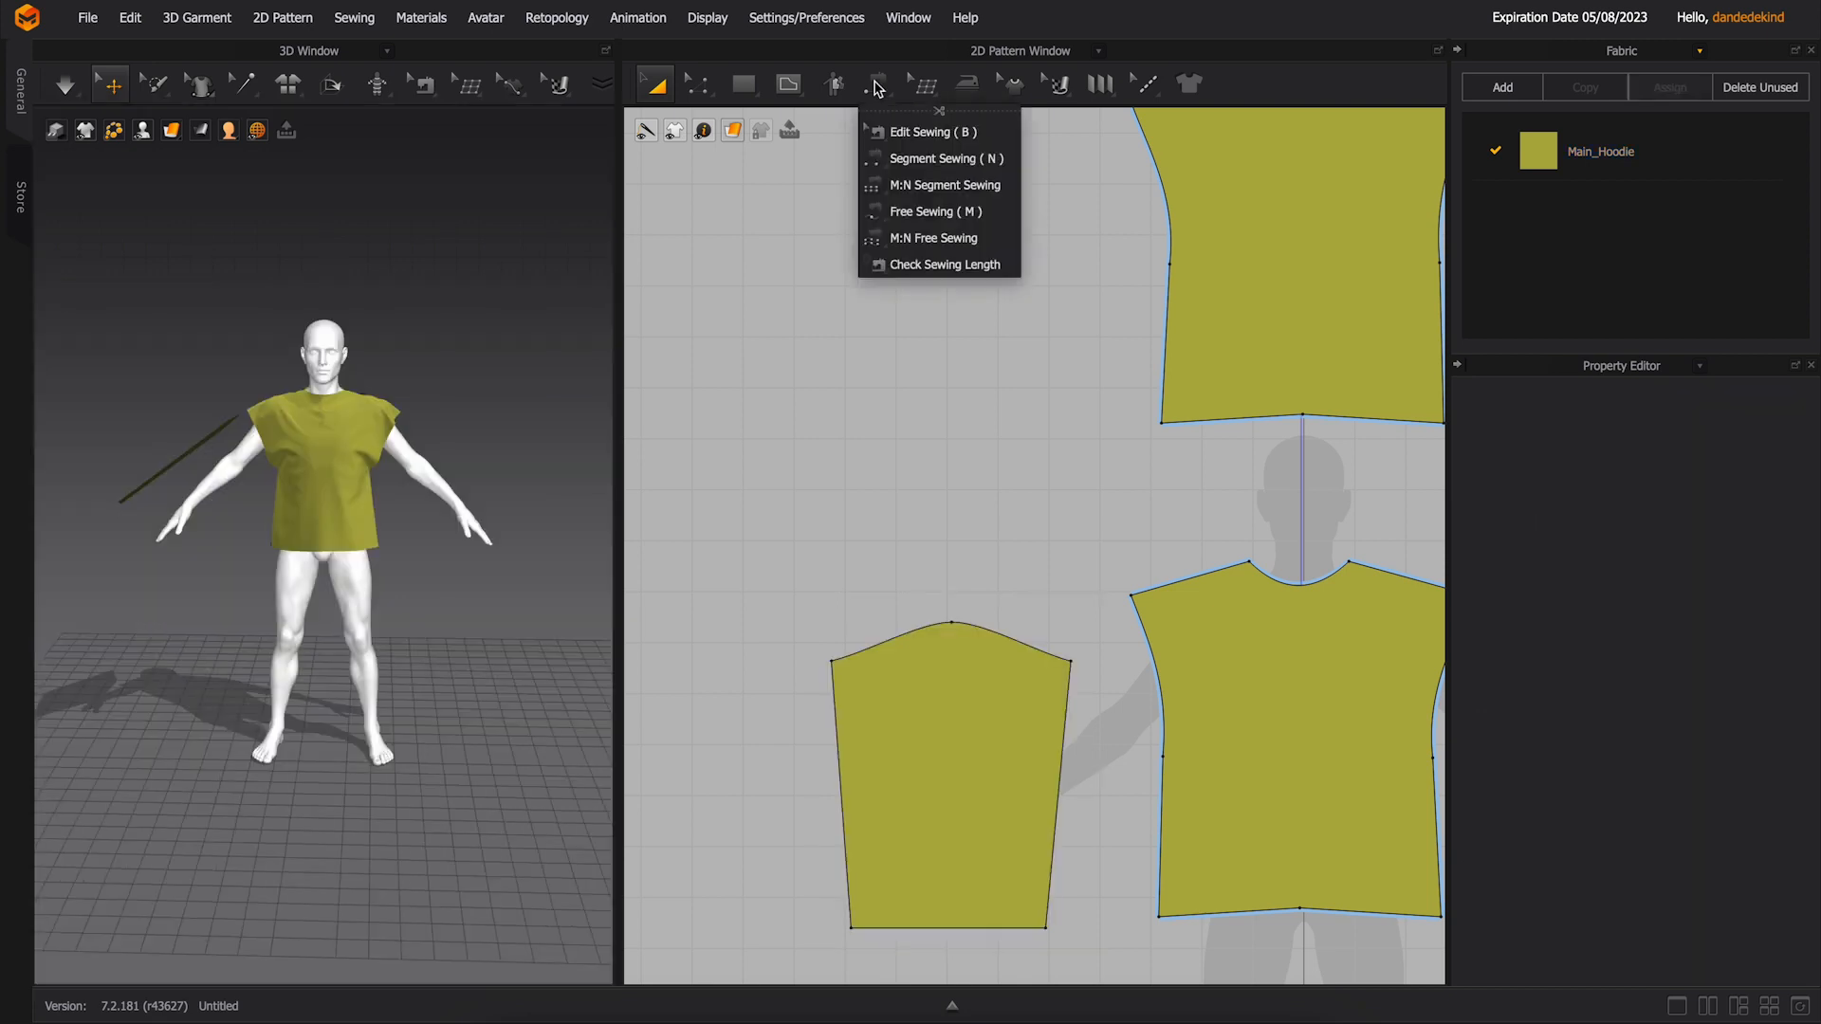
pyautogui.click(925, 155)
pyautogui.click(1069, 661)
pyautogui.click(1150, 705)
pyautogui.click(938, 626)
pyautogui.moveTo(248, 493); pyautogui.dragTo(275, 543, button='right')
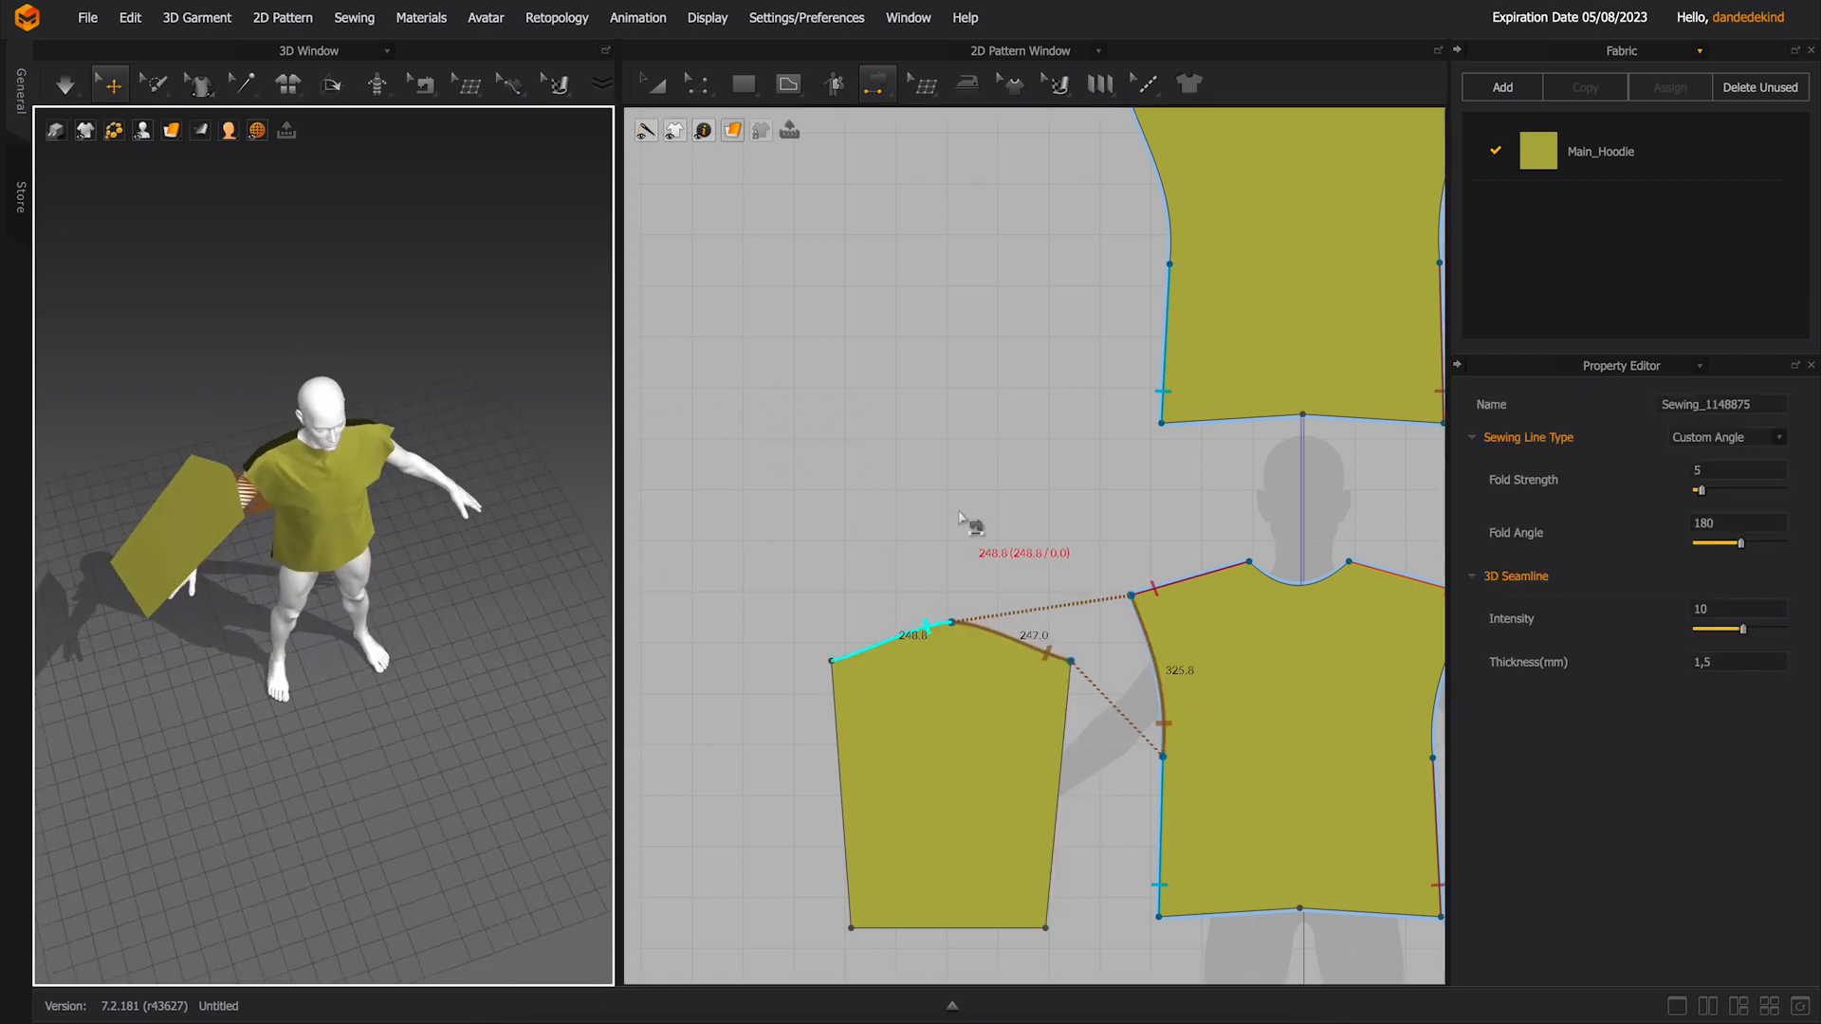
pyautogui.scroll(-4, 958, 513)
pyautogui.click(884, 477)
pyautogui.click(986, 224)
pyautogui.moveTo(275, 477); pyautogui.dragTo(469, 418, button='right')
# - Shorten the sleeve slightly by raising its hem edge, and simulate it onto the avatar's arm
pyautogui.press('z')
pyautogui.moveTo(871, 636); pyautogui.dragTo(867, 626)
pyautogui.click(64, 84)
pyautogui.moveTo(515, 407); pyautogui.dragTo(333, 464, button='right')
pyautogui.moveTo(282, 553); pyautogui.dragTo(274, 538, button='right')
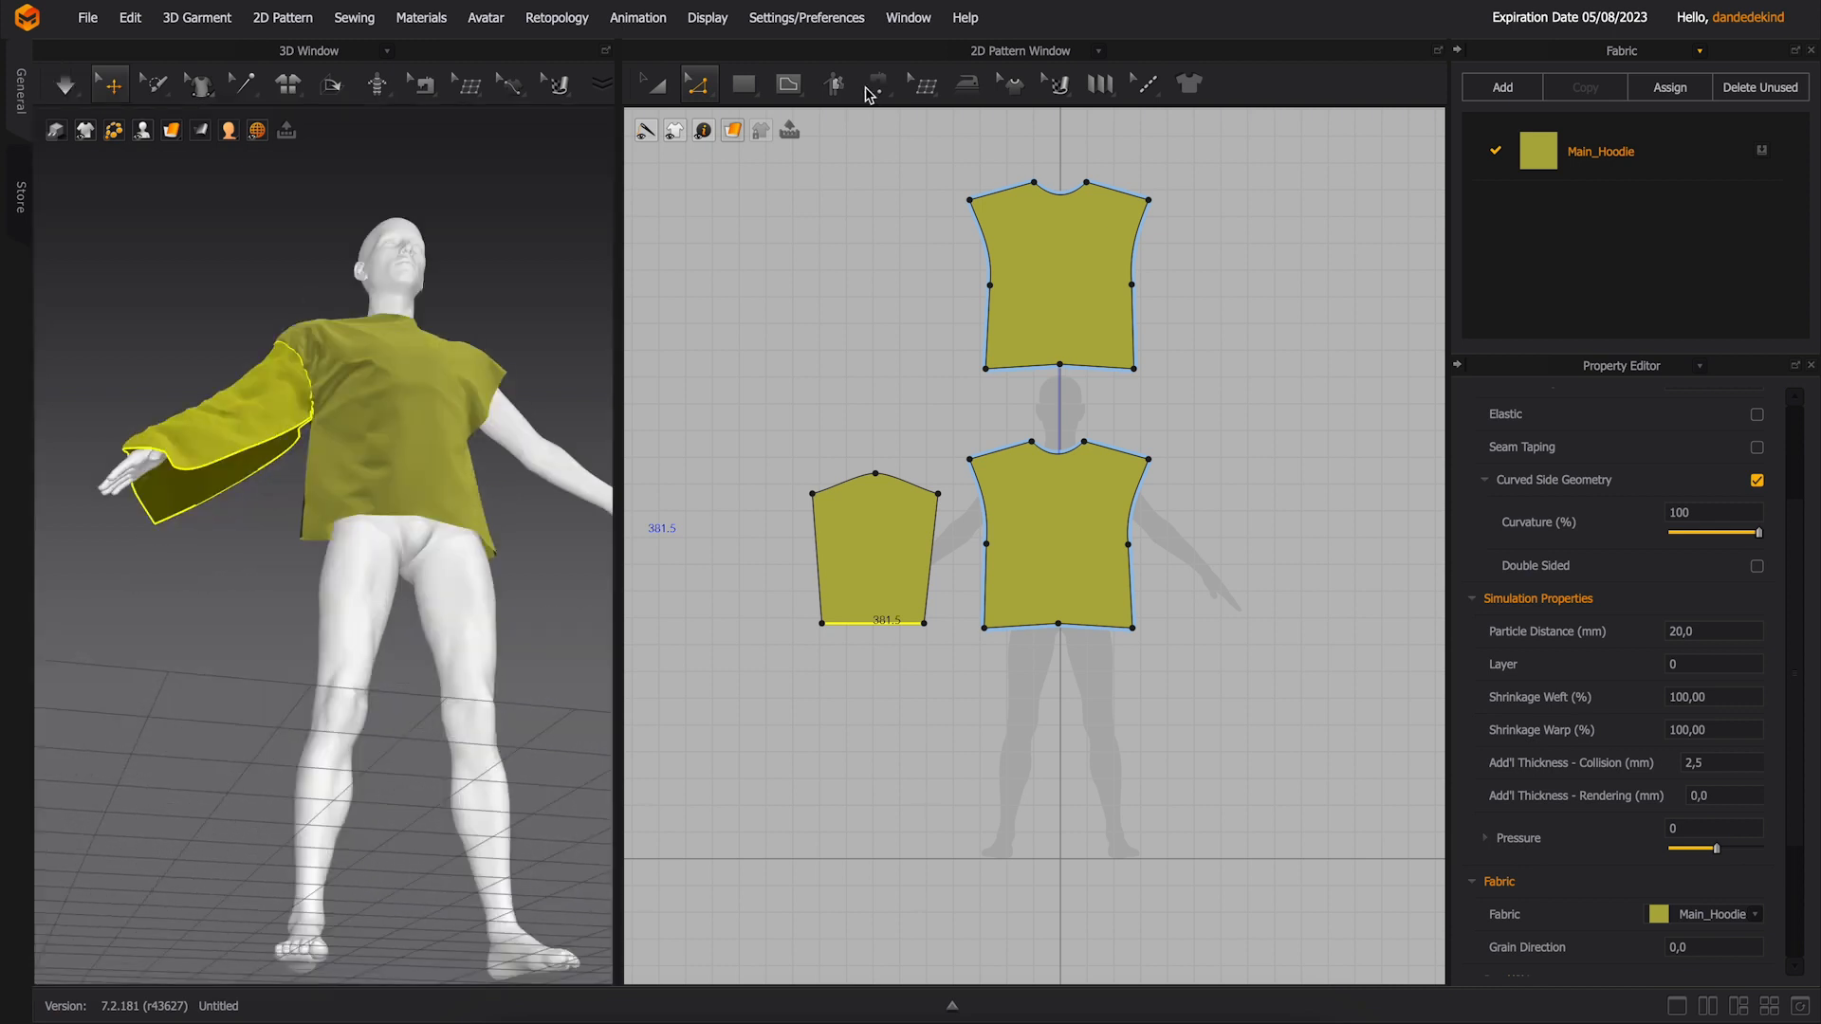
# - Sew the sleeve's two long side edges together to close it around the arm, and run the simulation
pyautogui.click(869, 92)
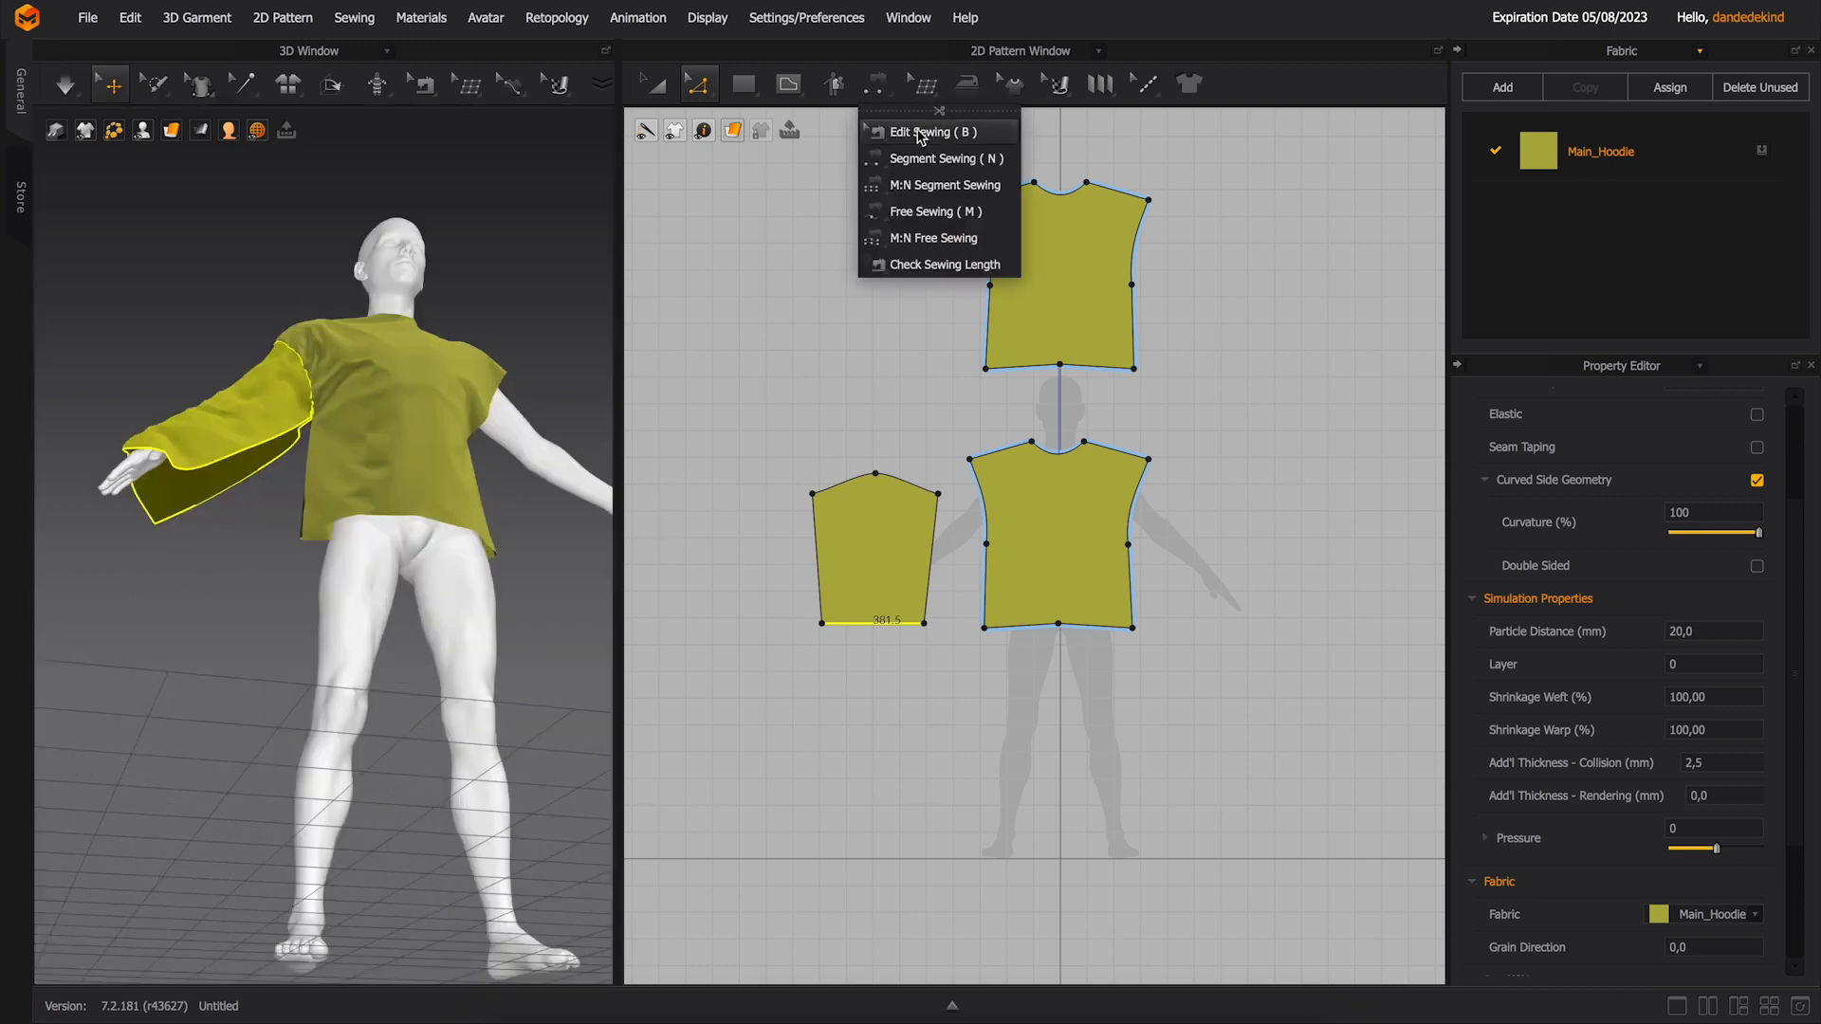
pyautogui.click(910, 154)
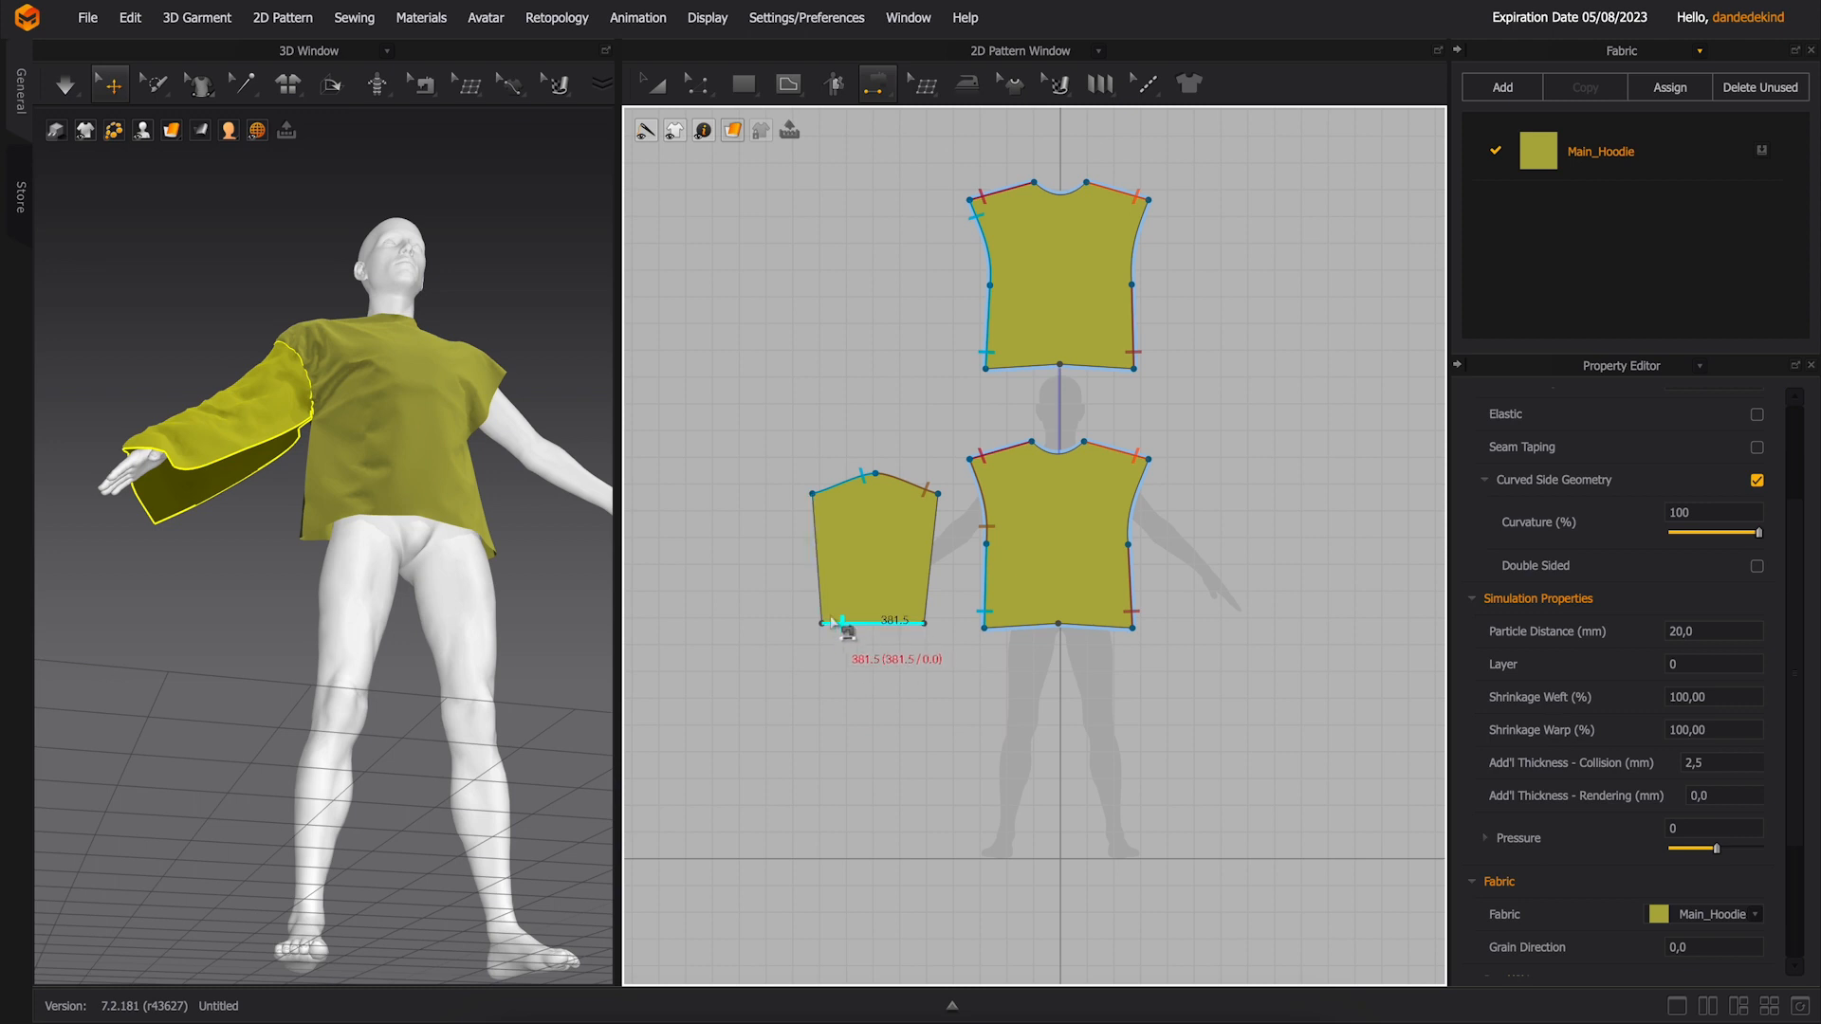
pyautogui.click(819, 597)
pyautogui.click(931, 593)
pyautogui.click(65, 84)
pyautogui.moveTo(202, 296); pyautogui.dragTo(197, 334, button='right')
# - Raise the sleeve's hem edge slightly once more and simulate the shorter sleeve
pyautogui.click(66, 84)
pyautogui.press('z')
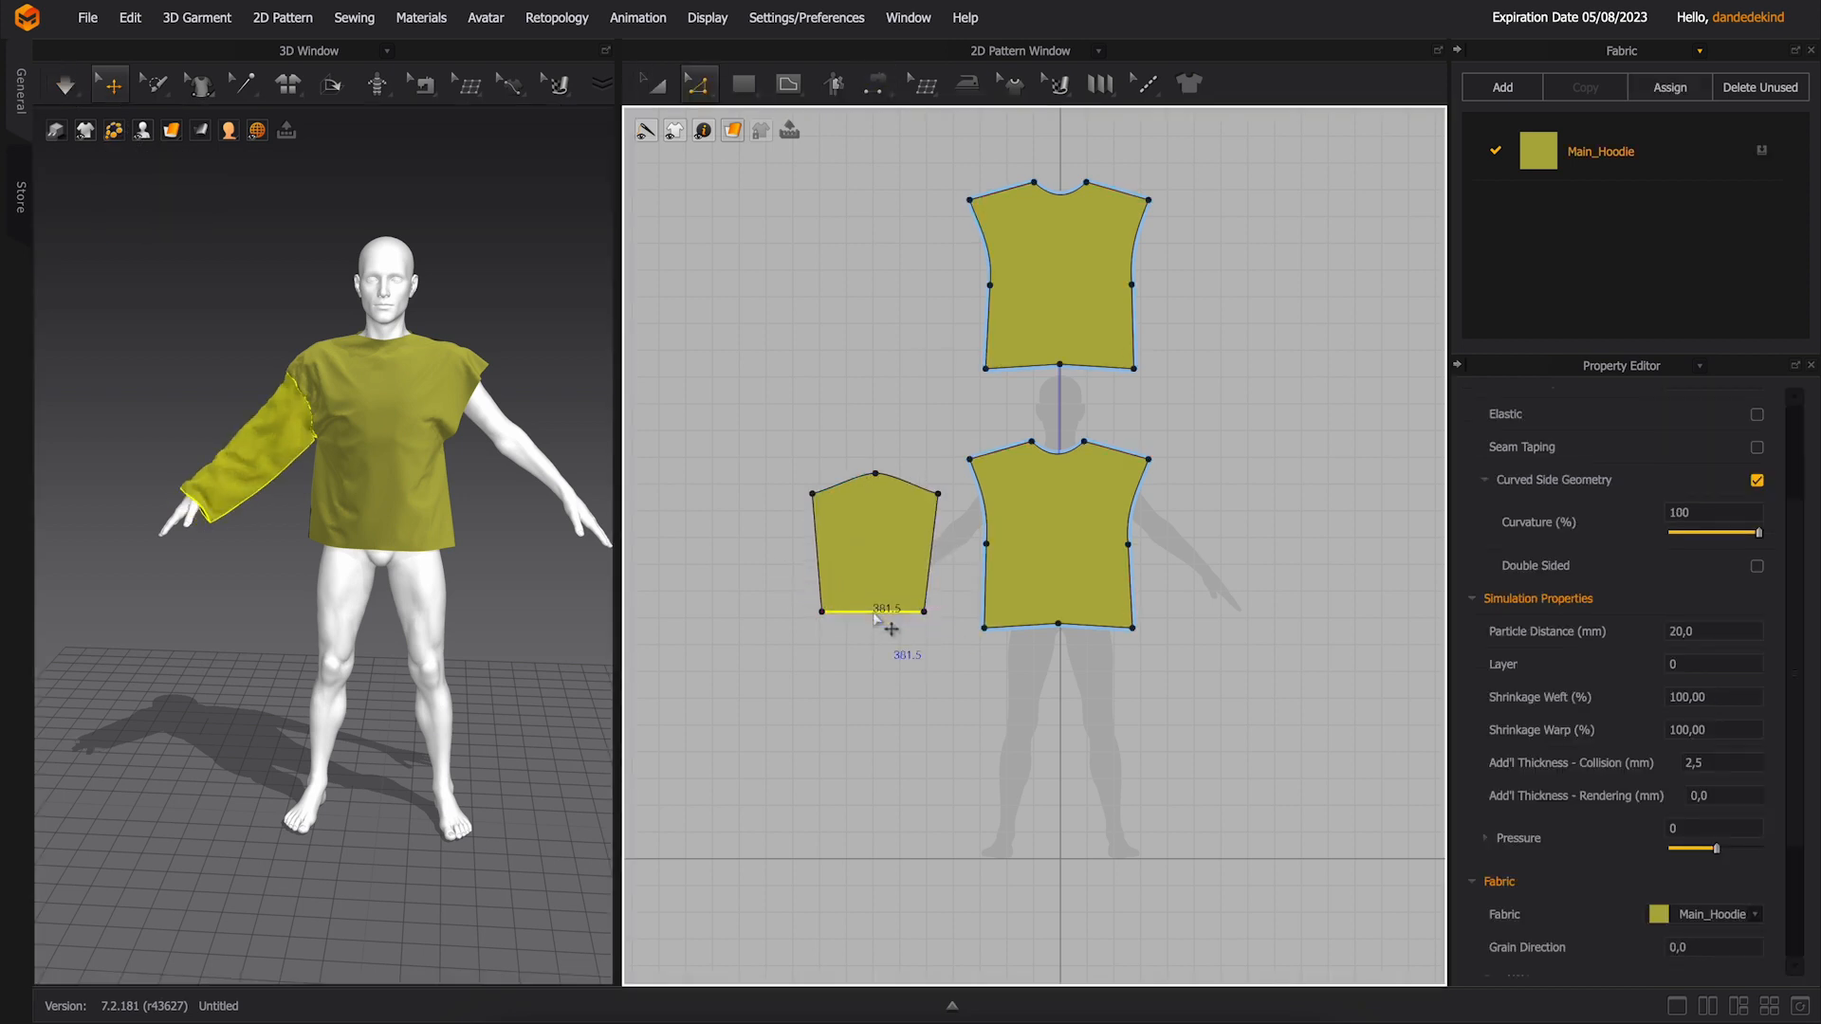
pyautogui.press('space')
# - Clone the finished sleeve as a linked Symmetric Pattern and place the copy on the opposite side of the front panel
pyautogui.click(867, 540)
pyautogui.rightClick(867, 540)
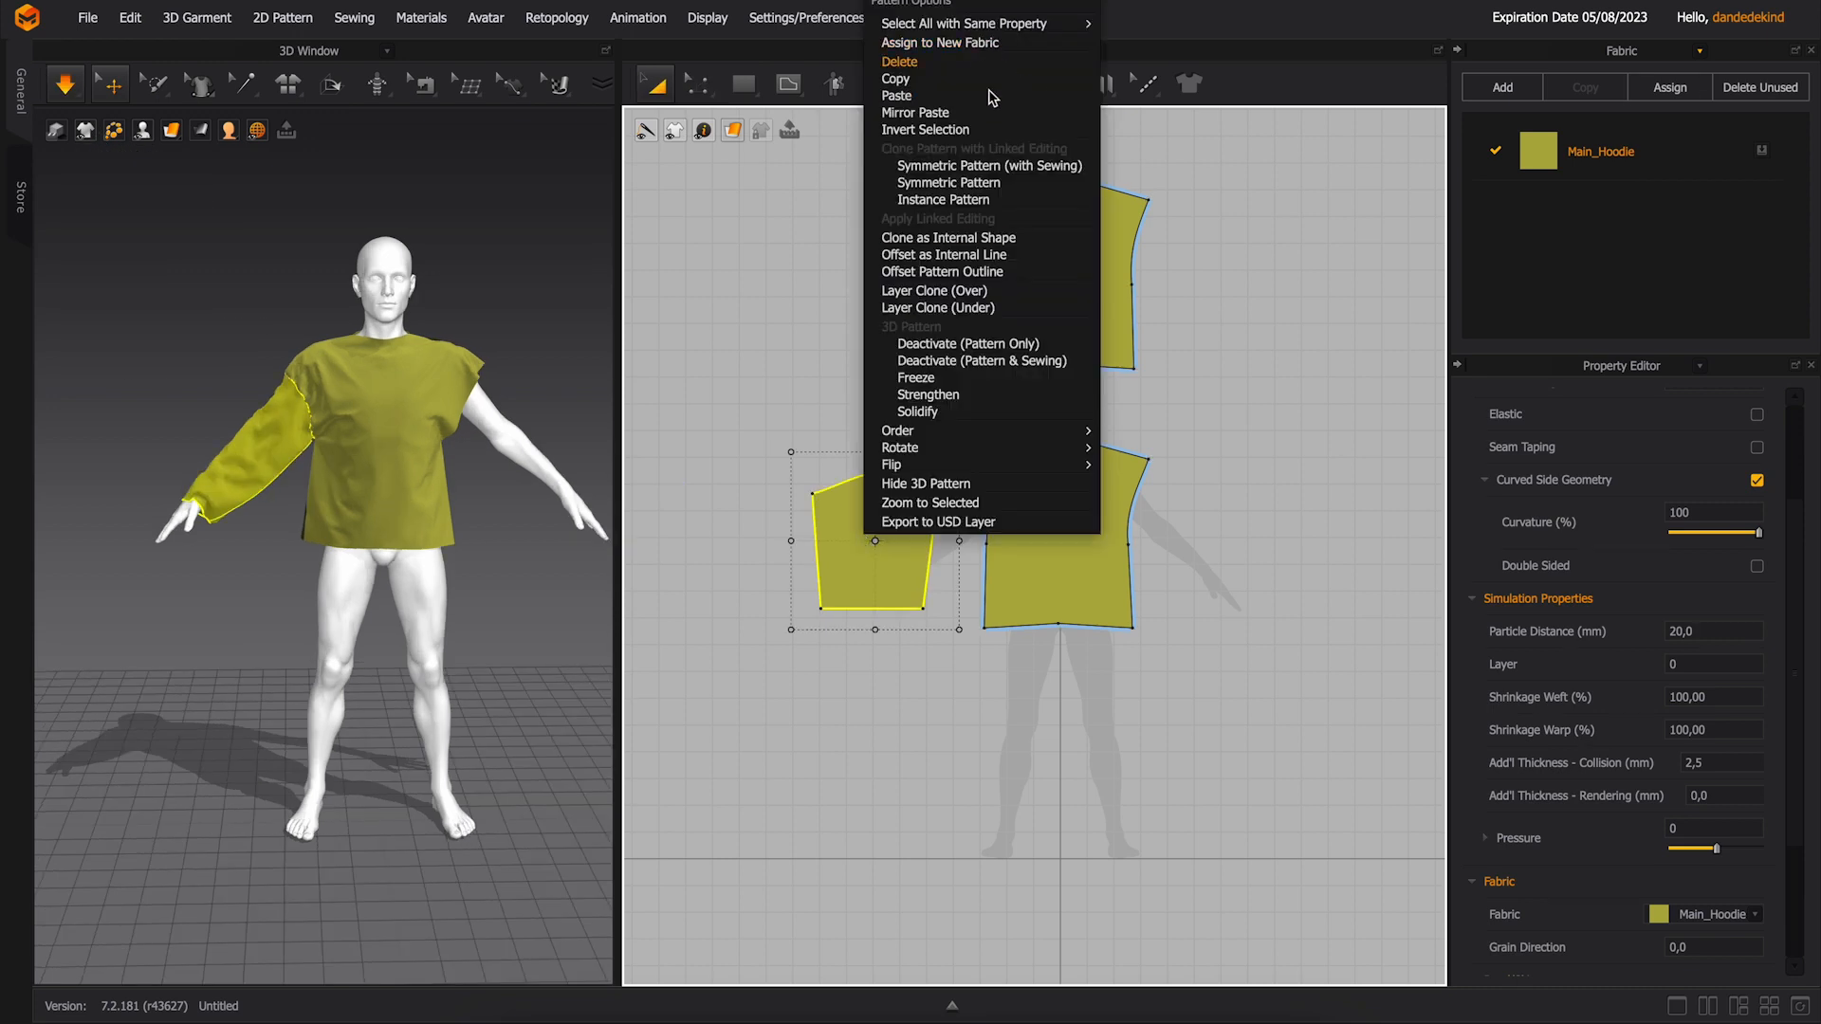
pyautogui.click(1005, 183)
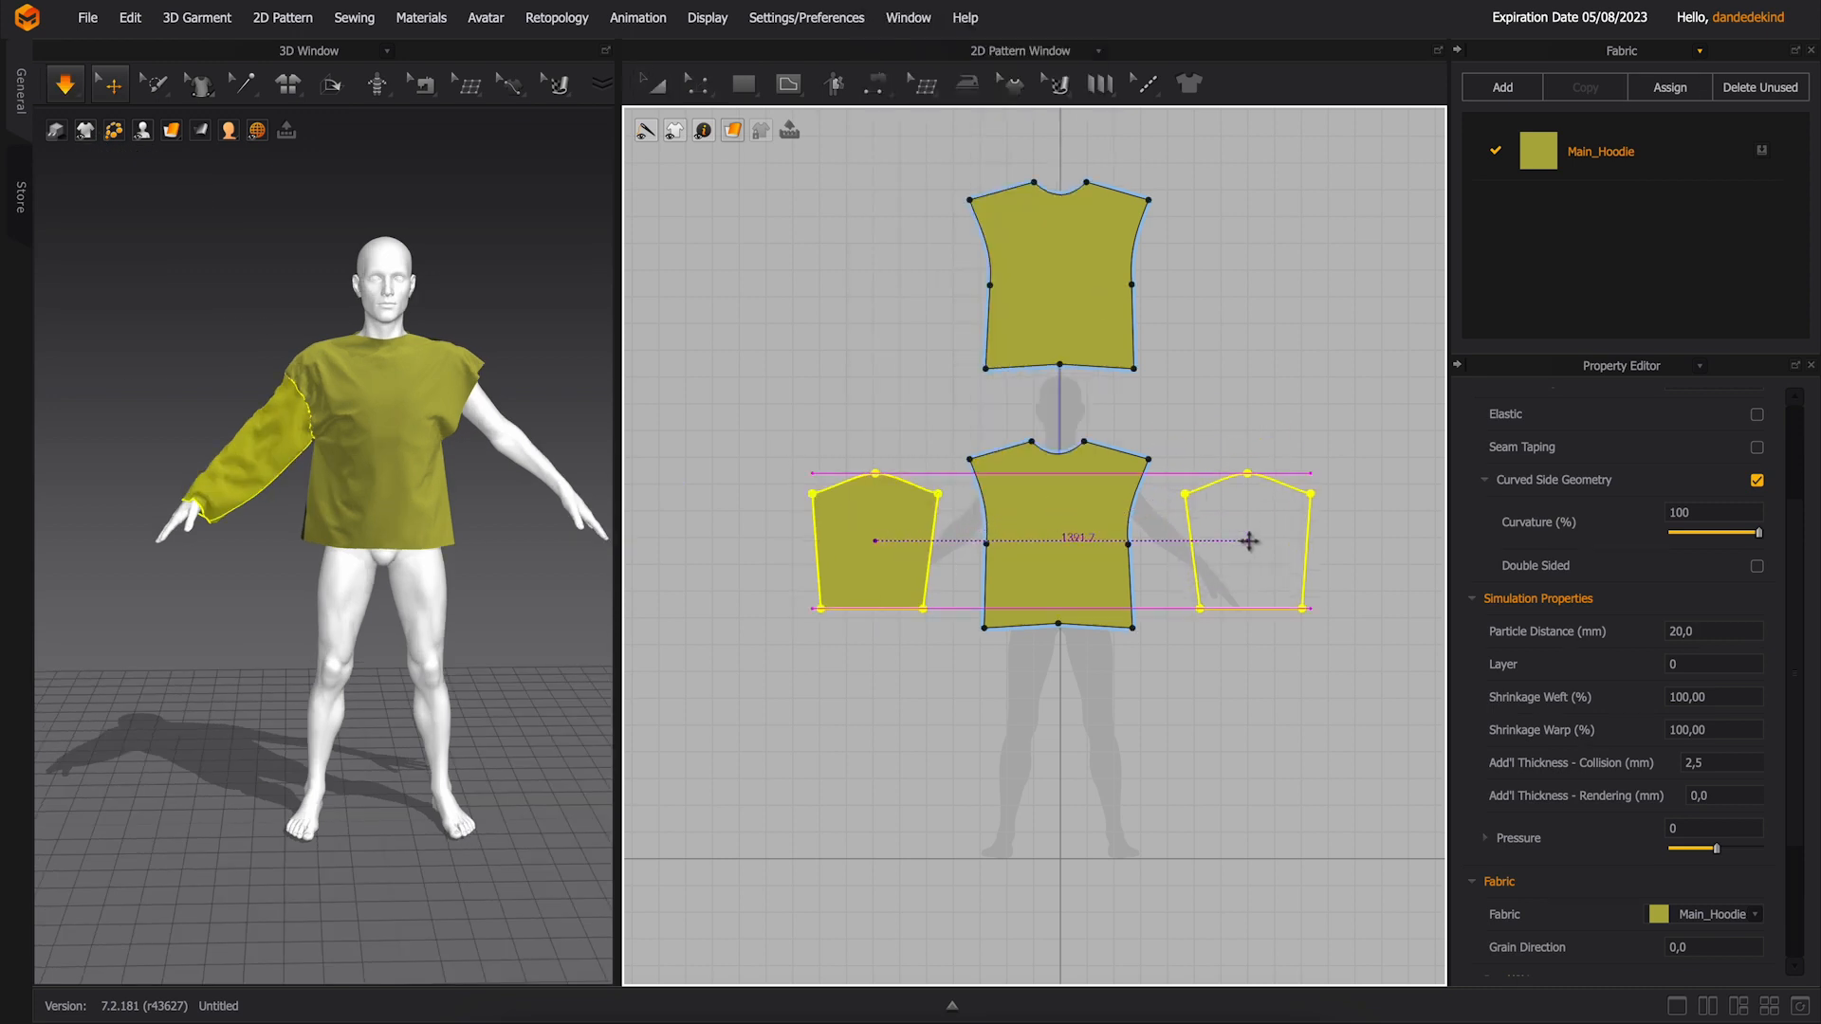
pyautogui.click(1237, 542)
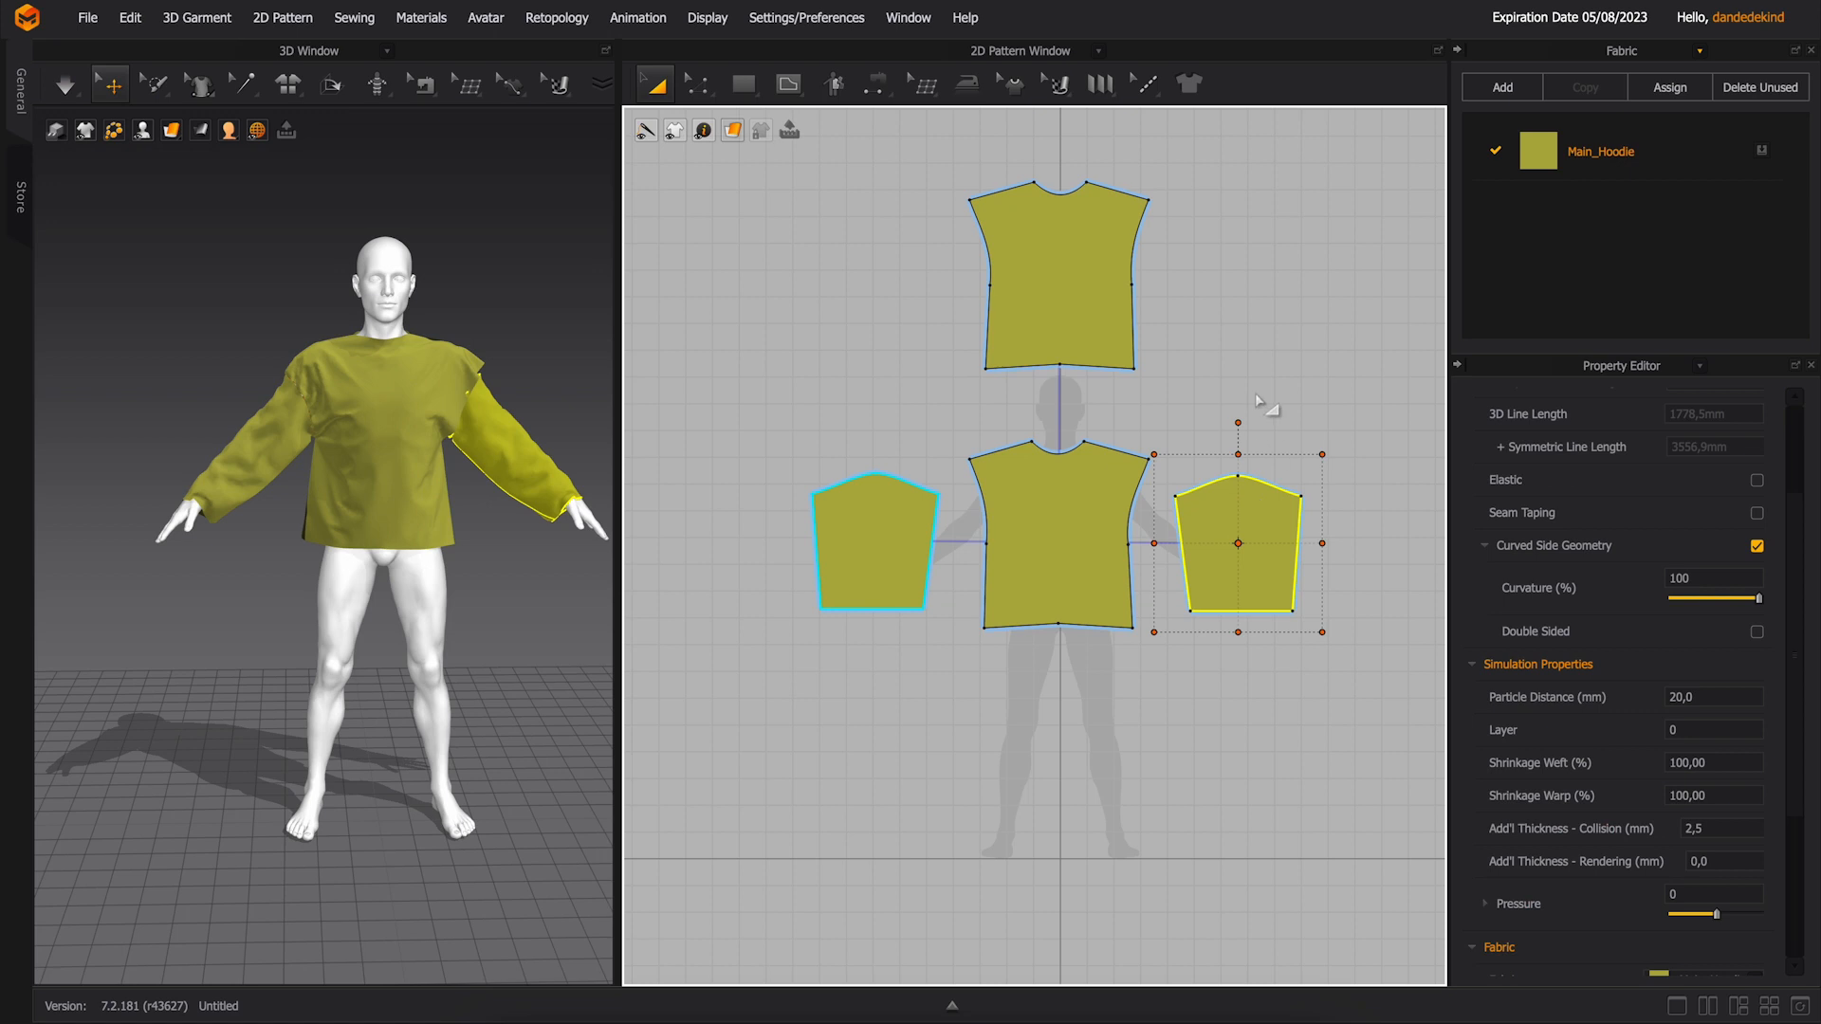
# - Sew the cloned sleeve's cap halves to the matching front and back armholes, and simulate the garment
pyautogui.scroll(3, 1252, 394)
pyautogui.press('n')
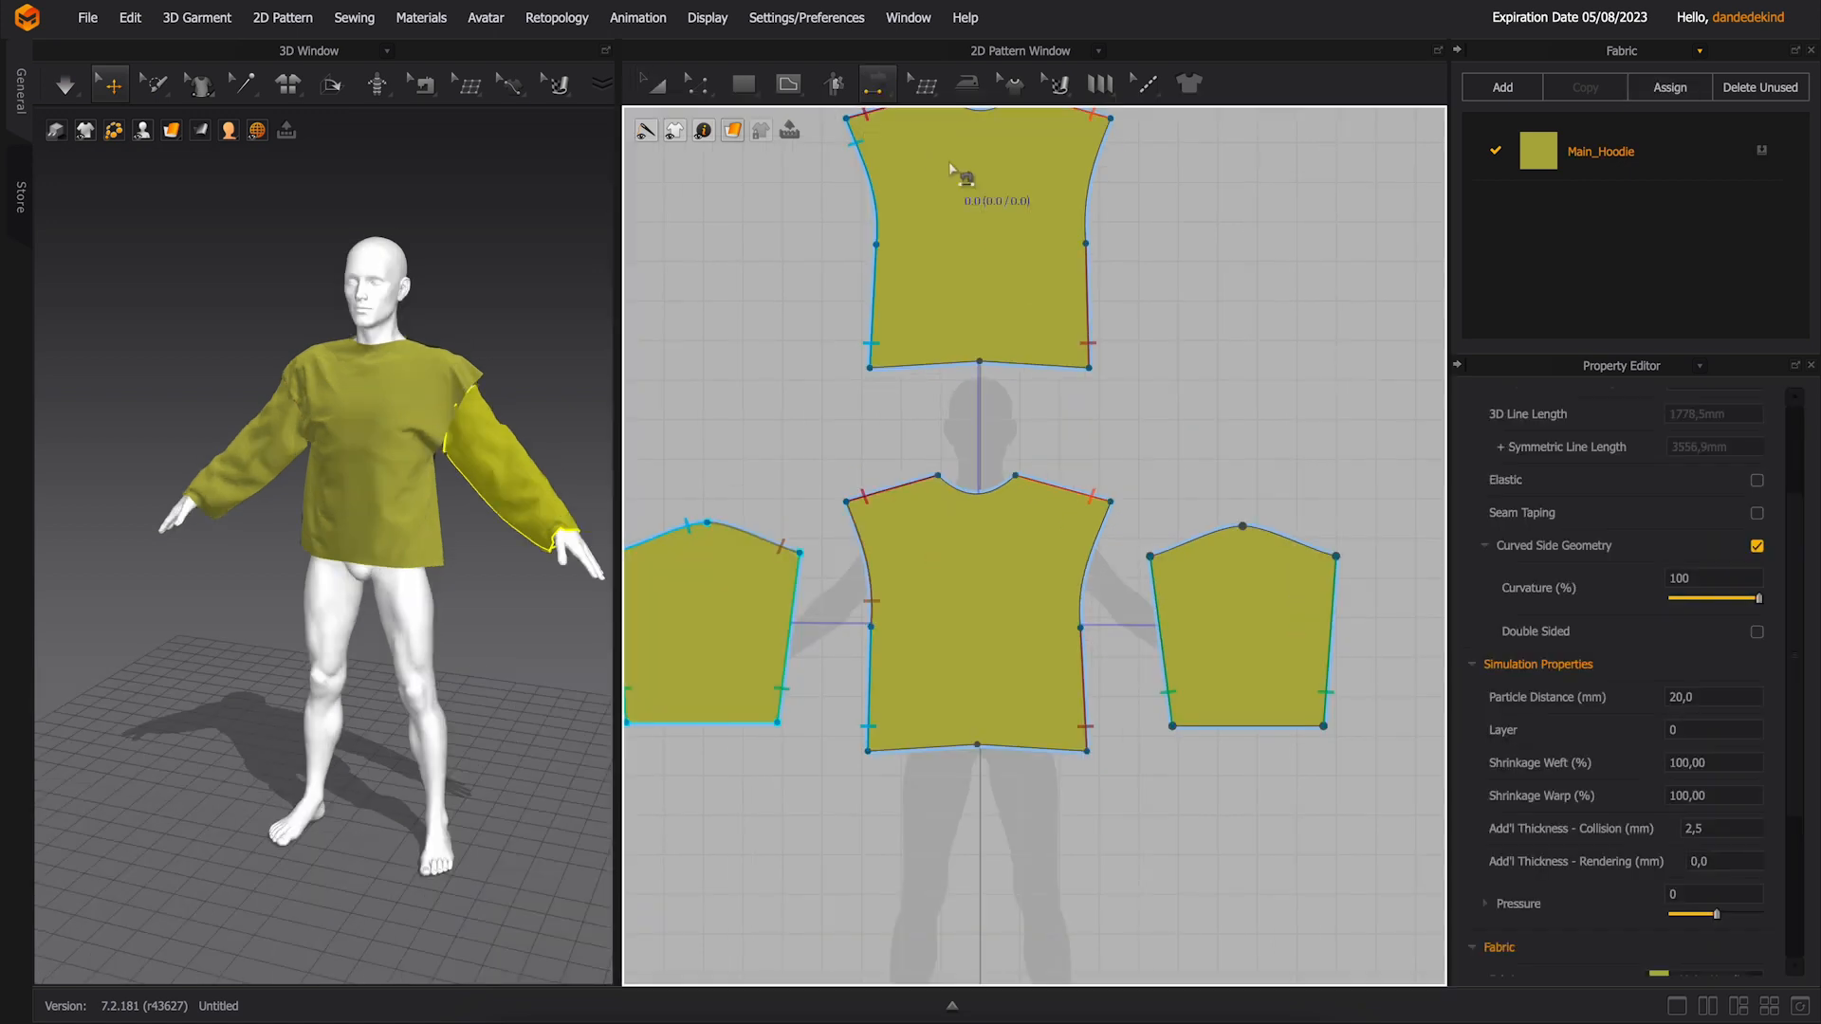
pyautogui.click(1177, 559)
pyautogui.click(1090, 612)
pyautogui.scroll(-3, 1261, 427)
pyautogui.click(1165, 438)
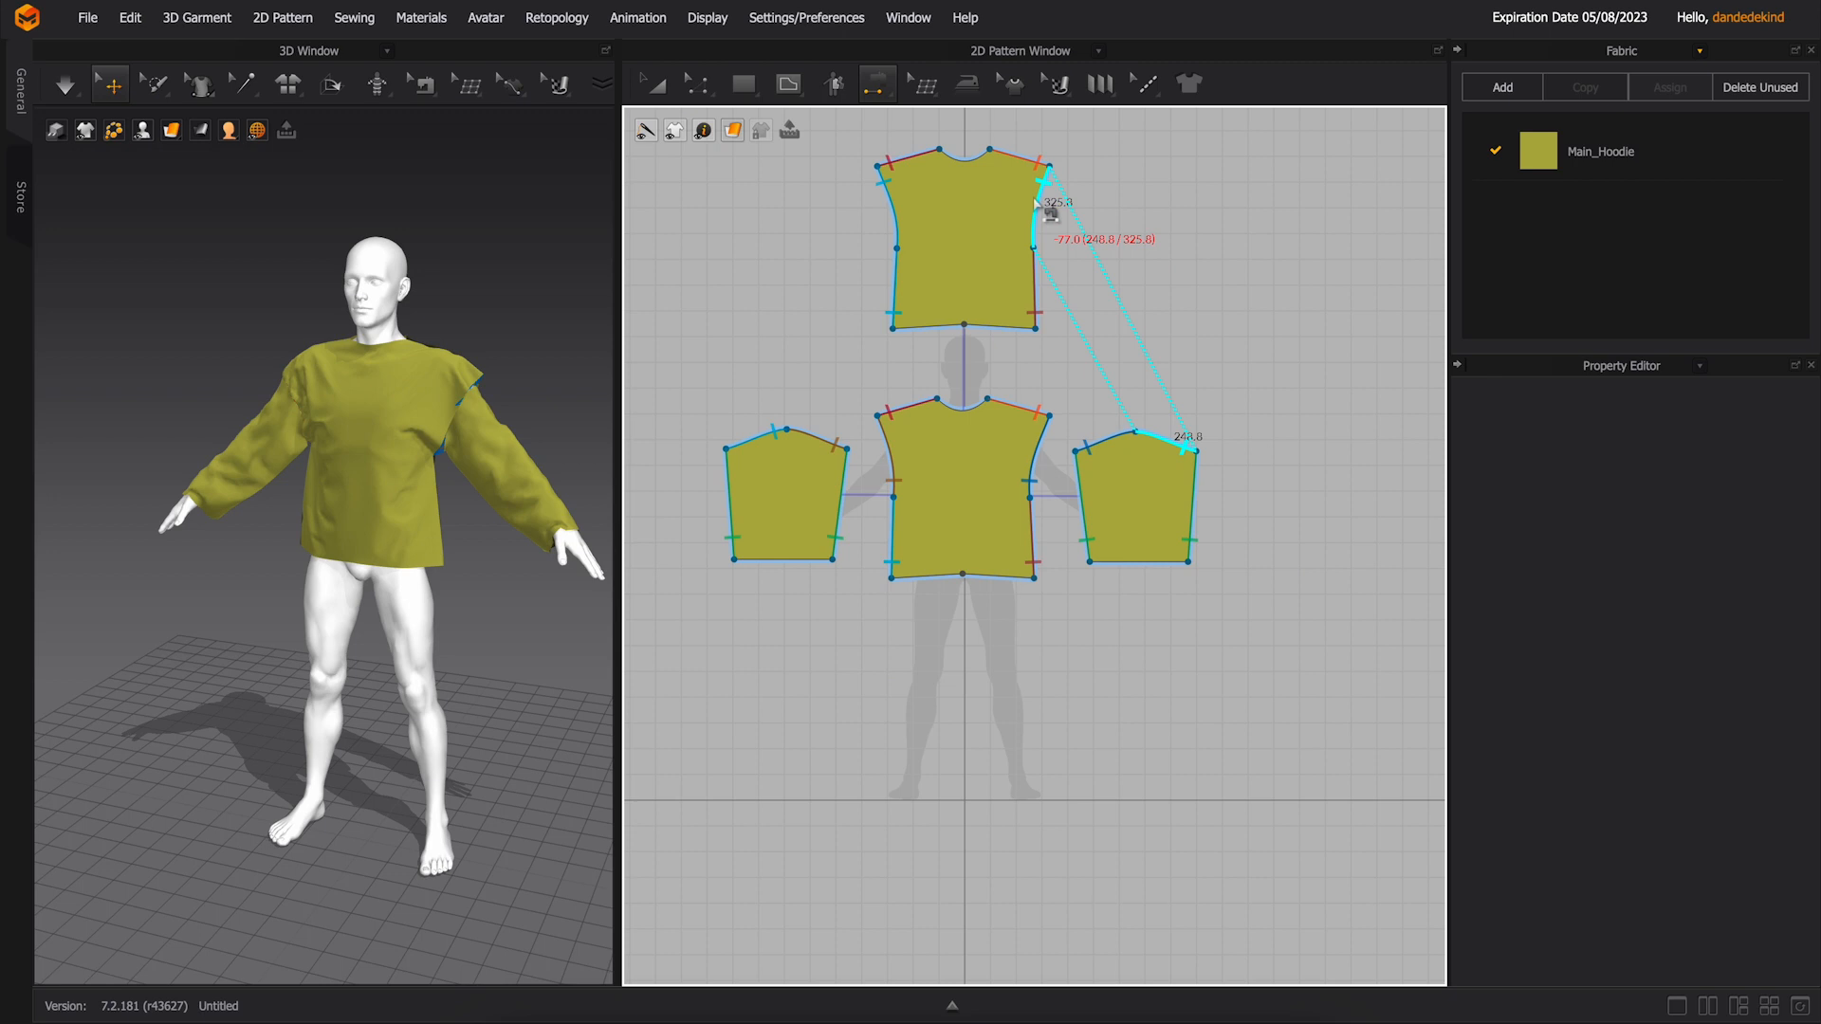
pyautogui.click(1036, 204)
pyautogui.press('space')
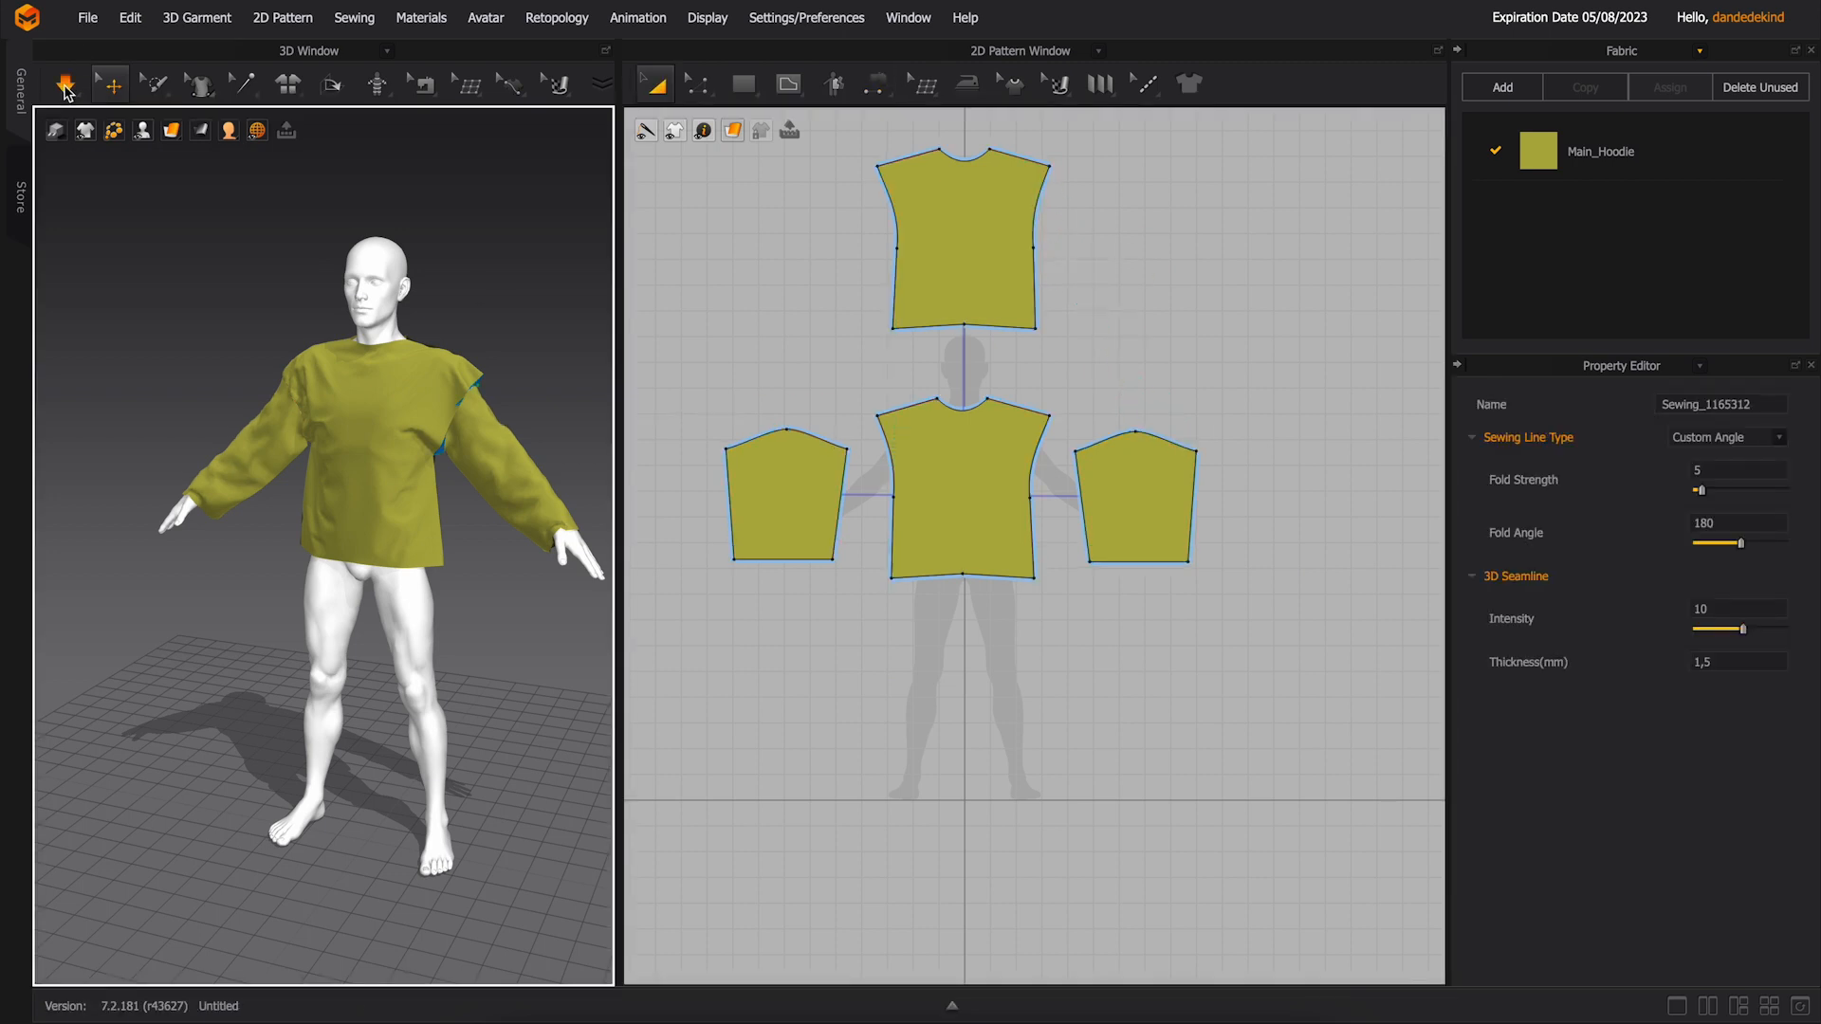
# - Save the project as HOODIE_DAN and start recording the garment simulation over the avatar's animation
pyautogui.click(87, 17)
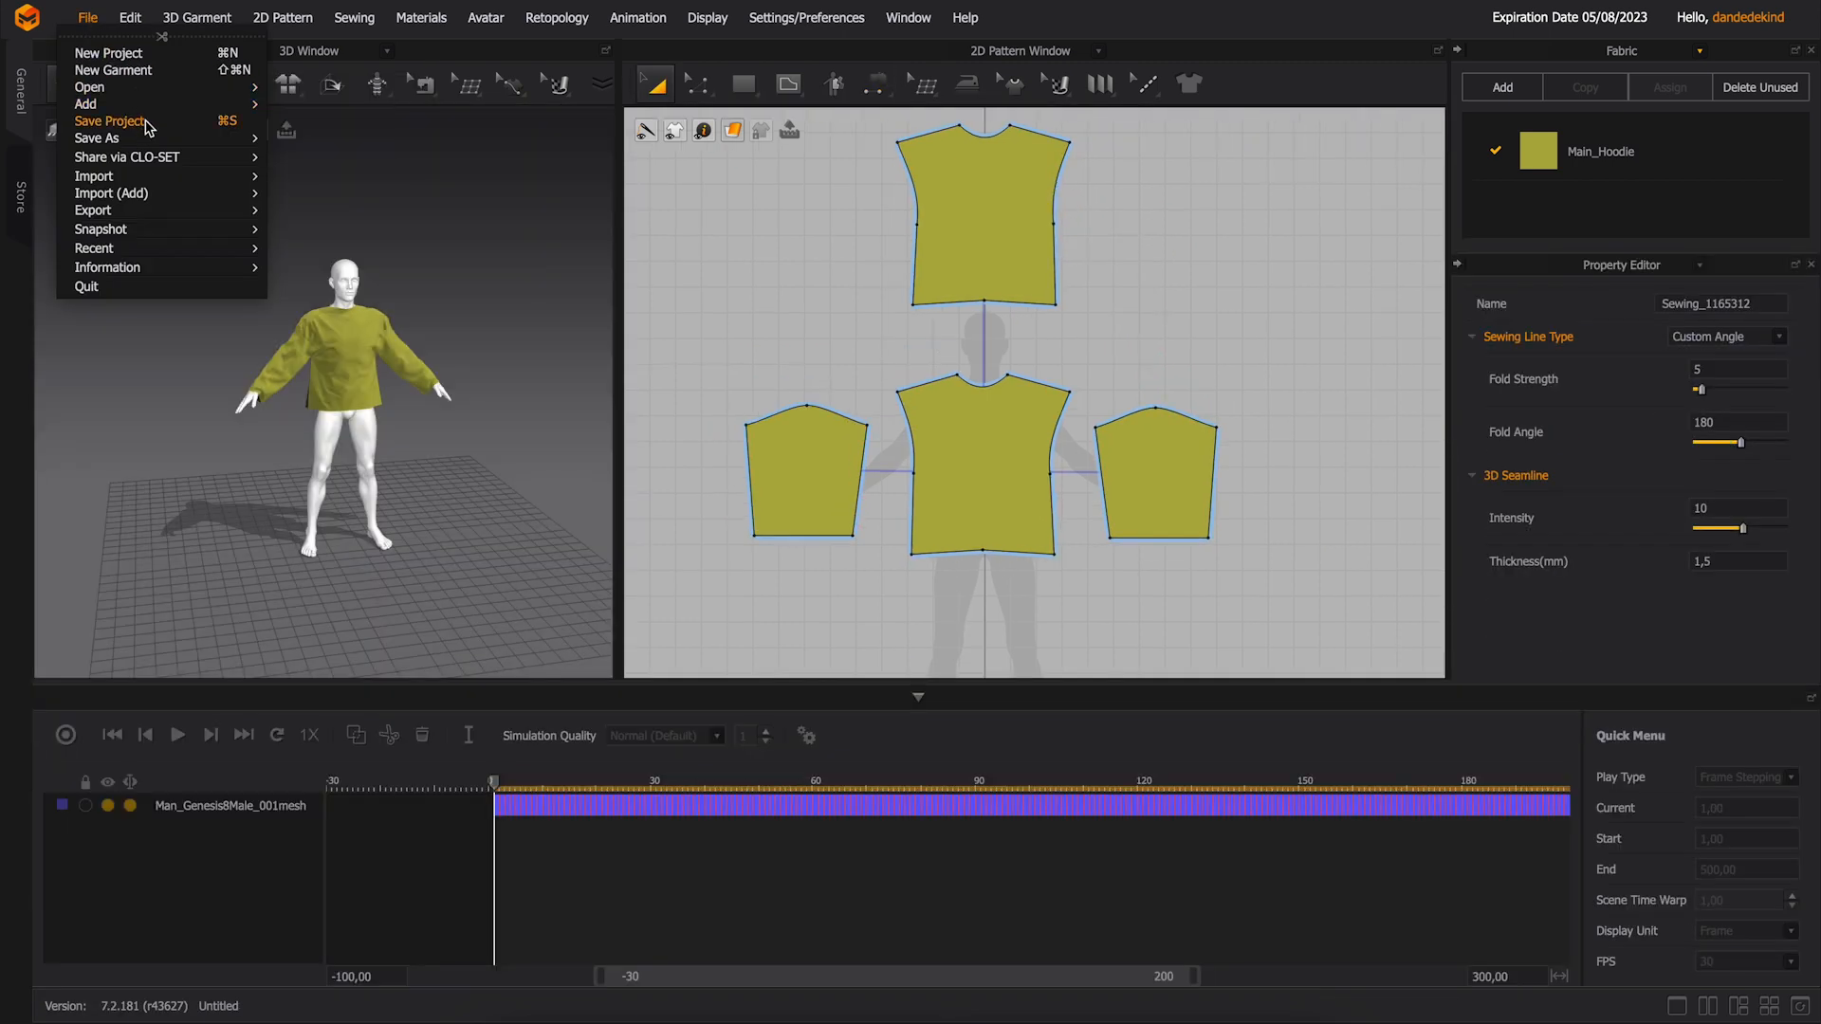
pyautogui.click(133, 128)
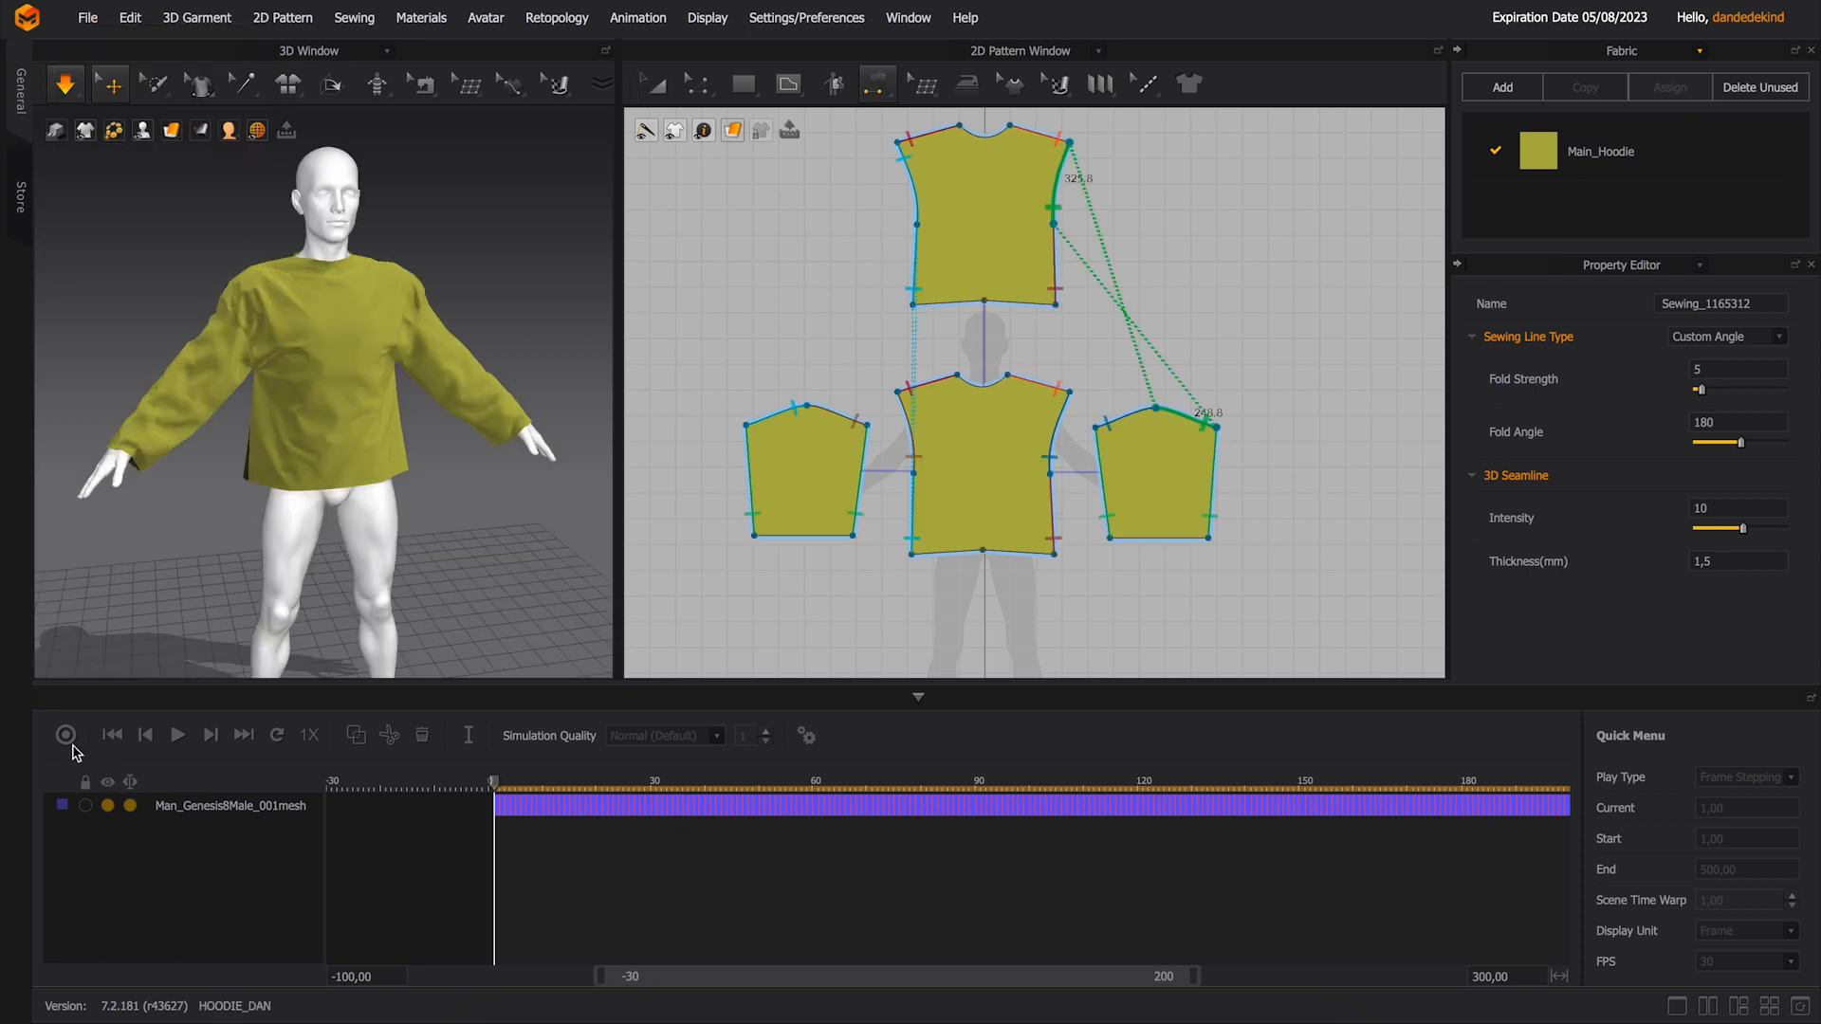
pyautogui.click(65, 736)
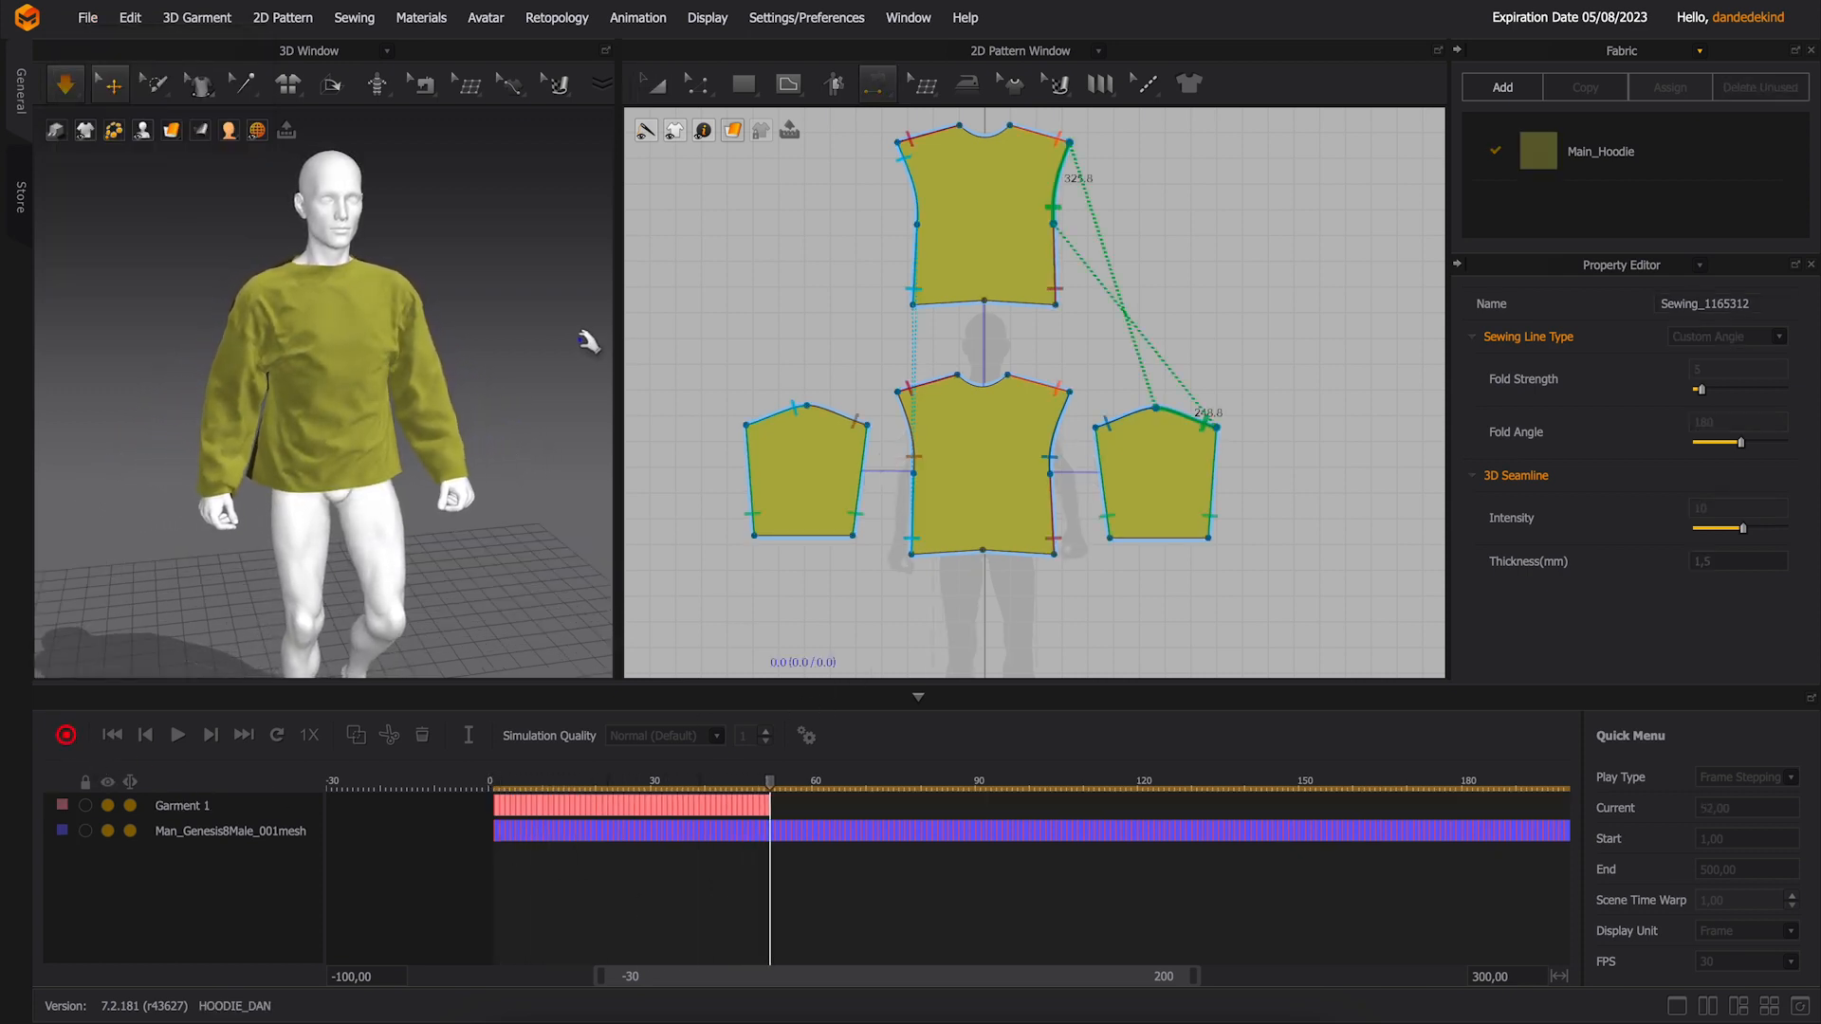
# - Try to load the Denim_Raw.zfab physical property preset onto the main hoodie fabric
pyautogui.moveTo(619, 340); pyautogui.dragTo(730, 347)
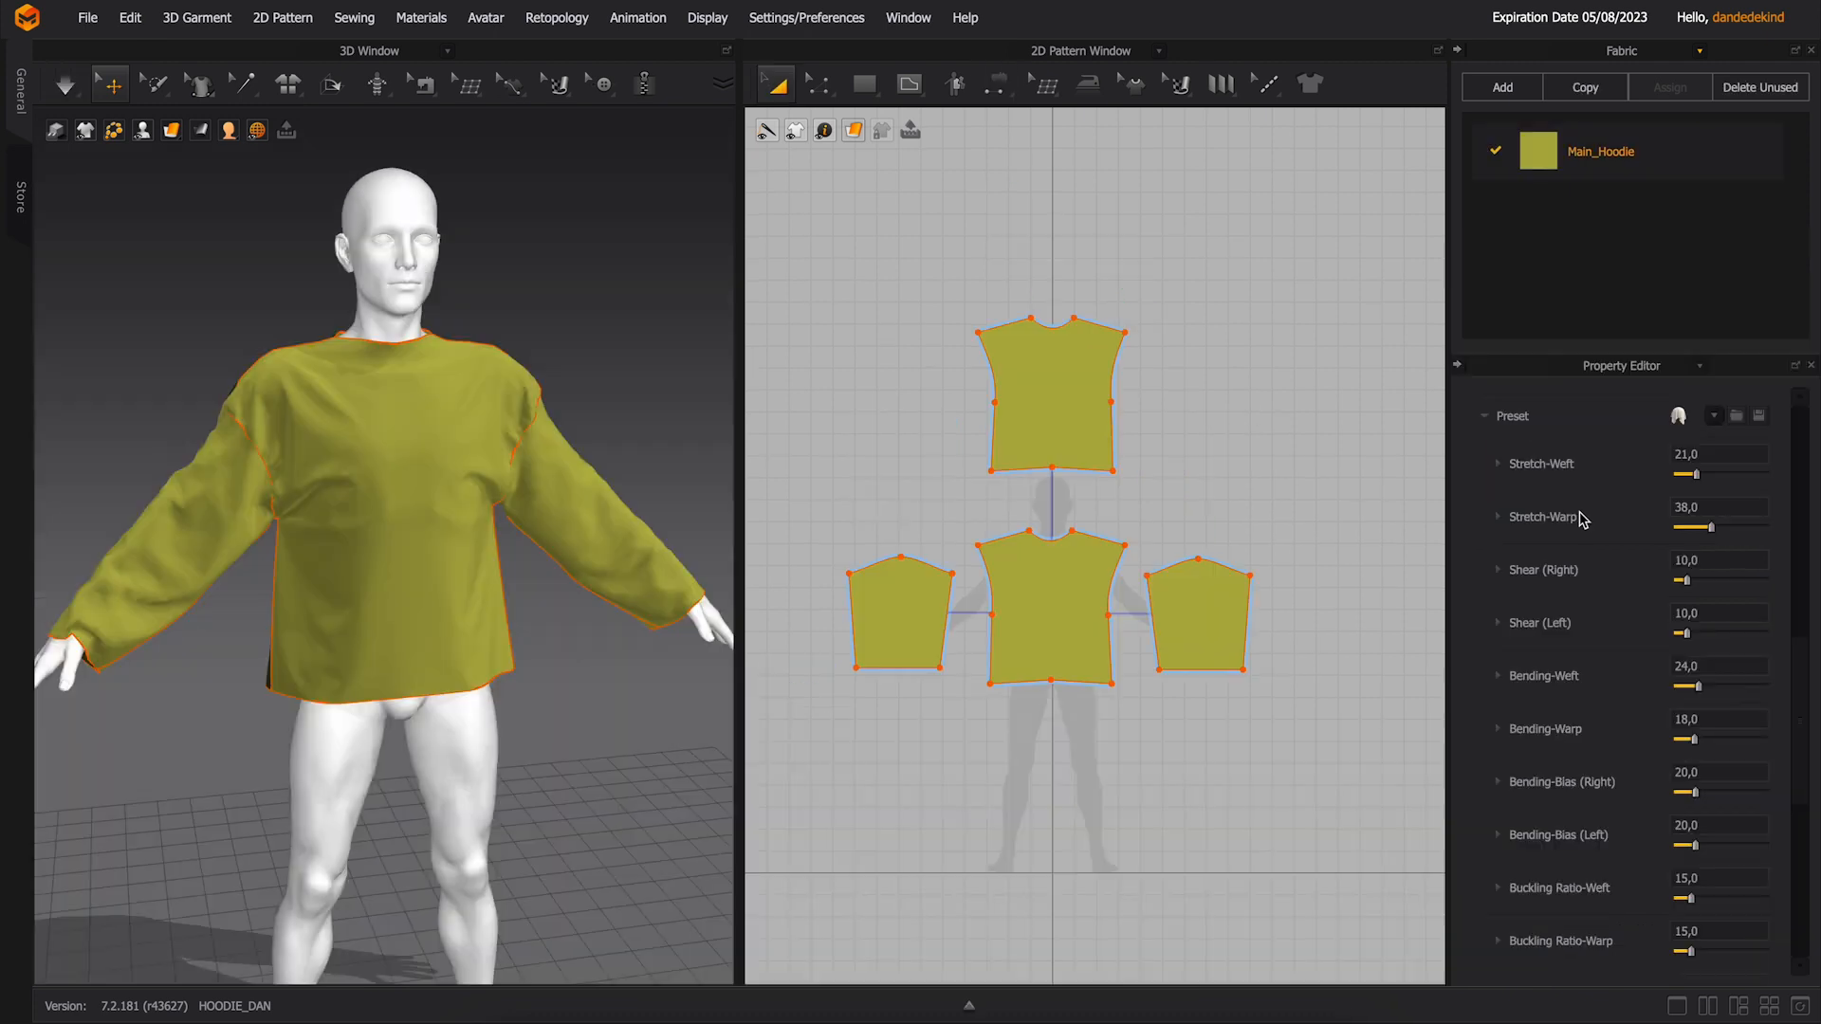
pyautogui.scroll(3, 1579, 518)
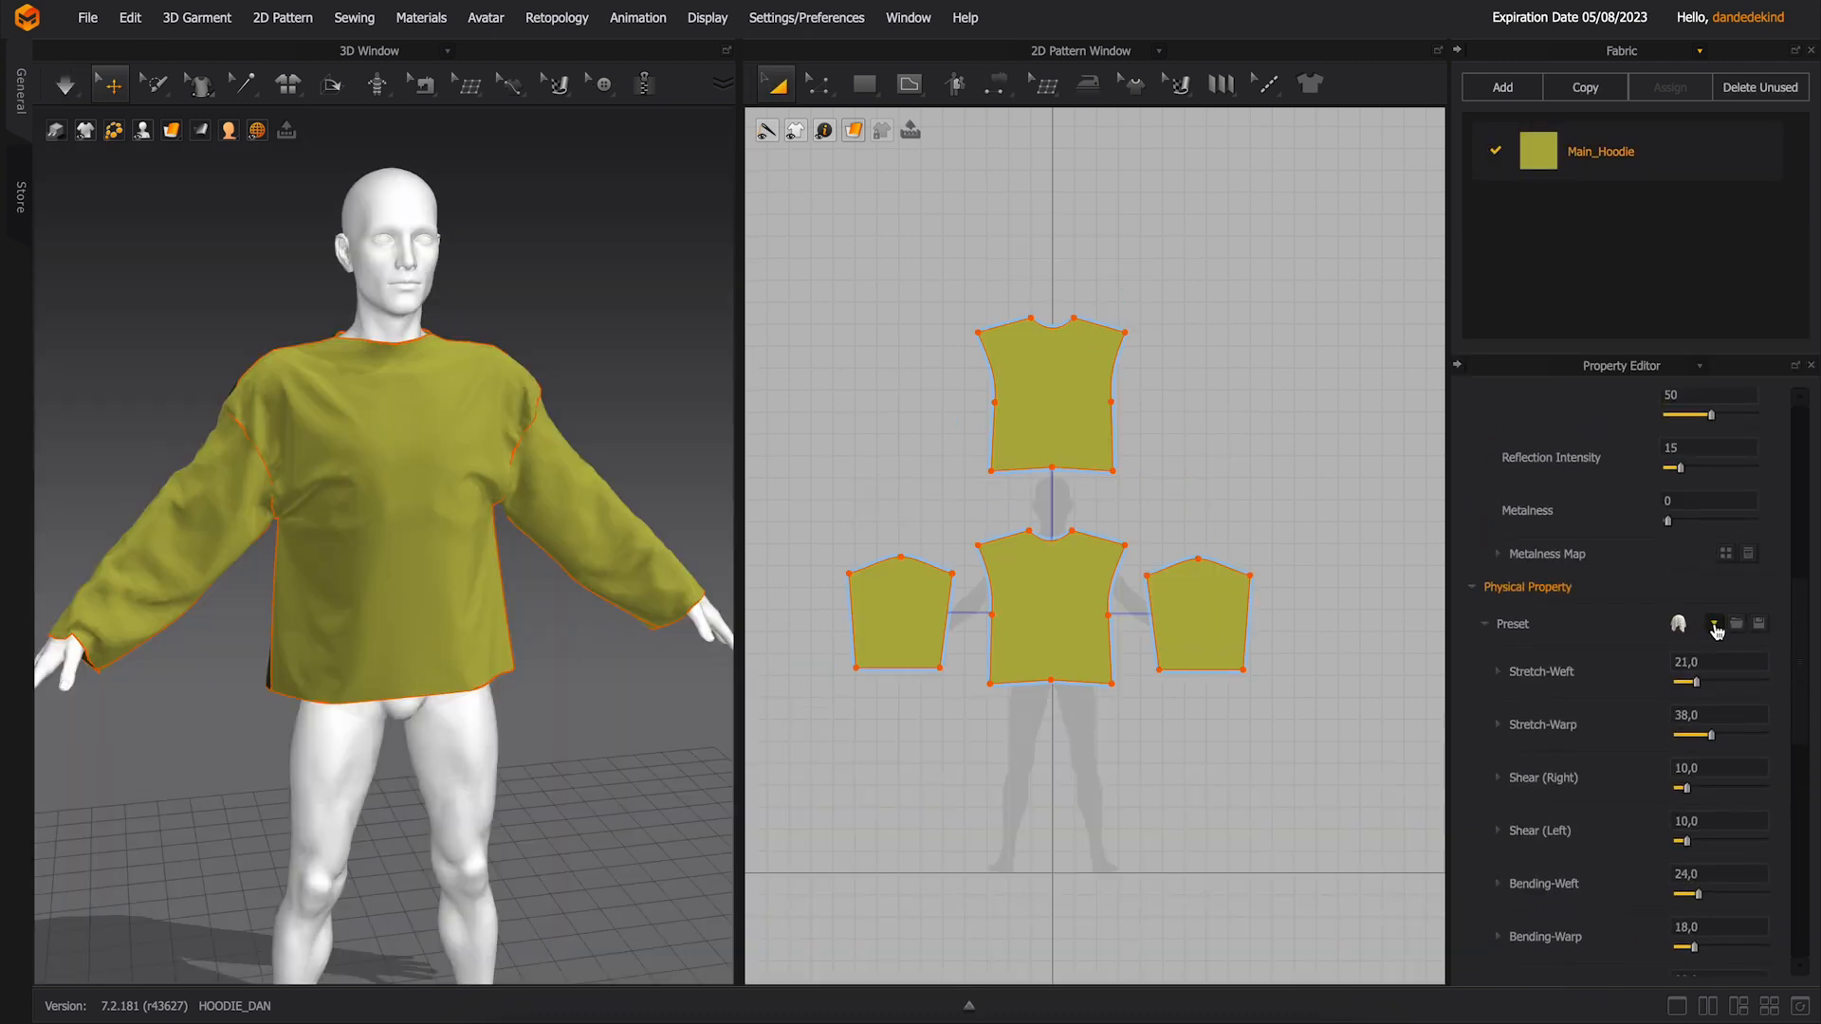
pyautogui.click(1737, 625)
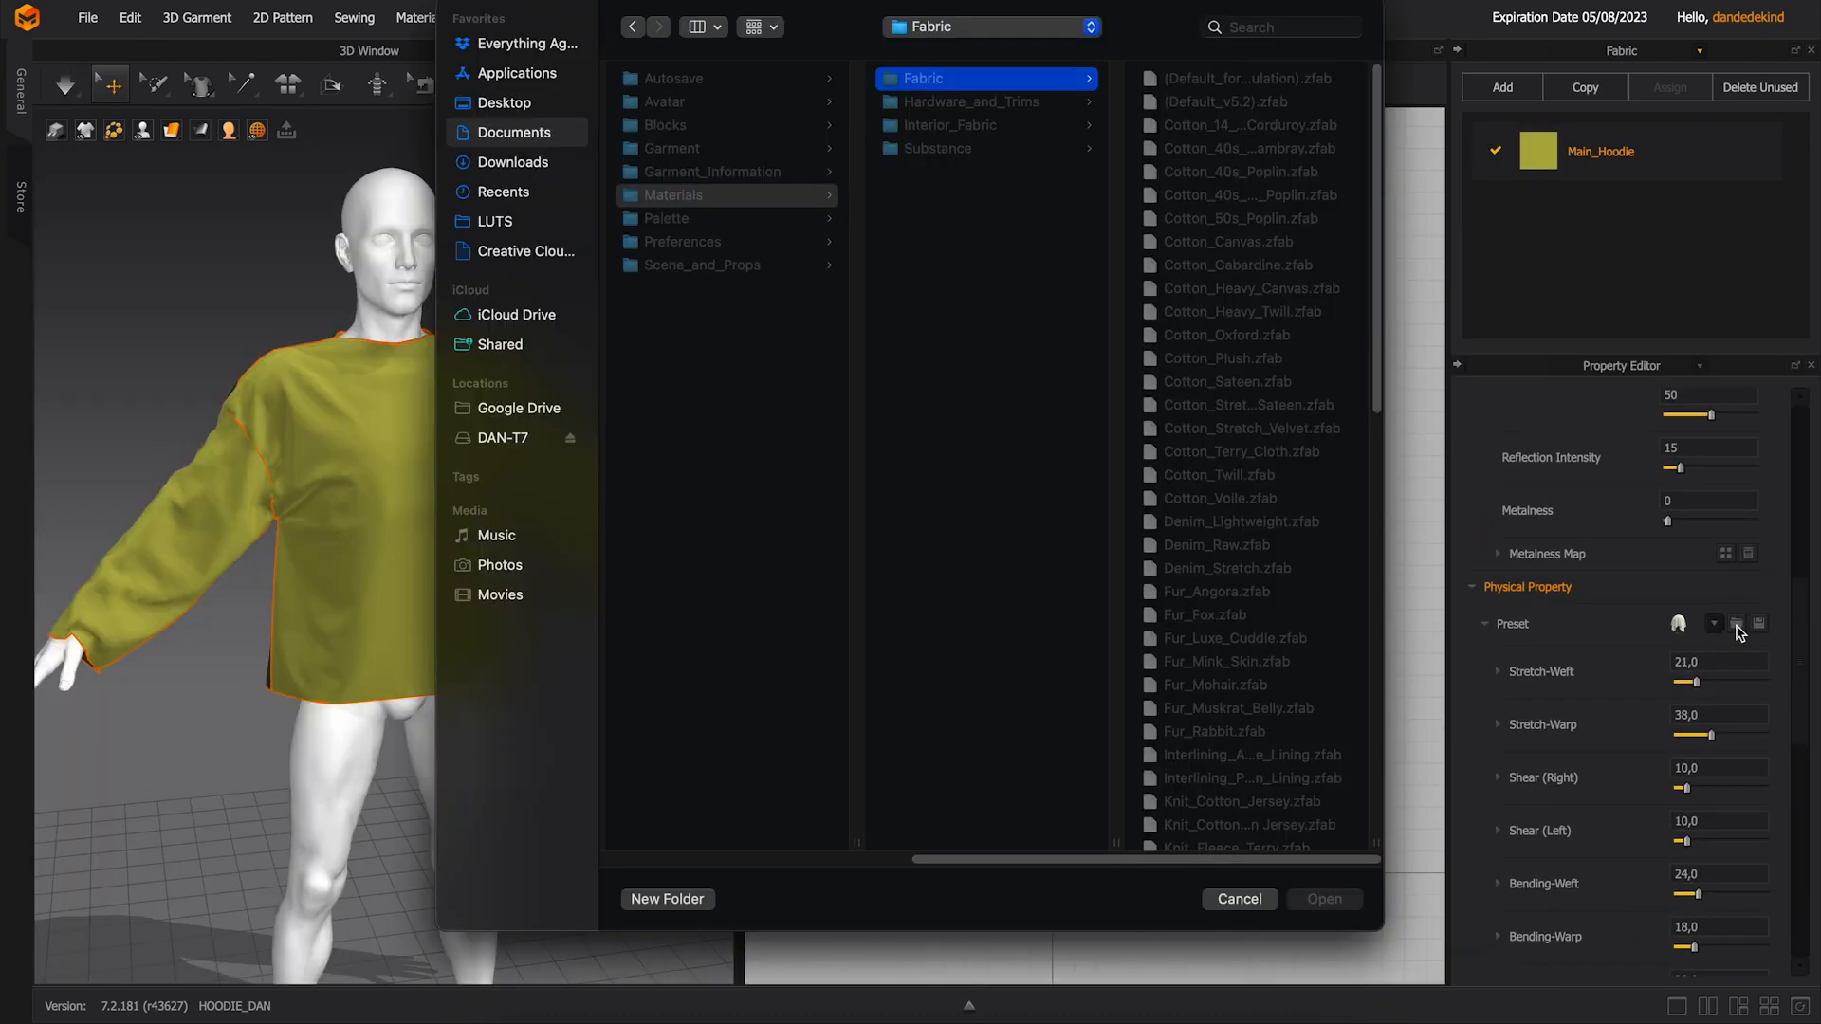
pyautogui.click(1224, 544)
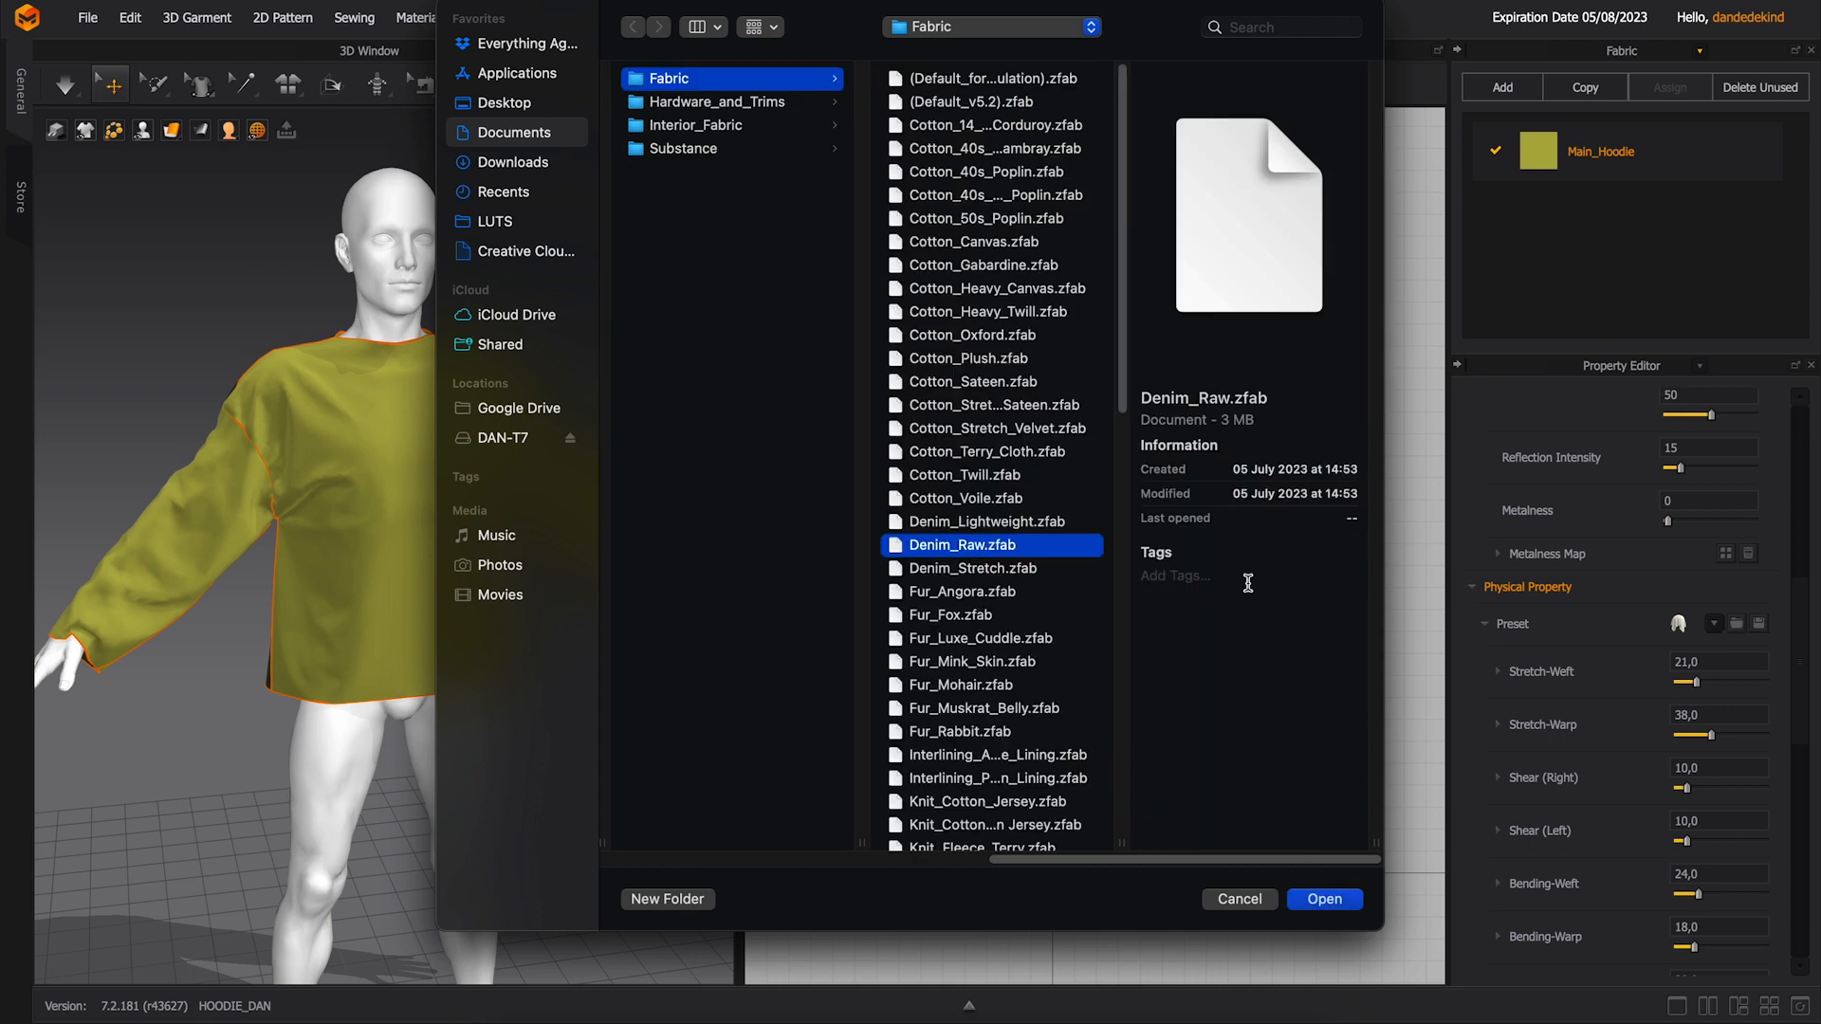
pyautogui.click(1324, 899)
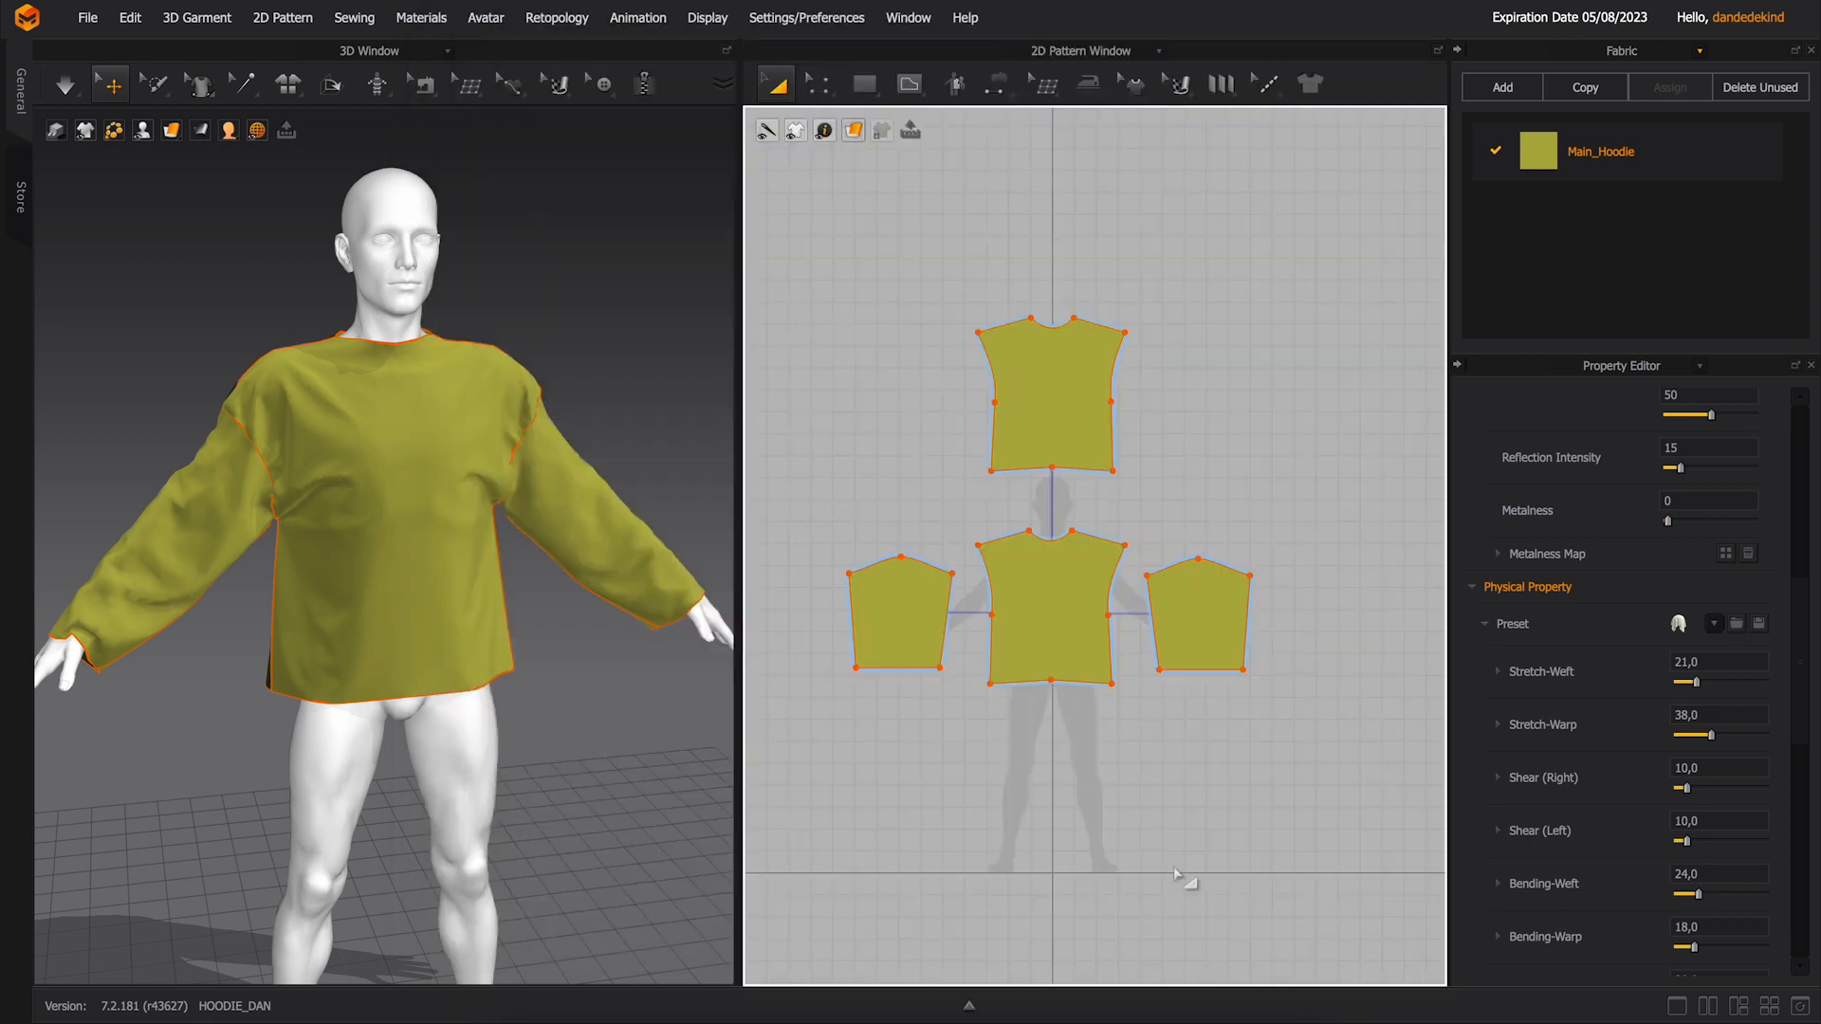
# - Shorten the linked sleeves by raising the hem edge of one sleeve pattern slightly
pyautogui.click(894, 655)
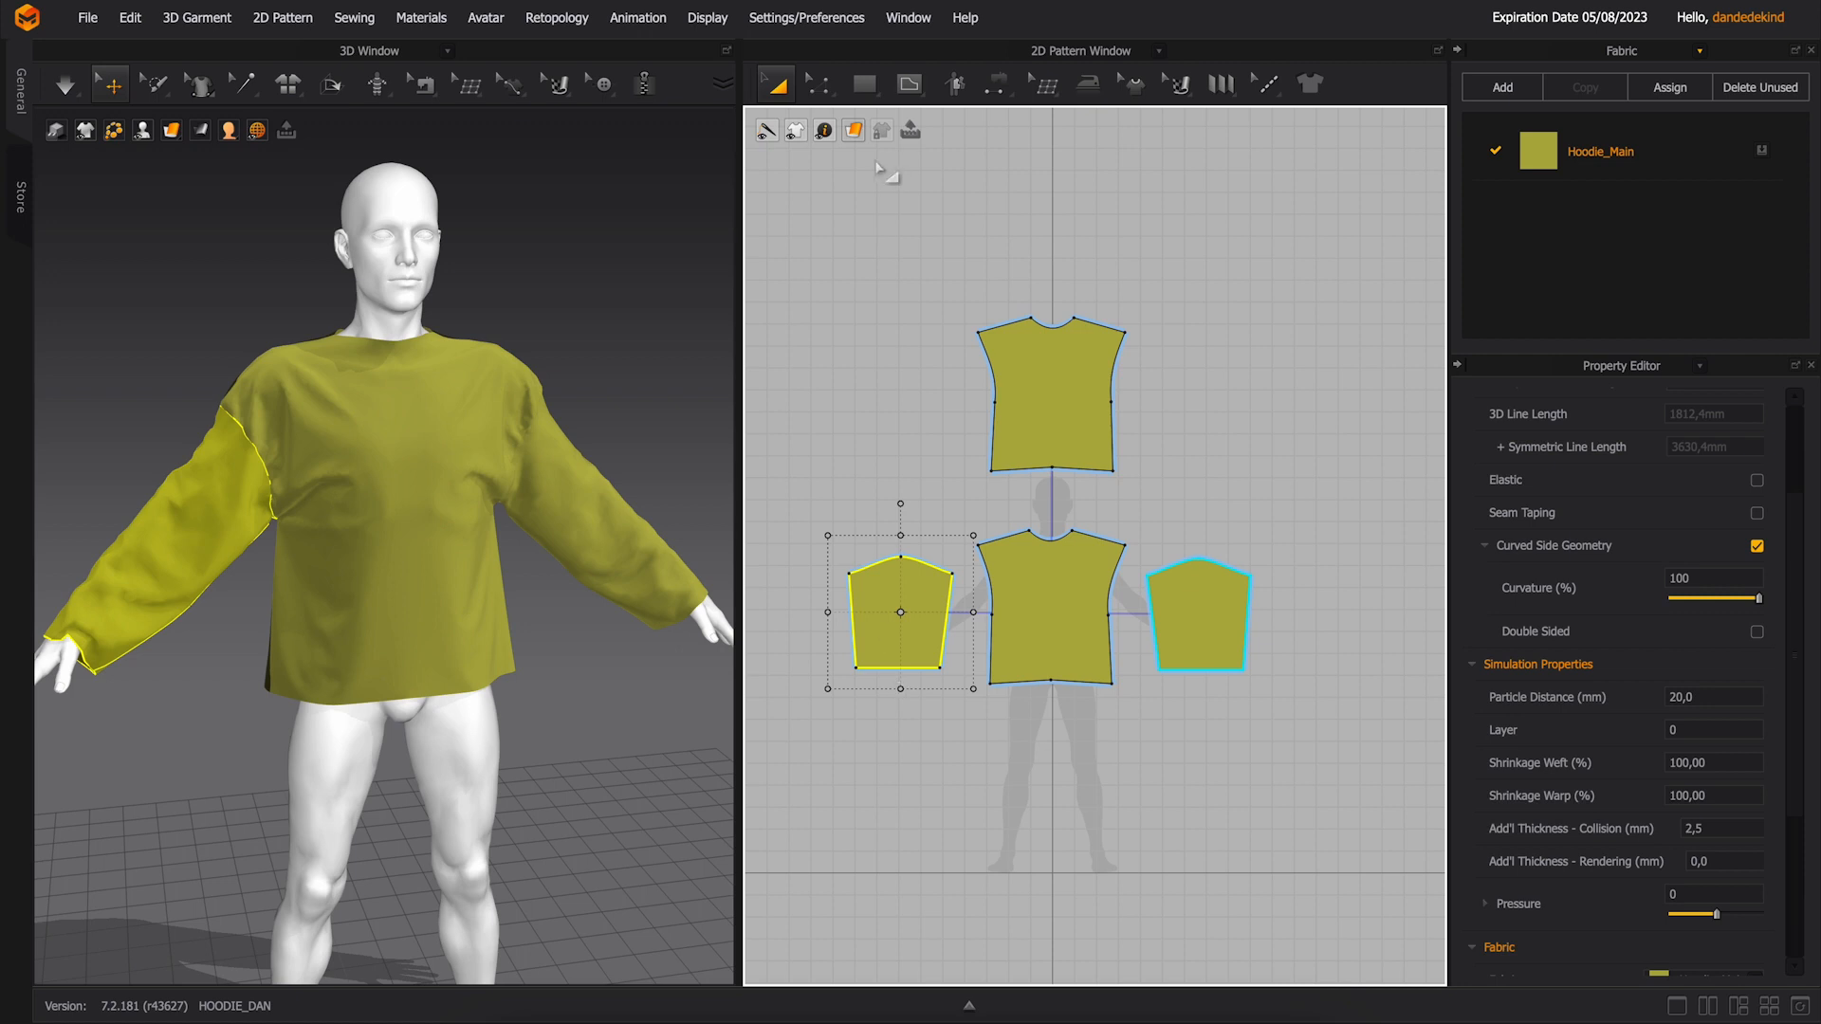
pyautogui.click(818, 84)
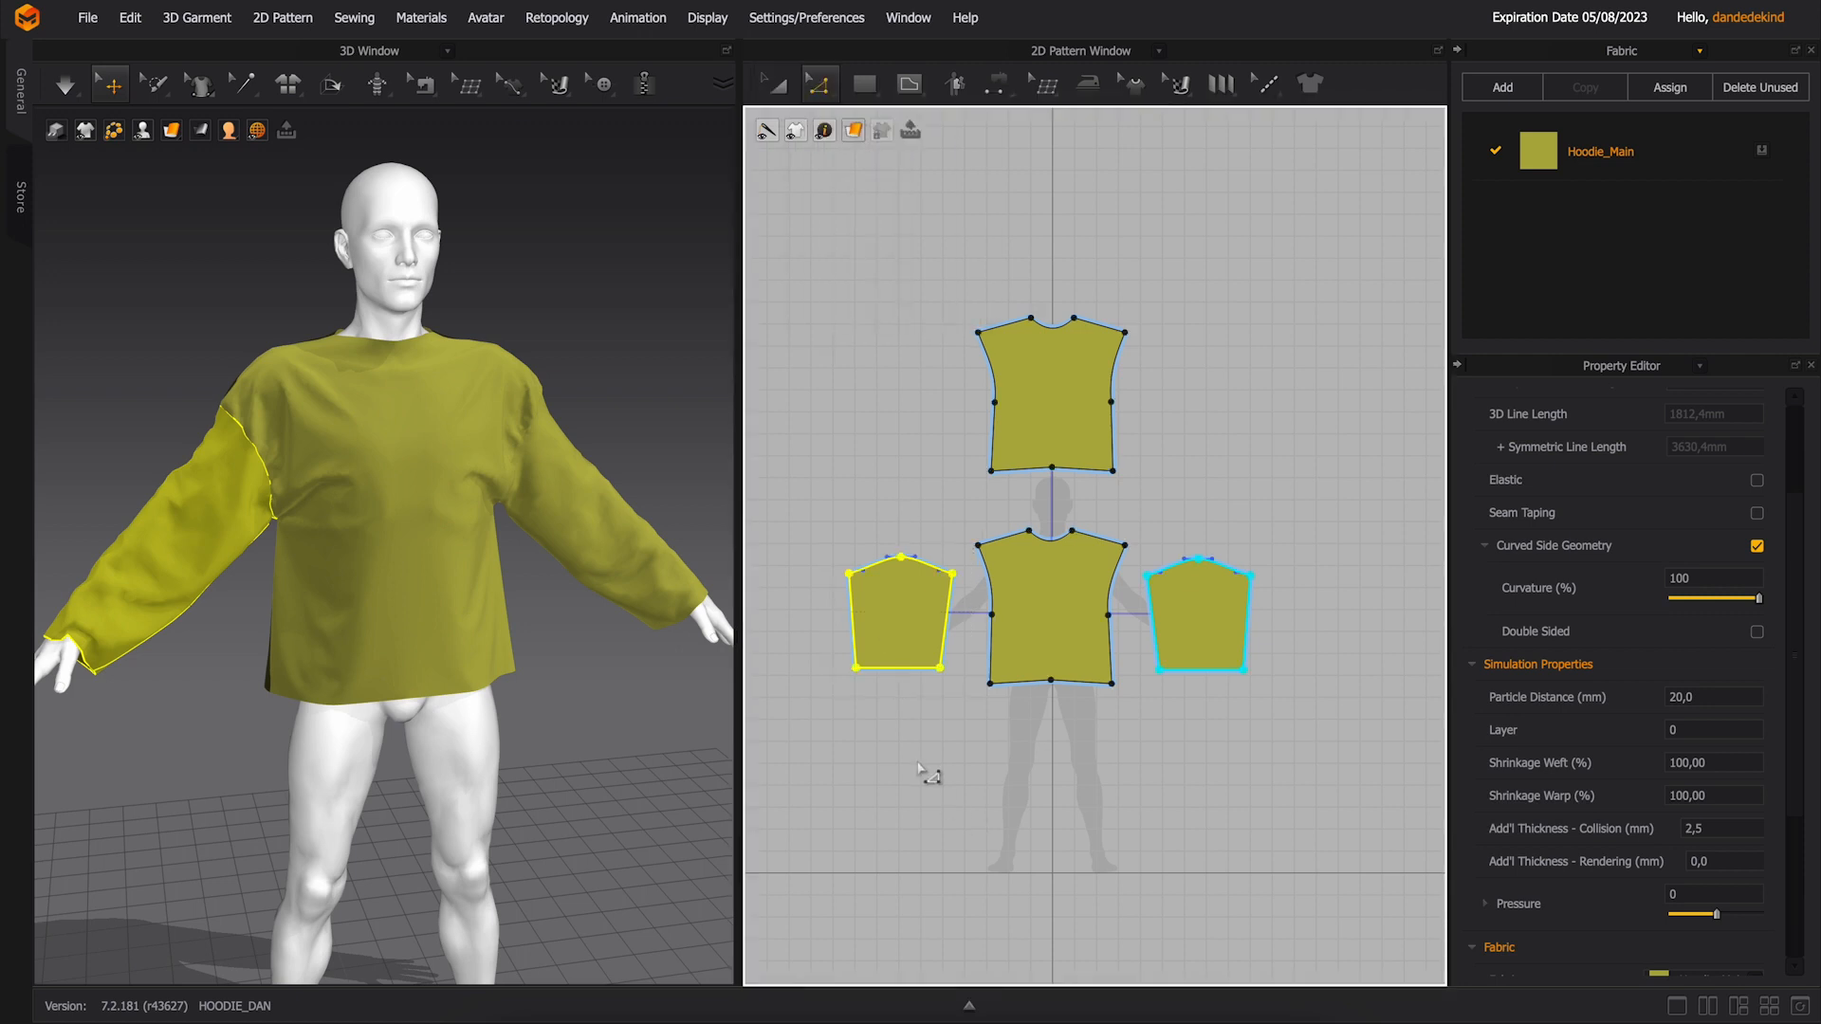
pyautogui.click(898, 668)
pyautogui.moveTo(899, 669); pyautogui.dragTo(900, 665)
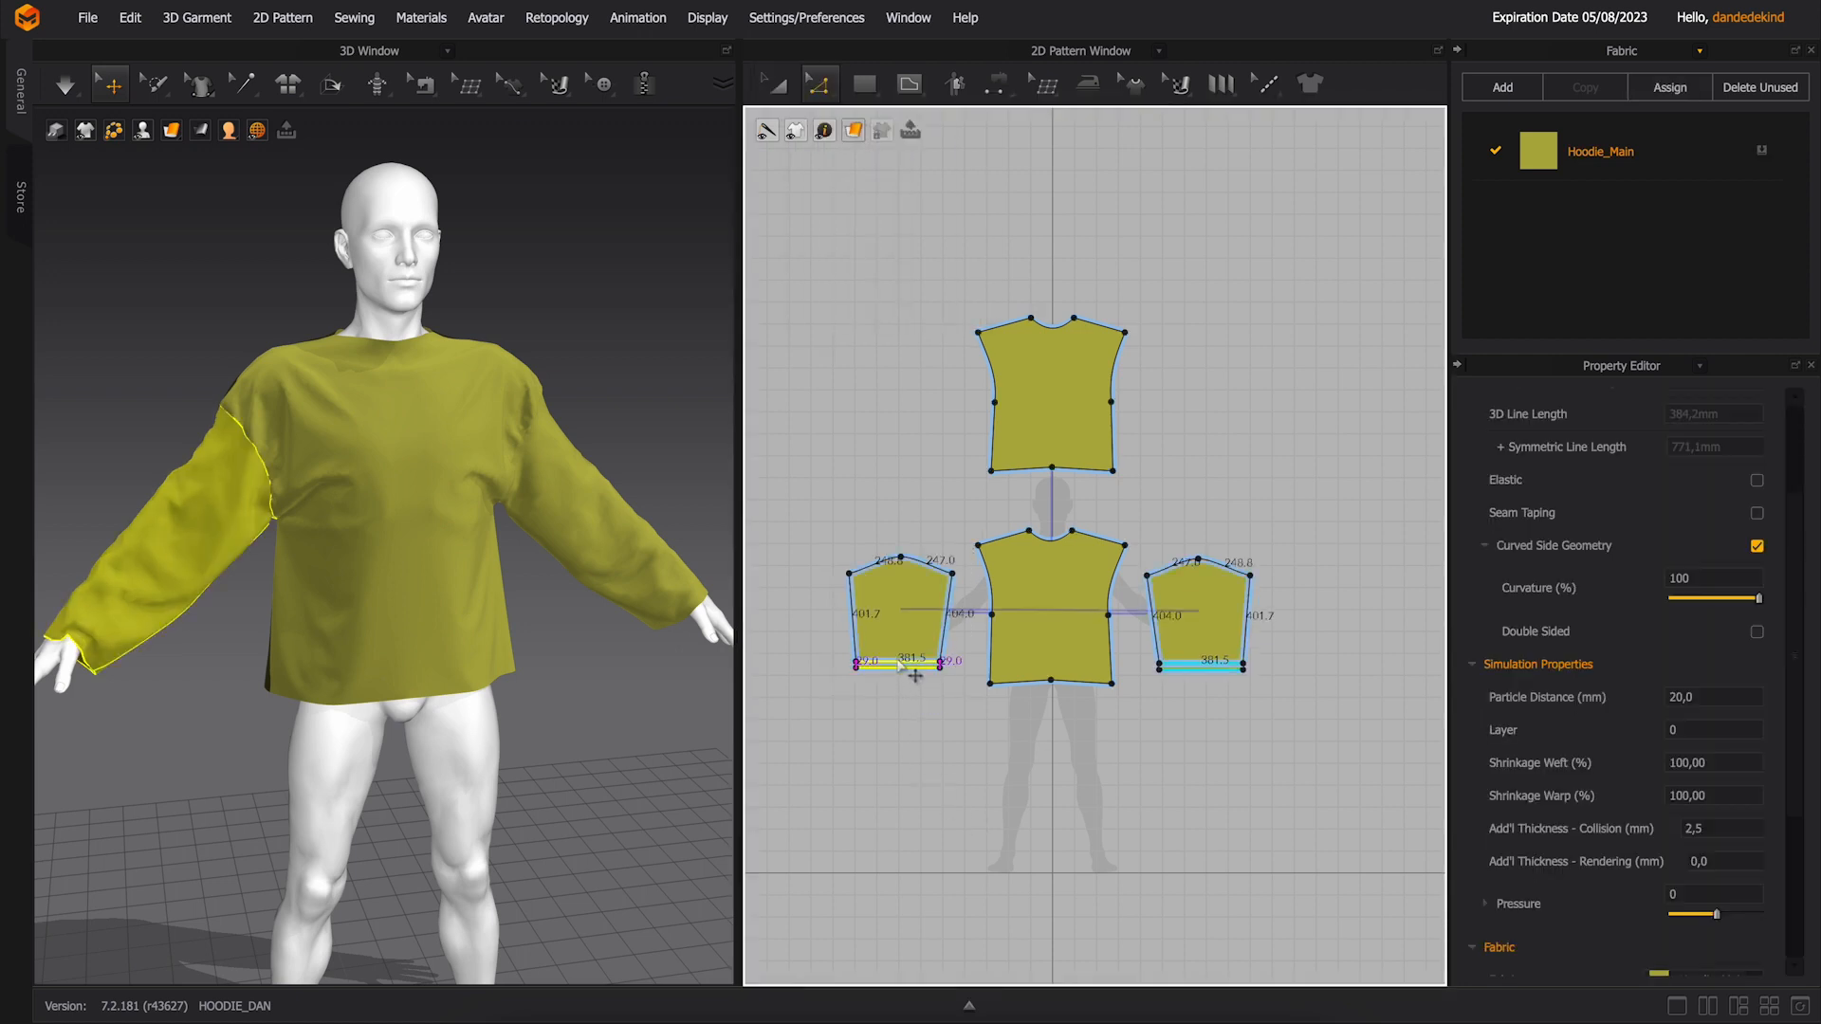
# - Offset the sleeve's hem edge as a single internal line and Cut & Sew along it to form a separate cuff
pyautogui.scroll(4, 898, 663)
pyautogui.rightClick(897, 667)
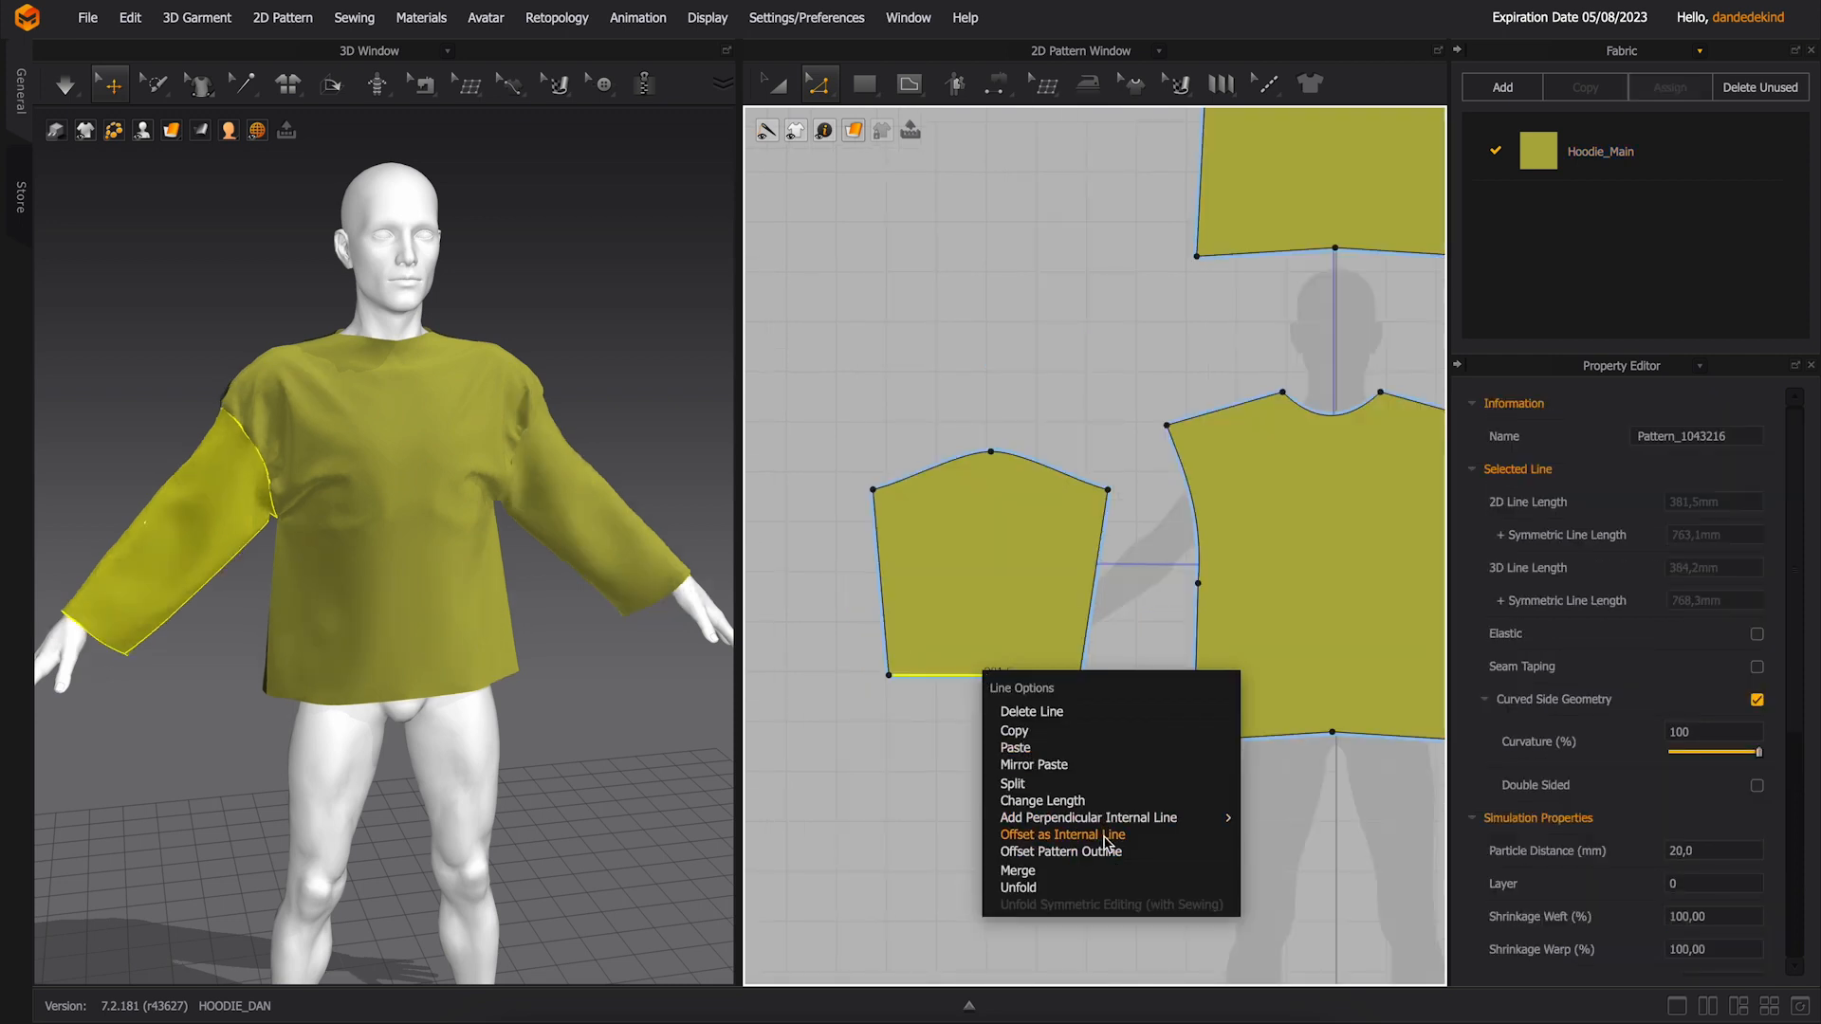
pyautogui.click(1062, 834)
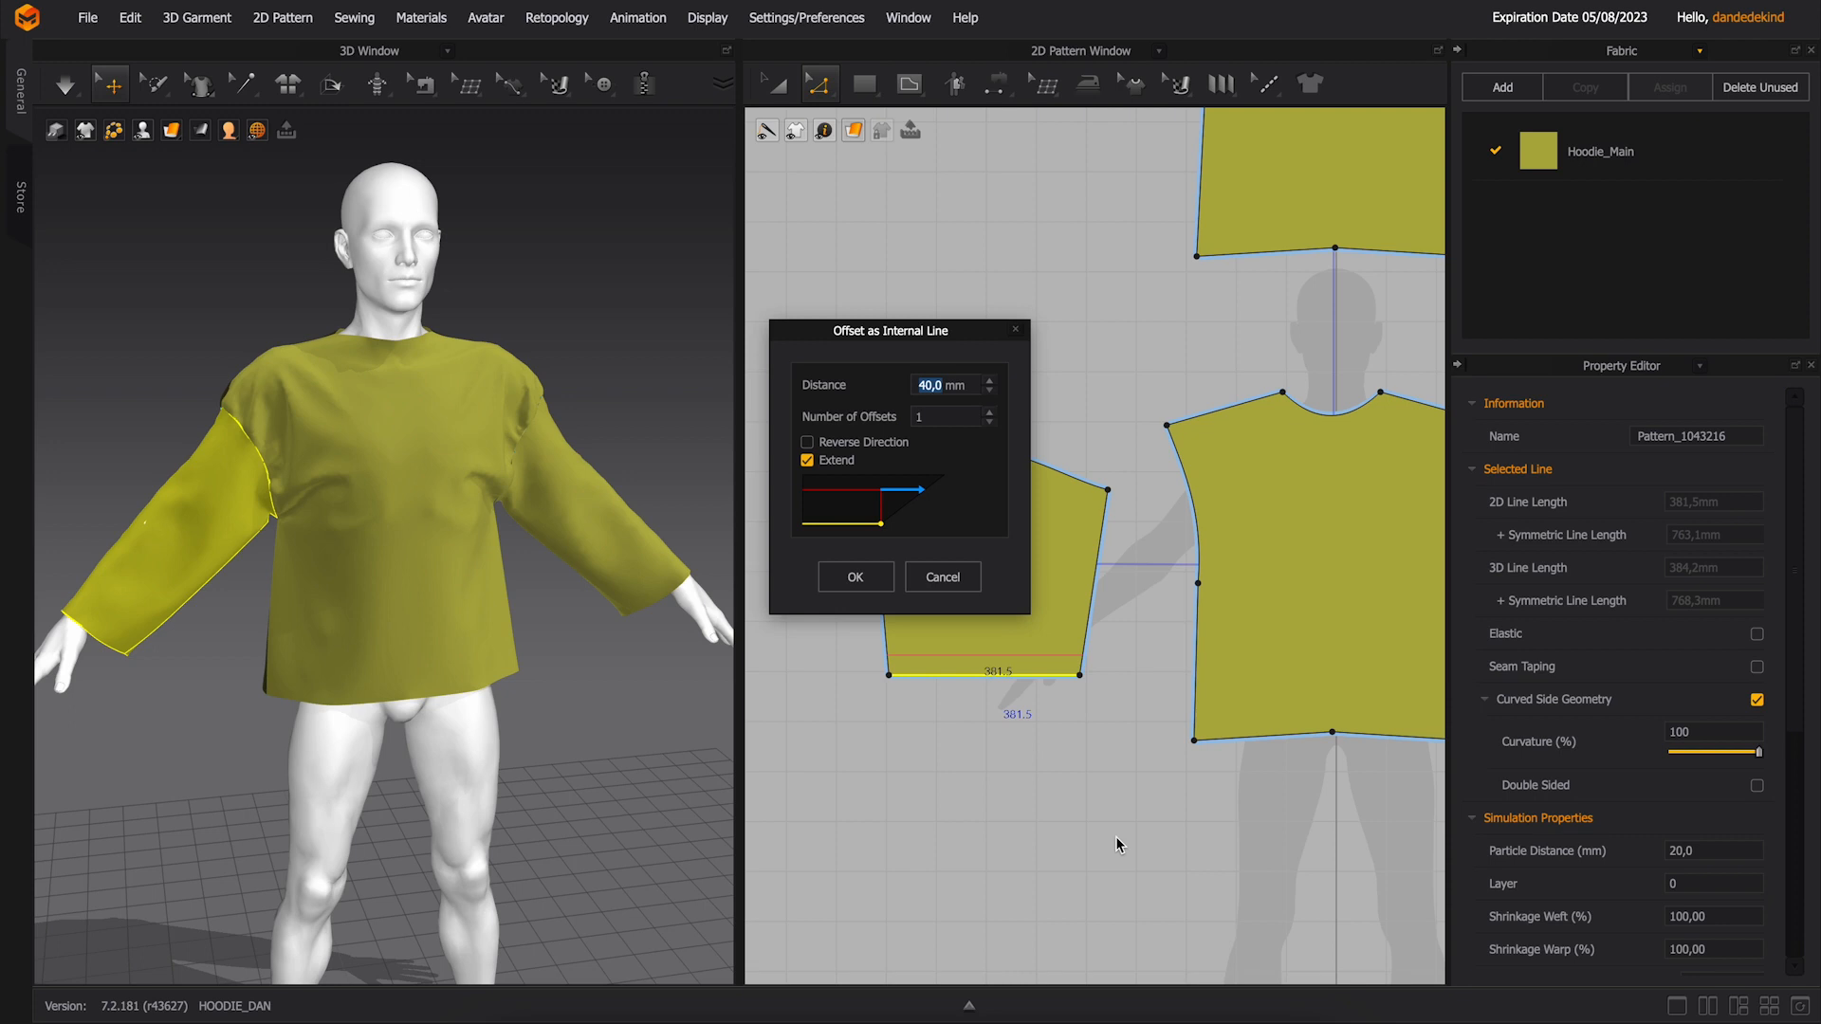
pyautogui.click(854, 575)
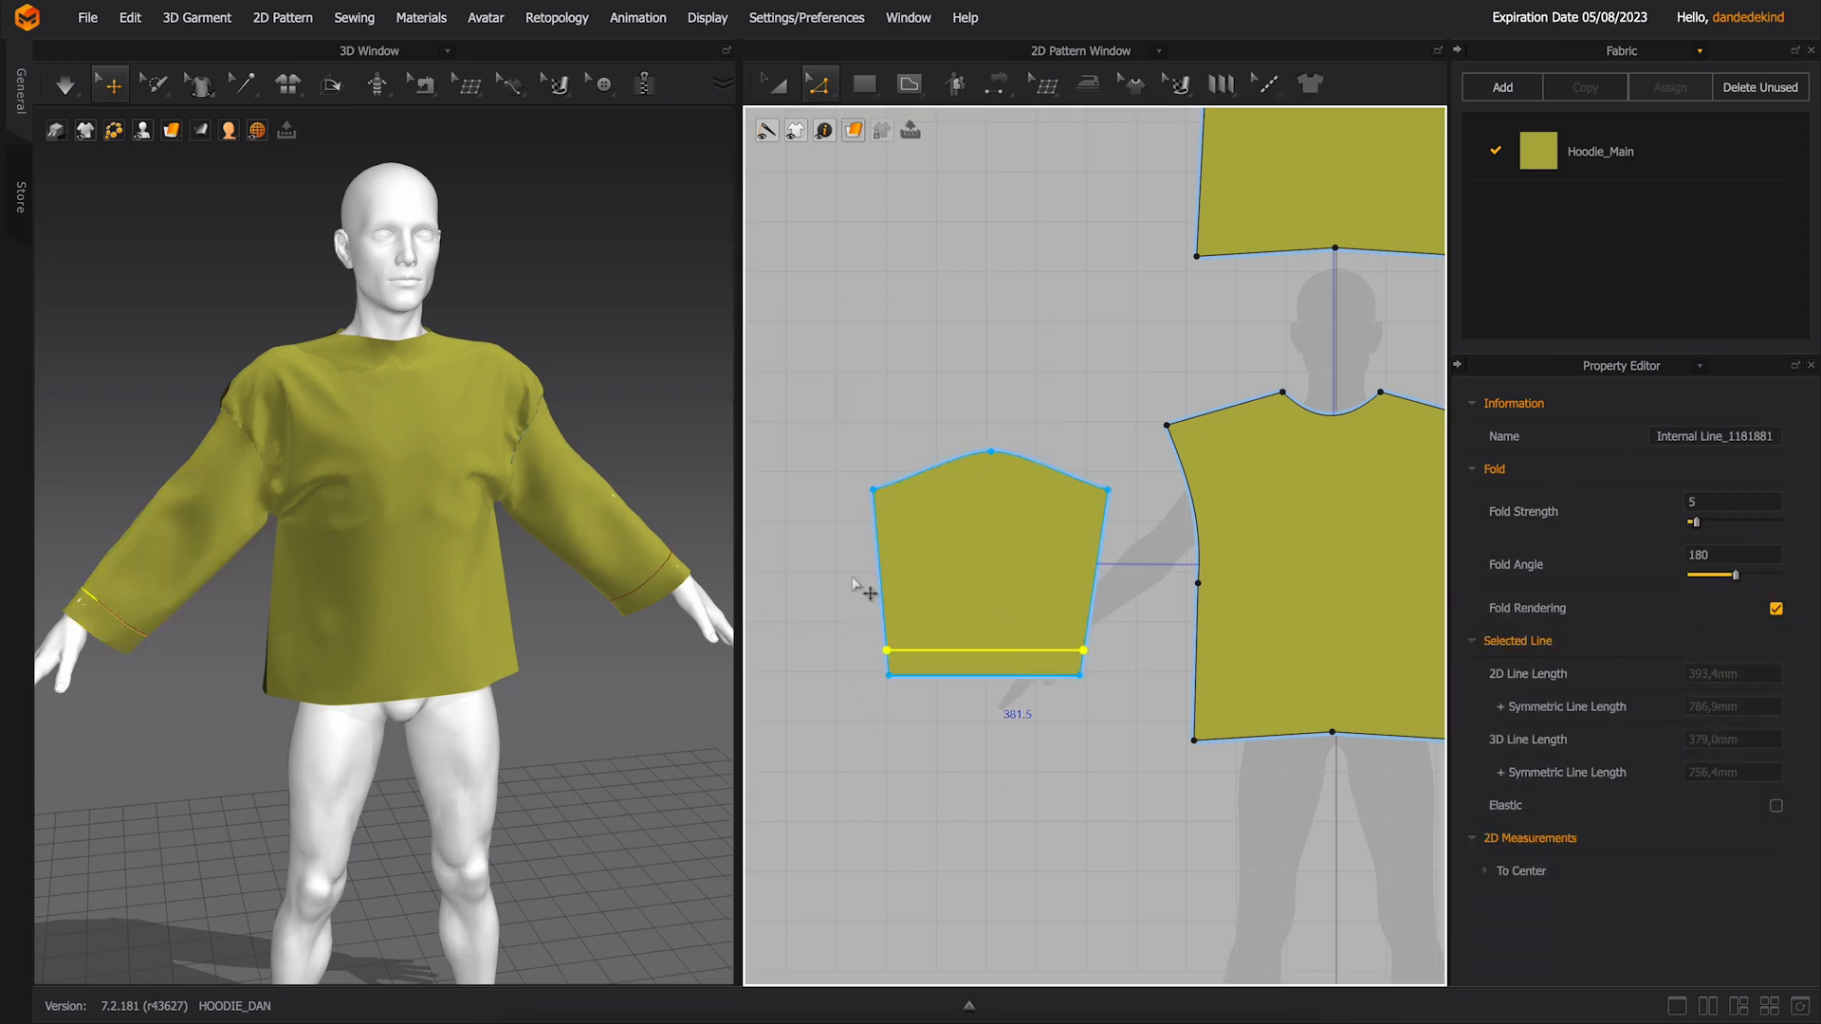
pyautogui.click(990, 789)
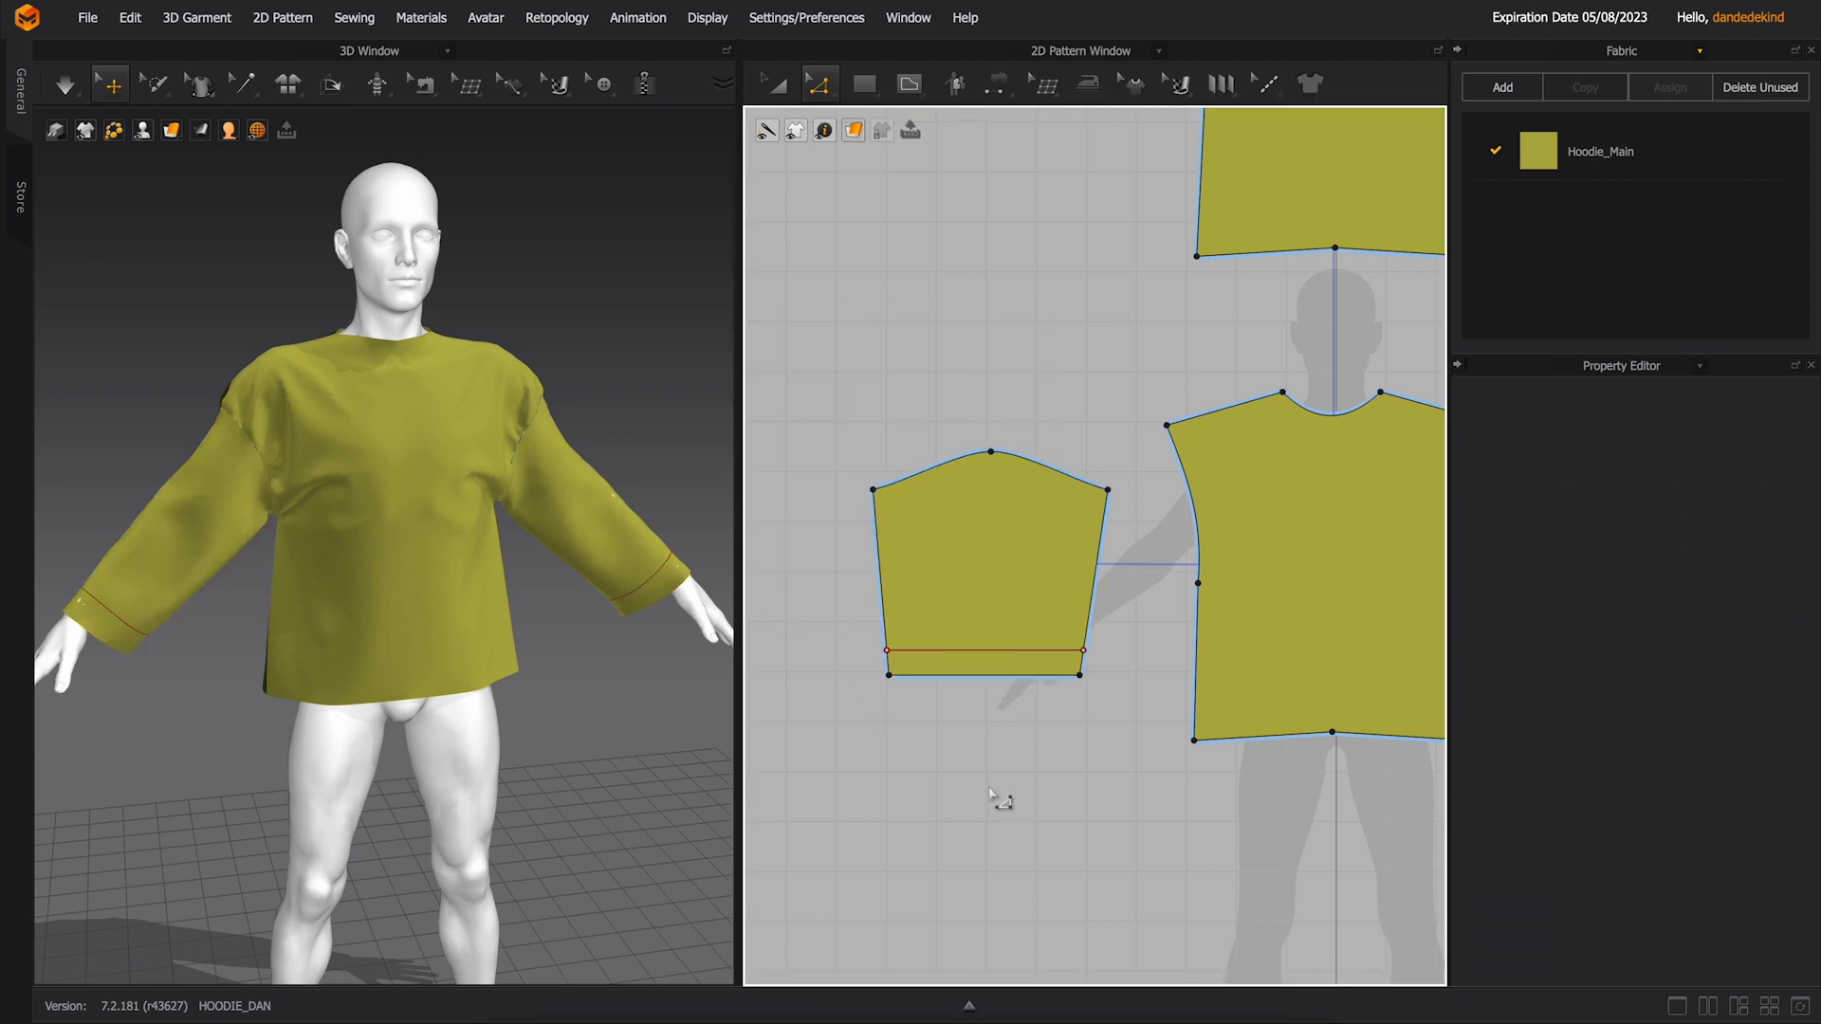
pyautogui.click(996, 652)
pyautogui.rightClick(953, 653)
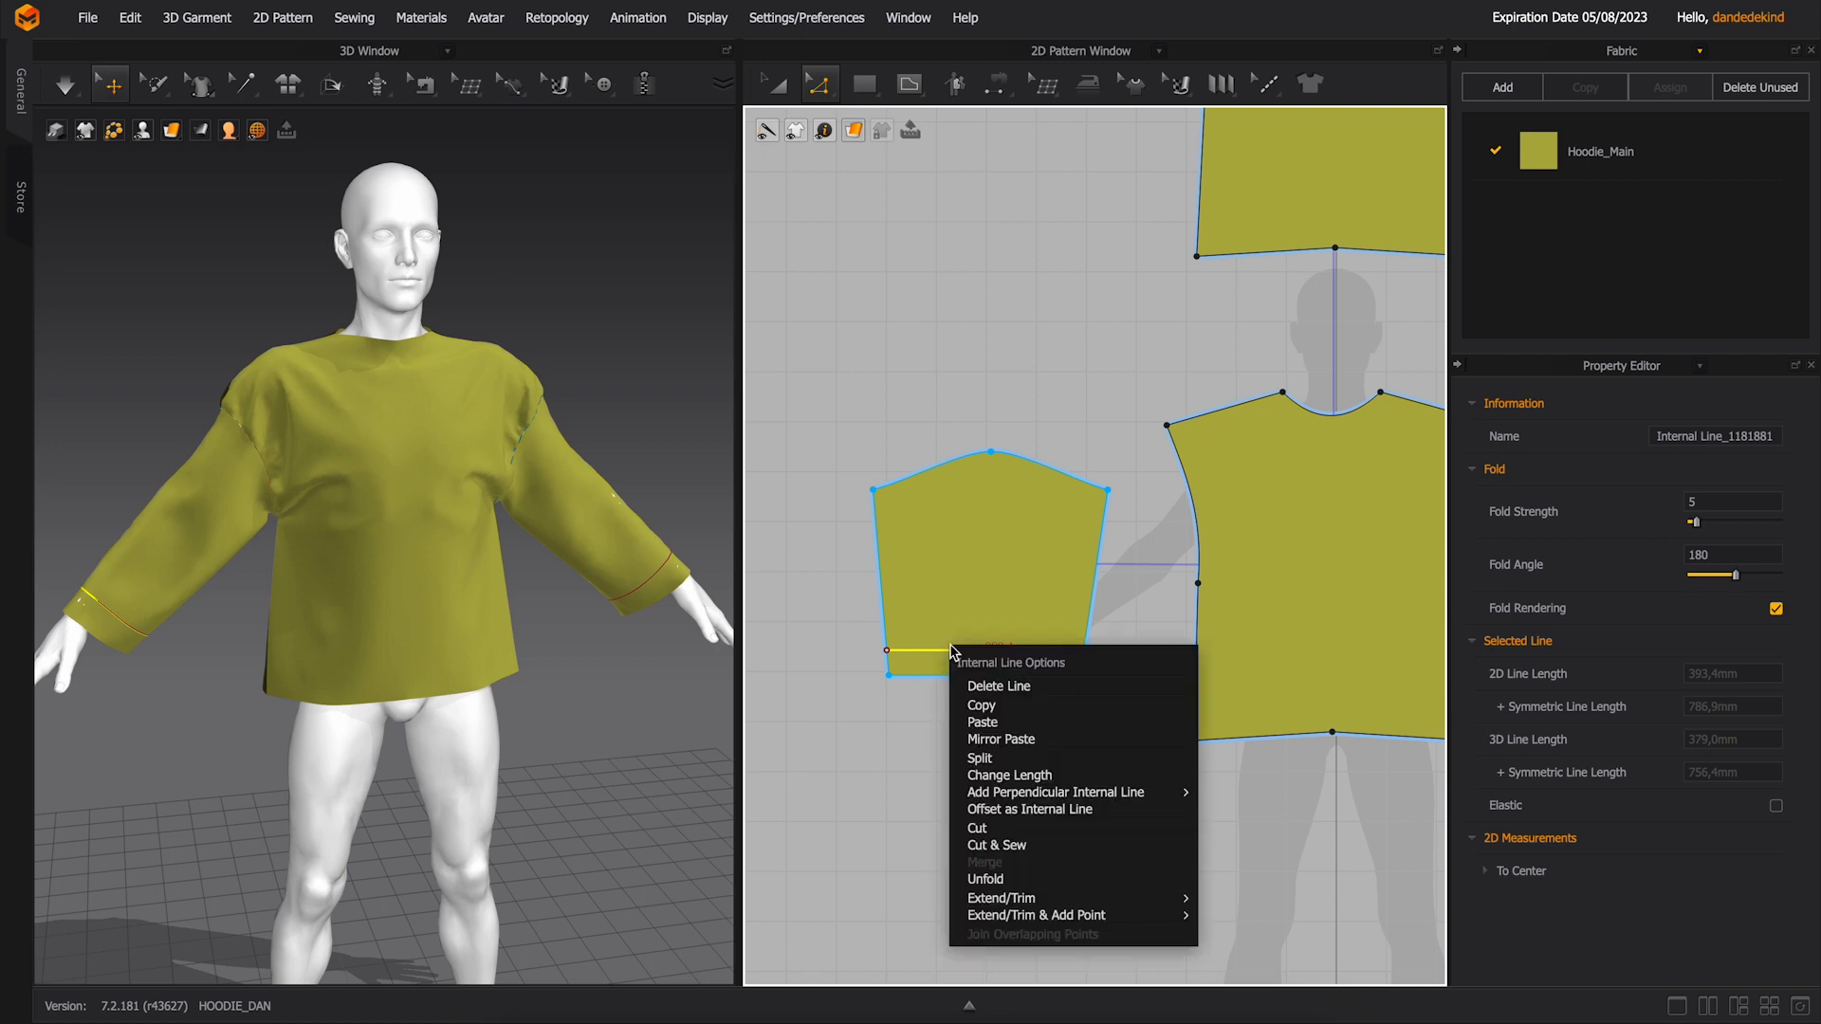
pyautogui.click(996, 845)
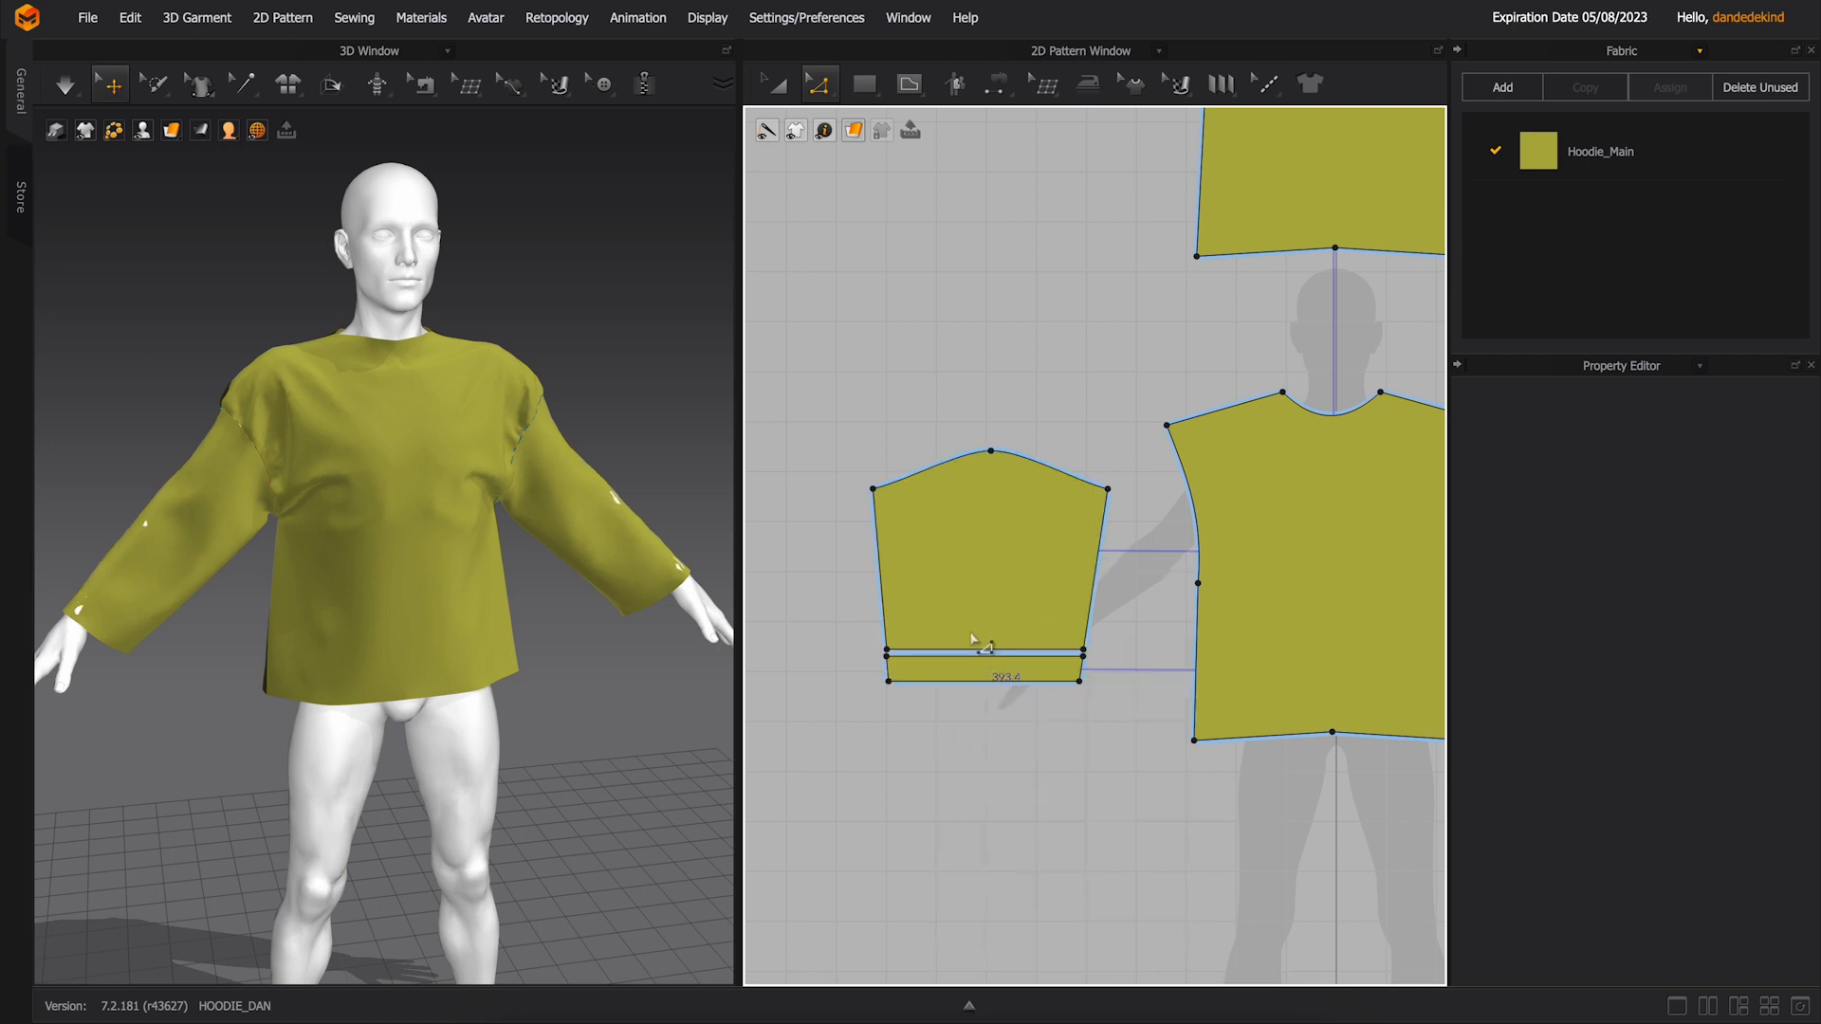
# - Scale the sleeve's cuff narrower from its sides so it gathers the sleeve at the wrist, and simulate the garment
pyautogui.press('a')
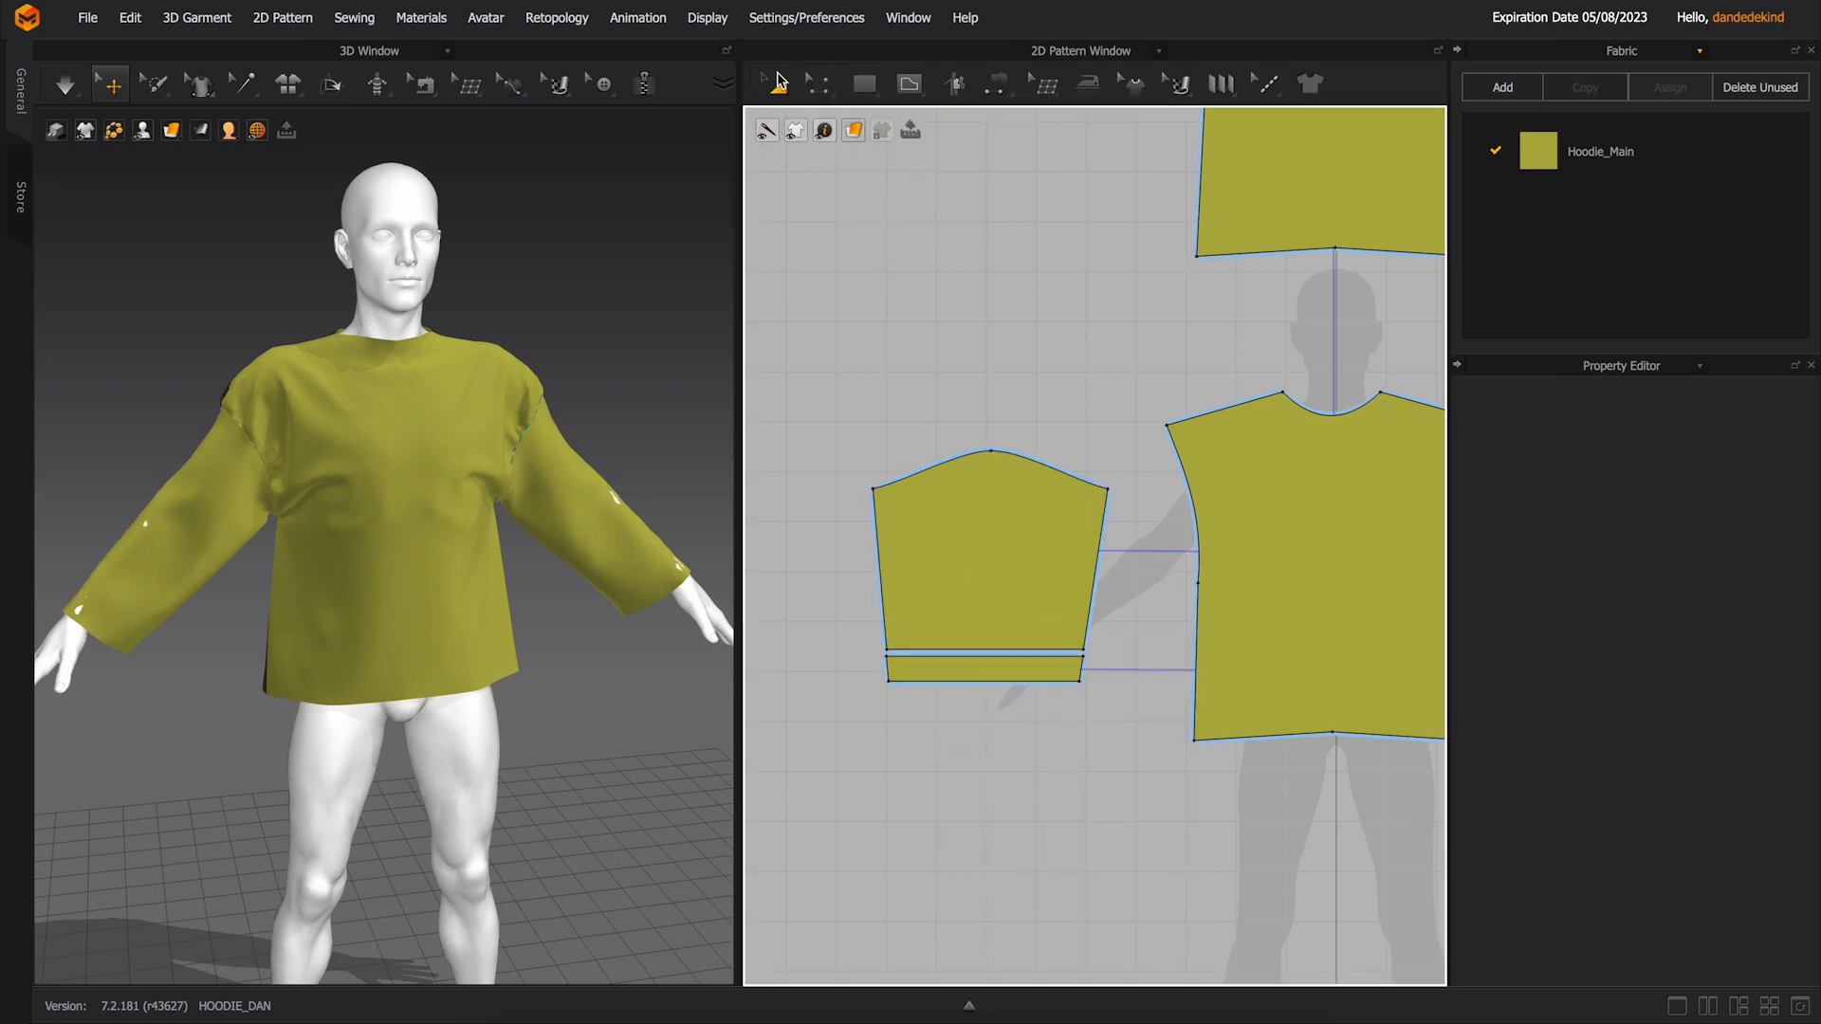
pyautogui.click(970, 664)
pyautogui.moveTo(1012, 667); pyautogui.dragTo(1060, 674)
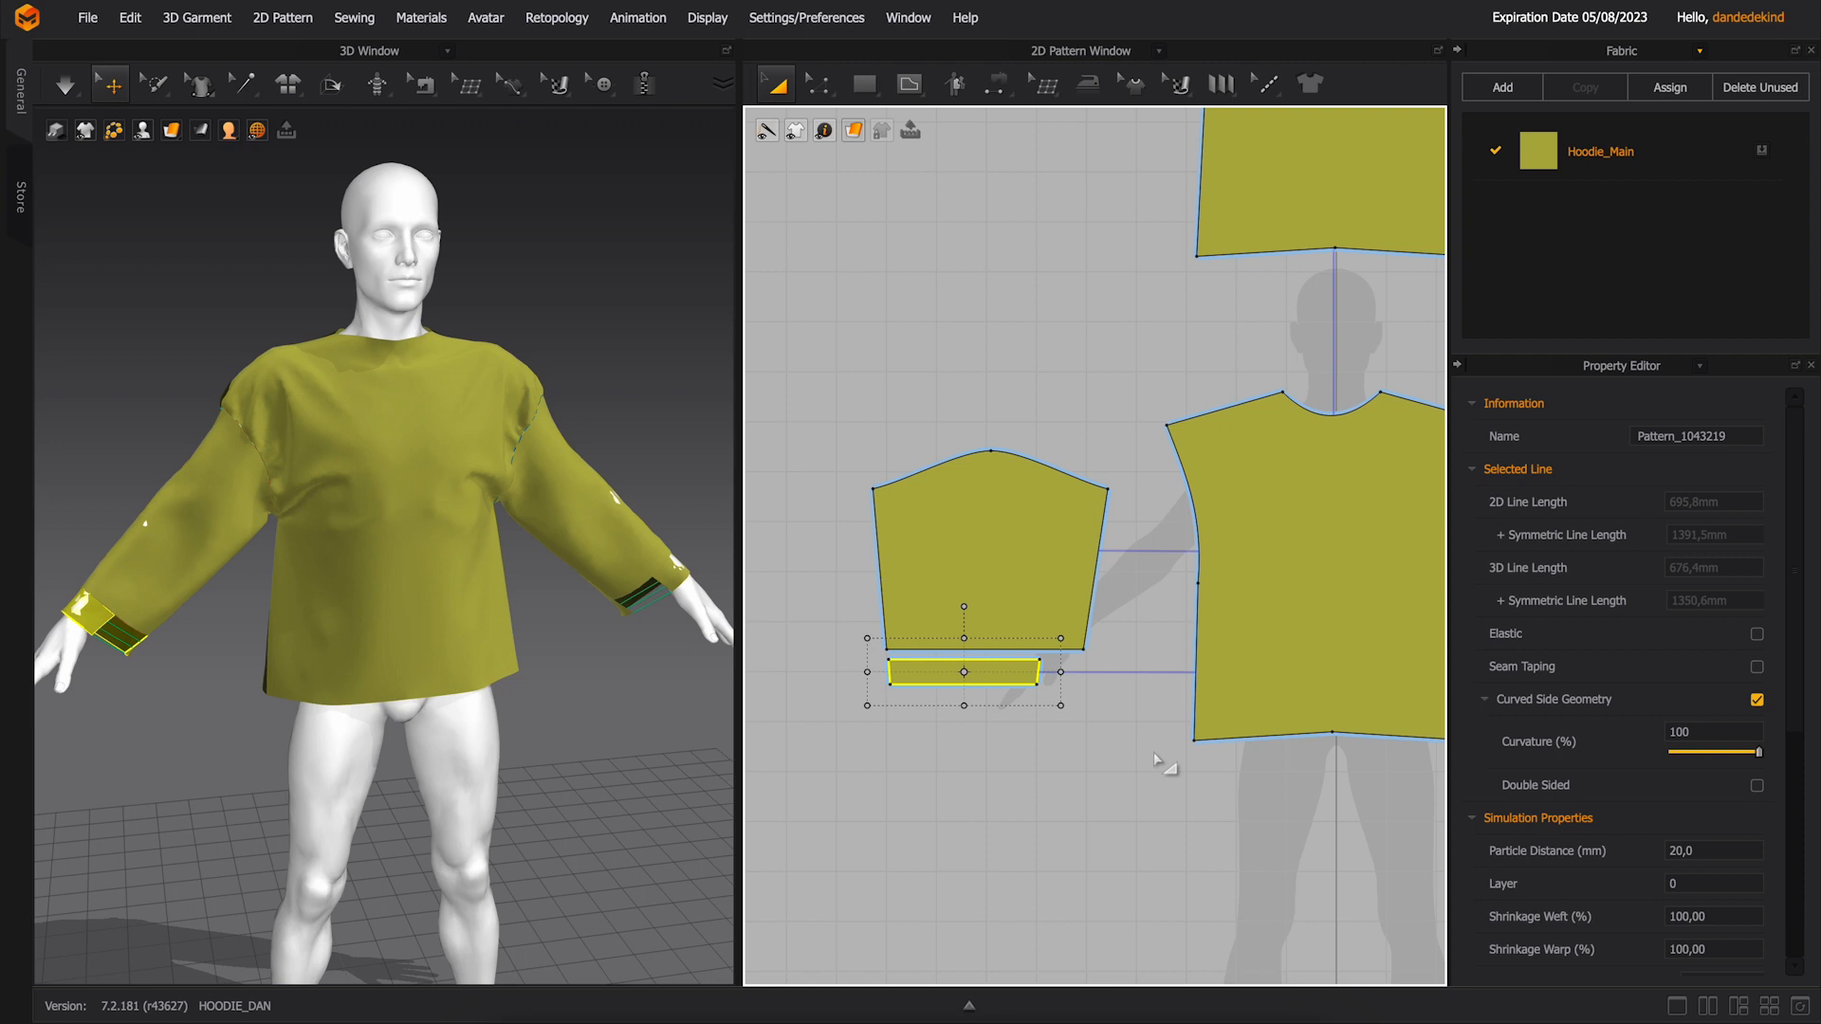
pyautogui.scroll(2, 1146, 764)
pyautogui.scroll(-3, 1268, 712)
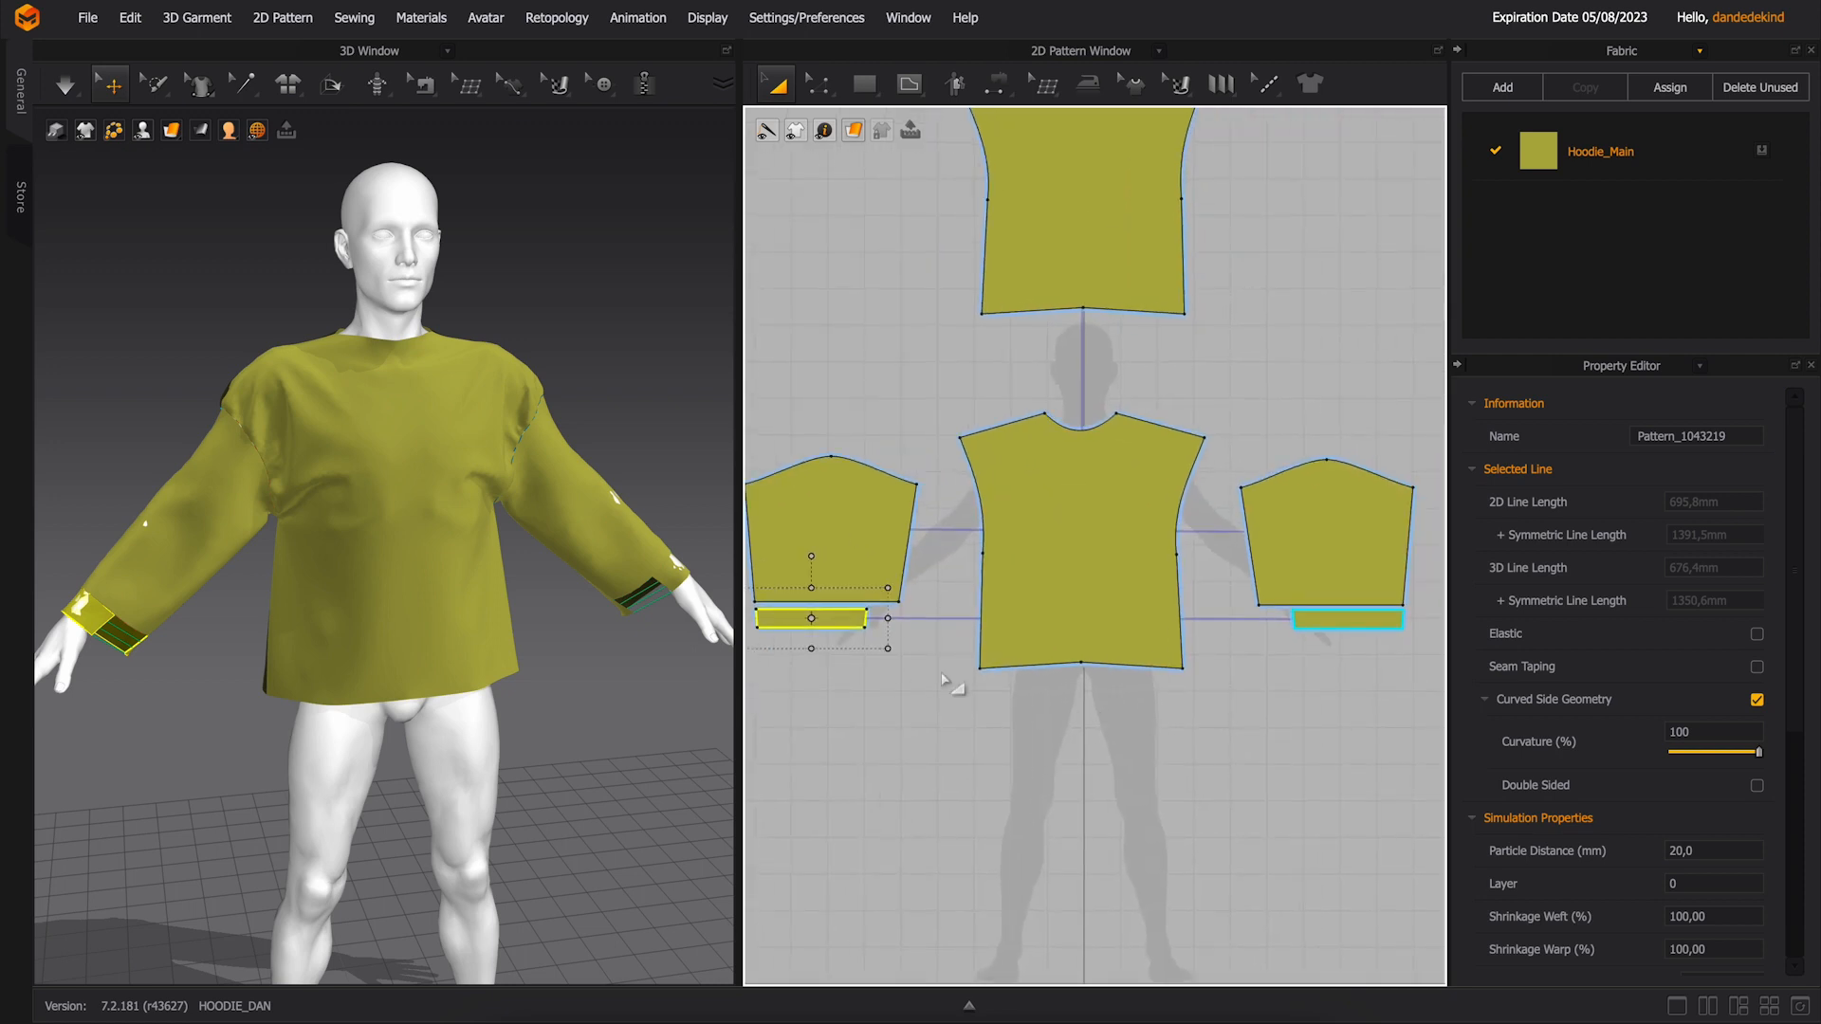
pyautogui.moveTo(888, 618); pyautogui.dragTo(866, 620)
pyautogui.click(907, 382)
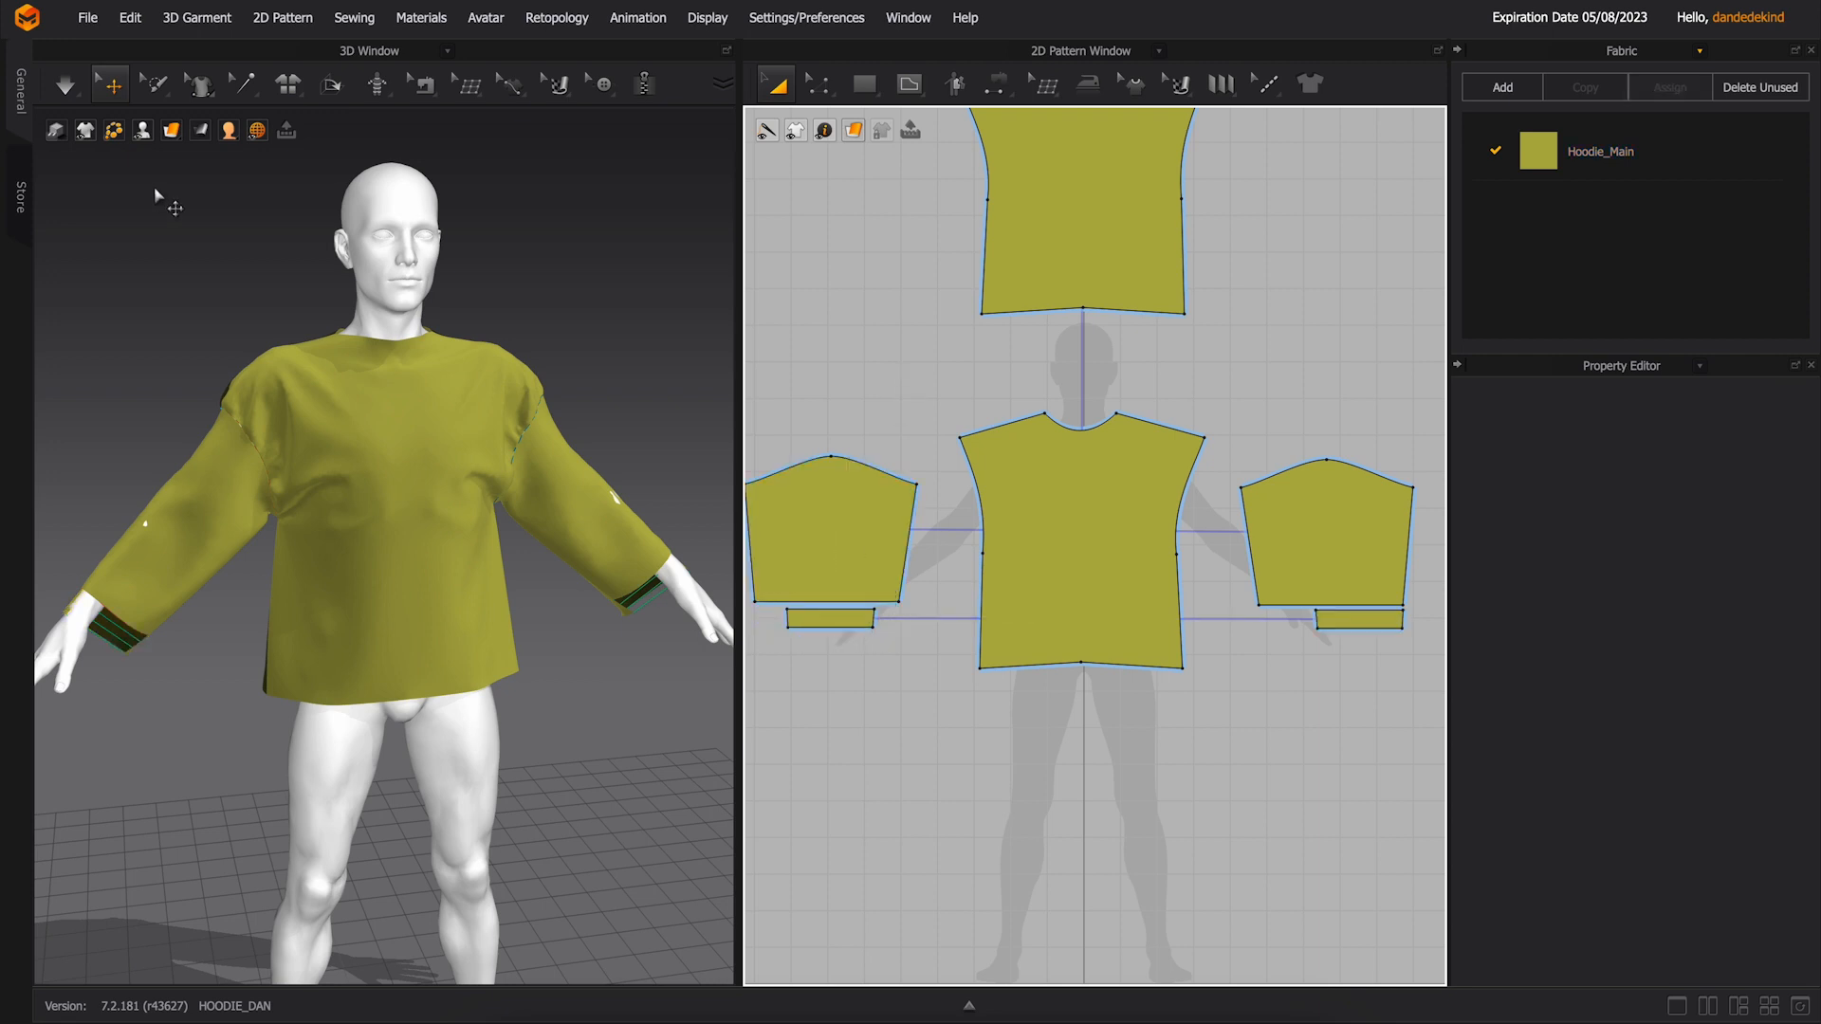
pyautogui.click(123, 223)
pyautogui.press('space')
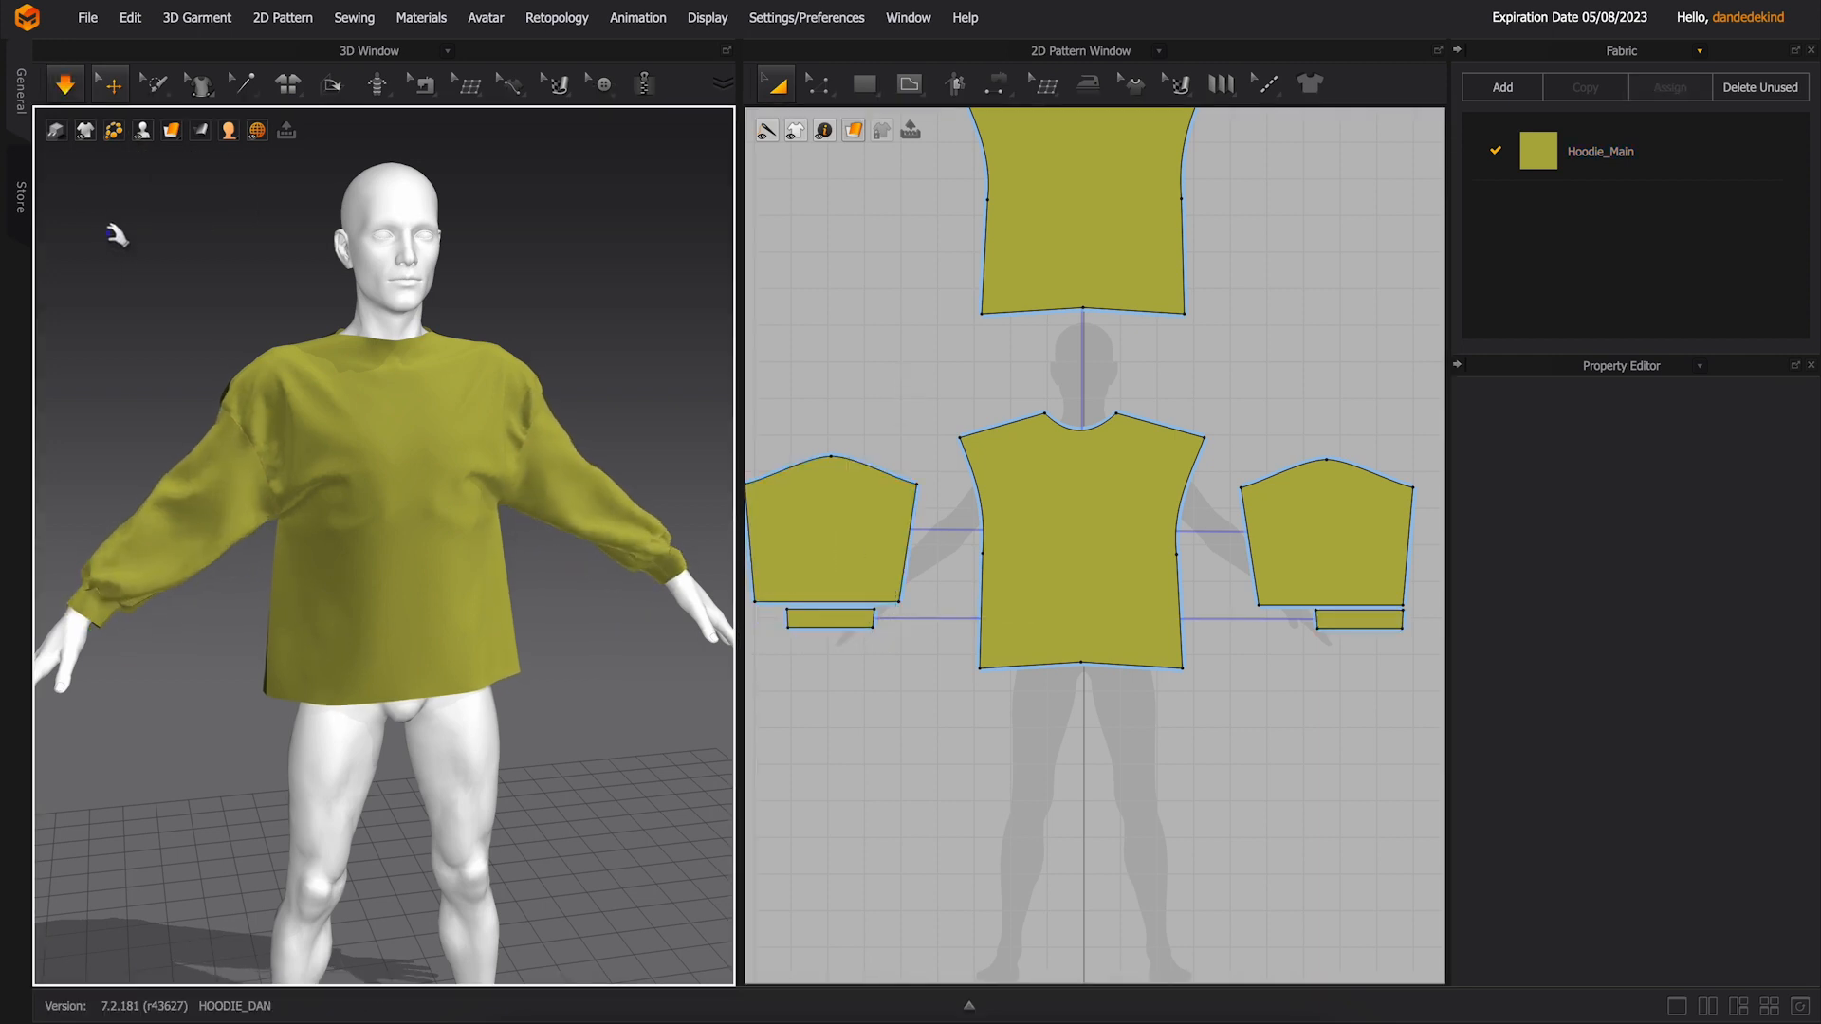
# - Widen the sleeve's cuff slightly while keeping it narrower than the sleeve hem, and simulate again
pyautogui.click(871, 622)
pyautogui.moveTo(896, 620); pyautogui.dragTo(912, 622)
pyautogui.click(142, 247)
pyautogui.click(81, 94)
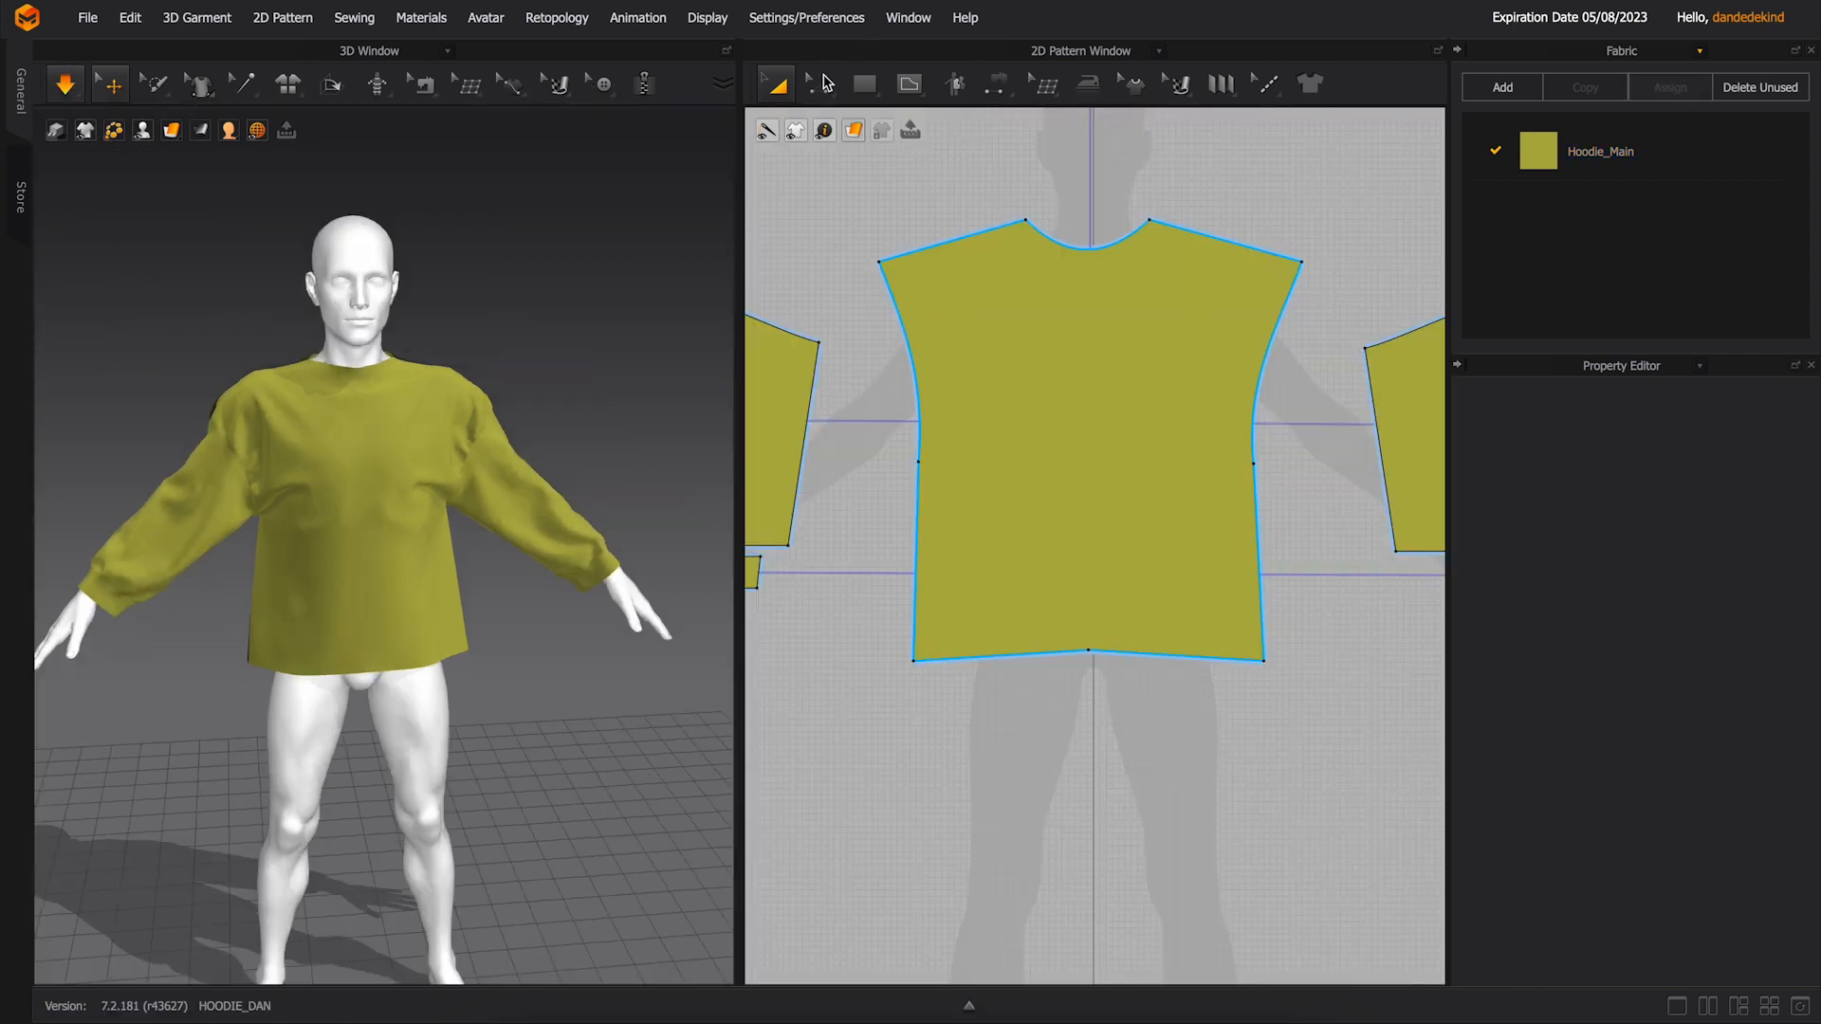
# - Offset the front panel's two hem edges as an internal line and Cut & Sew along it to form a waistband
pyautogui.click(823, 83)
pyautogui.click(850, 130)
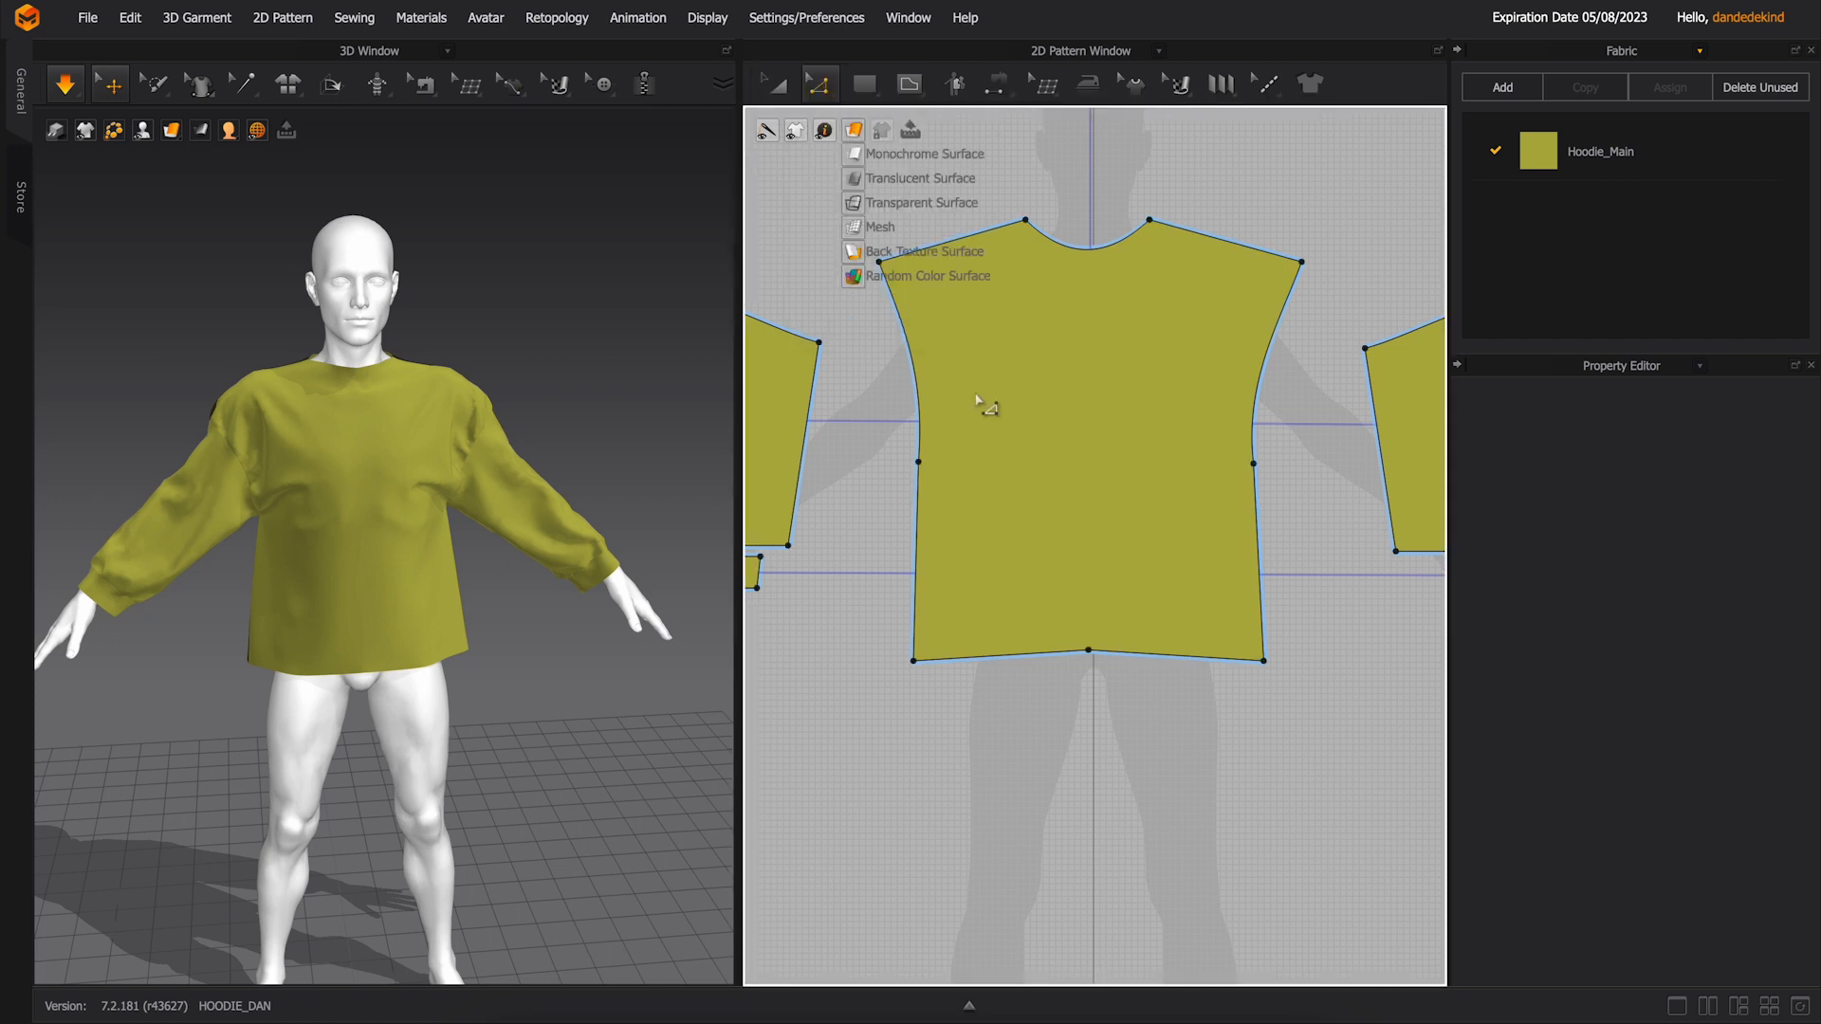
pyautogui.click(1017, 661)
pyautogui.rightClick(1145, 659)
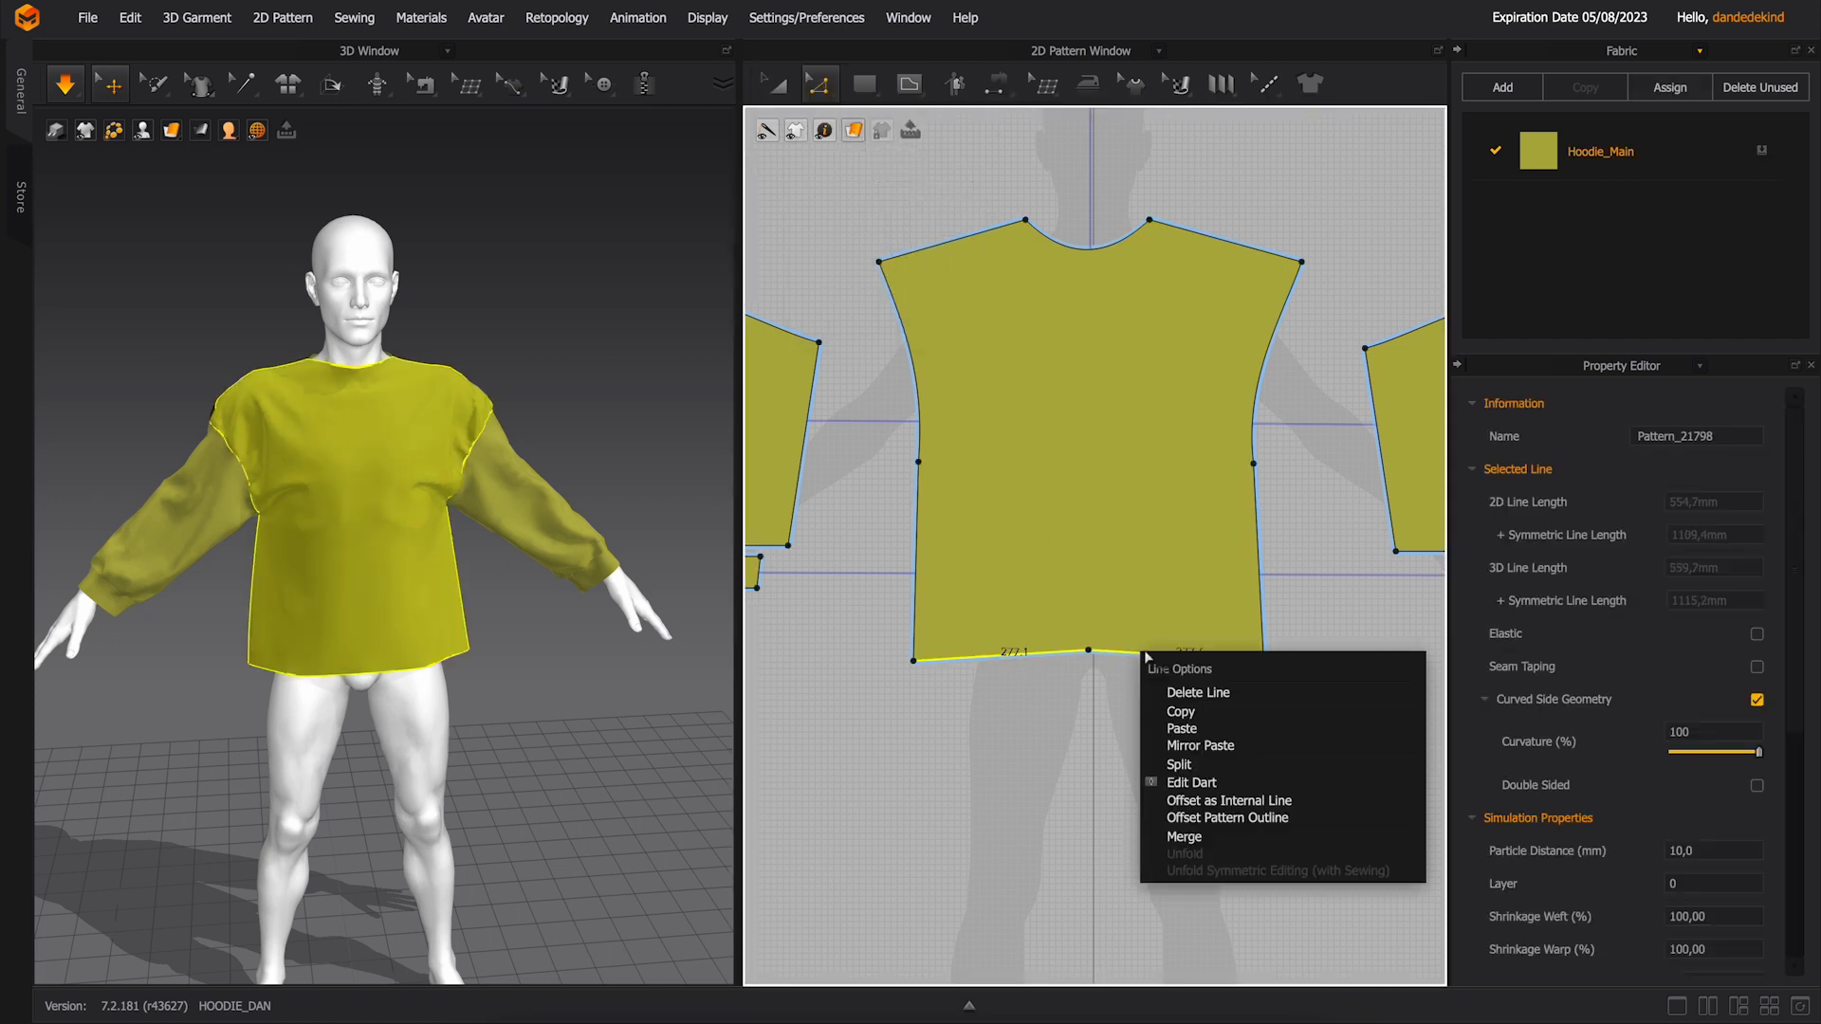
pyautogui.click(1229, 801)
pyautogui.click(856, 581)
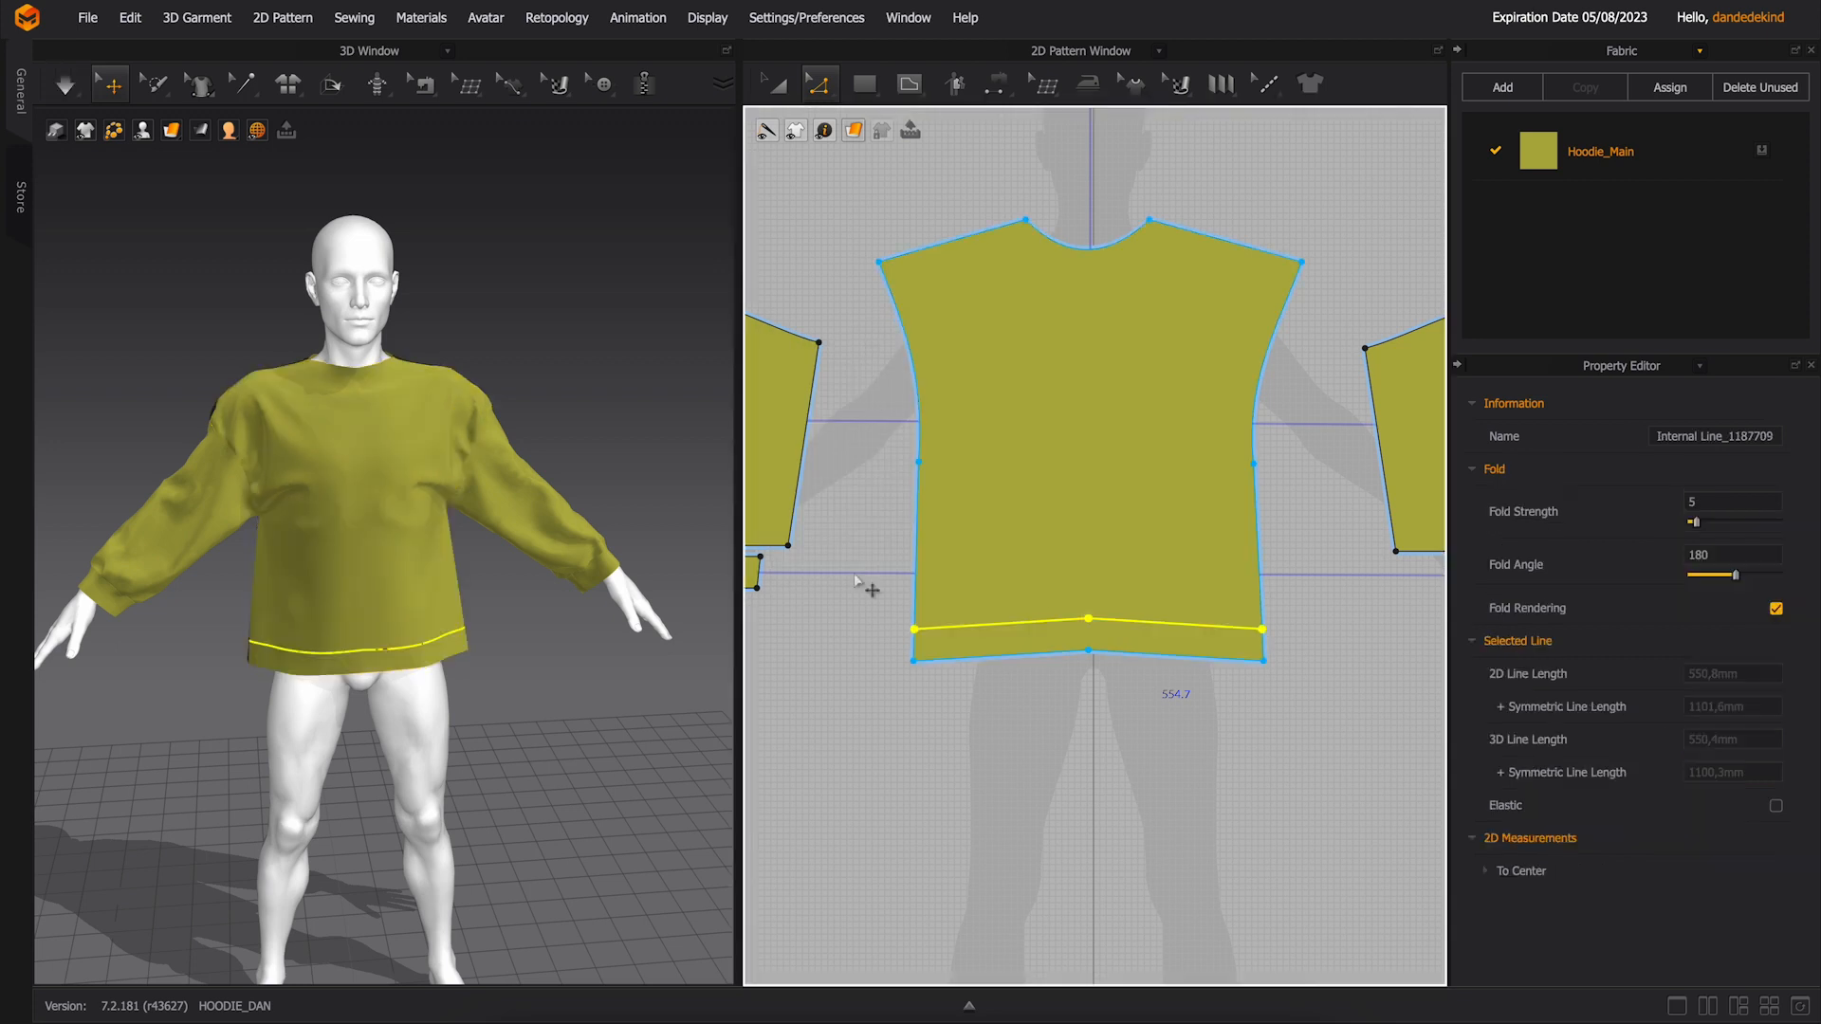
pyautogui.rightClick(1044, 627)
pyautogui.click(1091, 787)
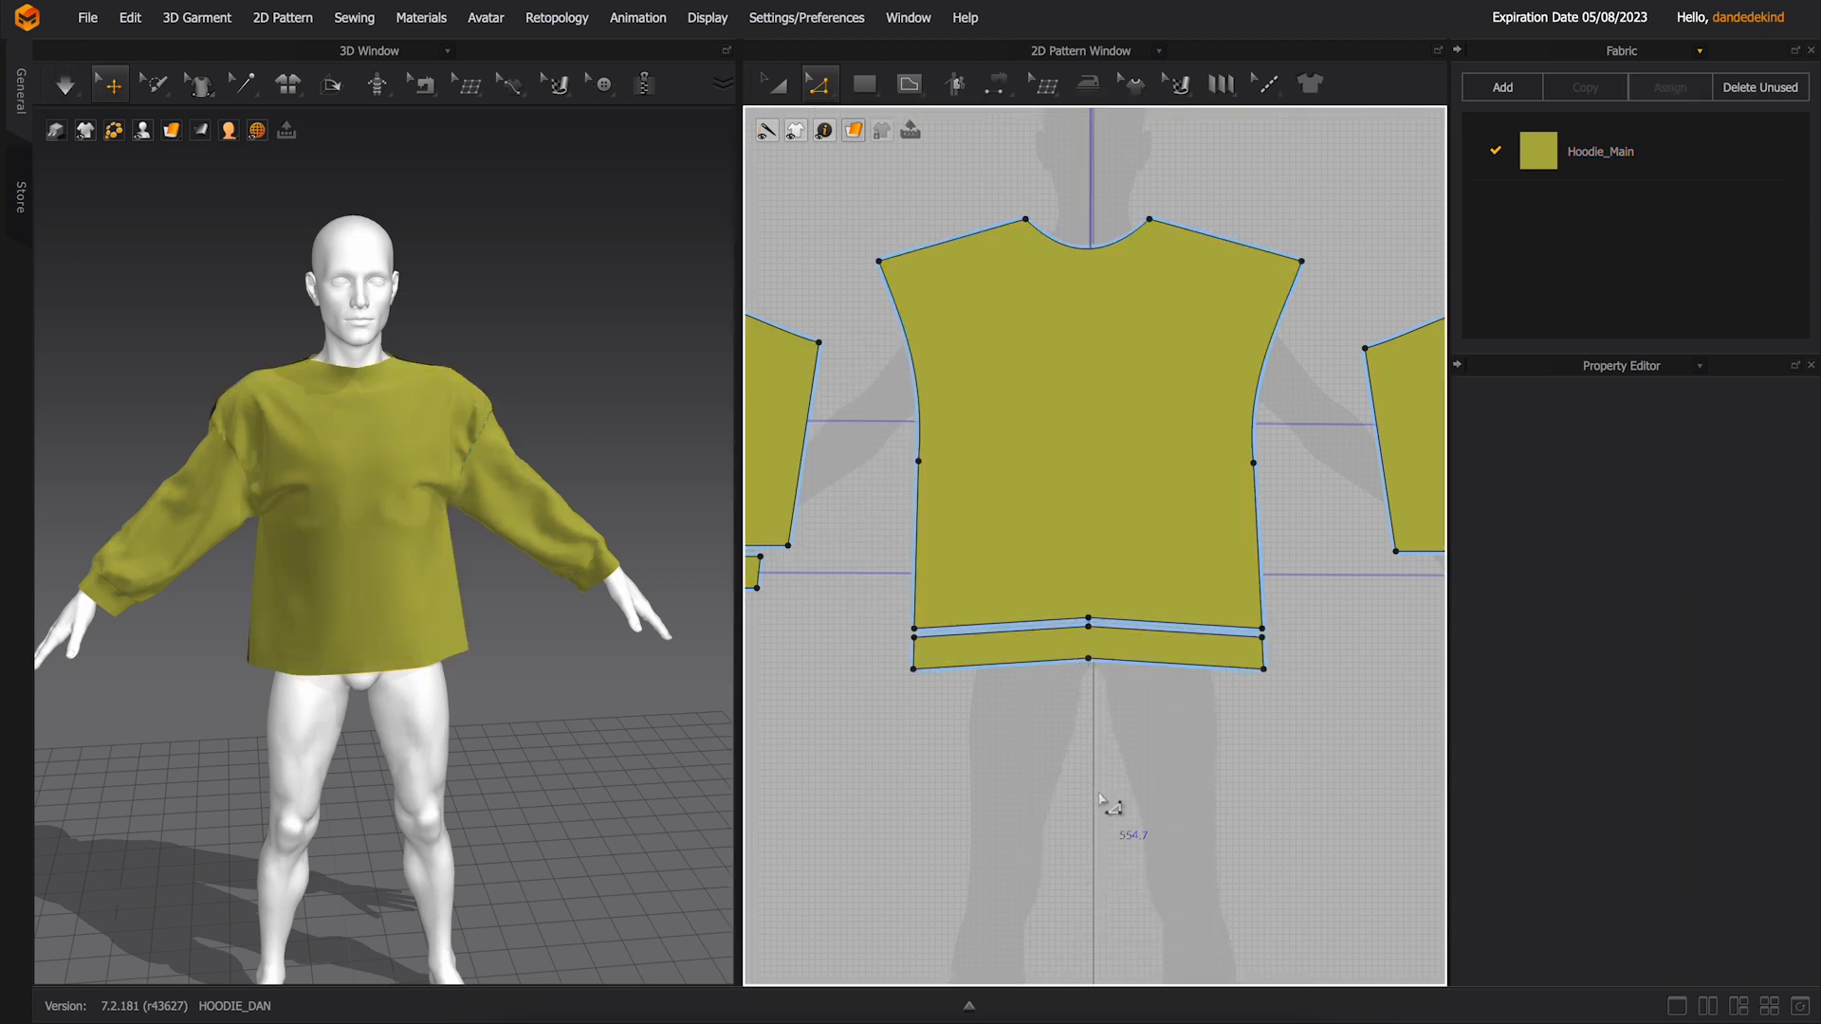
# - Narrow the front waistband so it is shorter than the panel's hem, keep it centred below the panel, and simulate the garment
pyautogui.press('a')
pyautogui.click(1081, 591)
pyautogui.click(1101, 642)
pyautogui.moveTo(1264, 648); pyautogui.dragTo(1195, 649)
pyautogui.moveTo(929, 651); pyautogui.dragTo(908, 651)
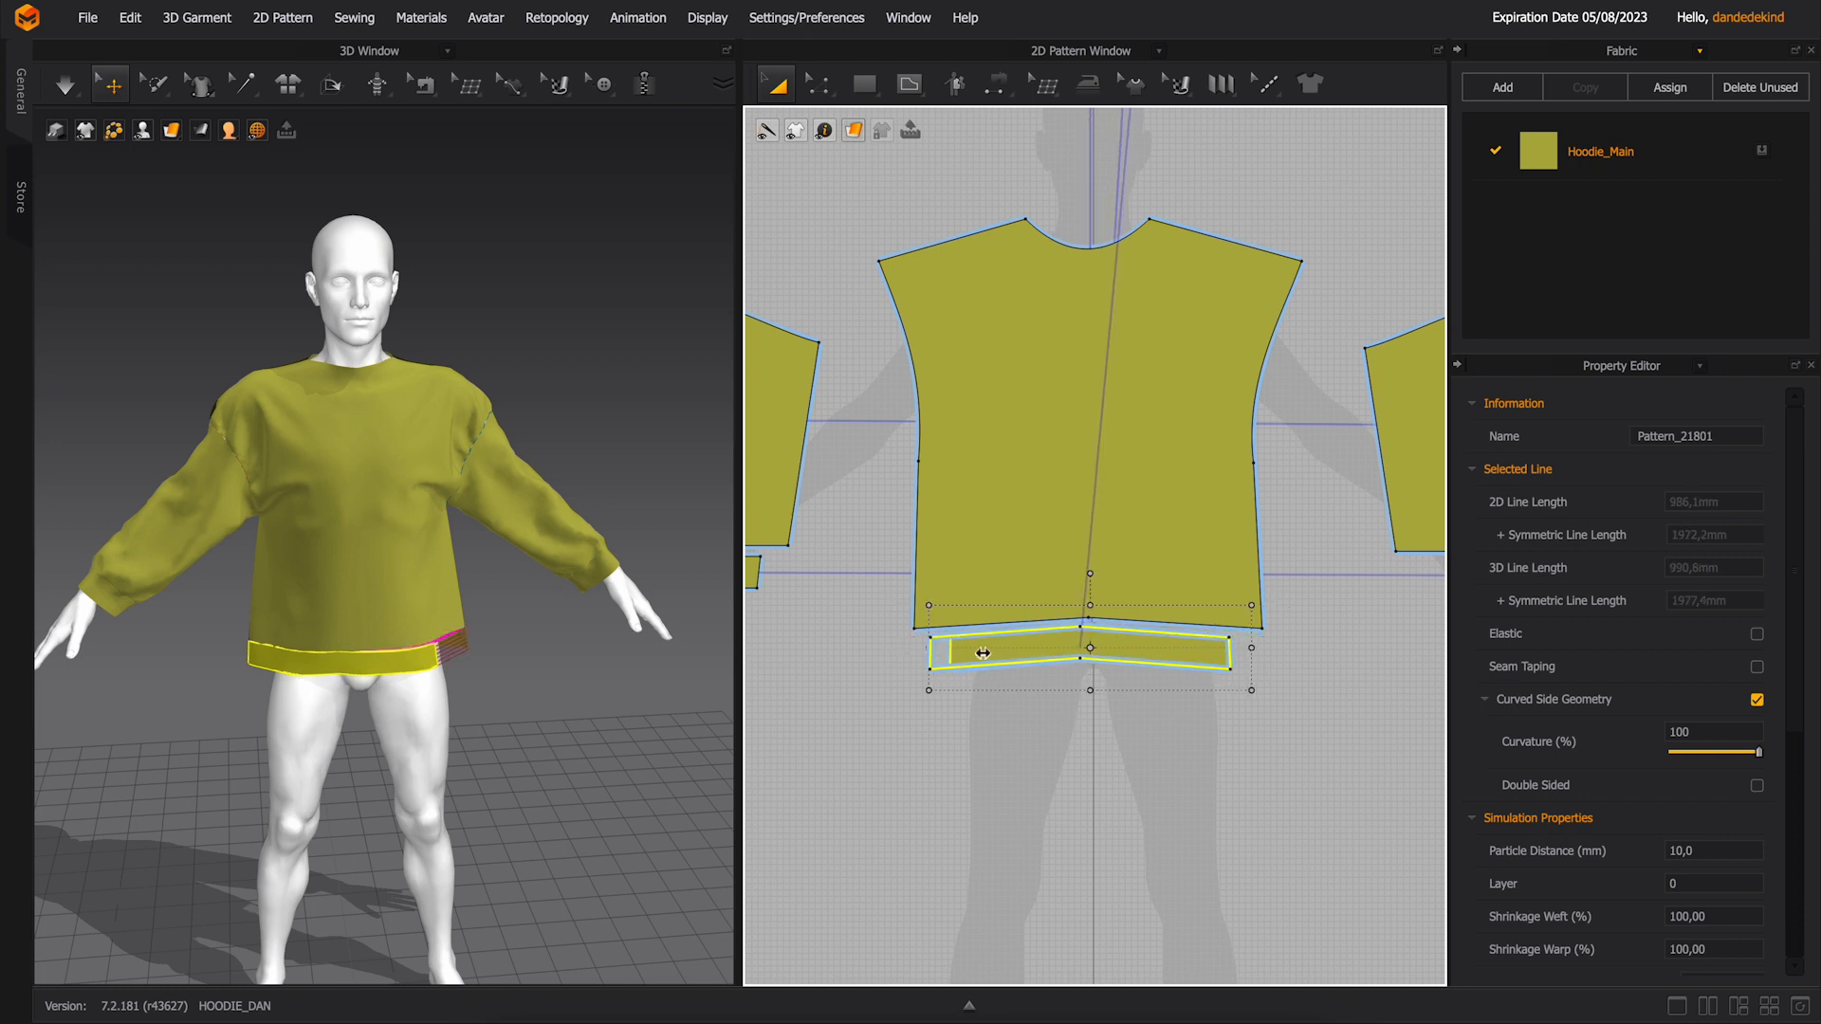
pyautogui.click(1187, 719)
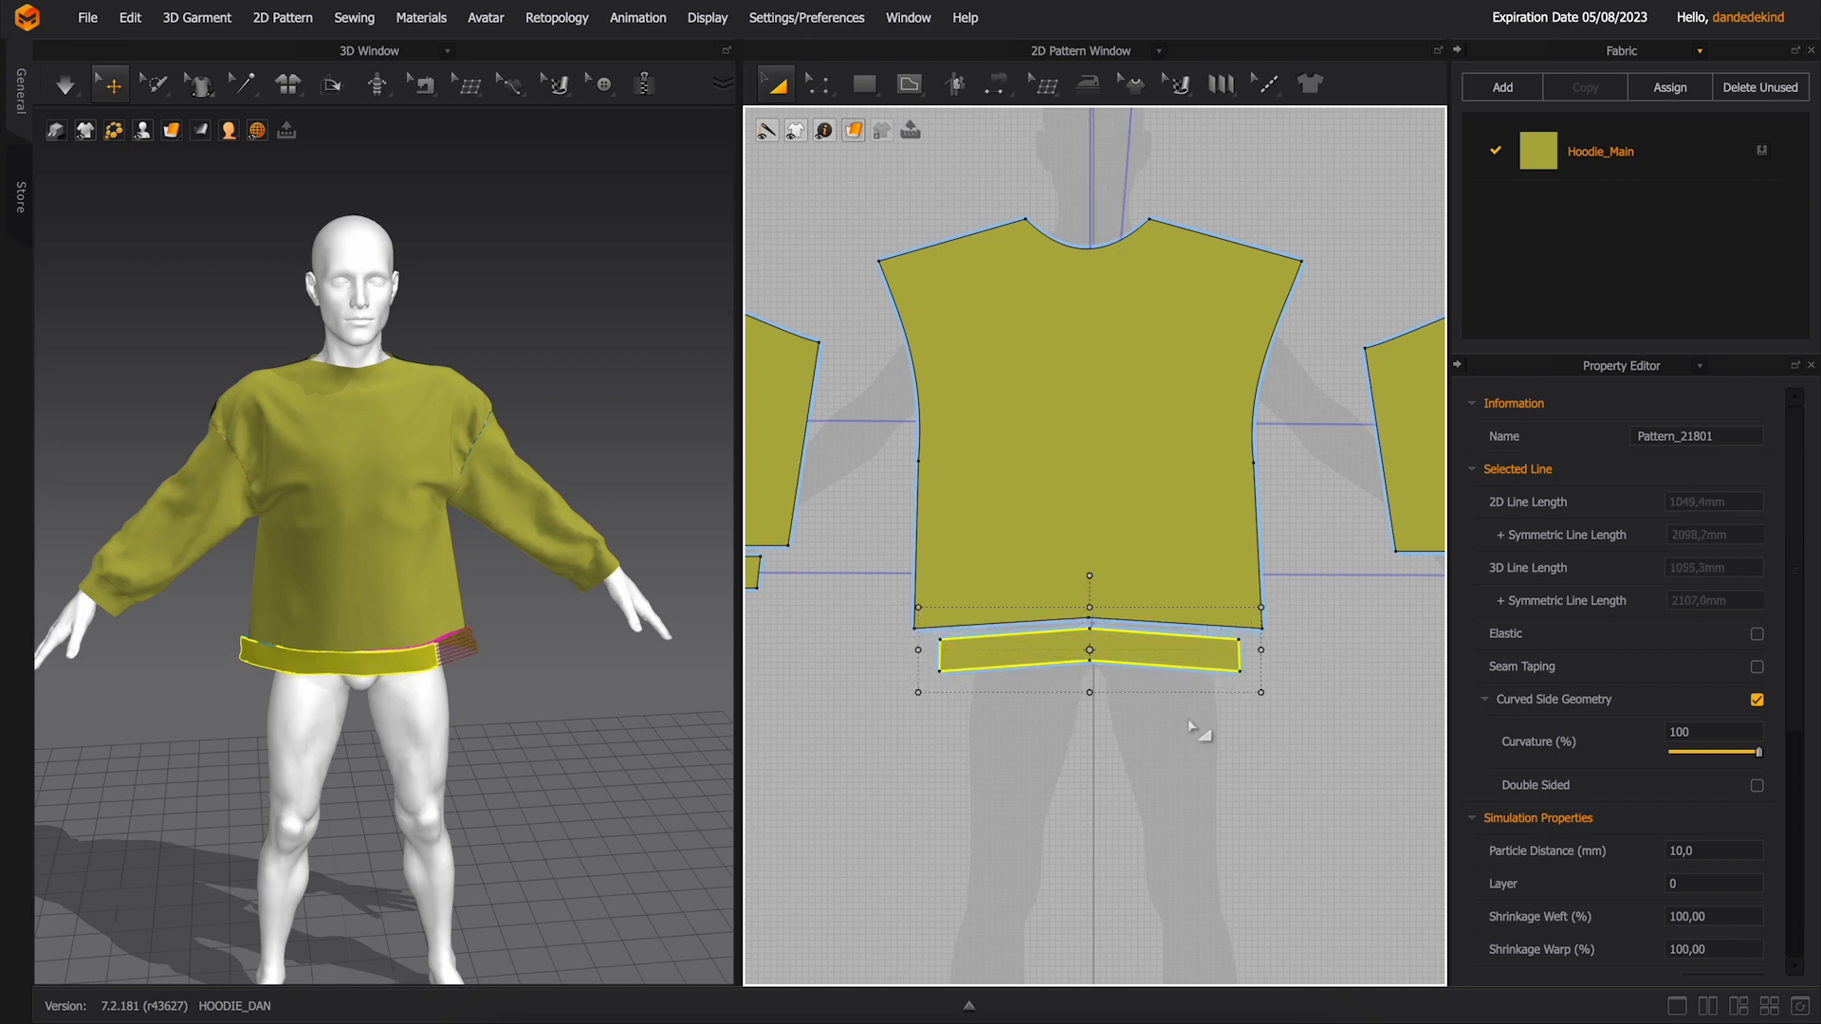
pyautogui.click(68, 83)
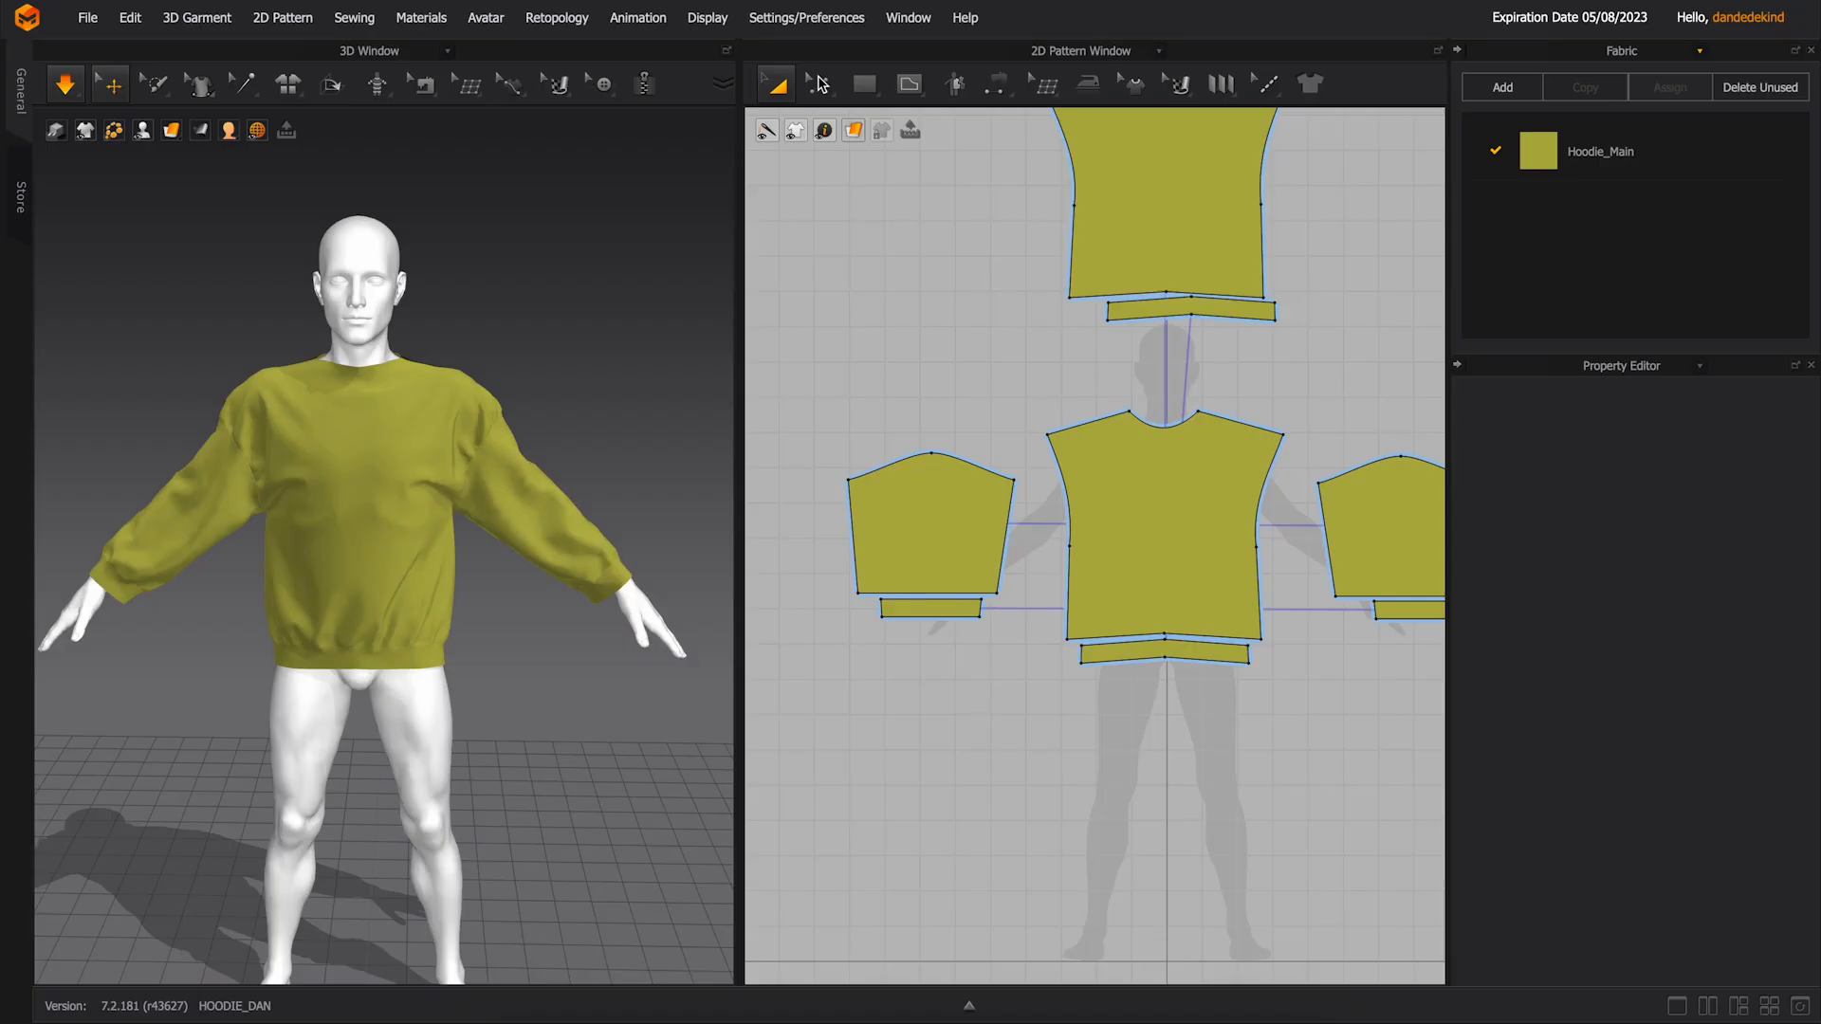
# - Offset both cap edges of the sleeve as an internal line across the upper arm and Cut & Sew along it
pyautogui.click(818, 84)
pyautogui.click(859, 130)
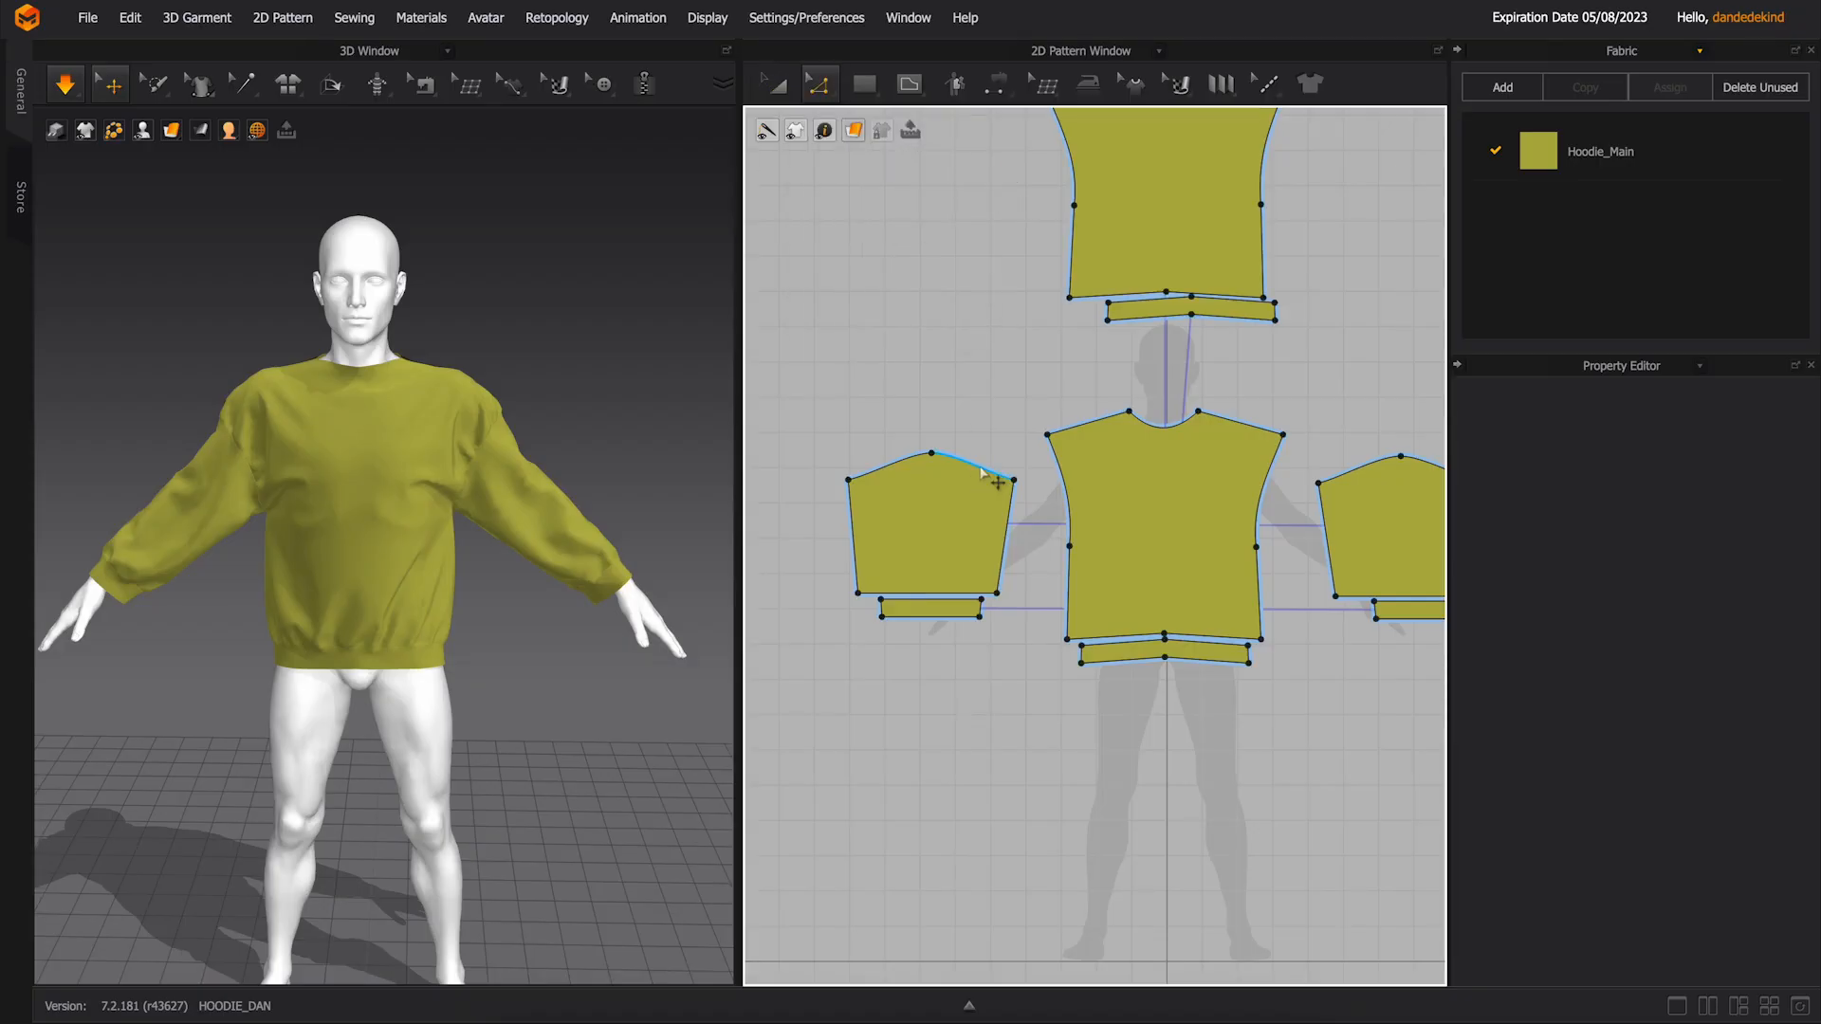
pyautogui.click(981, 470)
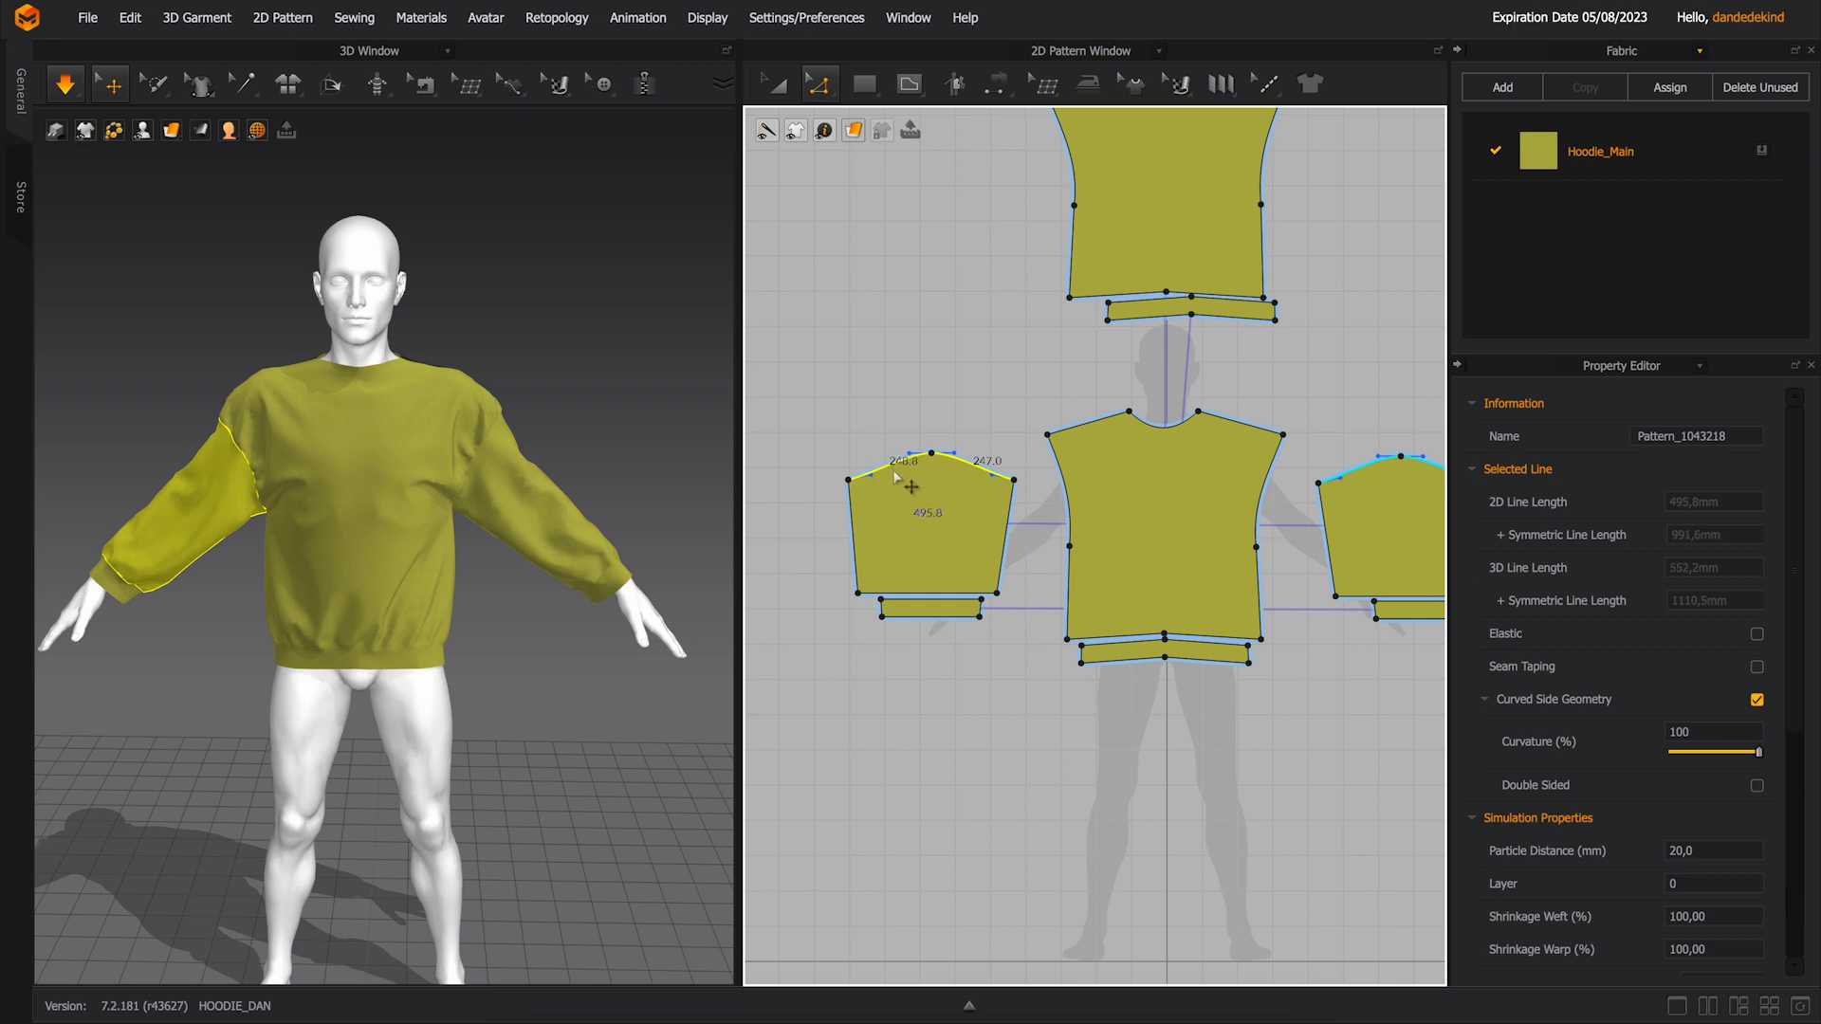
pyautogui.rightClick(891, 474)
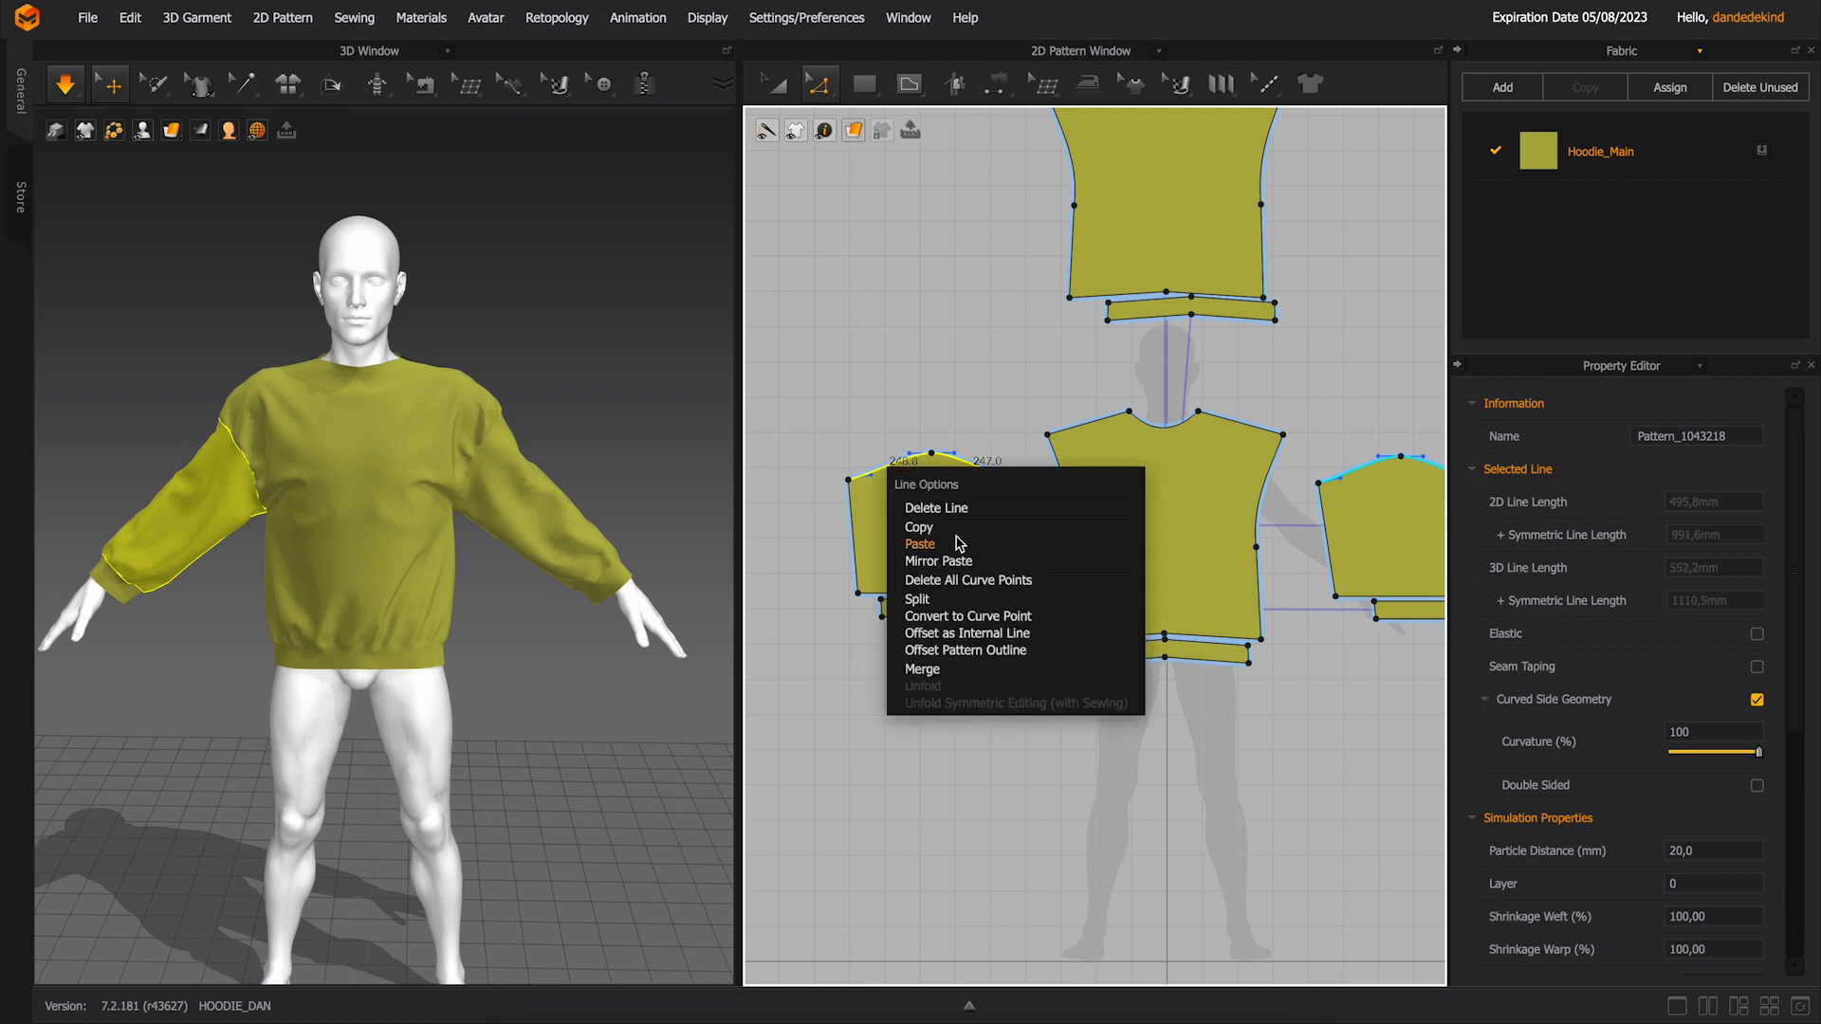
pyautogui.click(963, 633)
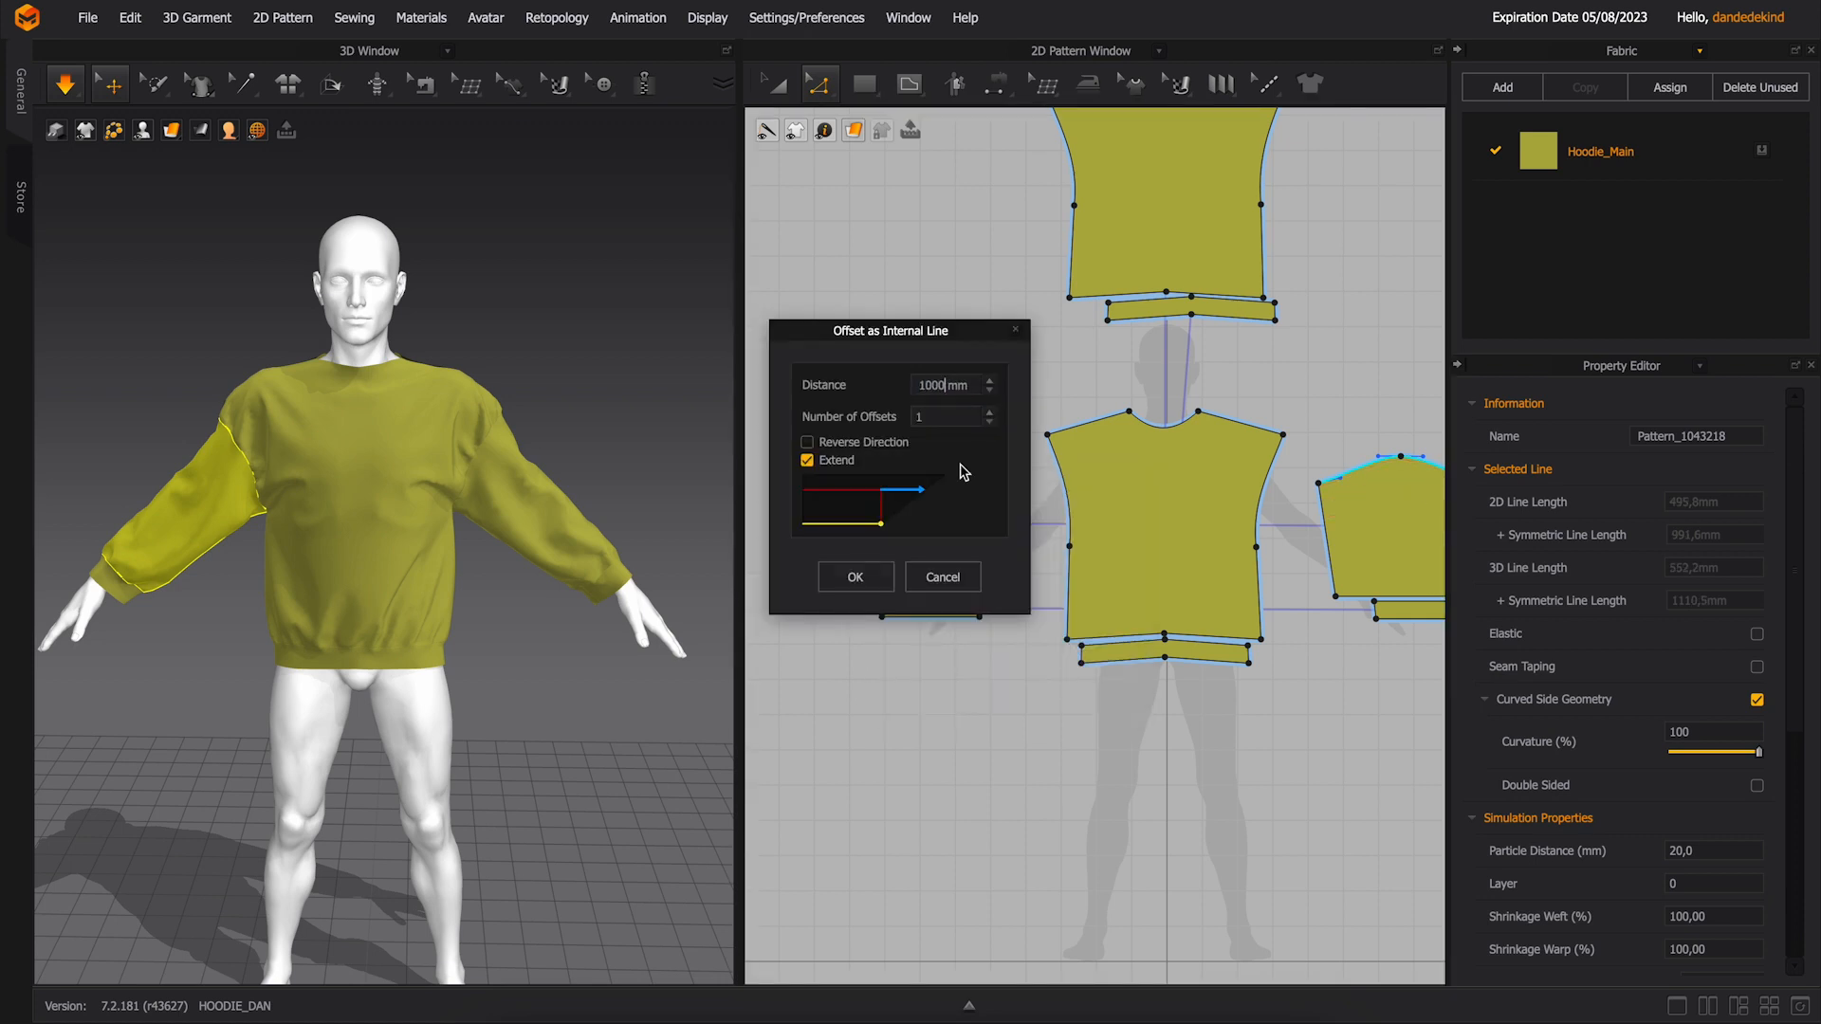
pyautogui.click(854, 577)
pyautogui.scroll(2, 939, 531)
pyautogui.rightClick(969, 548)
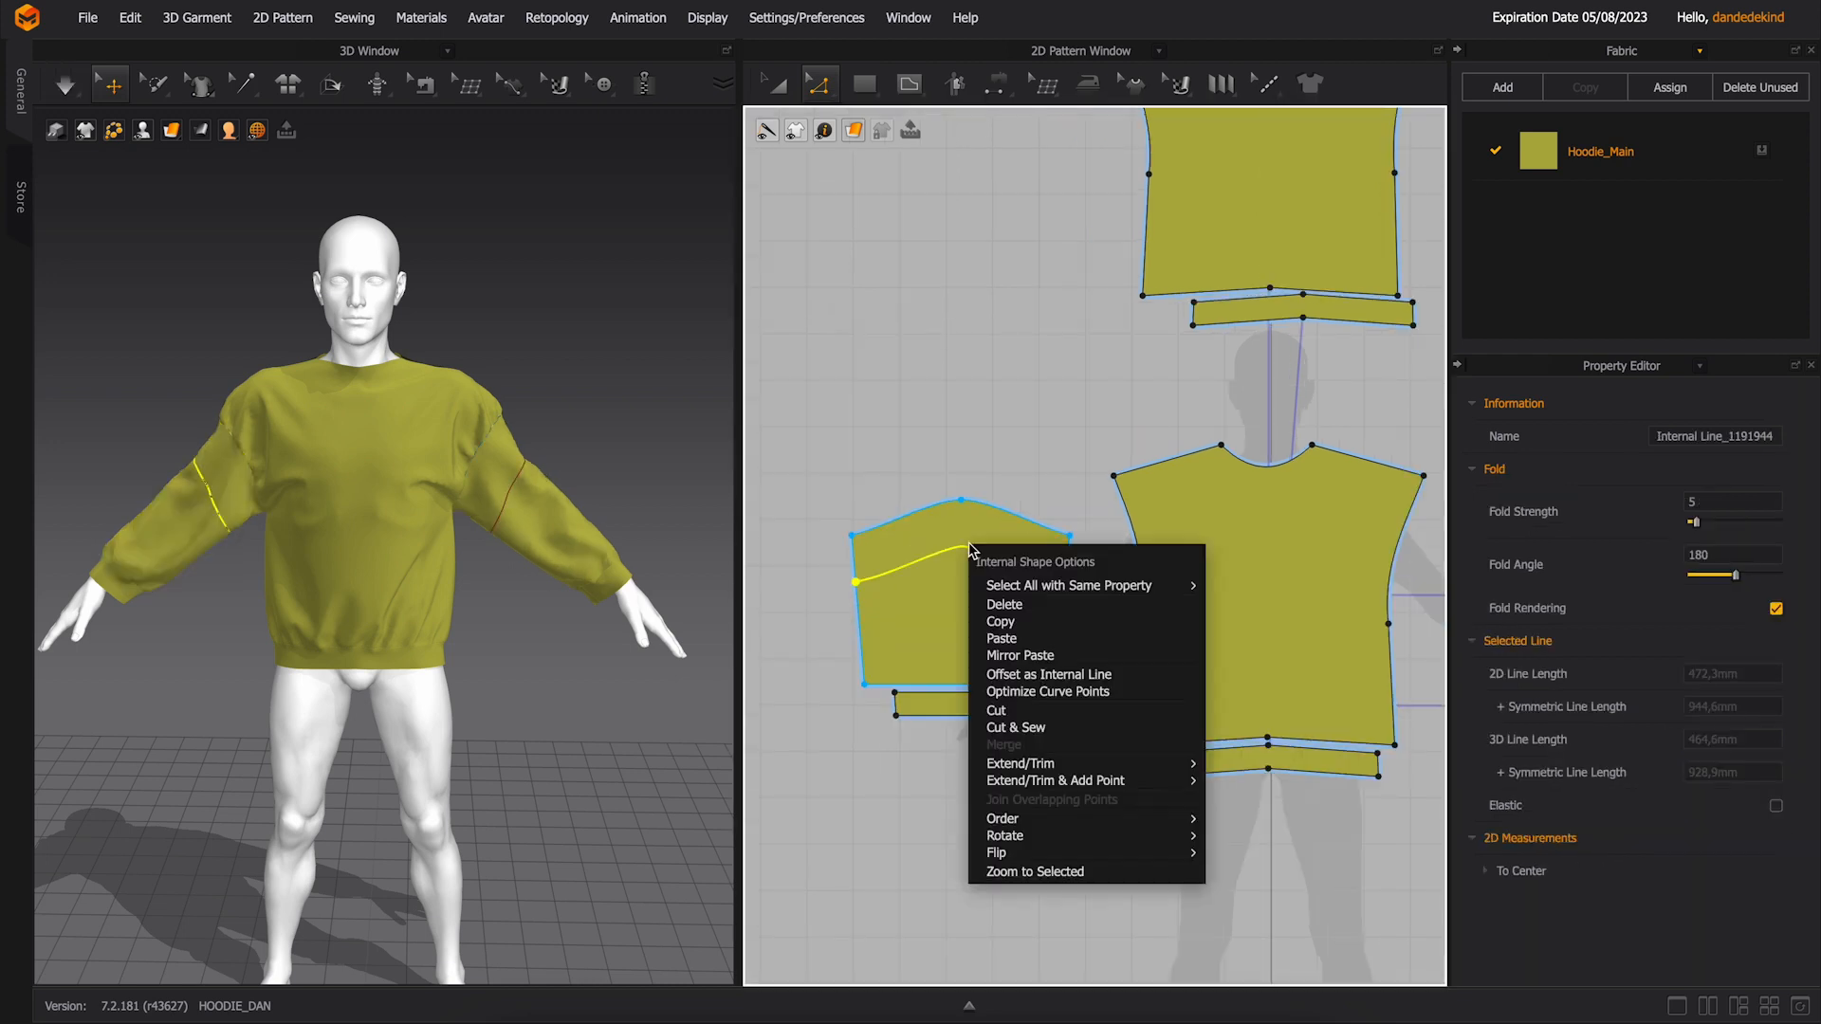
pyautogui.click(1041, 737)
# - Copy the sleeve's upper section below the cap and paste the duplicate just above the original
pyautogui.click(777, 84)
pyautogui.scroll(-2, 944, 445)
pyautogui.click(945, 434)
pyautogui.rightClick(945, 433)
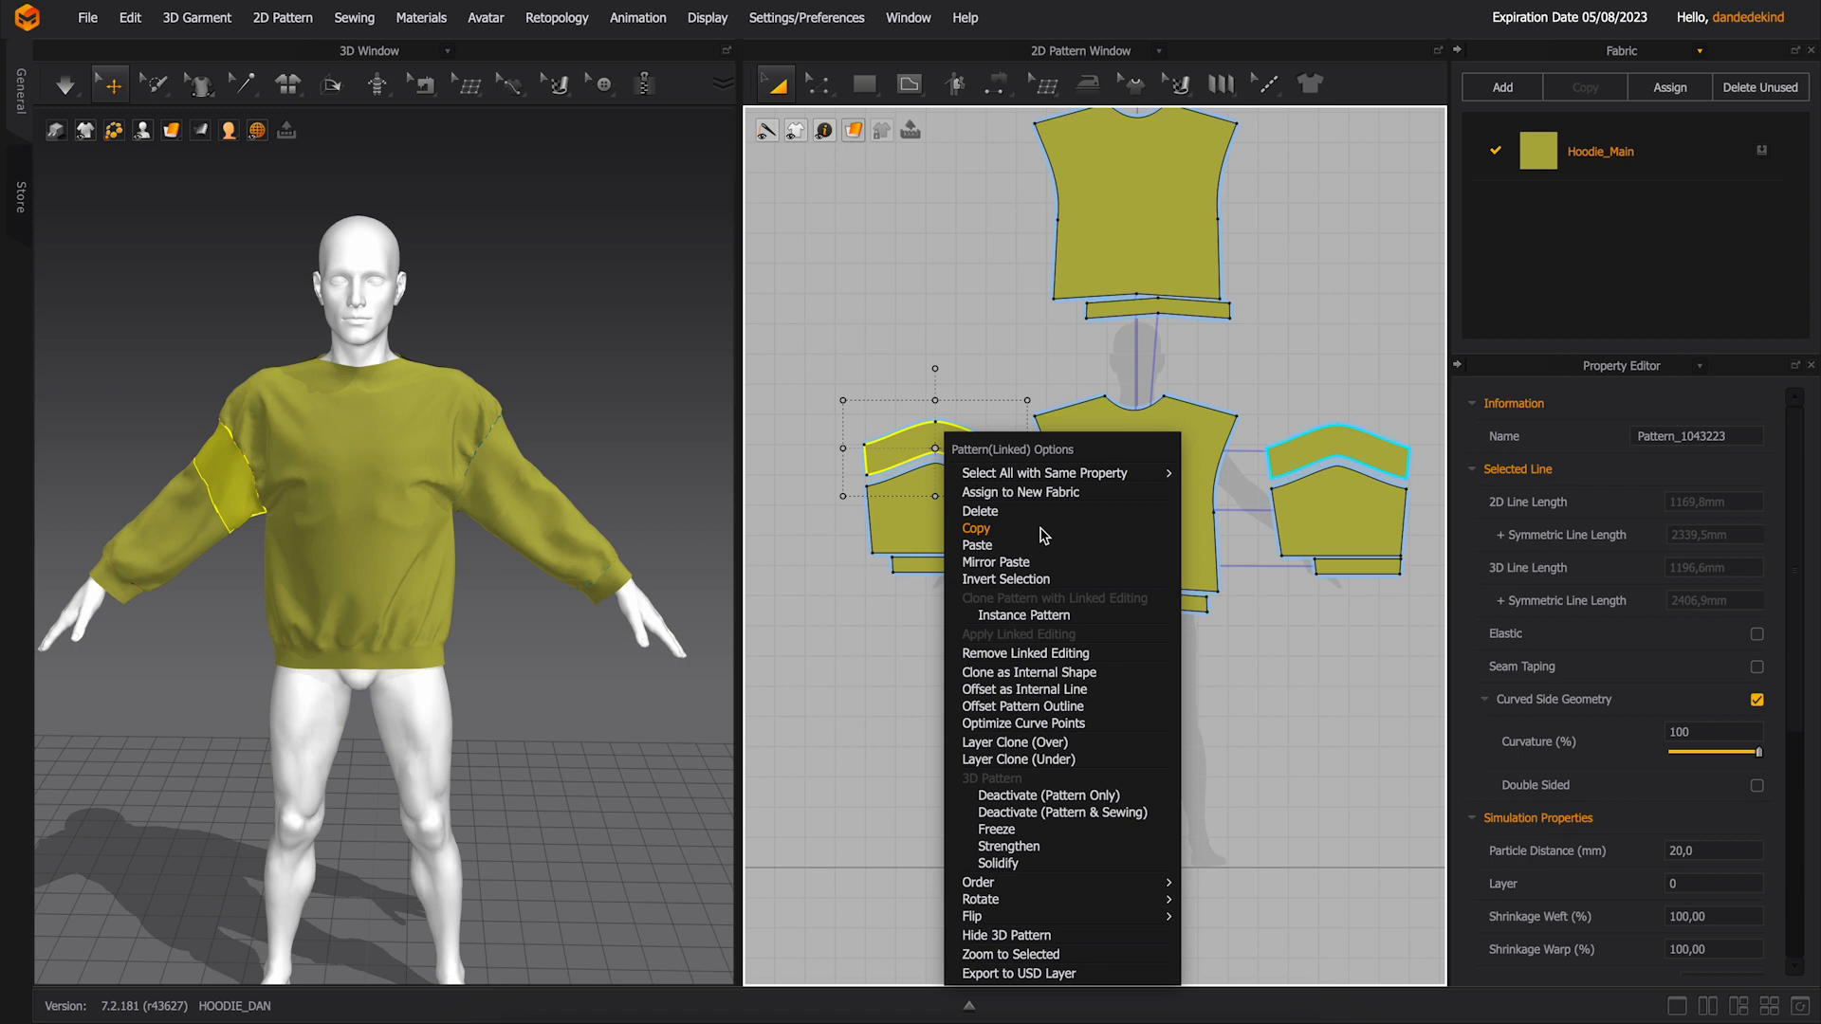
pyautogui.click(976, 529)
pyautogui.rightClick(933, 643)
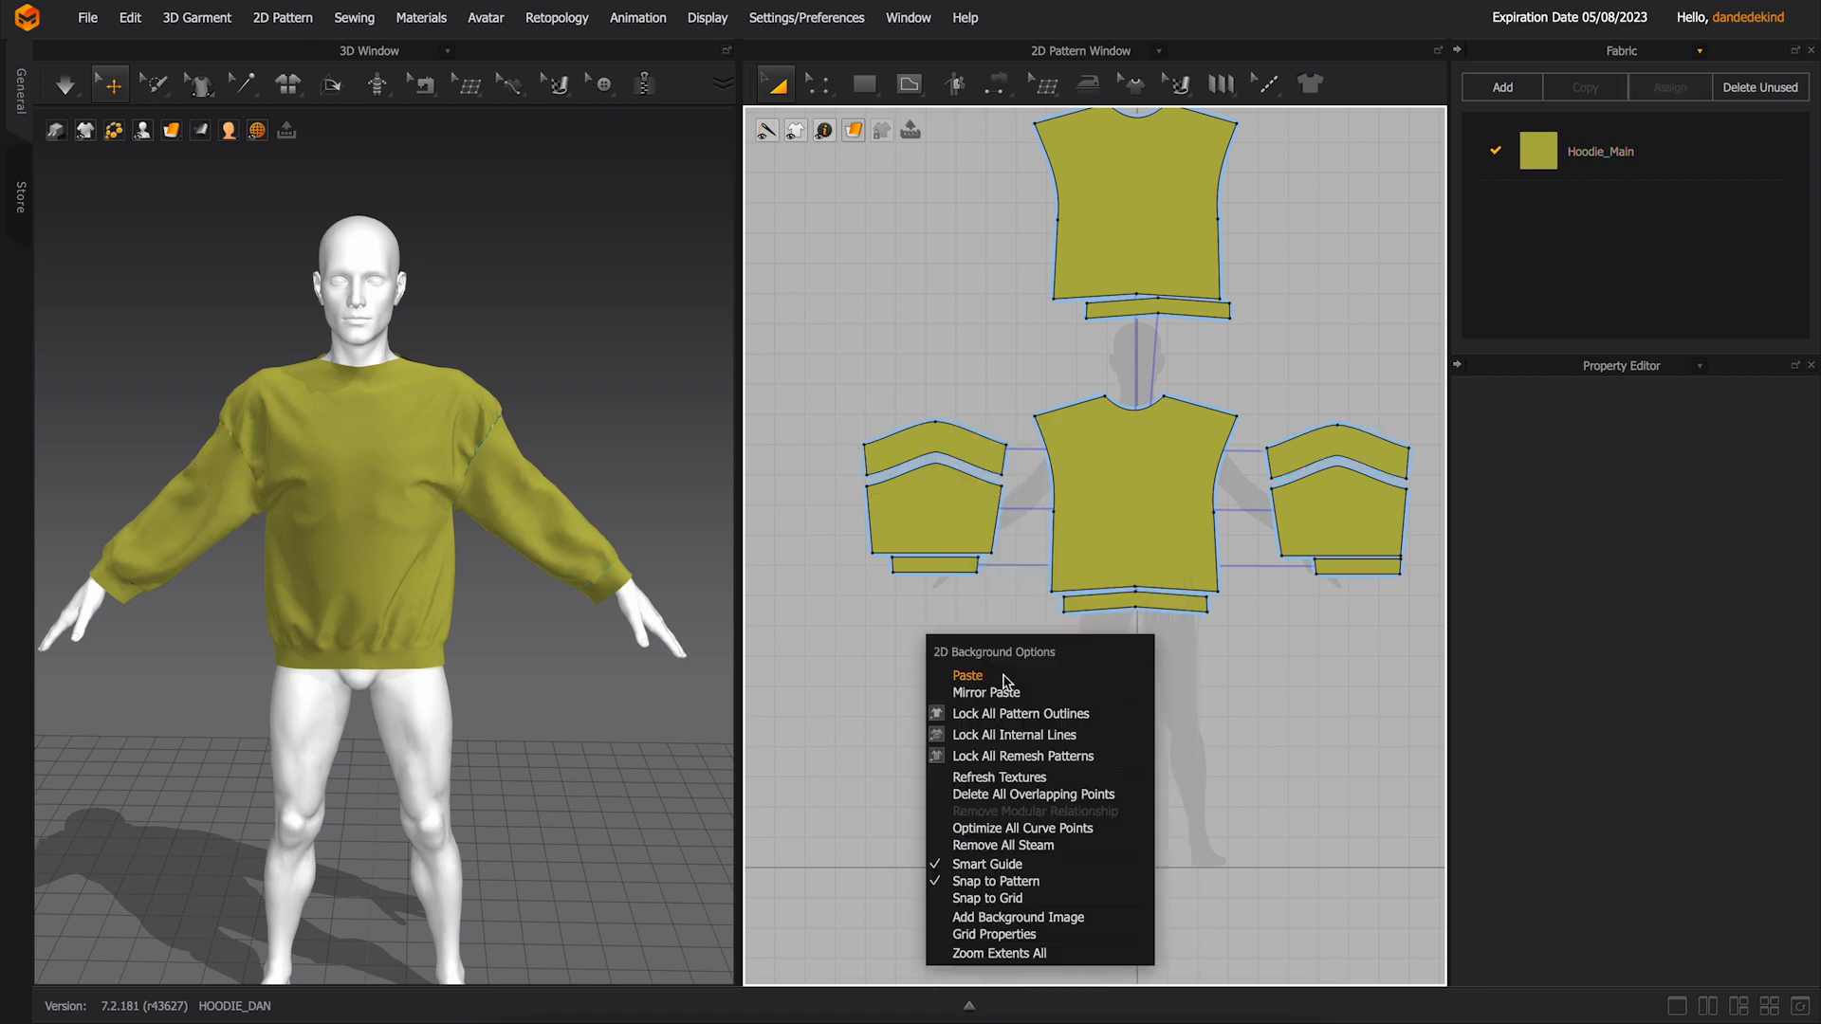
pyautogui.click(1005, 678)
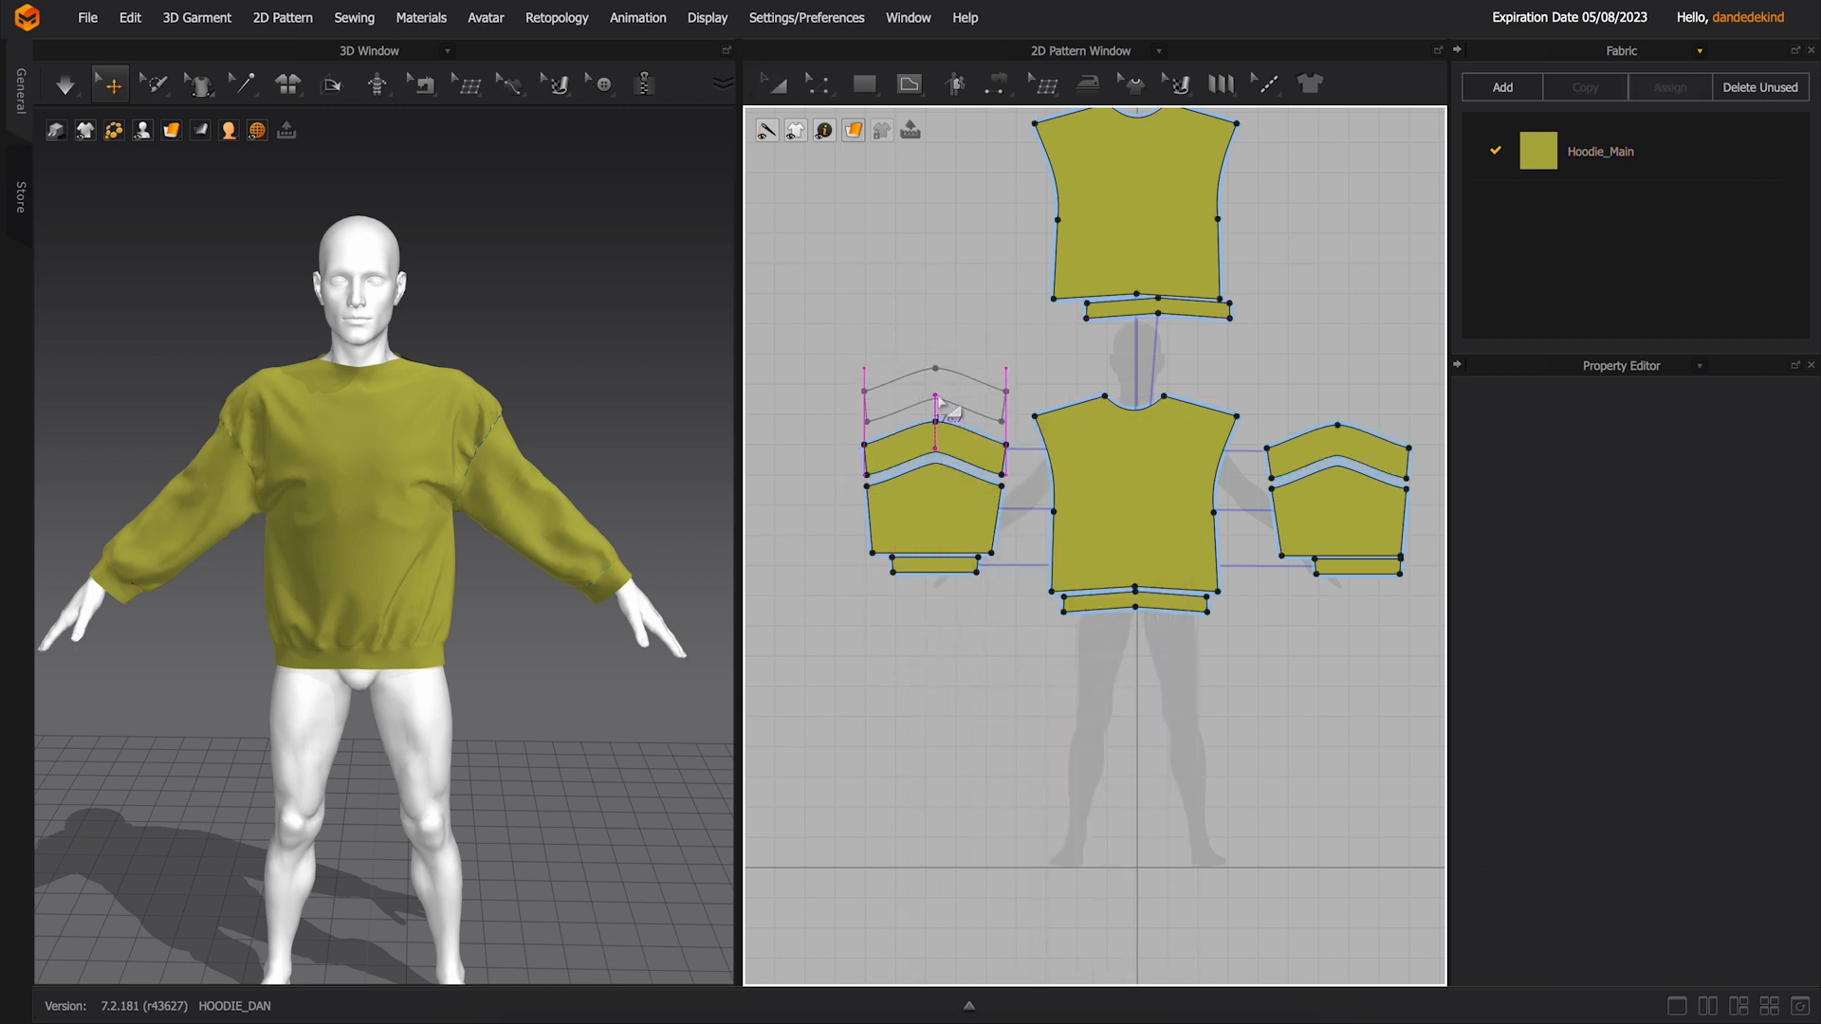
pyautogui.click(942, 410)
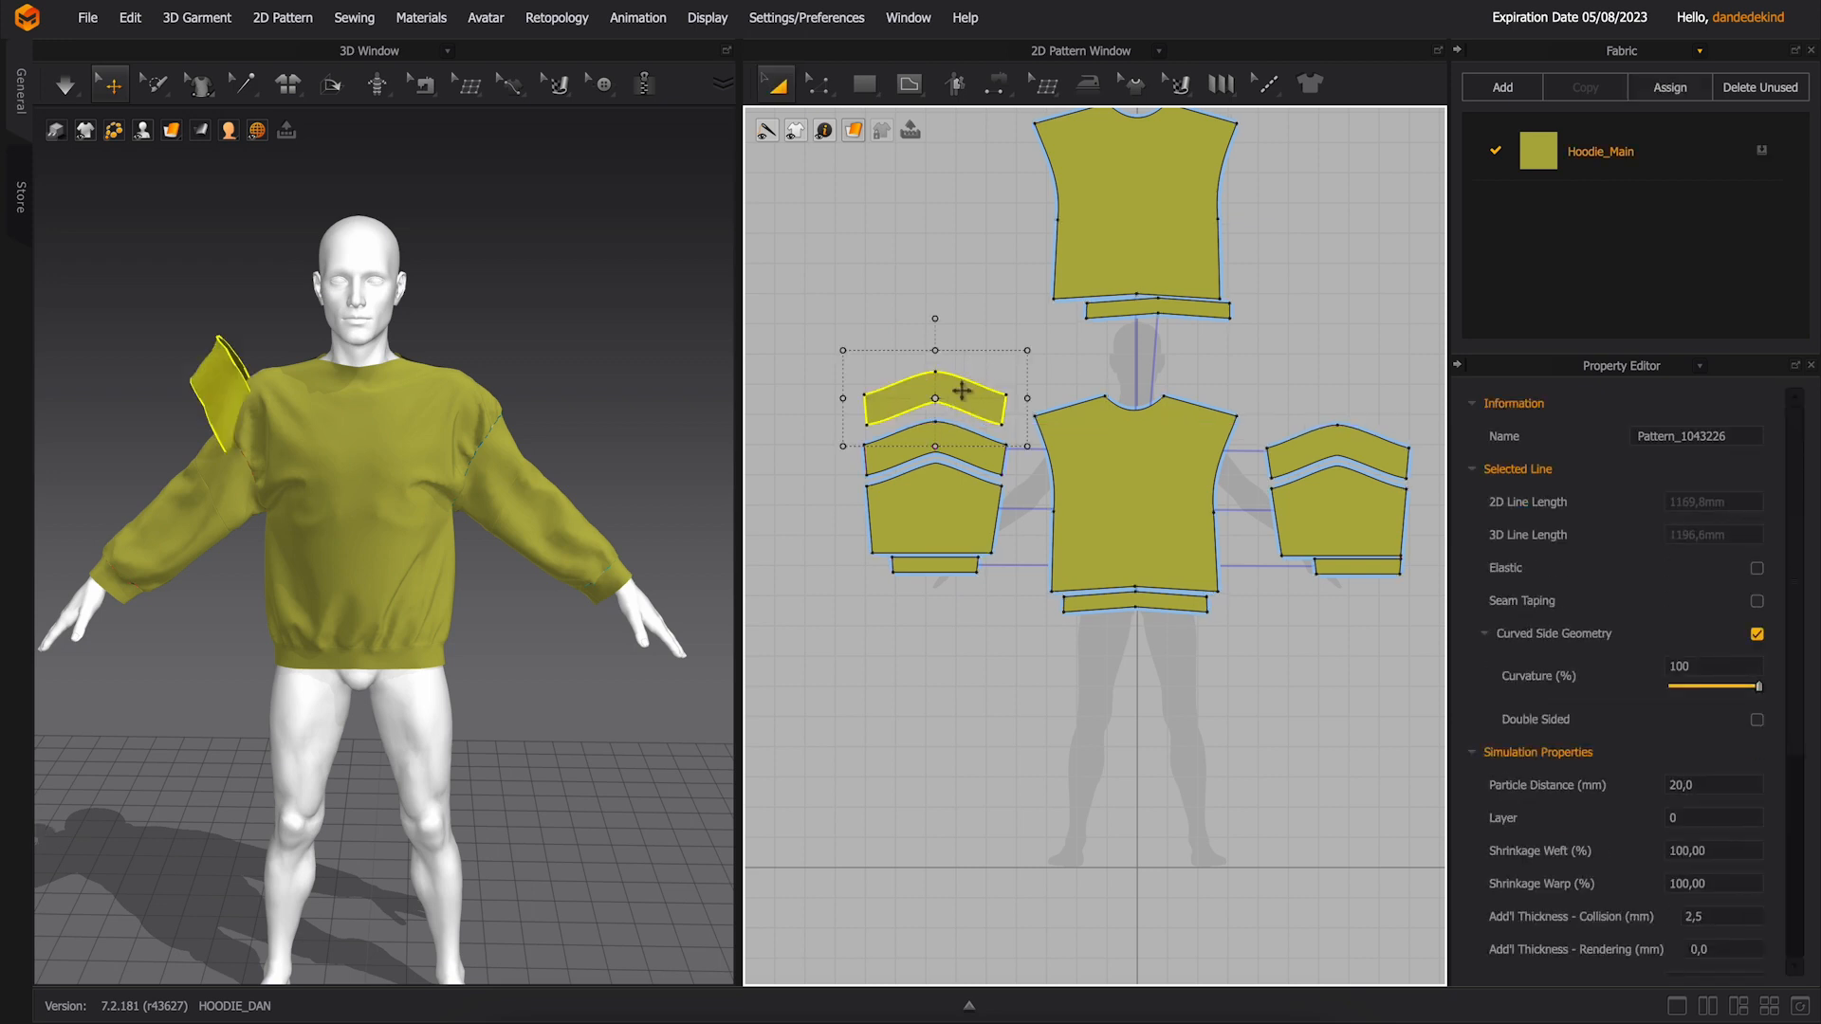
# - Reset the copied sleeve section to a flat shape in 3D, rotate it and position it beside the upper arm
pyautogui.click(224, 387)
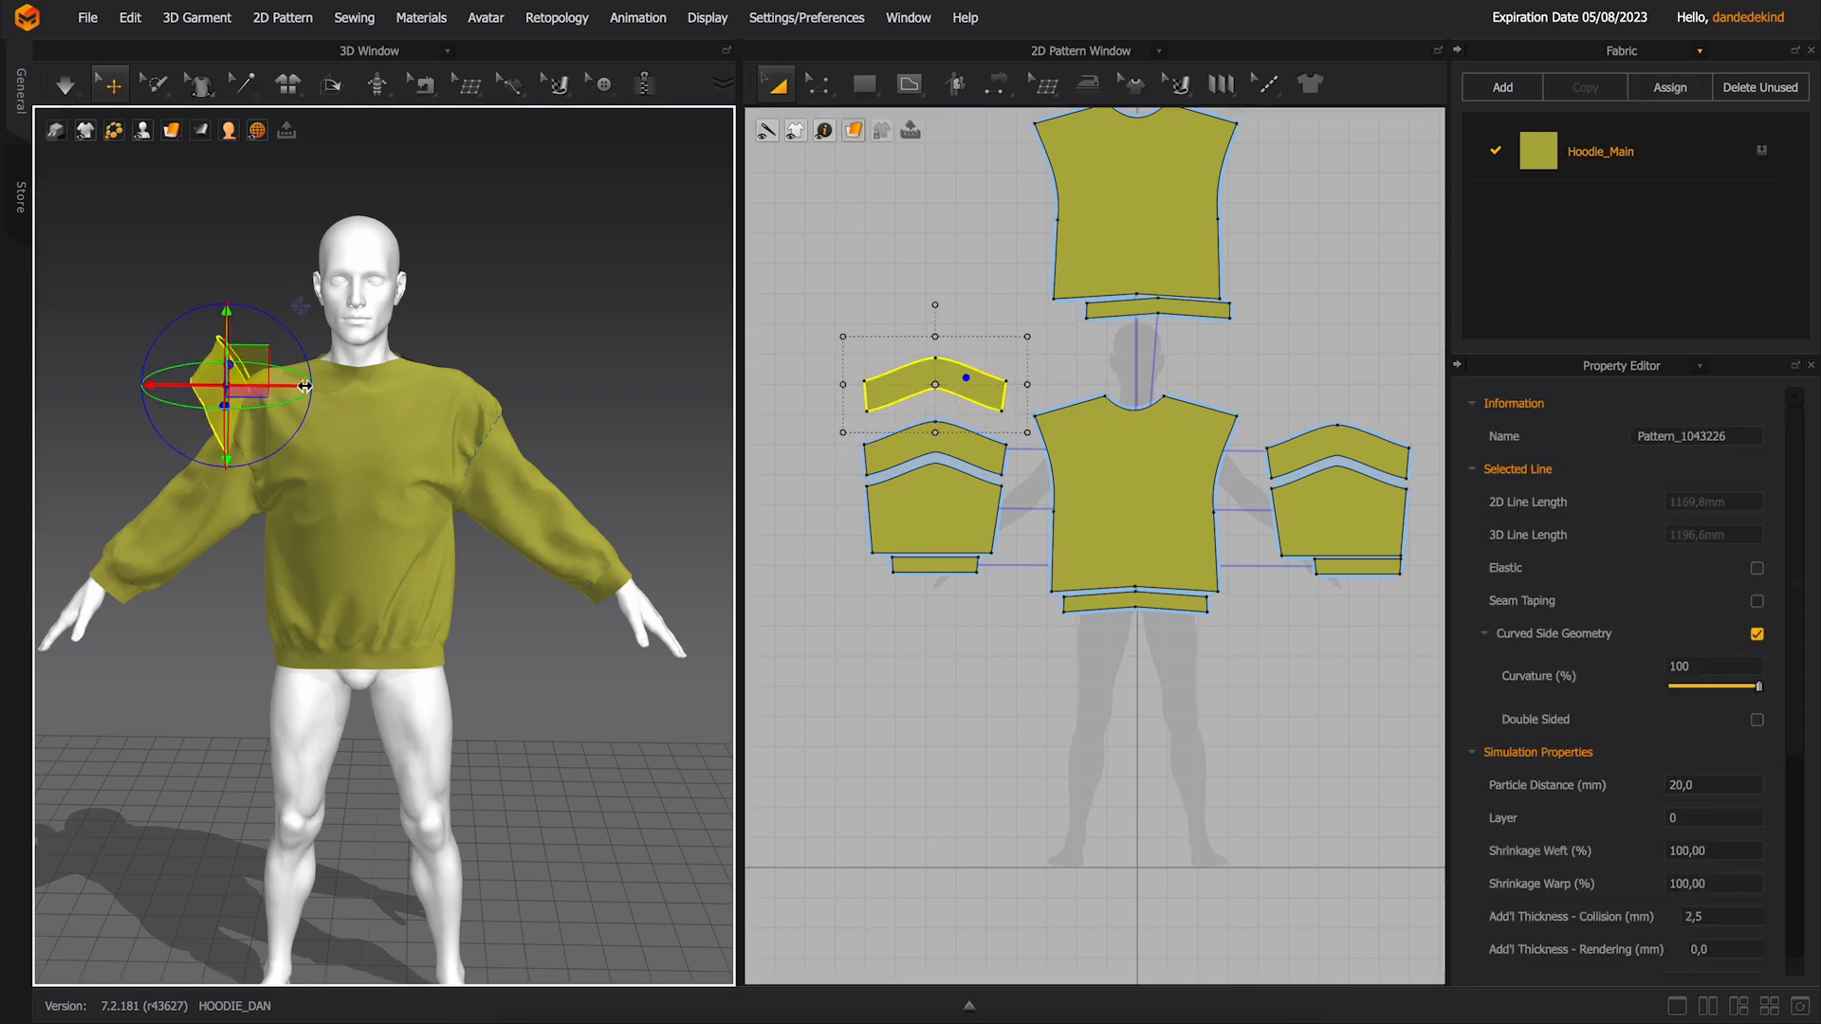
pyautogui.moveTo(302, 387); pyautogui.dragTo(257, 387)
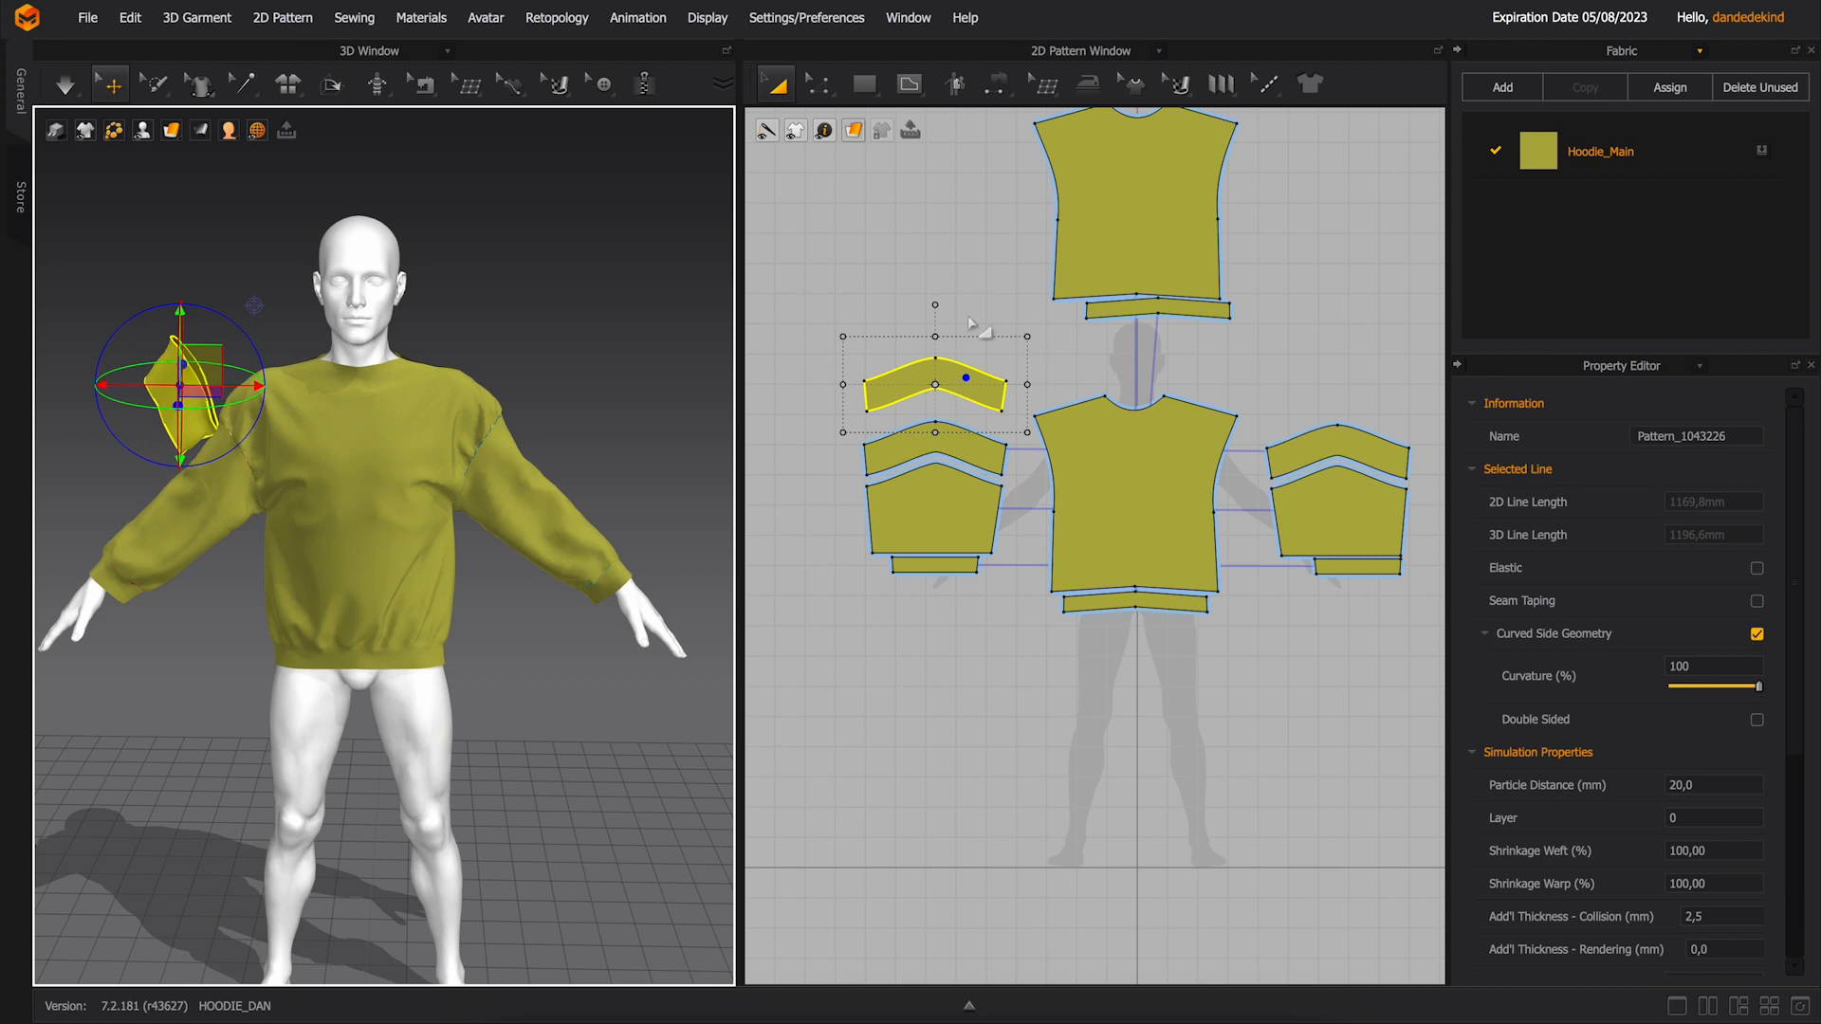
pyautogui.rightClick(182, 414)
pyautogui.click(322, 371)
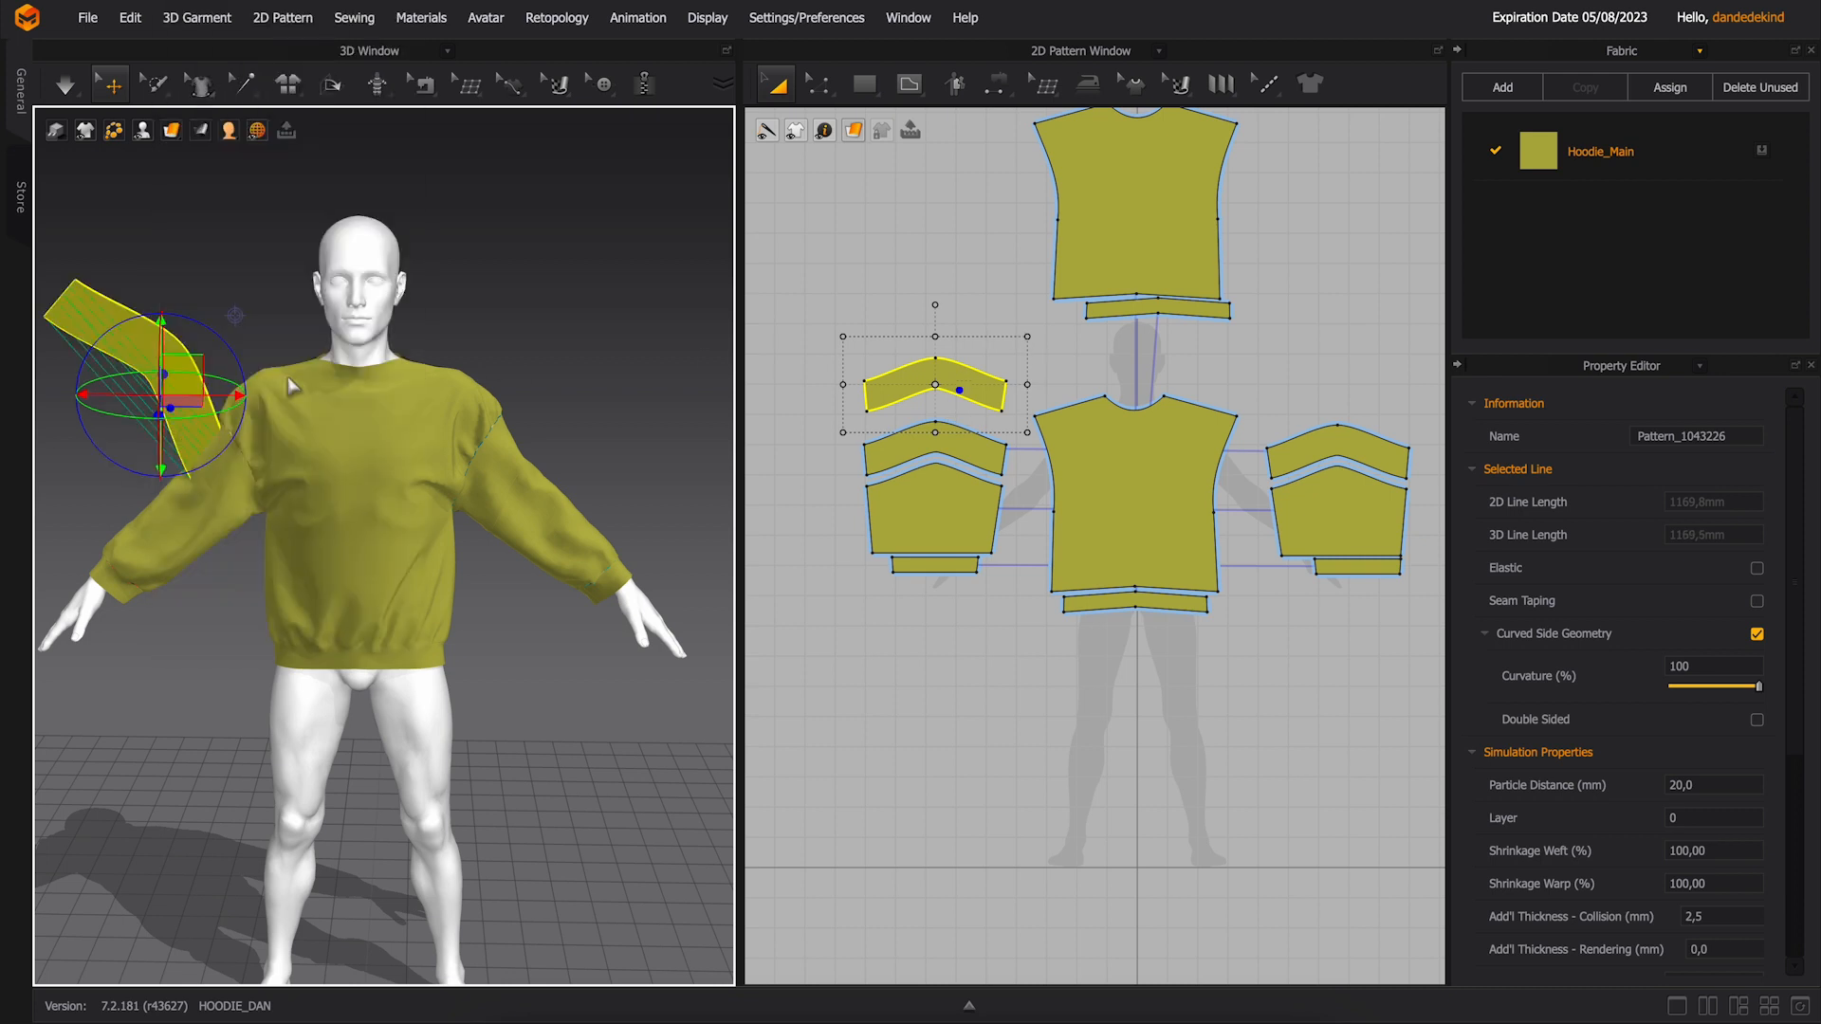
pyautogui.press('4')
pyautogui.moveTo(243, 387); pyautogui.dragTo(178, 309)
pyautogui.press('5')
pyautogui.moveTo(235, 485); pyautogui.dragTo(245, 532)
# - Delete the sewing that joins the two side edges of the copied sleeve section
pyautogui.click(998, 86)
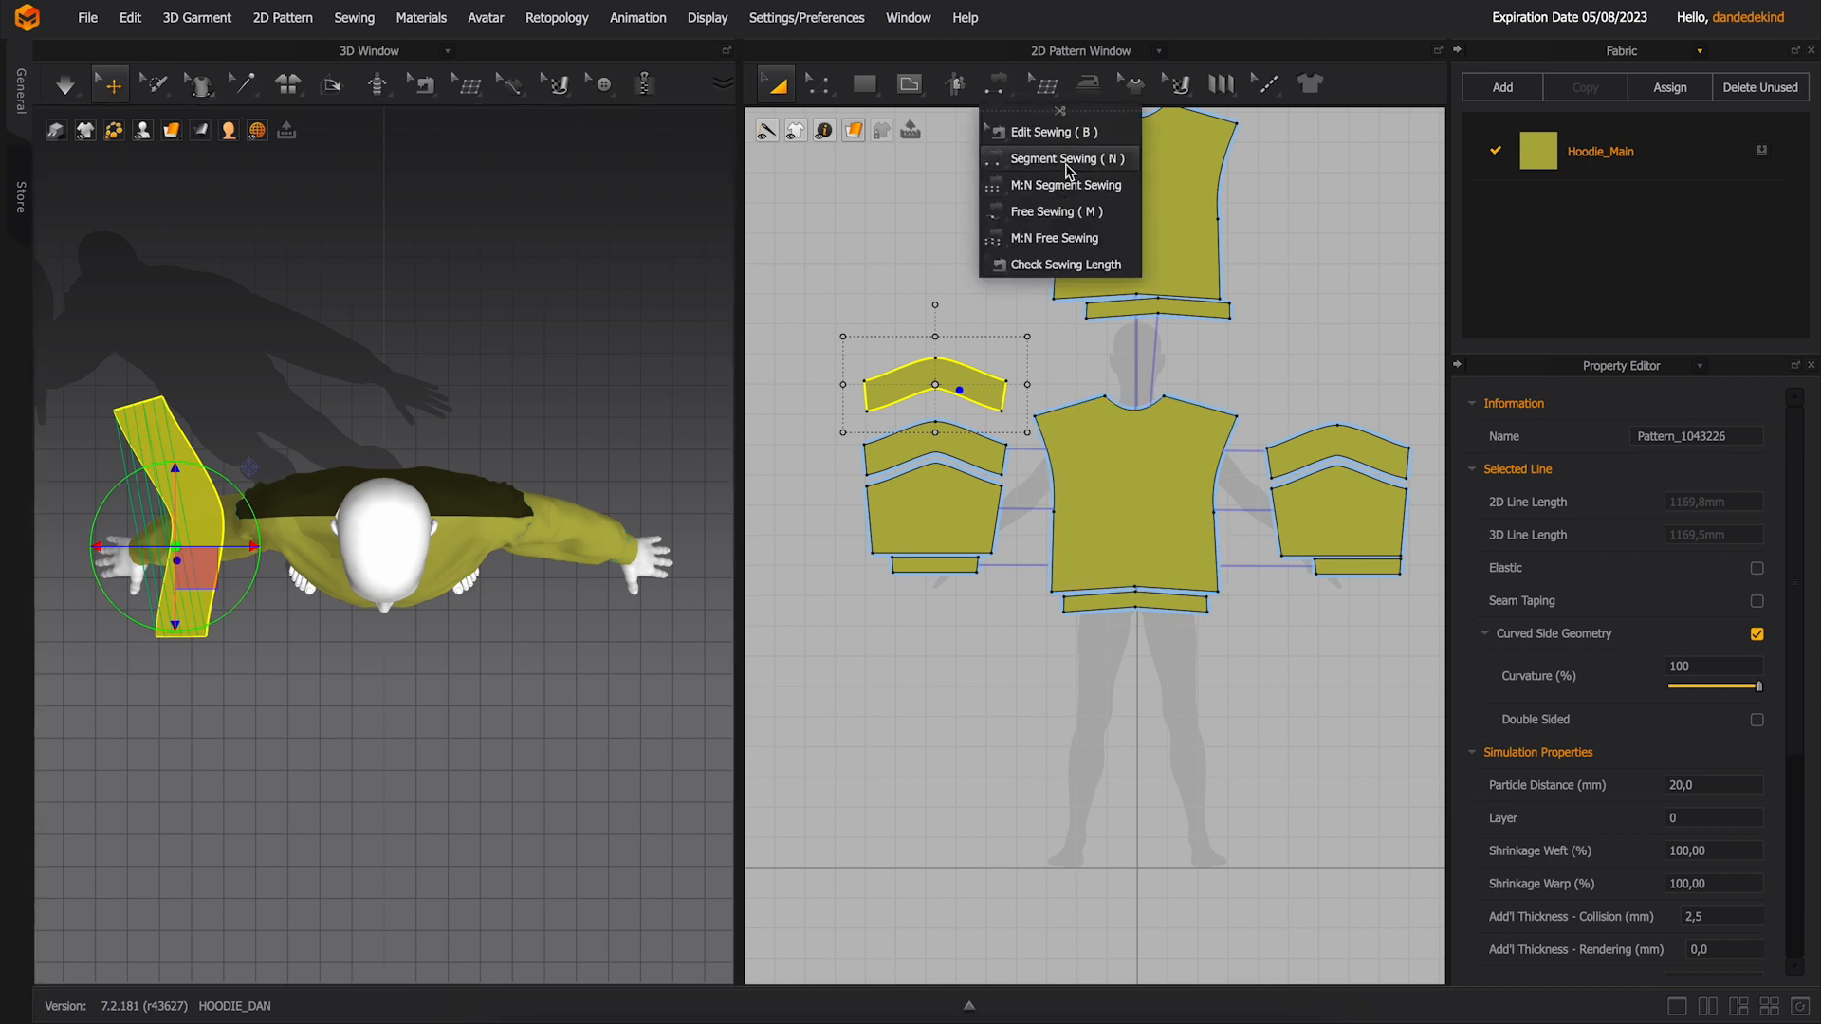
pyautogui.click(1052, 132)
pyautogui.click(1003, 405)
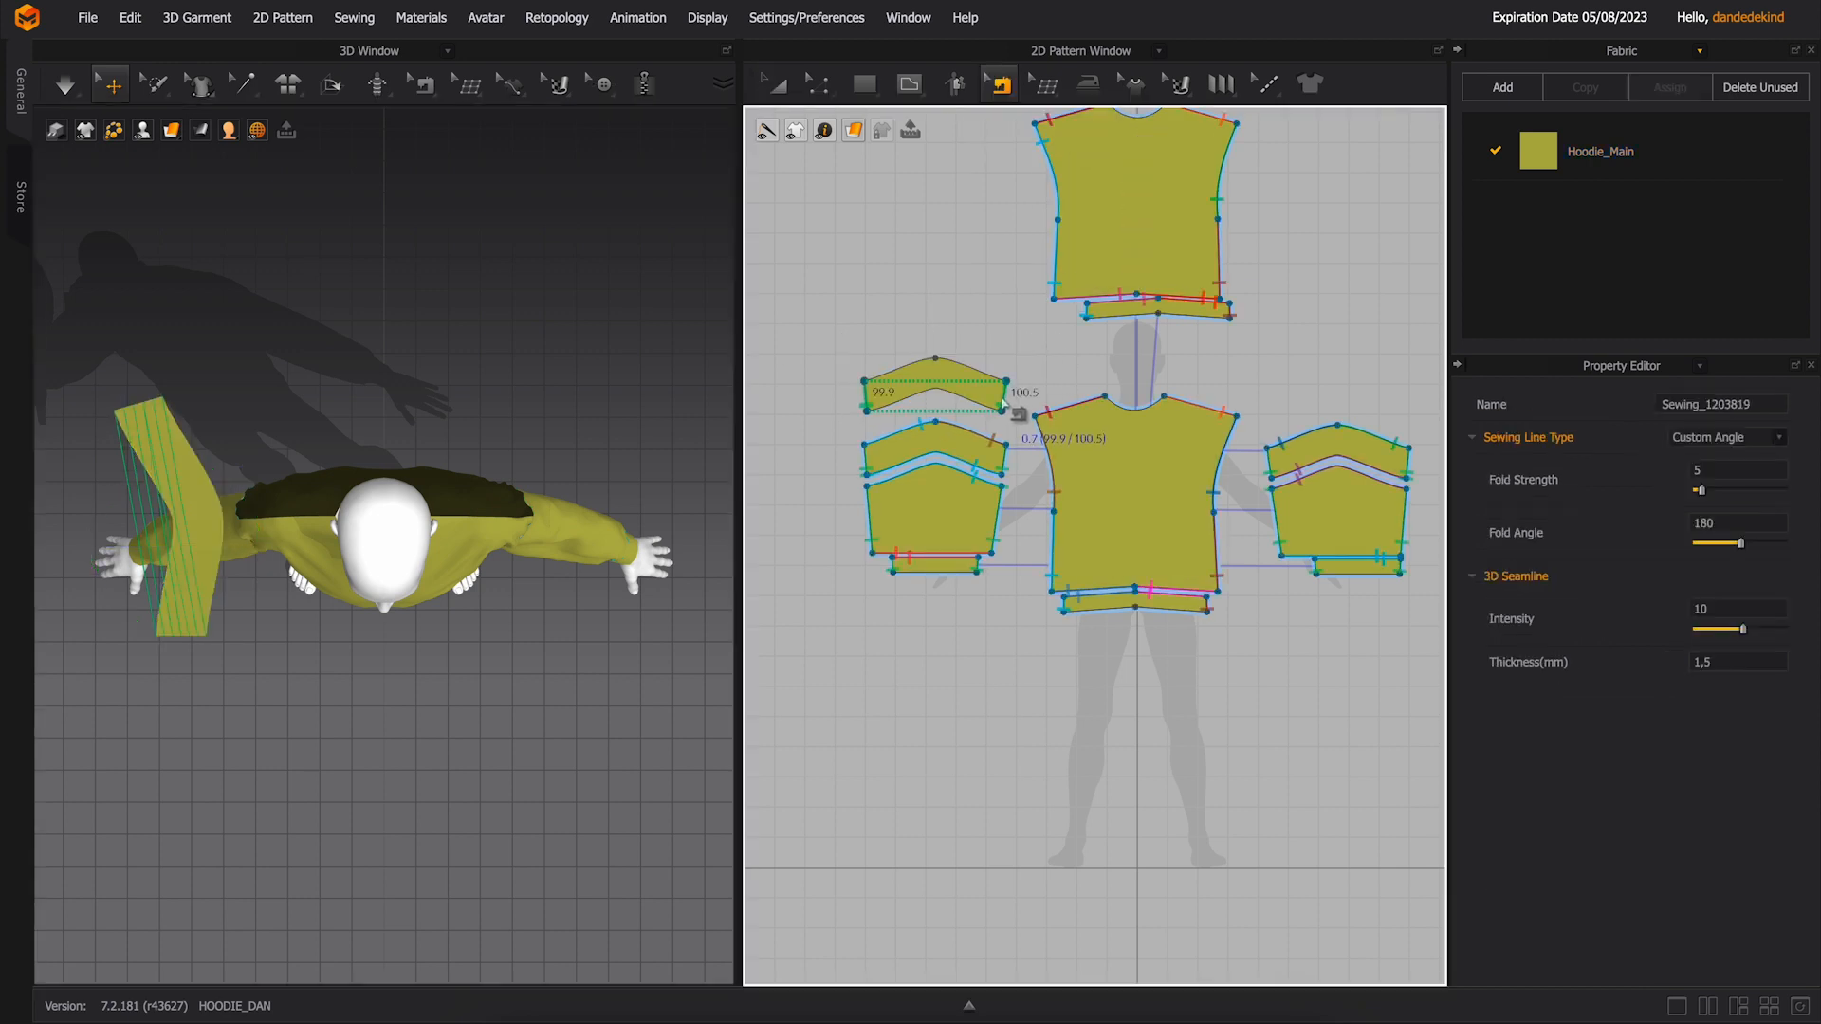
pyautogui.rightClick(1002, 403)
pyautogui.click(1064, 474)
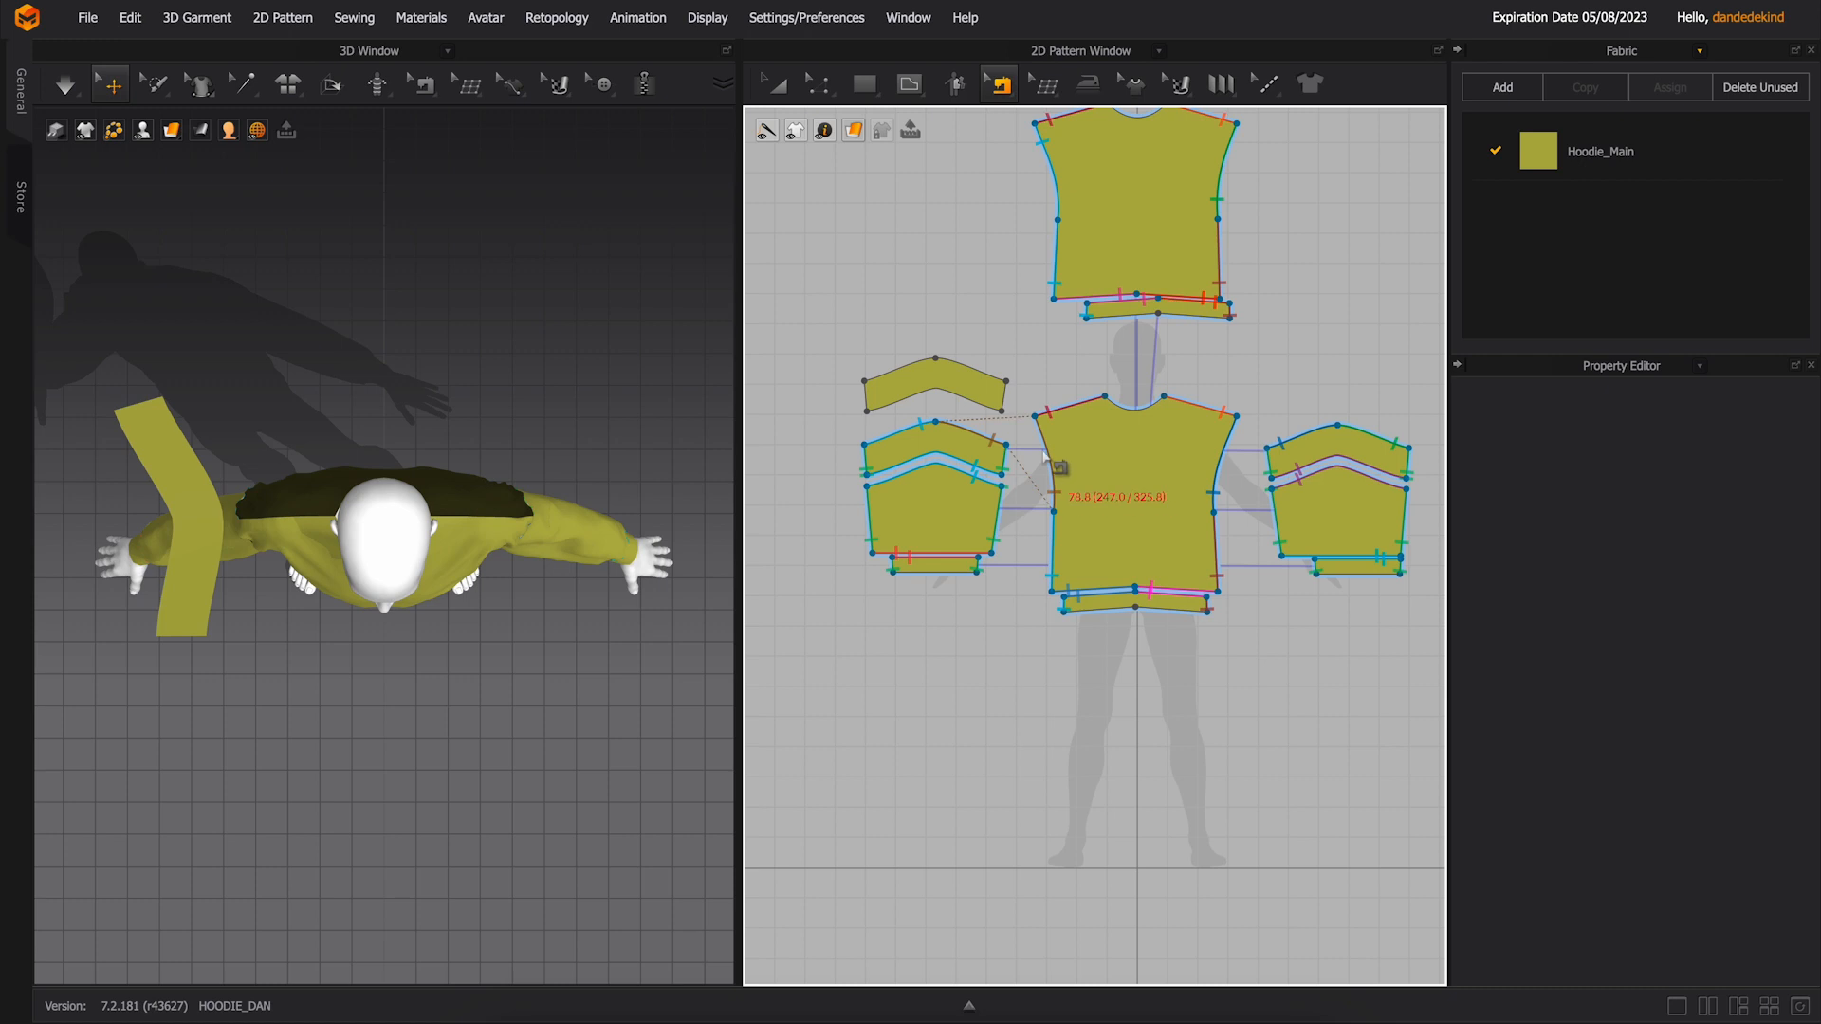
# - Clone the copied section as a Symmetric Pattern and place it above the opposite sleeve
pyautogui.scroll(3, 1044, 455)
pyautogui.scroll(-5, 1025, 417)
pyautogui.press('a')
pyautogui.click(1012, 369)
pyautogui.rightClick(1012, 369)
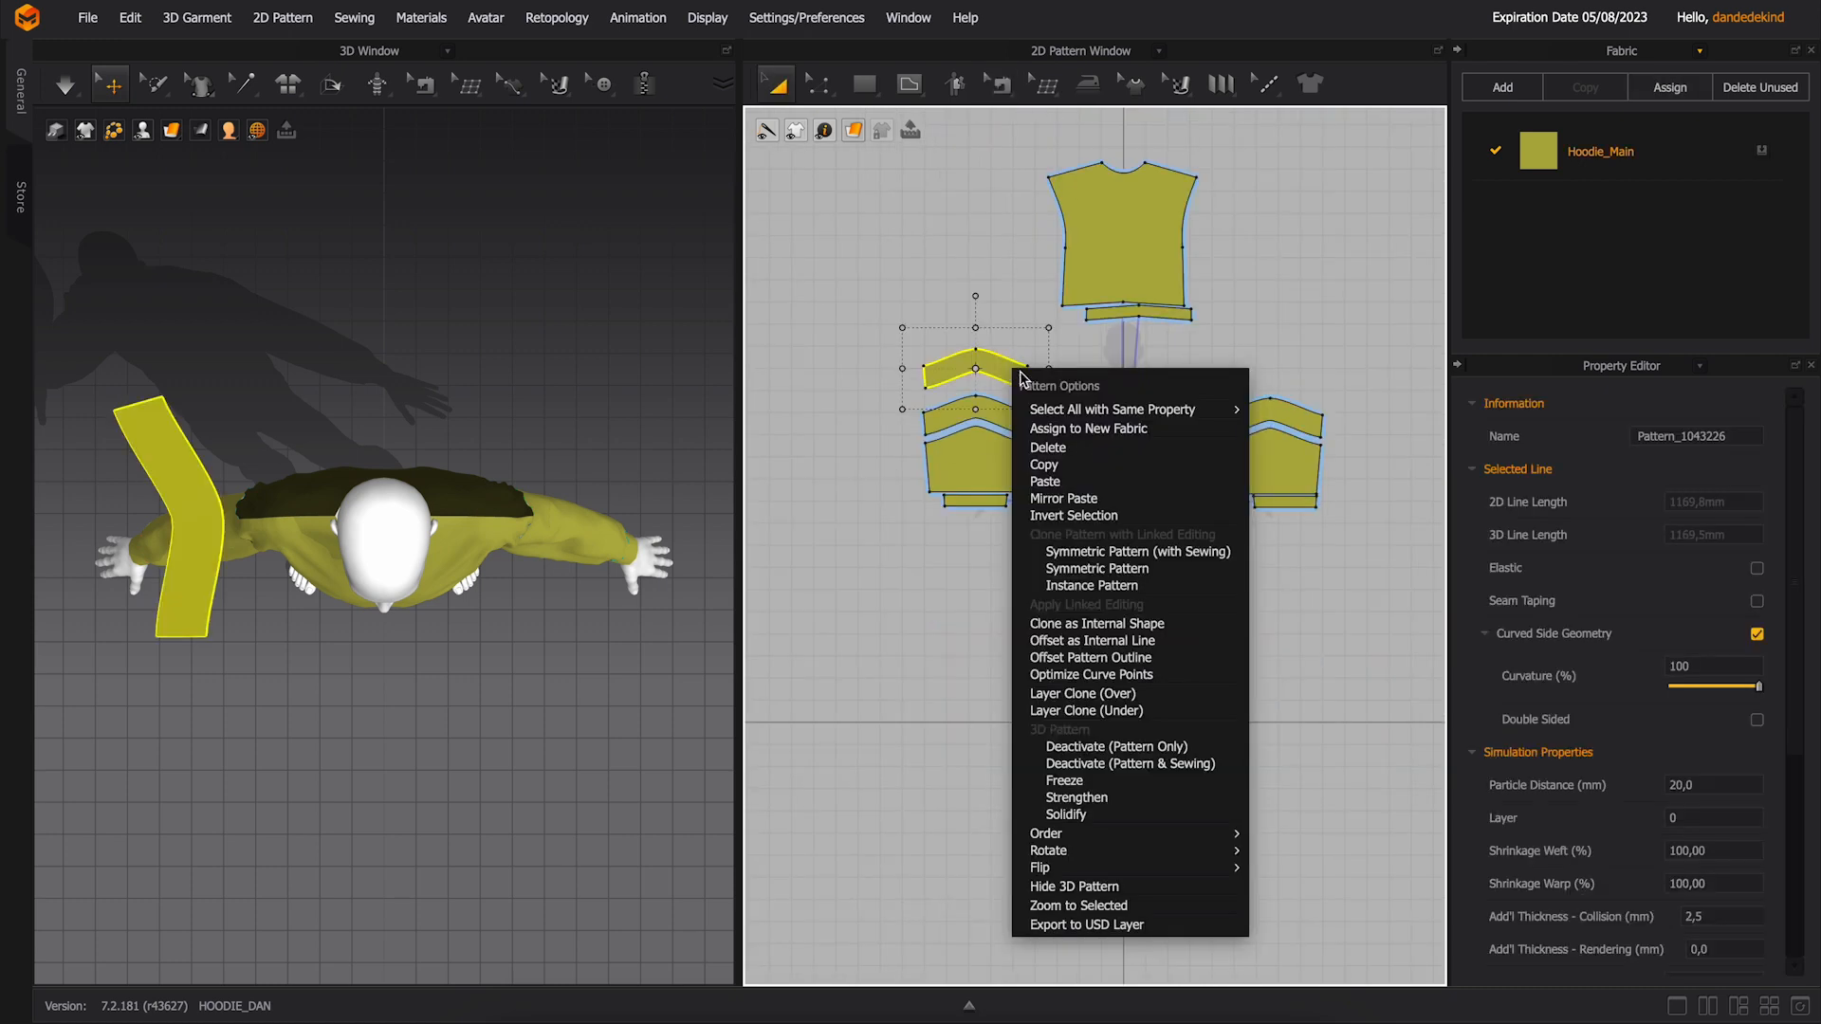
pyautogui.click(1150, 570)
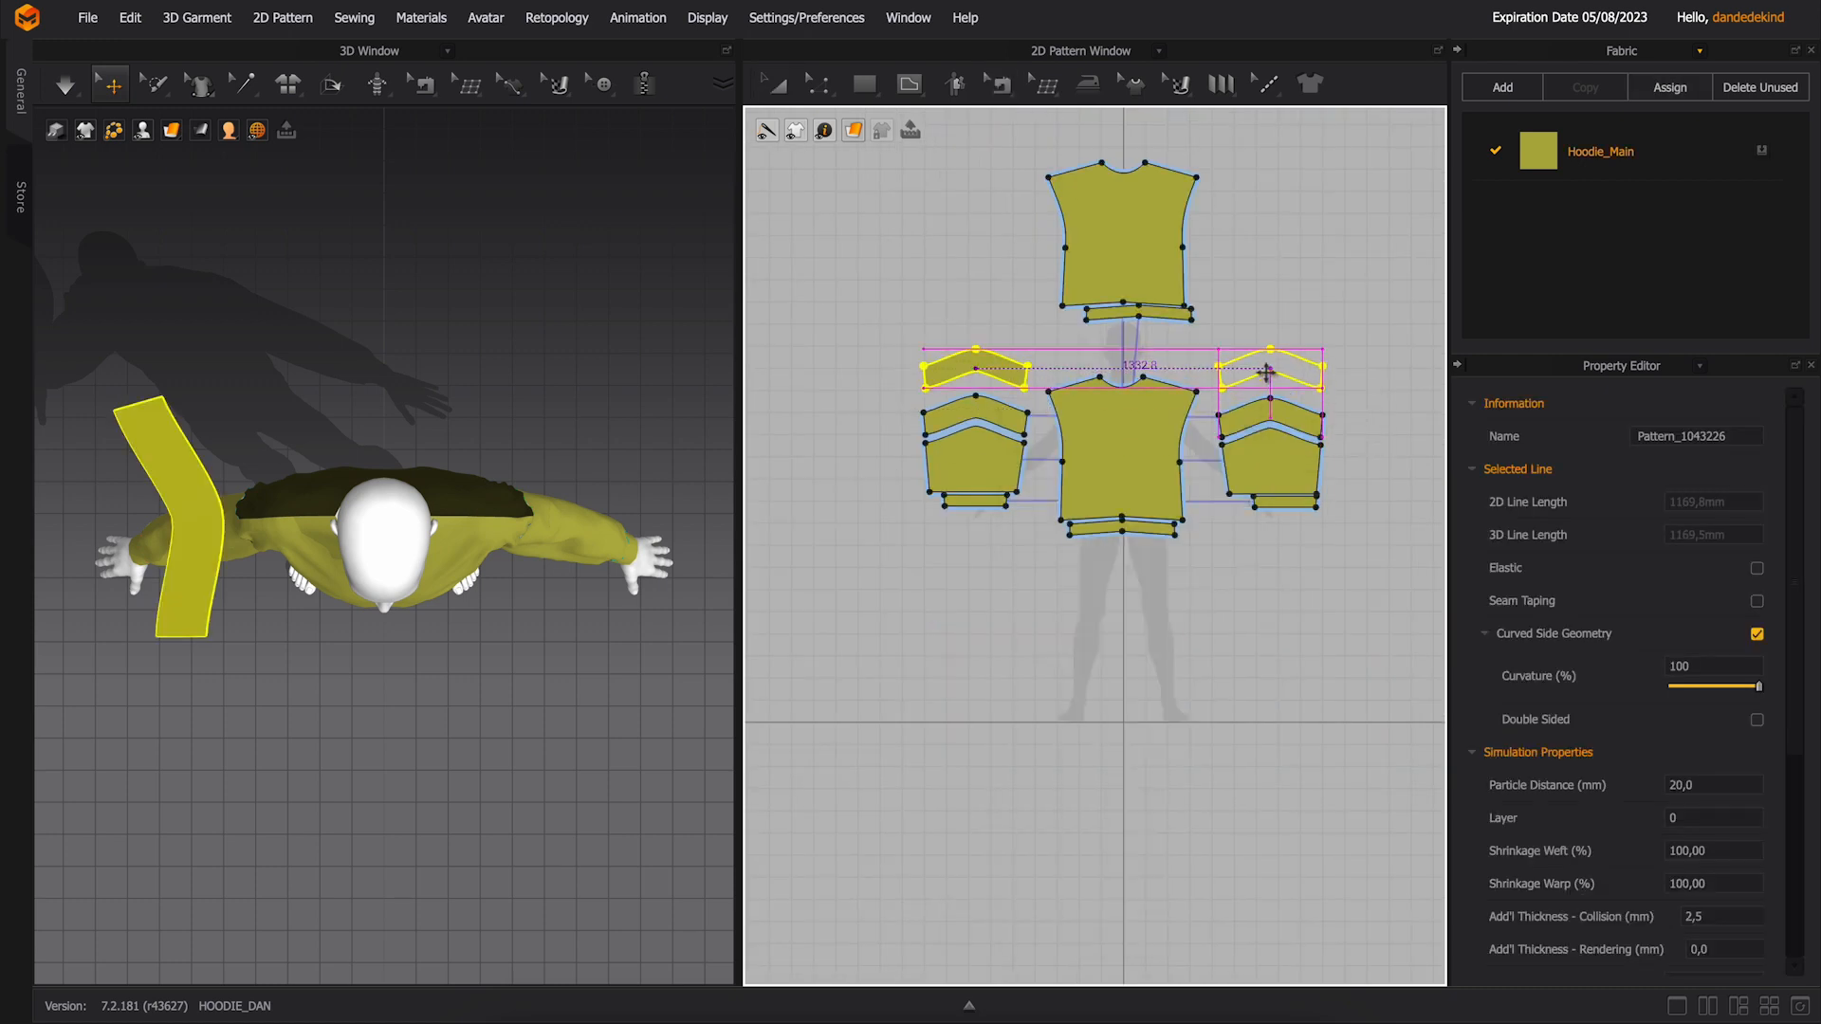
pyautogui.click(1100, 375)
# - Reshape the copied section's arched lower edge with Smooth Curve into a shallow curve bowing downward between its two corner points
pyautogui.scroll(3, 1092, 368)
pyautogui.click(821, 84)
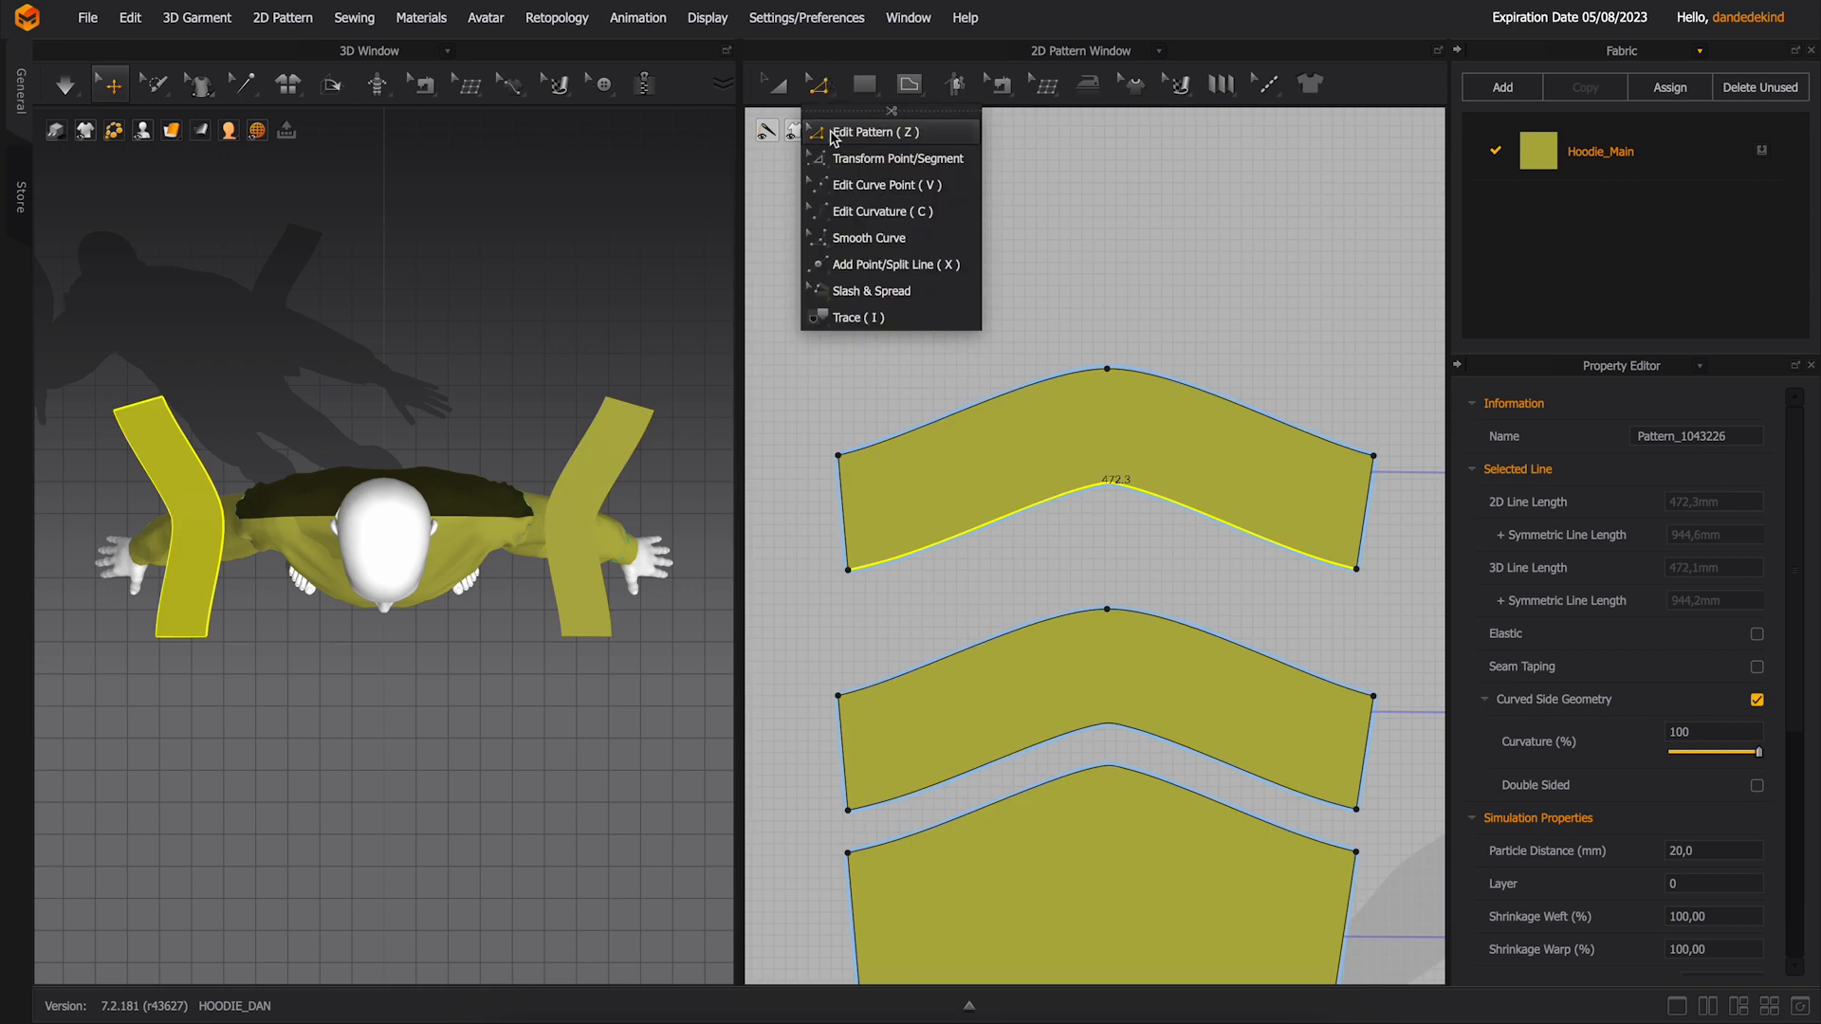
pyautogui.click(890, 238)
pyautogui.click(848, 570)
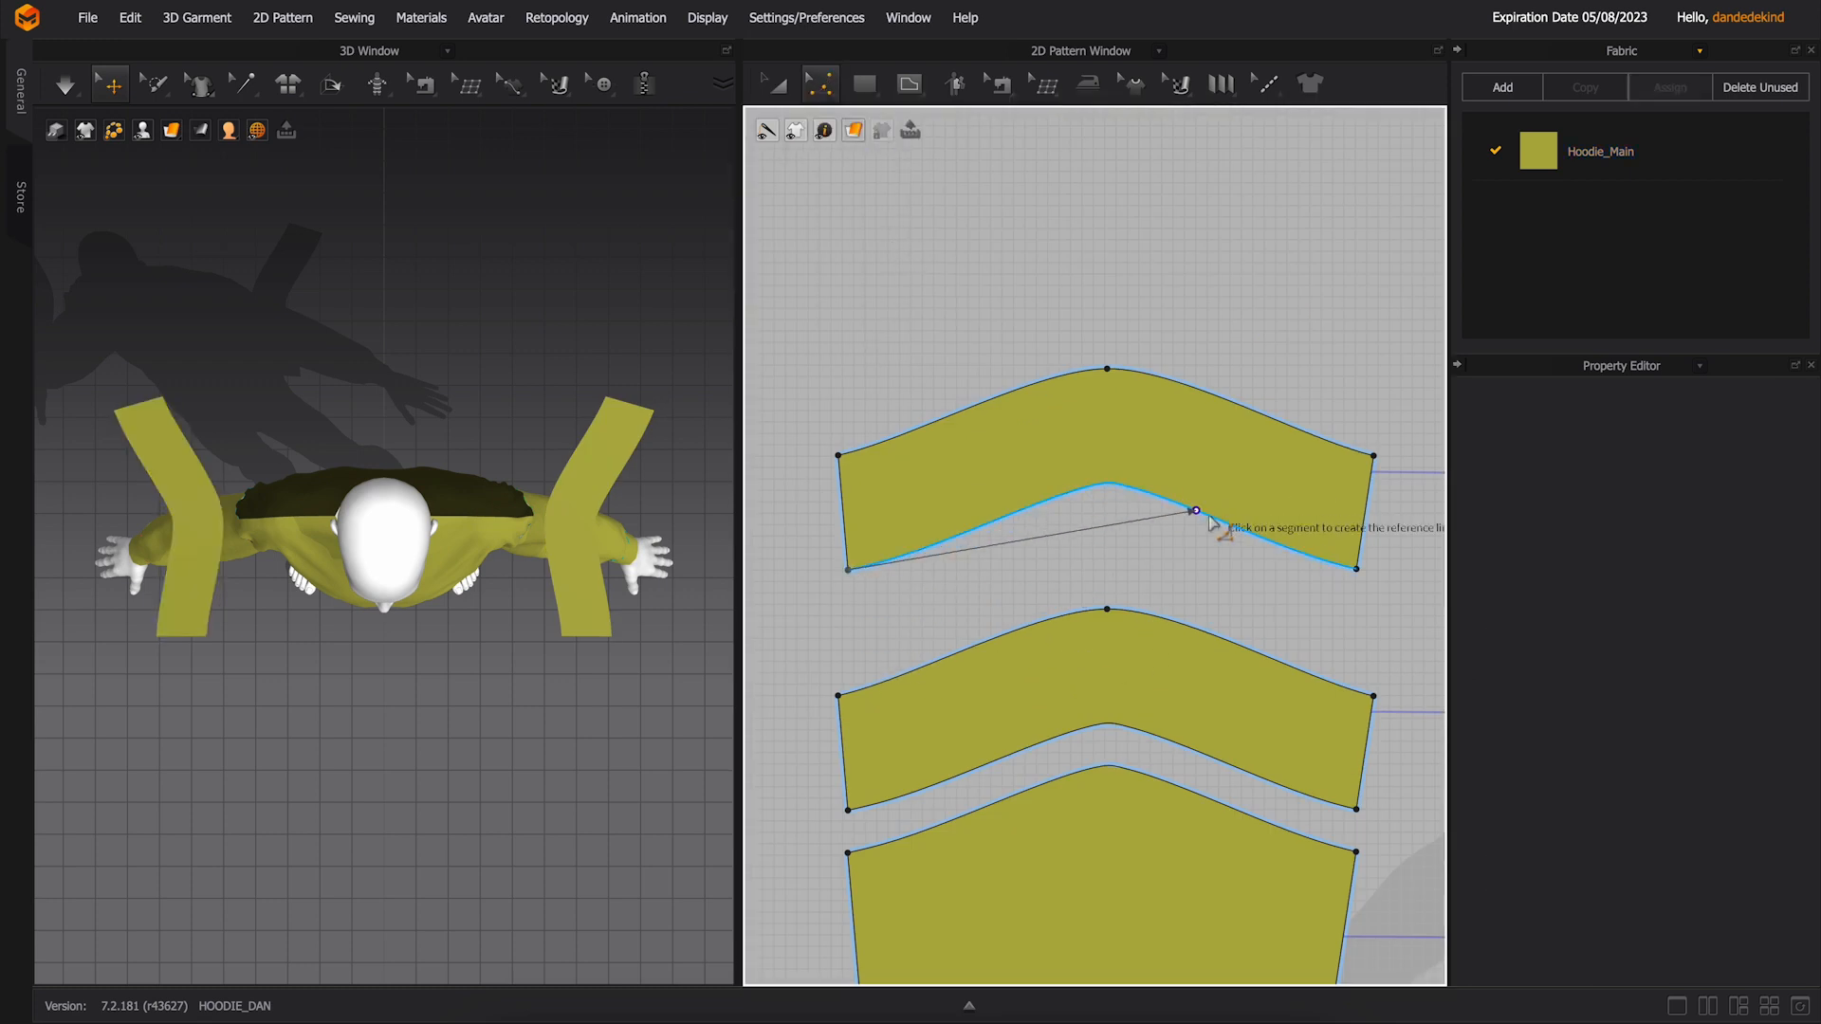
pyautogui.click(1358, 571)
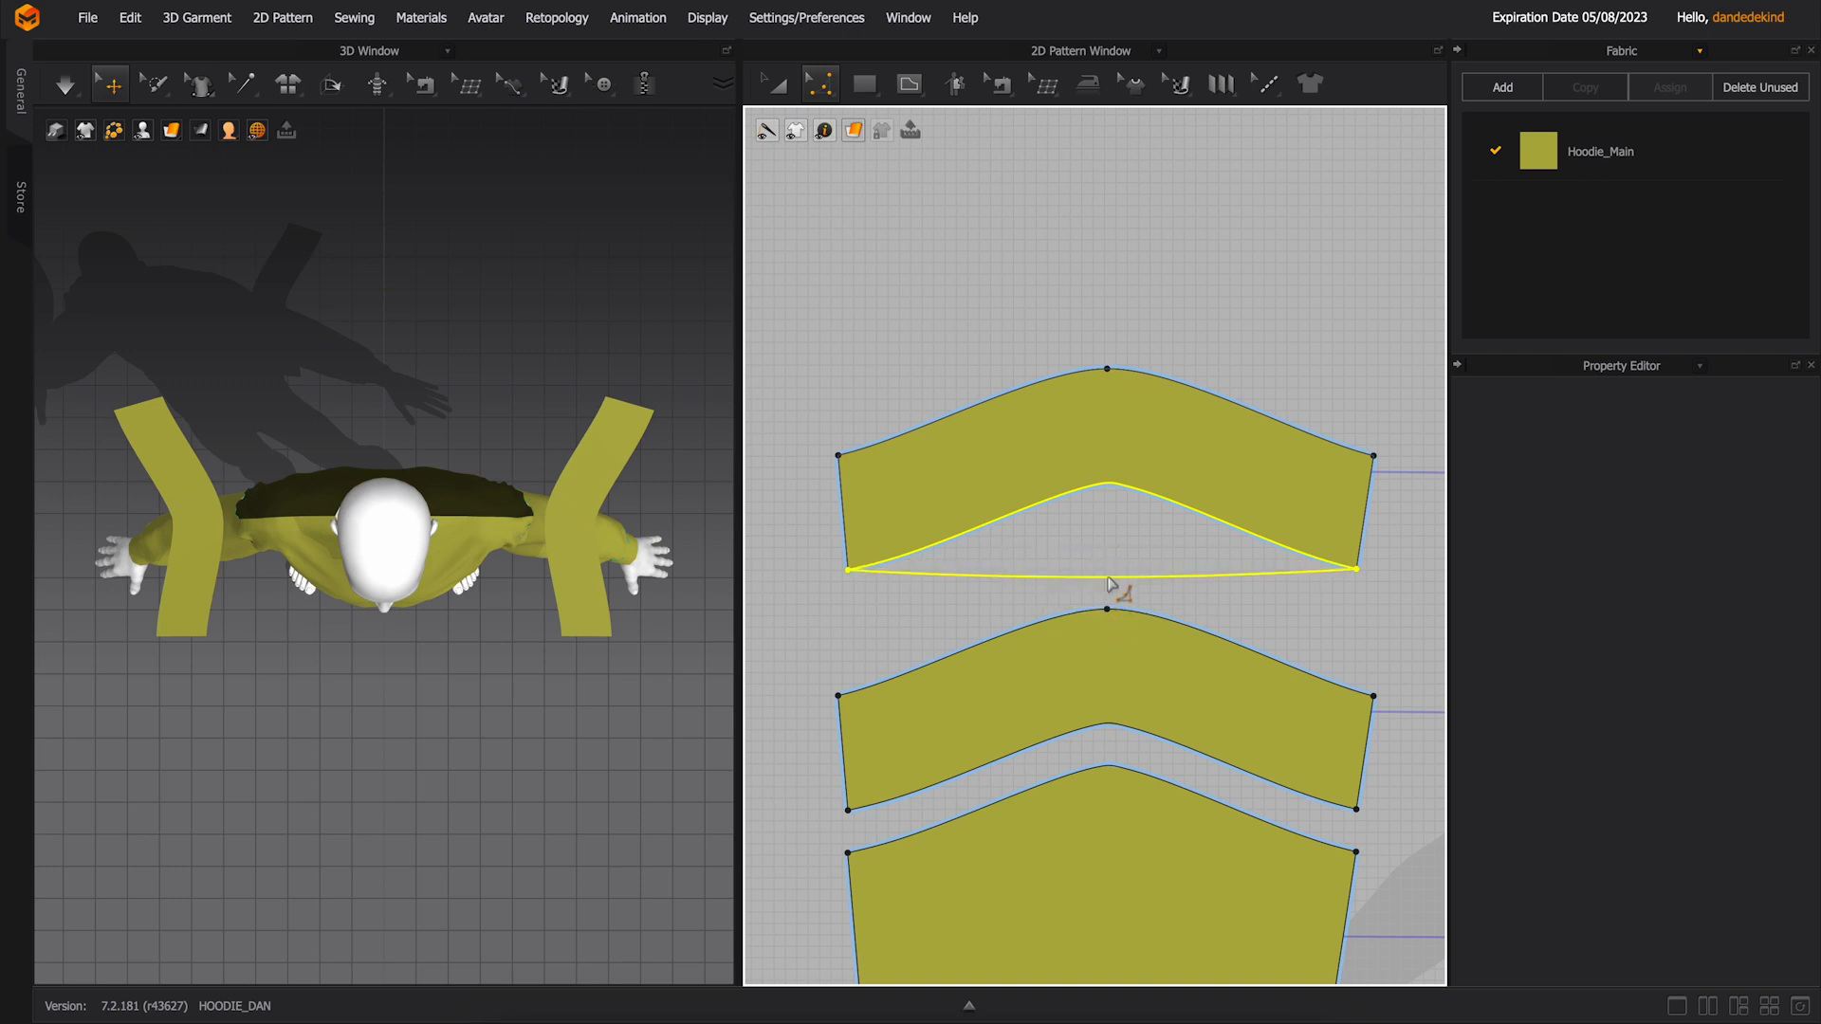
pyautogui.click(1110, 595)
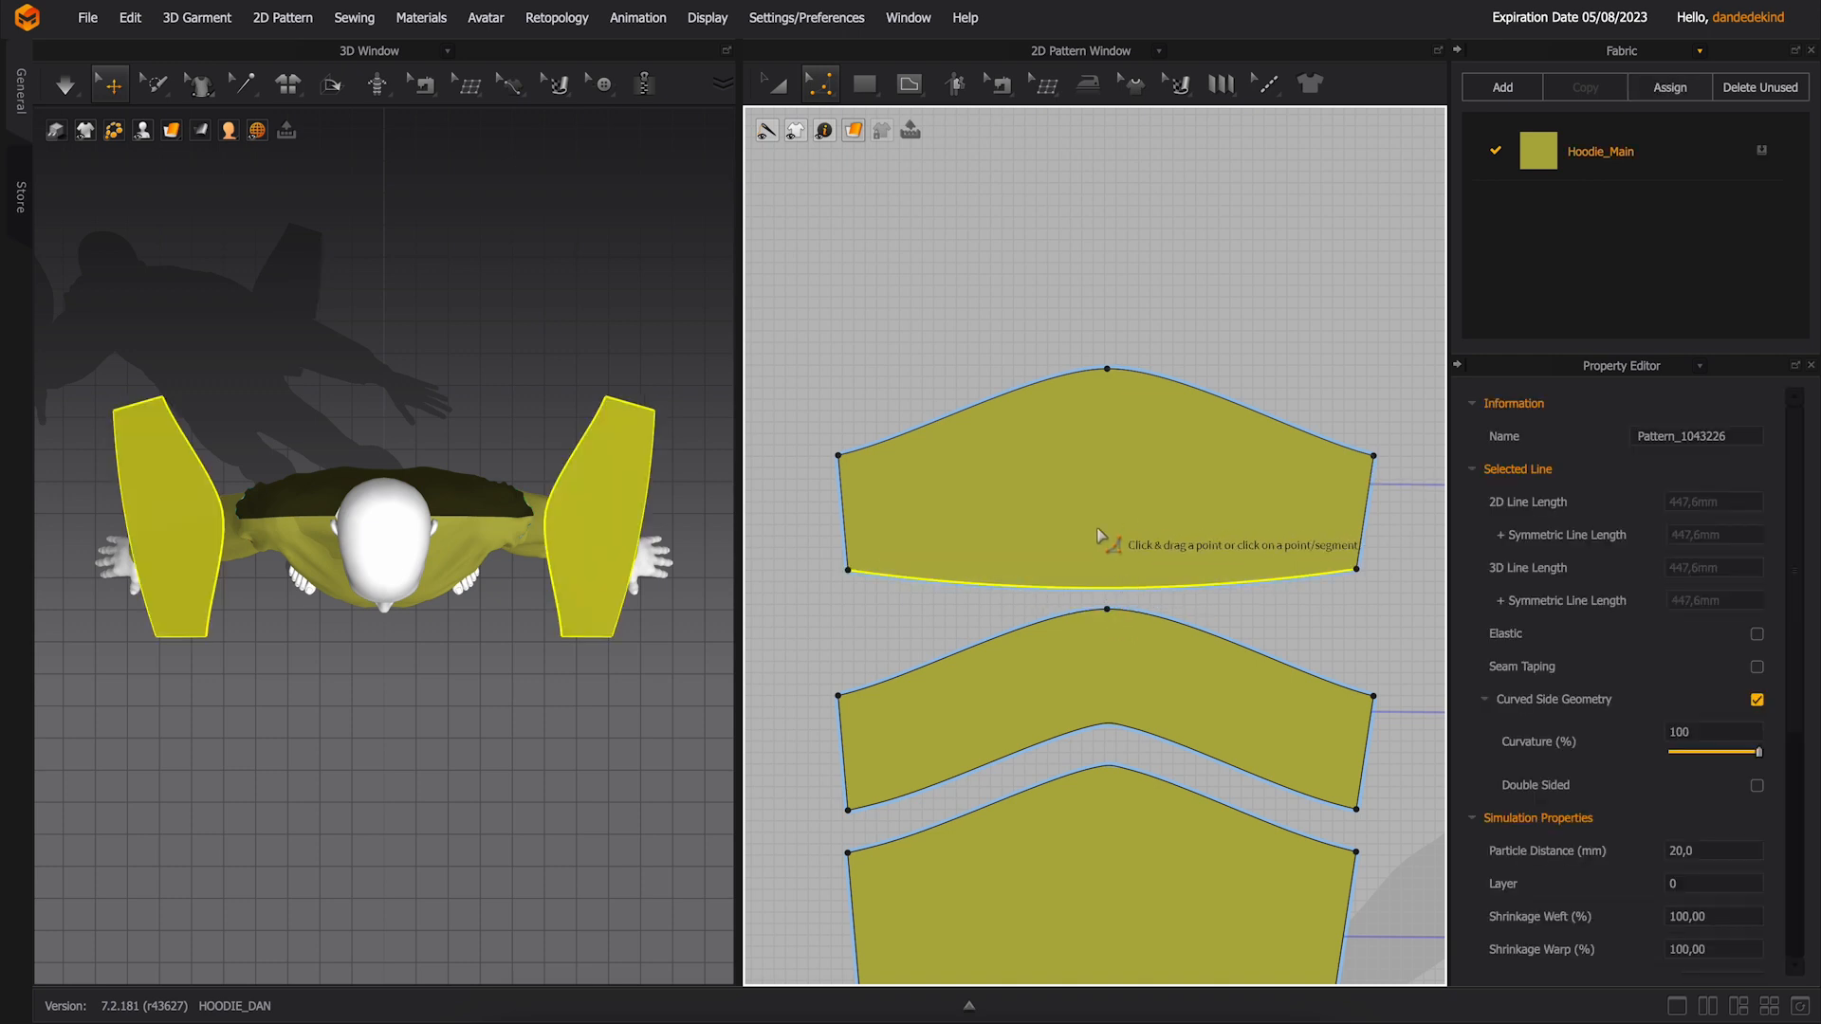
# - Segment-sew the copied section's two side edges and both cap edges to the matching edges of the original upper sleeve section
pyautogui.scroll(-4, 1078, 533)
pyautogui.click(1004, 87)
pyautogui.click(1049, 159)
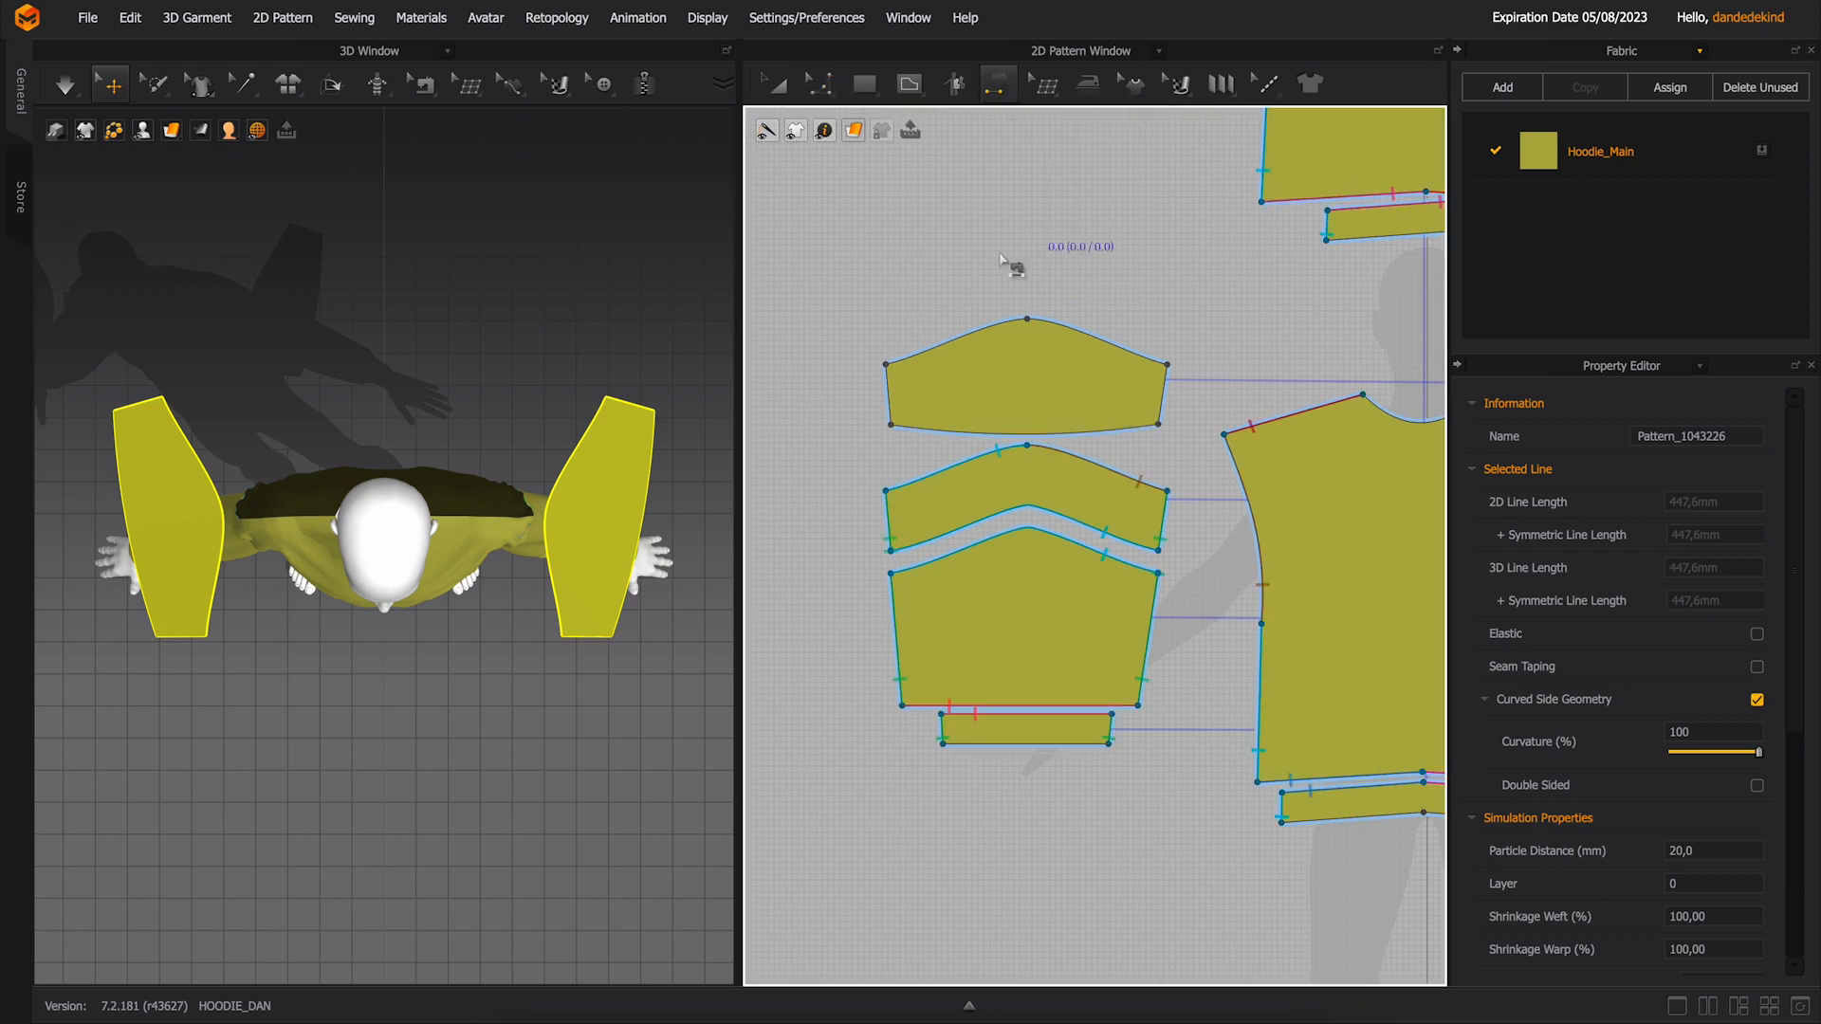
pyautogui.click(894, 393)
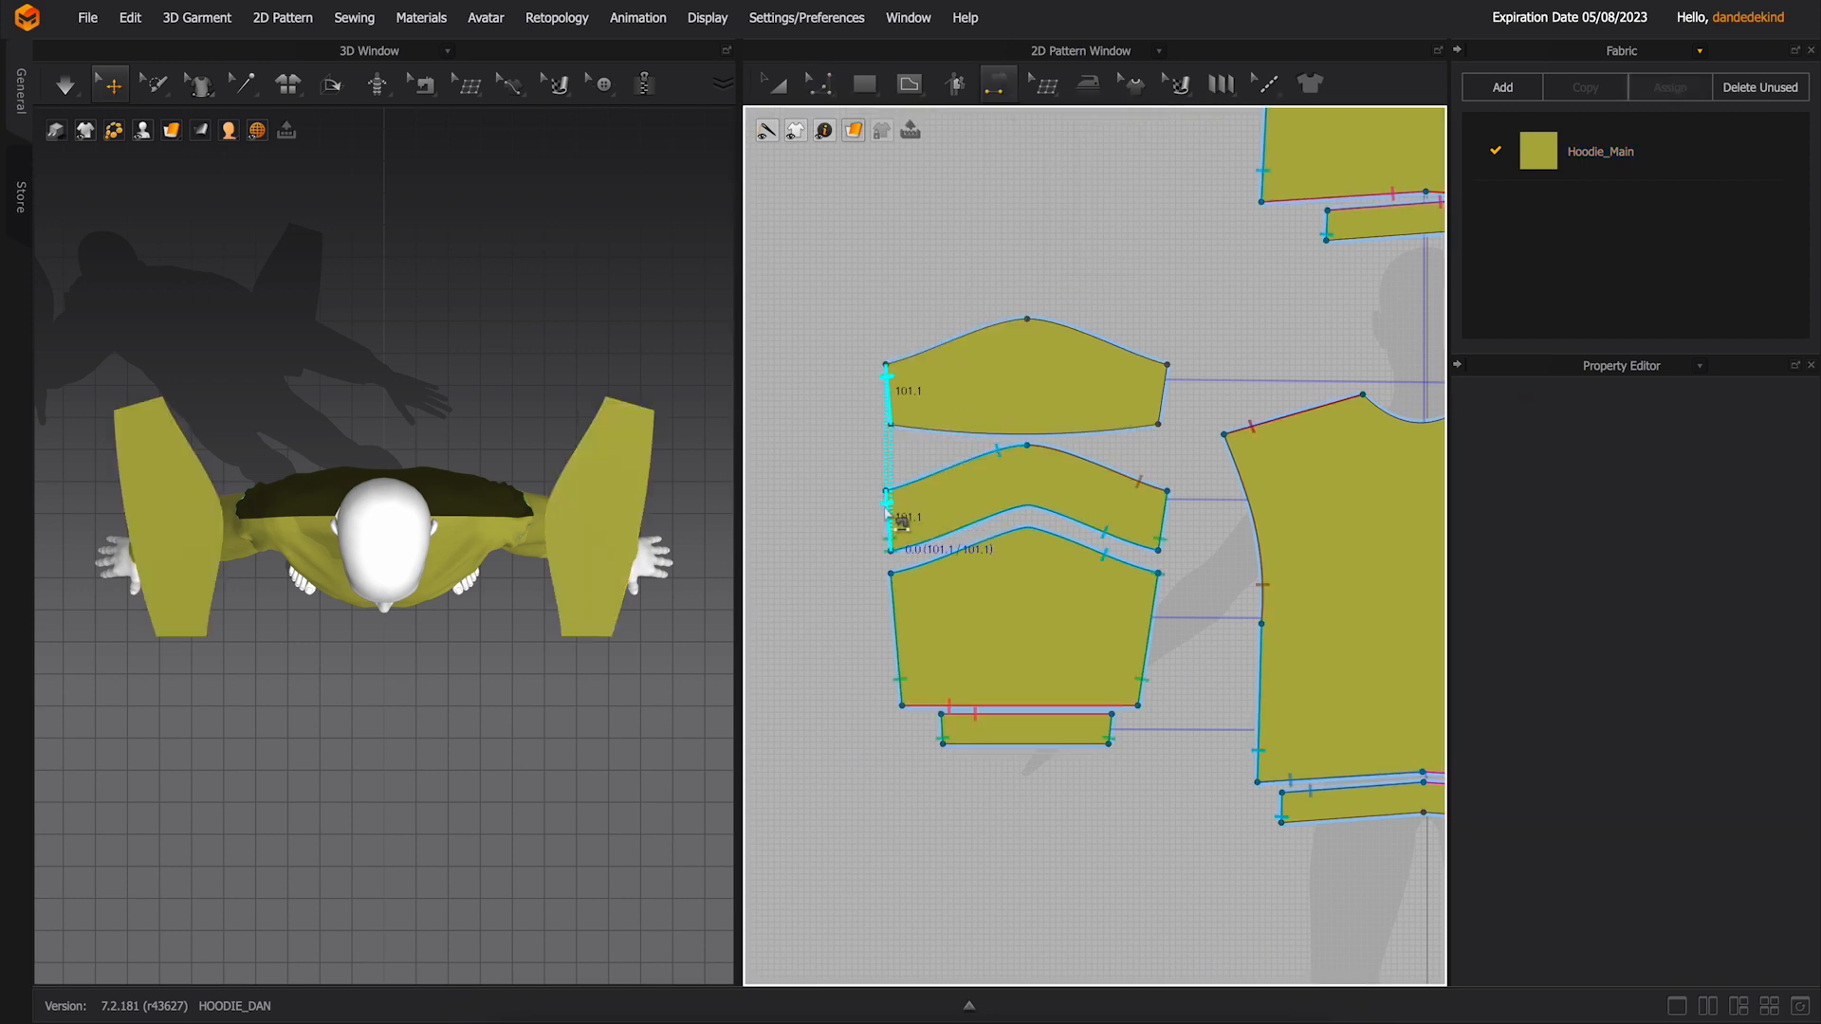
pyautogui.click(886, 512)
pyautogui.moveTo(604, 594); pyautogui.dragTo(439, 601, button='right')
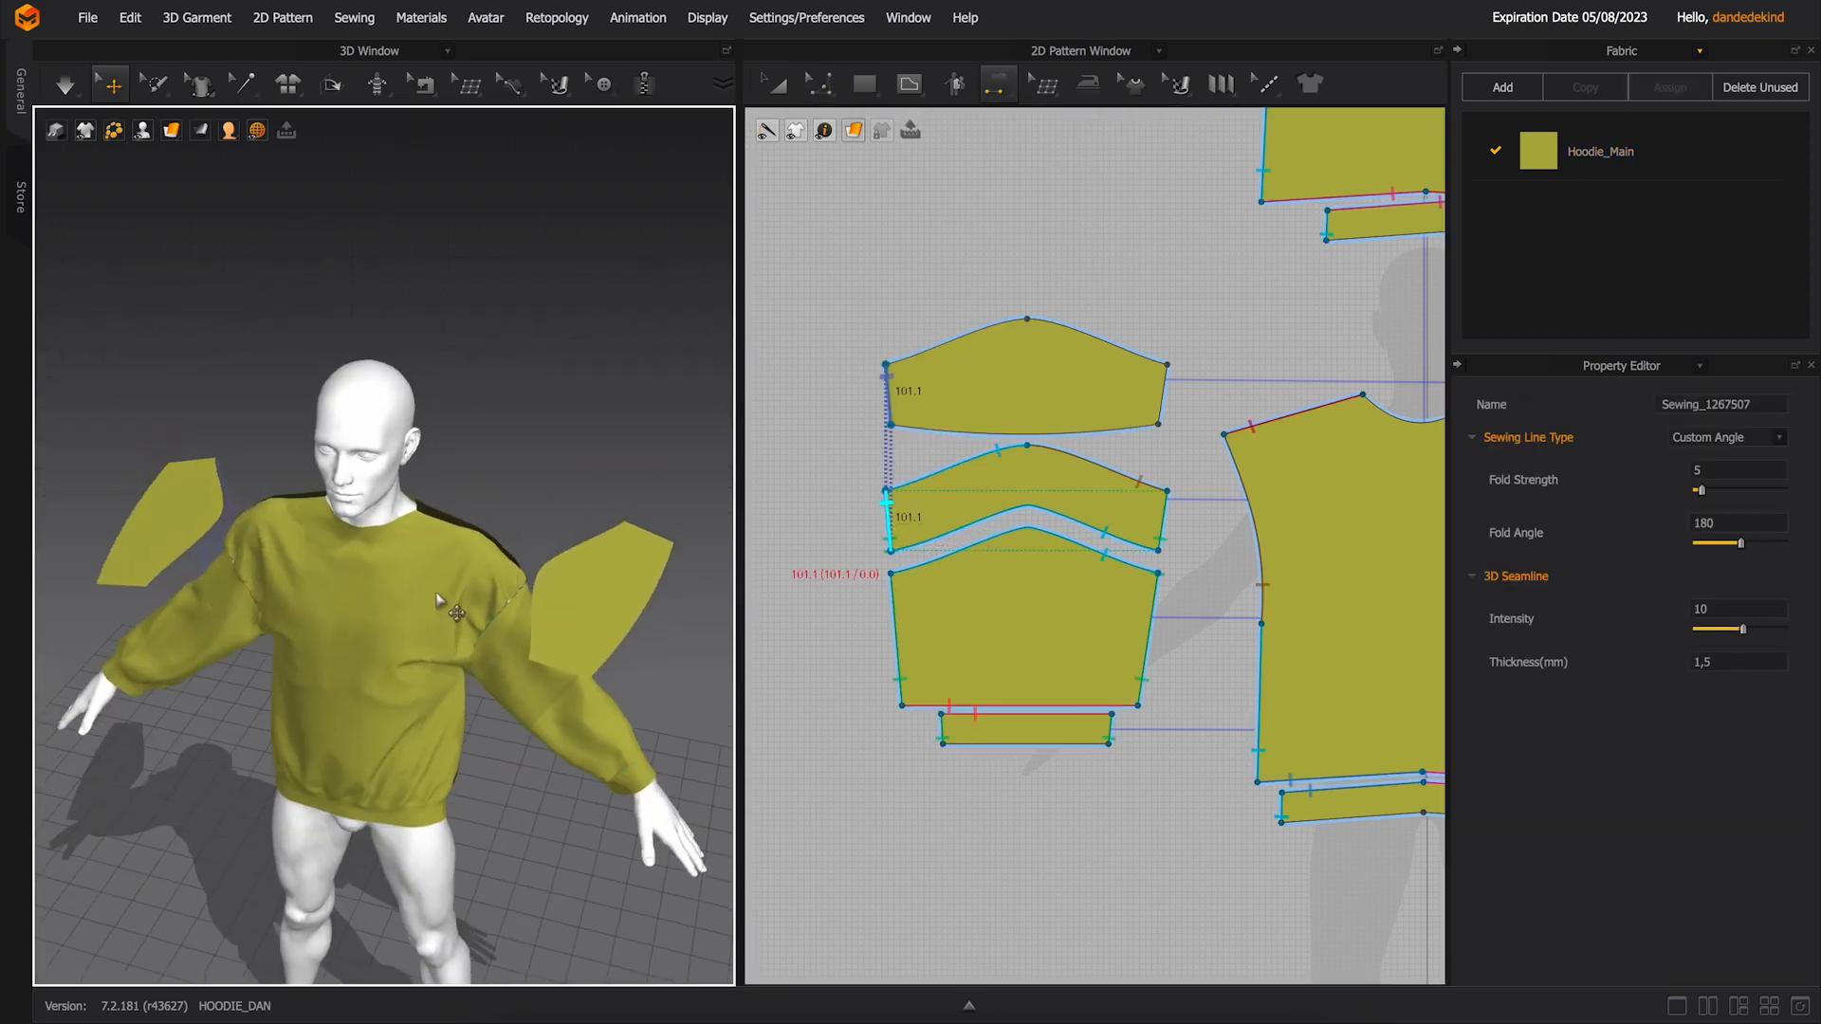
pyautogui.click(1171, 390)
pyautogui.click(1165, 522)
pyautogui.click(977, 337)
pyautogui.click(1002, 450)
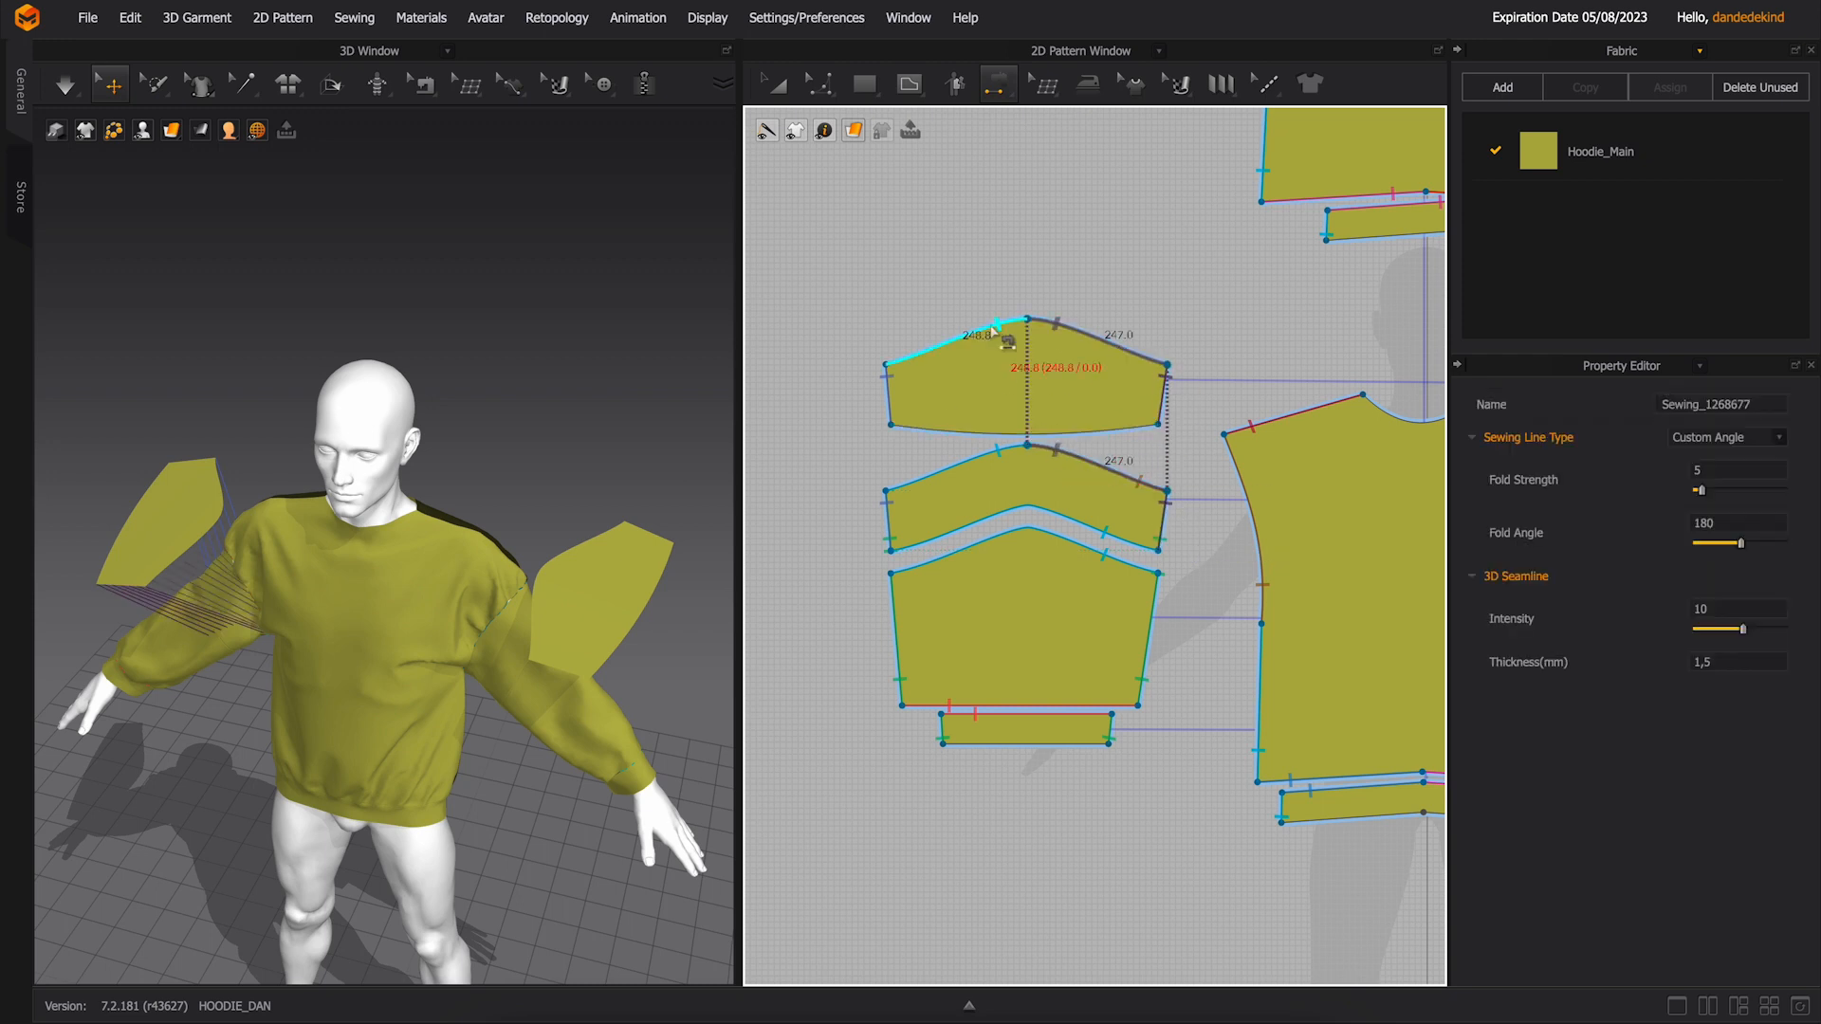
# - Simulate the garment with the new overlapping upper-sleeve layers and check the drape from the front
pyautogui.press('space')
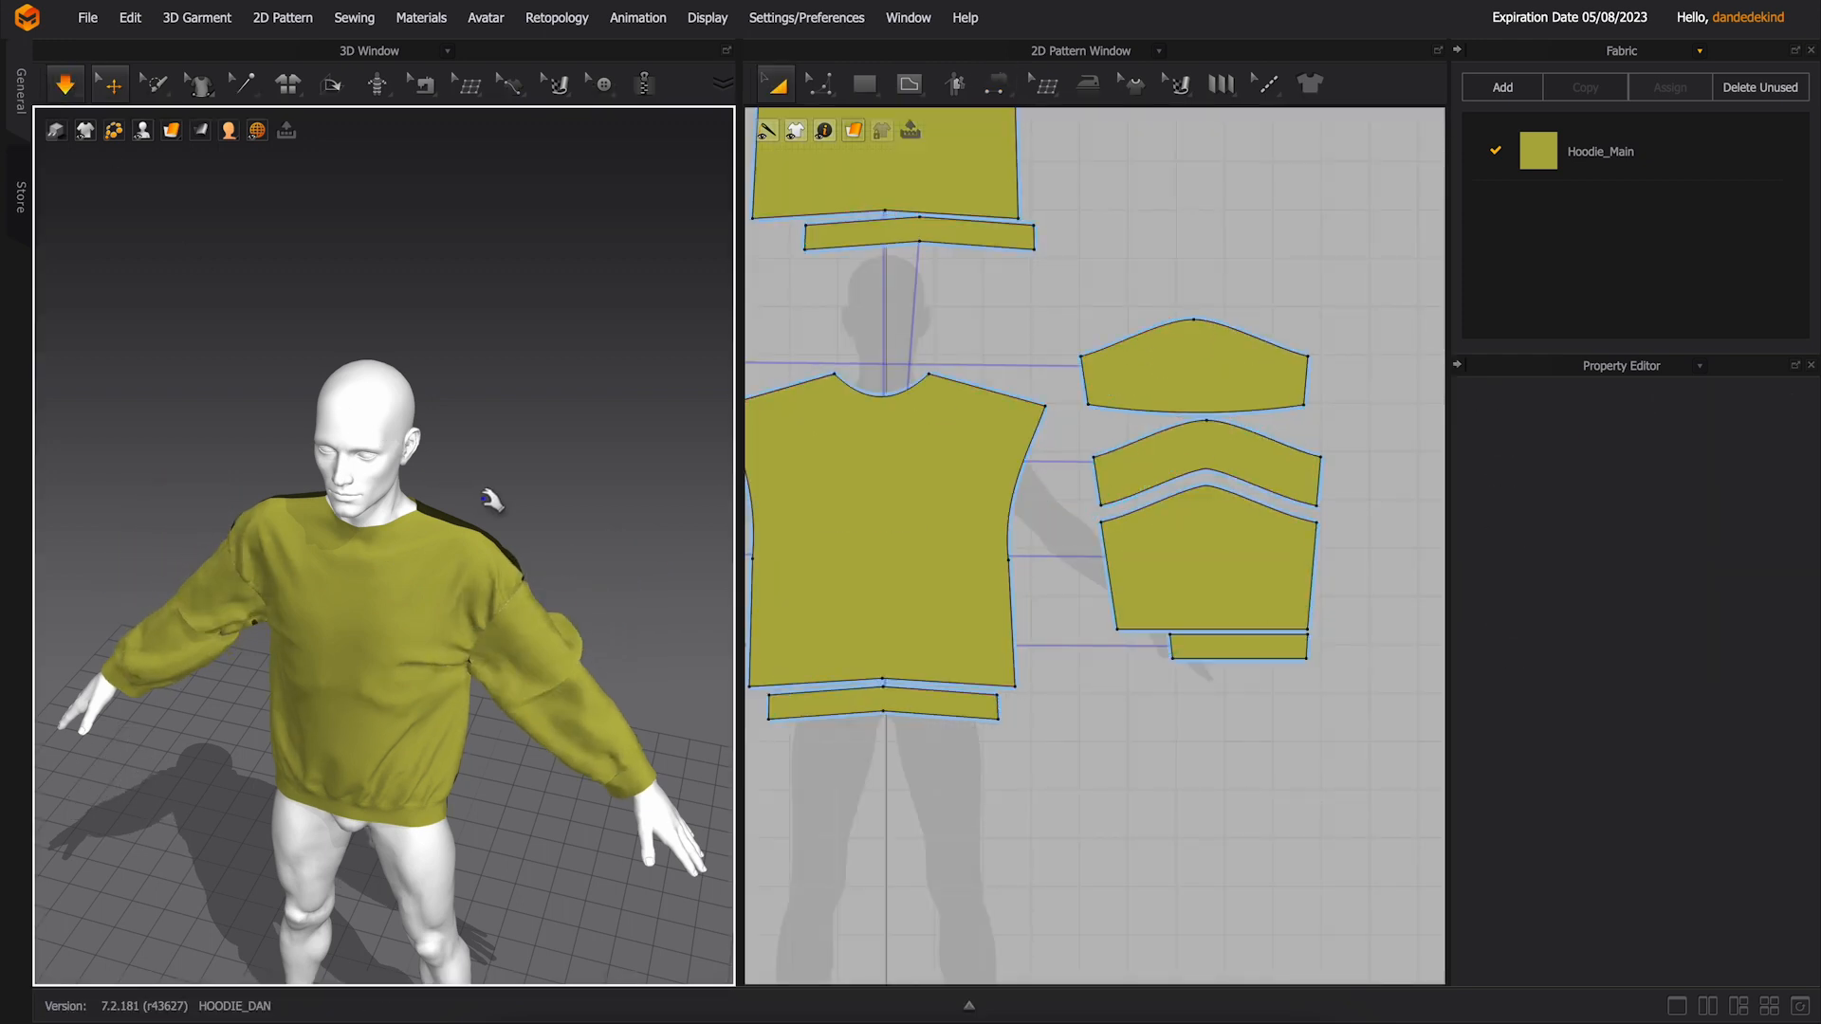
pyautogui.moveTo(461, 436); pyautogui.dragTo(510, 434, button='middle')
pyautogui.moveTo(465, 589); pyautogui.dragTo(446, 408, button='middle')
pyautogui.moveTo(398, 588); pyautogui.dragTo(493, 542, button='right')
pyautogui.moveTo(306, 534); pyautogui.dragTo(272, 483, button='right')
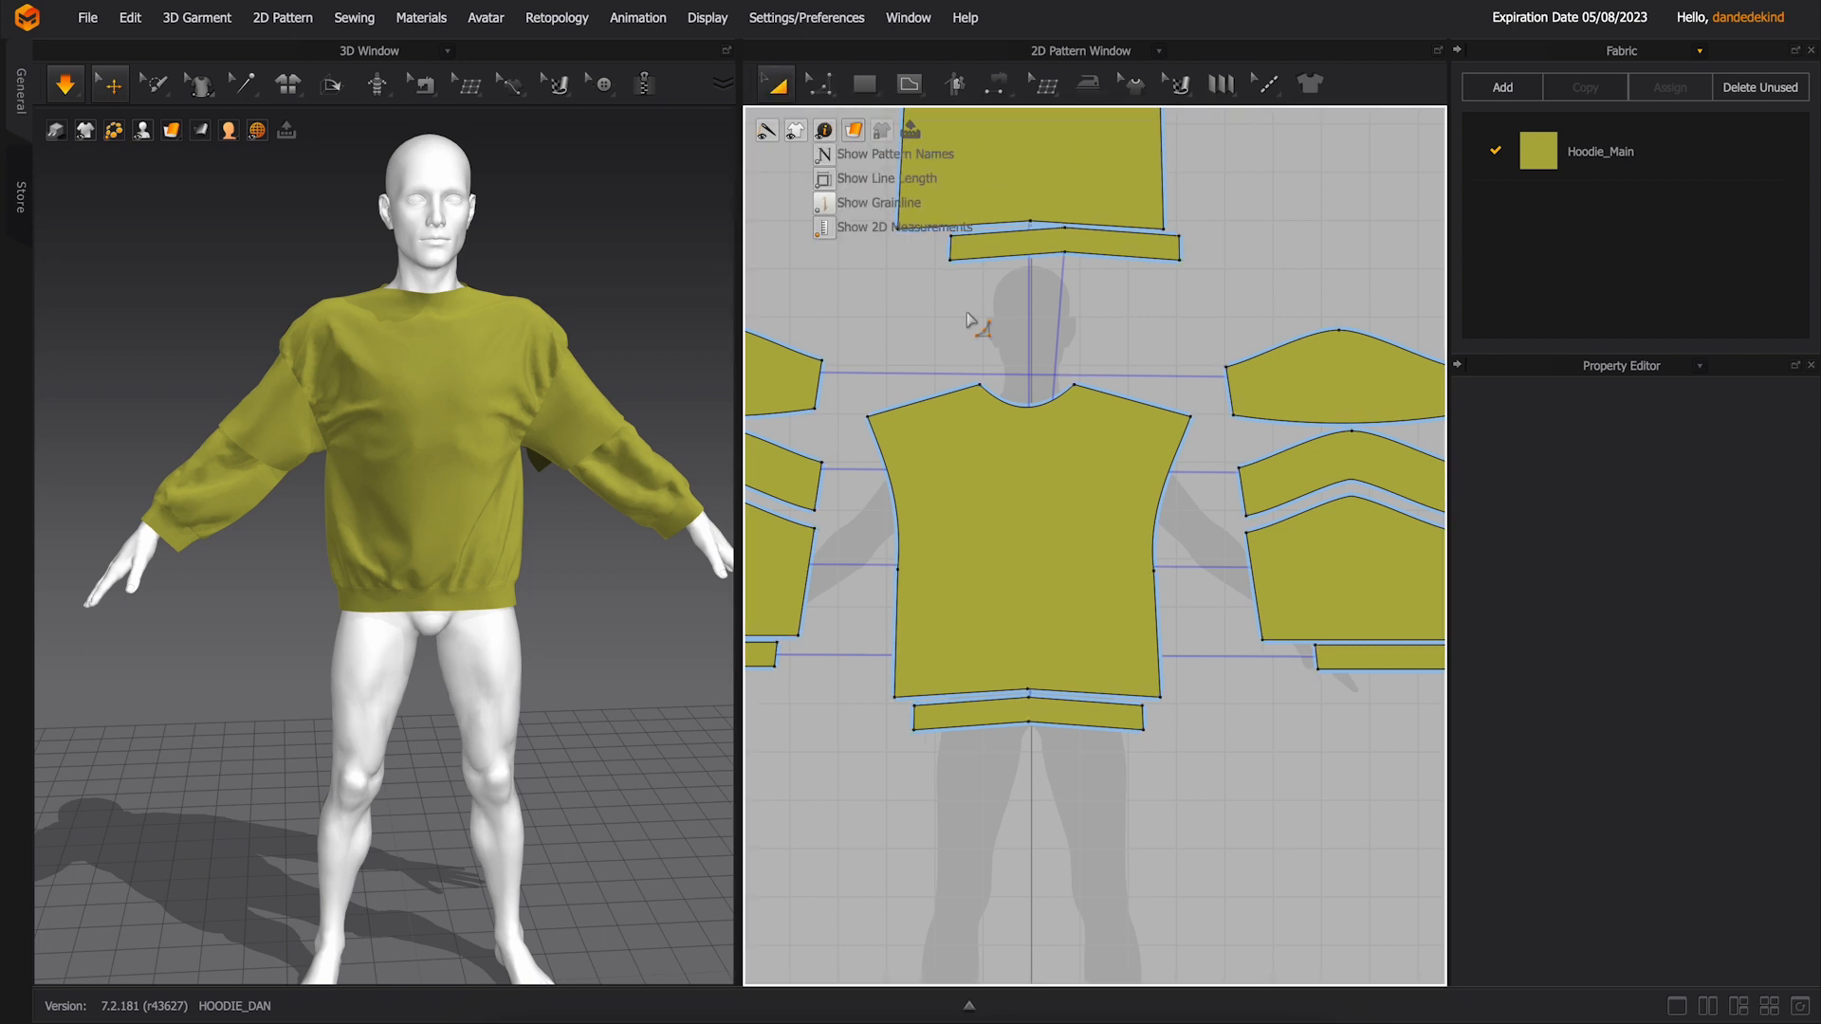
# - Remove the linked editing between the front and back torso panels
pyautogui.click(1070, 448)
pyautogui.rightClick(1072, 458)
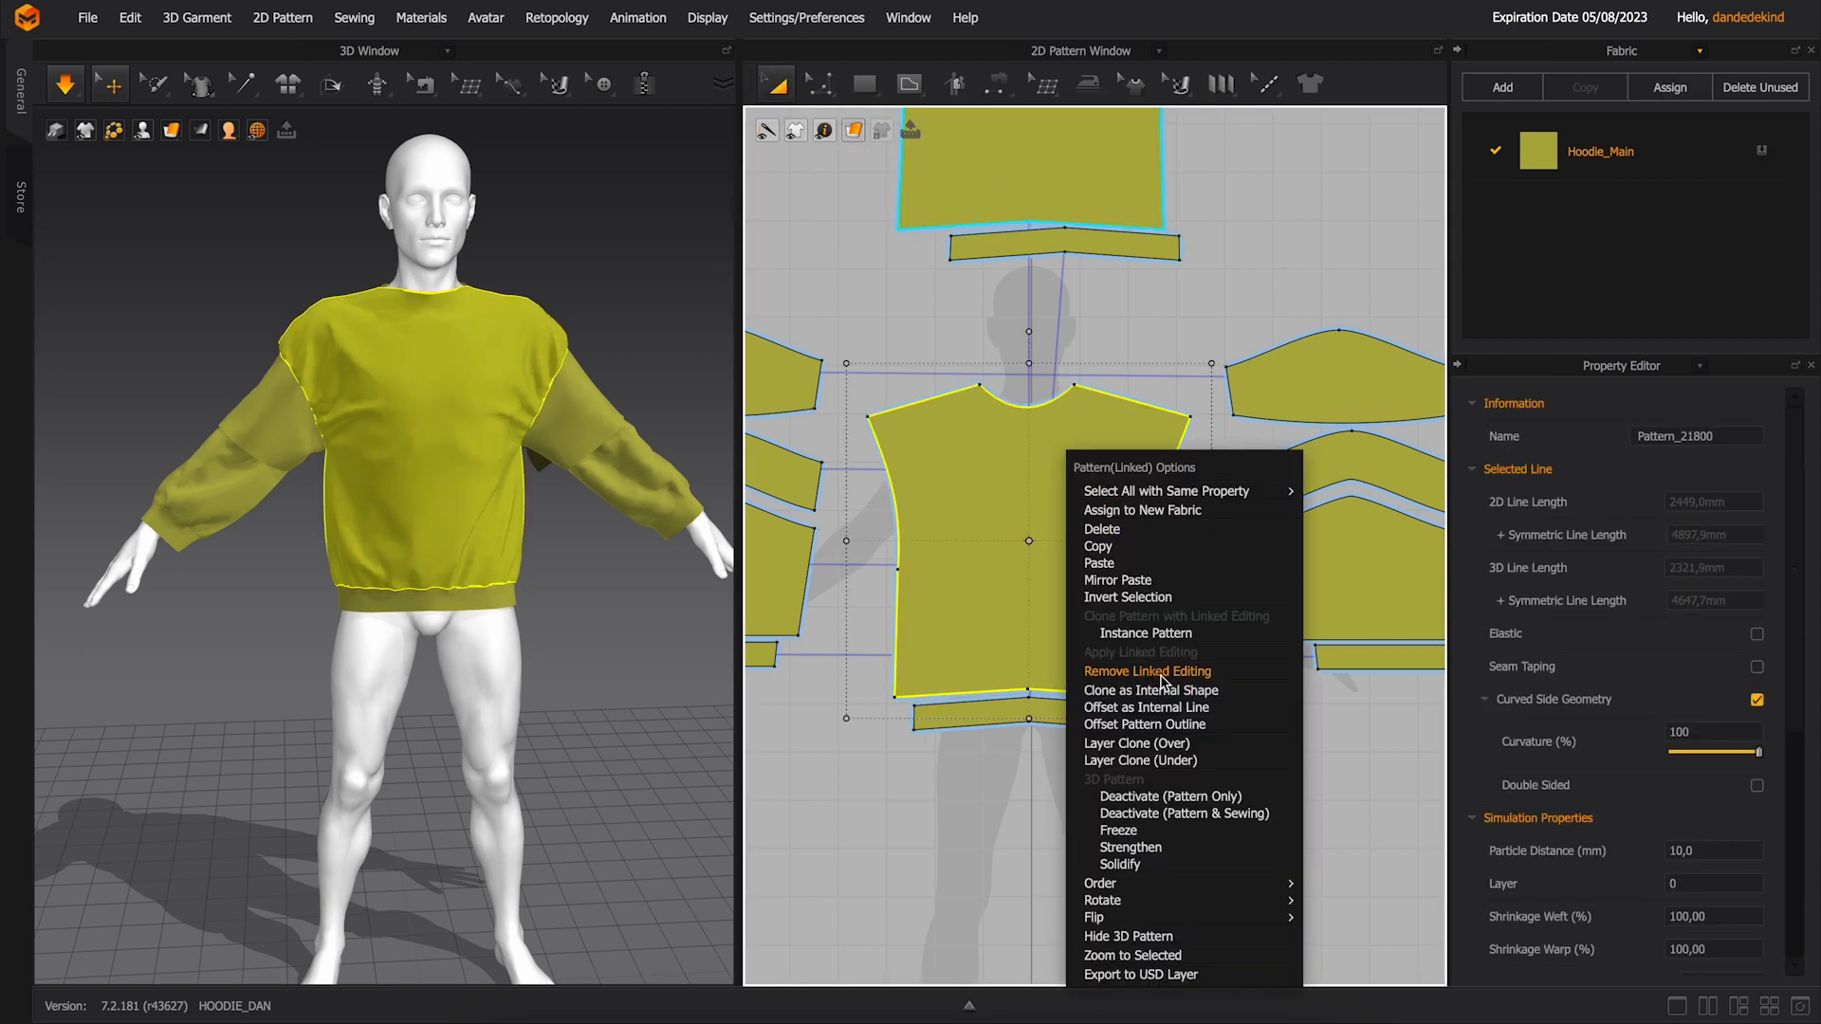
pyautogui.click(1164, 673)
# - Deepen the front panel's neckline with Smooth Curve, from one shoulder point to the other, into a lower rounded scoop
pyautogui.scroll(-2, 1112, 348)
pyautogui.click(820, 90)
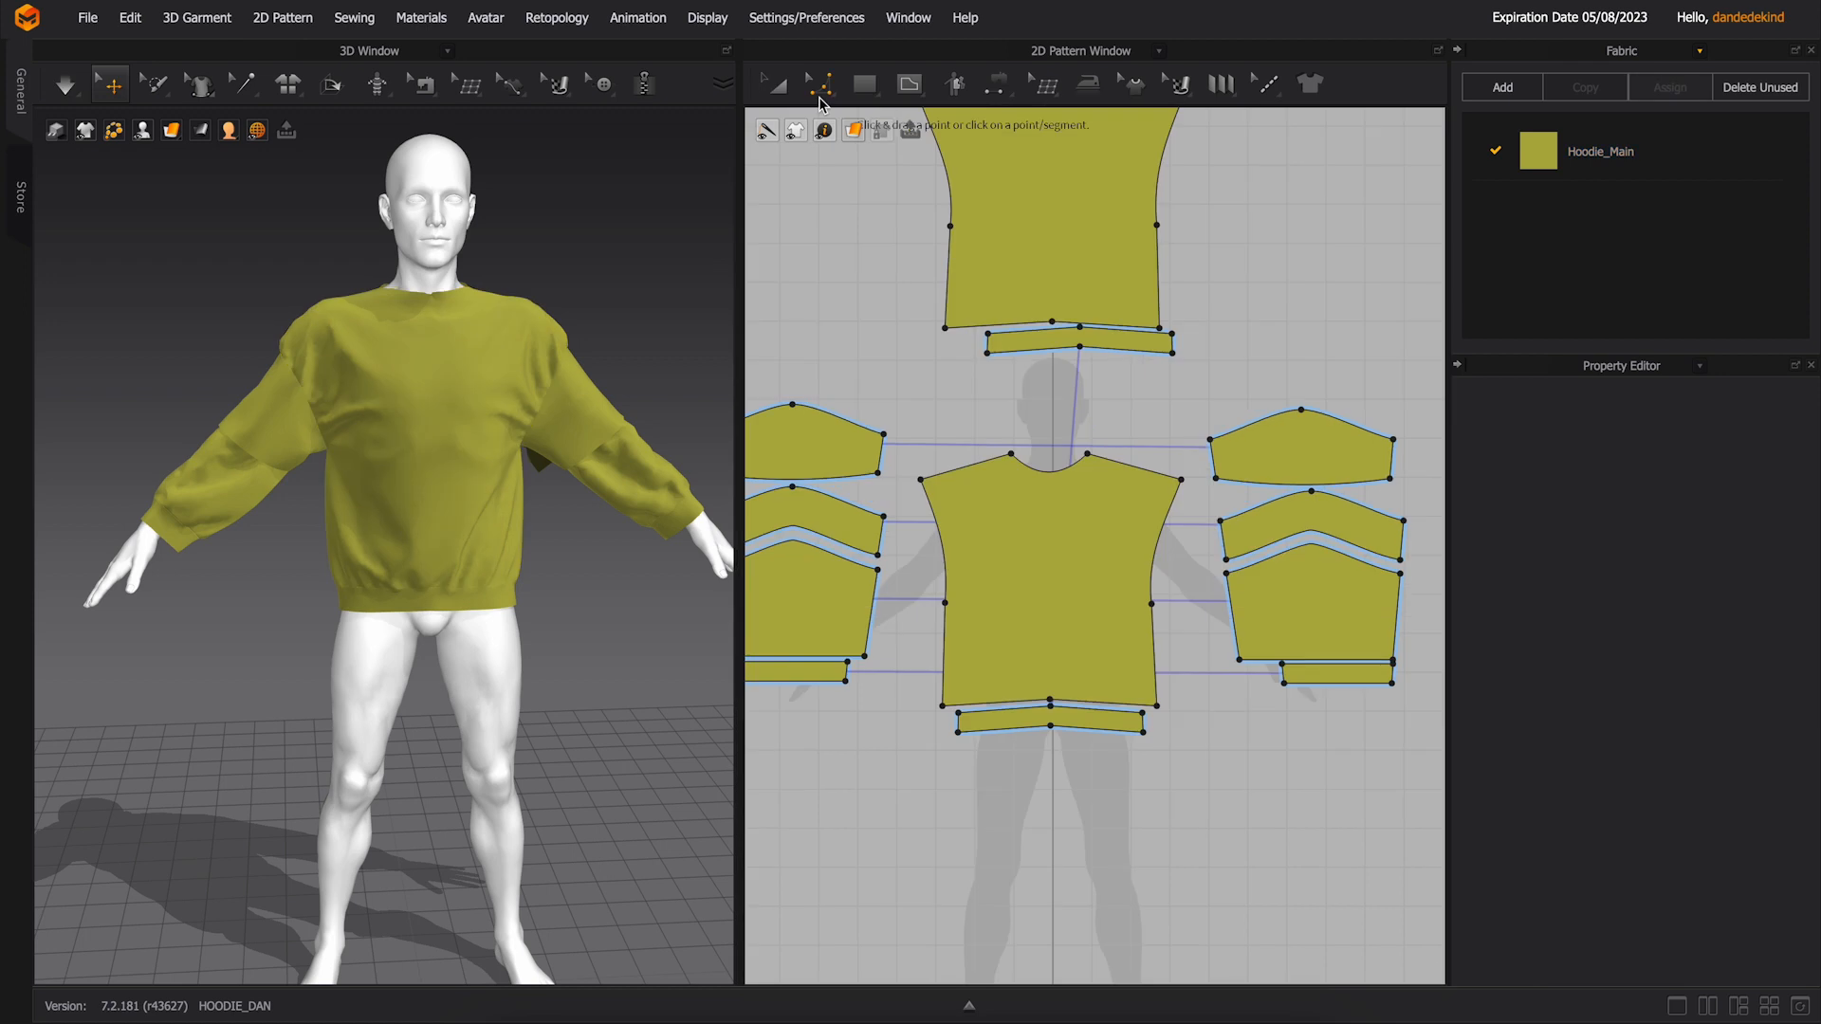
pyautogui.click(902, 238)
pyautogui.scroll(5, 1009, 402)
pyautogui.click(1018, 603)
pyautogui.click(1318, 603)
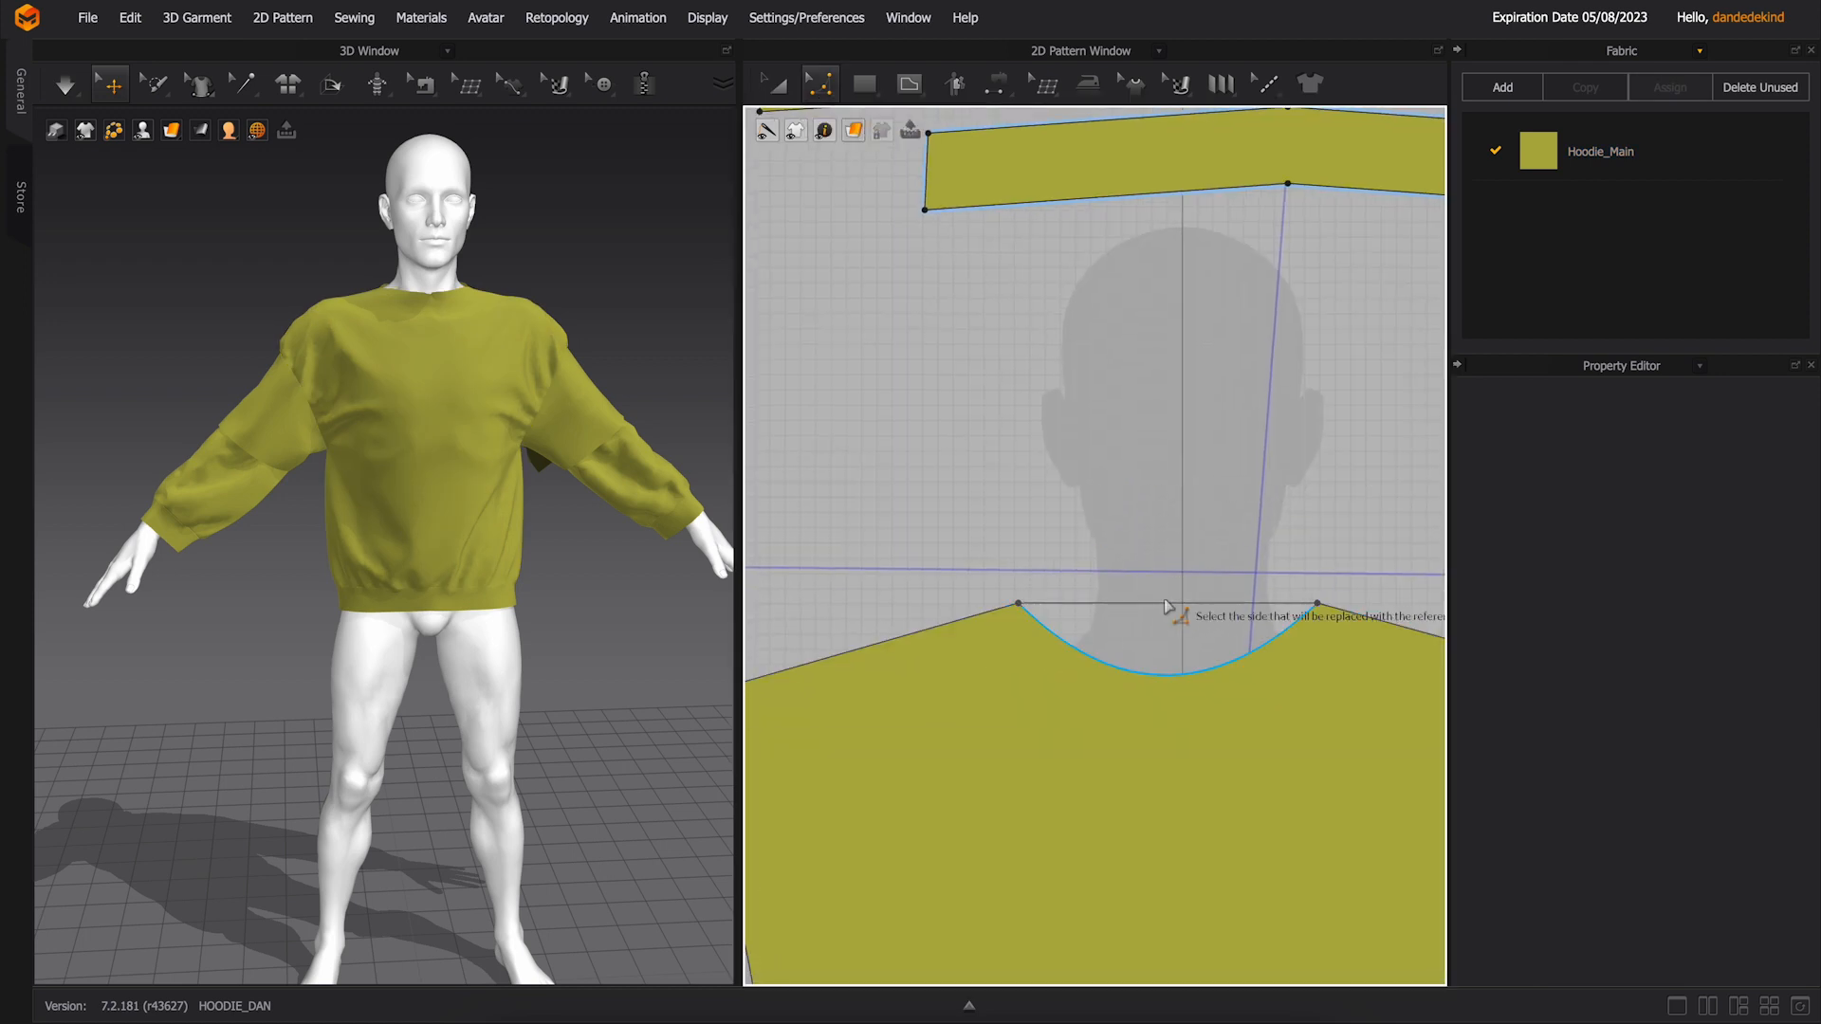
pyautogui.click(1181, 680)
pyautogui.moveTo(1176, 707); pyautogui.dragTo(1184, 782)
pyautogui.scroll(-2, 963, 387)
# - Add a point at the lowest spot of the front neckline curve, undo the stray point edit, and simulate the garment
pyautogui.click(820, 83)
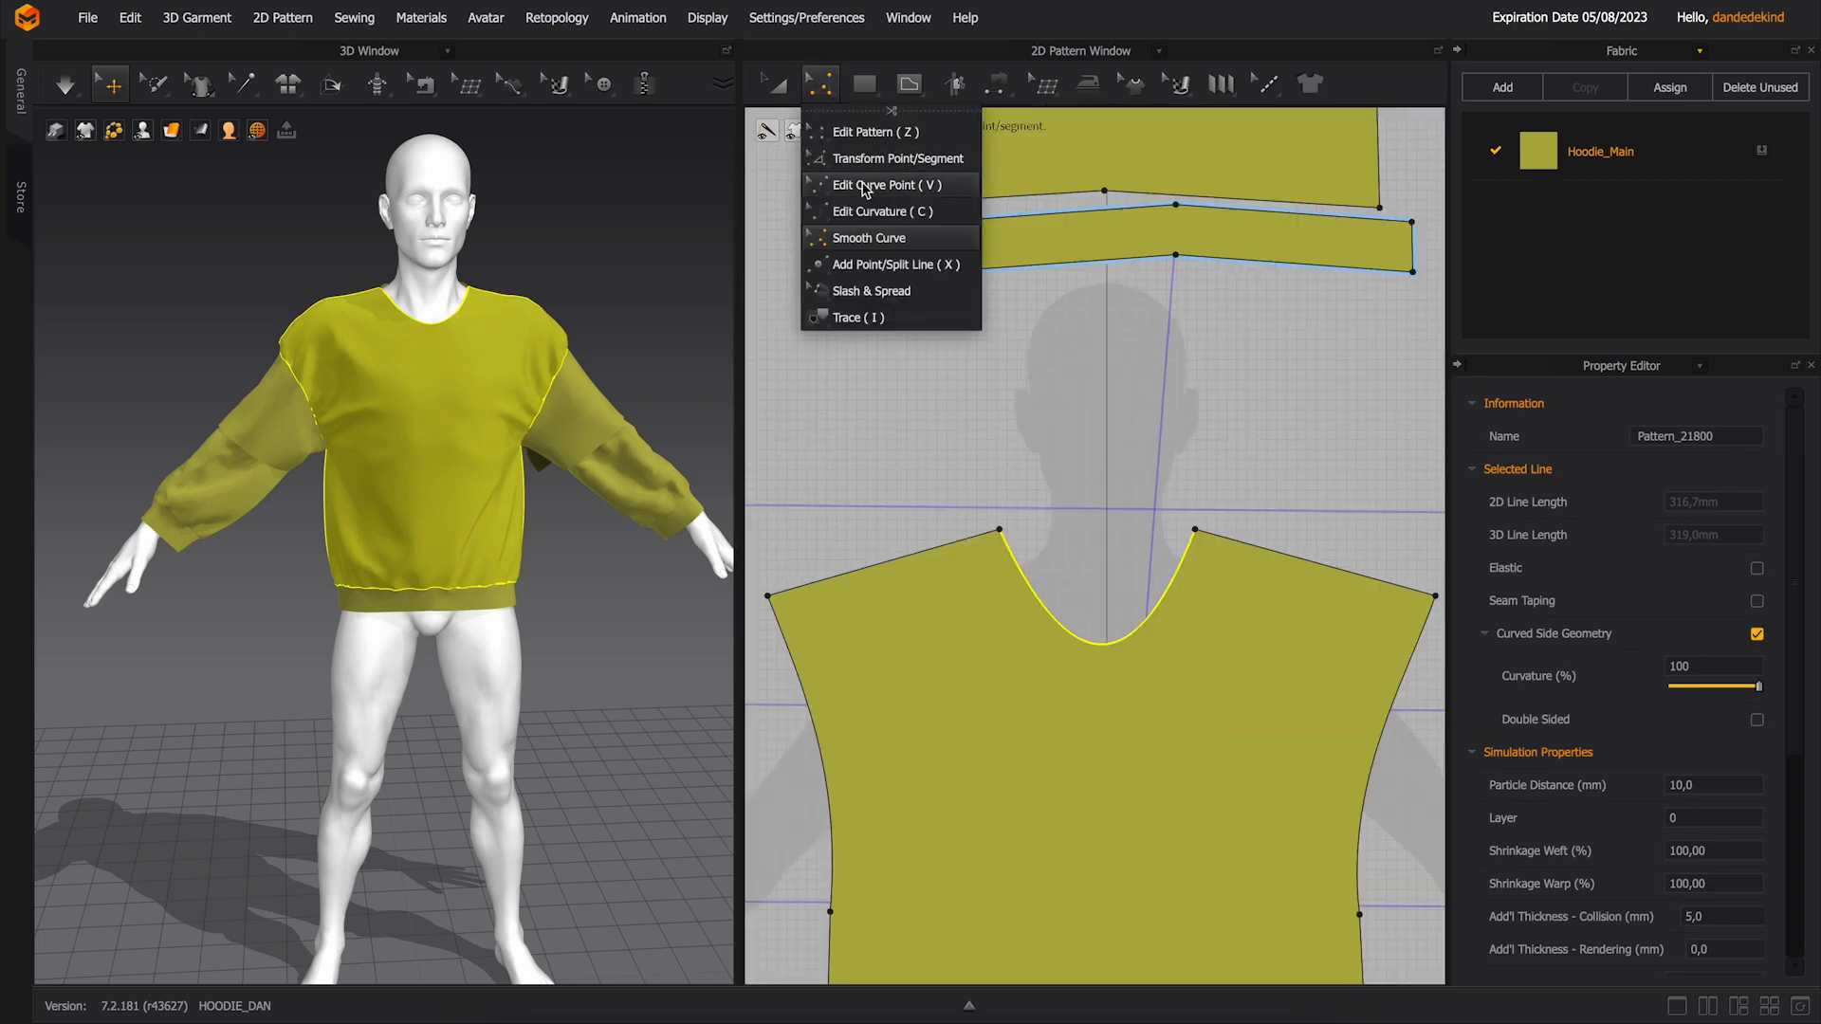
pyautogui.click(873, 266)
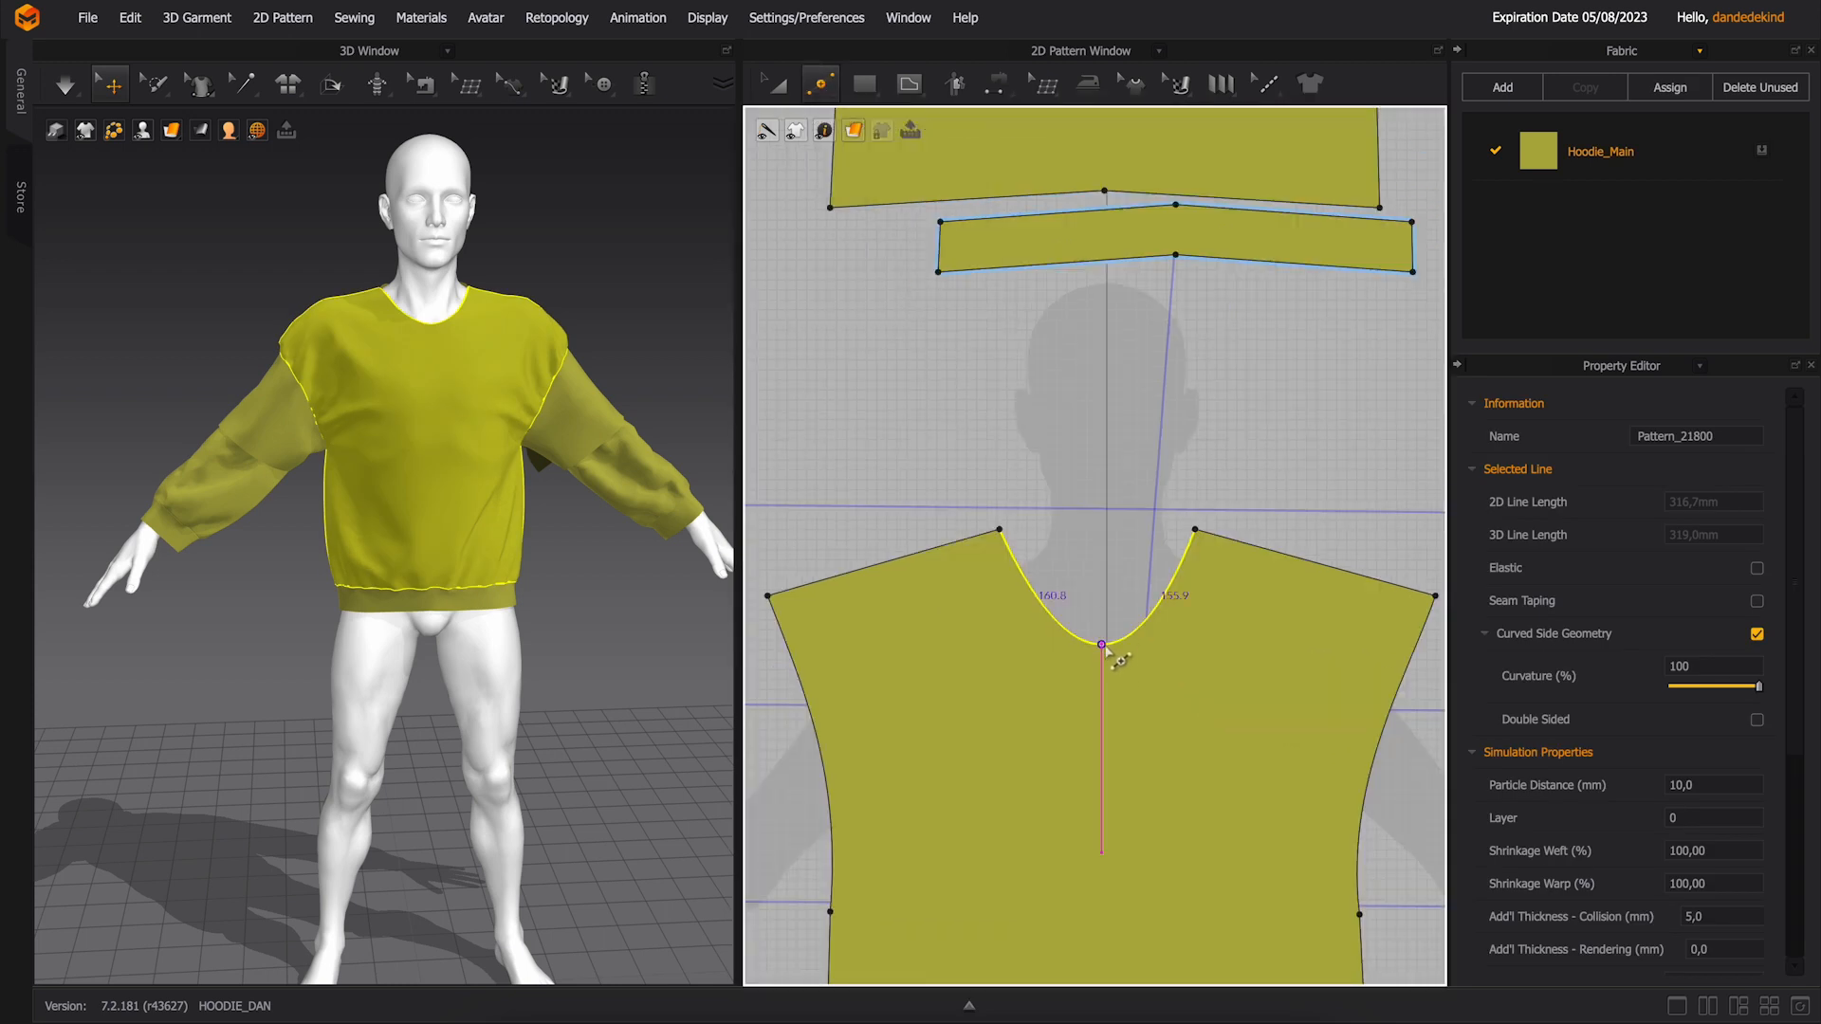
pyautogui.click(1102, 646)
pyautogui.press('z')
pyautogui.moveTo(1069, 646); pyautogui.dragTo(1103, 677)
pyautogui.hotkey('ctrl', 'z')
pyautogui.click(1086, 553)
pyautogui.moveTo(451, 461); pyautogui.dragTo(463, 474, button='right')
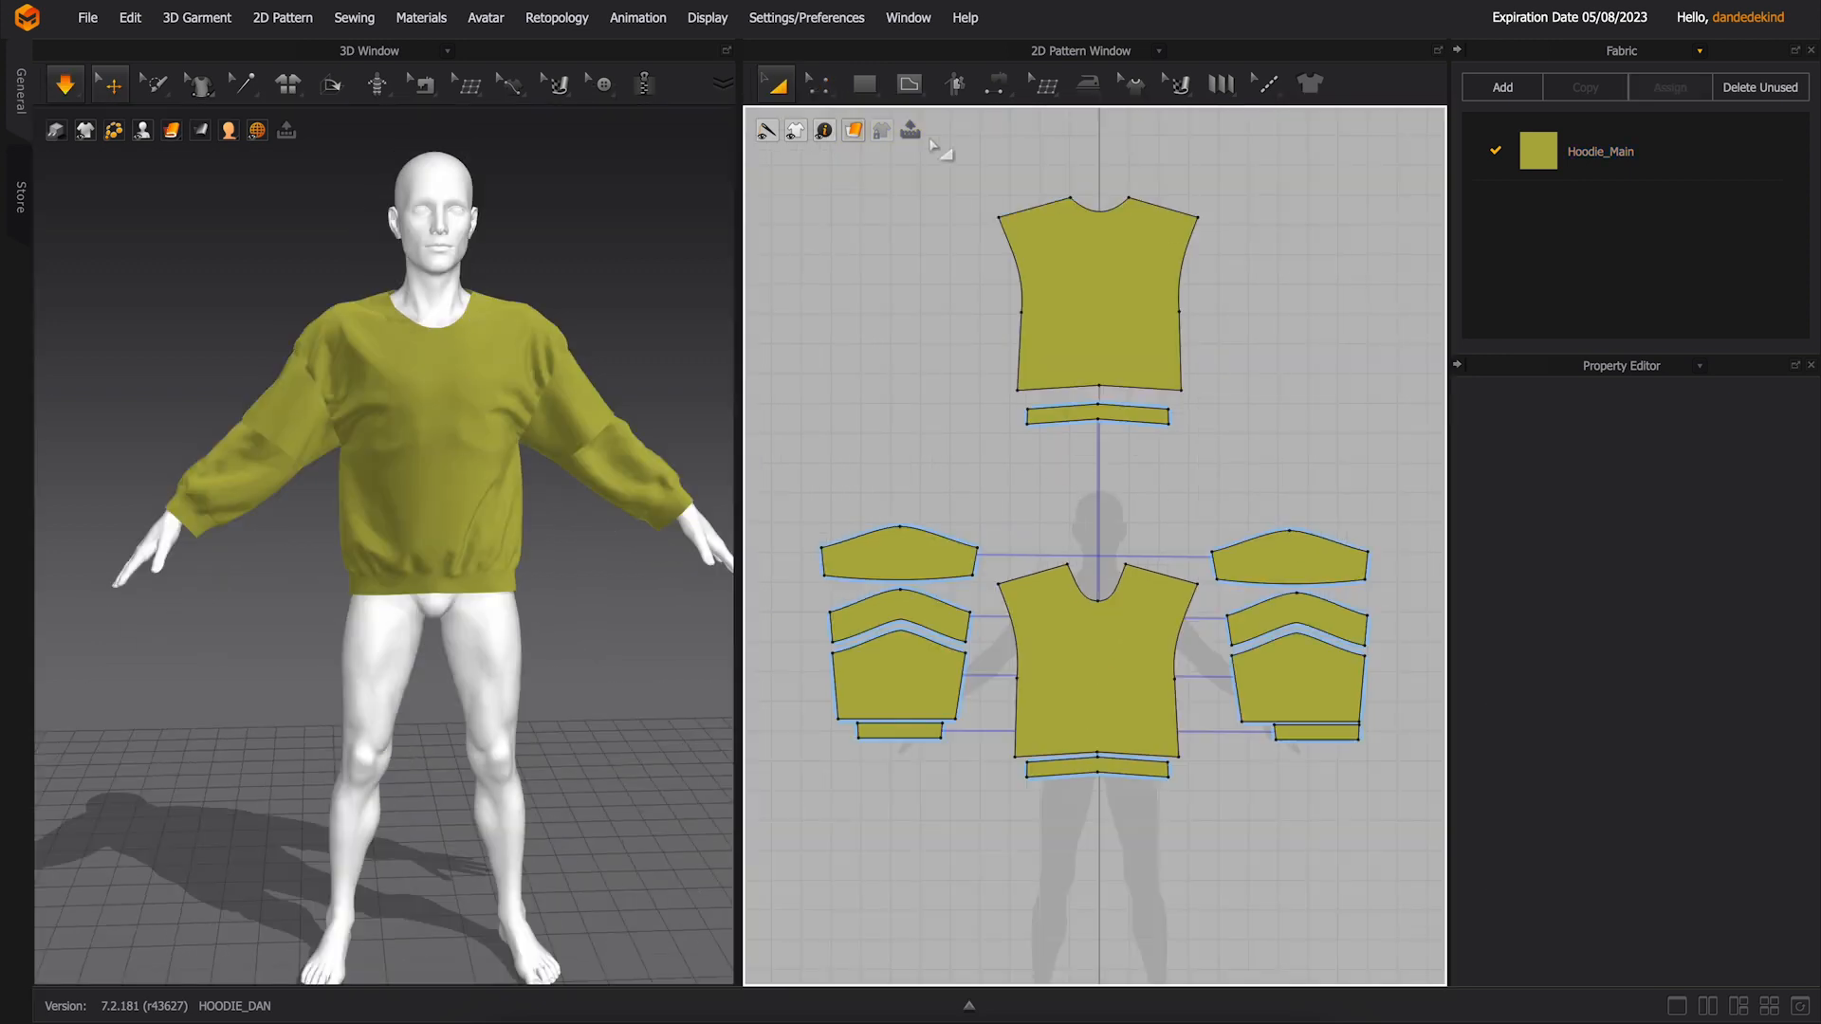
# - Draw a small horizontal rectangle pattern above the front panel's neckline, then turn it a quarter turn in 3D and place it beside the head
pyautogui.click(868, 86)
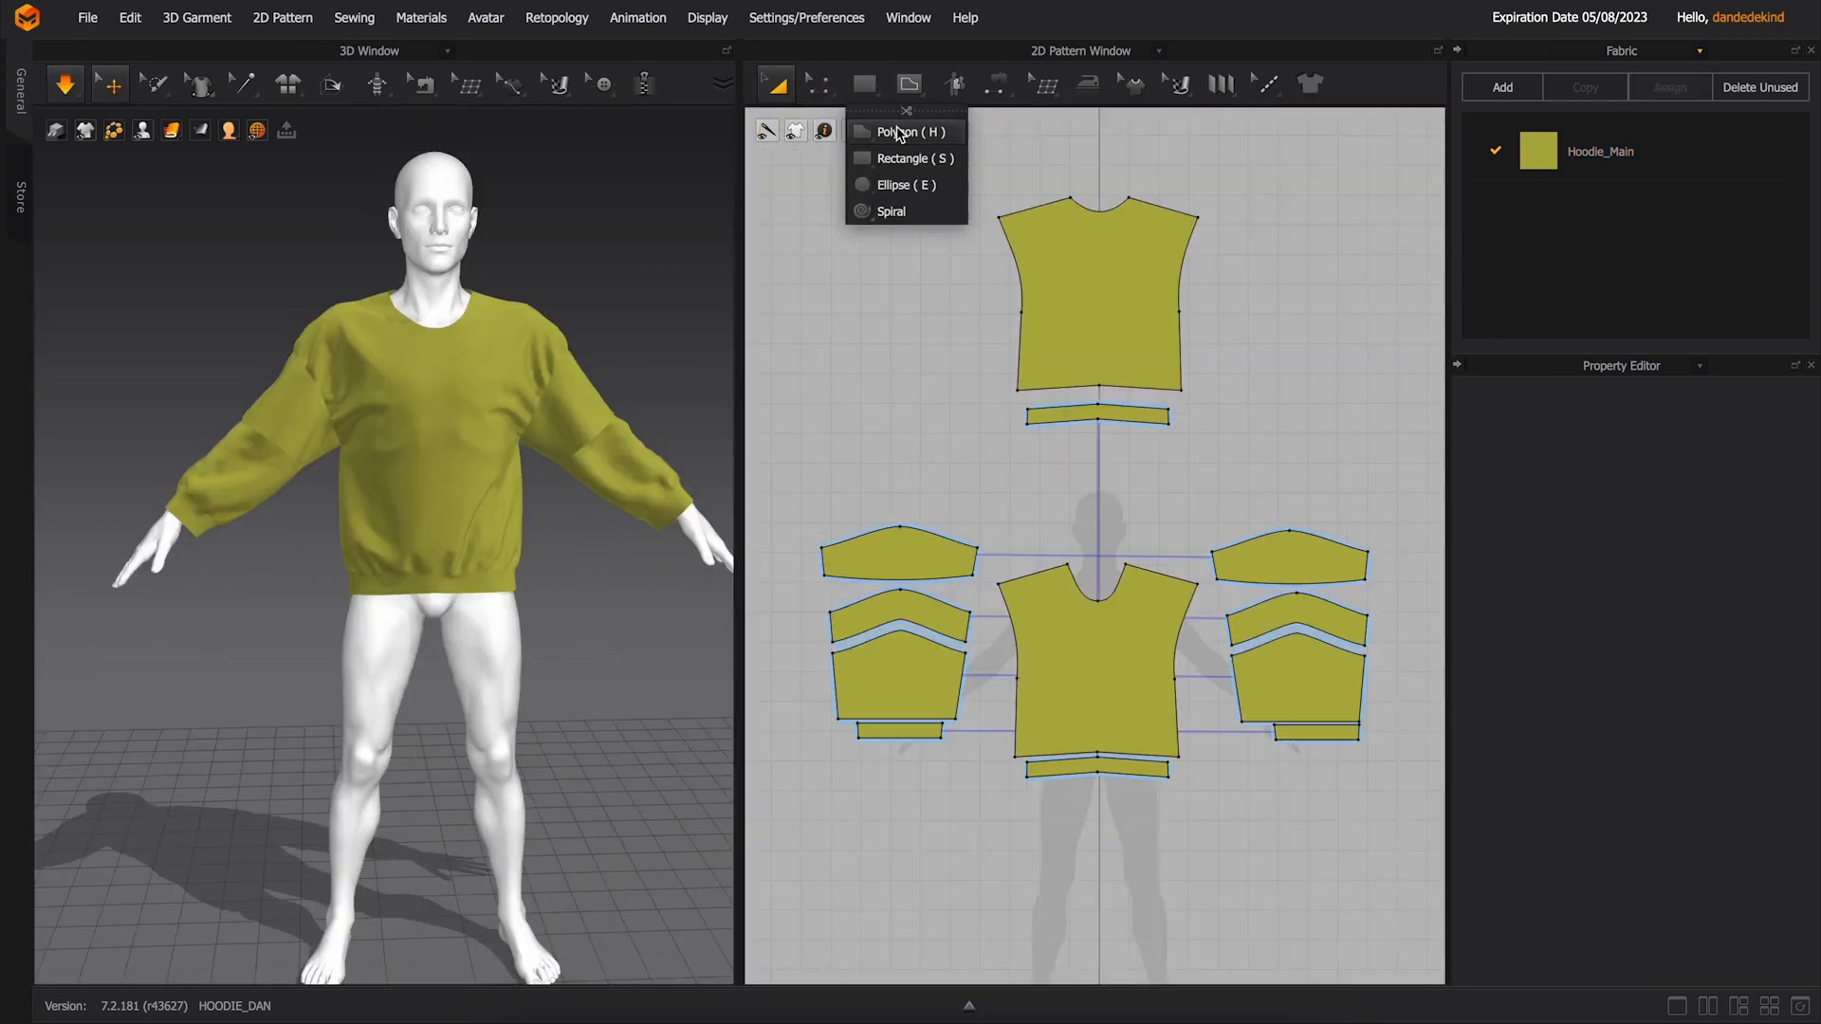
pyautogui.click(901, 159)
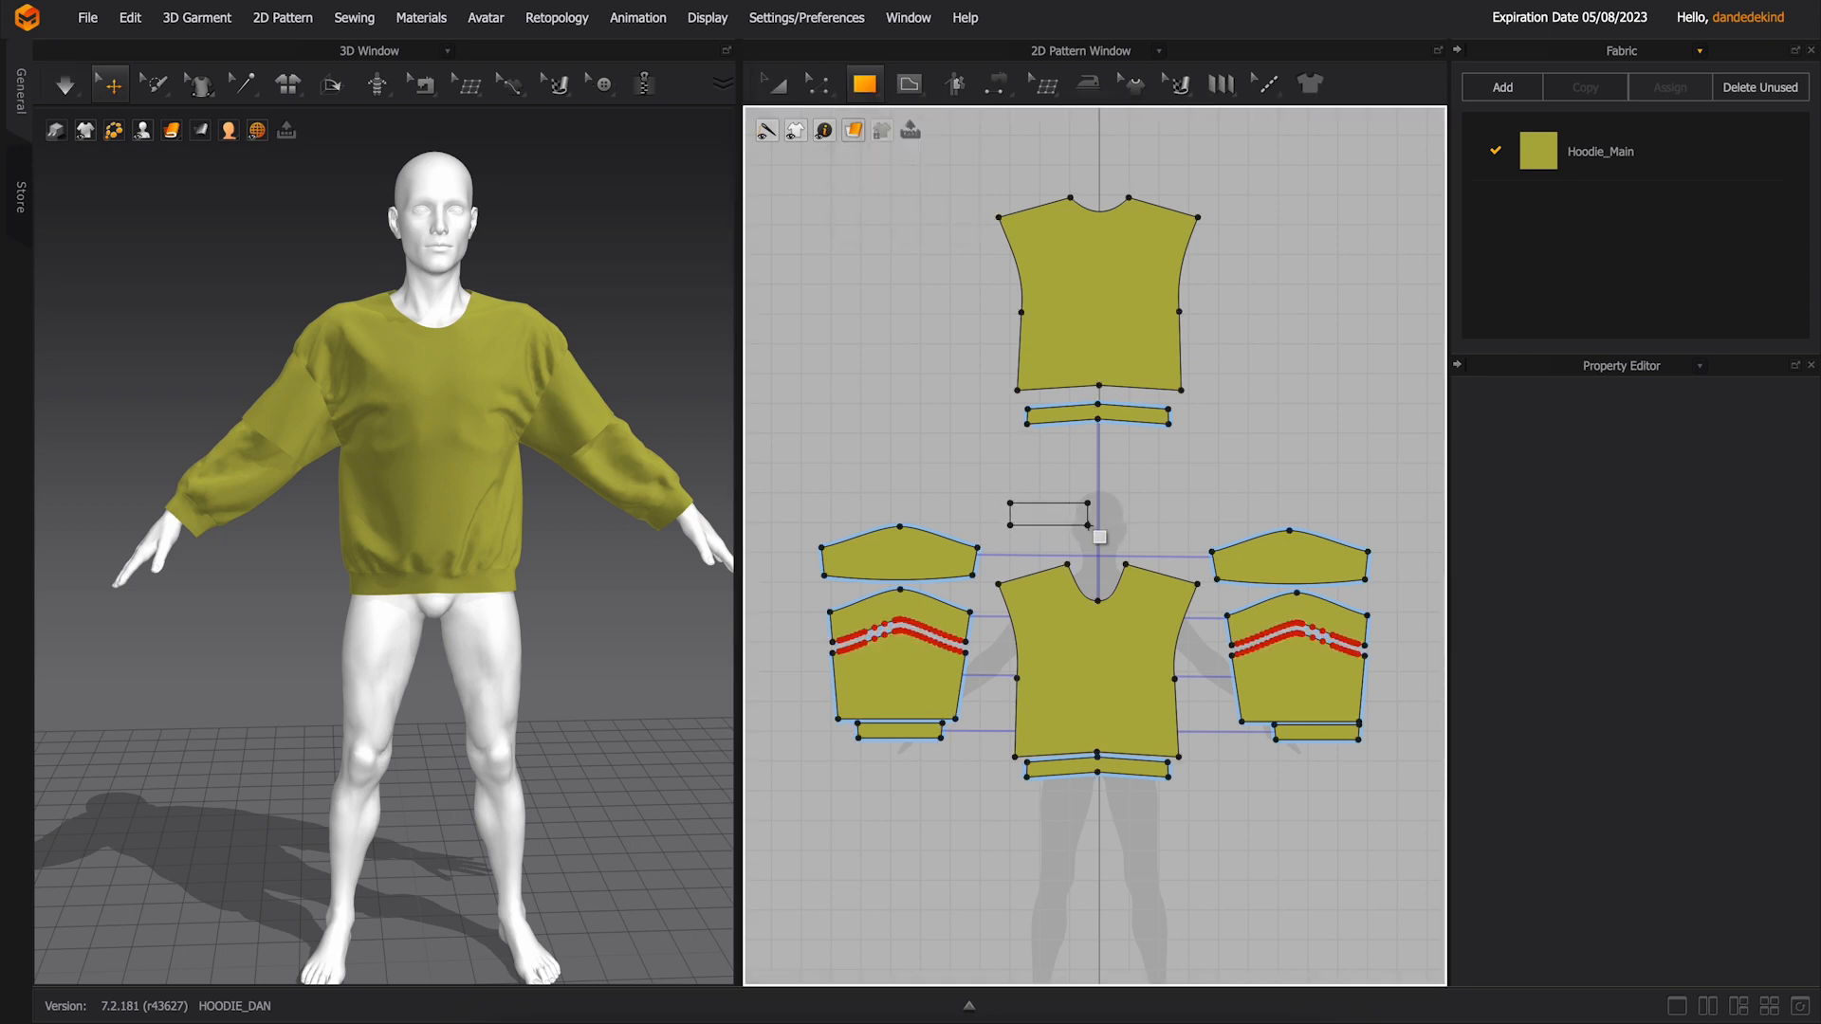
pyautogui.moveTo(1089, 524); pyautogui.dragTo(1090, 525)
pyautogui.click(789, 92)
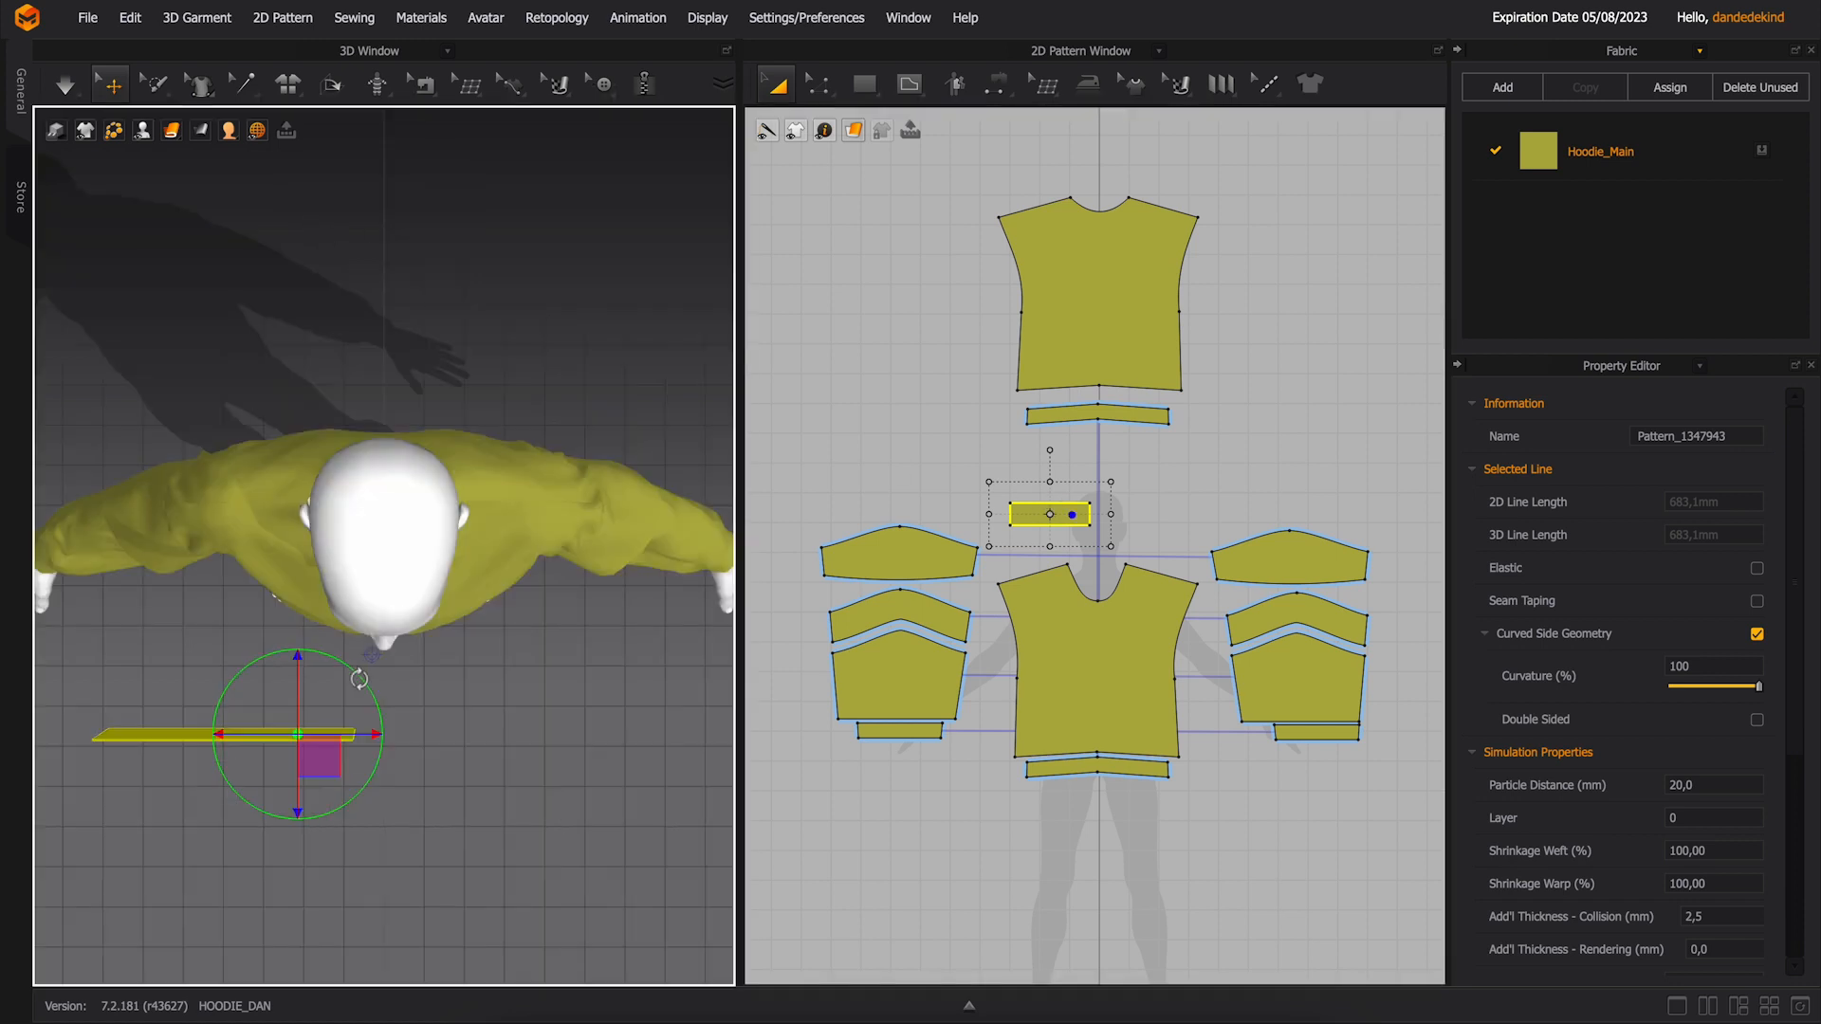
pyautogui.moveTo(357, 675); pyautogui.dragTo(364, 797)
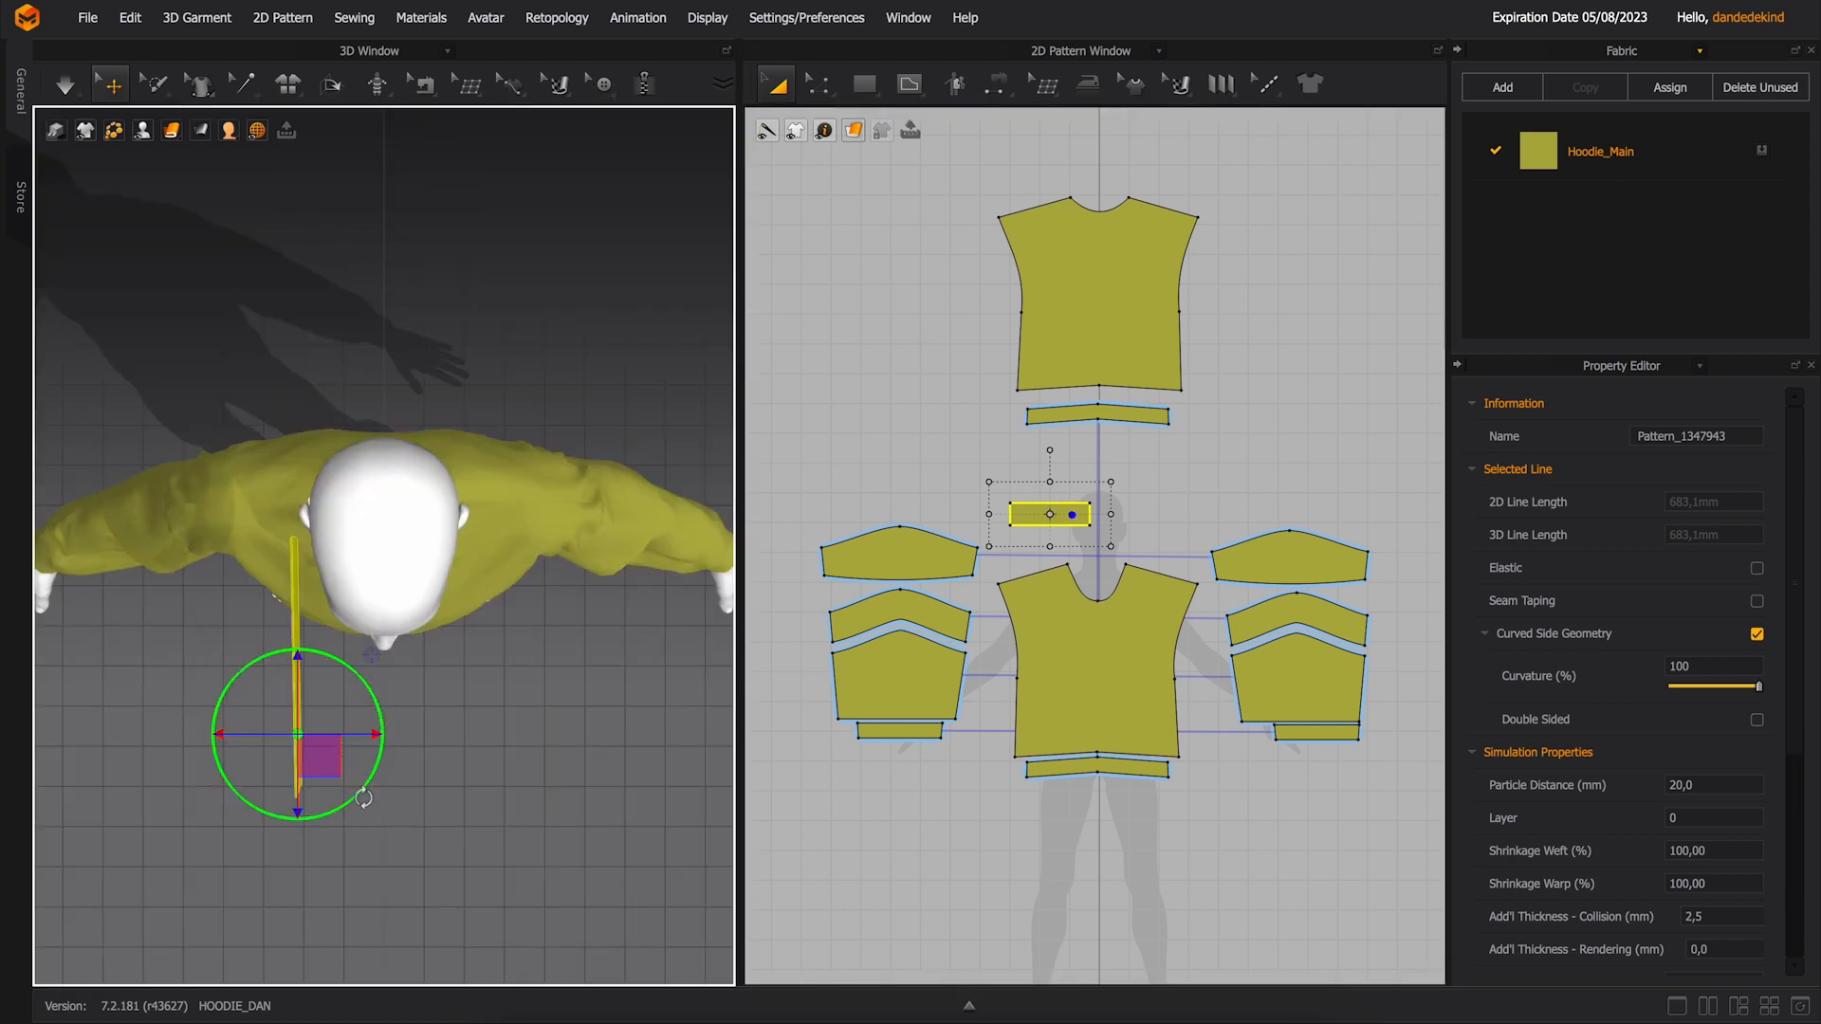
pyautogui.moveTo(299, 661); pyautogui.dragTo(390, 602)
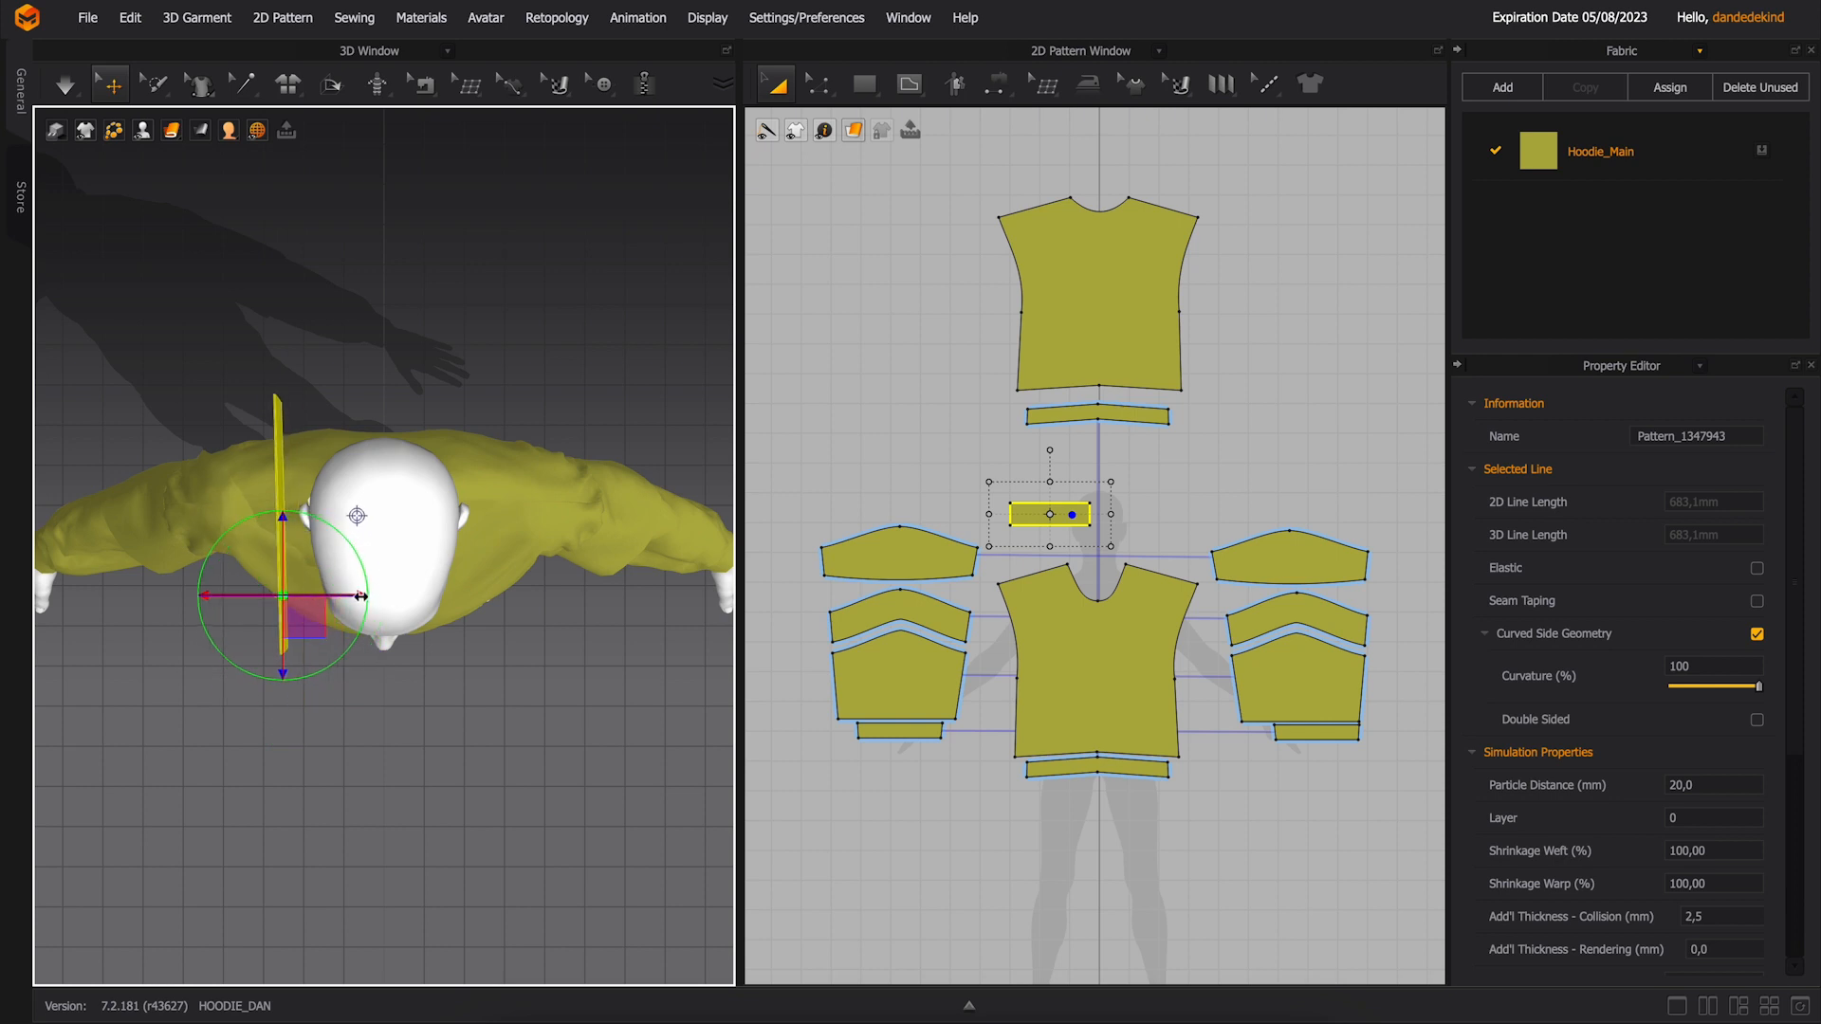
# - Clone the small neck rectangle as a Symmetric Pattern and place the copy level with it across the centre line
pyautogui.rightClick(1072, 523)
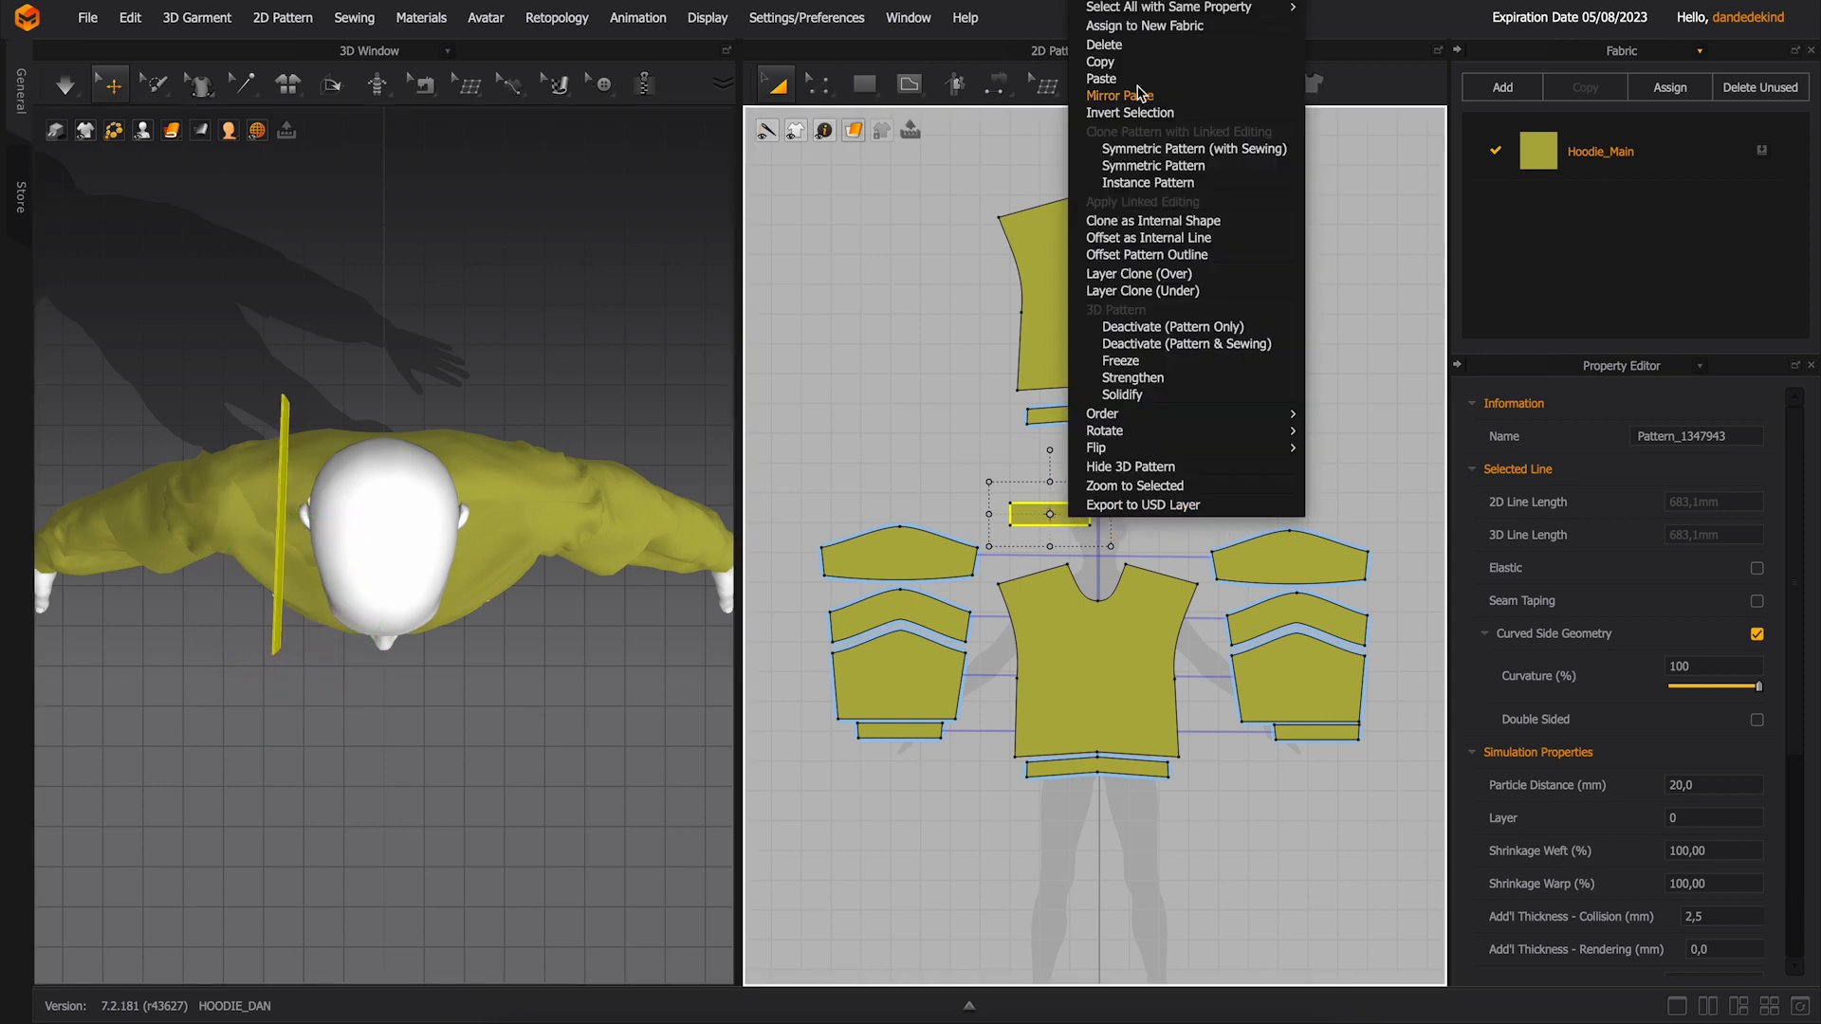
pyautogui.click(1193, 168)
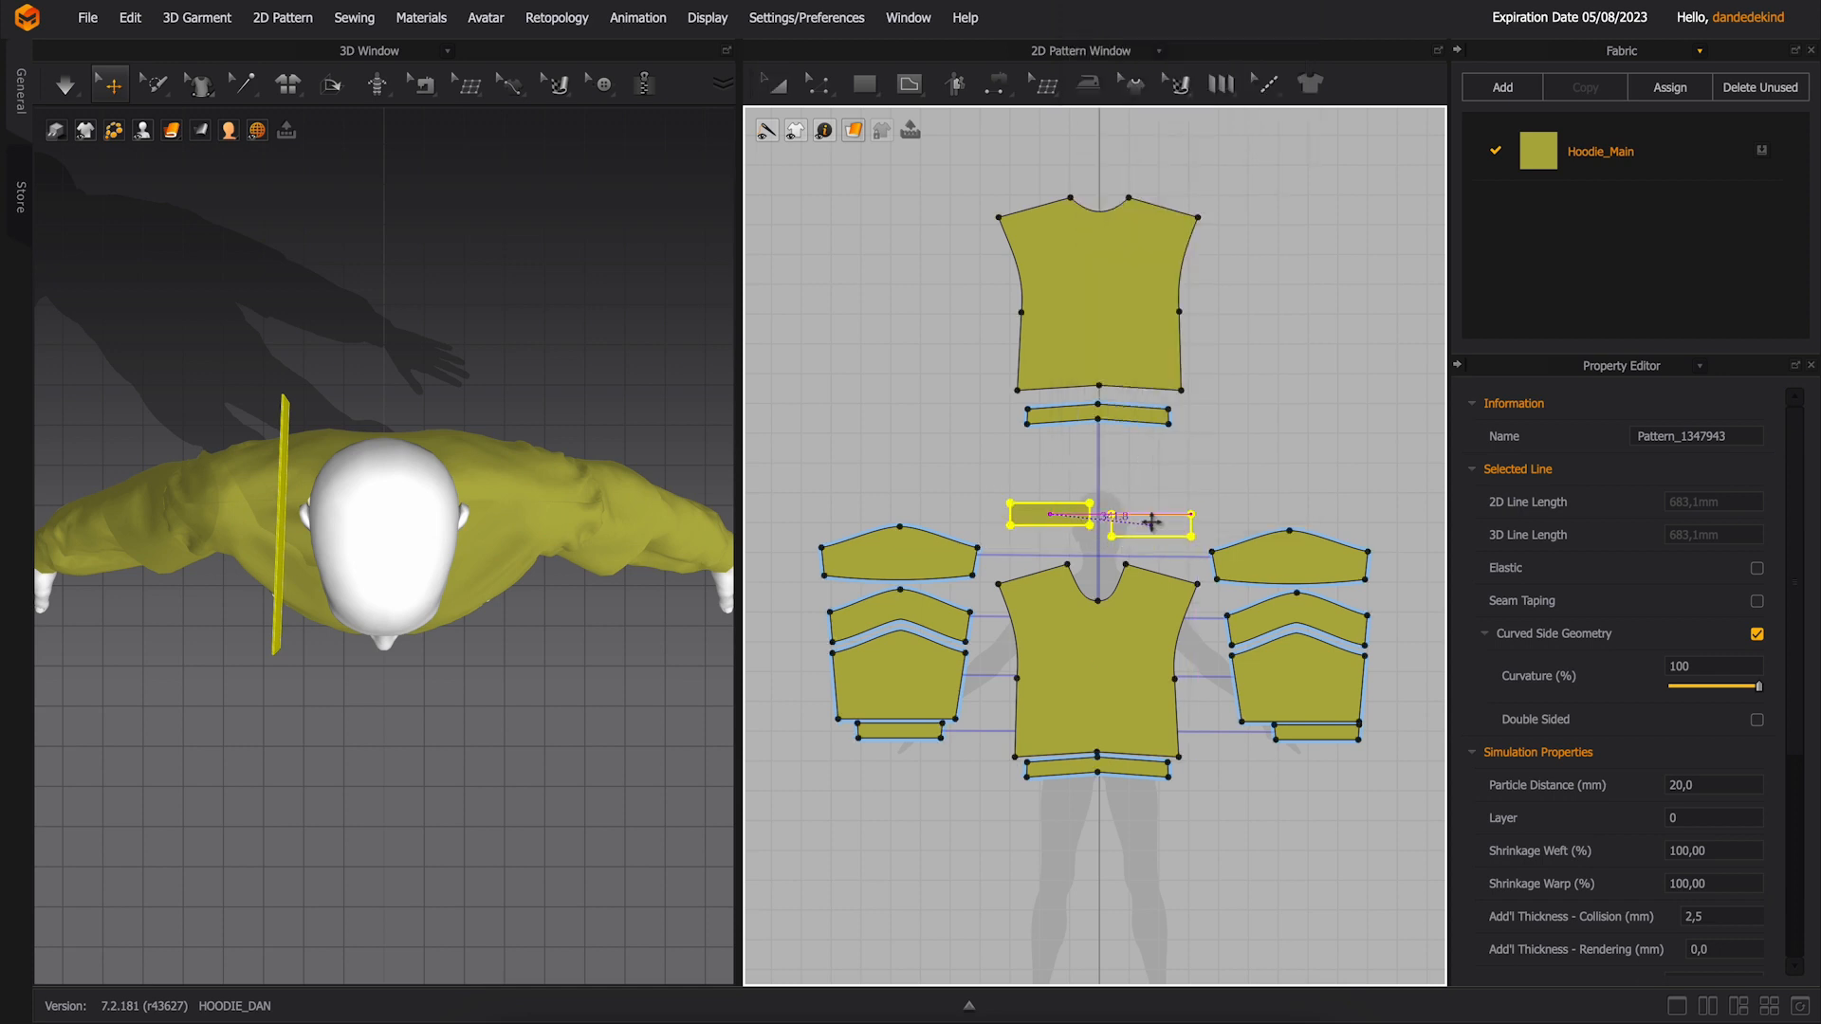
pyautogui.click(1150, 515)
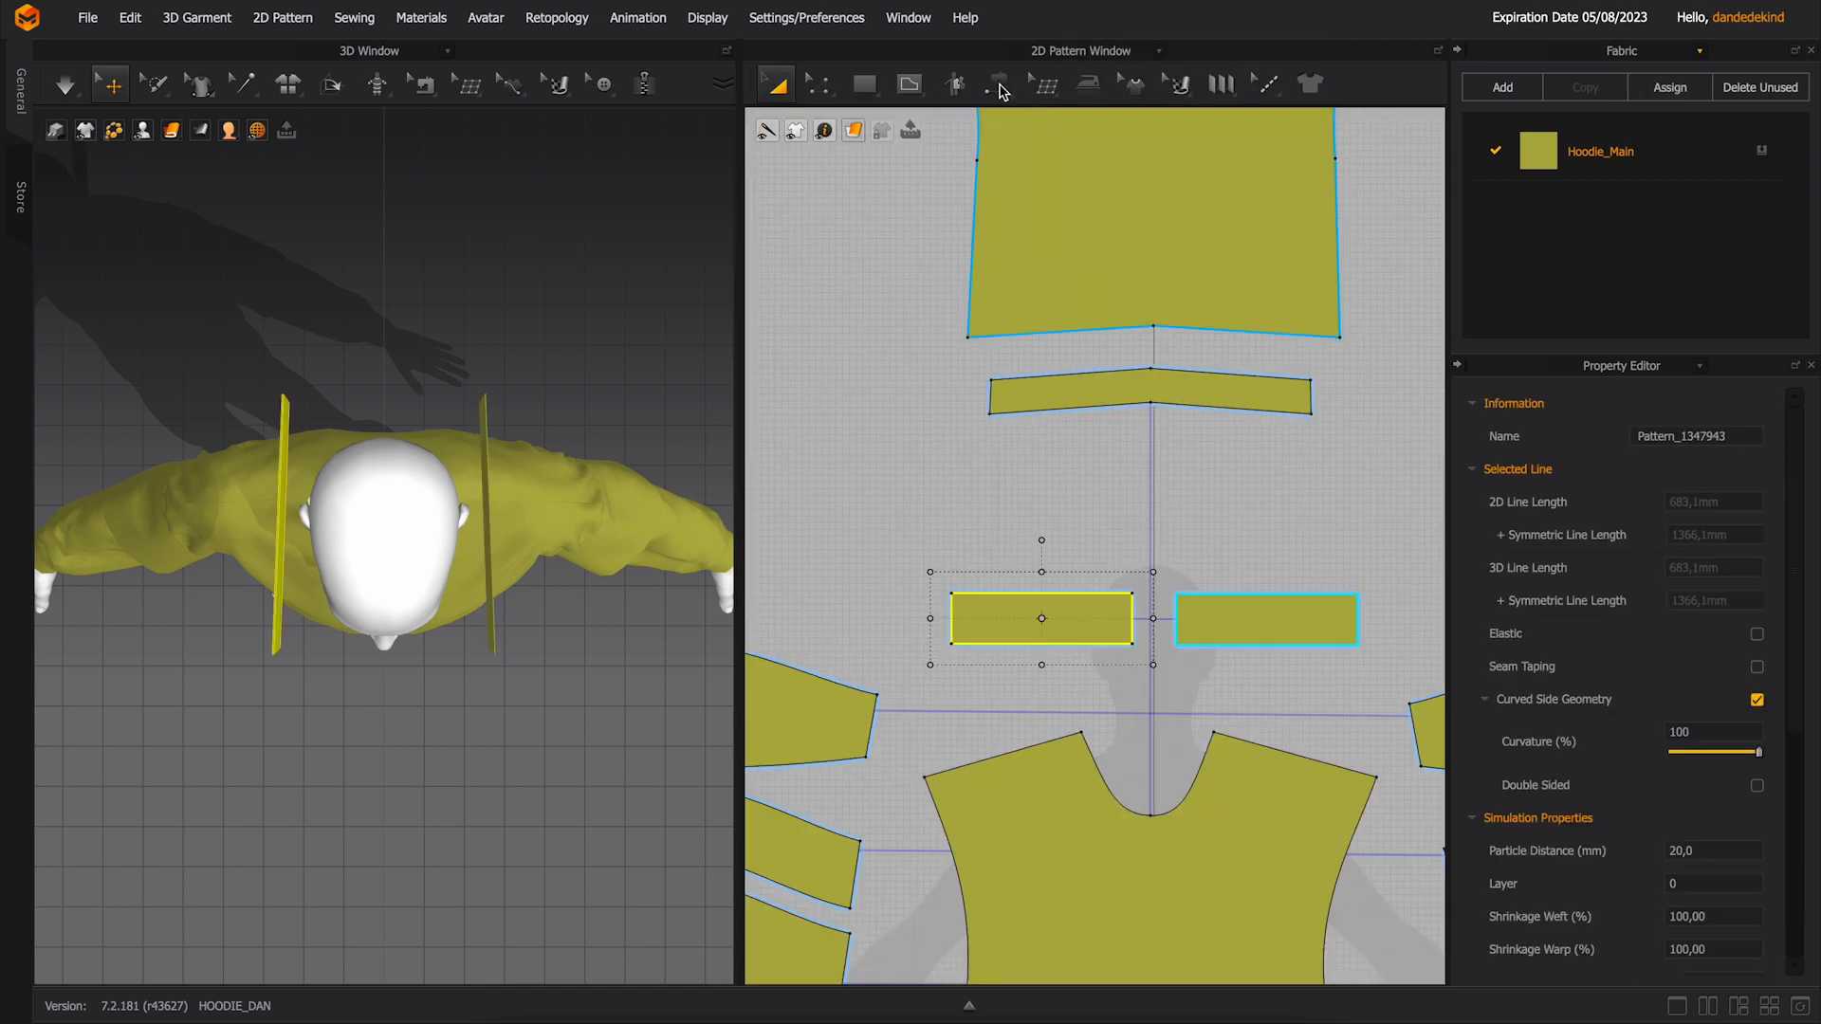
# - Sew the two neck rectangles together with Segment Sewing, joining their outer short edges and their facing inner short edges
pyautogui.click(999, 87)
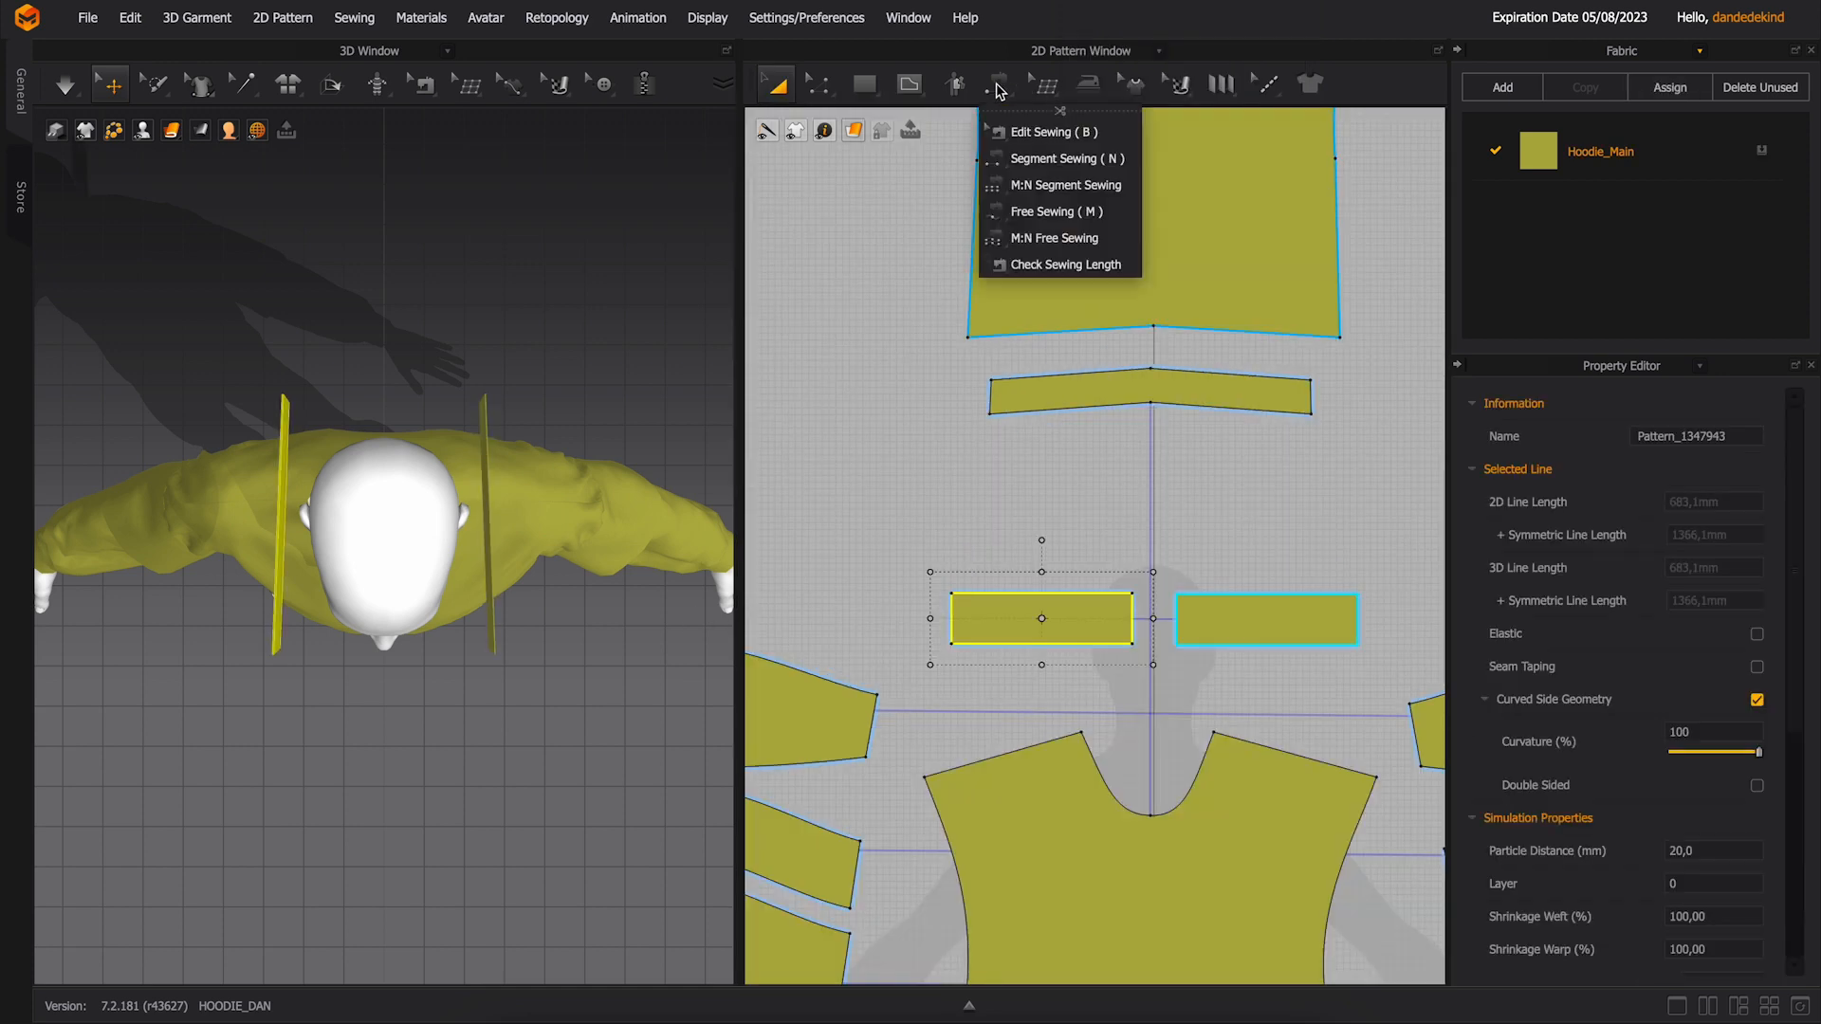
pyautogui.click(1055, 158)
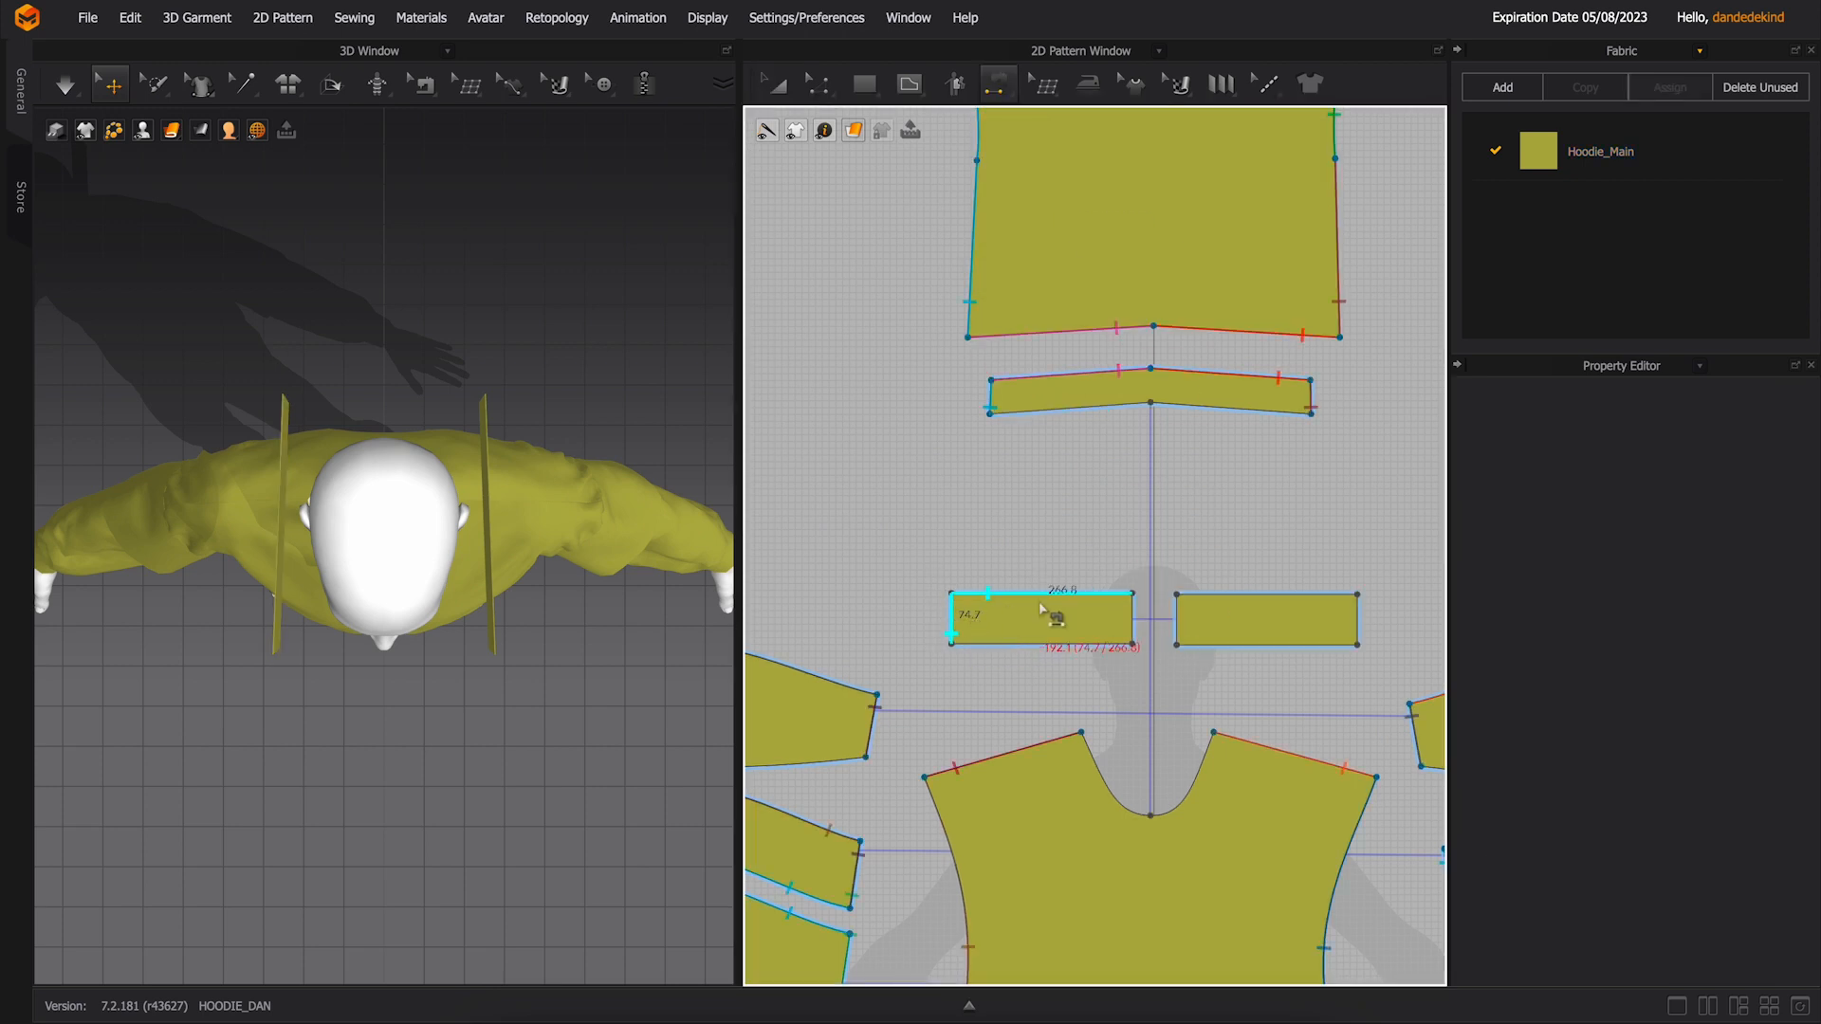
pyautogui.click(1358, 635)
pyautogui.click(1134, 624)
pyautogui.click(1180, 622)
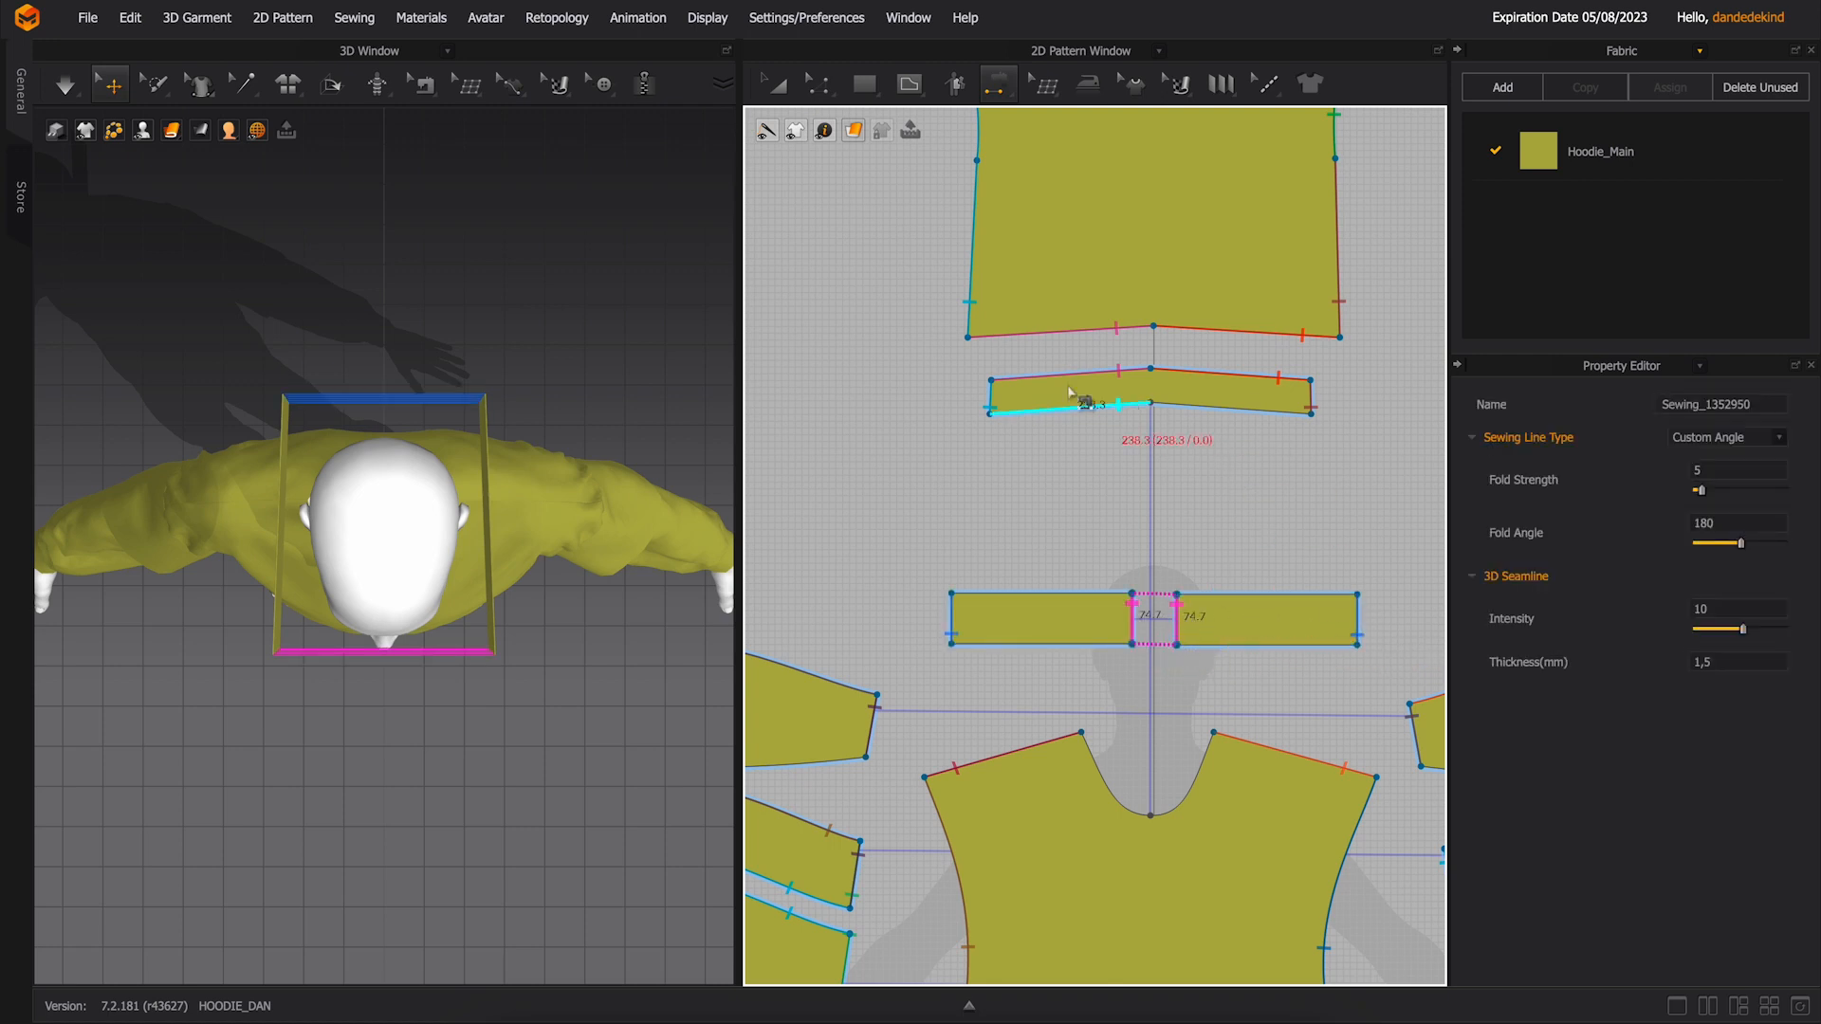
# - Add a point at the middle of the left neck rectangle's lower edge
pyautogui.click(822, 95)
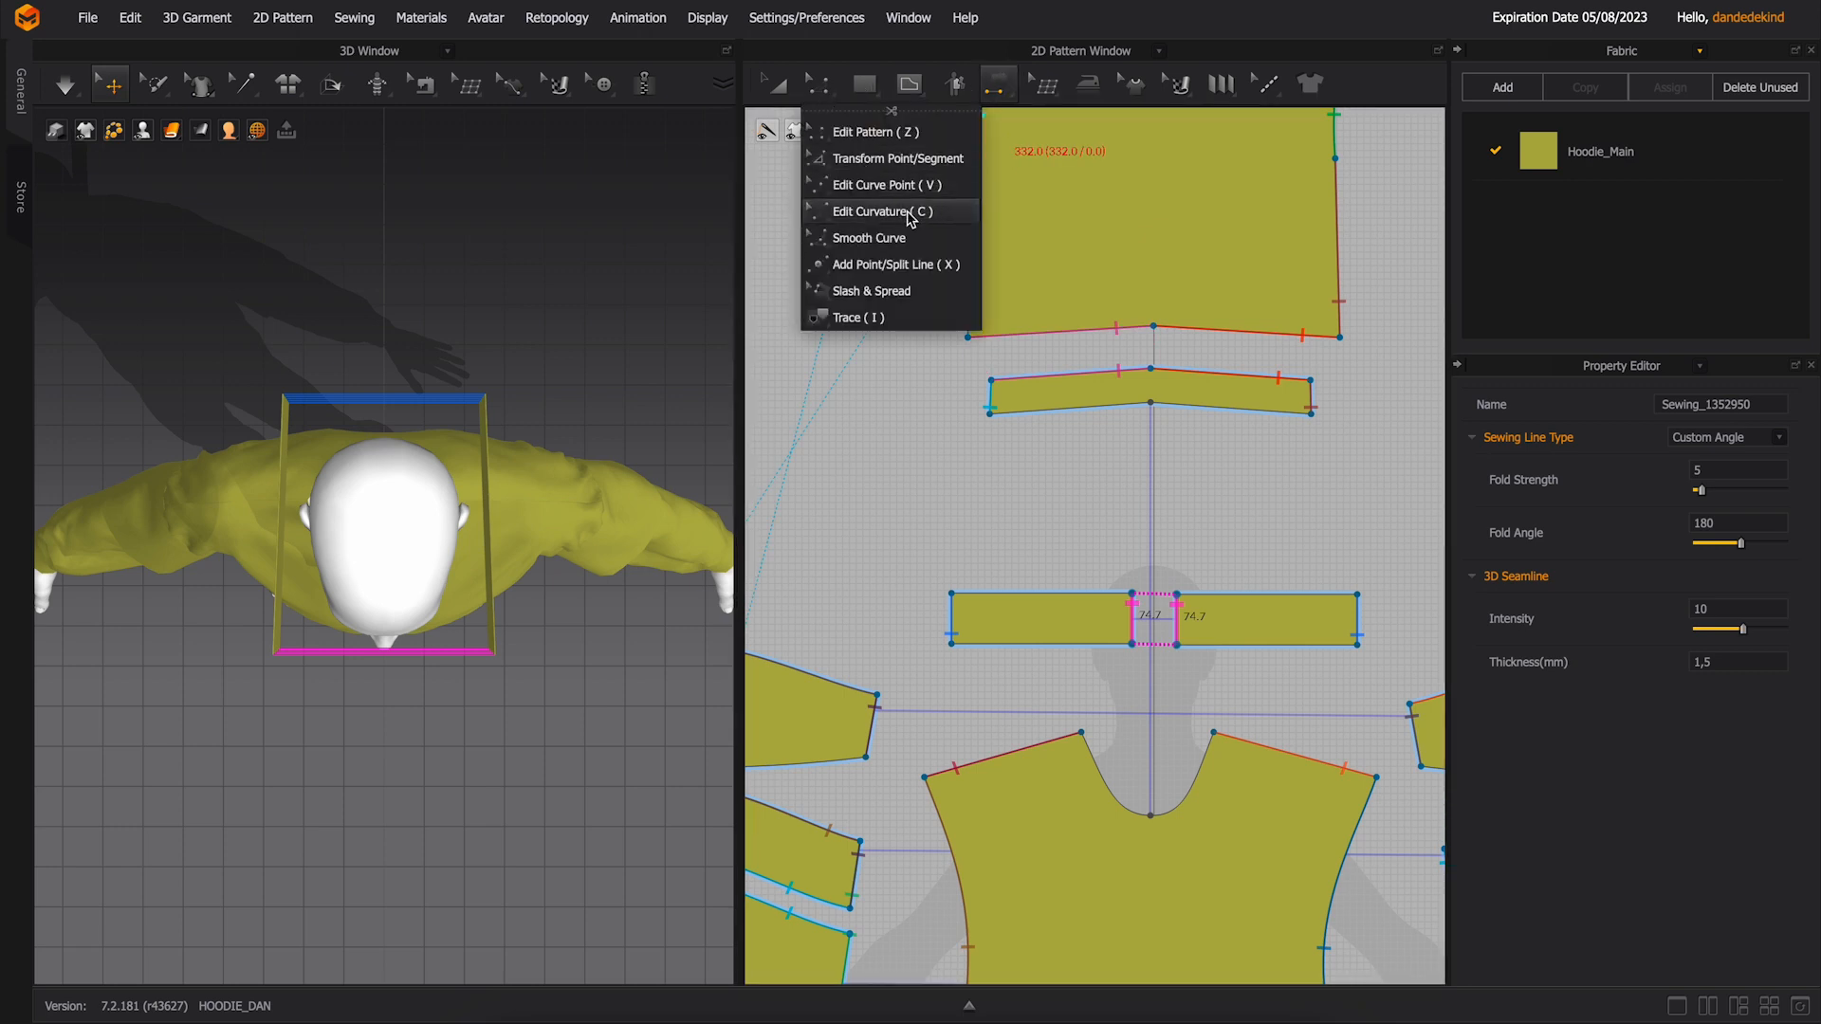
pyautogui.click(901, 265)
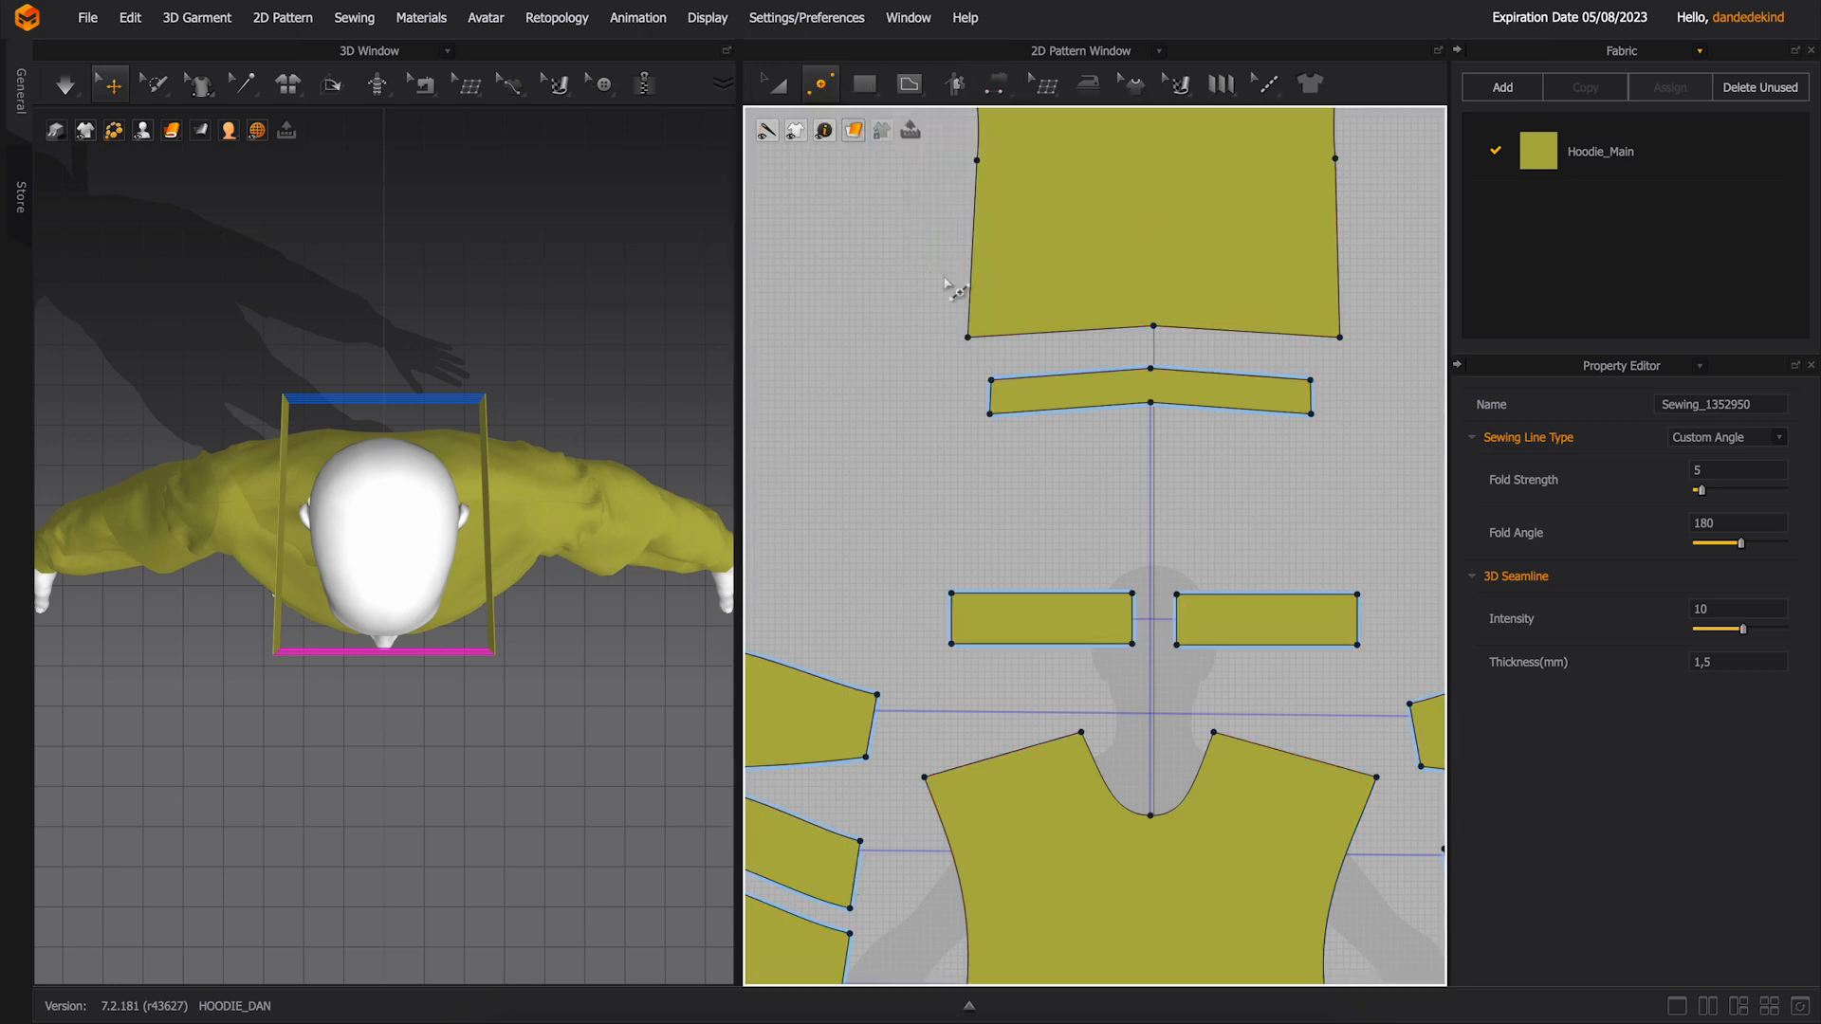
pyautogui.click(1042, 645)
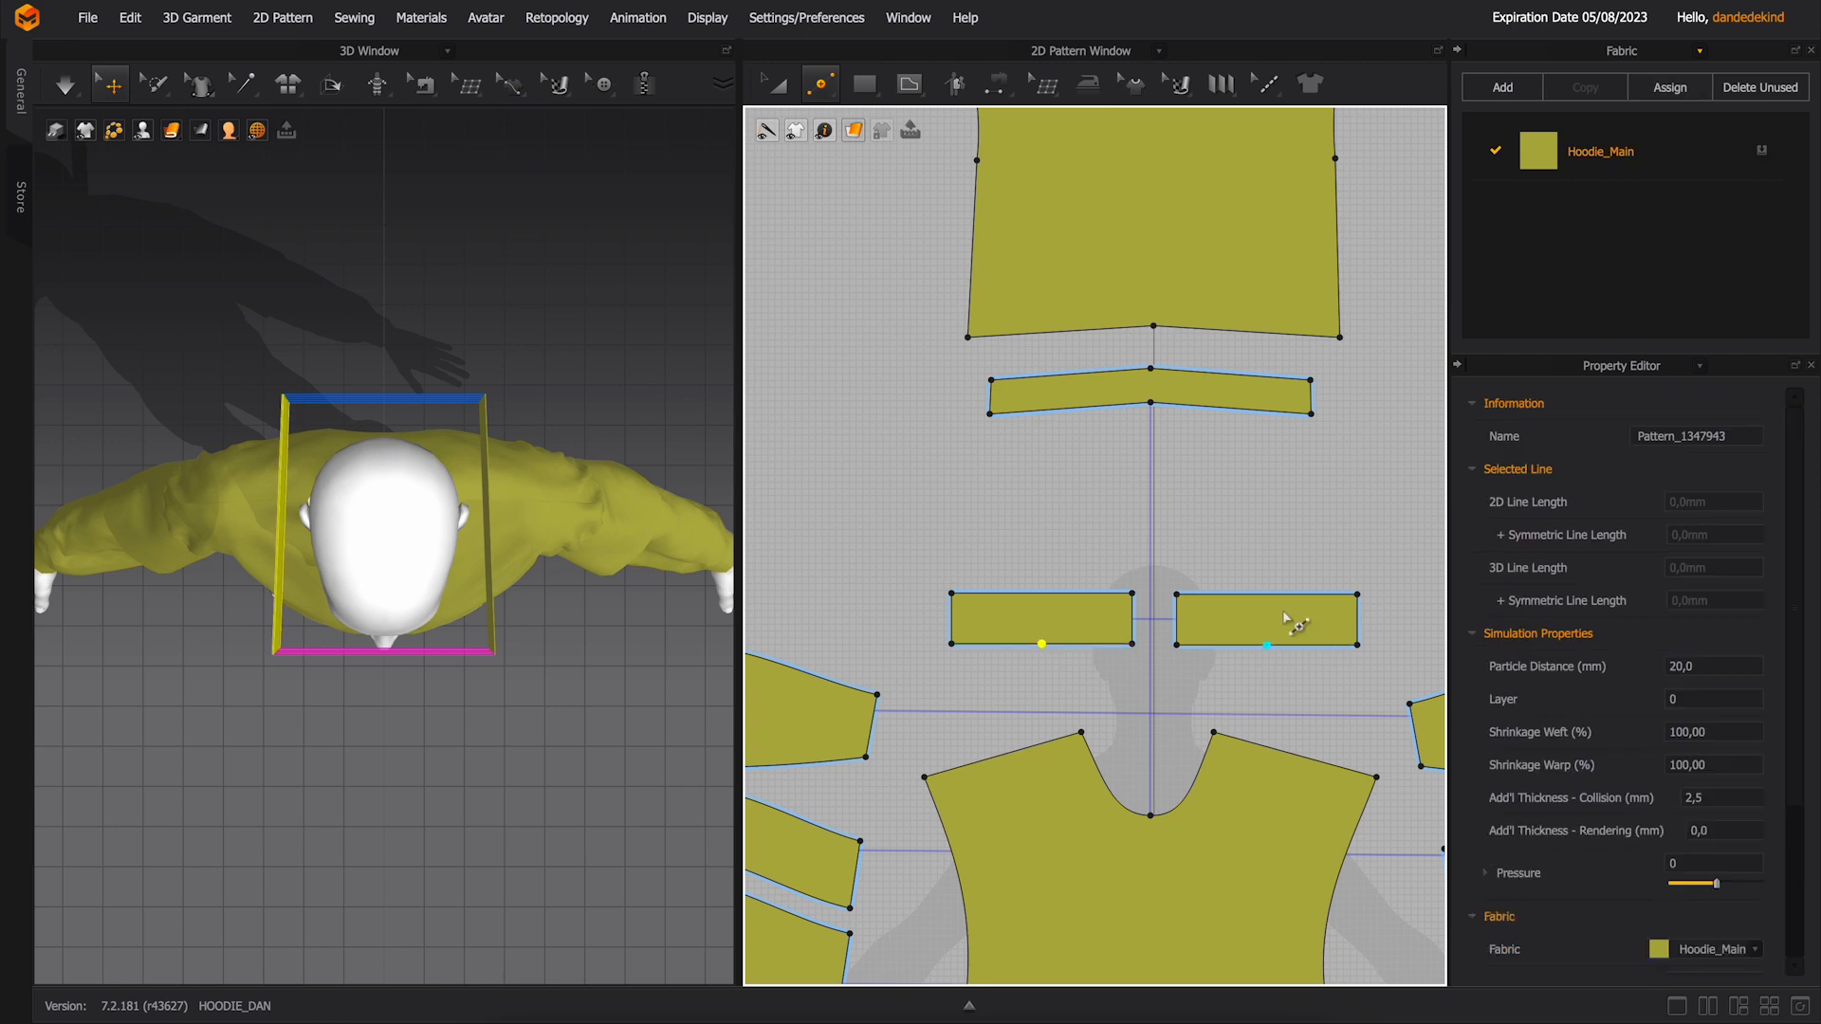
# - Sew the inner lower half-edge of each neck rectangle to the matching half of the front panel's neckline using Segment Sewing
pyautogui.click(999, 84)
pyautogui.click(1034, 175)
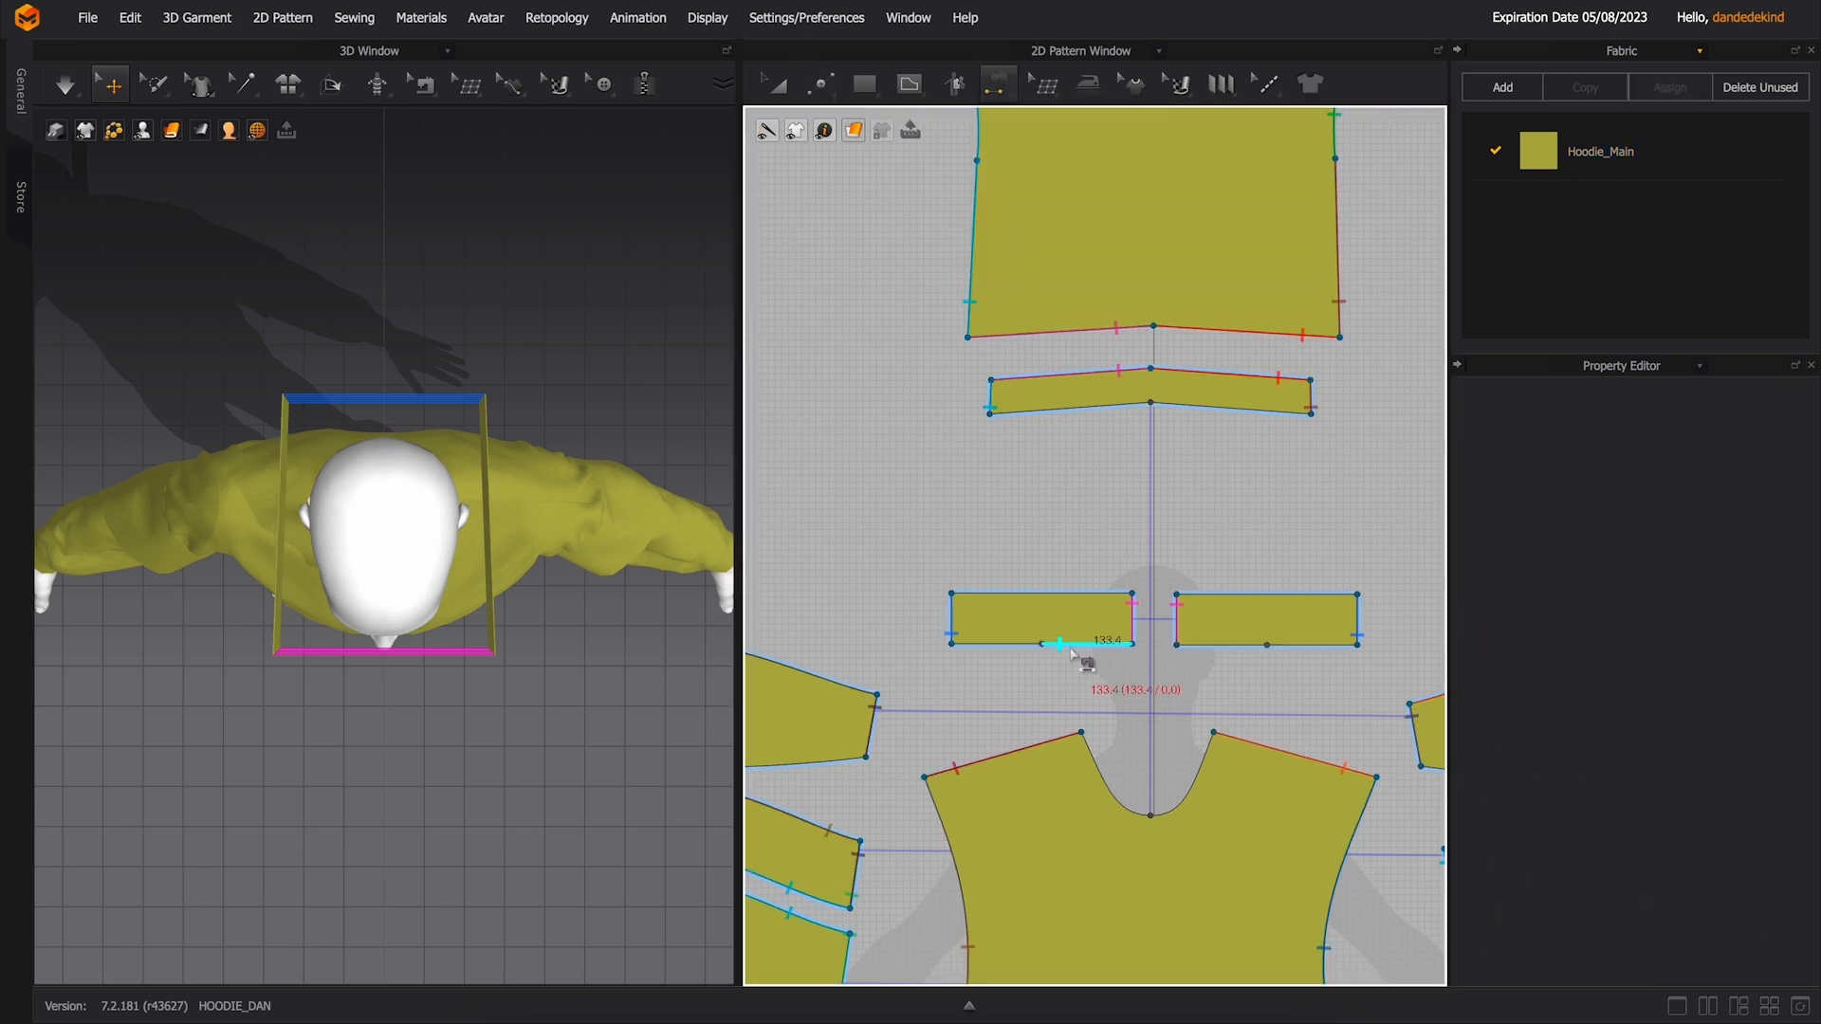
pyautogui.click(1072, 645)
pyautogui.click(1093, 756)
pyautogui.scroll(-3, 1095, 756)
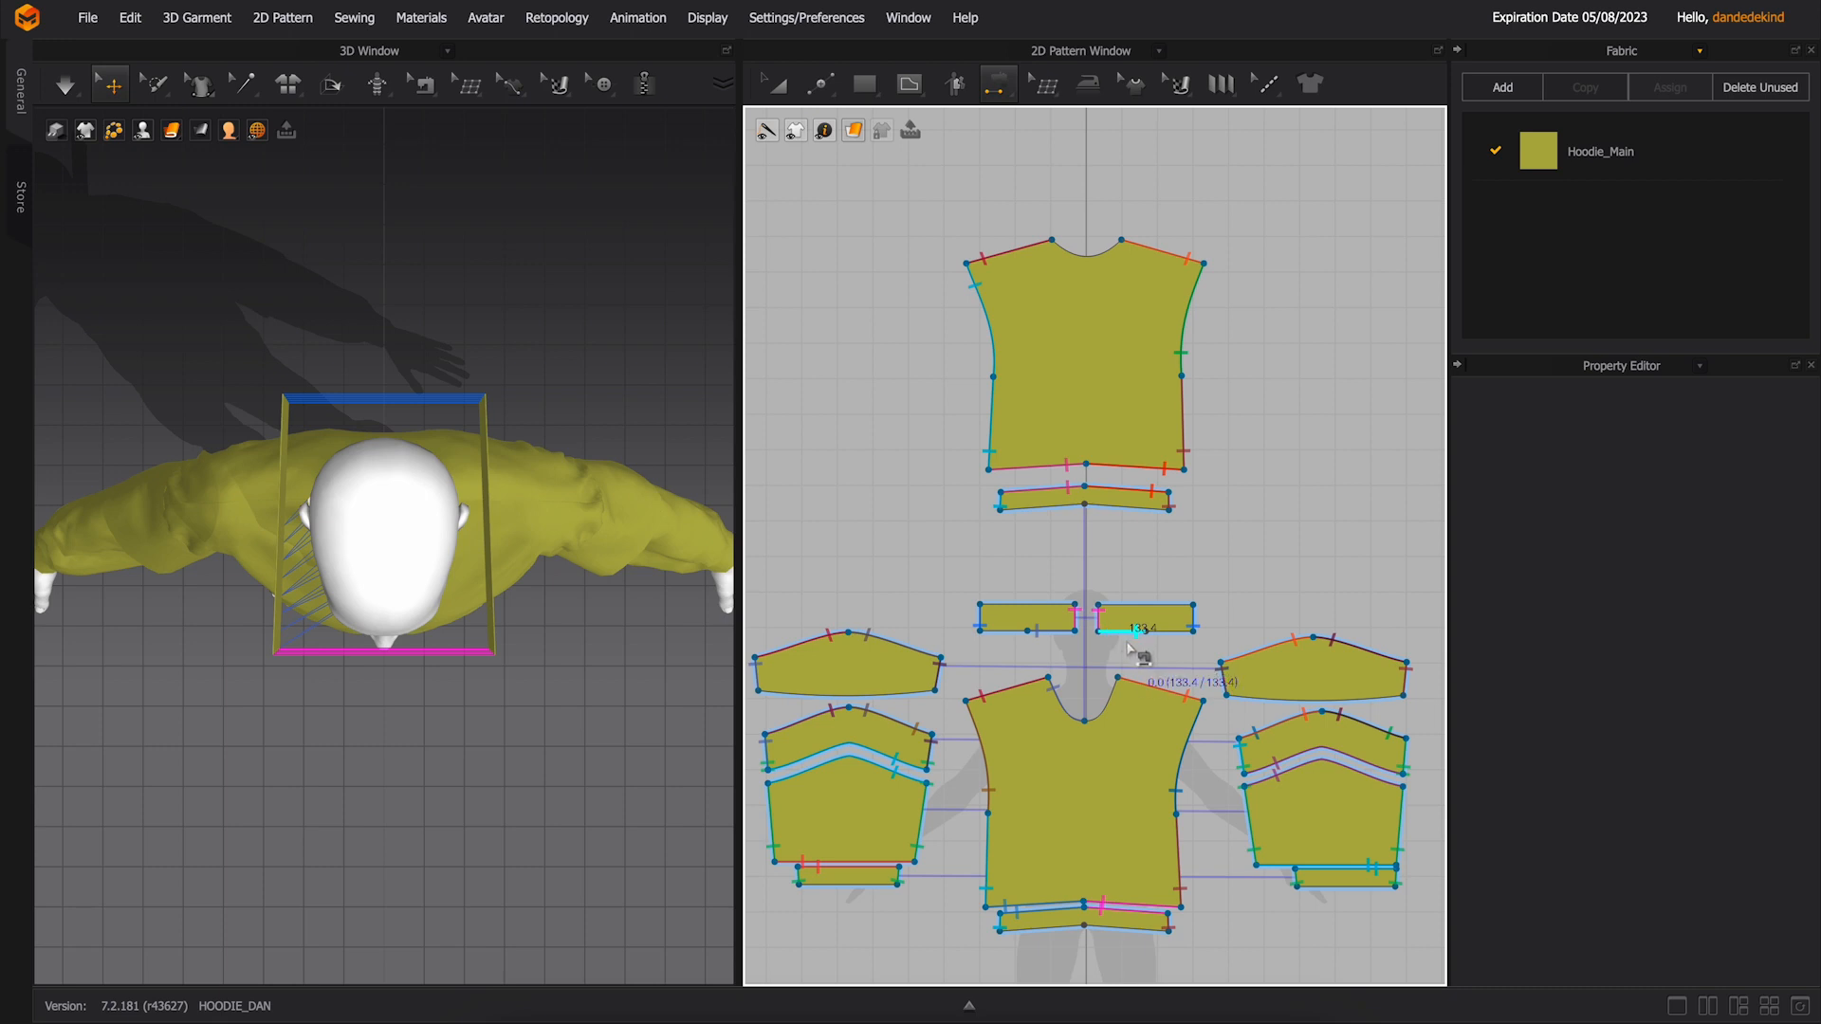
pyautogui.click(1115, 698)
# - Add a point at the centre of the back panel's neckline curve
pyautogui.click(820, 83)
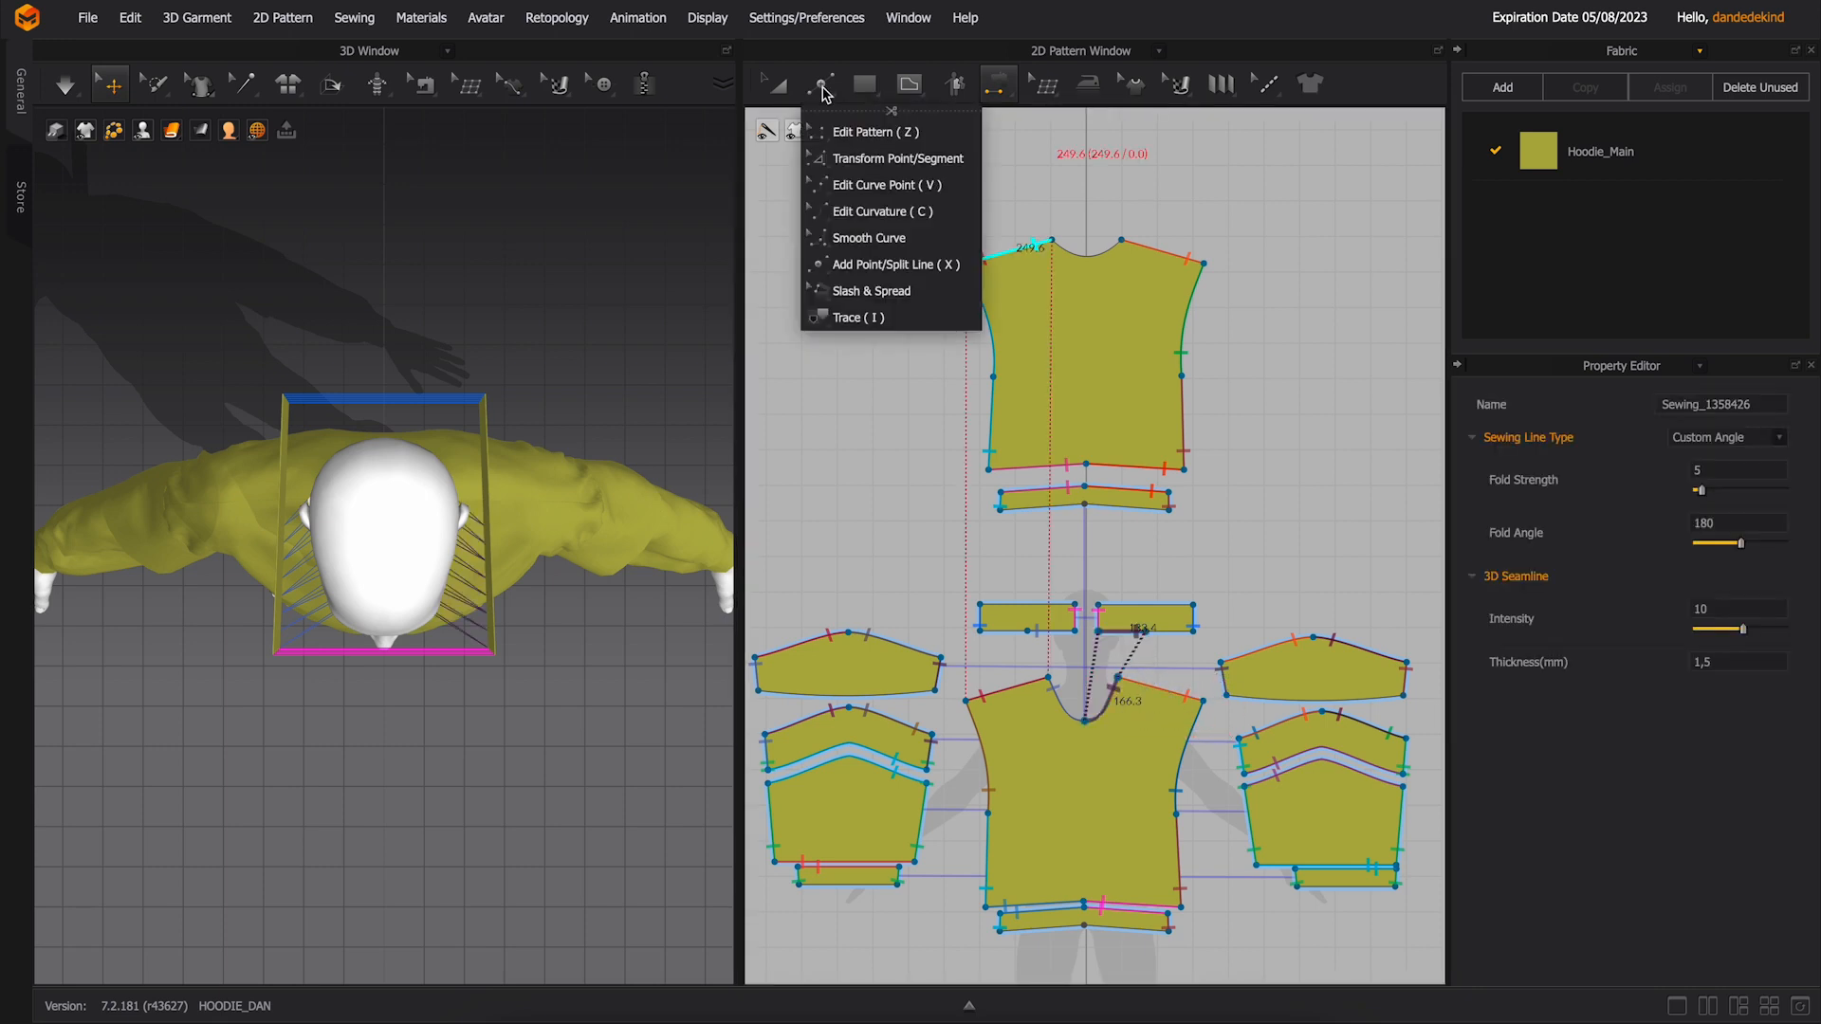
pyautogui.click(948, 263)
pyautogui.scroll(5, 1067, 268)
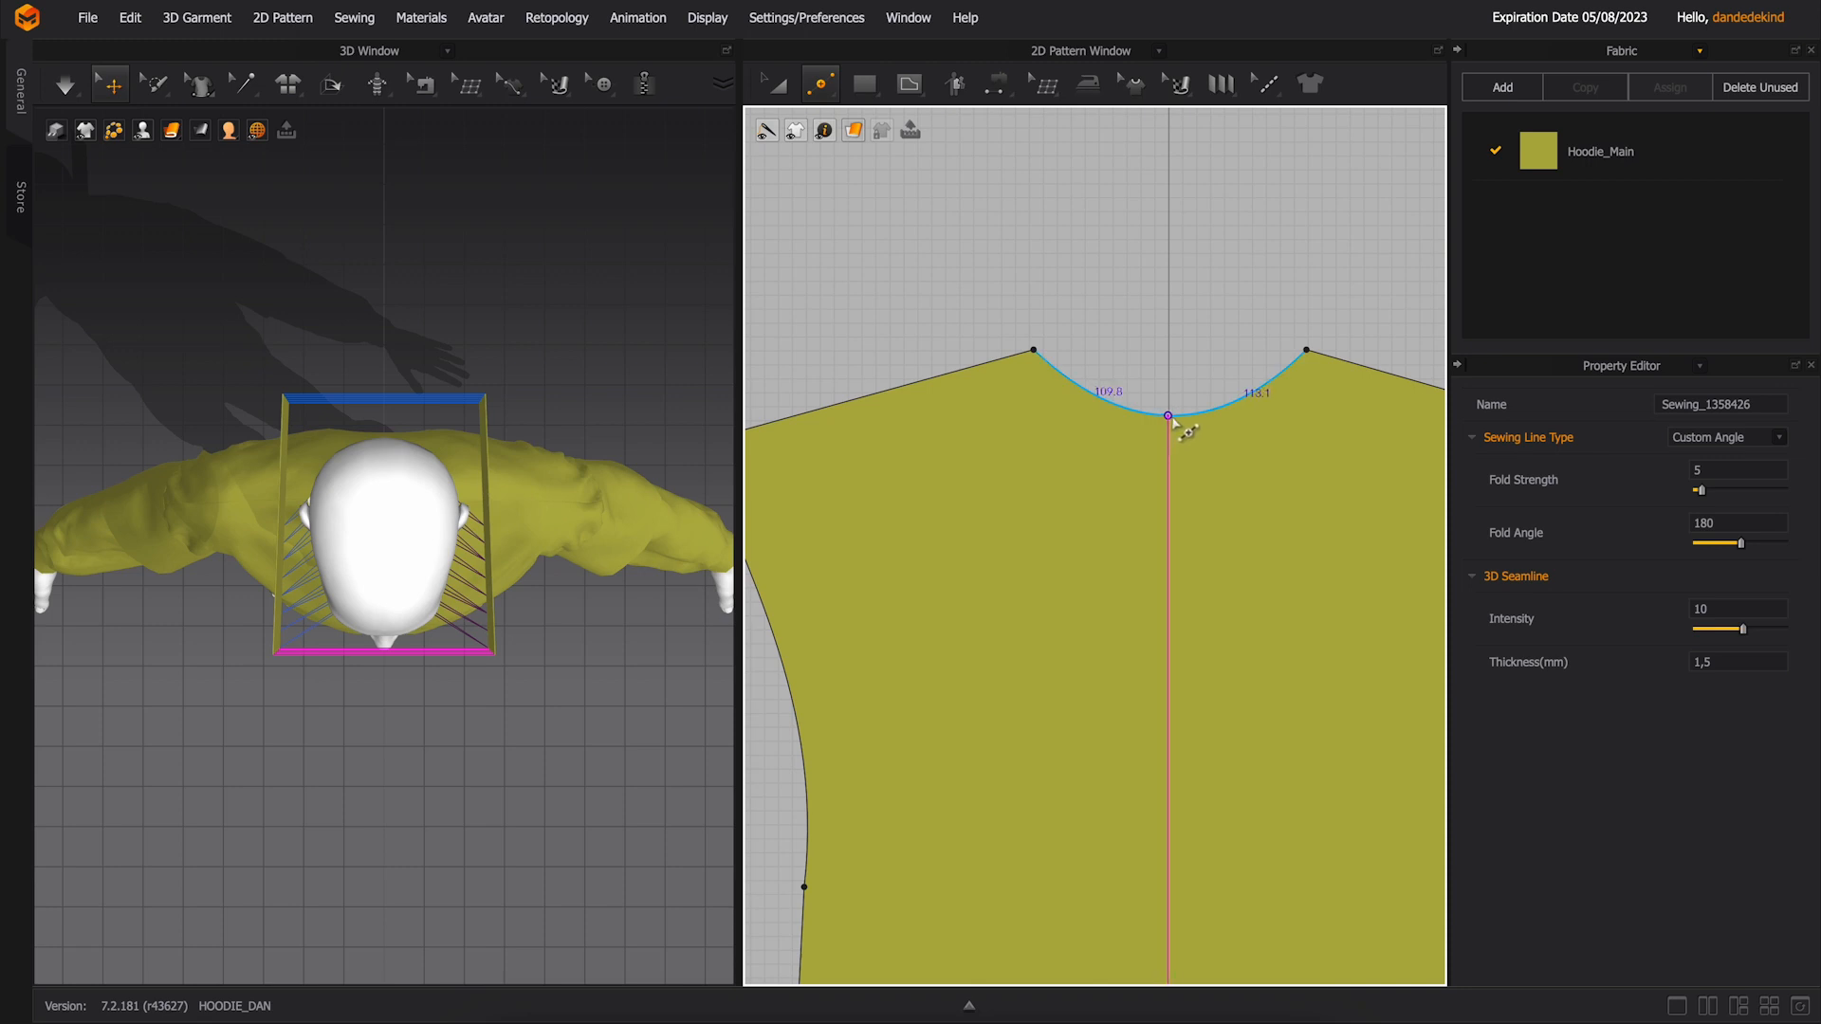
pyautogui.click(1172, 423)
# - Sew the outer lower half-edge of each neck rectangle to the matching half of the back panel's neckline
pyautogui.scroll(-3, 1191, 434)
pyautogui.scroll(-3, 1191, 434)
pyautogui.press('n')
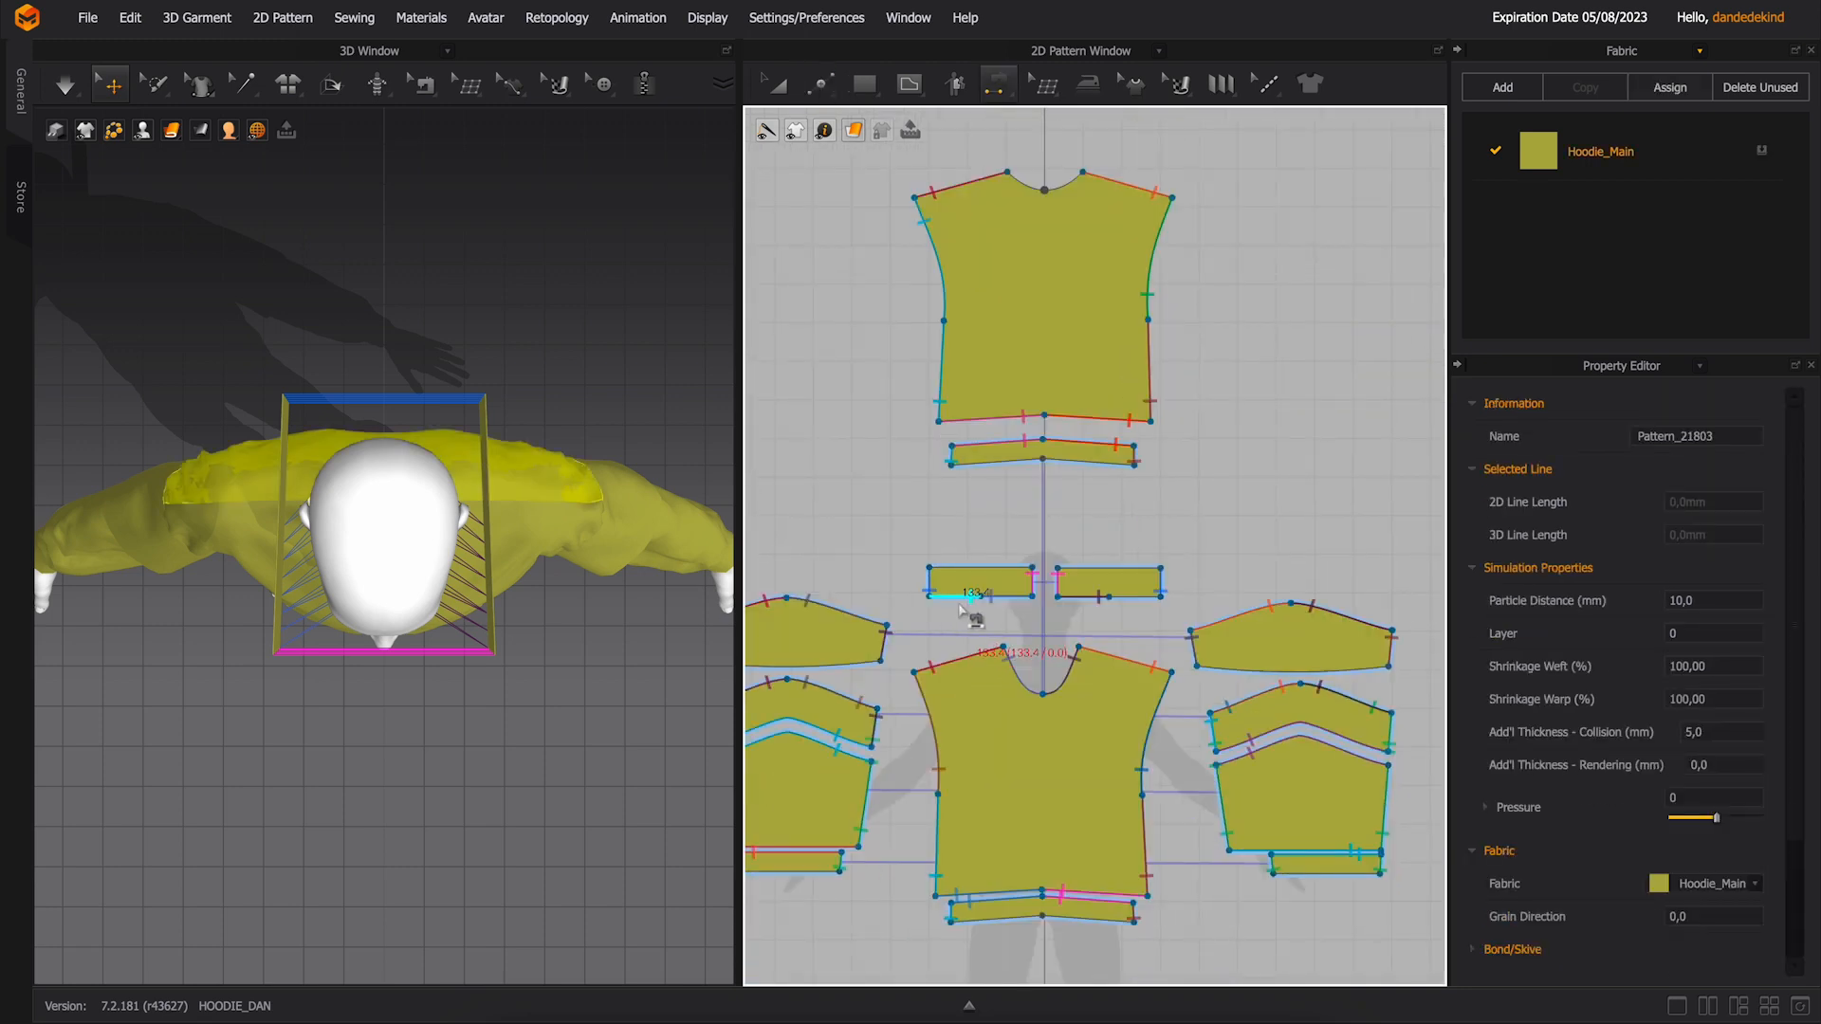
pyautogui.click(953, 595)
pyautogui.click(1013, 177)
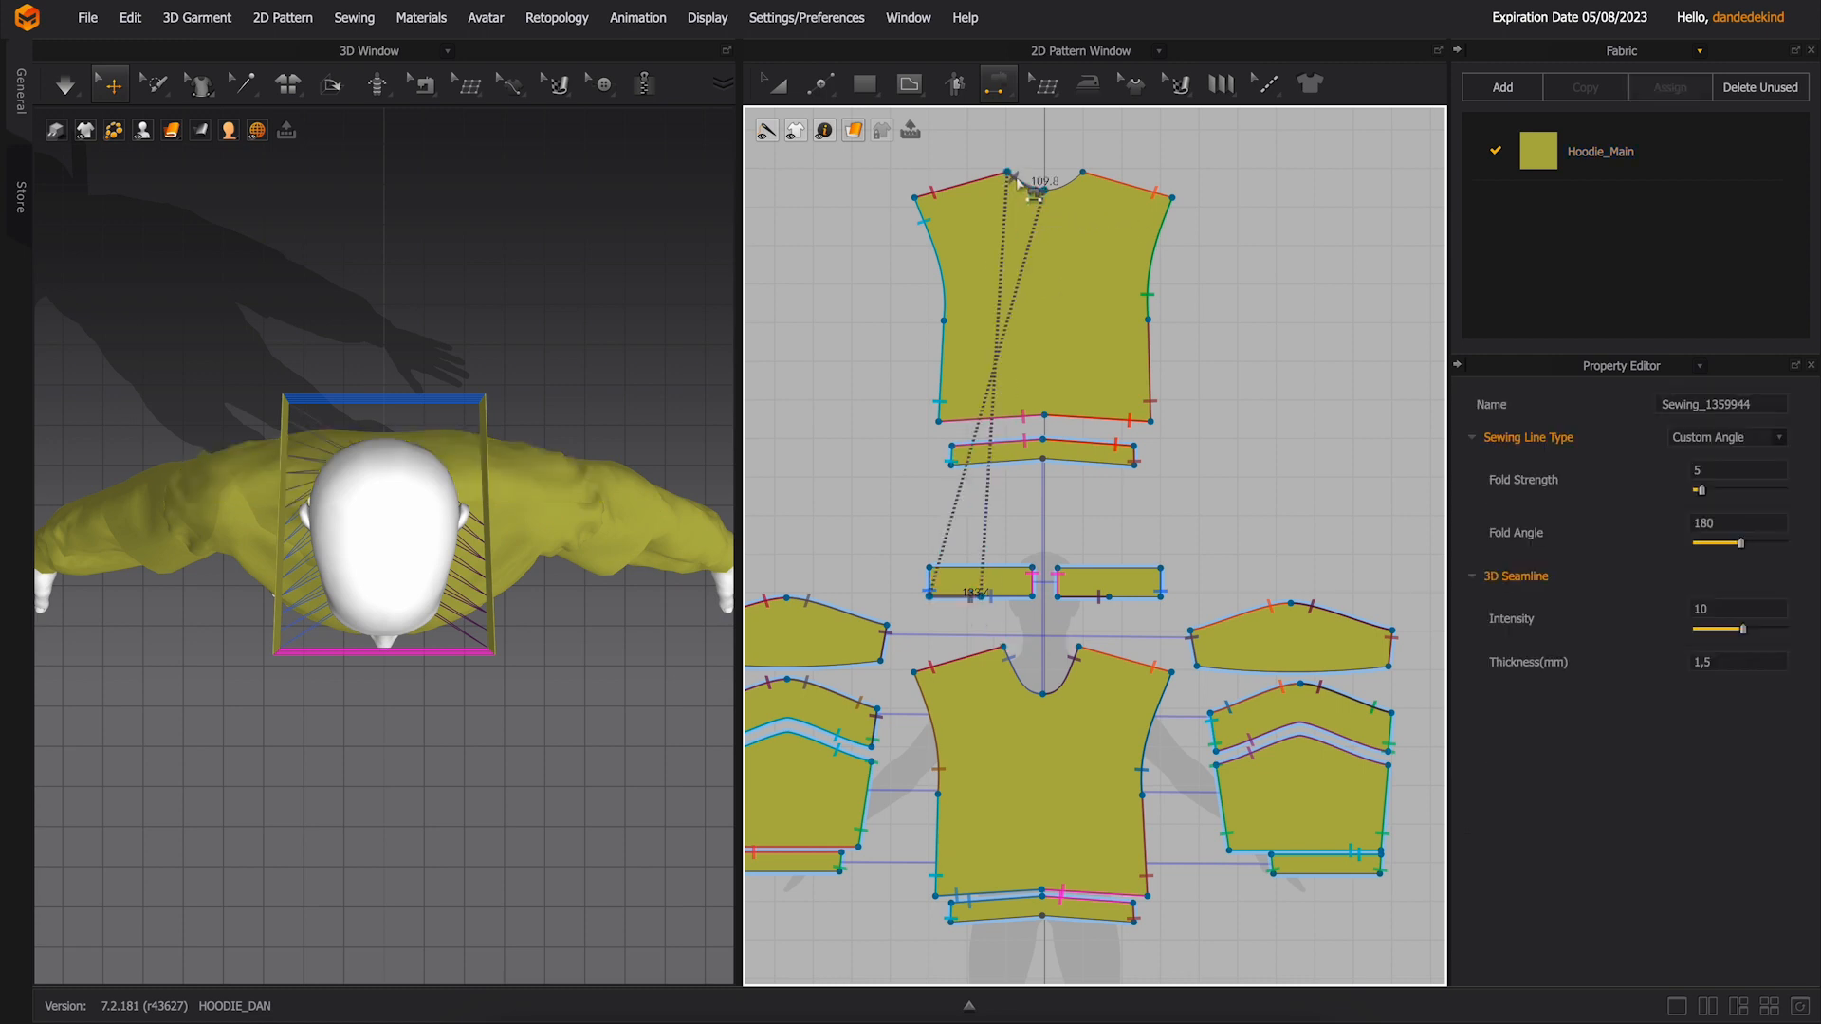
pyautogui.click(1129, 597)
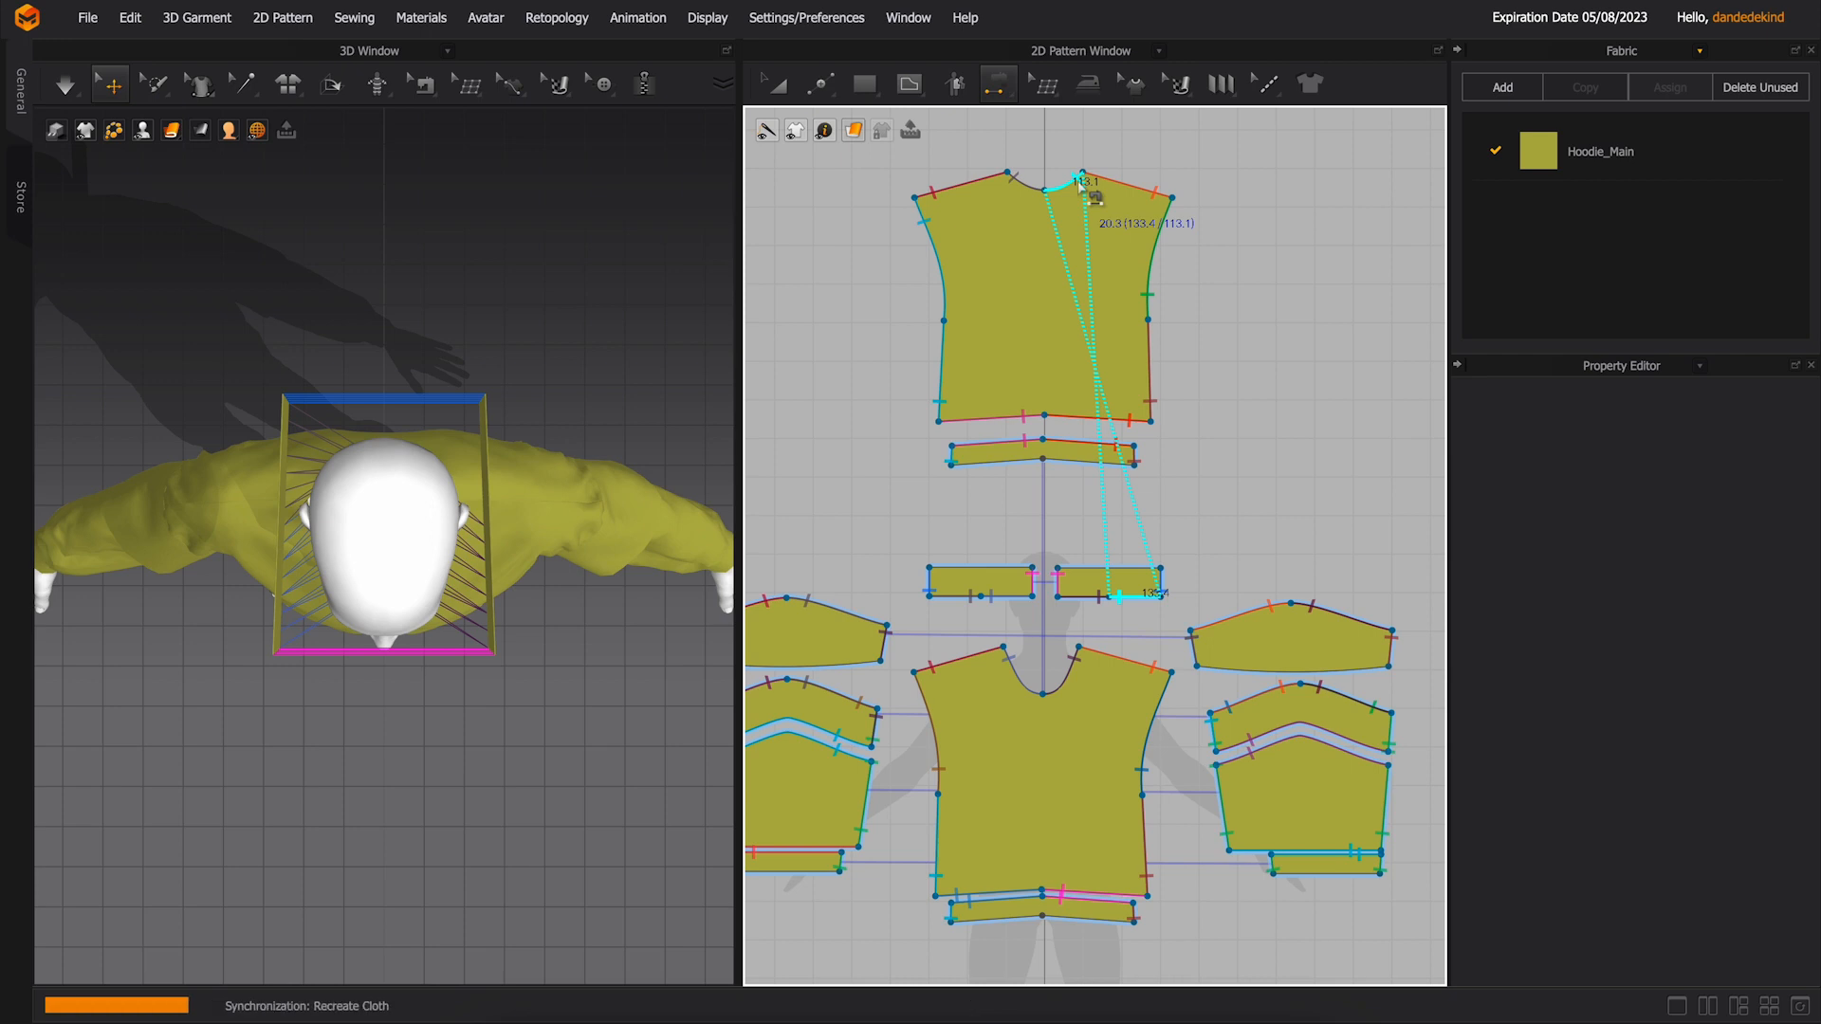
pyautogui.click(1079, 184)
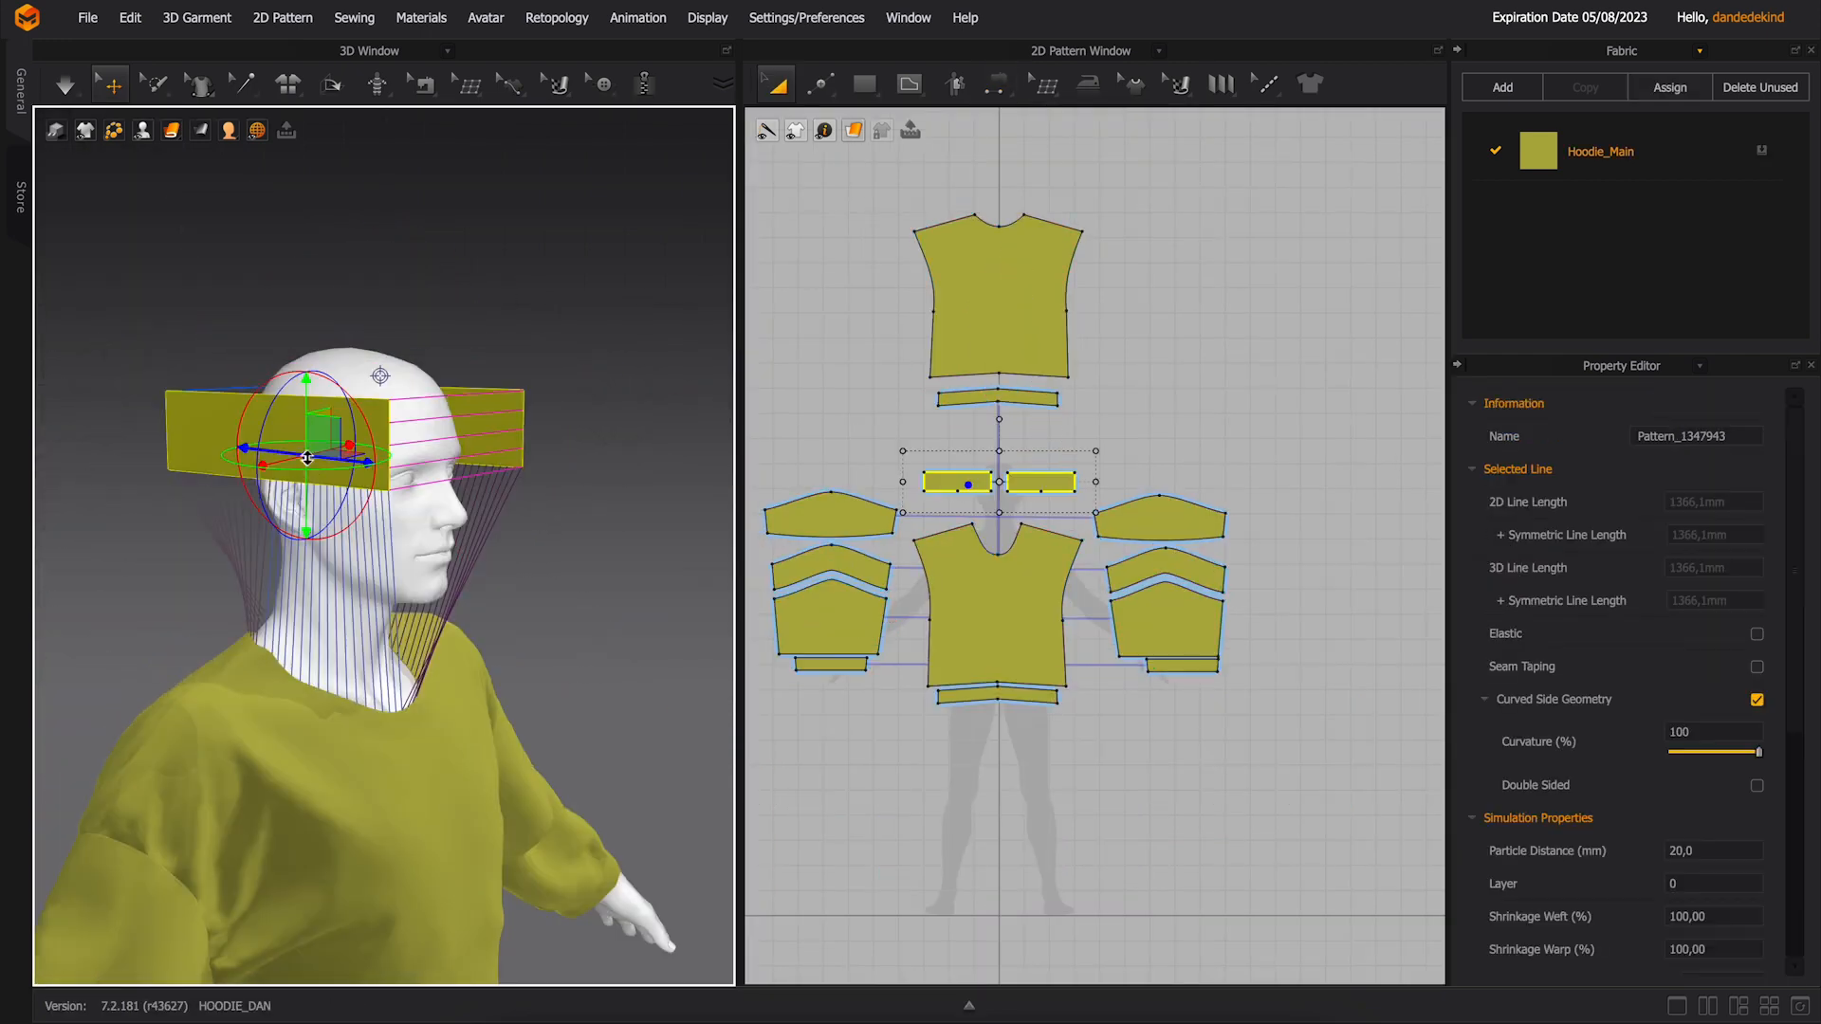
# - Lower the neck pieces in 3D from head height to around the neck and simulate the garment
pyautogui.moveTo(307, 537); pyautogui.dragTo(308, 681)
pyautogui.moveTo(478, 706); pyautogui.dragTo(418, 719, button='right')
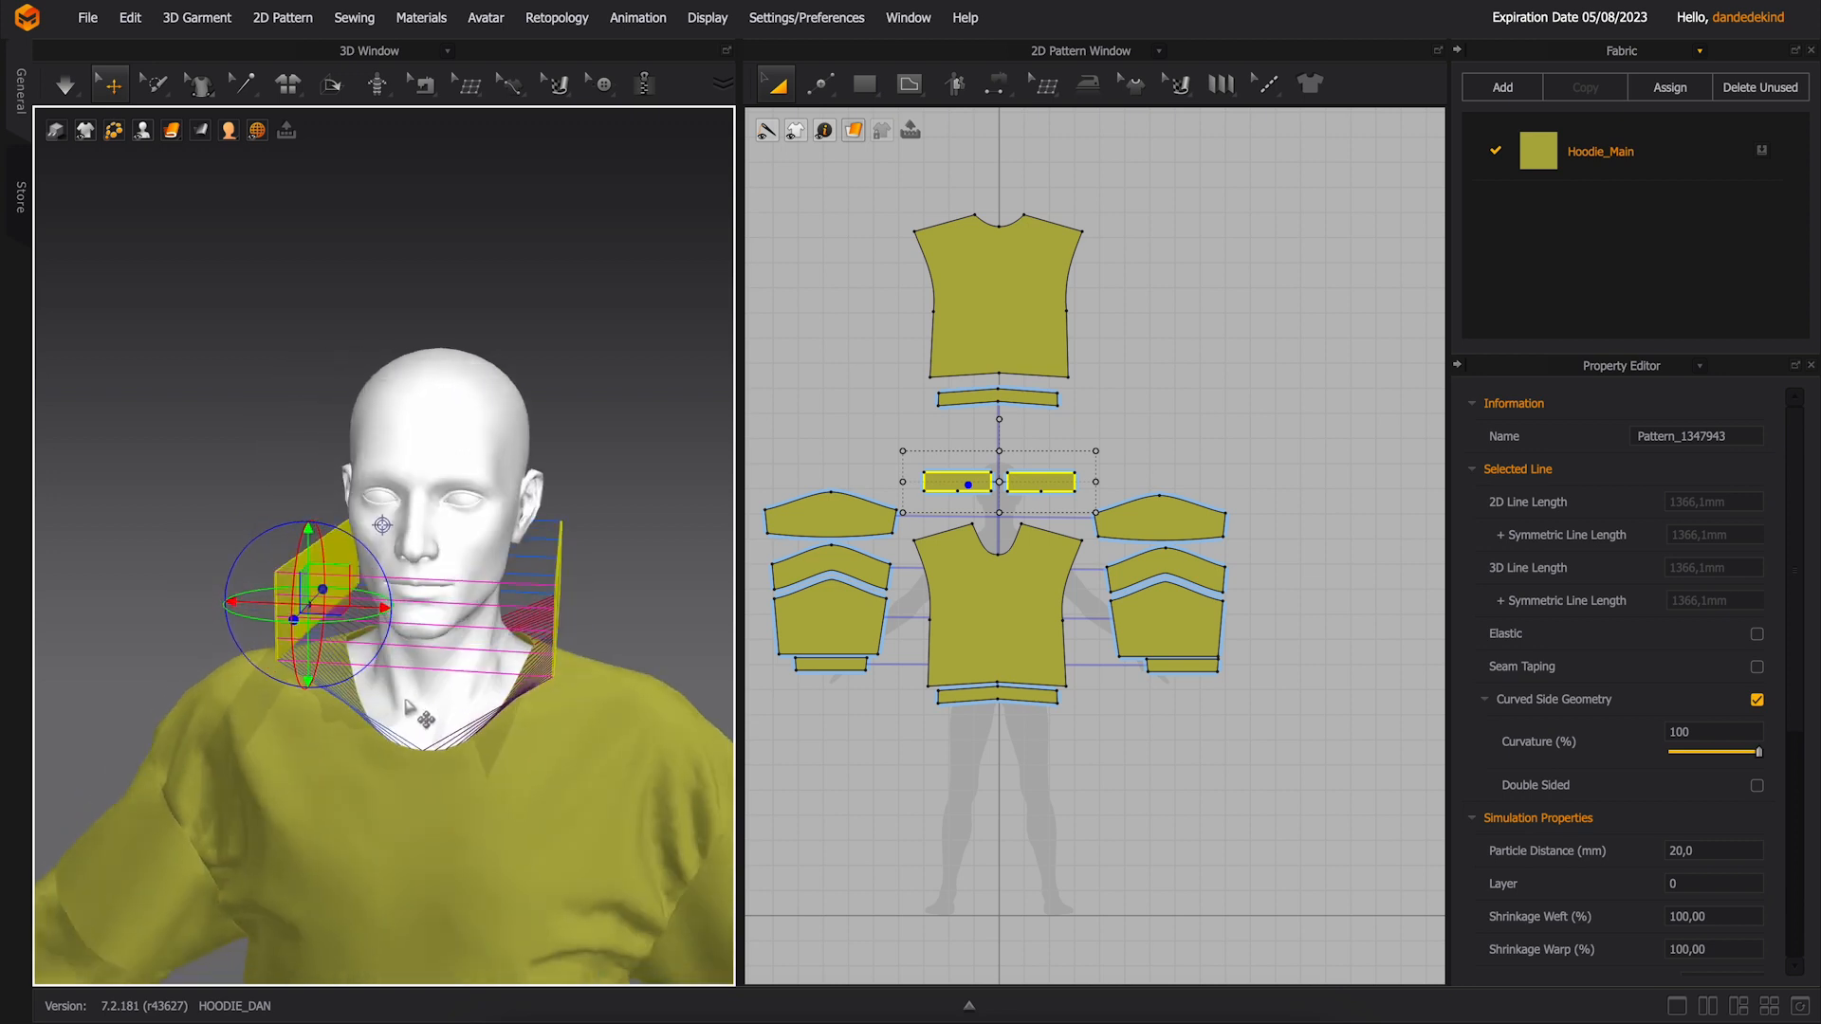
pyautogui.click(66, 89)
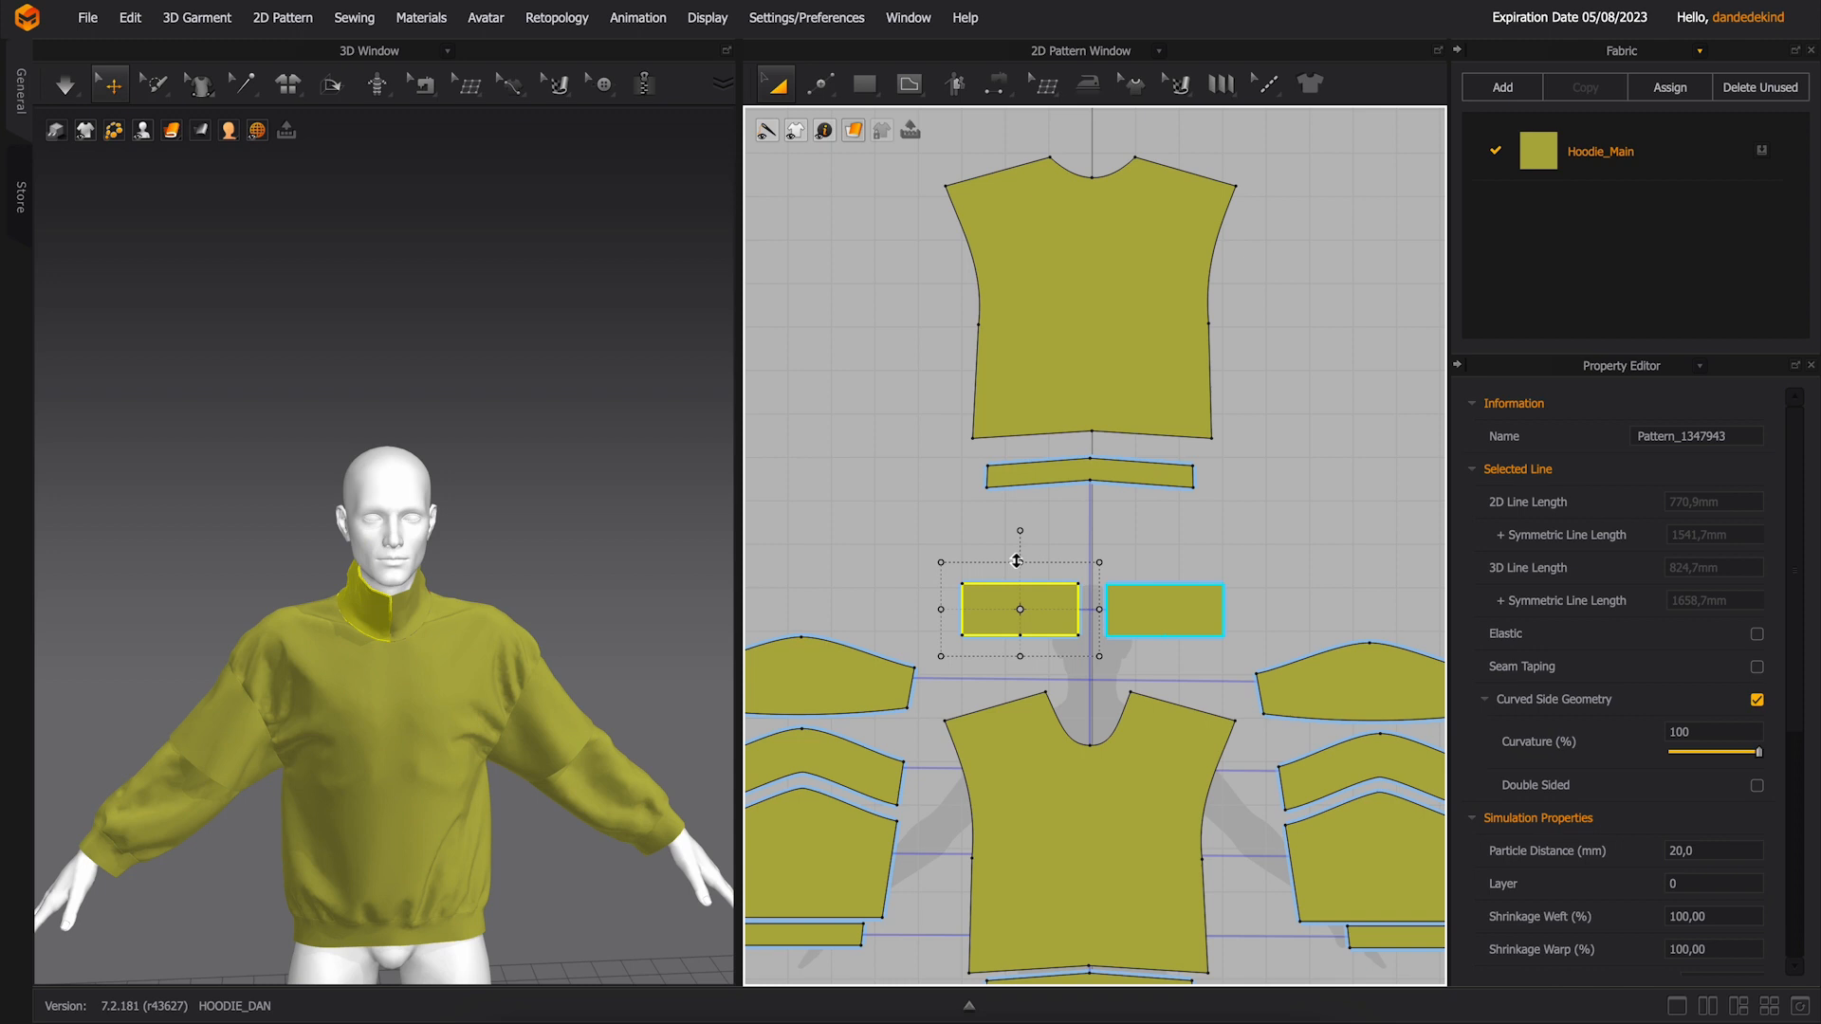
# - Stretch the linked neck rectangles slightly taller from their upper edge and simulate the raised collar
pyautogui.moveTo(1023, 562); pyautogui.dragTo(1010, 555)
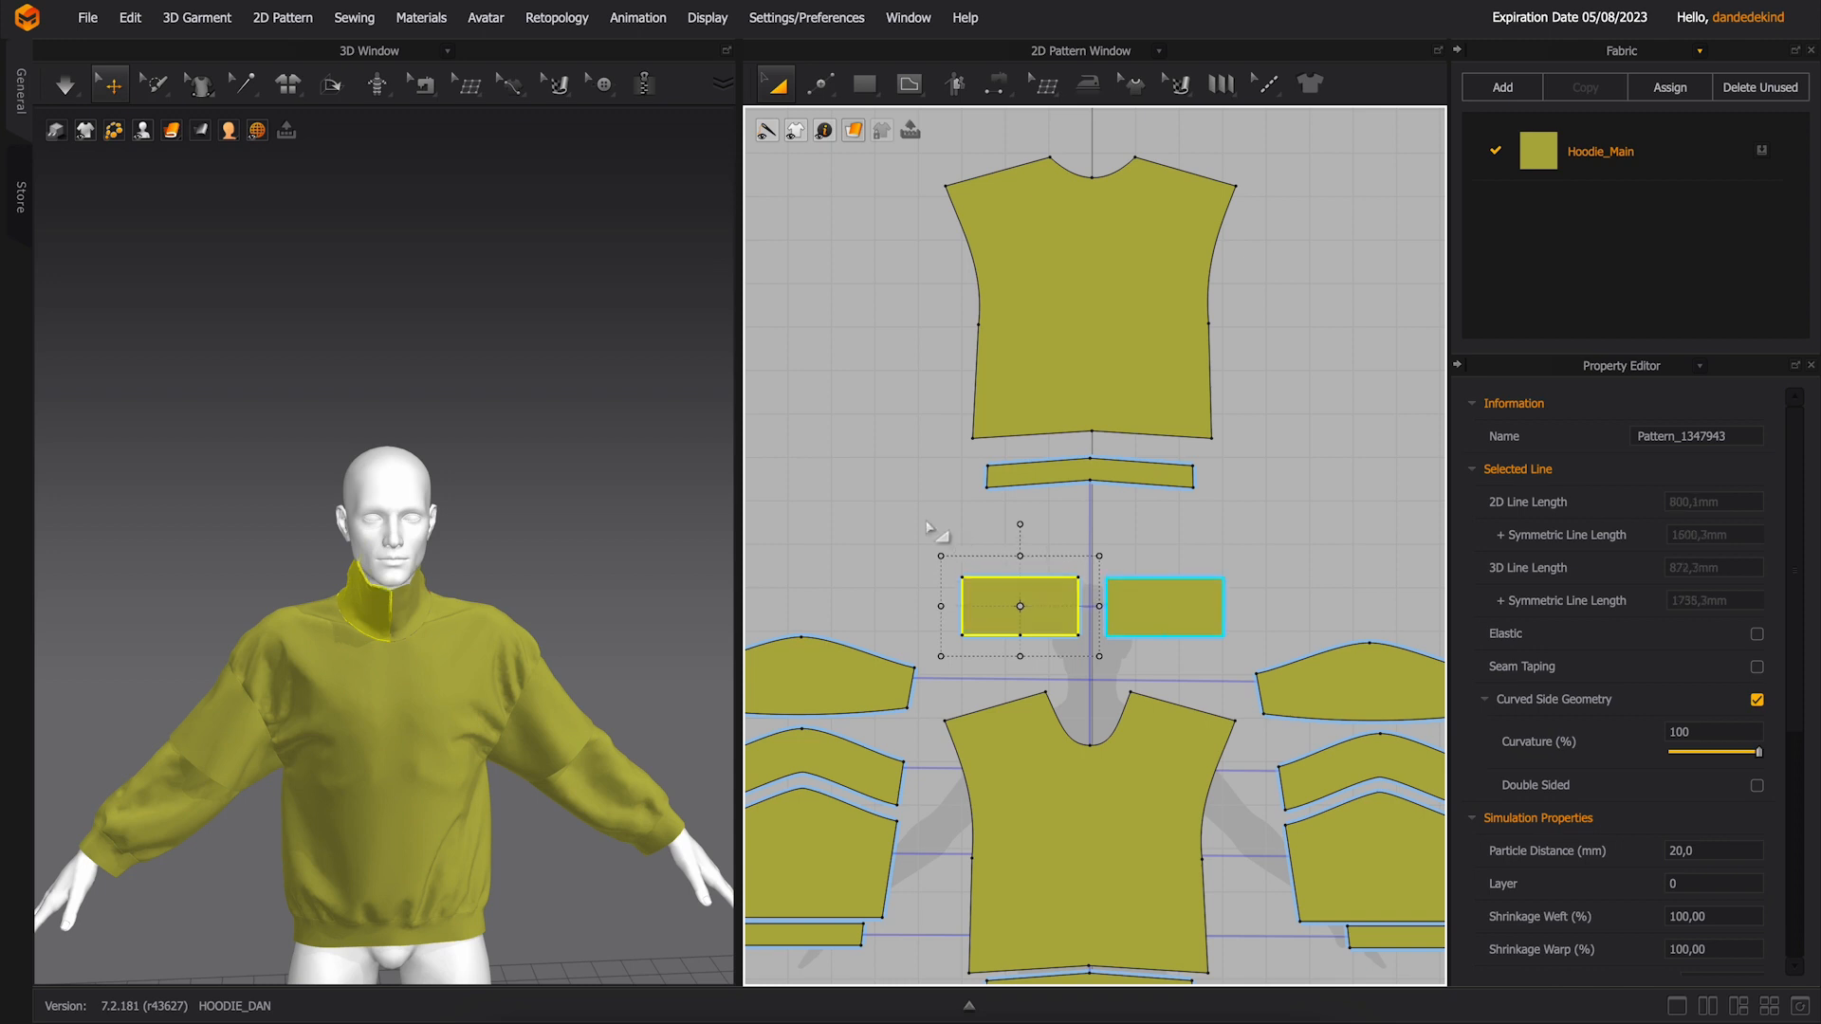
pyautogui.click(930, 529)
pyautogui.click(65, 85)
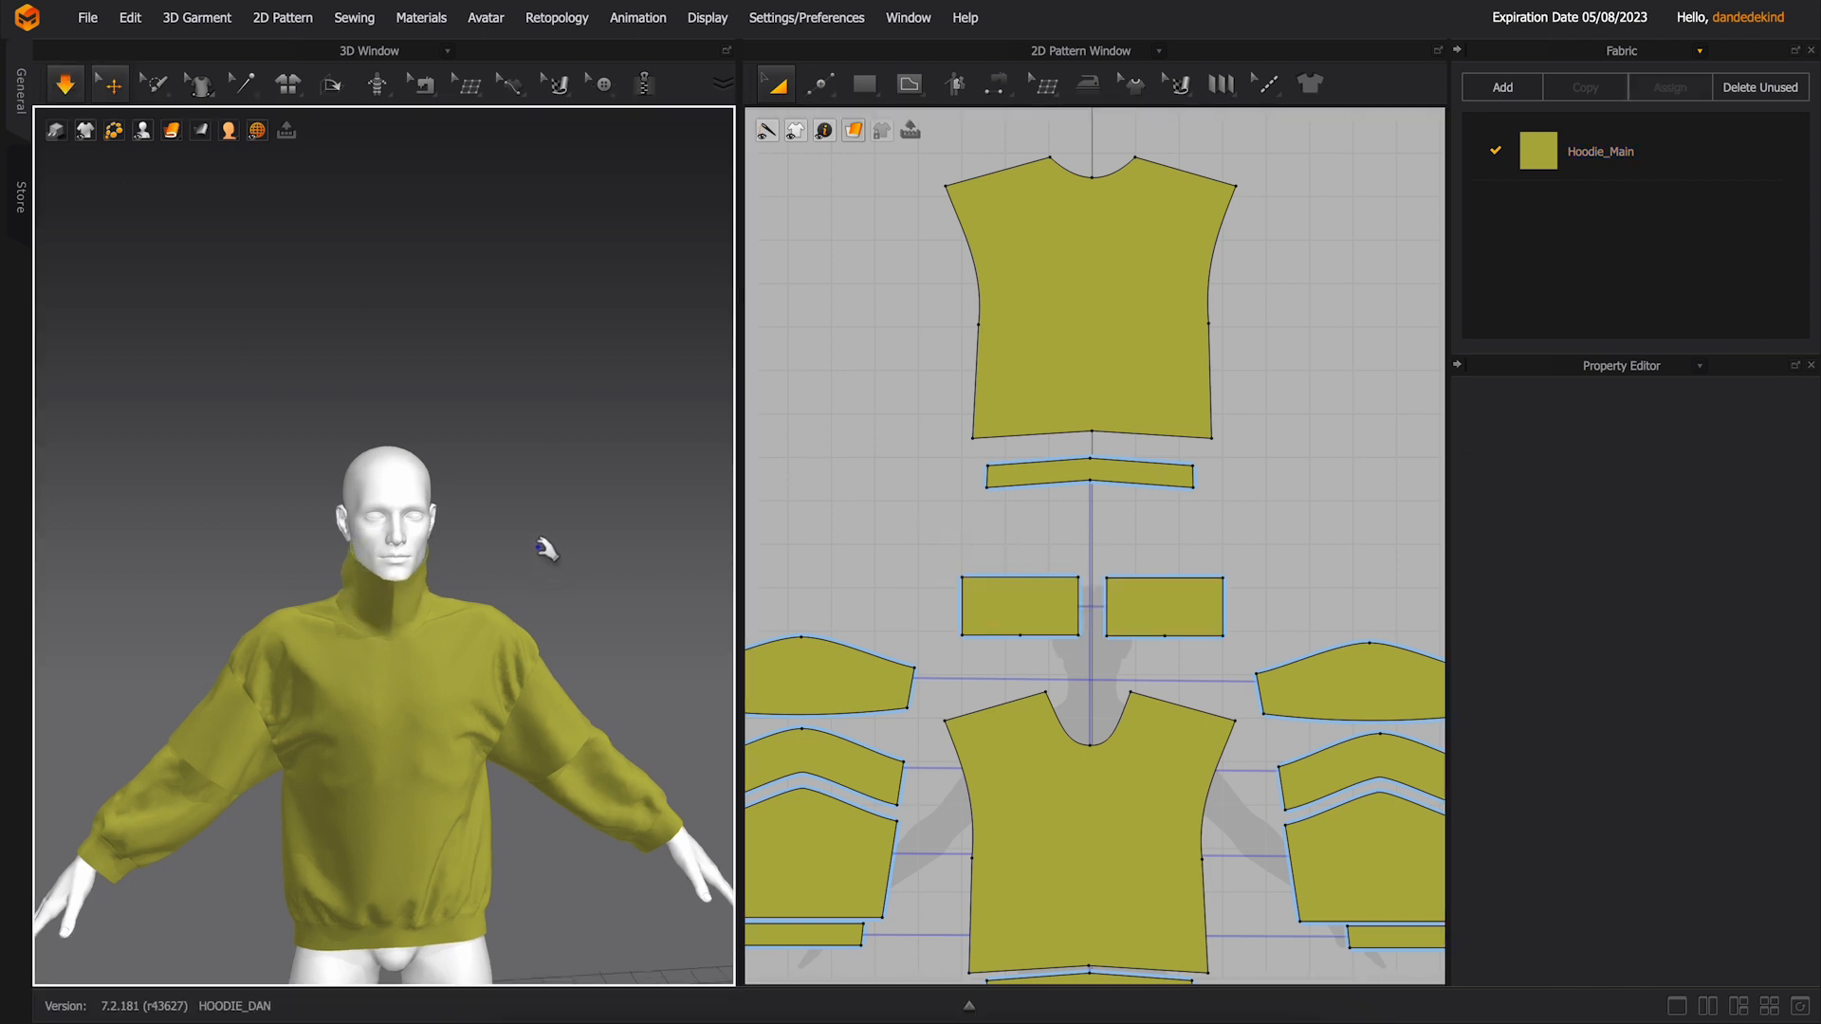
pyautogui.moveTo(546, 550); pyautogui.dragTo(630, 528, button='right')
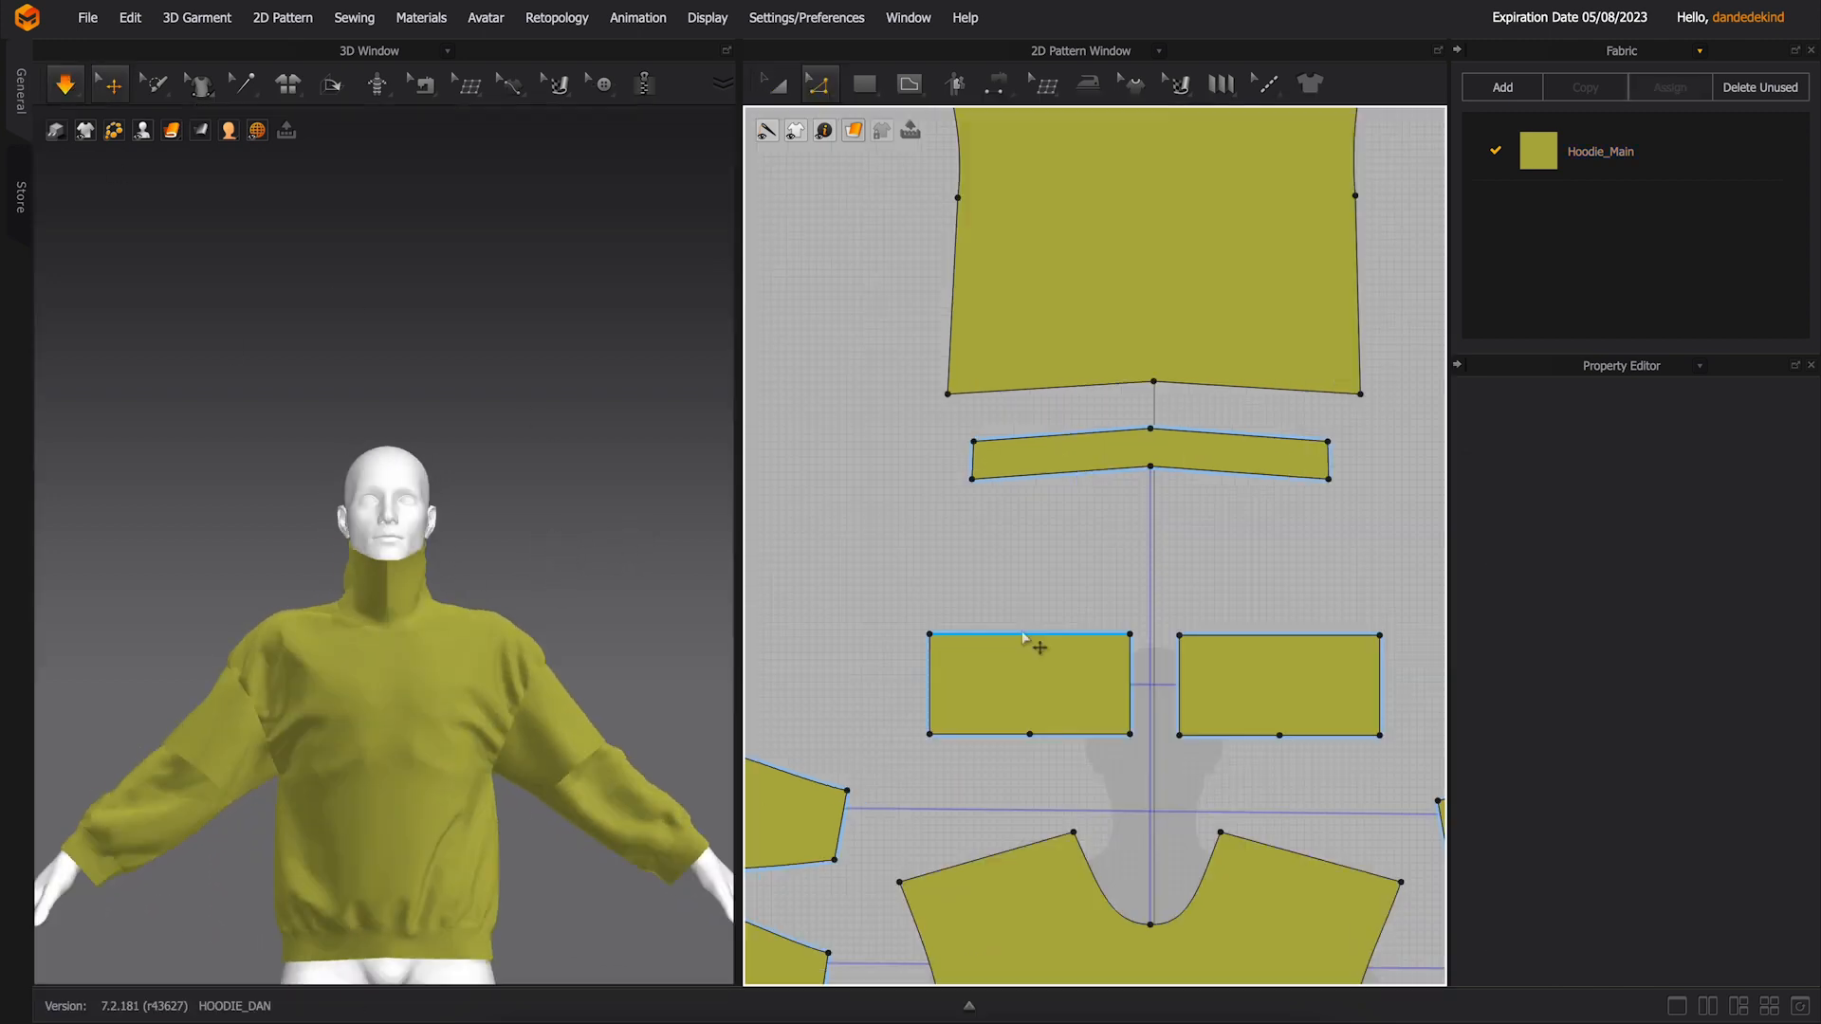
# - Offset the left neck rectangle's upper edge as an internal line at a distance of 10 mm
pyautogui.click(1026, 634)
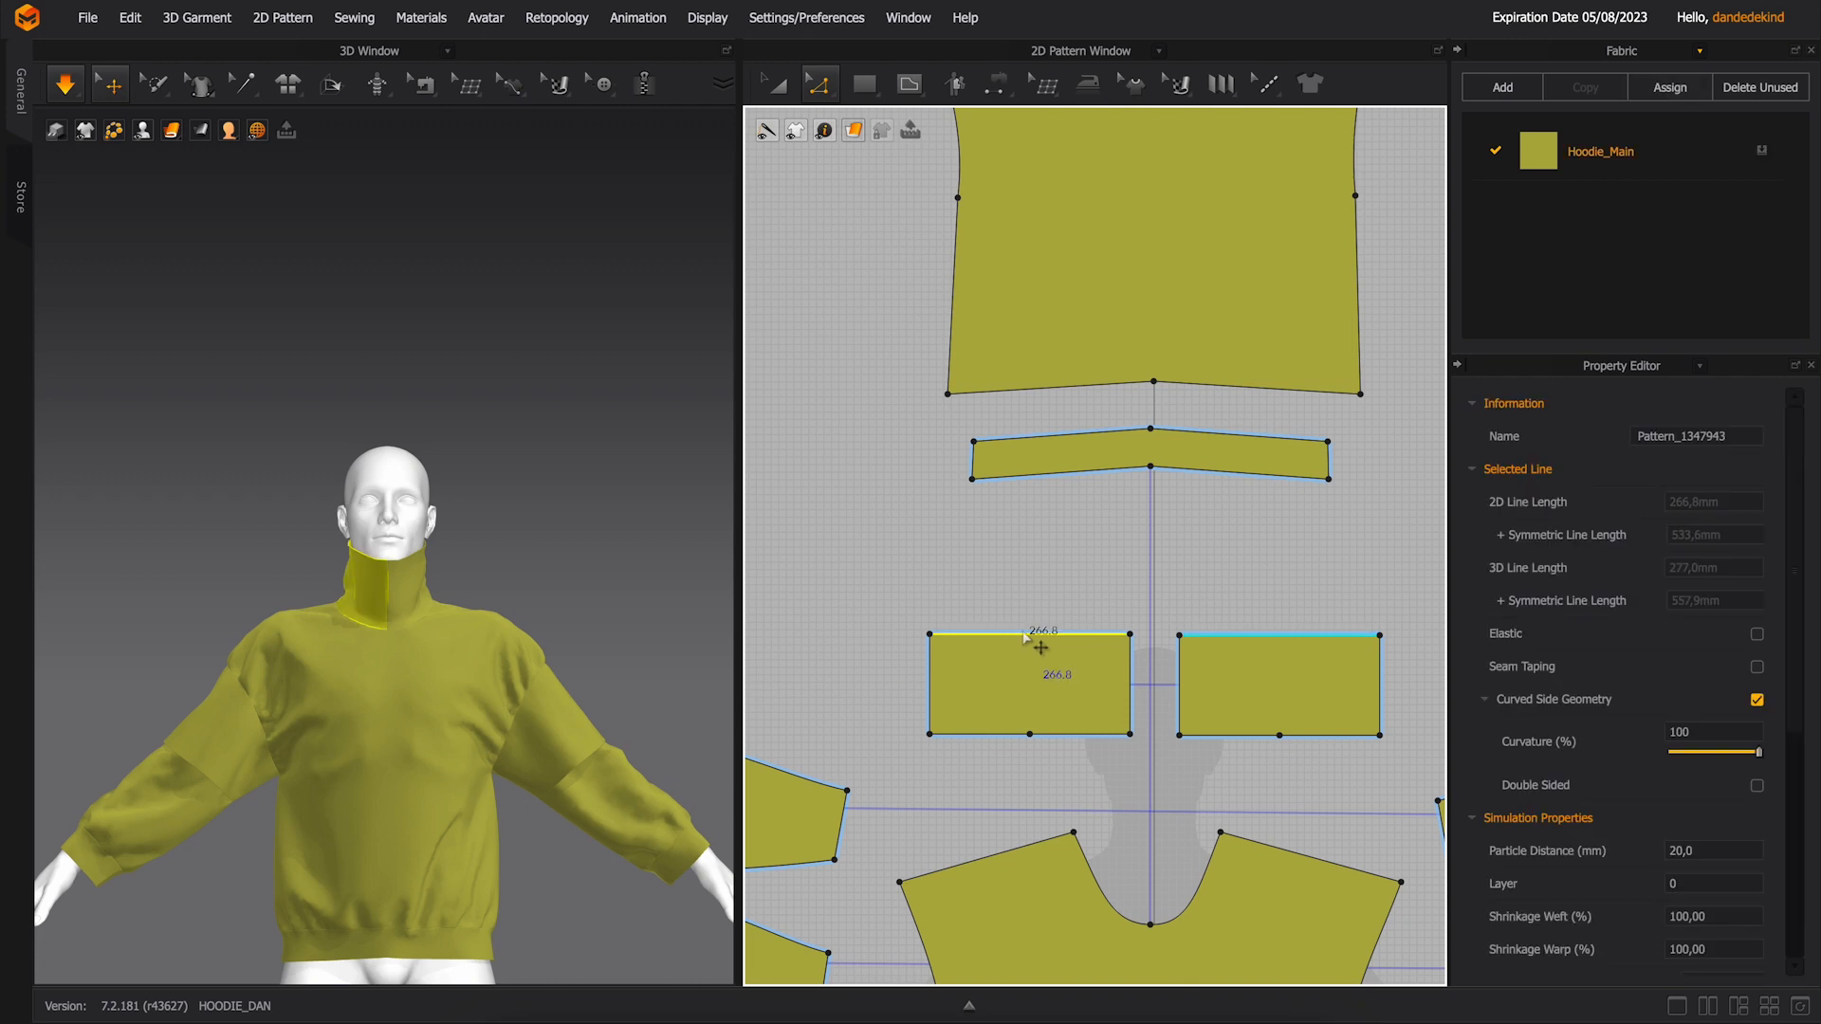
pyautogui.rightClick(1025, 637)
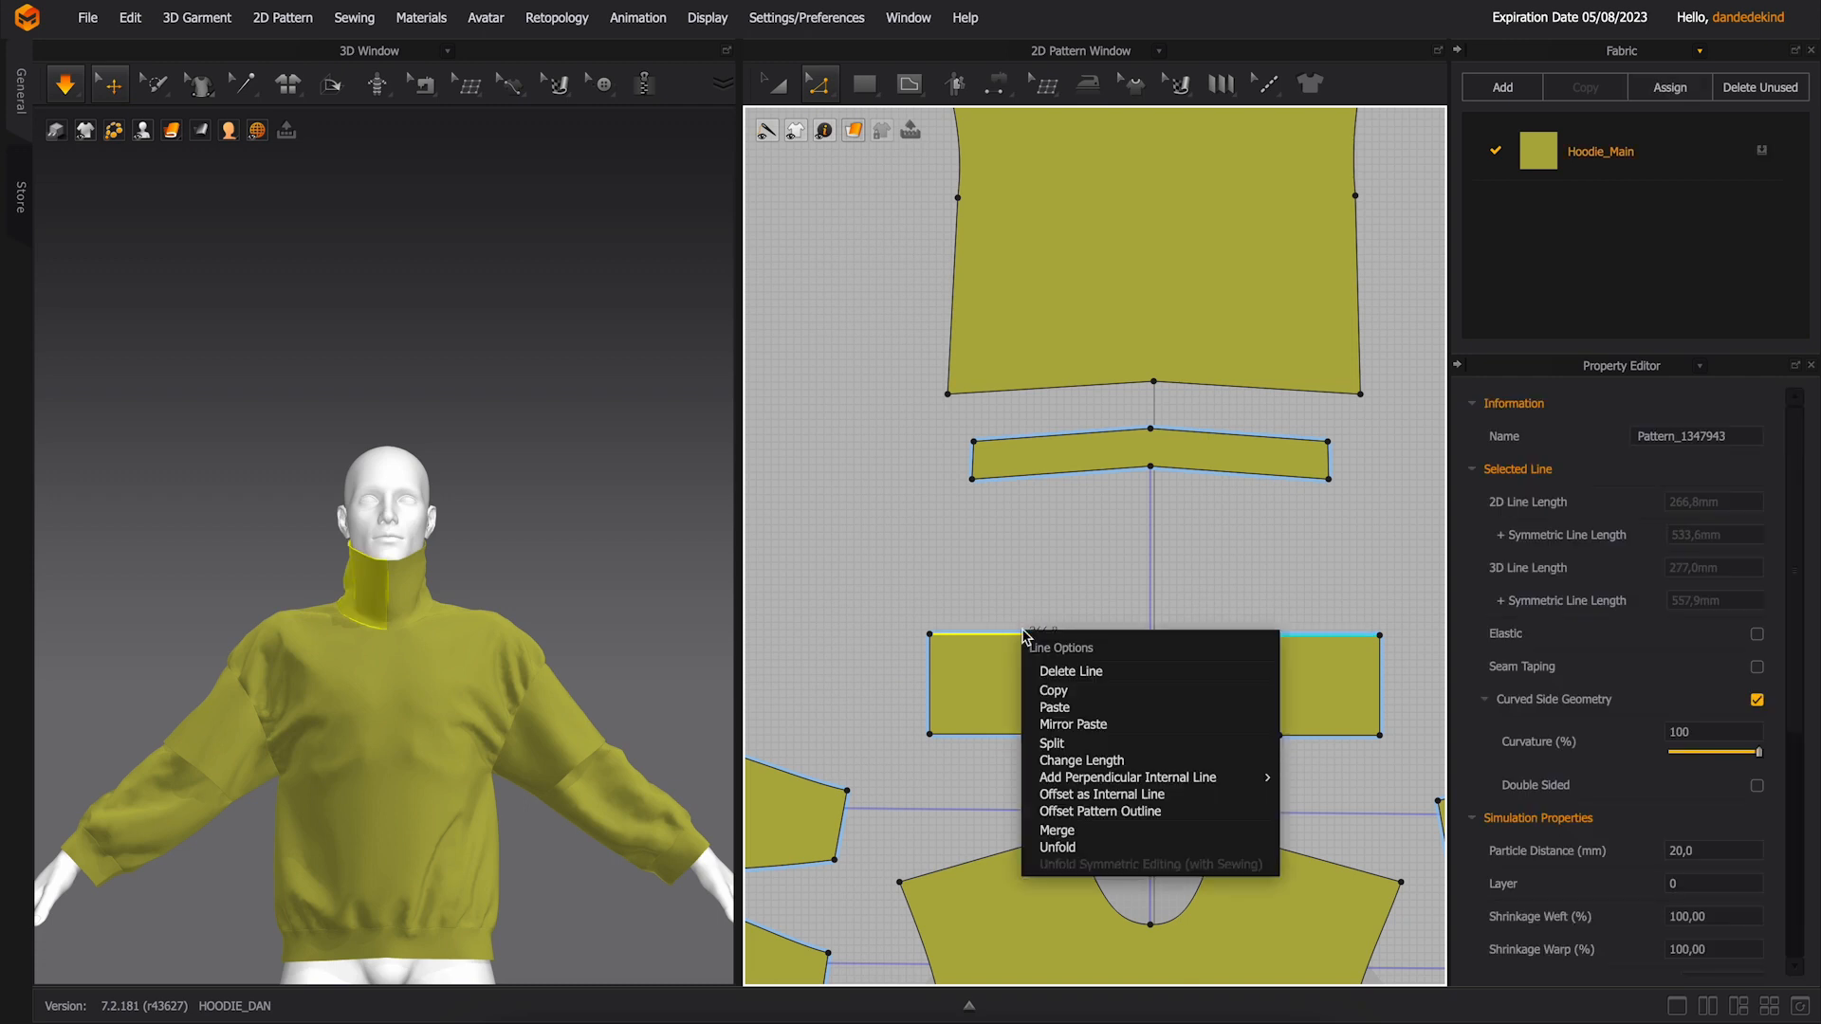
pyautogui.click(1103, 795)
pyautogui.write('10')
pyautogui.click(858, 579)
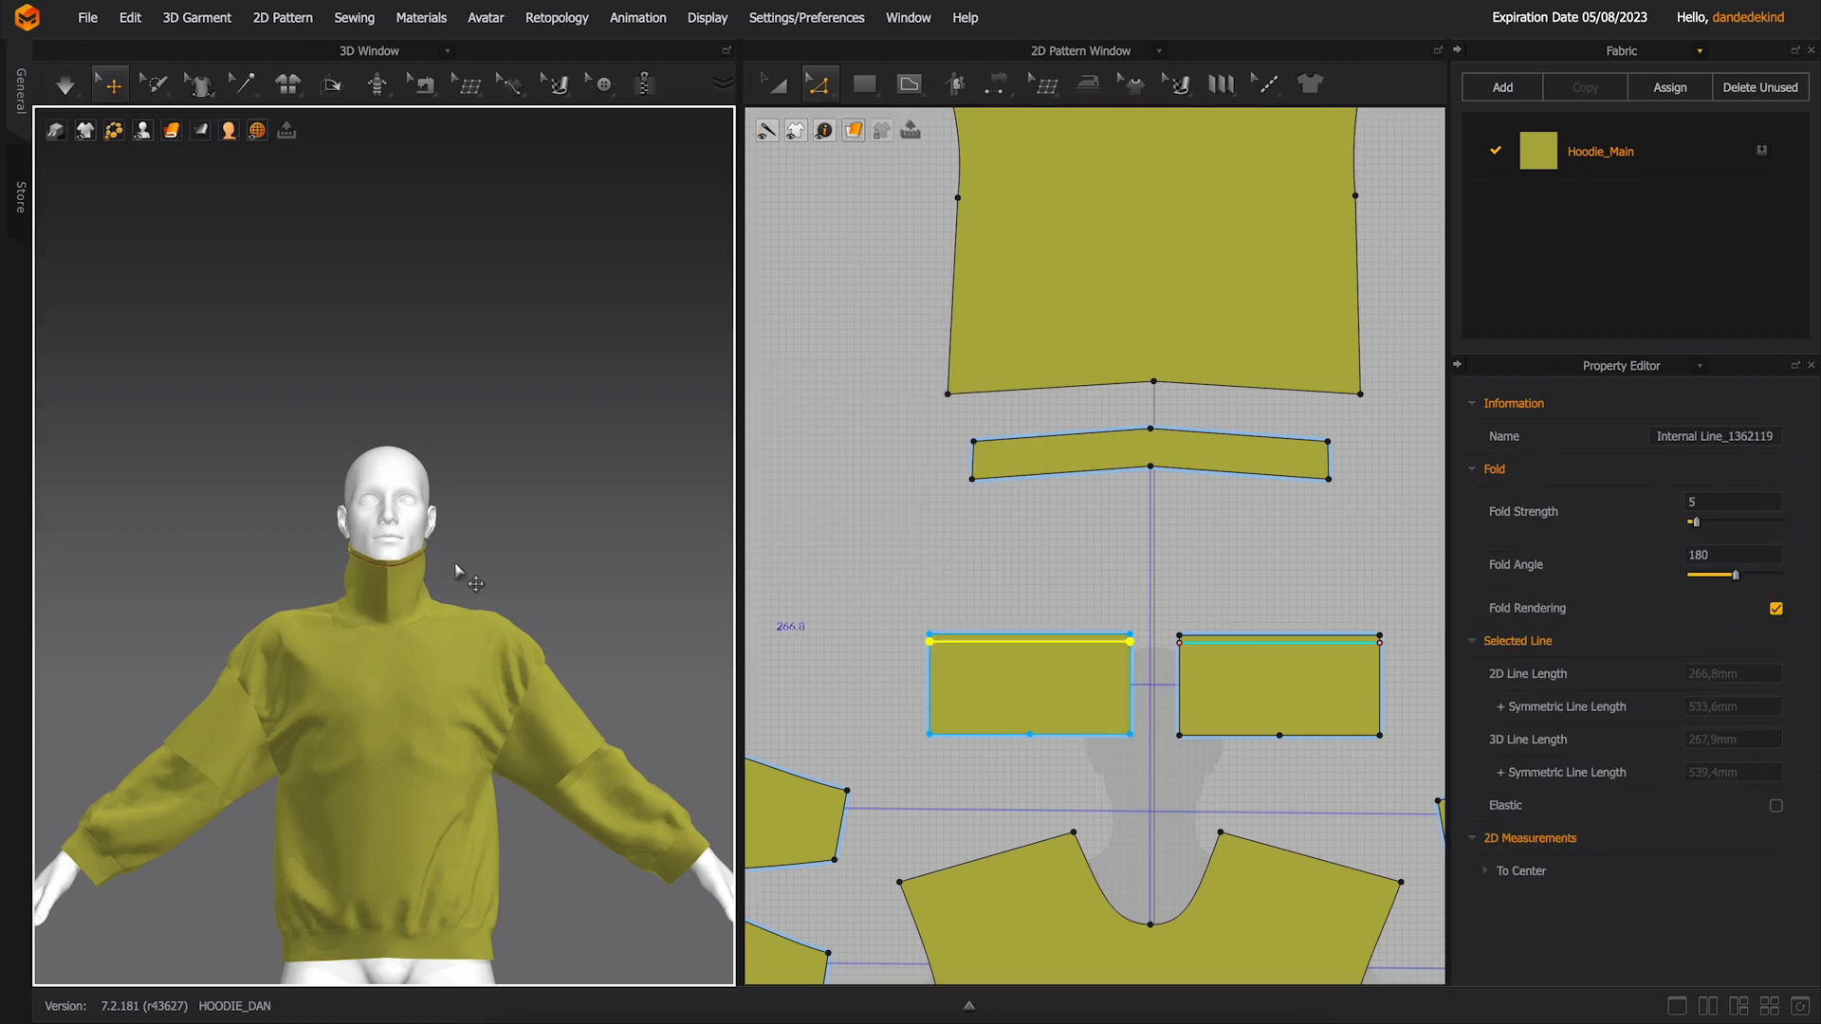
# - Cut the neck rectangles along the internal line into separate thin strips, and move the strips slightly above the main pieces
pyautogui.rightClick(1058, 642)
pyautogui.click(1104, 805)
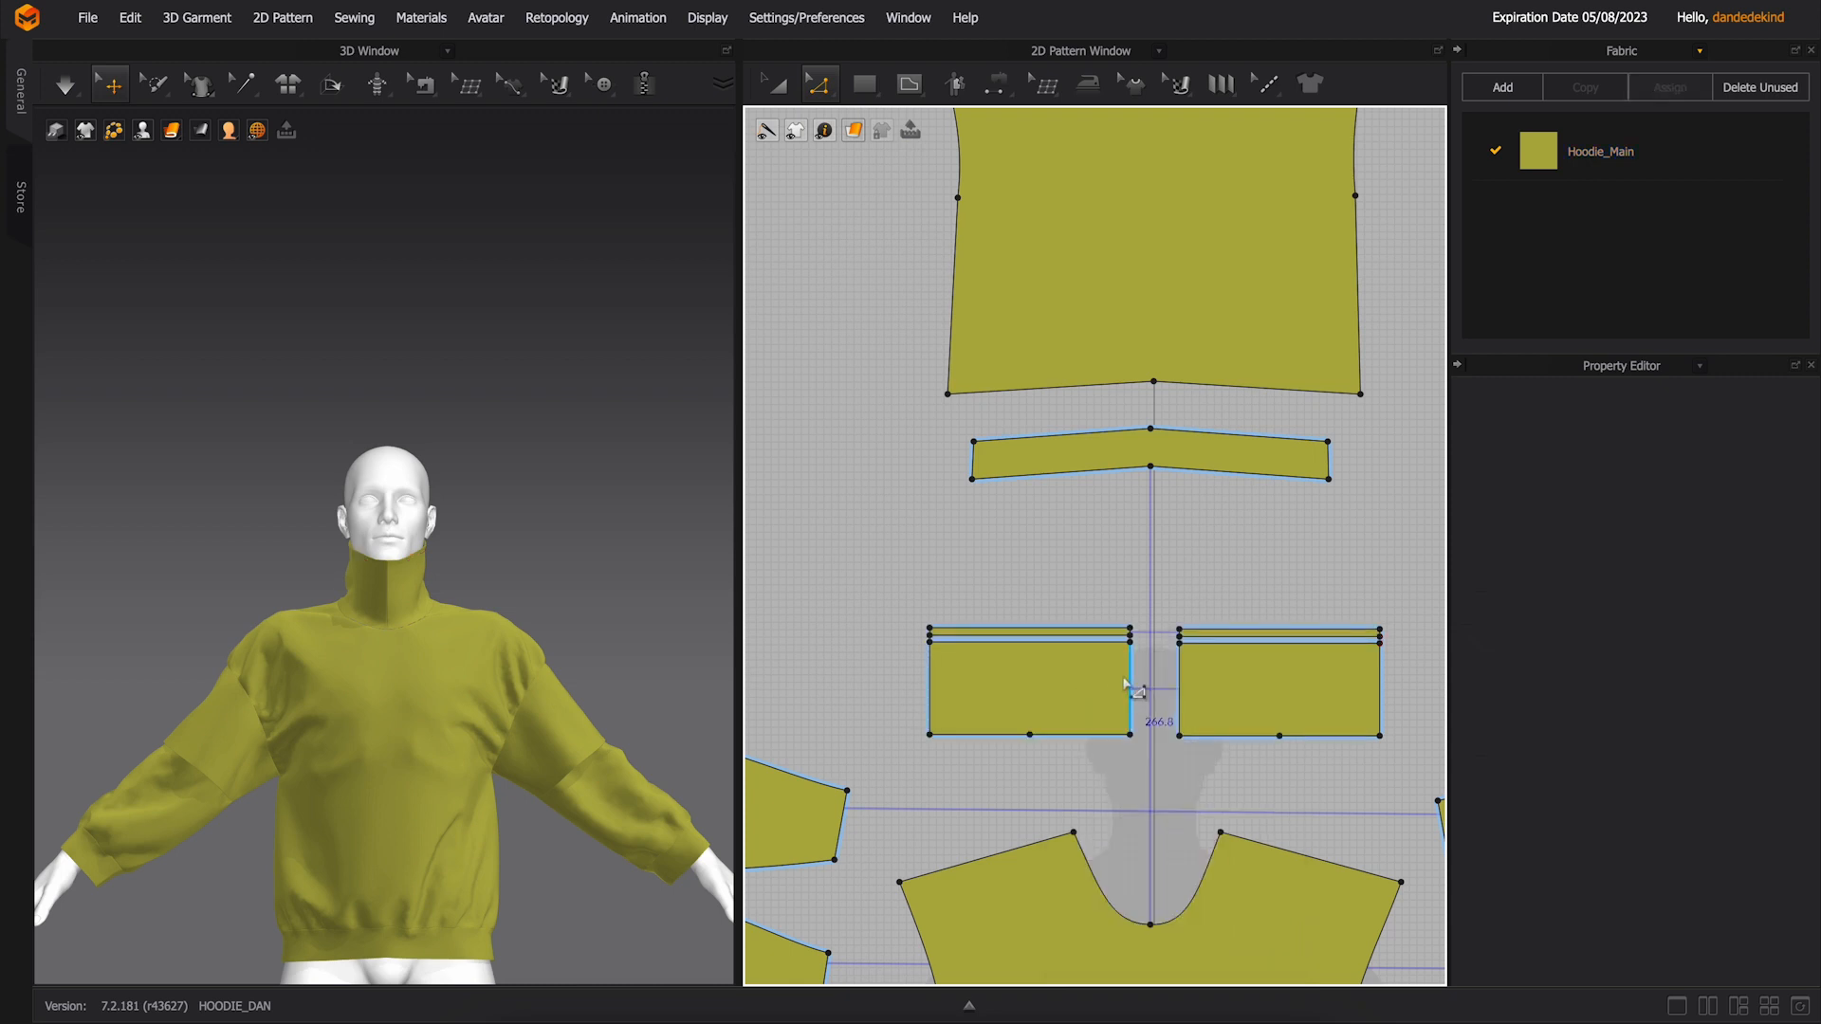
pyautogui.click(776, 85)
pyautogui.click(1045, 627)
pyautogui.moveTo(1245, 632); pyautogui.dragTo(1243, 624)
pyautogui.click(1151, 582)
# - Duplicate the left and right thin collar strips with Layer Clone (Over), placing each copy just above its original
pyautogui.rightClick(1089, 626)
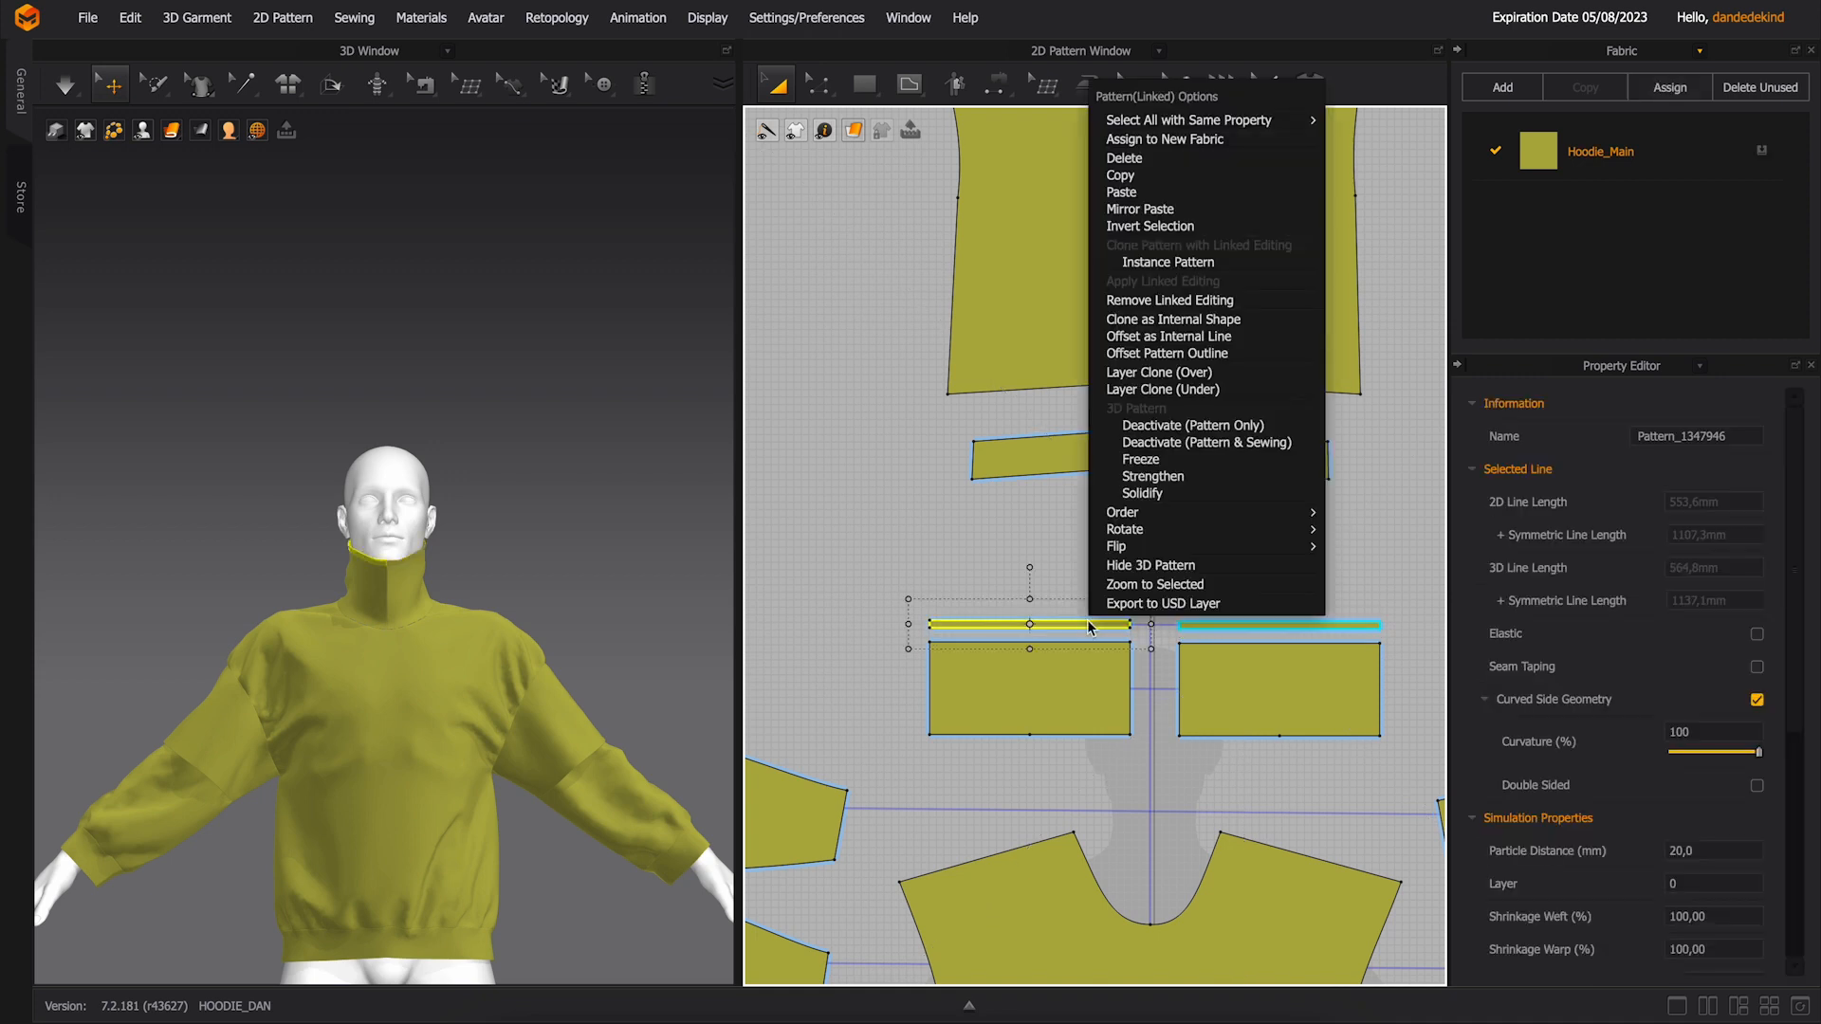
pyautogui.click(1200, 373)
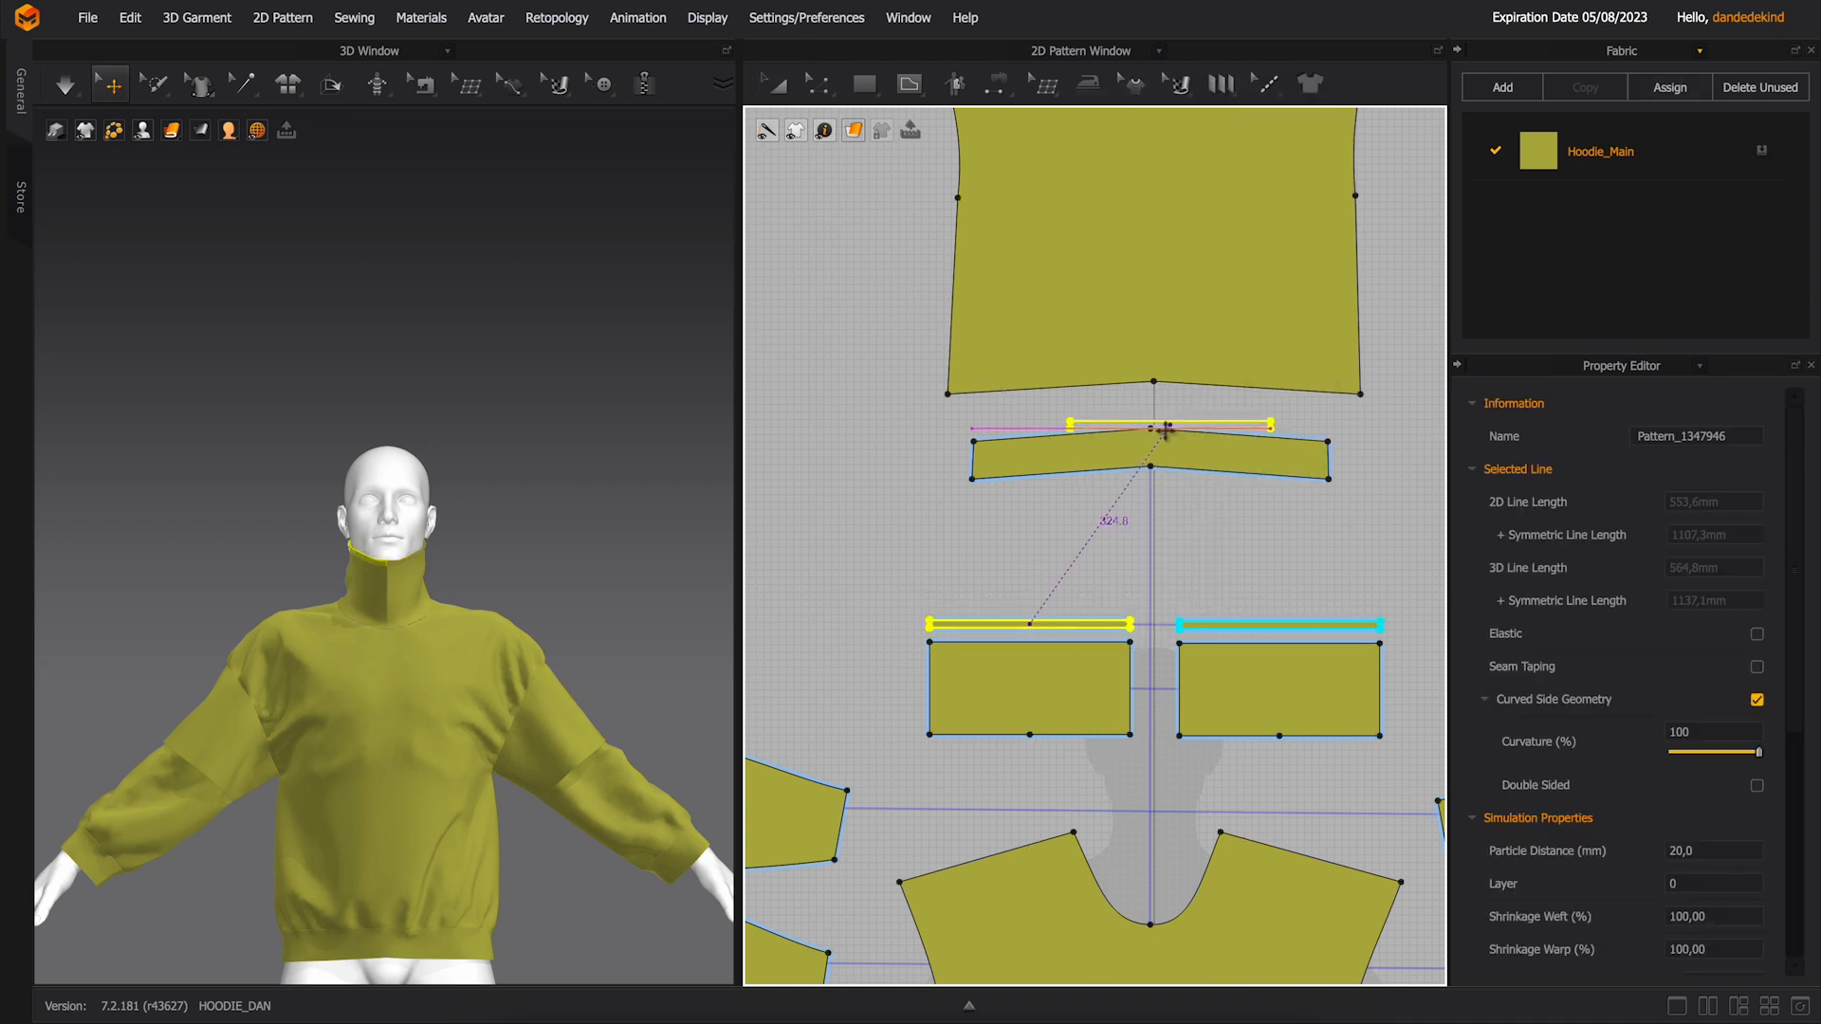
pyautogui.click(1037, 616)
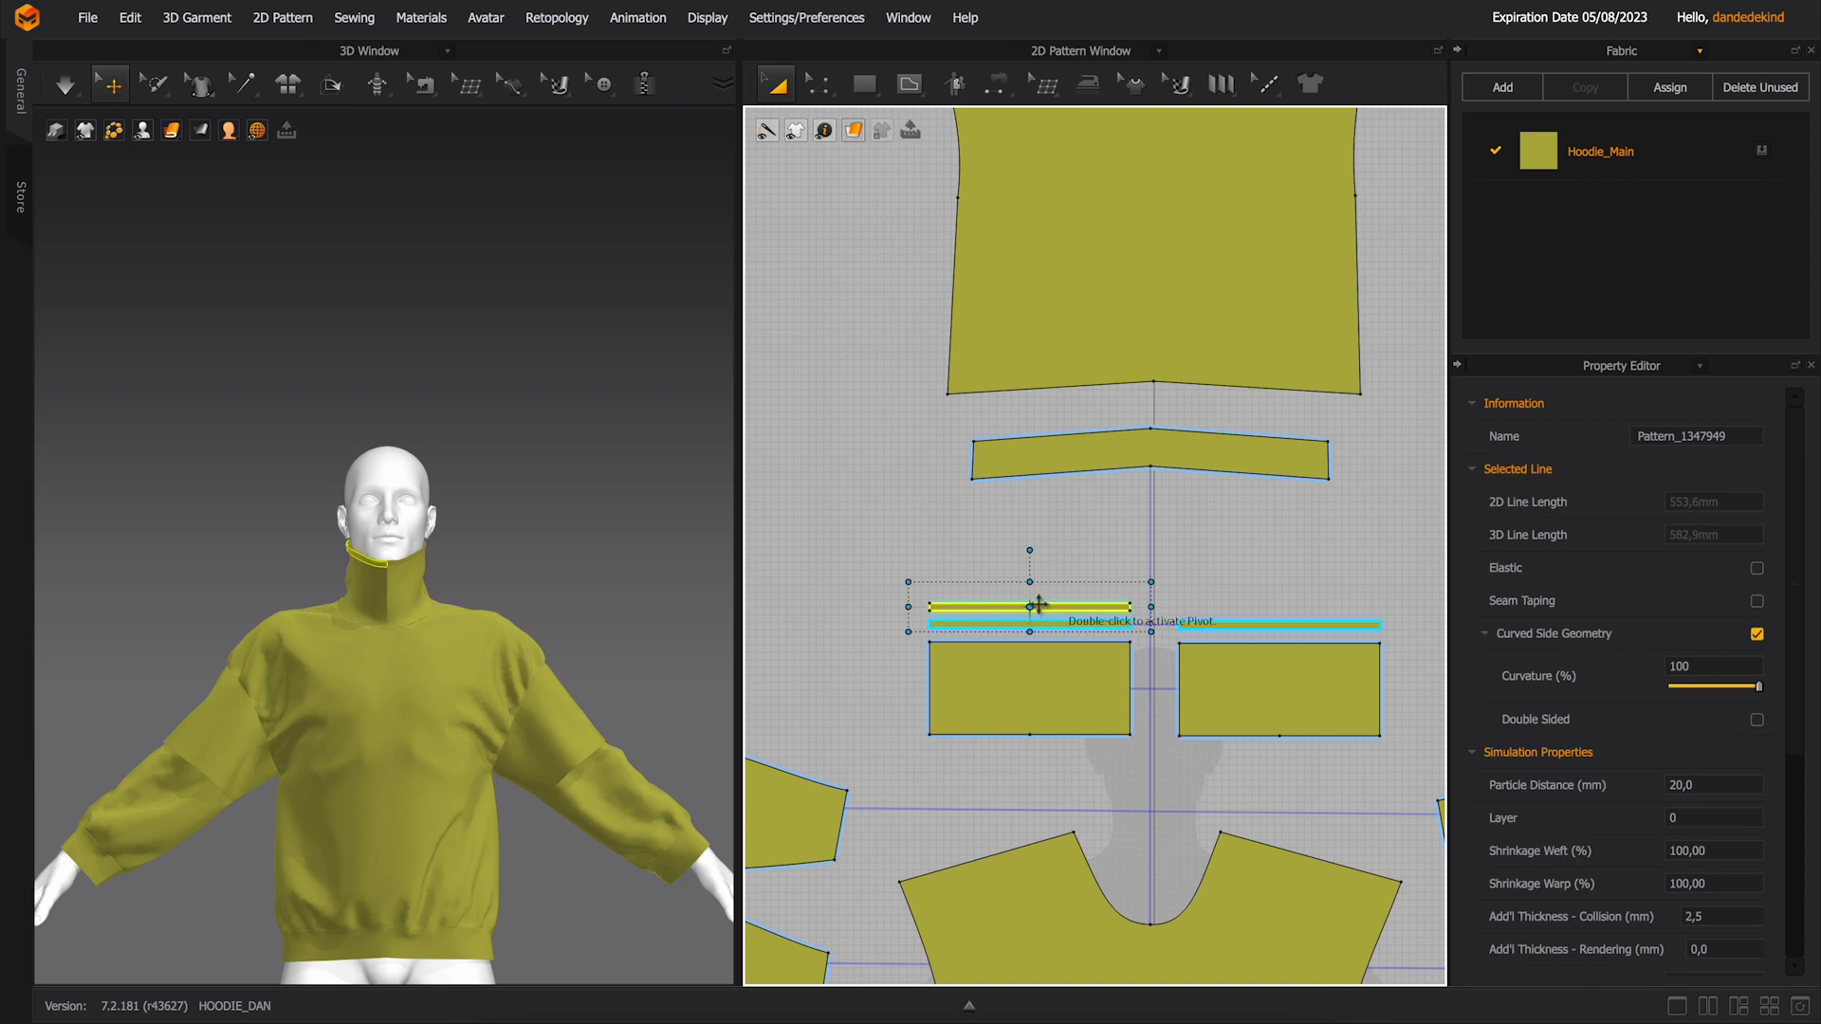
pyautogui.click(1233, 624)
pyautogui.rightClick(1233, 624)
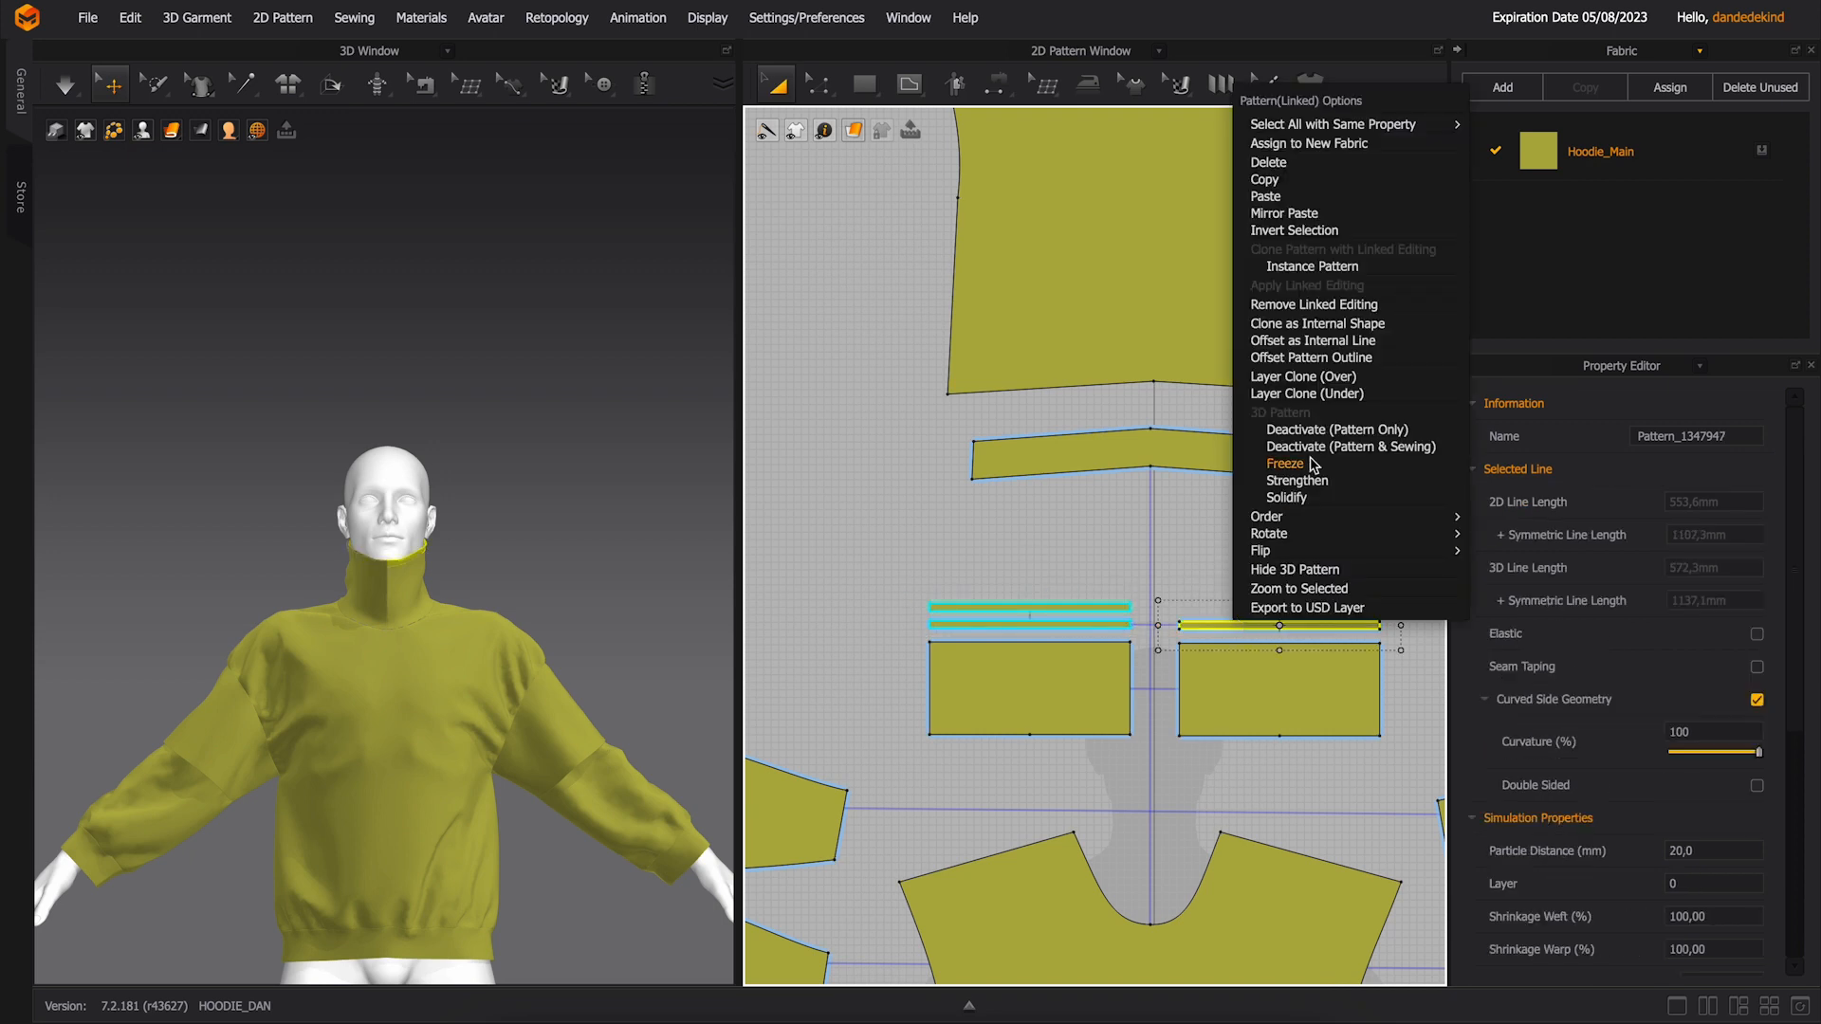
pyautogui.click(1349, 387)
pyautogui.click(1281, 608)
pyautogui.press('Escape')
# - Simulate the garment to settle the layered strips along the collar's upper edge, and check the collar from several sides
pyautogui.scroll(6, 436, 607)
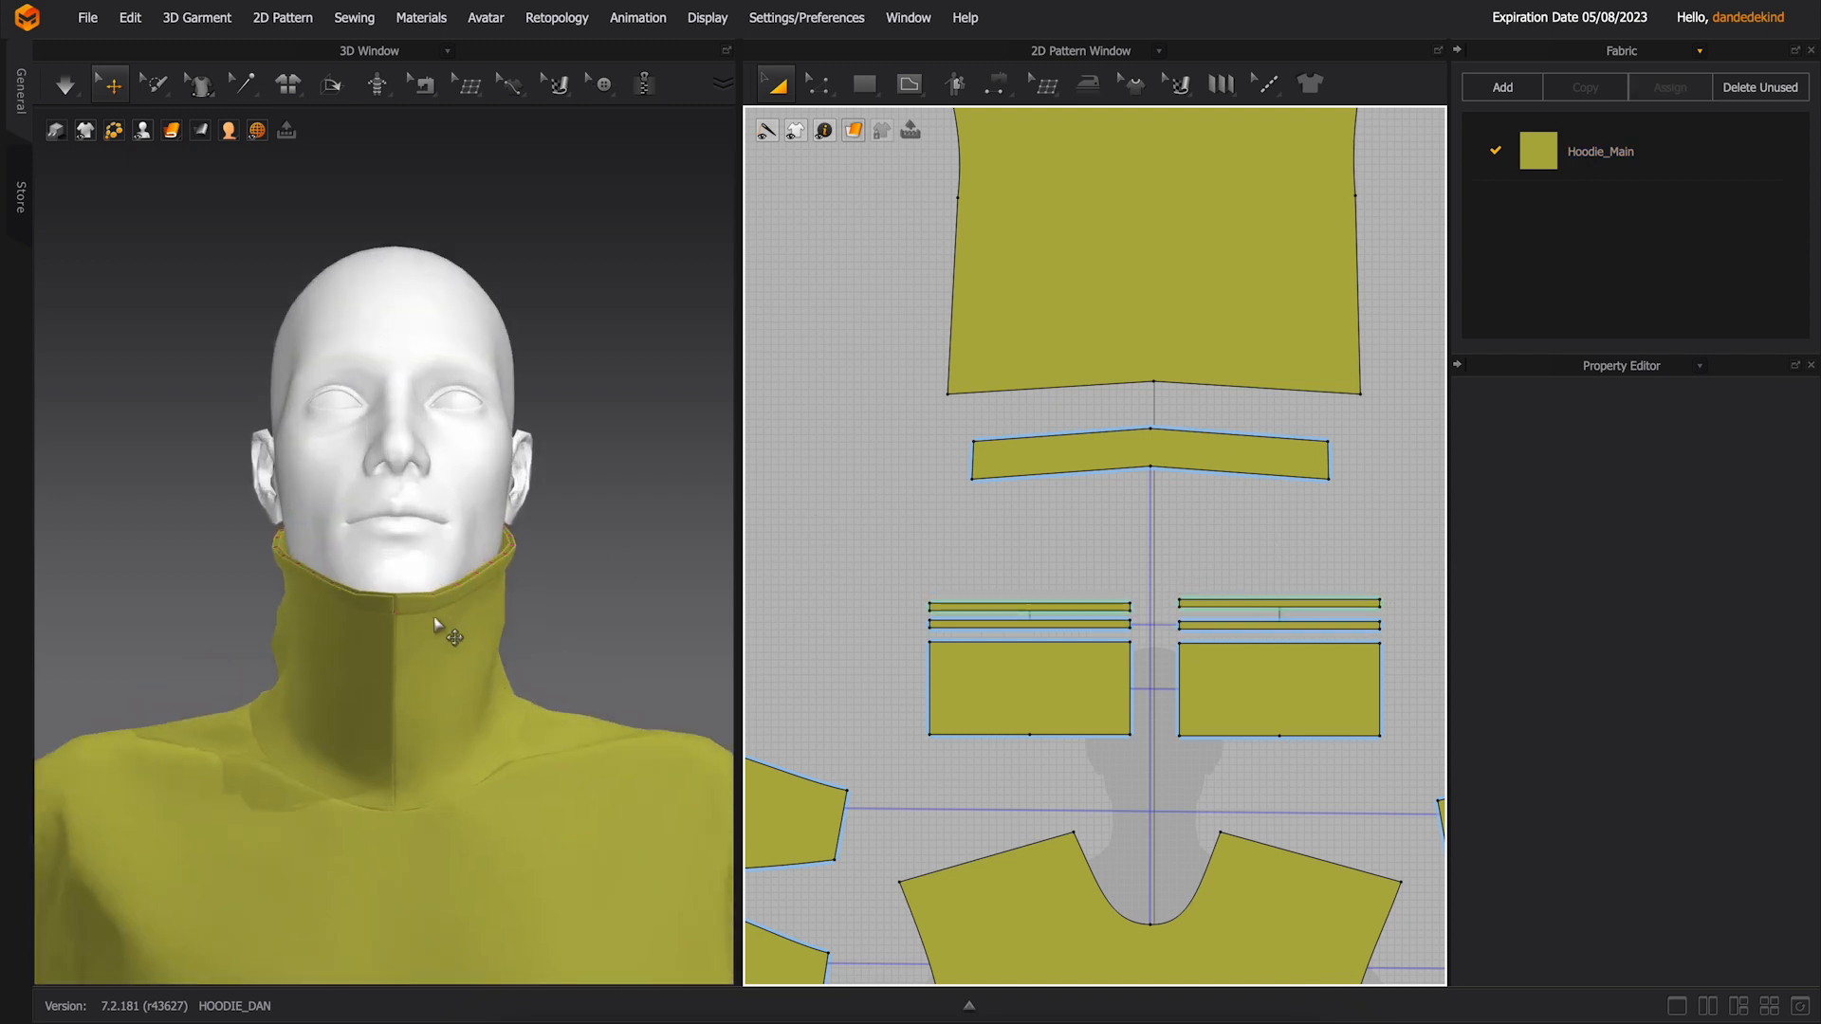
pyautogui.scroll(3, 454, 698)
pyautogui.moveTo(435, 709); pyautogui.dragTo(483, 712, button='right')
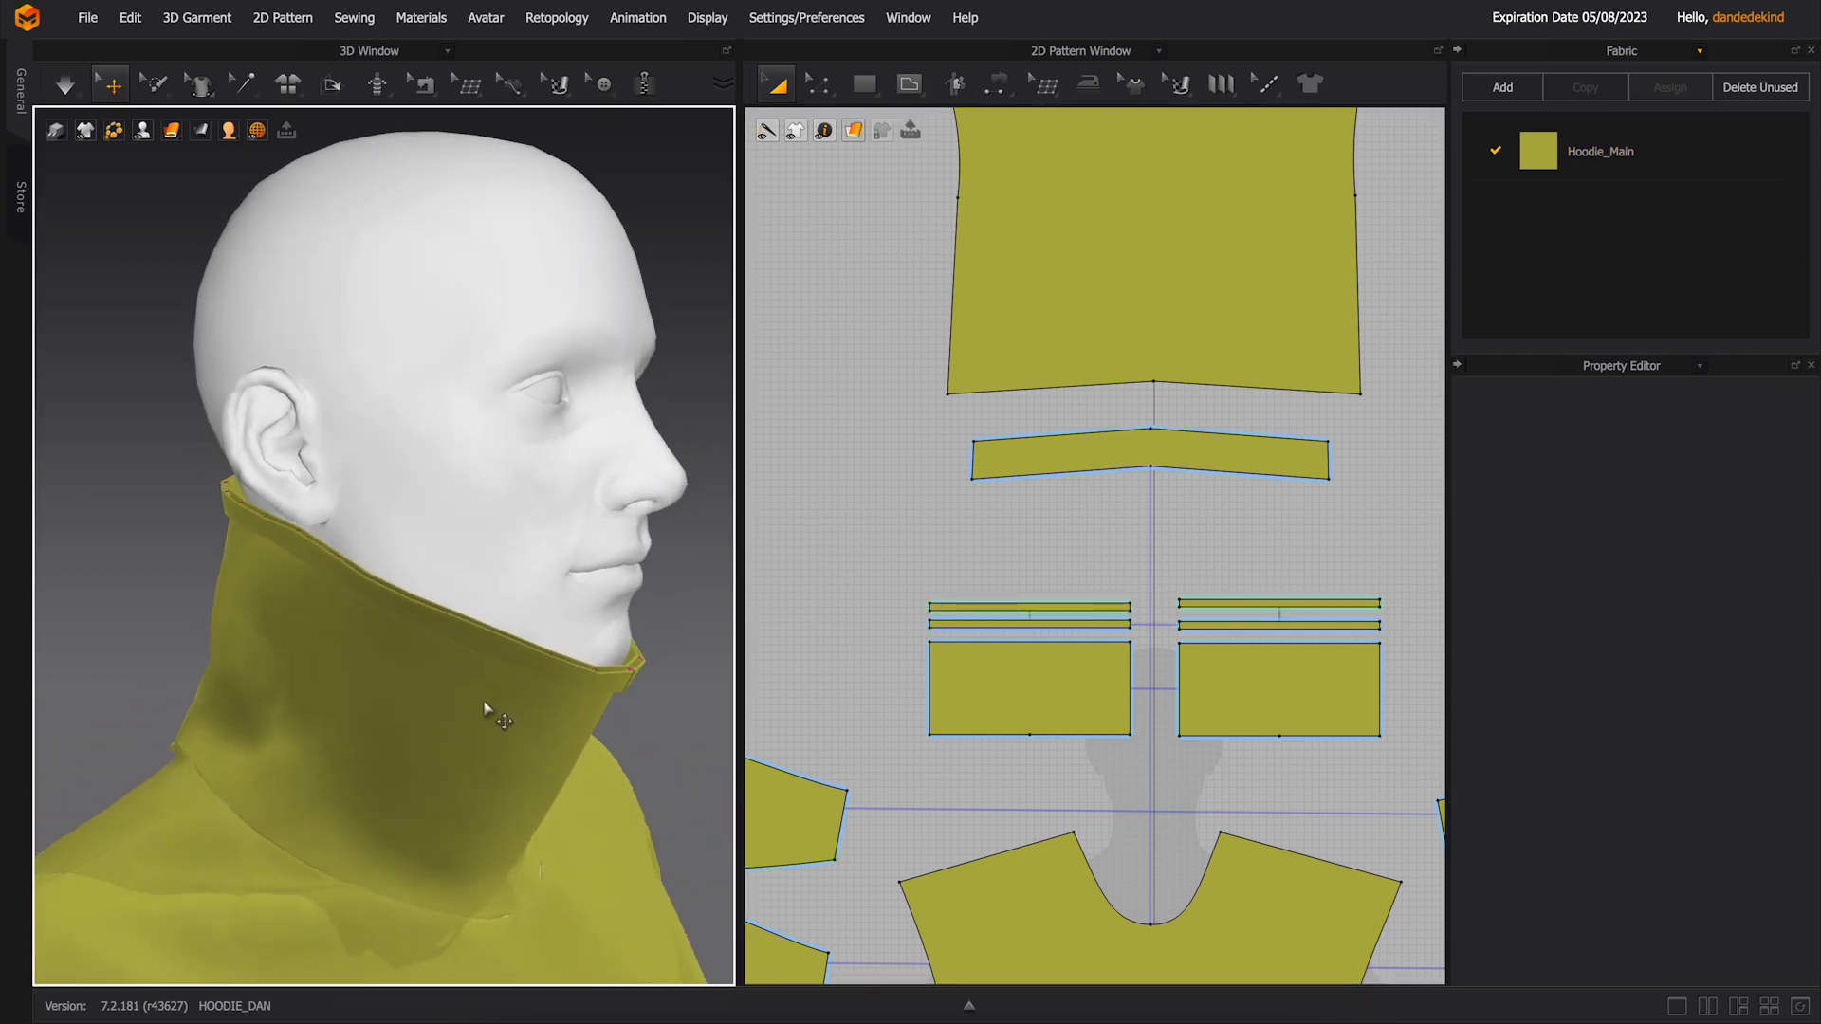
pyautogui.click(64, 84)
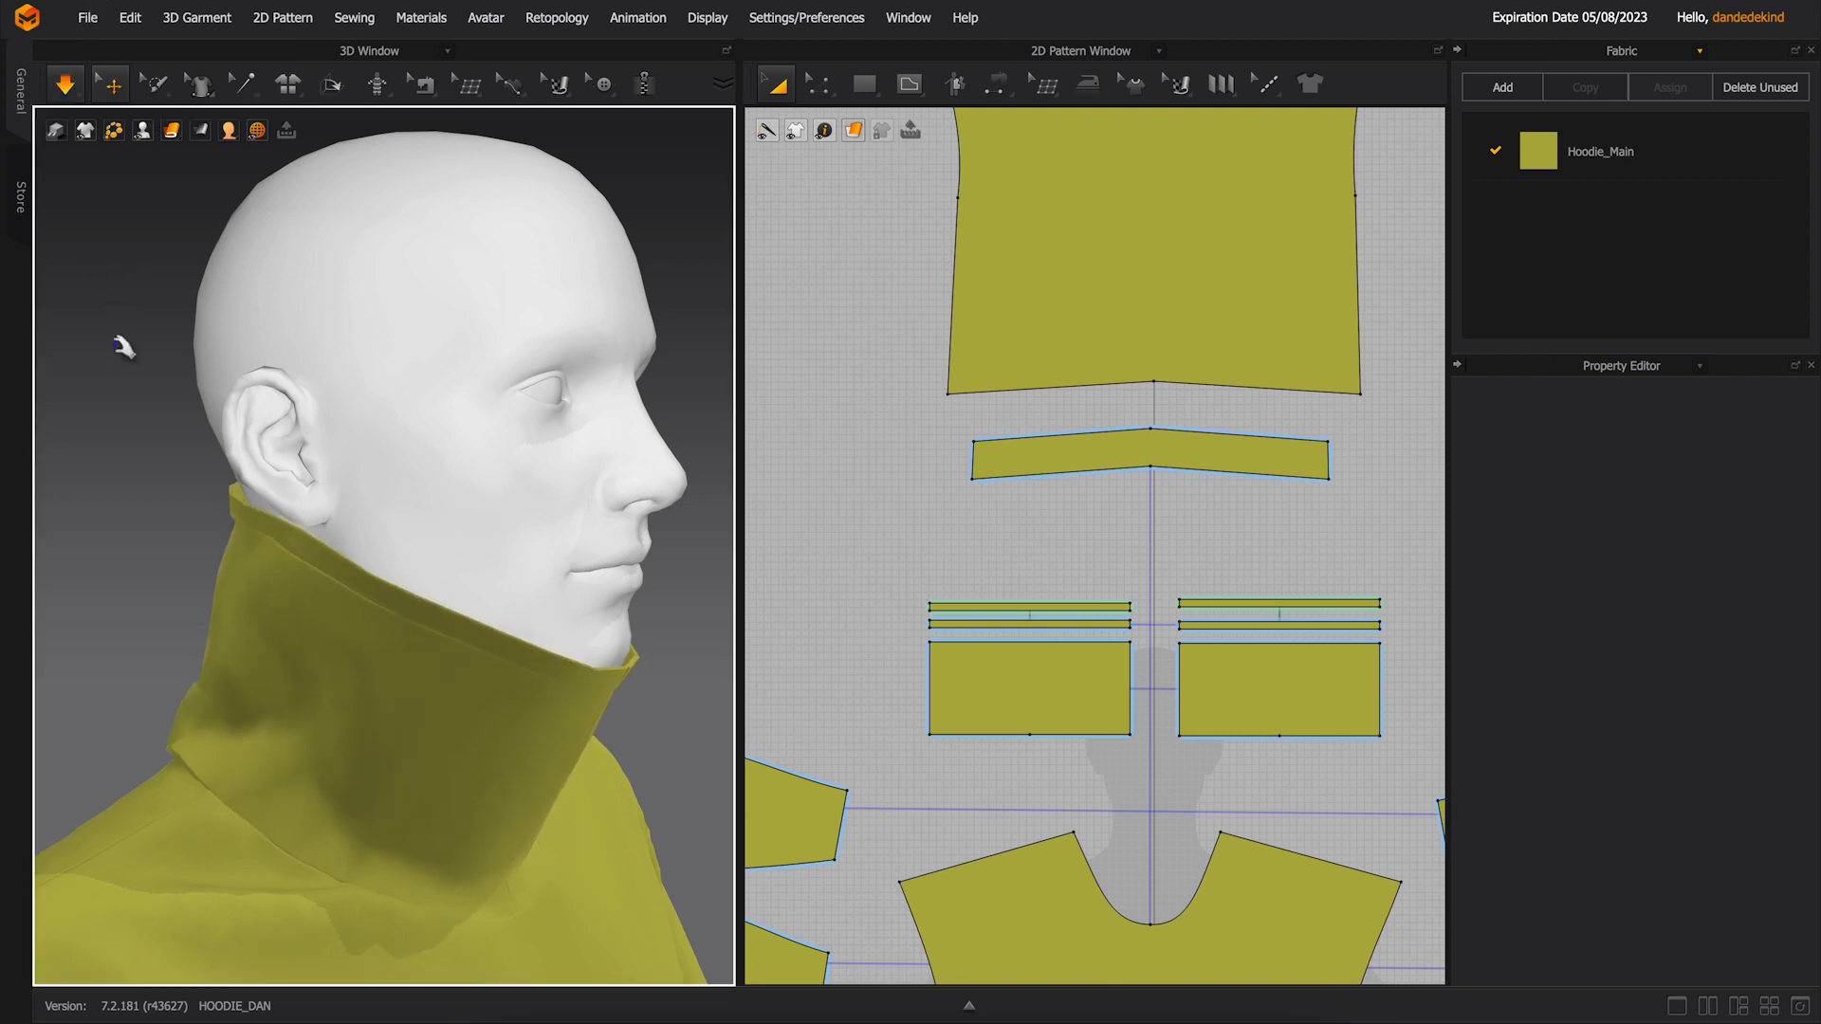
pyautogui.moveTo(180, 463); pyautogui.dragTo(252, 459, button='right')
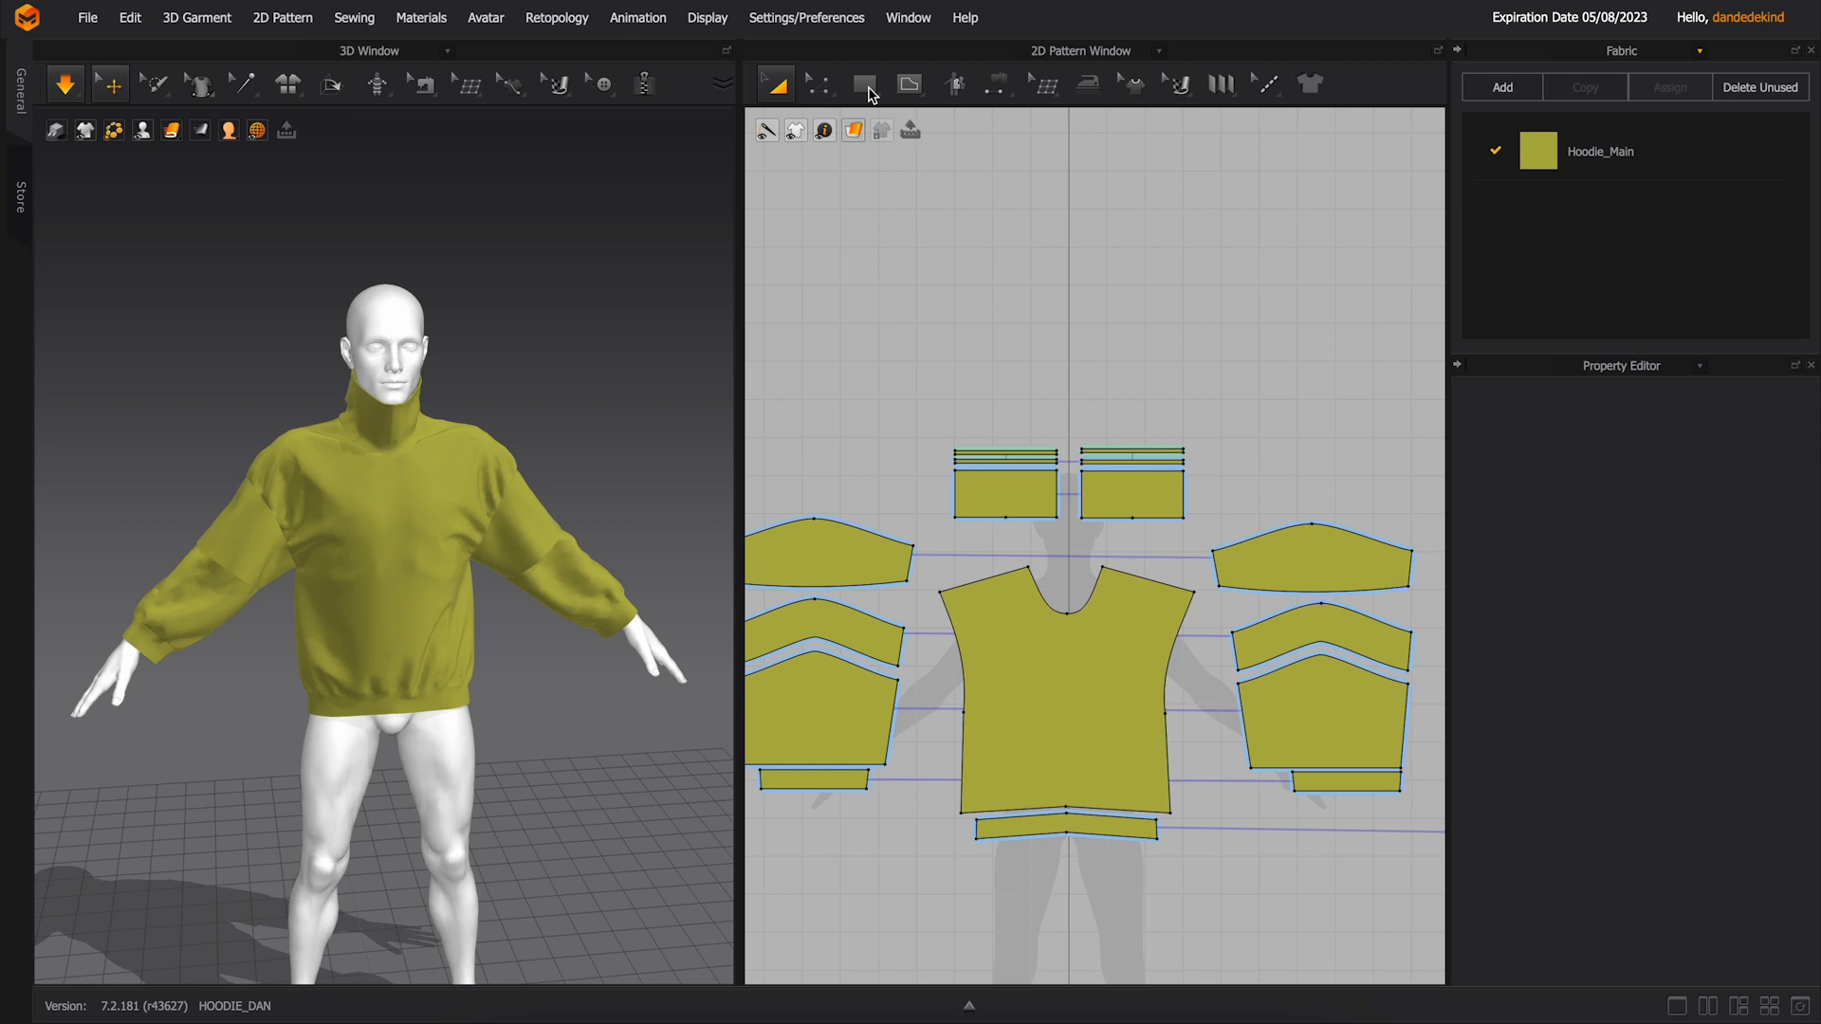
# - Draw a polygon hood panel above the left neck pieces, with a straight front edge about 380 mm long and a curved upper back corner
pyautogui.click(871, 95)
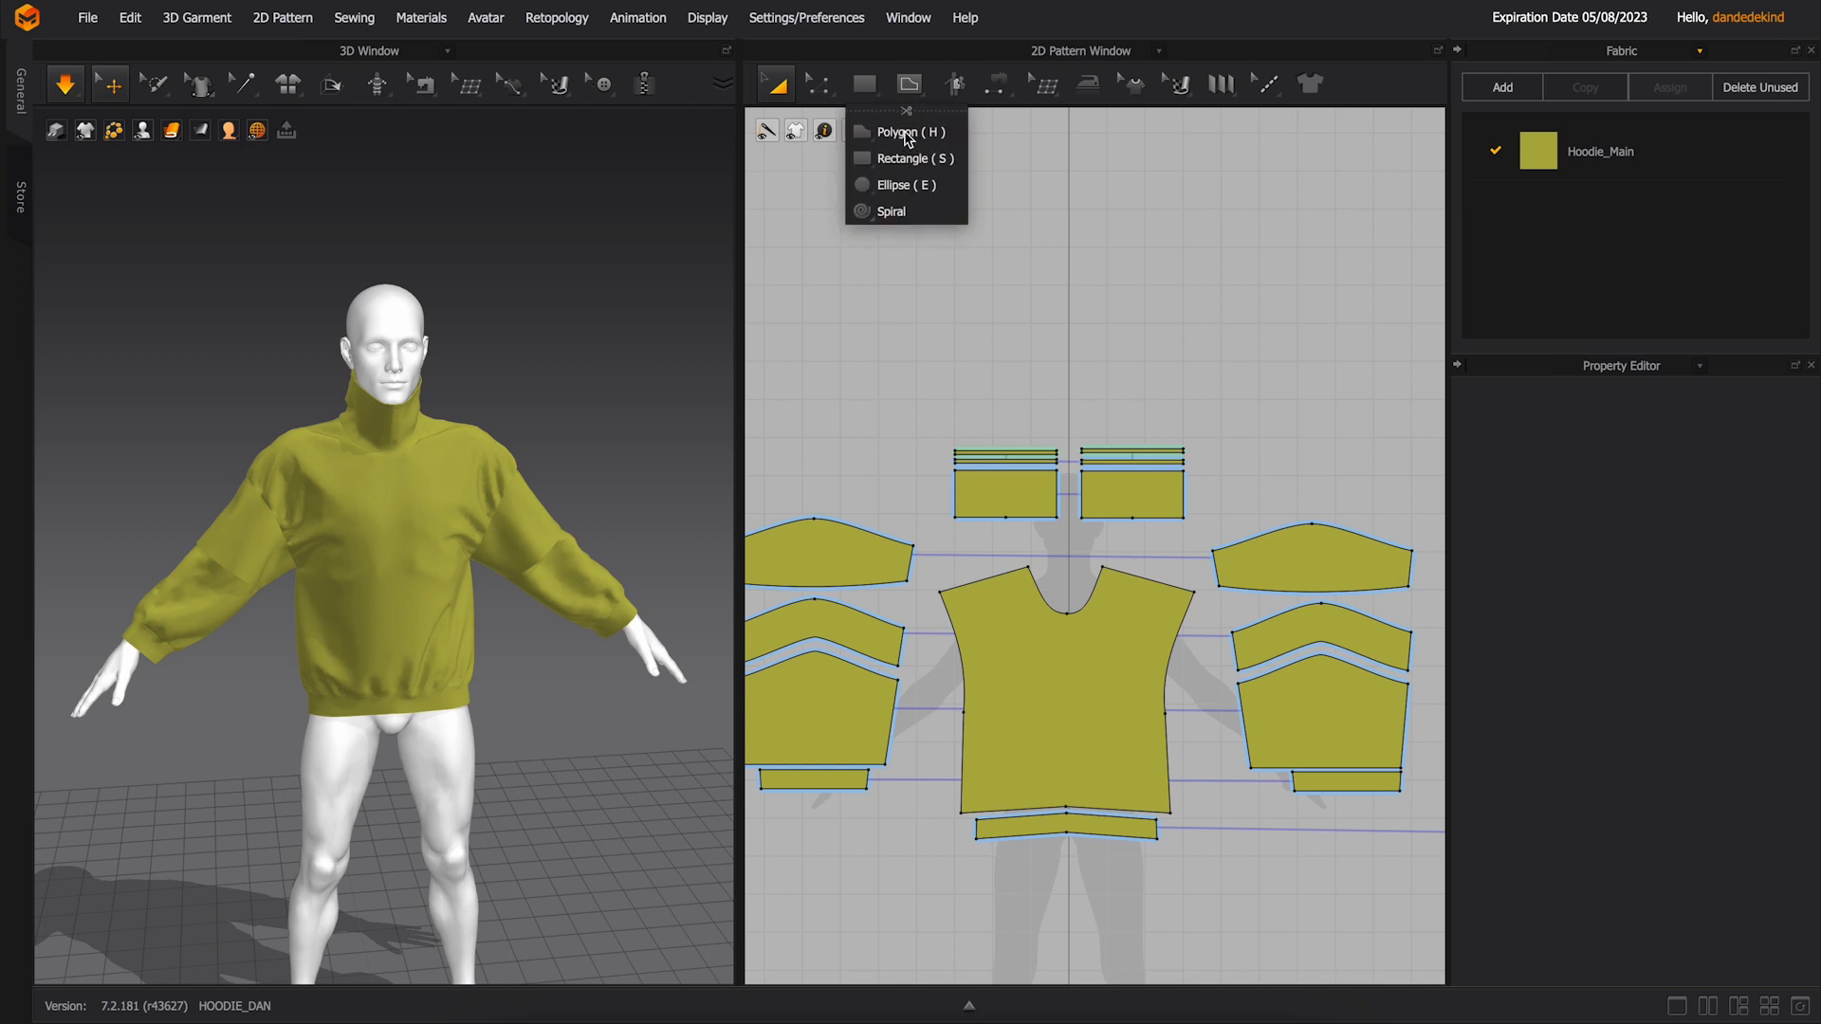
pyautogui.click(908, 134)
pyautogui.click(1058, 291)
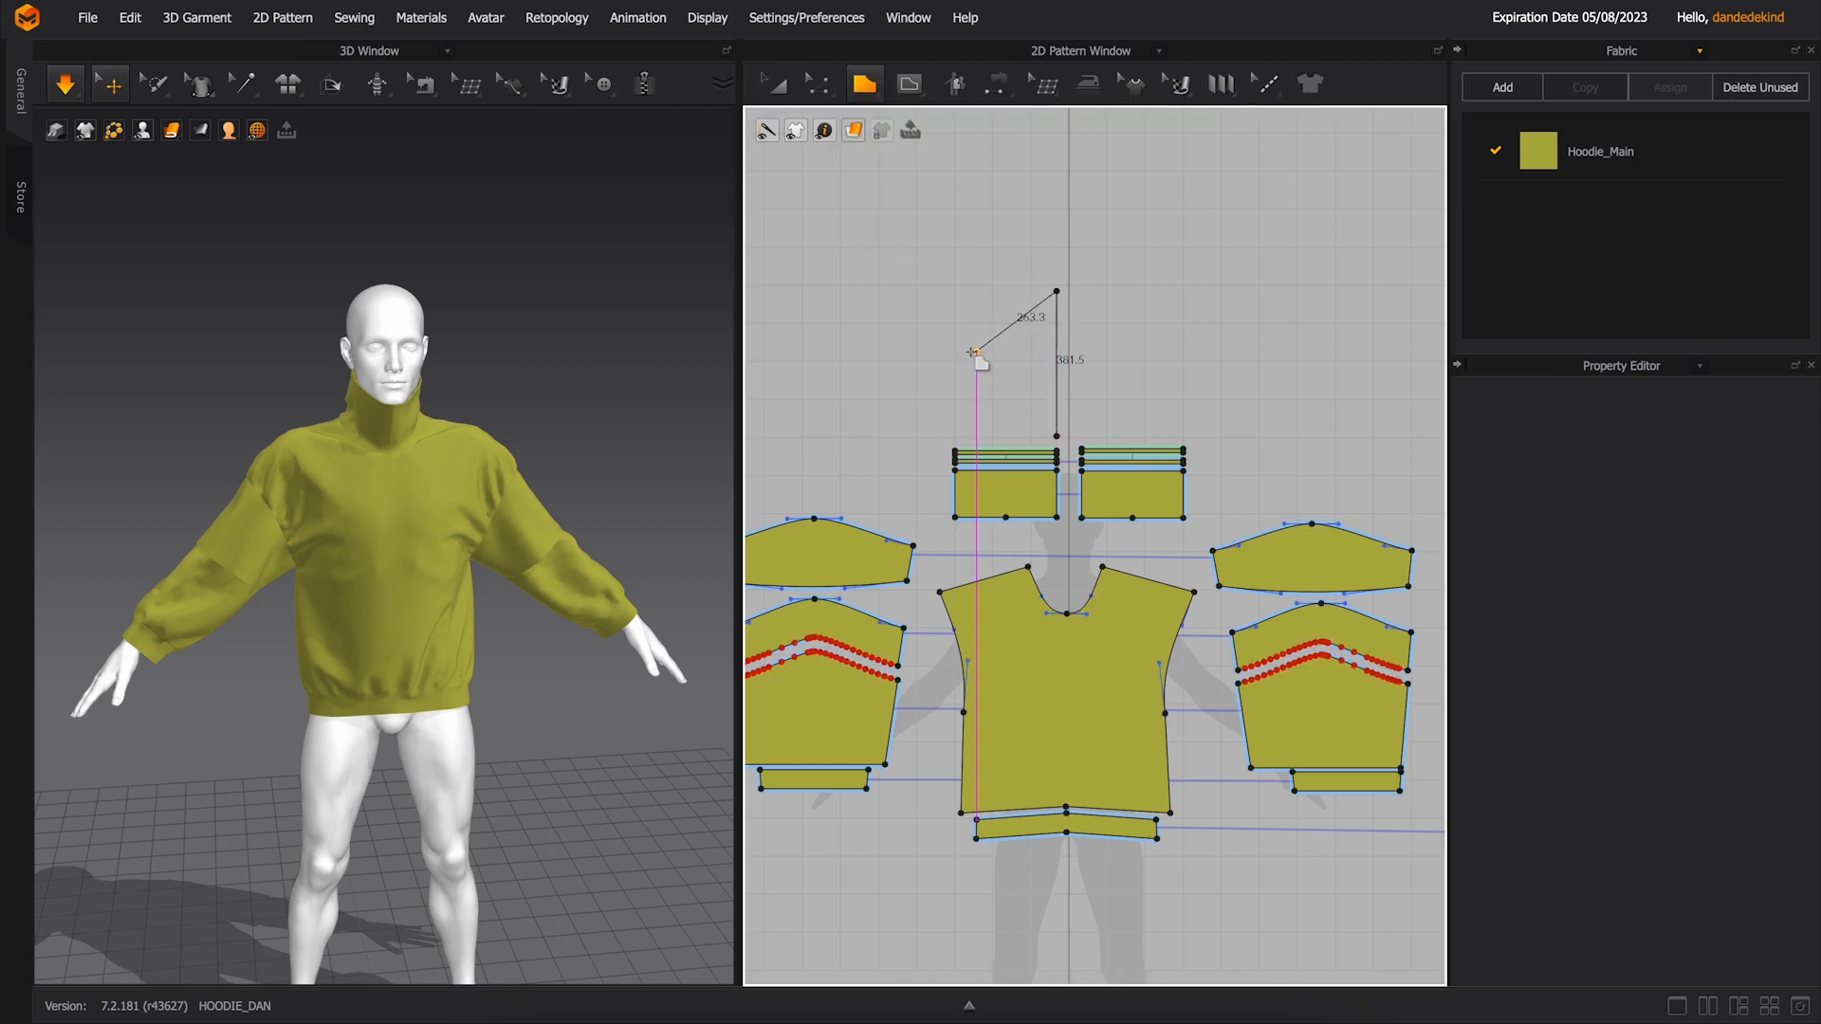
pyautogui.moveTo(954, 348); pyautogui.dragTo(953, 413)
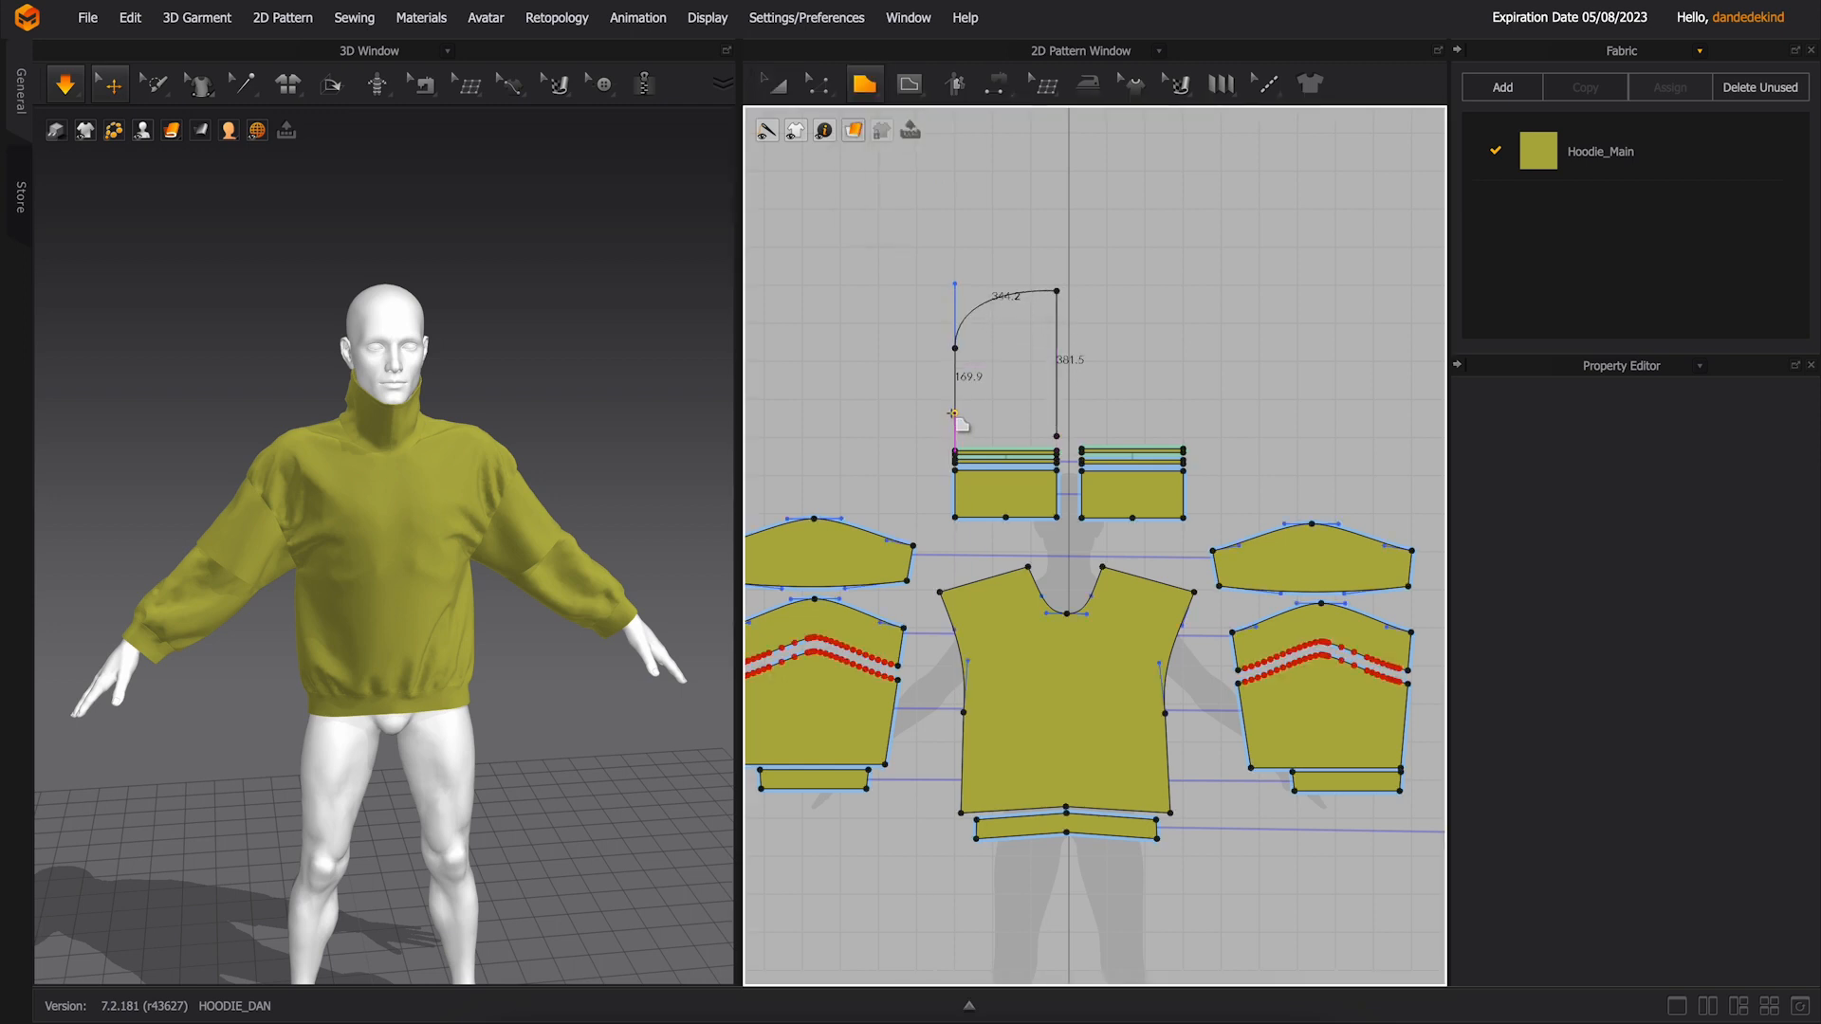
pyautogui.click(1058, 436)
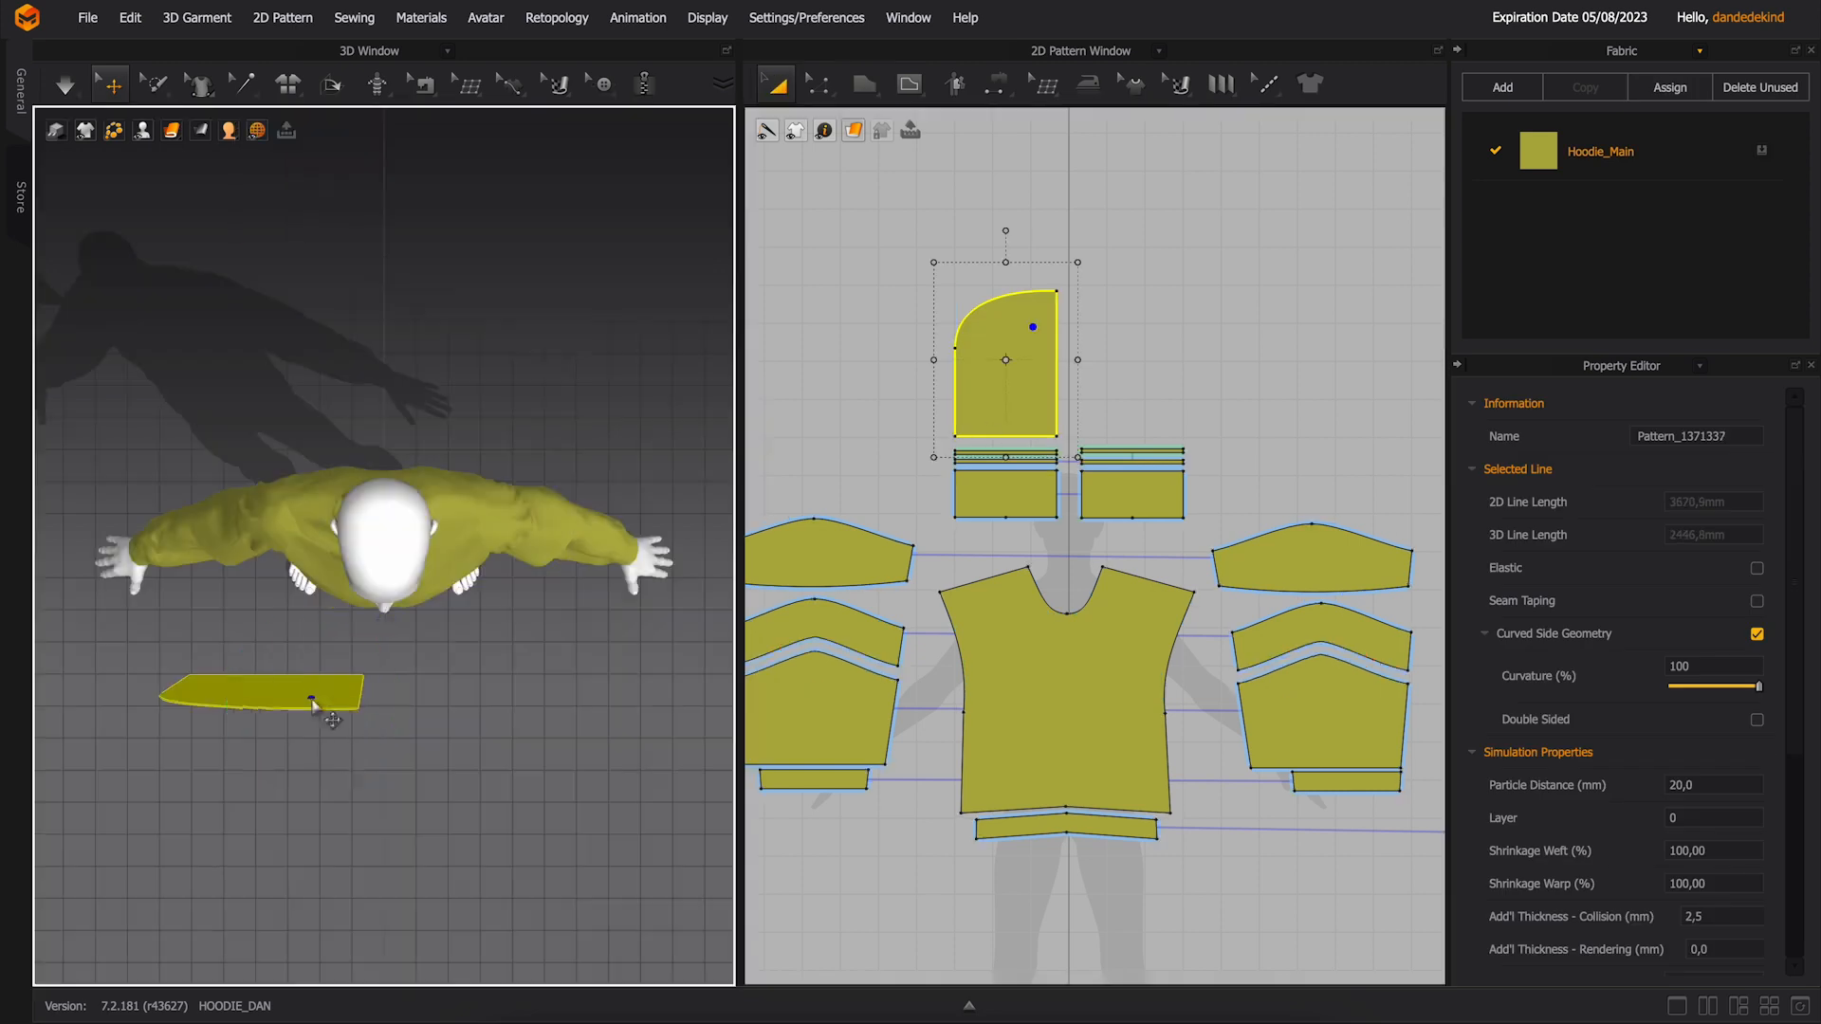
# - Move and turn the hood panel in 3D so it stands upright beside the avatar's head
pyautogui.click(314, 699)
pyautogui.click(344, 691)
pyautogui.moveTo(414, 736); pyautogui.dragTo(264, 817)
pyautogui.moveTo(424, 690); pyautogui.dragTo(365, 690)
pyautogui.moveTo(286, 612); pyautogui.dragTo(286, 571)
pyautogui.moveTo(285, 571); pyautogui.dragTo(286, 522)
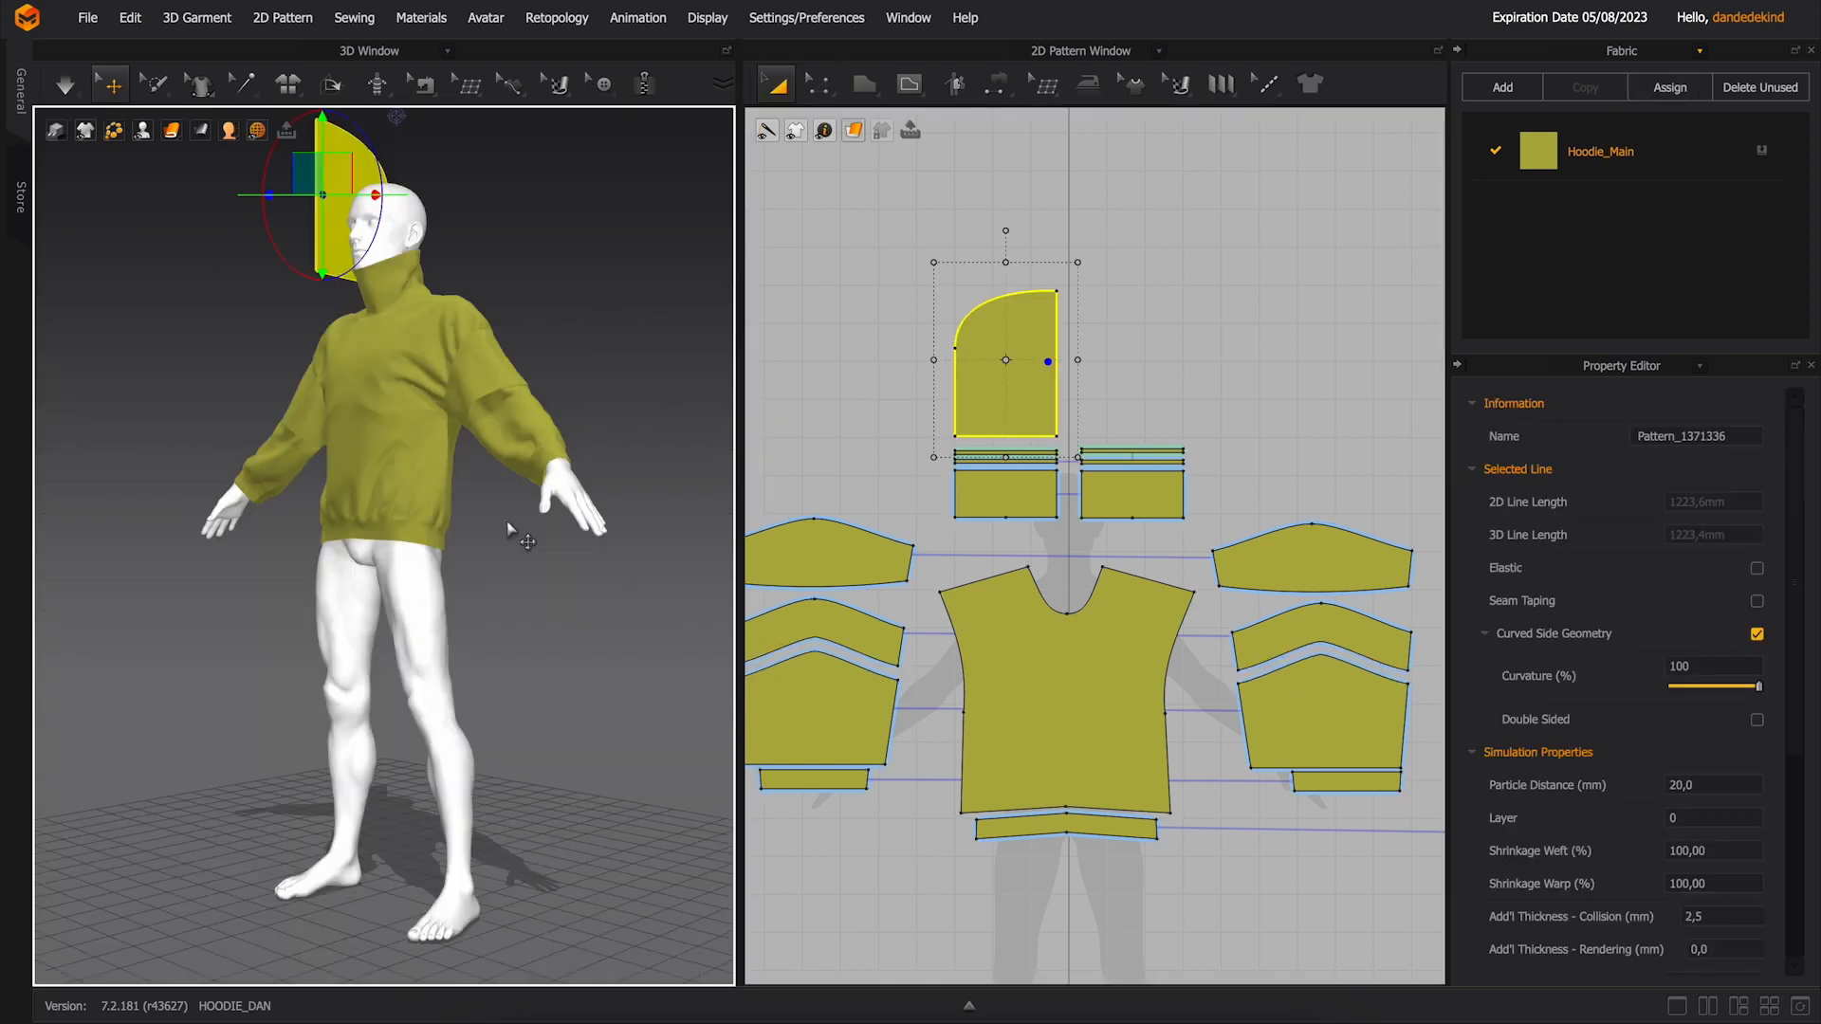
pyautogui.press('4')
pyautogui.moveTo(418, 253); pyautogui.dragTo(421, 282)
pyautogui.press('2')
# - Clone the hood panel as a linked Symmetric Pattern and place the mirrored copy above the right neck pieces
pyautogui.rightClick(1033, 377)
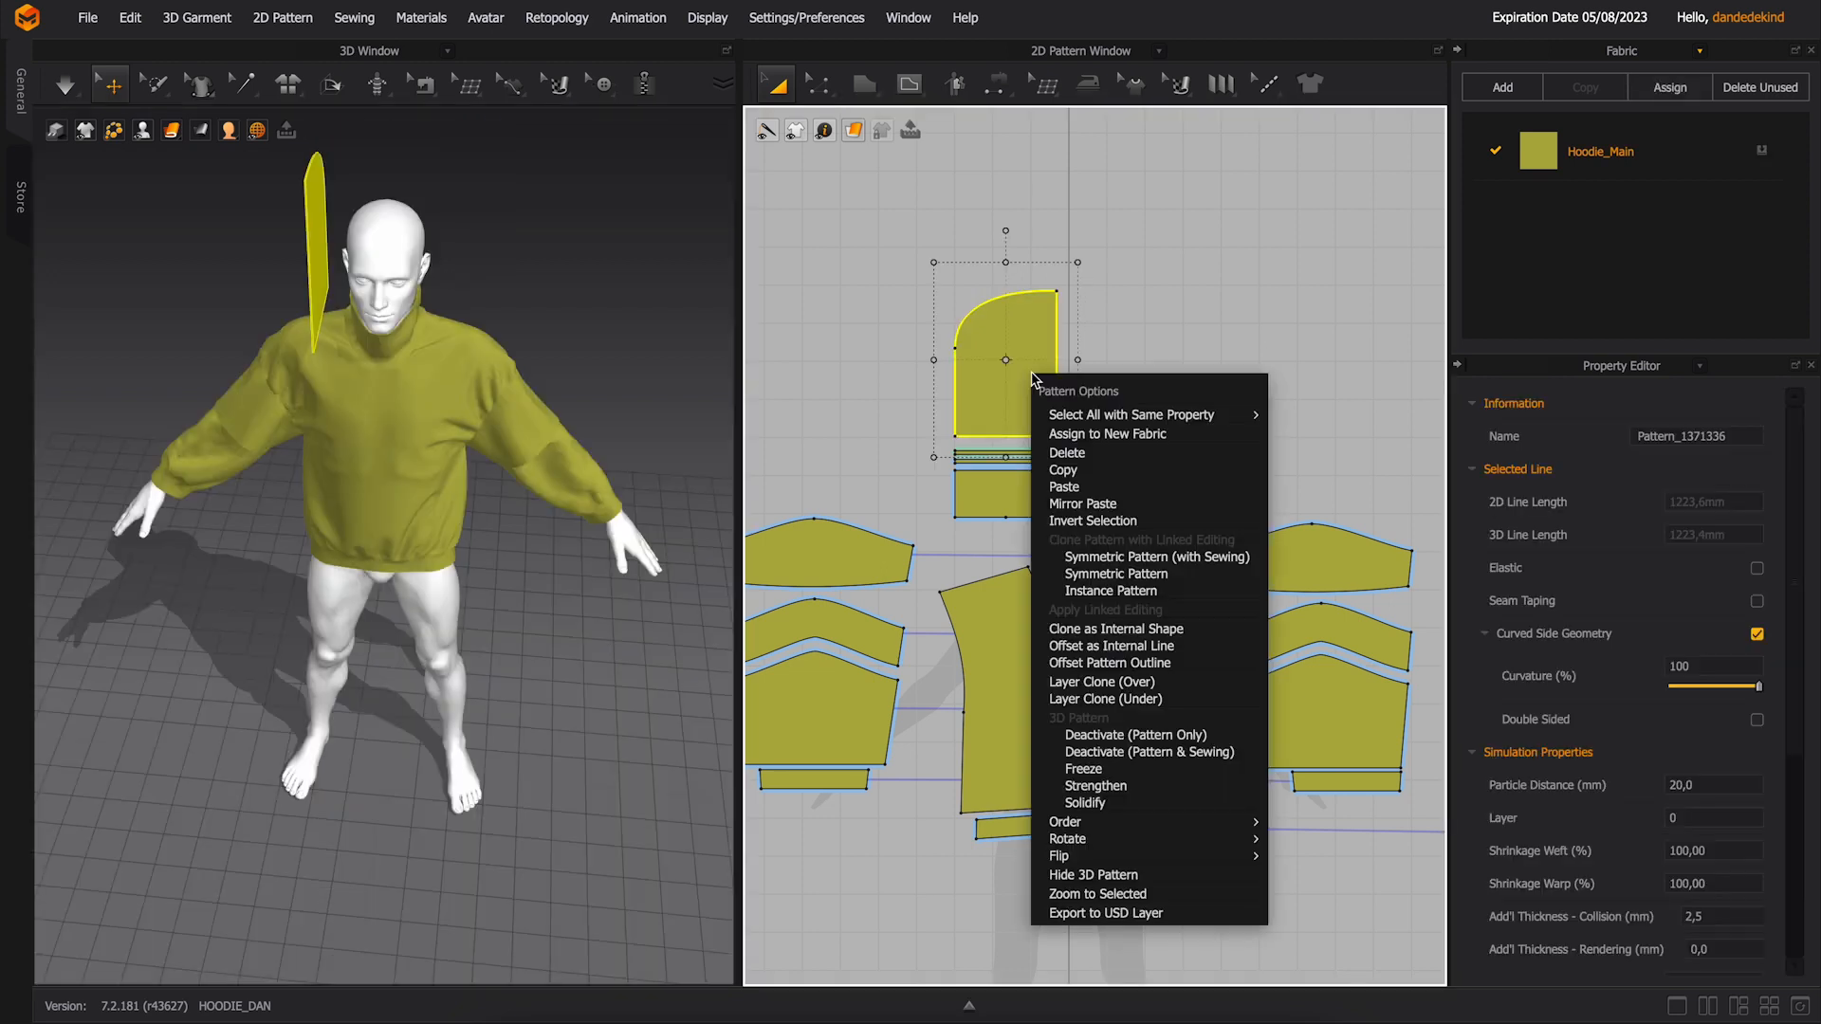
pyautogui.click(1111, 590)
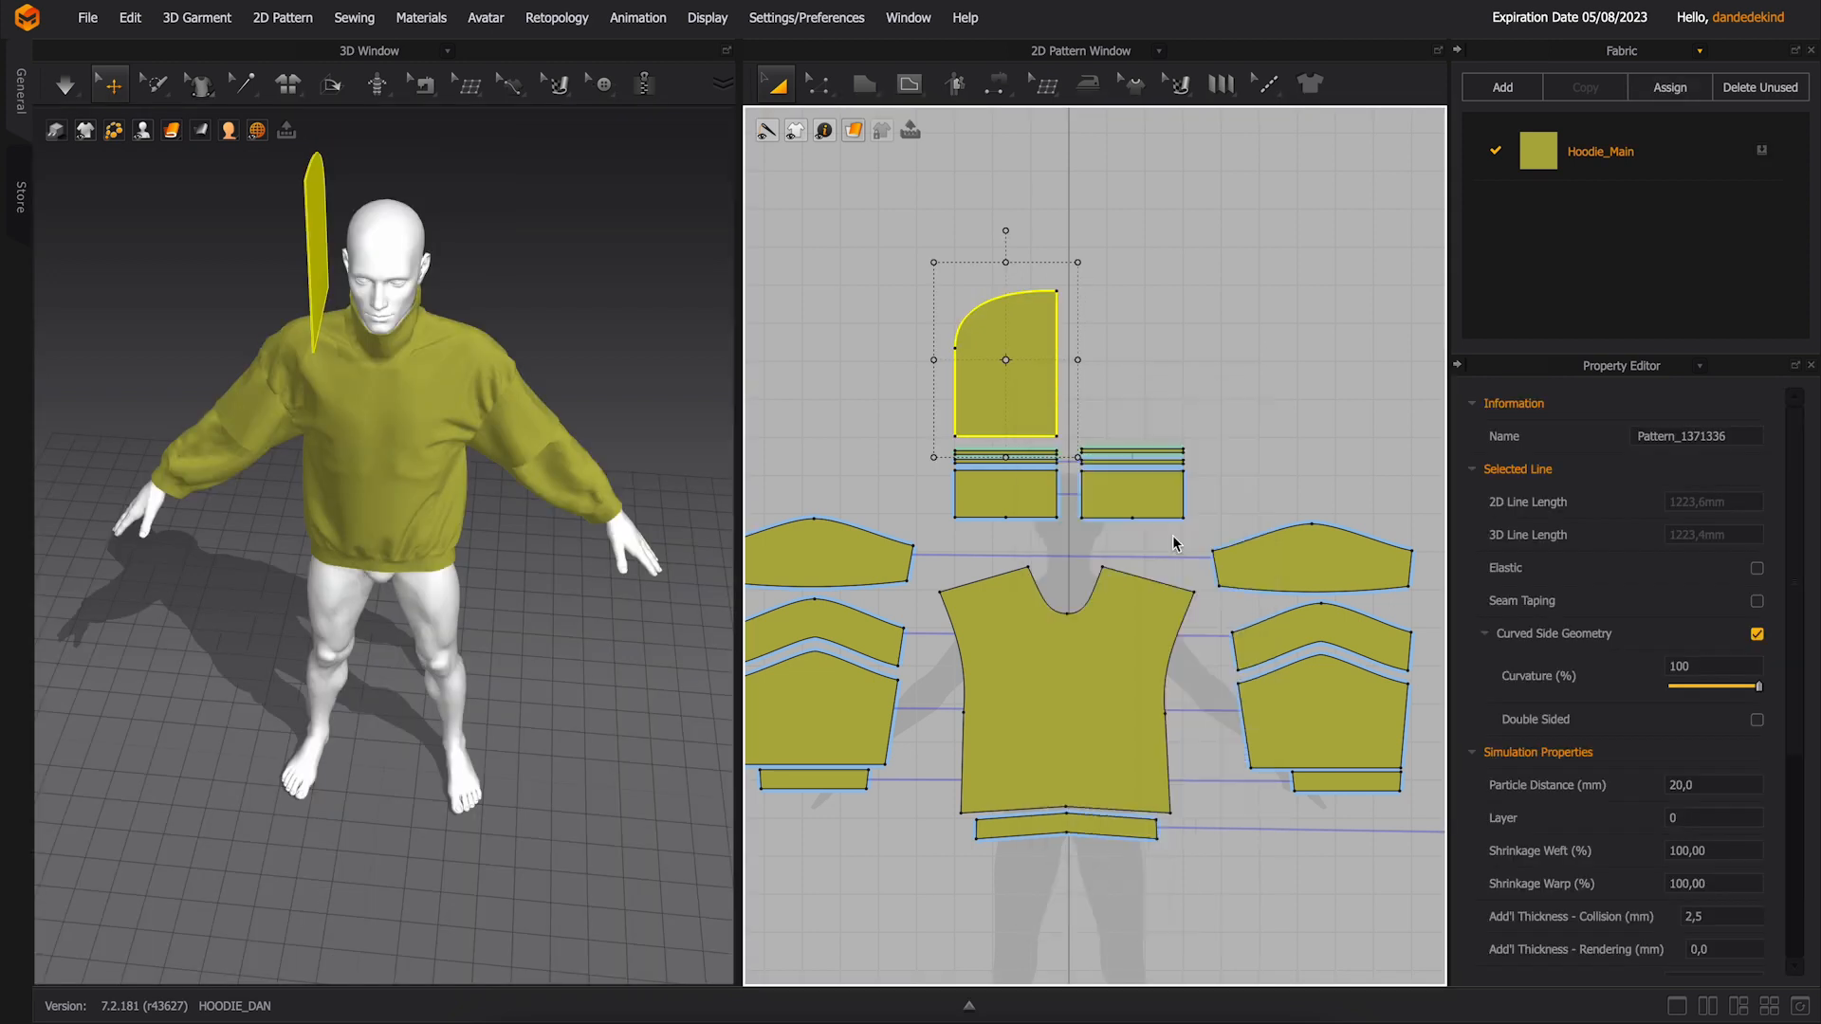
pyautogui.click(1136, 353)
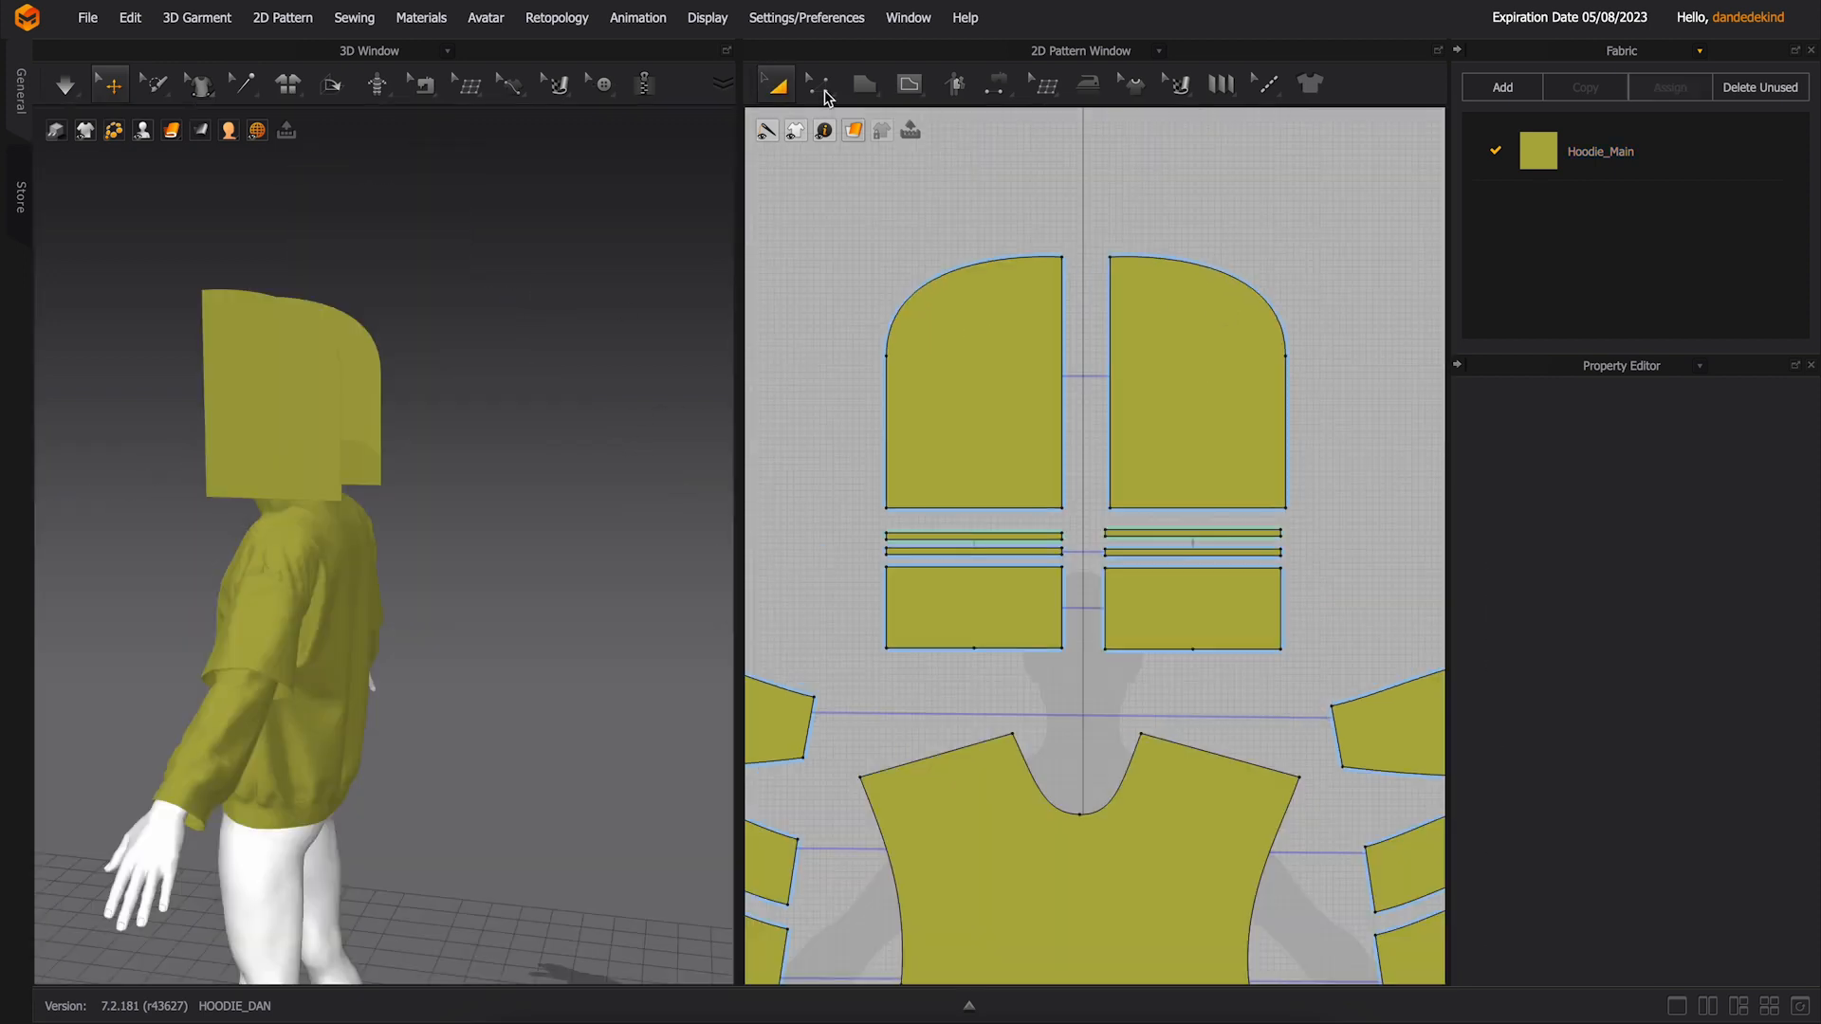
# - Add a point at the middle of the hood panel's lower edge
pyautogui.click(825, 94)
pyautogui.click(896, 251)
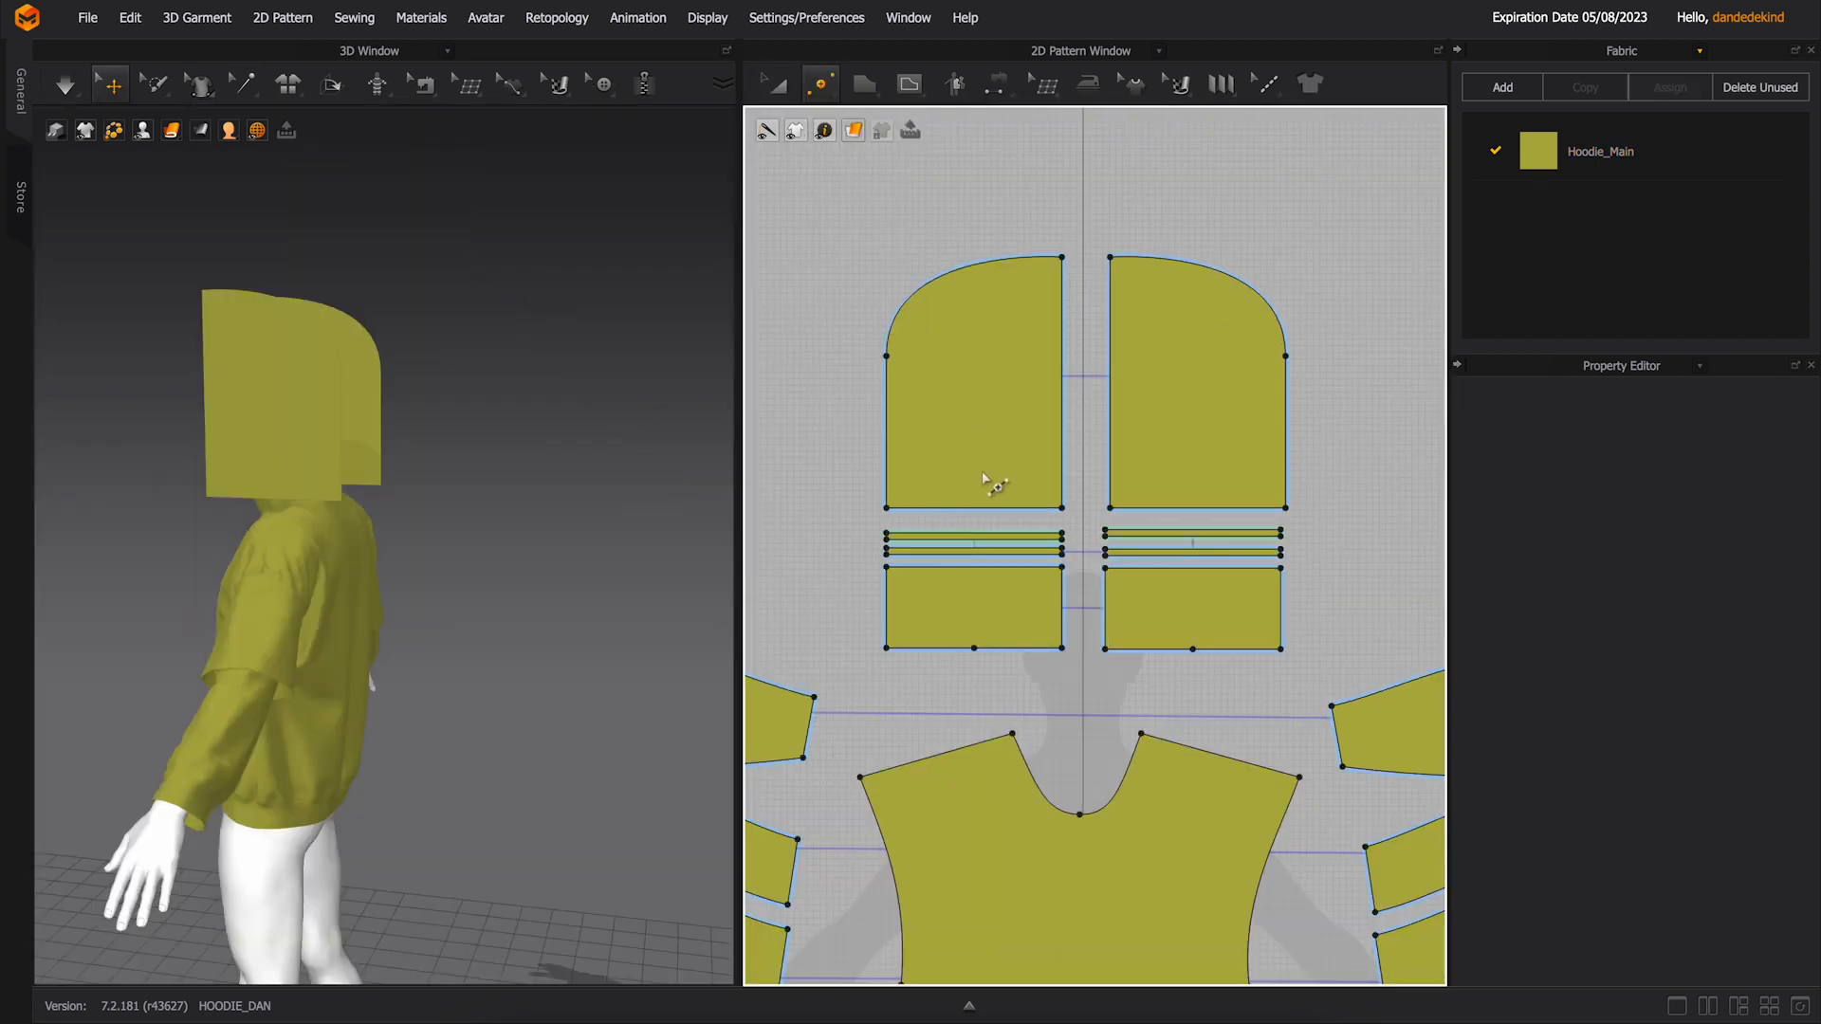
pyautogui.click(976, 508)
# - Free-sew the outer edges of the two hood panels together, from the lower outer corners around the curves to the upper inner corners
pyautogui.click(999, 83)
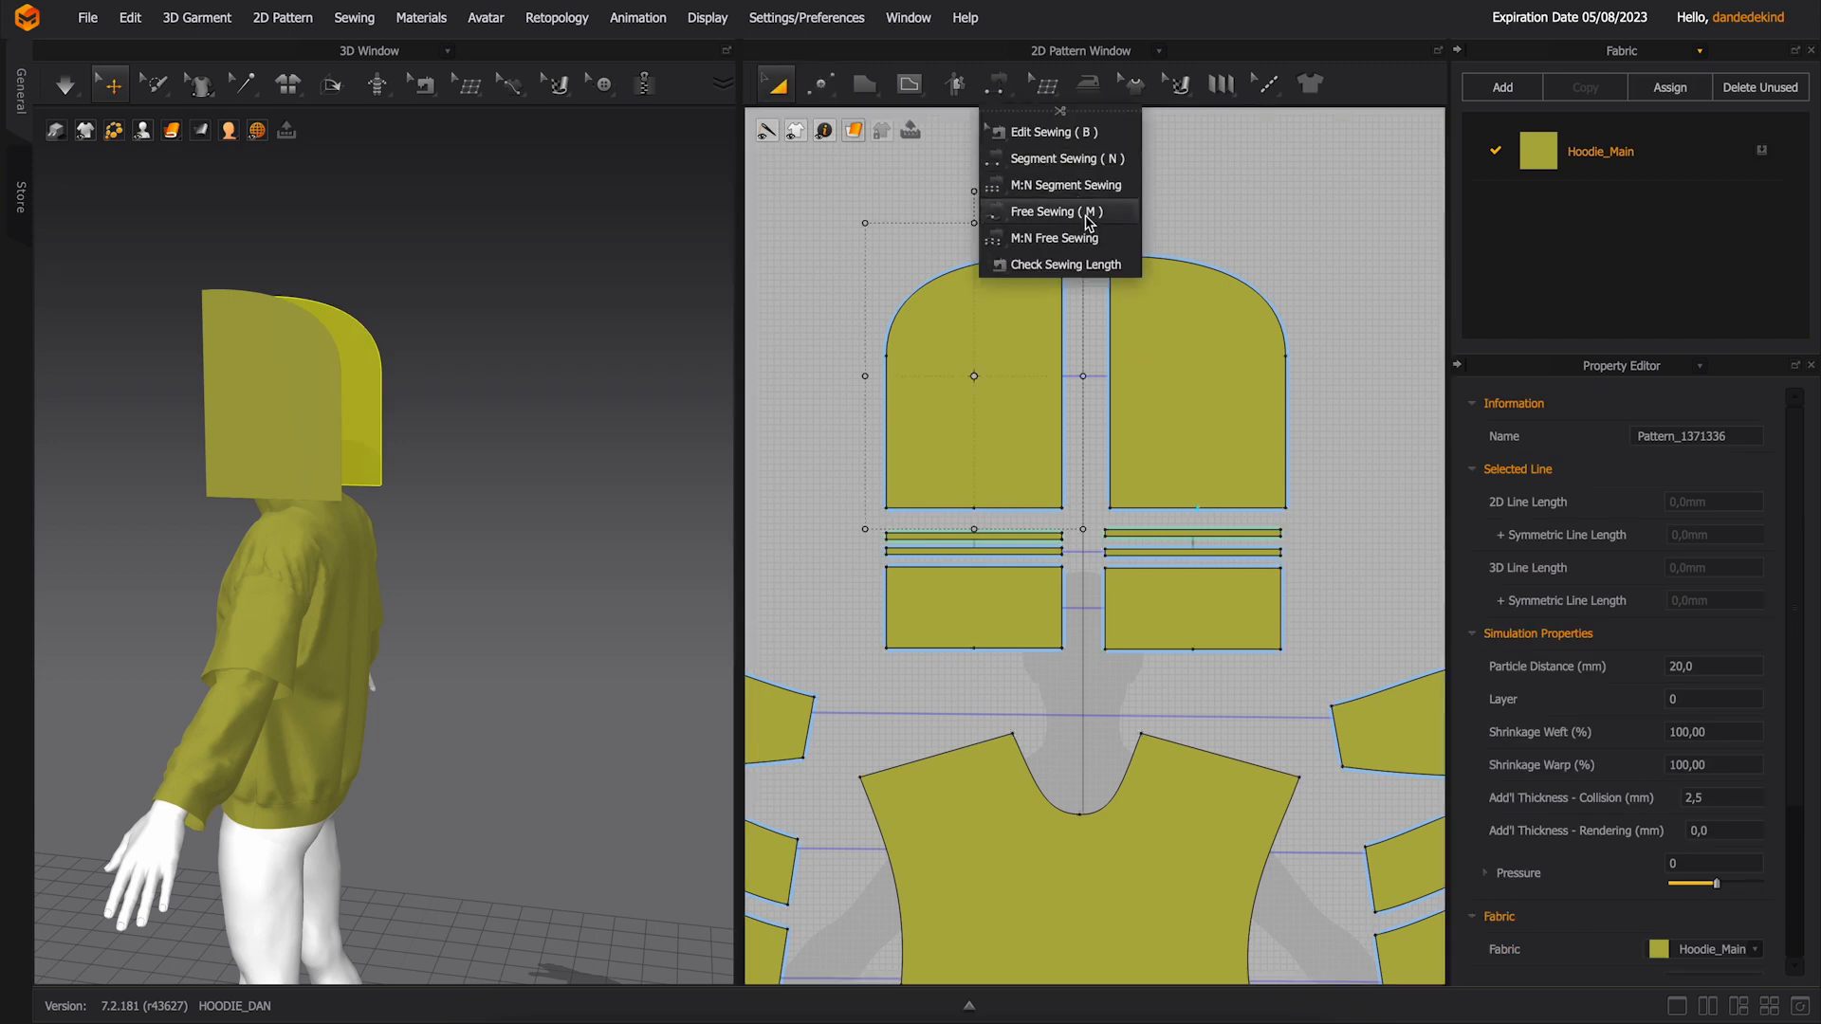
pyautogui.click(1087, 212)
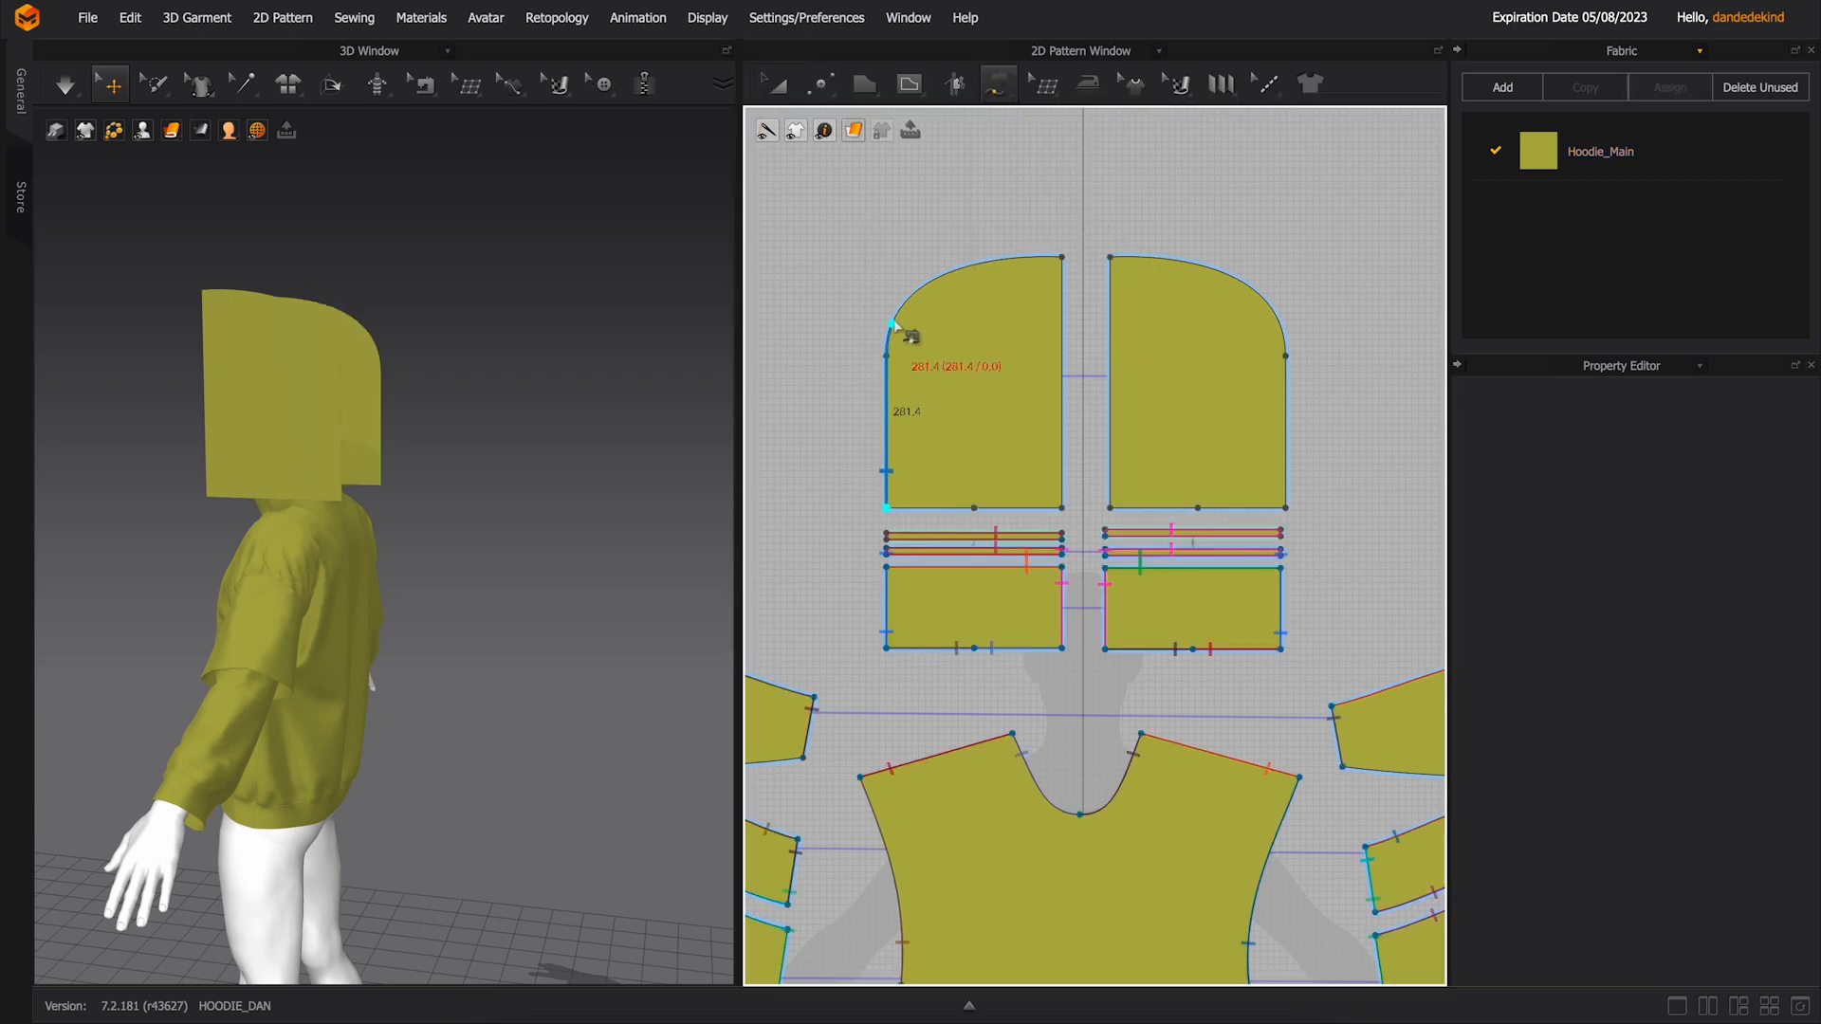
pyautogui.click(1061, 257)
pyautogui.click(1285, 507)
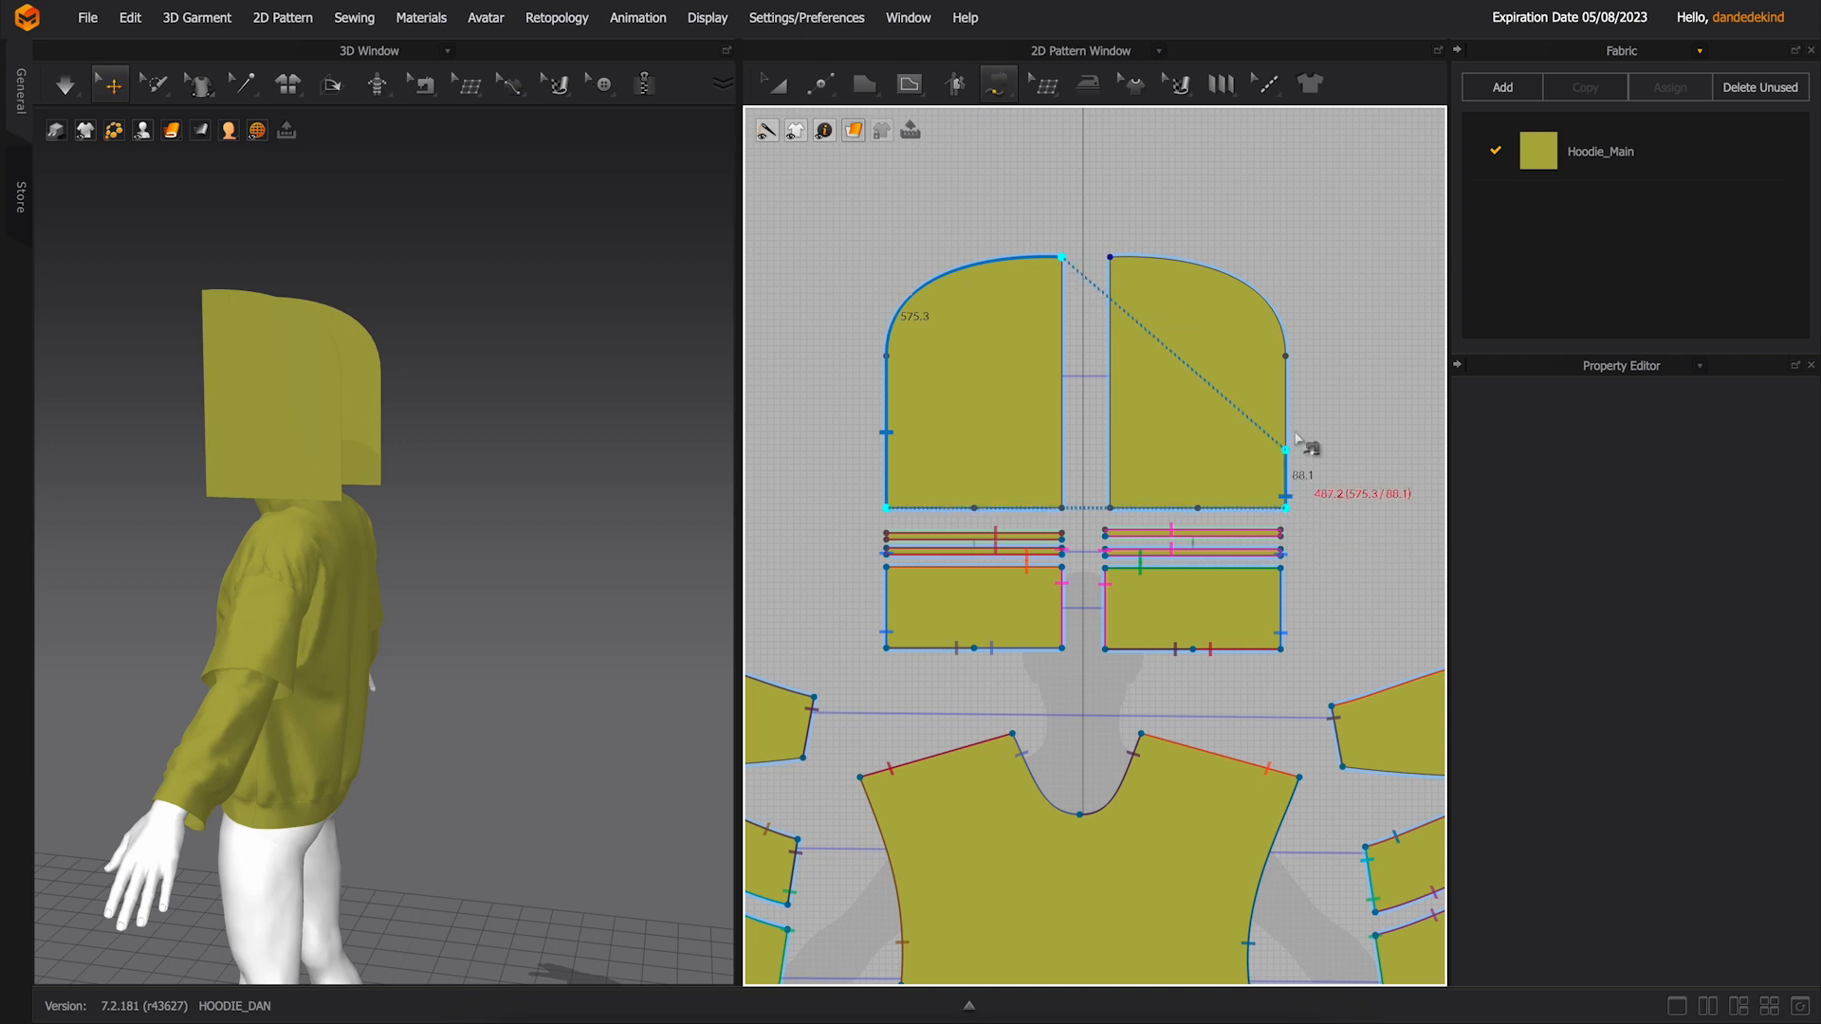
pyautogui.click(1112, 260)
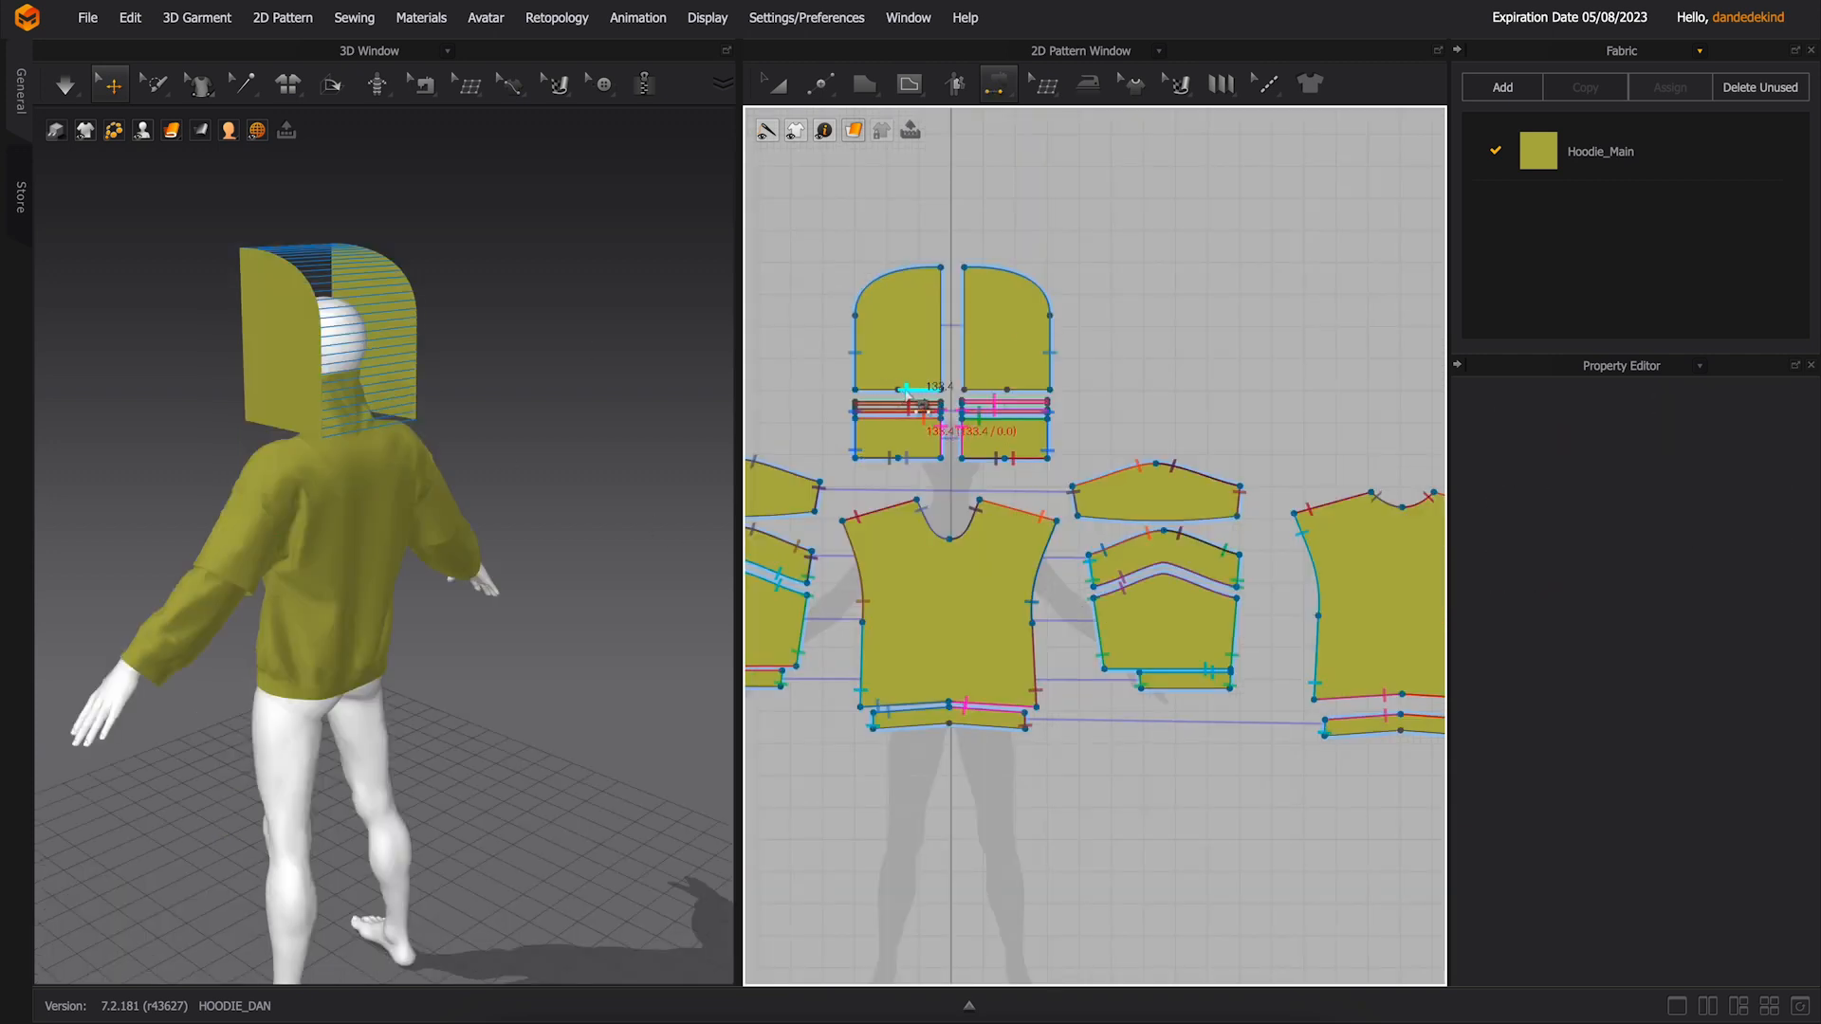
# - Sew the inner halves of both hood panels' lower edges to the matching halves of the front torso neckline
pyautogui.click(908, 391)
pyautogui.click(933, 525)
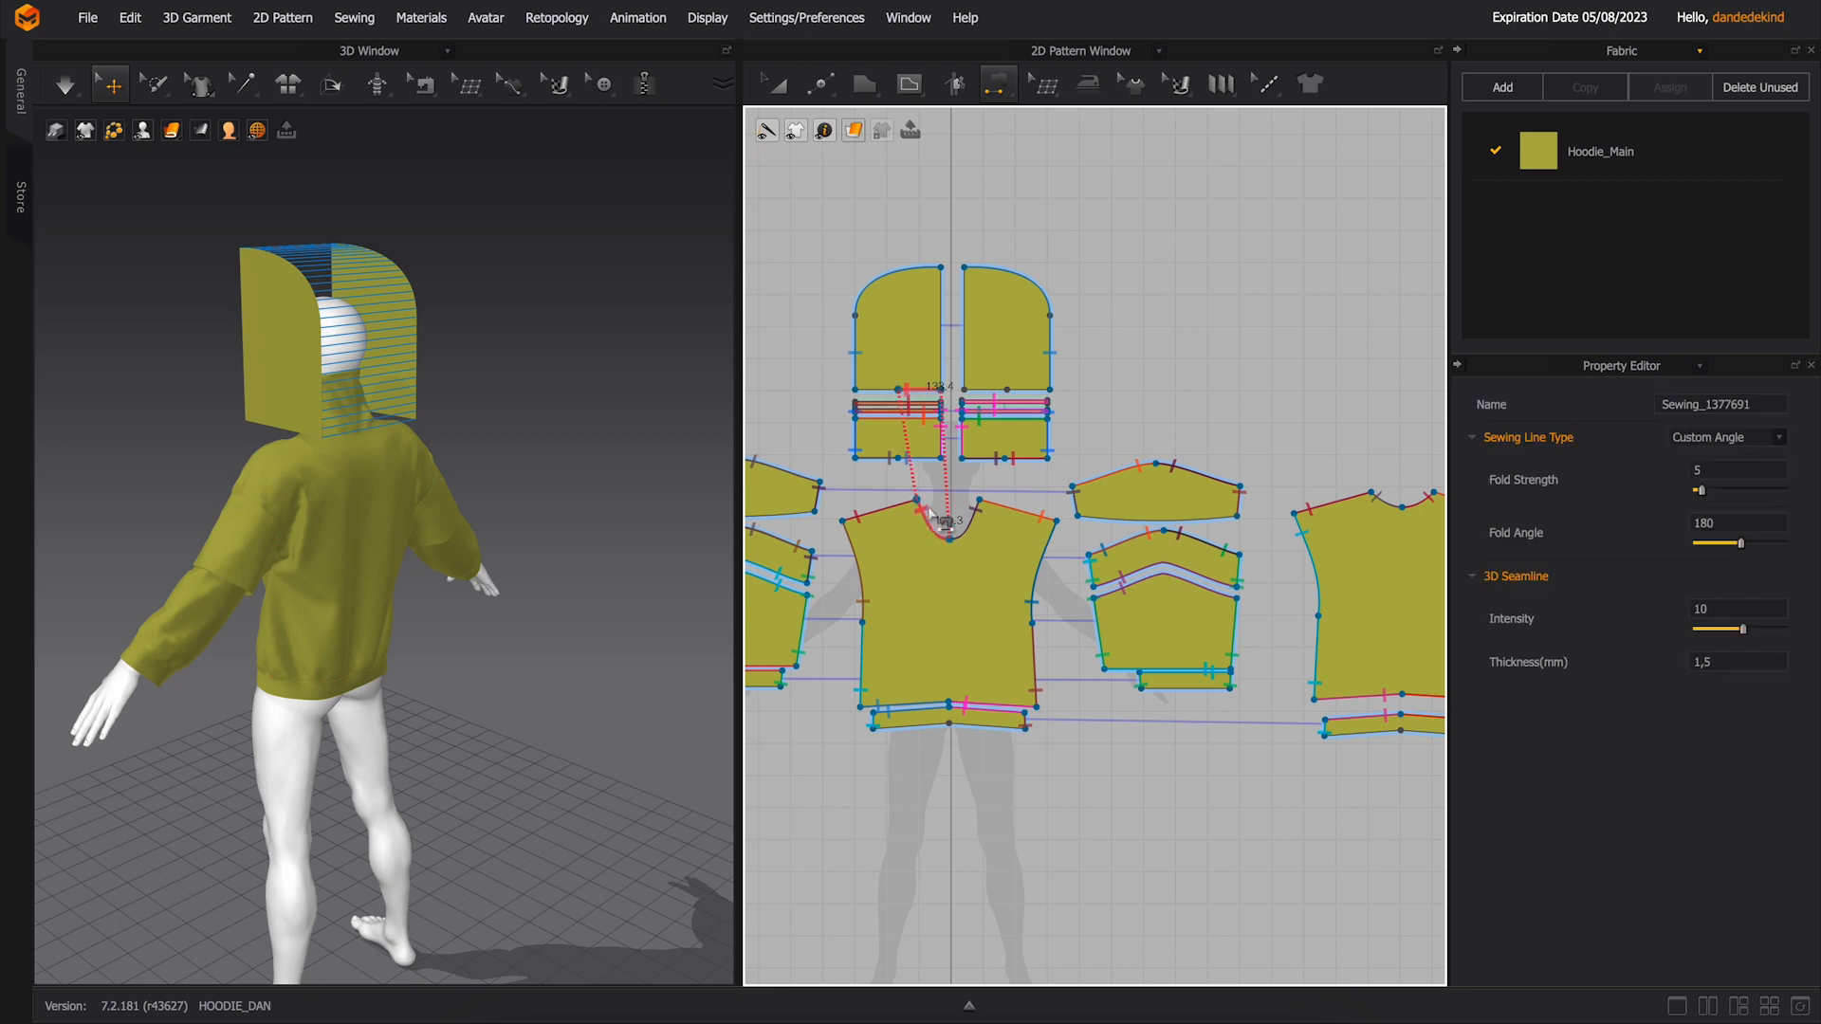
pyautogui.click(996, 388)
pyautogui.click(974, 519)
# - Sew the outer halves of both hood panels' lower edges to the matching halves of the back torso neckline
pyautogui.moveTo(498, 413); pyautogui.dragTo(439, 398, button='right')
pyautogui.click(862, 391)
pyautogui.click(1394, 504)
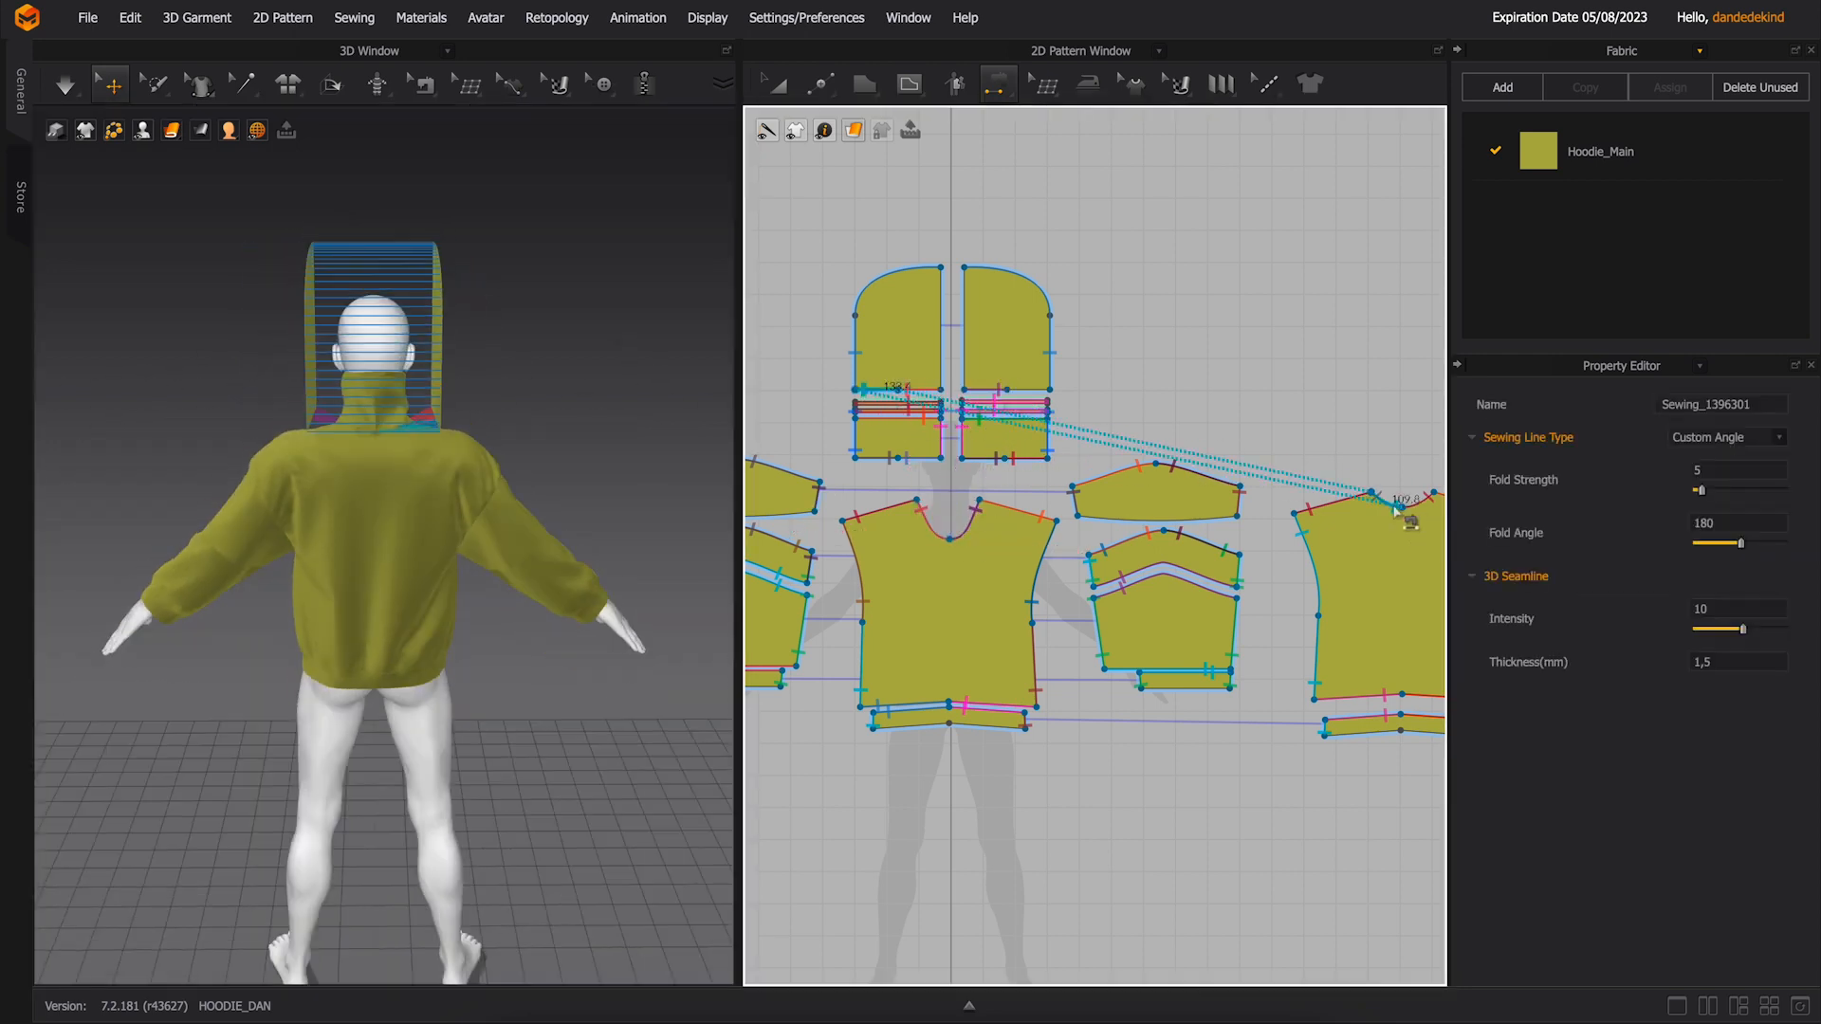
pyautogui.click(1037, 388)
pyautogui.click(1423, 503)
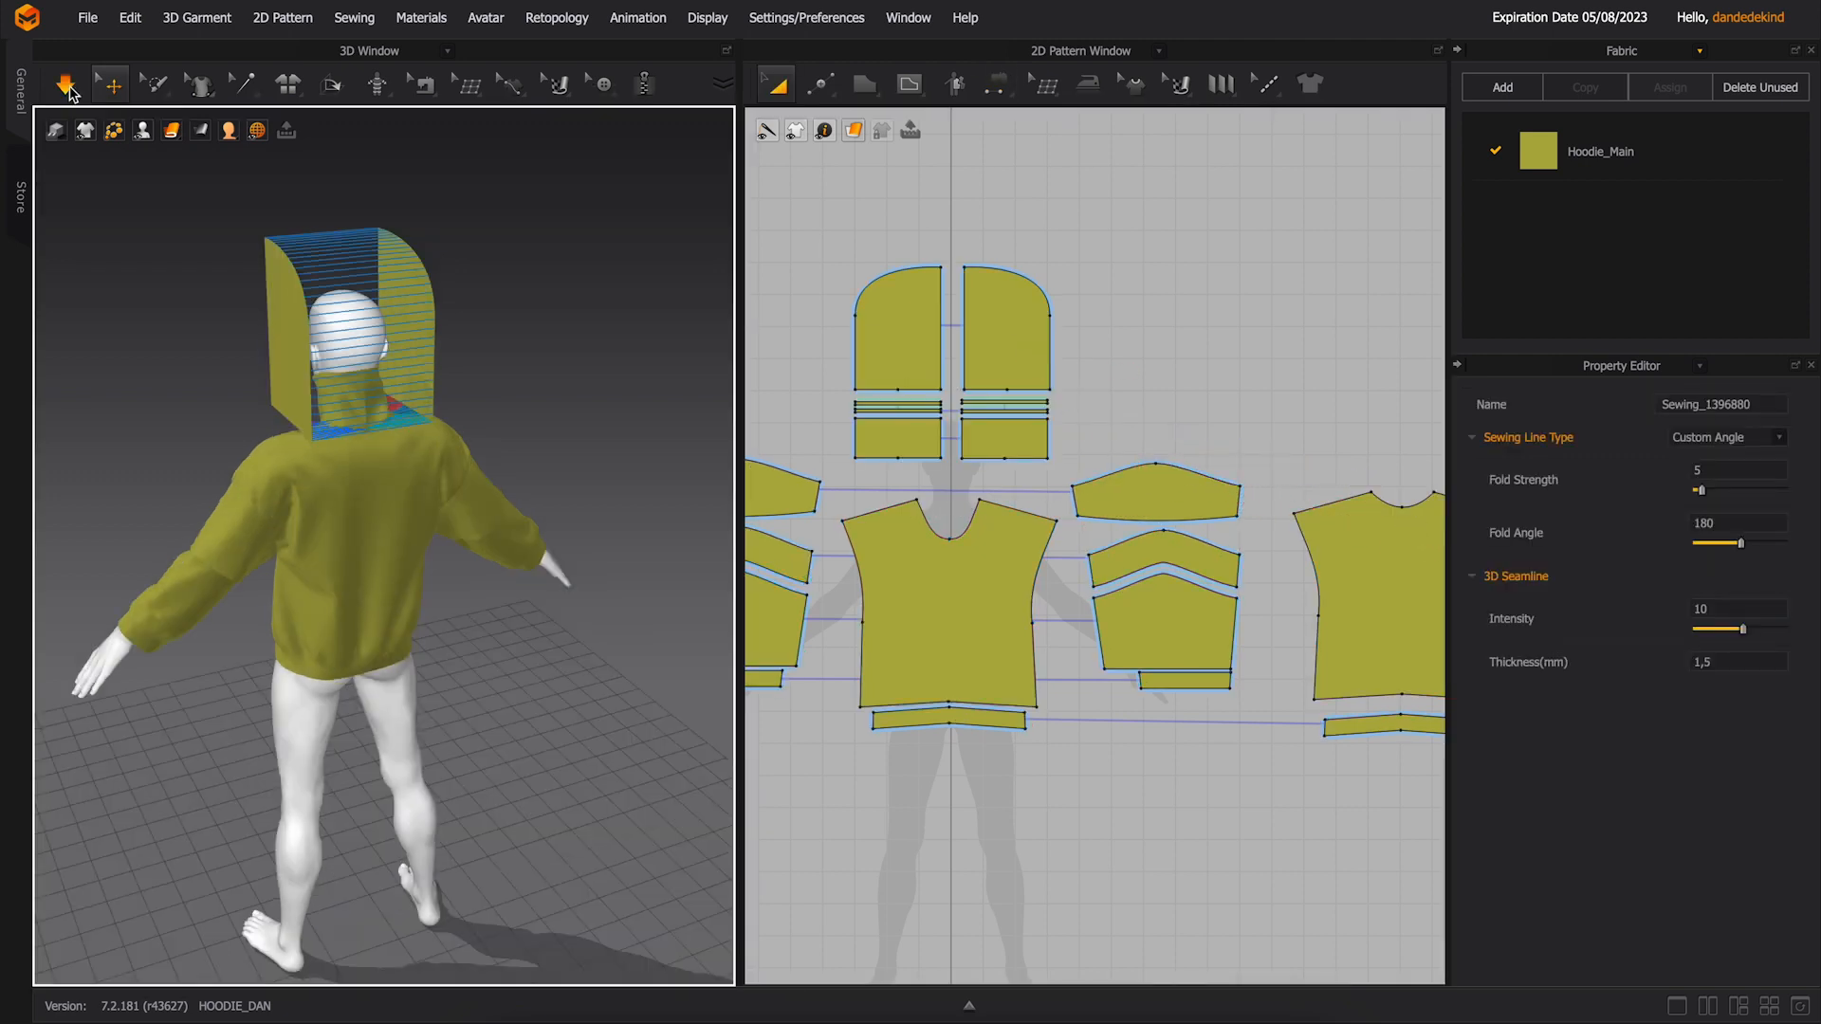
# - Simulate the garment to drape the hood over the head, adjust the fabric around the ear, and stop the simulation
pyautogui.click(64, 85)
pyautogui.moveTo(147, 341); pyautogui.dragTo(484, 386, button='right')
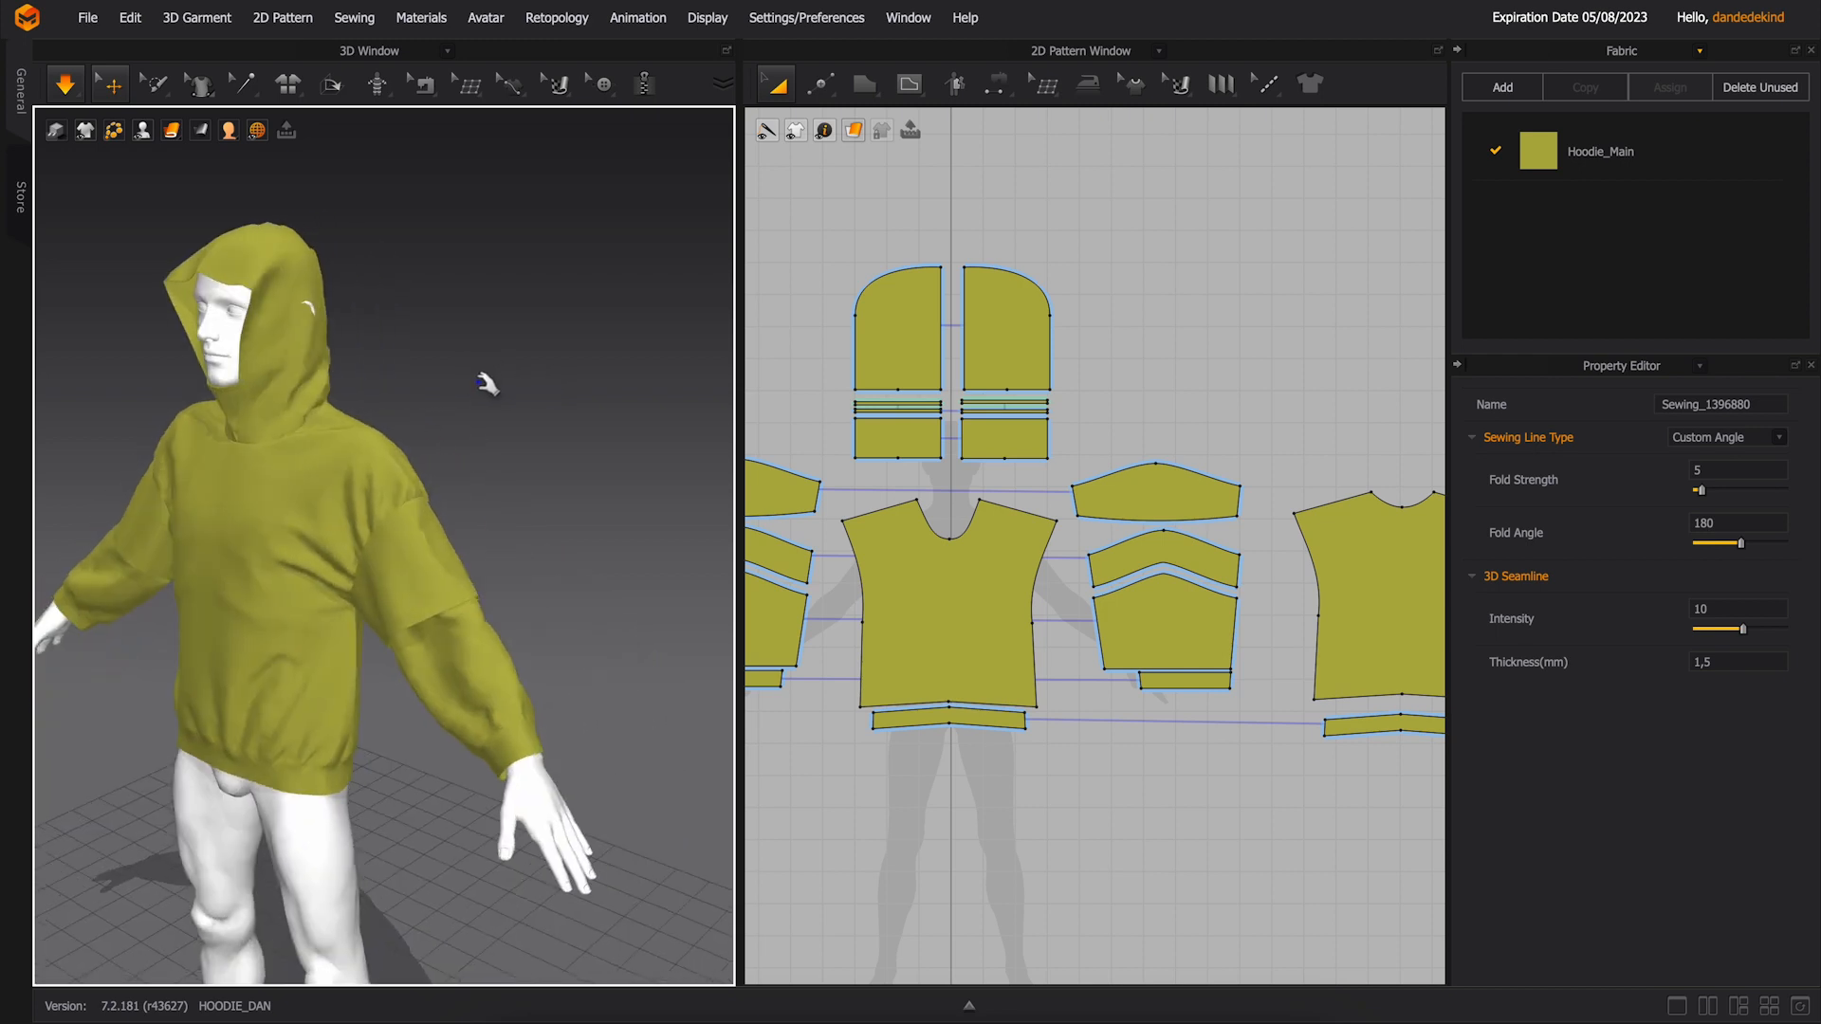
pyautogui.click(66, 88)
pyautogui.click(294, 334)
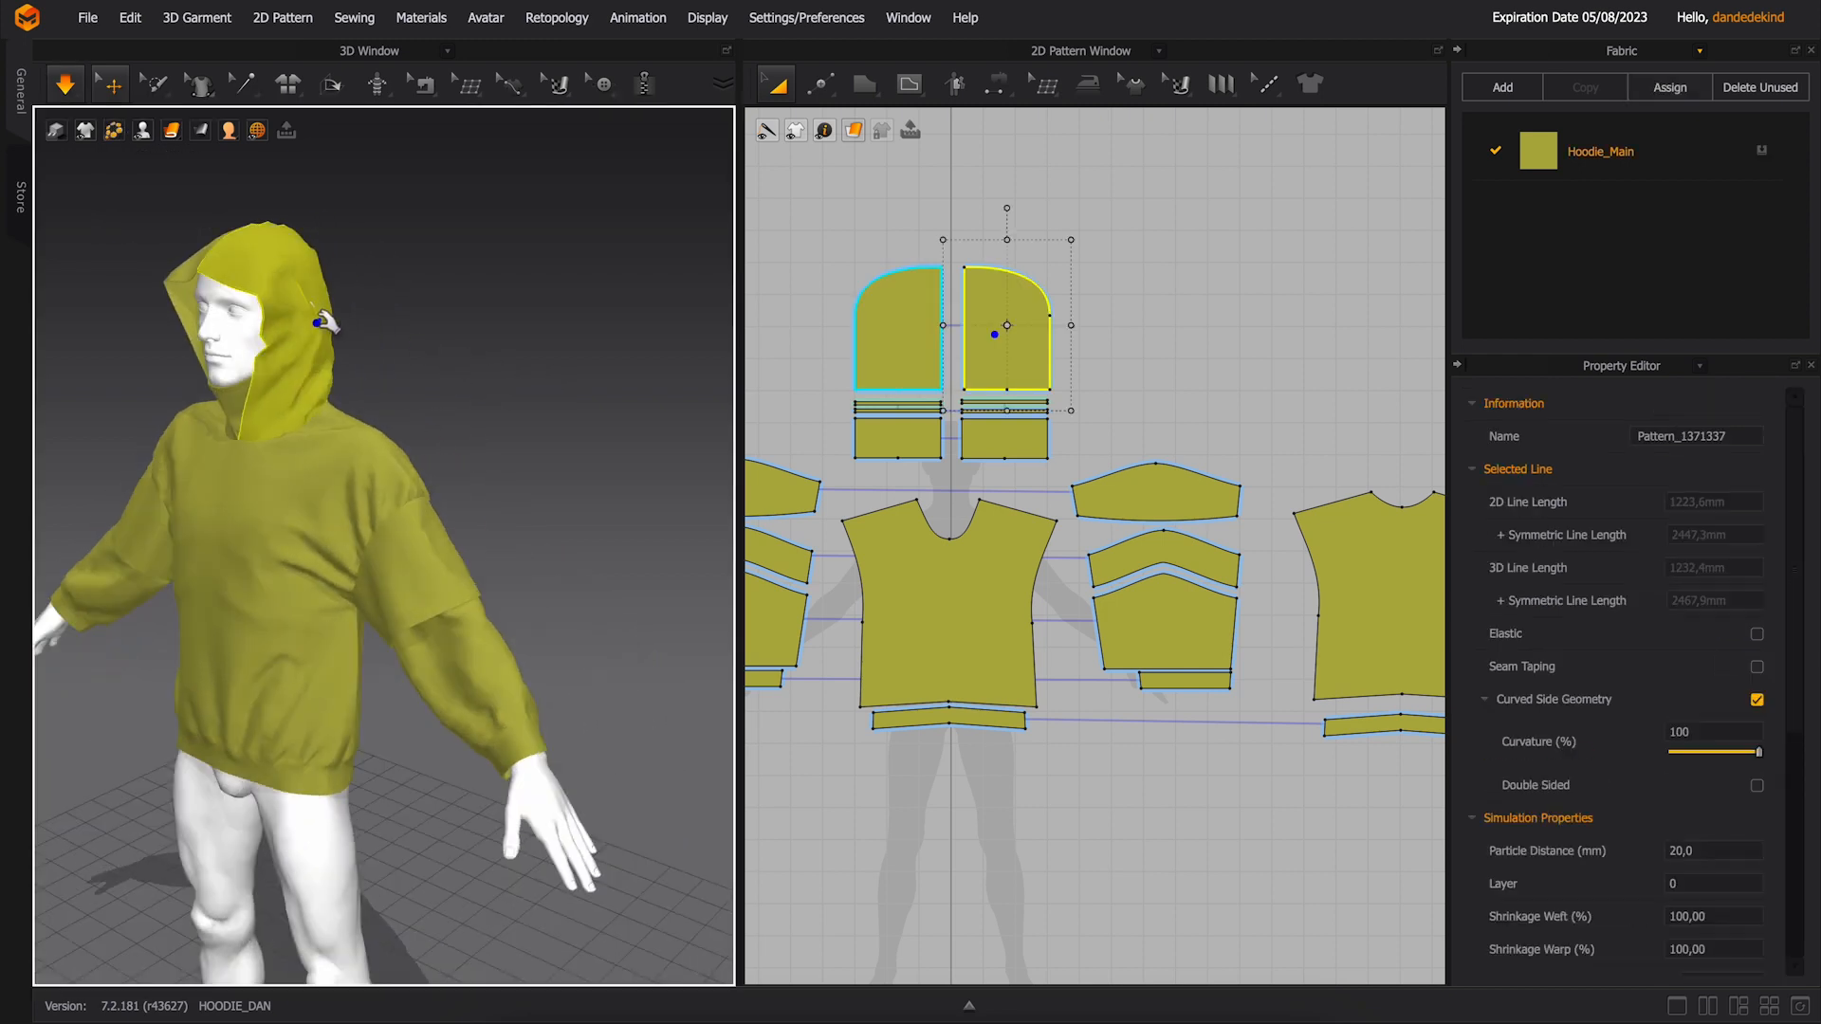
pyautogui.moveTo(322, 321)
pyautogui.mouseDown(button='right')
pyautogui.moveTo(423, 357)
pyautogui.moveTo(327, 325)
pyautogui.mouseUp(button='right')
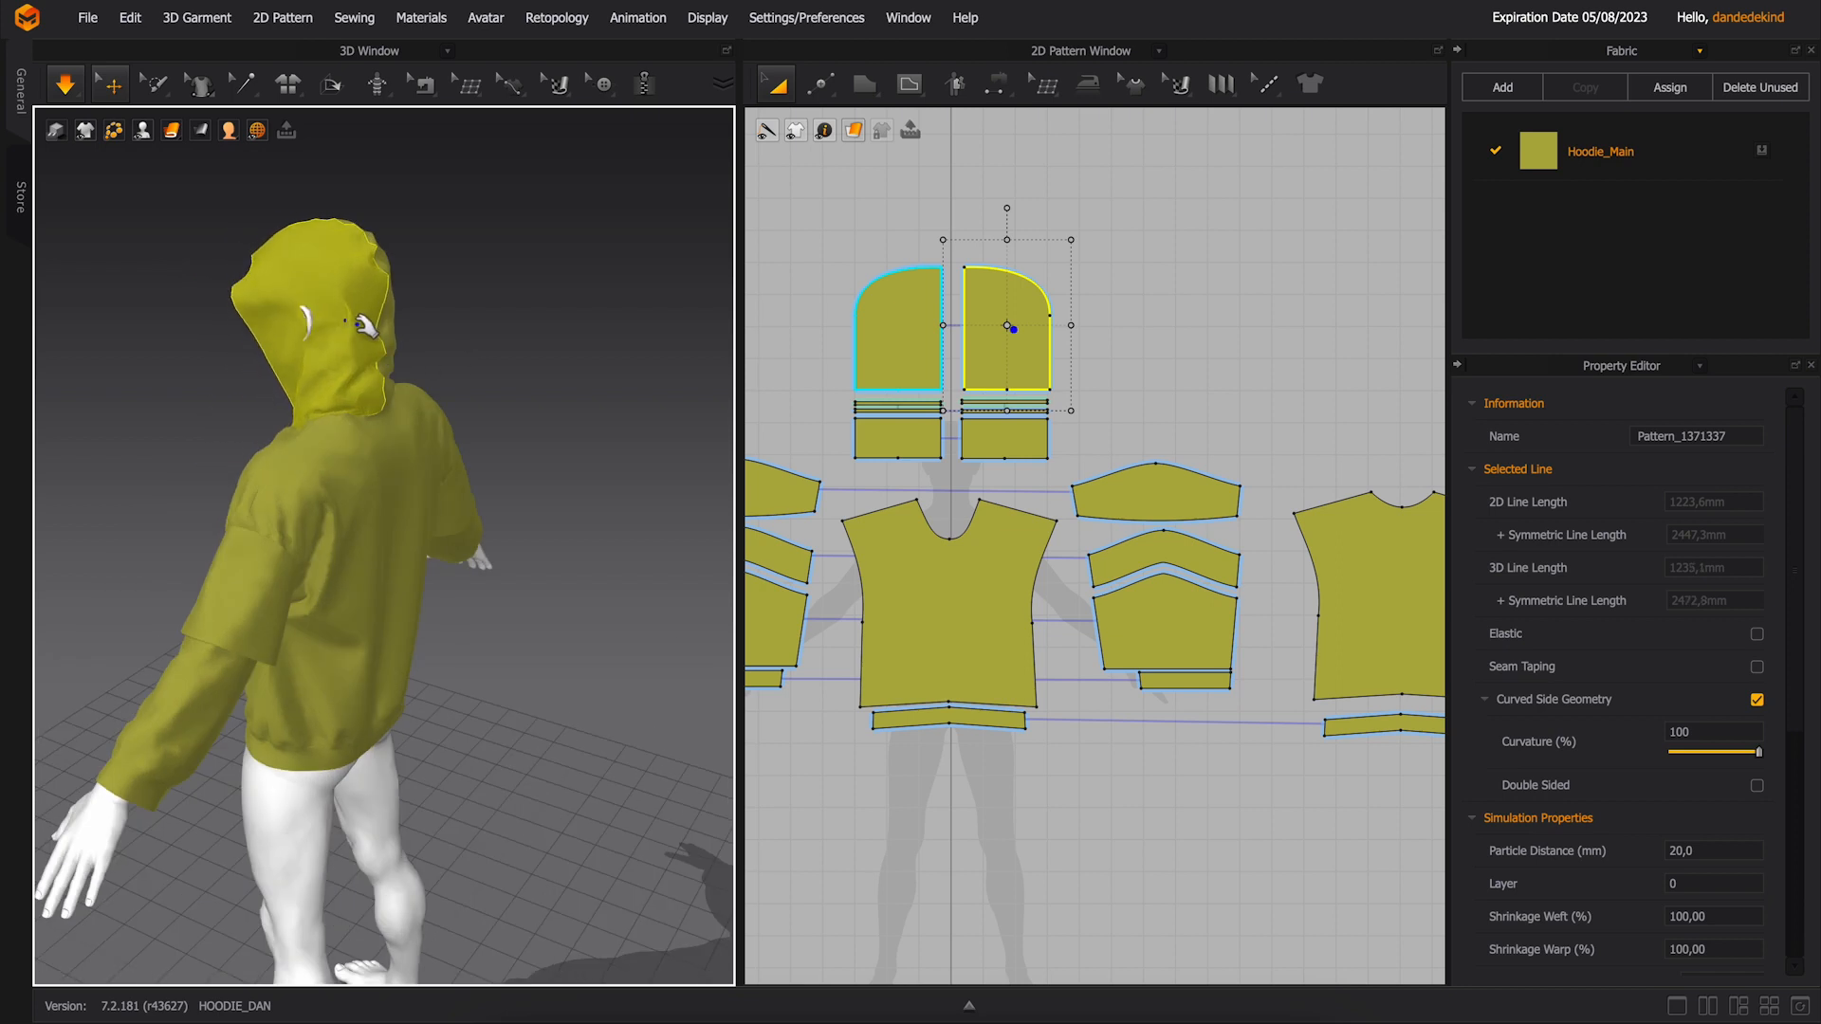
pyautogui.click(67, 86)
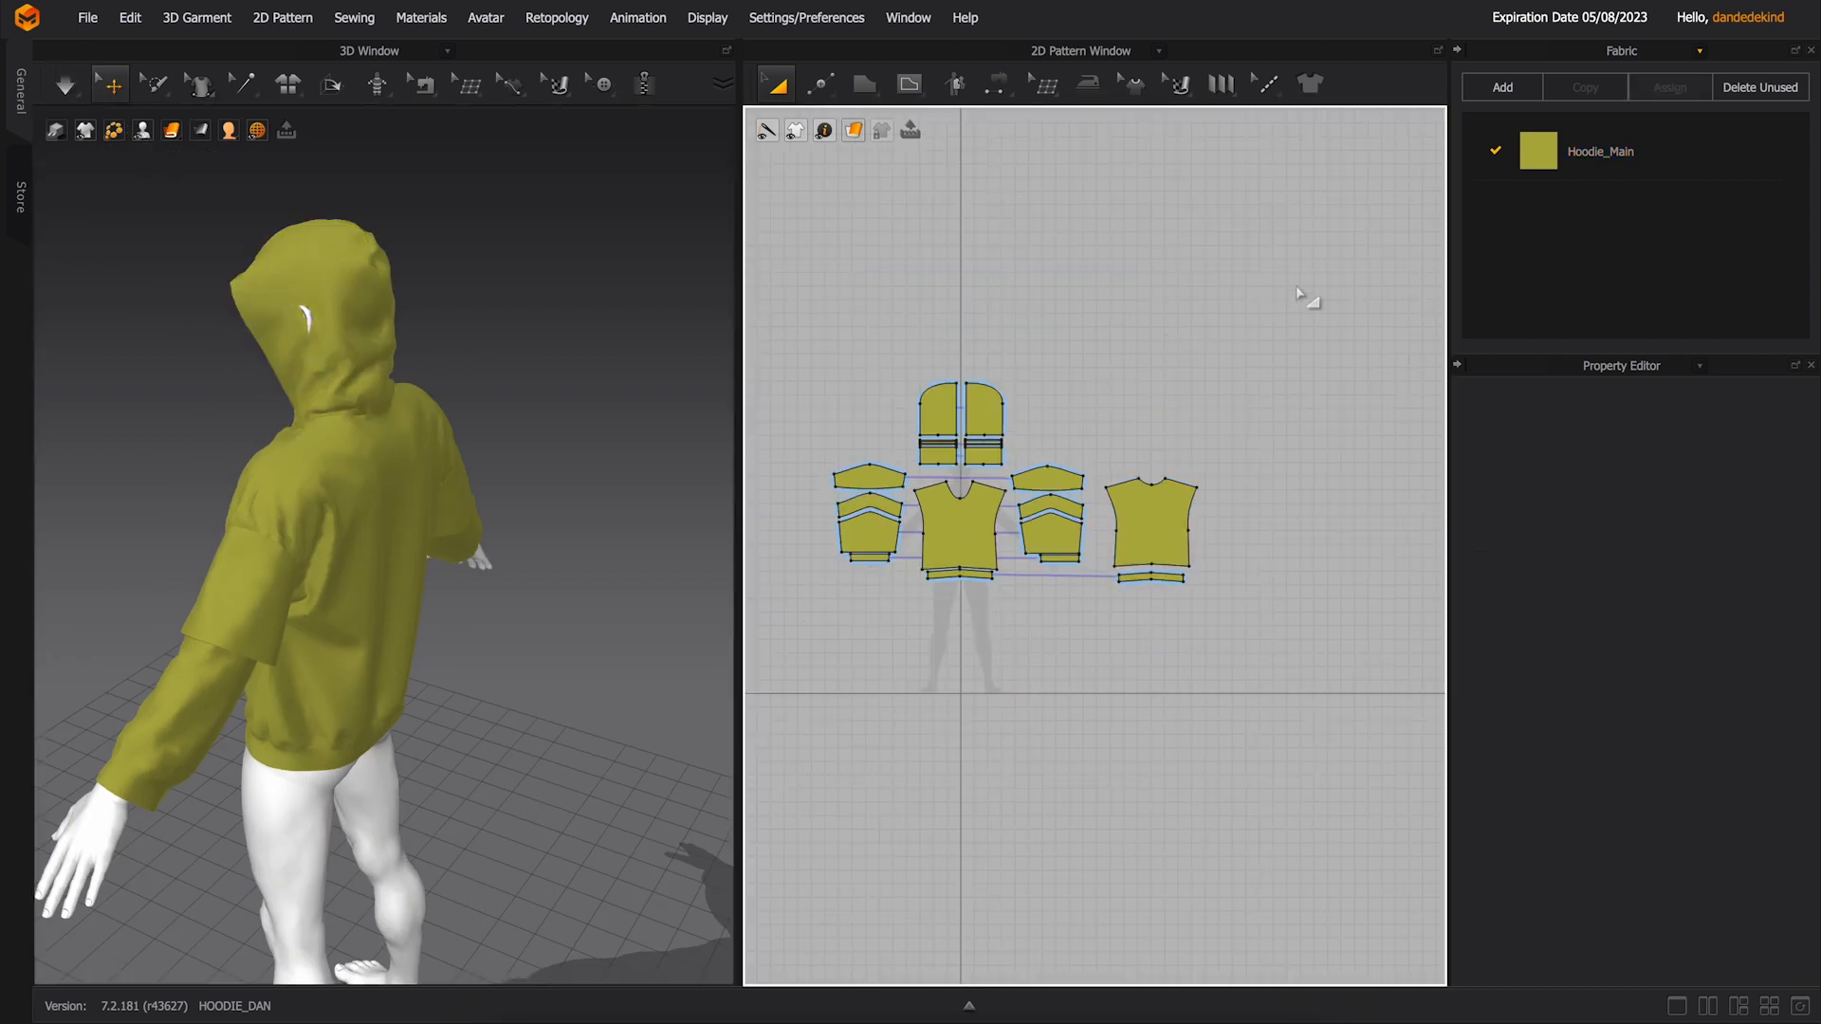
# - Set the particle distance of all pattern pieces to 10 mm
pyautogui.moveTo(1298, 294); pyautogui.dragTo(815, 664)
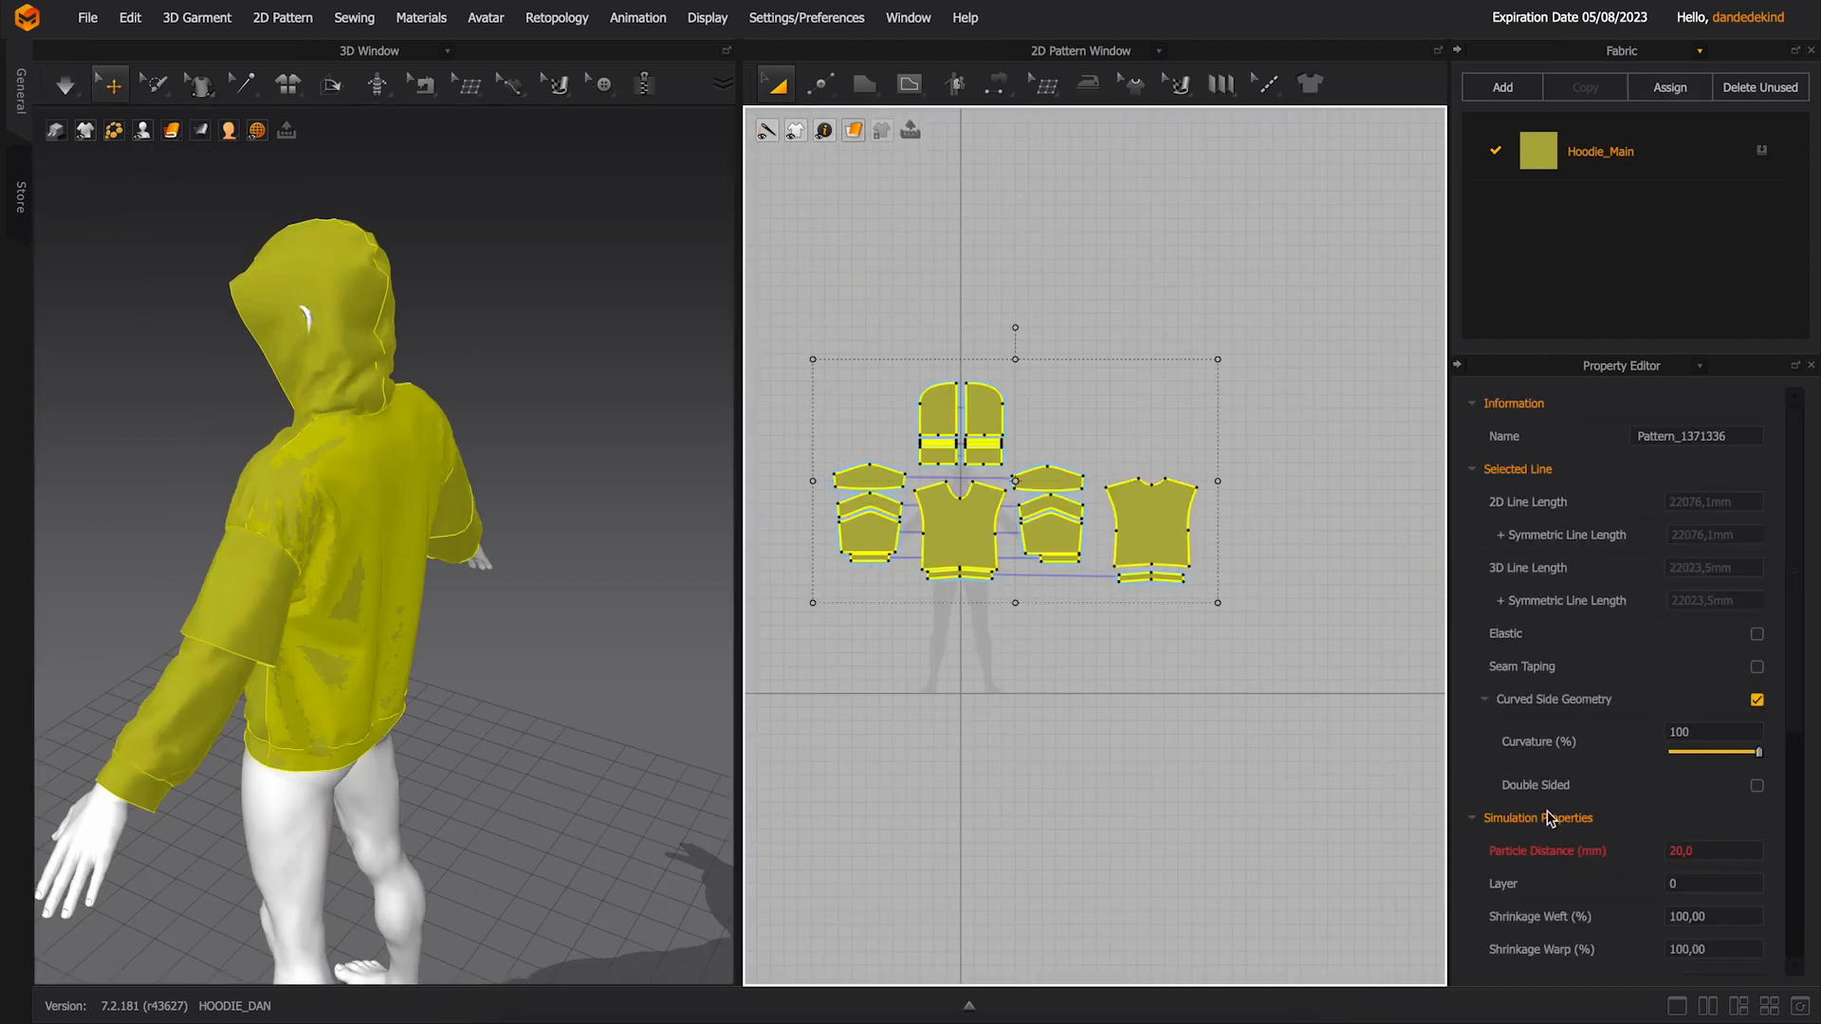
pyautogui.click(1705, 853)
pyautogui.write('10')
pyautogui.press('Return')
pyautogui.scroll(-3, 1674, 818)
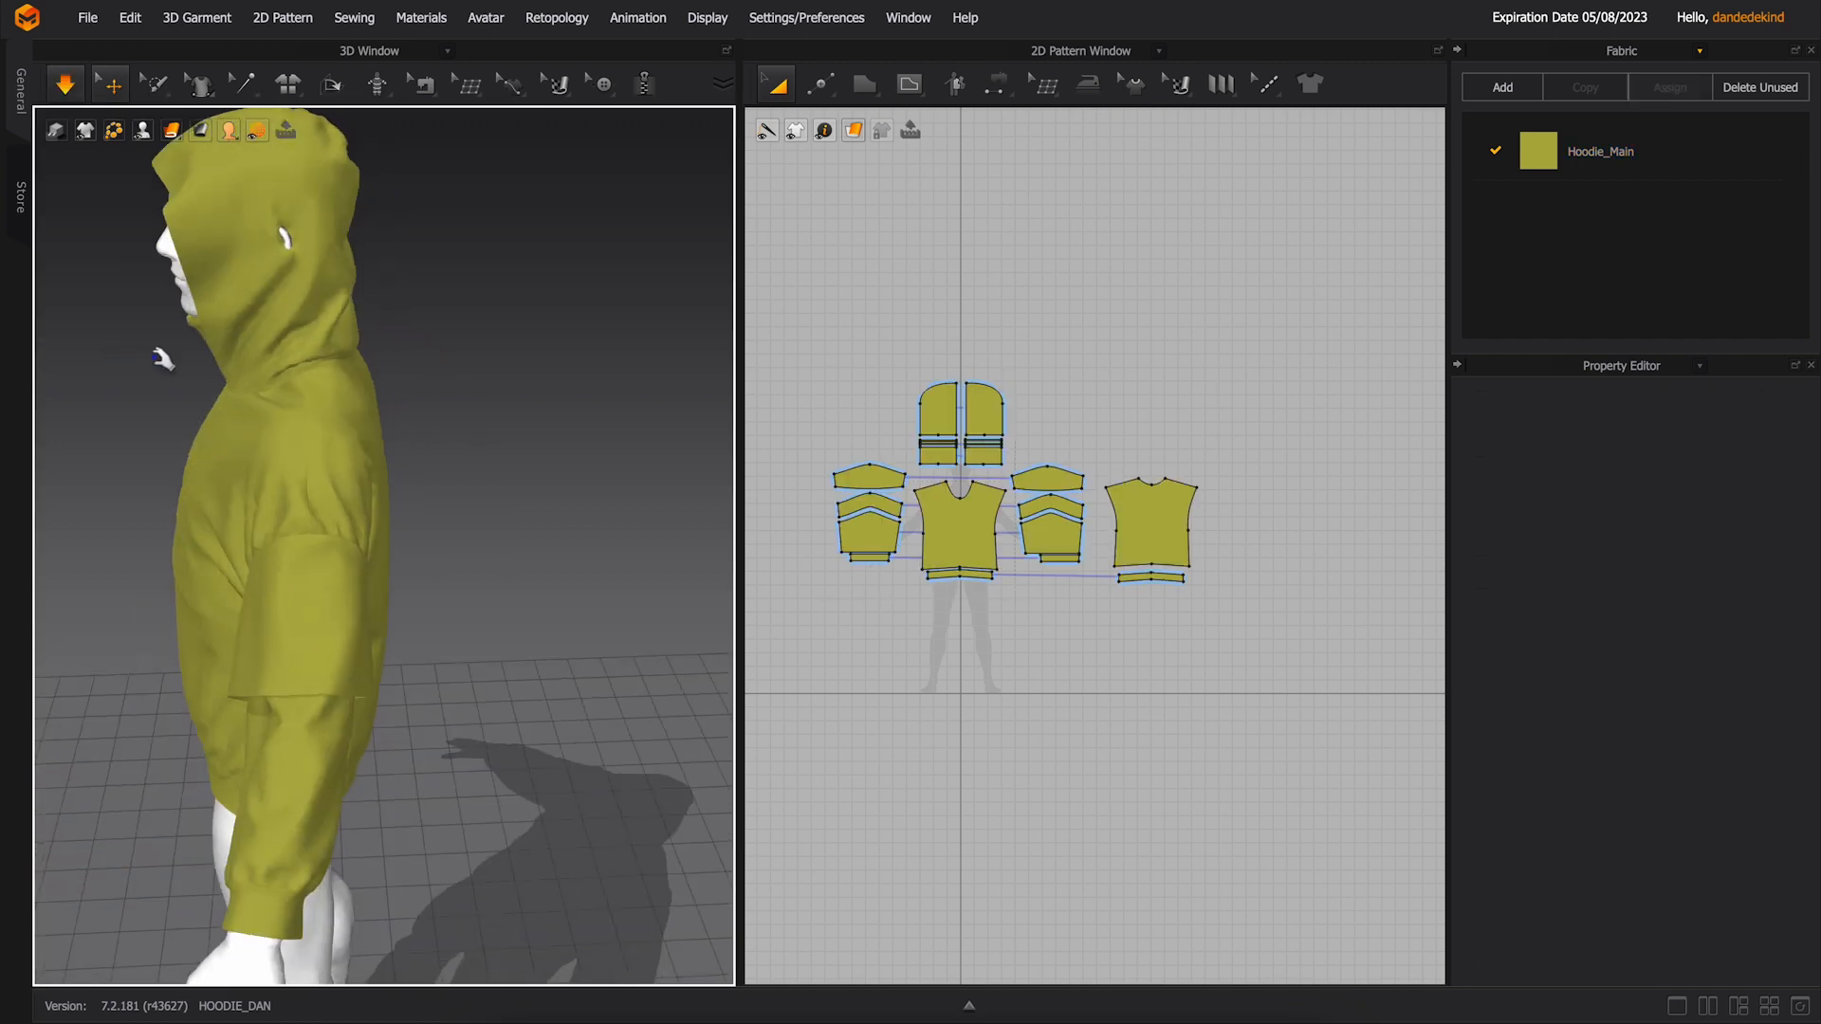
# - Pull the hood fabric near the ear during the simulation and check the hood's fit from several sides
pyautogui.moveTo(276, 292); pyautogui.dragTo(314, 304, button='right')
pyautogui.moveTo(314, 289); pyautogui.dragTo(336, 285)
pyautogui.moveTo(314, 304); pyautogui.dragTo(357, 336, button='right')
pyautogui.moveTo(540, 313); pyautogui.dragTo(439, 357, button='right')
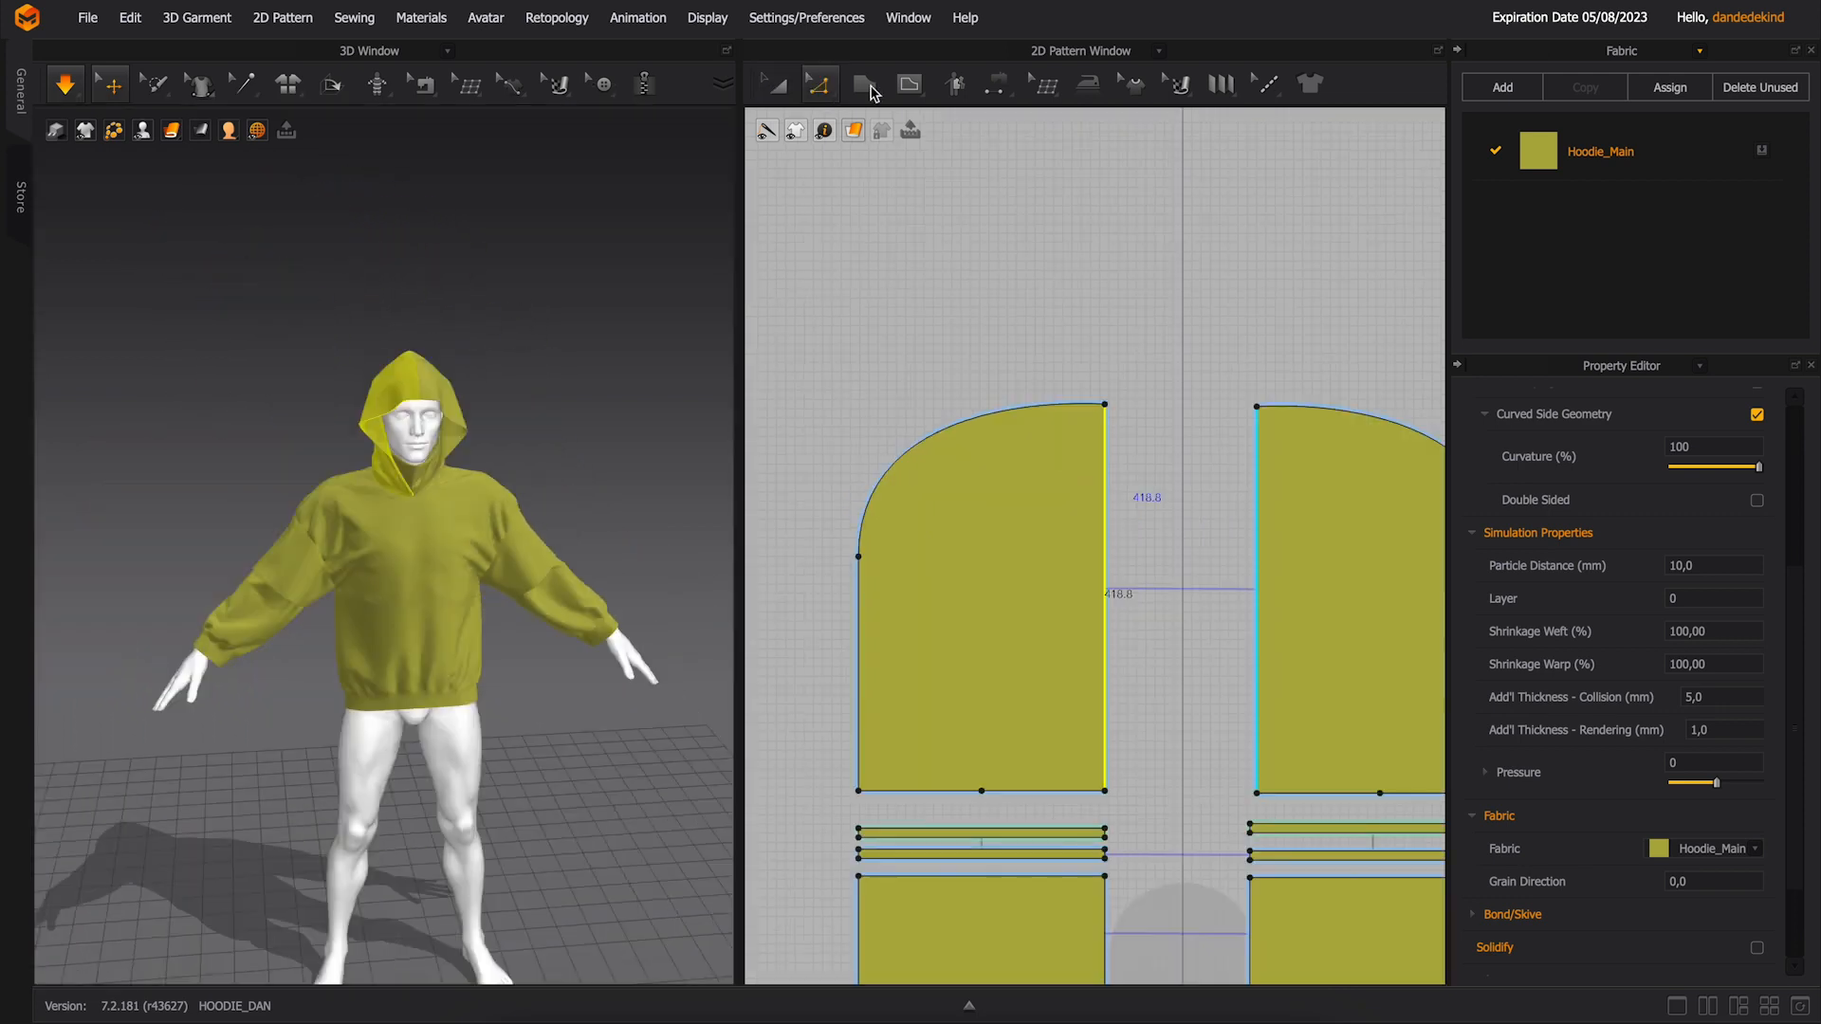
# - Draw a narrow rectangular strip about 419 mm high along the left hood panel's front edge and position it at the hood opening in 3D
pyautogui.click(871, 87)
pyautogui.click(906, 159)
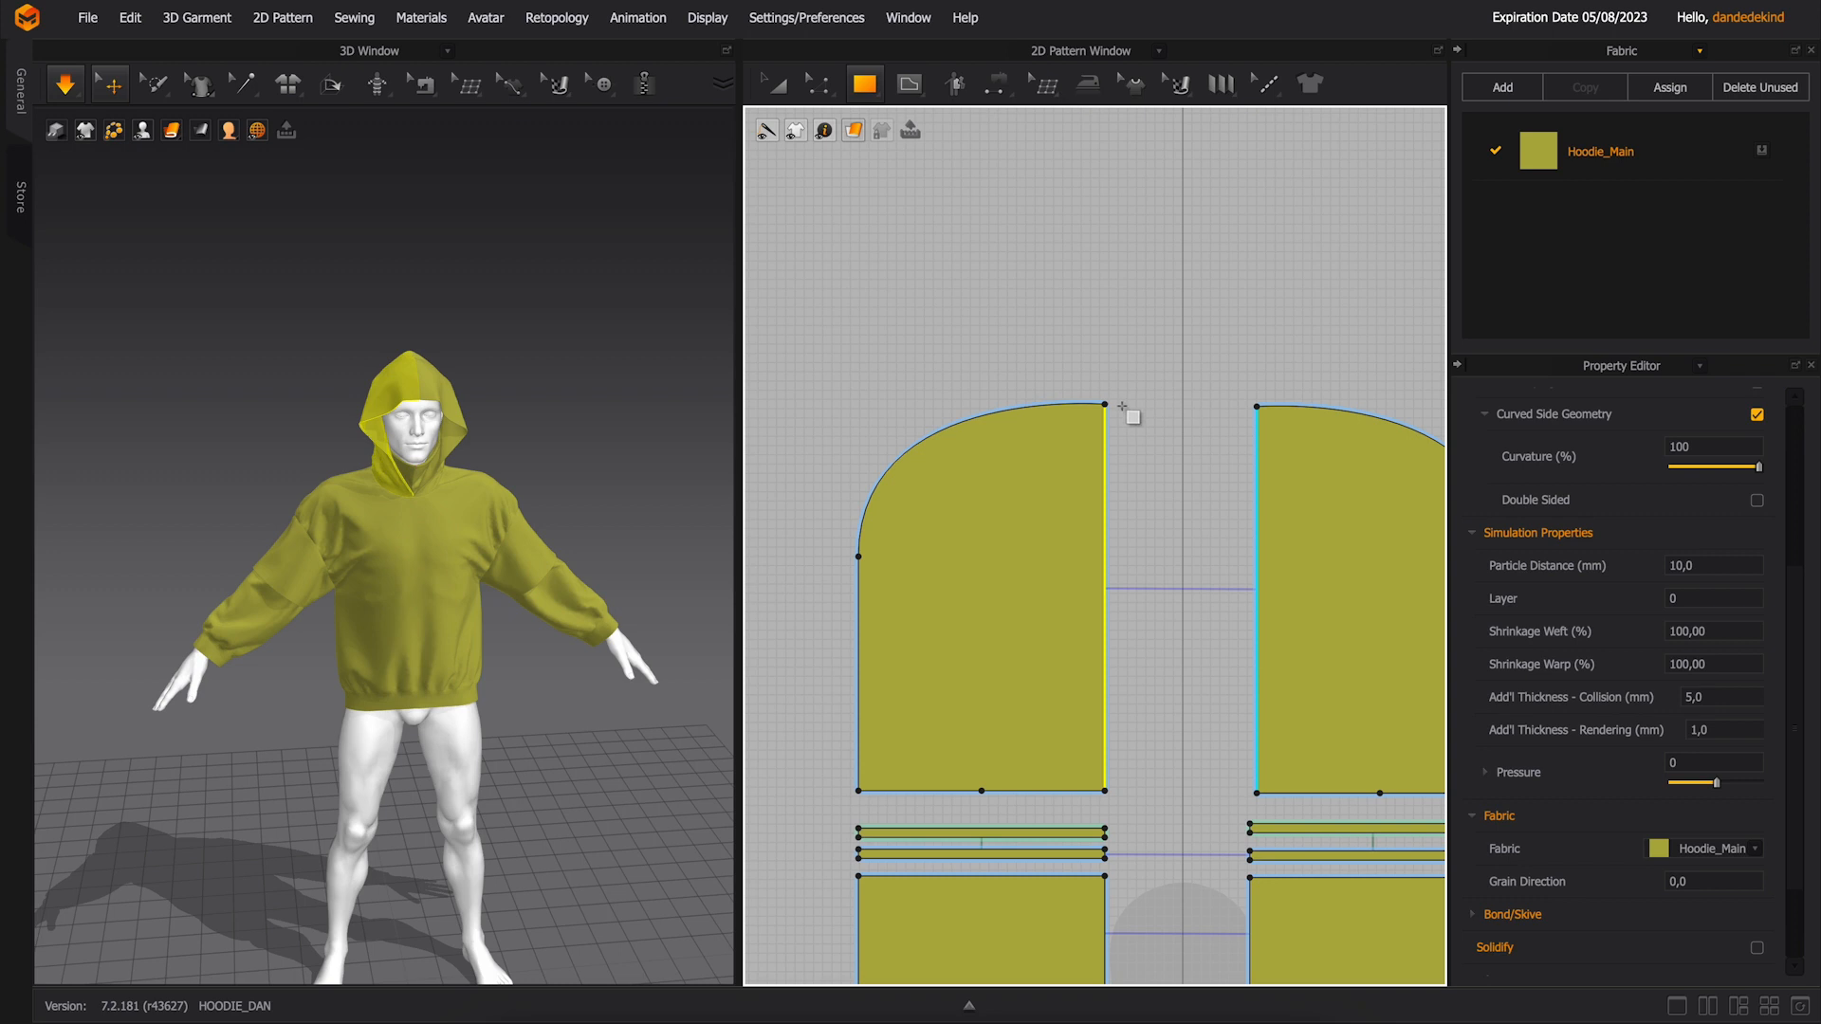
pyautogui.moveTo(1120, 431); pyautogui.dragTo(1123, 791)
pyautogui.click(776, 84)
pyautogui.press('2')
pyautogui.moveTo(369, 481); pyautogui.dragTo(369, 612)
pyautogui.moveTo(369, 613); pyautogui.dragTo(369, 623)
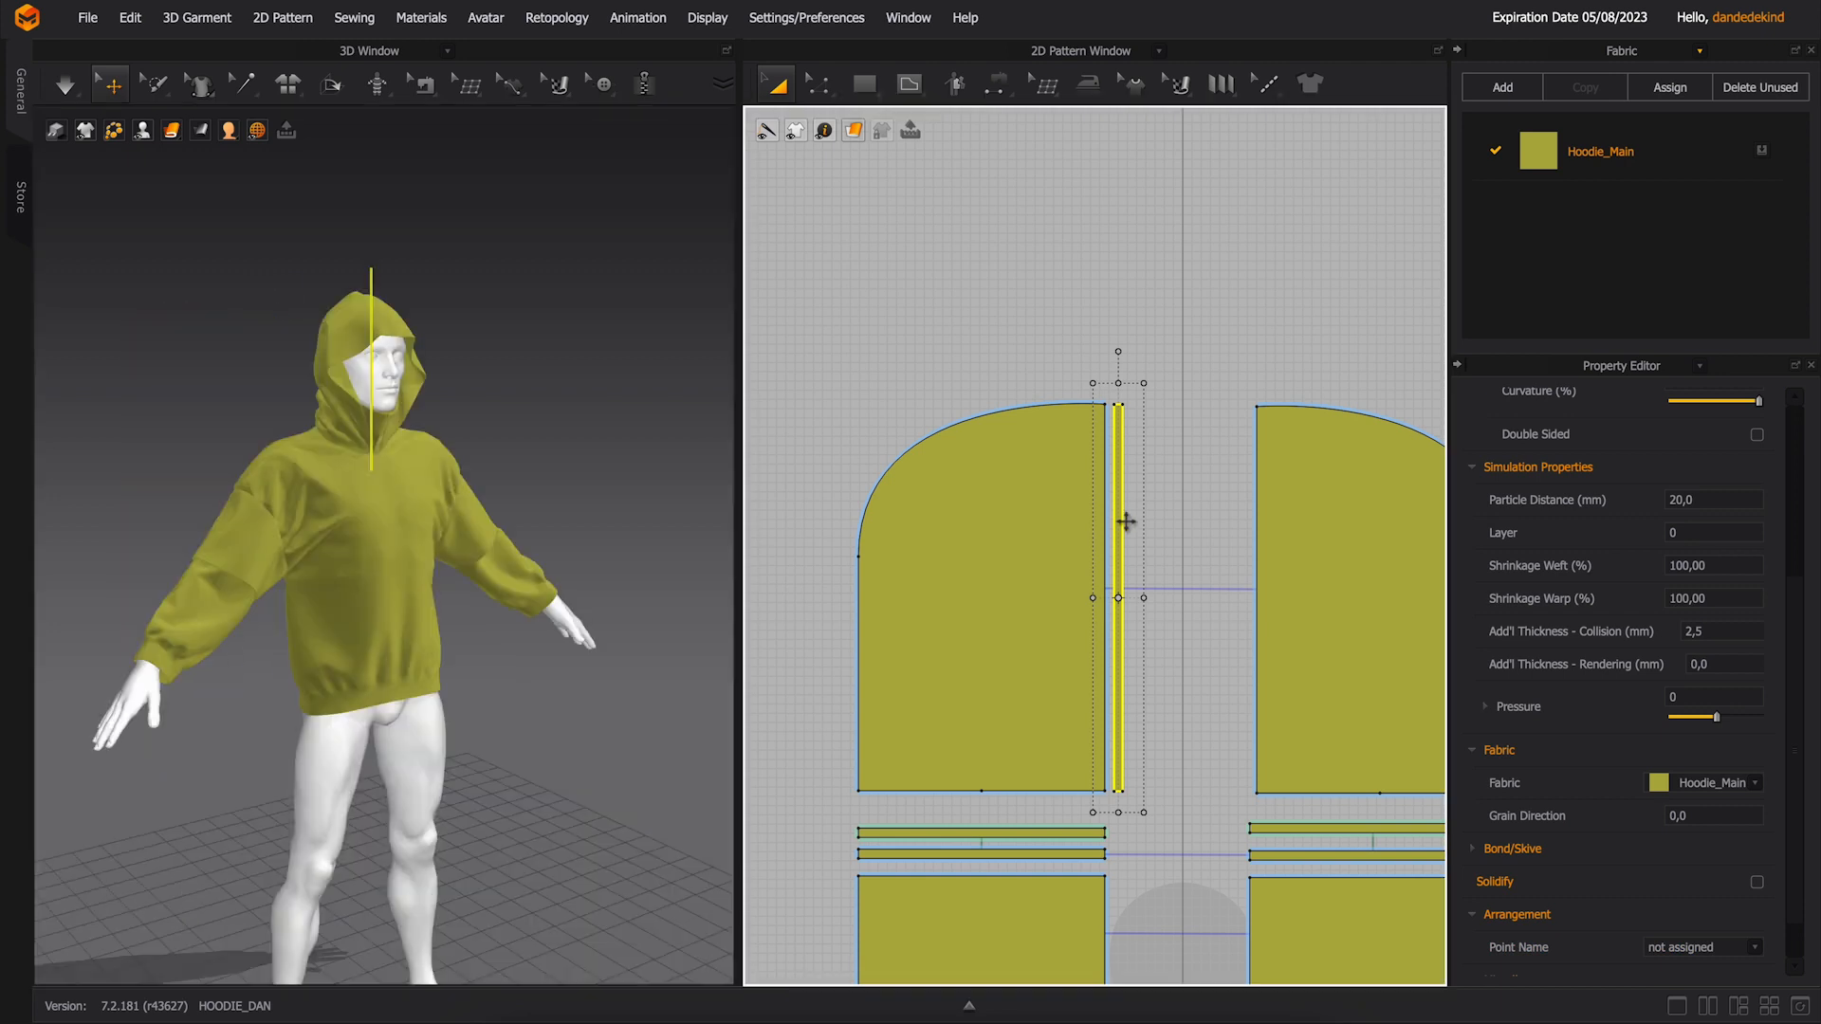
# - Clone the narrow strip as a Symmetric Pattern and place the copy beside the right hood panel's front edge
pyautogui.rightClick(1122, 519)
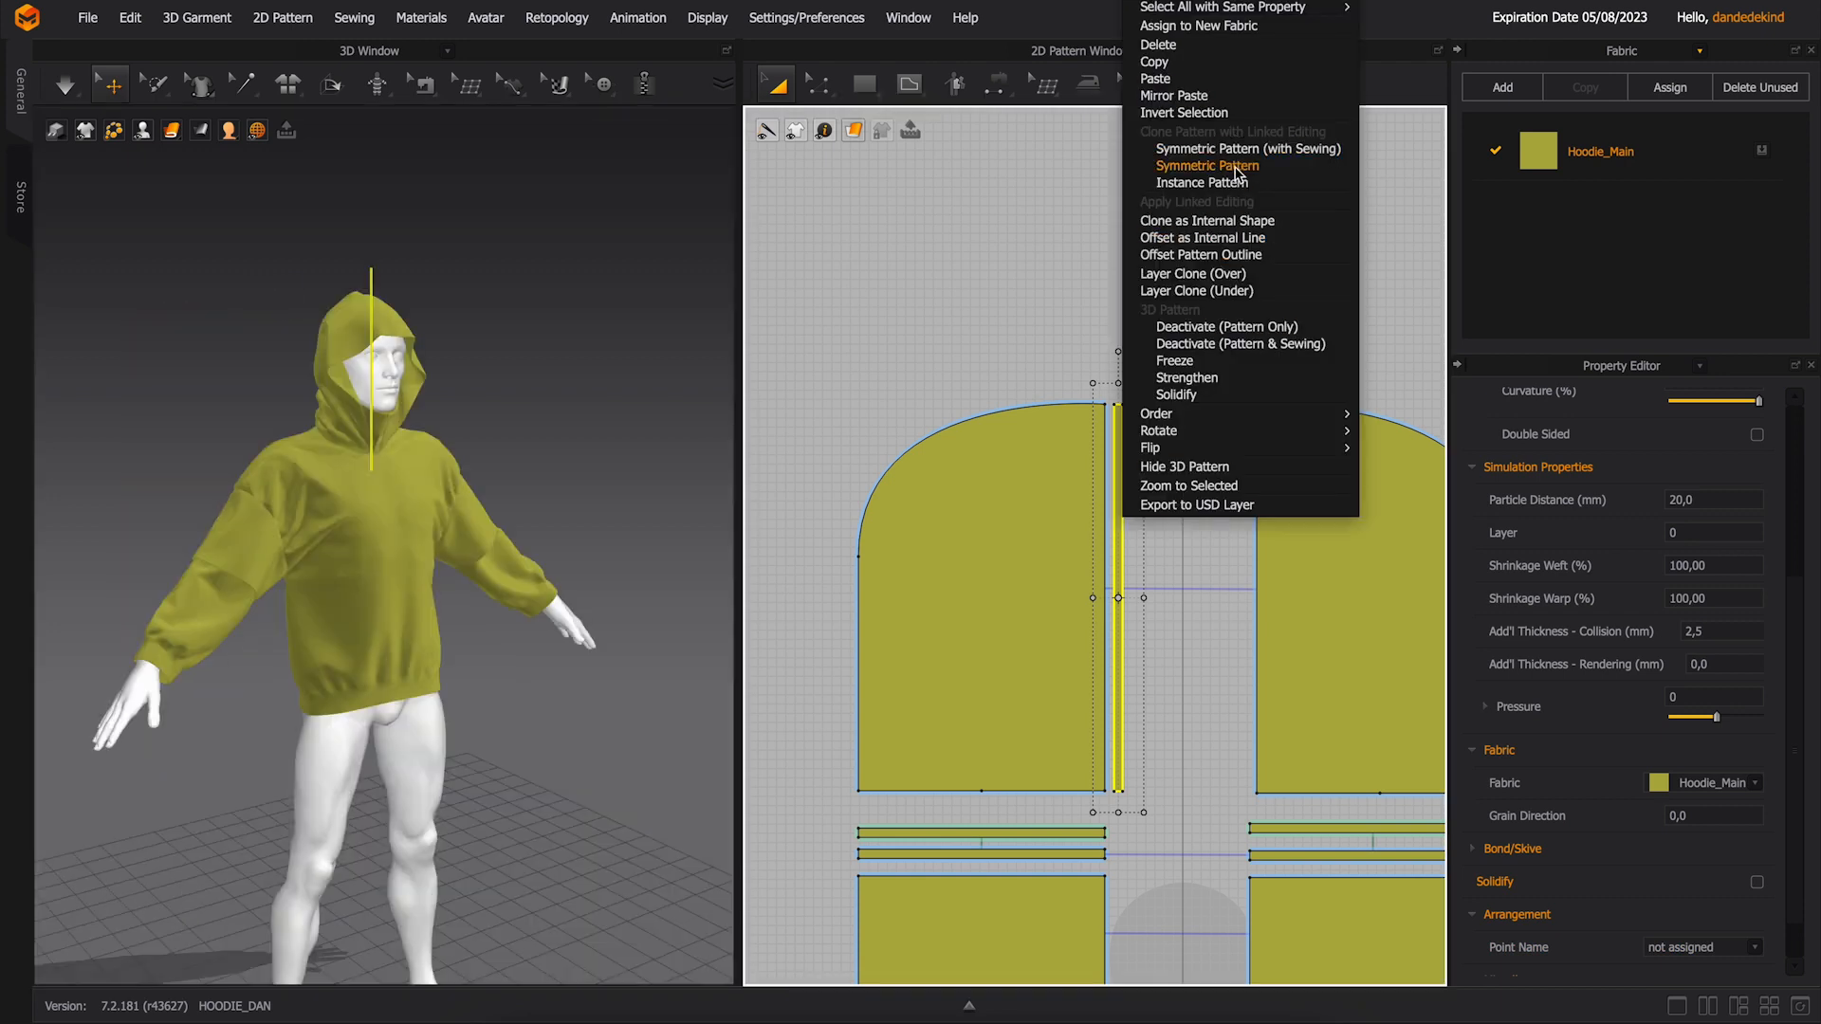
pyautogui.click(1237, 167)
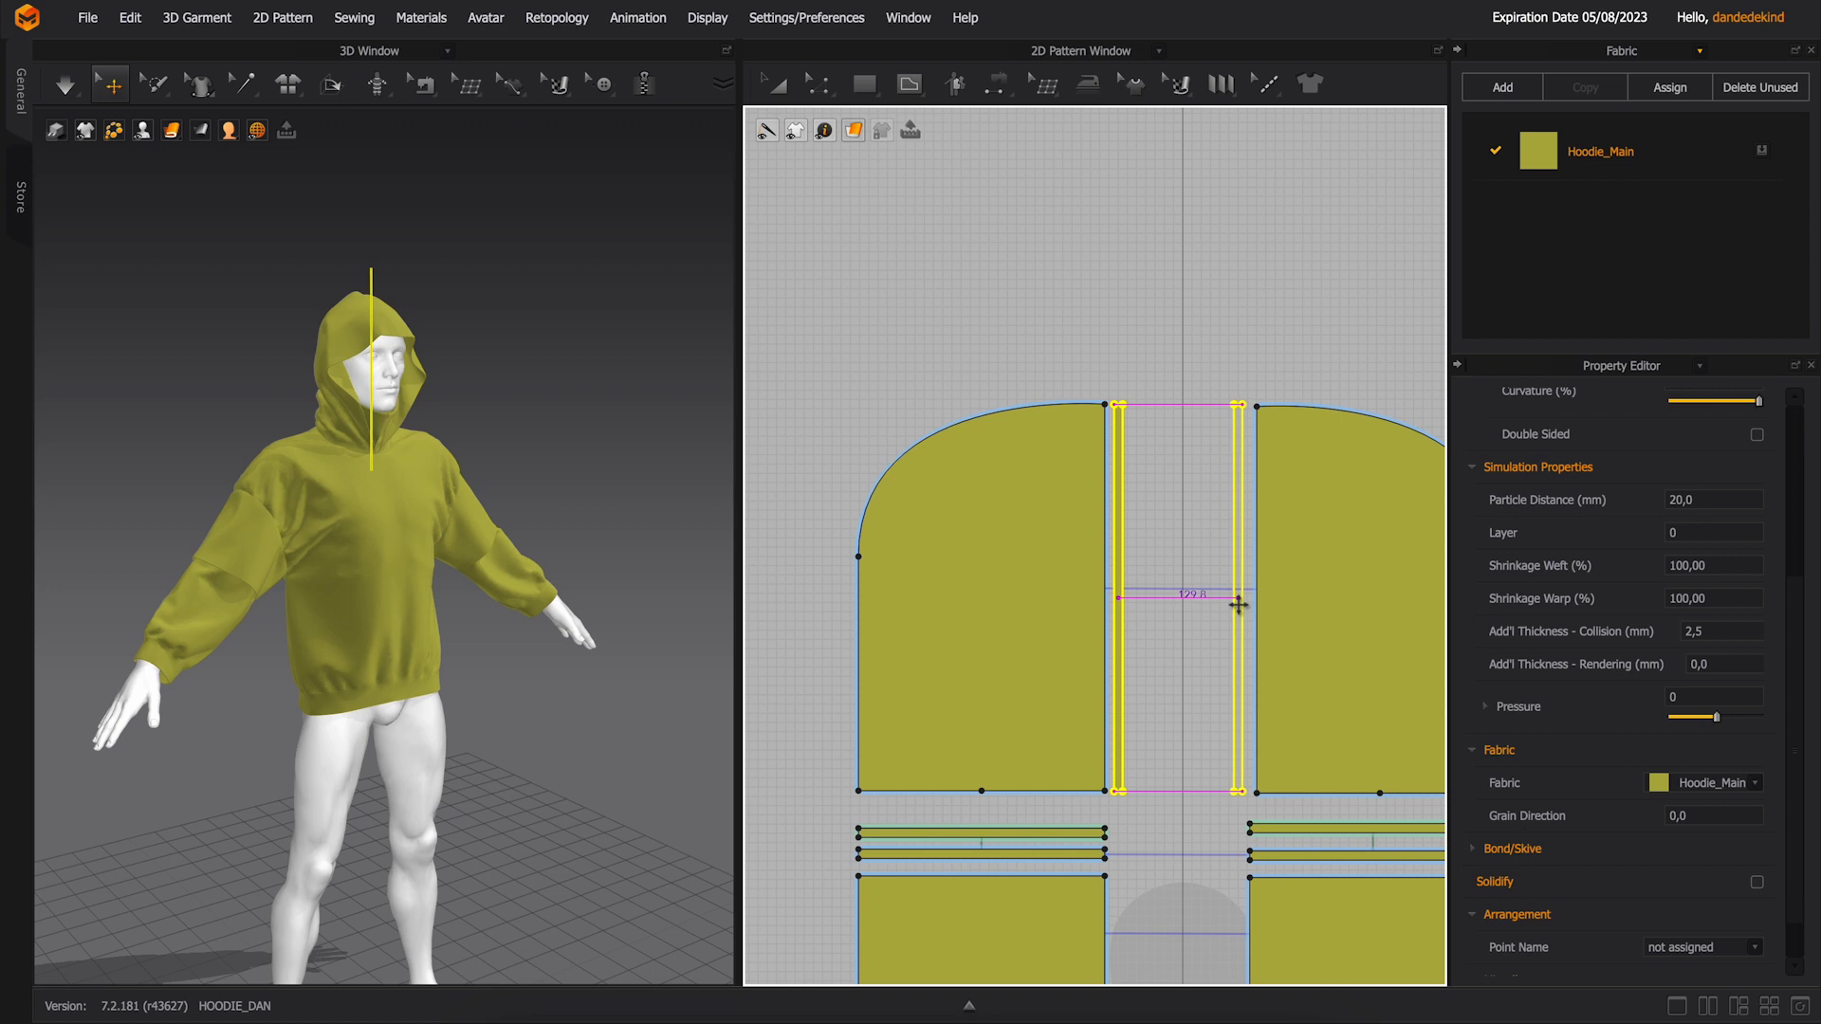
pyautogui.click(1239, 604)
pyautogui.click(1191, 296)
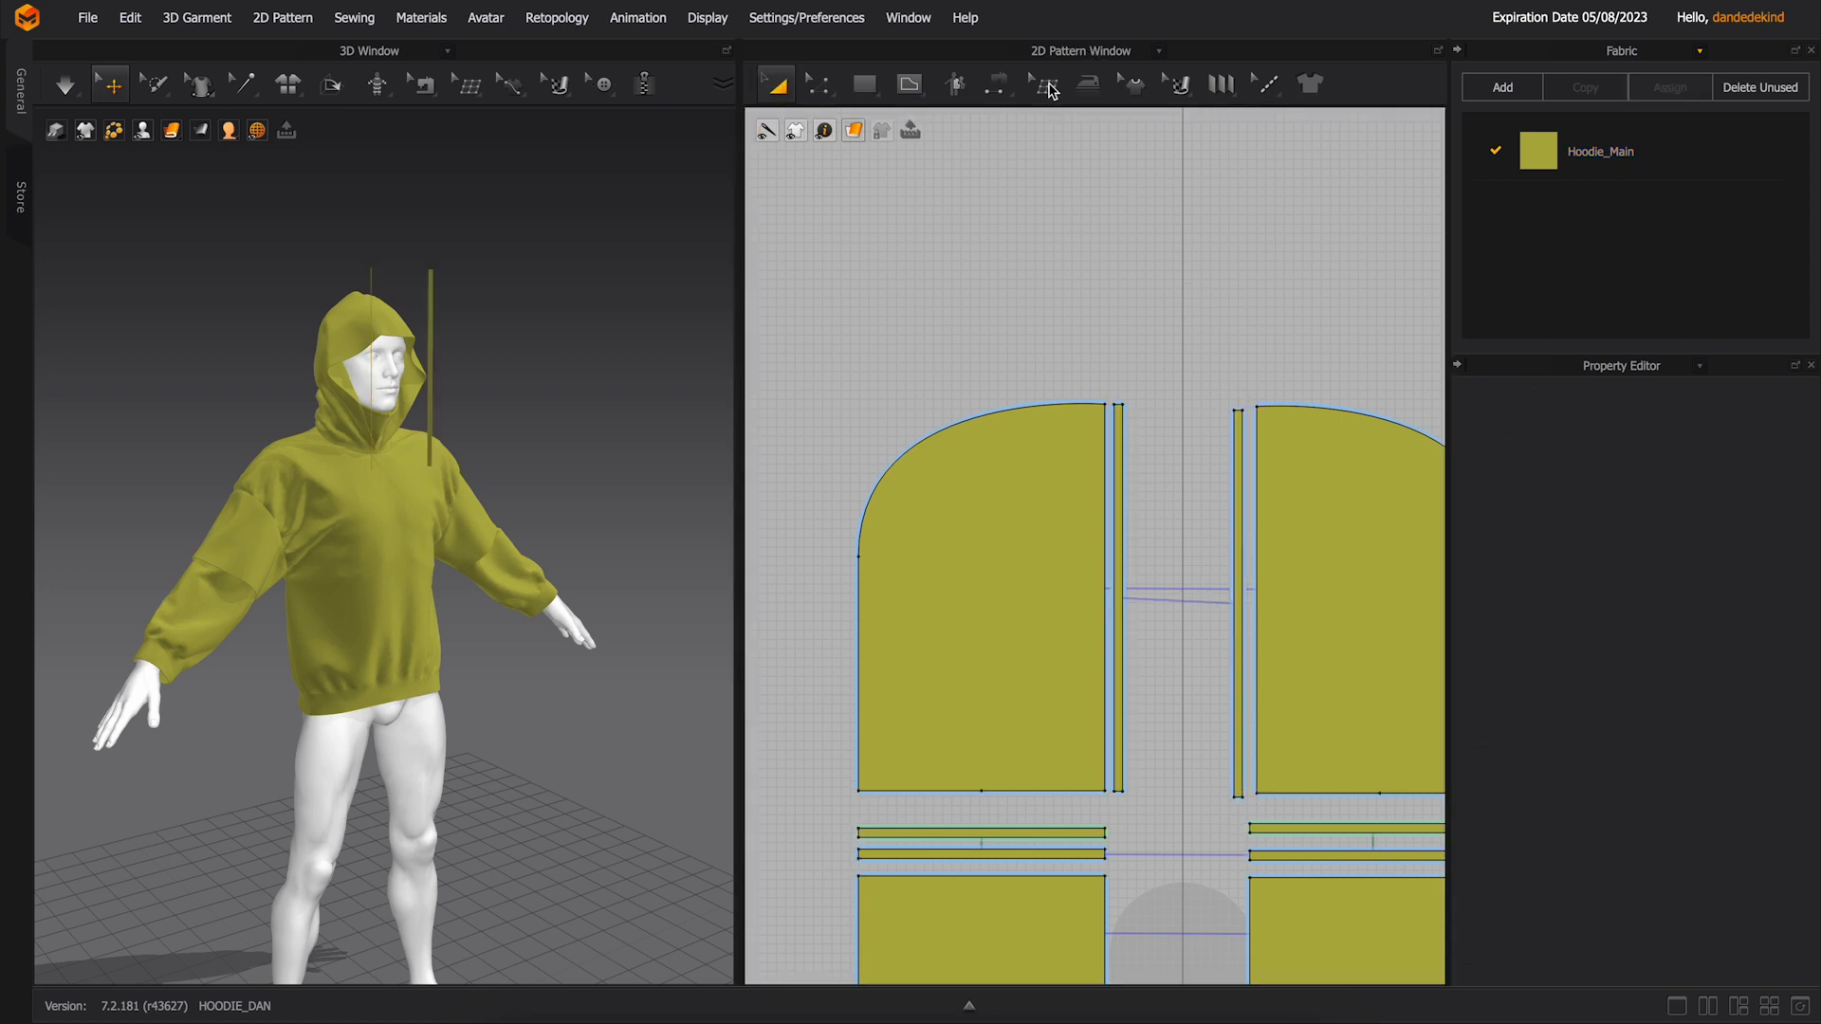
# - Segment-sew both strips to the front edges of their hood panels and join the strips' upper ends together
pyautogui.click(1016, 94)
pyautogui.click(1051, 159)
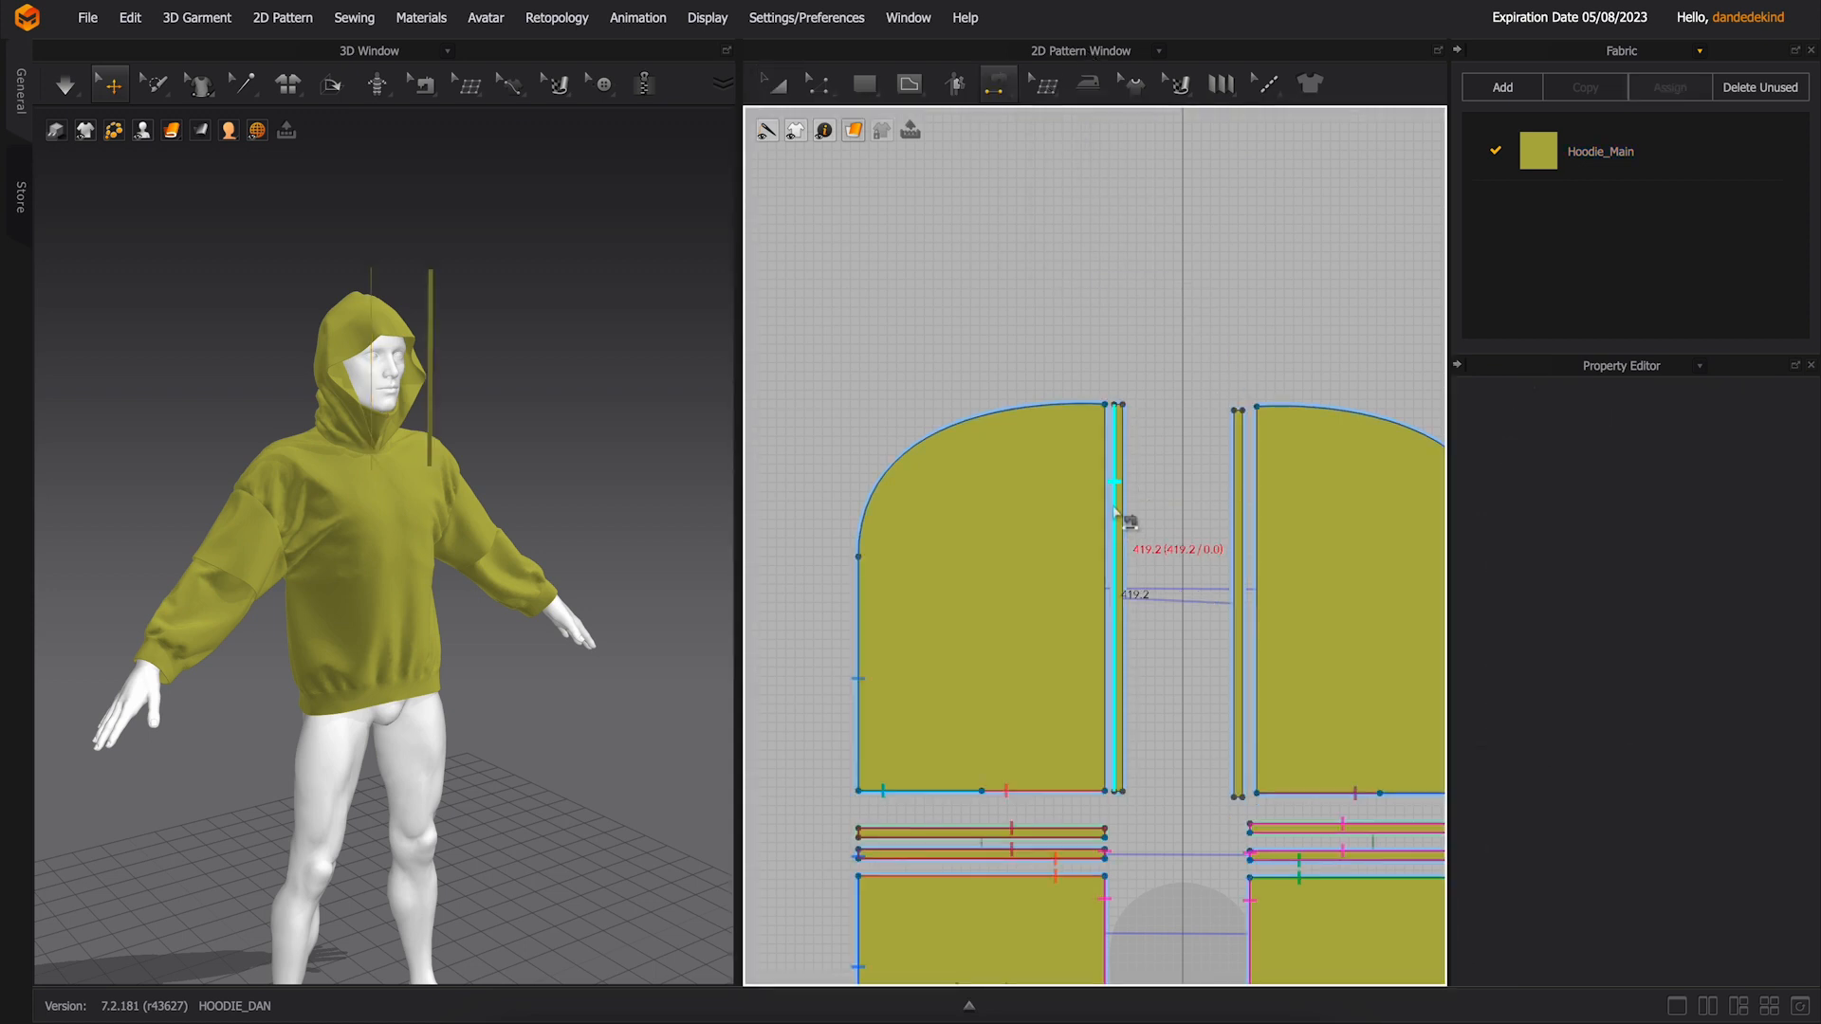
pyautogui.click(1114, 495)
pyautogui.click(1106, 493)
pyautogui.click(1257, 477)
pyautogui.click(1235, 486)
pyautogui.click(1118, 404)
pyautogui.click(1238, 408)
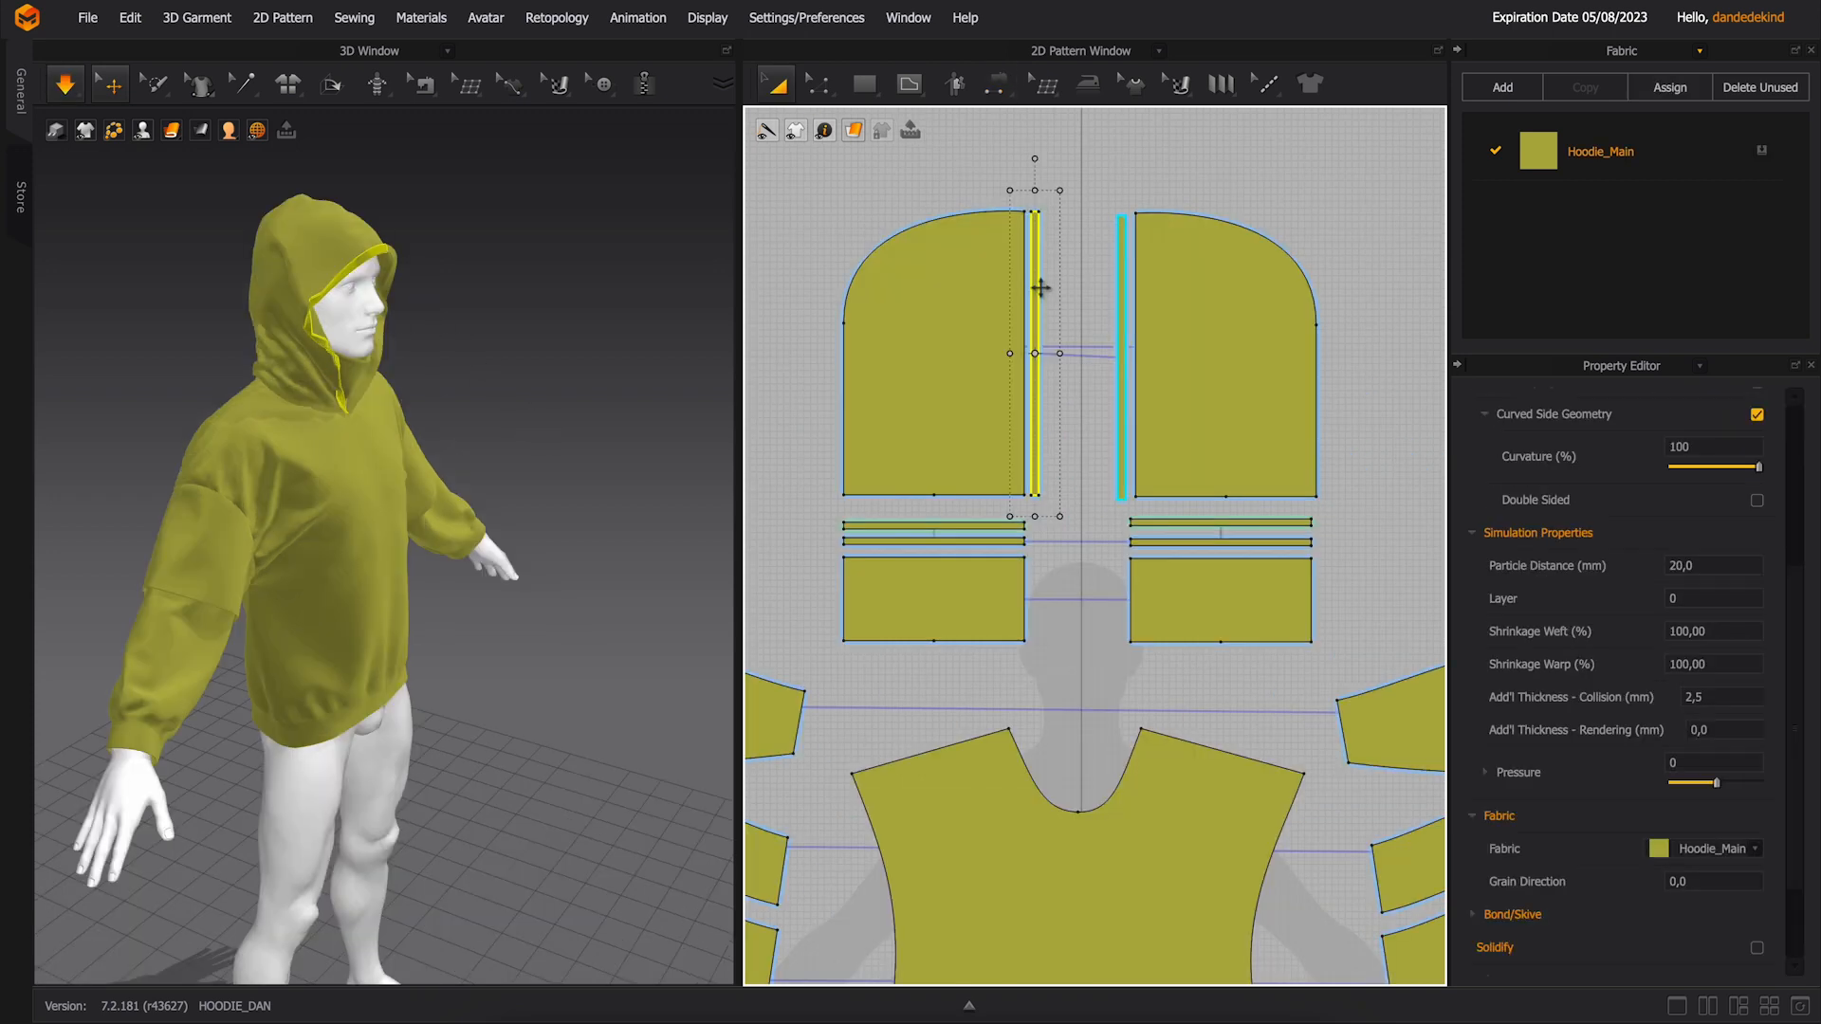
# - Duplicate both hood edge strips with Layer Clone (Over), placing each copy just inward of its original
pyautogui.rightClick(1038, 286)
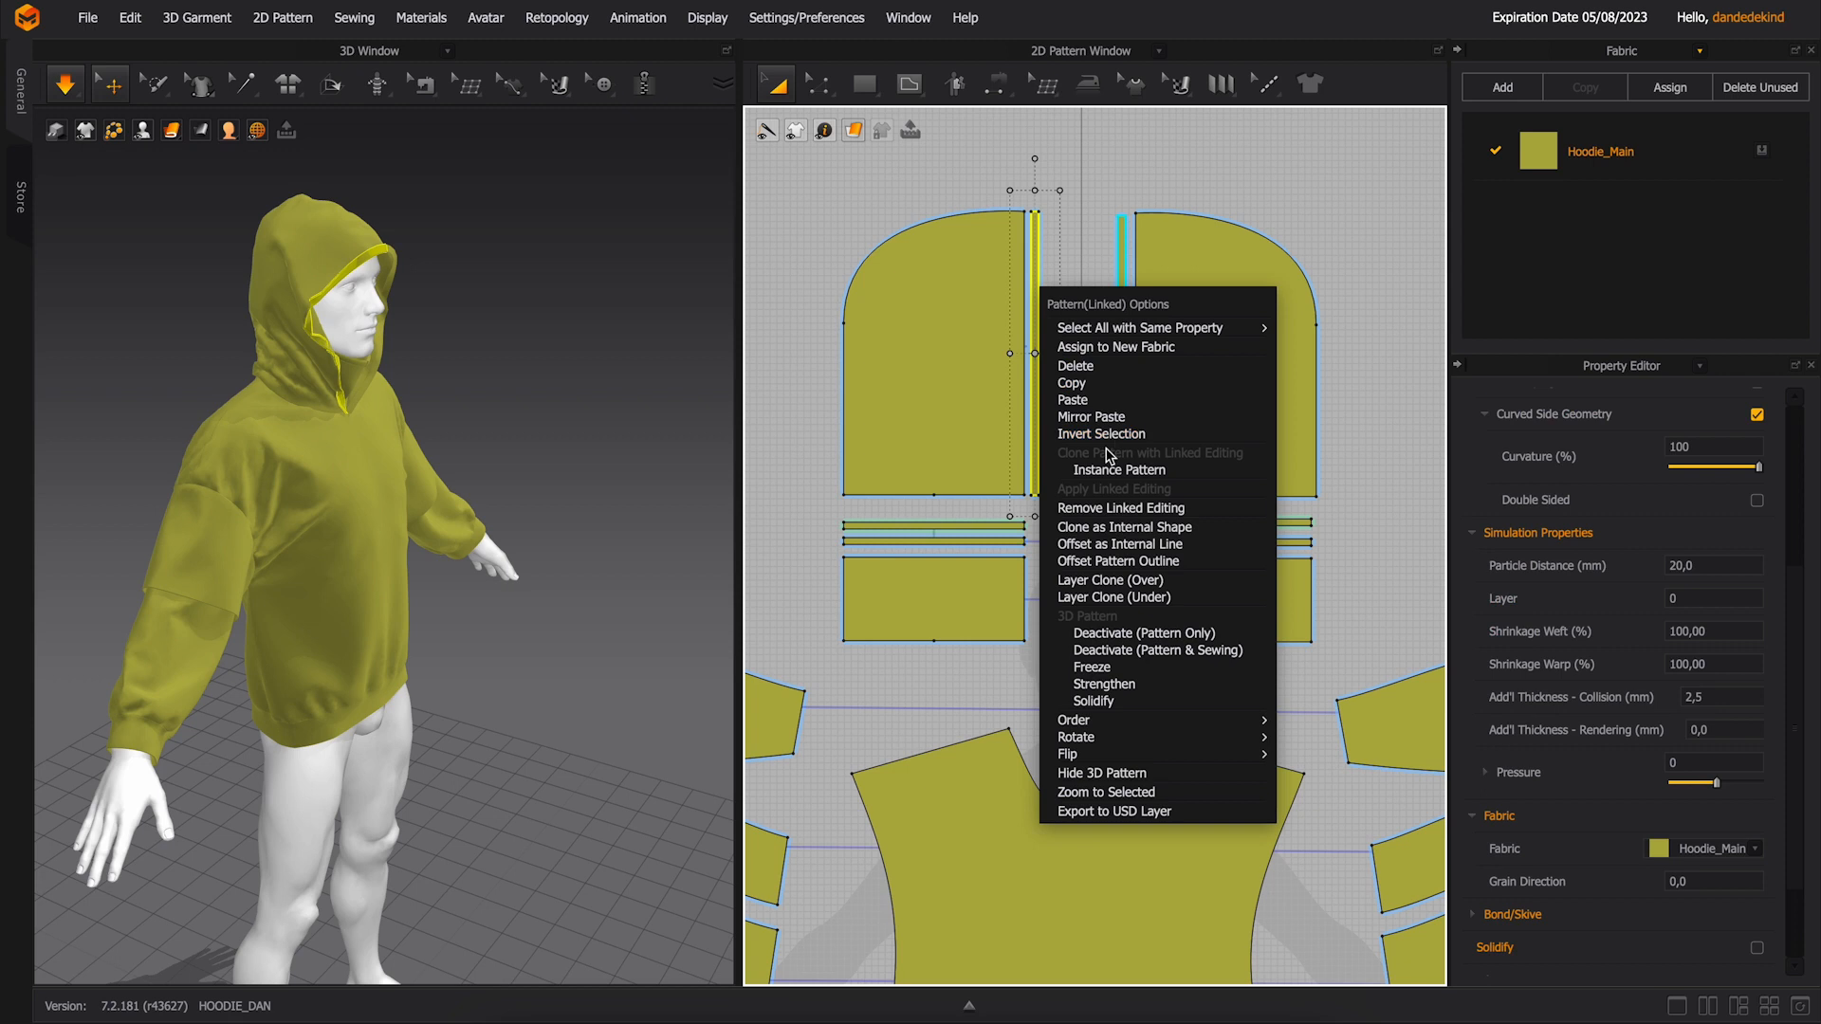
pyautogui.click(1153, 580)
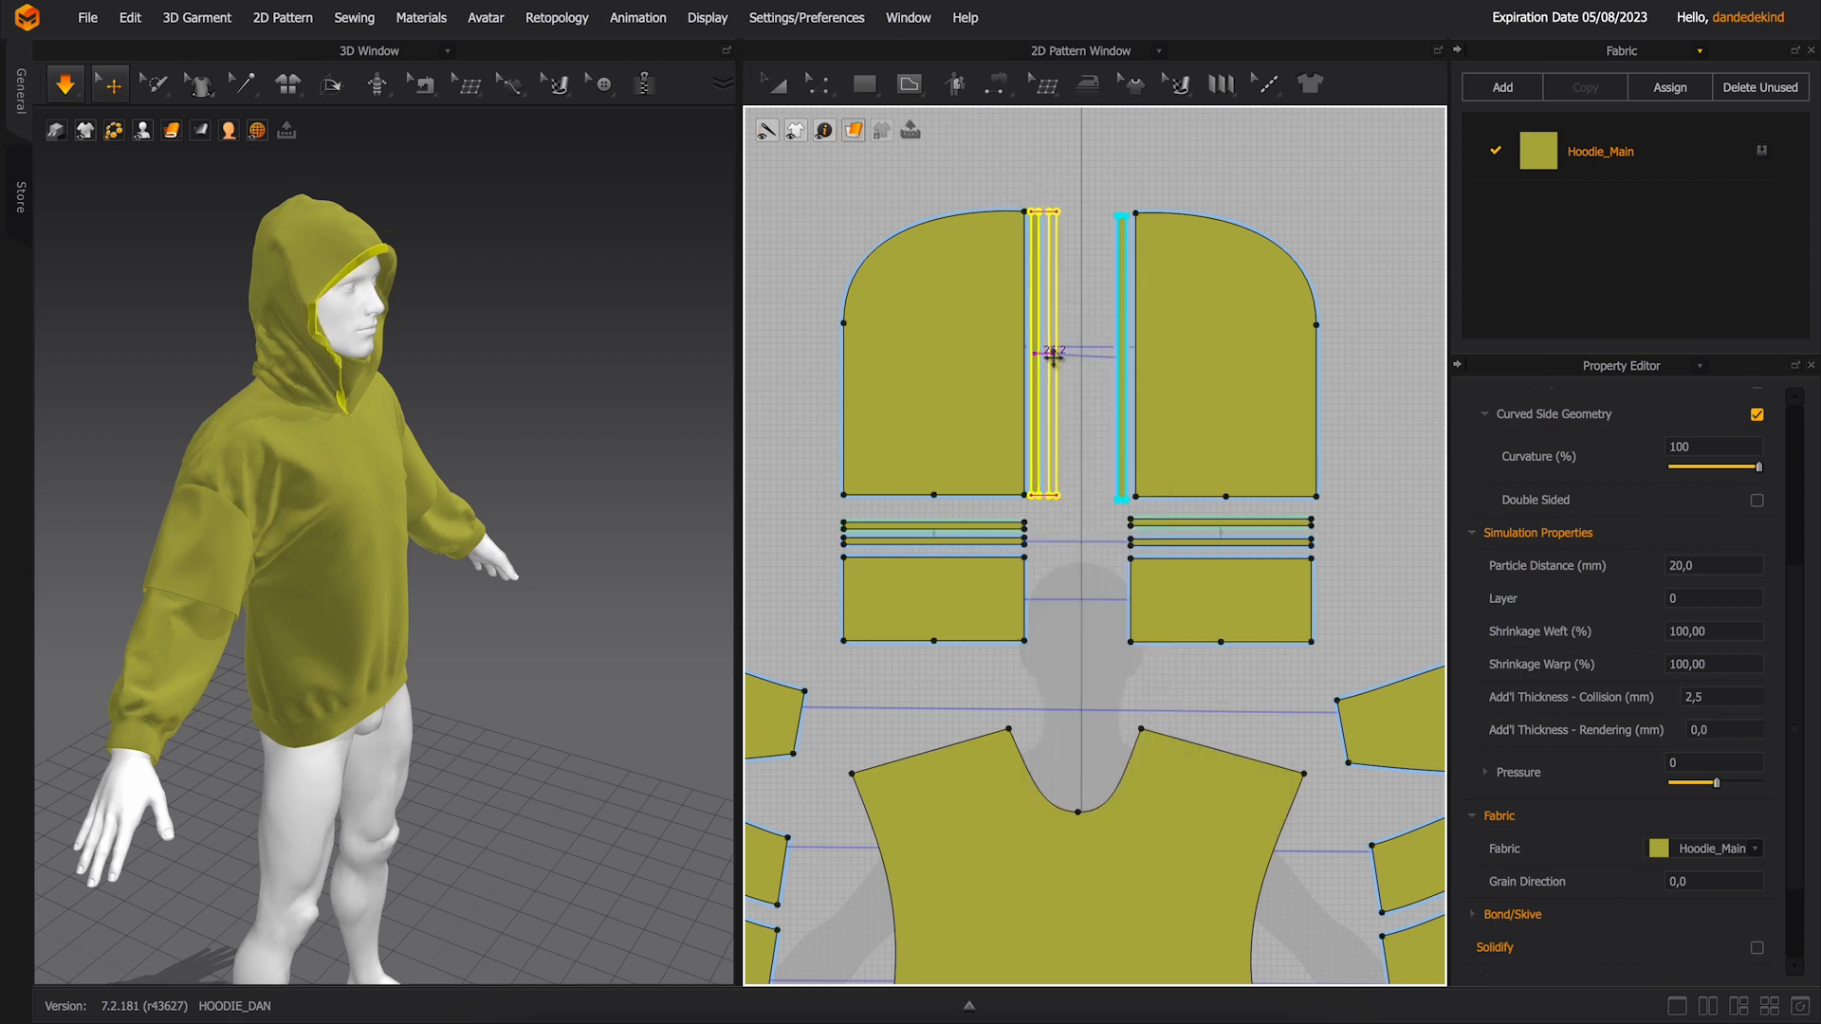
pyautogui.click(1084, 339)
pyautogui.rightClick(1123, 298)
pyautogui.click(1223, 590)
pyautogui.click(1105, 313)
# - Check the layered trim around the hood opening from above and from the front as it simulates
pyautogui.moveTo(496, 375); pyautogui.dragTo(528, 324, button='right')
pyautogui.moveTo(522, 223); pyautogui.dragTo(397, 683, button='right')
pyautogui.scroll(3, 463, 239)
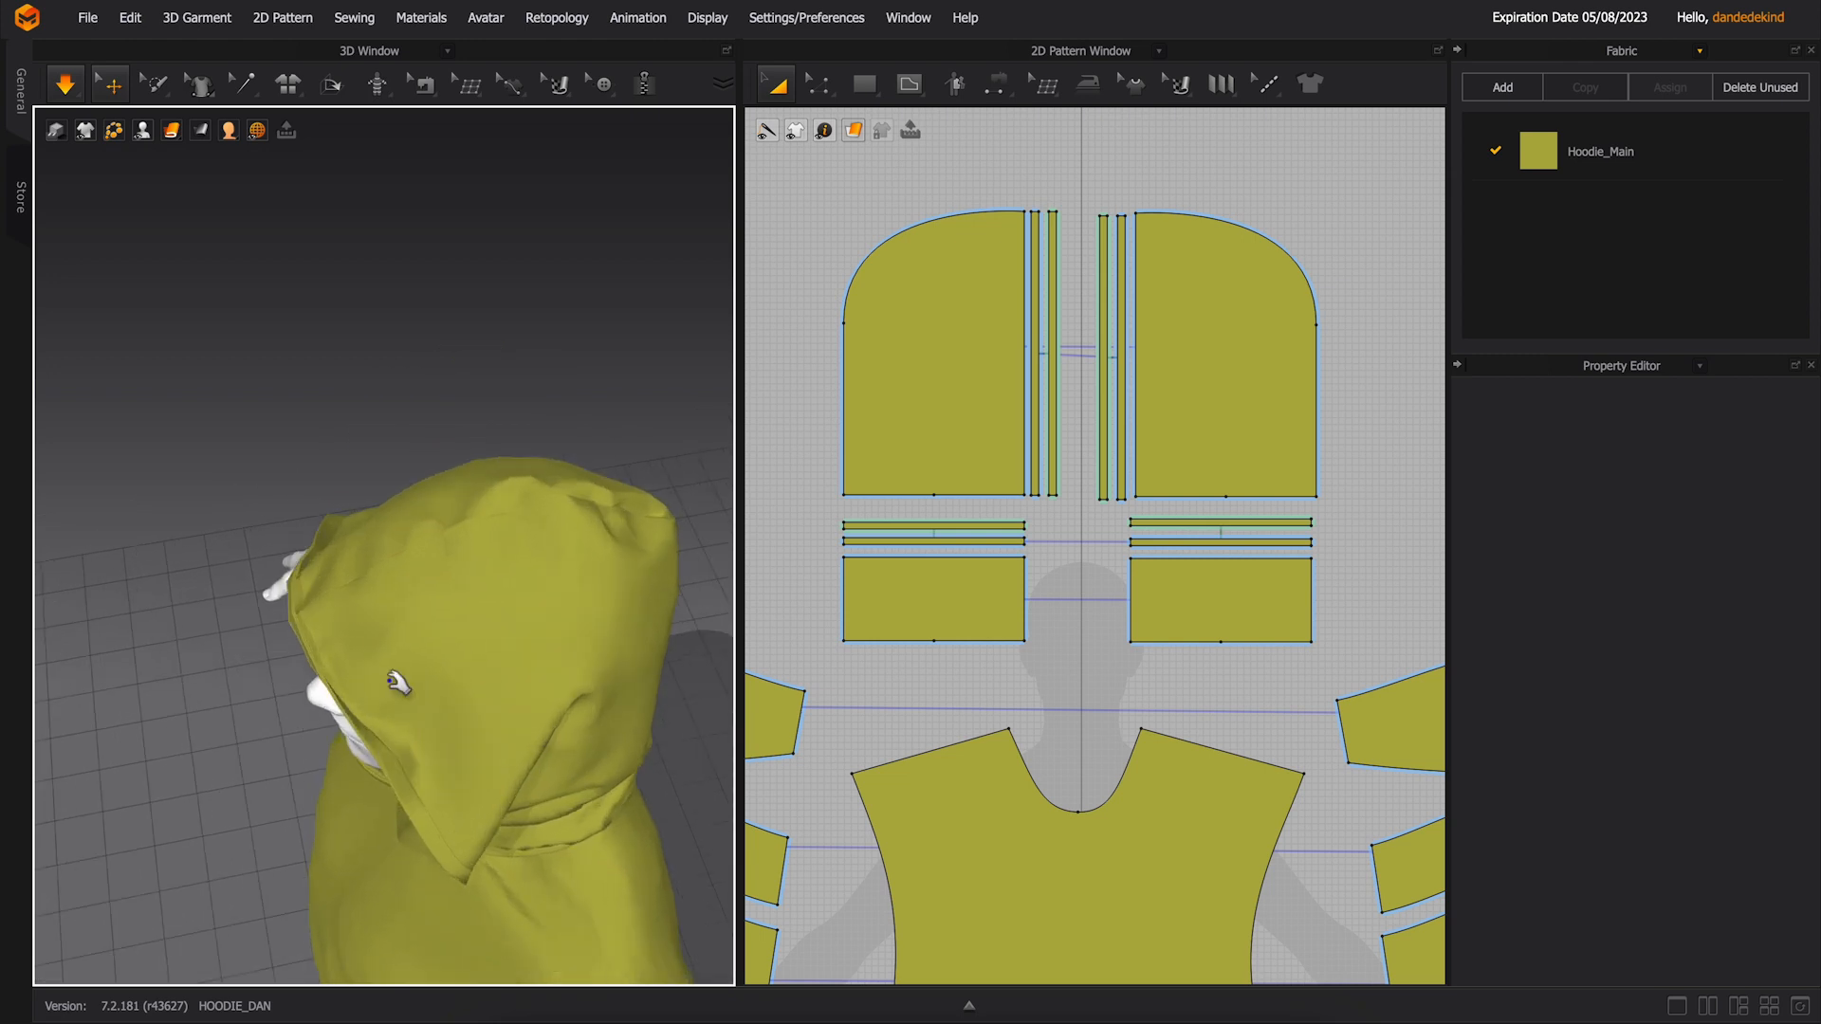
pyautogui.click(309, 626)
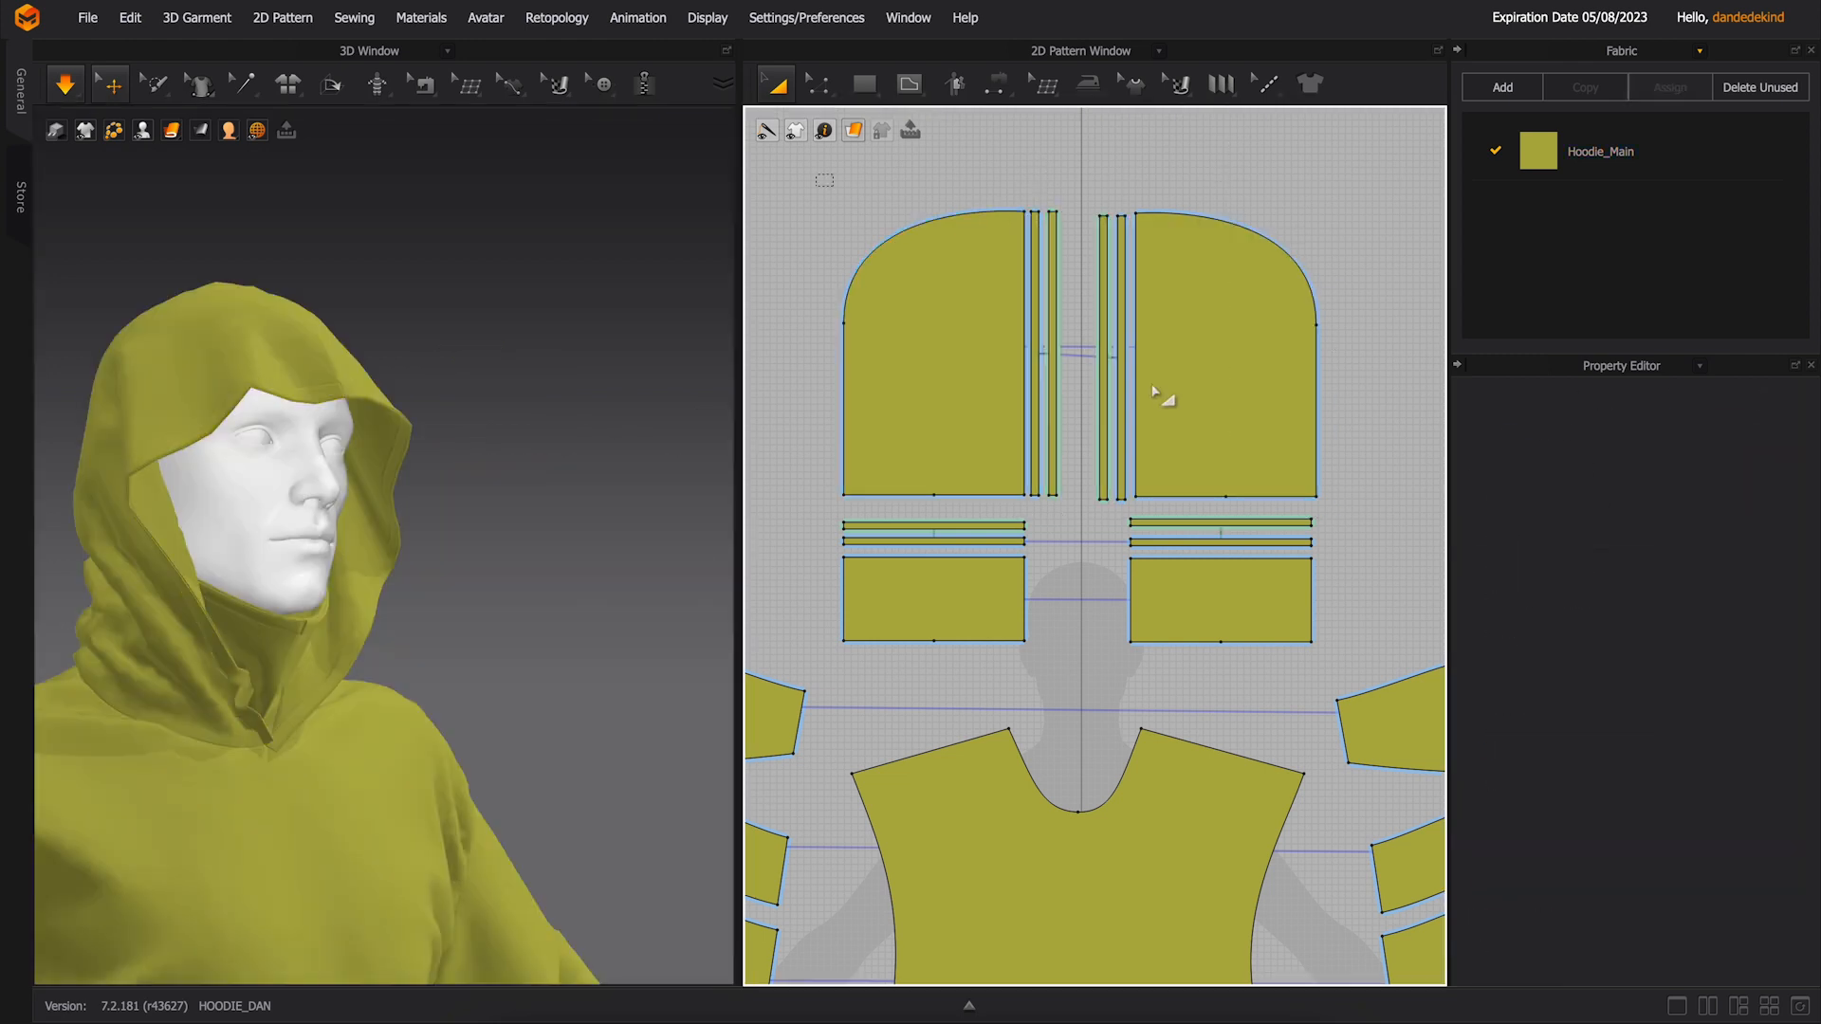
# - Select both hood panels together with all their edge strips
pyautogui.moveTo(815, 173); pyautogui.dragTo(1355, 522)
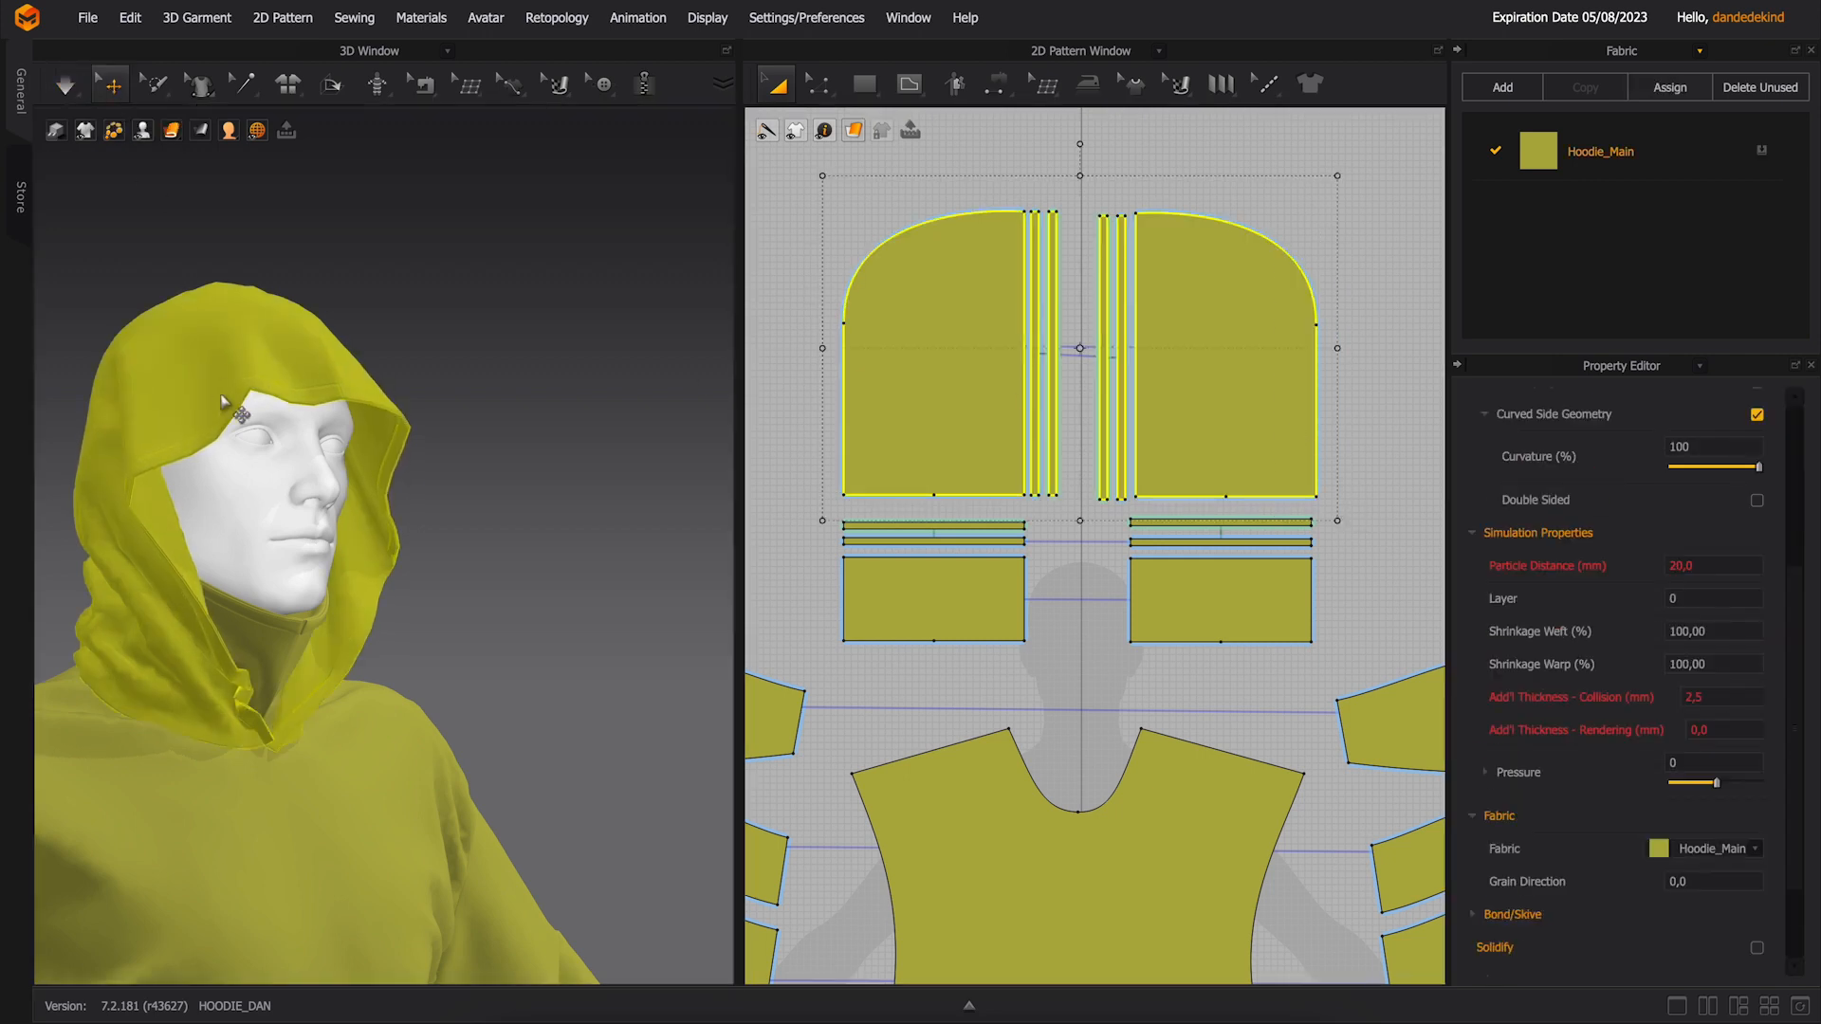
# - Reset the hood patterns' 3D arrangement and turn and place the two hood sides on either side of the avatar's head
pyautogui.rightClick(219, 397)
pyautogui.click(347, 357)
pyautogui.moveTo(379, 379); pyautogui.dragTo(465, 378, button='right')
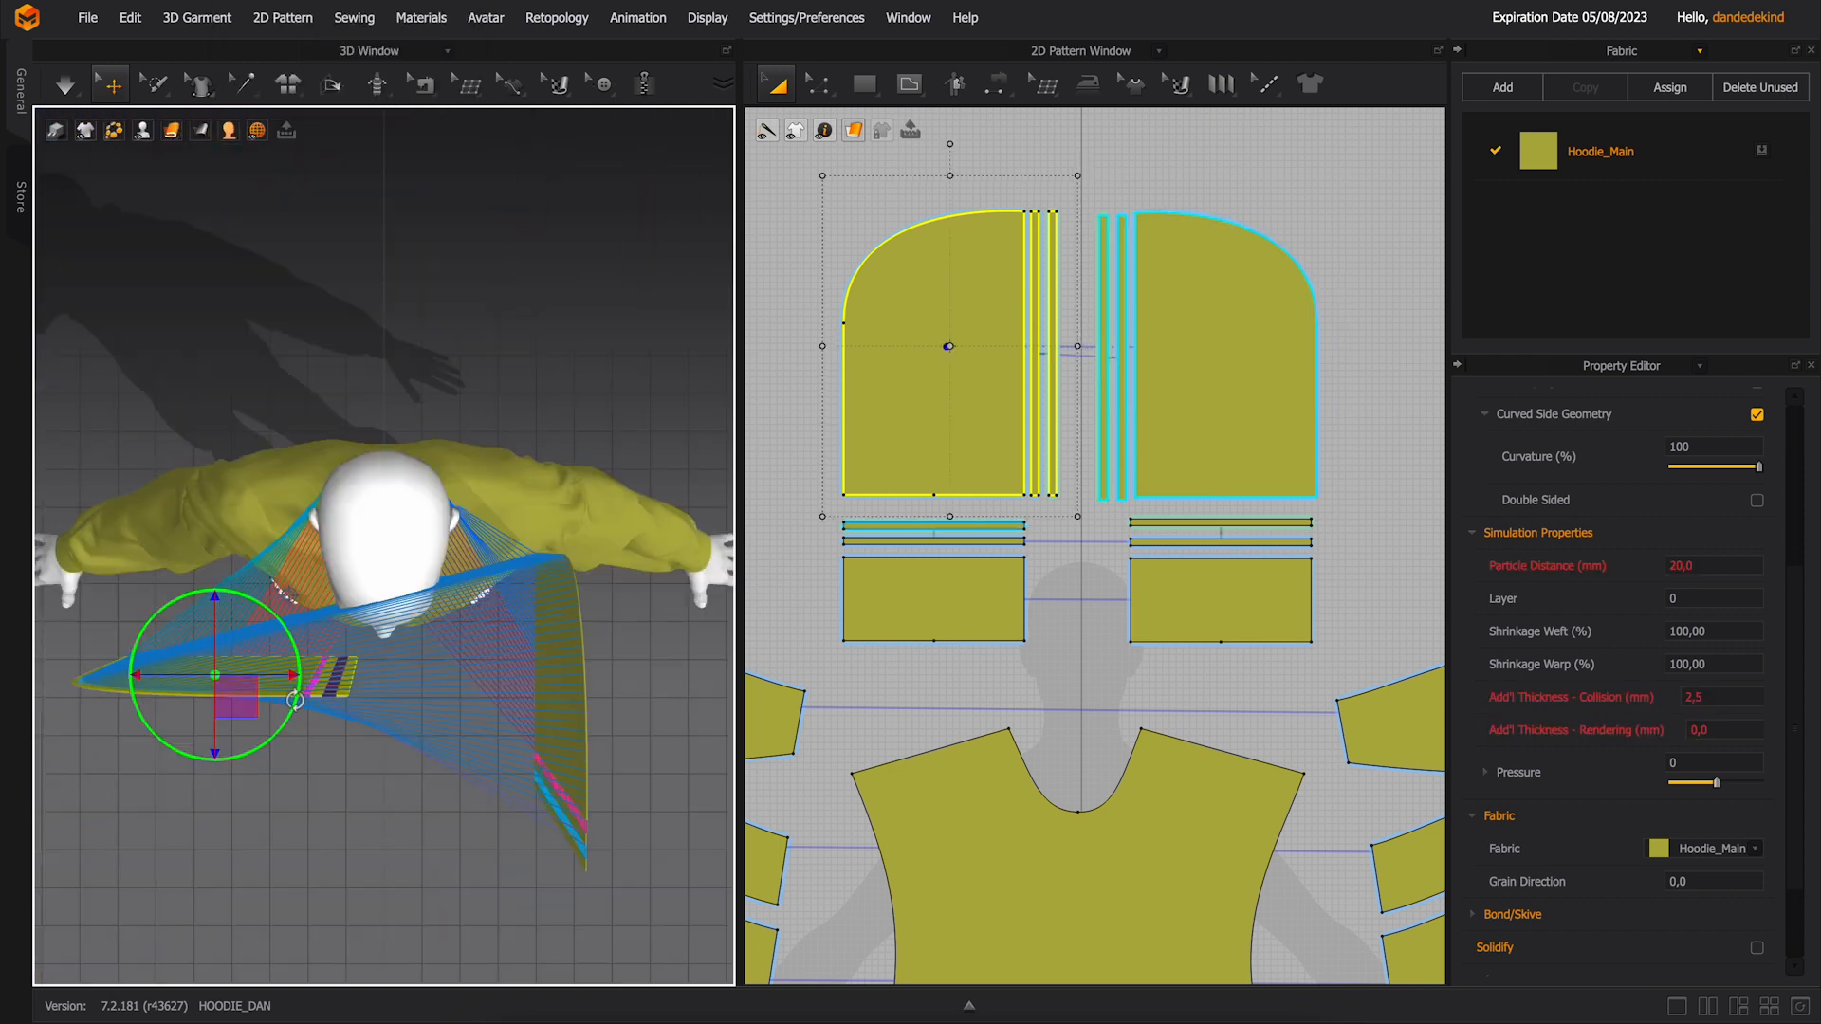
pyautogui.moveTo(298, 689); pyautogui.dragTo(183, 824)
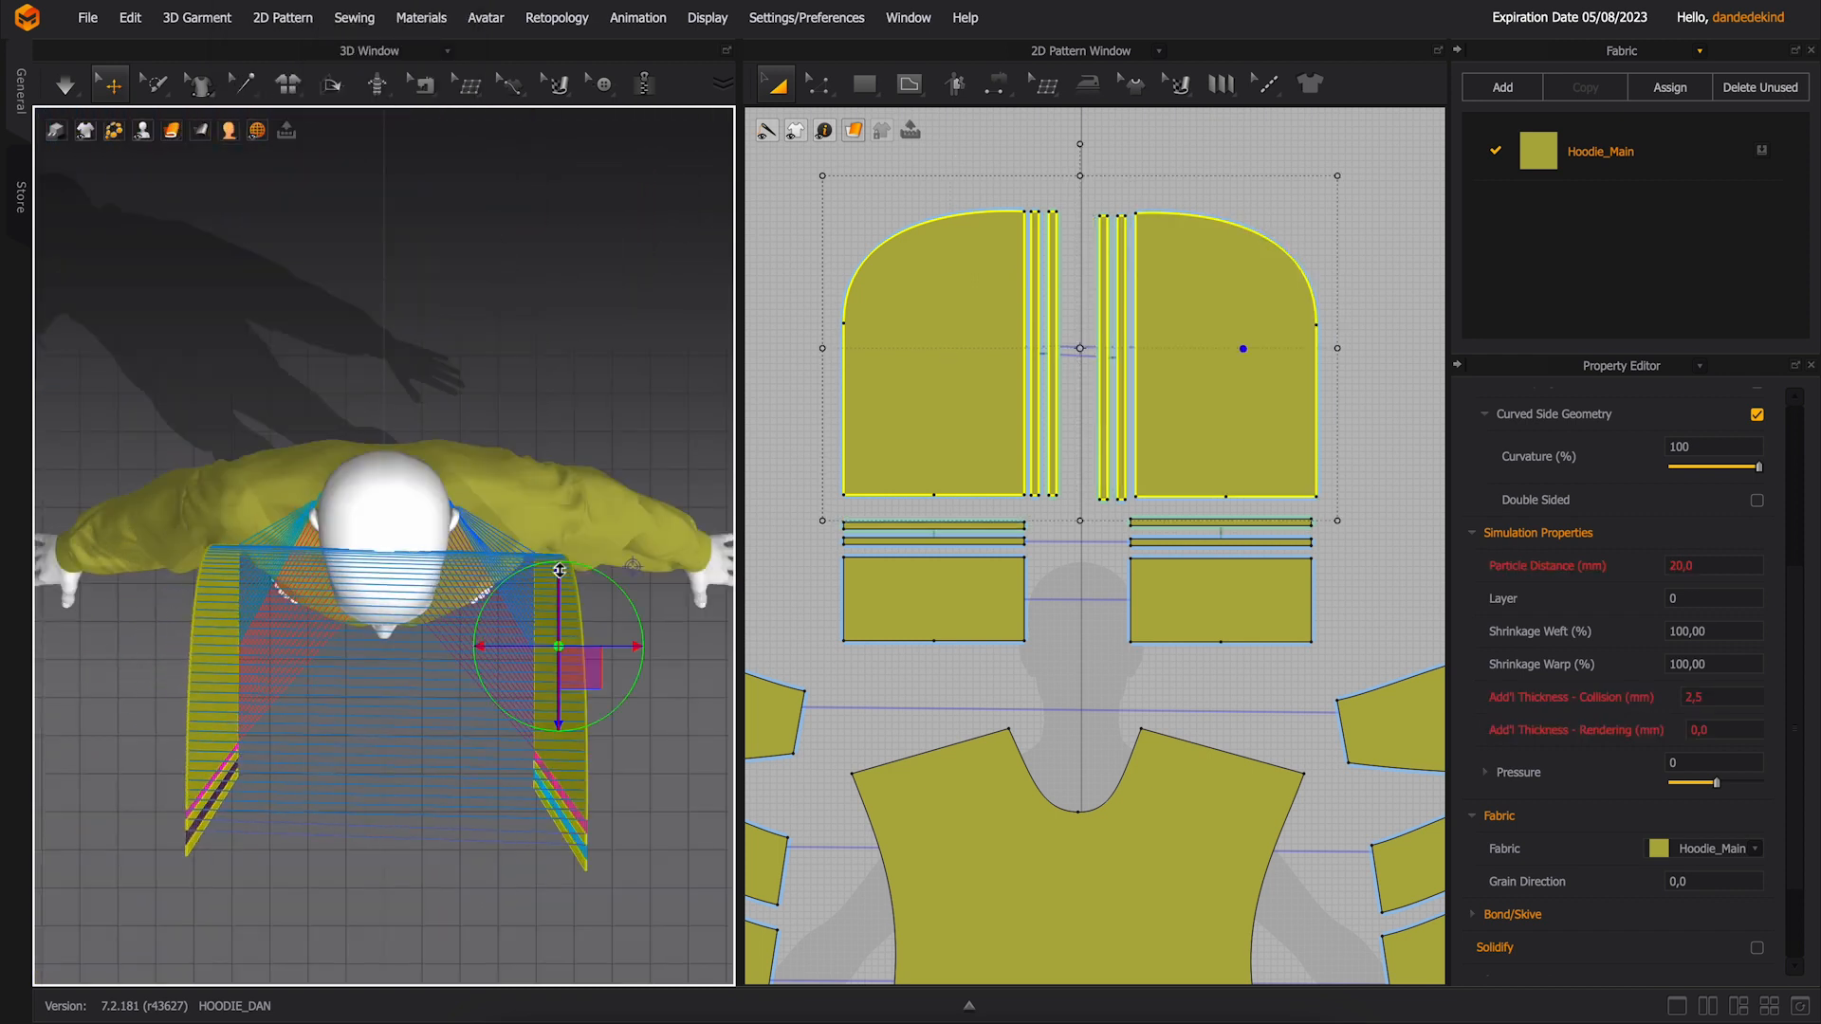
pyautogui.moveTo(560, 570); pyautogui.dragTo(559, 484)
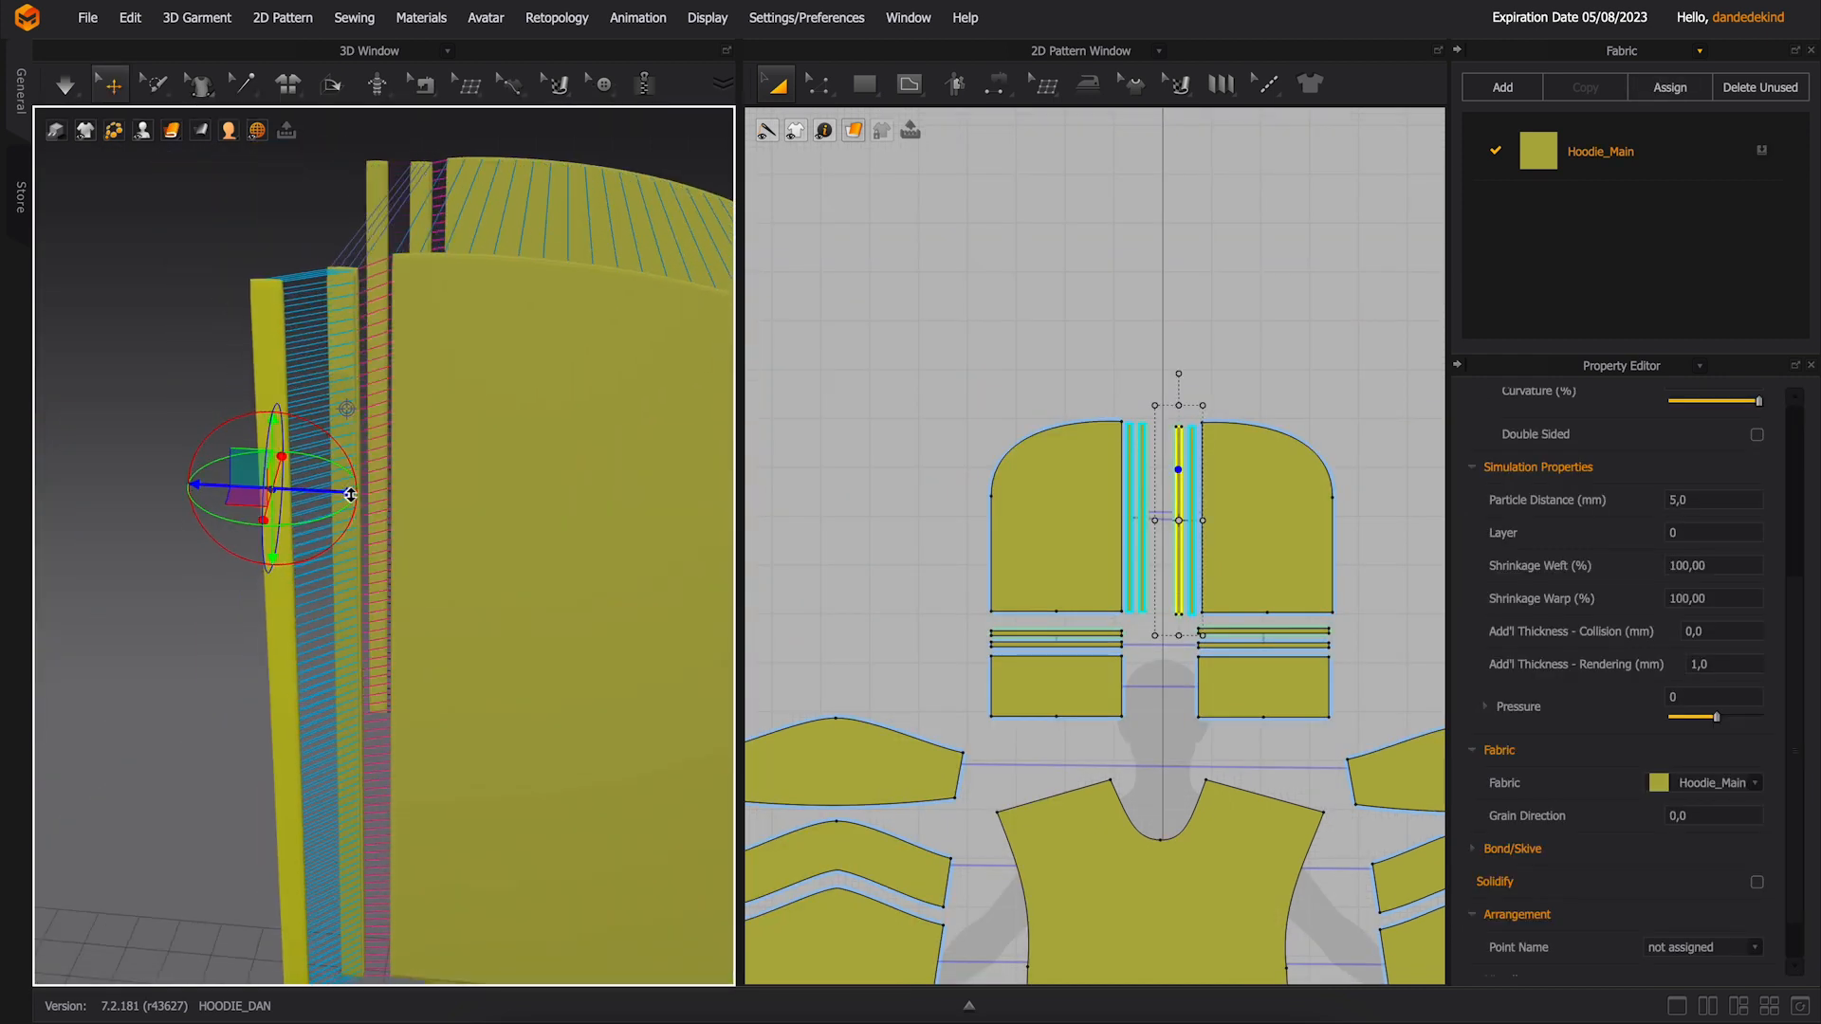
# - Move the outermost narrow hood trim strip along its normal closer to its hood panel and simulate the garment
pyautogui.moveTo(350, 494); pyautogui.dragTo(403, 494)
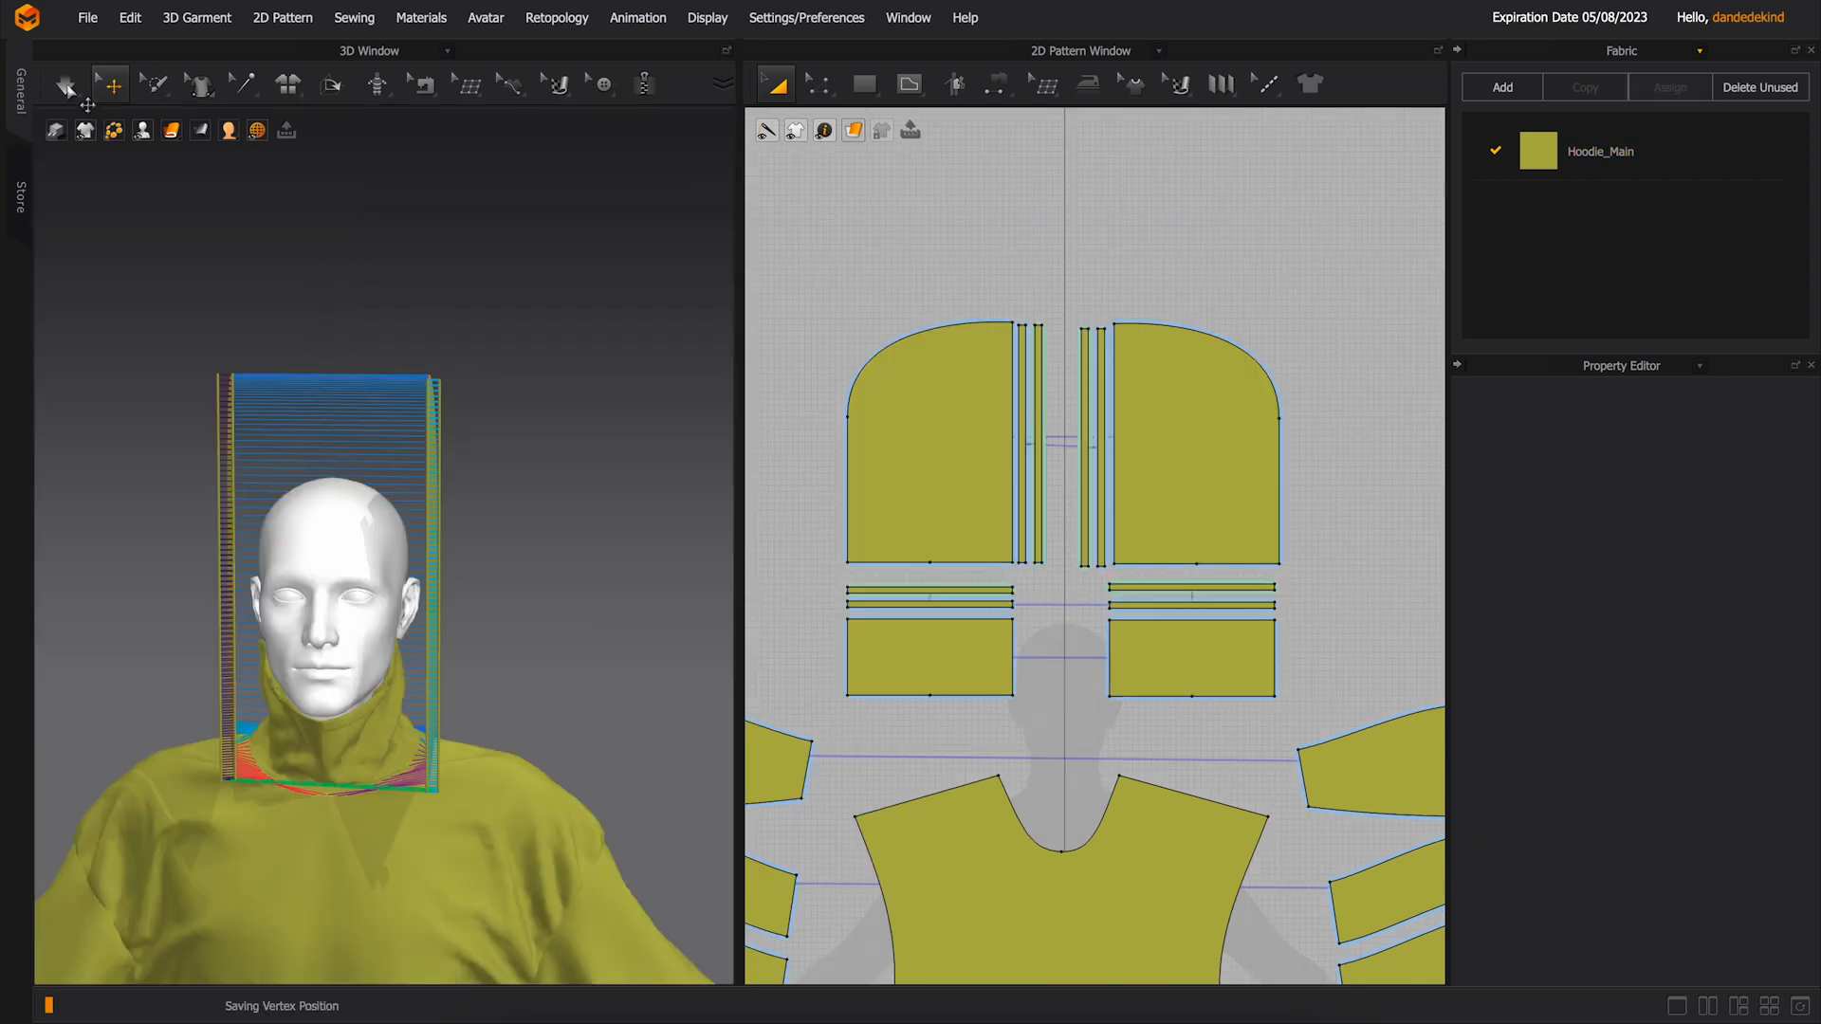
pyautogui.click(67, 87)
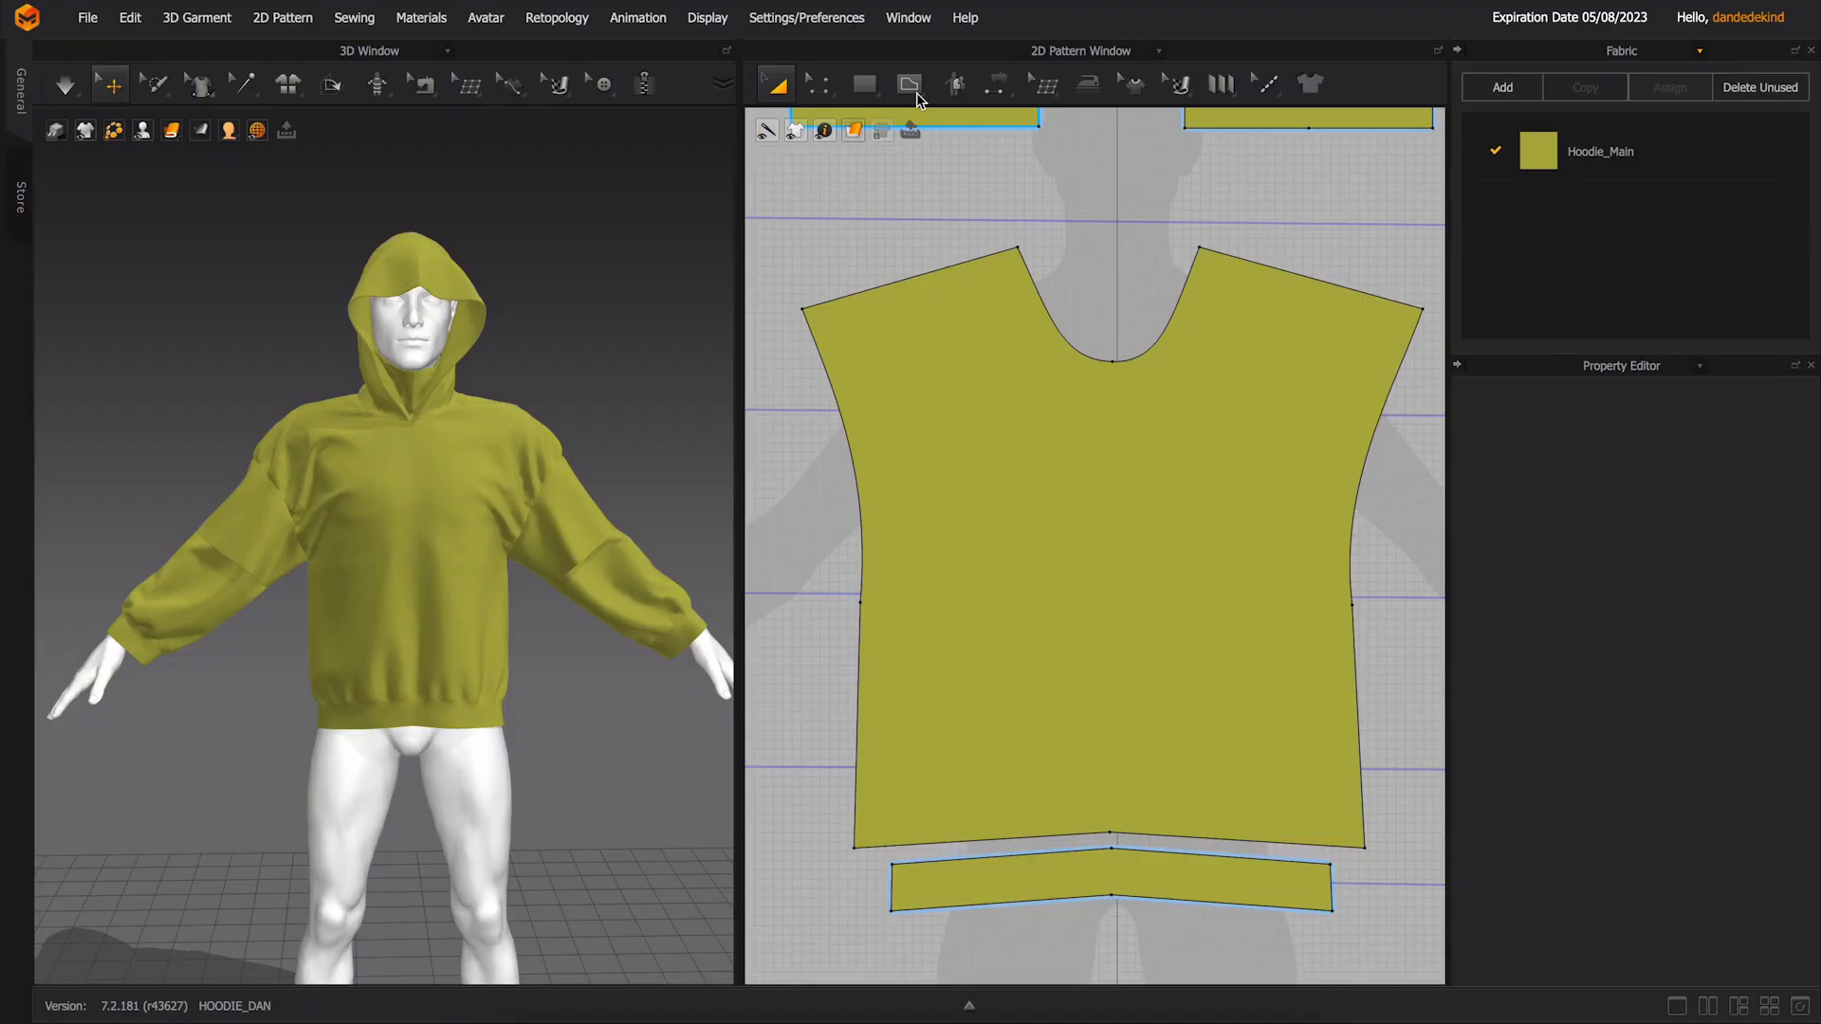
# - Draw a diagonal internal line about 274 mm long on the front torso pattern from the neckline to the armhole
pyautogui.click(909, 83)
pyautogui.click(958, 126)
pyautogui.click(1039, 309)
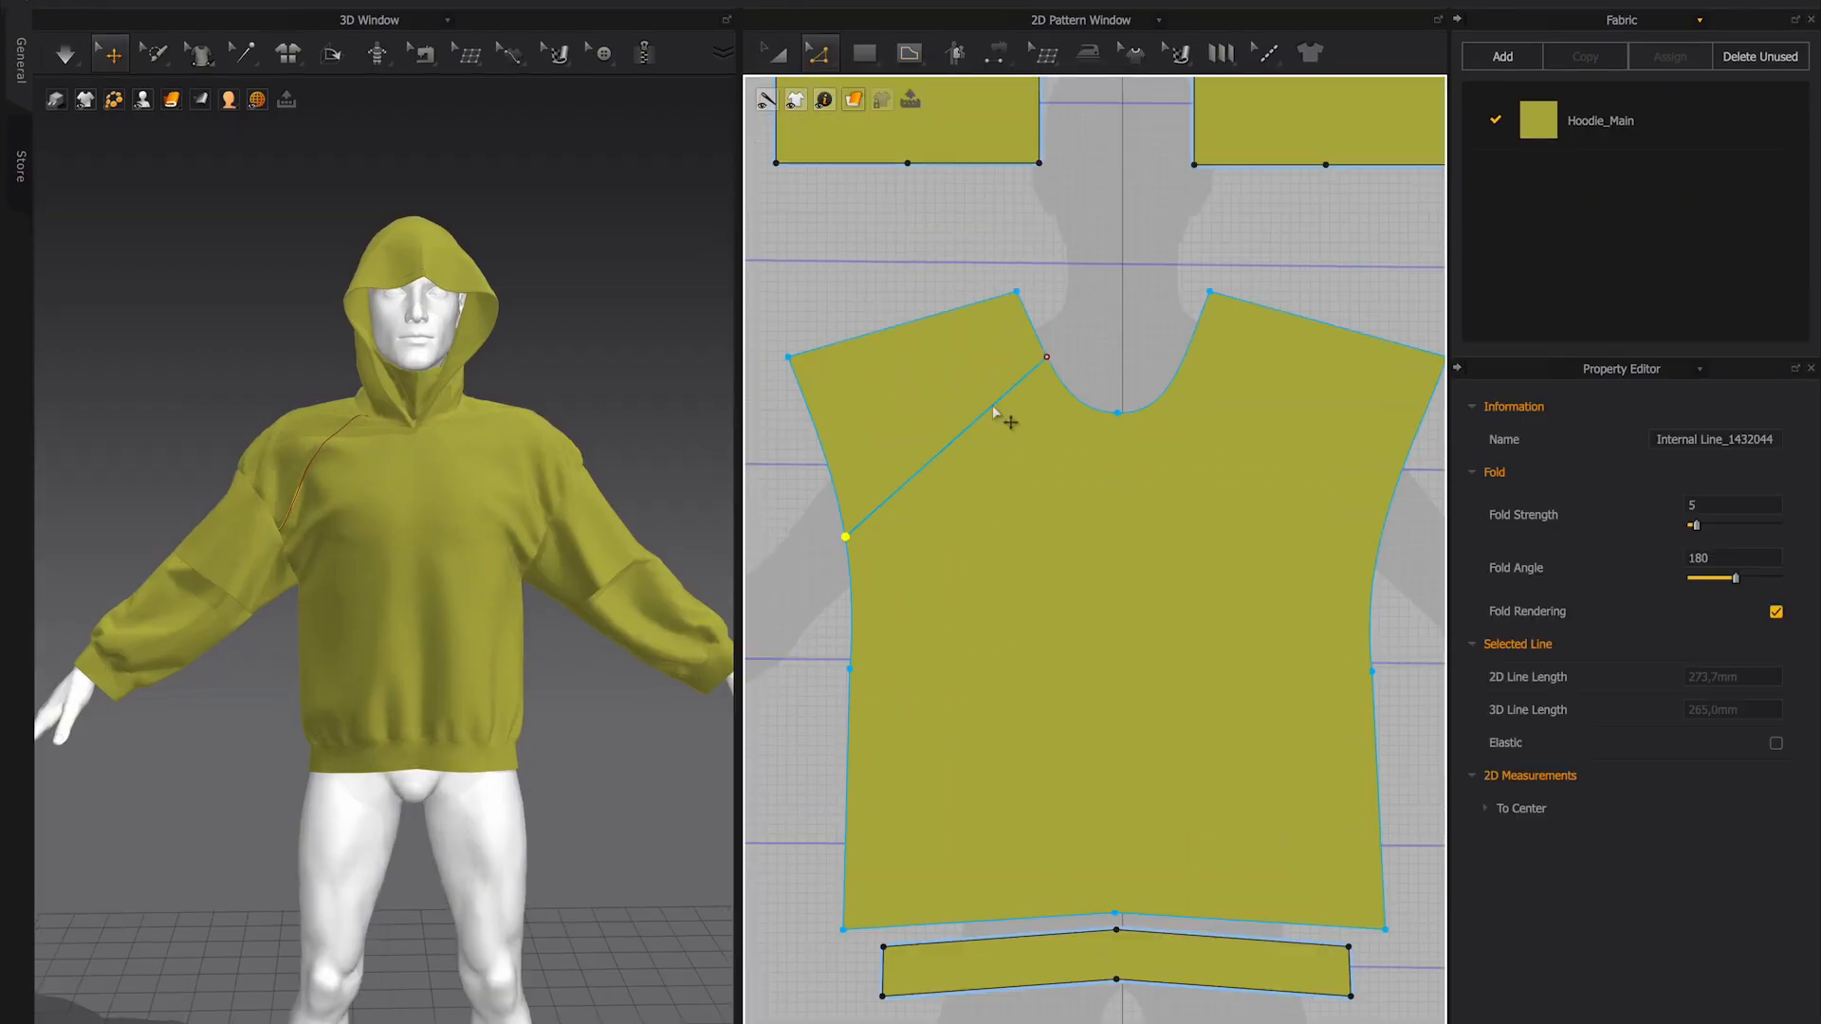
# - Mirror-paste a copy of the diagonal line onto the opposite side of the front torso, from neckline to armhole
pyautogui.rightClick(993, 411)
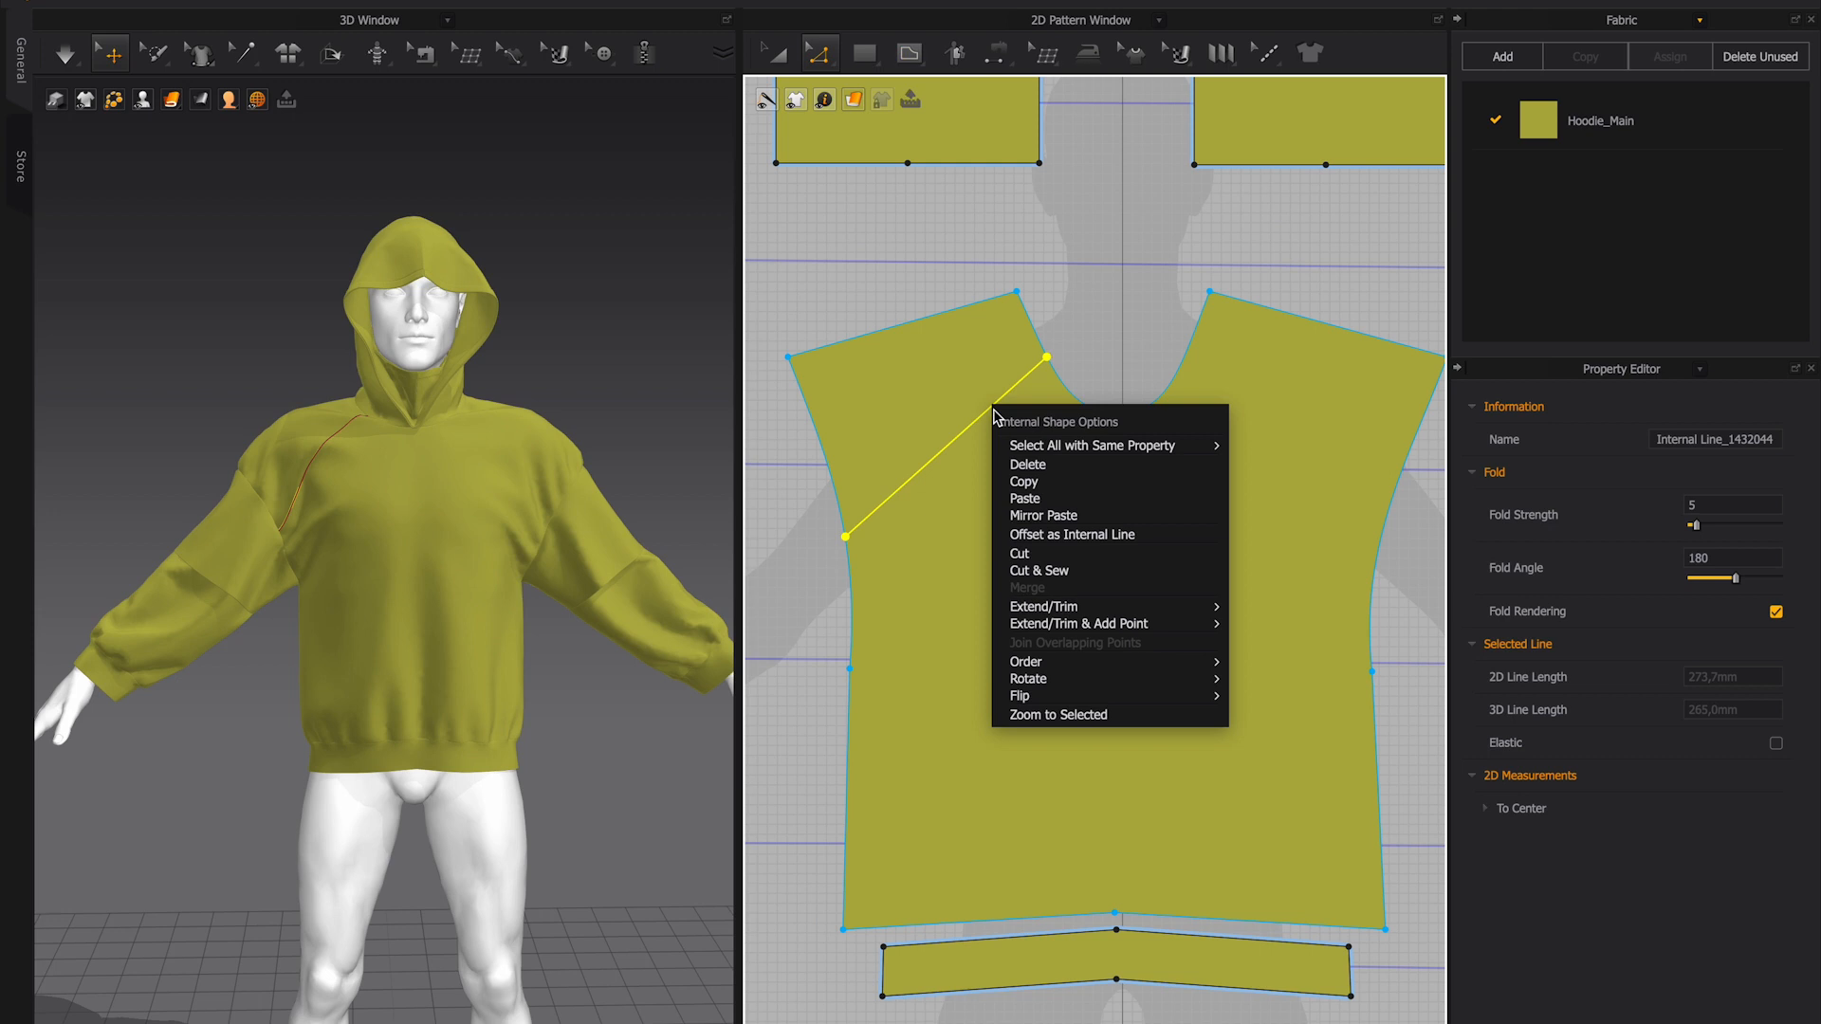
pyautogui.click(1098, 488)
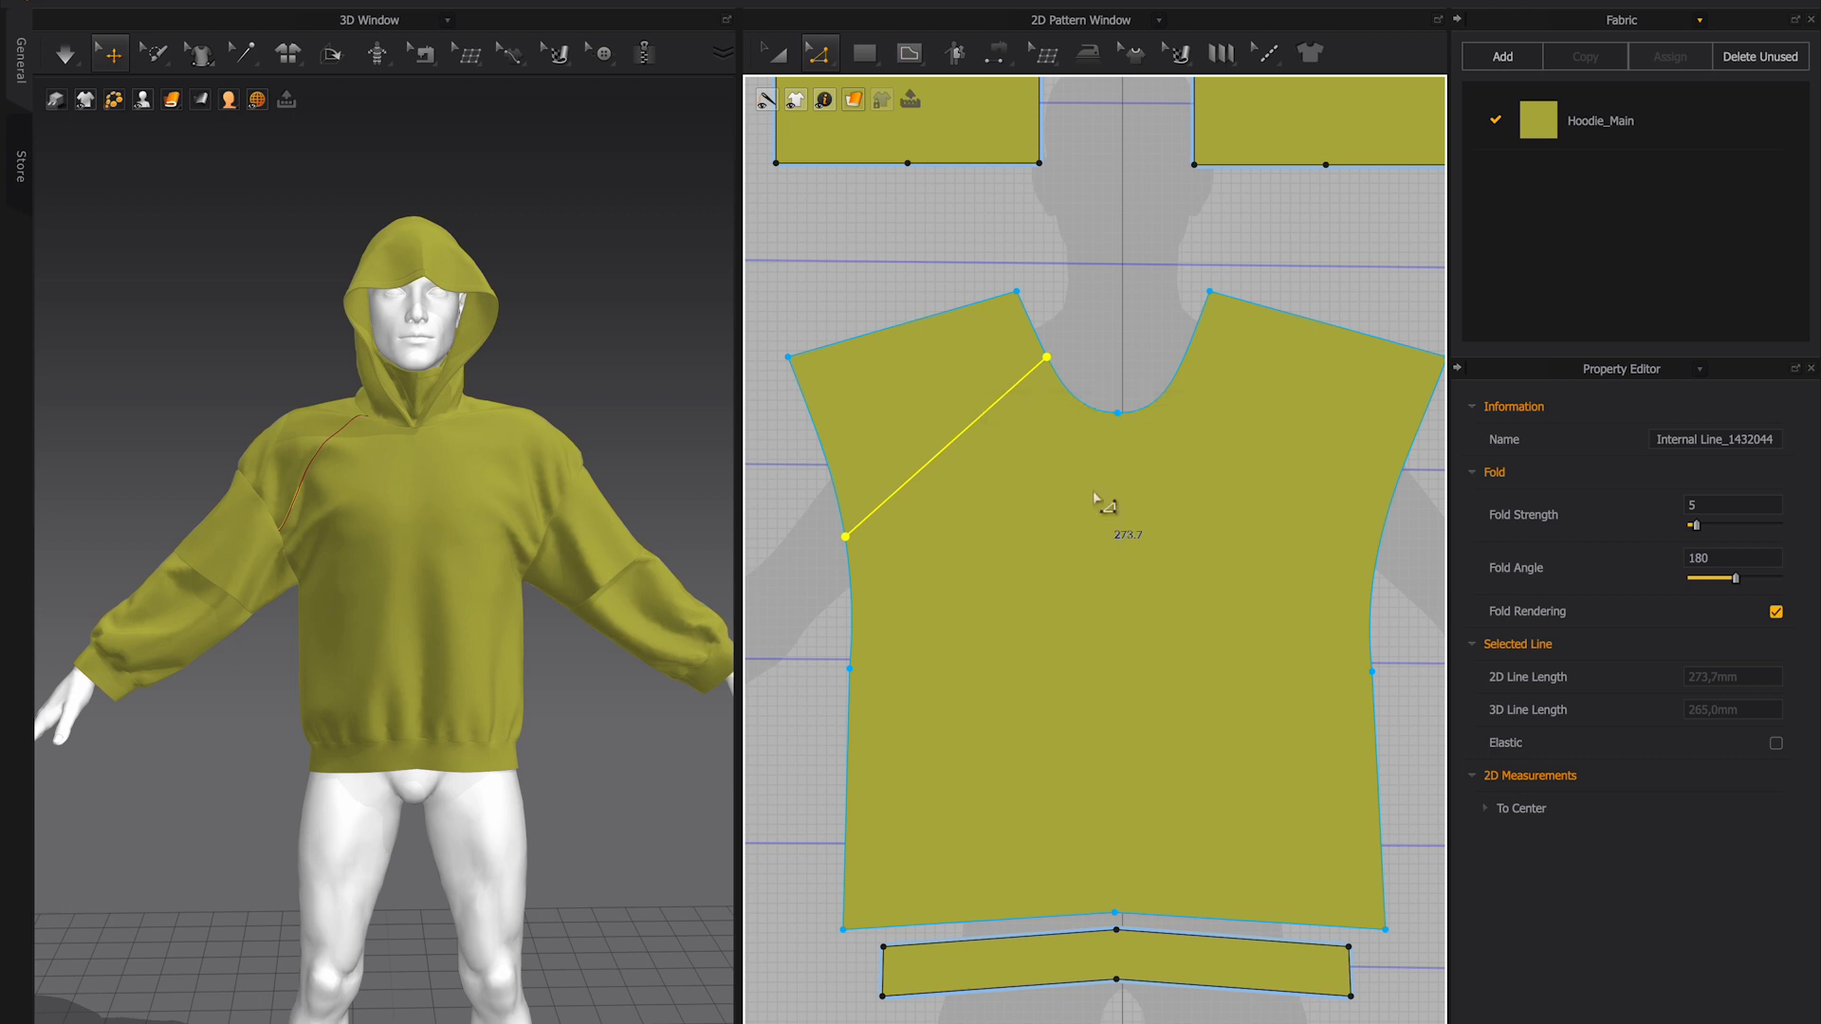
pyautogui.rightClick(1098, 364)
pyautogui.click(1155, 416)
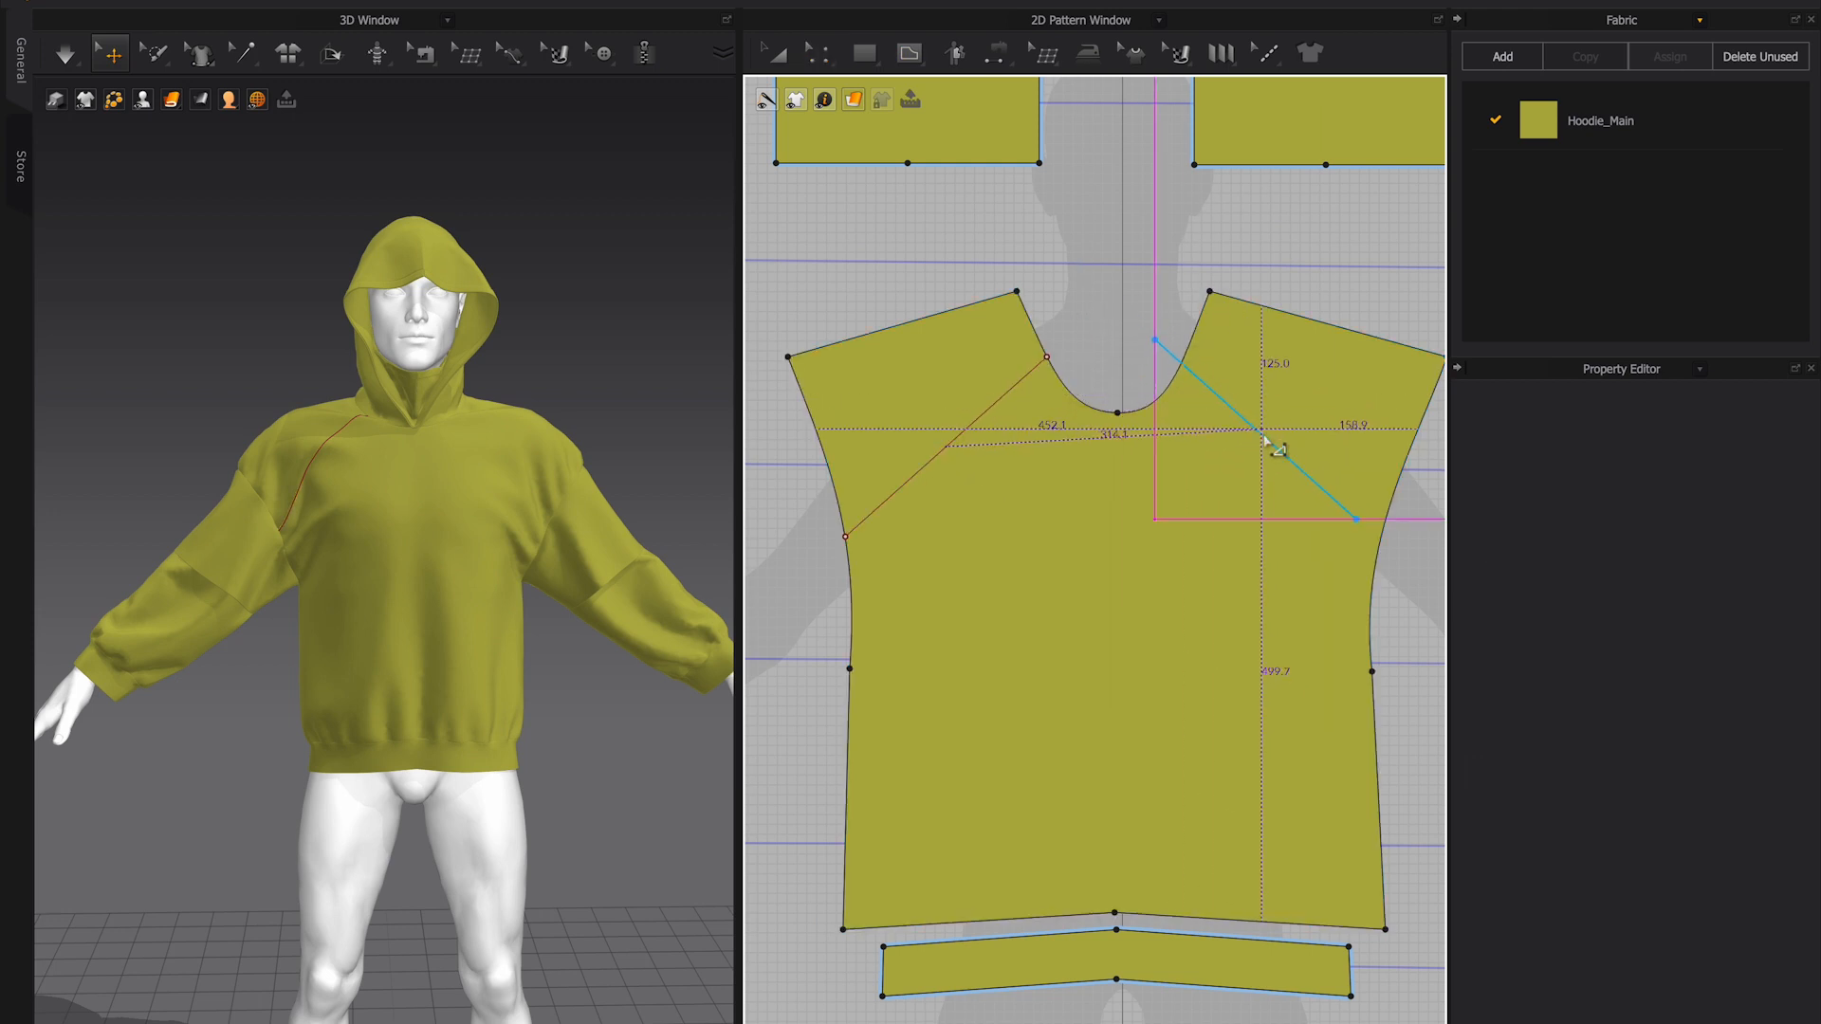
pyautogui.click(1286, 452)
# - Draw a horizontal internal line about 526 mm long across the front torso, just below the diagonal lines
pyautogui.click(901, 93)
pyautogui.click(1386, 601)
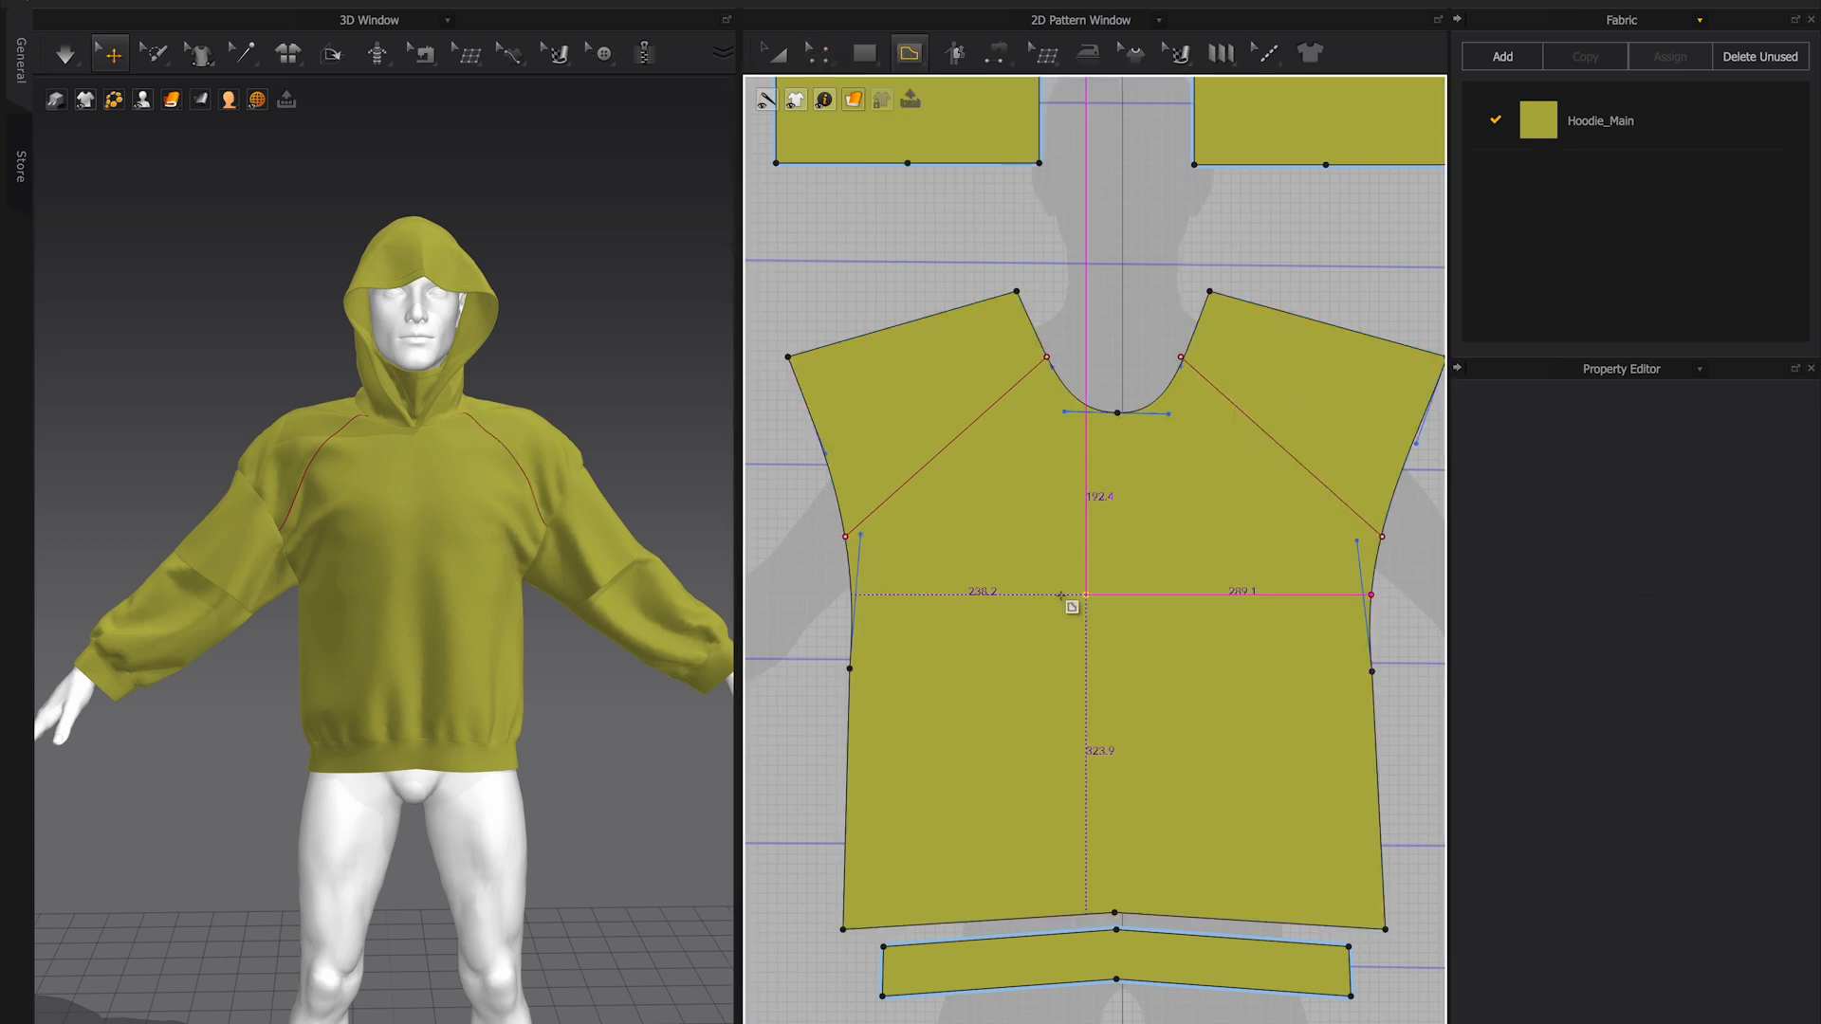
pyautogui.doubleClick(851, 603)
# - Cut and sew the front torso pattern along both diagonal lines and the horizontal chest line
pyautogui.press('z')
pyautogui.click(891, 495)
pyautogui.rightClick(895, 497)
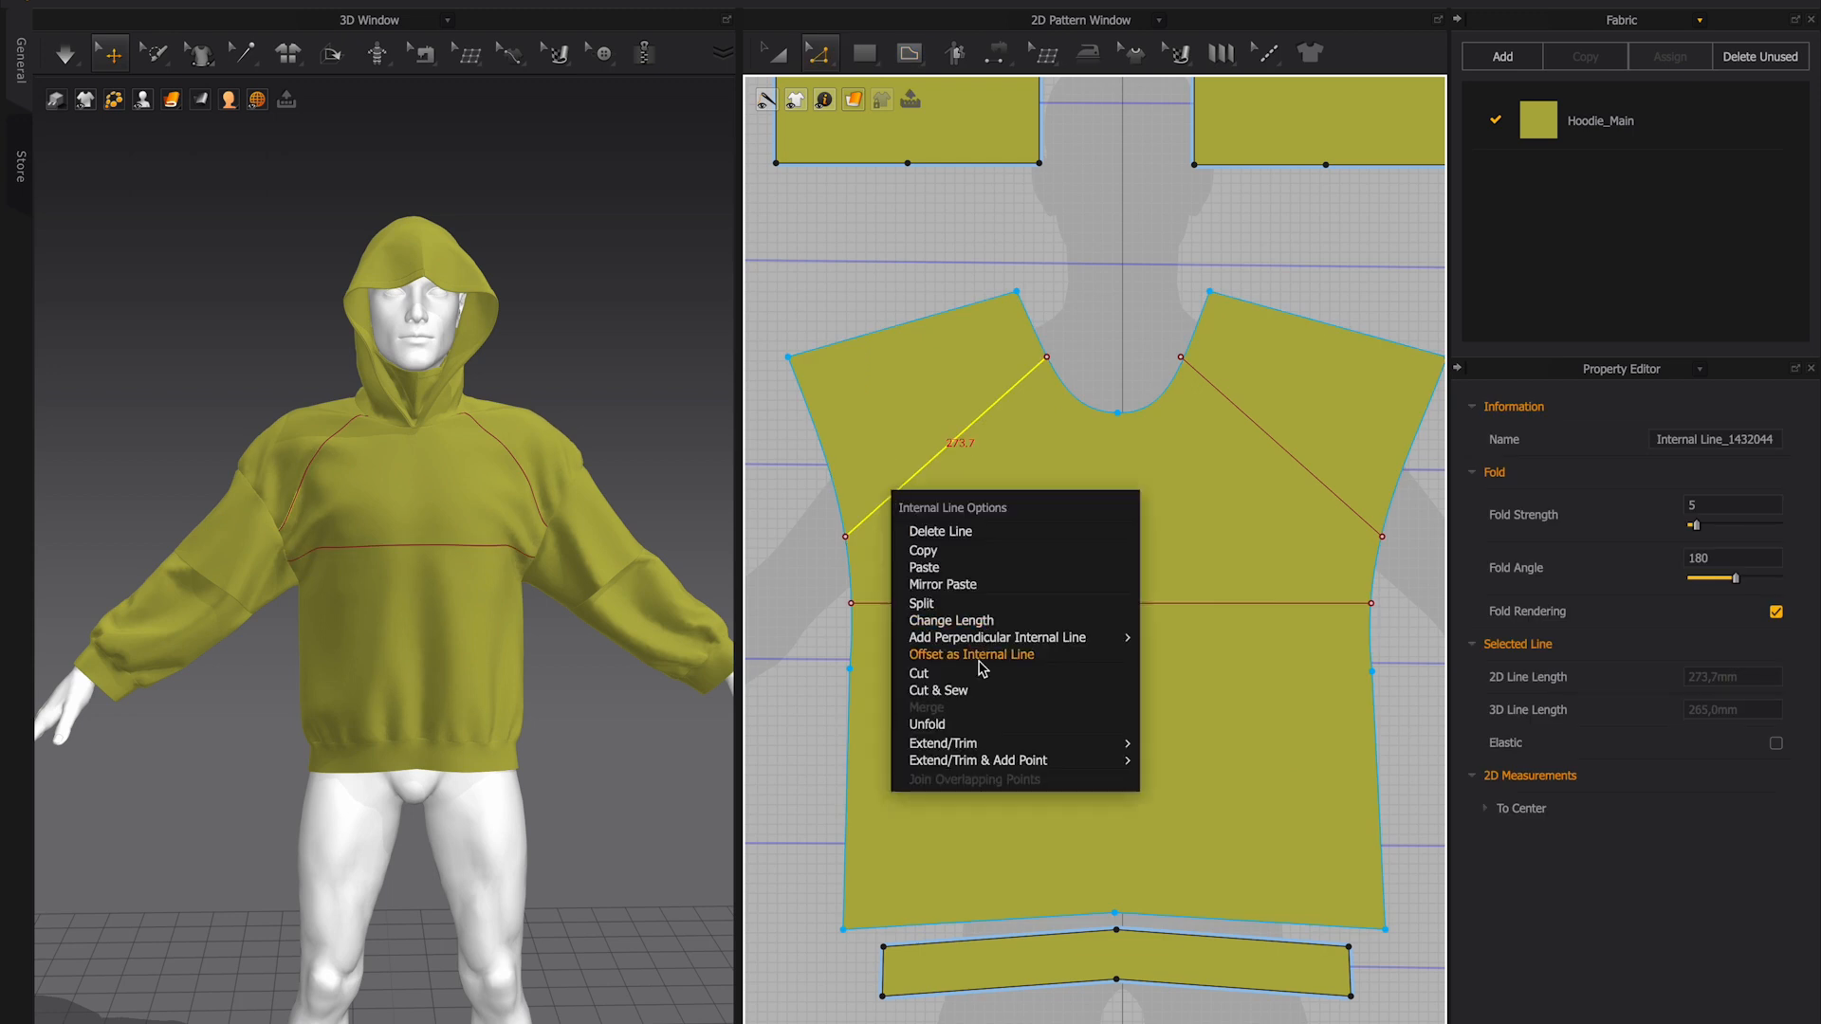
pyautogui.click(1254, 425)
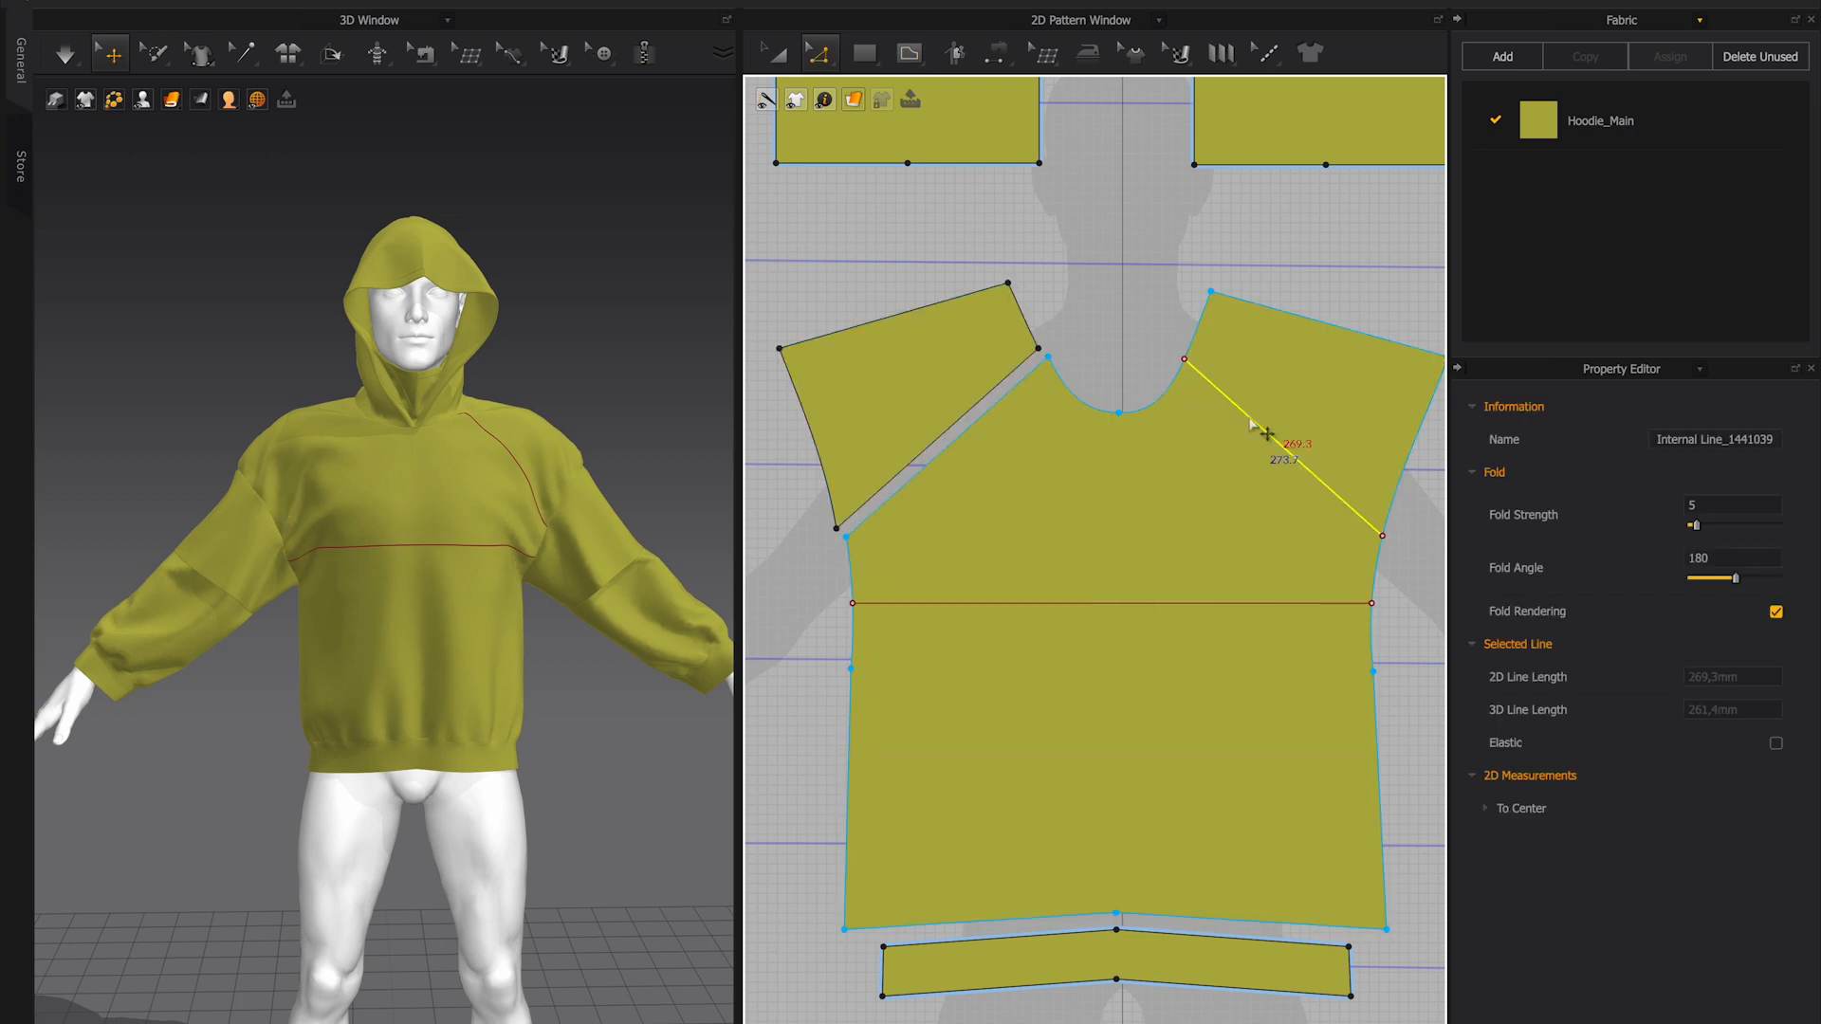
pyautogui.rightClick(1248, 418)
pyautogui.click(1295, 616)
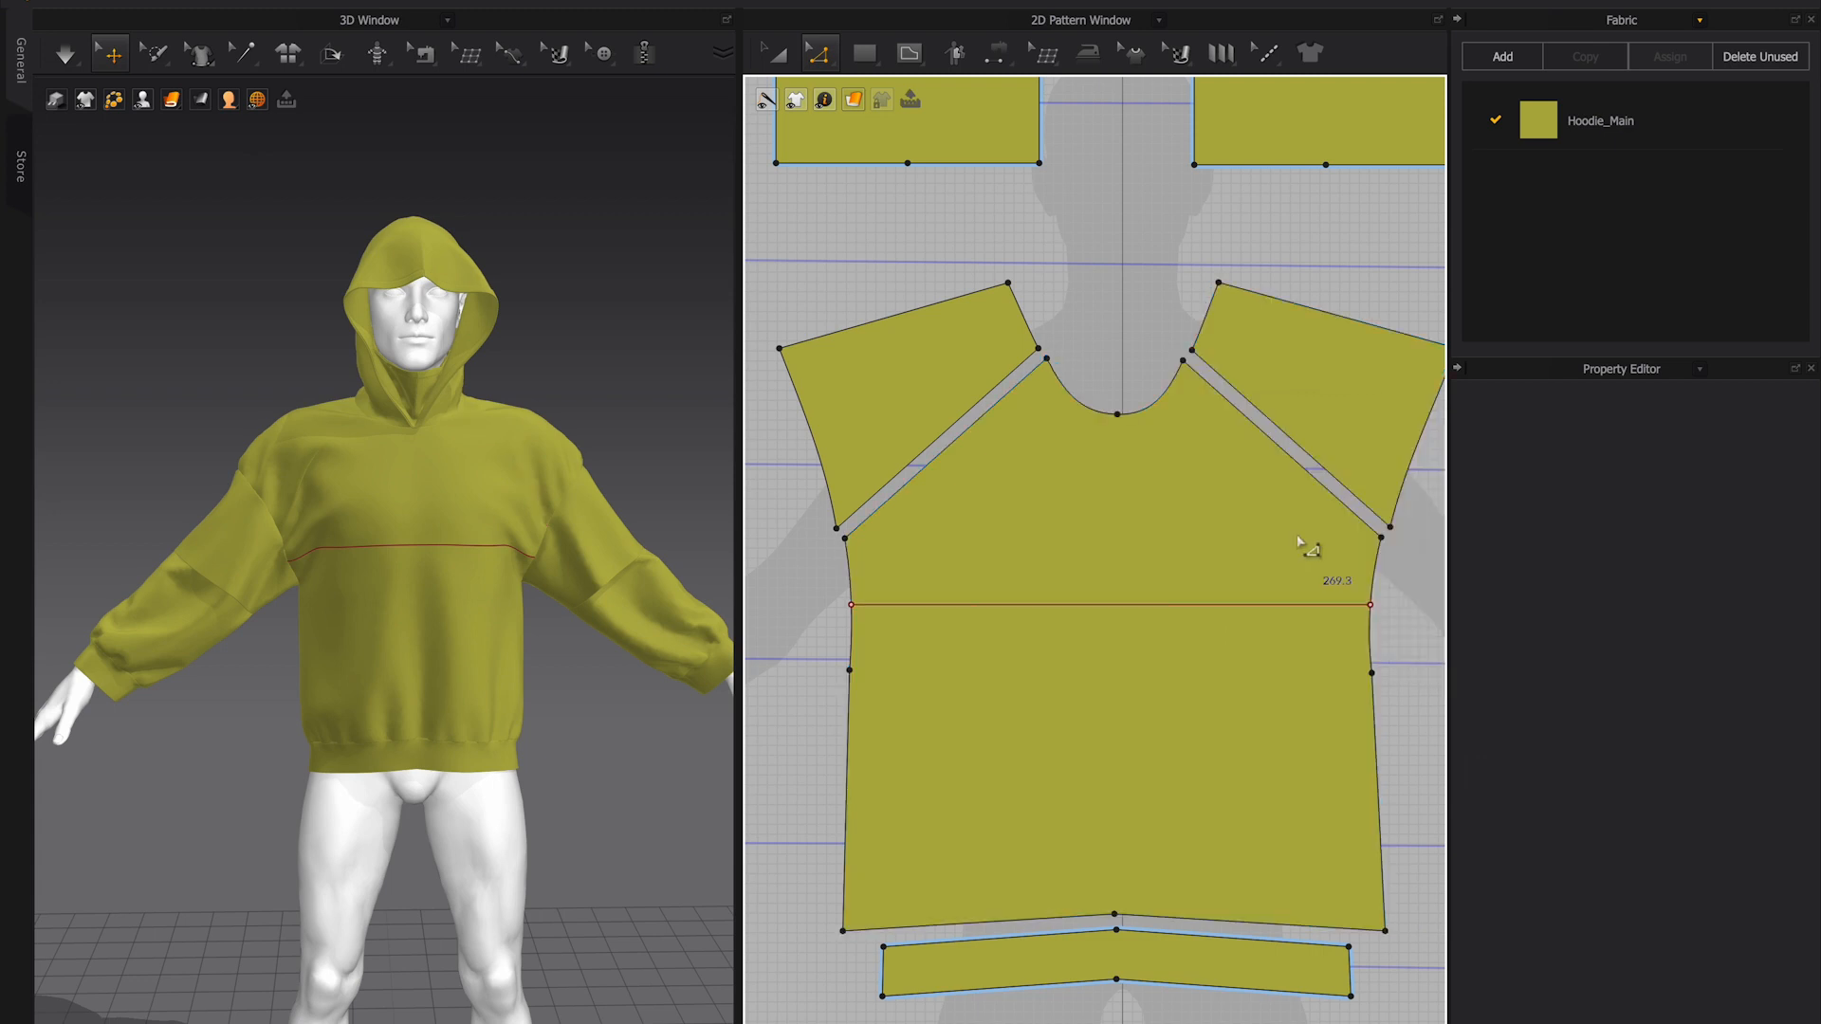
pyautogui.rightClick(1139, 605)
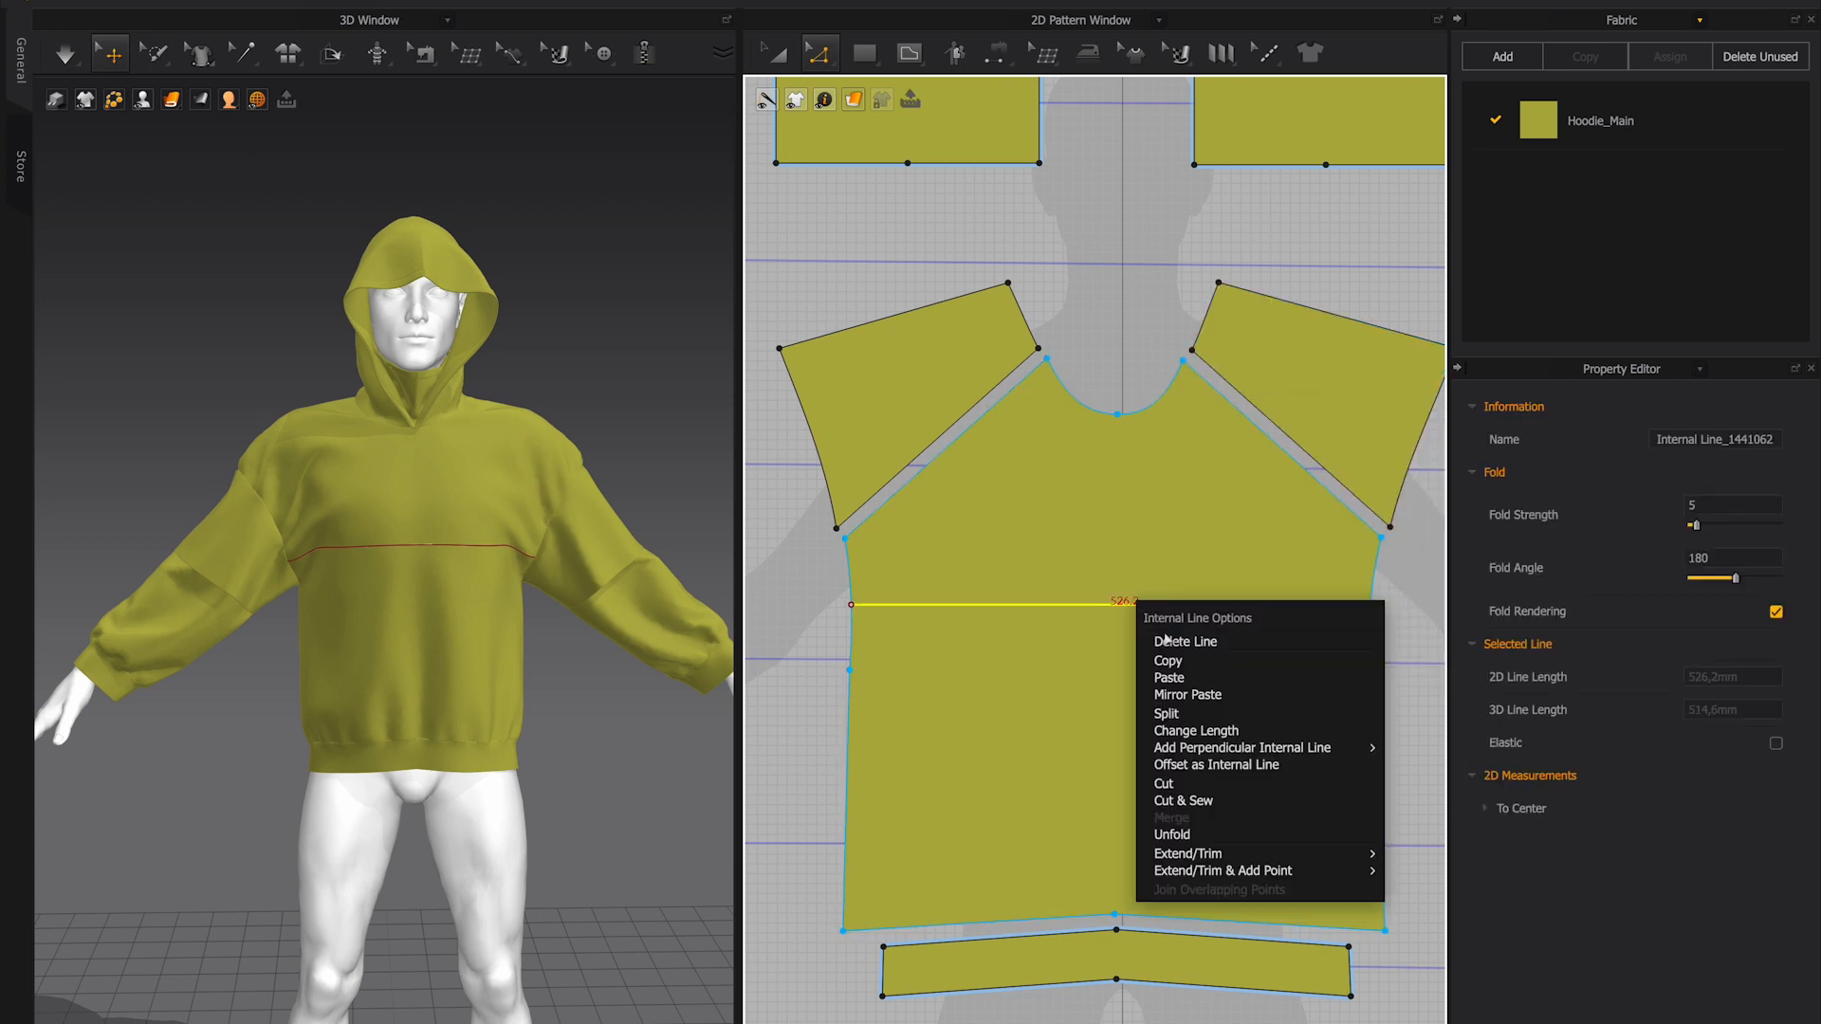
pyautogui.click(1222, 808)
# - Copy the upper chest panel and paste the duplicate below the front torso patterns
pyautogui.scroll(-5, 996, 333)
pyautogui.rightClick(990, 363)
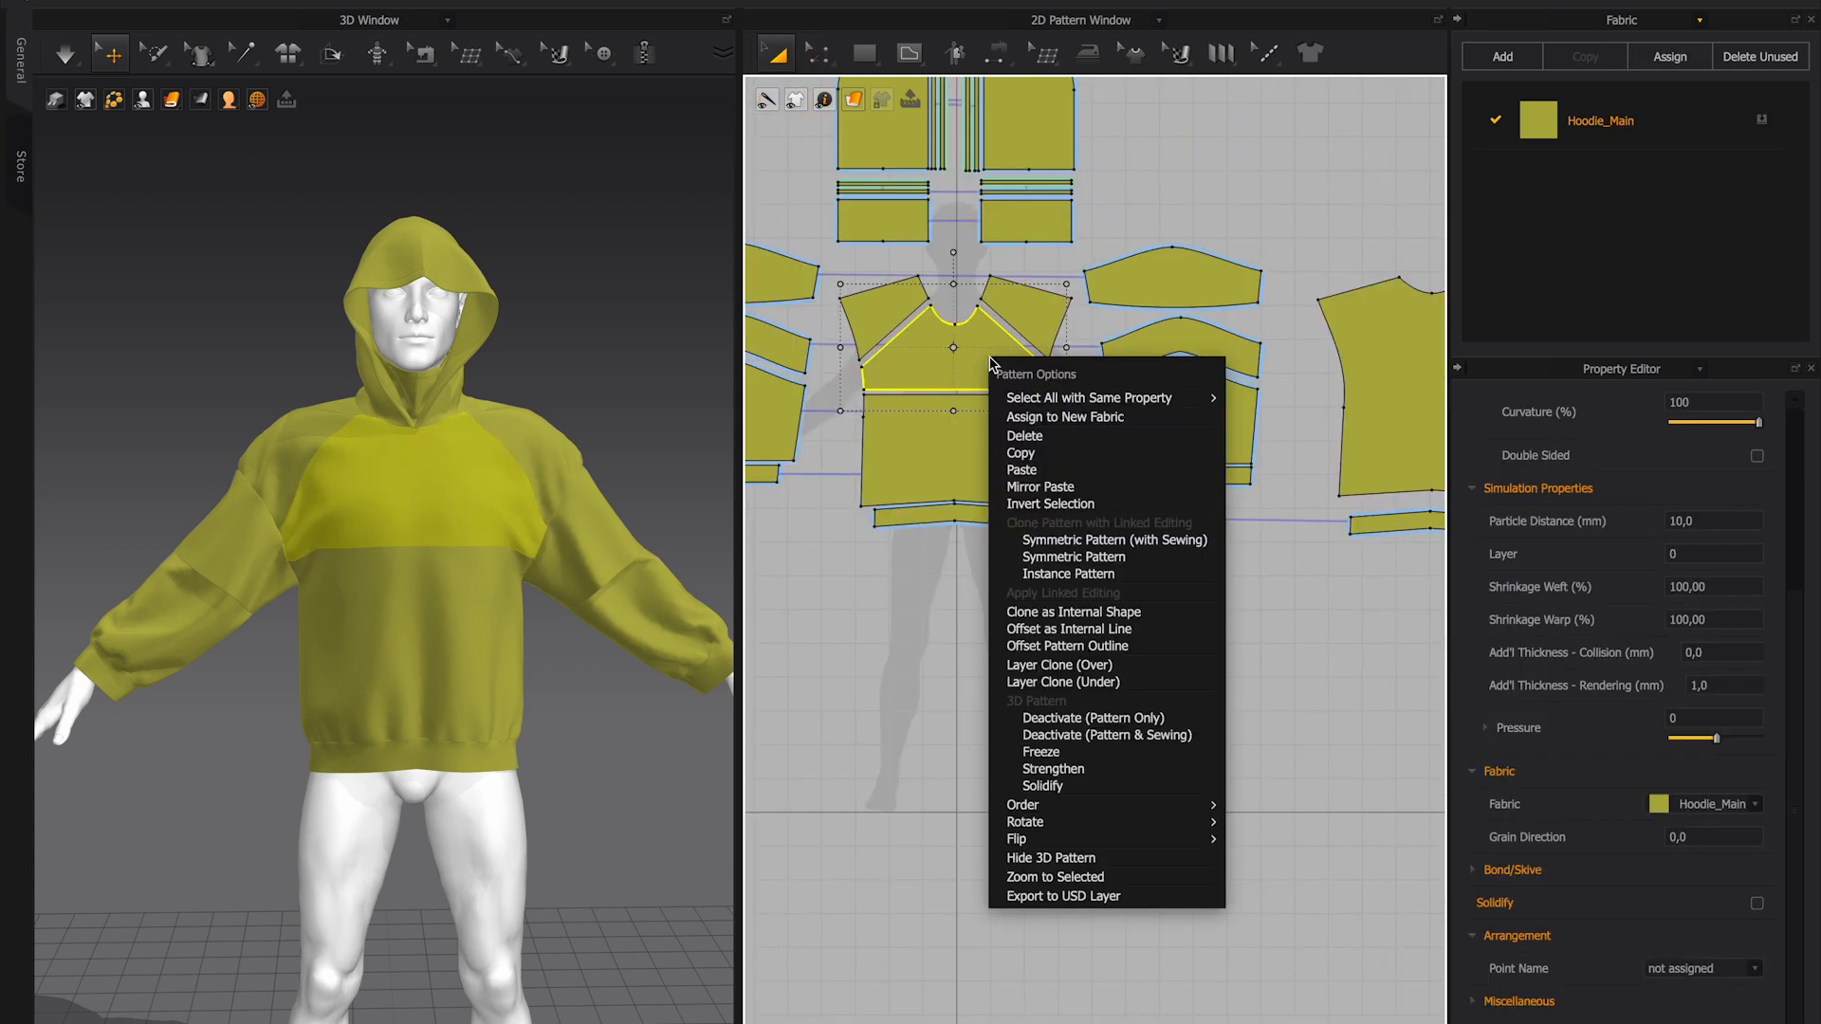
pyautogui.click(1050, 455)
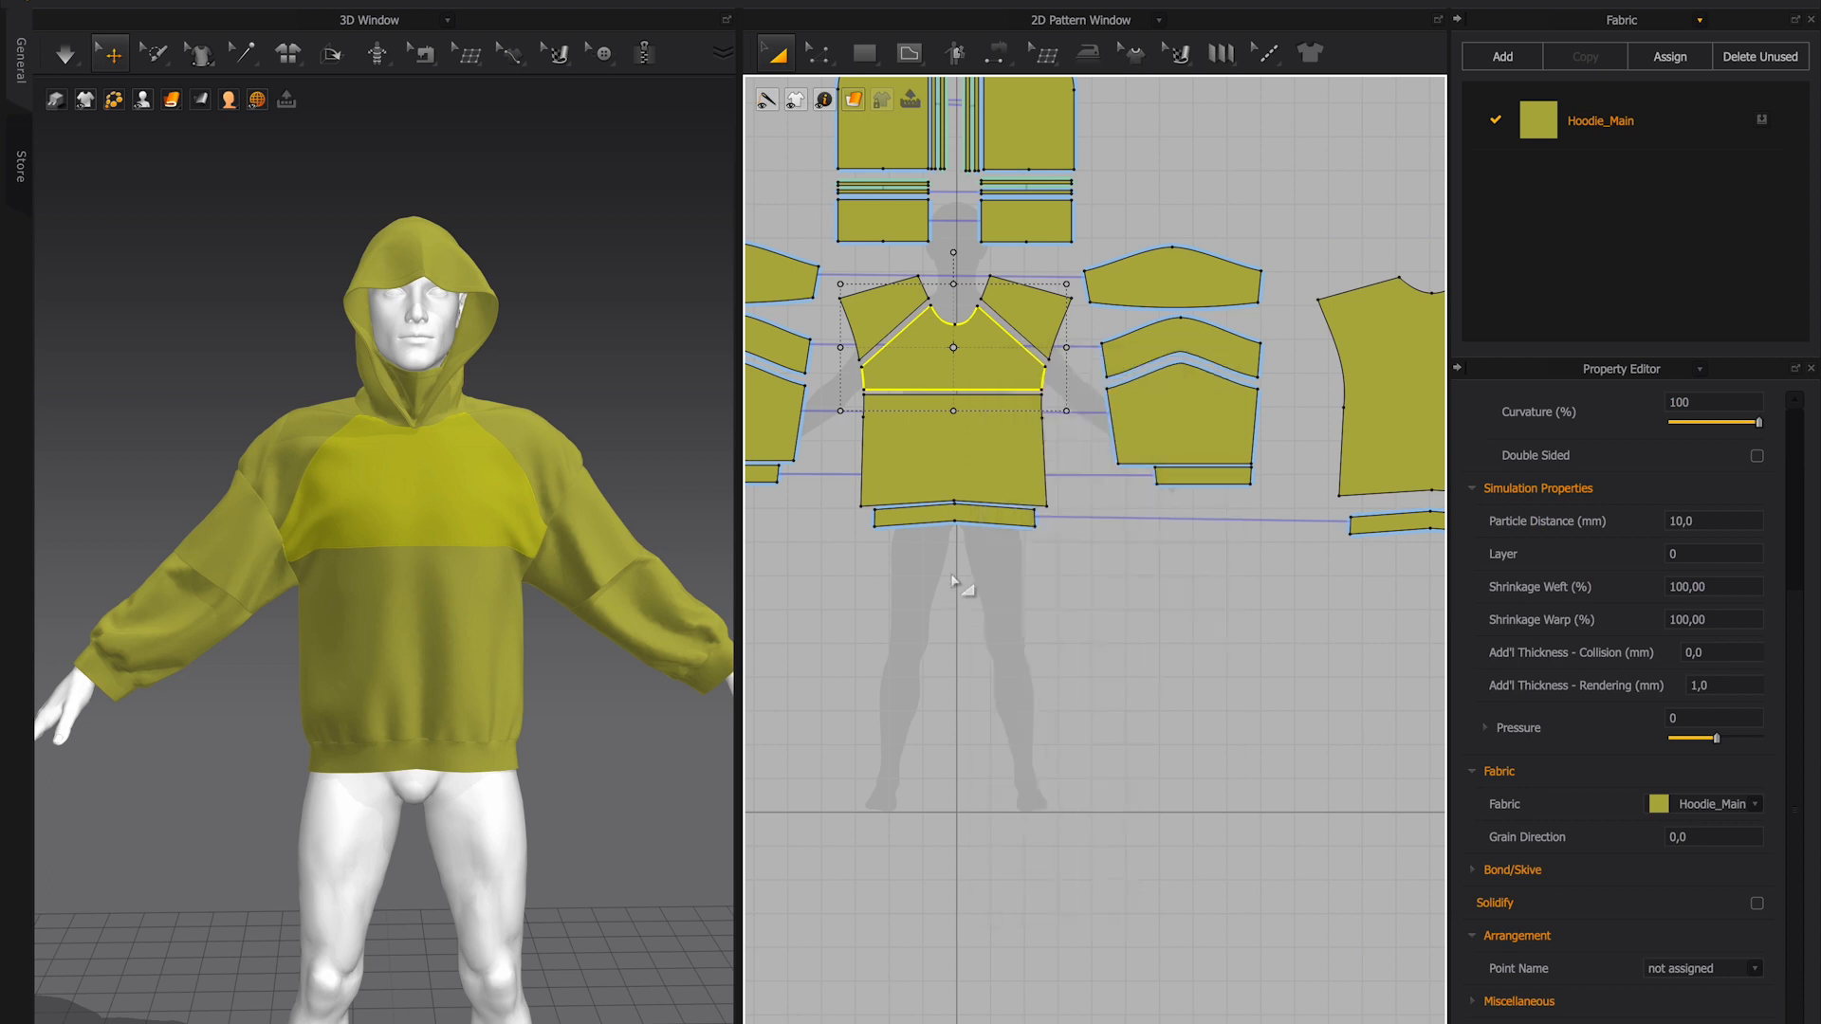
pyautogui.rightClick(953, 578)
pyautogui.click(1006, 615)
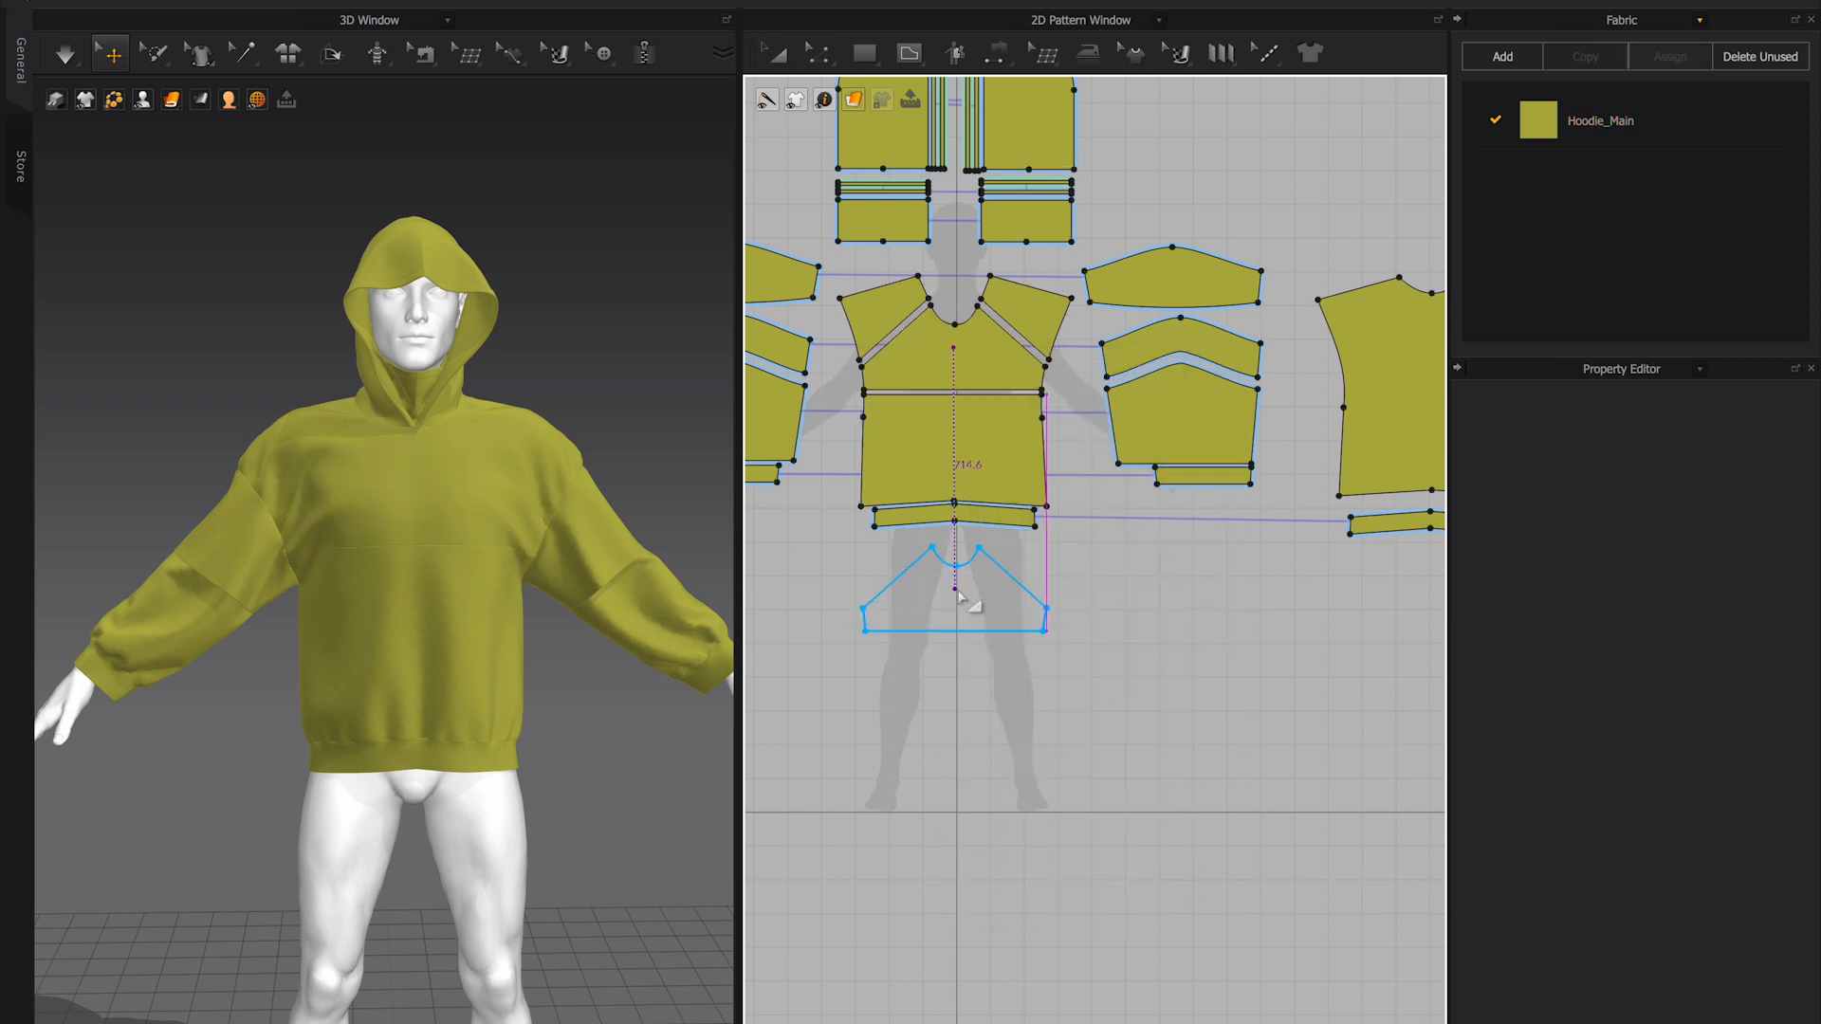
pyautogui.click(958, 593)
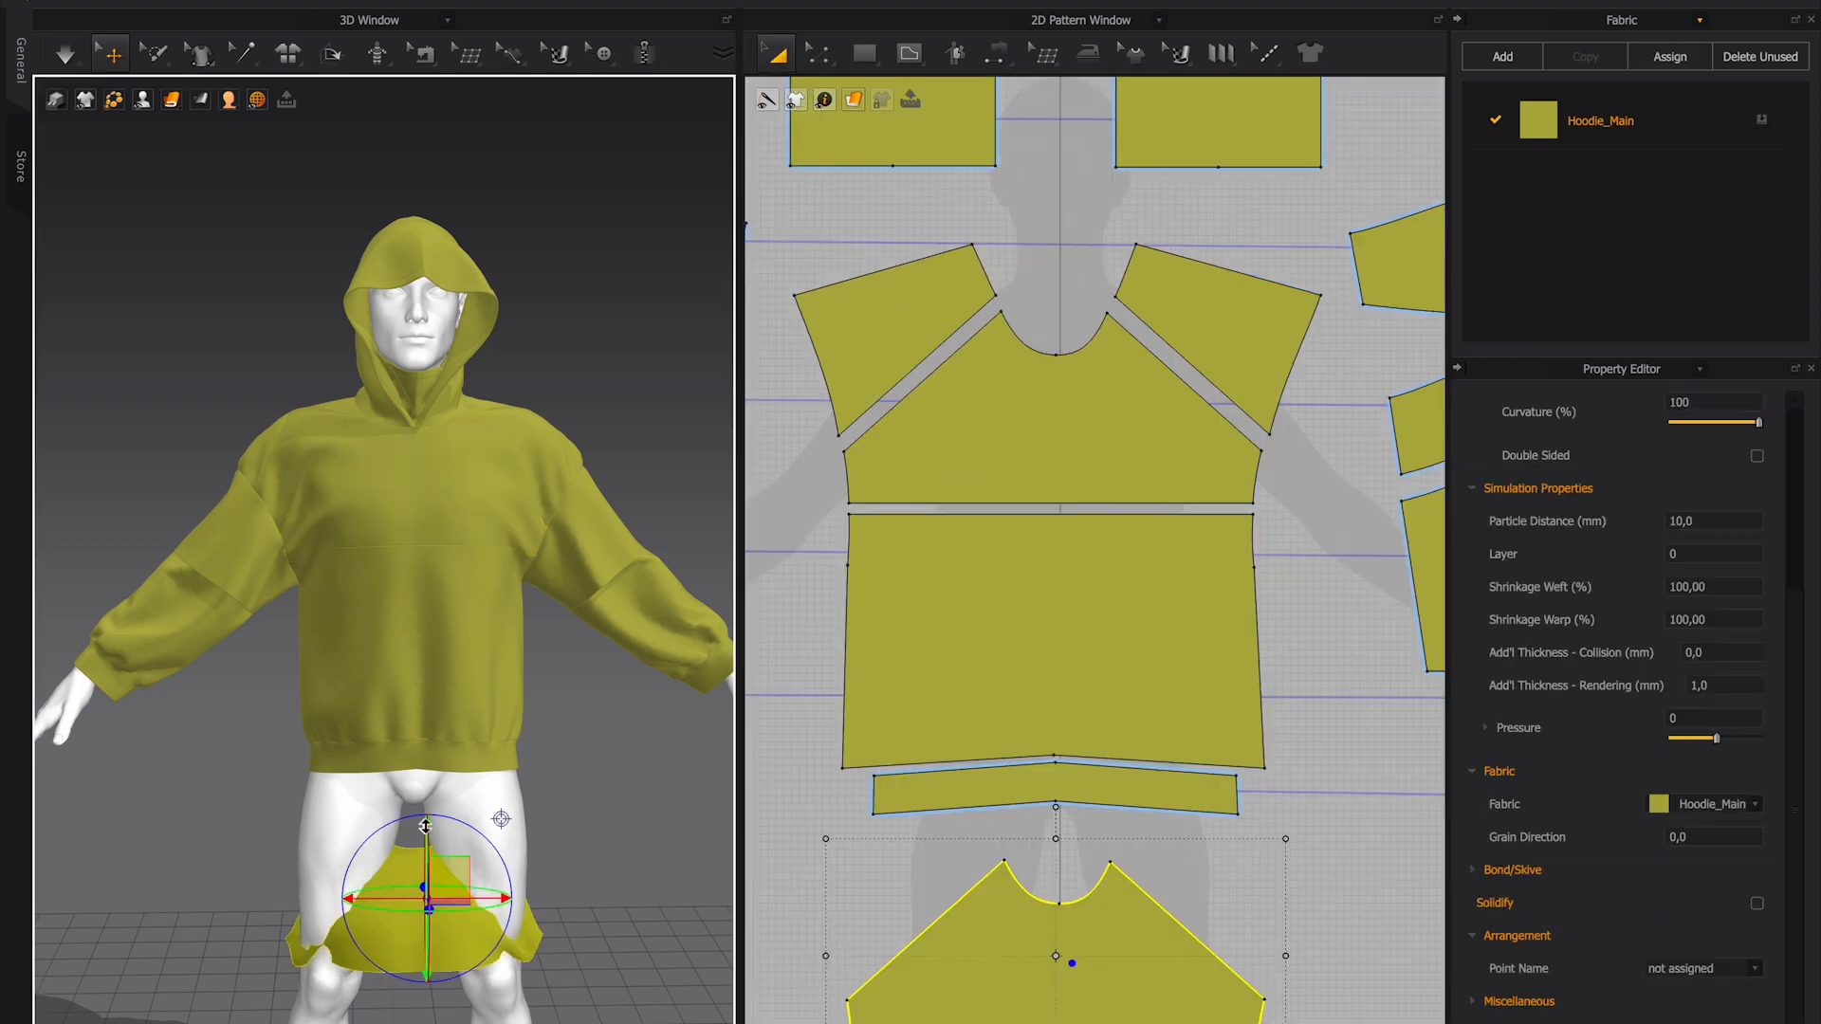
# - Move the pasted chest panel up in 3D and position it just in front of the avatar's chest
pyautogui.moveTo(431, 831); pyautogui.dragTo(459, 402)
pyautogui.moveTo(505, 541); pyautogui.dragTo(532, 547)
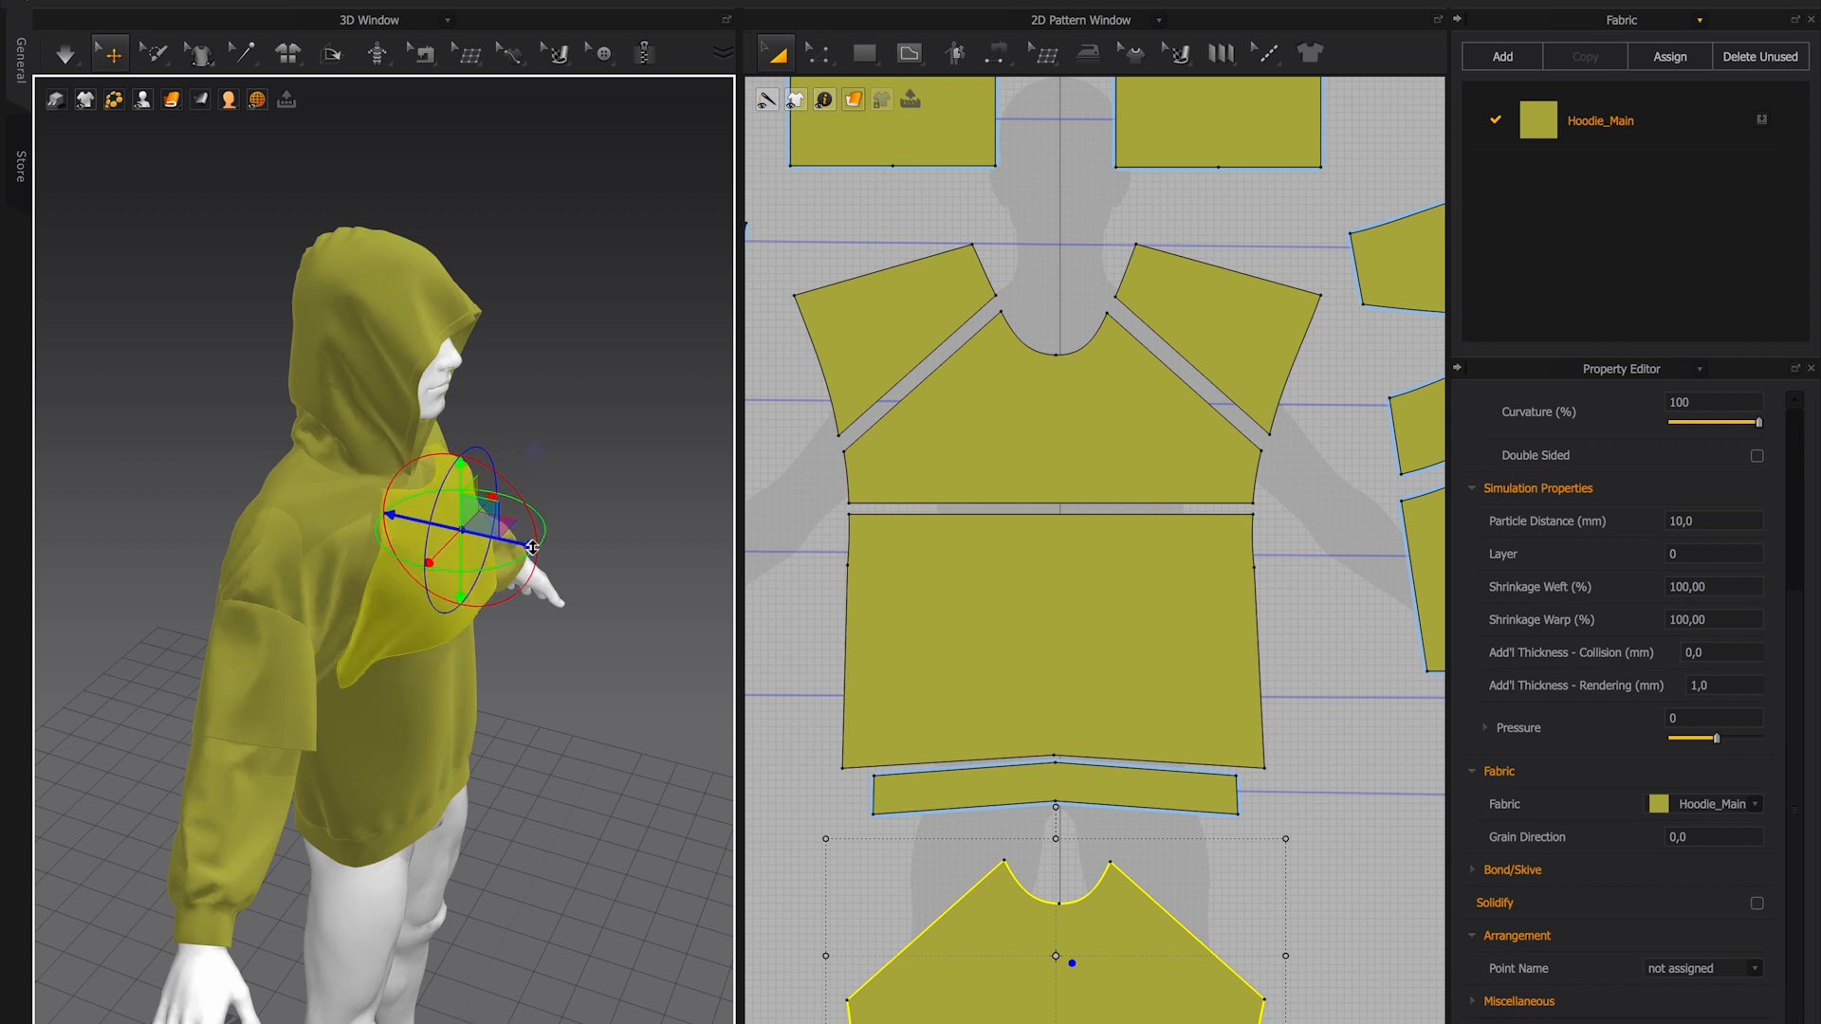
# - Sew the pasted panel's diagonal and neckline edges to the matching edges of the original chest panel
pyautogui.click(998, 59)
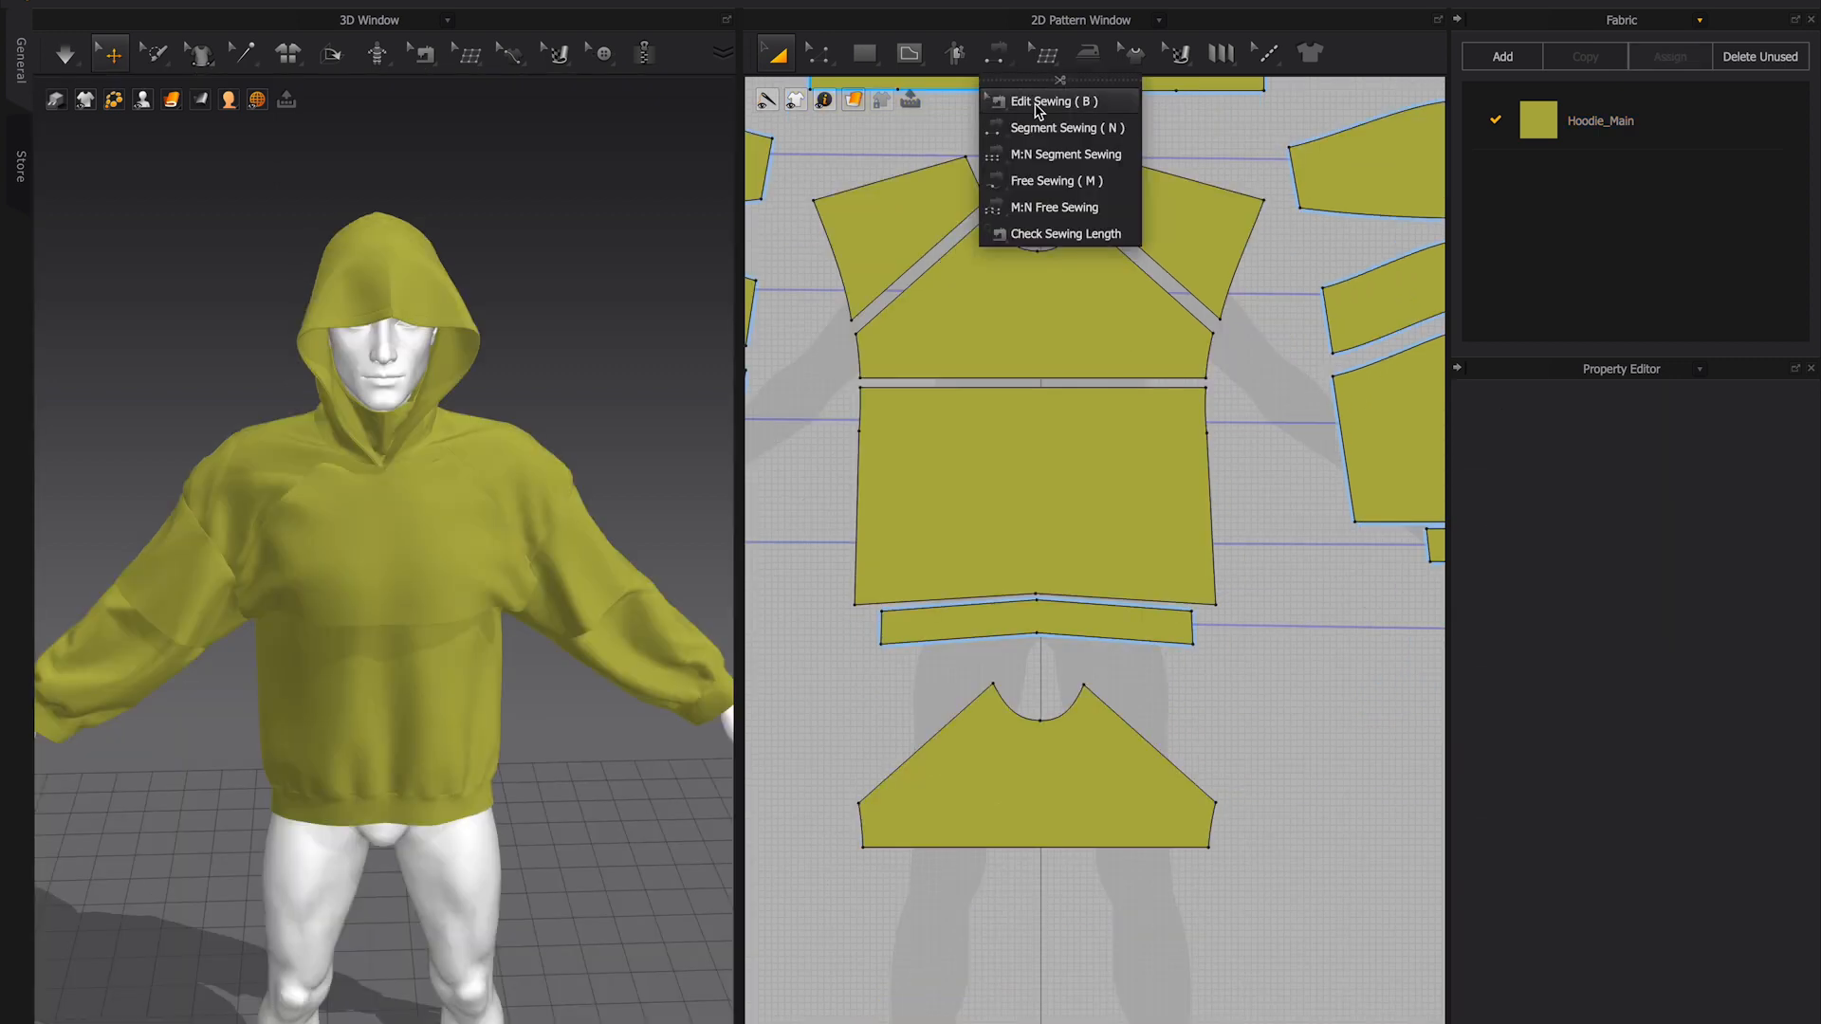
pyautogui.click(1039, 102)
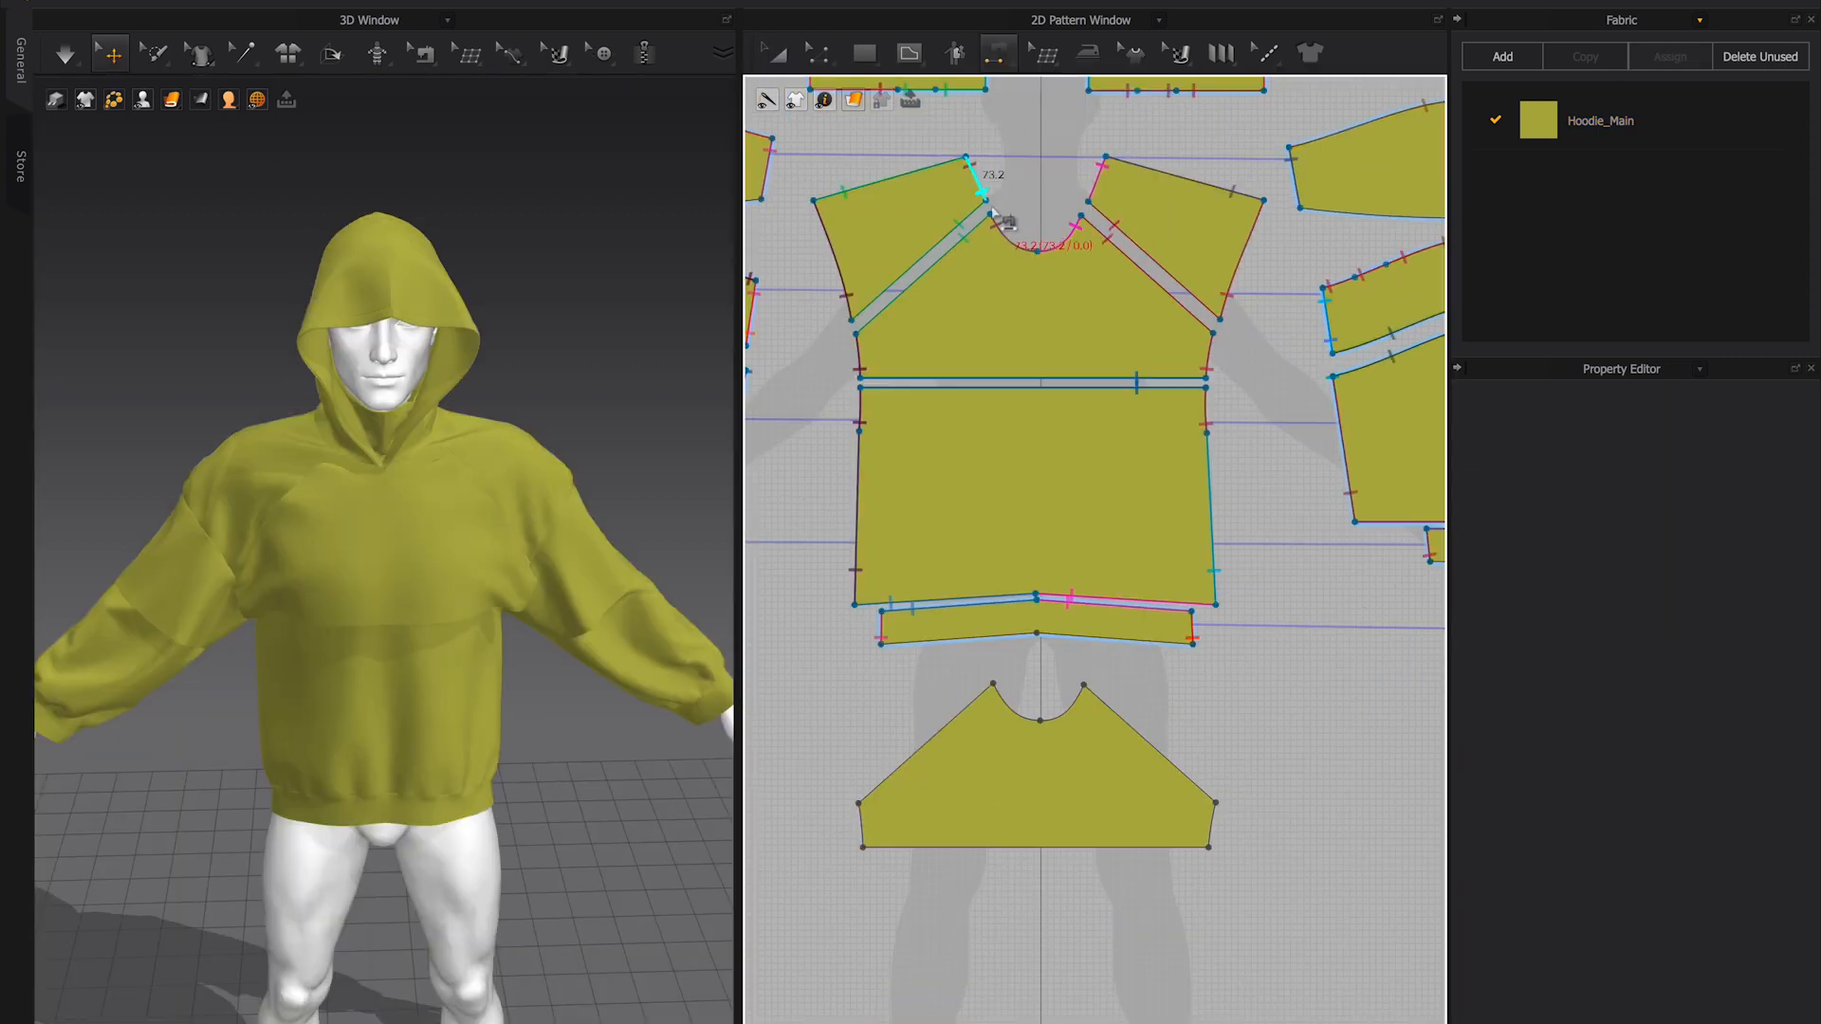
pyautogui.click(985, 697)
pyautogui.click(1102, 234)
pyautogui.click(1103, 702)
pyautogui.click(1001, 233)
pyautogui.click(1007, 710)
pyautogui.click(1072, 235)
pyautogui.click(1072, 711)
# - Sew both short side edges of the pasted panel to the original chest panel's sides and start the simulation
pyautogui.click(862, 357)
pyautogui.click(862, 823)
pyautogui.click(1212, 351)
pyautogui.click(1215, 823)
pyautogui.click(73, 58)
# - Bend the pasted chest panel's straight bottom edge into a gentle downward curve
pyautogui.click(806, 44)
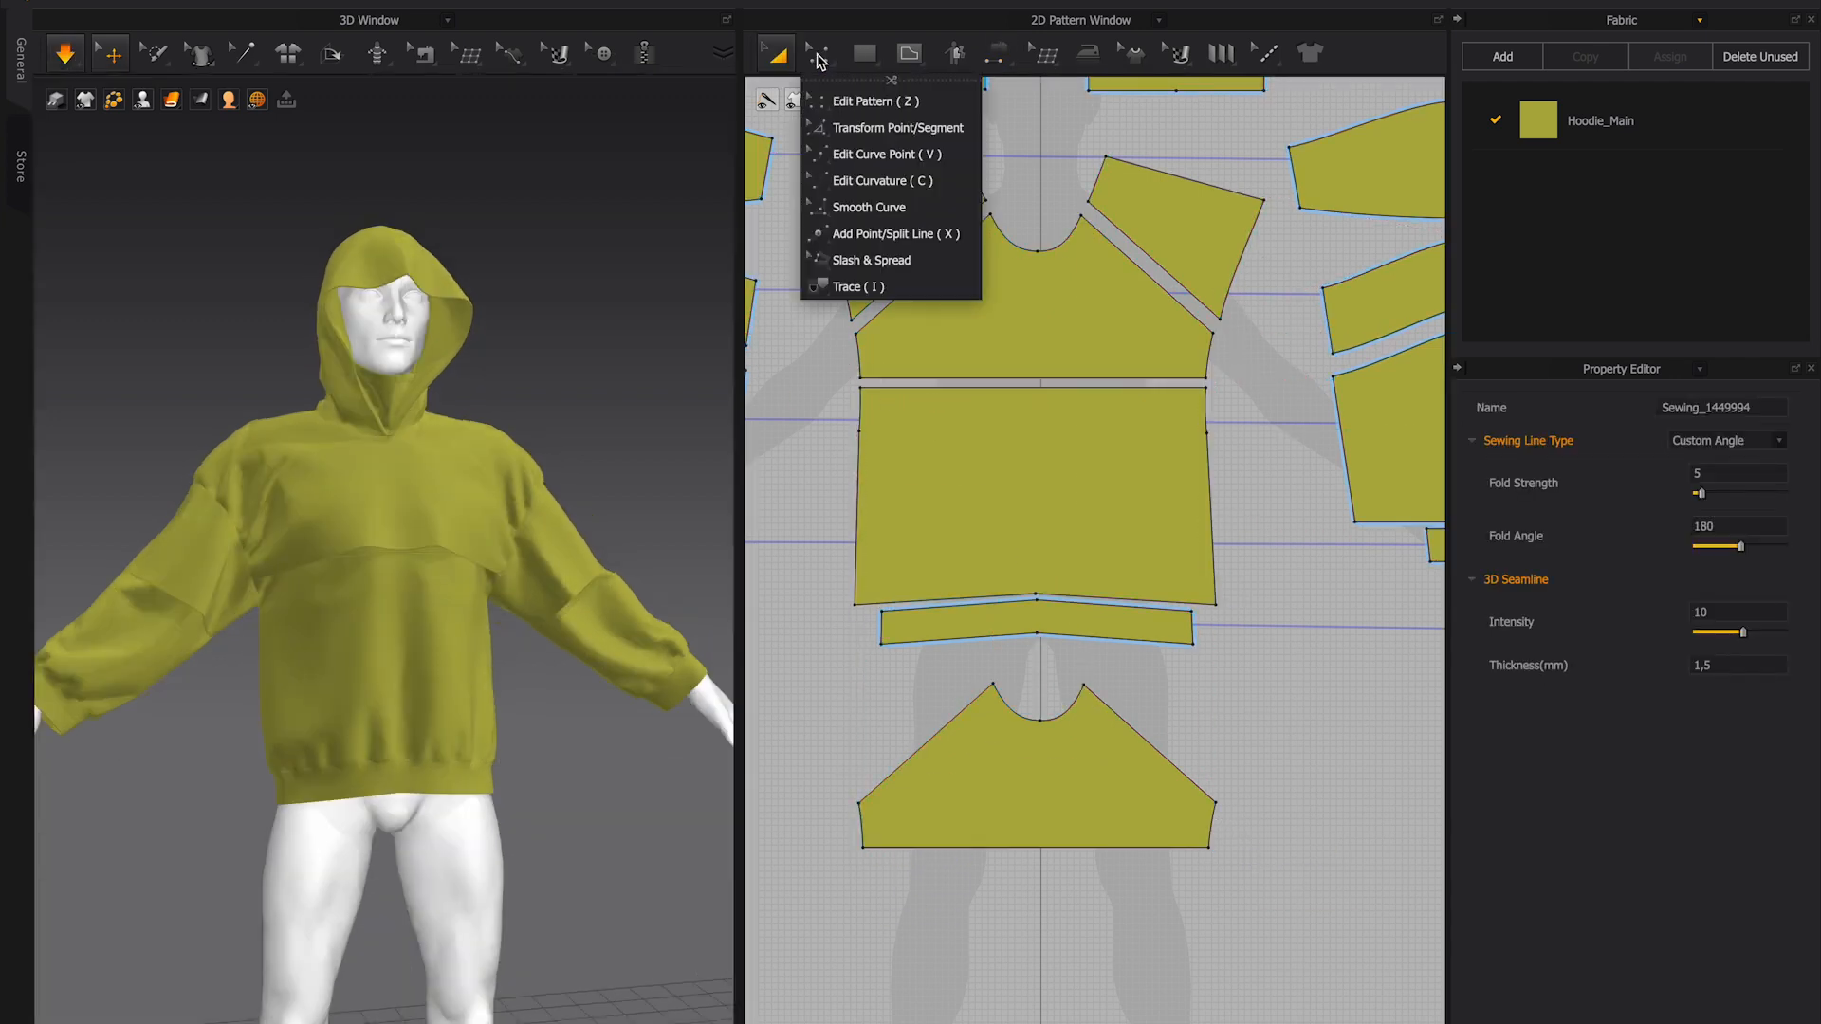
pyautogui.click(863, 209)
pyautogui.click(874, 847)
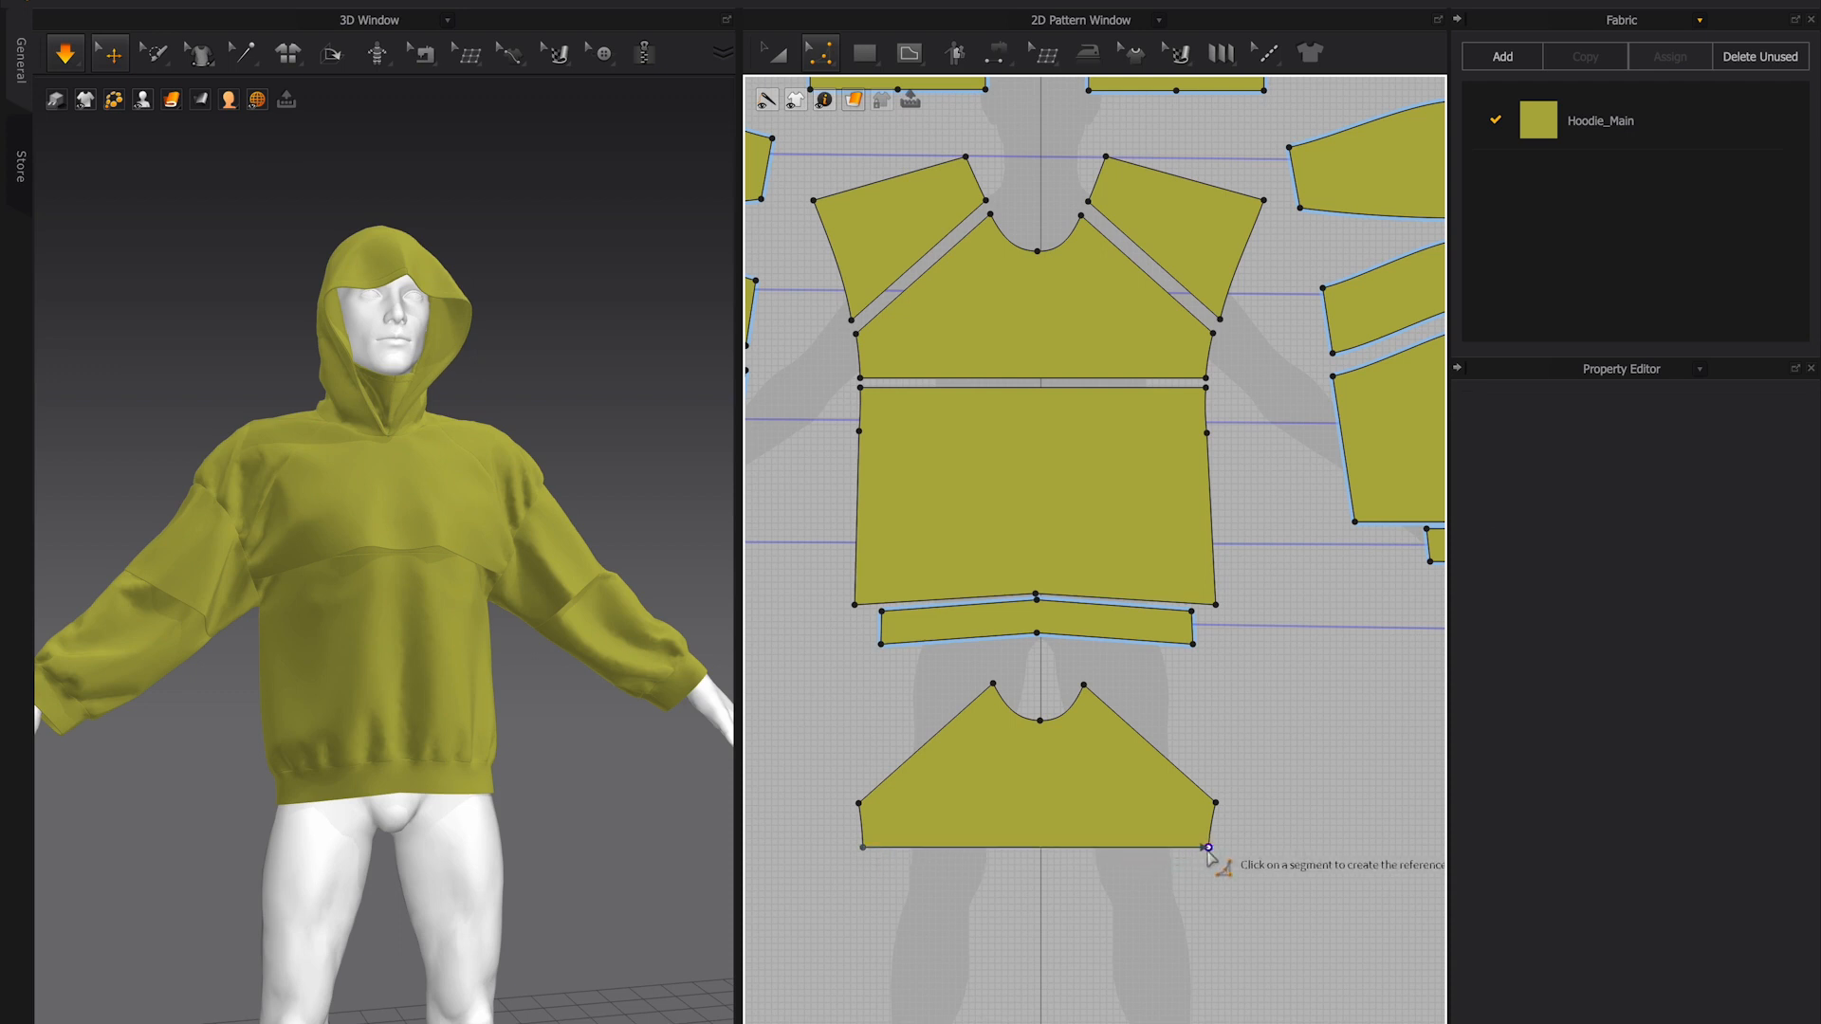
pyautogui.click(1043, 847)
pyautogui.moveTo(1041, 847); pyautogui.dragTo(1043, 874)
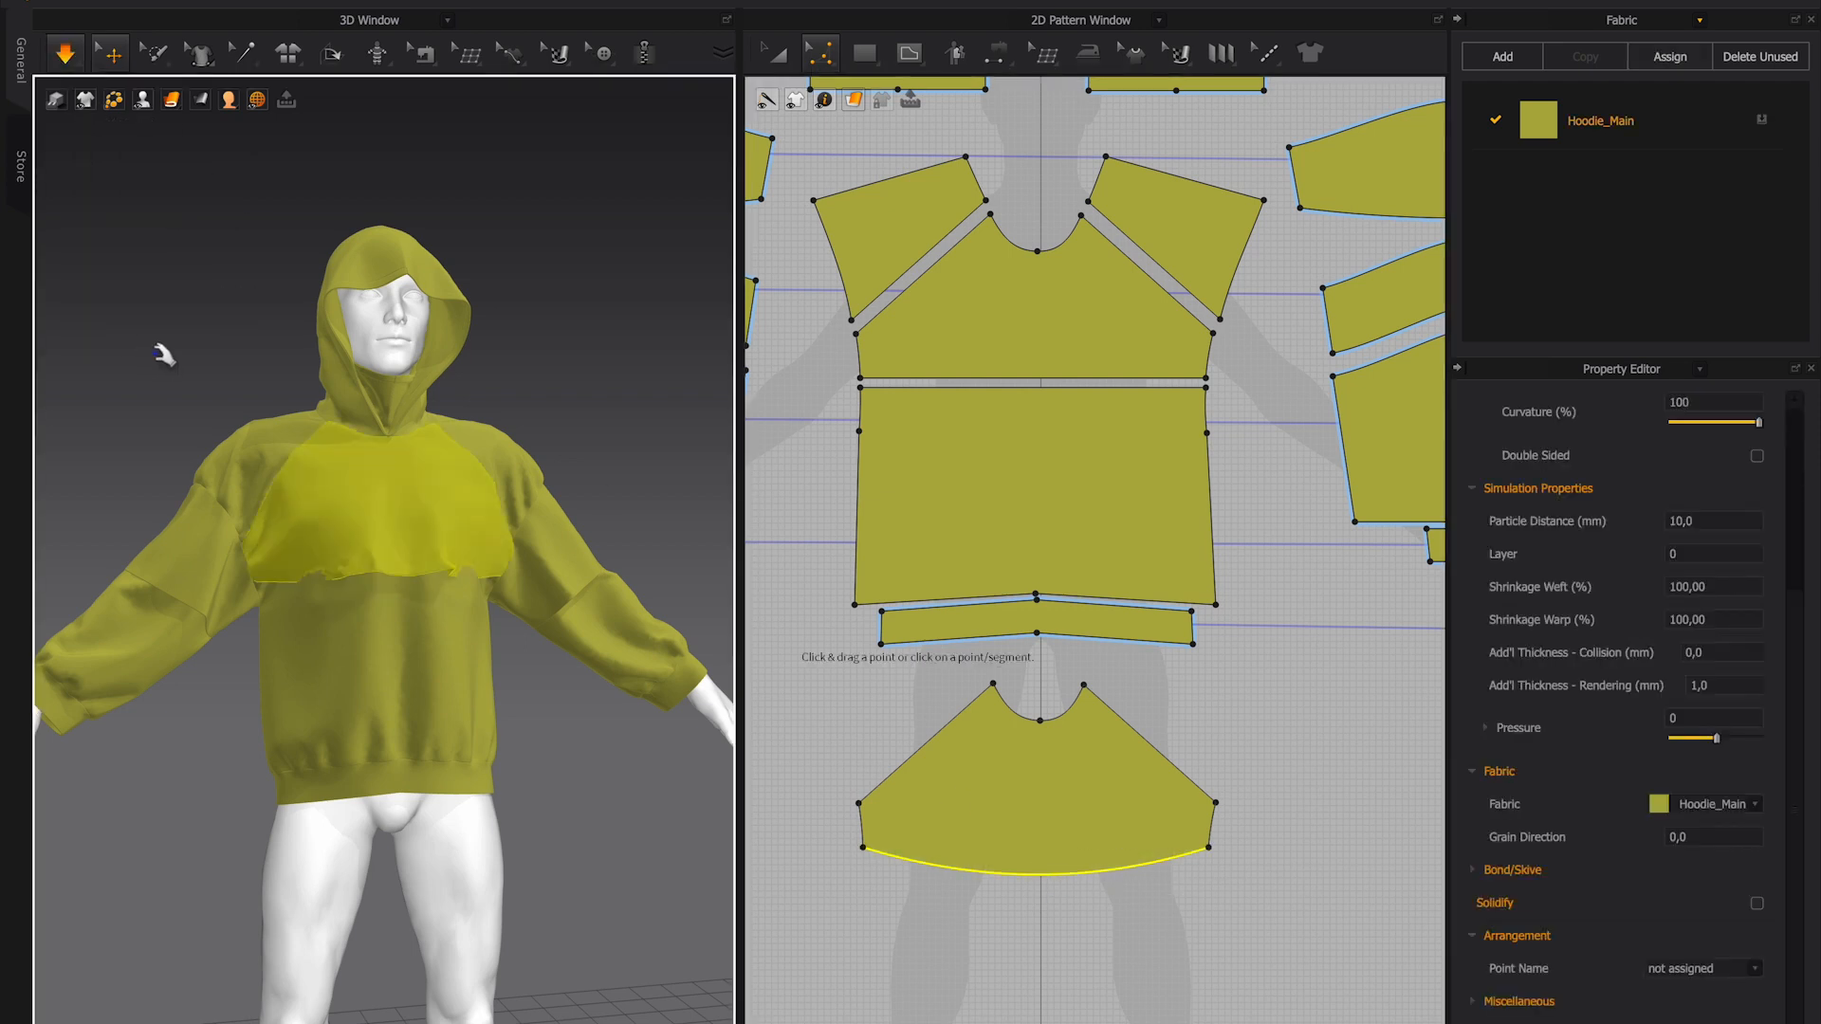
# - Simulate the garment so the curved chest panel settles over the torso, and stop the simulation
pyautogui.click(68, 56)
pyautogui.click(64, 59)
pyautogui.click(155, 224)
pyautogui.moveTo(326, 415); pyautogui.dragTo(443, 524, button='right')
pyautogui.moveTo(443, 524); pyautogui.dragTo(457, 525, button='right')
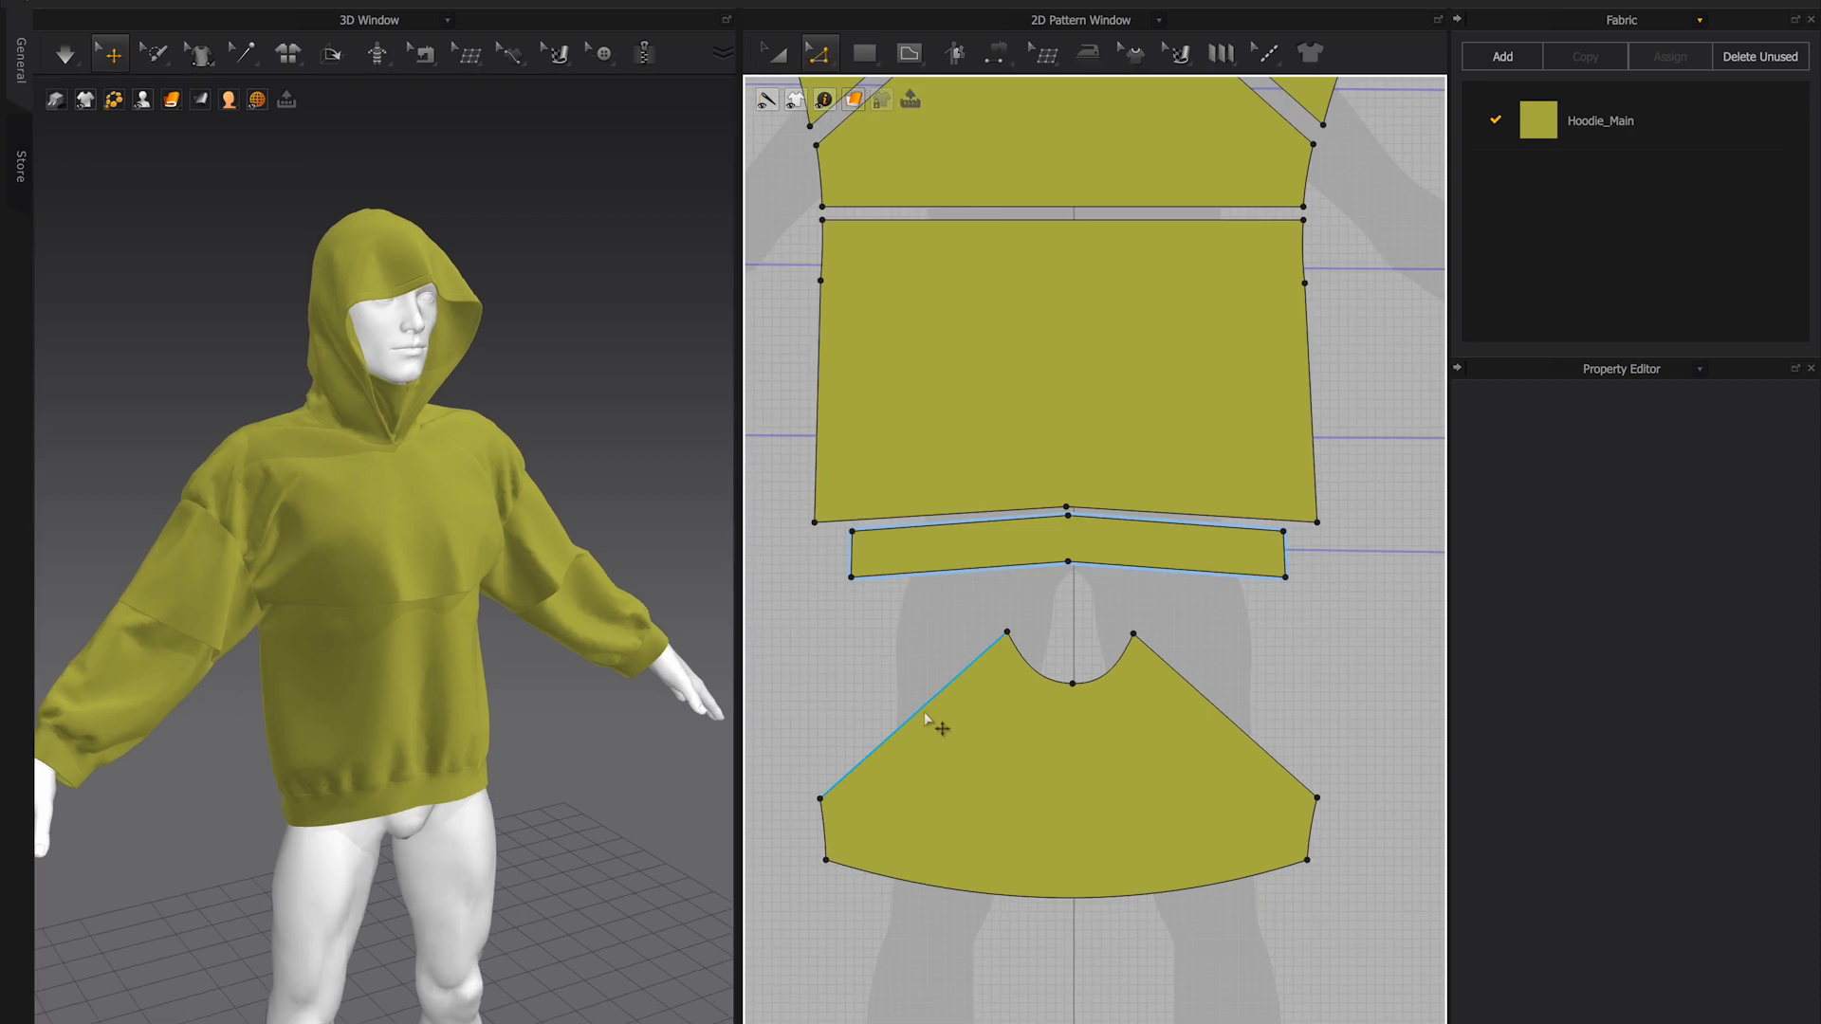
# - Offset both diagonal edges of the curved chest panel as internal lines at a distance of 5 mm with Extend enabled
pyautogui.click(923, 710)
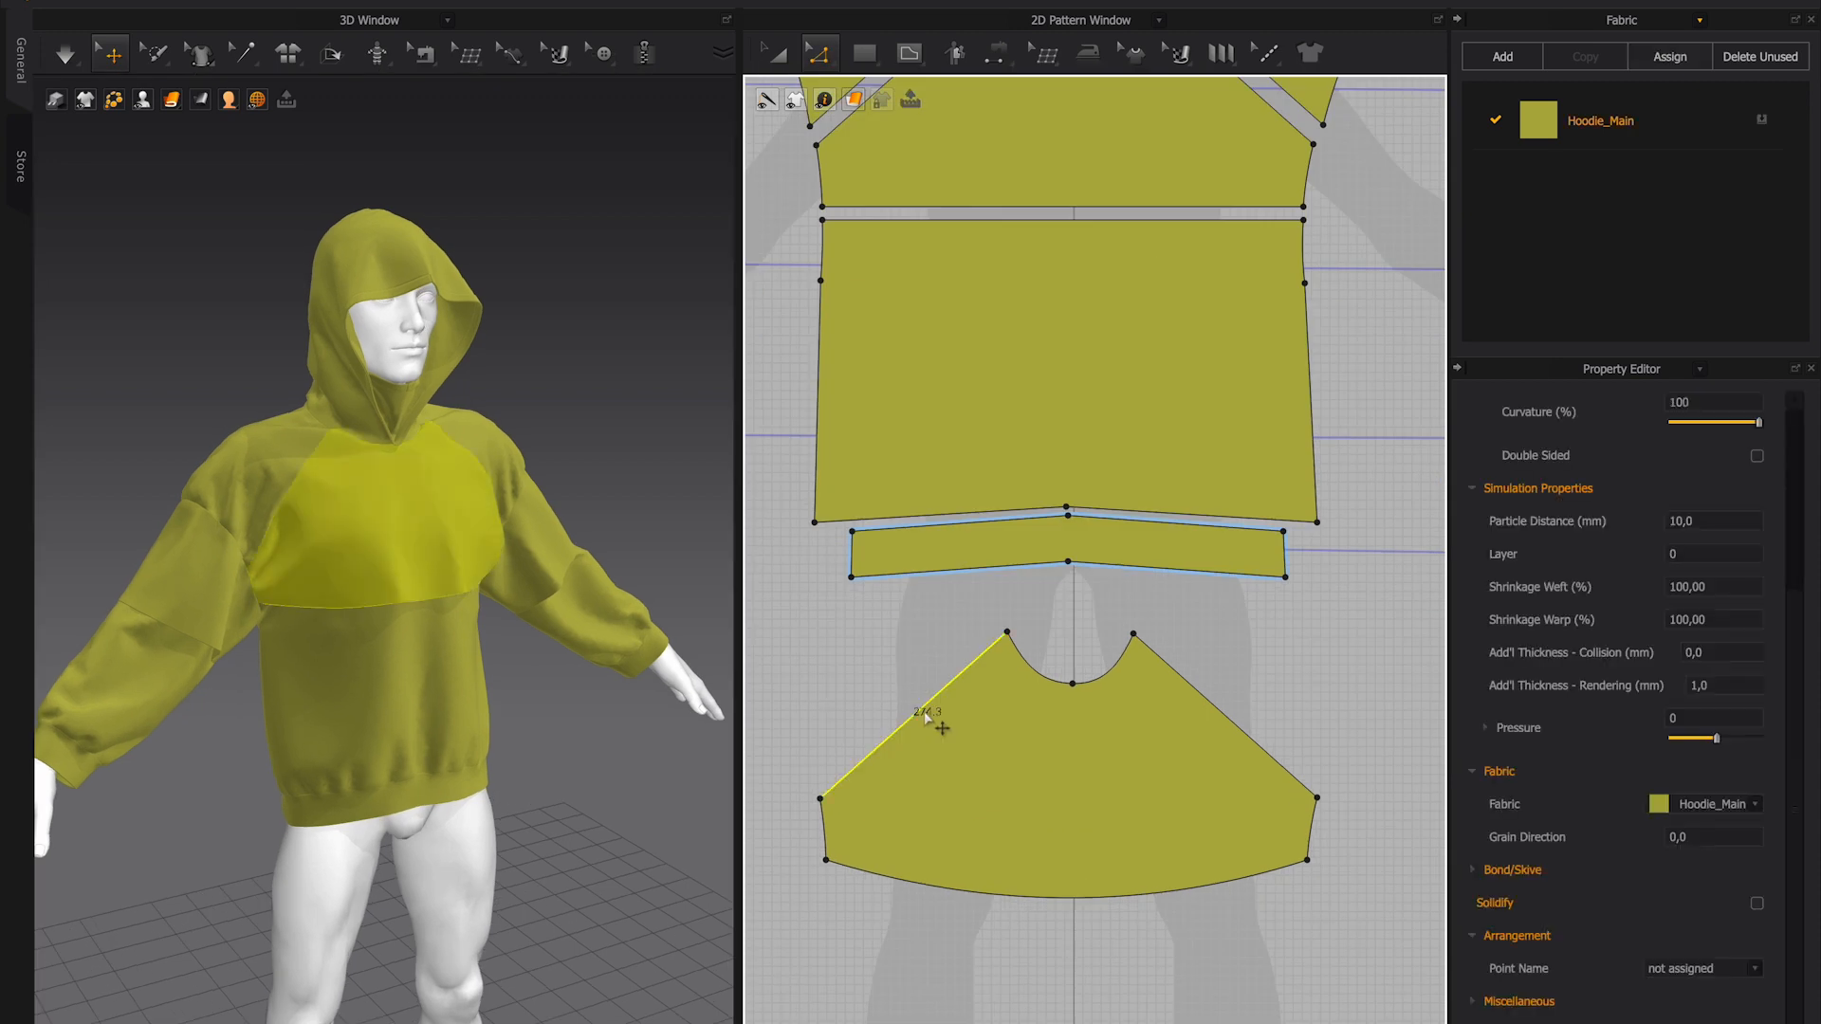
pyautogui.rightClick(1233, 721)
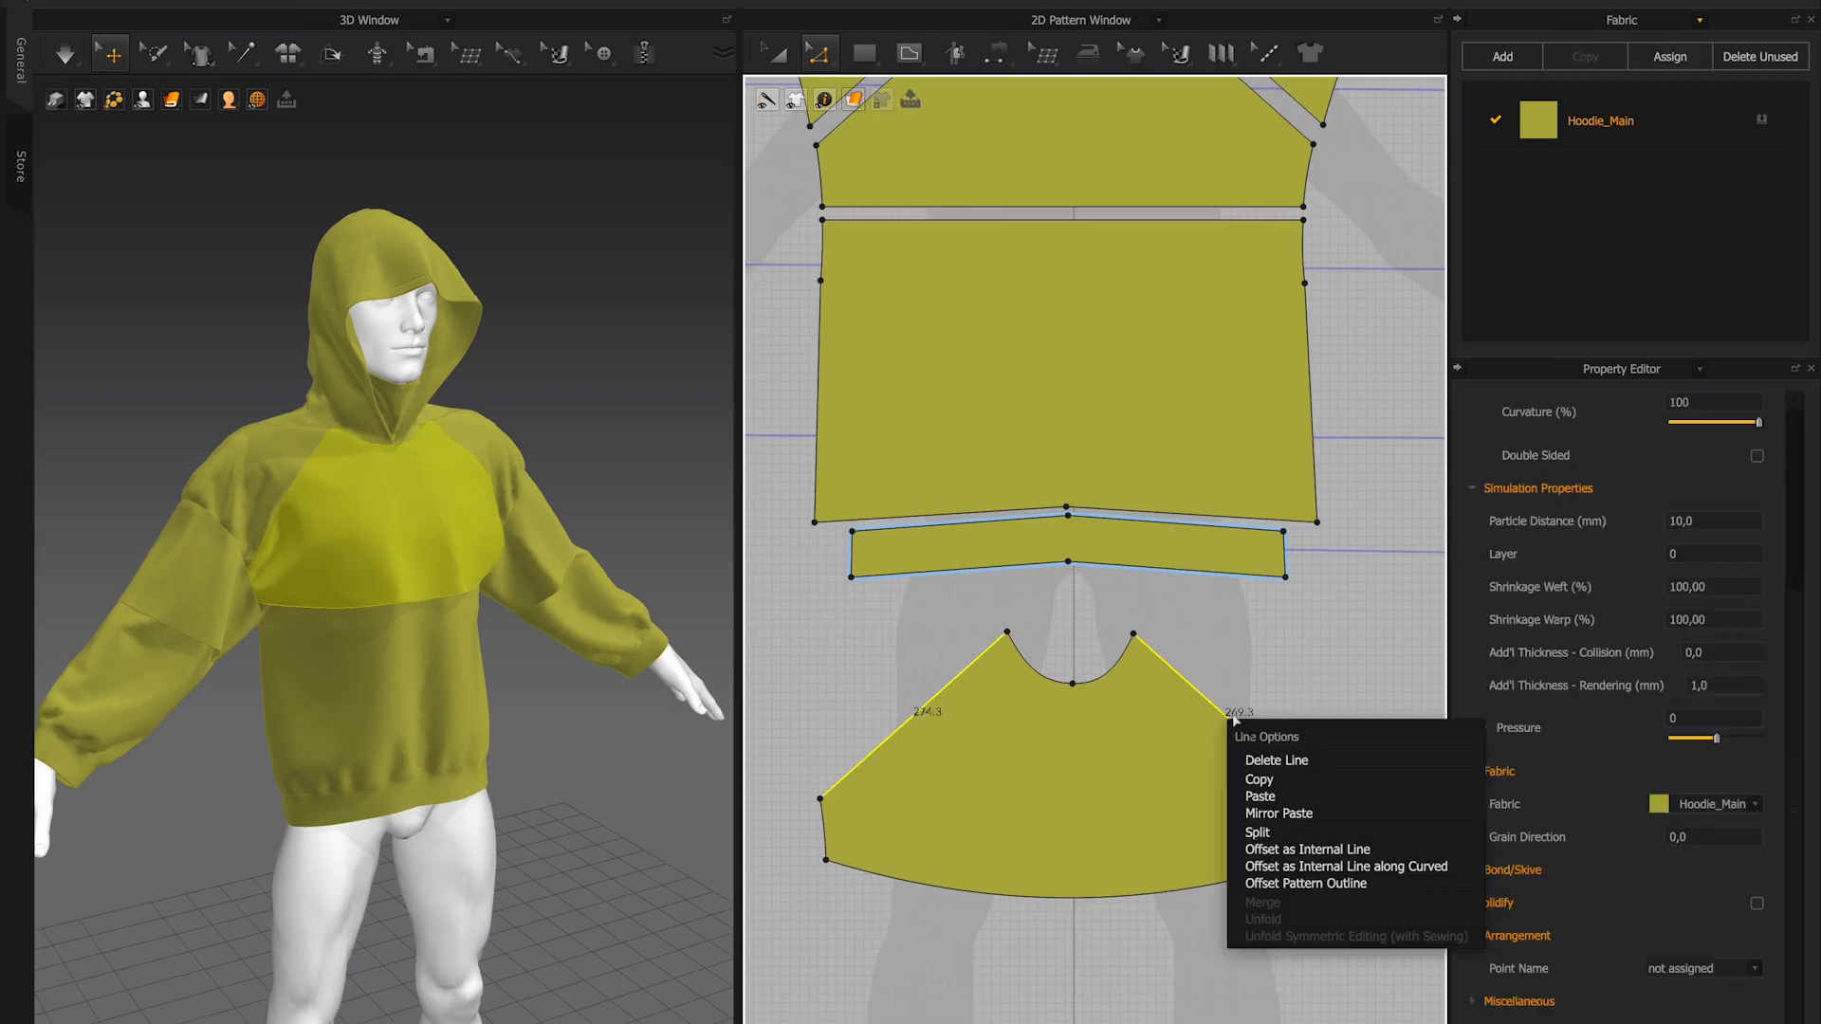
pyautogui.click(1316, 850)
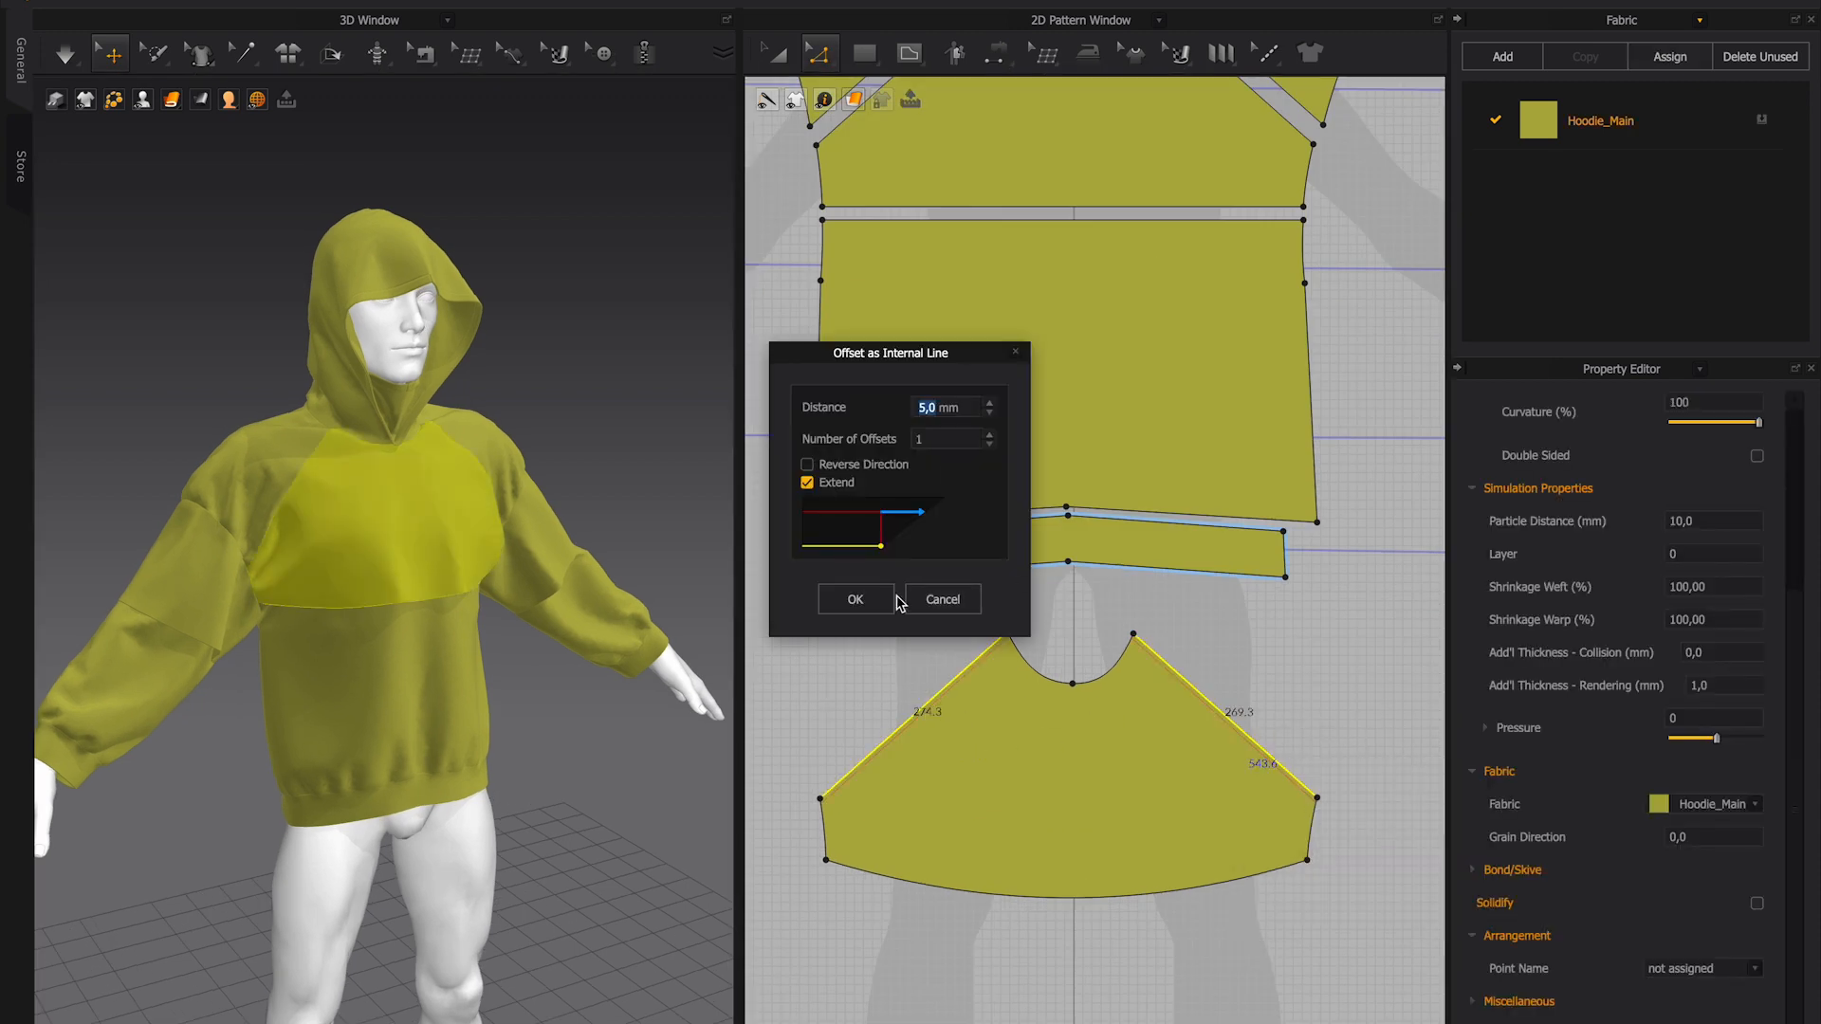
pyautogui.click(857, 598)
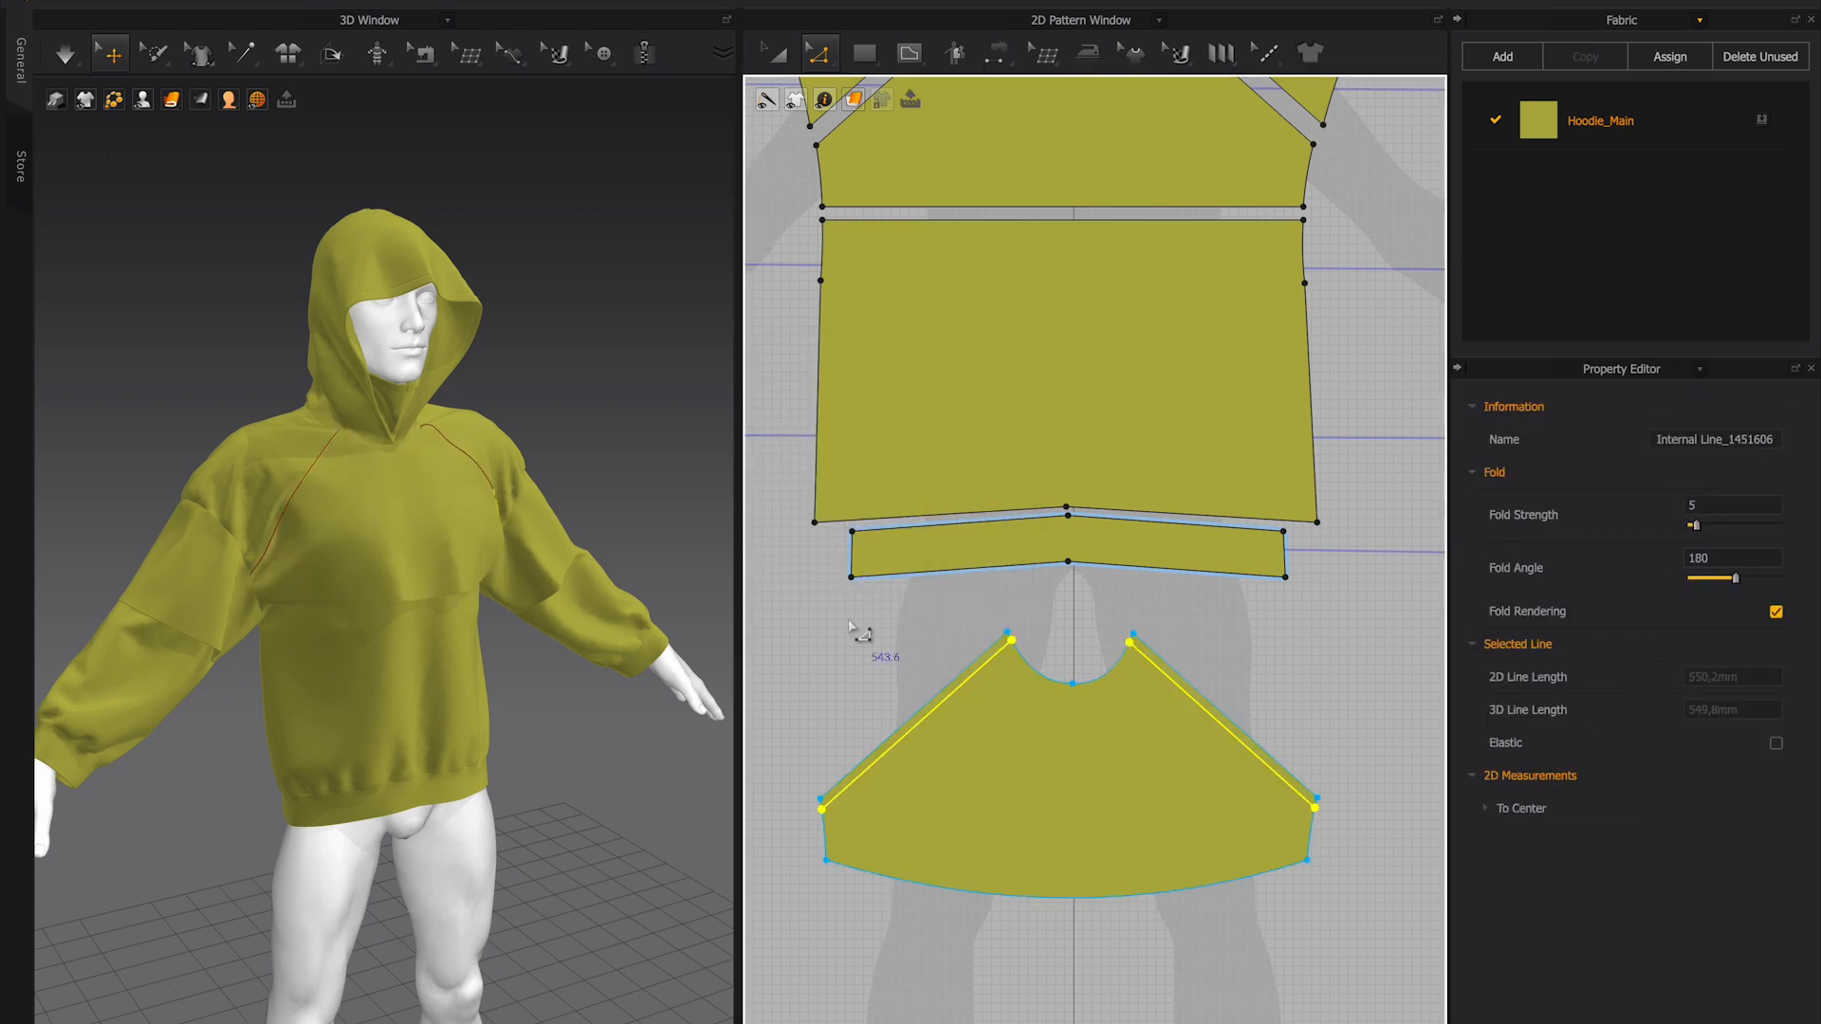
# - Cut and sew the curved chest panel along both offset lines to separate two narrow diagonal strips
pyautogui.rightClick(919, 725)
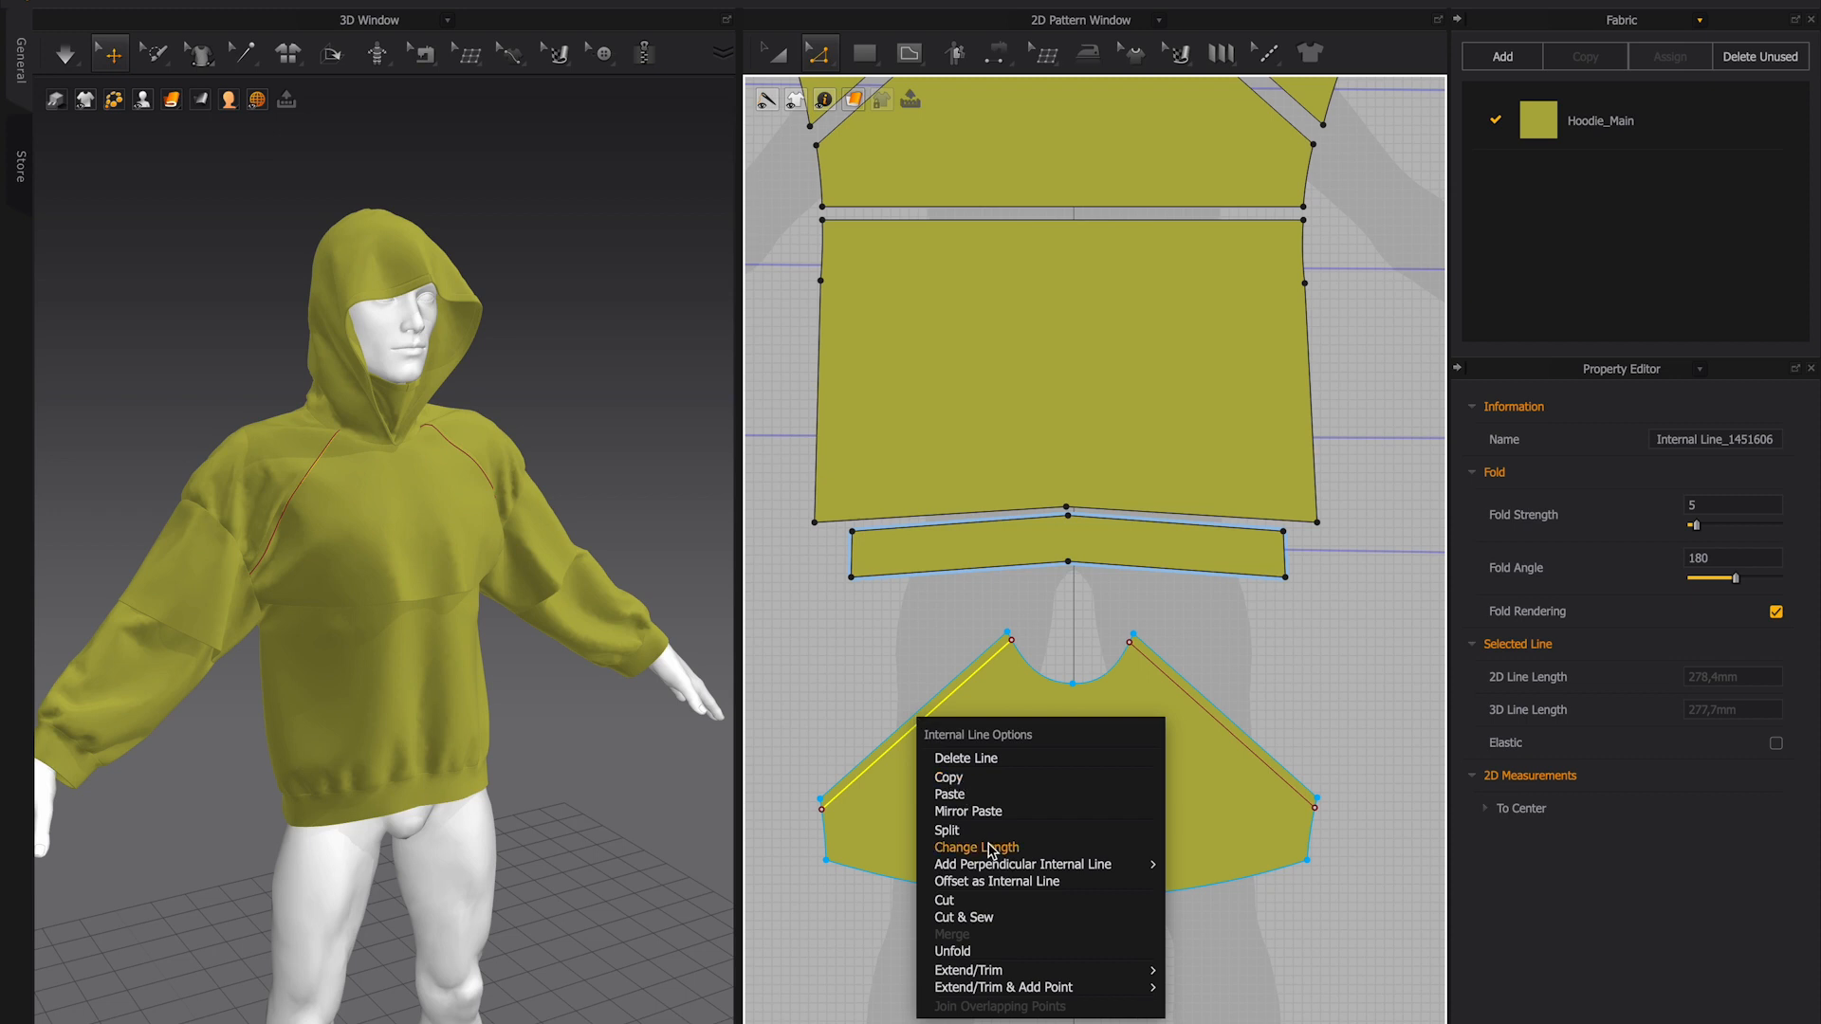
pyautogui.click(963, 917)
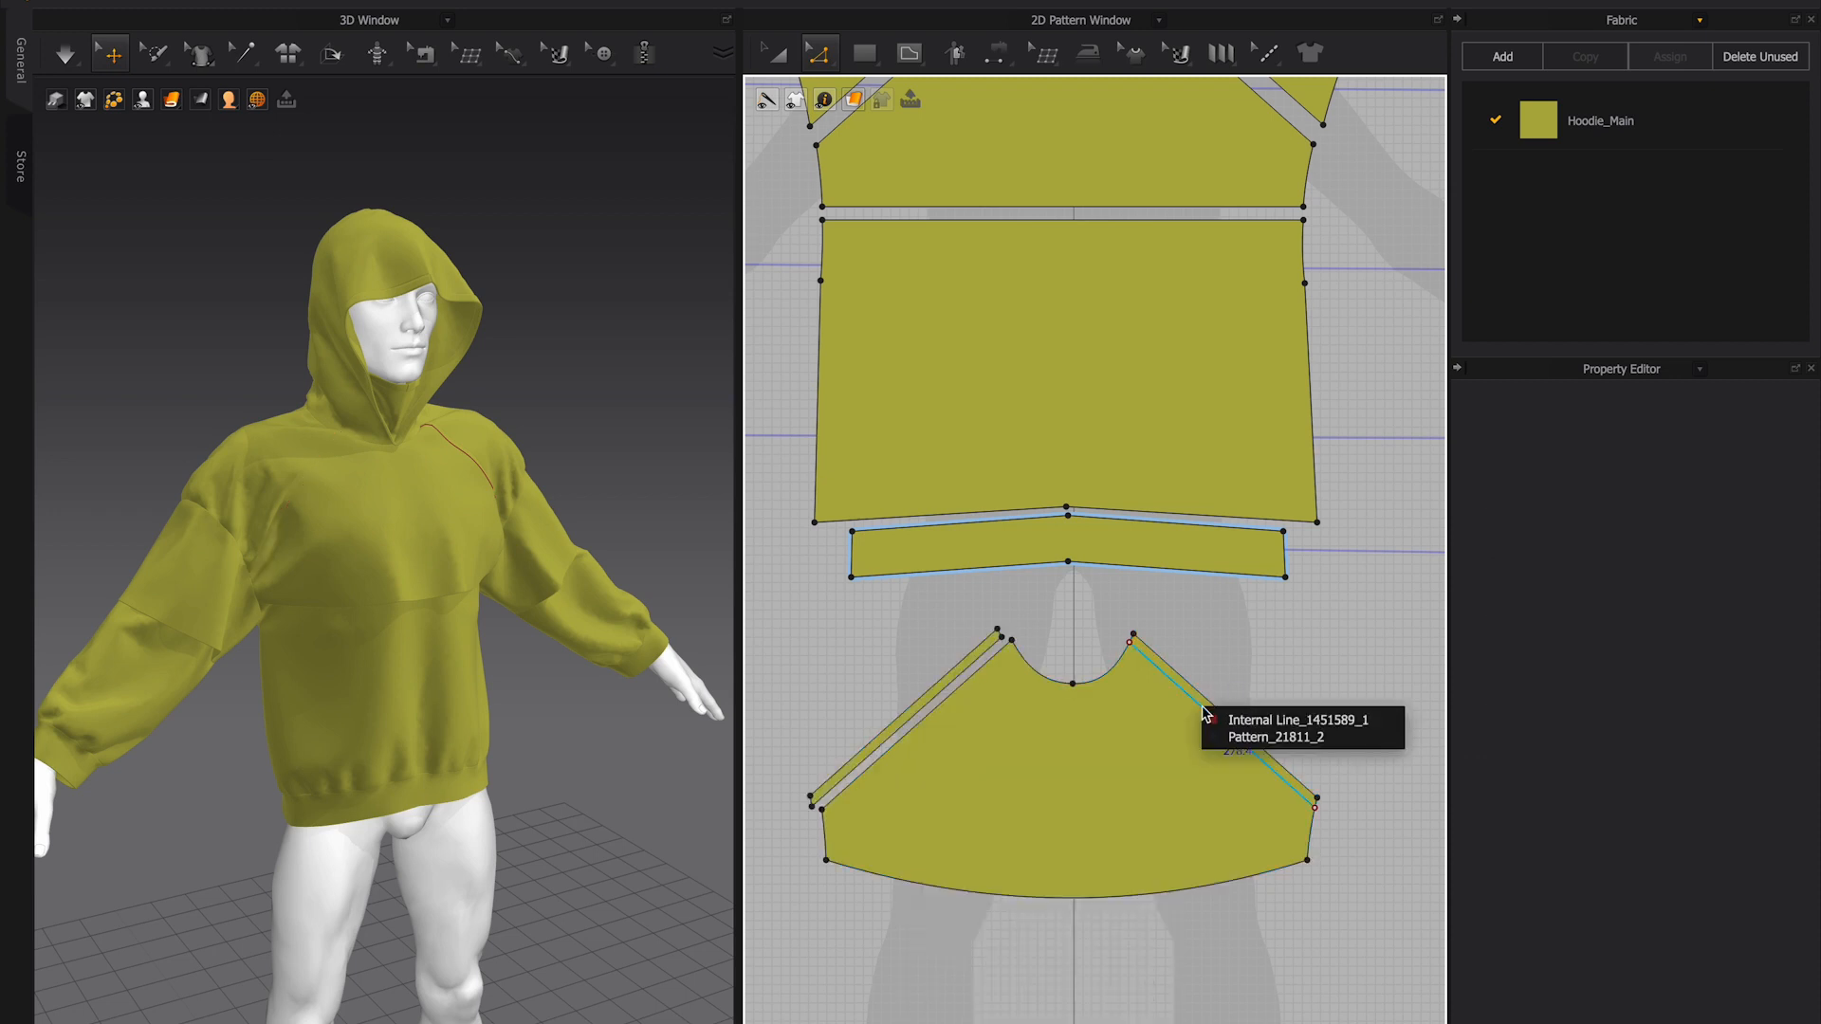
pyautogui.click(1180, 702)
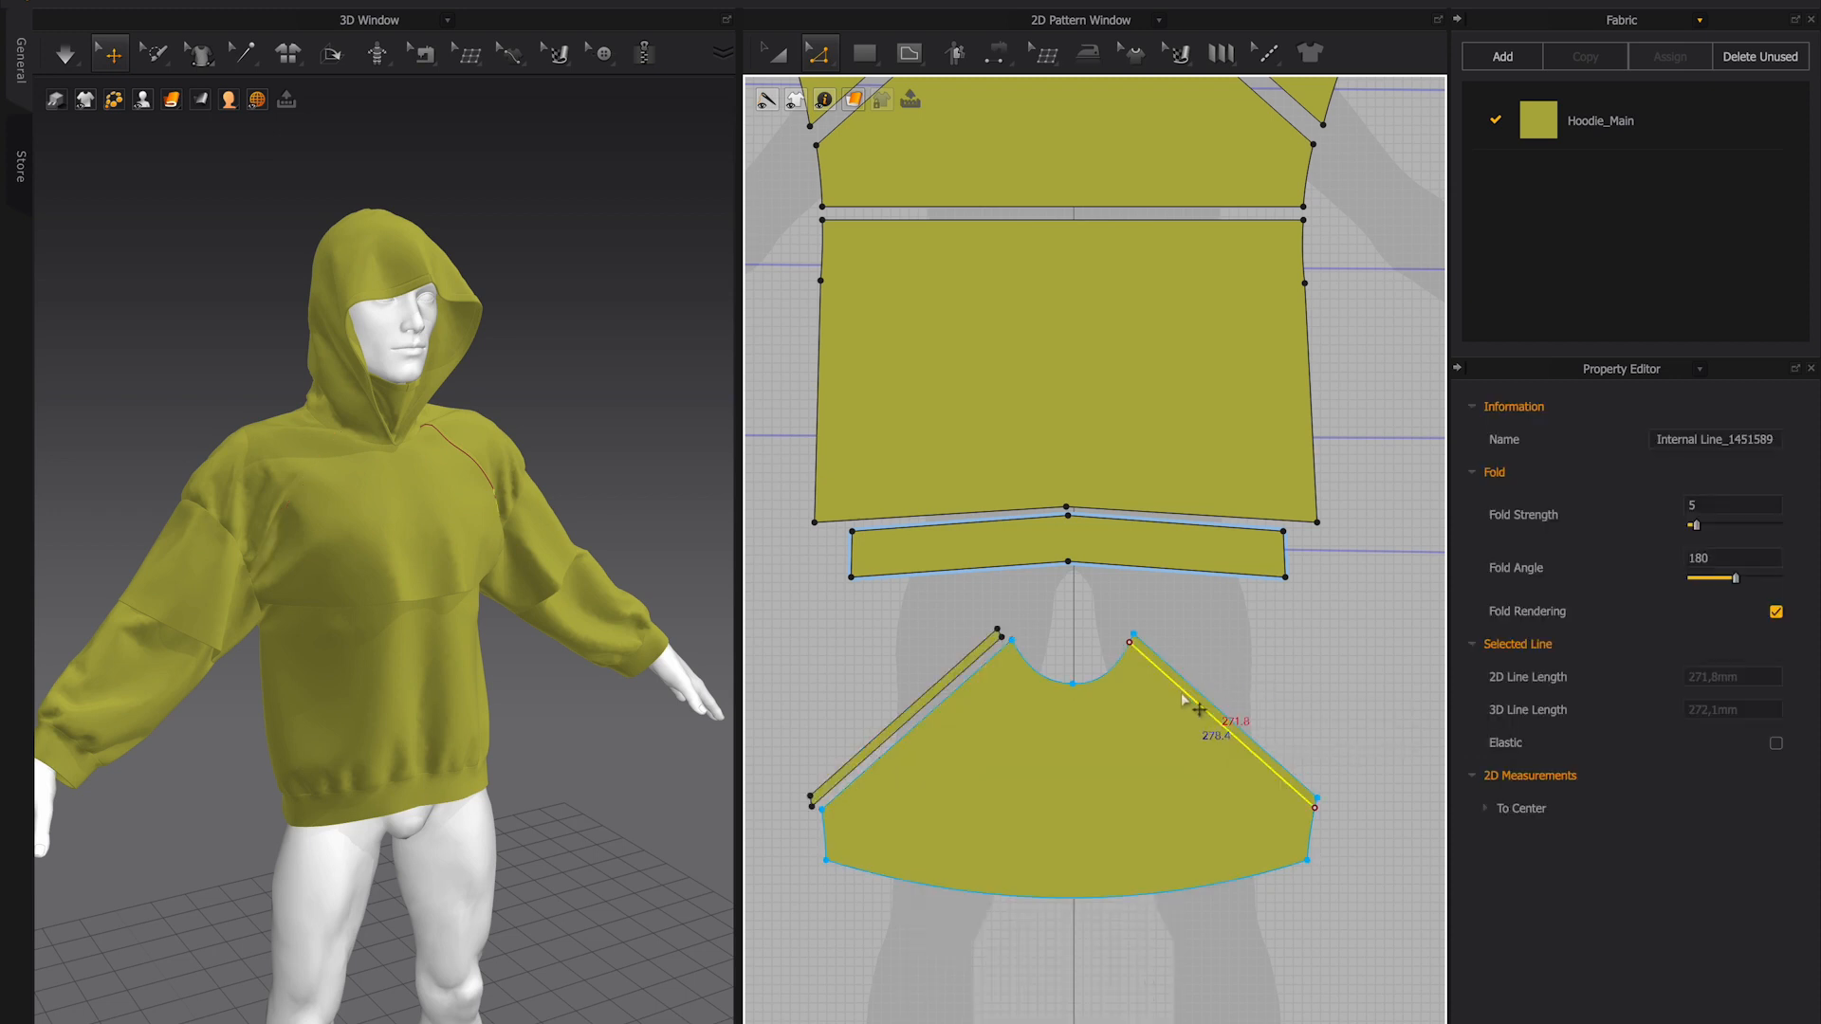
pyautogui.rightClick(1183, 697)
pyautogui.click(1220, 893)
# - Create Layer Clone (Over) copies of both narrow diagonal strips beside the curved chest panel
pyautogui.click(776, 55)
pyautogui.rightClick(909, 710)
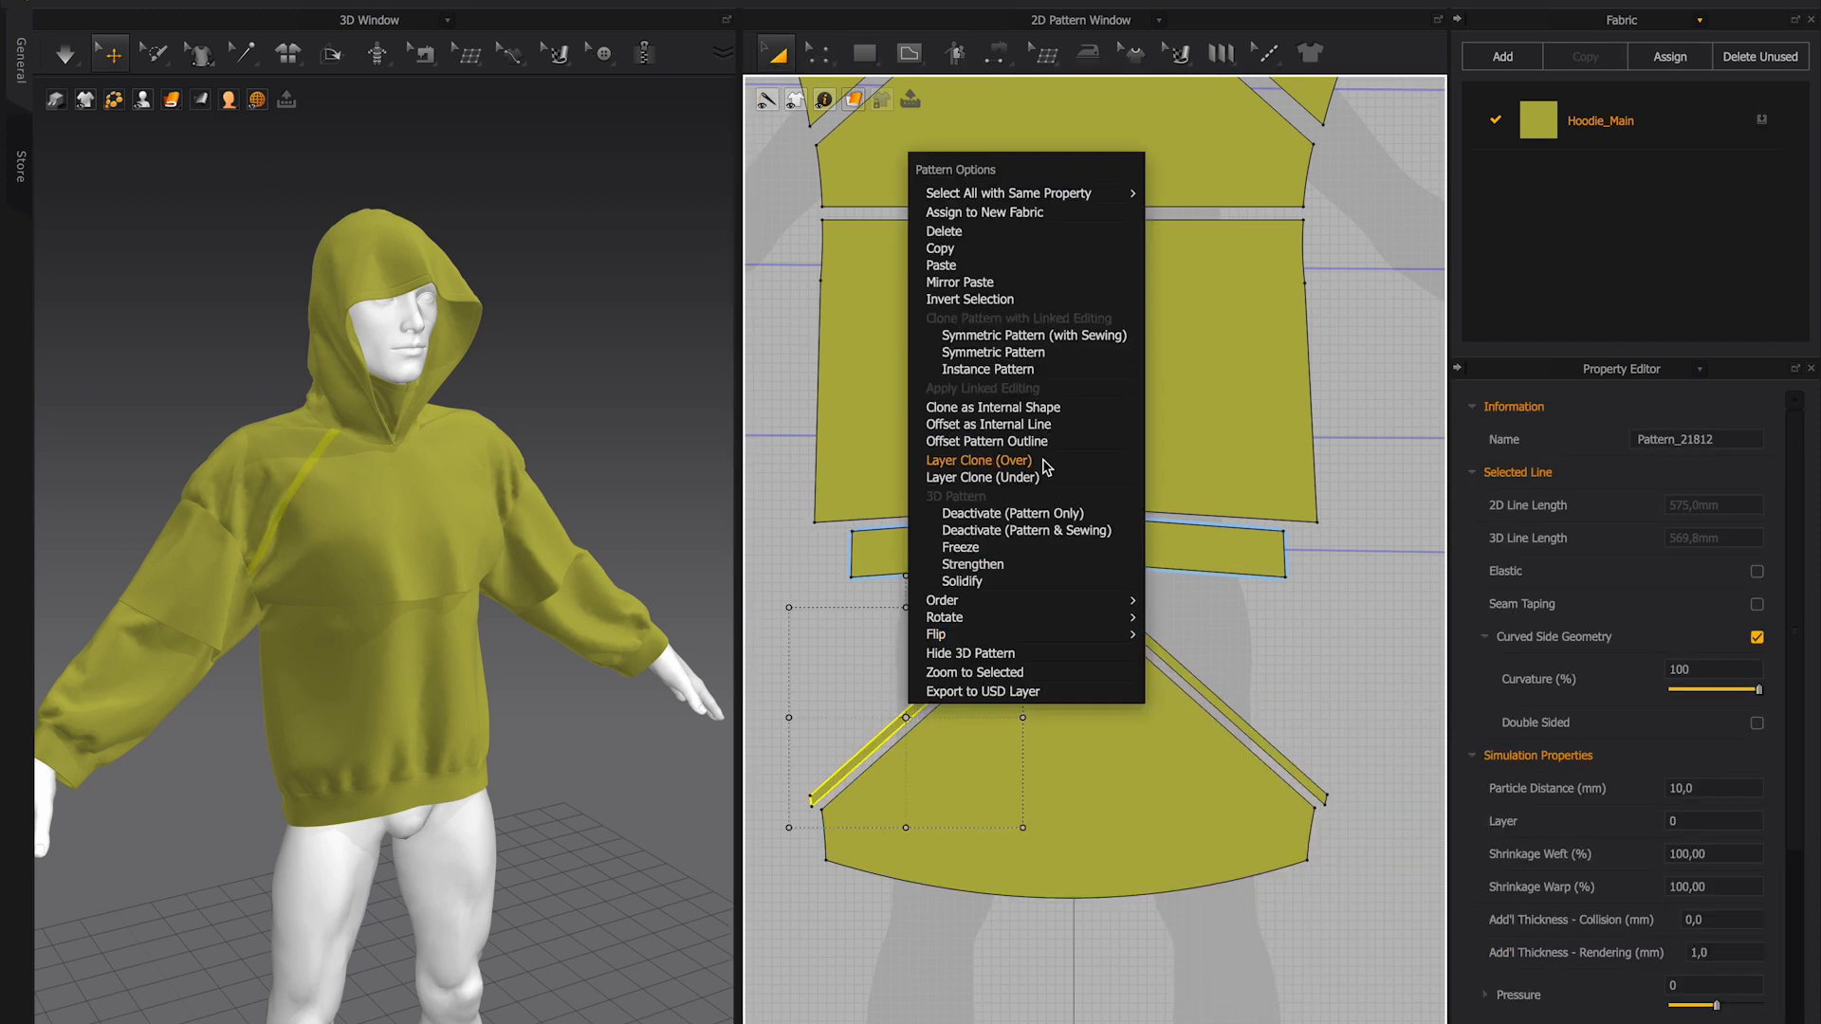
pyautogui.click(1045, 465)
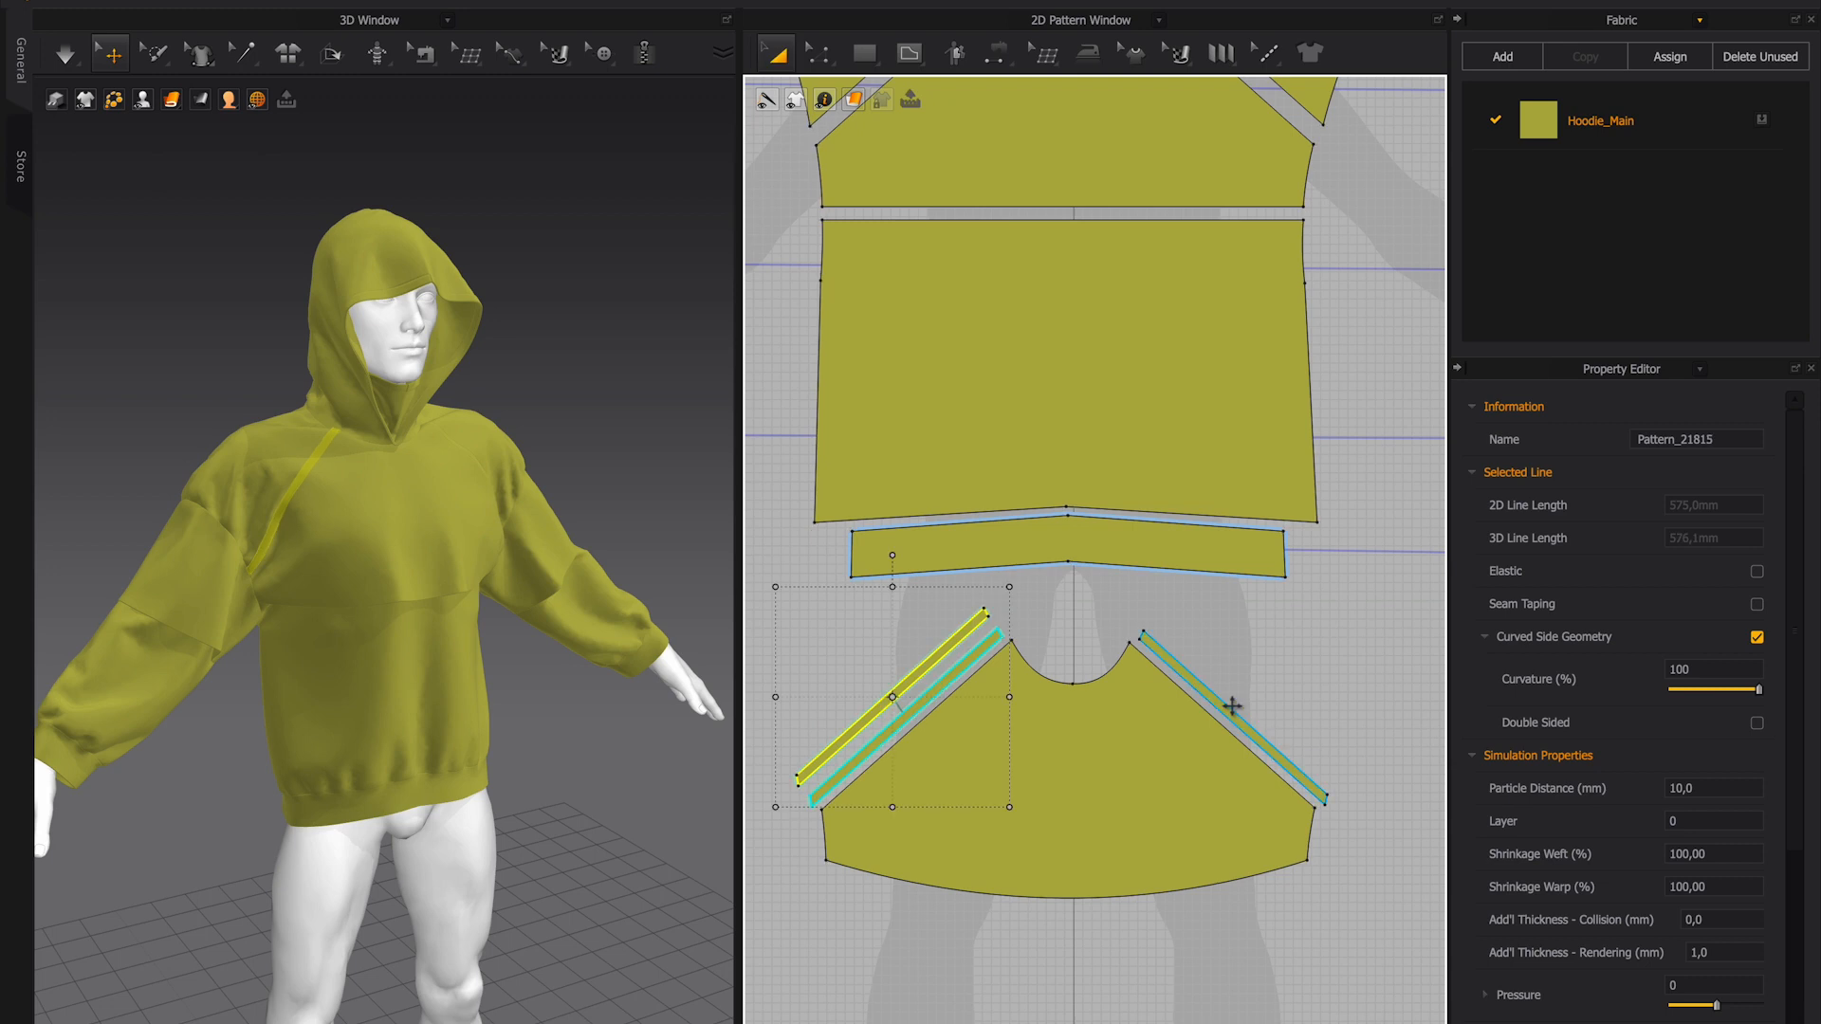
pyautogui.rightClick(1233, 713)
pyautogui.click(1298, 460)
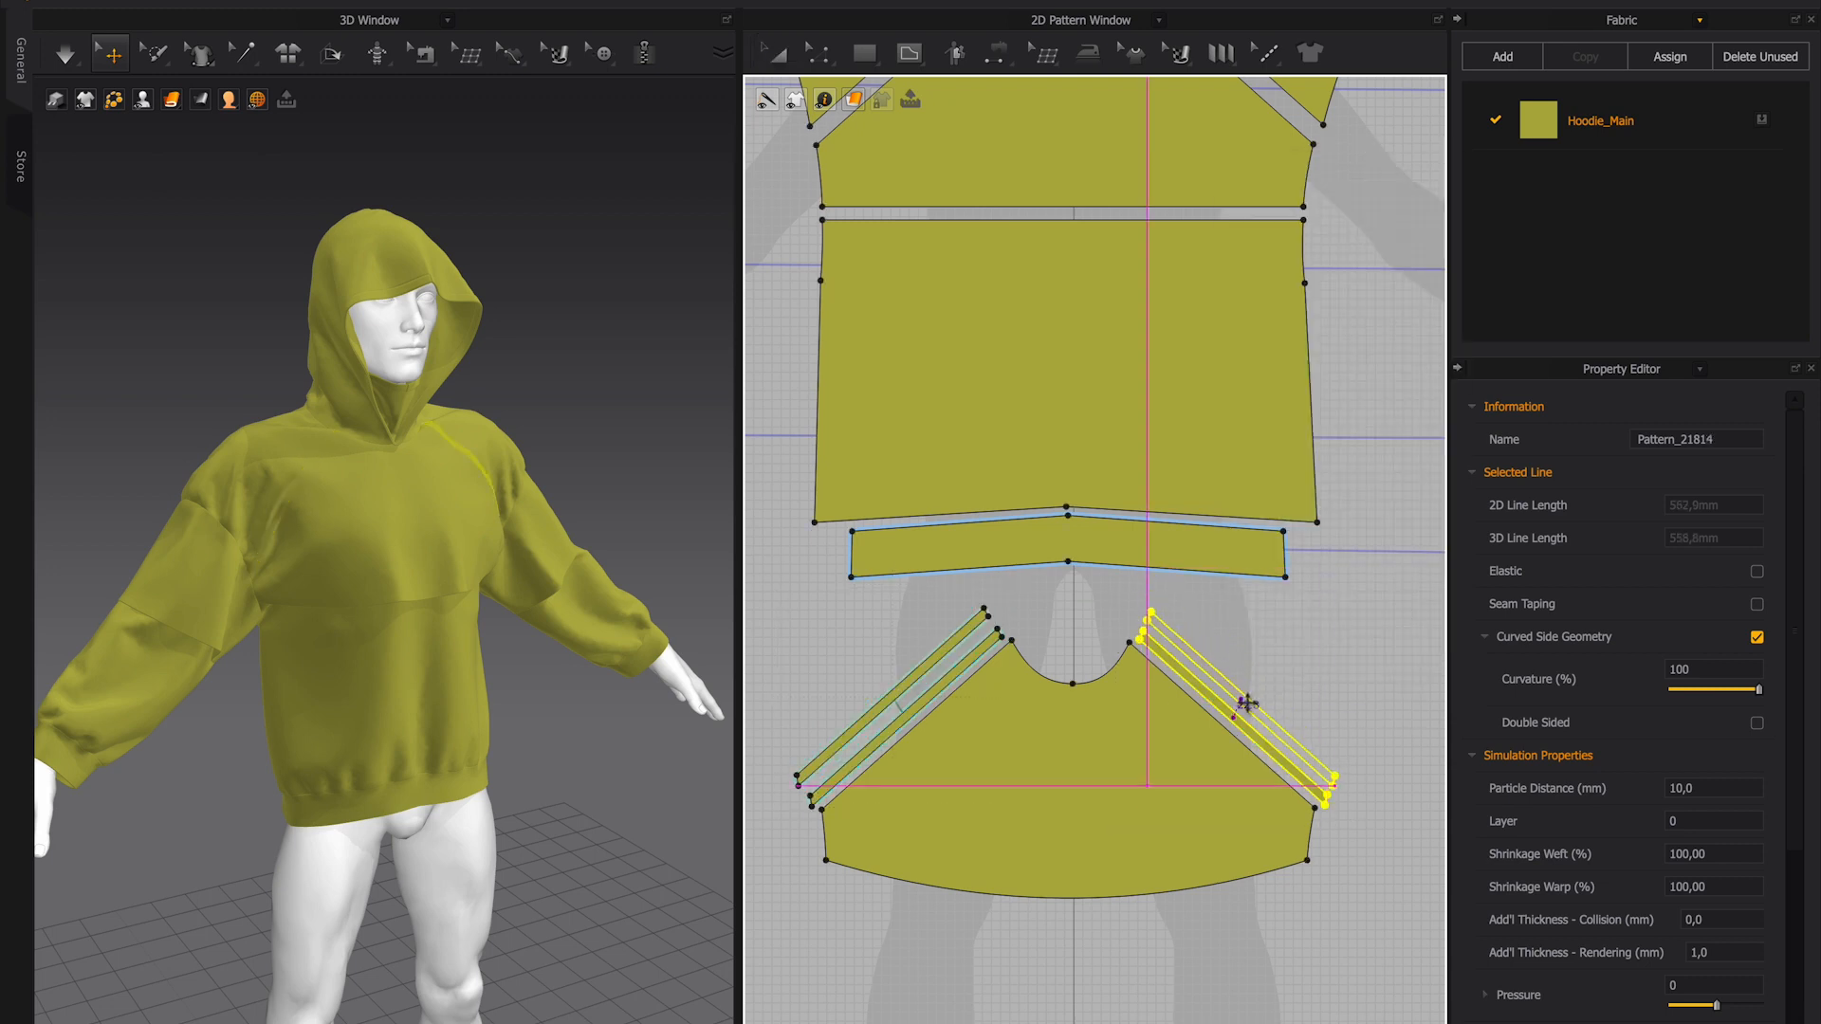
# - Simulate the garment so the layered diagonal strips settle onto the chest
pyautogui.press('space')
pyautogui.moveTo(521, 628)
pyautogui.mouseDown(button='right')
pyautogui.moveTo(395, 664)
pyautogui.moveTo(488, 602)
pyautogui.moveTo(538, 614)
pyautogui.mouseUp(button='right')
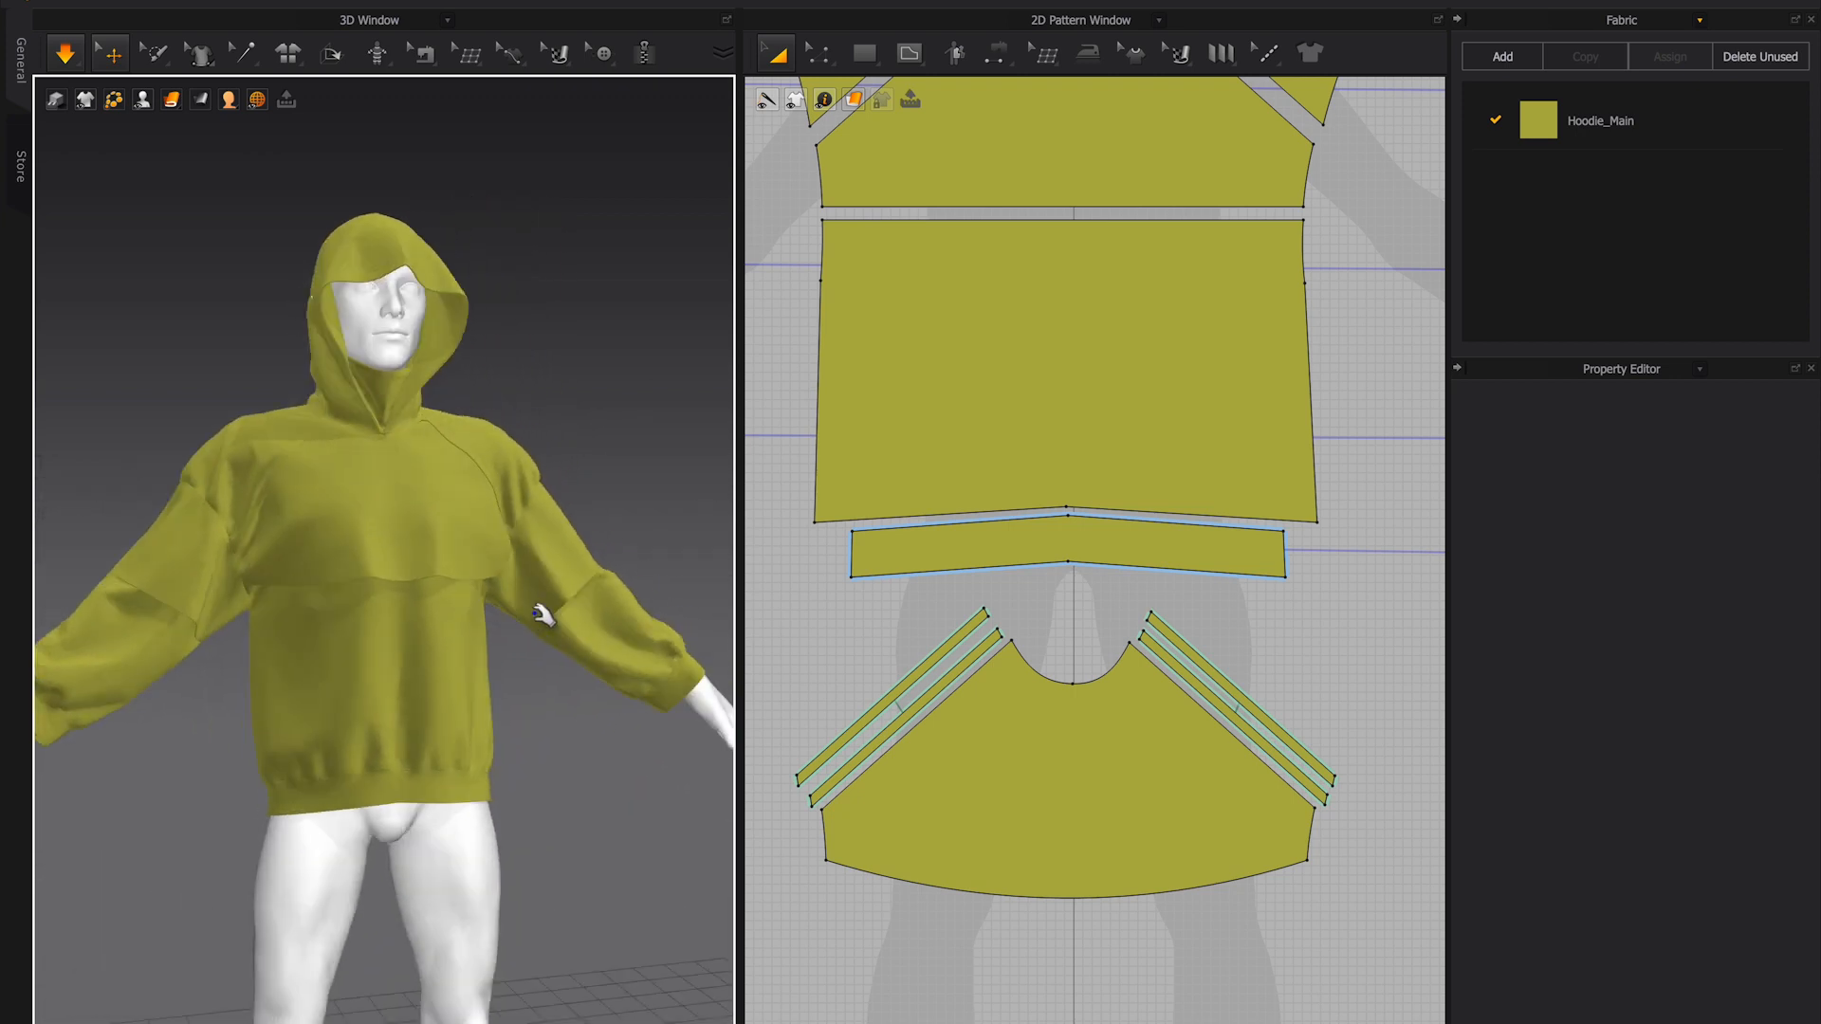
pyautogui.moveTo(538, 614); pyautogui.dragTo(555, 619, button='right')
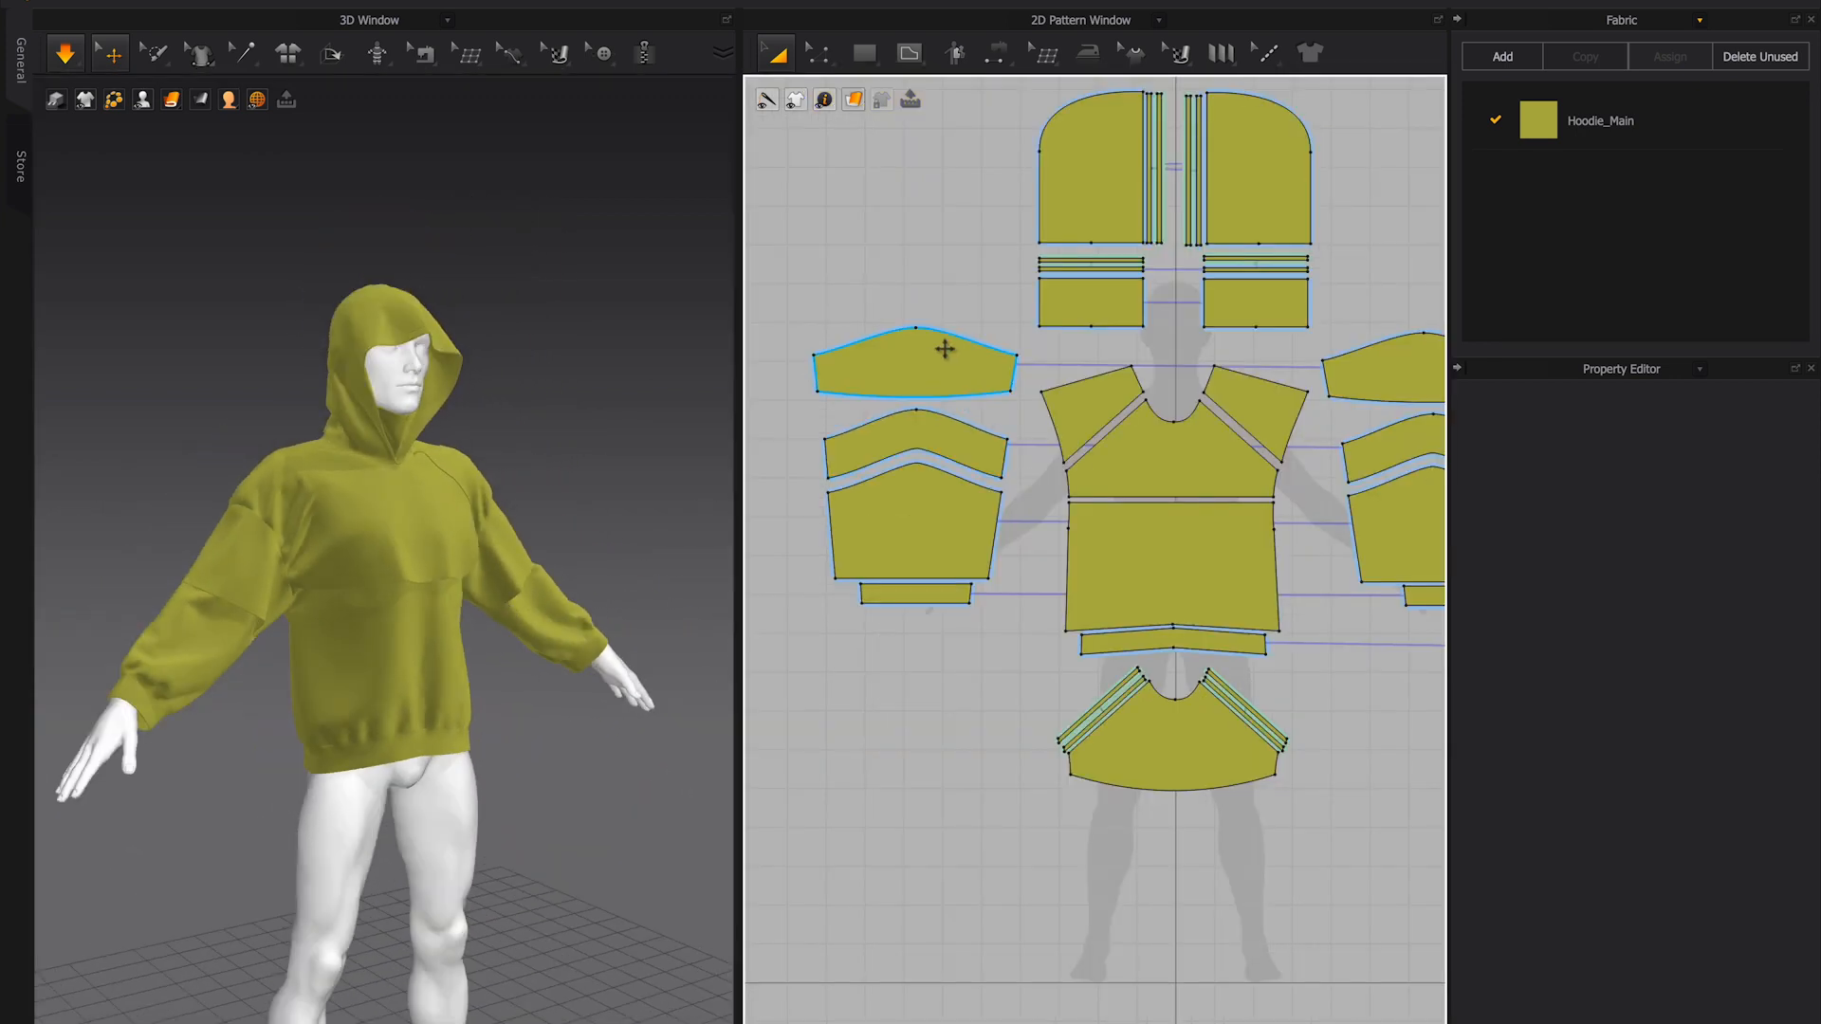
# - Offset the curved top edge of the uppermost sleeve panel as an internal line
pyautogui.click(945, 349)
pyautogui.click(821, 53)
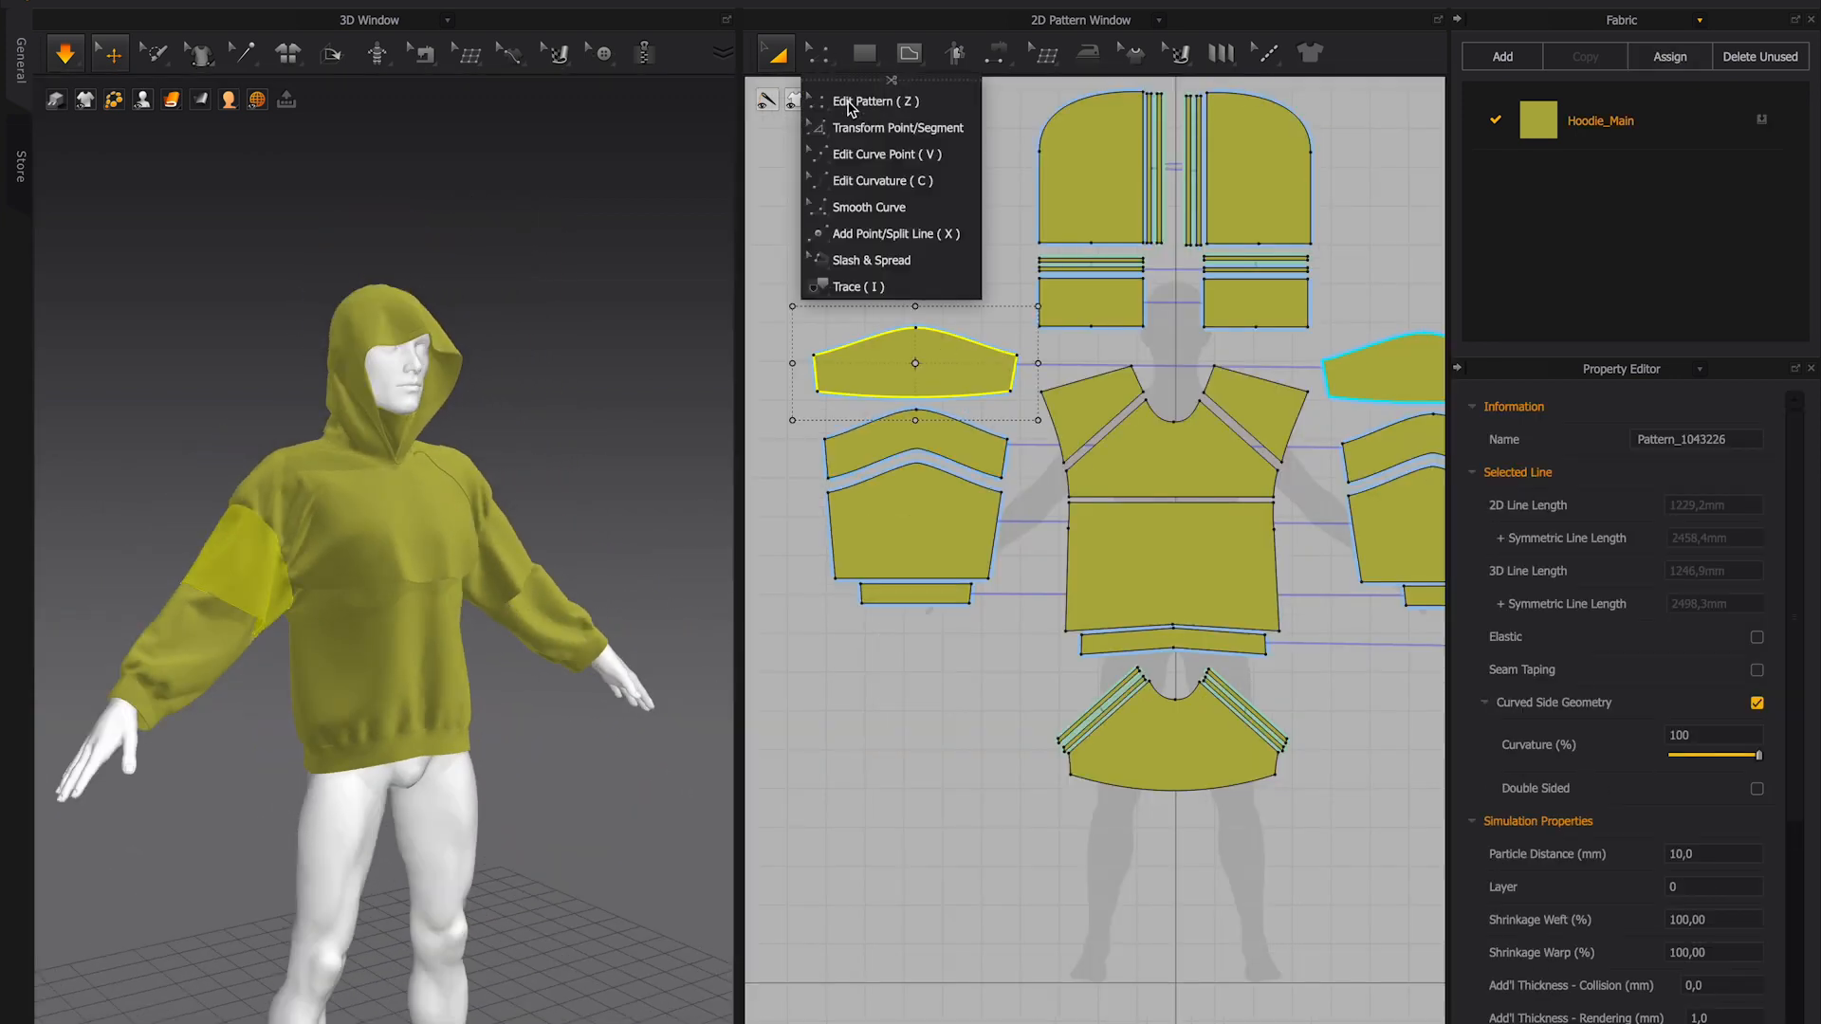
pyautogui.click(858, 102)
pyautogui.keyDown('shift'); pyautogui.click(960, 347); pyautogui.keyUp('shift')
pyautogui.rightClick(962, 342)
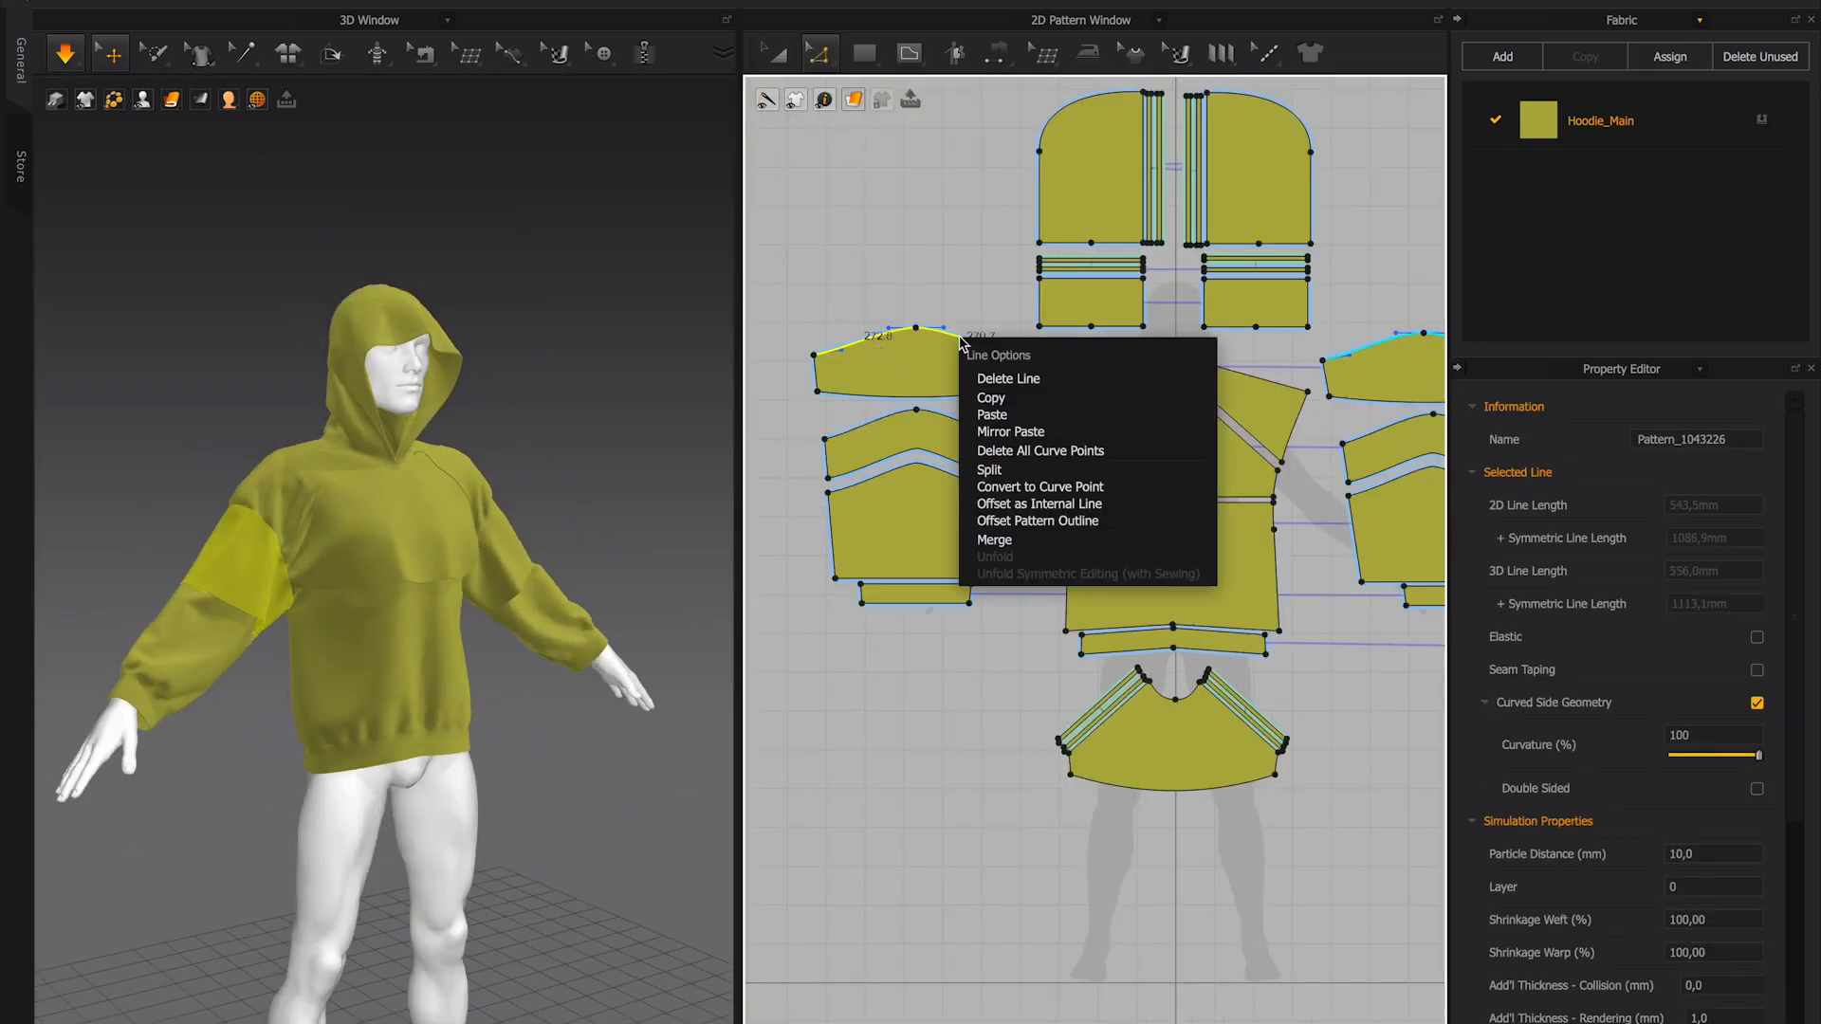
pyautogui.click(1054, 504)
pyautogui.click(858, 599)
# - Cut and sew the upper sleeve panel along the offset line to separate a thin curved strip
pyautogui.scroll(5, 929, 320)
pyautogui.moveTo(929, 320); pyautogui.dragTo(1017, 497, button='middle')
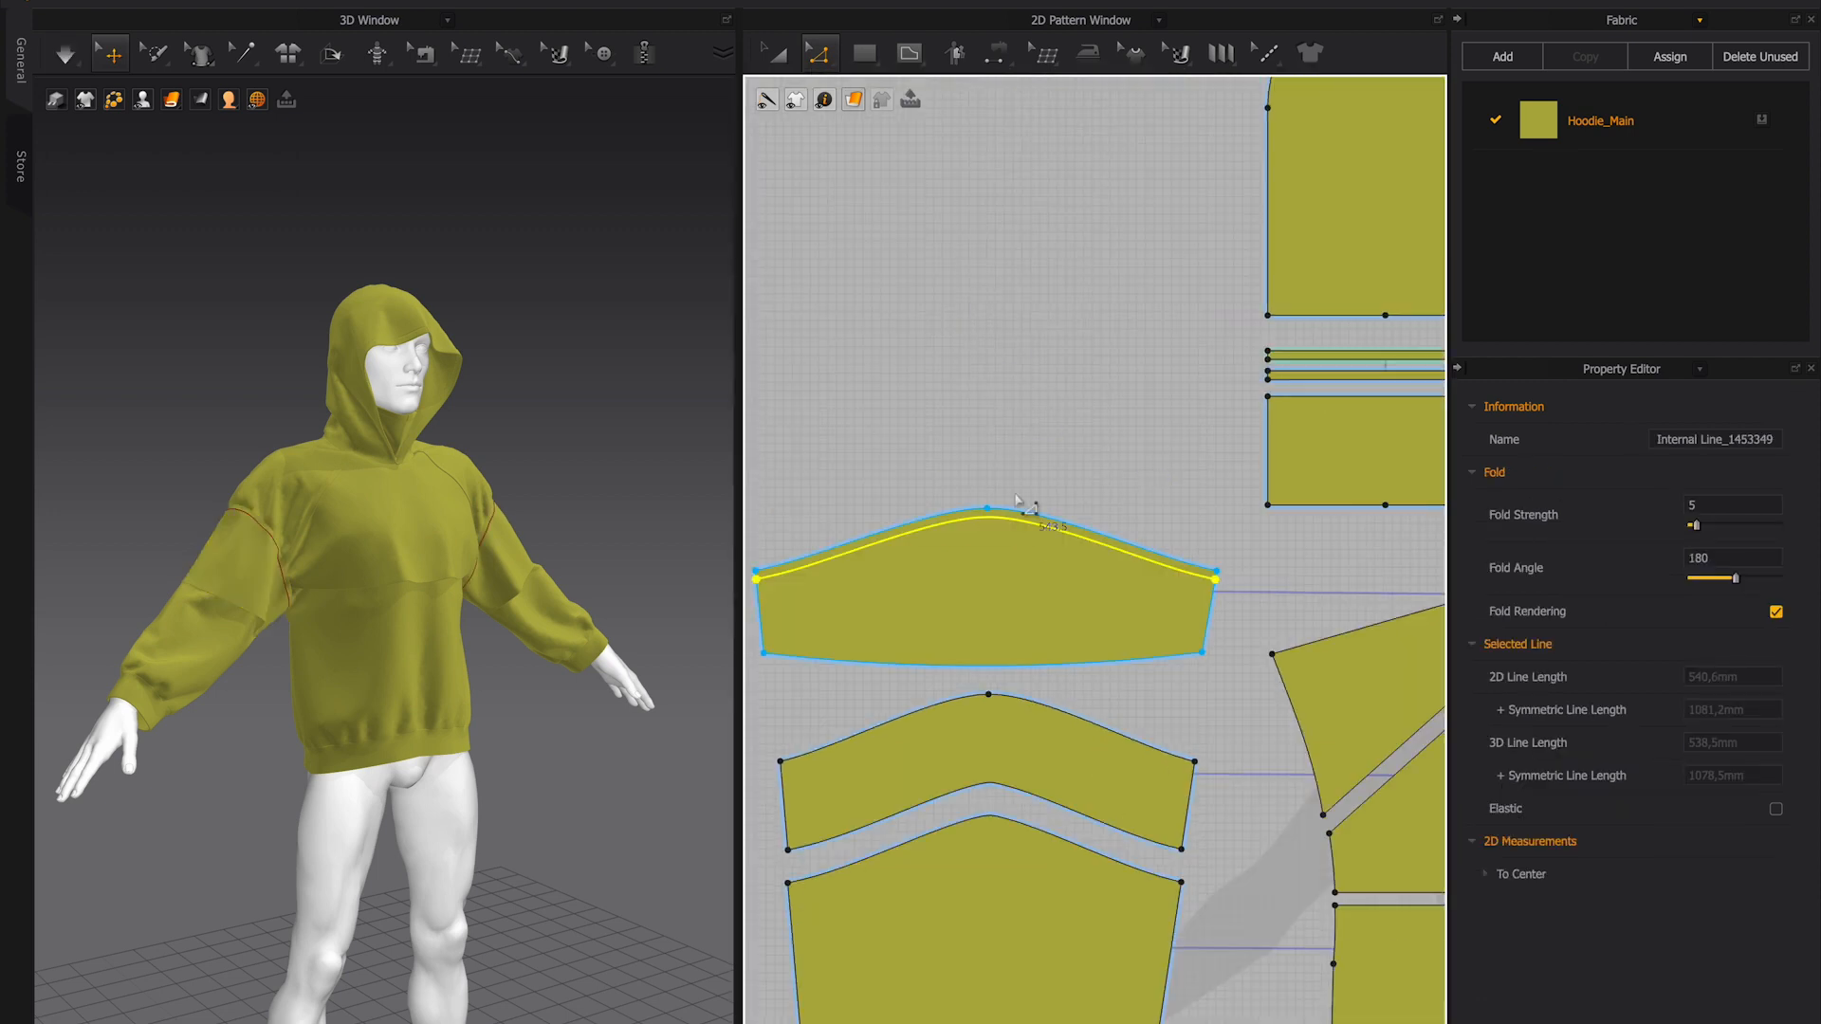
pyautogui.rightClick(1041, 531)
pyautogui.click(1119, 718)
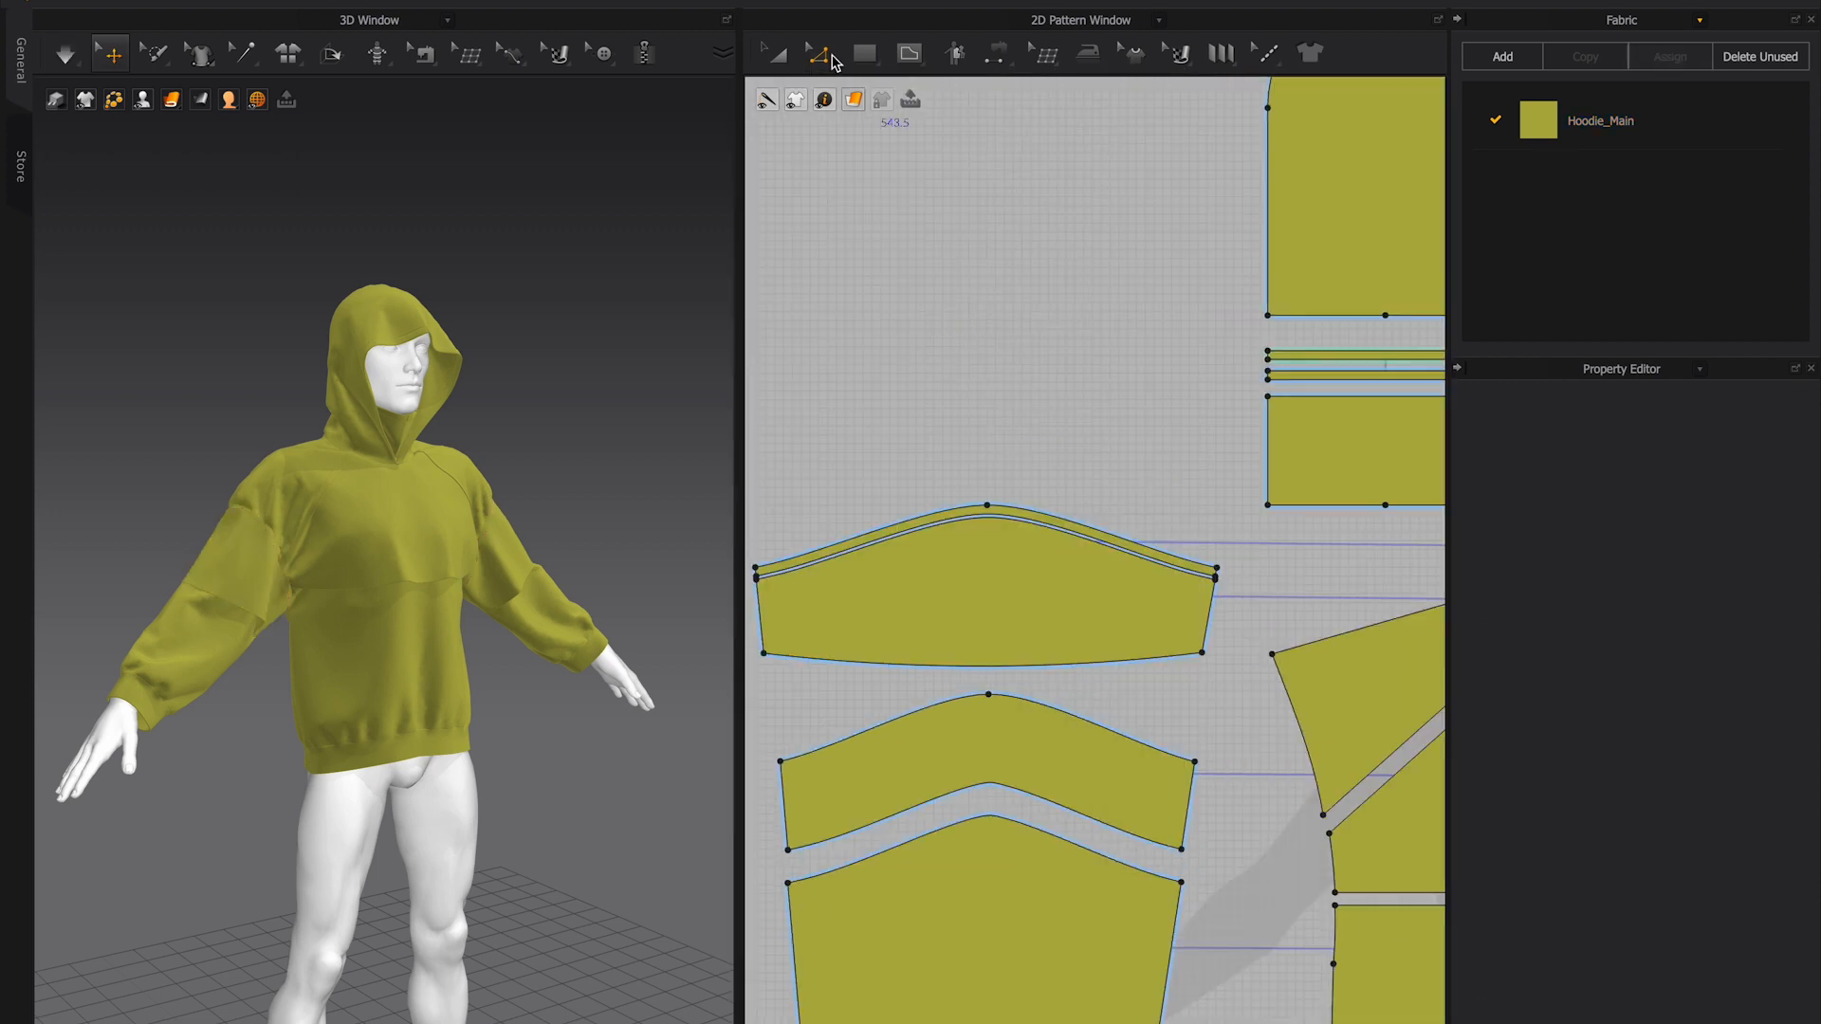
# - Create Layer Clone (Over) copies of the thin curved strips on both sleeves and place them above the originals
pyautogui.click(1045, 510)
pyautogui.rightClick(1043, 506)
pyautogui.click(1111, 814)
pyautogui.click(986, 503)
pyautogui.scroll(-3, 987, 503)
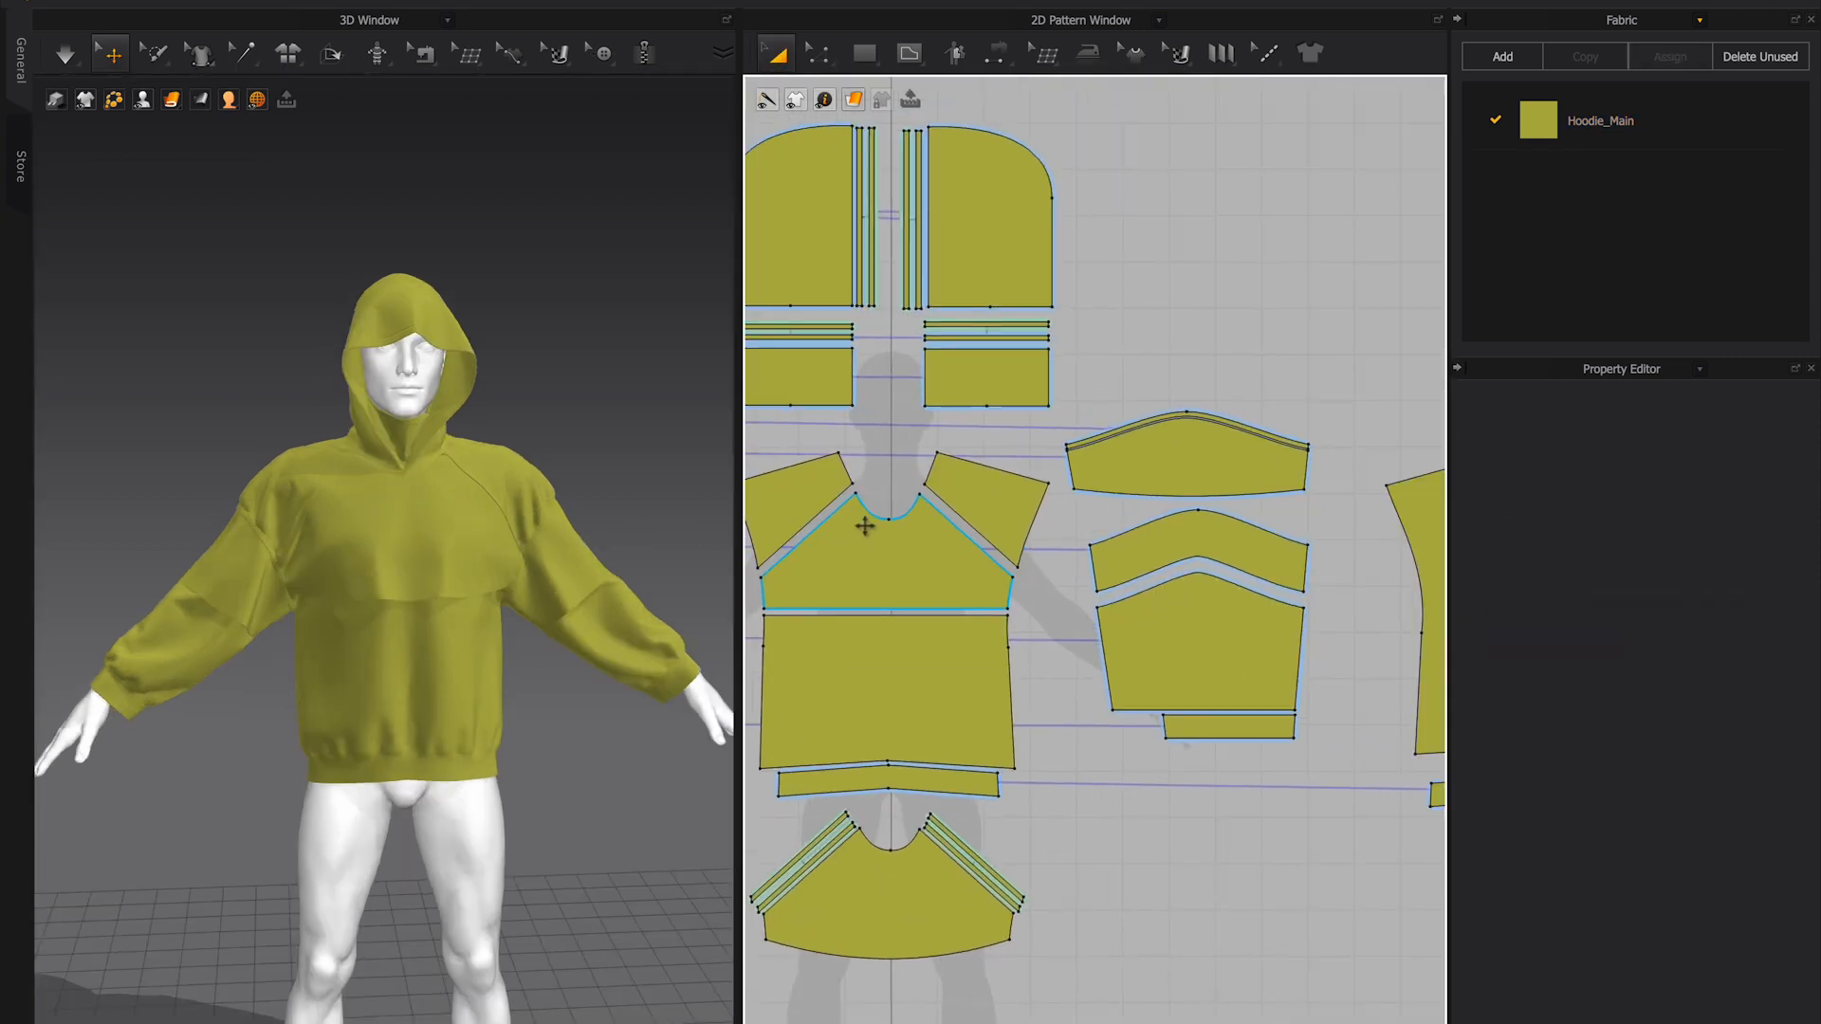
pyautogui.moveTo(1169, 418); pyautogui.dragTo(1166, 413)
pyautogui.rightClick(1171, 410)
pyautogui.click(1248, 718)
pyautogui.click(1185, 402)
pyautogui.click(1114, 346)
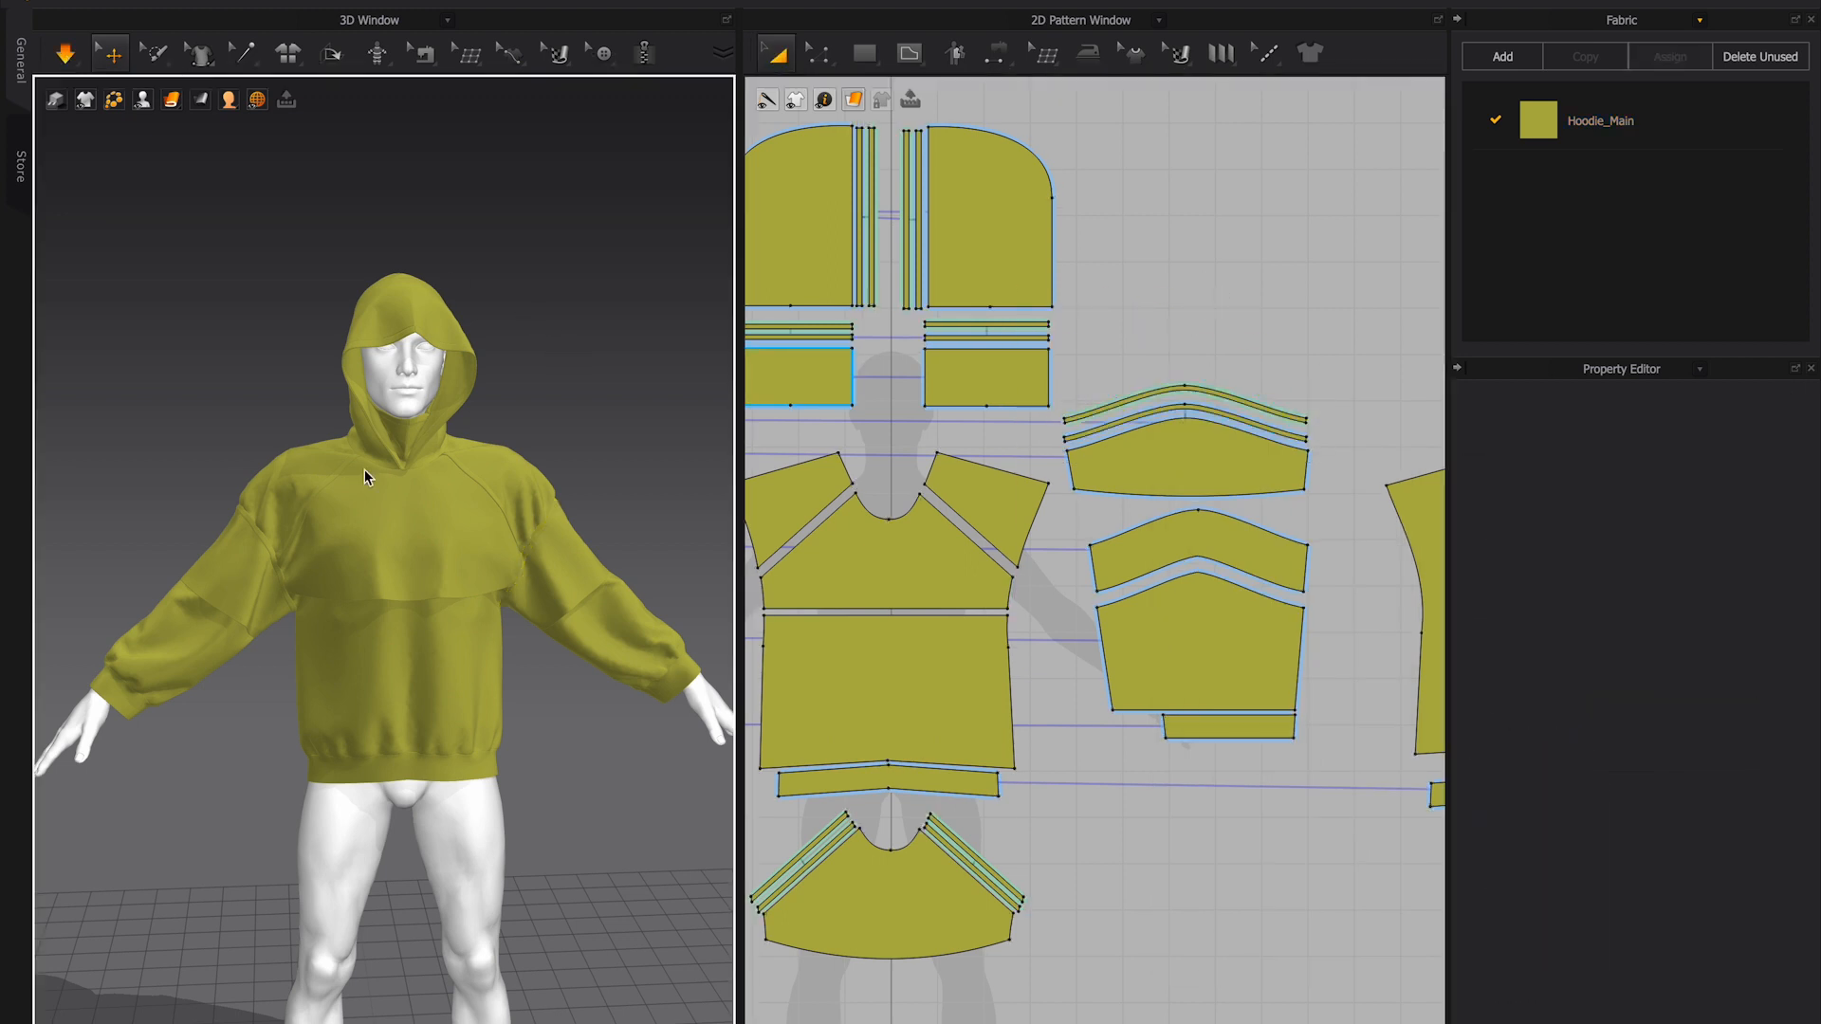
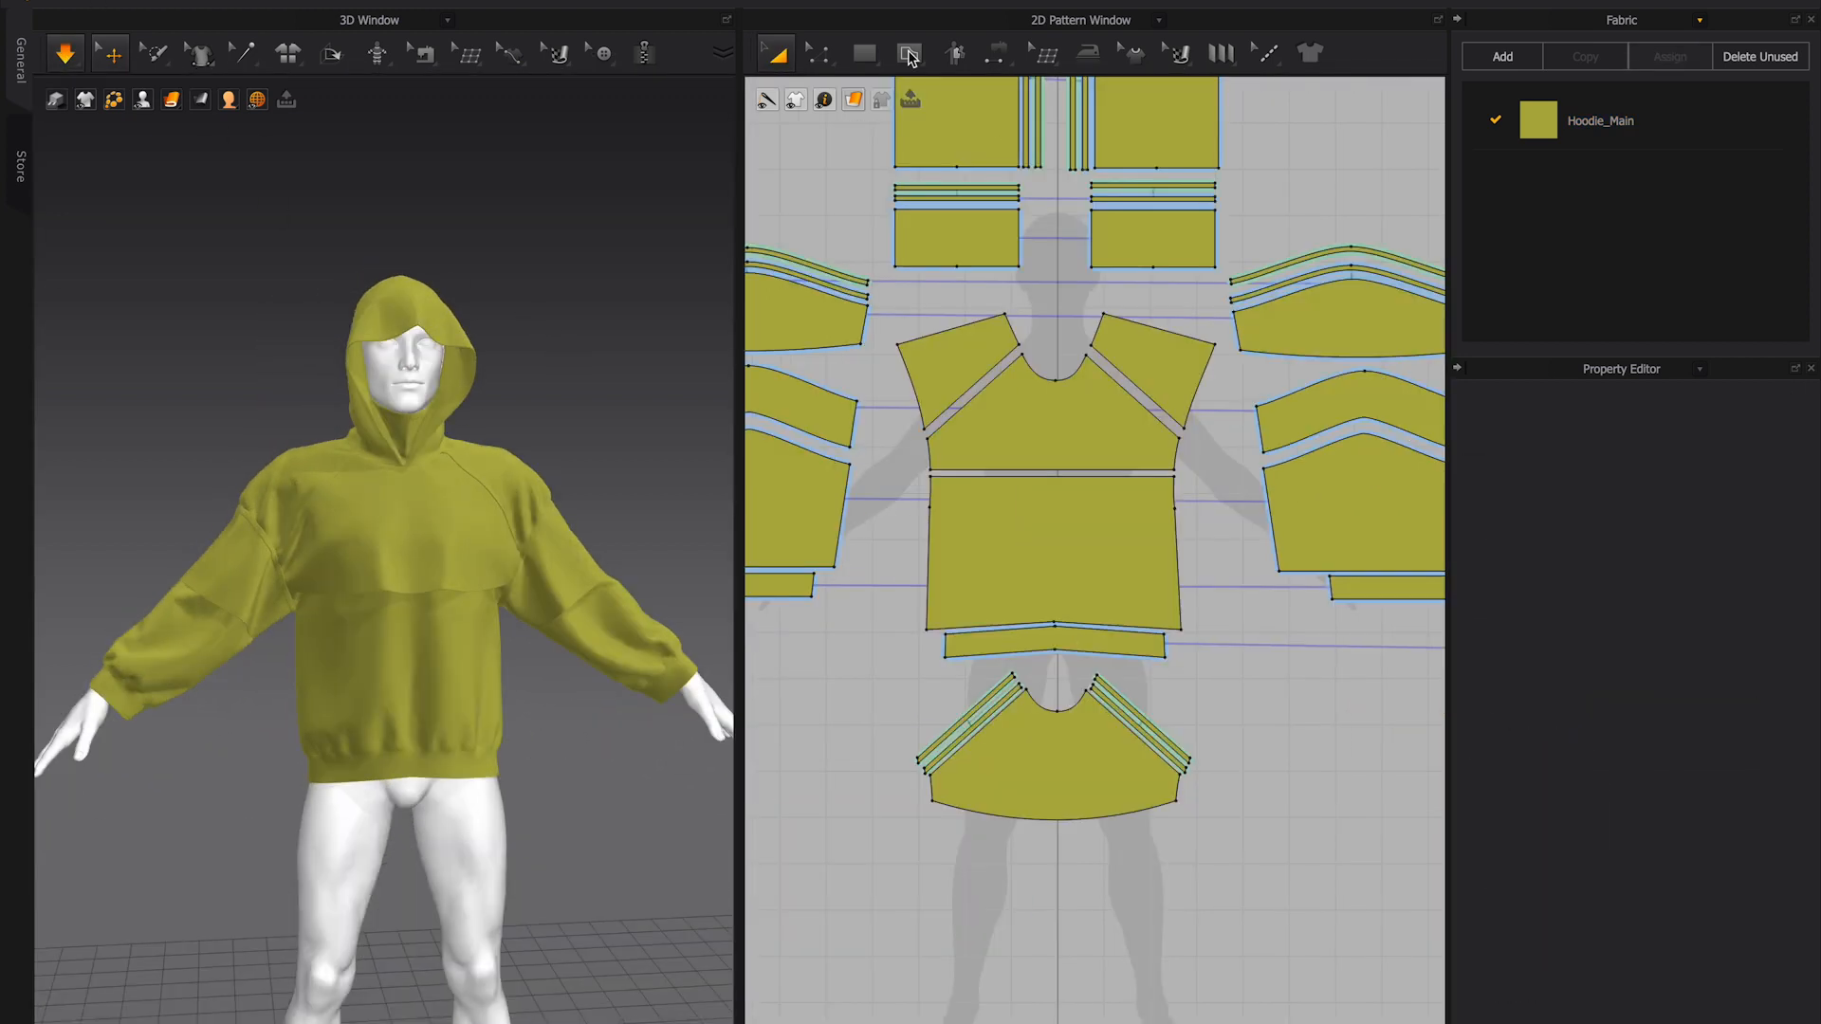
# - Draw an open internal pocket outline on the lower front panel, with vertical sides about 90 mm tall, slanted upper sides and a flat top
pyautogui.click(908, 54)
pyautogui.click(946, 102)
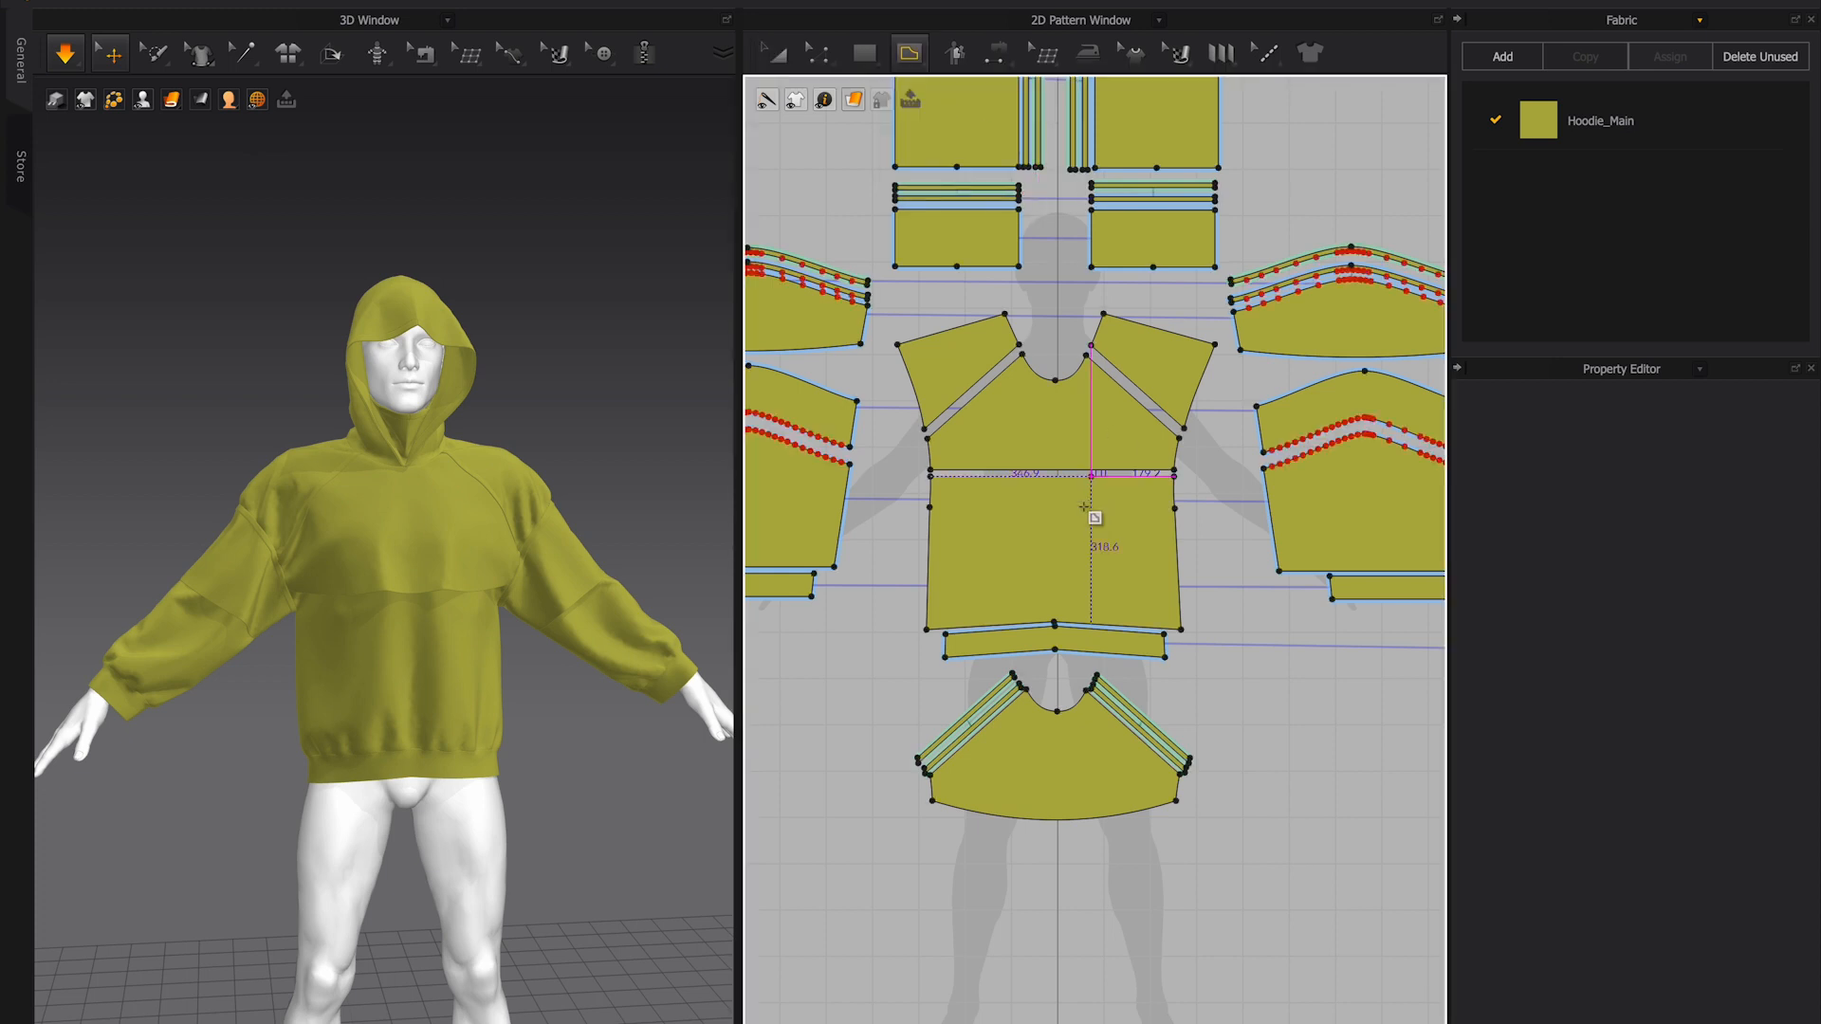
pyautogui.scroll(6, 1093, 520)
pyautogui.click(879, 788)
pyautogui.click(879, 665)
pyautogui.click(977, 533)
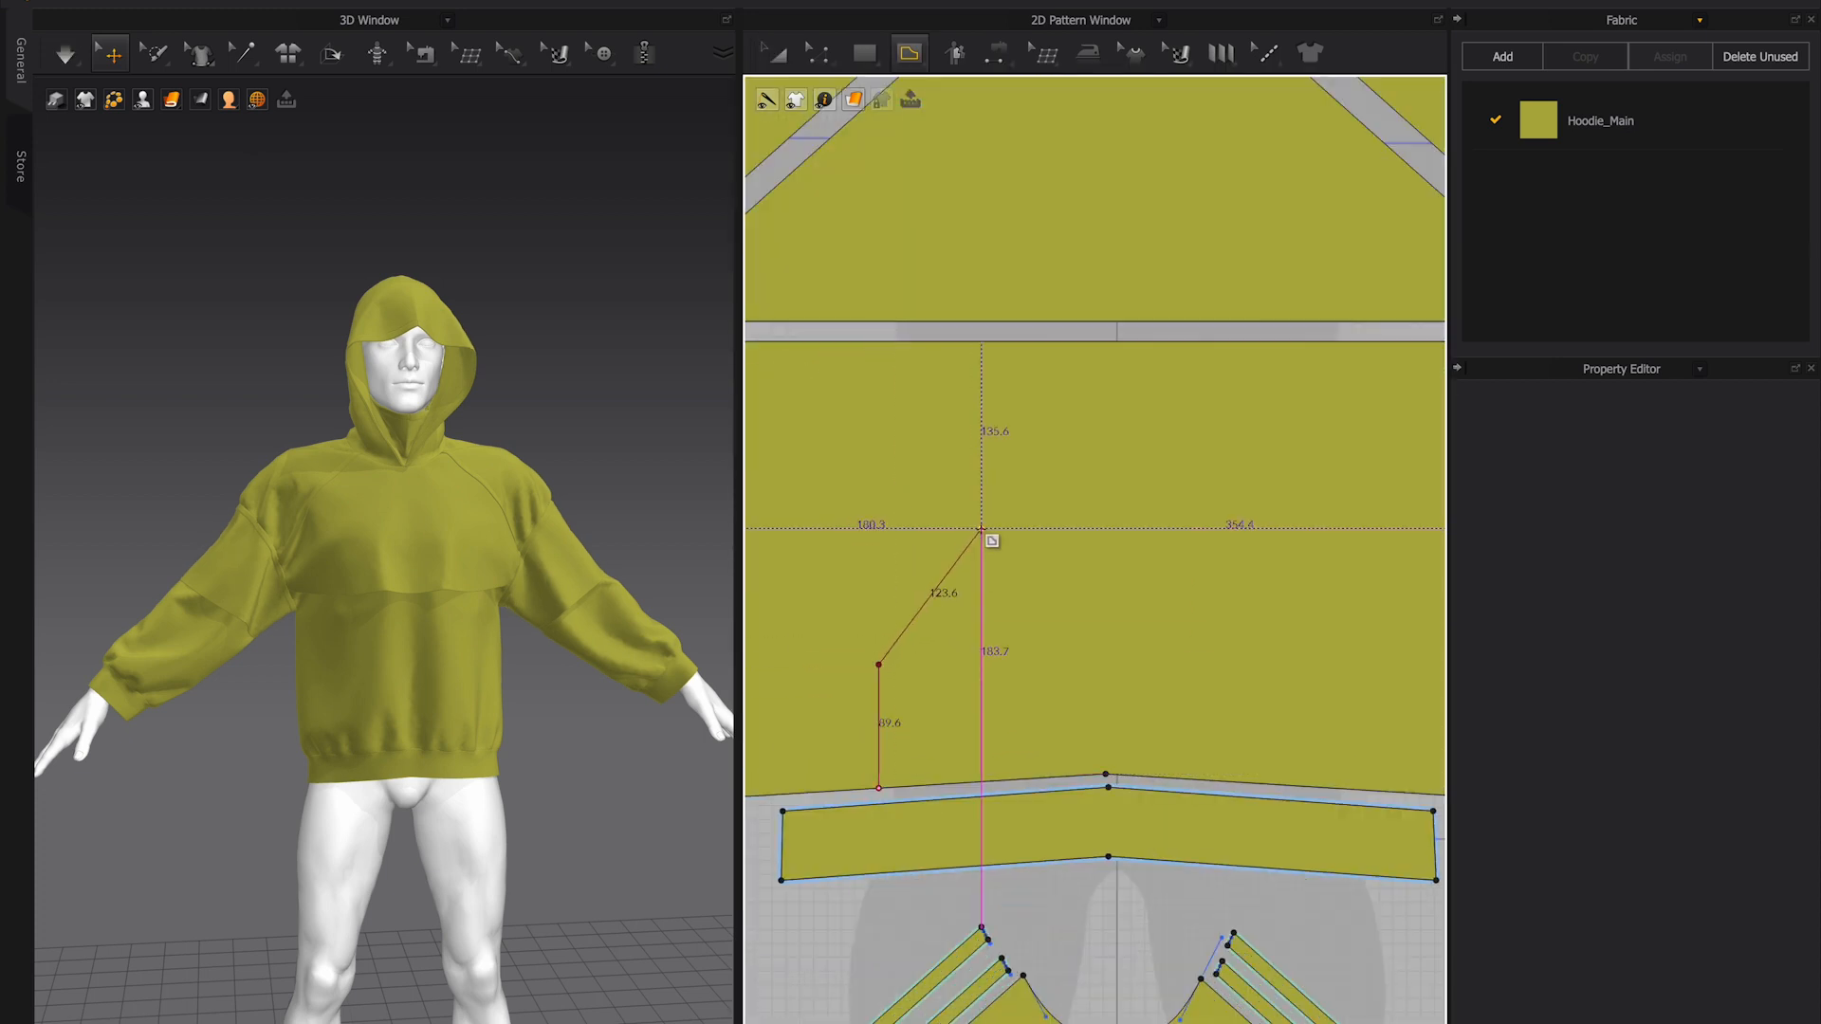
pyautogui.scroll(-3, 984, 533)
pyautogui.click(1068, 424)
pyautogui.click(1113, 492)
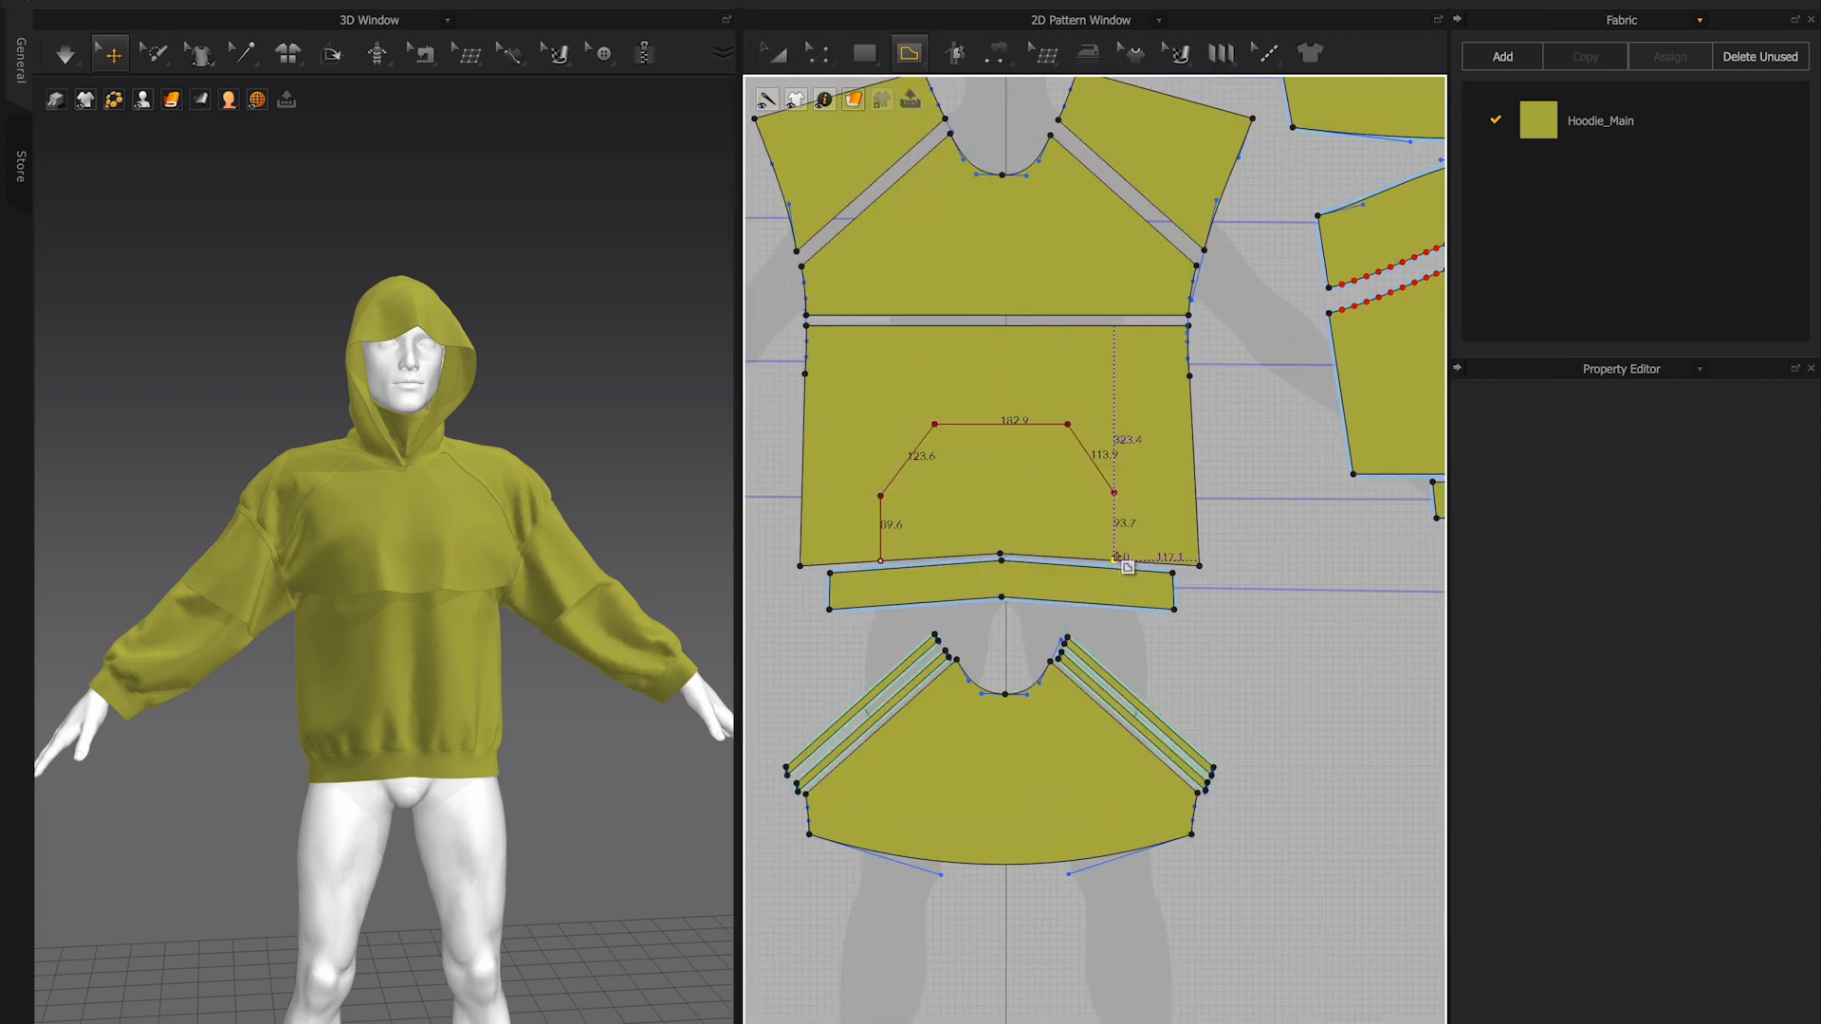
pyautogui.click(1114, 560)
pyautogui.scroll(-3, 483, 513)
# - Bend both slanted segments of the pocket outline into inward curves with the Smooth Curve tool
pyautogui.click(837, 63)
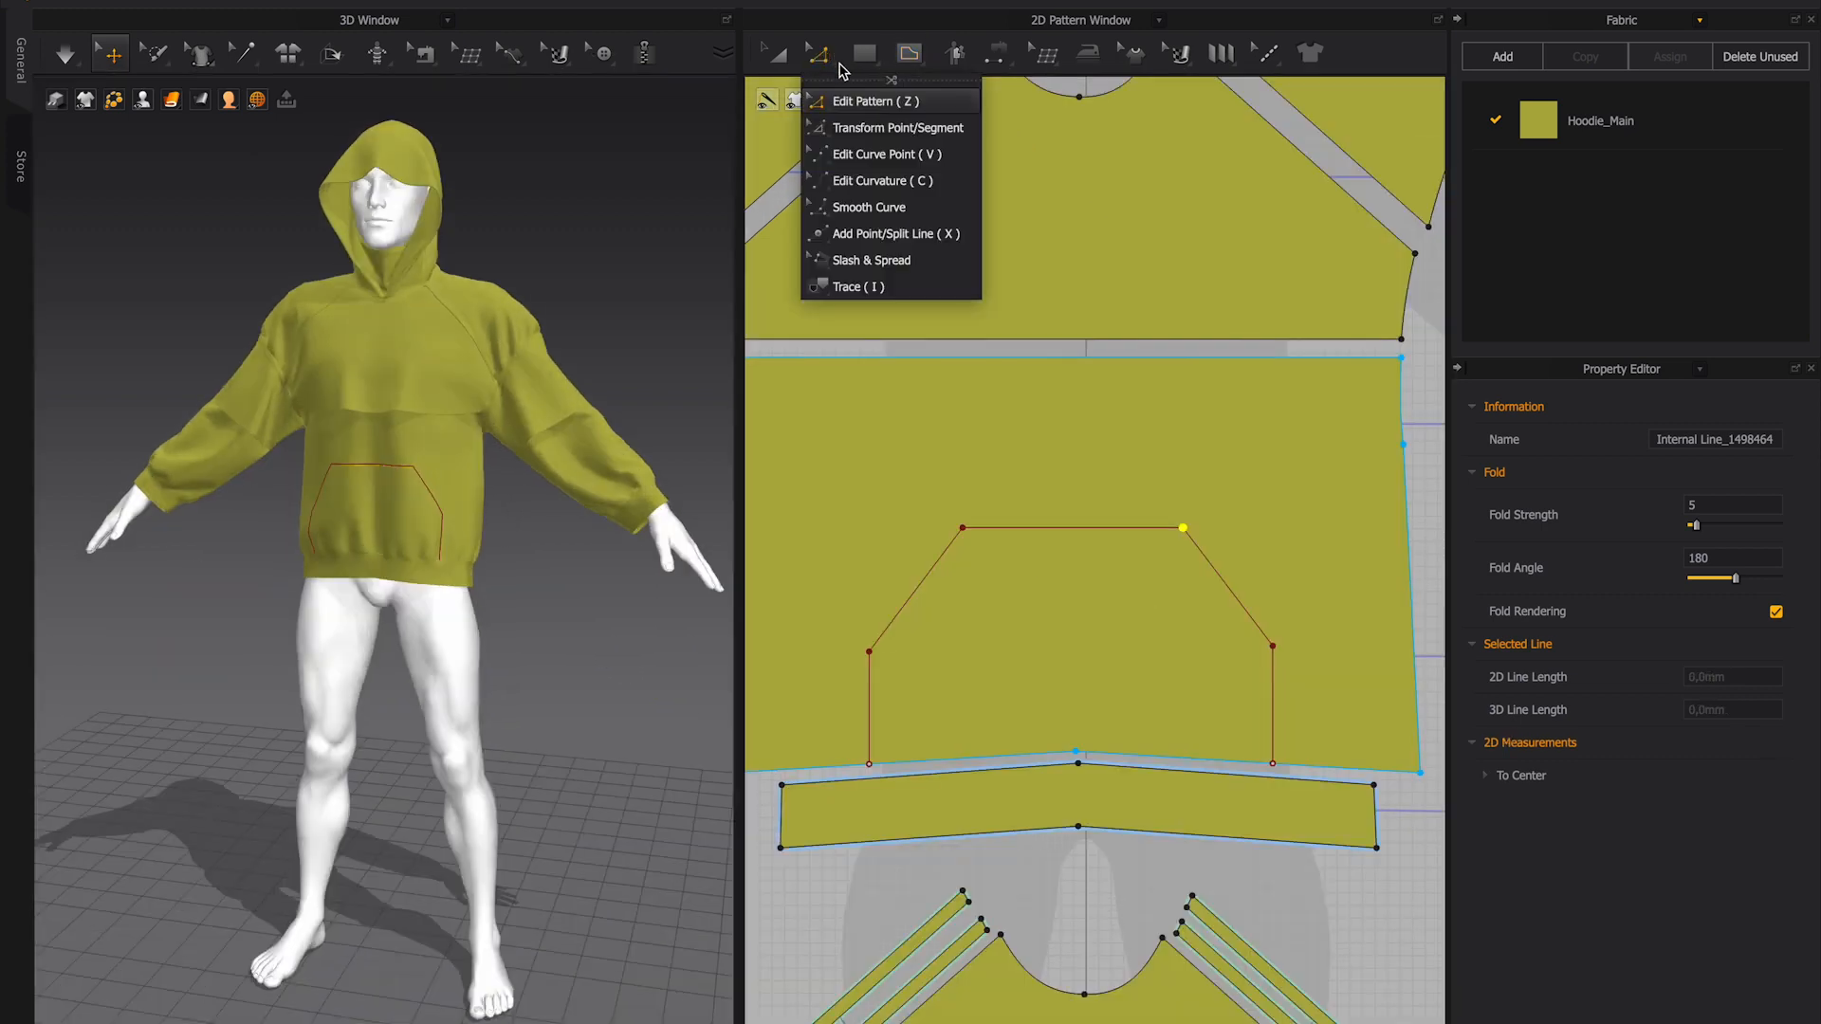
pyautogui.click(896, 207)
pyautogui.click(869, 652)
pyautogui.click(977, 528)
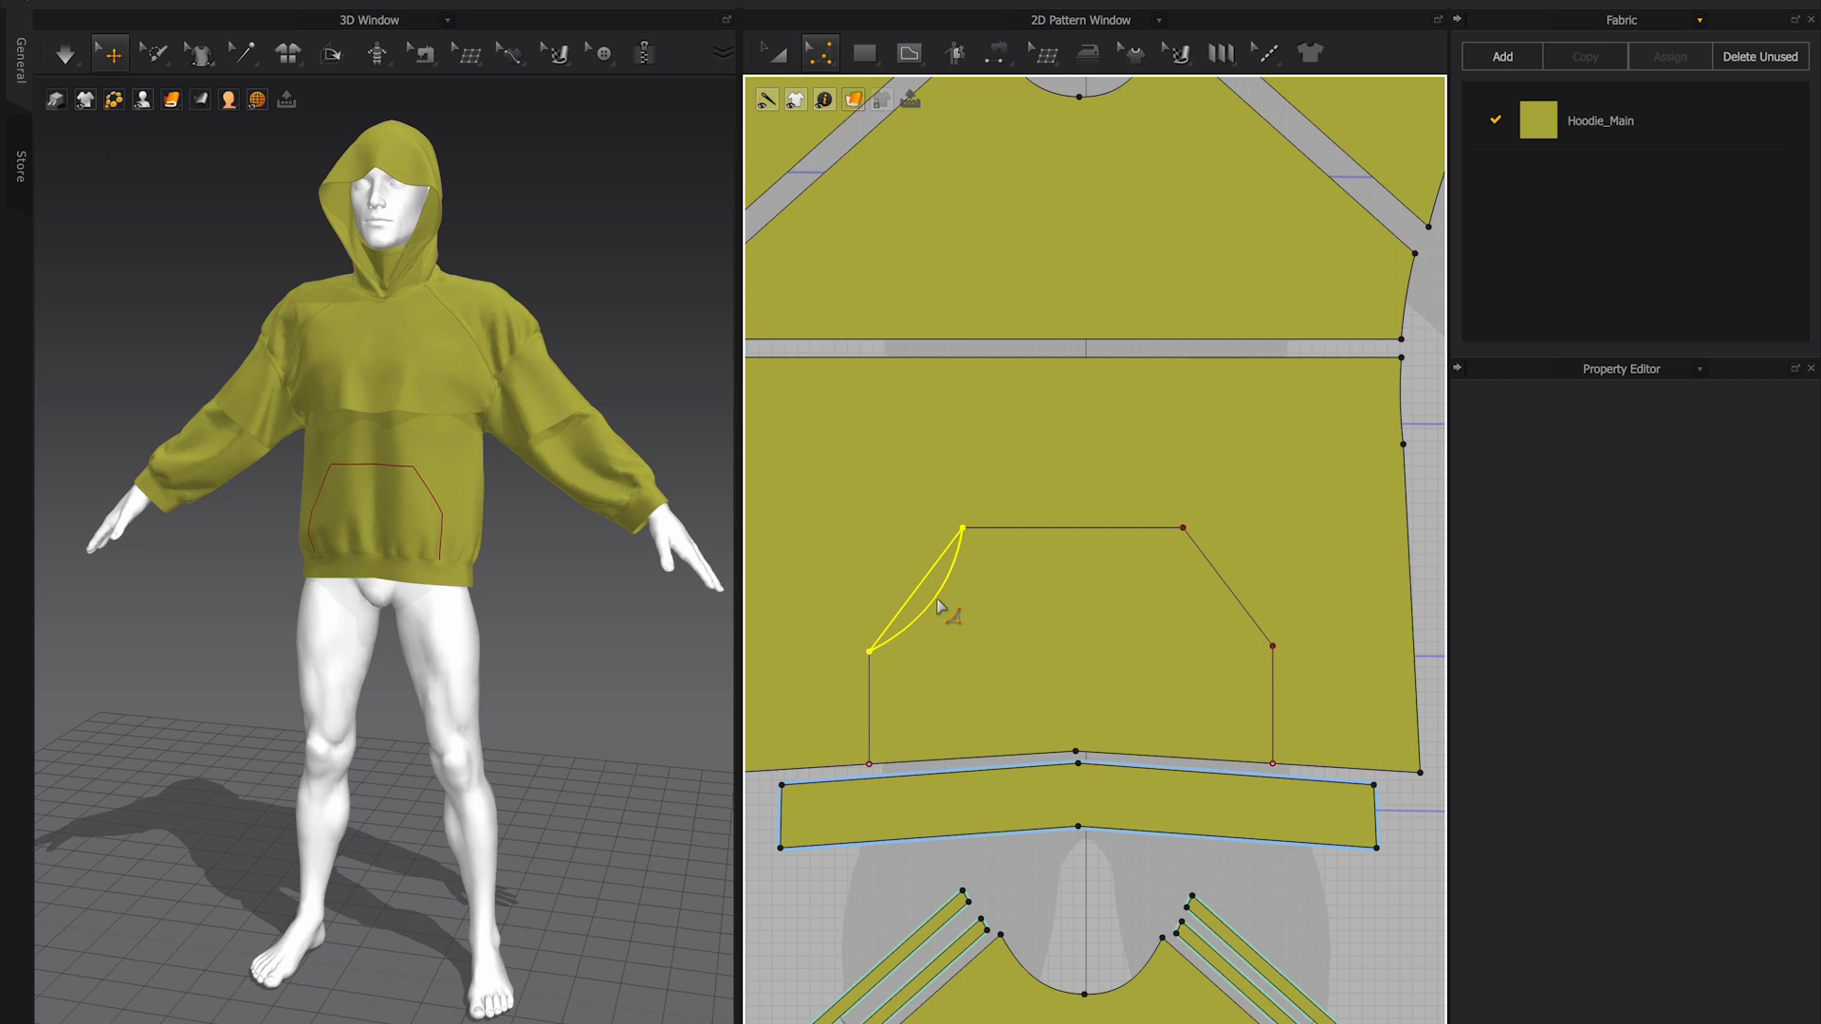
pyautogui.click(939, 607)
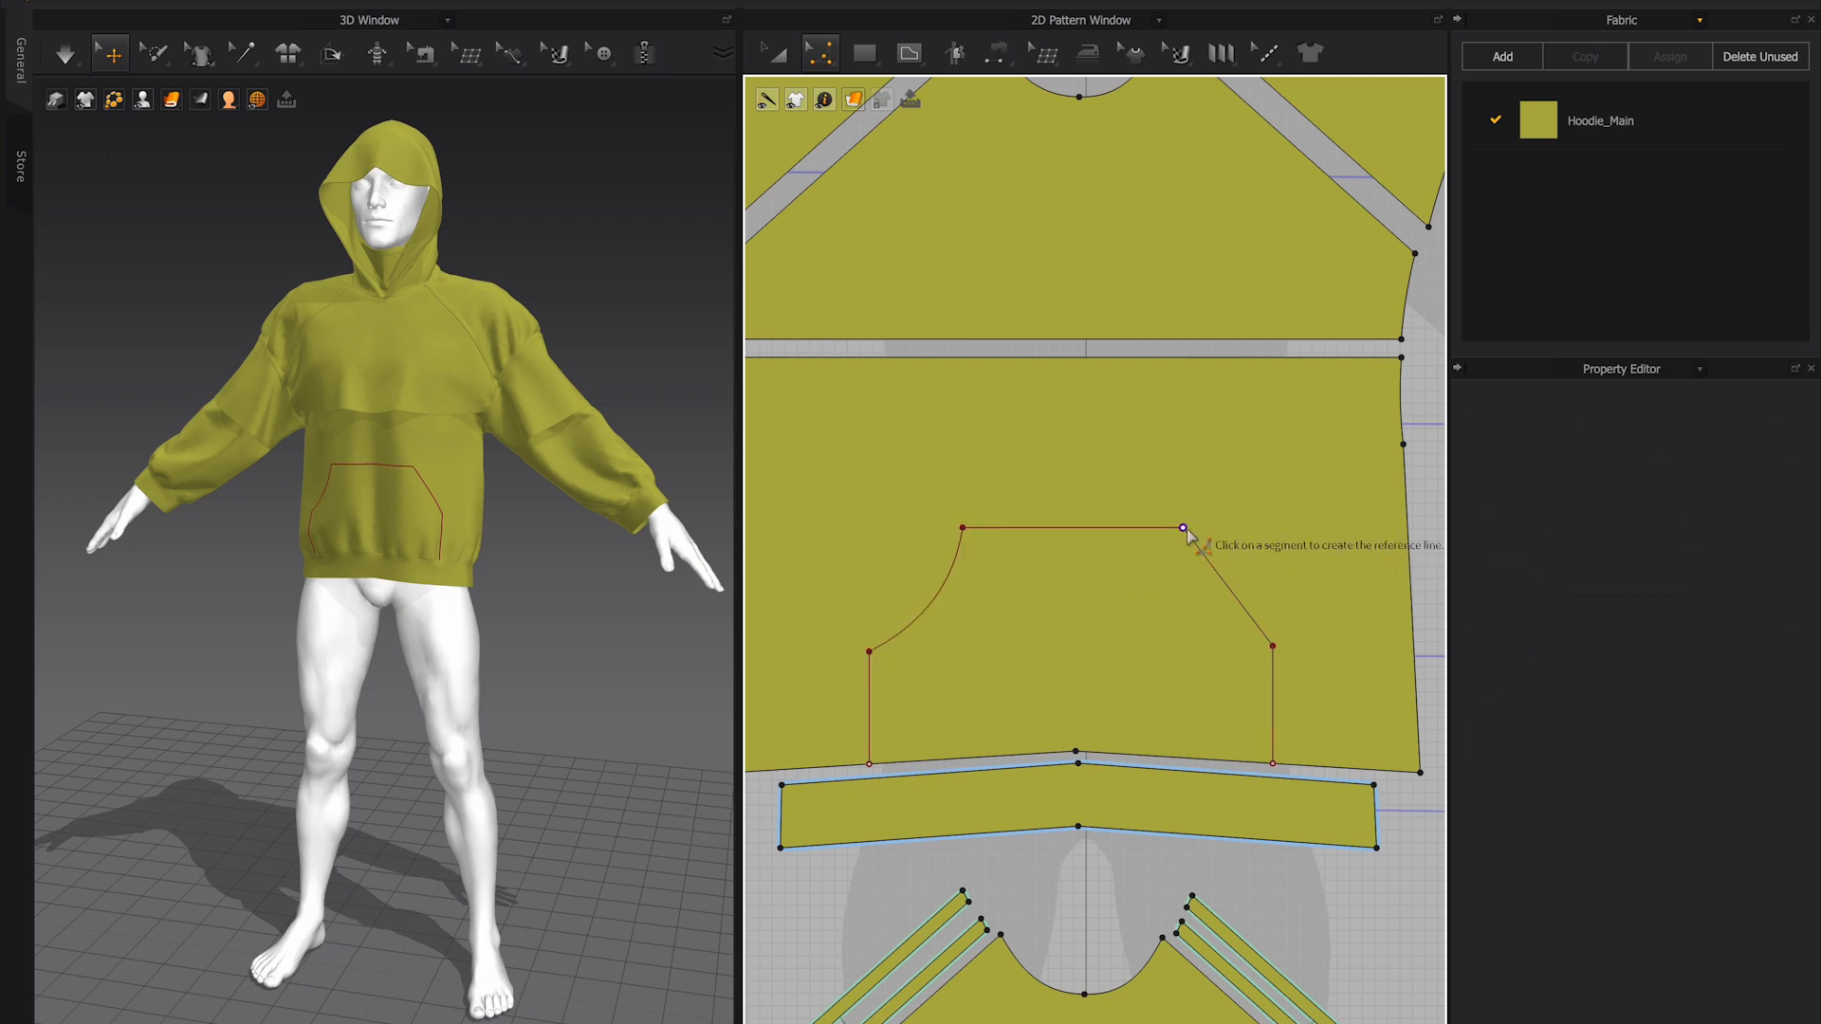
pyautogui.click(1267, 638)
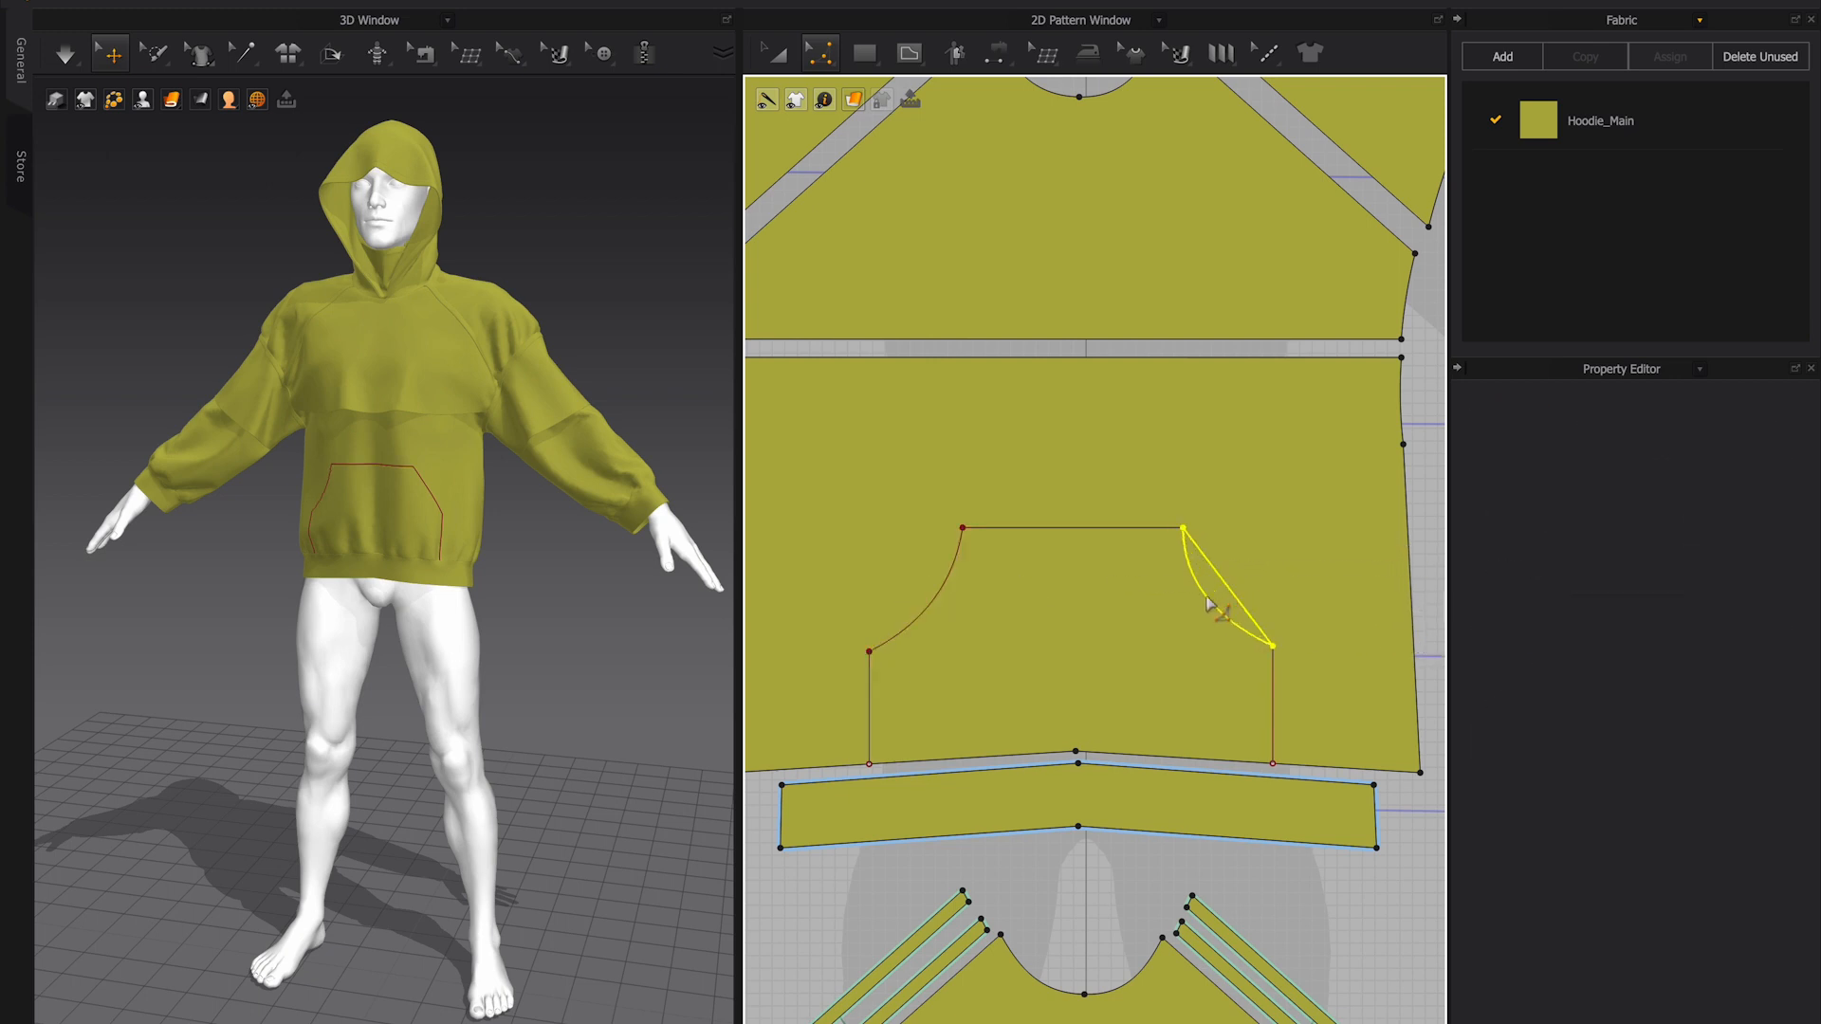
pyautogui.click(1241, 615)
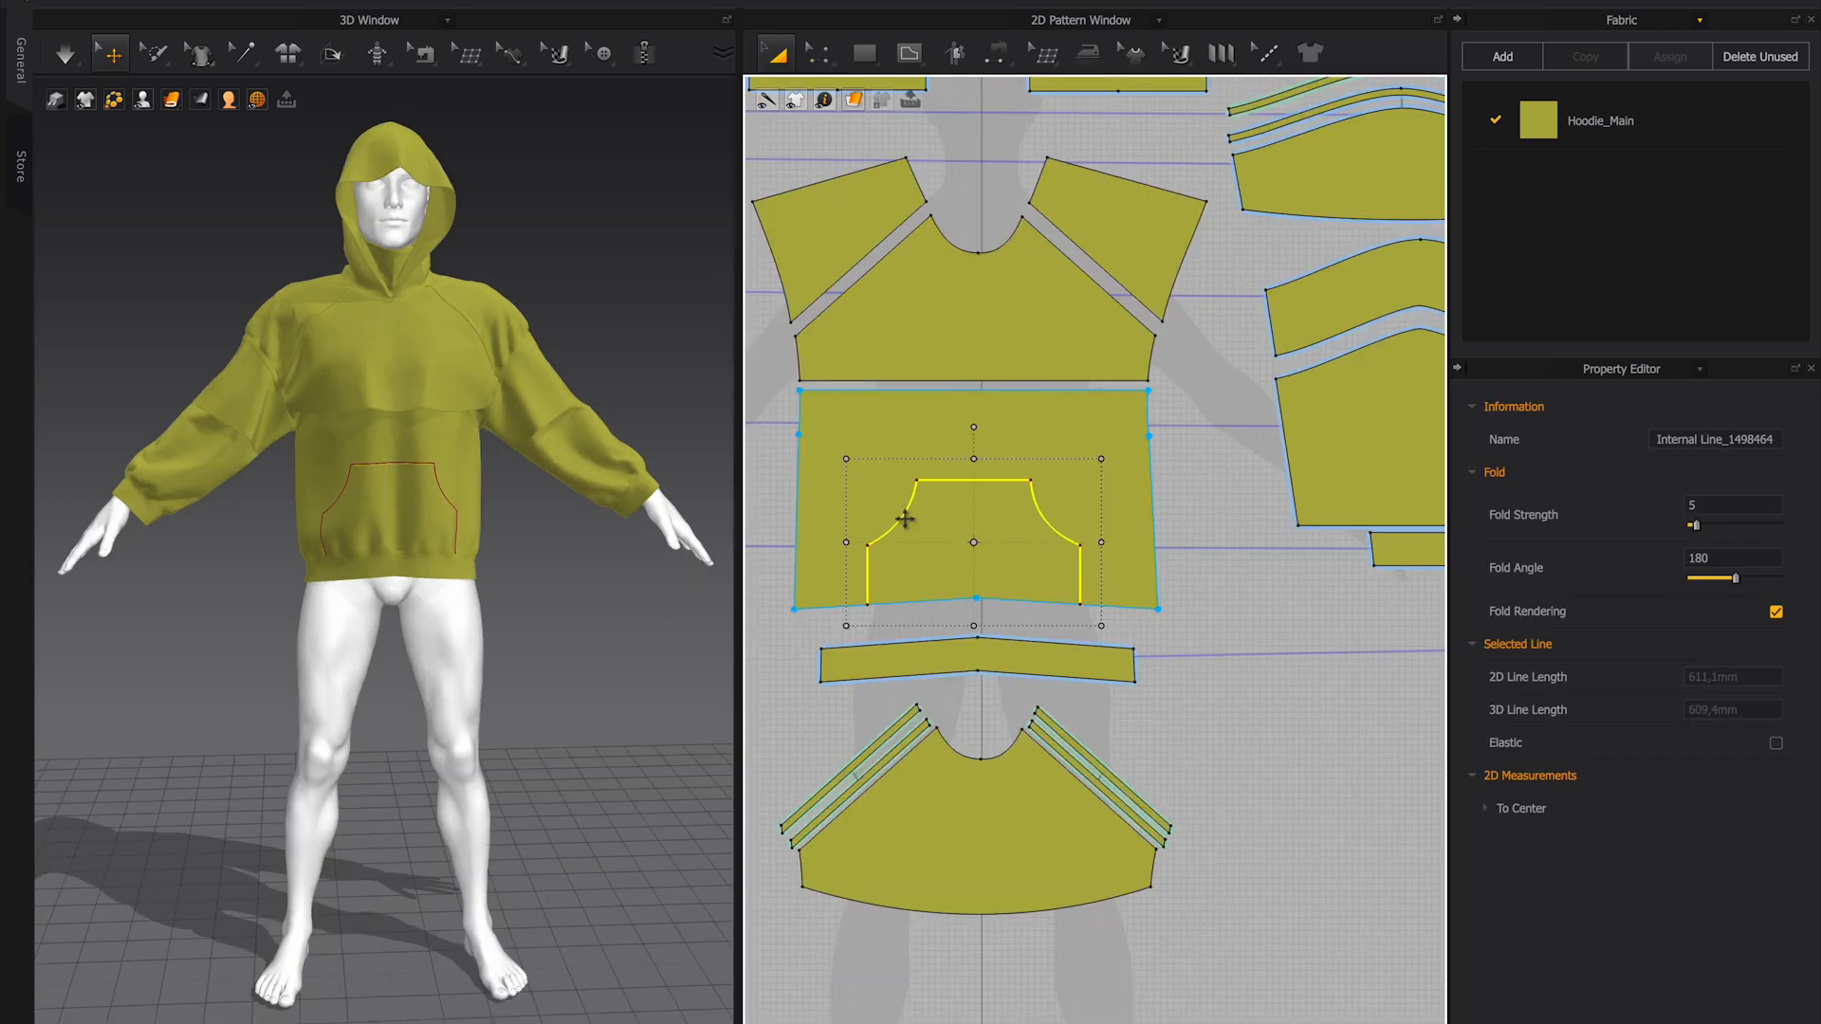
# - Cut and sew the lower front panel along the pocket outline and move the separated pocket piece beside the chest panel
pyautogui.rightClick(904, 518)
pyautogui.click(987, 701)
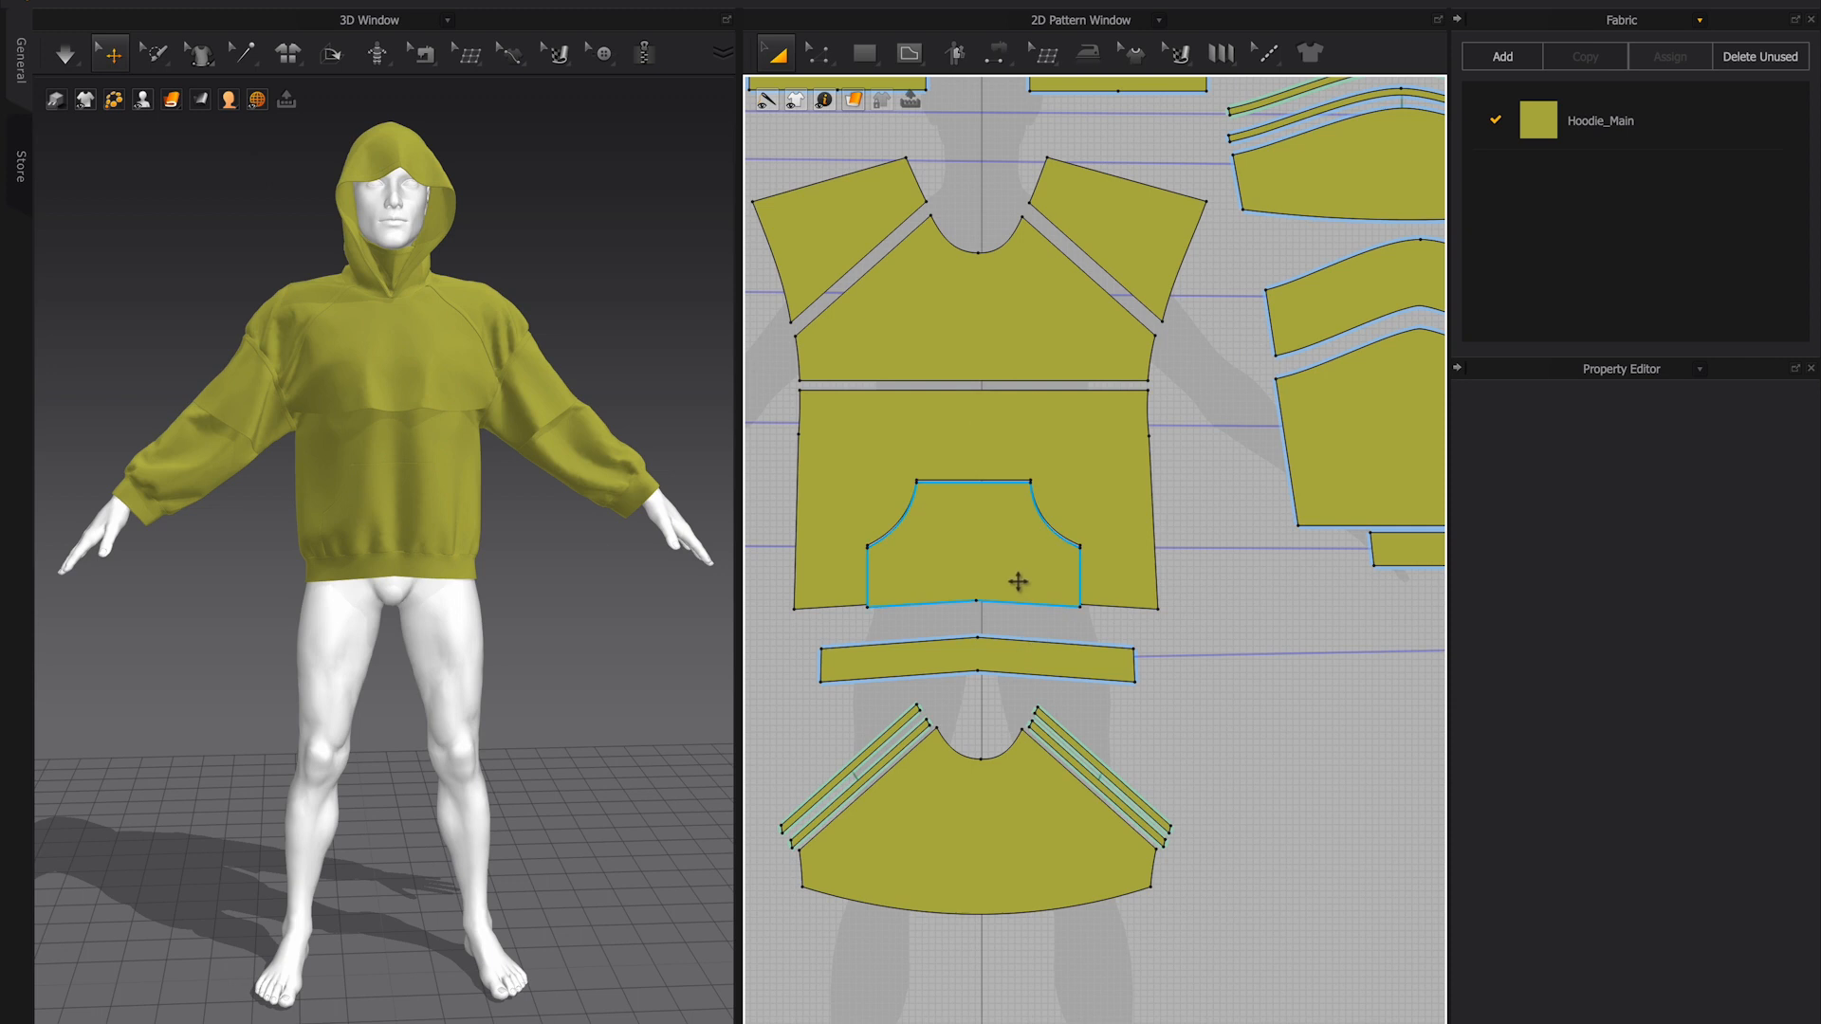
pyautogui.moveTo(1007, 573); pyautogui.dragTo(1325, 736)
# - Paste a copy of the pocket piece below the original and position it in 3D in front of the lower torso
pyautogui.rightClick(1118, 636)
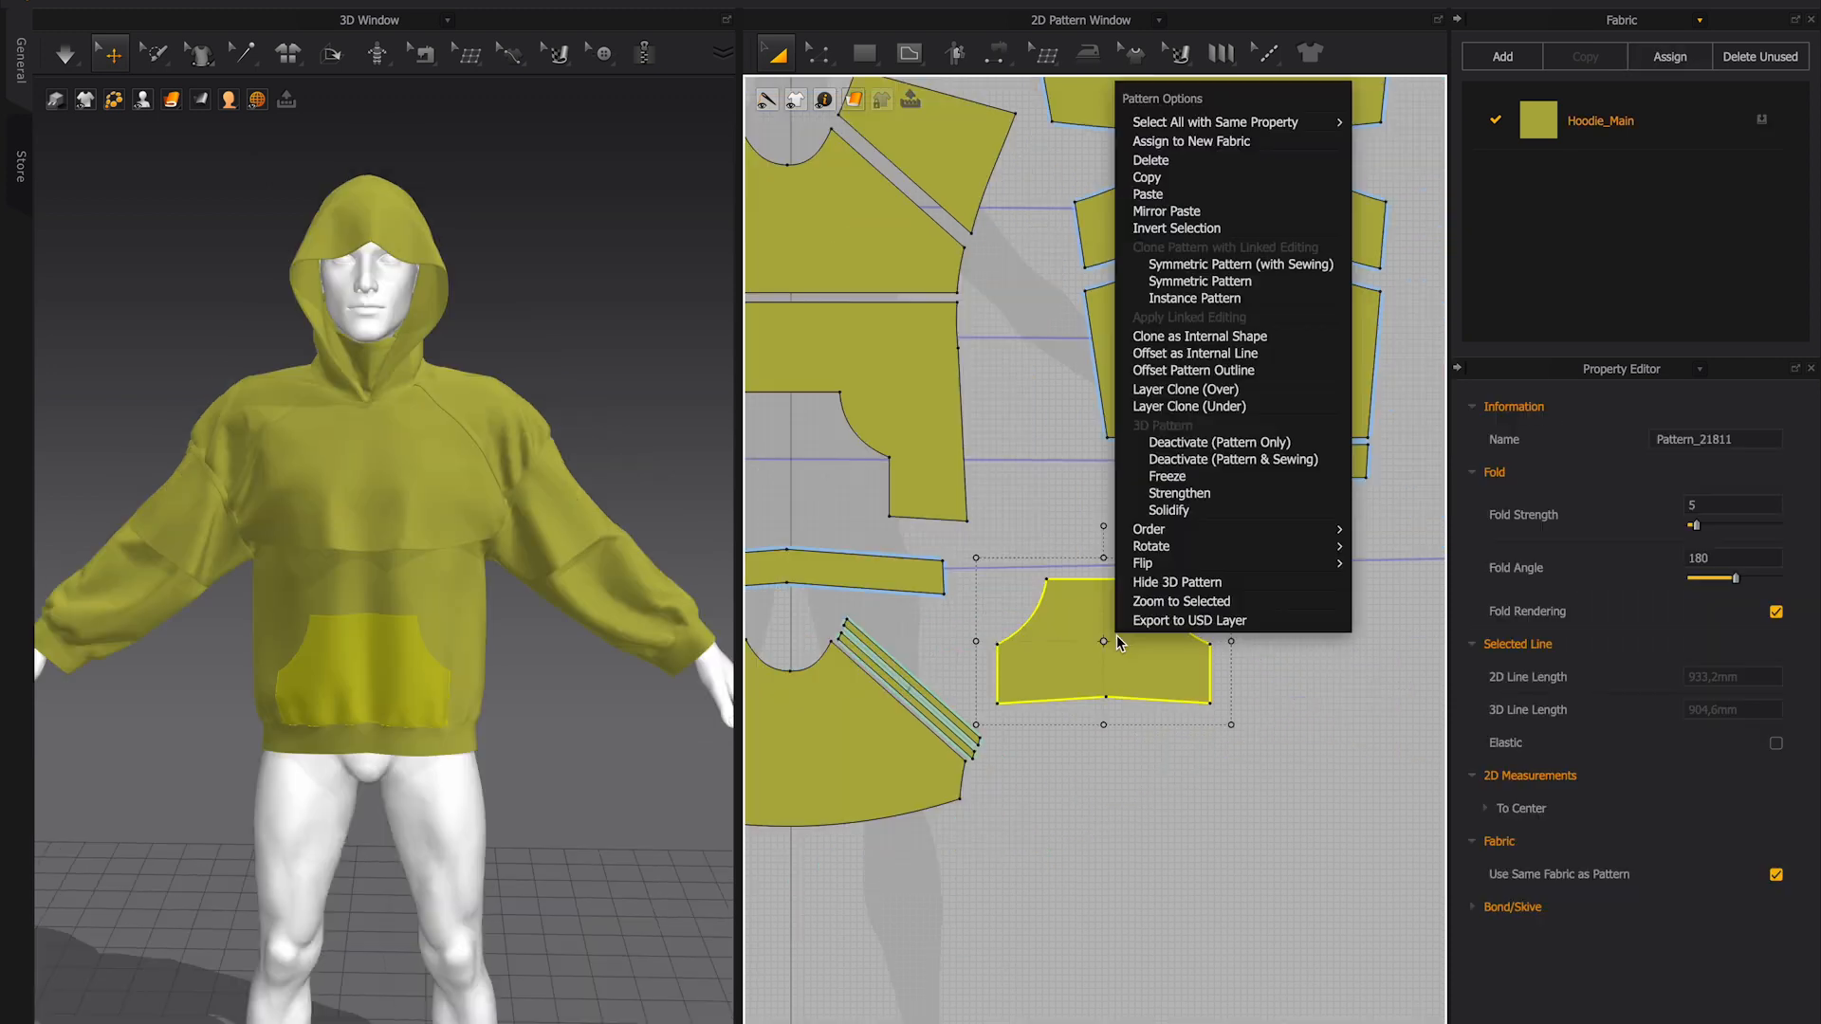
pyautogui.moveTo(1195, 543)
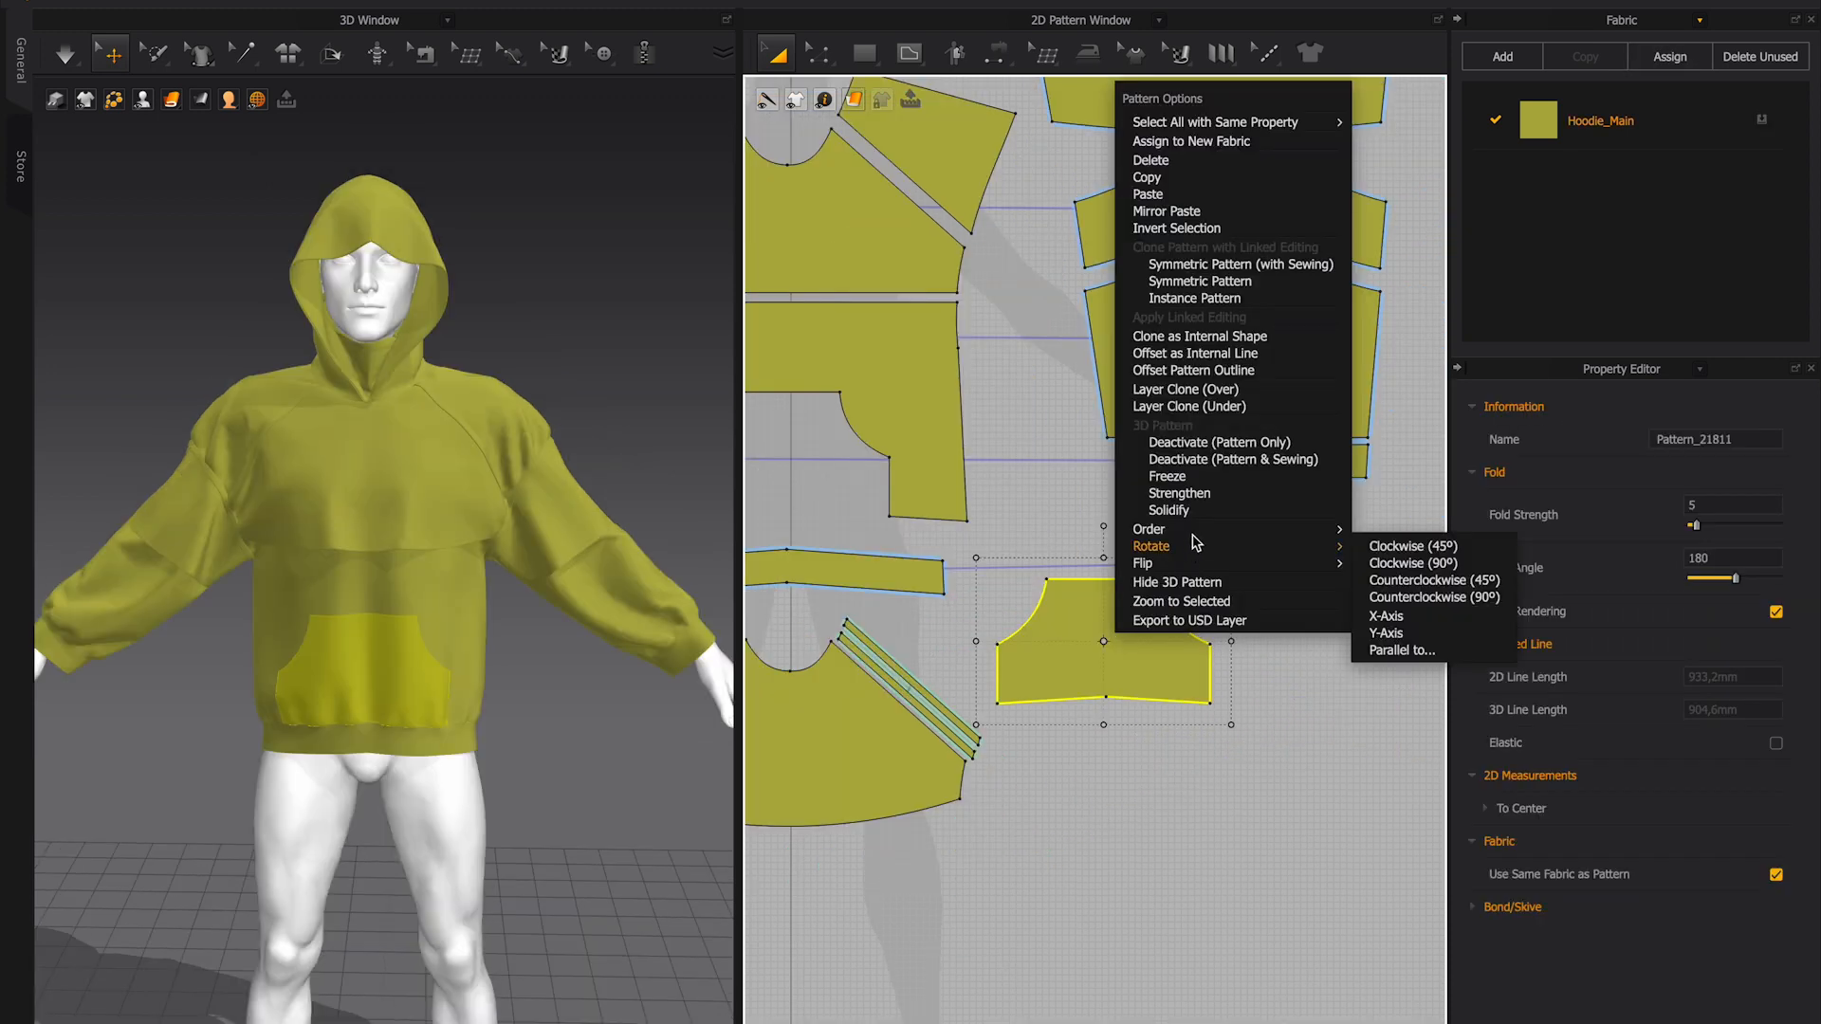
pyautogui.click(1179, 180)
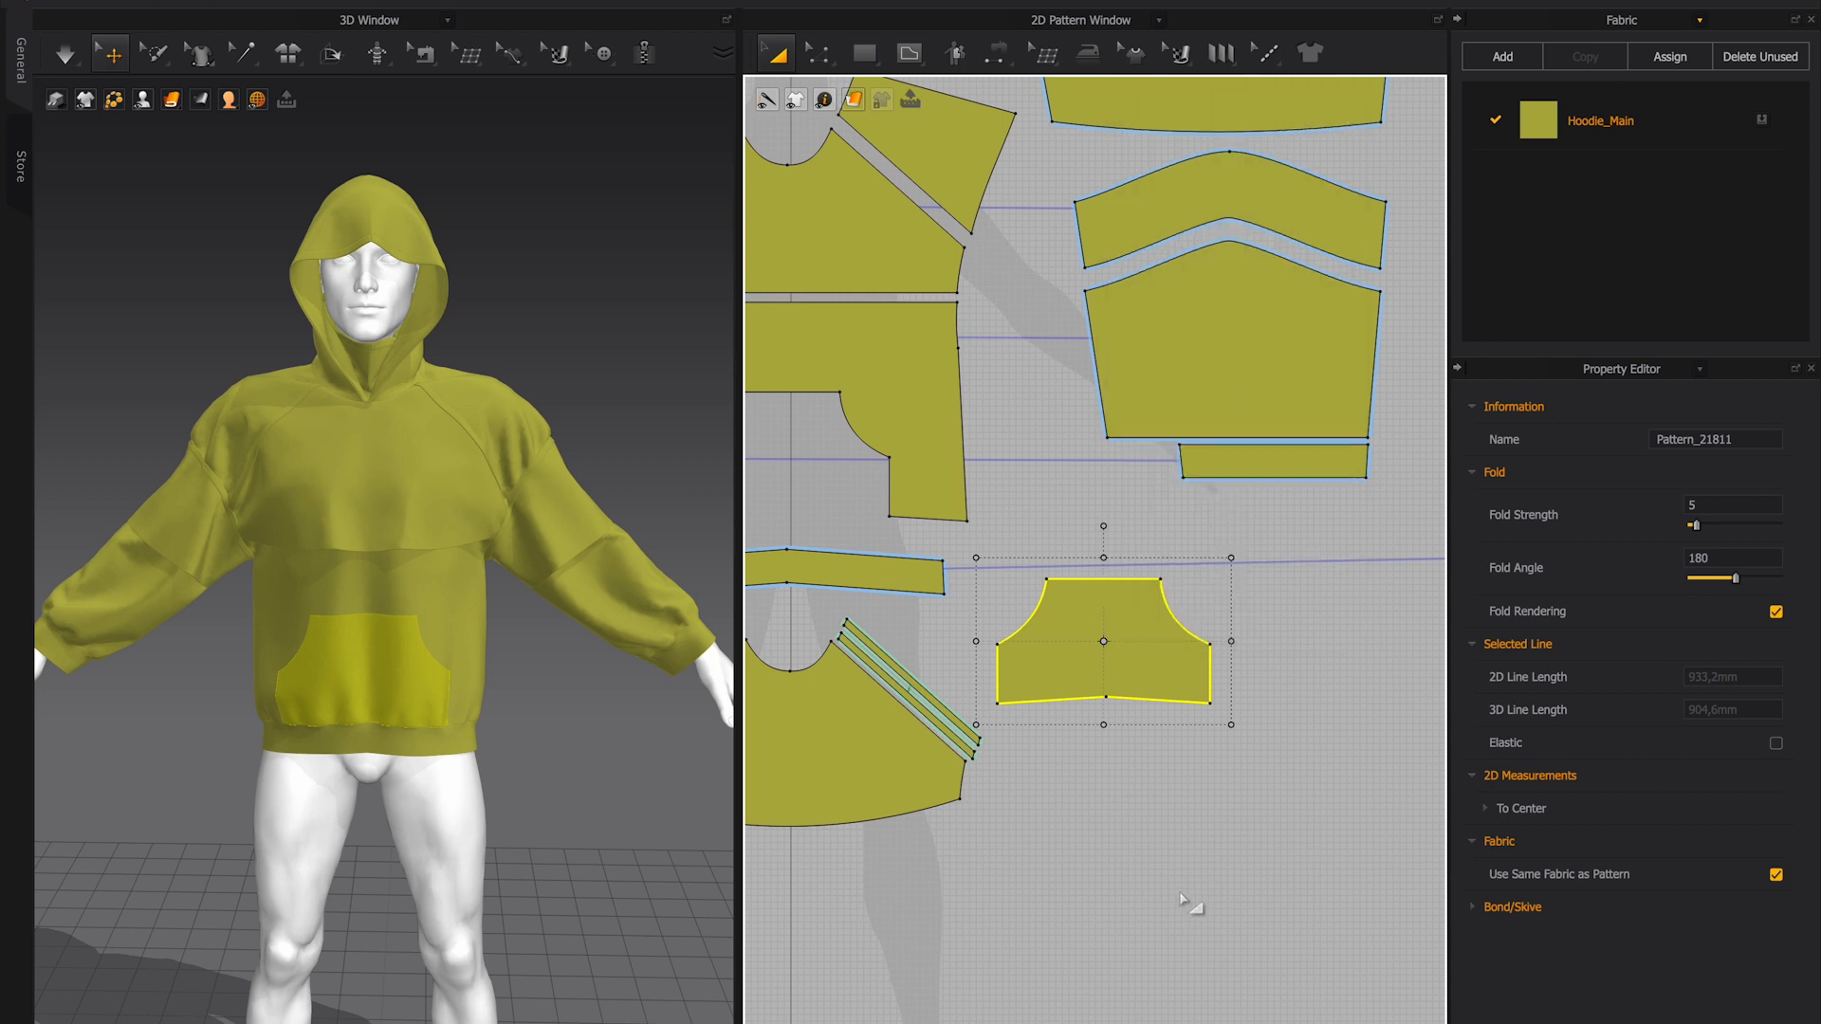
pyautogui.click(1191, 899)
pyautogui.rightClick(1181, 822)
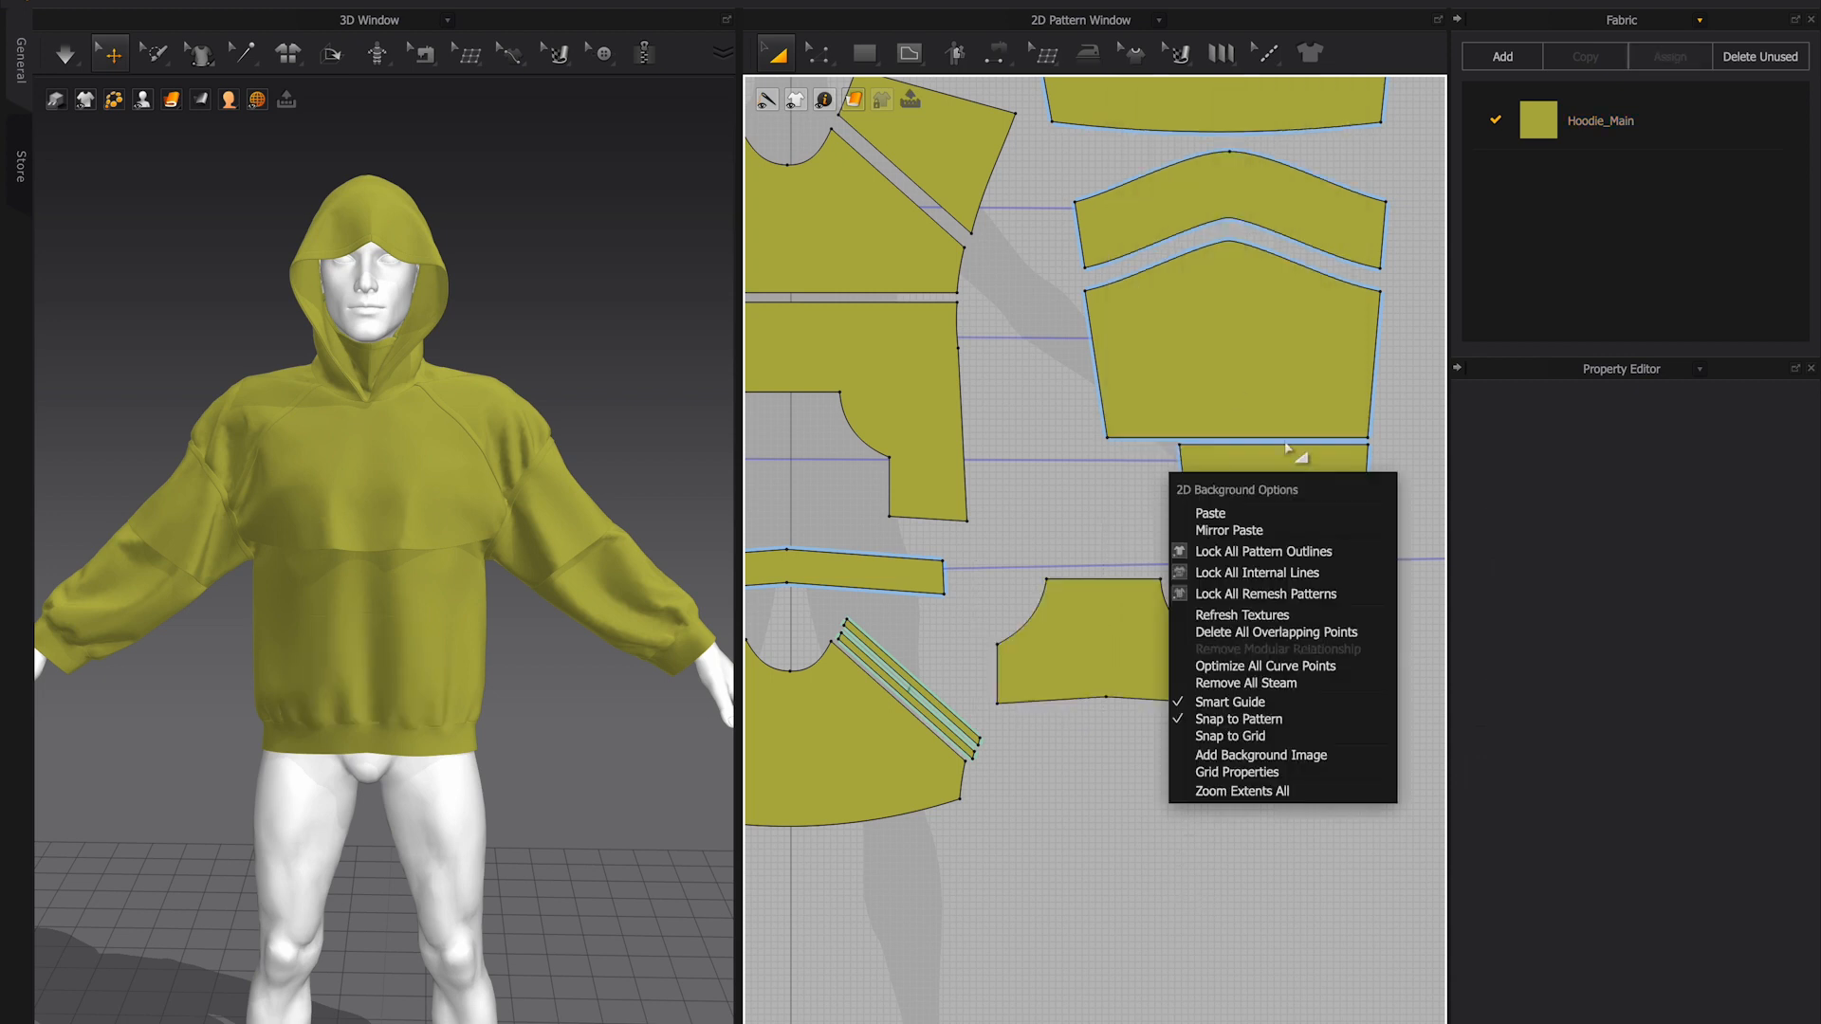
pyautogui.click(1238, 514)
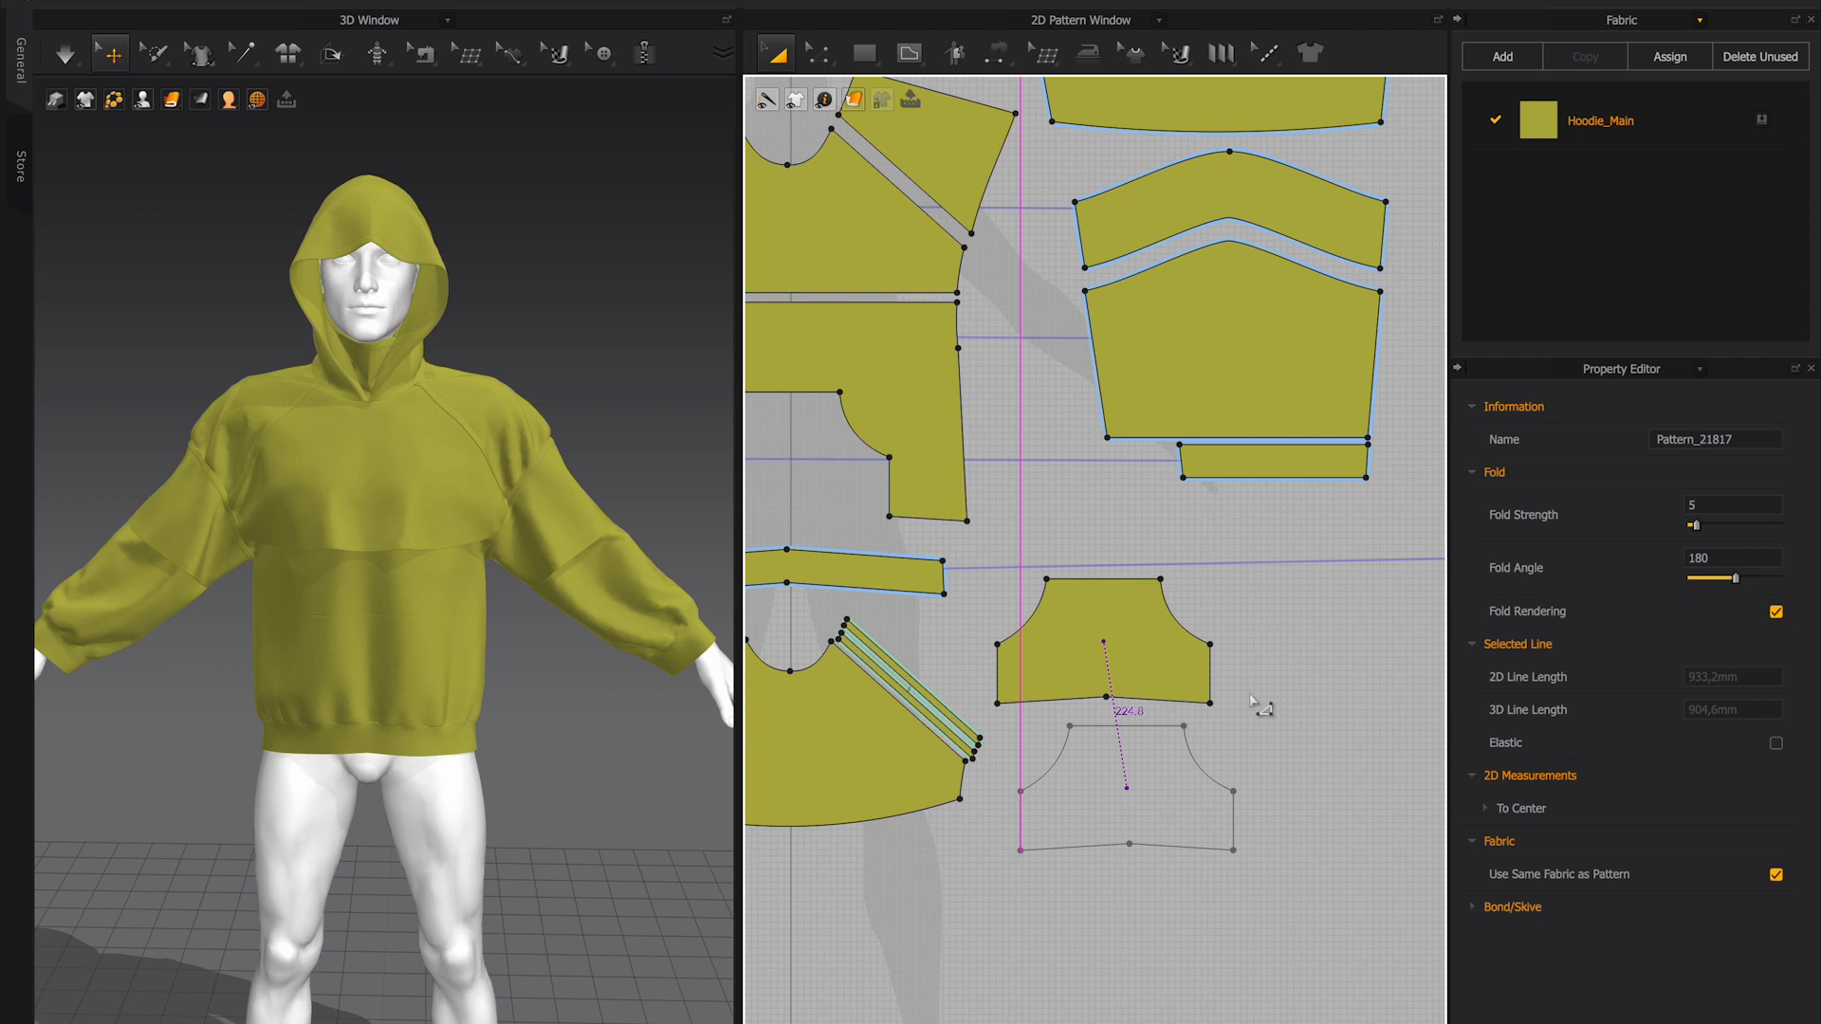
pyautogui.click(1262, 707)
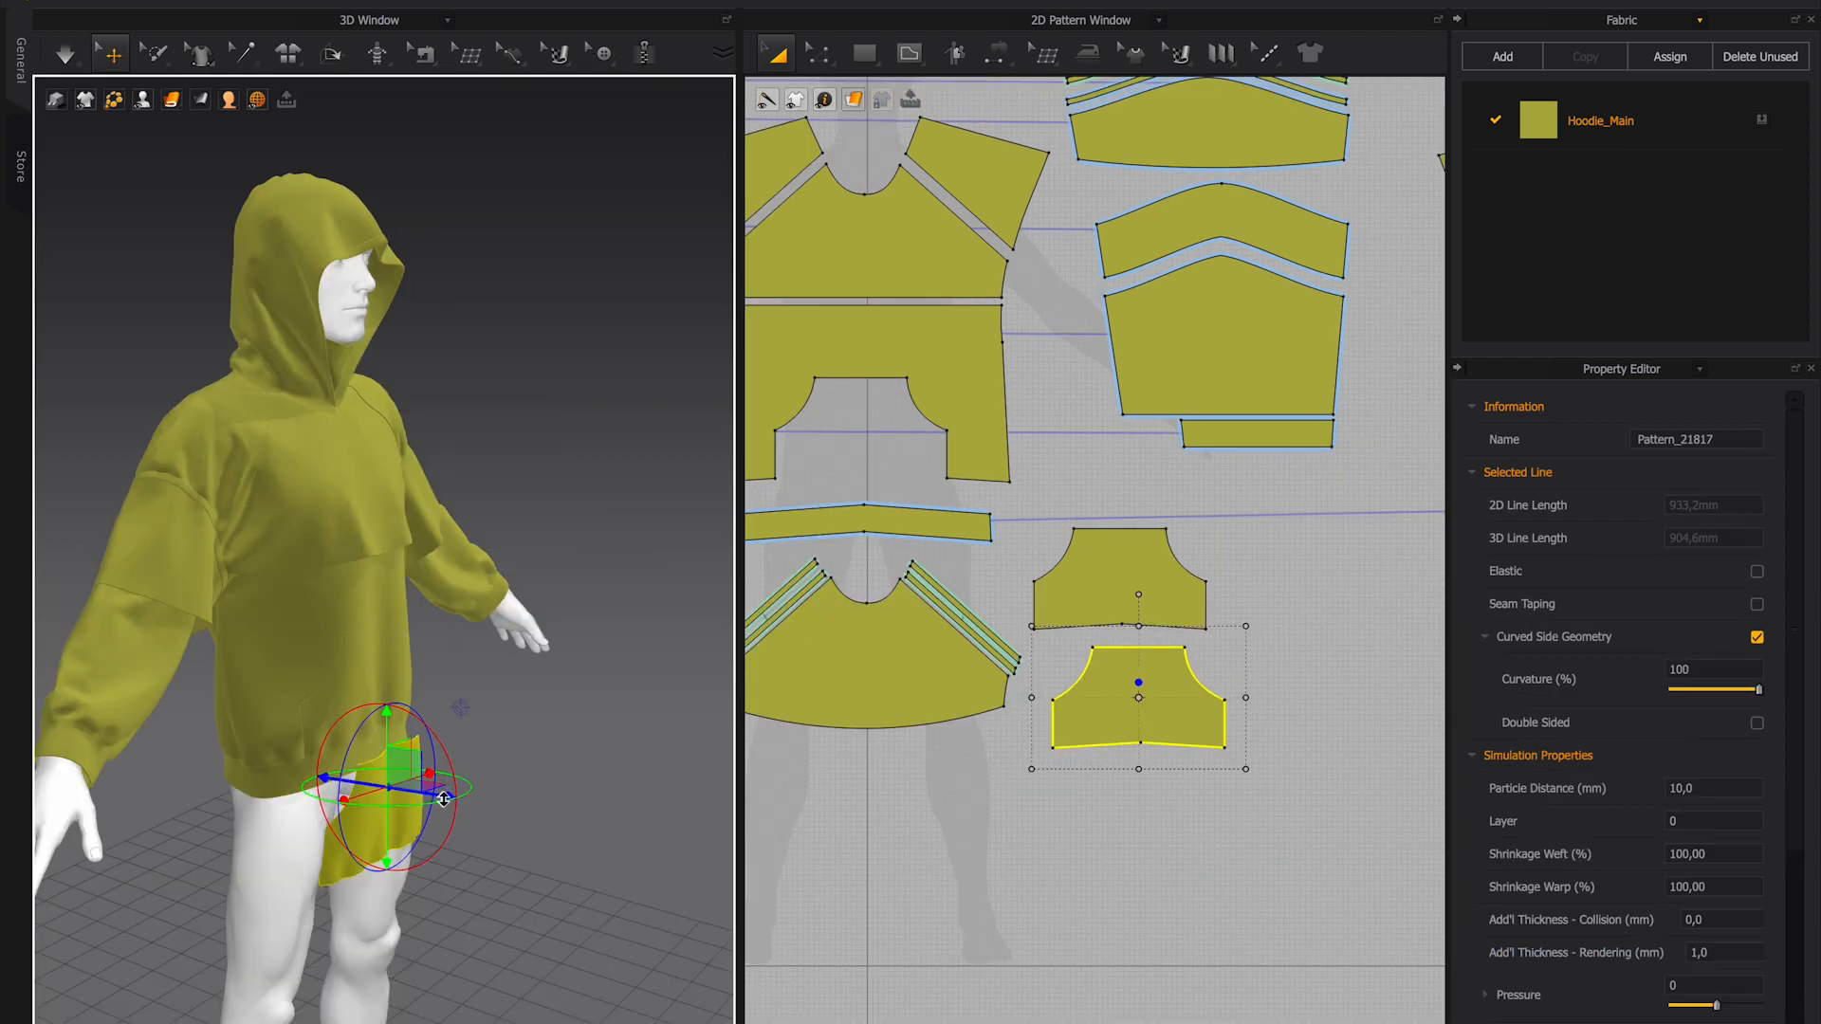
pyautogui.moveTo(442, 799); pyautogui.dragTo(461, 803)
pyautogui.moveTo(405, 711); pyautogui.dragTo(405, 596)
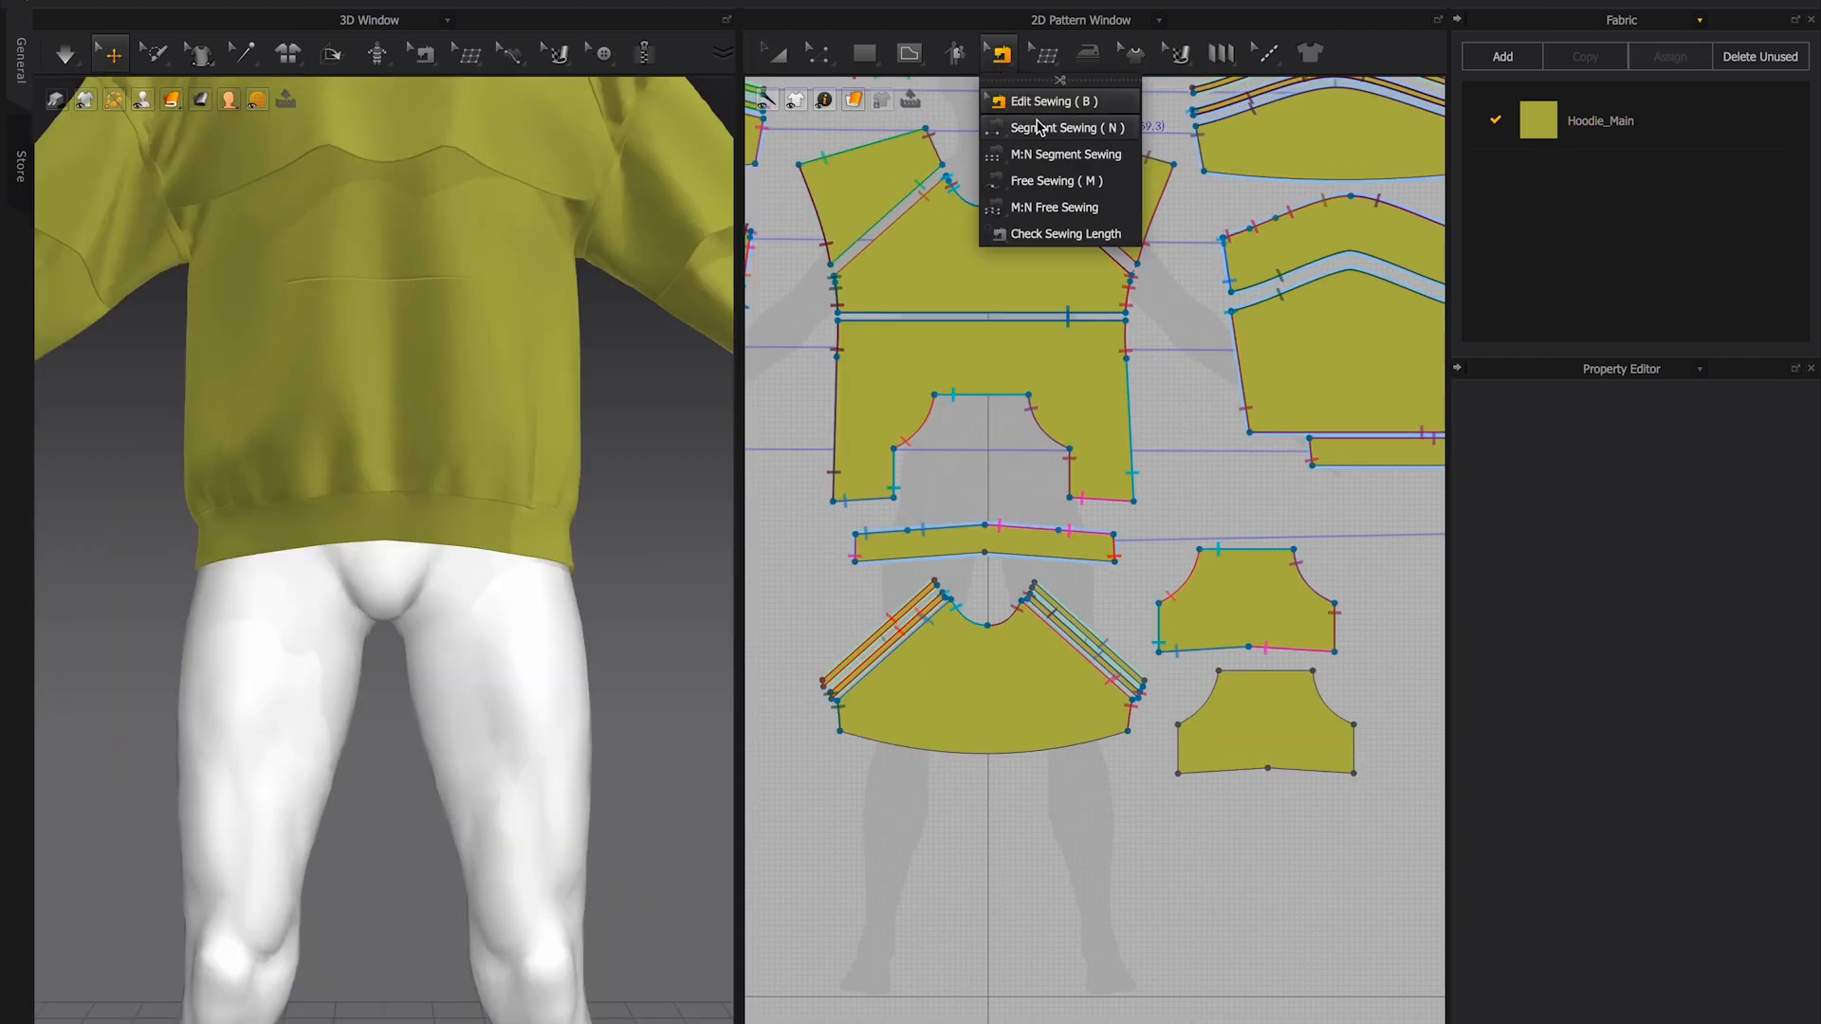
# - Segment-sew the pasted pocket's vertical sides, top and bottom edges to the matching edges of the original piece, and simulate the garment
pyautogui.click(1036, 127)
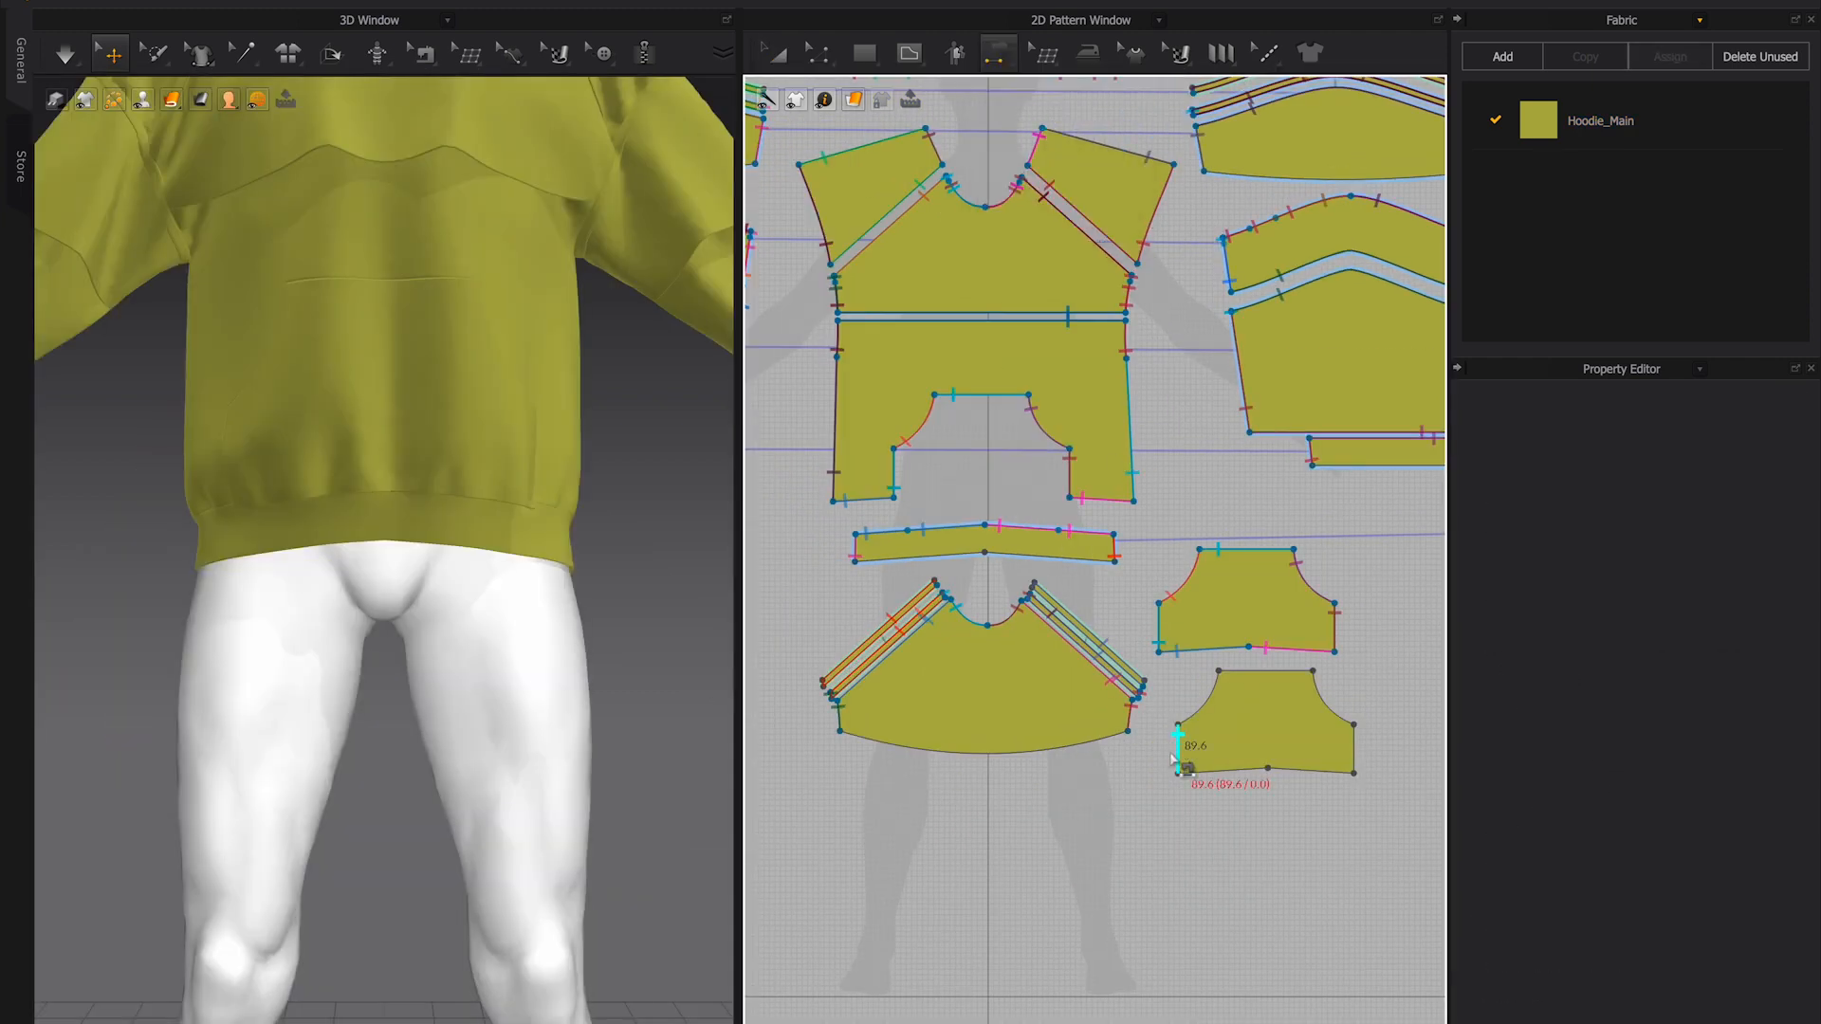
pyautogui.click(1177, 736)
pyautogui.click(1161, 623)
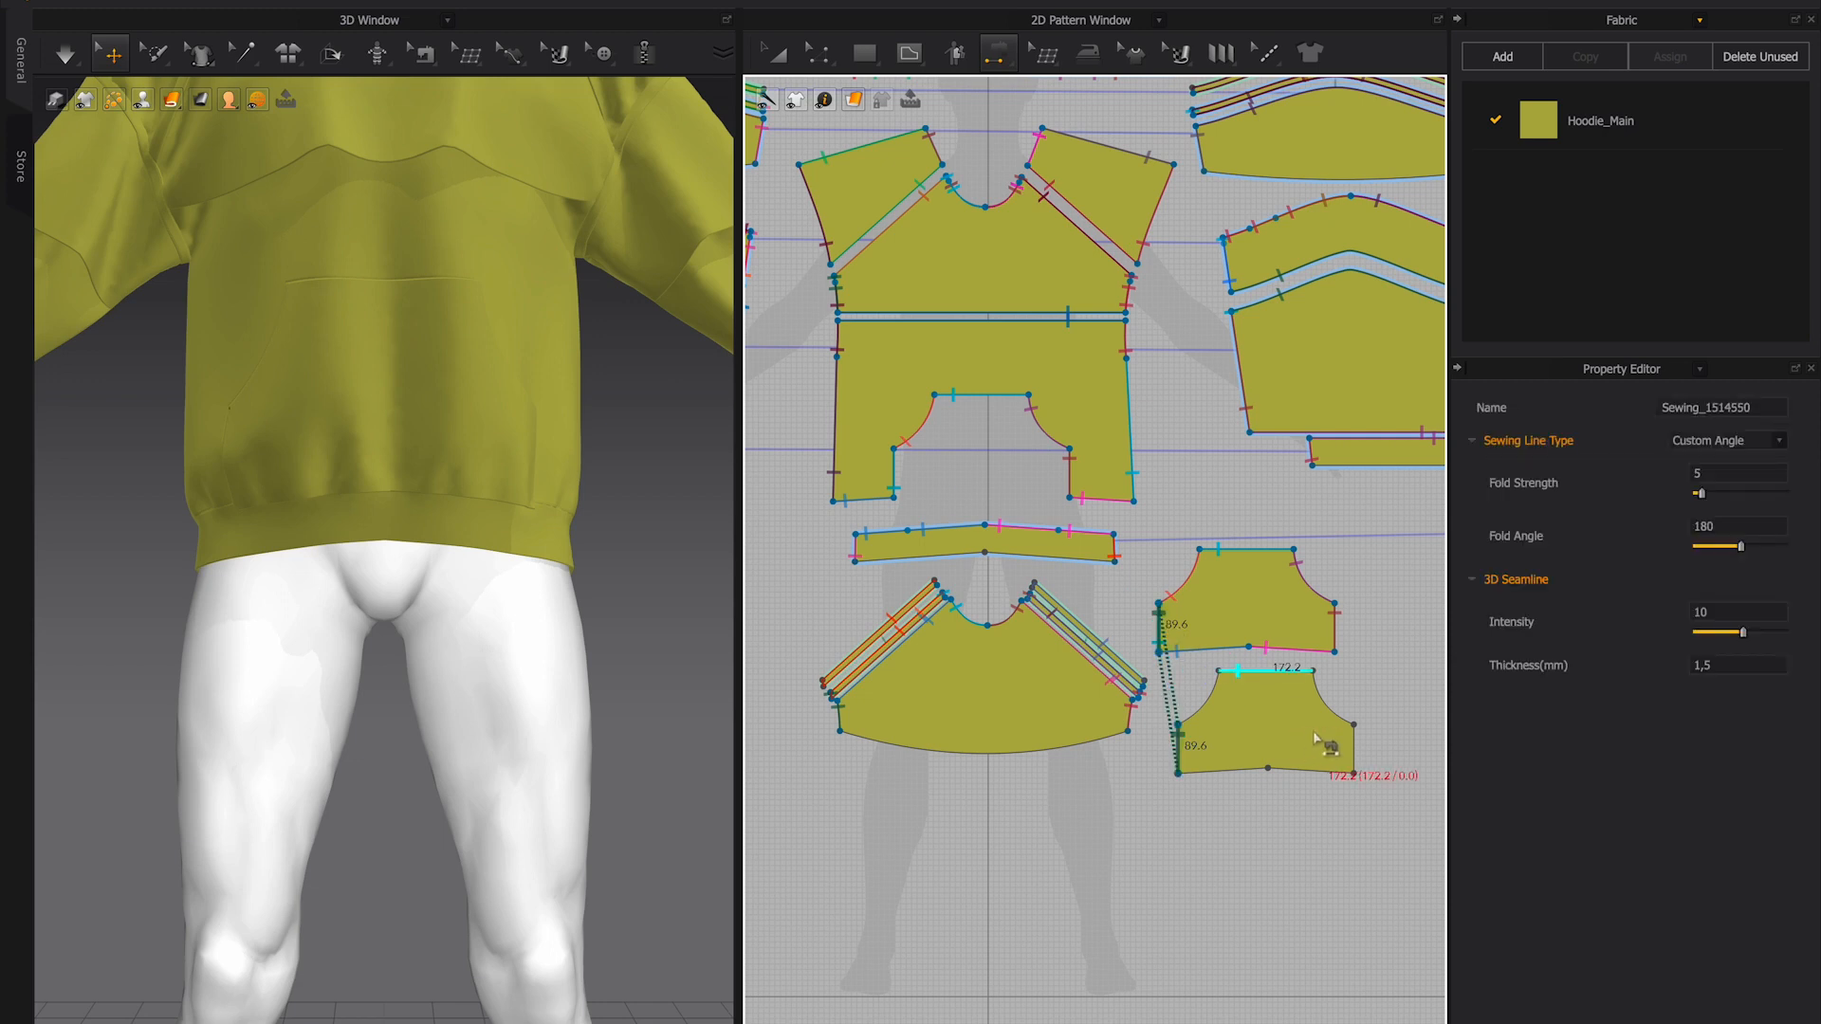
pyautogui.click(1354, 740)
pyautogui.click(1335, 626)
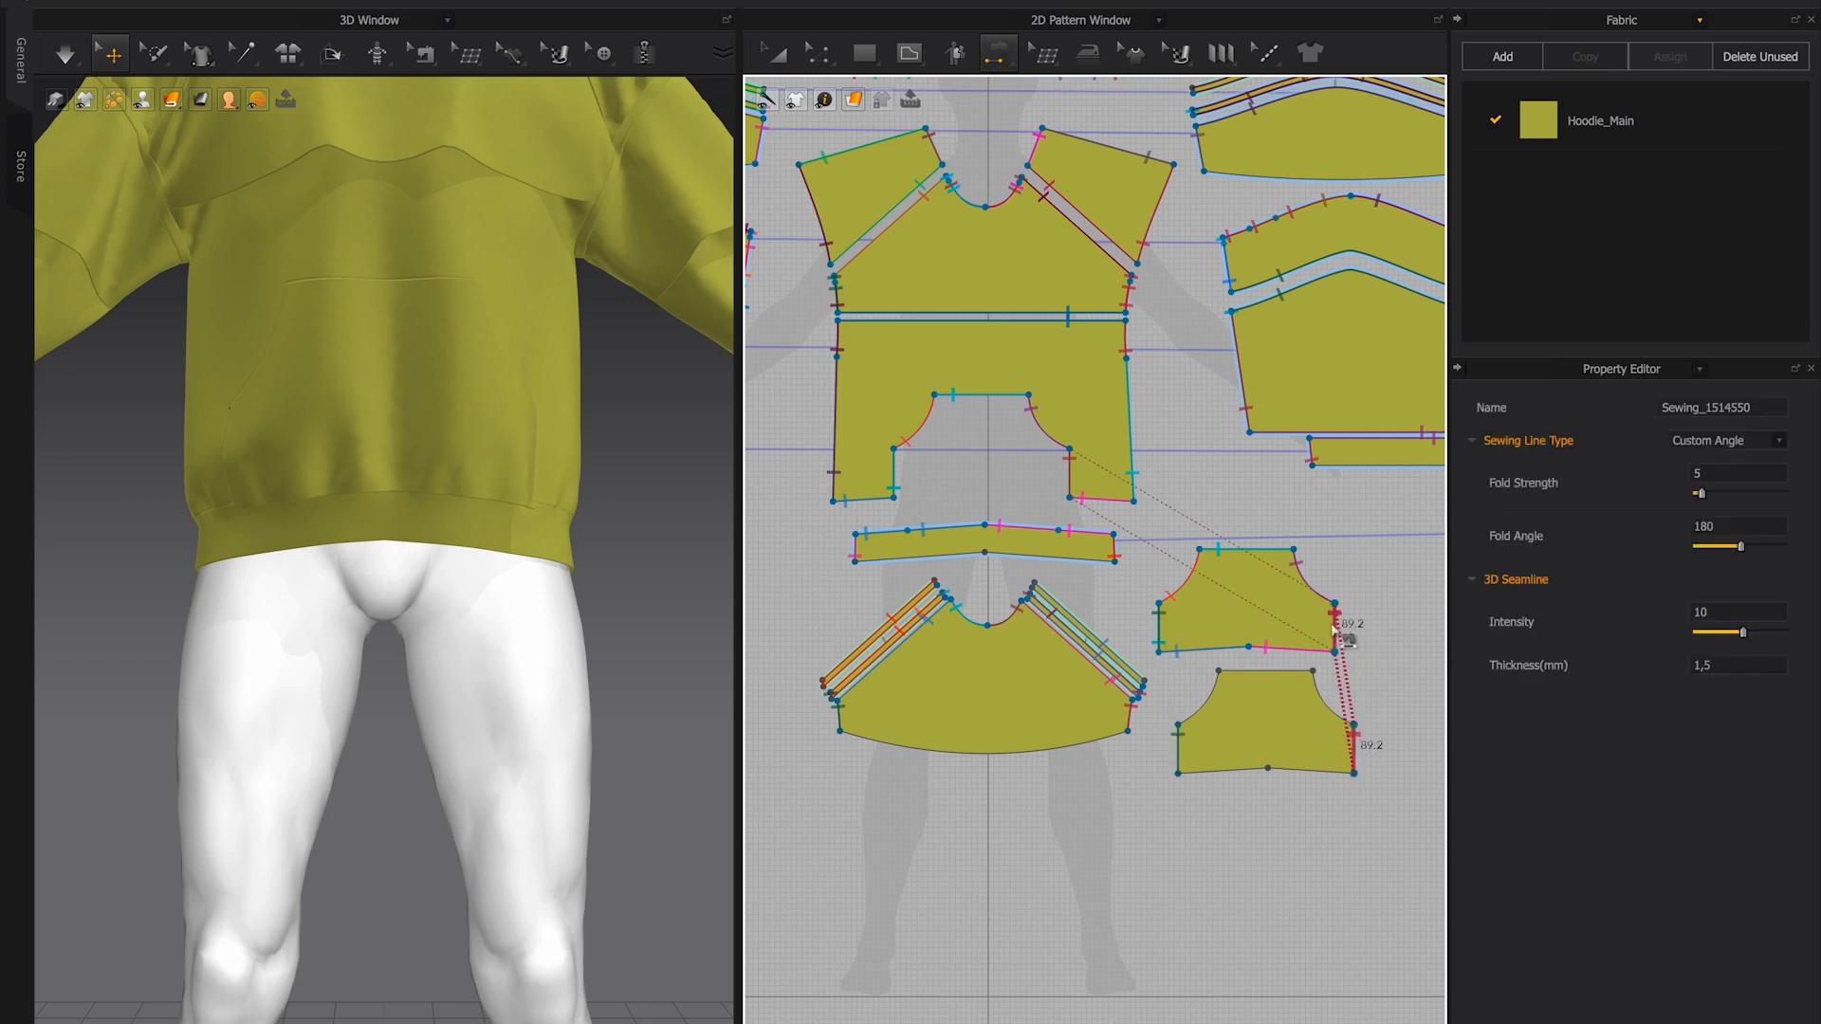
pyautogui.click(1197, 650)
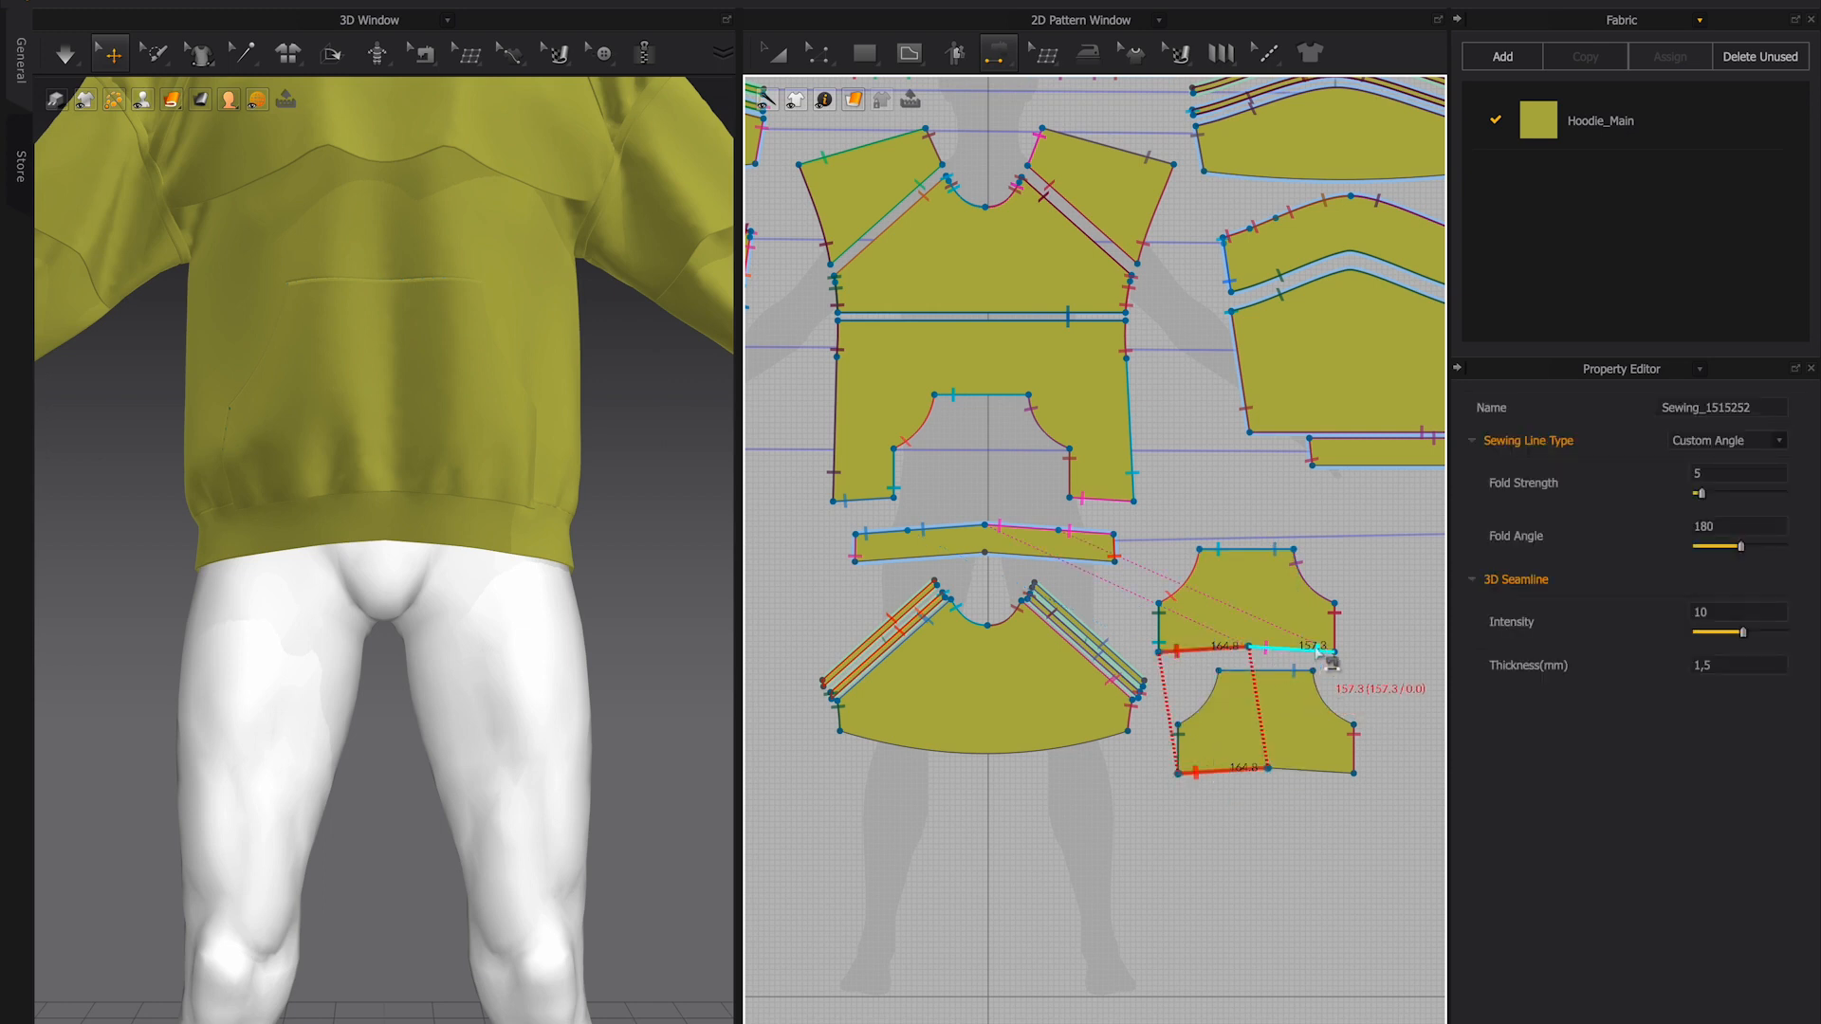
pyautogui.click(1323, 651)
pyautogui.click(1331, 772)
pyautogui.moveTo(691, 629); pyautogui.dragTo(248, 268, button='right')
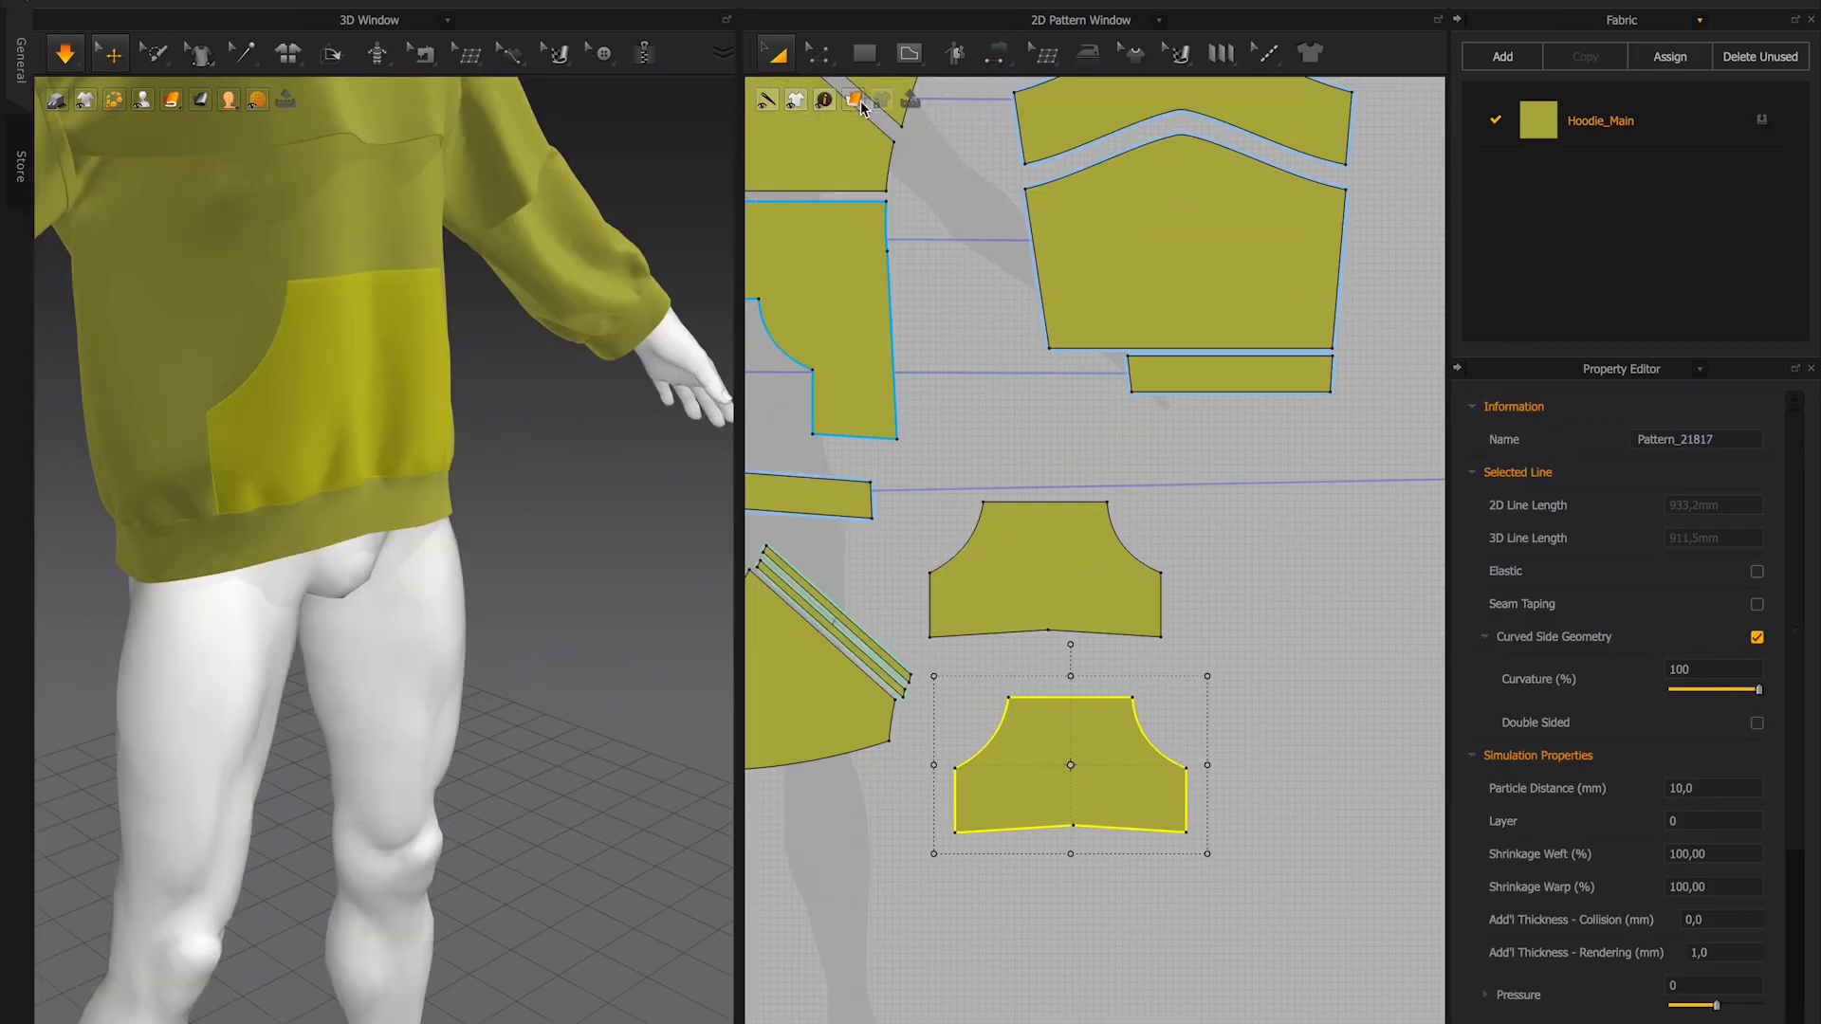
# - Move the side corners and bottom points of the pasted pocket piece slightly downward, and simulate the garment to give the pocket fullness
pyautogui.press('z')
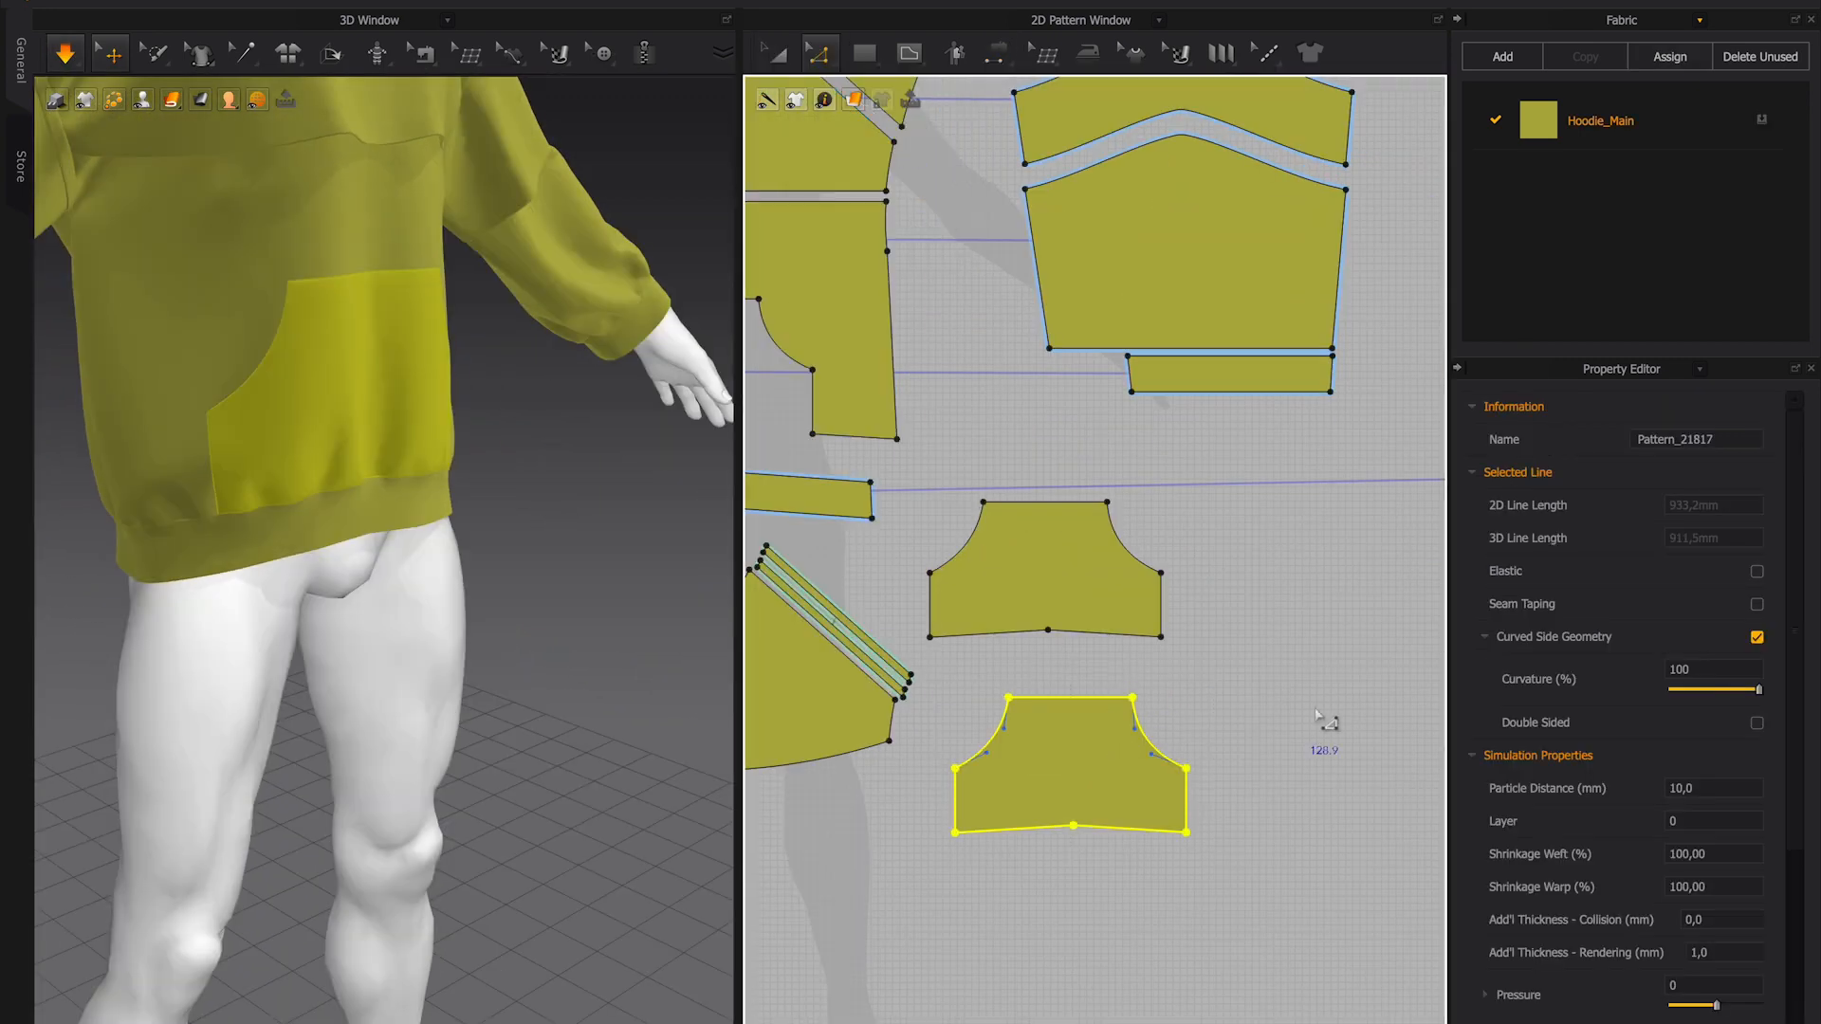
pyautogui.click(965, 809)
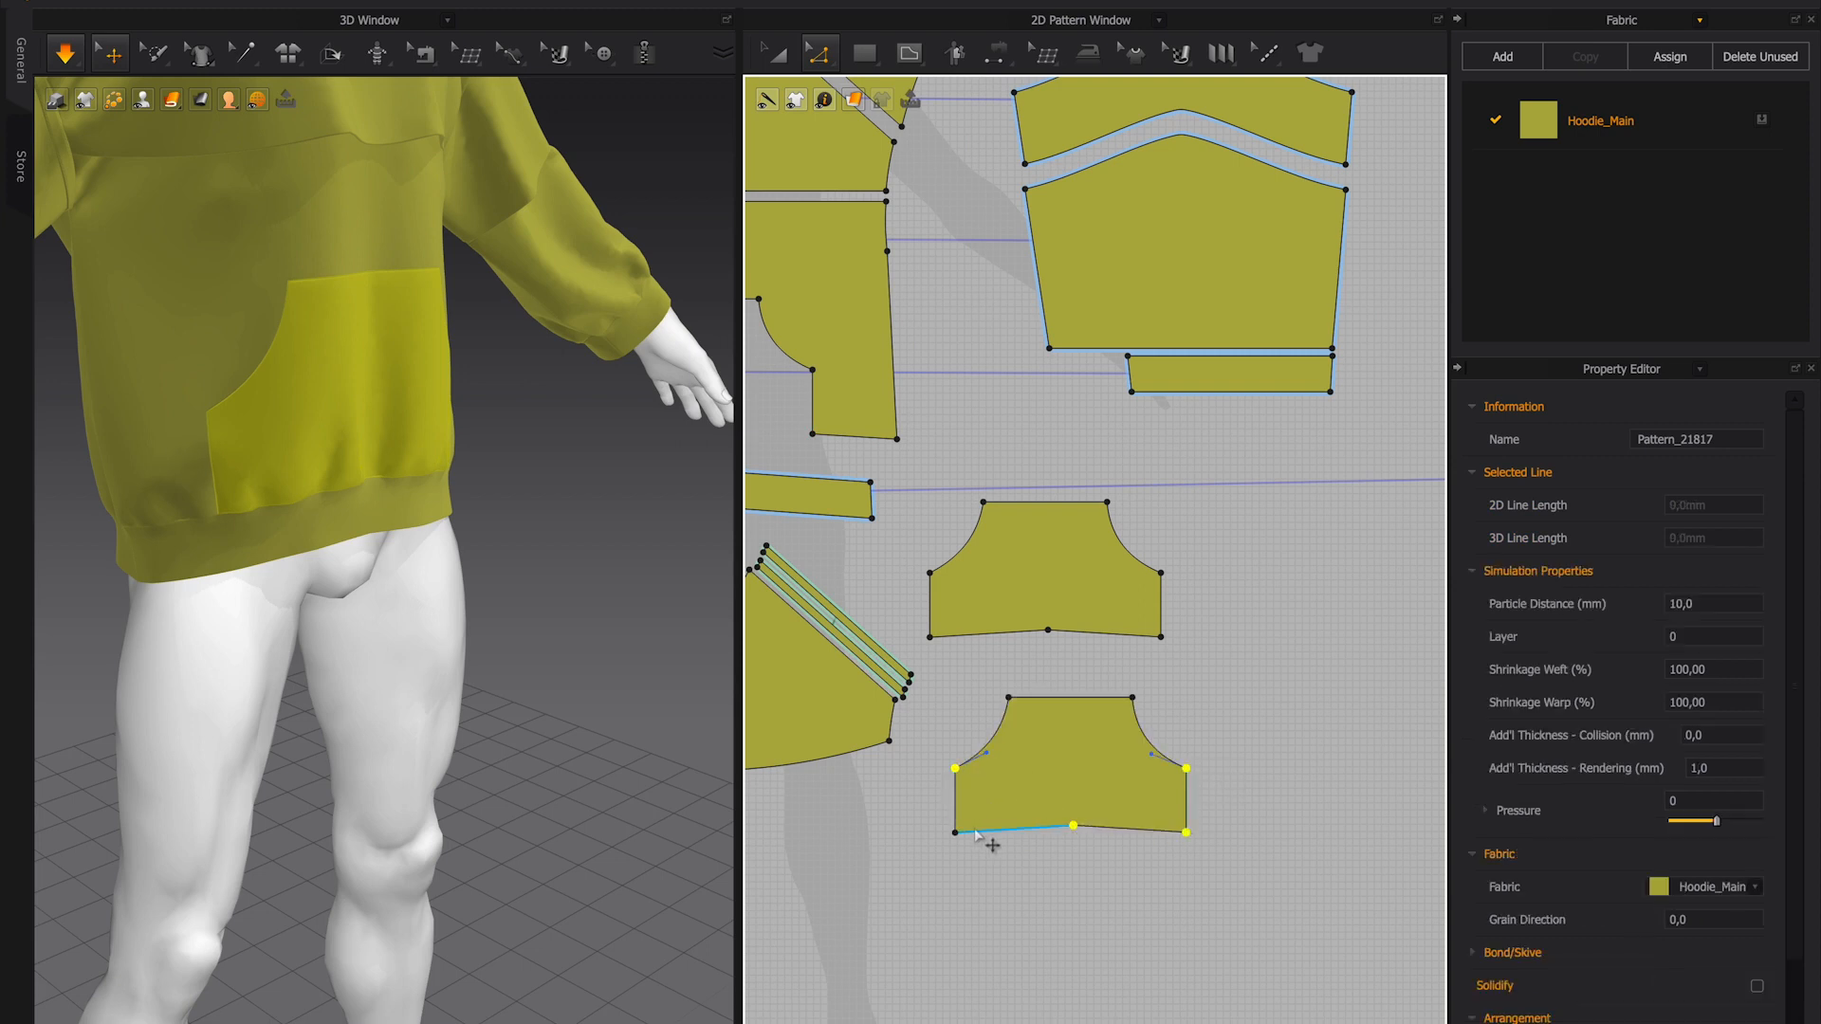
pyautogui.moveTo(955, 834); pyautogui.dragTo(955, 849)
pyautogui.press('space')
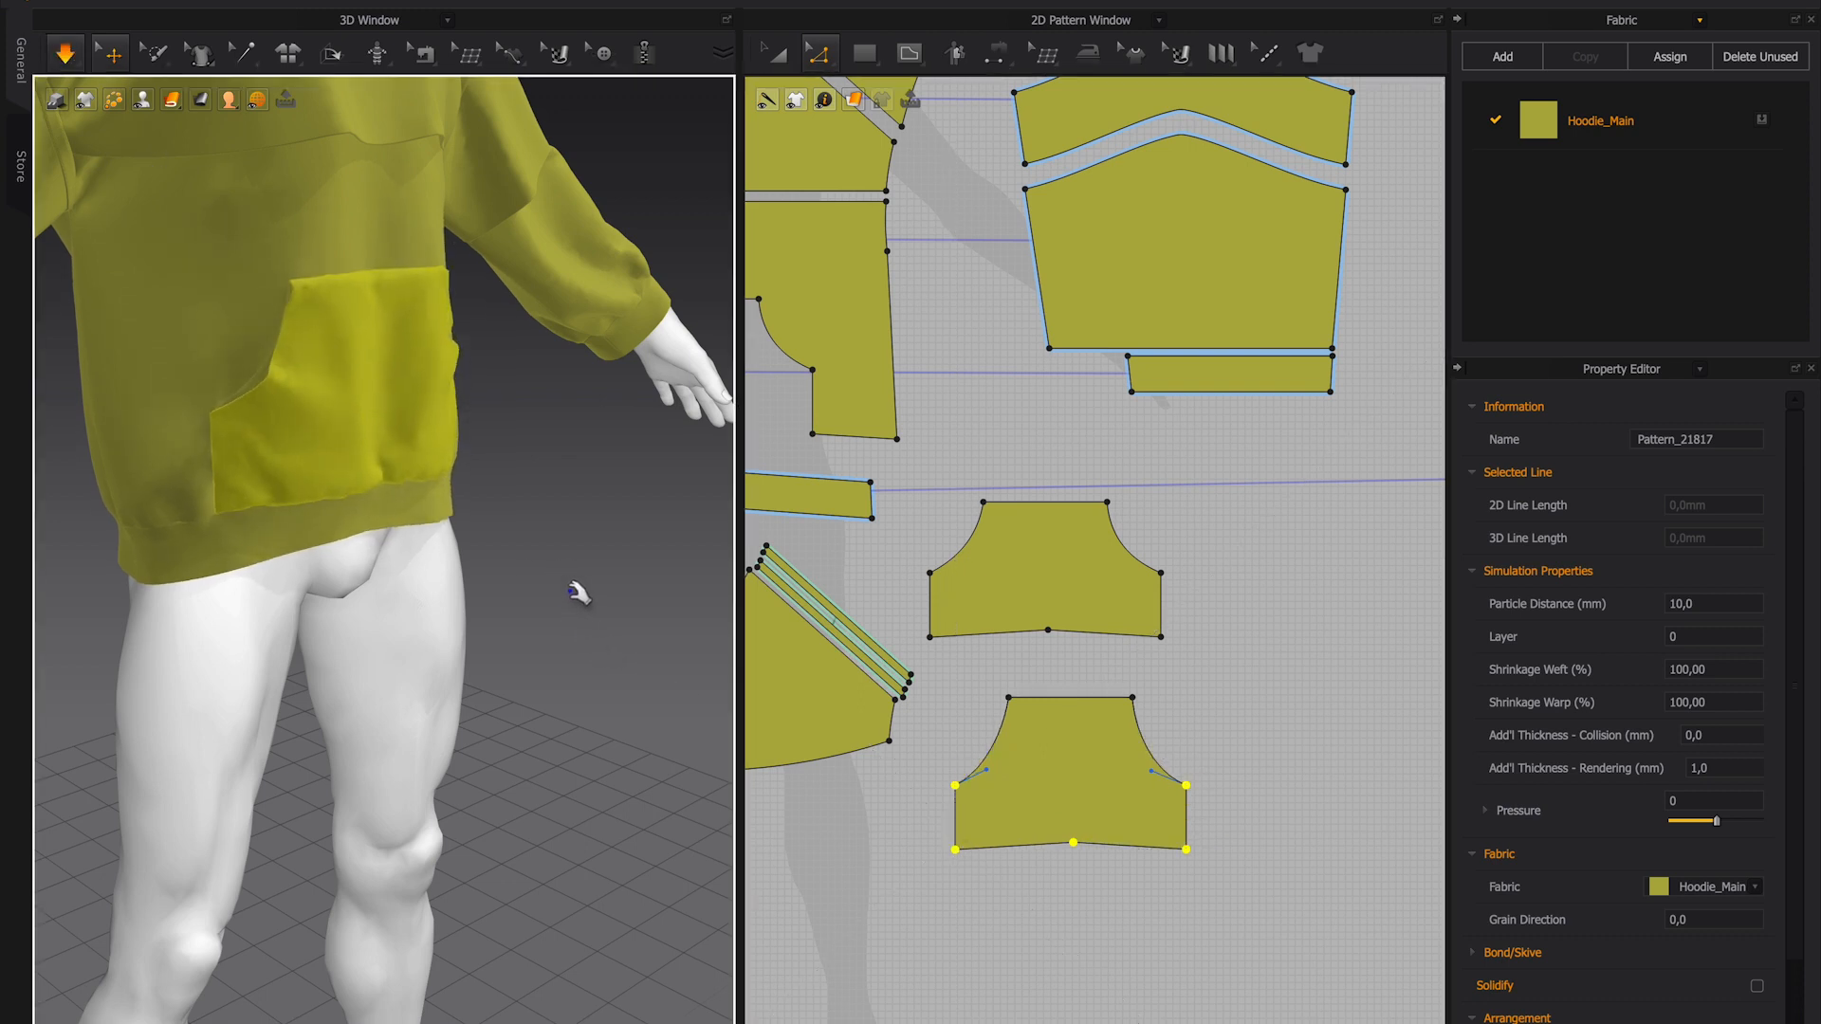
pyautogui.moveTo(557, 593); pyautogui.dragTo(439, 508, button='right')
pyautogui.click(448, 506)
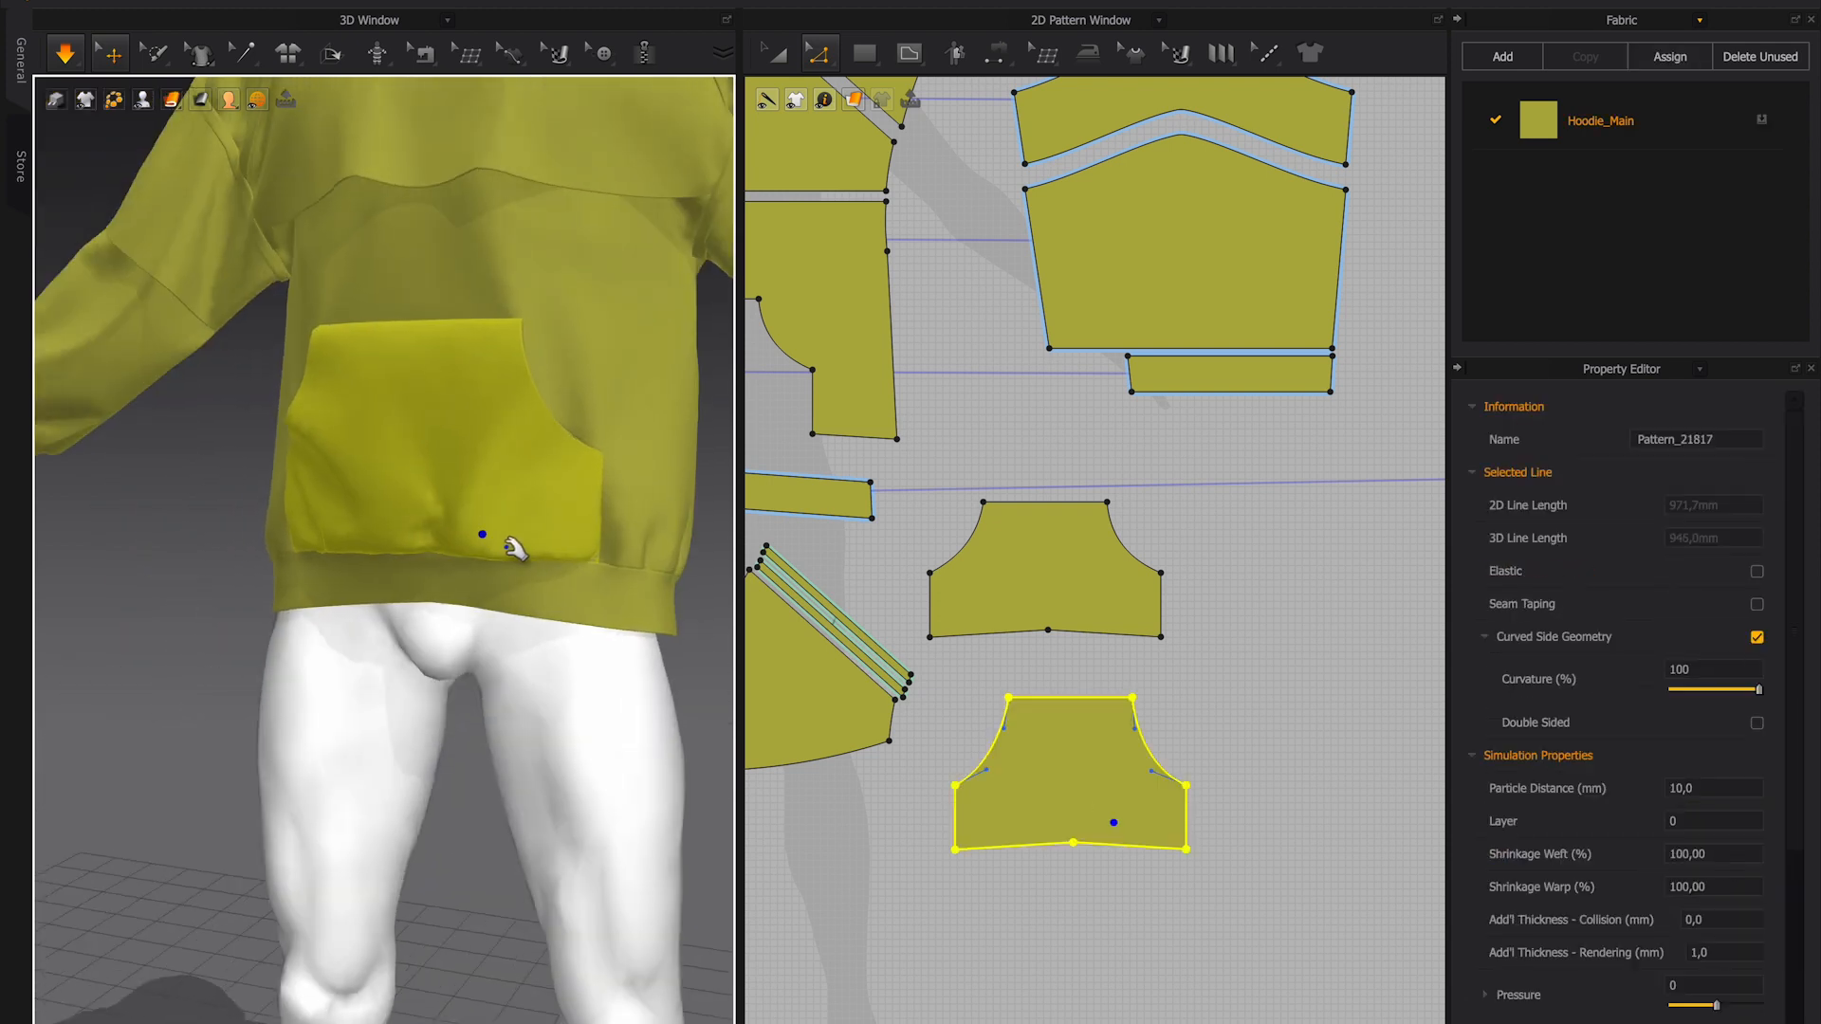
pyautogui.moveTo(582, 569); pyautogui.dragTo(427, 602, button='right')
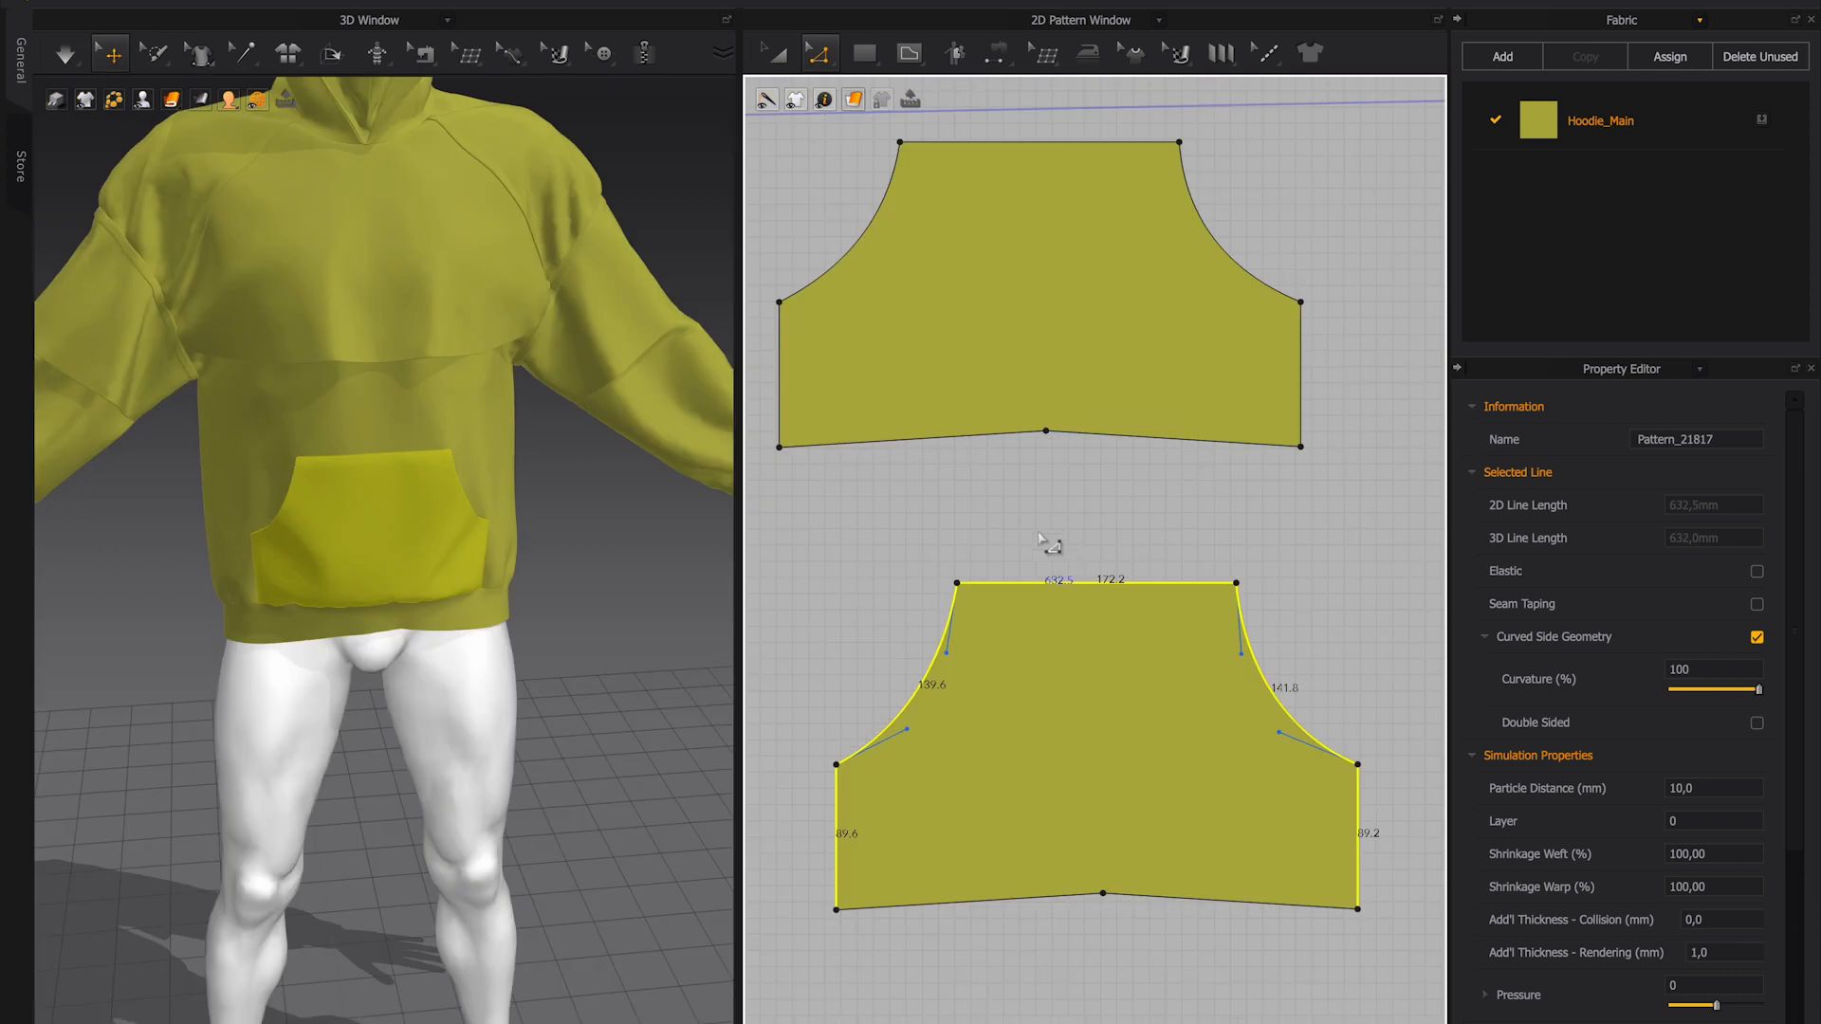
# - Offset both curved edges of the pasted pocket piece inward as internal lines
pyautogui.click(1044, 542)
pyautogui.click(947, 640)
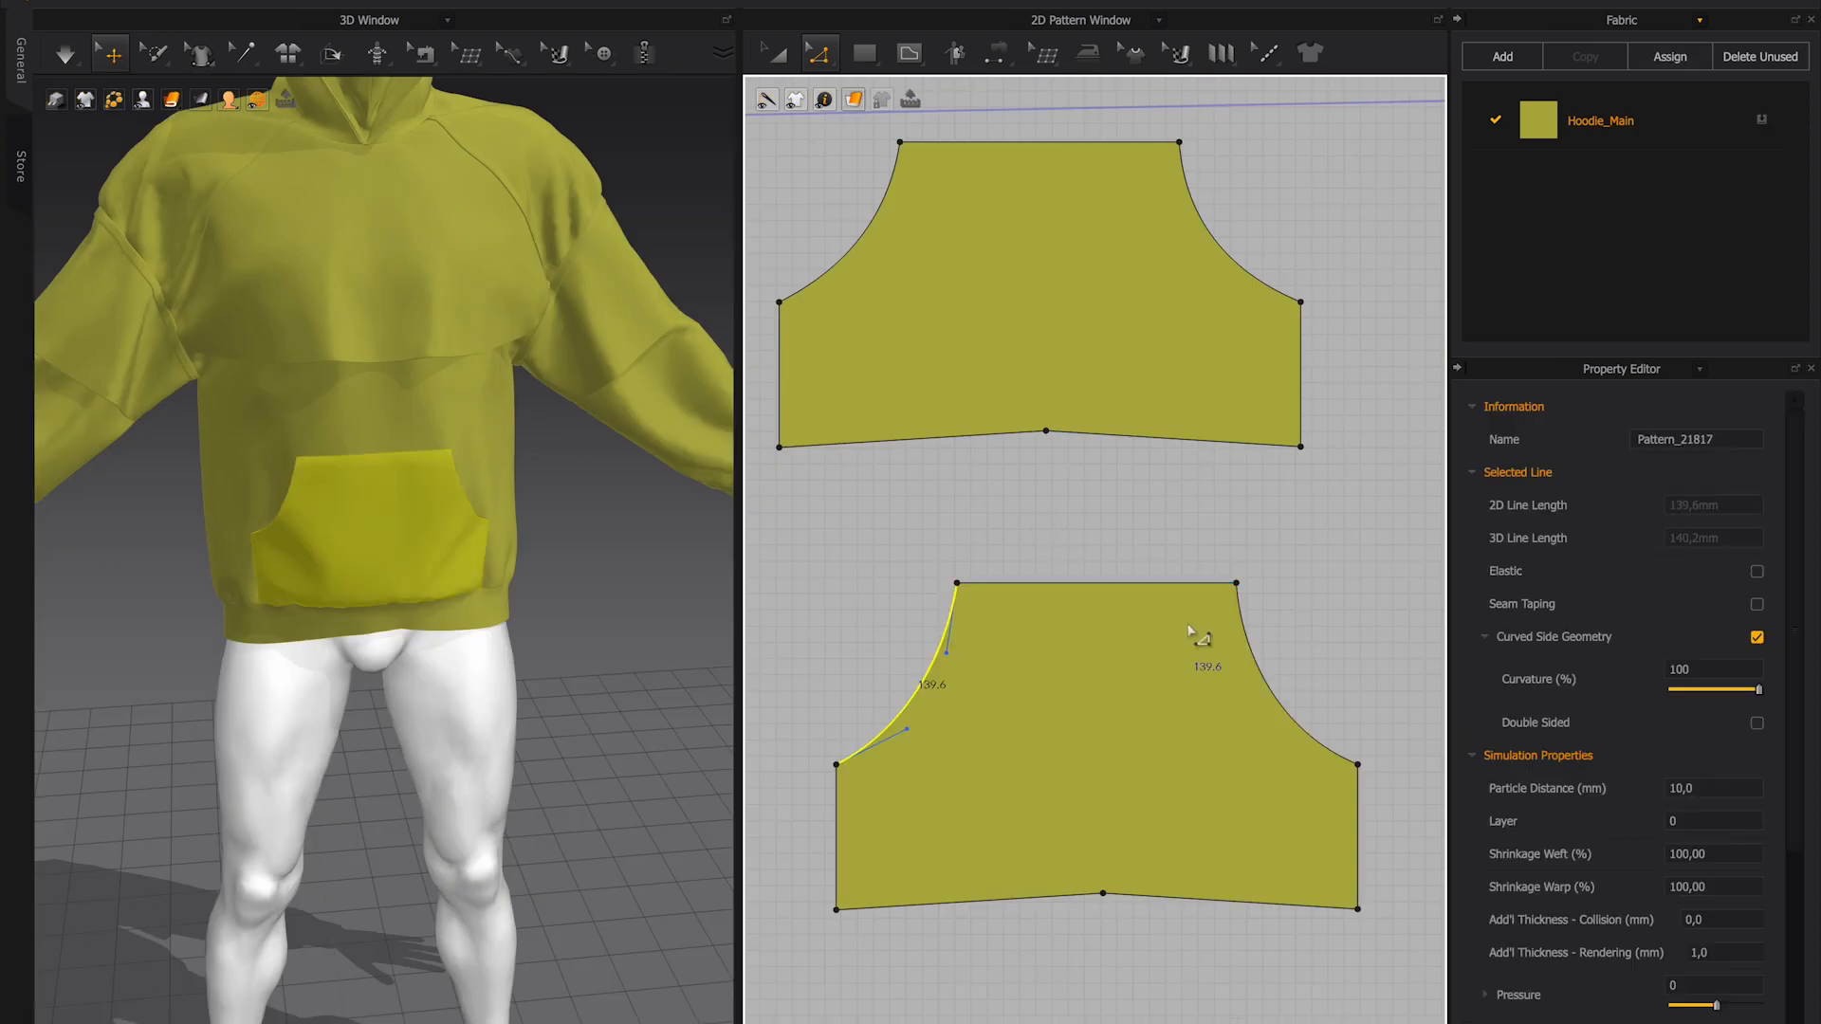
pyautogui.keyDown('shift'); pyautogui.click(1244, 644); pyautogui.keyUp('shift')
pyautogui.rightClick(1249, 647)
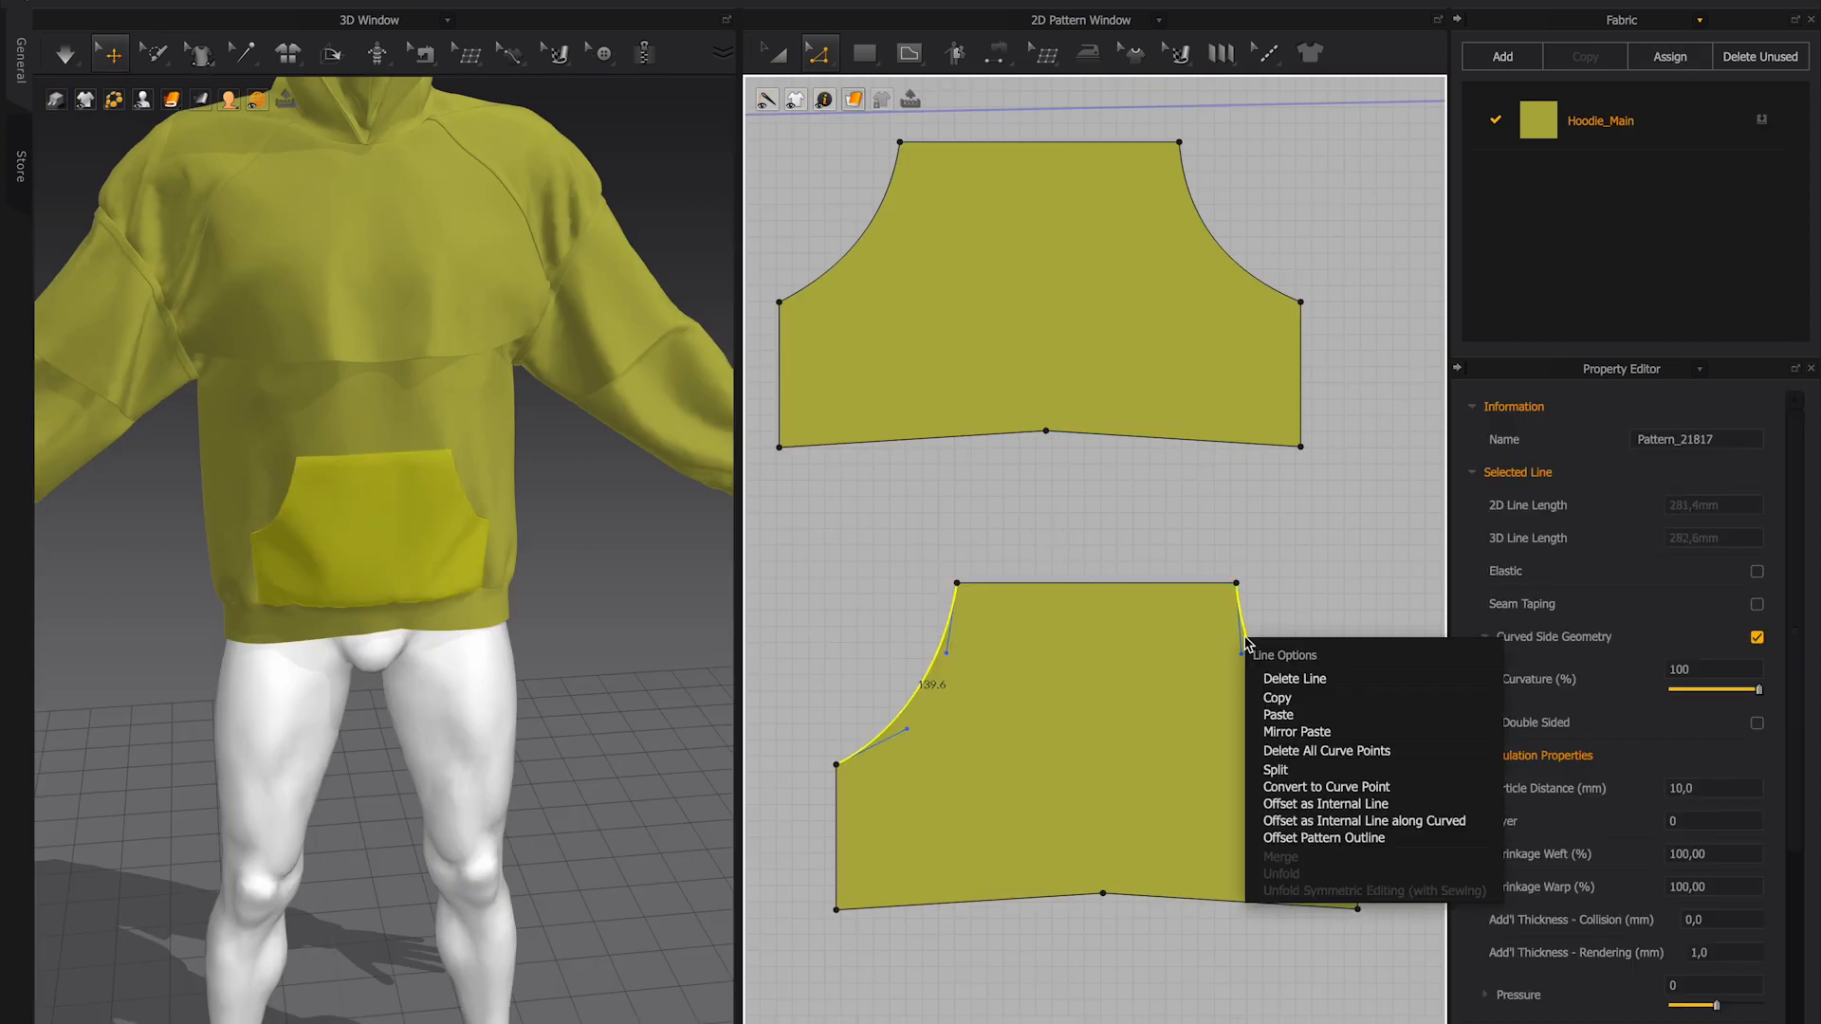
pyautogui.click(1309, 804)
pyautogui.click(859, 598)
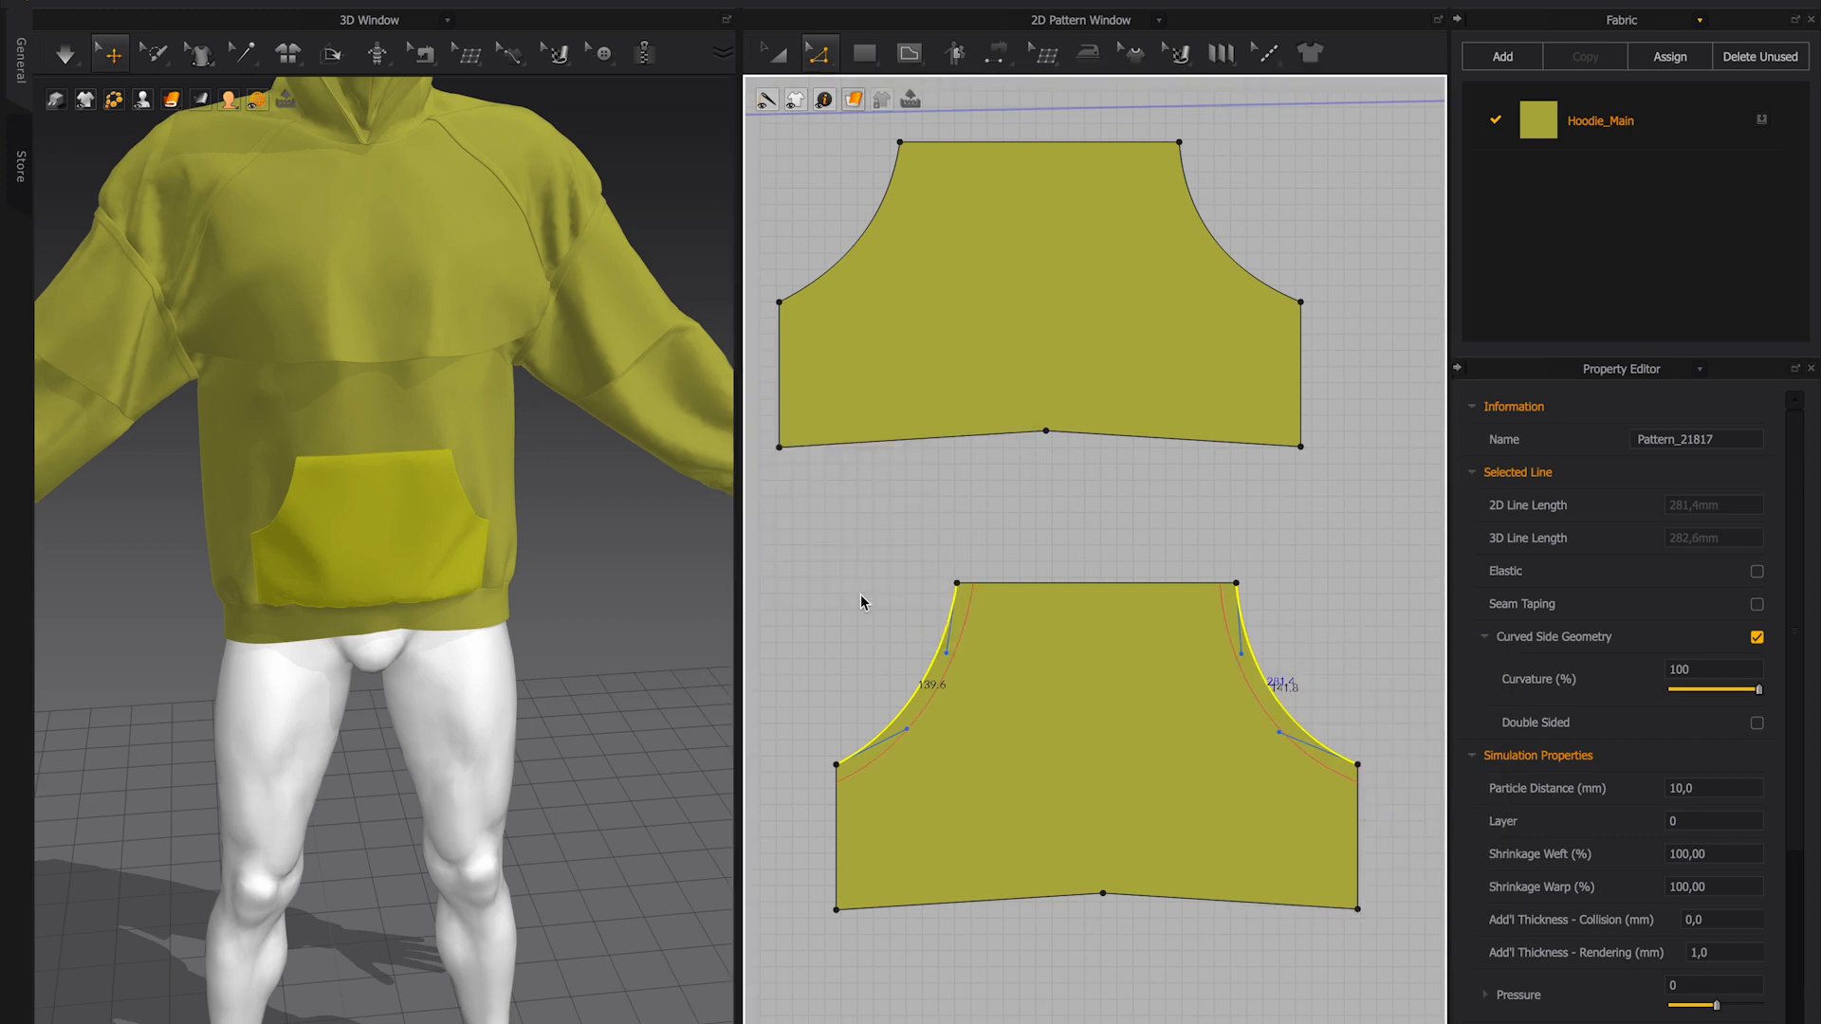
pyautogui.click(1021, 552)
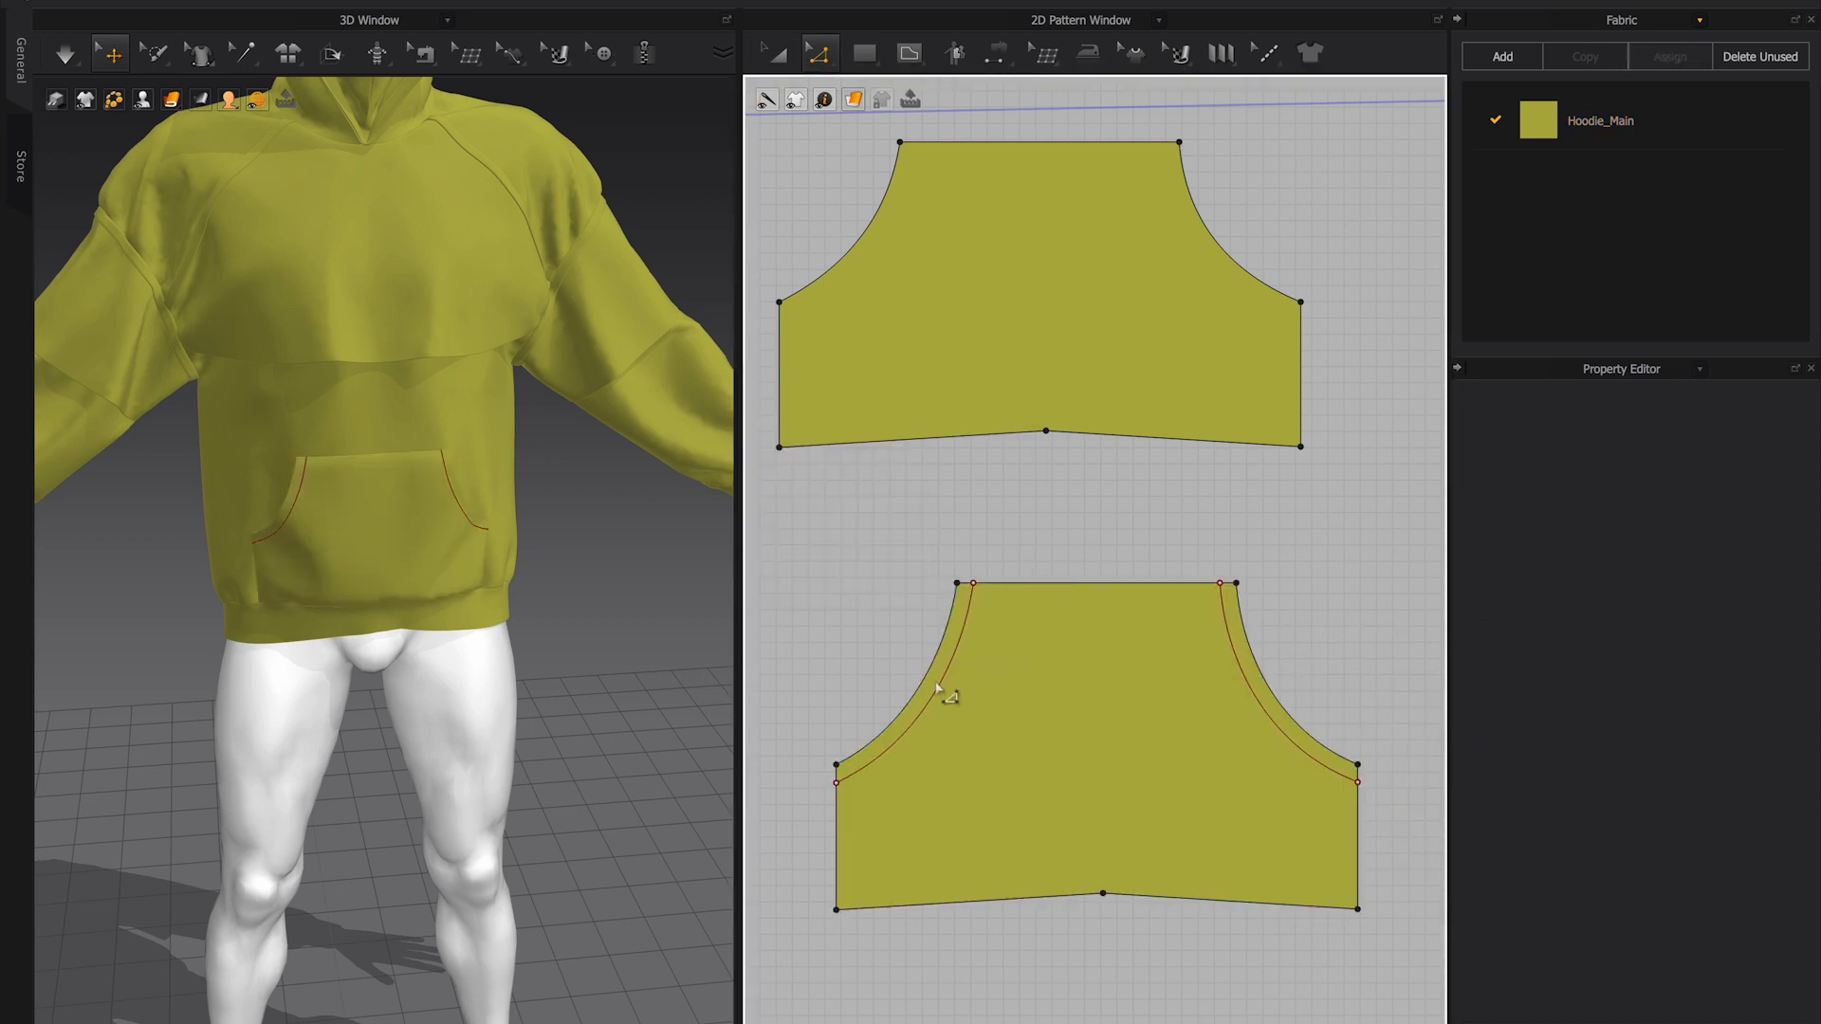
# - Cut and sew the pasted pocket piece along both curved internal lines to separate the edge strips
pyautogui.rightClick(943, 692)
pyautogui.click(1024, 922)
pyautogui.rightClick(1243, 679)
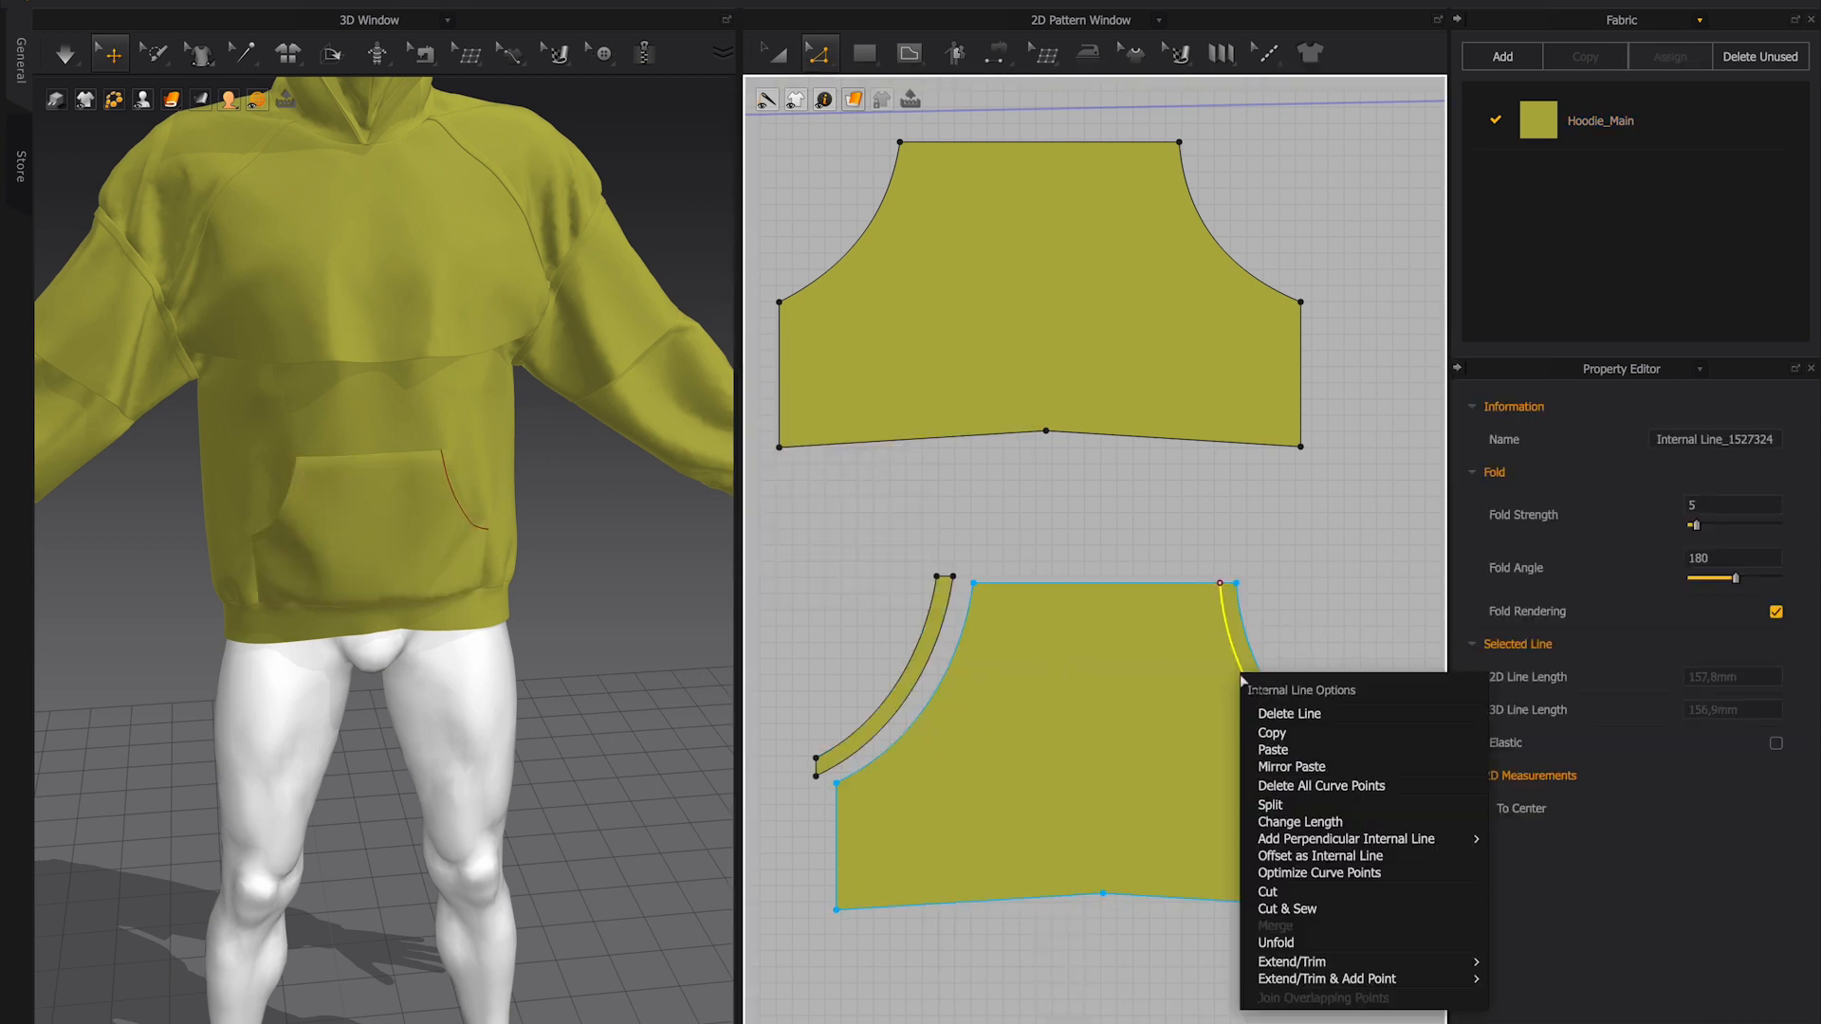
pyautogui.click(1307, 907)
# - Create a Layer Clone (Over) of each curved pocket strip, place the clones outside the originals, and simulate the garment
pyautogui.rightClick(935, 628)
pyautogui.click(897, 465)
pyautogui.click(844, 656)
pyautogui.rightClick(1269, 653)
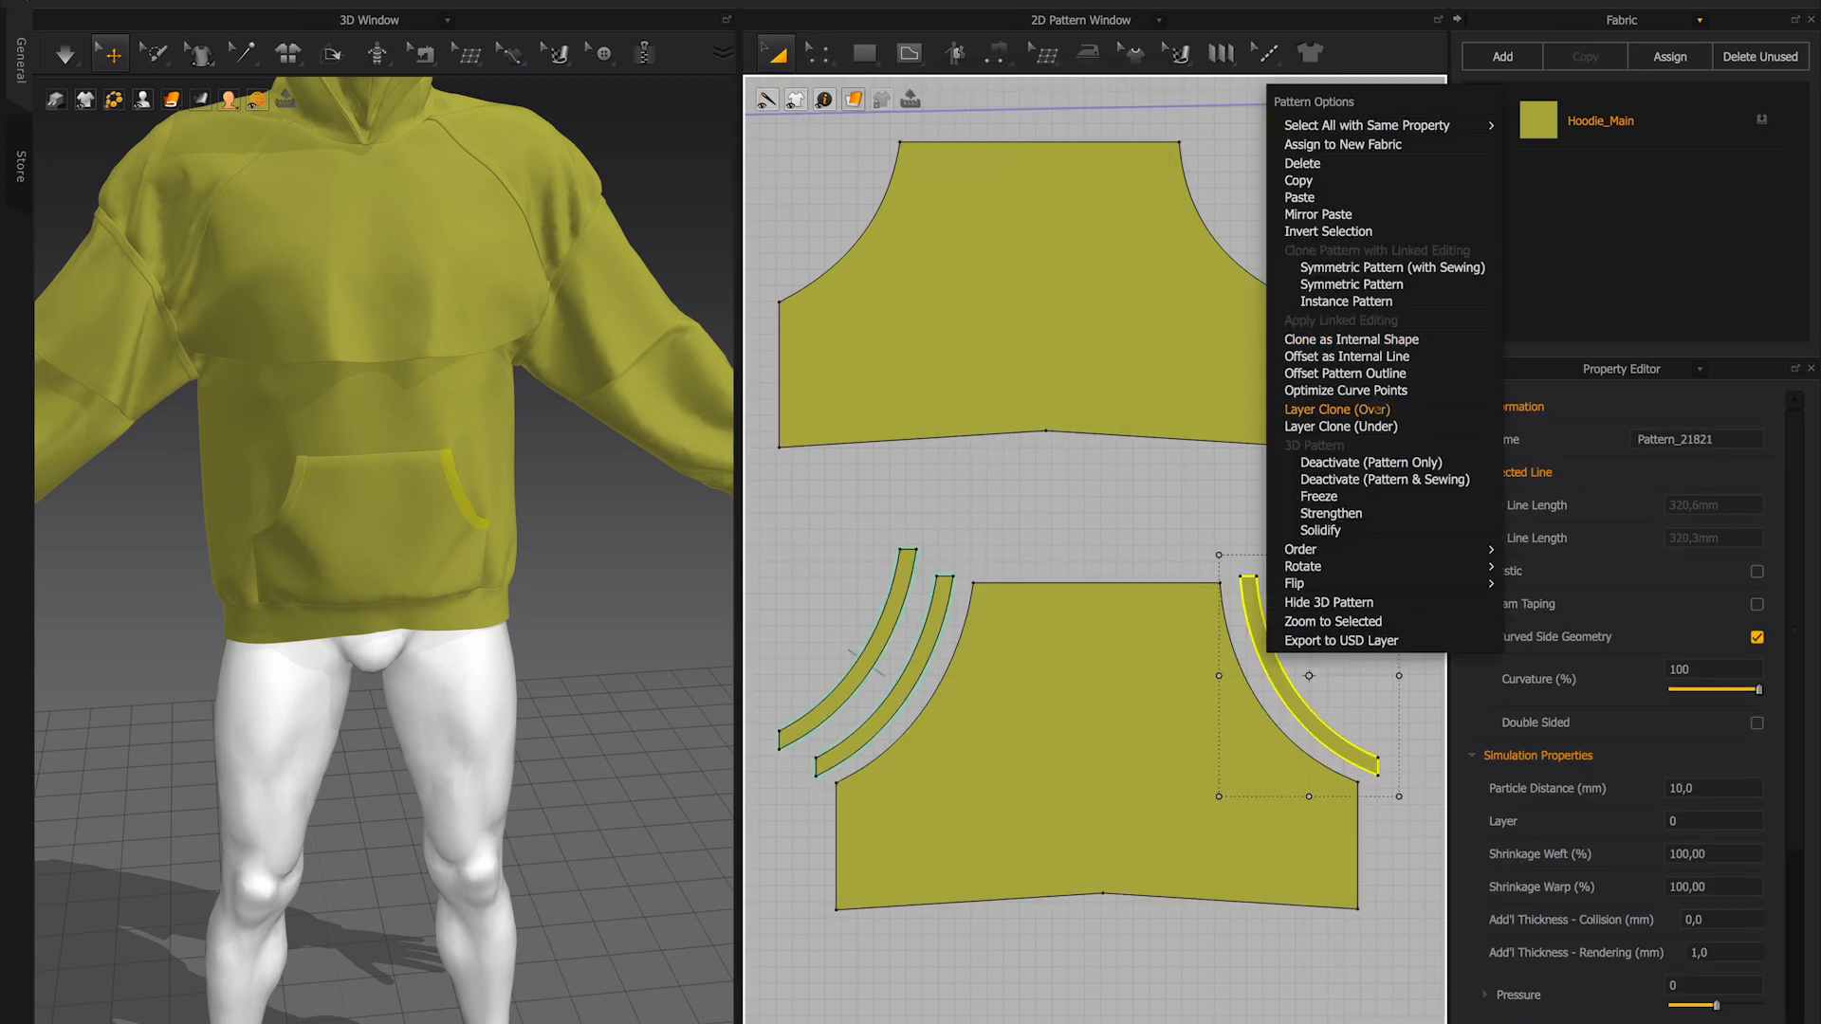
pyautogui.click(1377, 408)
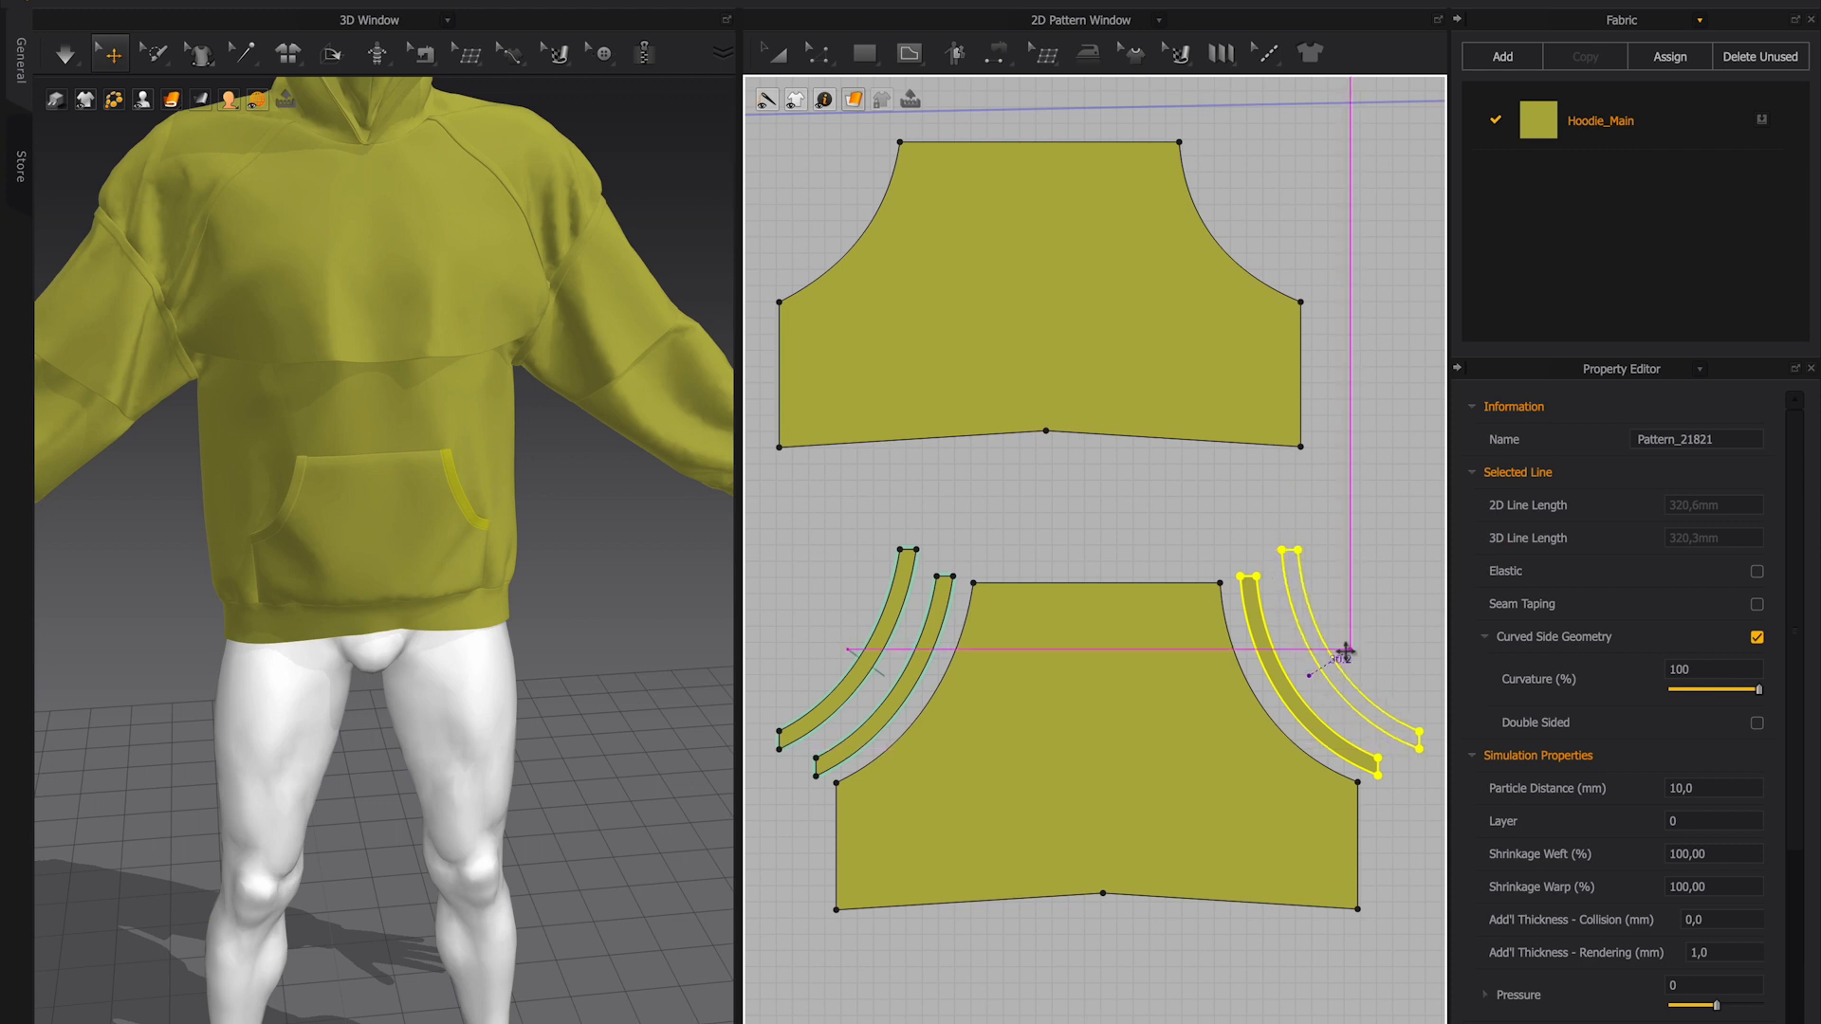
pyautogui.click(1341, 653)
pyautogui.scroll(-3, 589, 604)
pyautogui.moveTo(589, 604); pyautogui.dragTo(514, 545, button='right')
pyautogui.click(54, 63)
pyautogui.click(54, 63)
# - Draw small internal circles about 20 mm in circumference, centered near the lower ends of the hood trim strips
pyautogui.moveTo(610, 360)
pyautogui.mouseDown(button='right')
pyautogui.moveTo(496, 394)
pyautogui.moveTo(582, 374)
pyautogui.mouseUp(button='right')
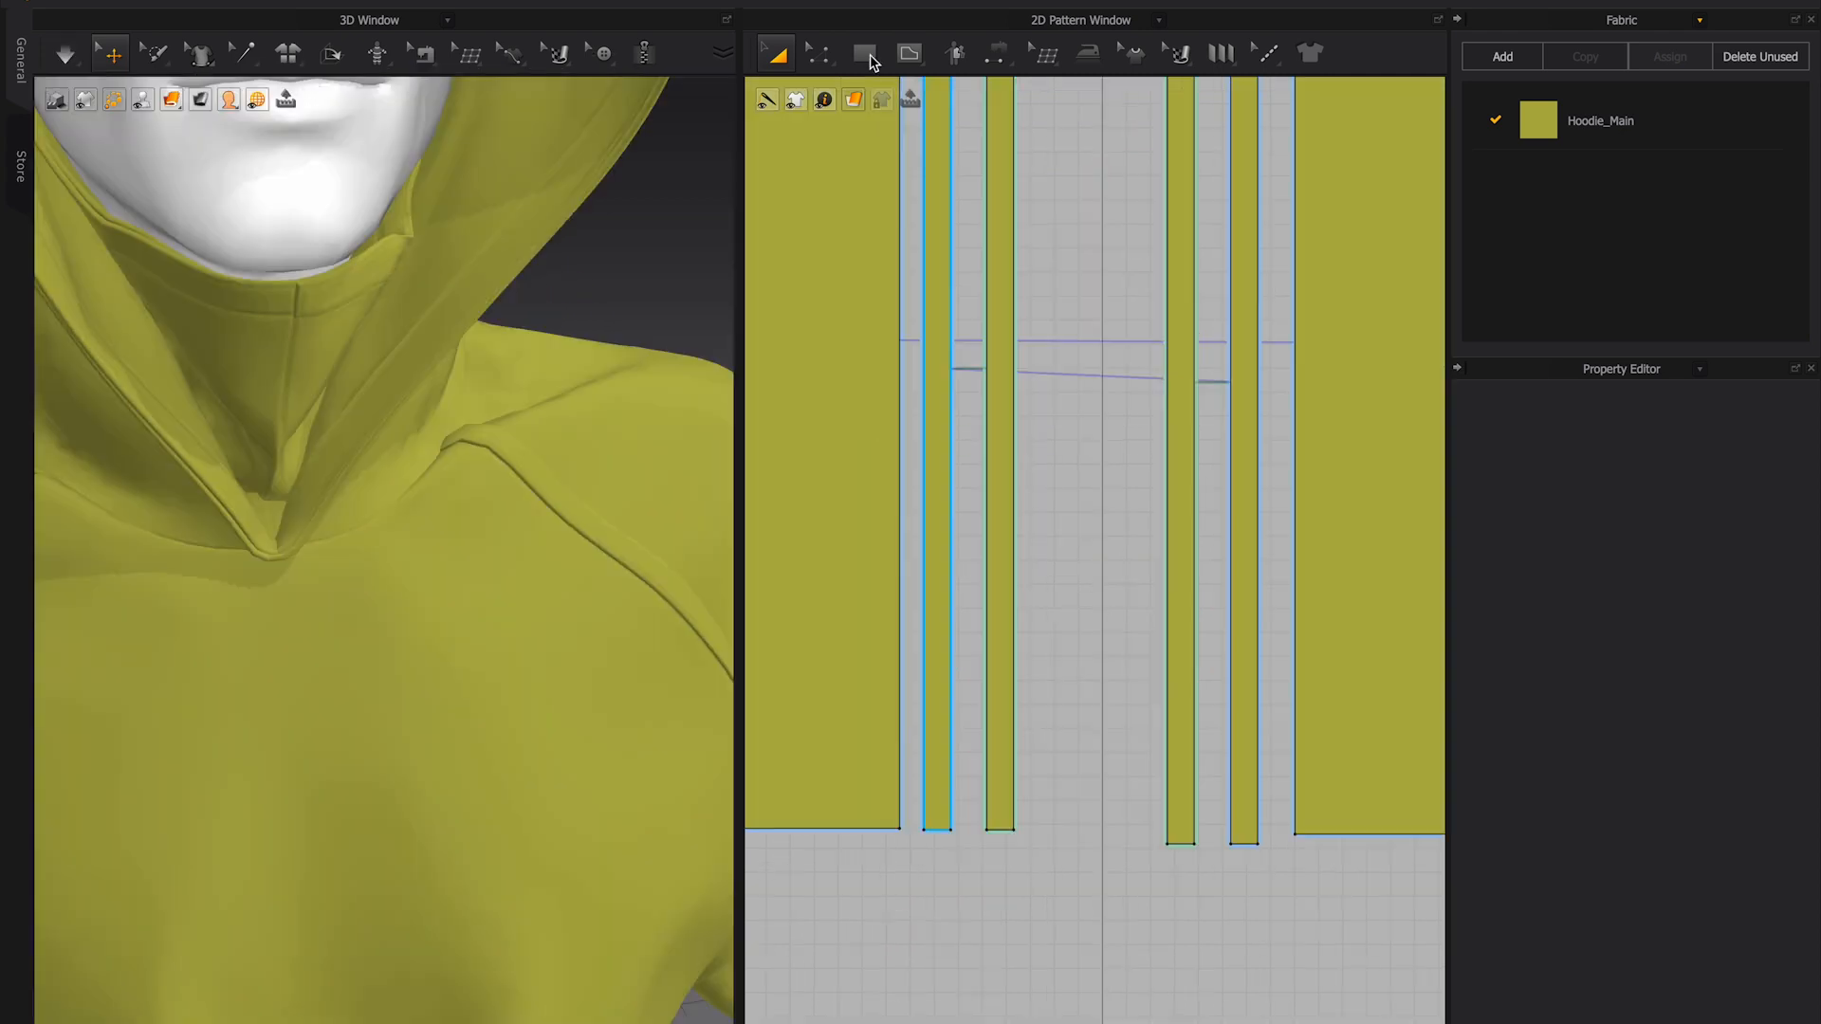
pyautogui.click(871, 63)
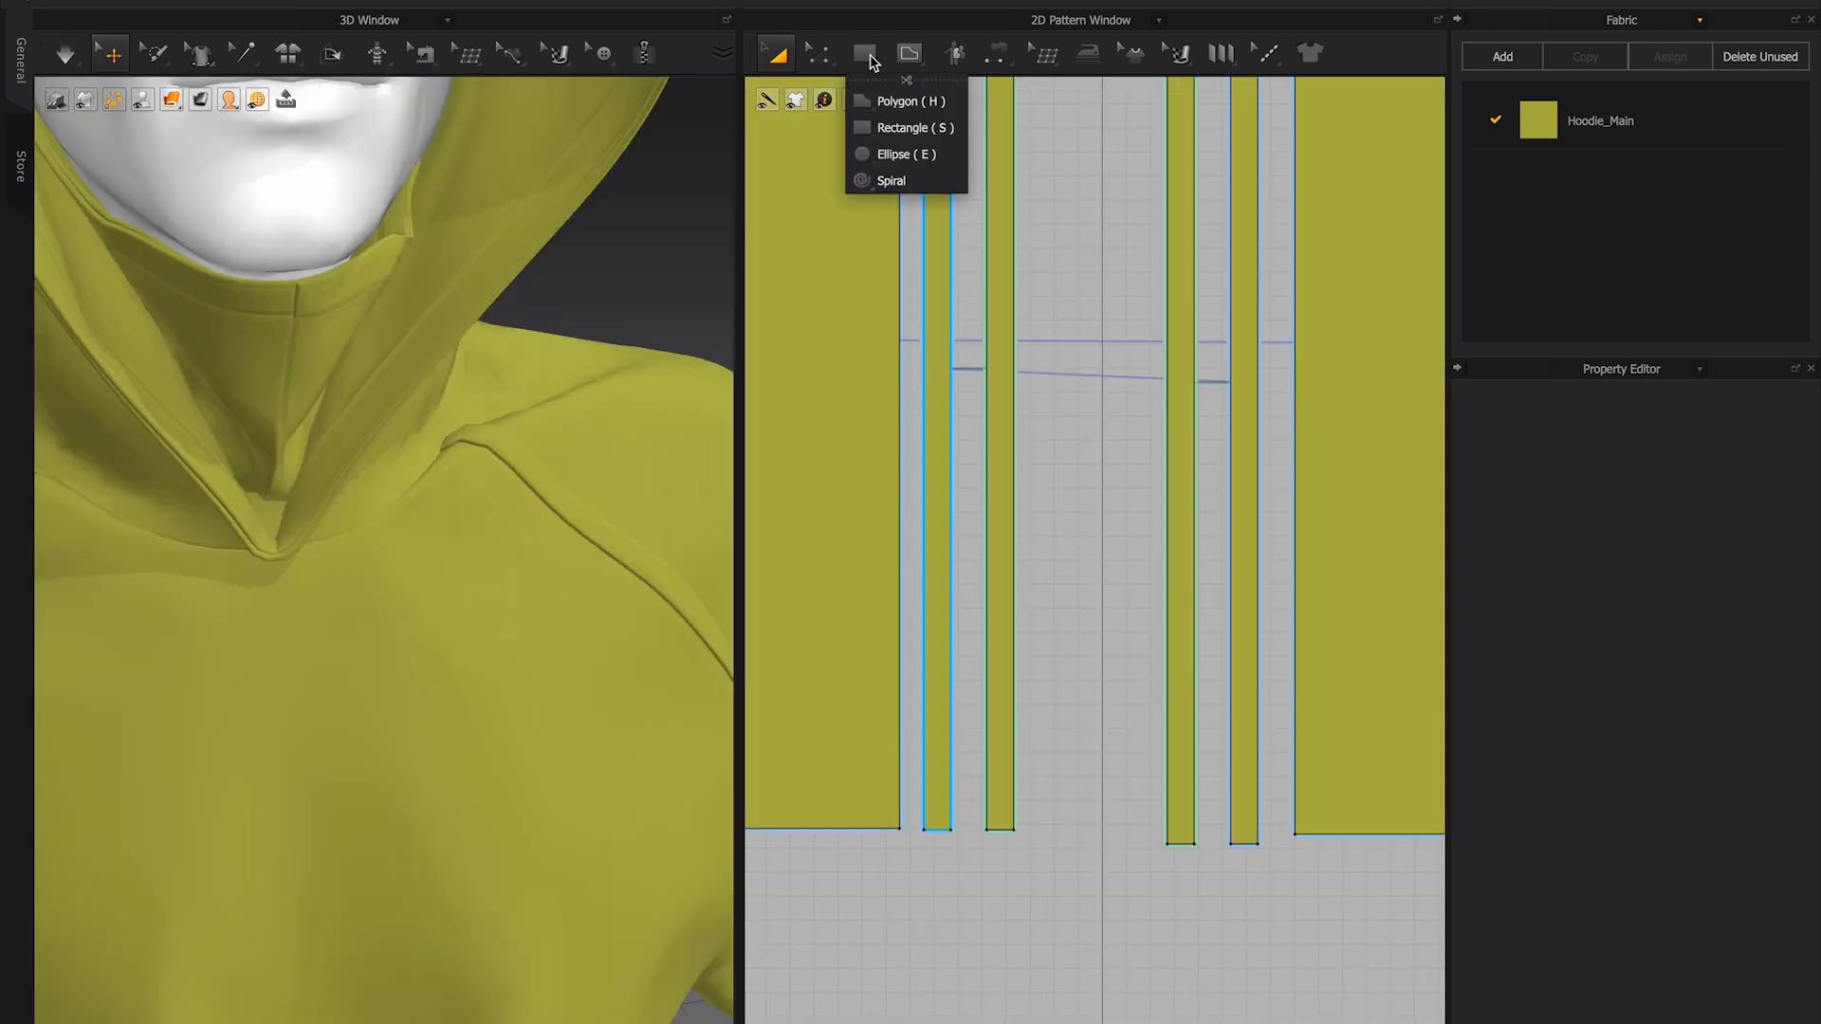
pyautogui.click(908, 55)
pyautogui.click(956, 155)
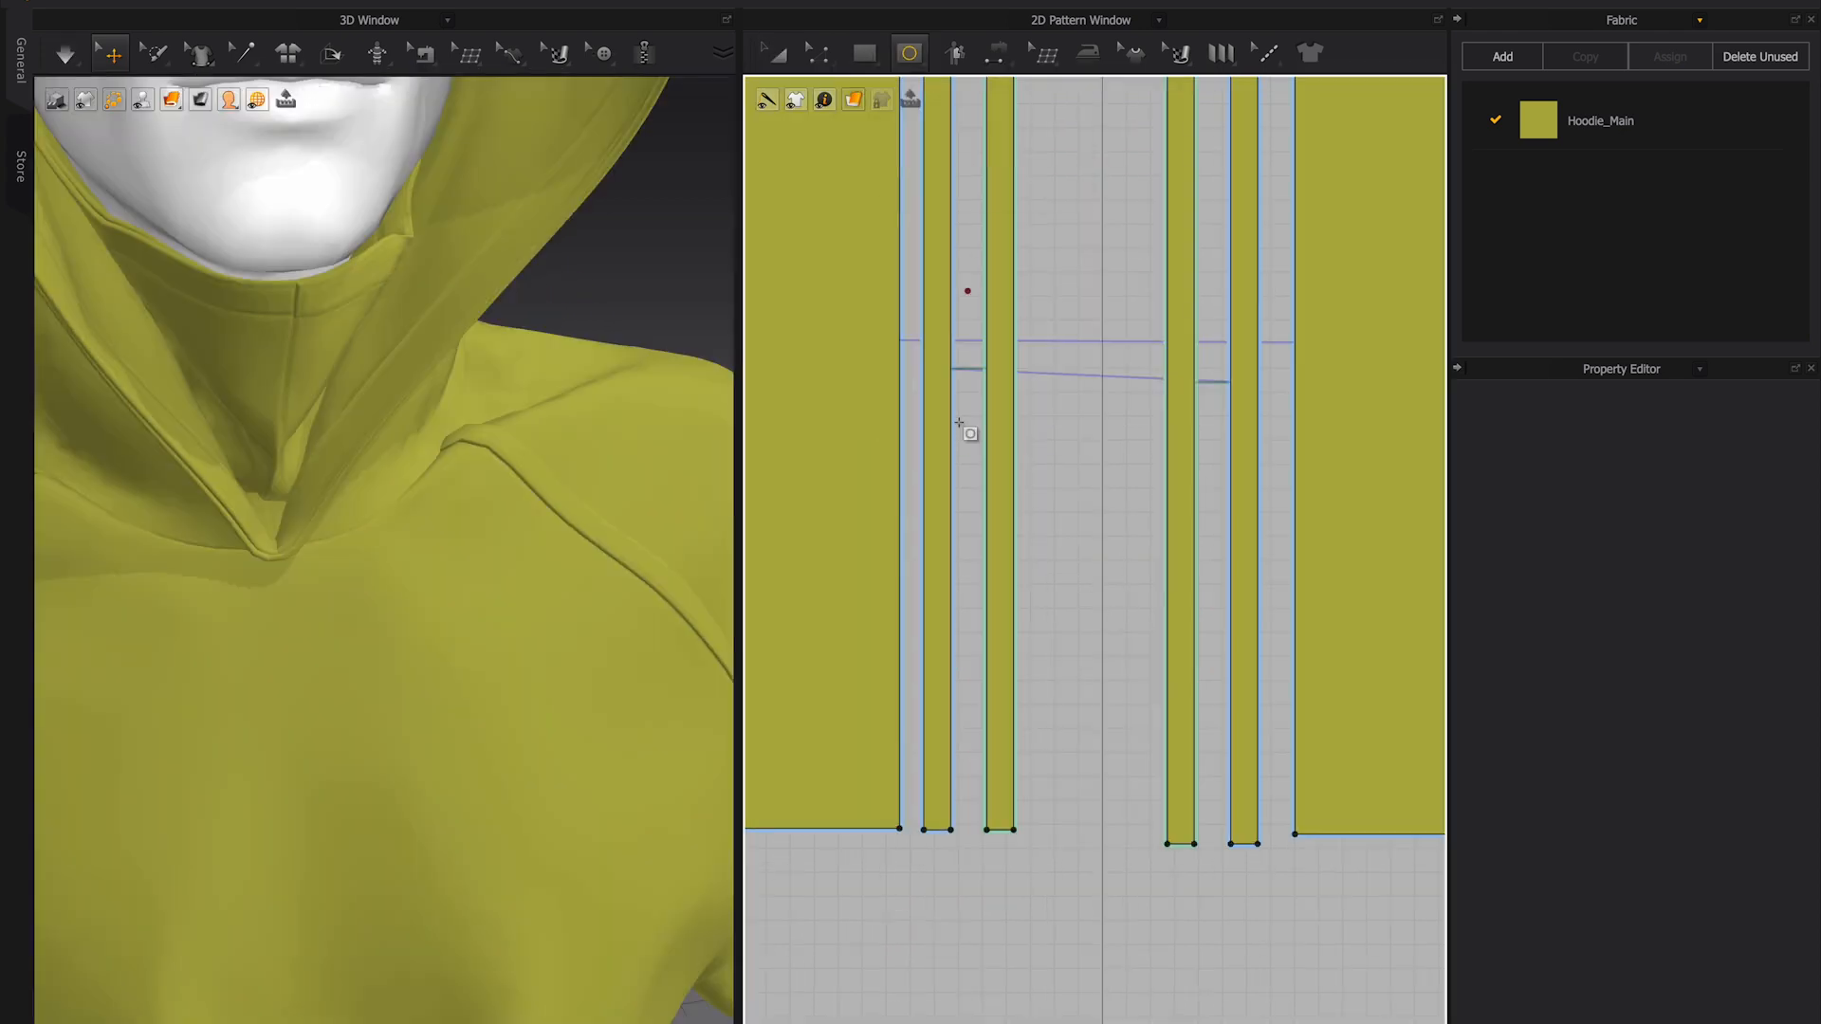
pyautogui.scroll(2, 1008, 836)
pyautogui.moveTo(1073, 854); pyautogui.dragTo(1025, 728, button='middle')
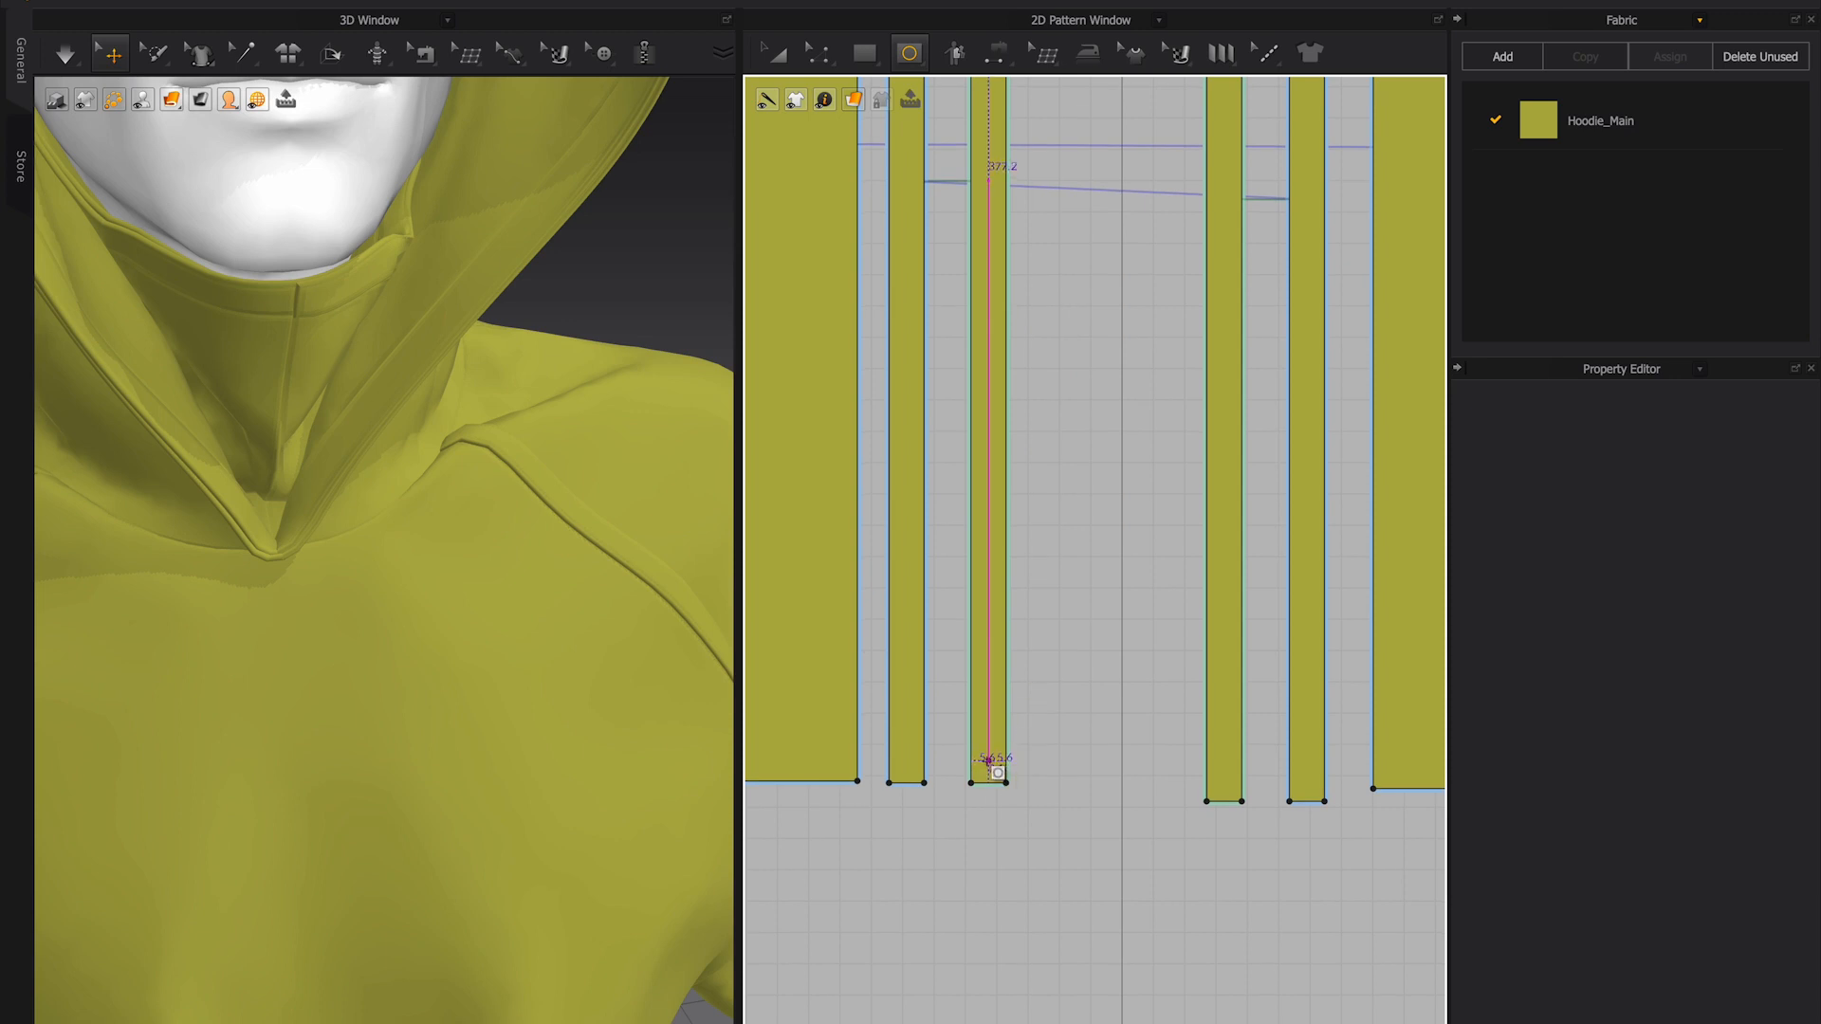
pyautogui.scroll(4, 993, 766)
pyautogui.moveTo(1122, 786); pyautogui.dragTo(995, 537, button='middle')
pyautogui.moveTo(922, 724); pyautogui.dragTo(951, 755)
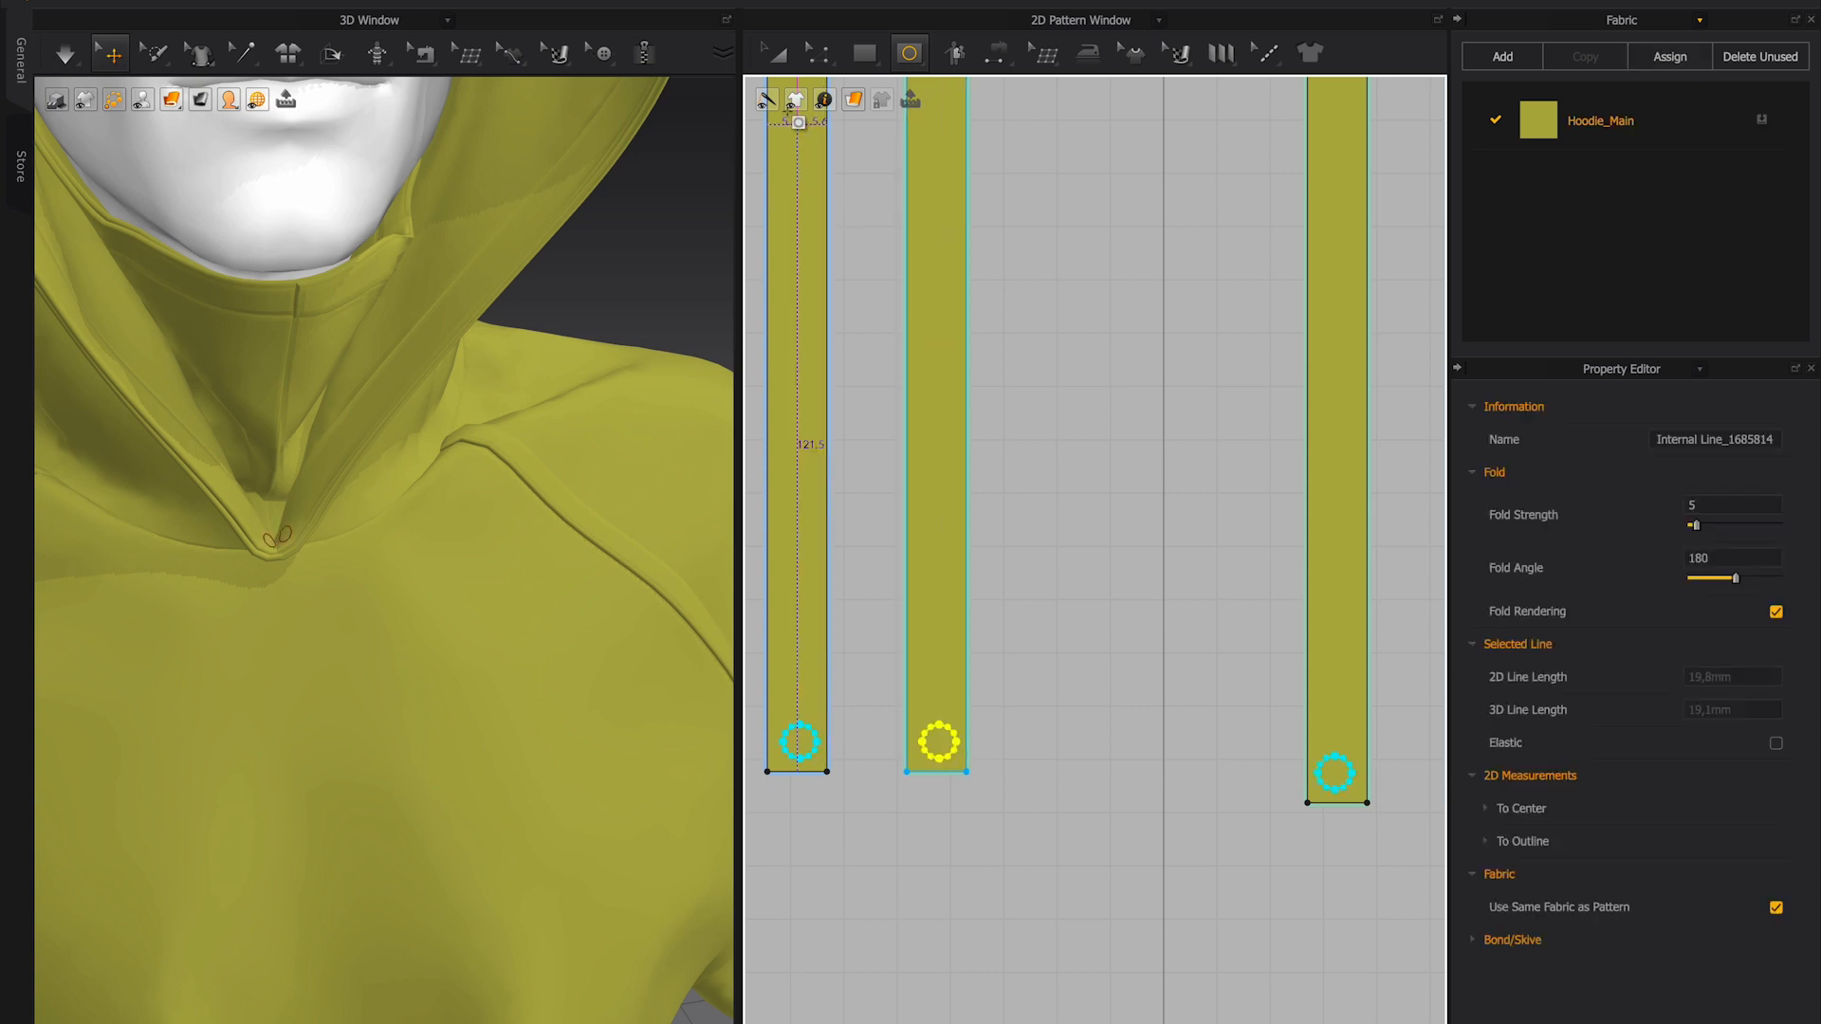
# - Center the internal circle across the hood trim strip and convert it to a hole
pyautogui.click(778, 54)
pyautogui.click(939, 742)
pyautogui.moveTo(950, 736); pyautogui.dragTo(949, 736)
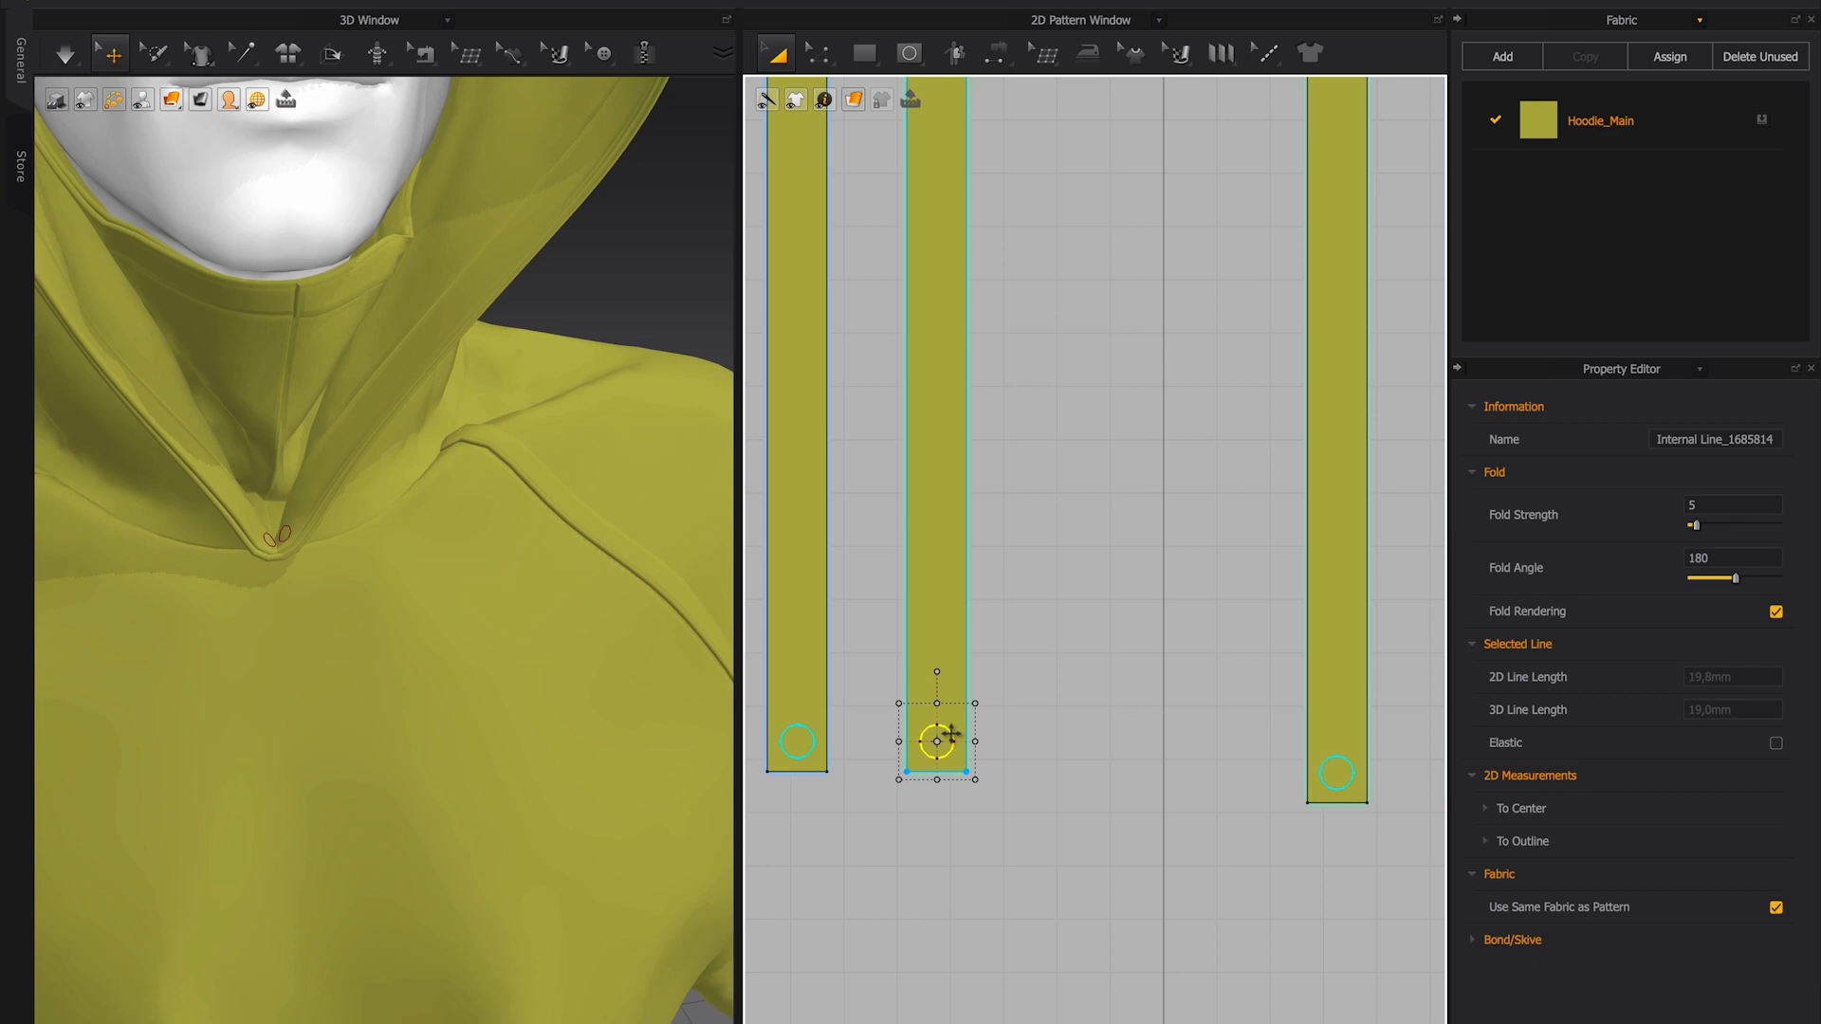
pyautogui.rightClick(951, 733)
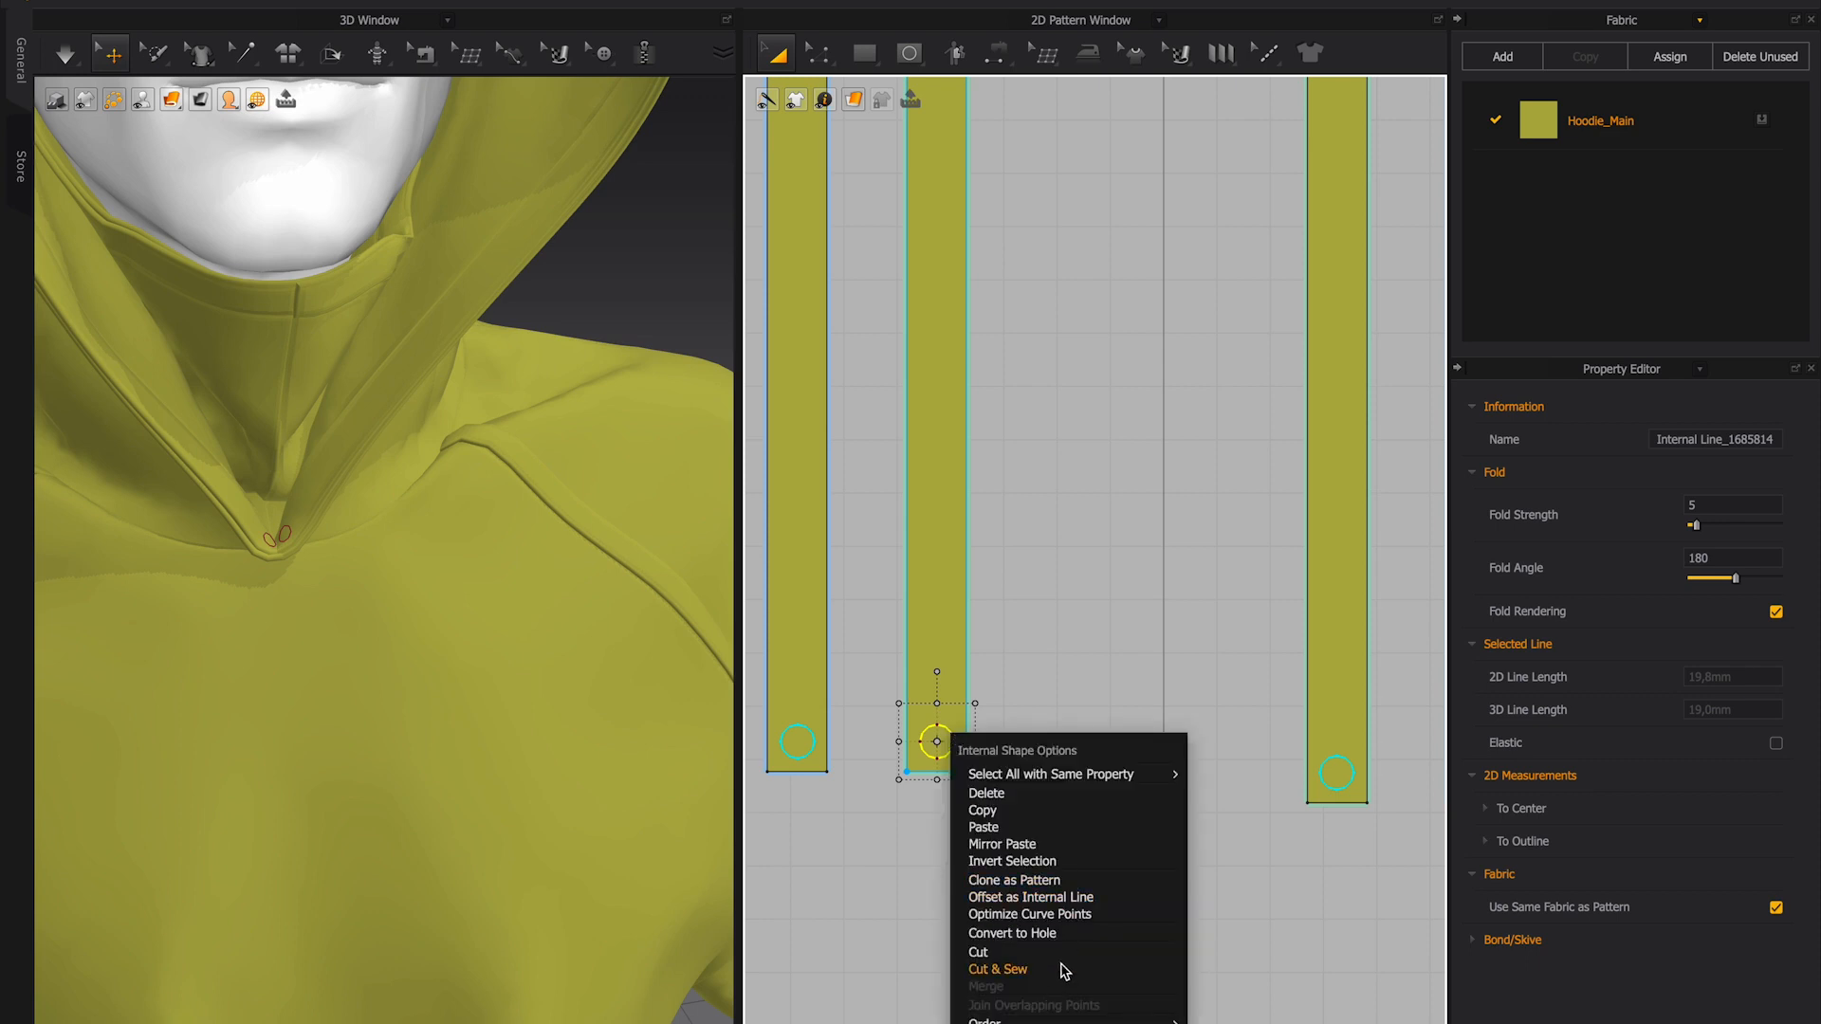
pyautogui.click(1073, 933)
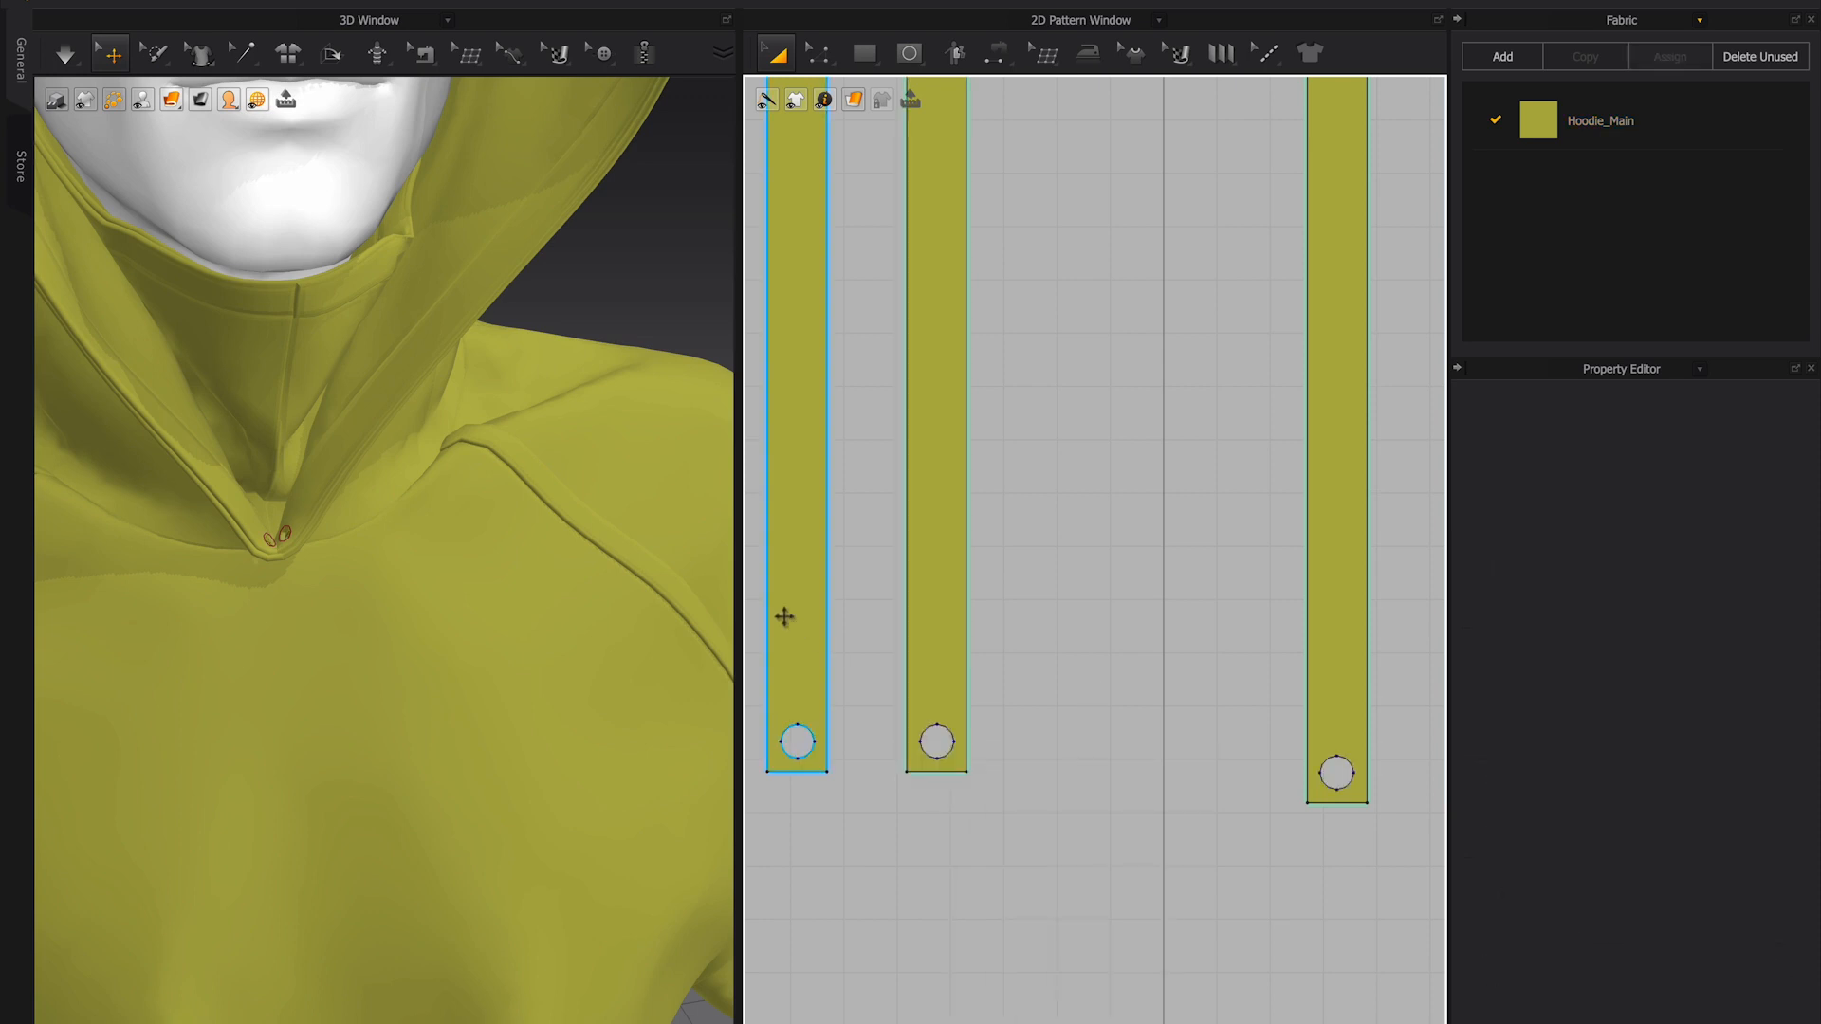
pyautogui.moveTo(363, 638); pyautogui.dragTo(334, 610, button='right')
pyautogui.scroll(-10, 342, 618)
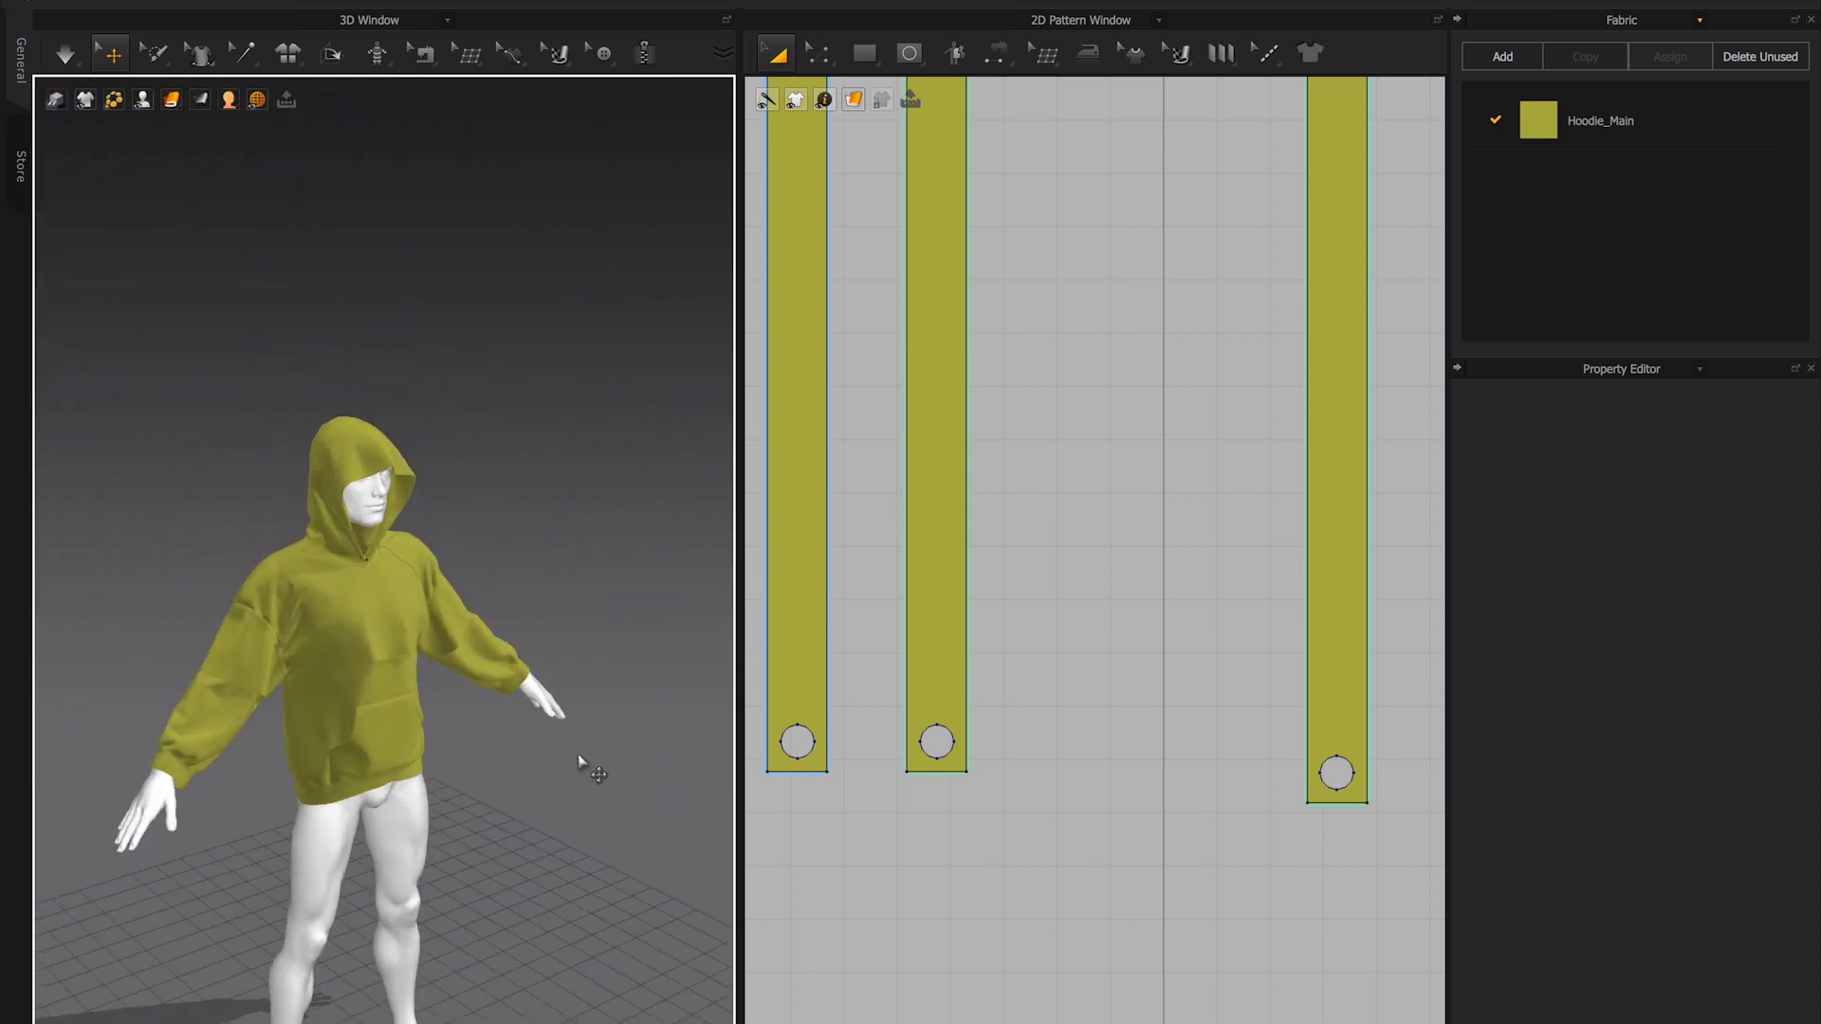
pyautogui.moveTo(580, 763); pyautogui.dragTo(541, 764, button='right')
pyautogui.scroll(10, 418, 622)
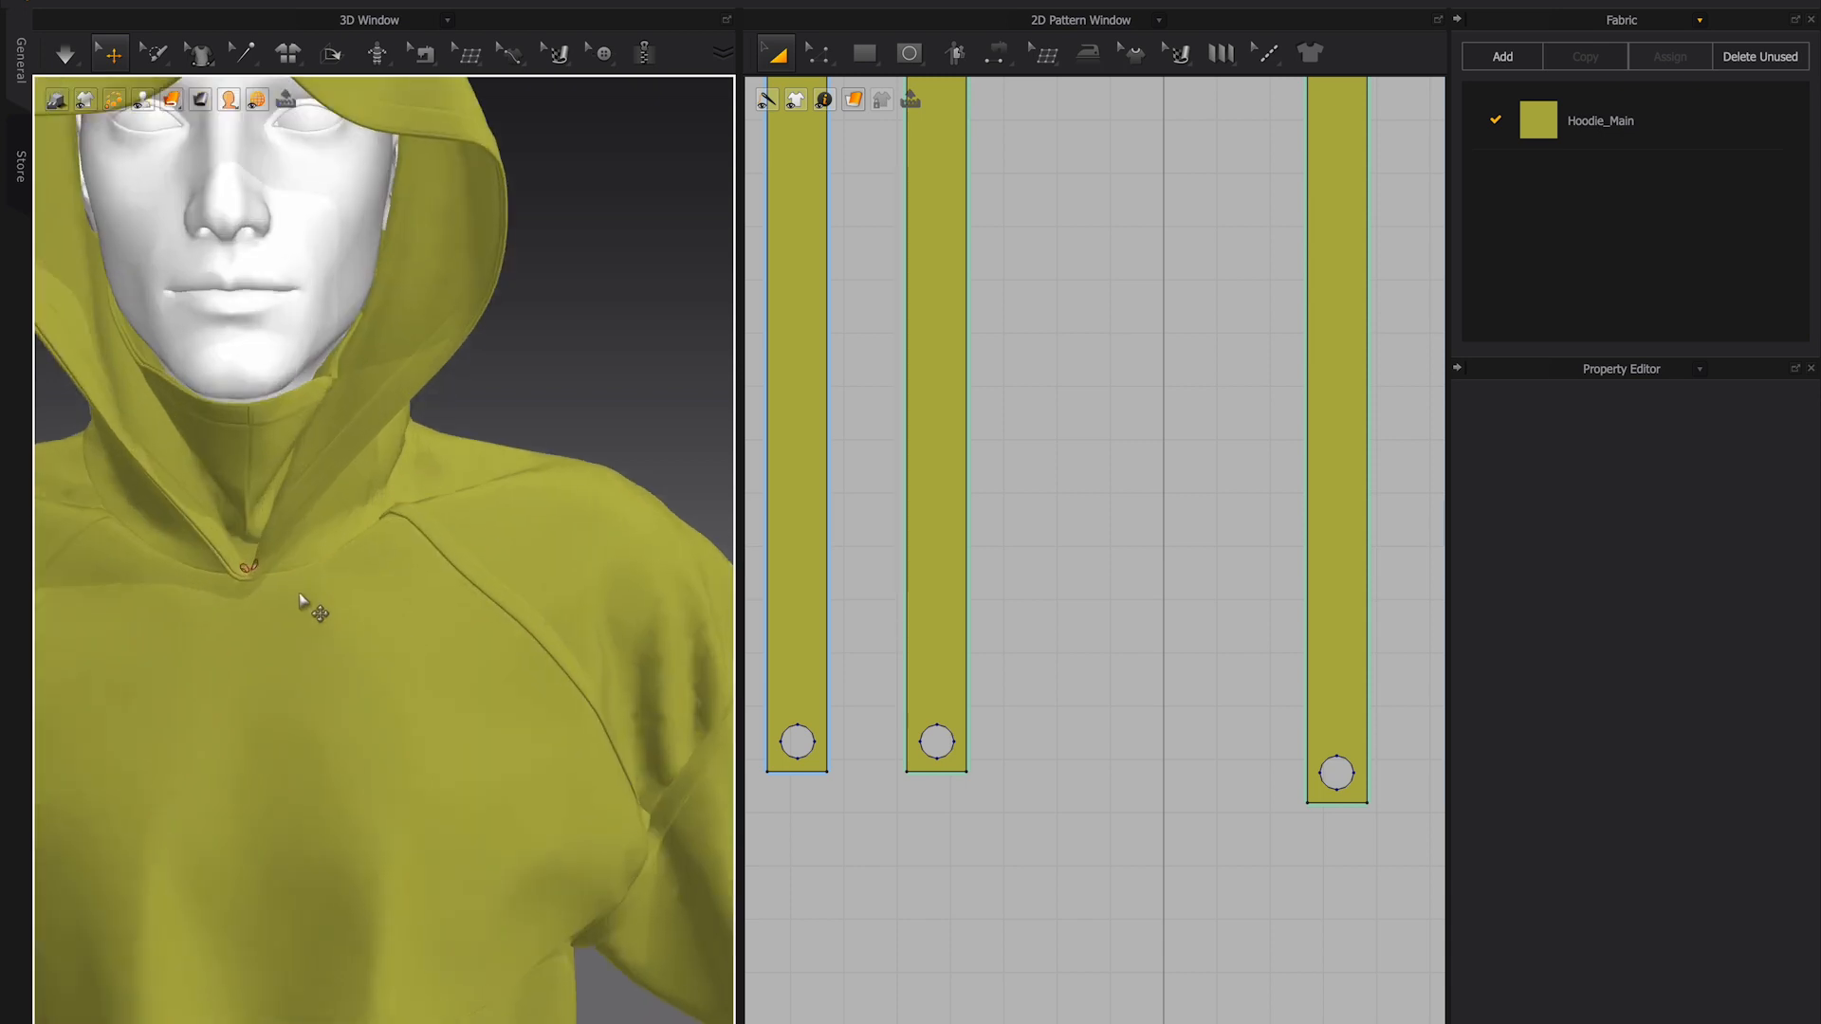
pyautogui.moveTo(300, 600); pyautogui.dragTo(357, 651, button='right')
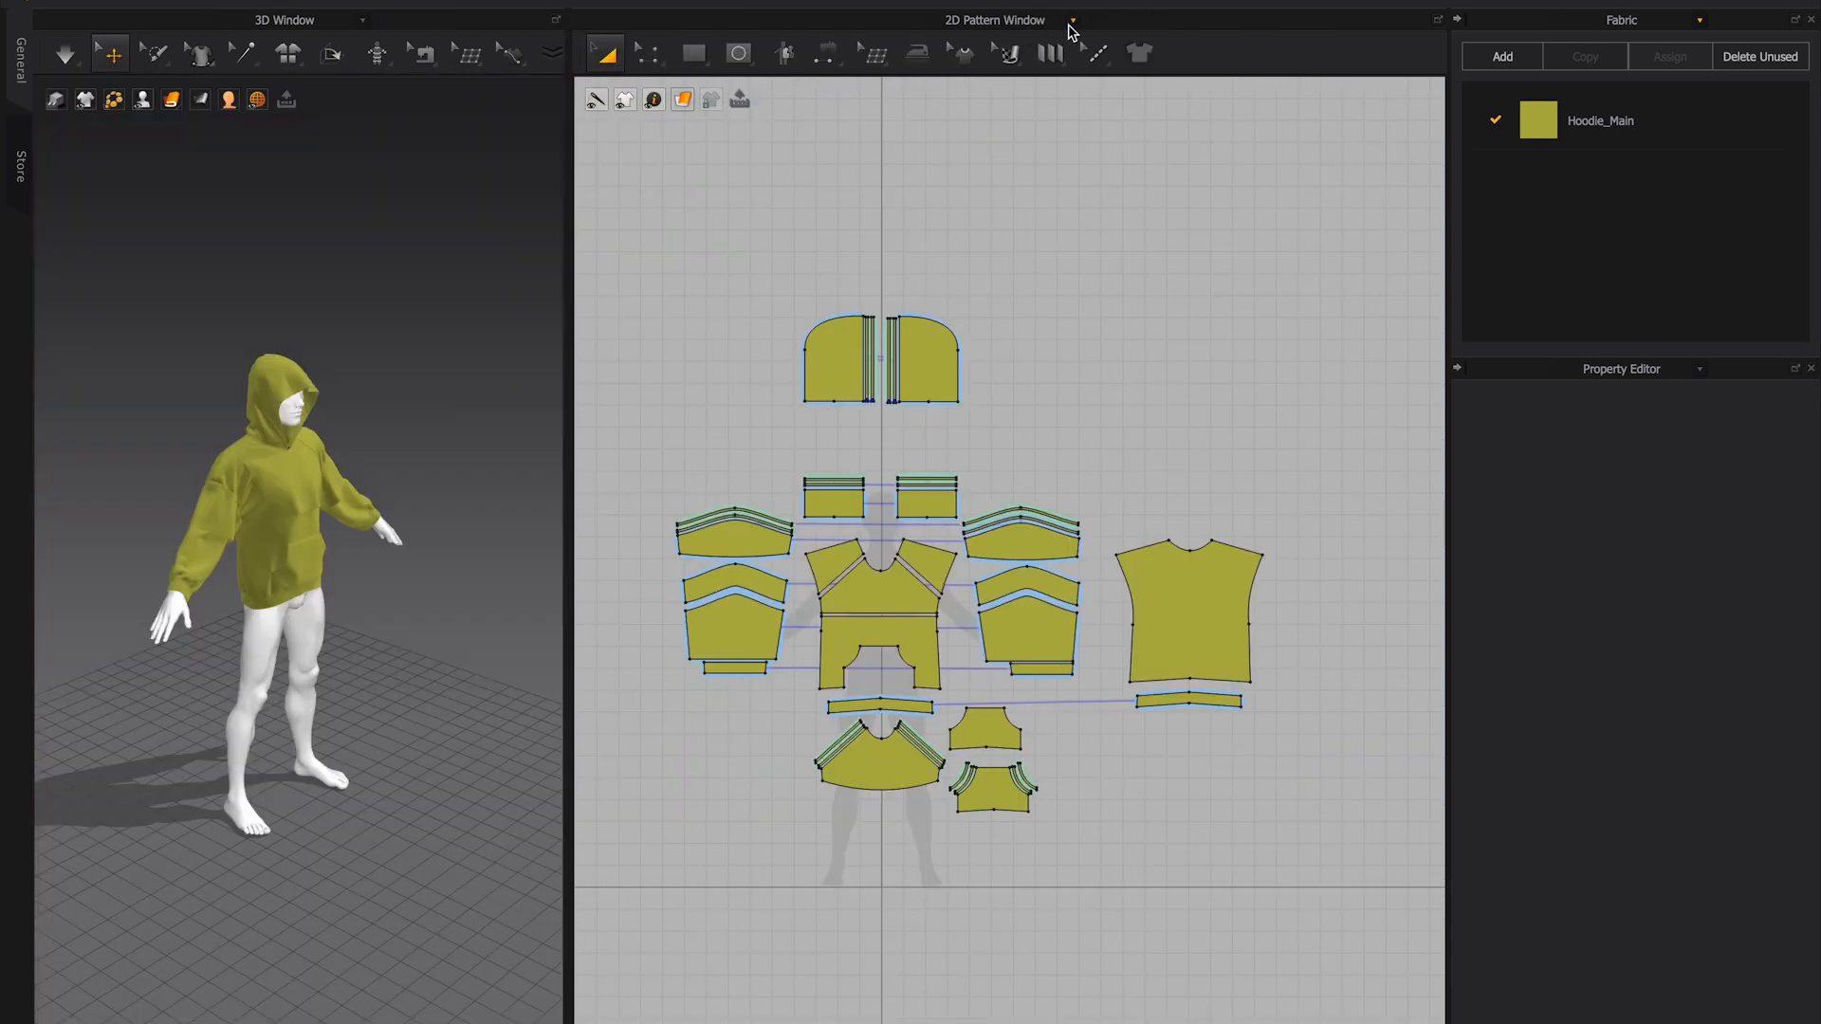
# - Switch the pattern view to the UV Editor and reset the UVs to the 2D arrangement
pyautogui.click(1073, 20)
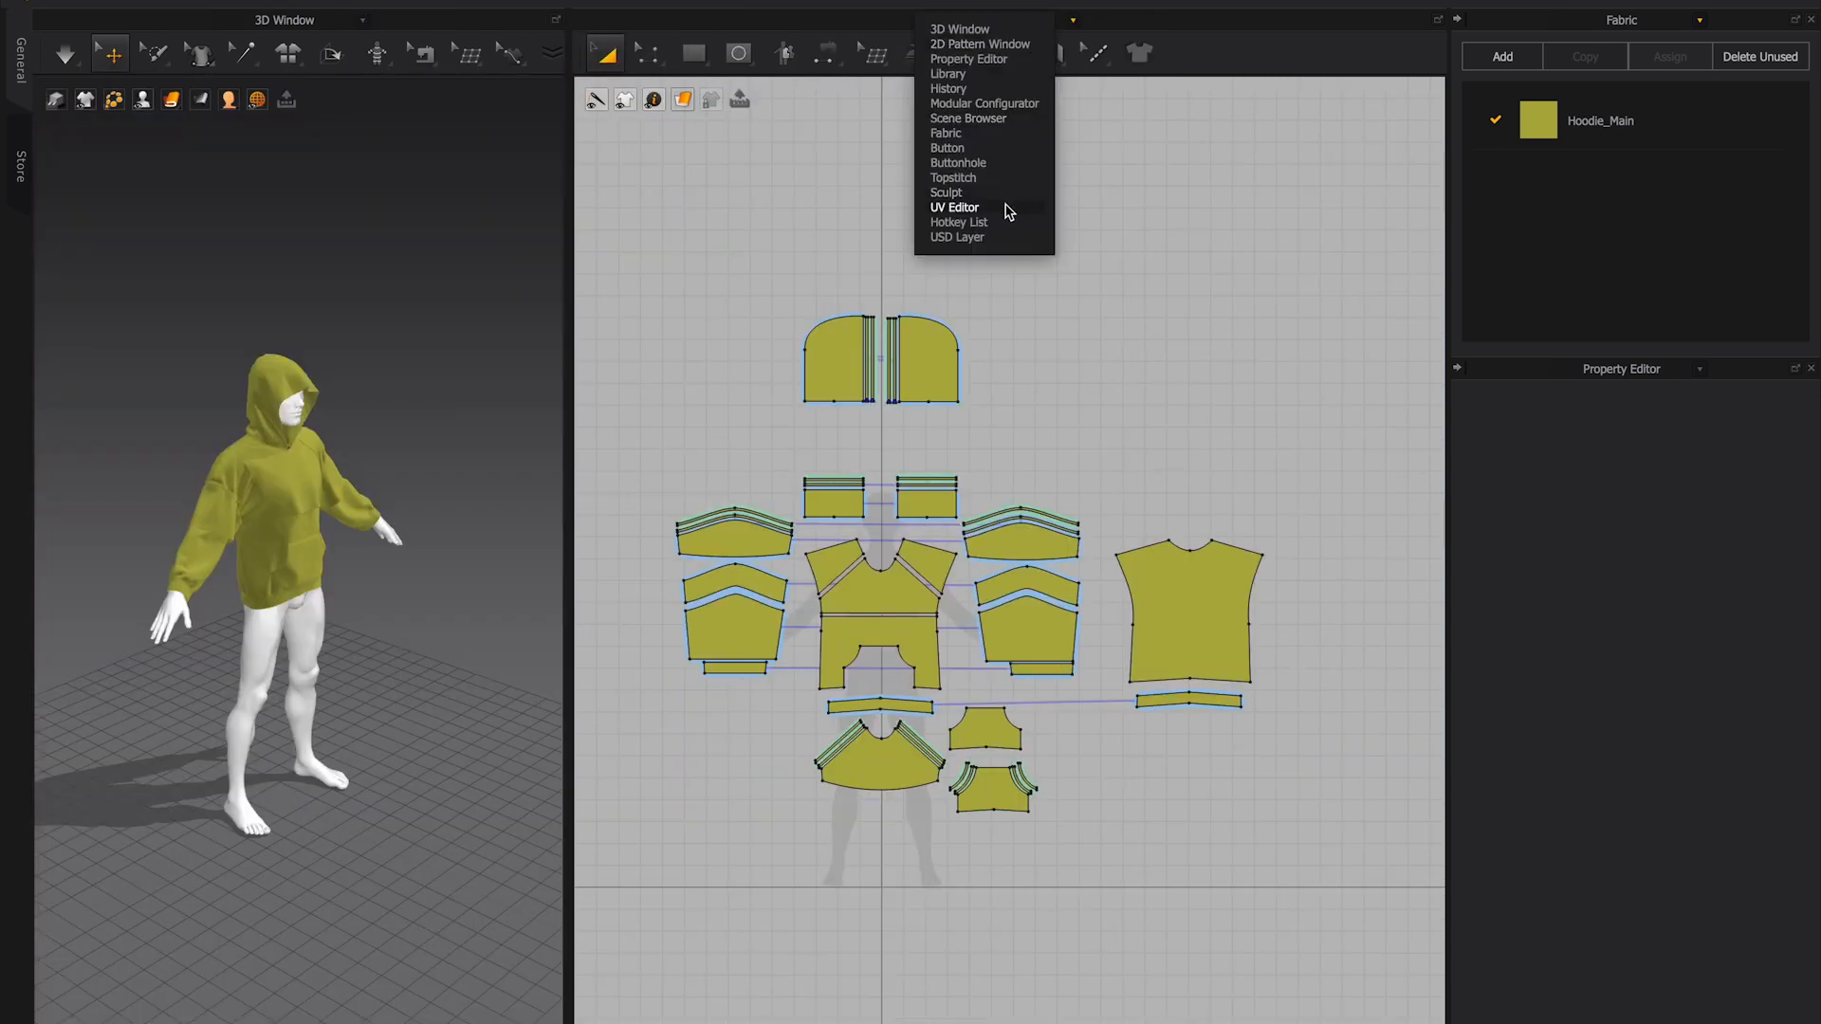
pyautogui.click(1009, 208)
pyautogui.rightClick(1161, 408)
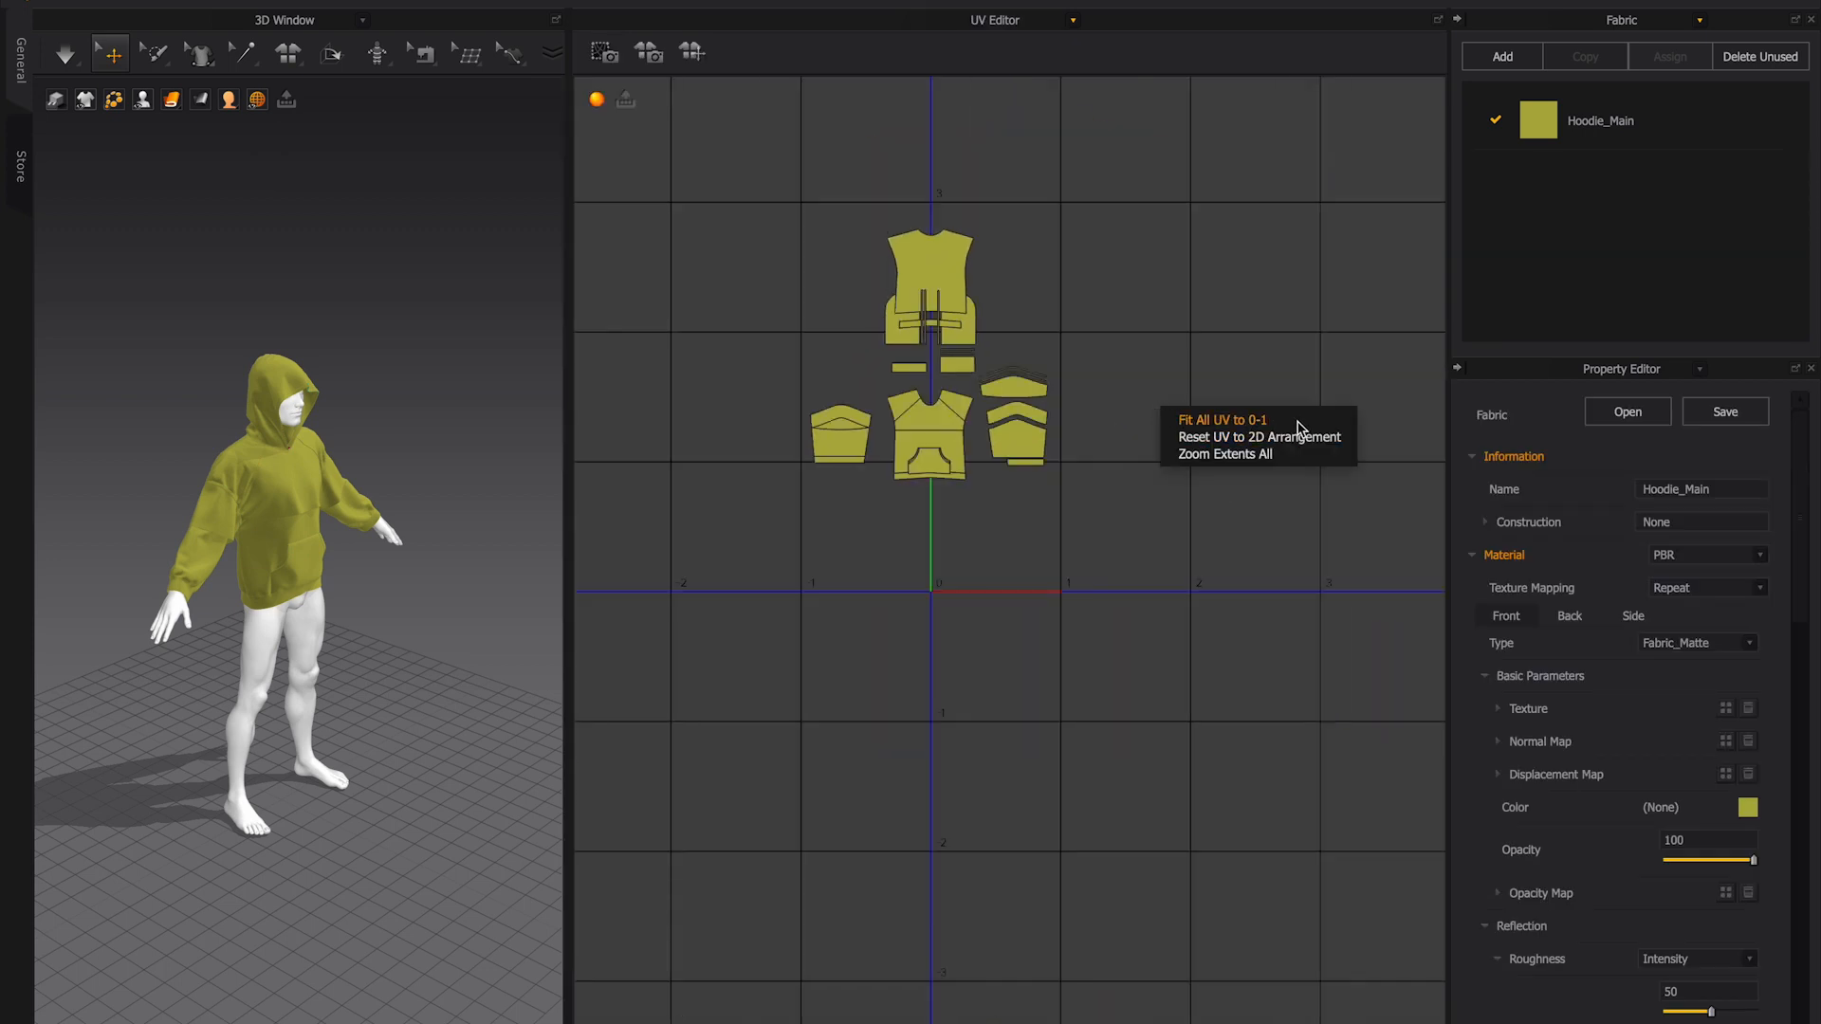
pyautogui.click(1301, 438)
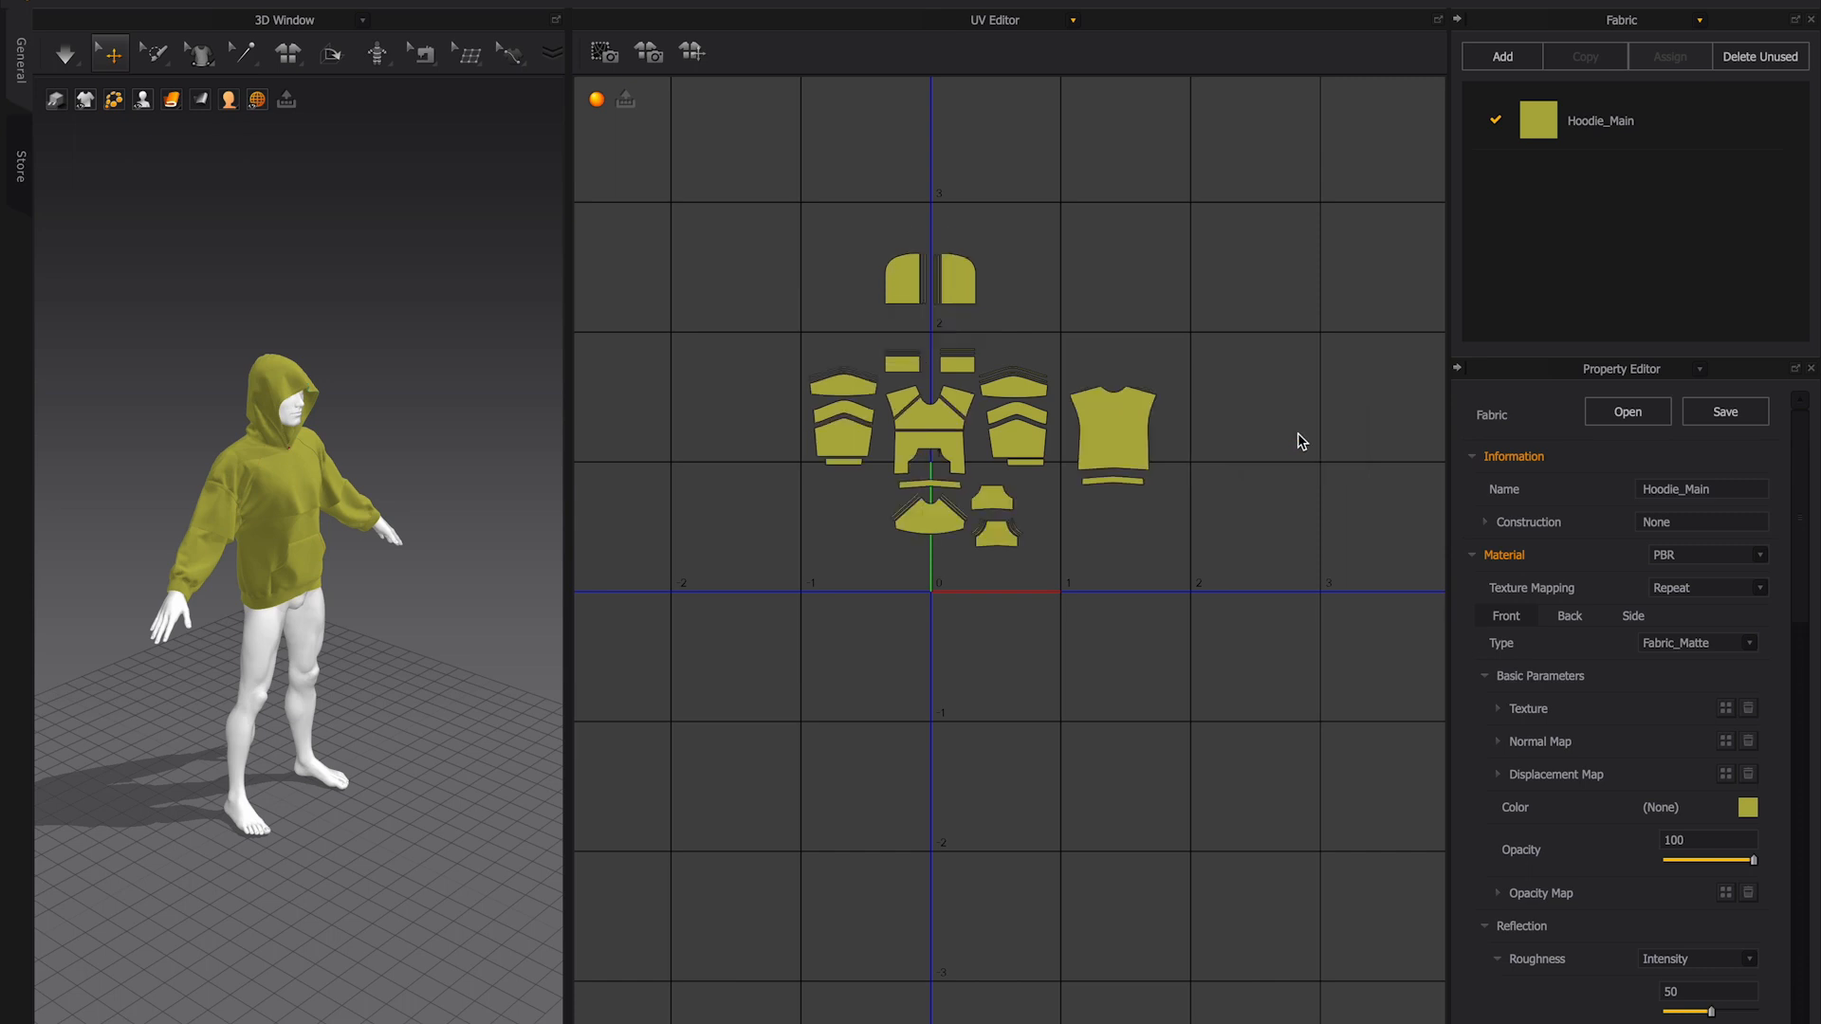
# - Fit all UVs to 0-1 using the absolute length option with a value of 15 mm
pyautogui.rightClick(1283, 328)
pyautogui.click(1339, 335)
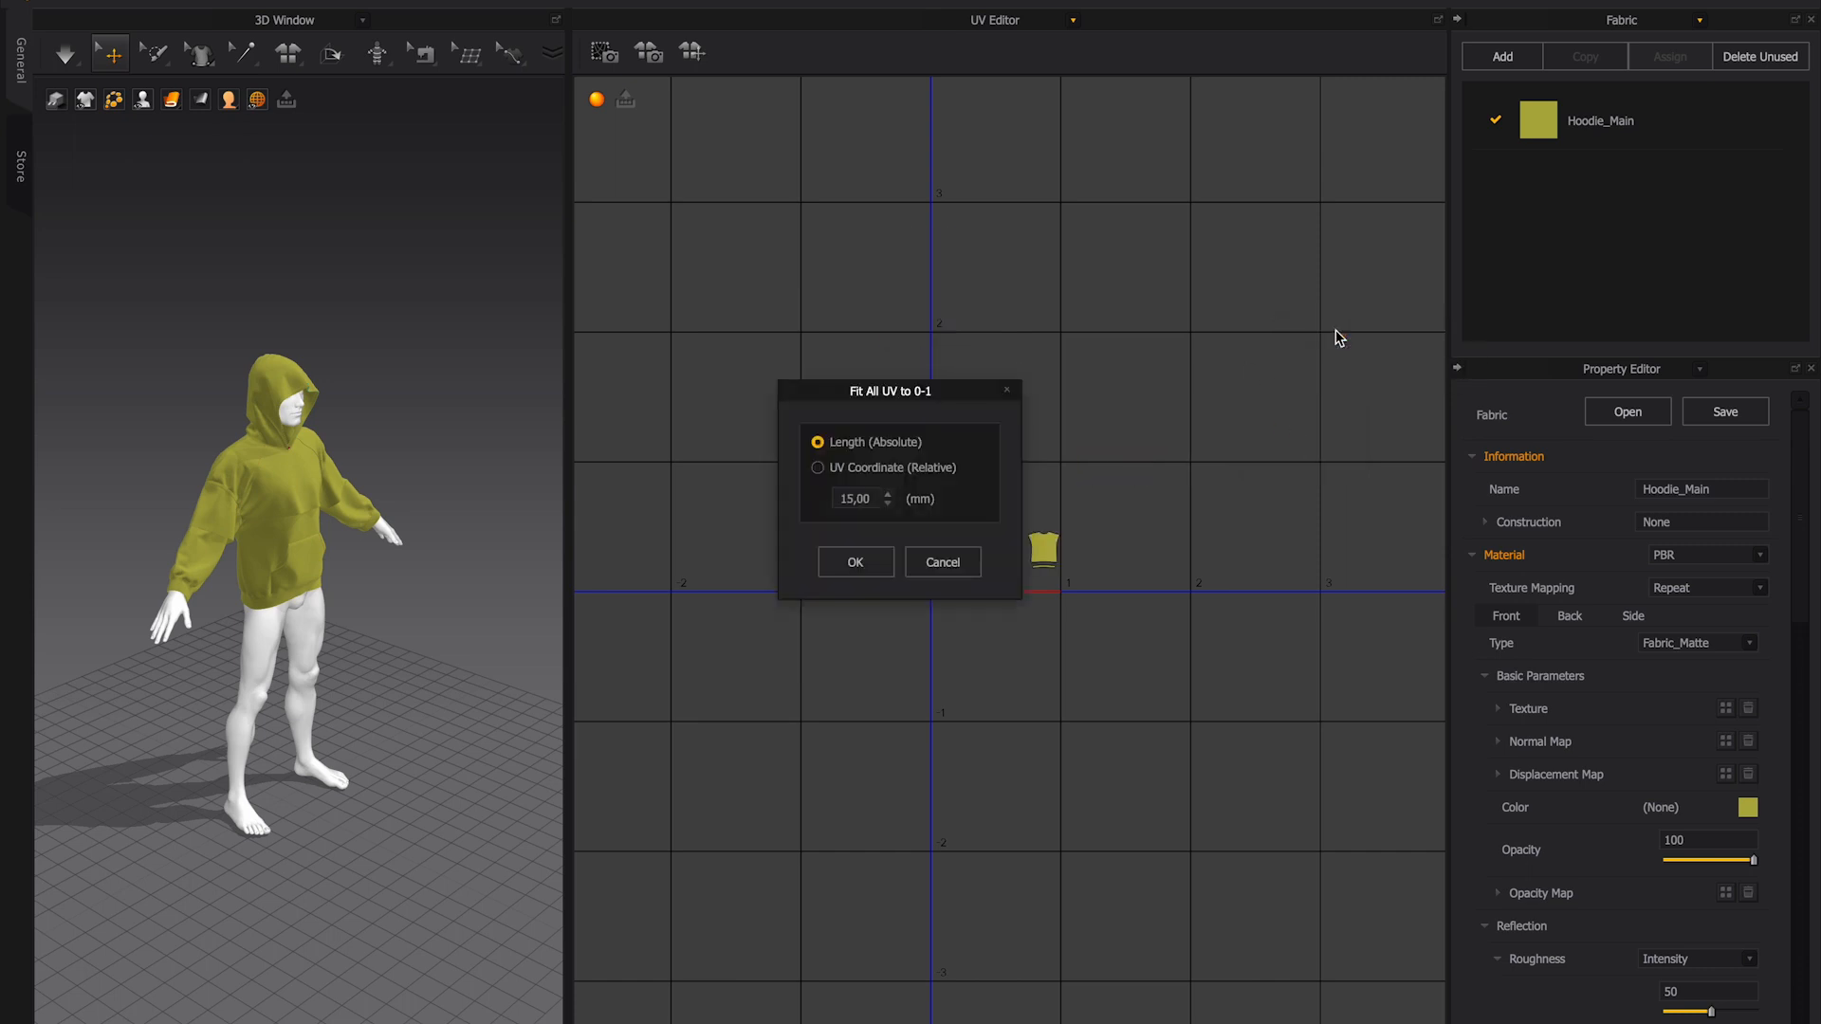
pyautogui.click(875, 563)
pyautogui.scroll(-4, 993, 570)
pyautogui.scroll(7, 993, 570)
pyautogui.moveTo(1192, 618); pyautogui.dragTo(757, 440, button='middle')
pyautogui.scroll(3, 849, 489)
pyautogui.moveTo(855, 497); pyautogui.dragTo(948, 459, button='middle')
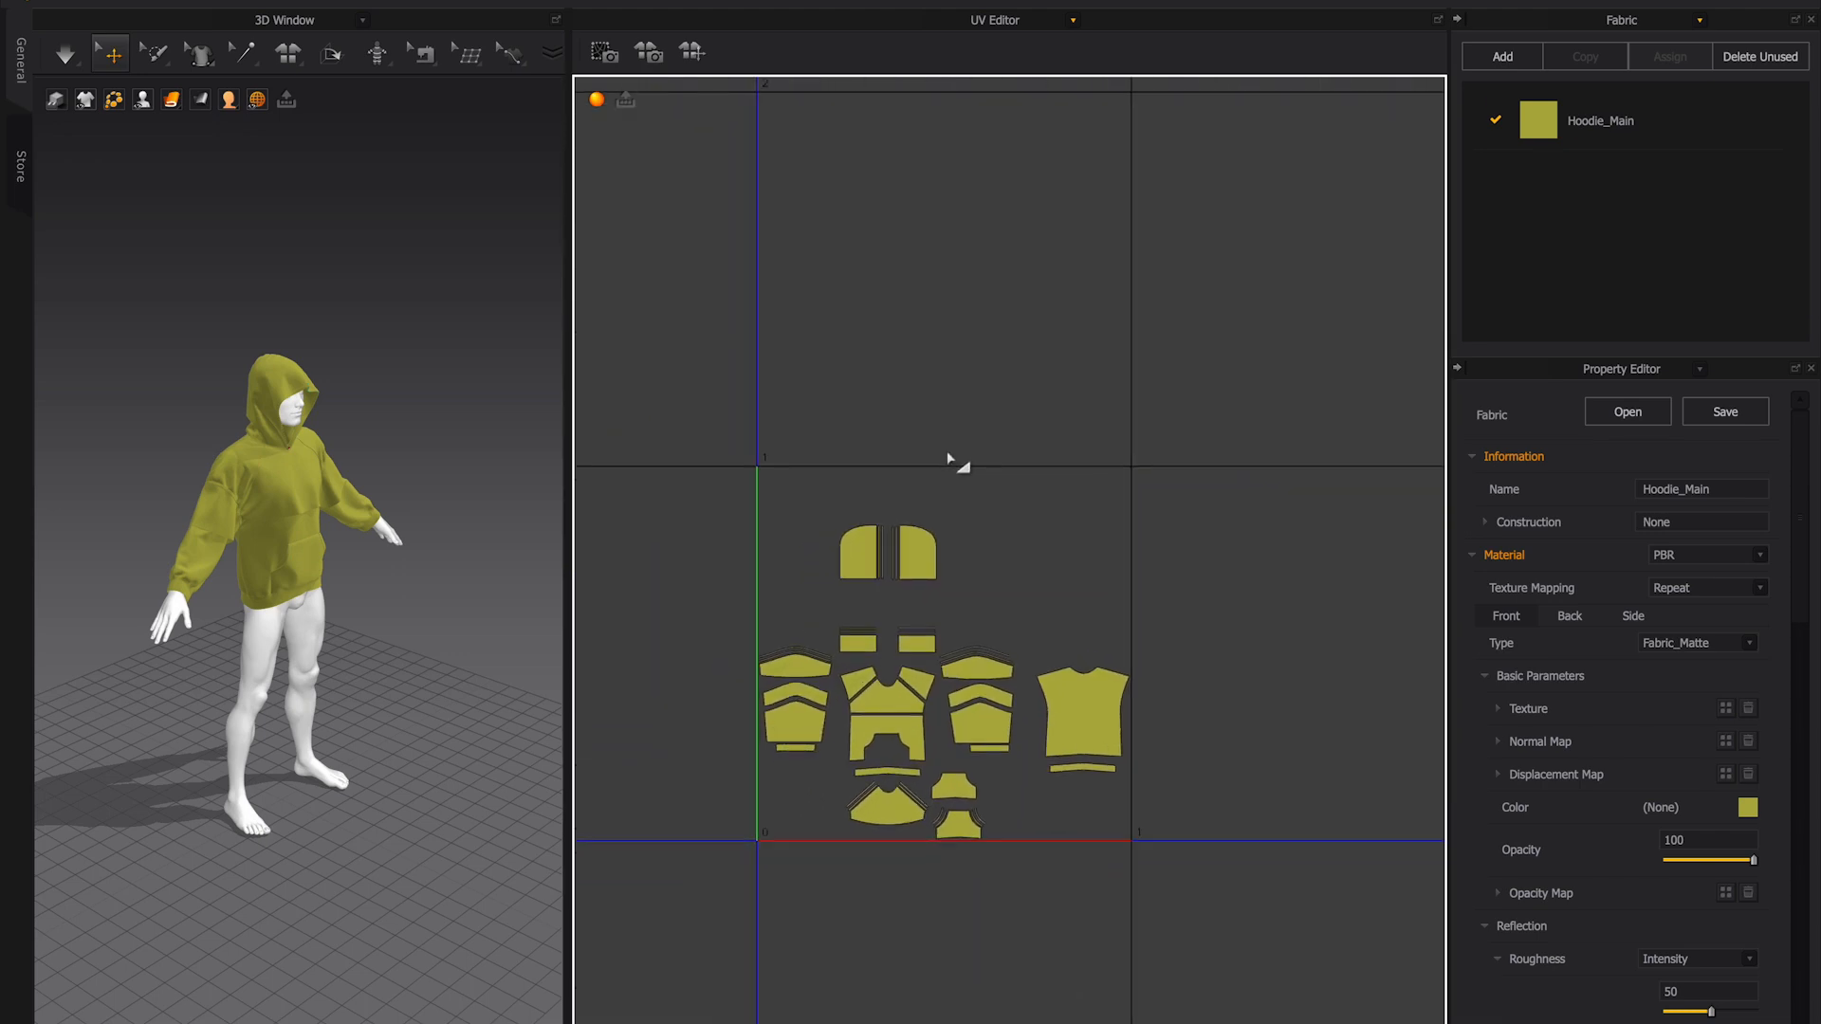
# - Switch back to the 2D Pattern Window and widen the 3D Window
pyautogui.click(995, 20)
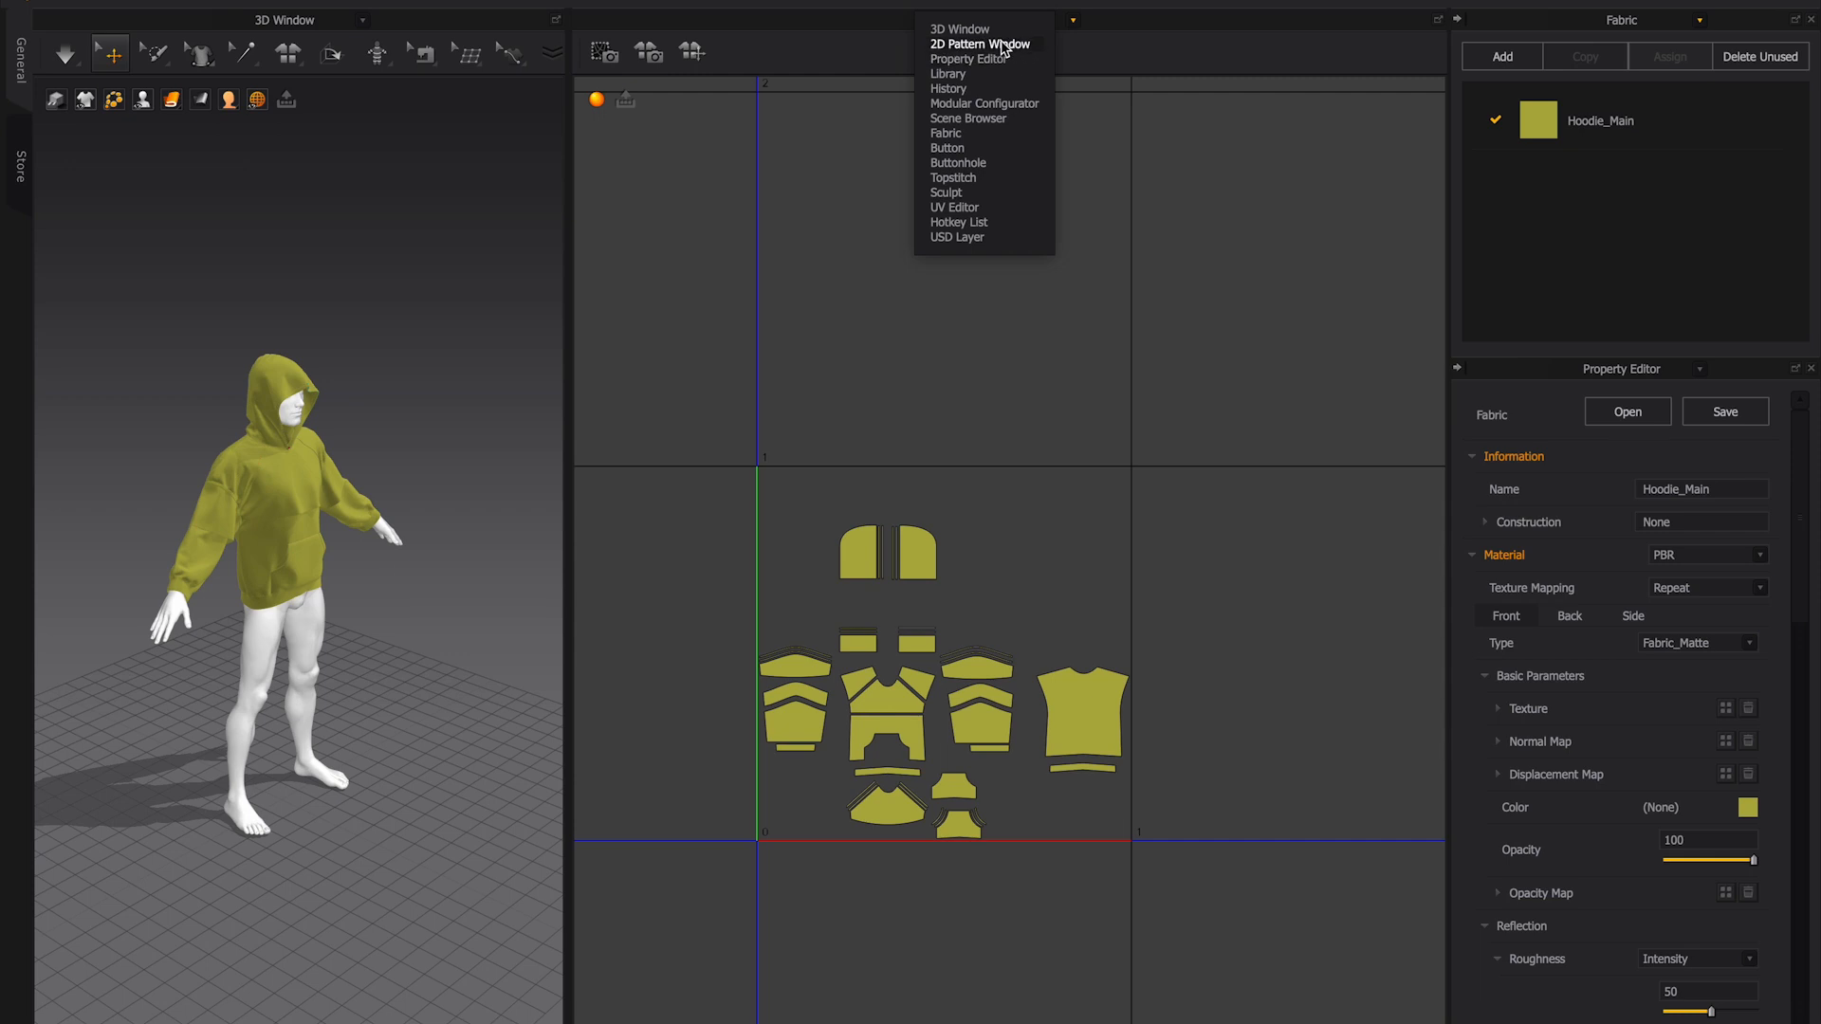
pyautogui.click(1003, 45)
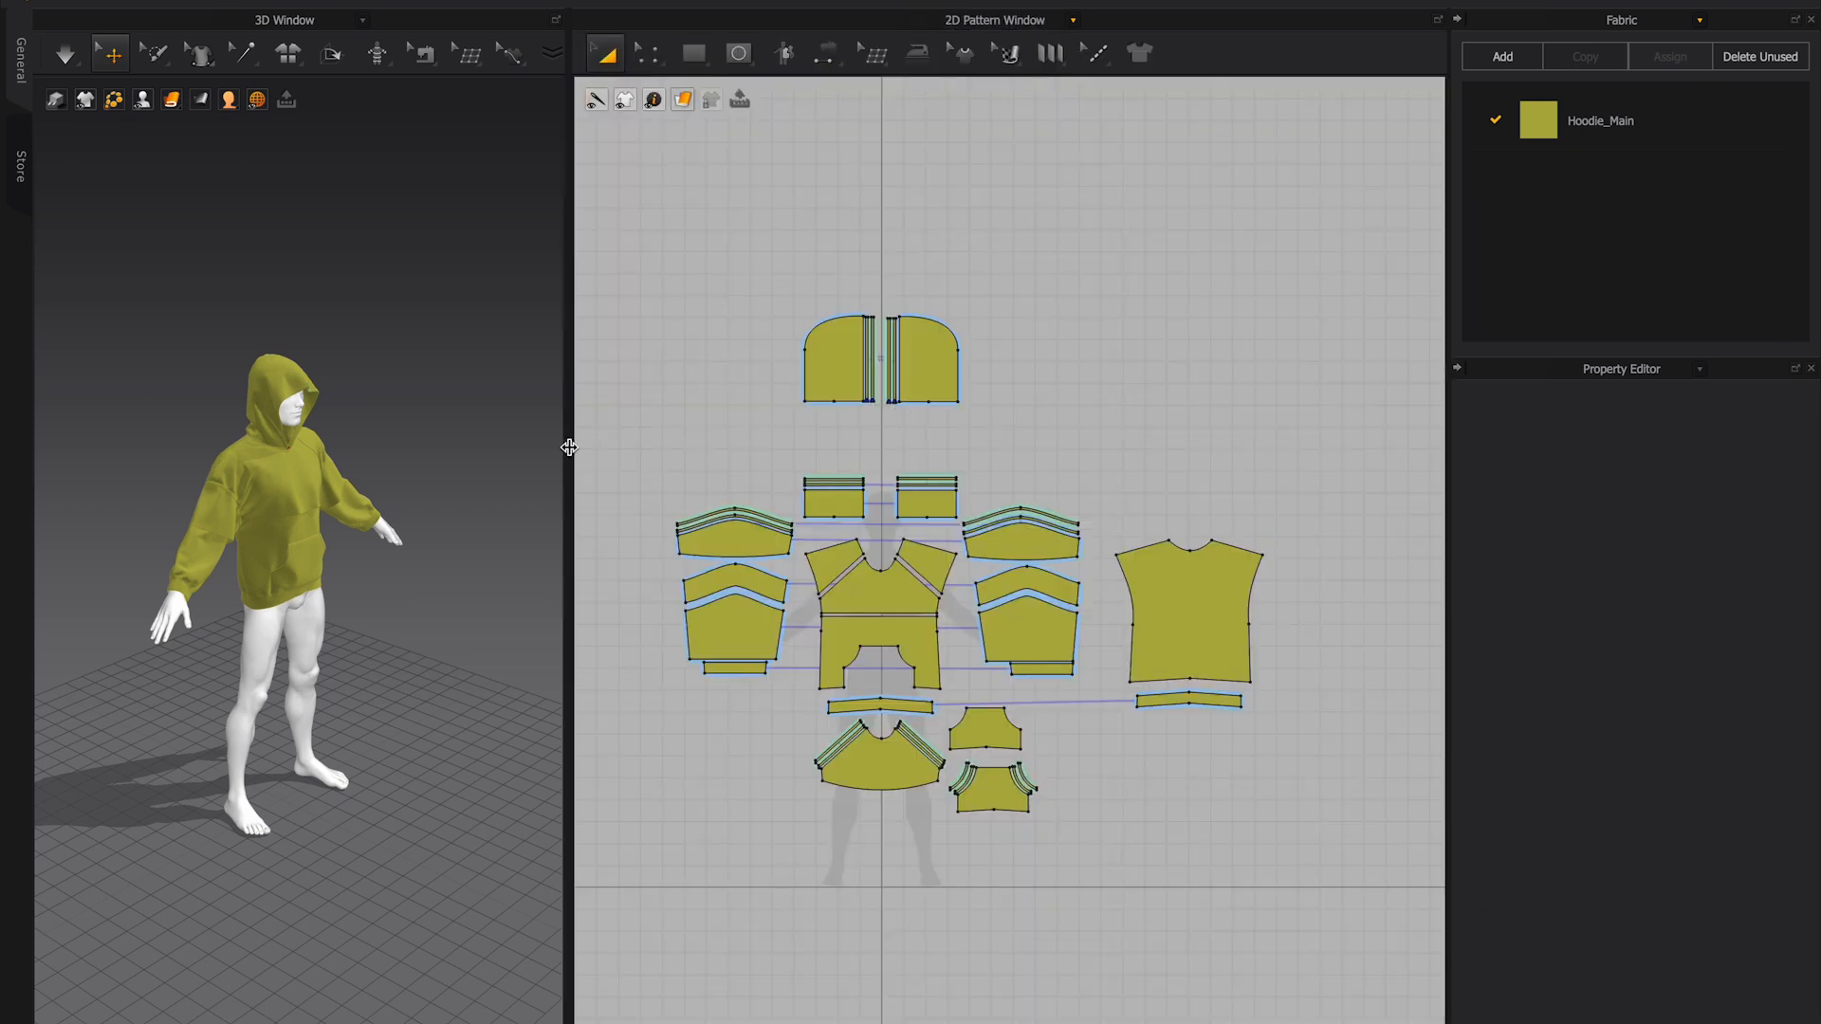
pyautogui.moveTo(569, 447); pyautogui.dragTo(744, 456)
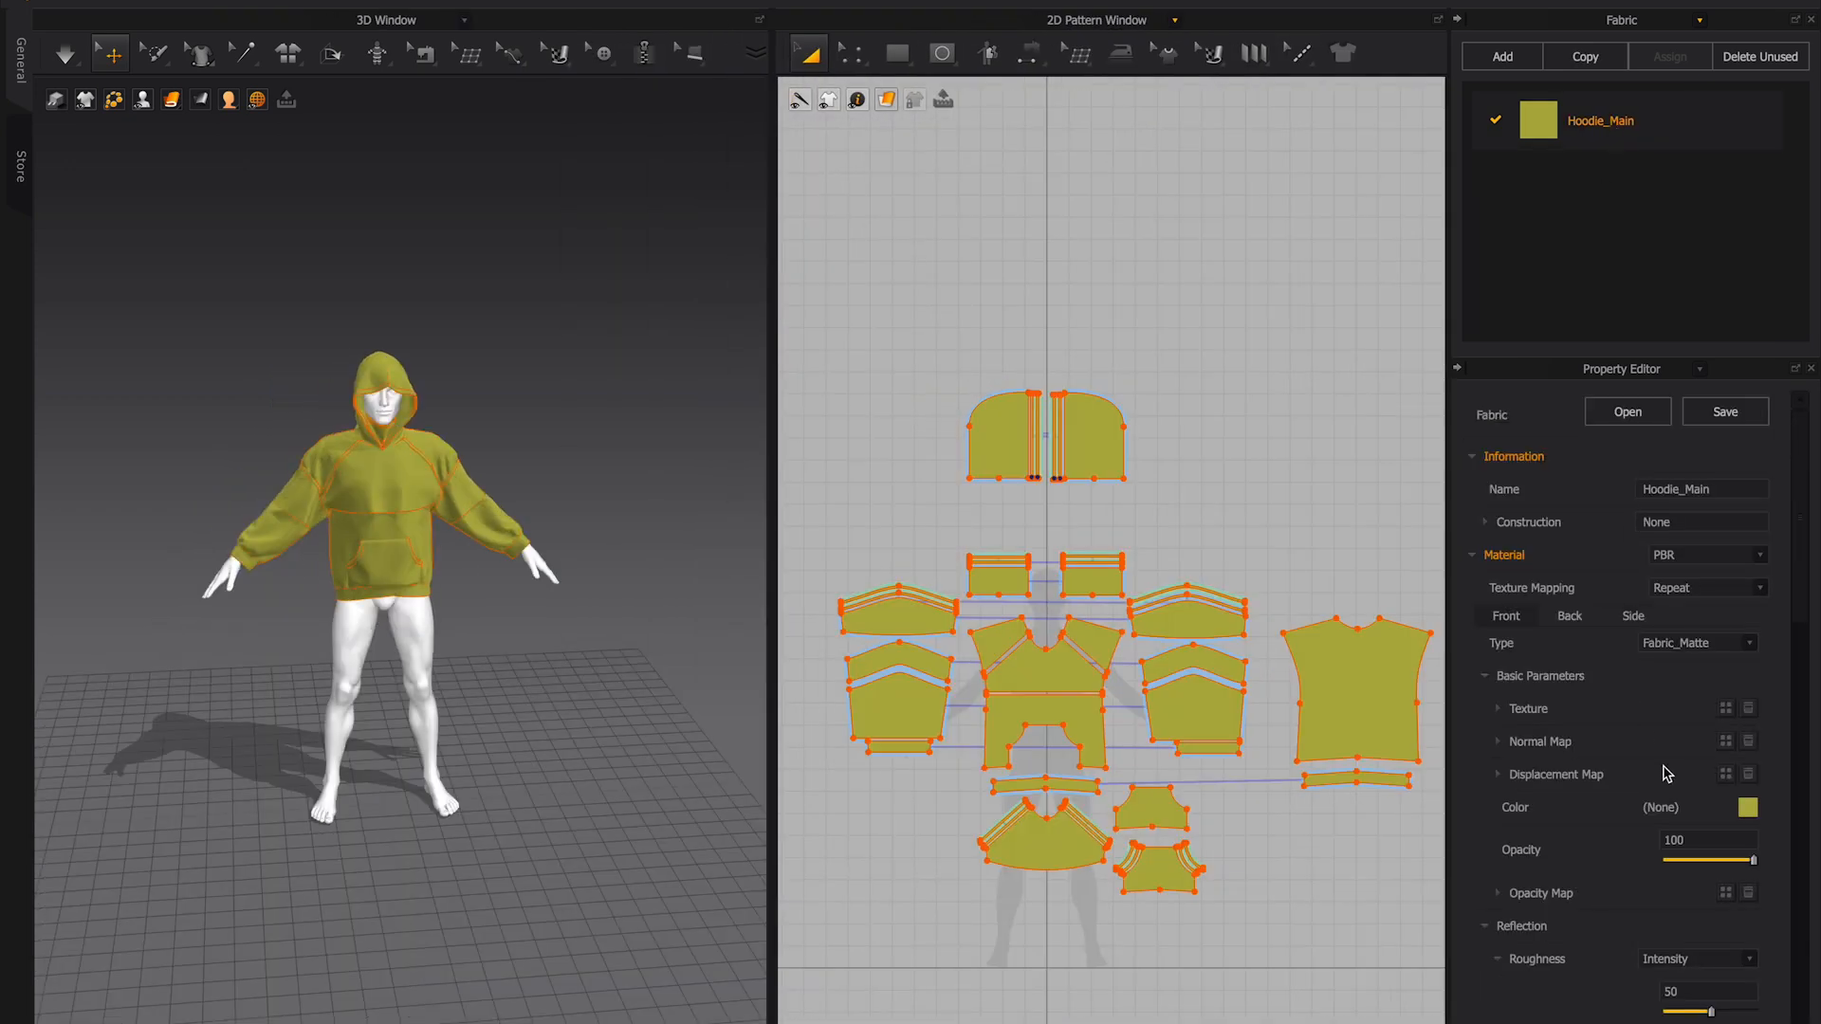
# - Load water-colors_2.jpg as the front texture of the Hoodie_Main fabric
pyautogui.click(1727, 709)
pyautogui.click(1011, 139)
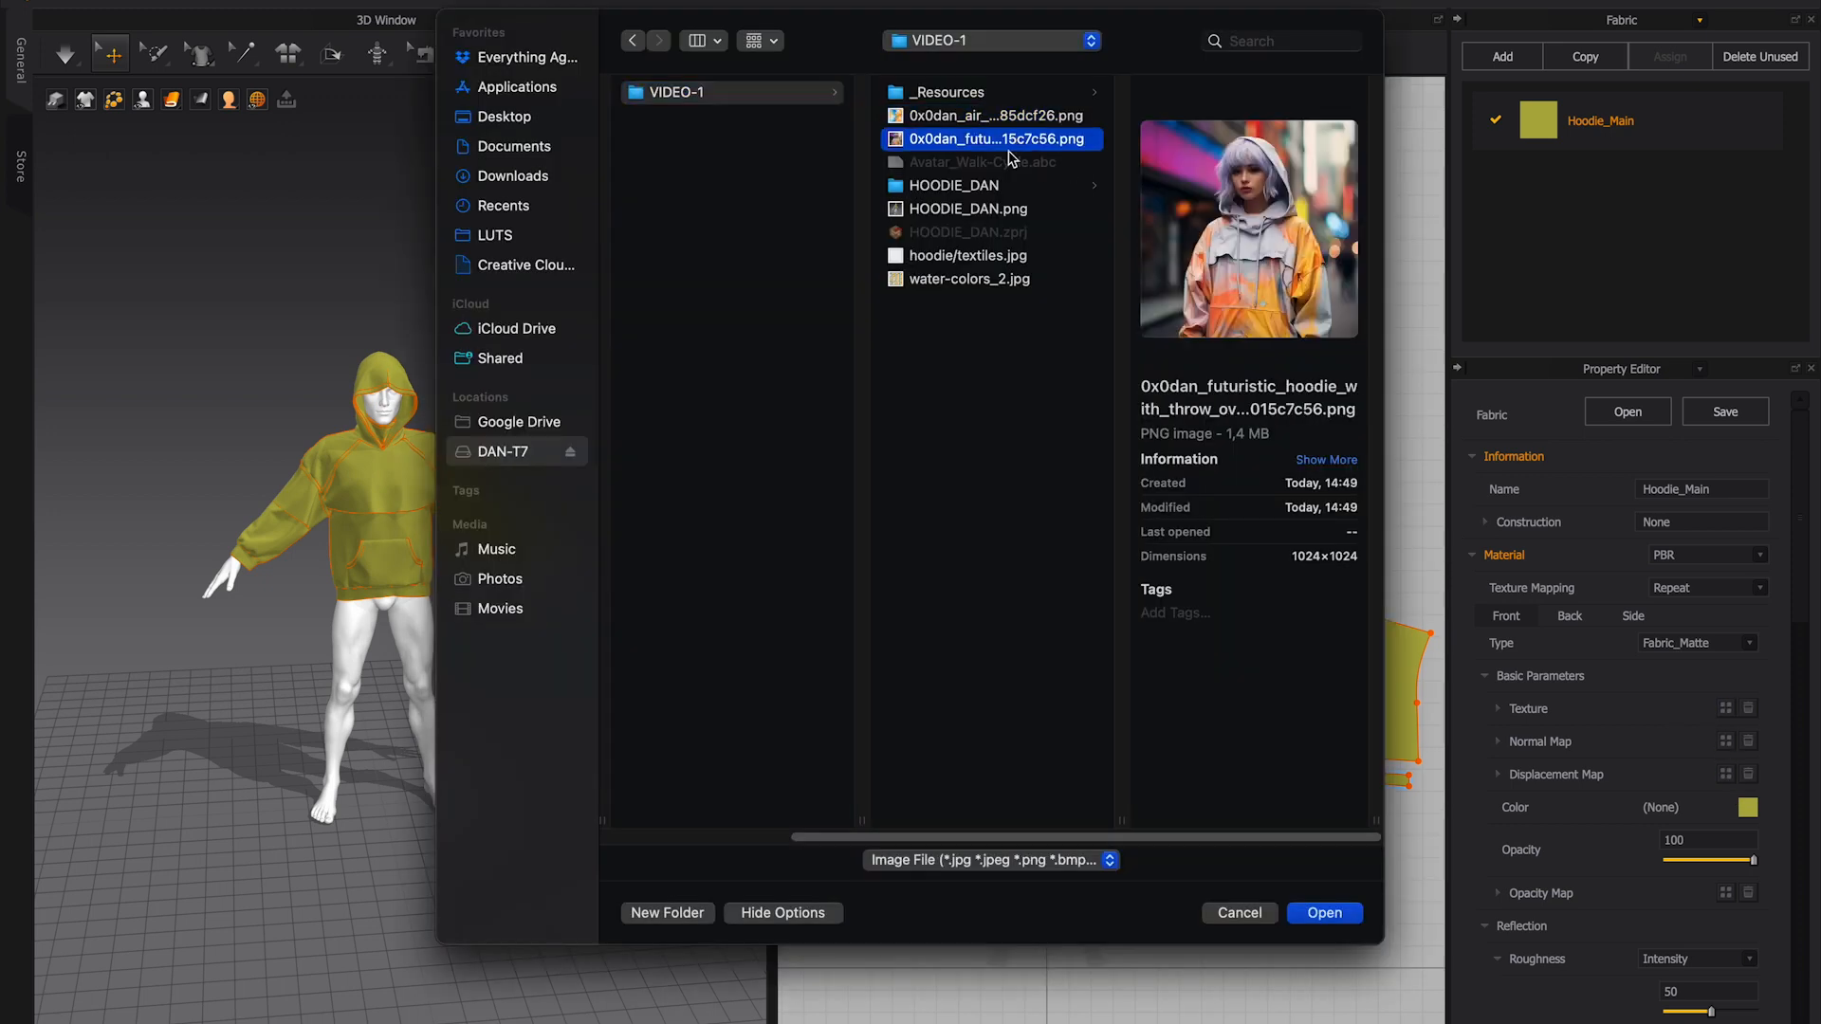
pyautogui.doubleClick(966, 280)
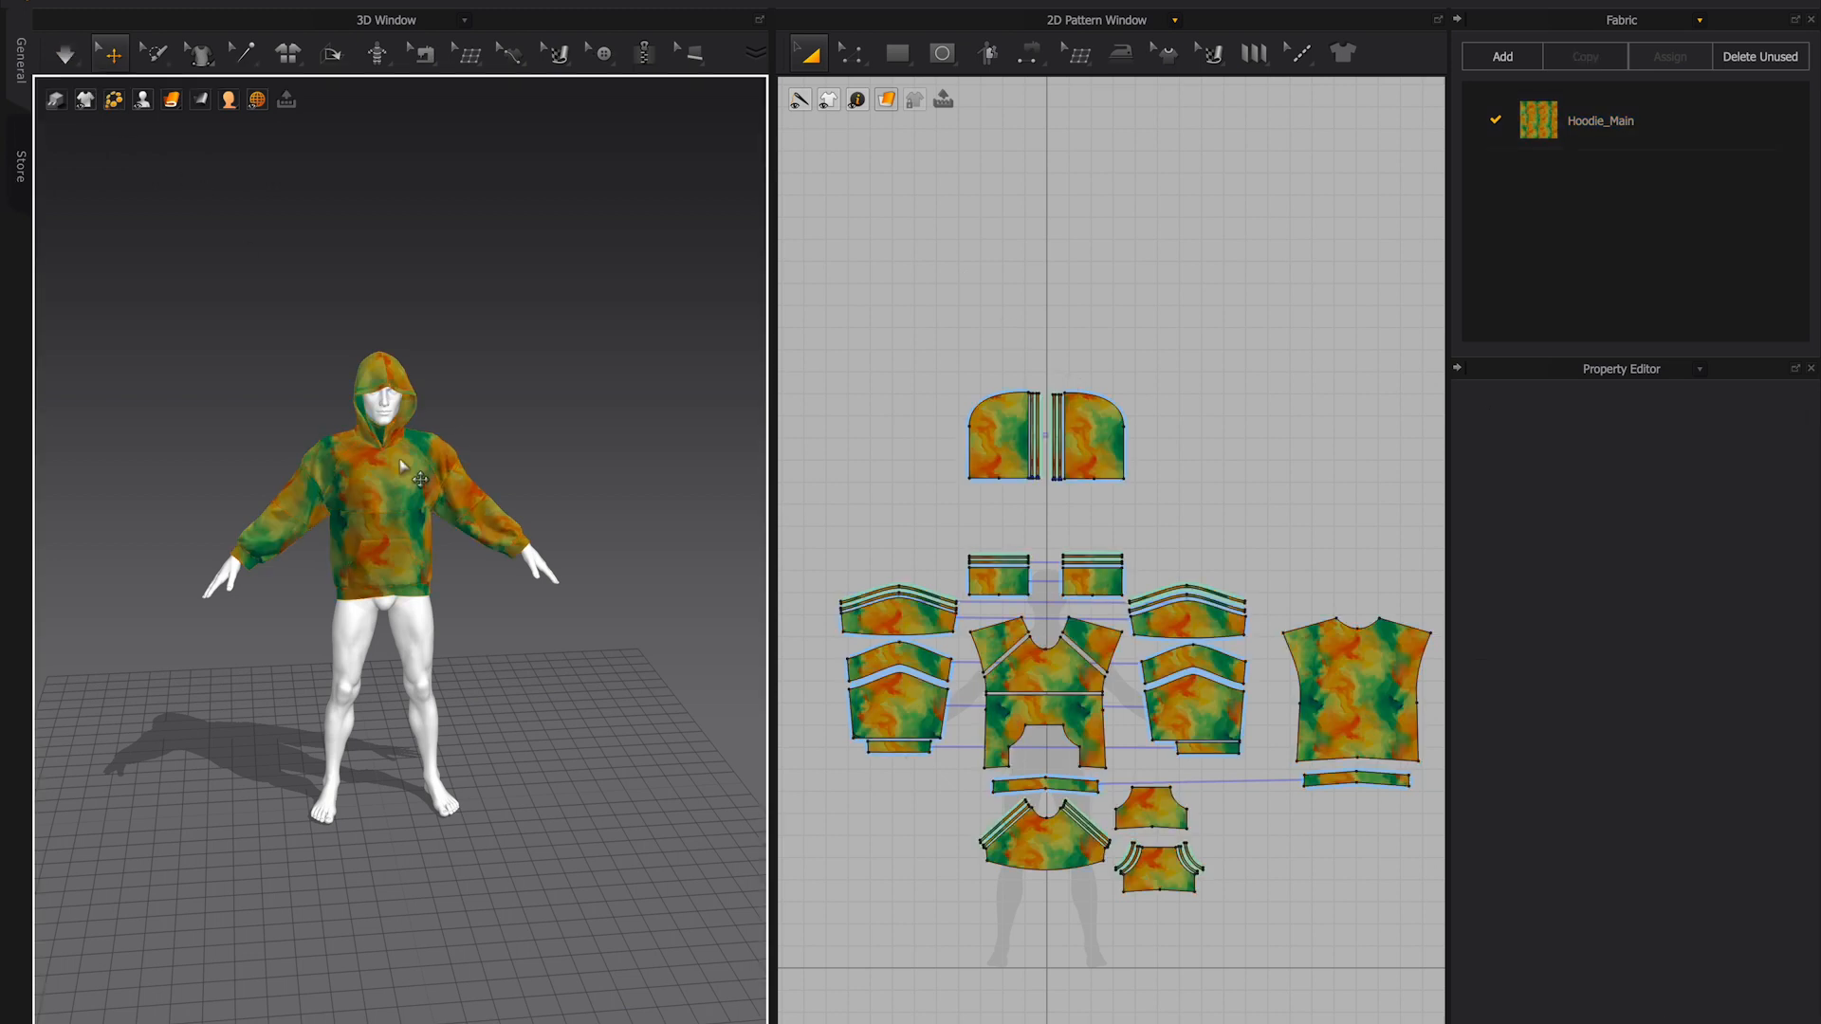
# - Select all the hoodie pattern pieces, apply a particle distance to them, and clear the selection
pyautogui.click(797, 284)
pyautogui.moveTo(796, 279); pyautogui.dragTo(1437, 934)
pyautogui.click(1712, 847)
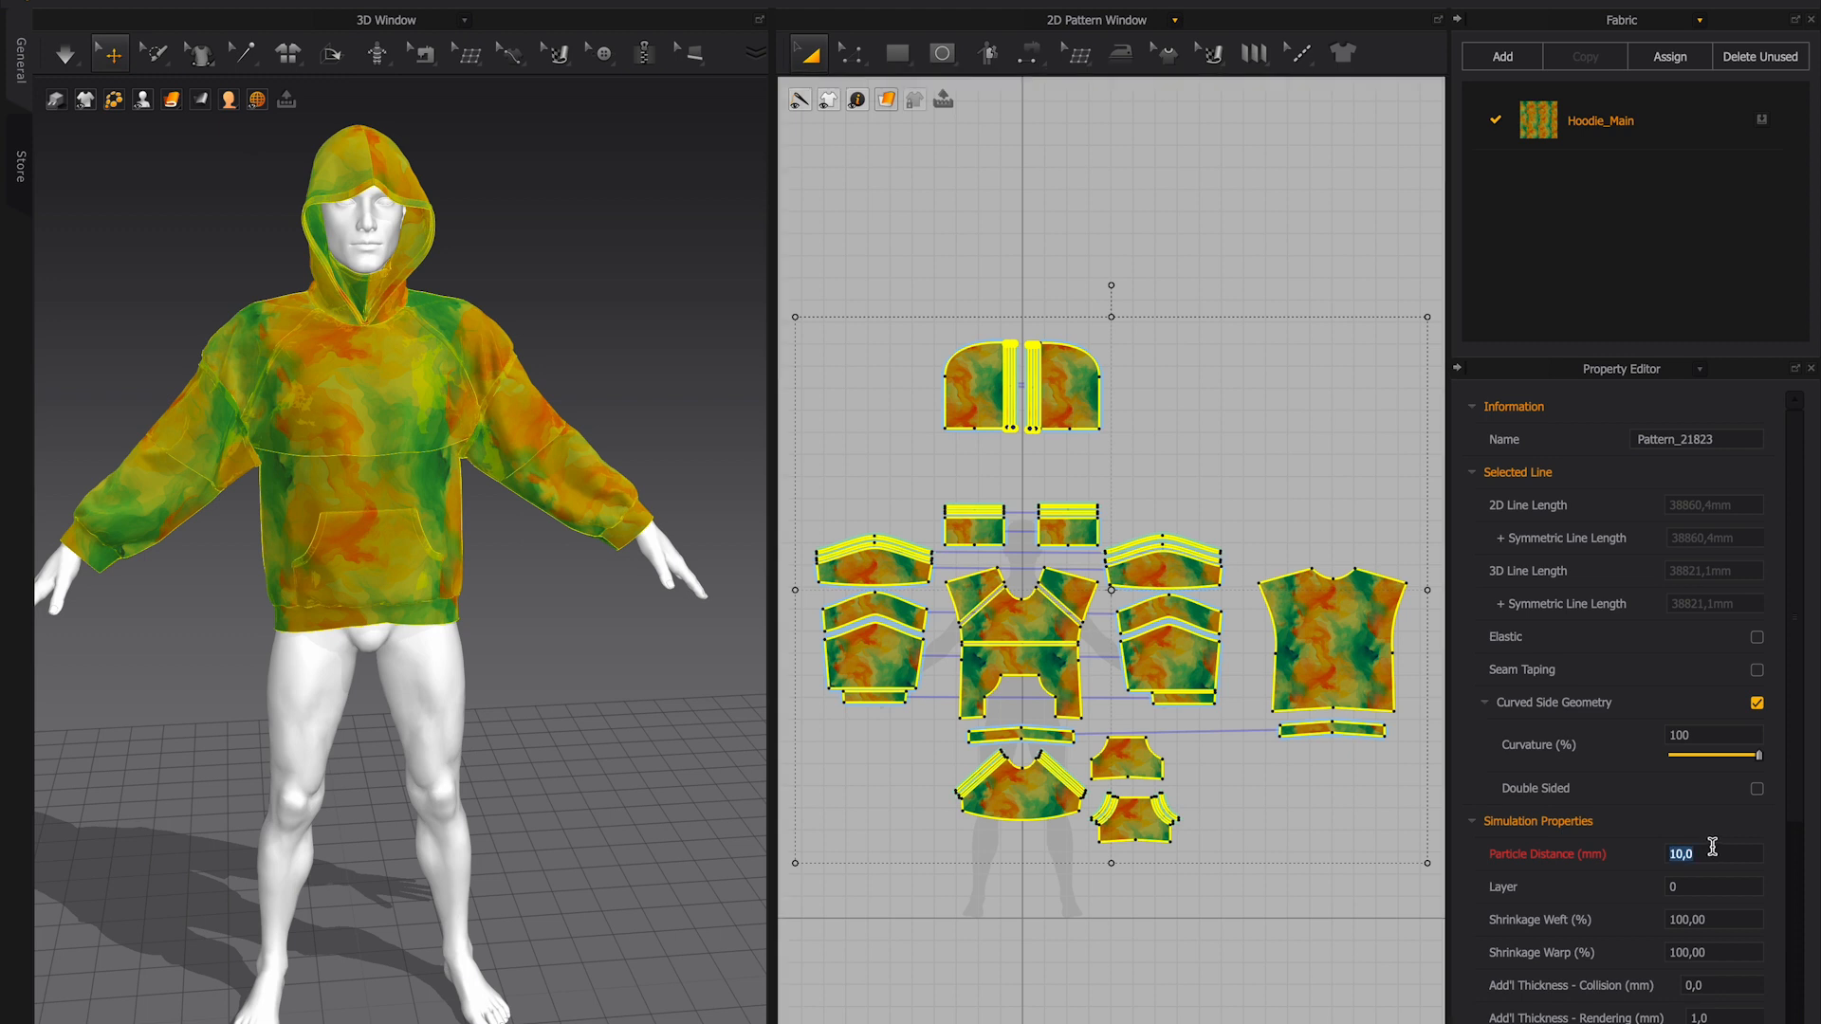
pyautogui.press('Return')
pyautogui.click(1339, 819)
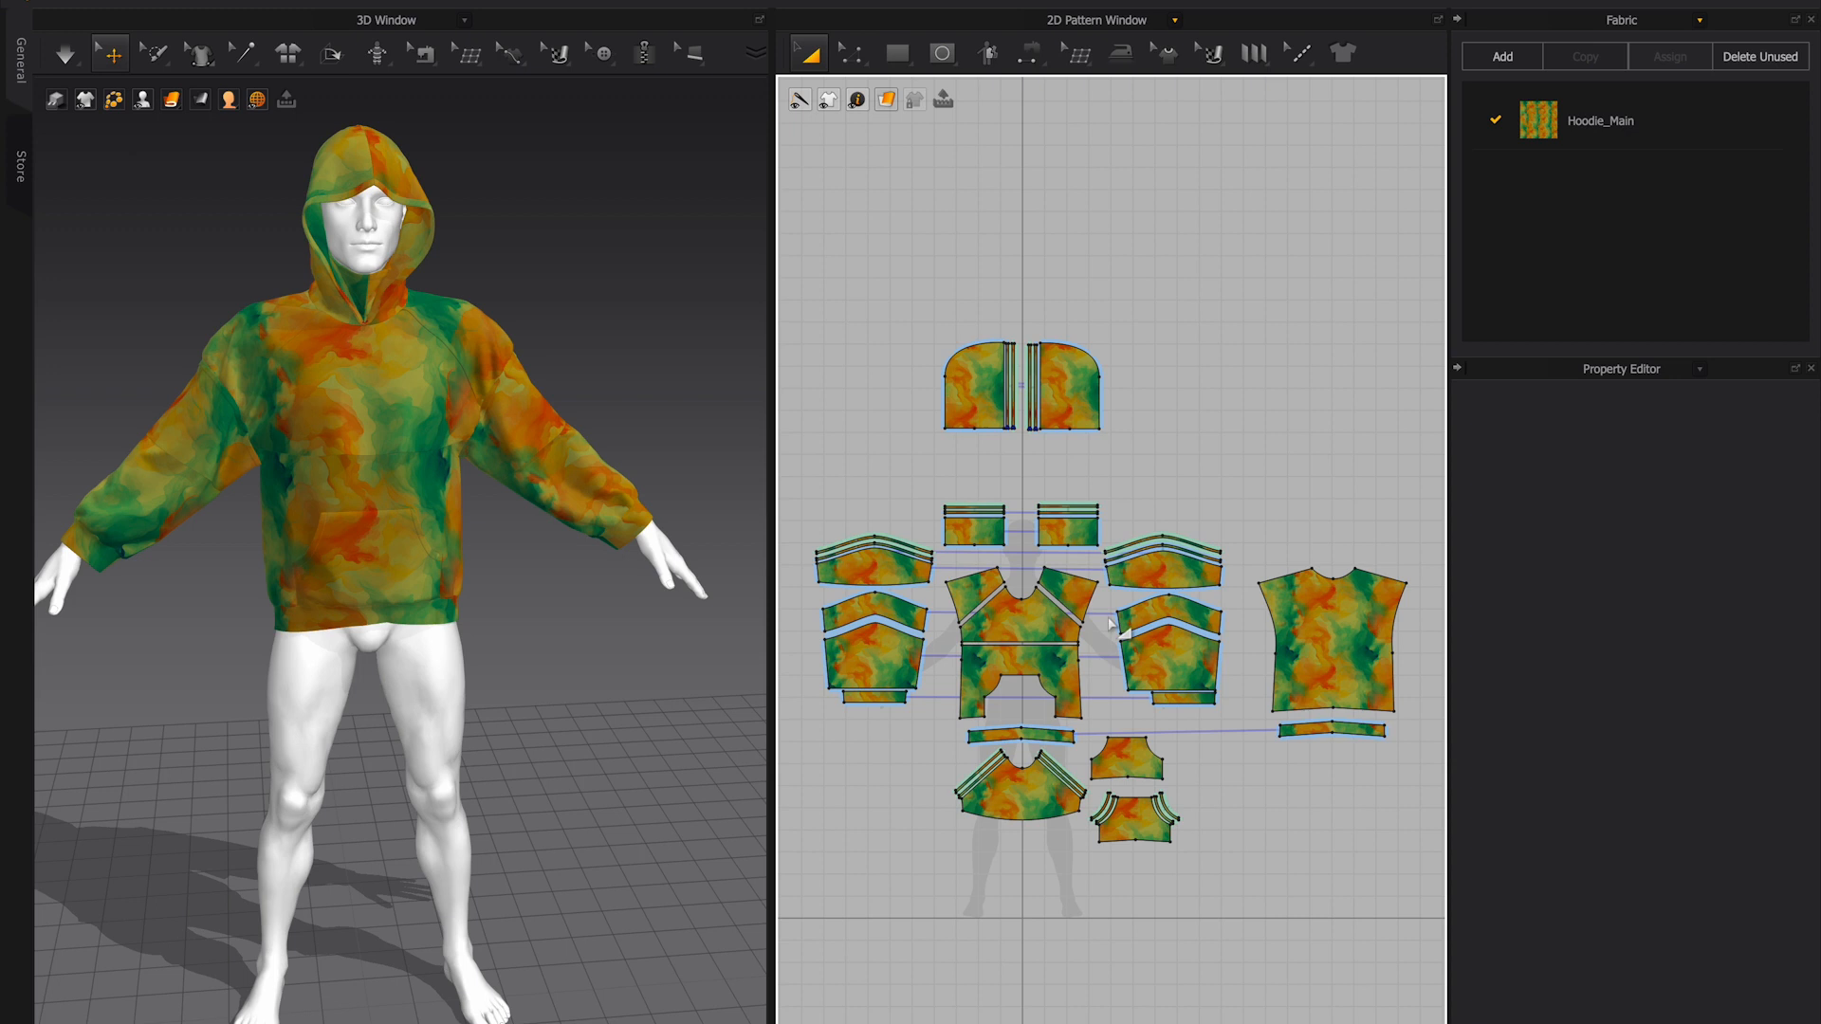
# - Set the particle distance of the narrow trim strips on the hood, sleeves, chest panel and pocket to 5 mm
pyautogui.scroll(2, 1111, 623)
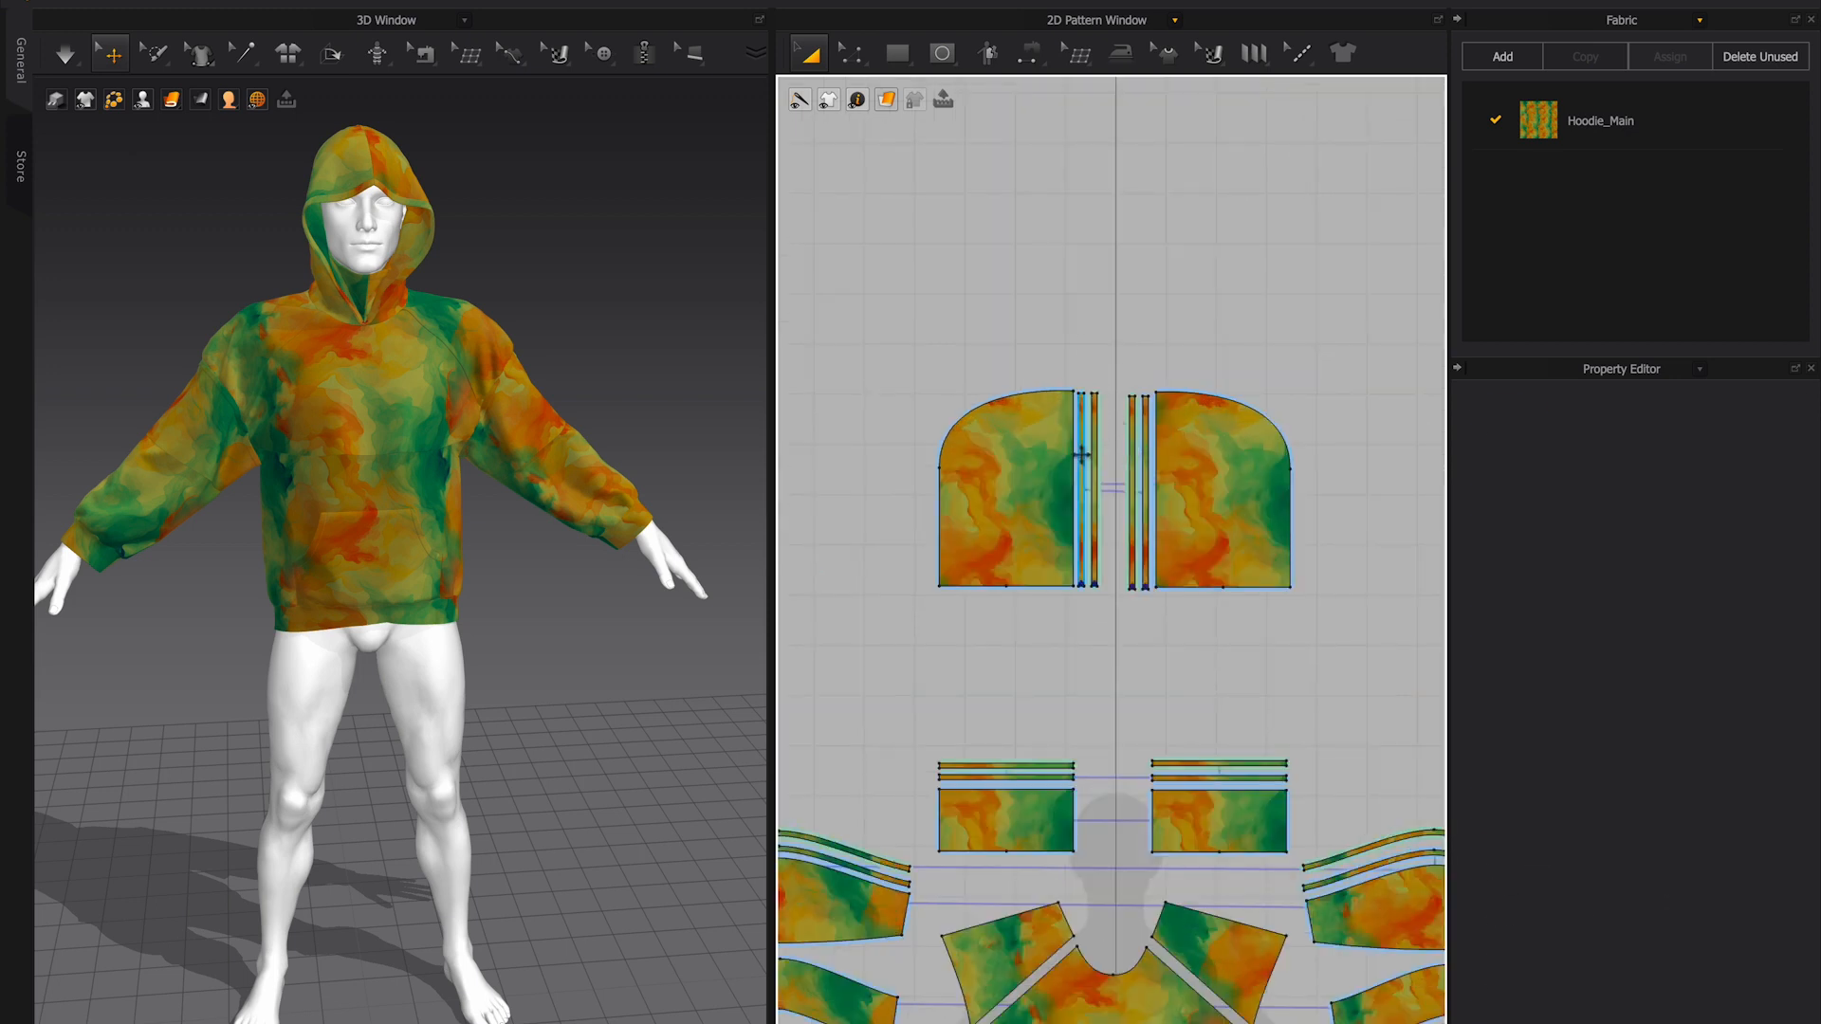
pyautogui.click(1081, 456)
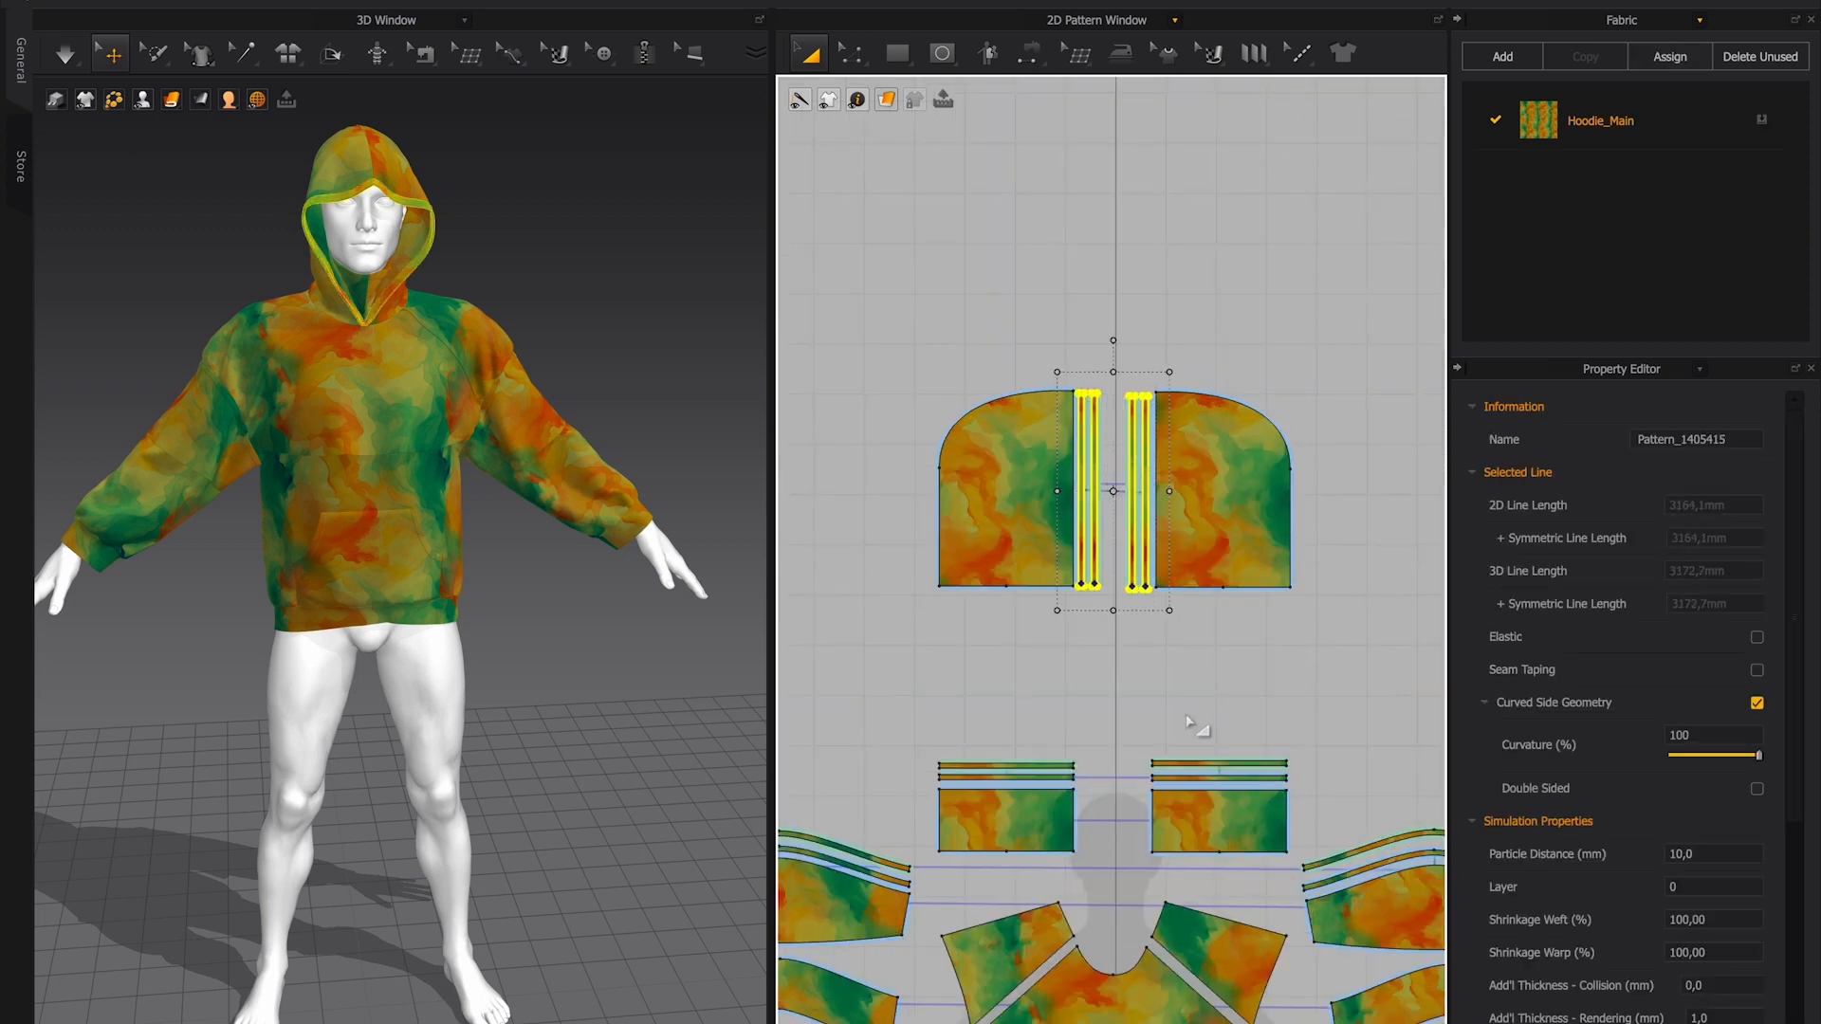
pyautogui.keyDown('shift'); pyautogui.moveTo(893, 720); pyautogui.dragTo(1307, 787); pyautogui.keyUp('shift')
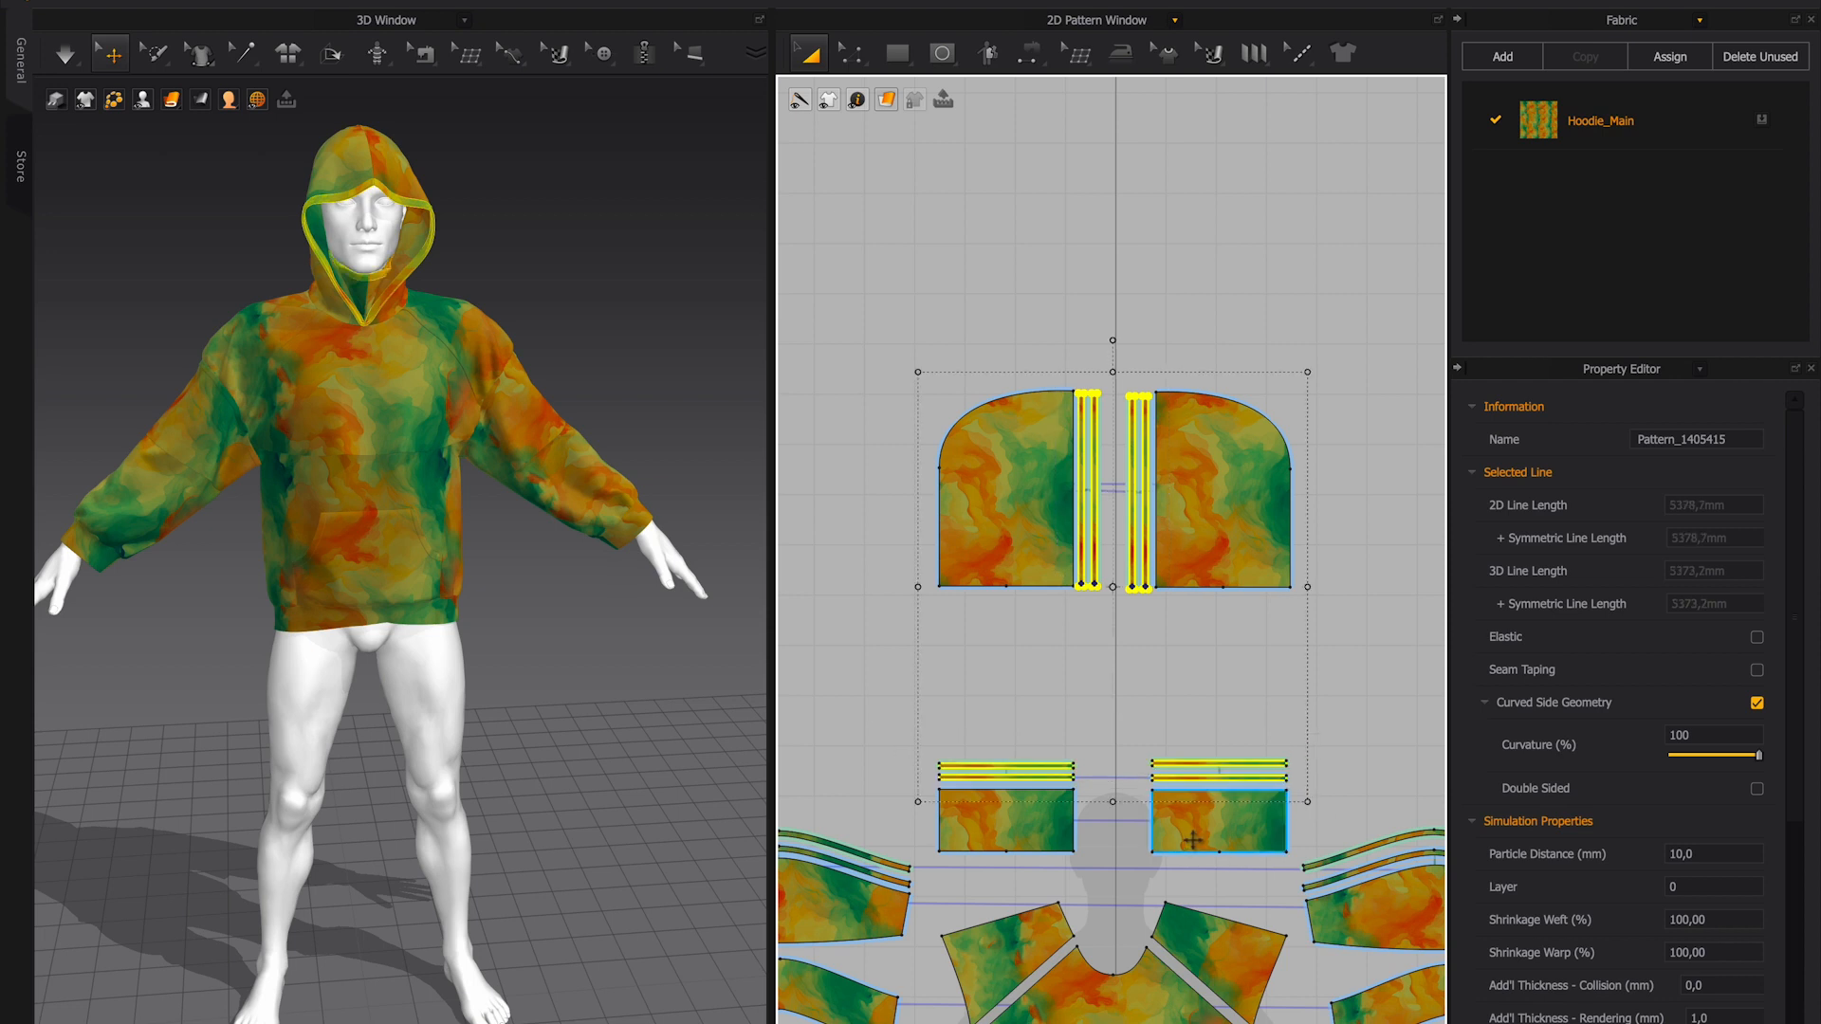
pyautogui.moveTo(1052, 840); pyautogui.dragTo(1134, 659, button='middle')
pyautogui.keyDown('shift'); pyautogui.click(934, 671); pyautogui.keyUp('shift')
pyautogui.keyDown('shift'); pyautogui.click(933, 683); pyautogui.keyUp('shift')
pyautogui.keyDown('shift'); pyautogui.click(1224, 710); pyautogui.keyUp('shift')
pyautogui.moveTo(1309, 664); pyautogui.dragTo(1110, 519, button='middle')
pyautogui.keyDown('shift'); pyautogui.click(1223, 728); pyautogui.keyUp('shift')
pyautogui.scroll(-3, 1214, 726)
pyautogui.scroll(3, 1110, 519)
pyautogui.scroll(3, 1110, 519)
pyautogui.keyDown('shift'); pyautogui.click(1064, 766); pyautogui.keyUp('shift')
pyautogui.keyDown('shift'); pyautogui.click(1068, 780); pyautogui.keyUp('shift')
pyautogui.keyDown('shift'); pyautogui.click(1212, 786); pyautogui.keyUp('shift')
pyautogui.keyDown('shift'); pyautogui.click(1223, 776); pyautogui.keyUp('shift')
pyautogui.moveTo(1342, 853); pyautogui.dragTo(928, 740, button='middle')
pyautogui.keyDown('shift'); pyautogui.click(952, 781); pyautogui.keyUp('shift')
pyautogui.keyDown('shift'); pyautogui.click(969, 783); pyautogui.keyUp('shift')
pyautogui.keyDown('shift'); pyautogui.click(1098, 786); pyautogui.keyUp('shift')
pyautogui.keyDown('shift'); pyautogui.click(1115, 780); pyautogui.keyUp('shift')
pyautogui.click(1718, 856)
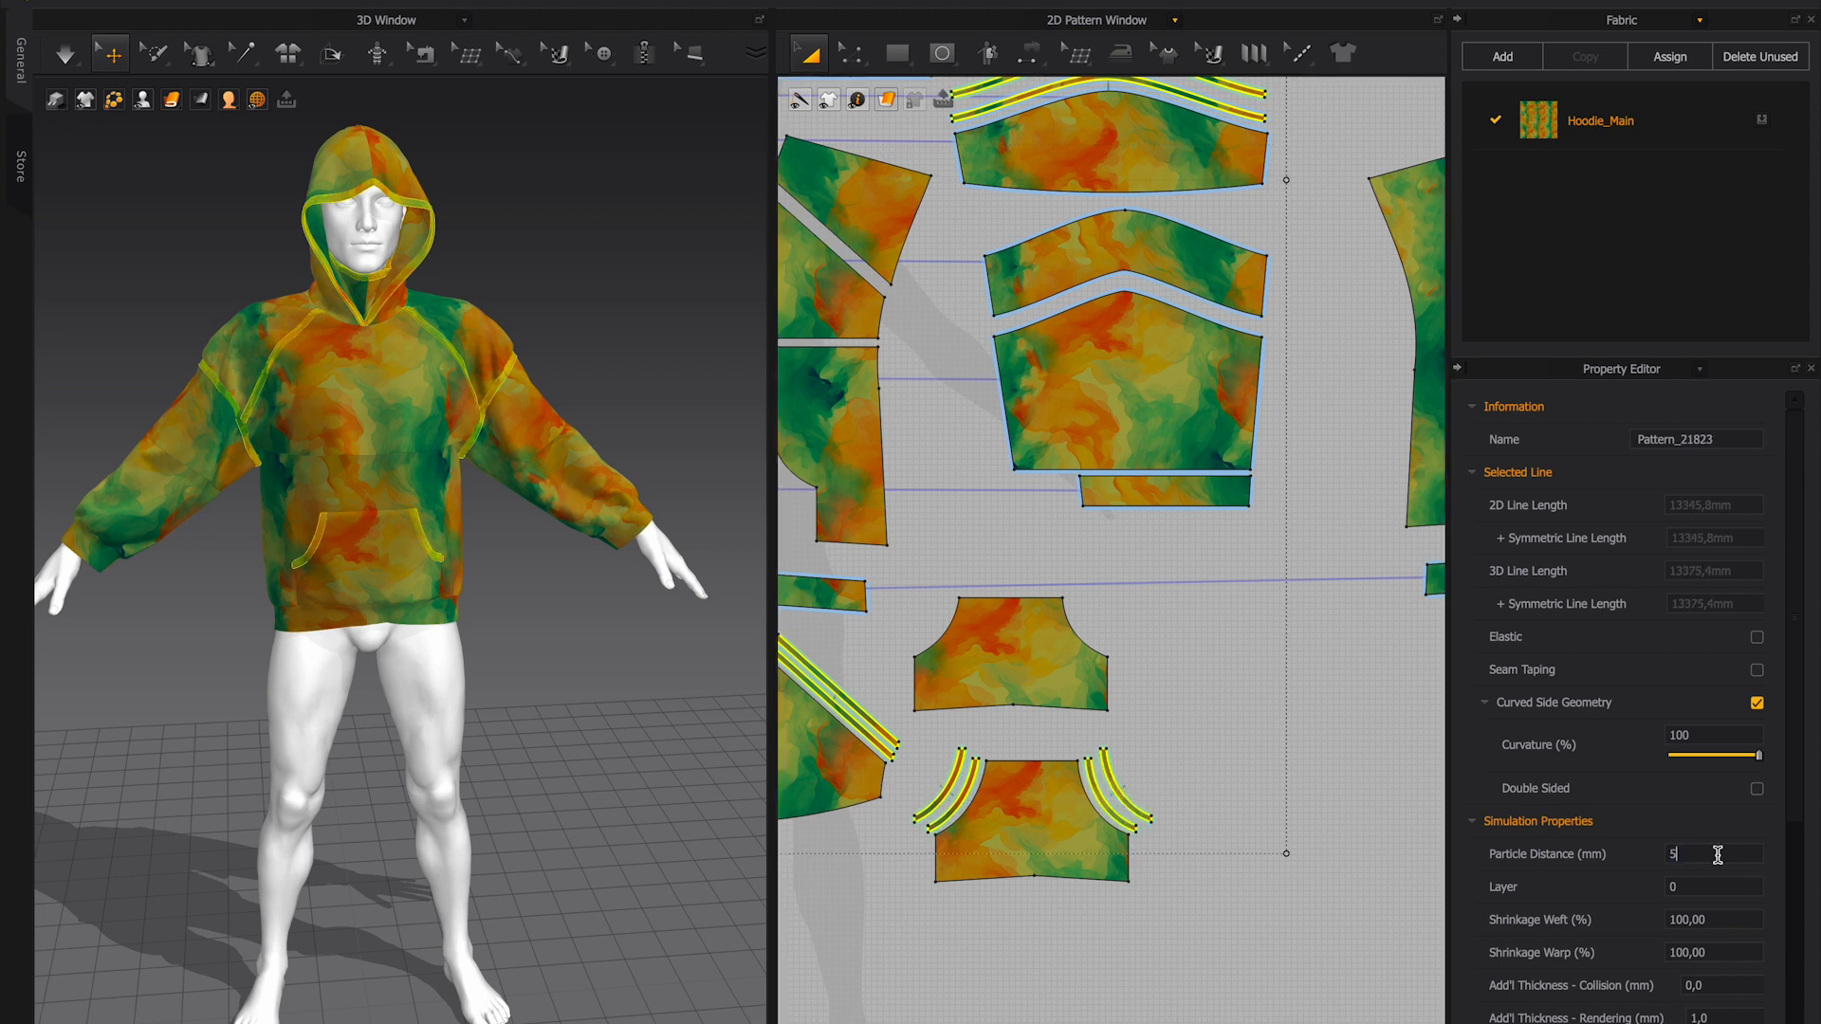
pyautogui.click(1320, 704)
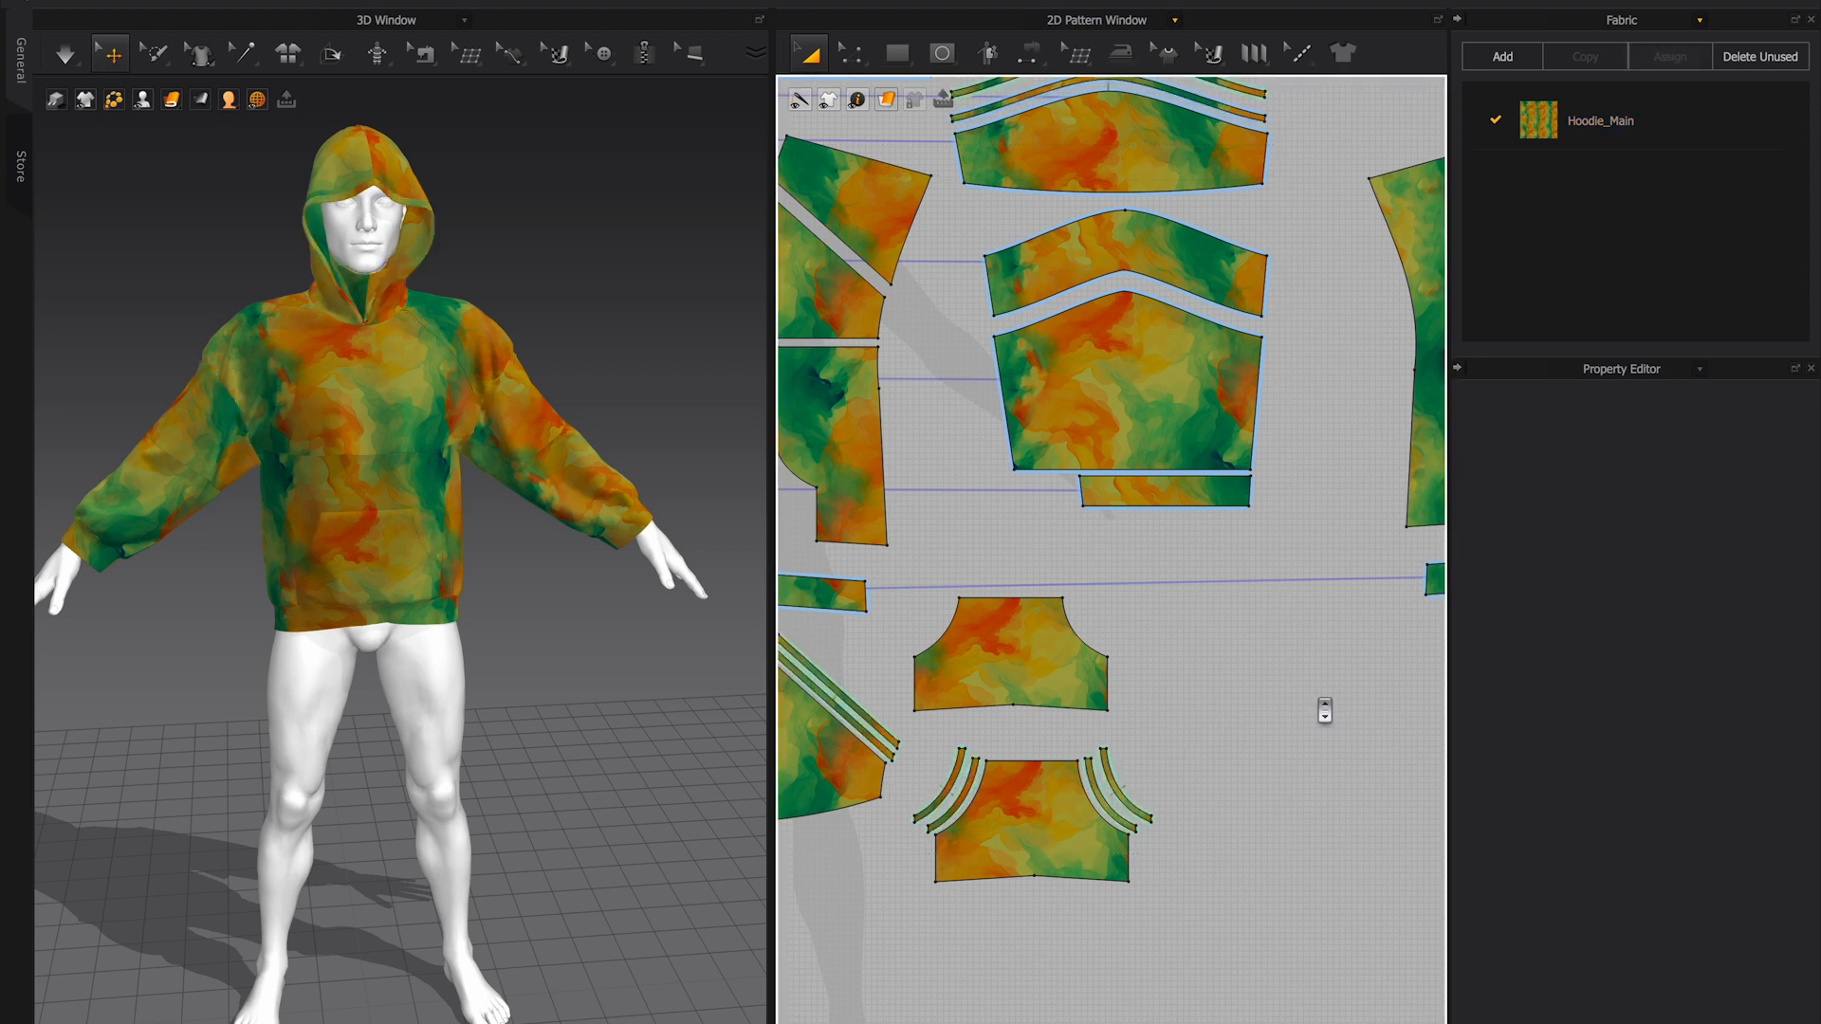
# - Set the front colour of the Hoodie_Main fabric to white (FFFFFF)
pyautogui.click(1593, 116)
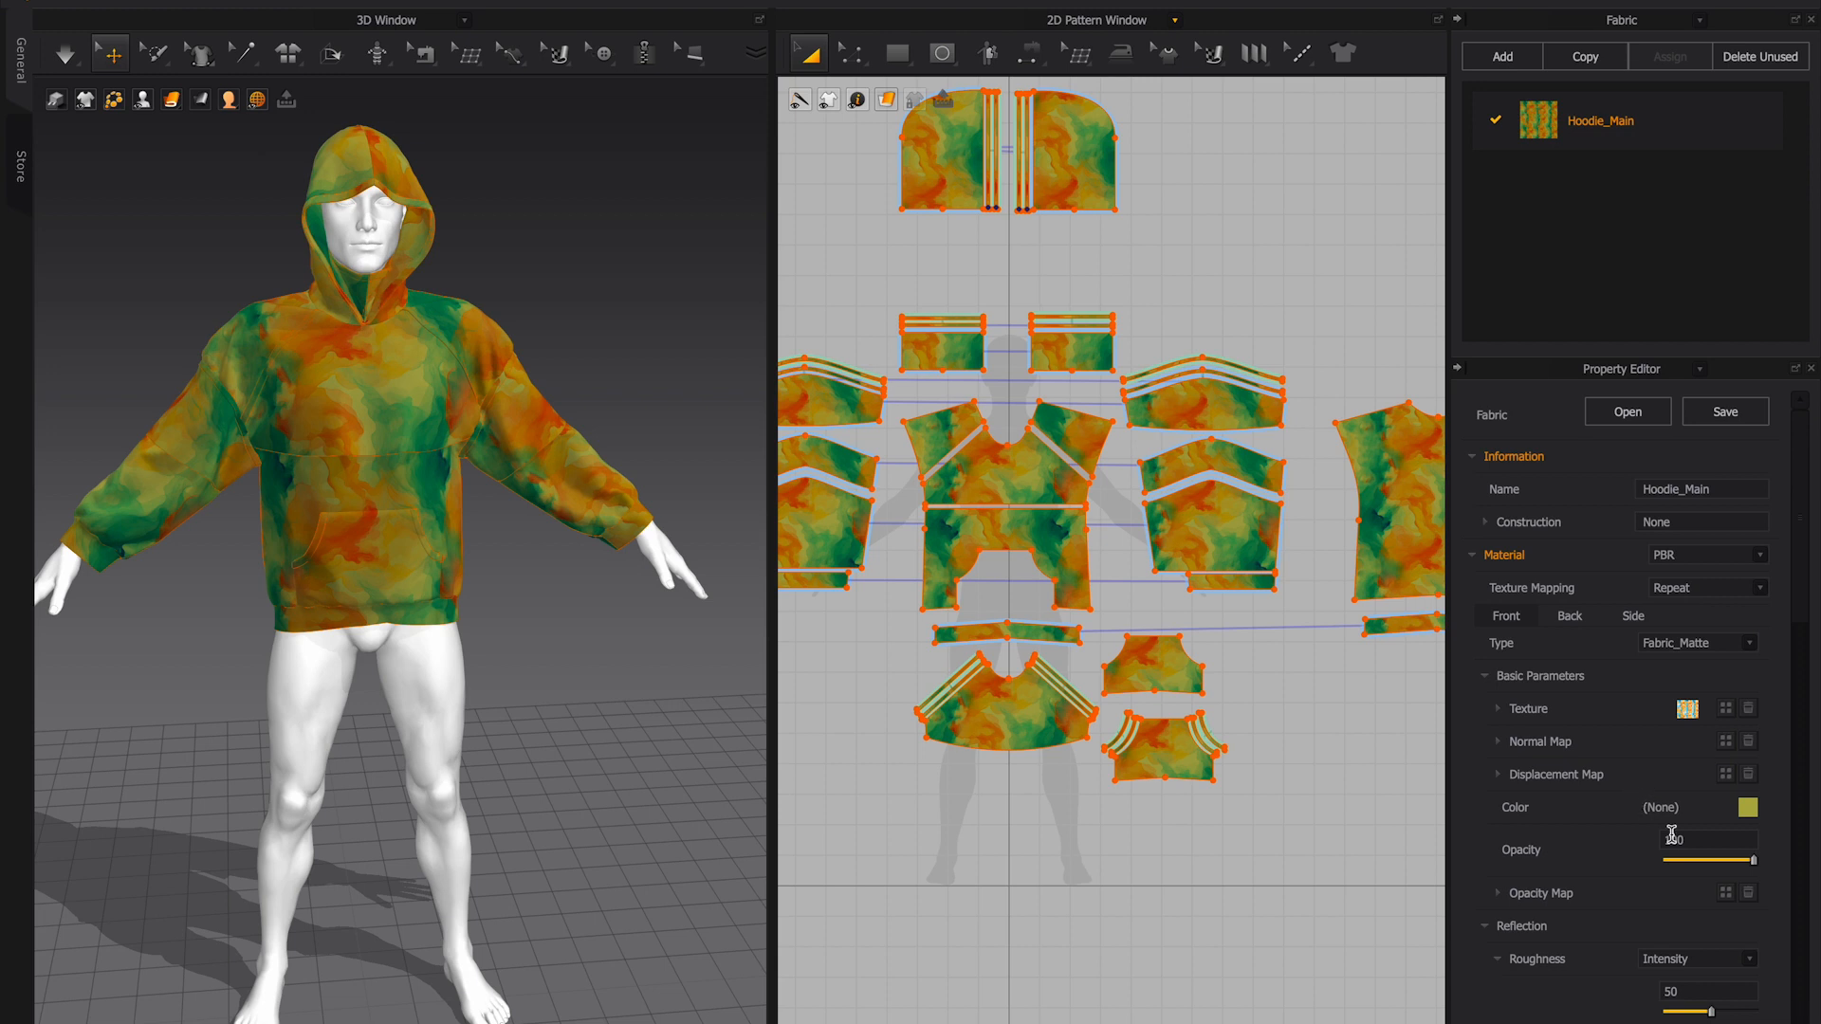
pyautogui.click(1748, 807)
pyautogui.moveTo(581, 268); pyautogui.dragTo(450, 155)
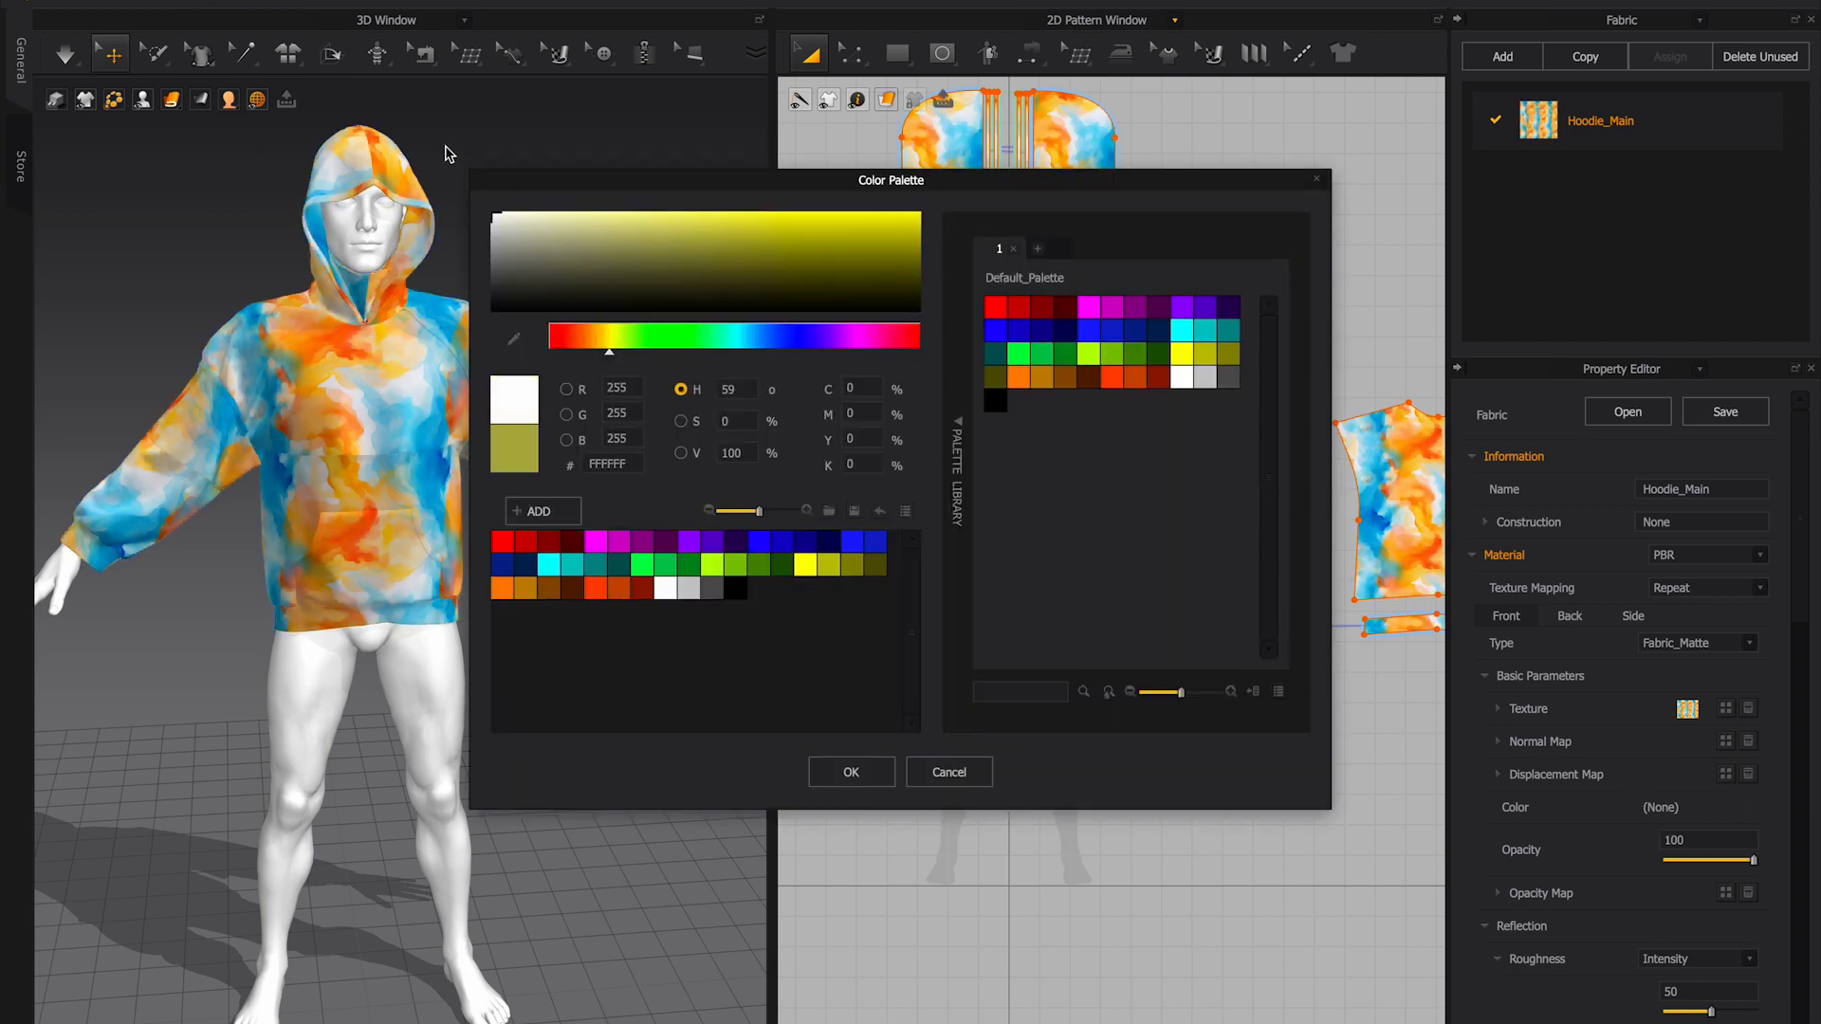
pyautogui.click(851, 771)
pyautogui.moveTo(504, 632); pyautogui.dragTo(543, 583, button='right')
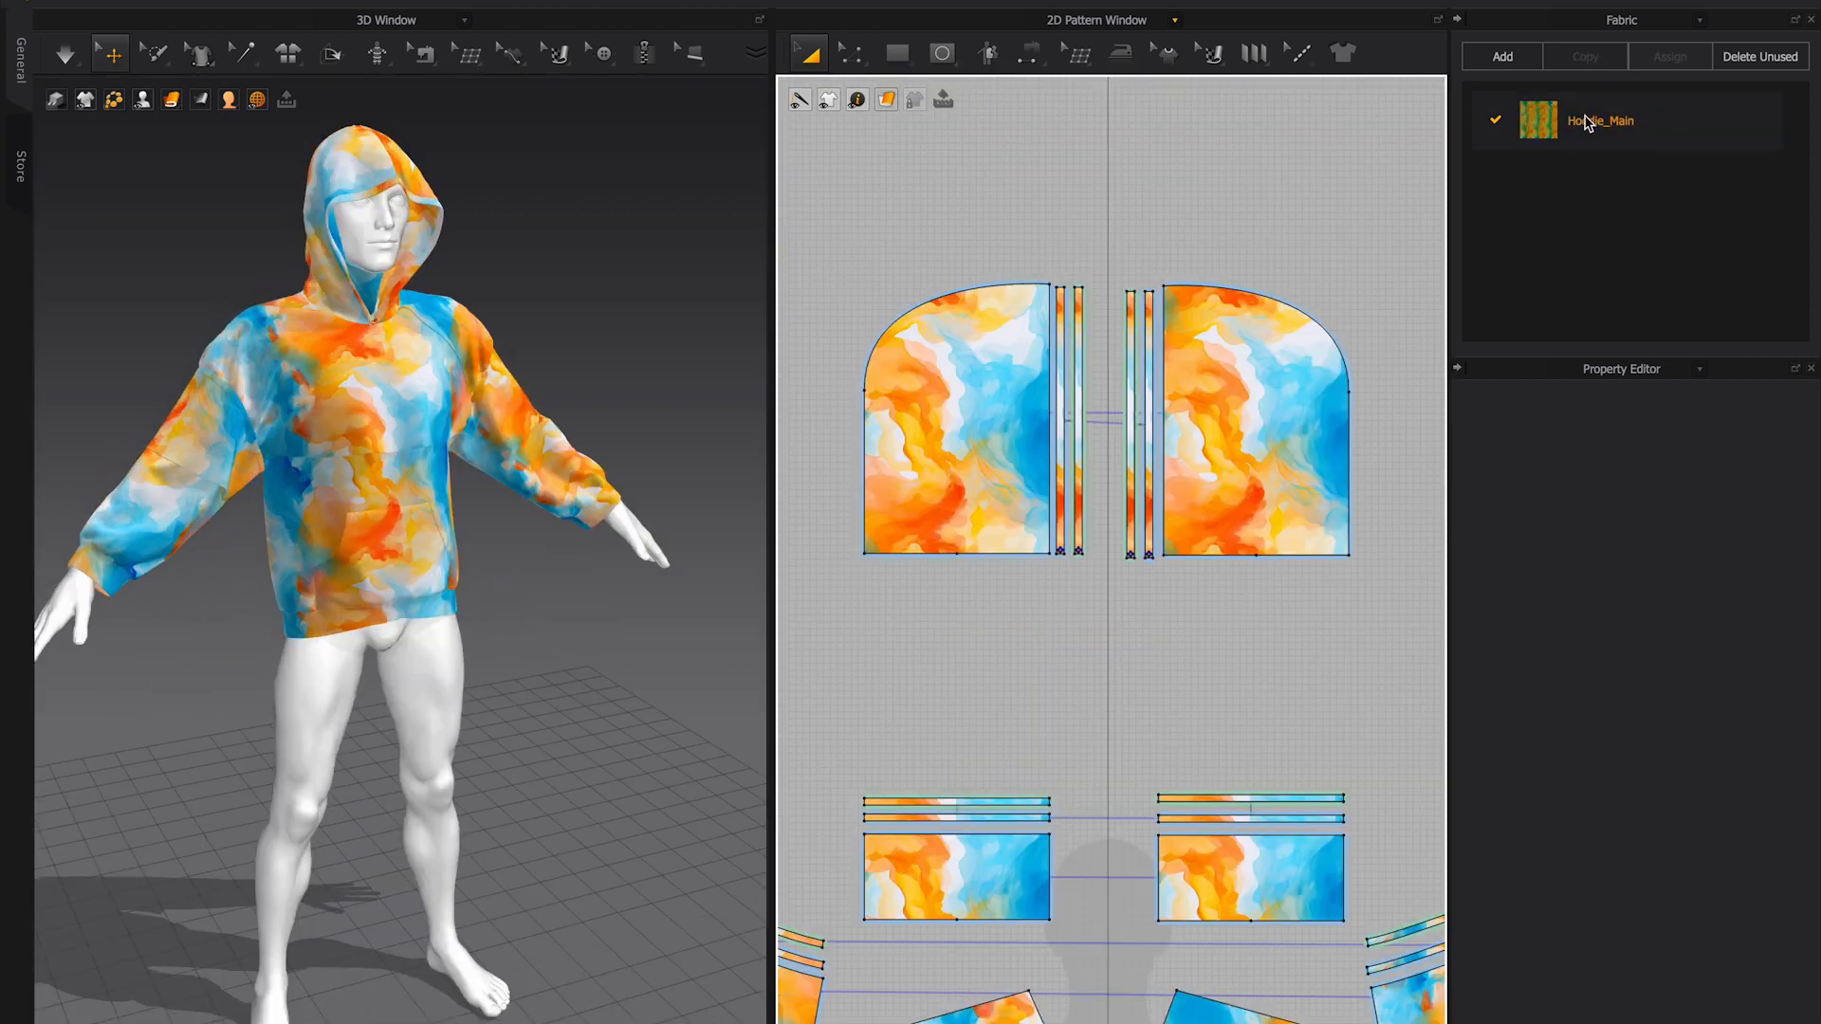
# - Duplicate the Hoodie_Main fabric and rename the copy White
pyautogui.rightClick(1588, 117)
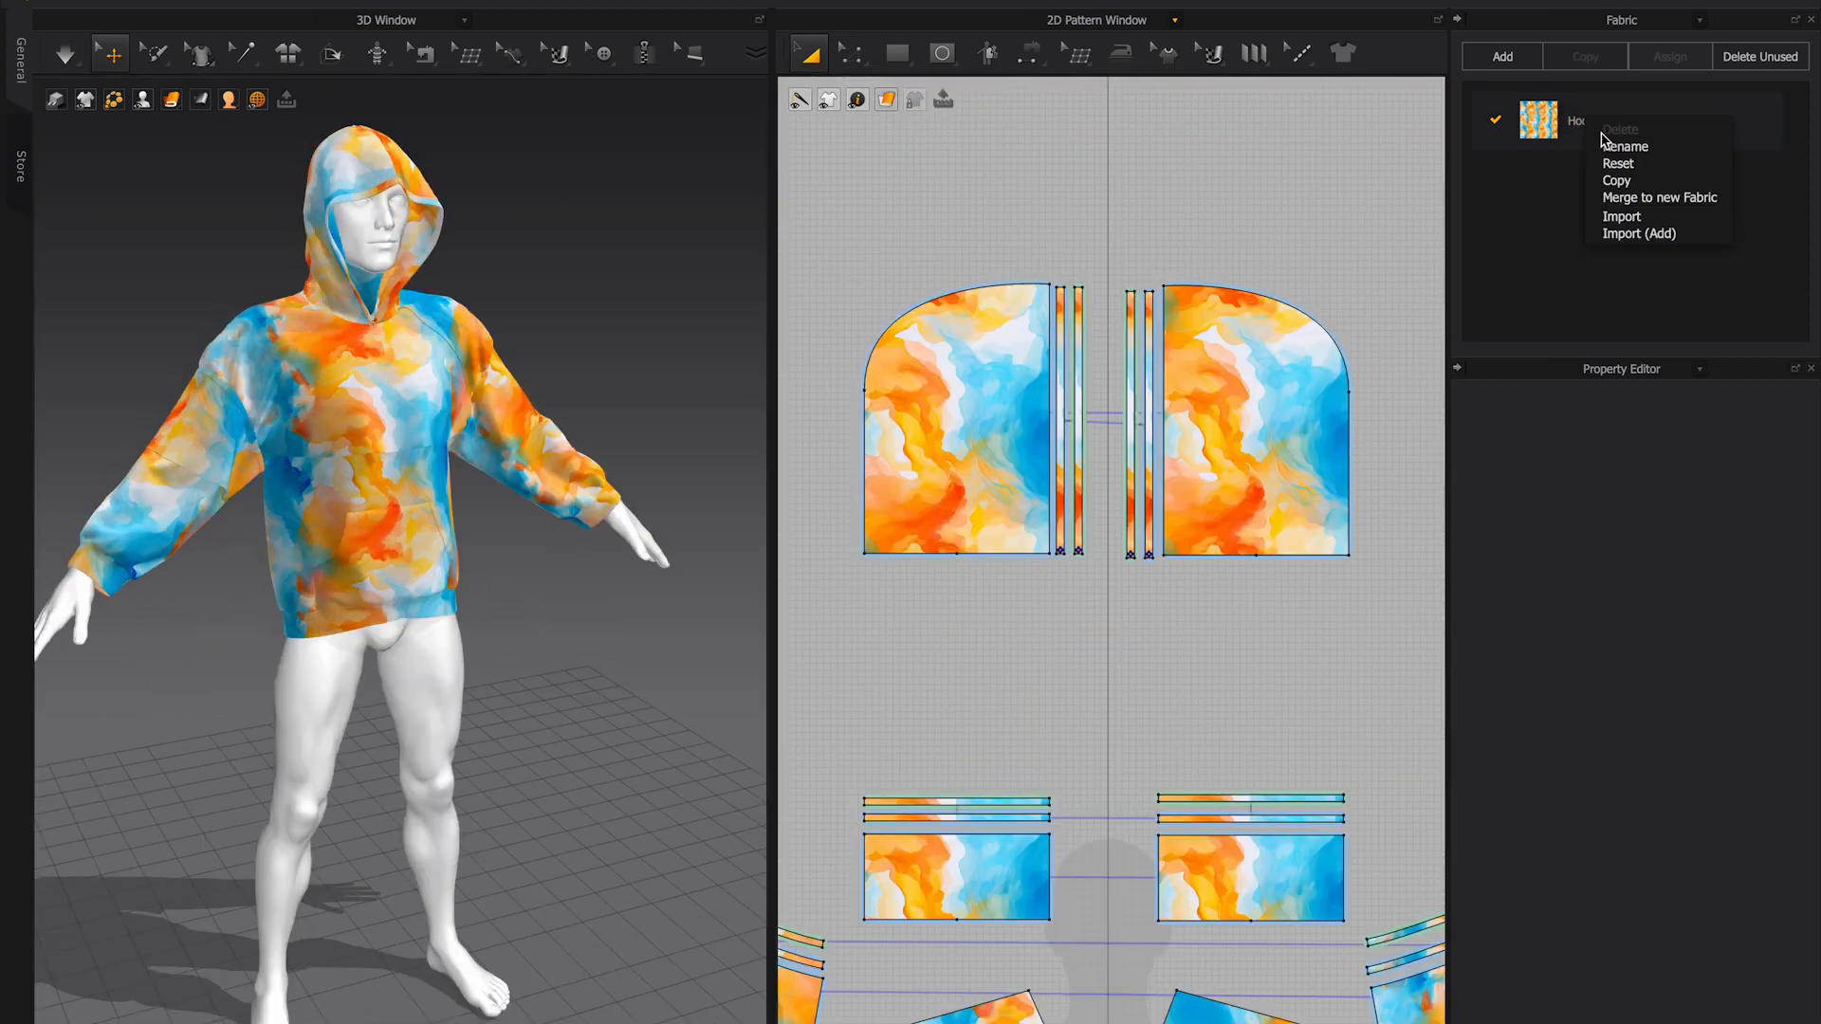
pyautogui.click(1632, 183)
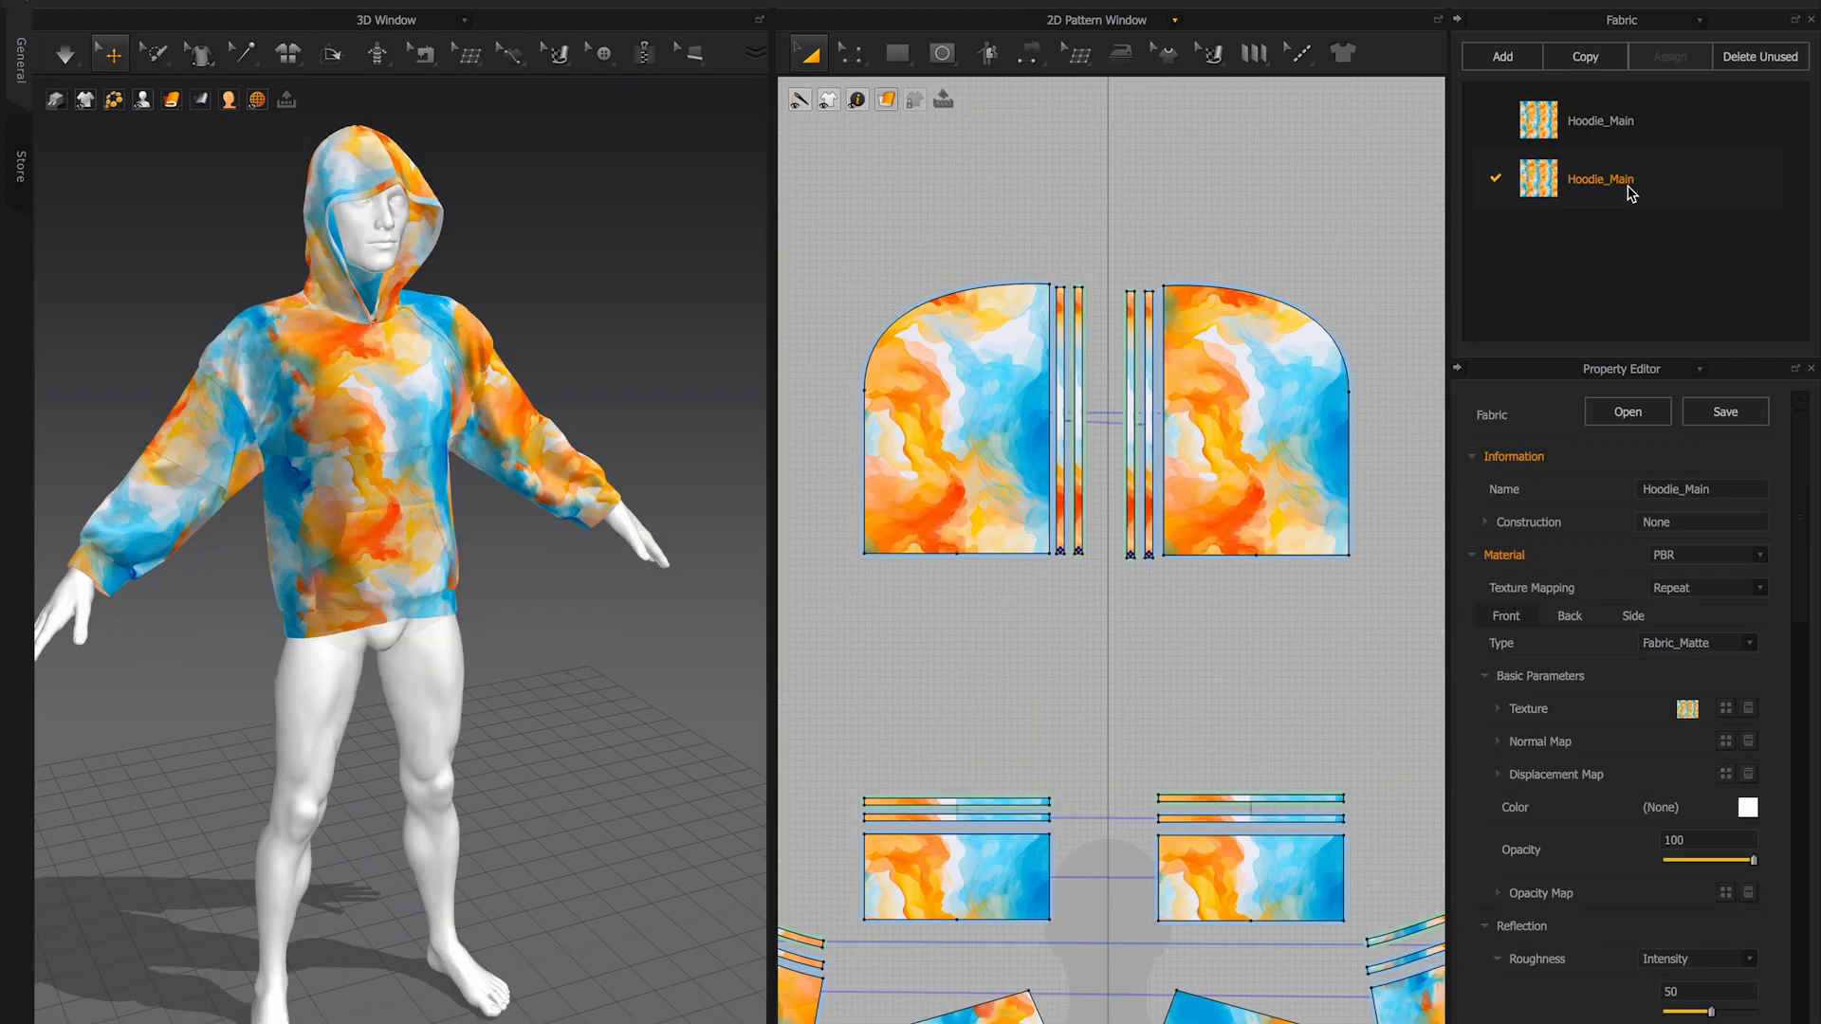
pyautogui.doubleClick(1617, 187)
pyautogui.write('Wh')
pyautogui.press('Return')
# - Load hoodie/textiles.jpg as the front texture of the White fabric
pyautogui.click(1689, 713)
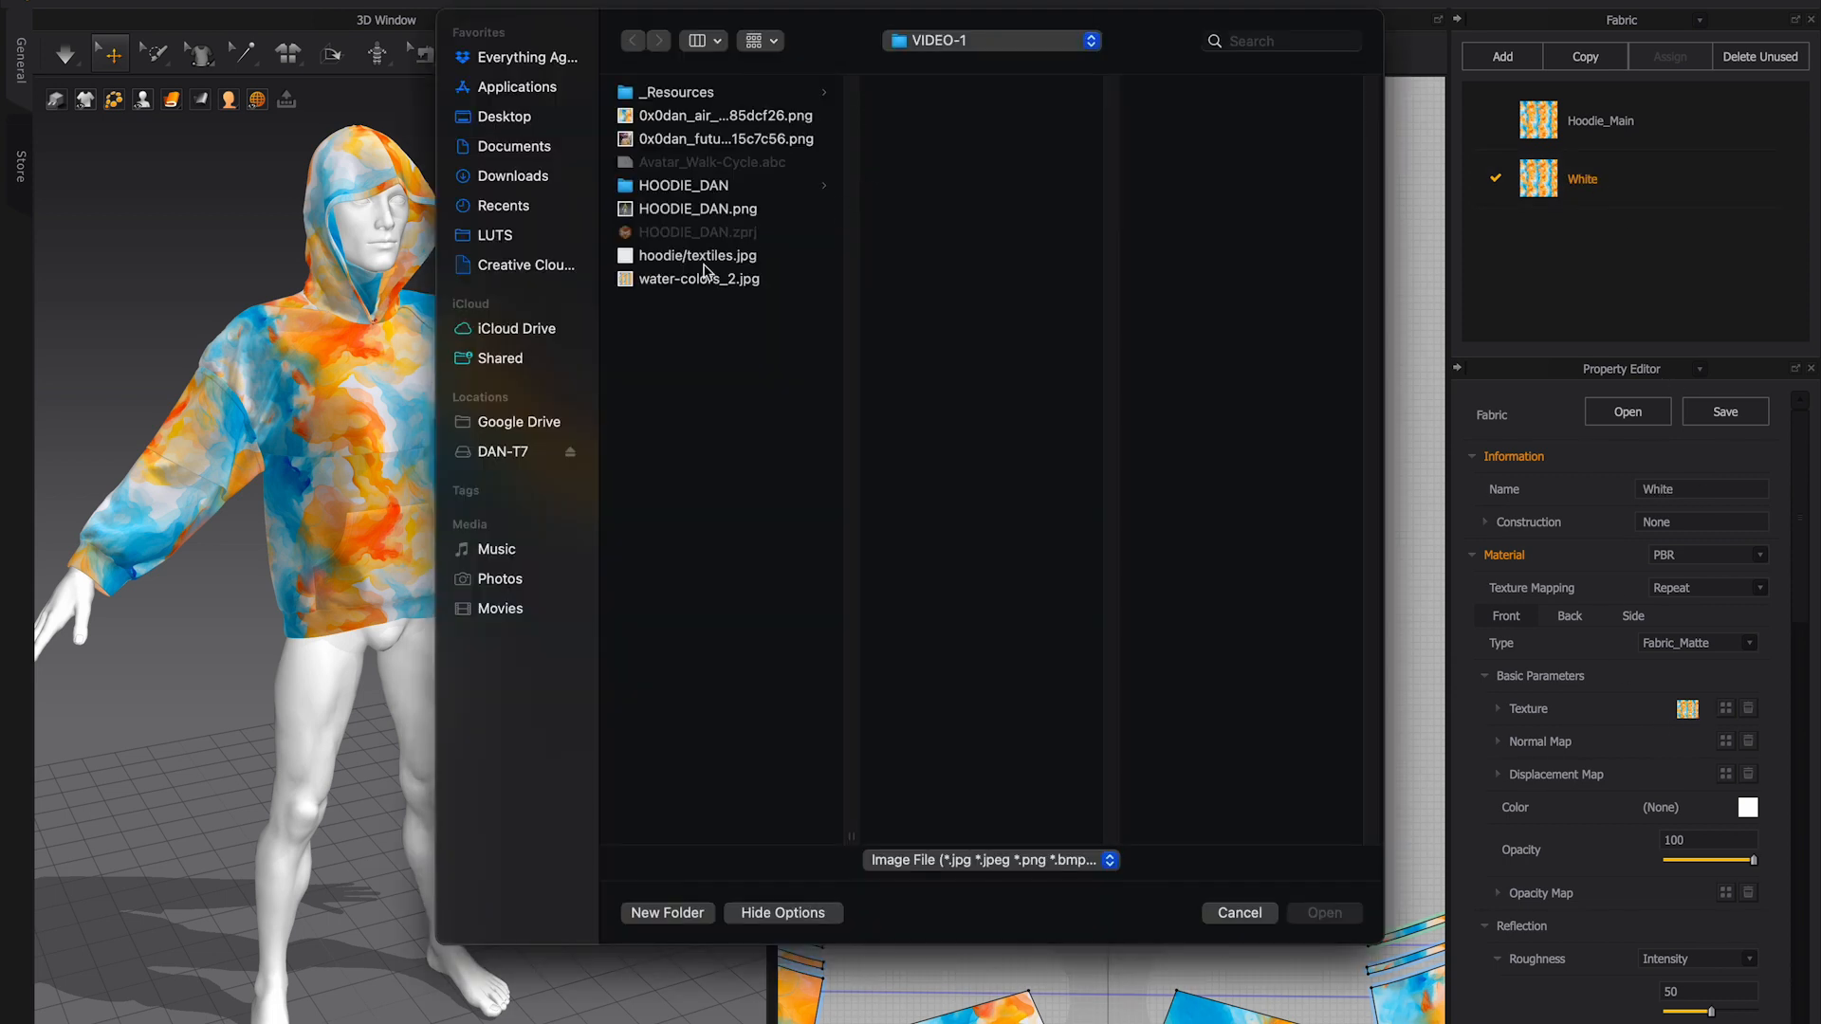
pyautogui.click(707, 256)
pyautogui.click(1323, 911)
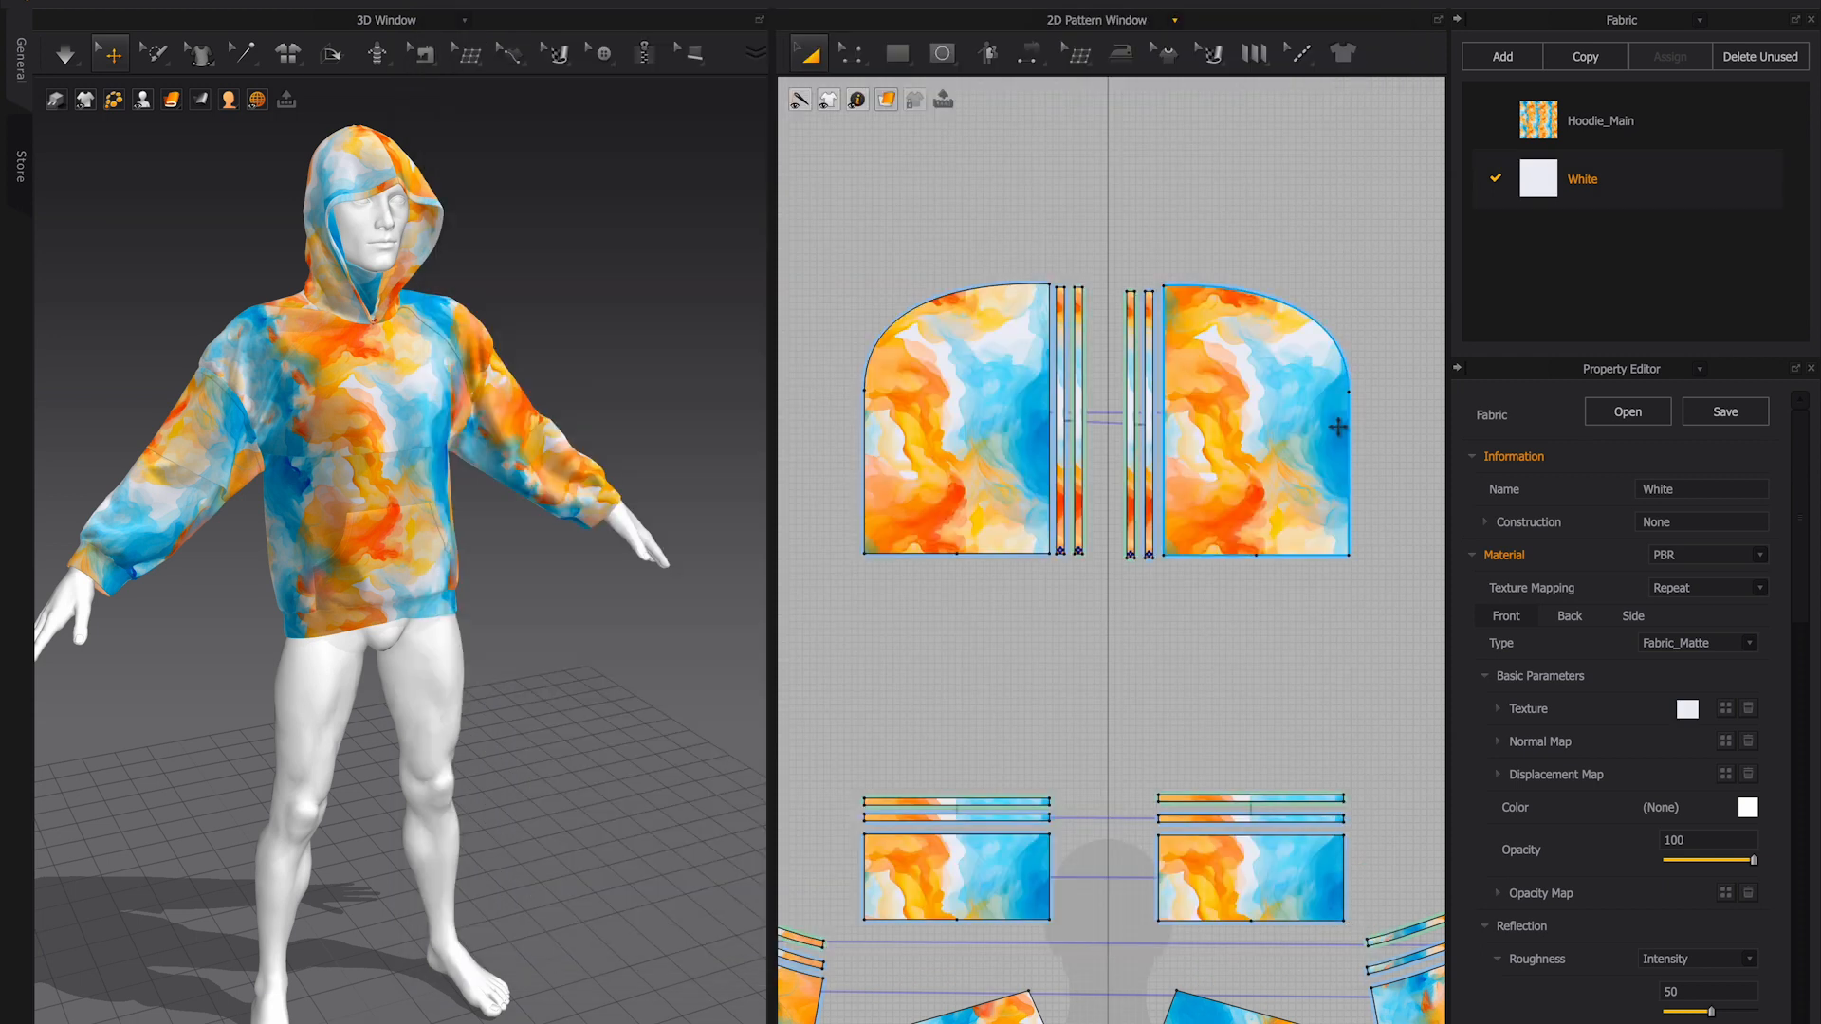
# - Assign the White fabric to the four vertical trim strips between the two hood panels
pyautogui.click(1064, 358)
pyautogui.keyDown('shift'); pyautogui.click(1079, 357); pyautogui.keyUp('shift')
pyautogui.keyDown('shift'); pyautogui.click(1131, 357); pyautogui.keyUp('shift')
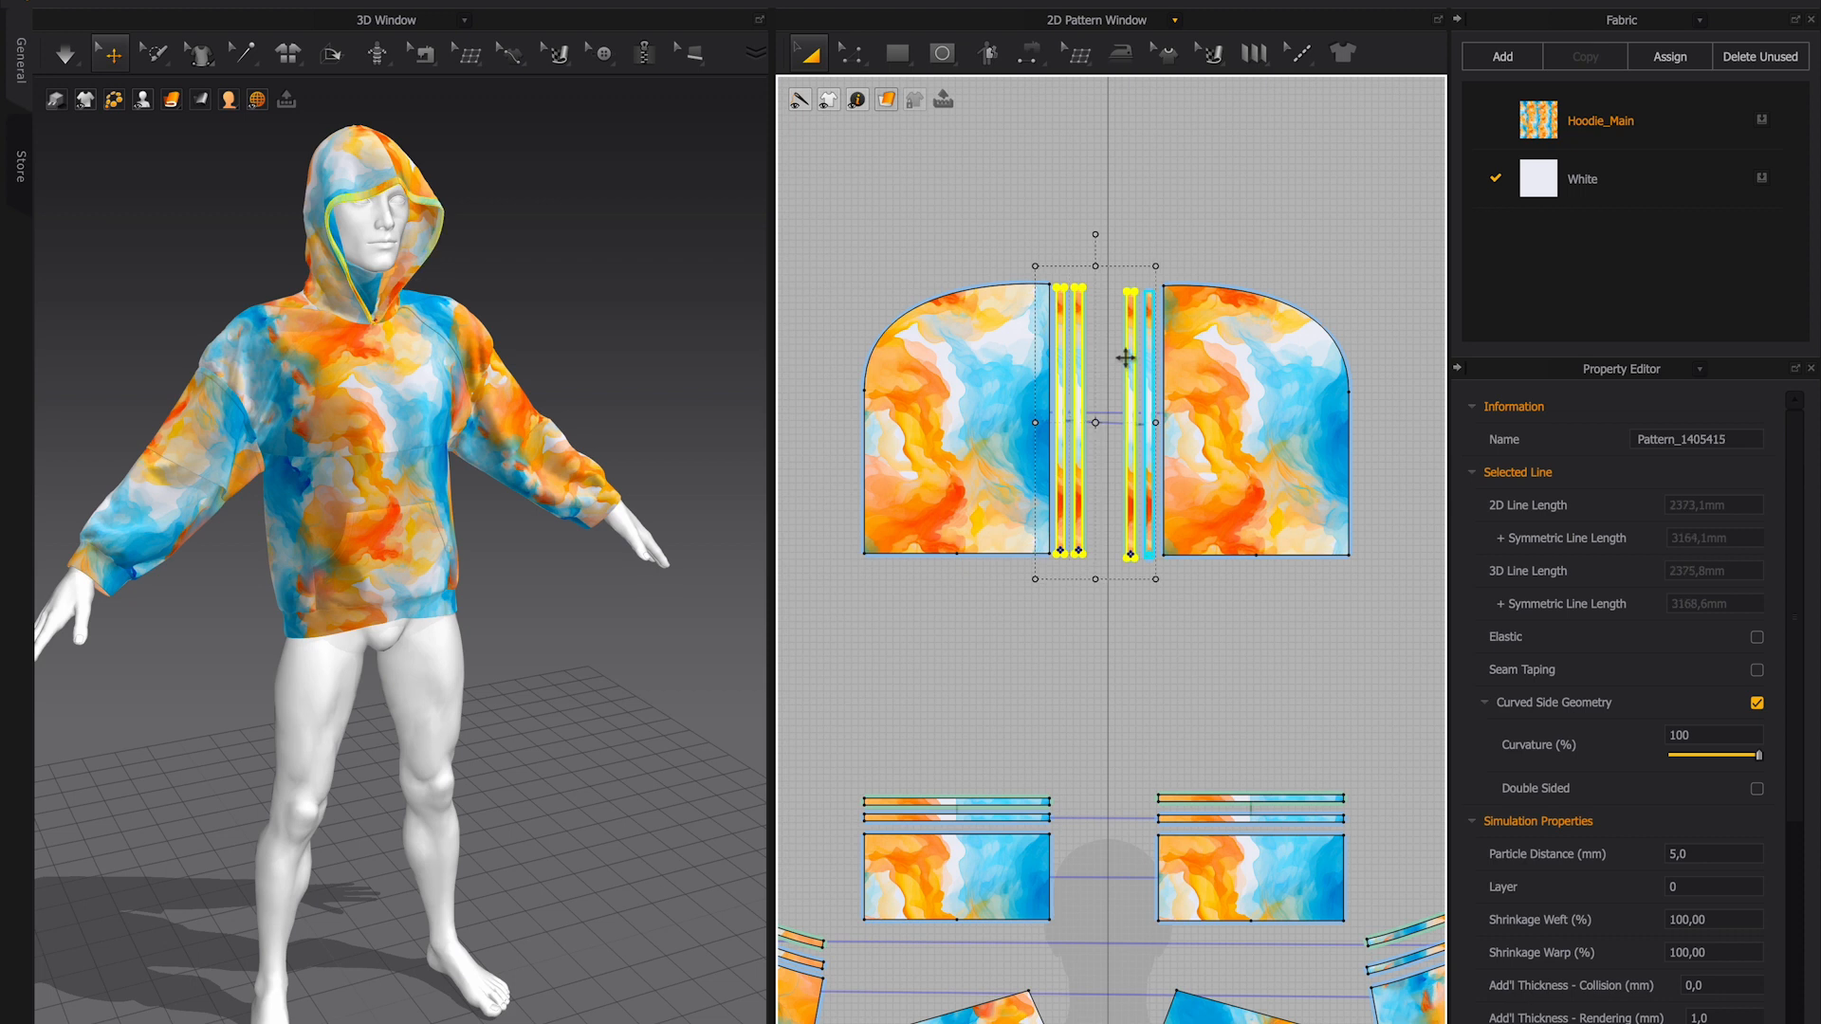
pyautogui.keyDown('shift'); pyautogui.click(1149, 358); pyautogui.keyUp('shift')
pyautogui.click(1762, 179)
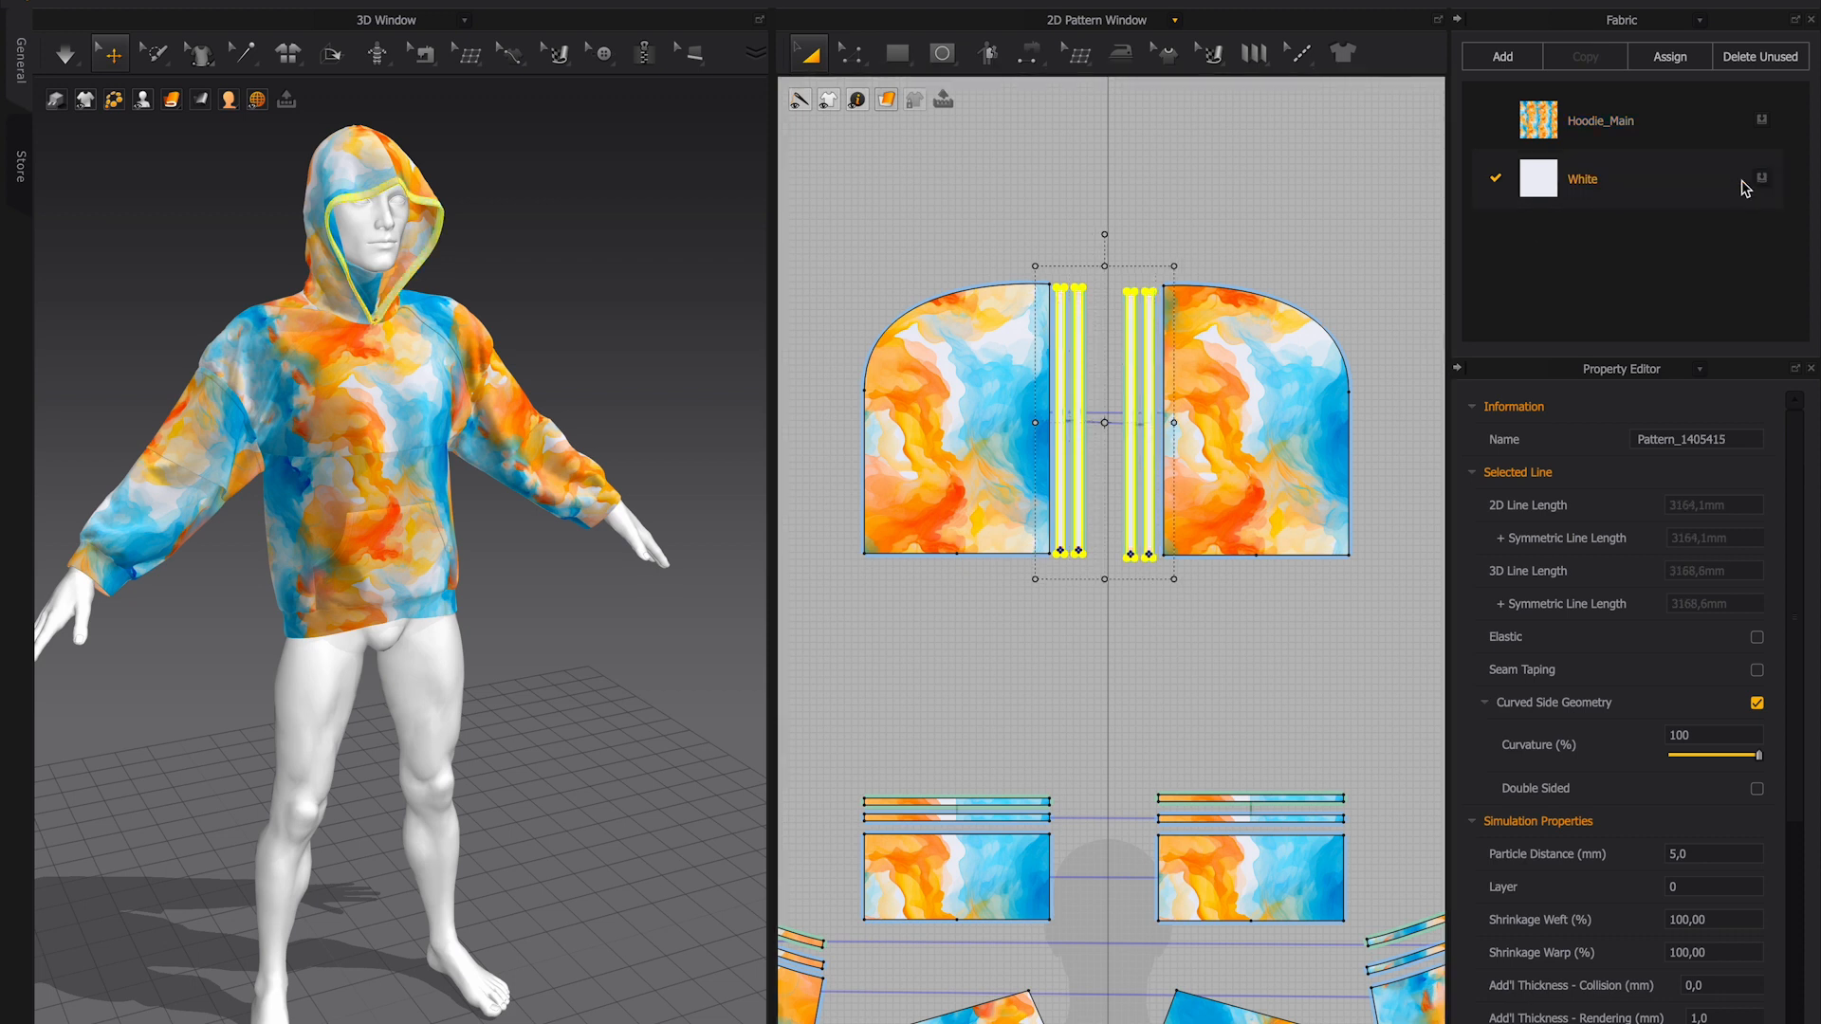
pyautogui.click(1390, 242)
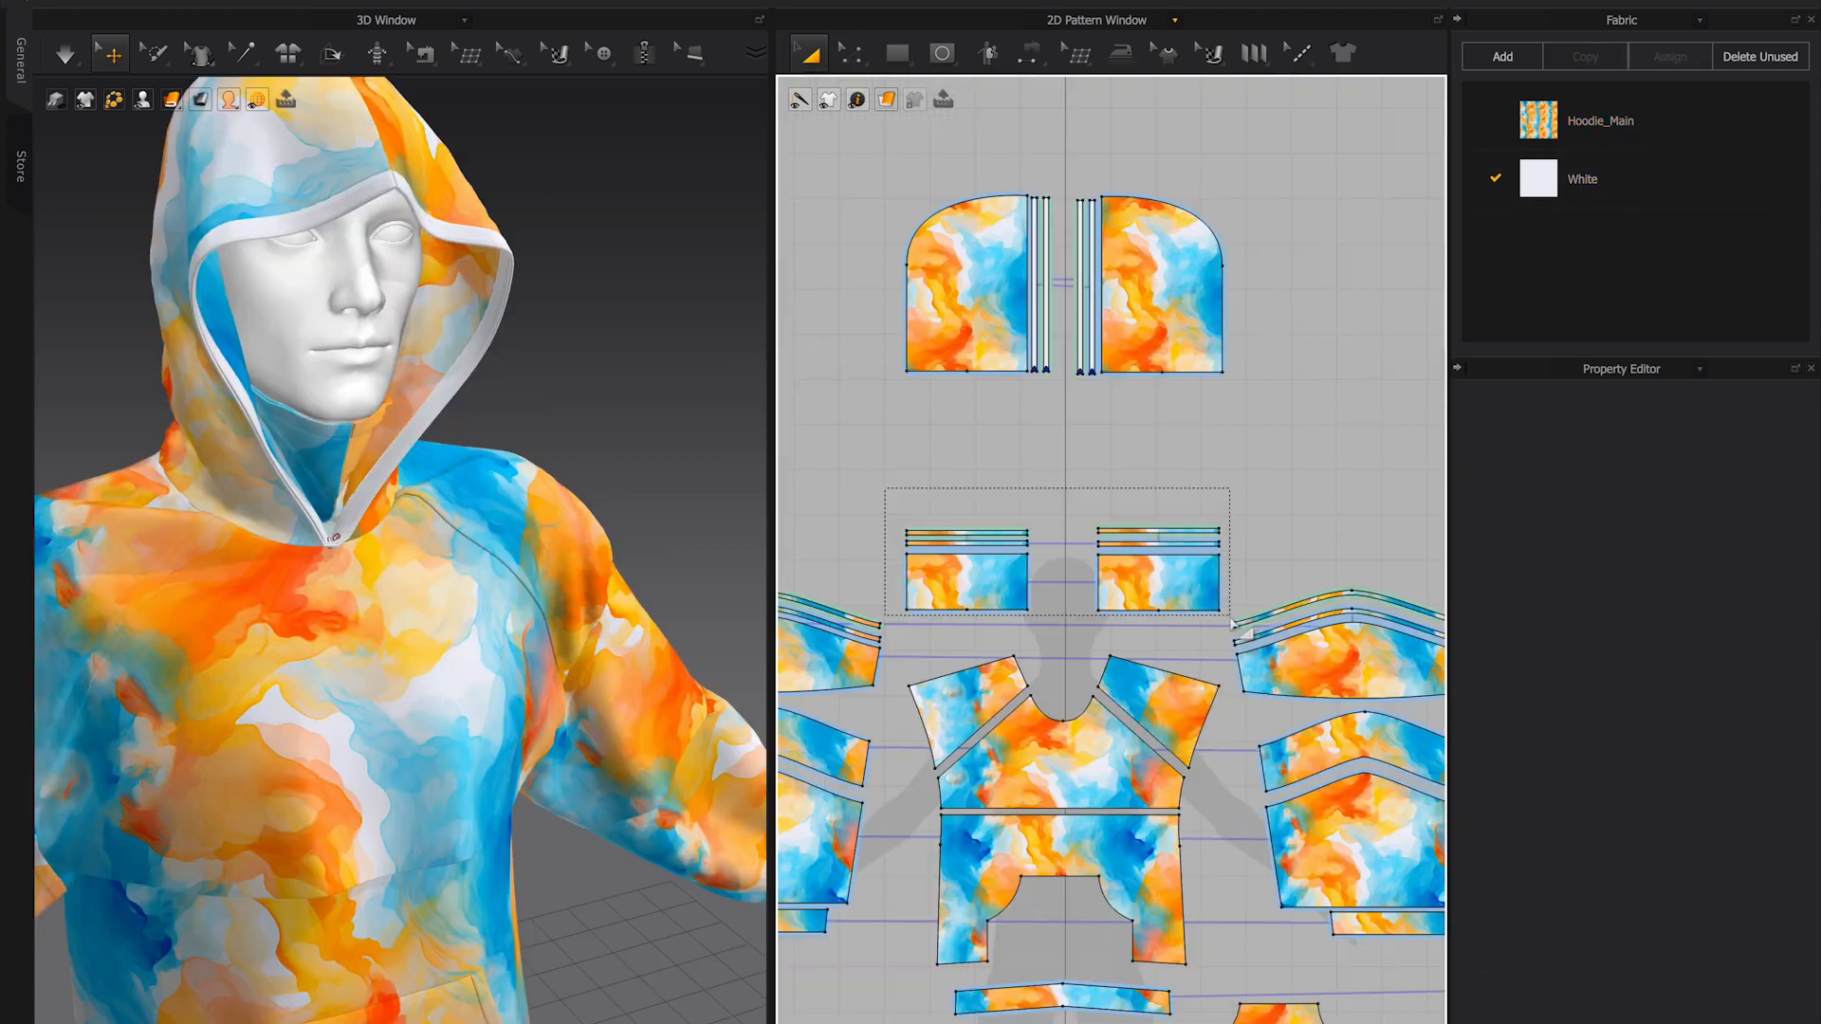
# - Assign the White fabric to the two rectangular panels and their strips below the hood pieces
pyautogui.moveTo(885, 488); pyautogui.dragTo(1232, 627)
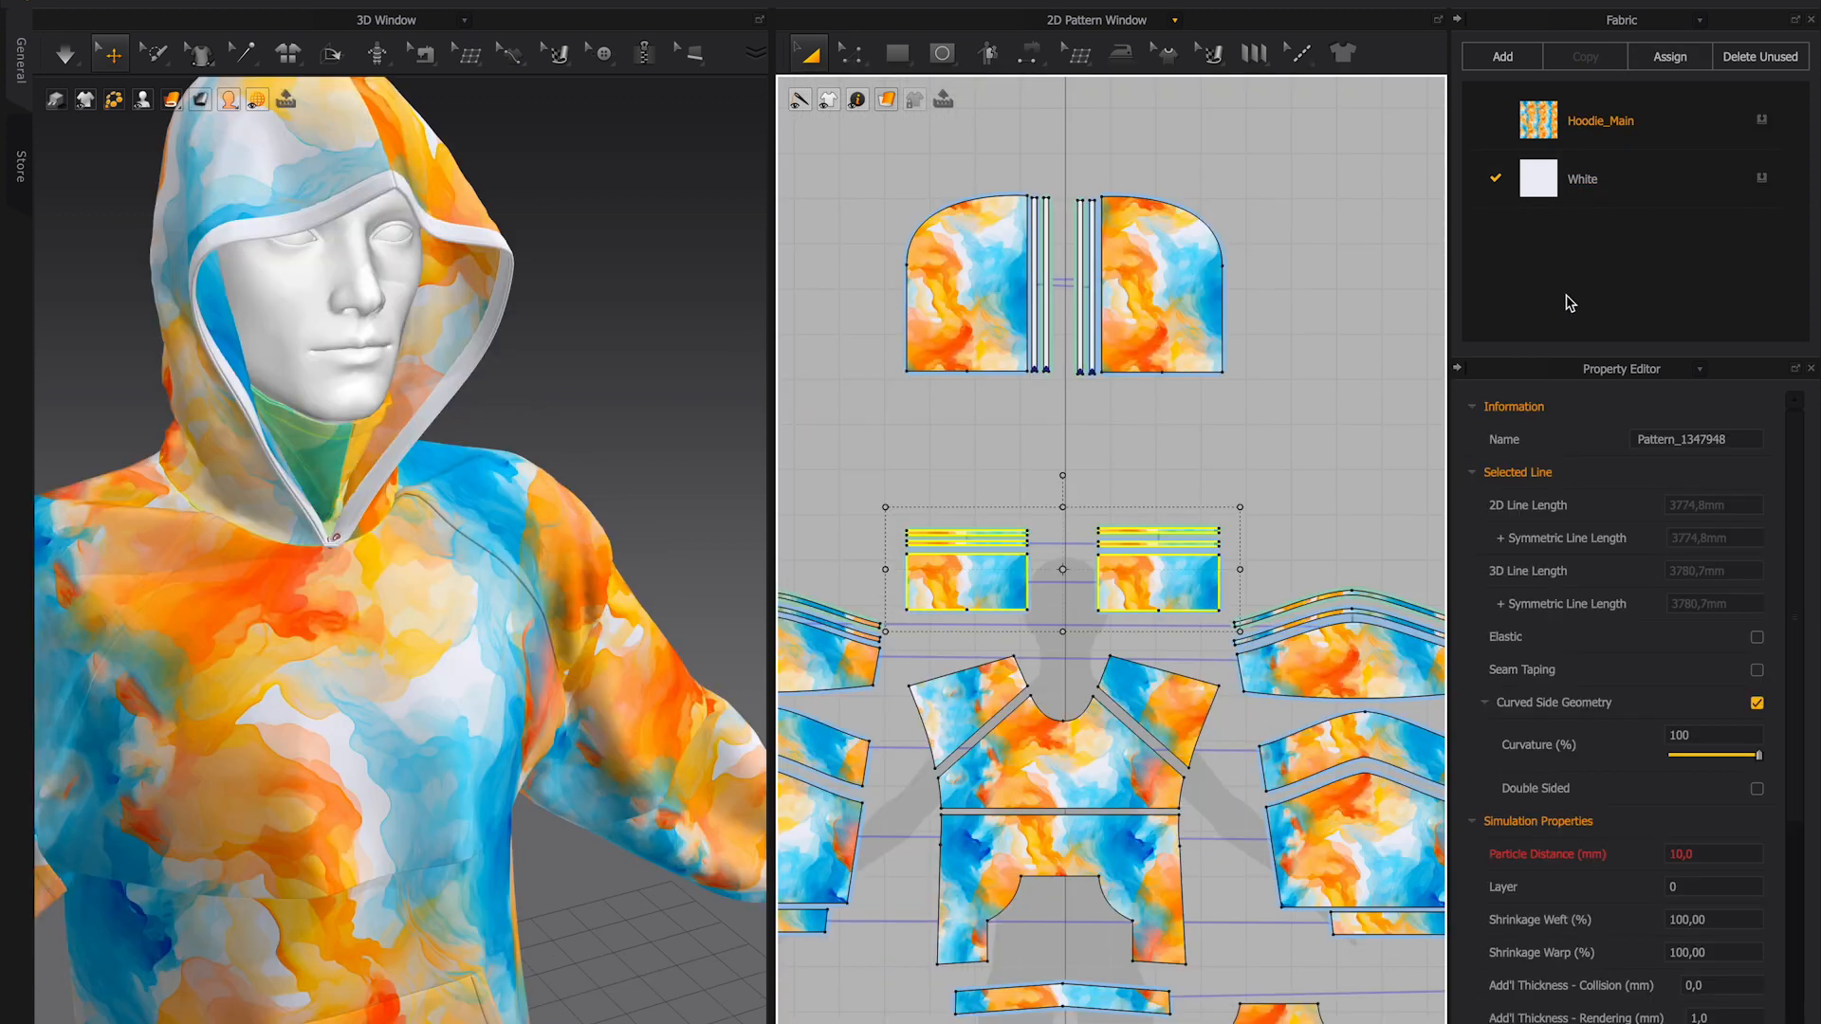
pyautogui.click(1763, 179)
pyautogui.click(1118, 397)
pyautogui.moveTo(493, 506); pyautogui.dragTo(423, 512, button='right')
pyautogui.scroll(-3, 455, 531)
pyautogui.scroll(3, 980, 567)
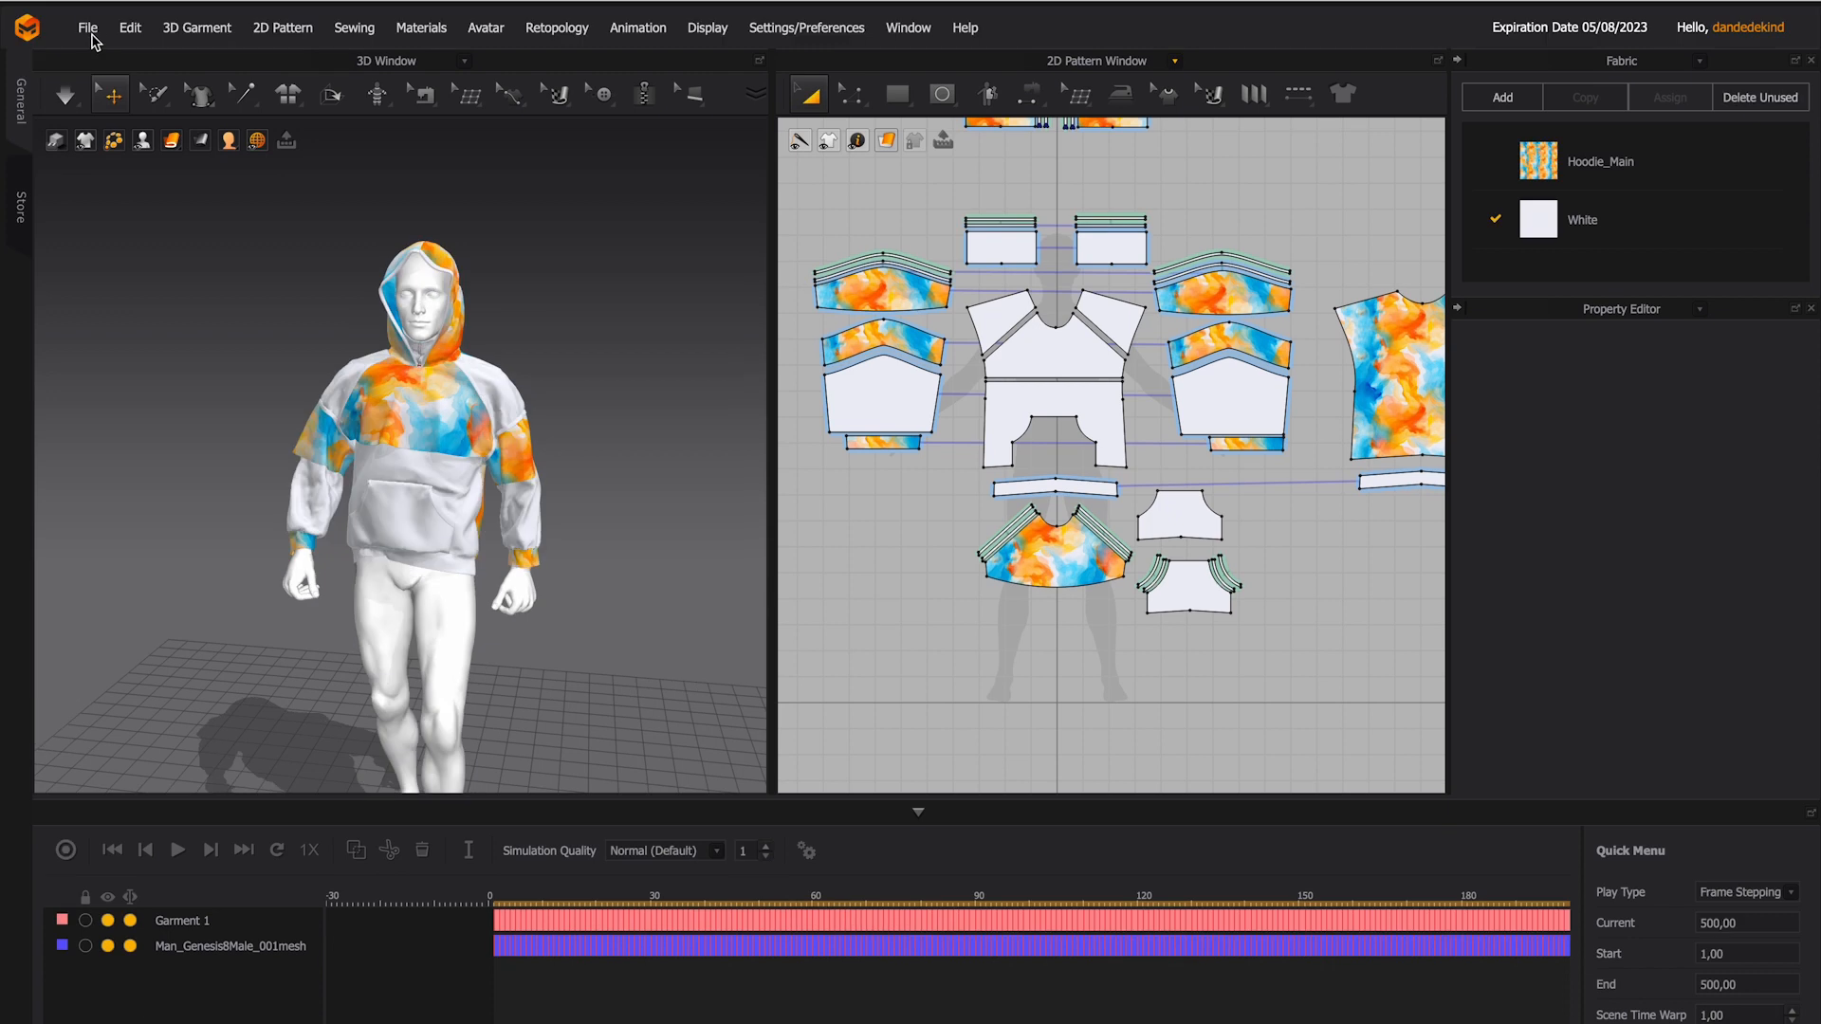
# - Export the animated garment as a standard MDD cache named HOODIE_DAN, keeping the thick, unified UV and metre-scale settings
pyautogui.click(90, 30)
pyautogui.moveTo(214, 220)
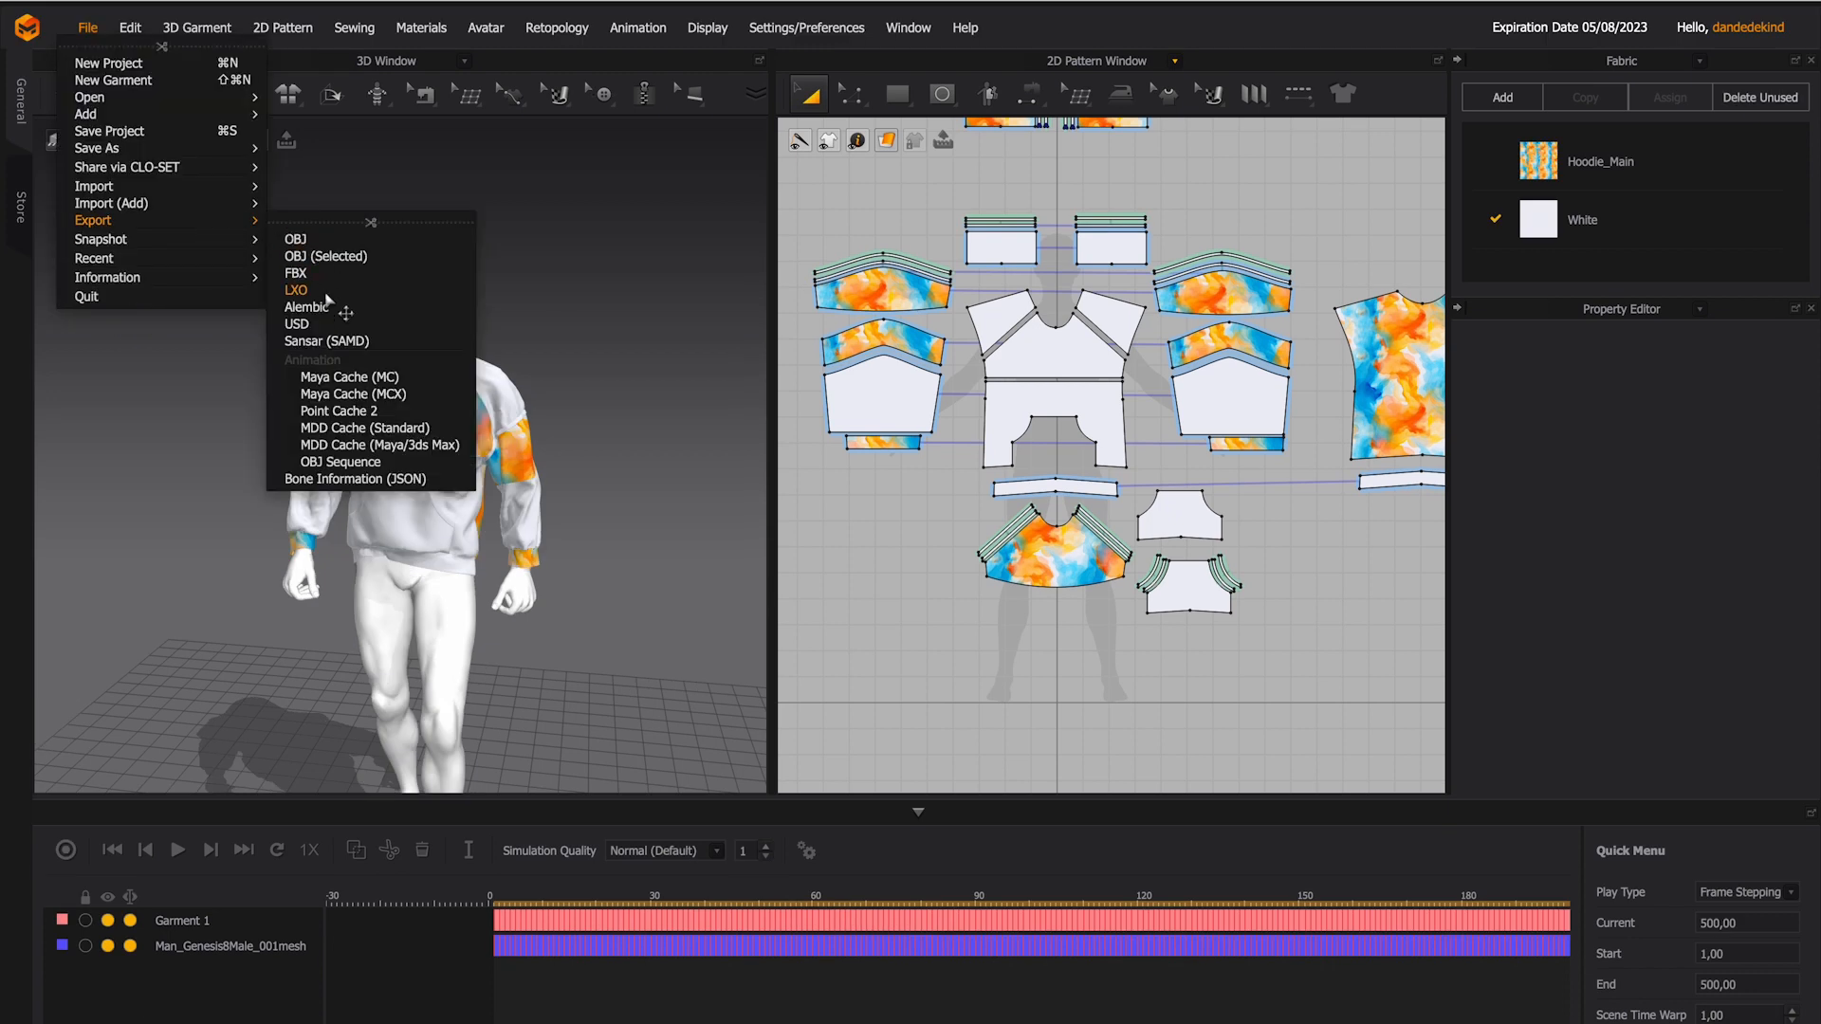
pyautogui.click(407, 429)
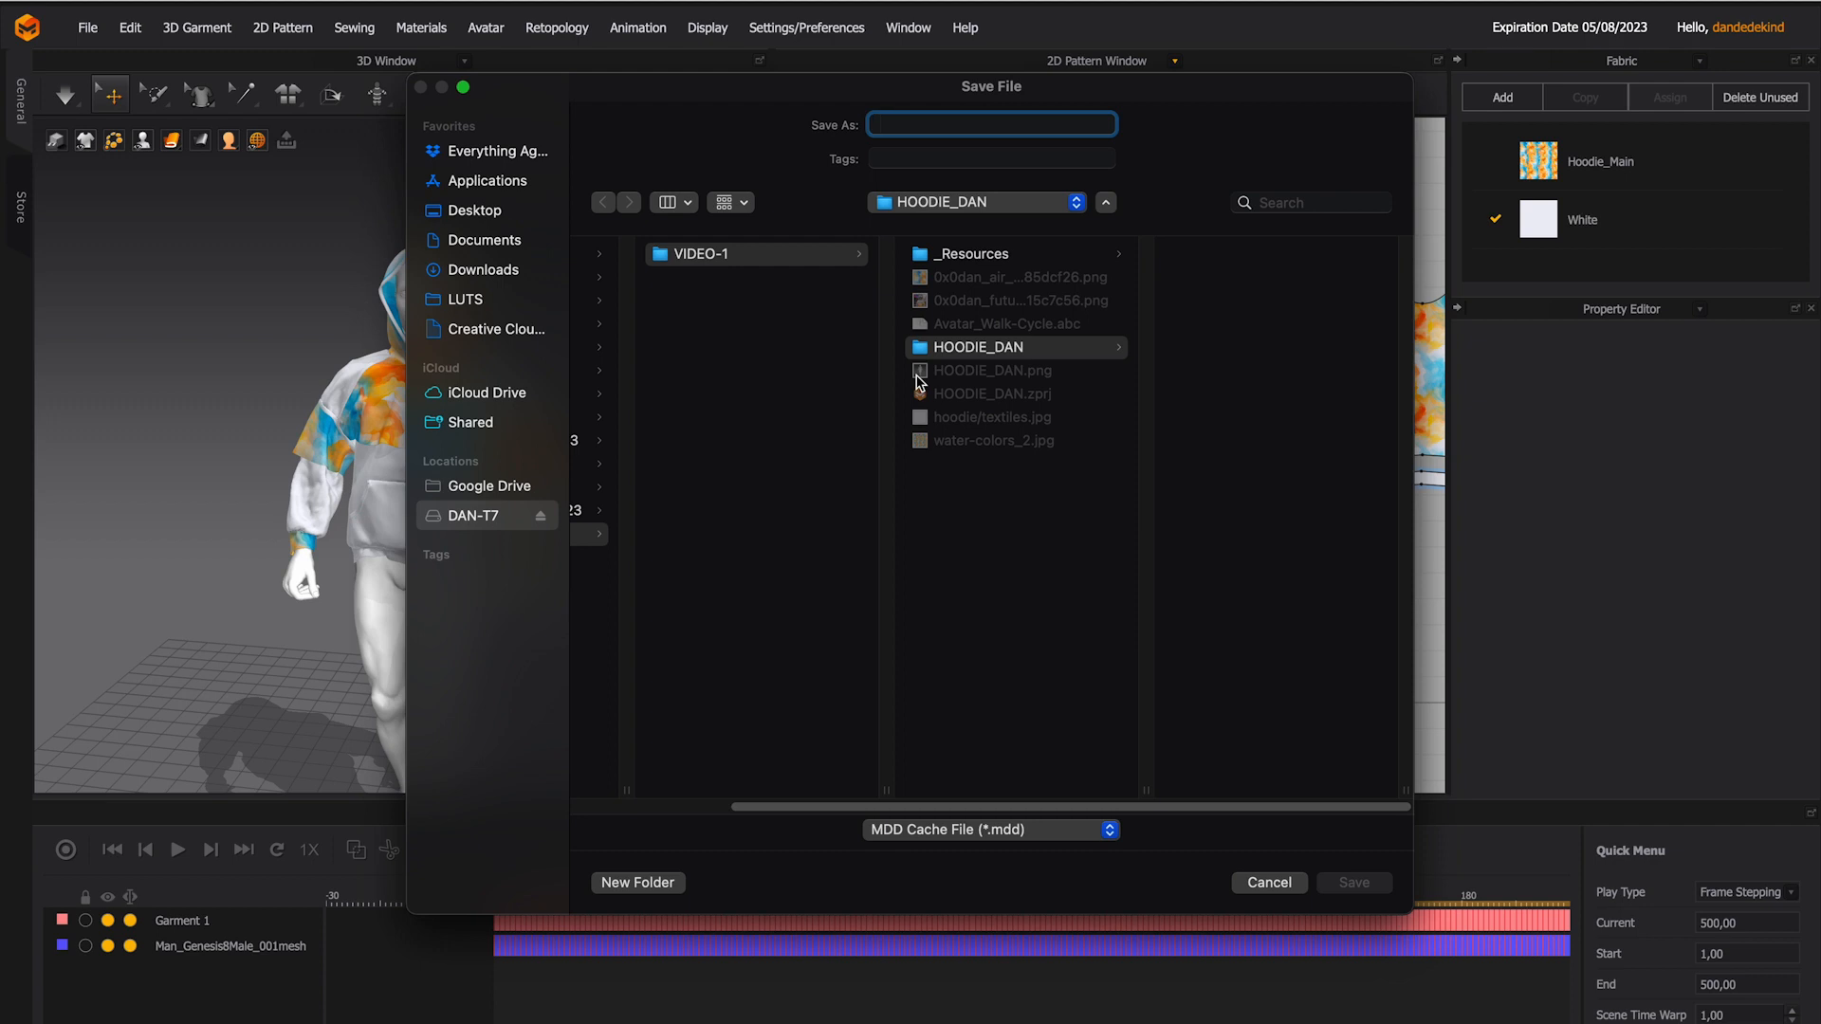
pyautogui.write('HOODIE_DAN')
pyautogui.press('Return')
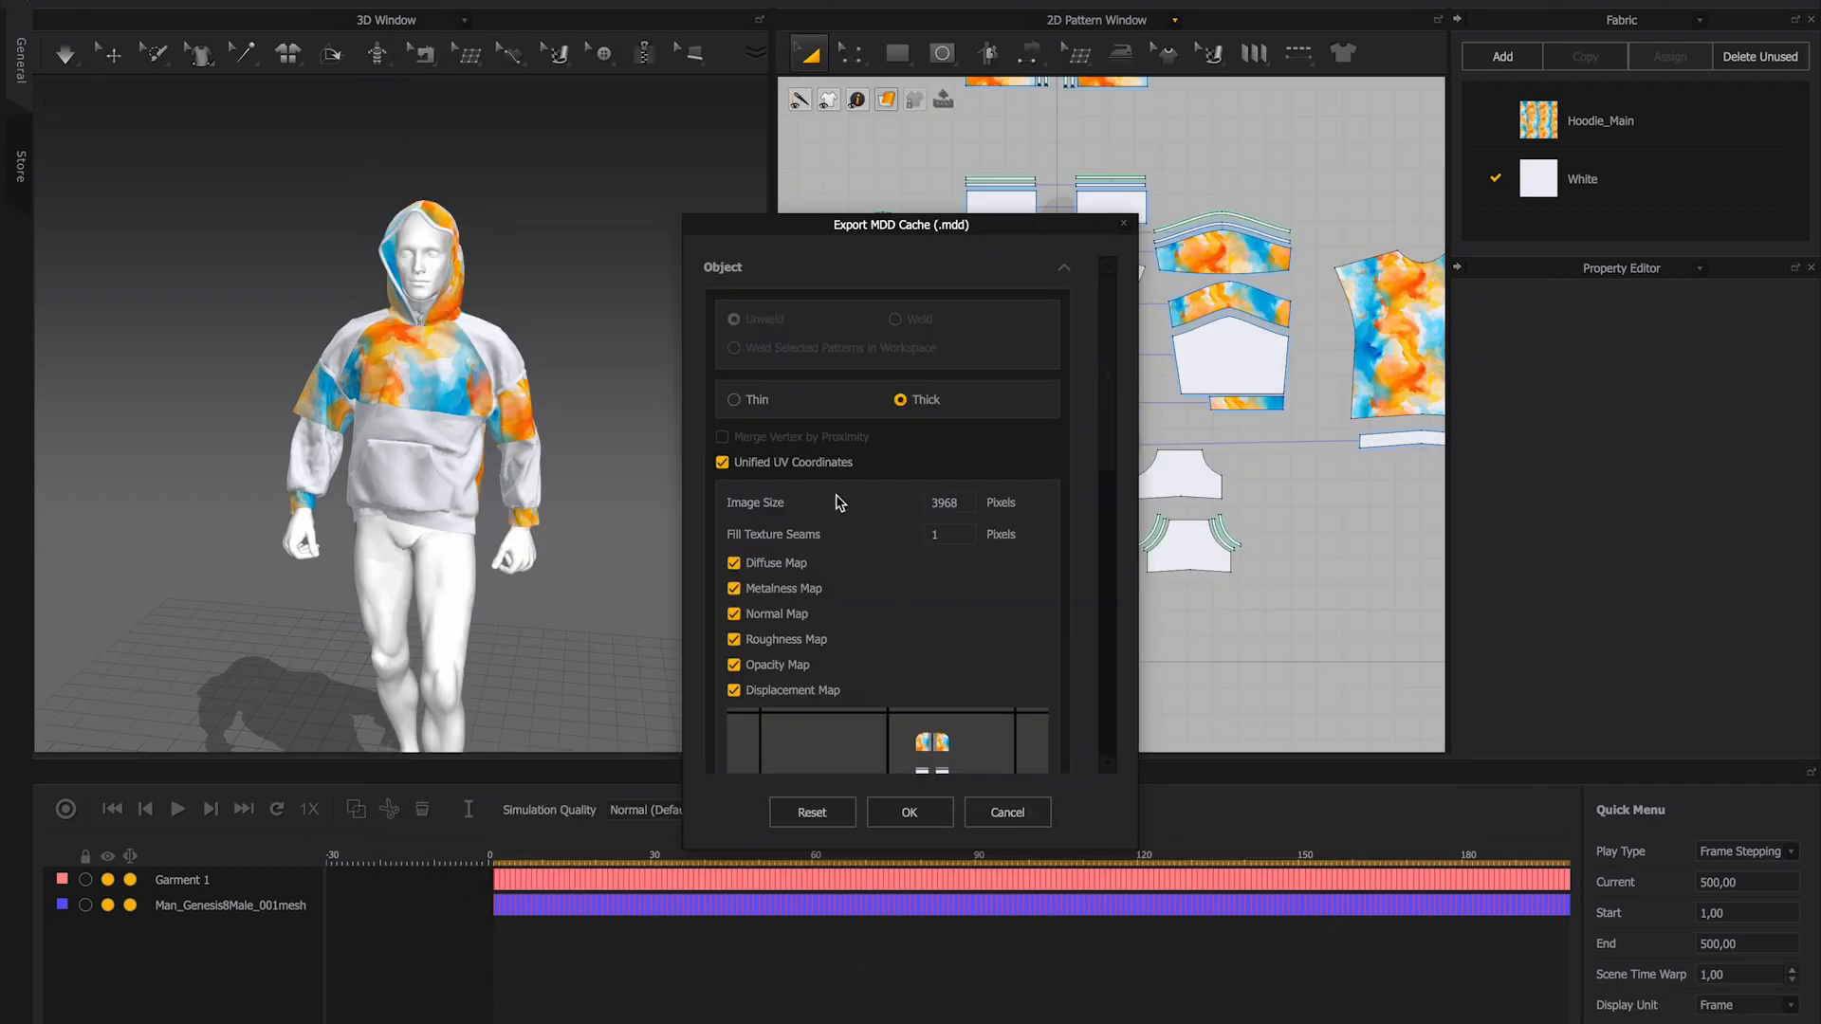
pyautogui.scroll(-8, 873, 564)
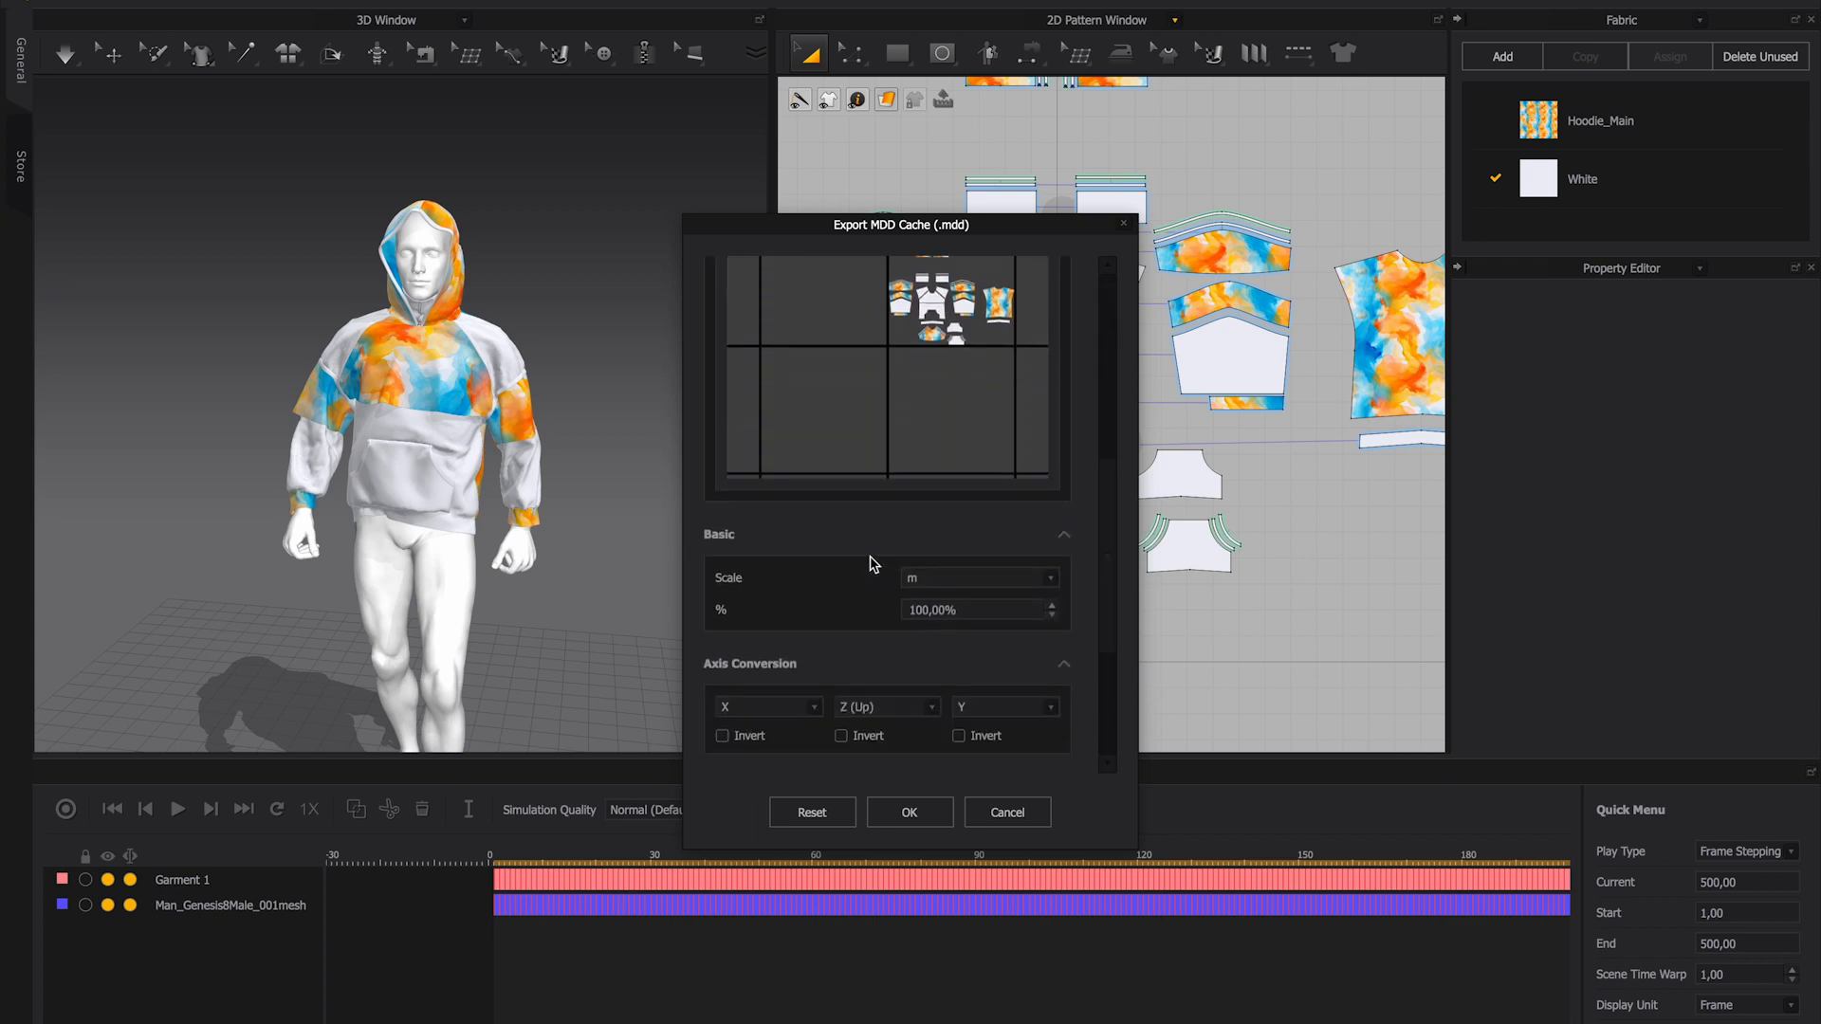
pyautogui.scroll(-2, 895, 639)
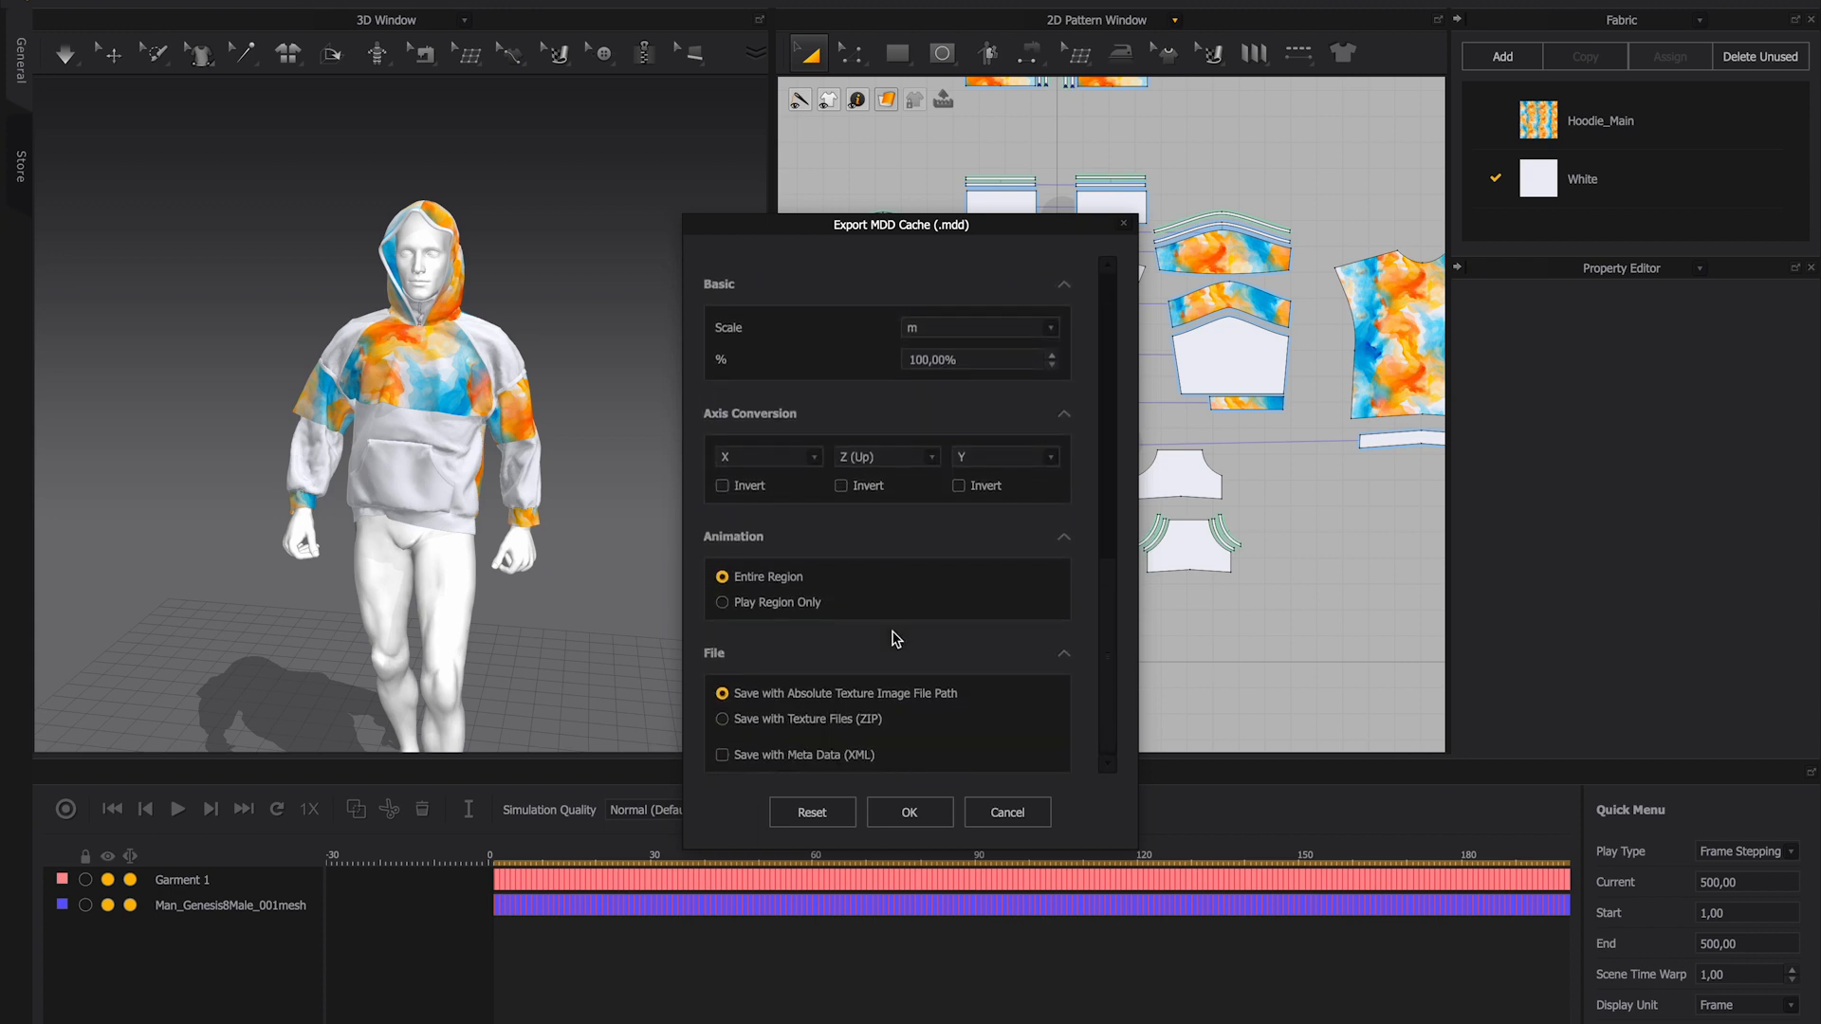
pyautogui.click(909, 814)
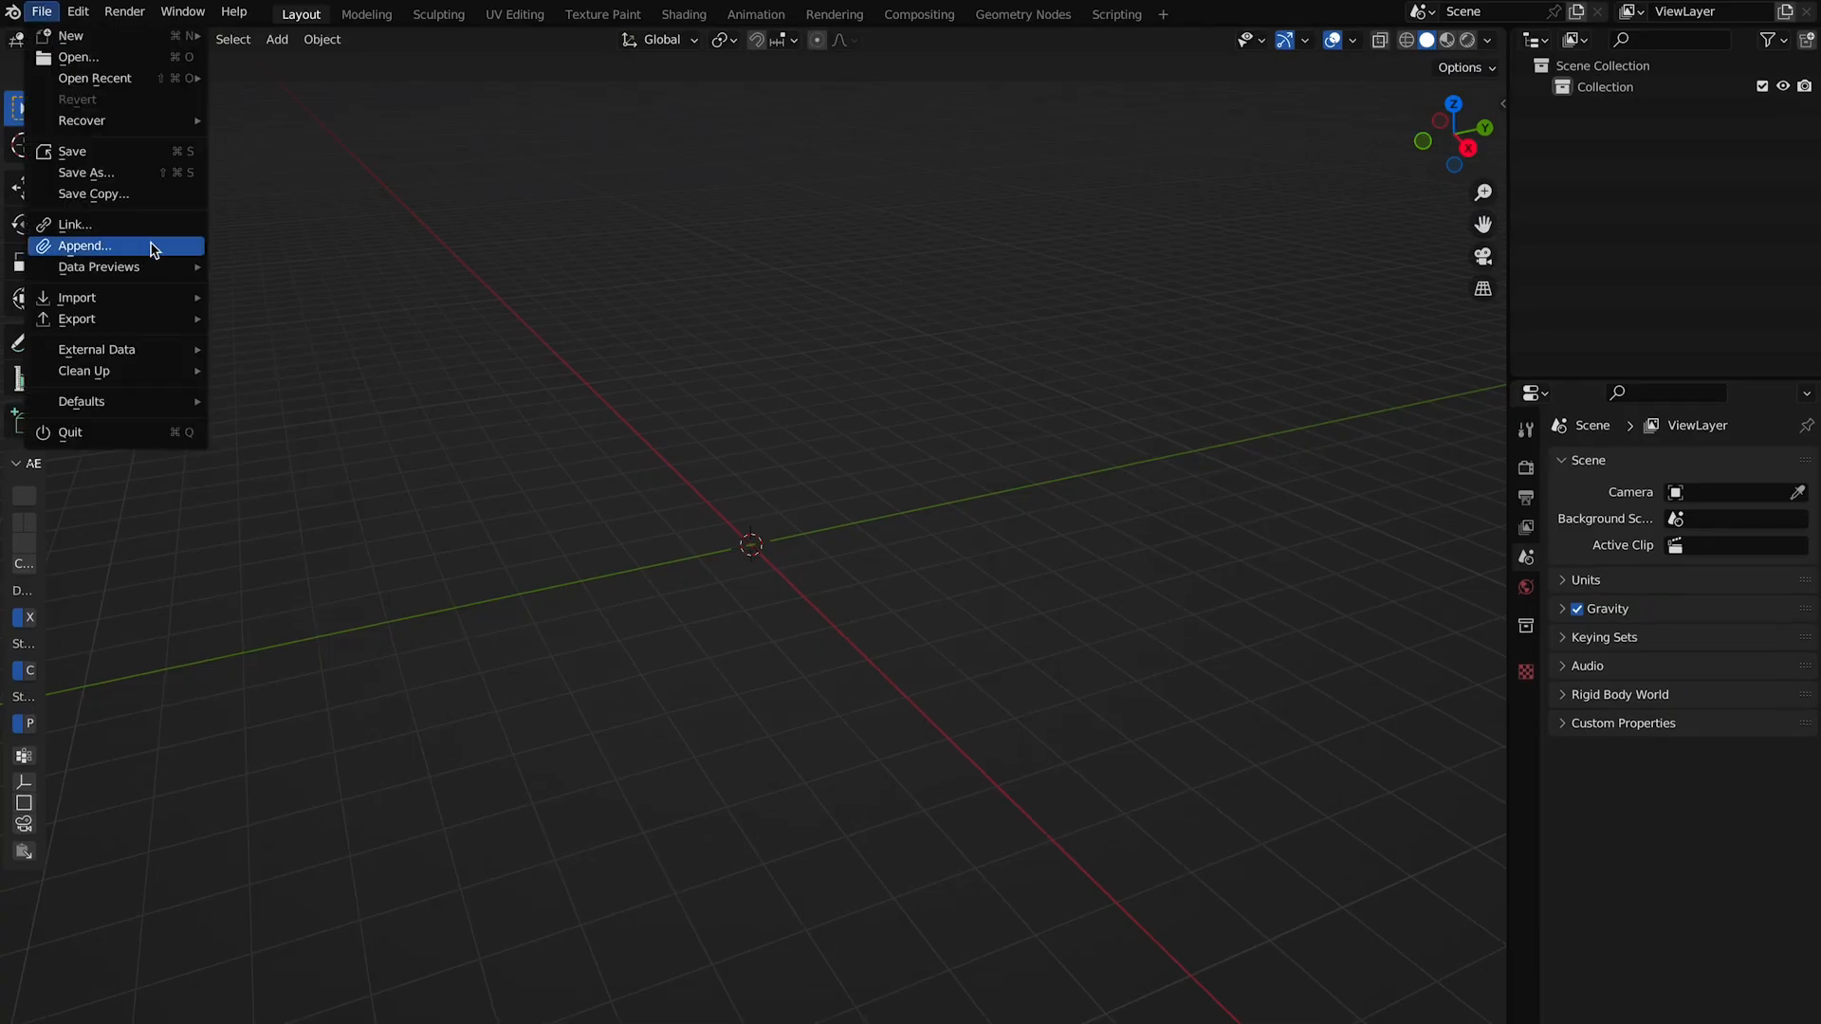
# - Switch to Blender and import HOODIE_DAN.obj from the Hoodie_DAN folder as a Wavefront OBJ
pyautogui.moveTo(175, 302)
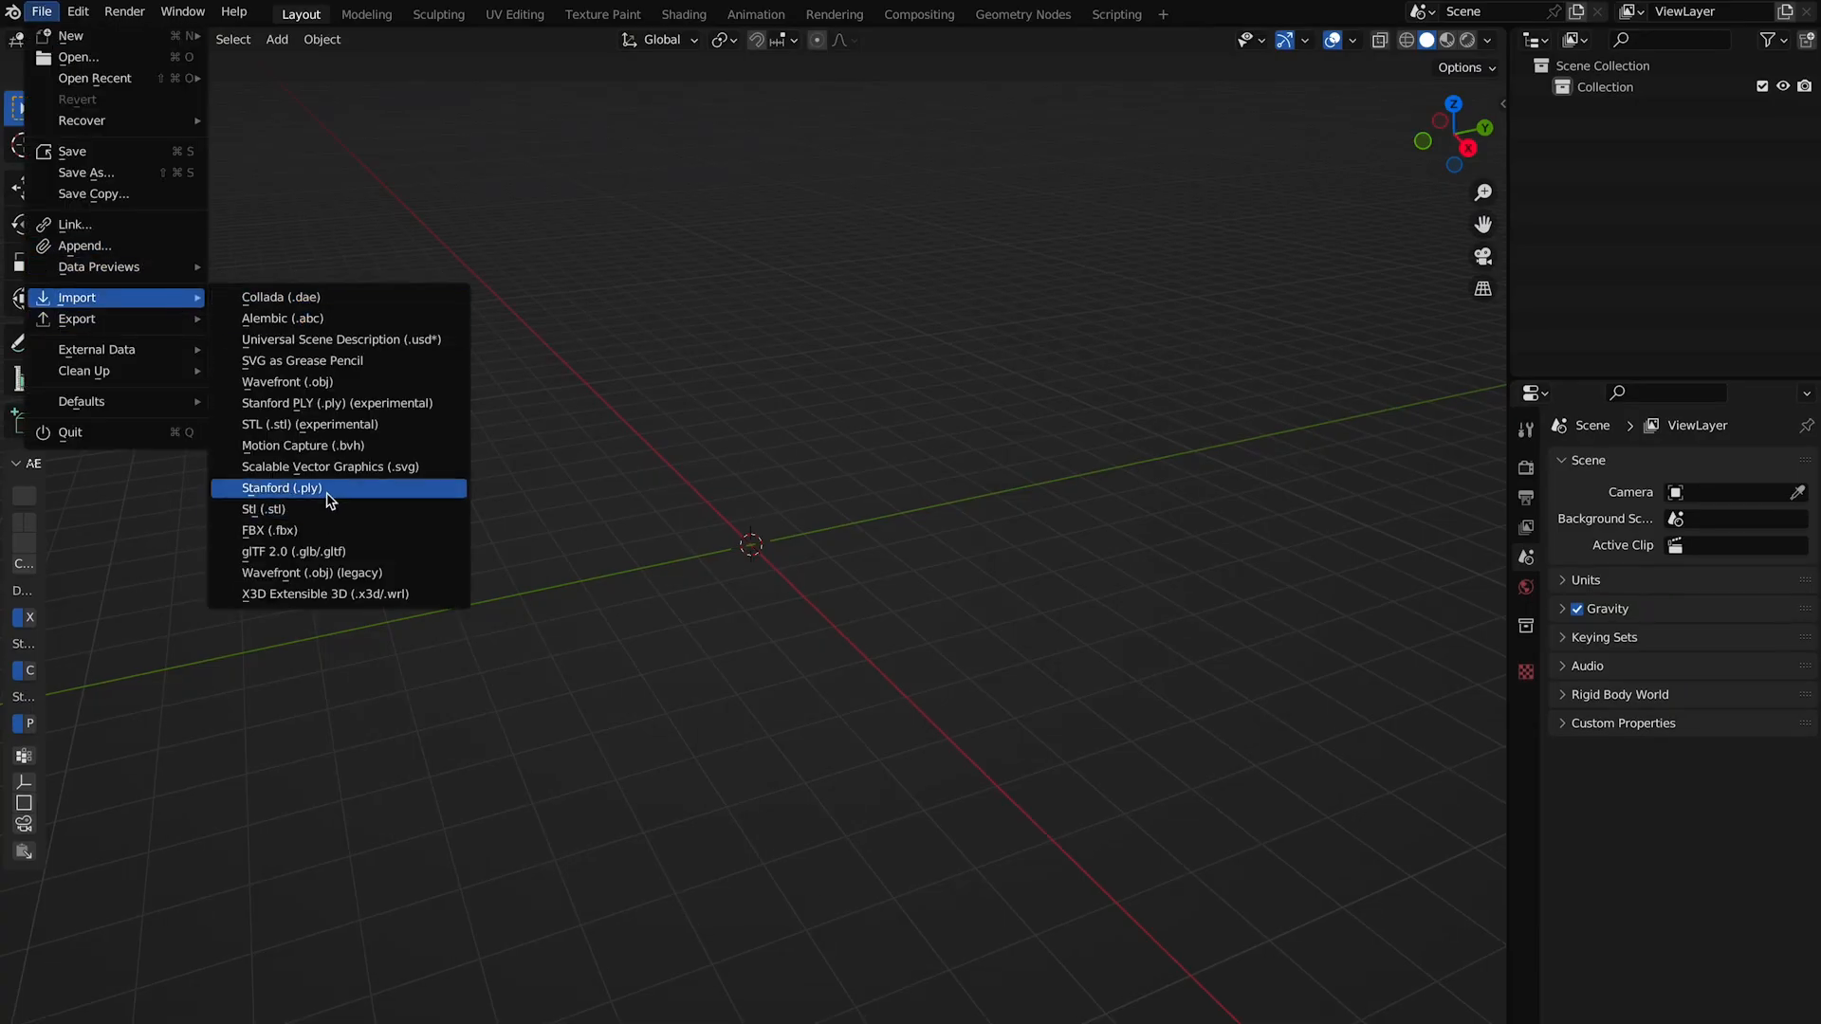
pyautogui.click(366, 382)
pyautogui.doubleClick(690, 389)
pyautogui.click(741, 387)
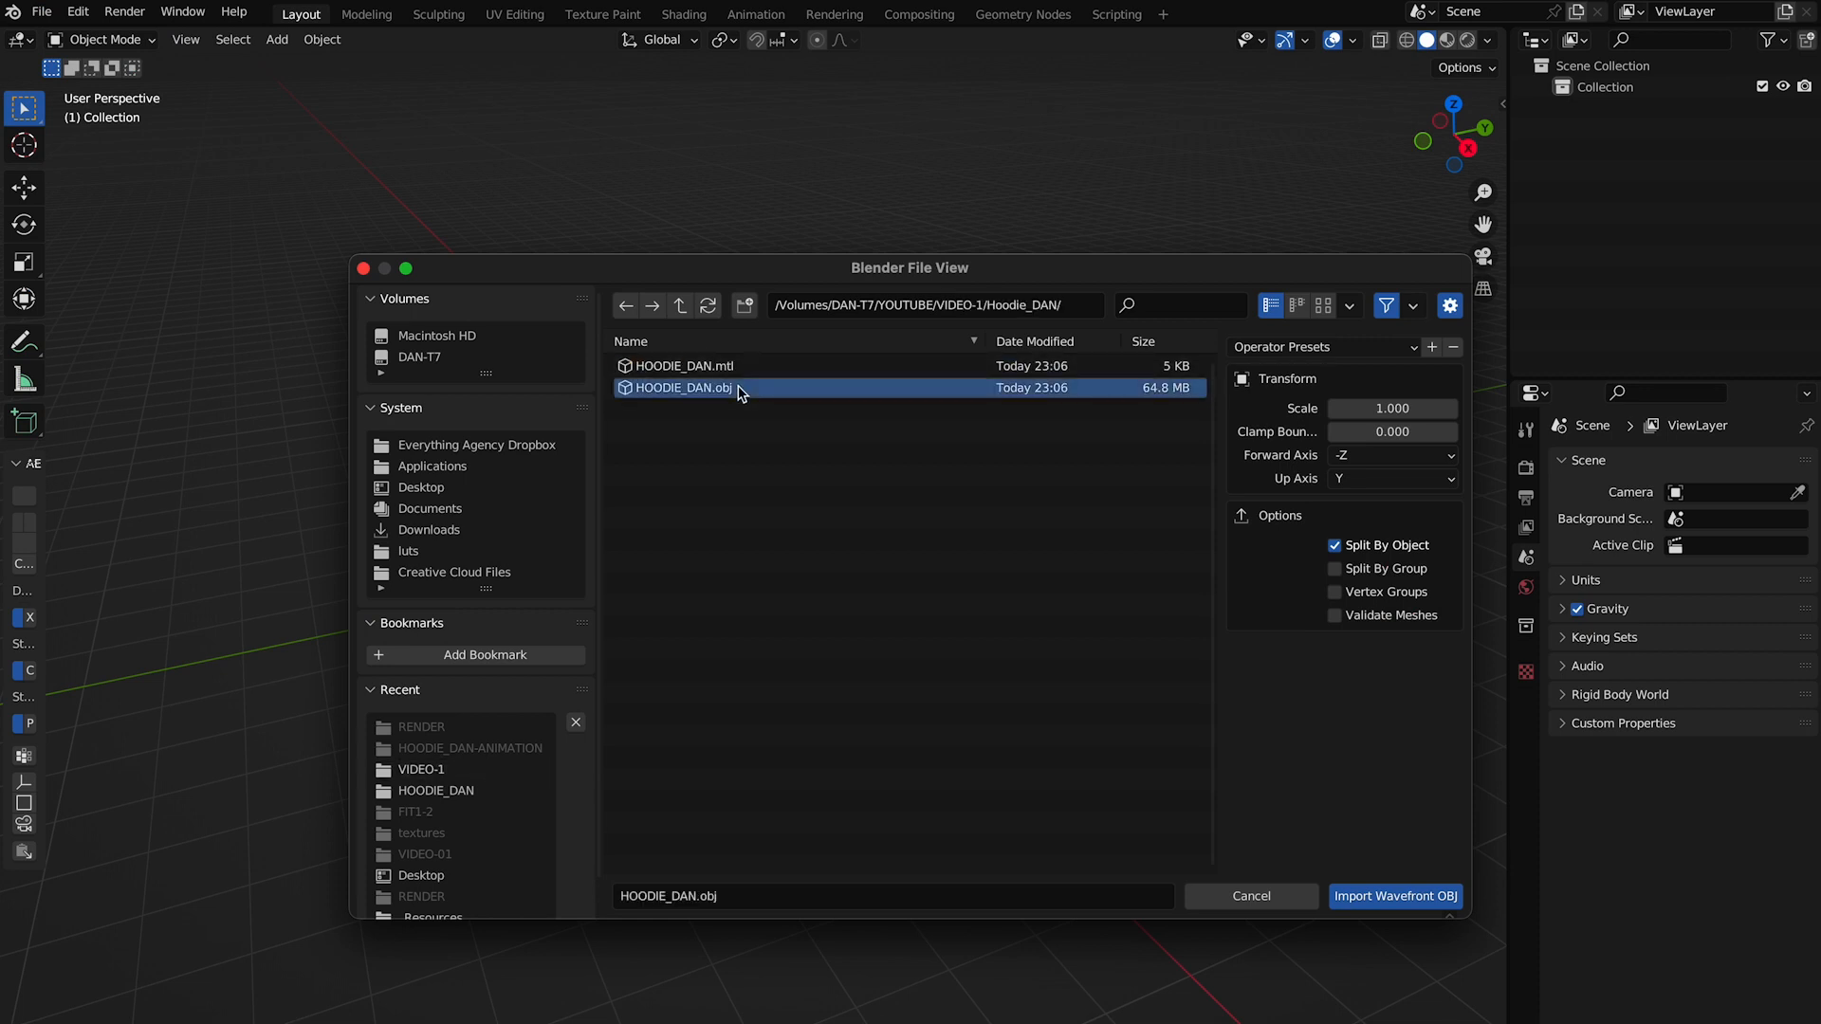
pyautogui.click(1384, 896)
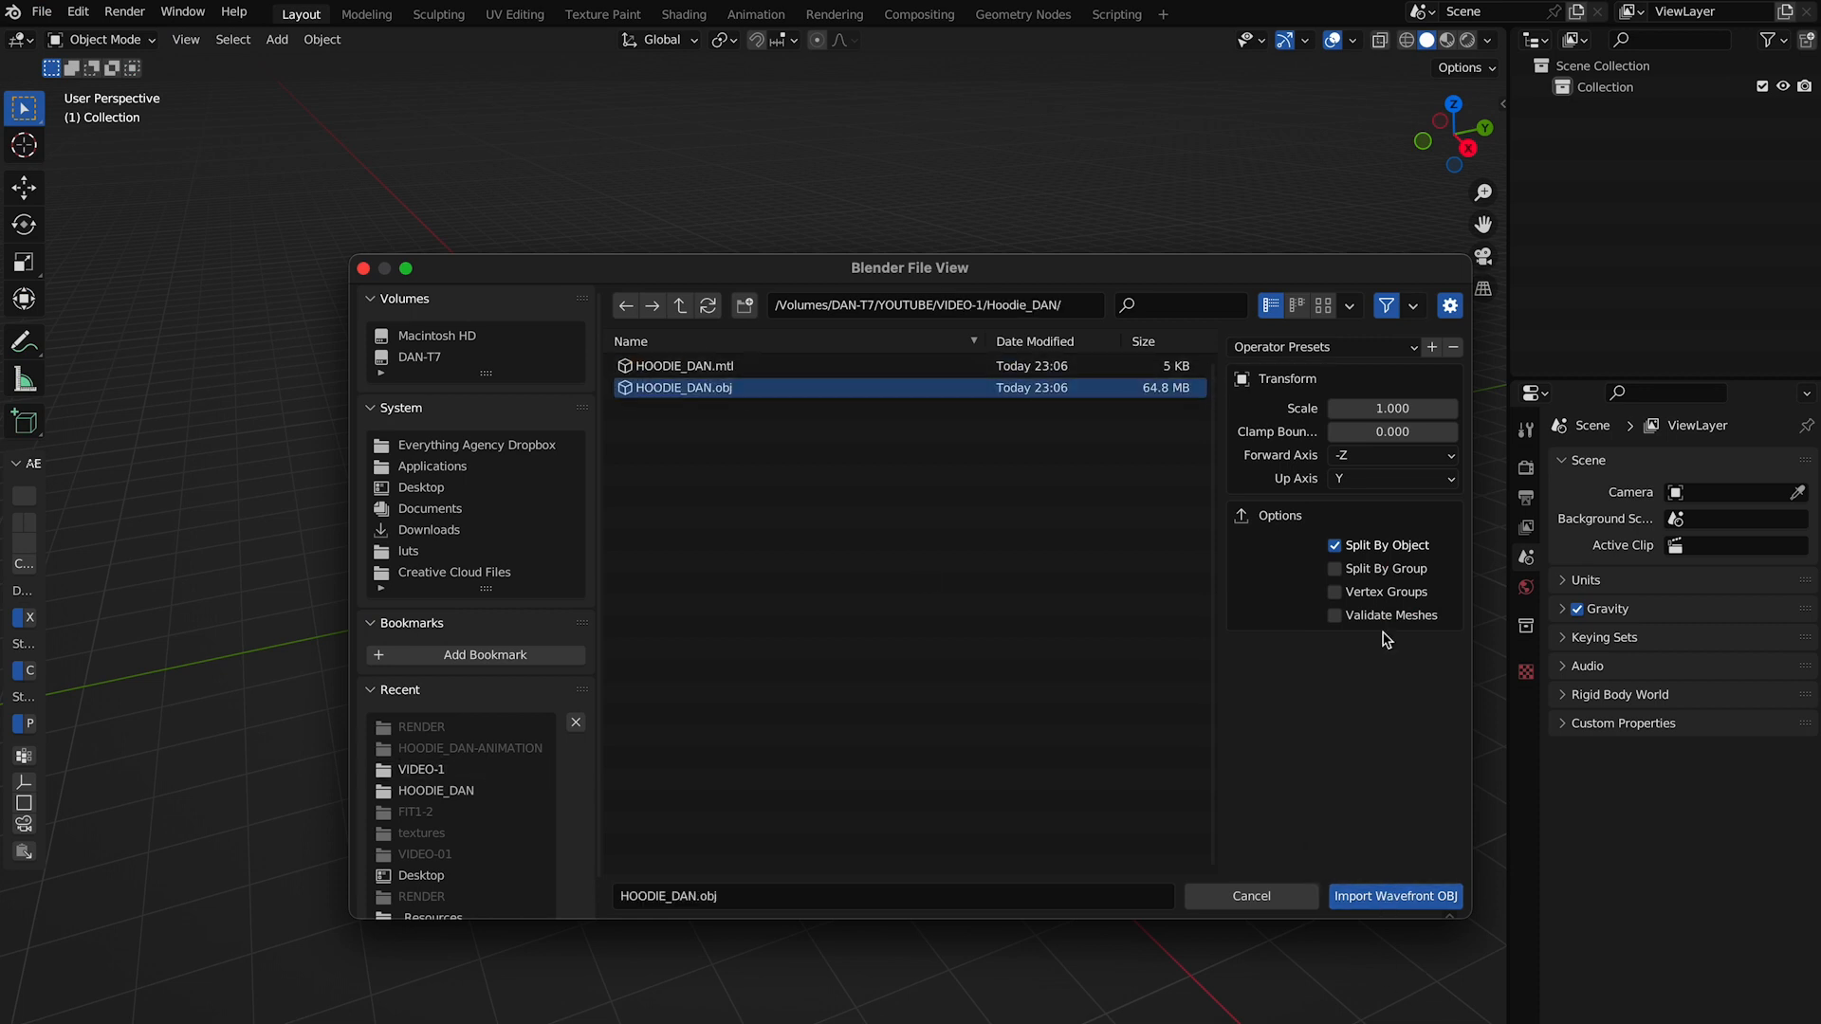
# - Rotate the imported hoodie -90 degrees about the X axis and deselect it
pyautogui.press('r')
pyautogui.press('x')
pyautogui.write('-90')
pyautogui.press('Return')
pyautogui.click(960, 531)
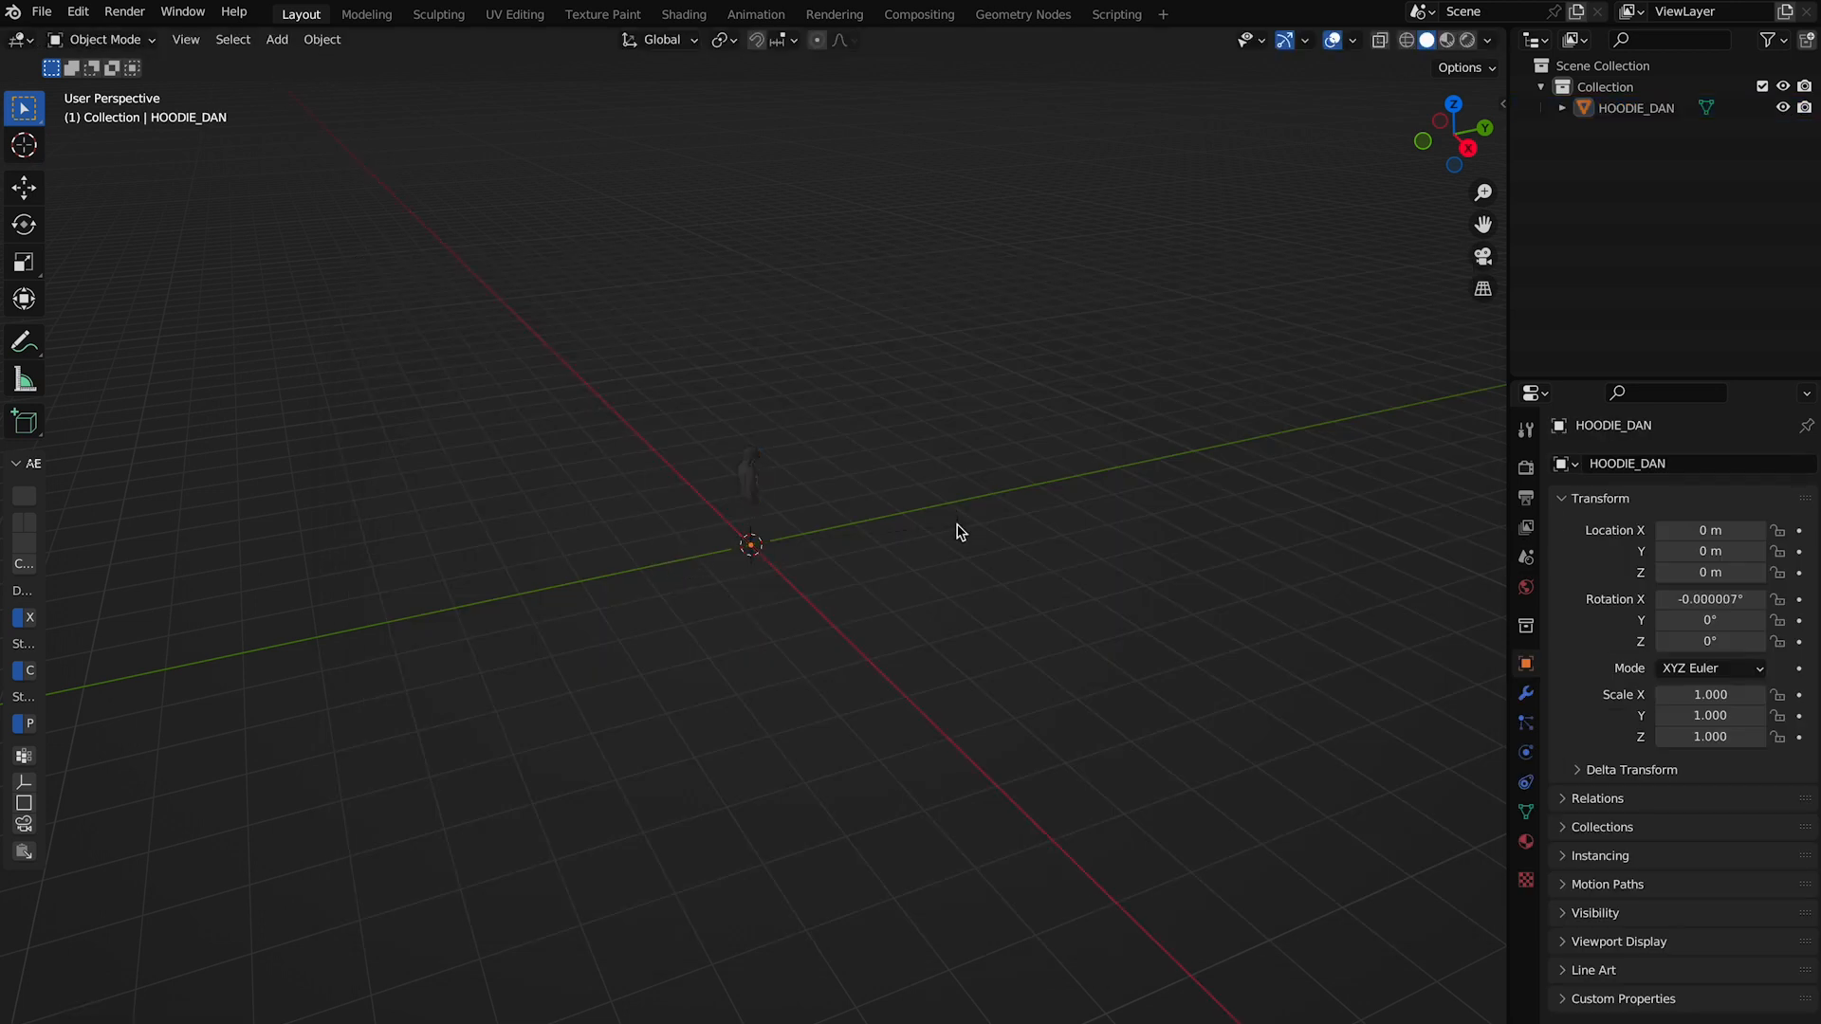
# - Split the 3D viewport into two side-by-side areas and set one to the front viewpoint
pyautogui.moveTo(6, 53); pyautogui.dragTo(743, 182)
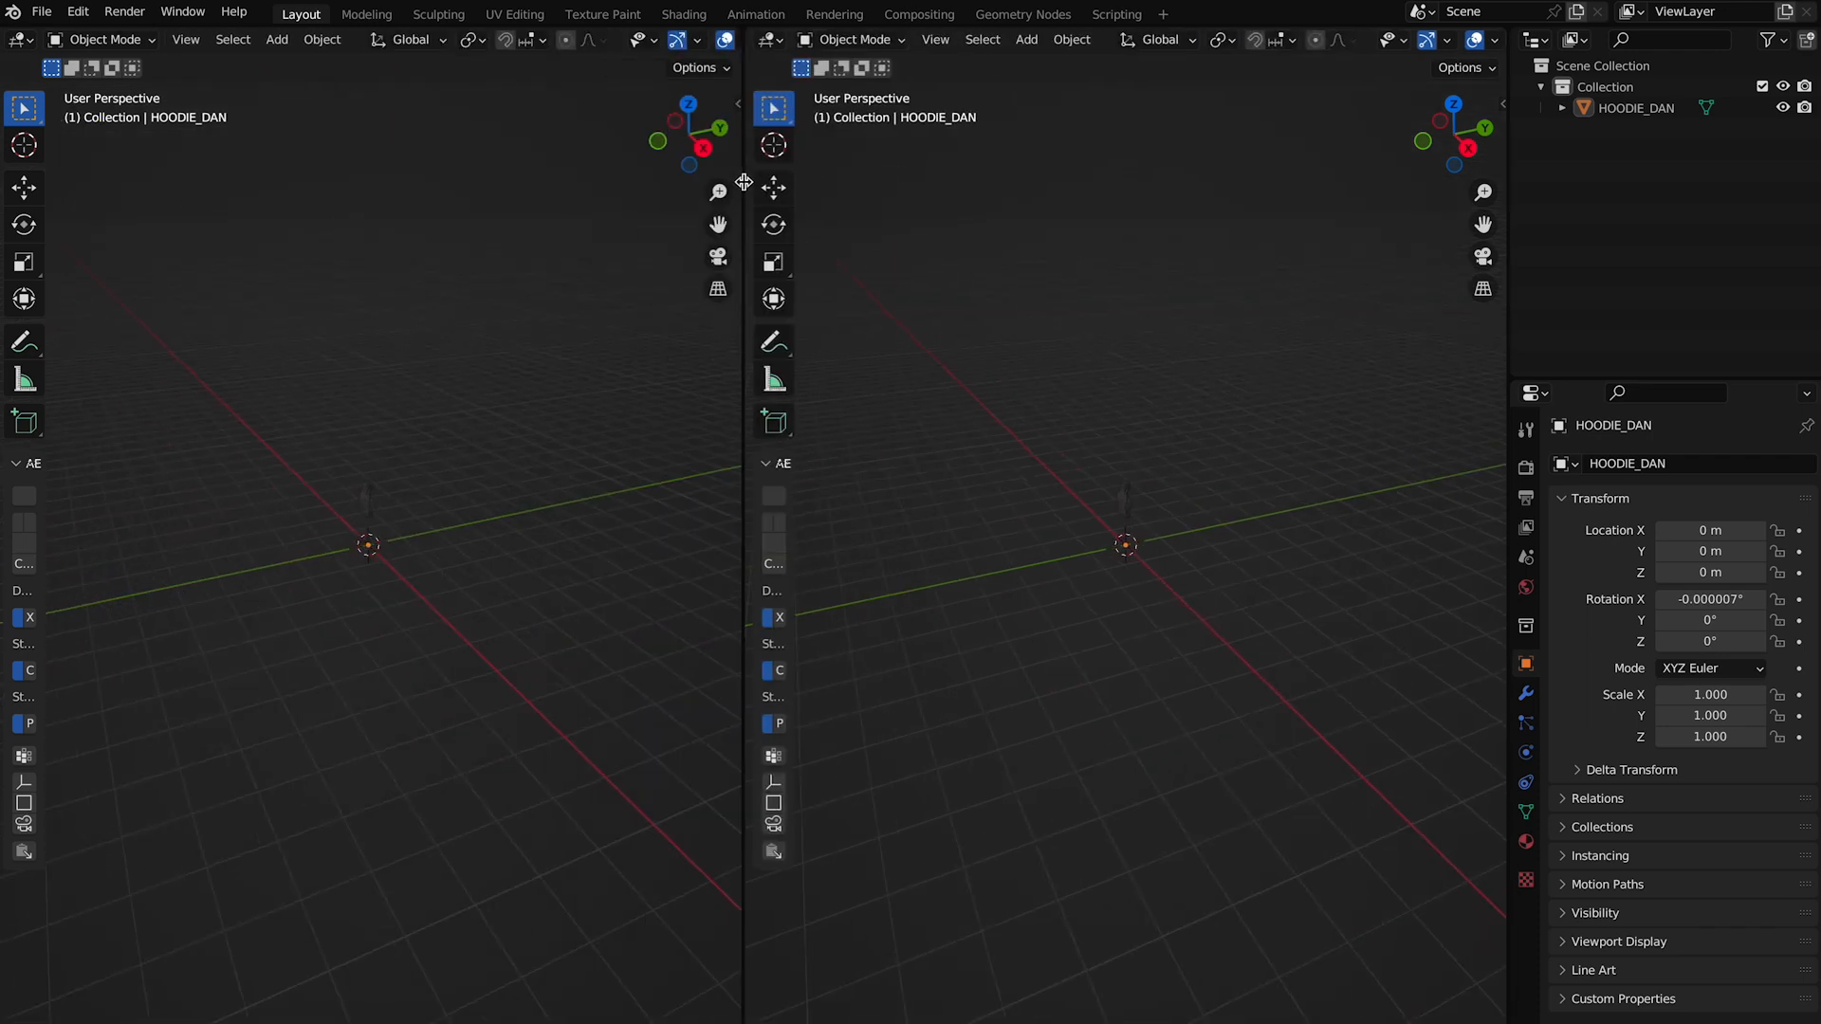
pyautogui.click(180, 41)
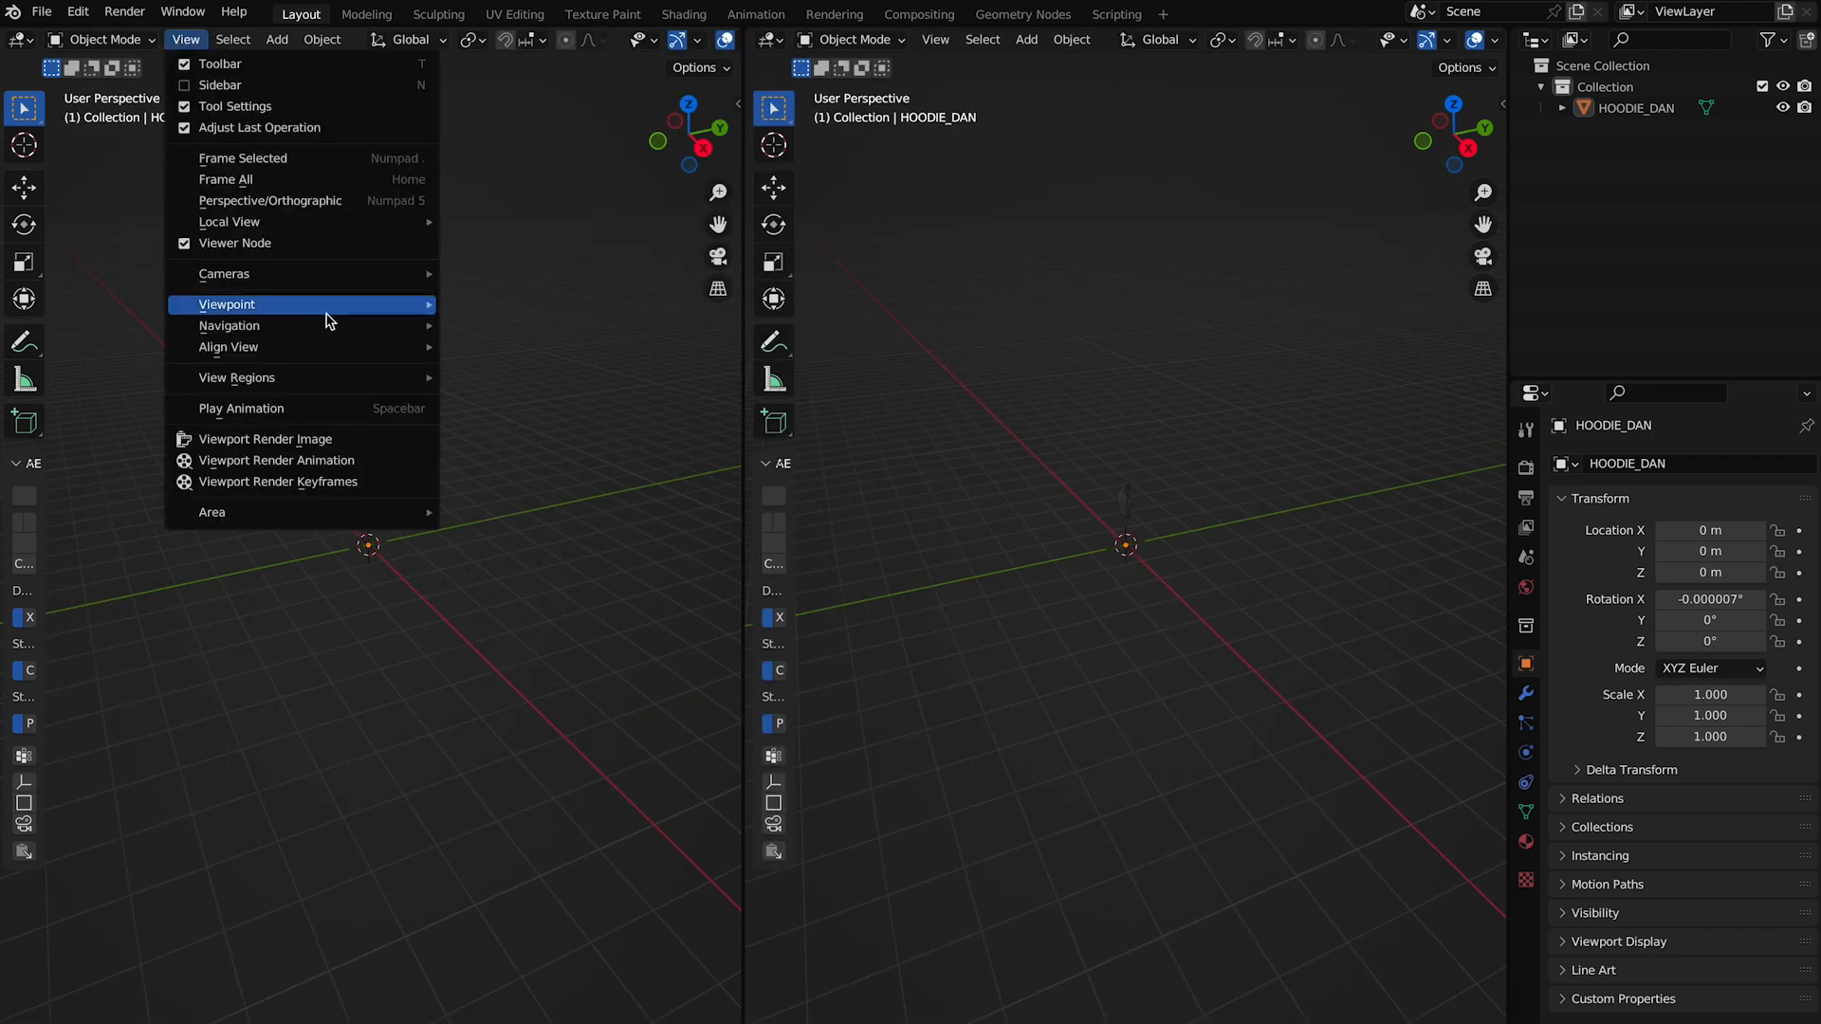
pyautogui.moveTo(400, 304)
pyautogui.click(544, 393)
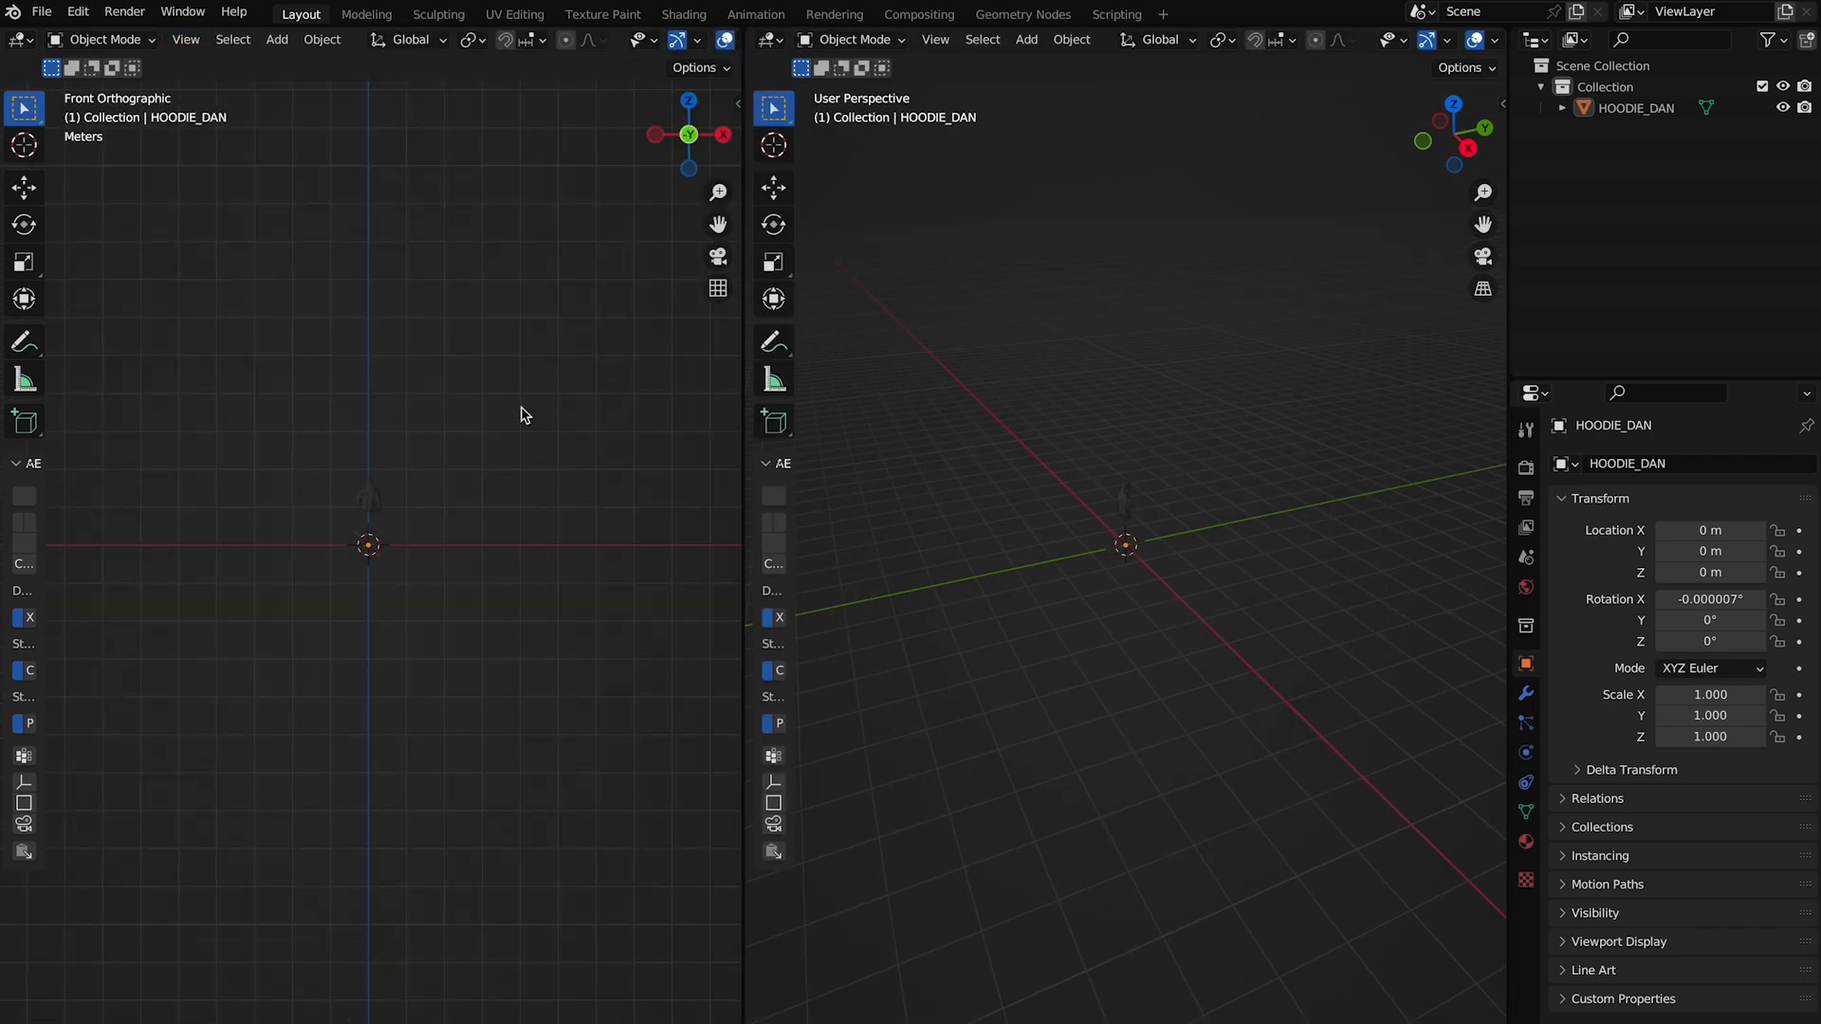
# - Rotate the hoodie 180 degrees about the Z axis and deselect it
pyautogui.click(368, 436)
pyautogui.write('rz')
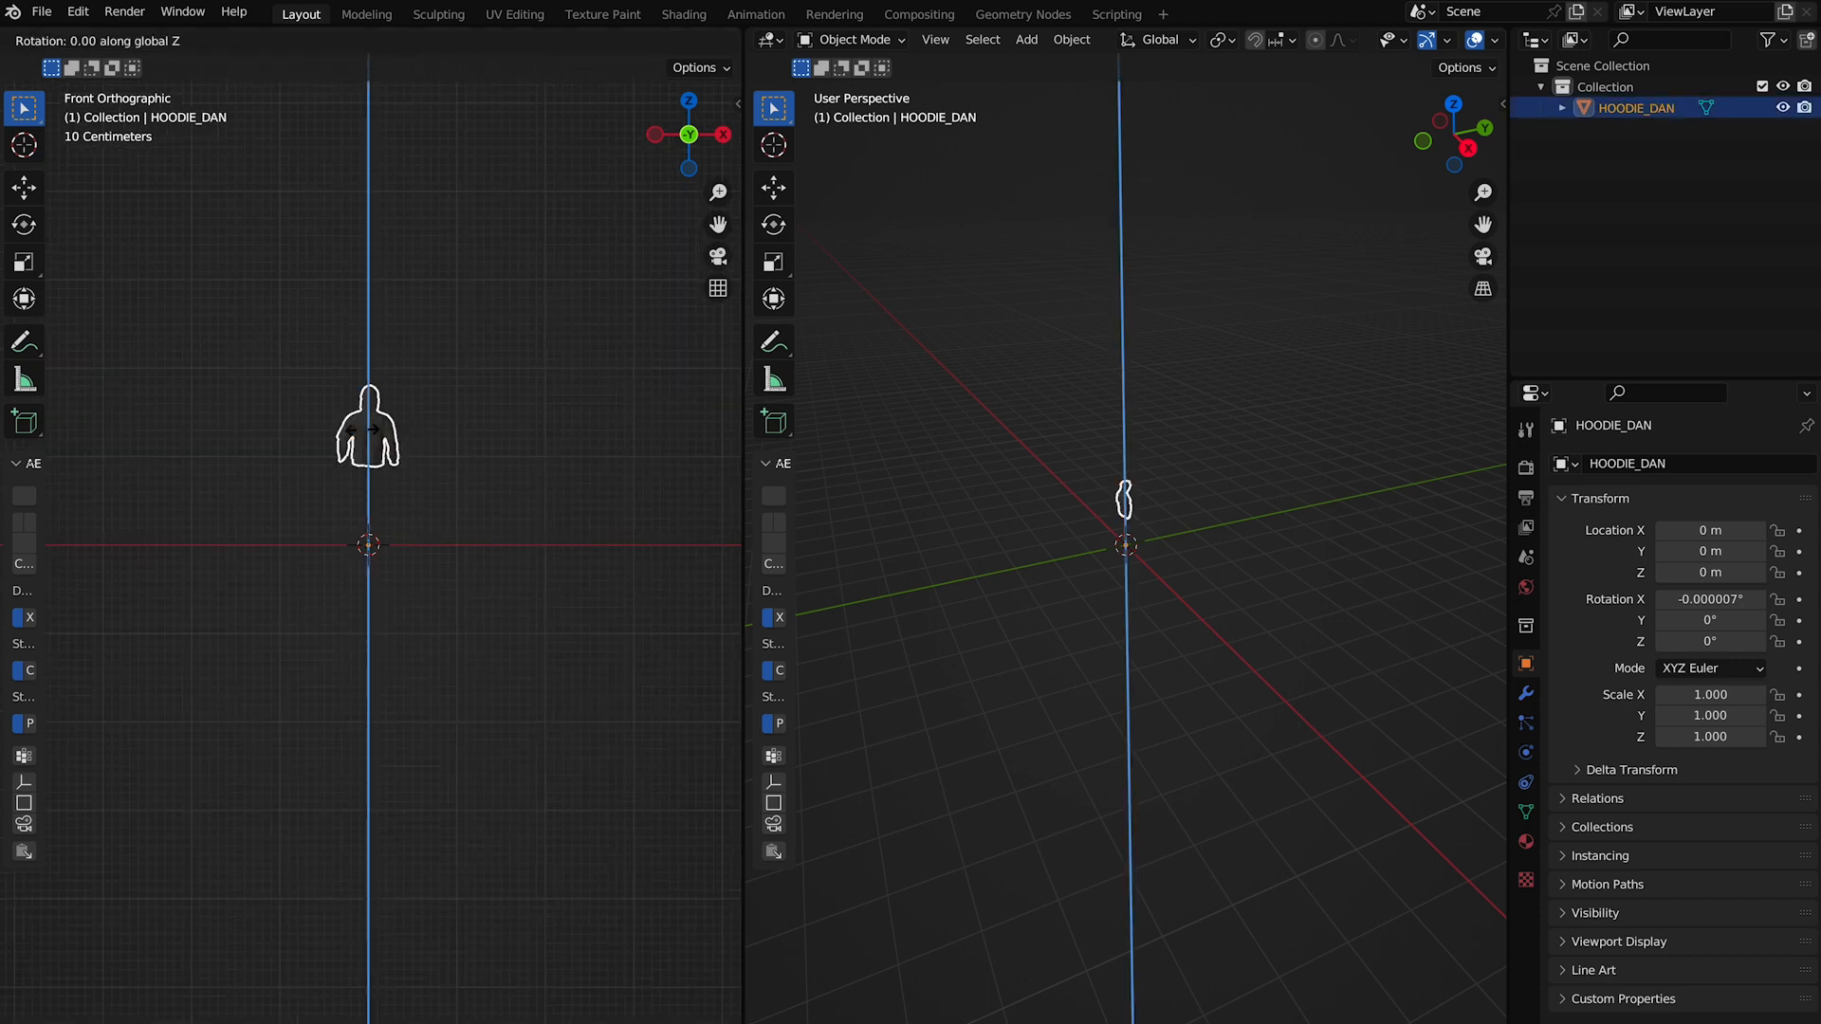
pyautogui.write('180')
pyautogui.press('Return')
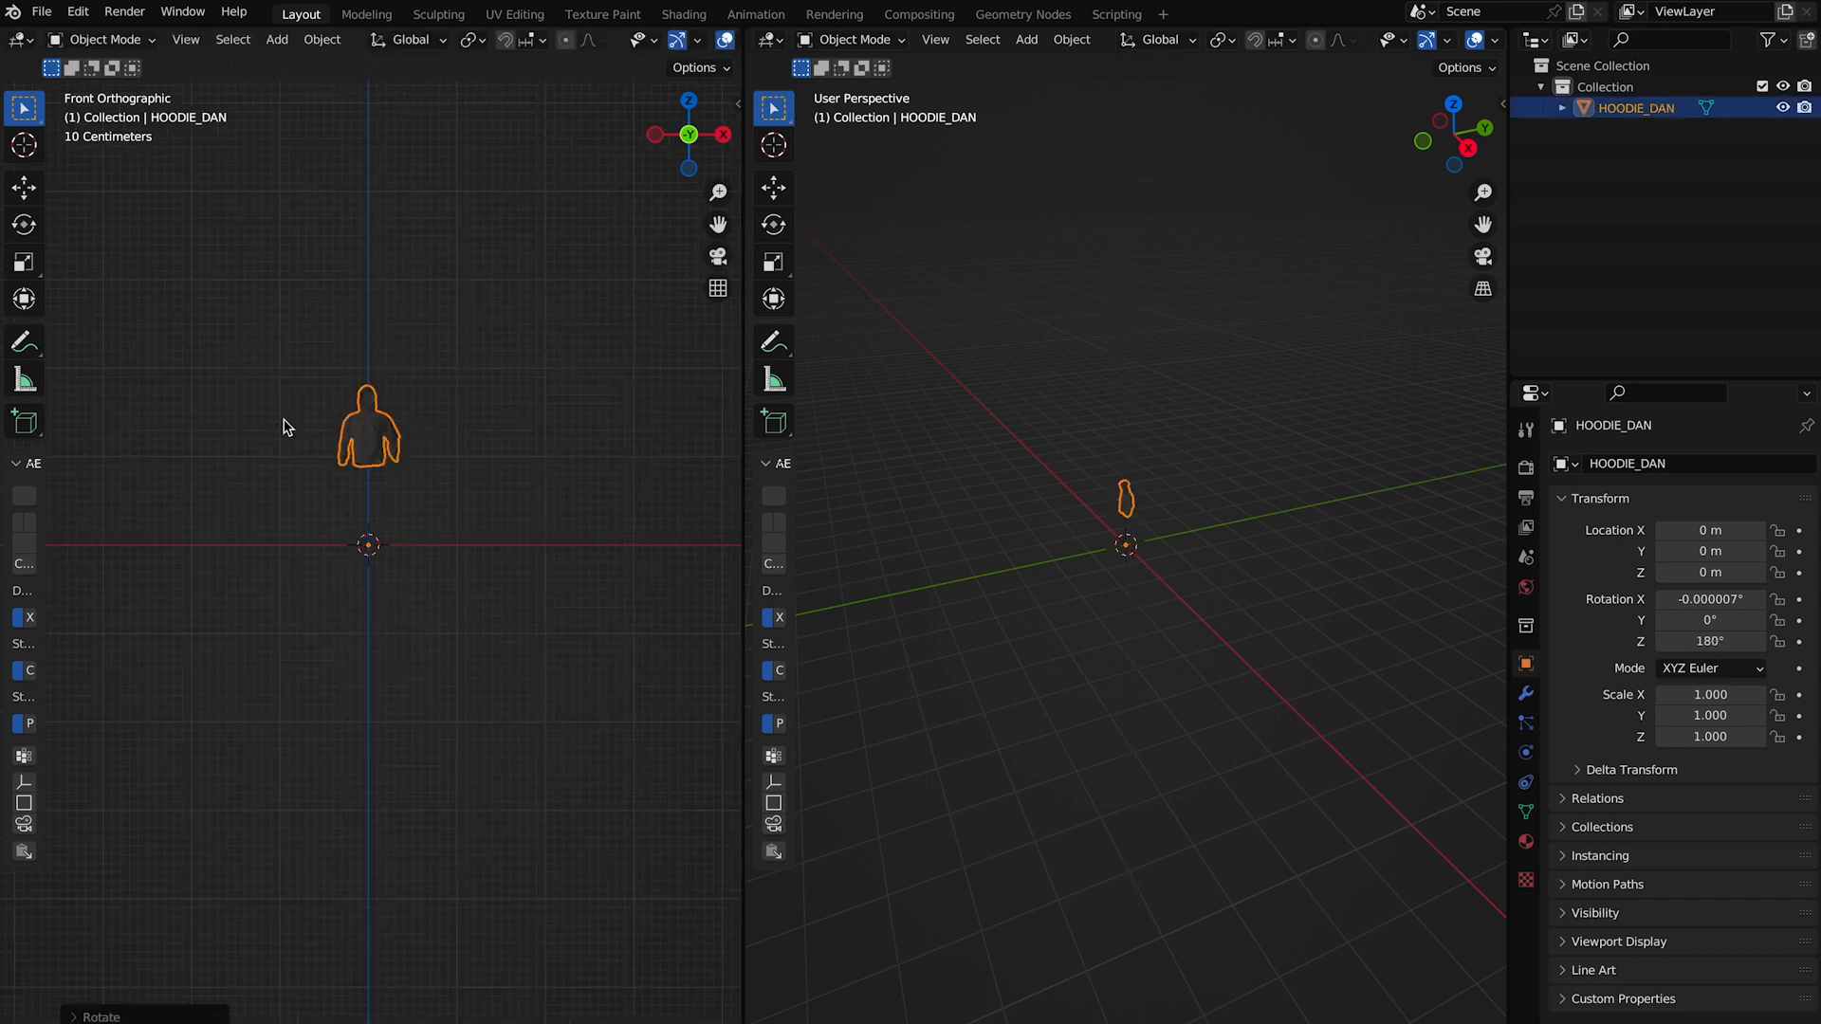
pyautogui.click(490, 474)
# - Add a camera to the scene and move it along the Z axis
pyautogui.hotkey('shift', 'a')
pyautogui.moveTo(467, 491)
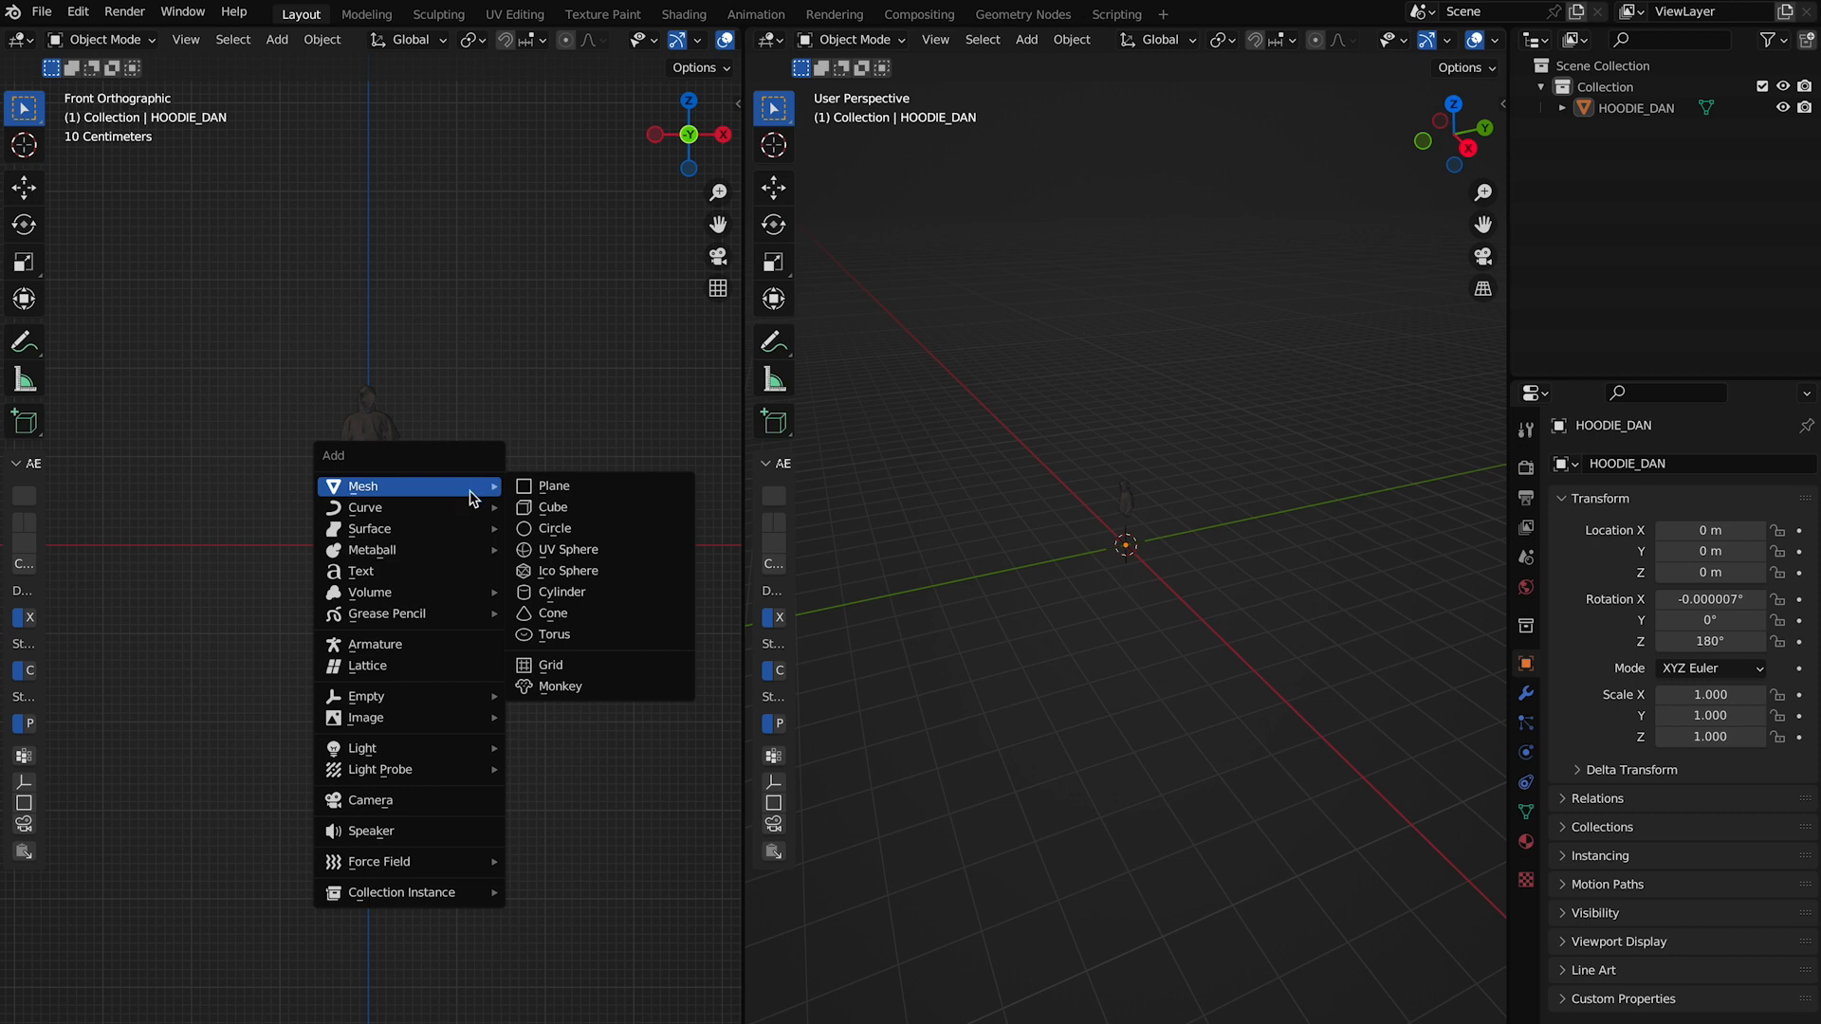
pyautogui.click(446, 799)
pyautogui.press('g')
pyautogui.press('z')
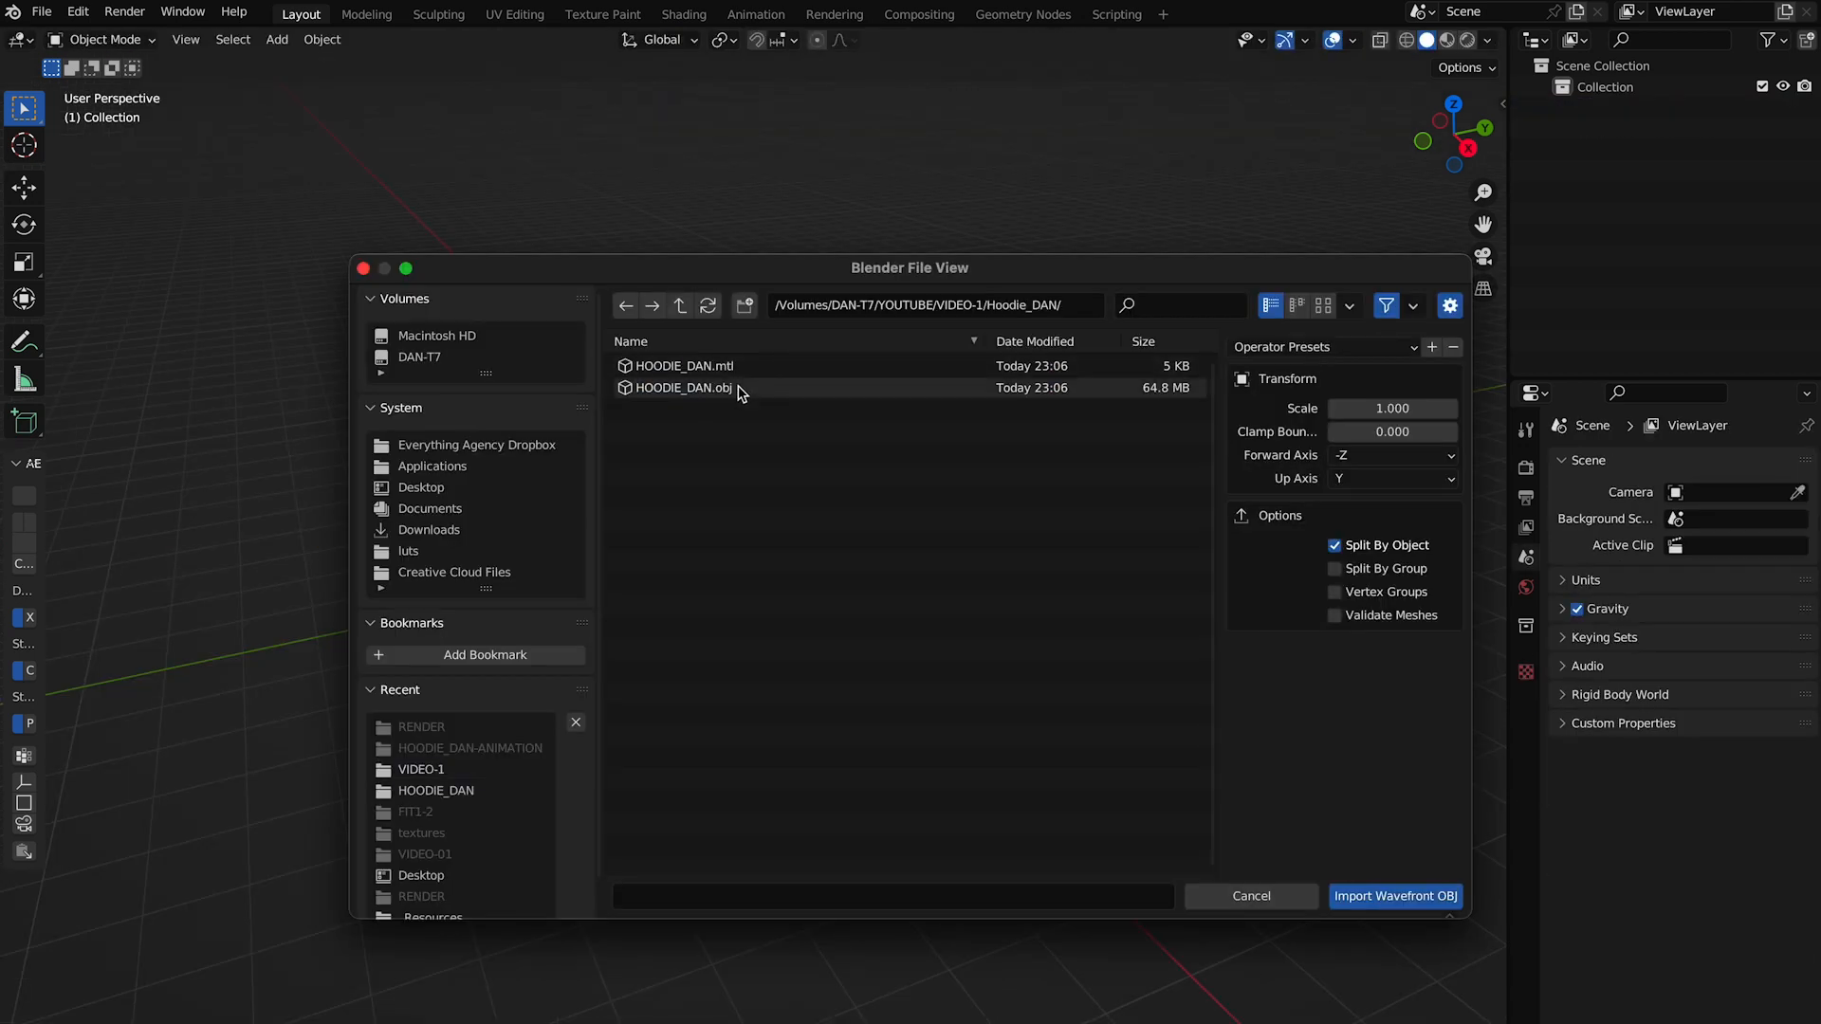
# - Import HOODIE_DAN.obj from the Hoodie_DAN folder and rotate it -90 degrees about the X axis
pyautogui.click(740, 389)
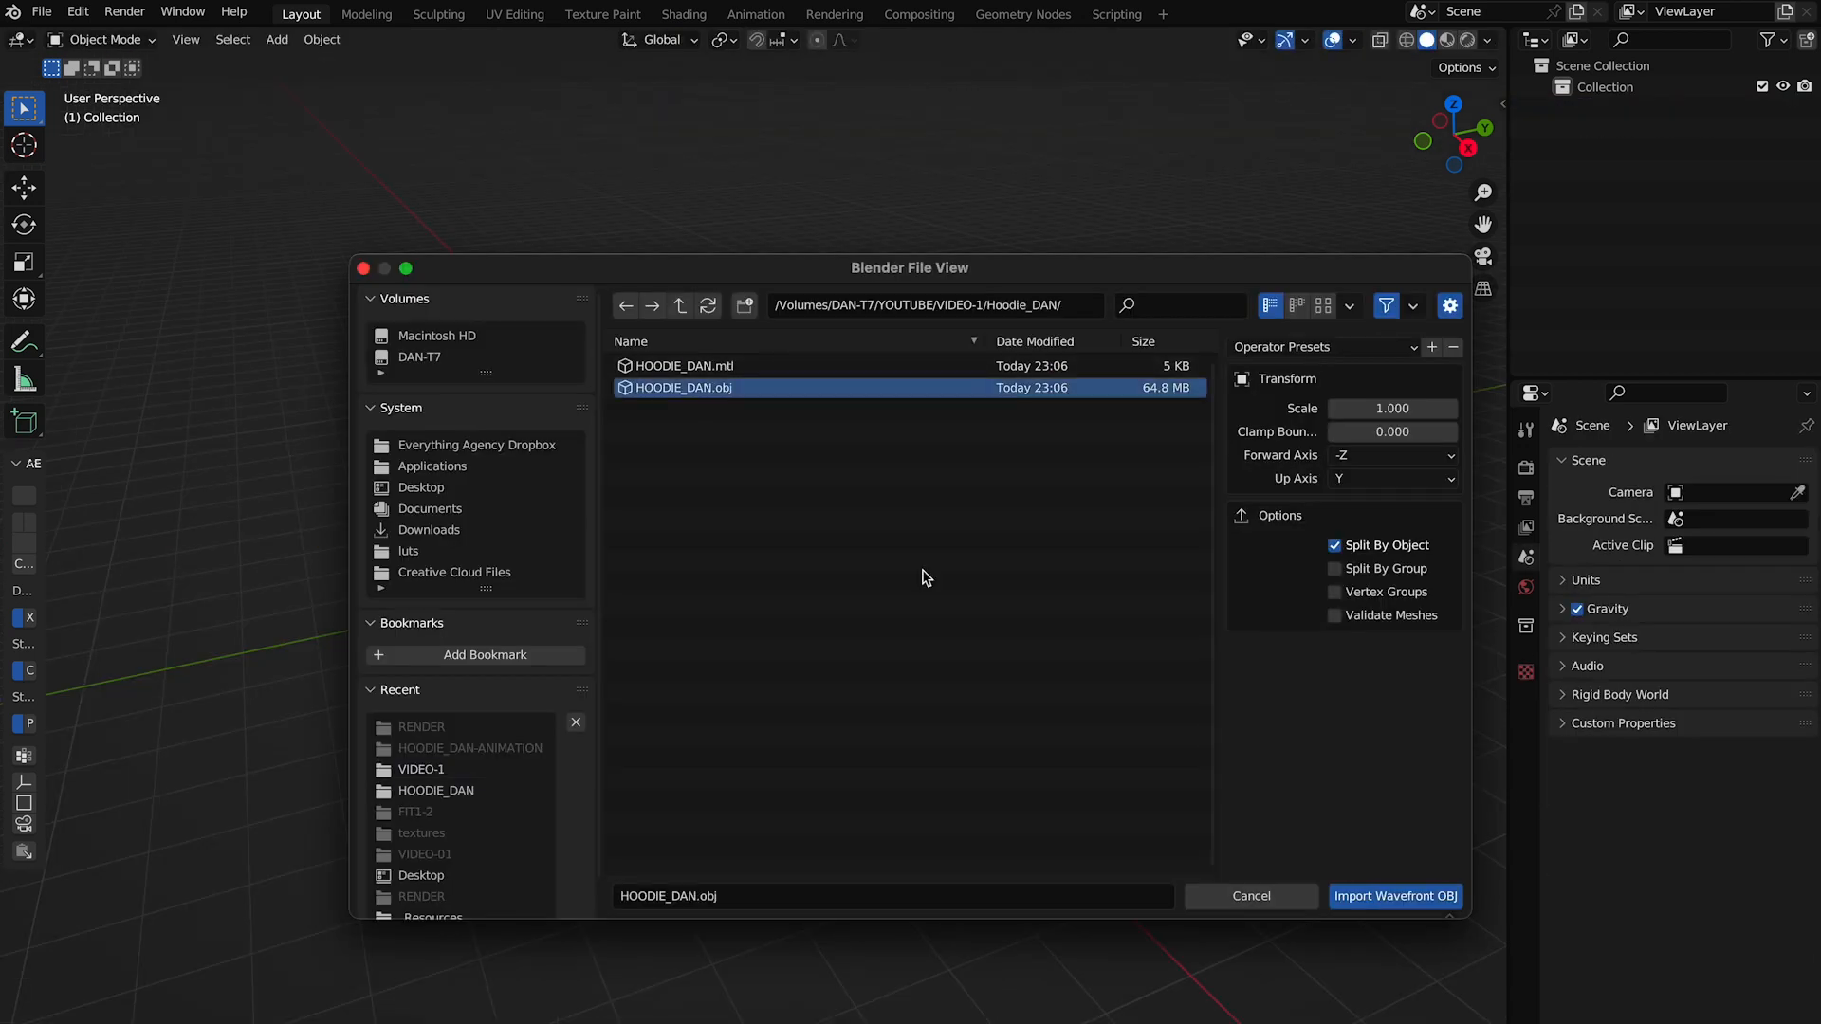
pyautogui.click(1385, 896)
pyautogui.write('rx90')
pyautogui.press('BackSpace')
pyautogui.press('BackSpace')
pyautogui.write('-90')
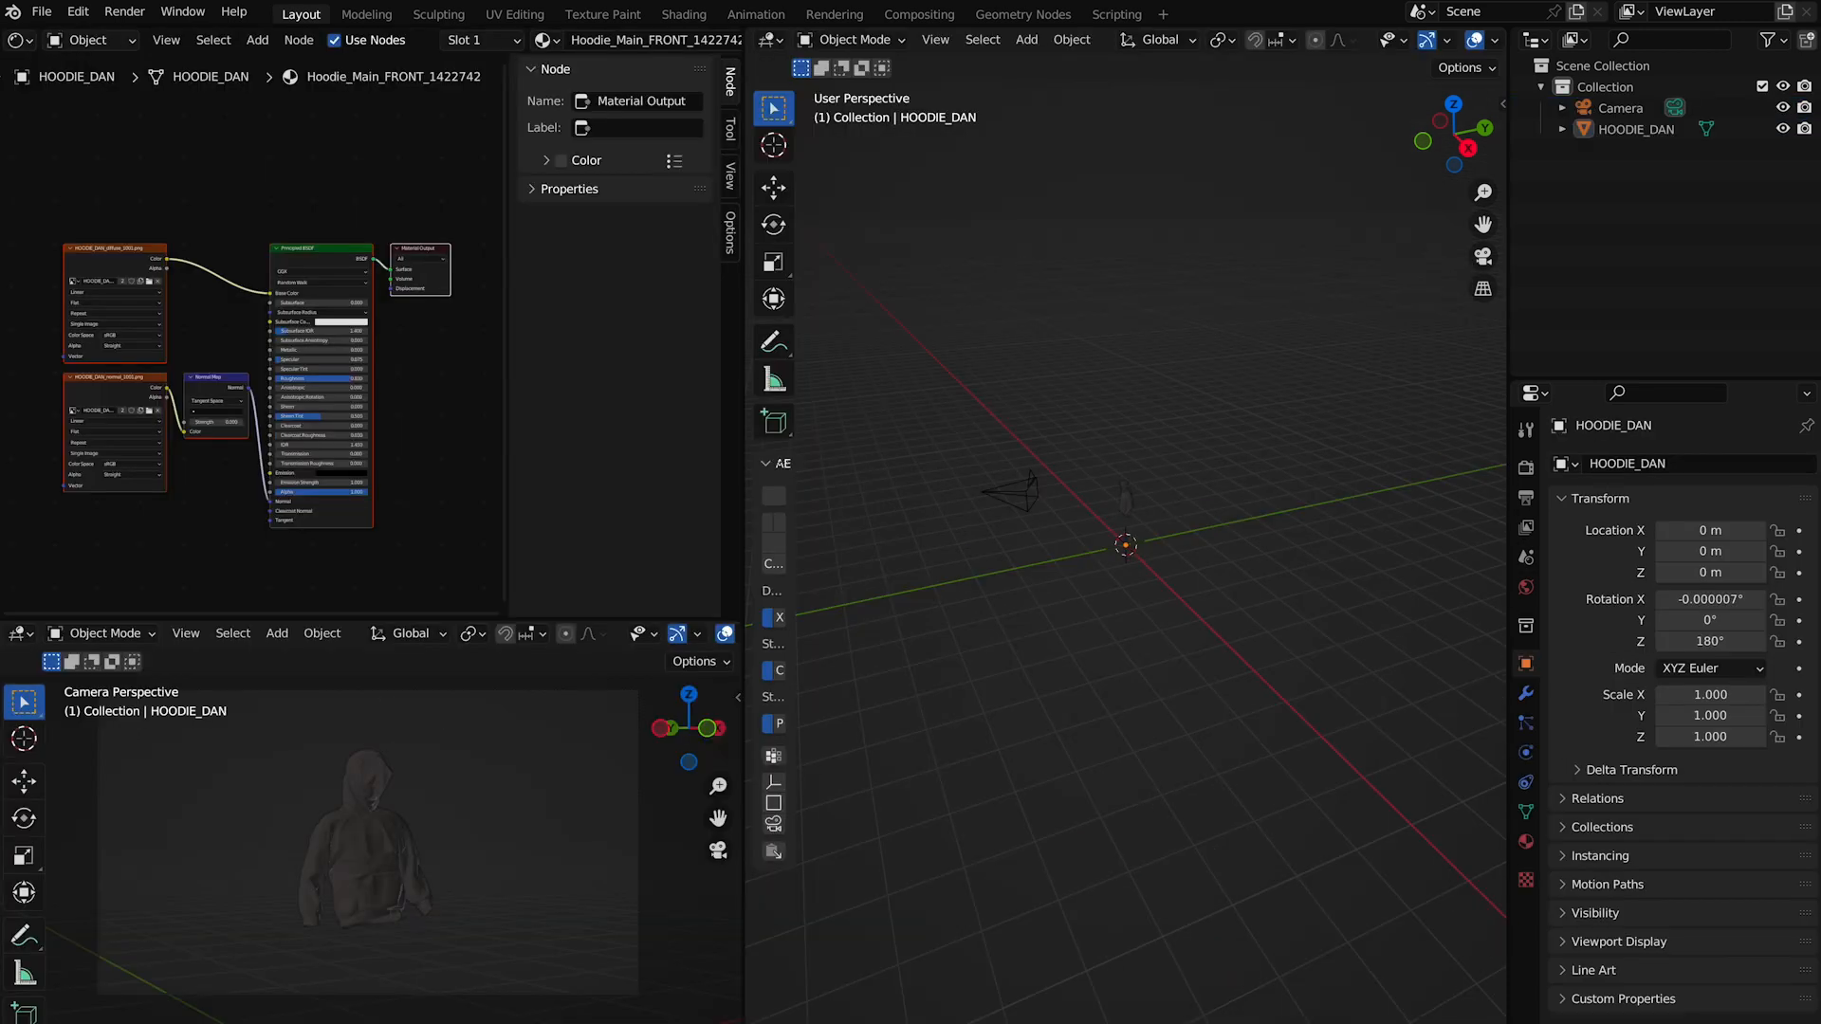
# - Add a Mesh Cache modifier to HOODIE_DAN and load HOODIE_DAN.mdd as its cache file
pyautogui.click(1525, 697)
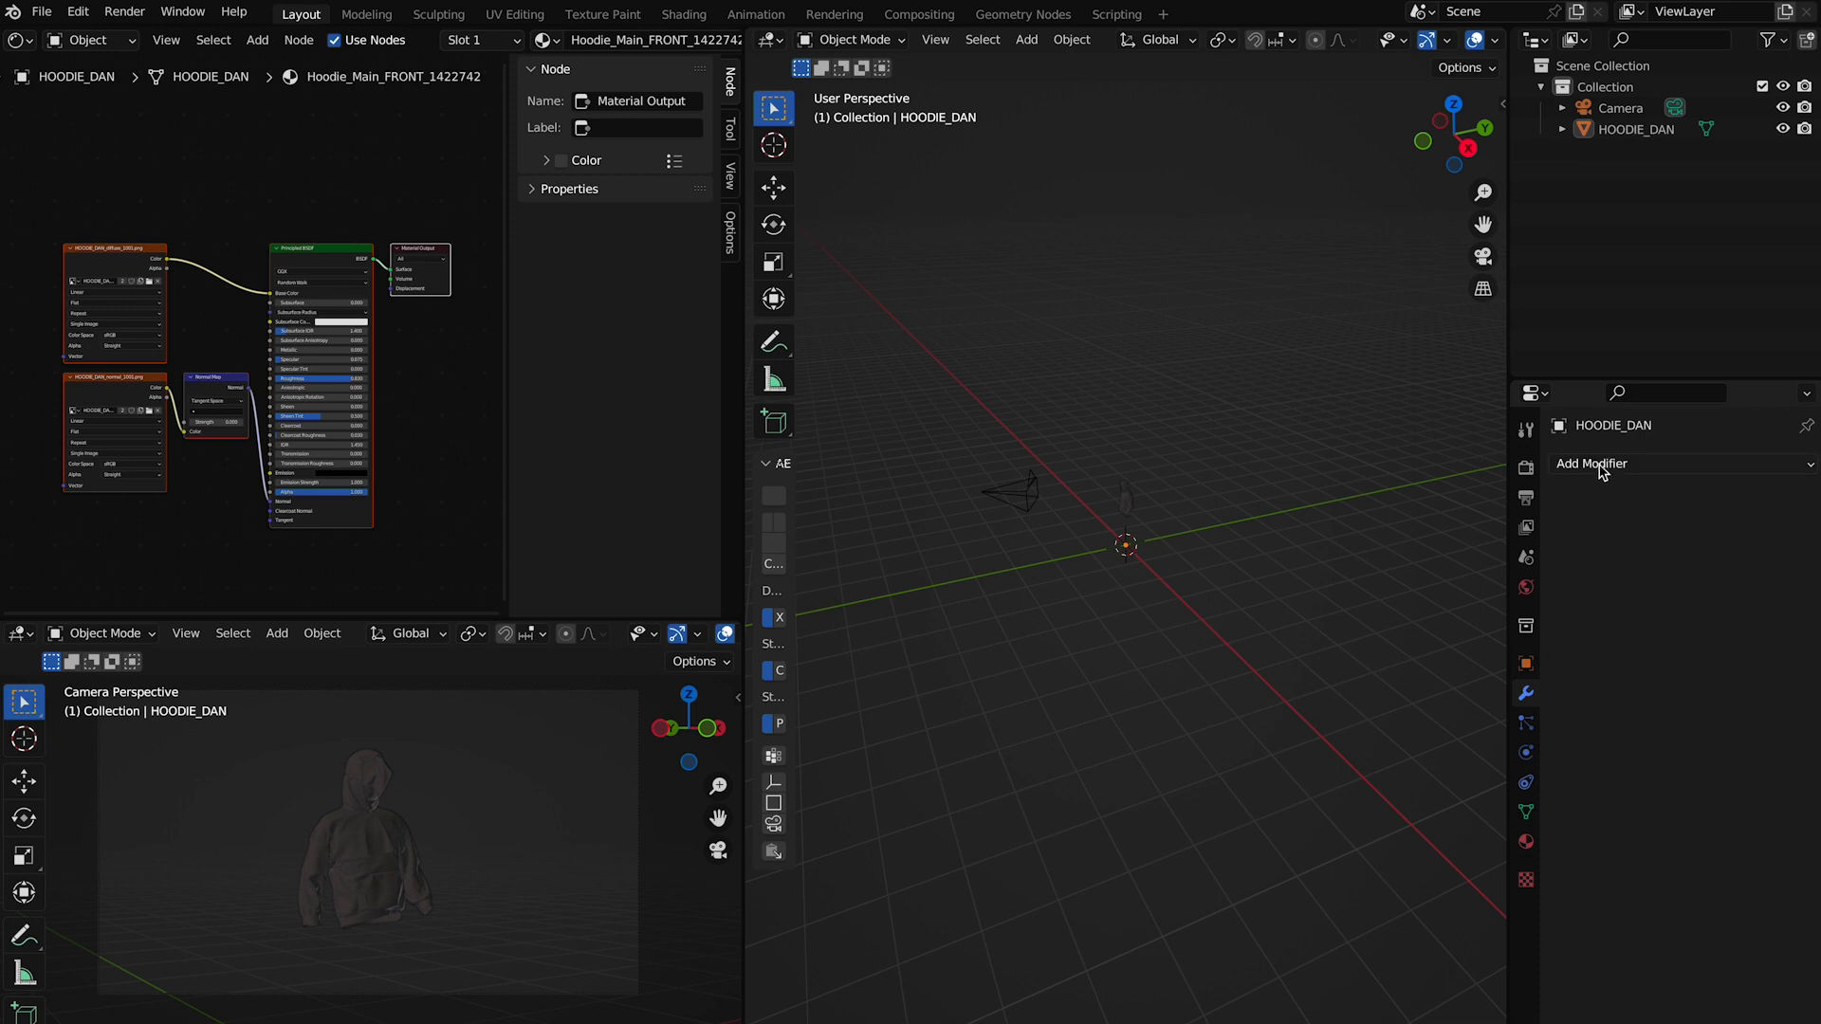
pyautogui.click(1602, 465)
pyautogui.click(1226, 543)
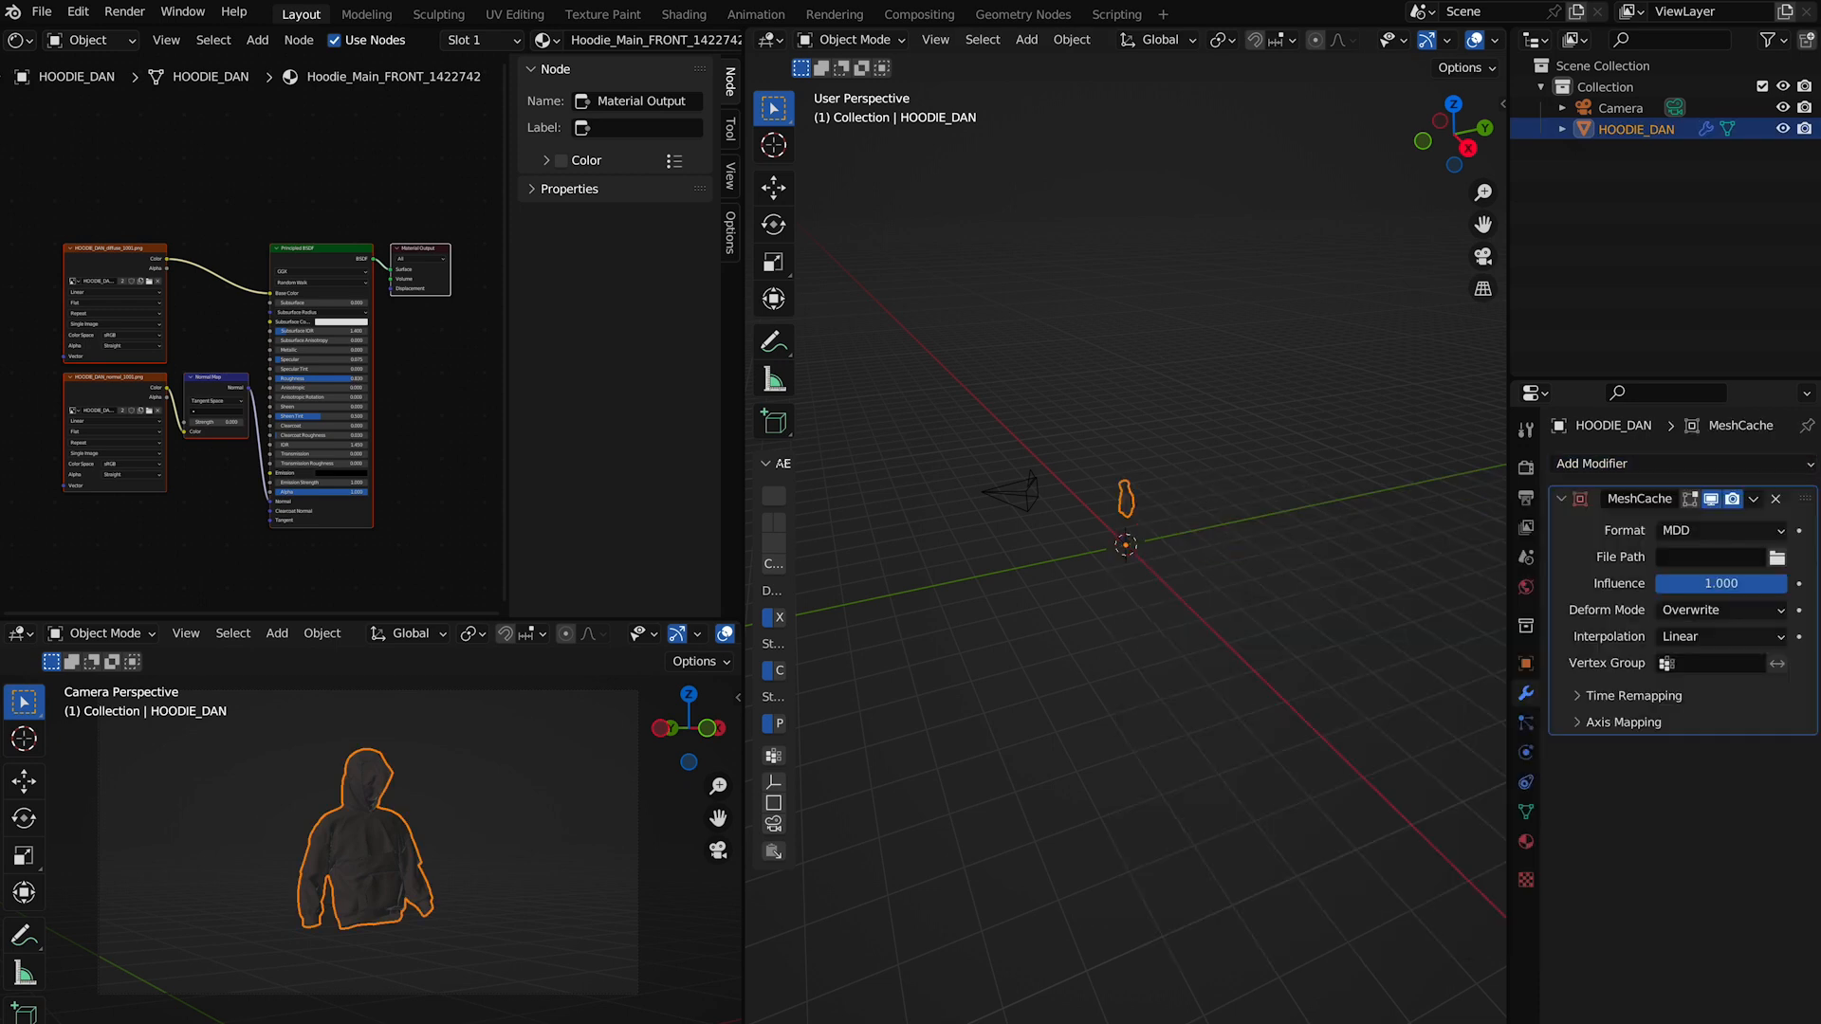
pyautogui.click(1776, 558)
pyautogui.doubleClick(752, 368)
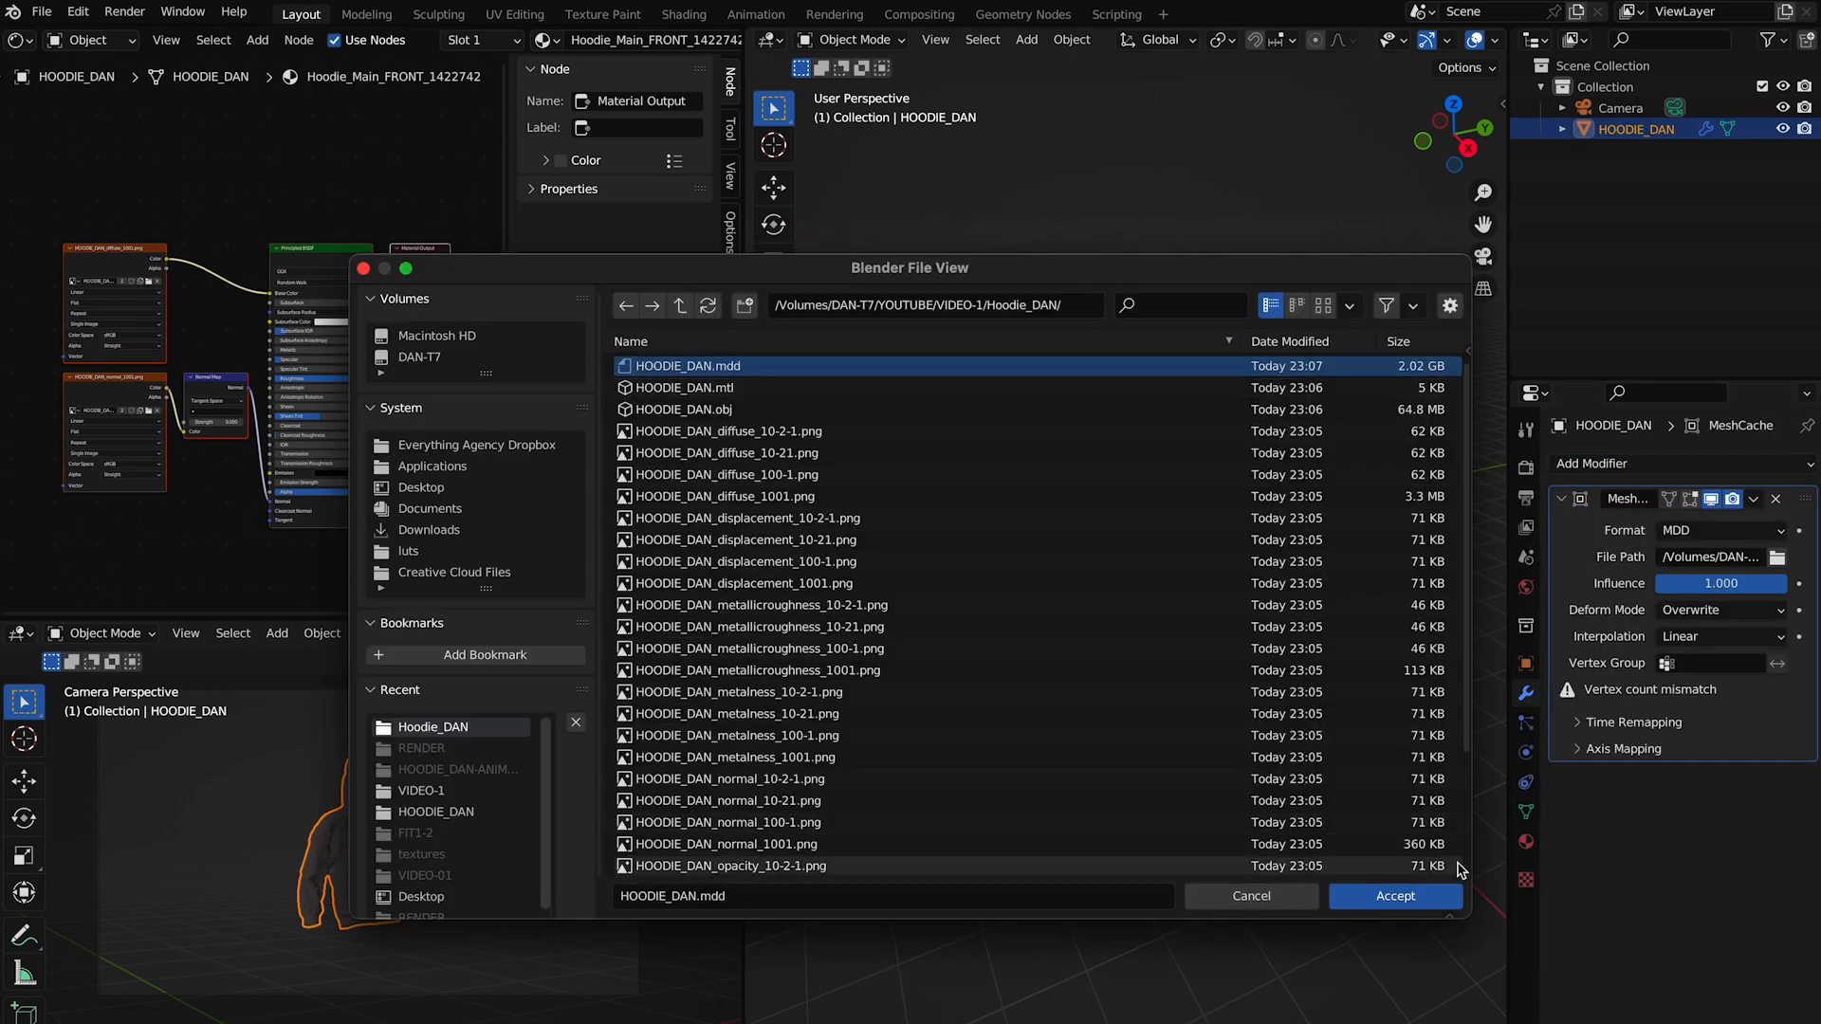
pyautogui.click(1410, 897)
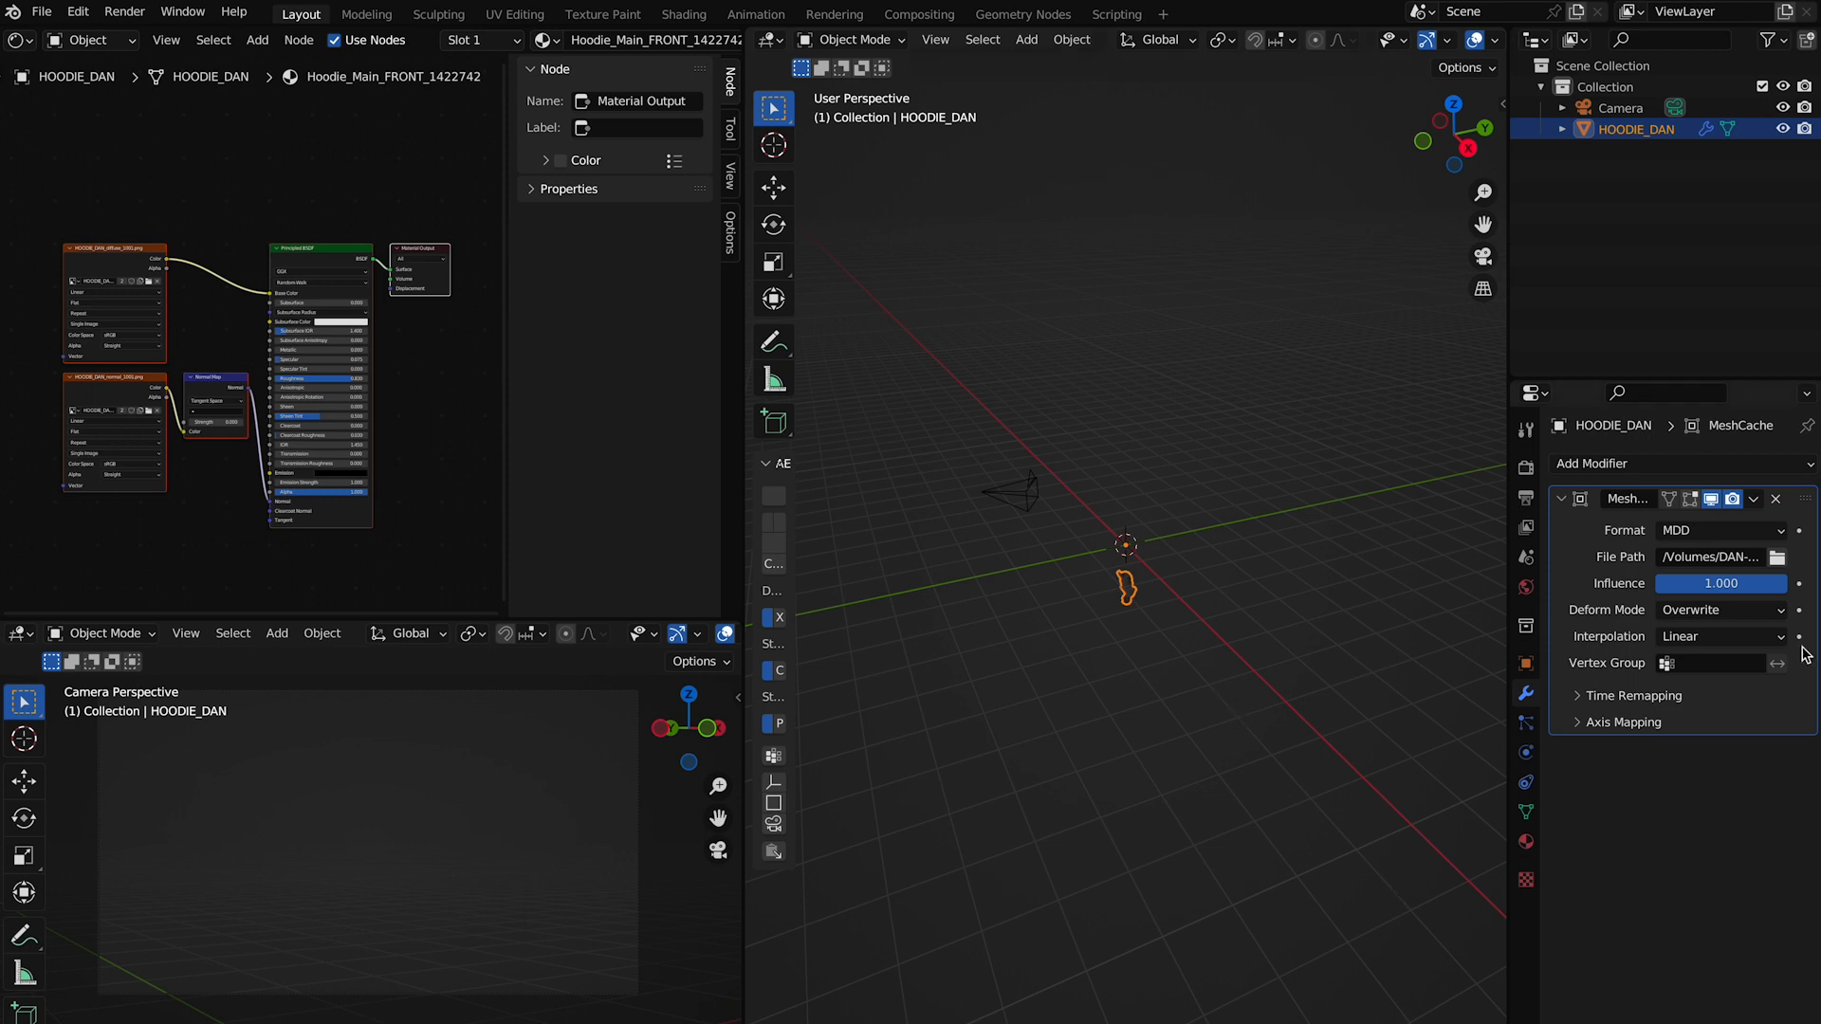
# - Set the Up axis in the Mesh Cache modifier's axis mapping to -Z
pyautogui.click(1628, 725)
pyautogui.click(1722, 776)
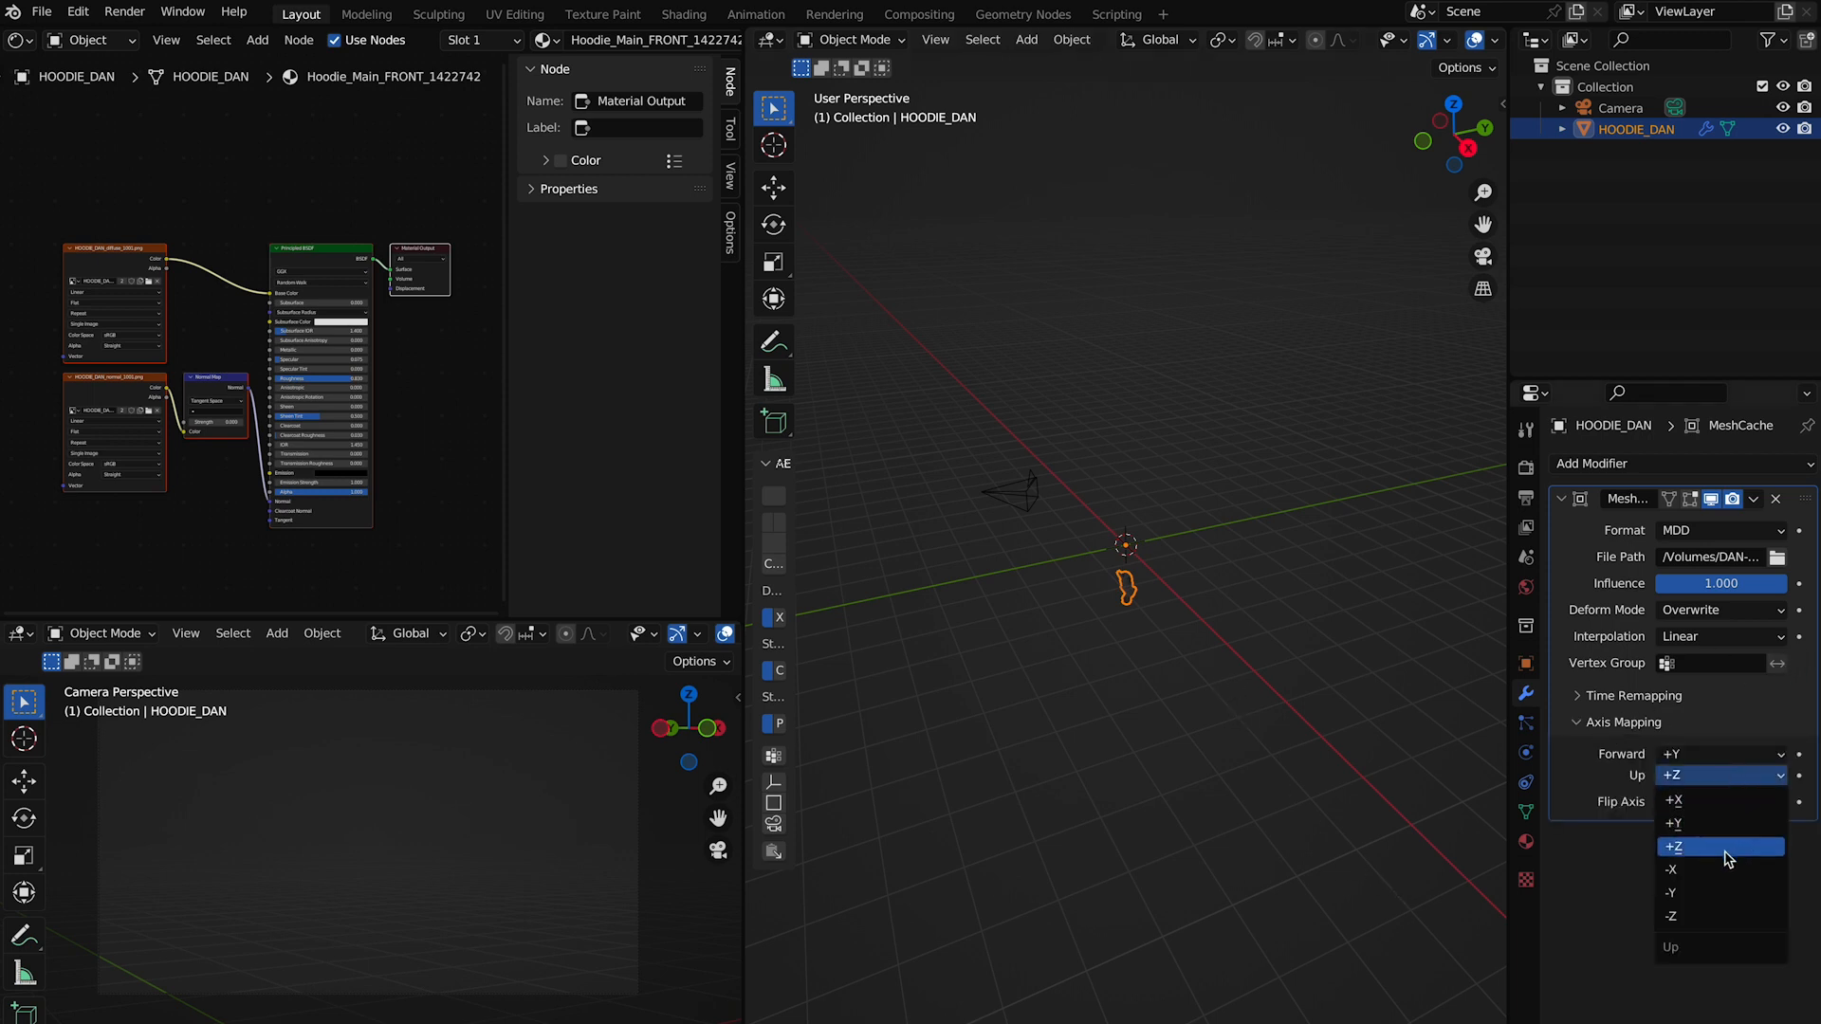
pyautogui.click(1728, 917)
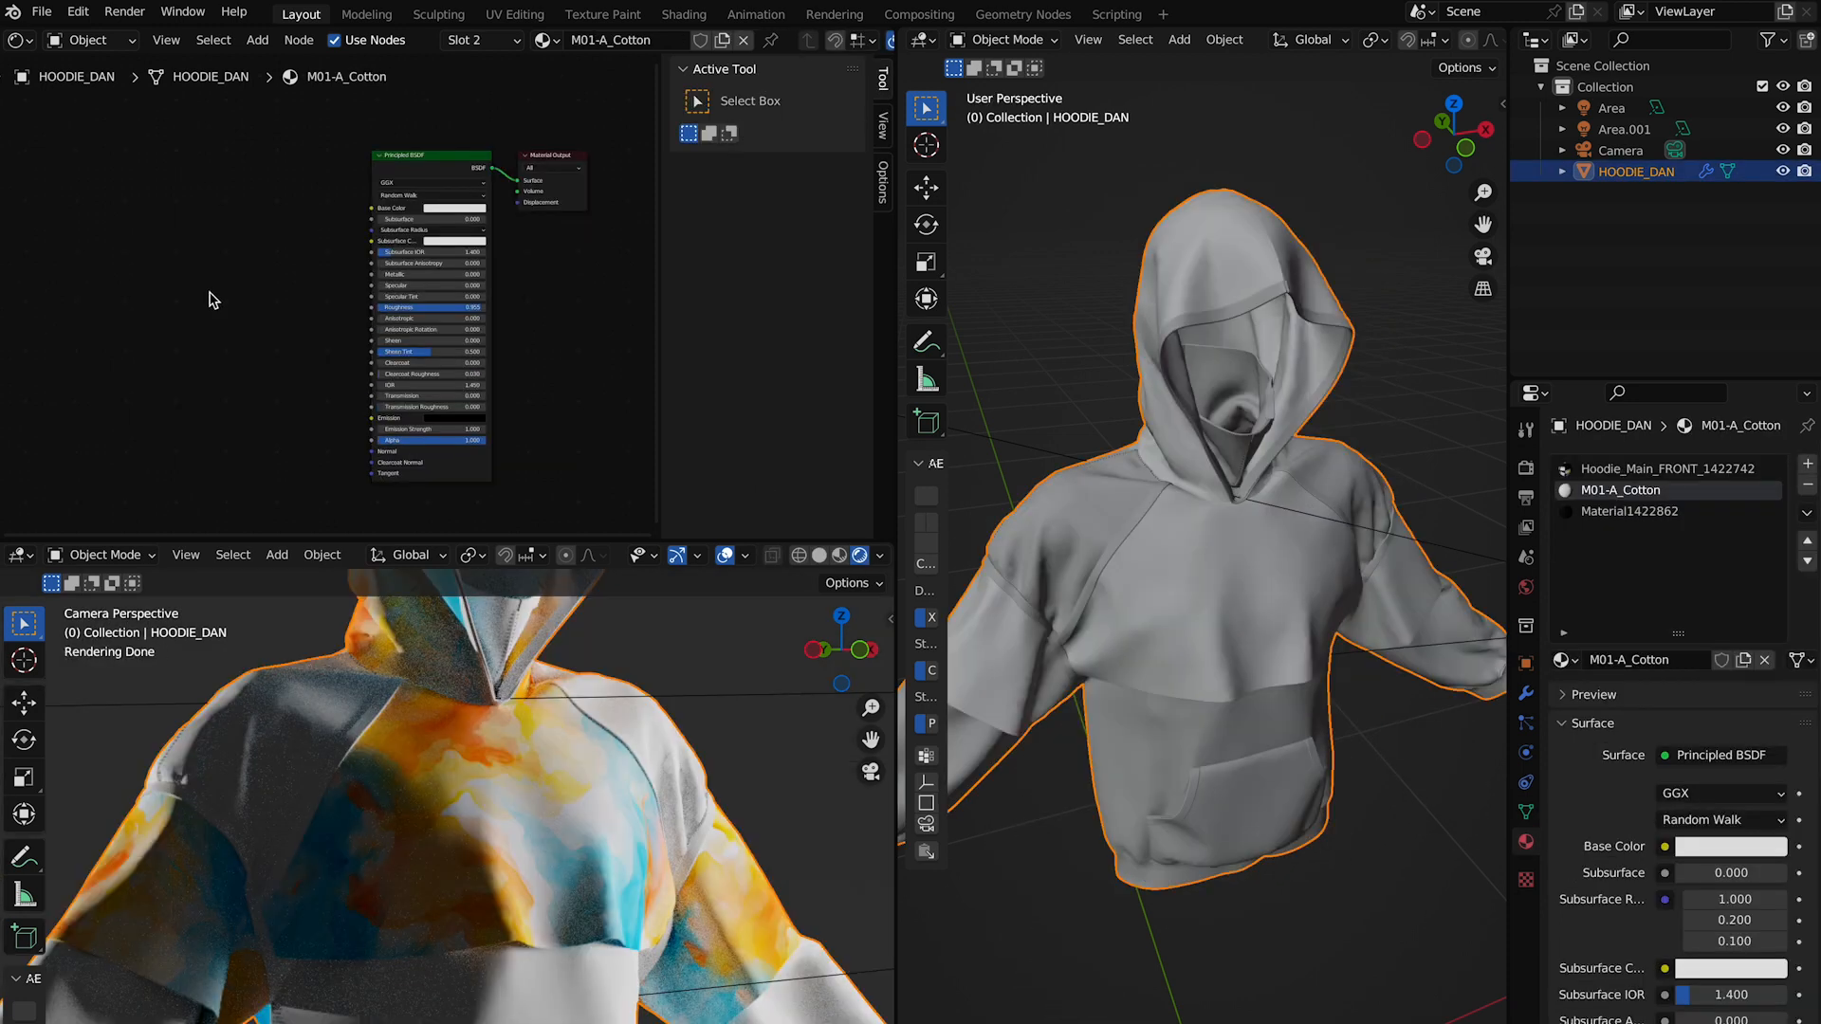
# - Add an image texture using Fabric019_8K_Color.jpg to M01-A_Cotton and link its Color and Alpha to the shader's Base Color and Alpha
pyautogui.rightClick(213, 301)
pyautogui.moveTo(242, 293)
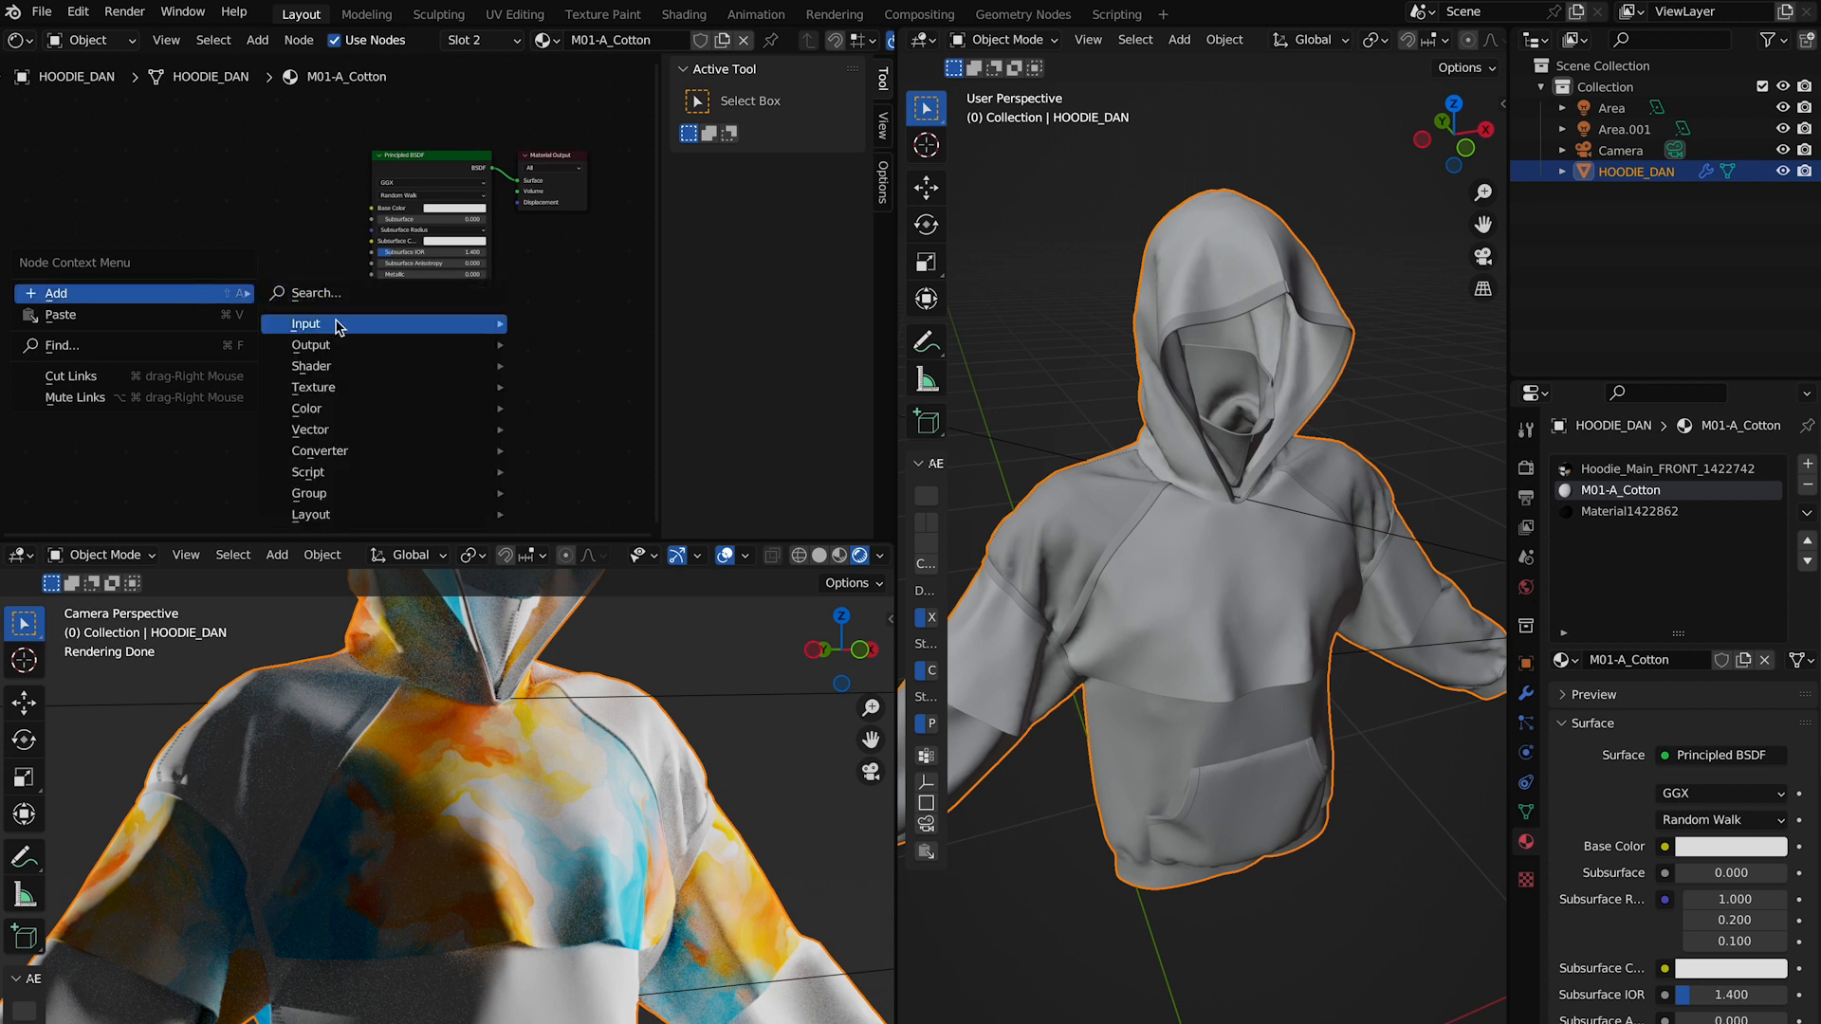
pyautogui.click(294, 293)
pyautogui.write('IMAGE')
pyautogui.press('Return')
pyautogui.click(237, 266)
pyautogui.click(238, 267)
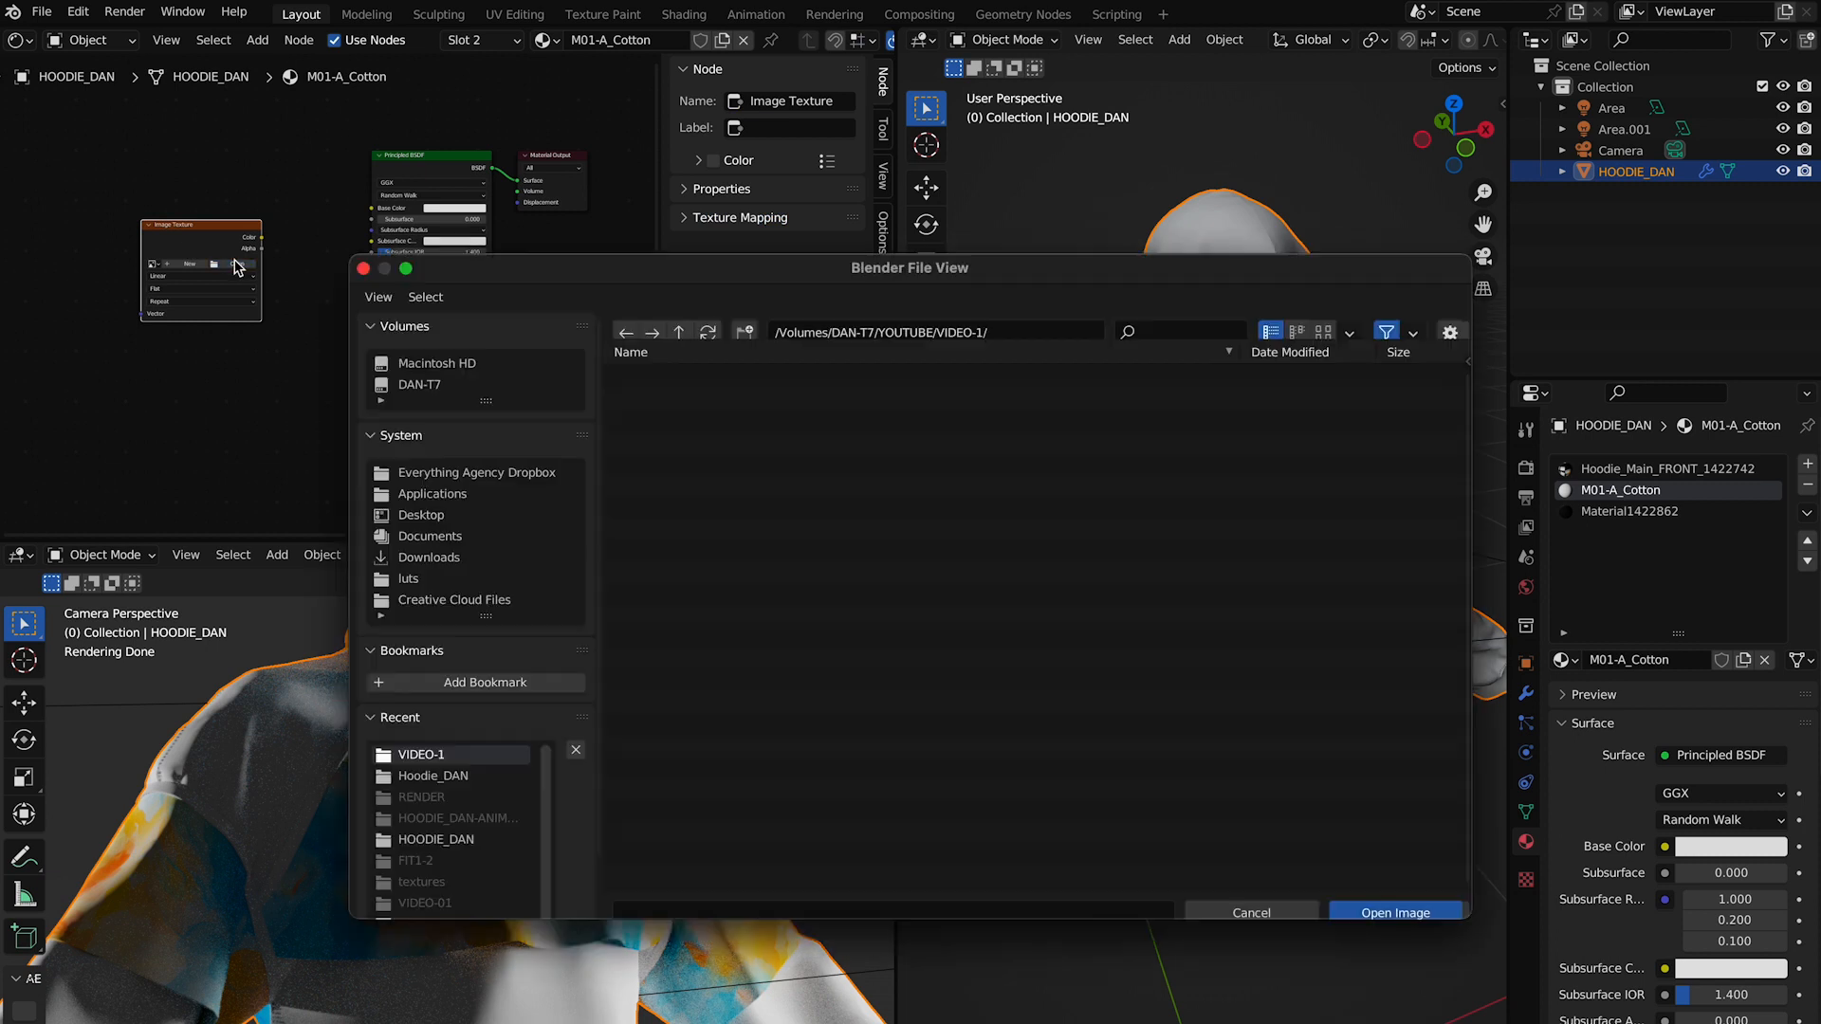
pyautogui.doubleClick(692, 386)
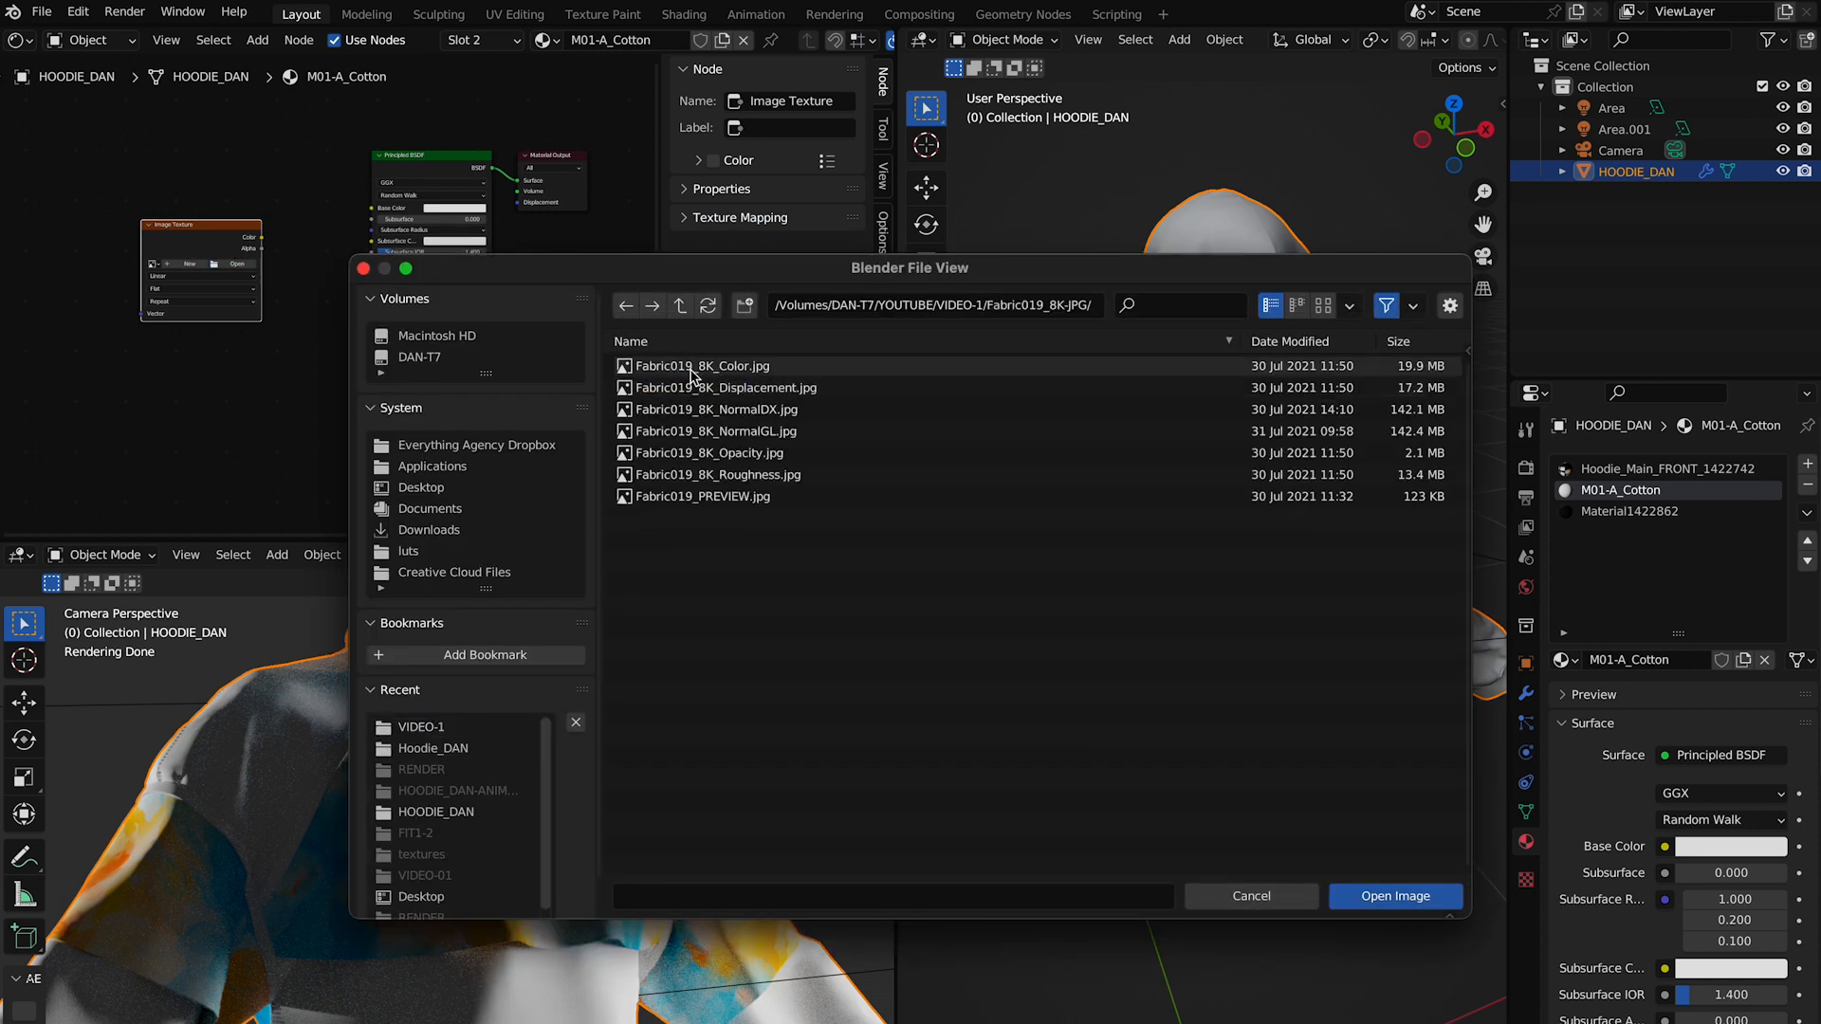
pyautogui.click(697, 367)
pyautogui.click(1363, 894)
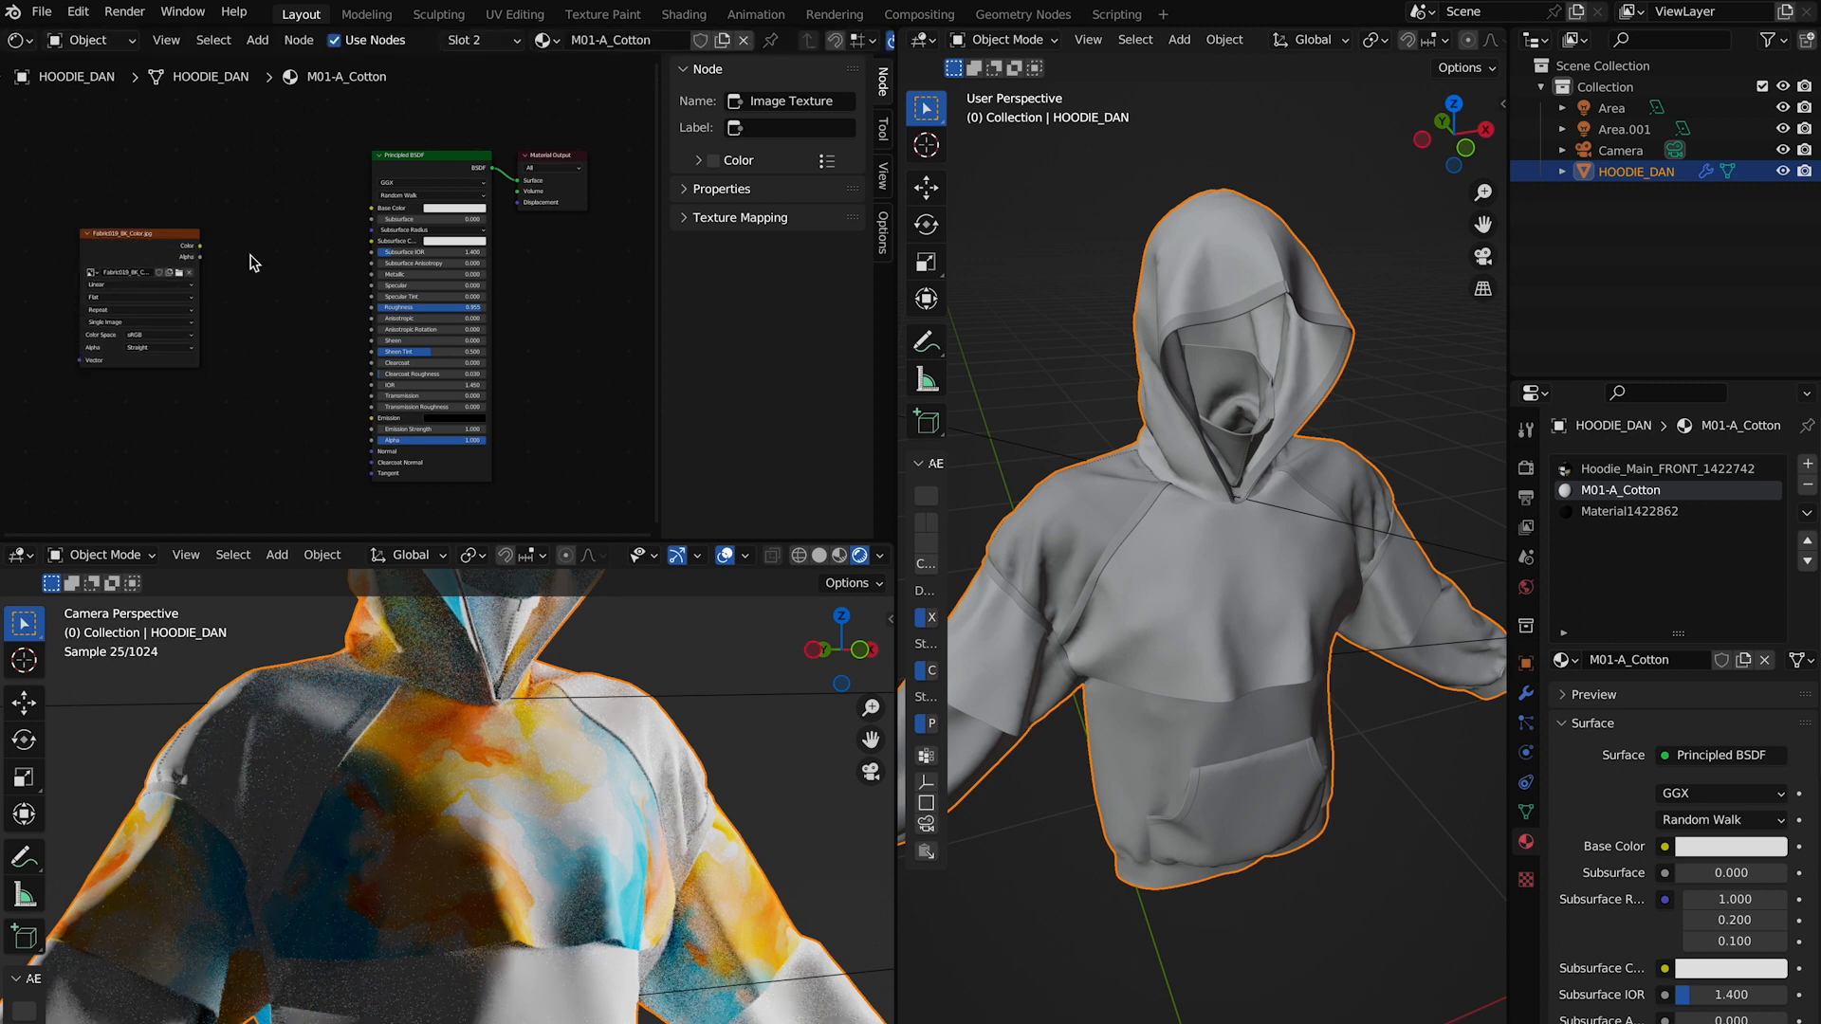
pyautogui.moveTo(199, 245); pyautogui.dragTo(371, 208)
pyautogui.moveTo(200, 256); pyautogui.dragTo(372, 444)
# - Add a Value node and a Texture Coordinate node to the M01-A_Cotton material
pyautogui.hotkey('shift', 'a')
pyautogui.write('VALU')
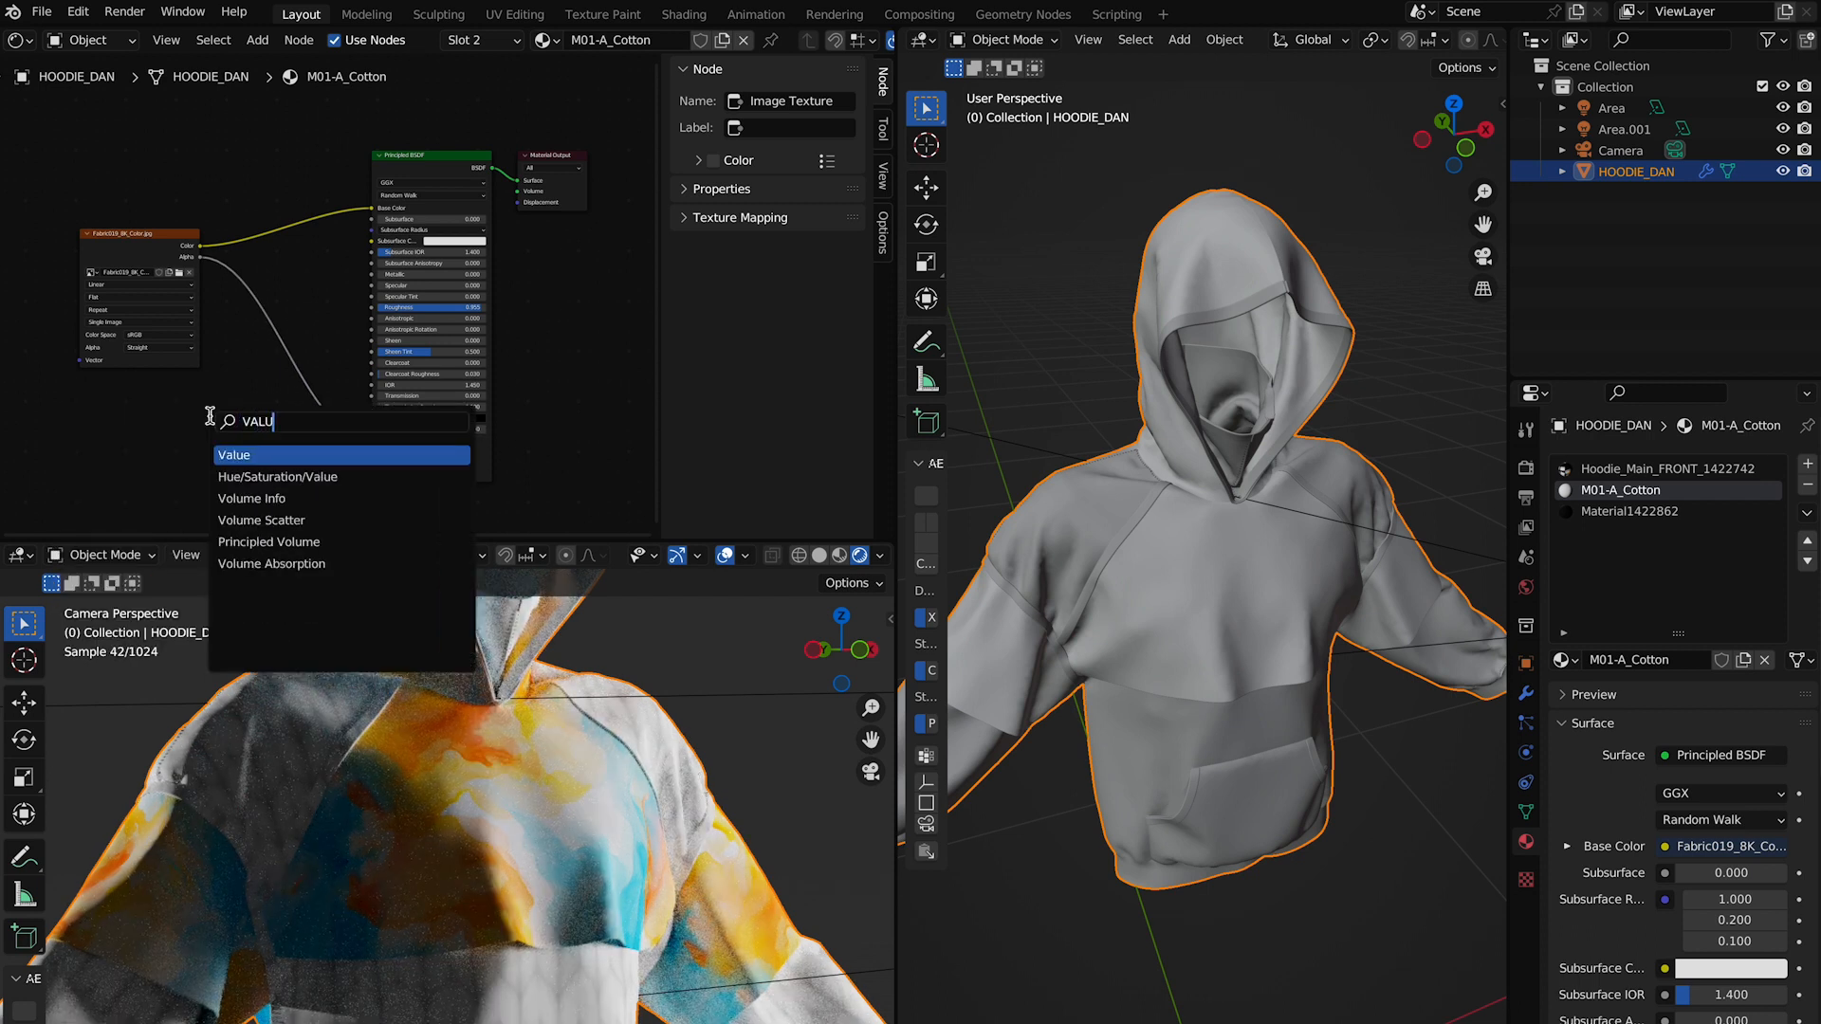
pyautogui.press('Return')
pyautogui.click(244, 435)
pyautogui.hotkey('shift', 'a')
pyautogui.write('TEXTURE')
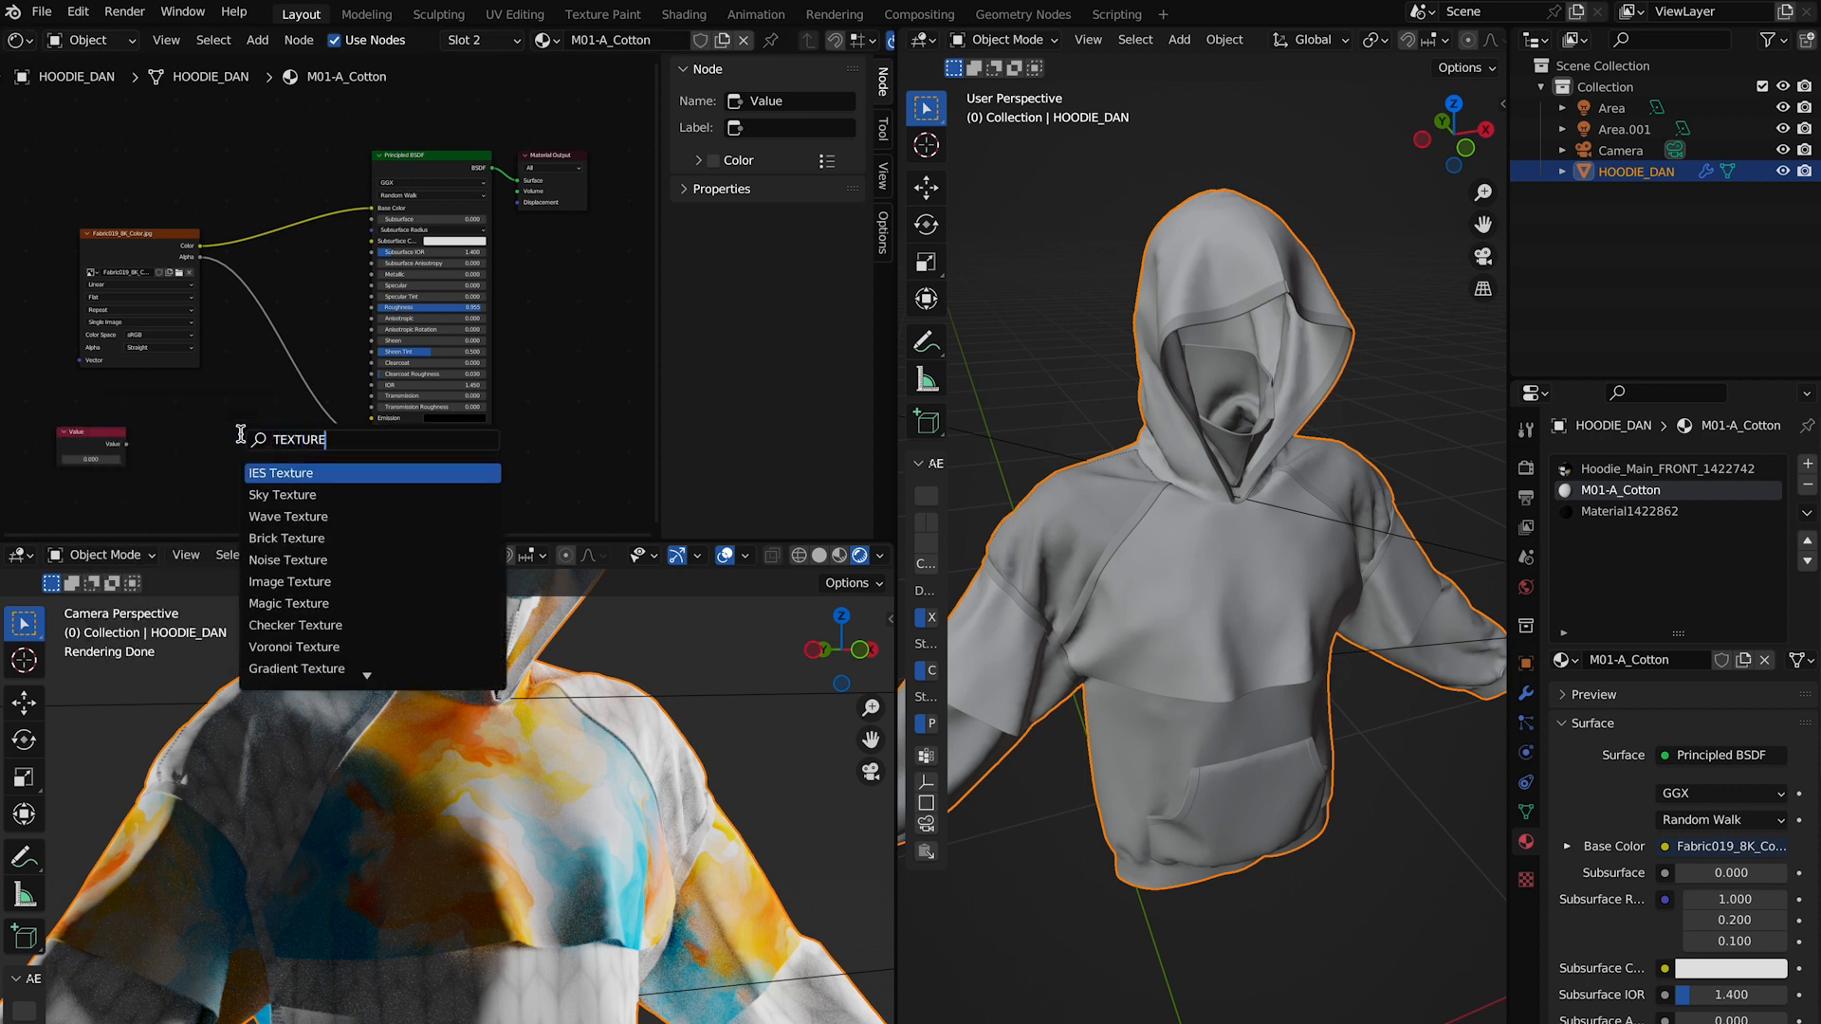
pyautogui.write(' C')
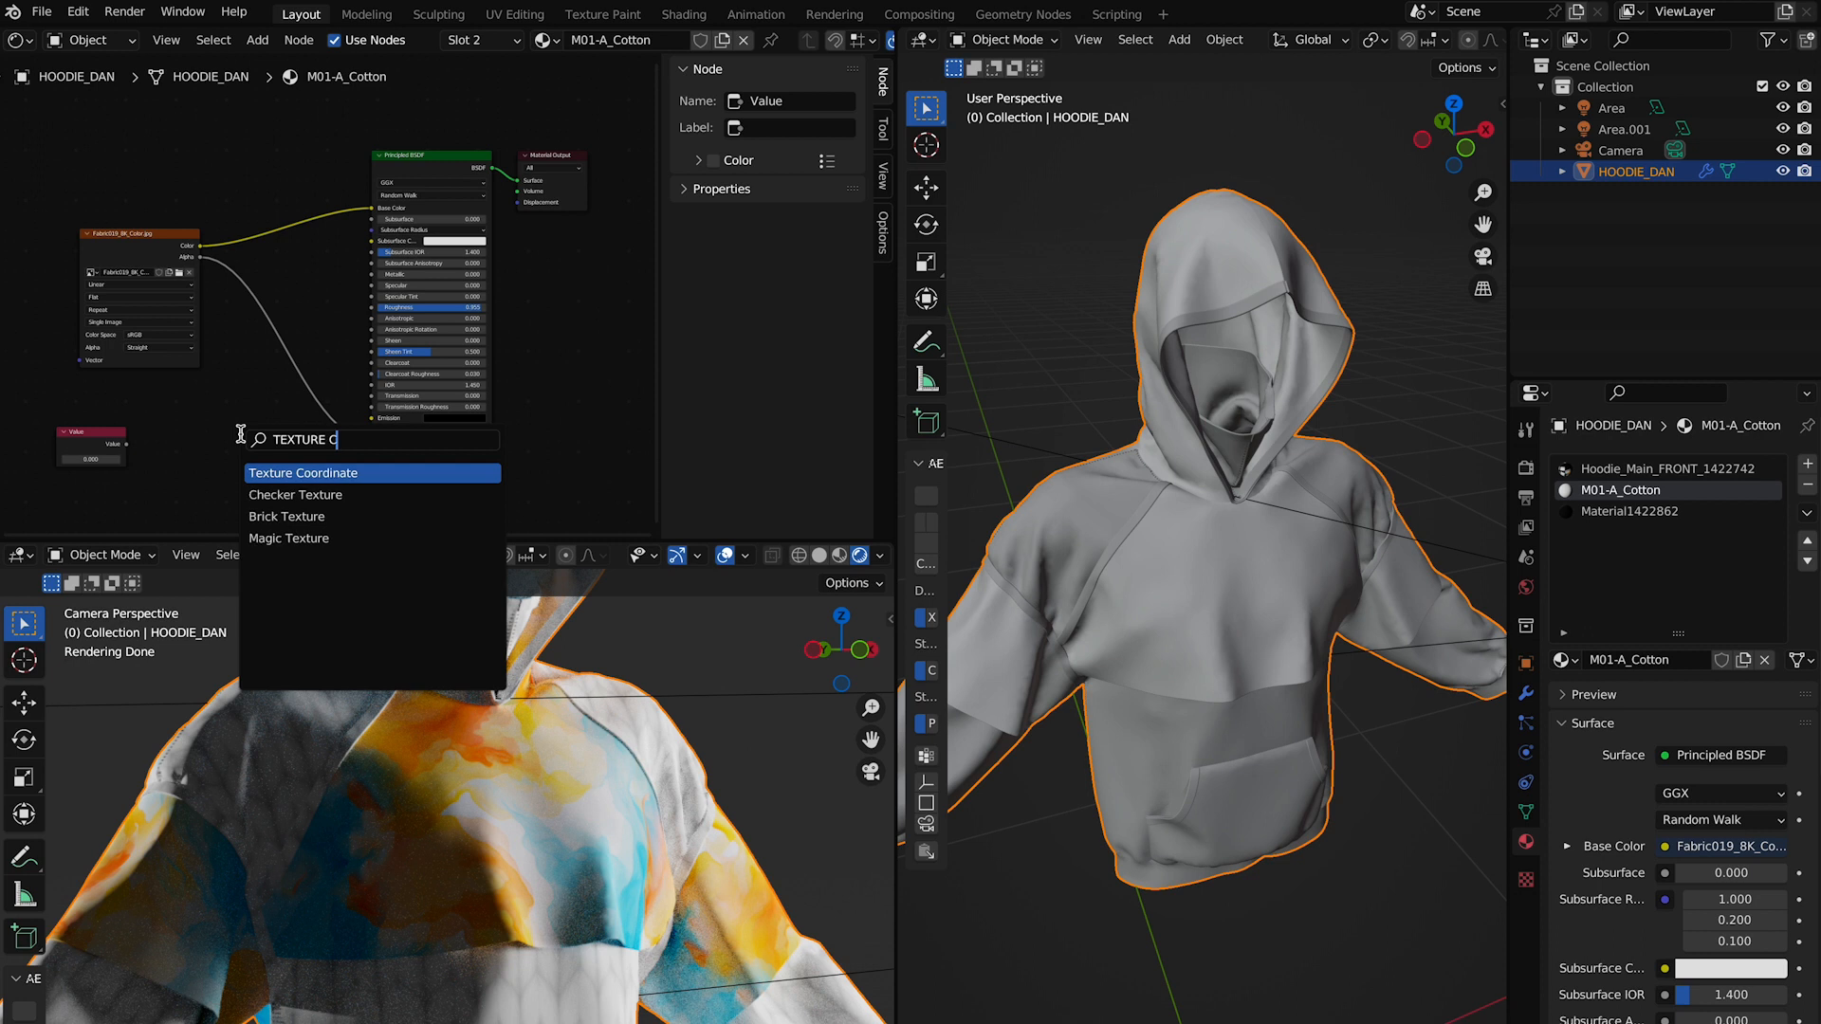
pyautogui.press('Return')
pyautogui.click(285, 423)
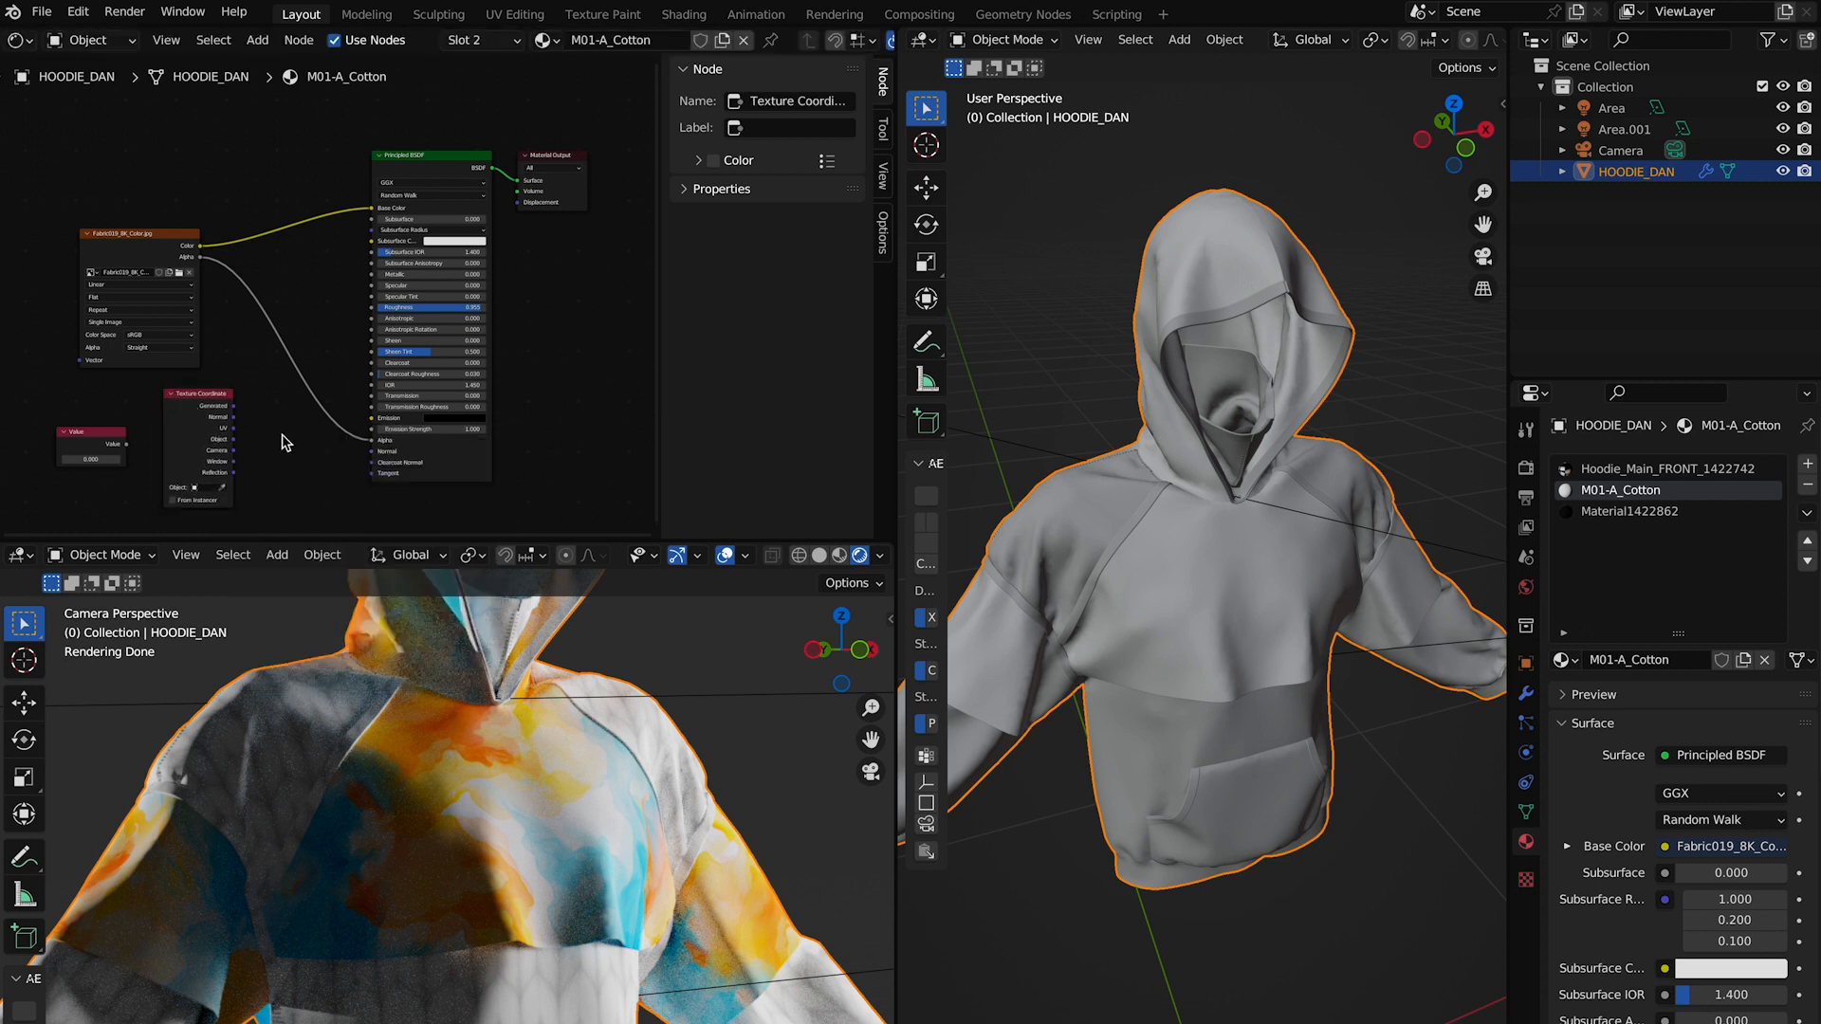
# - Add a Mapping node beside the color texture and link the Texture Coordinate's UV output to its Vector input
pyautogui.hotkey('shift', 'a')
pyautogui.write('mapping')
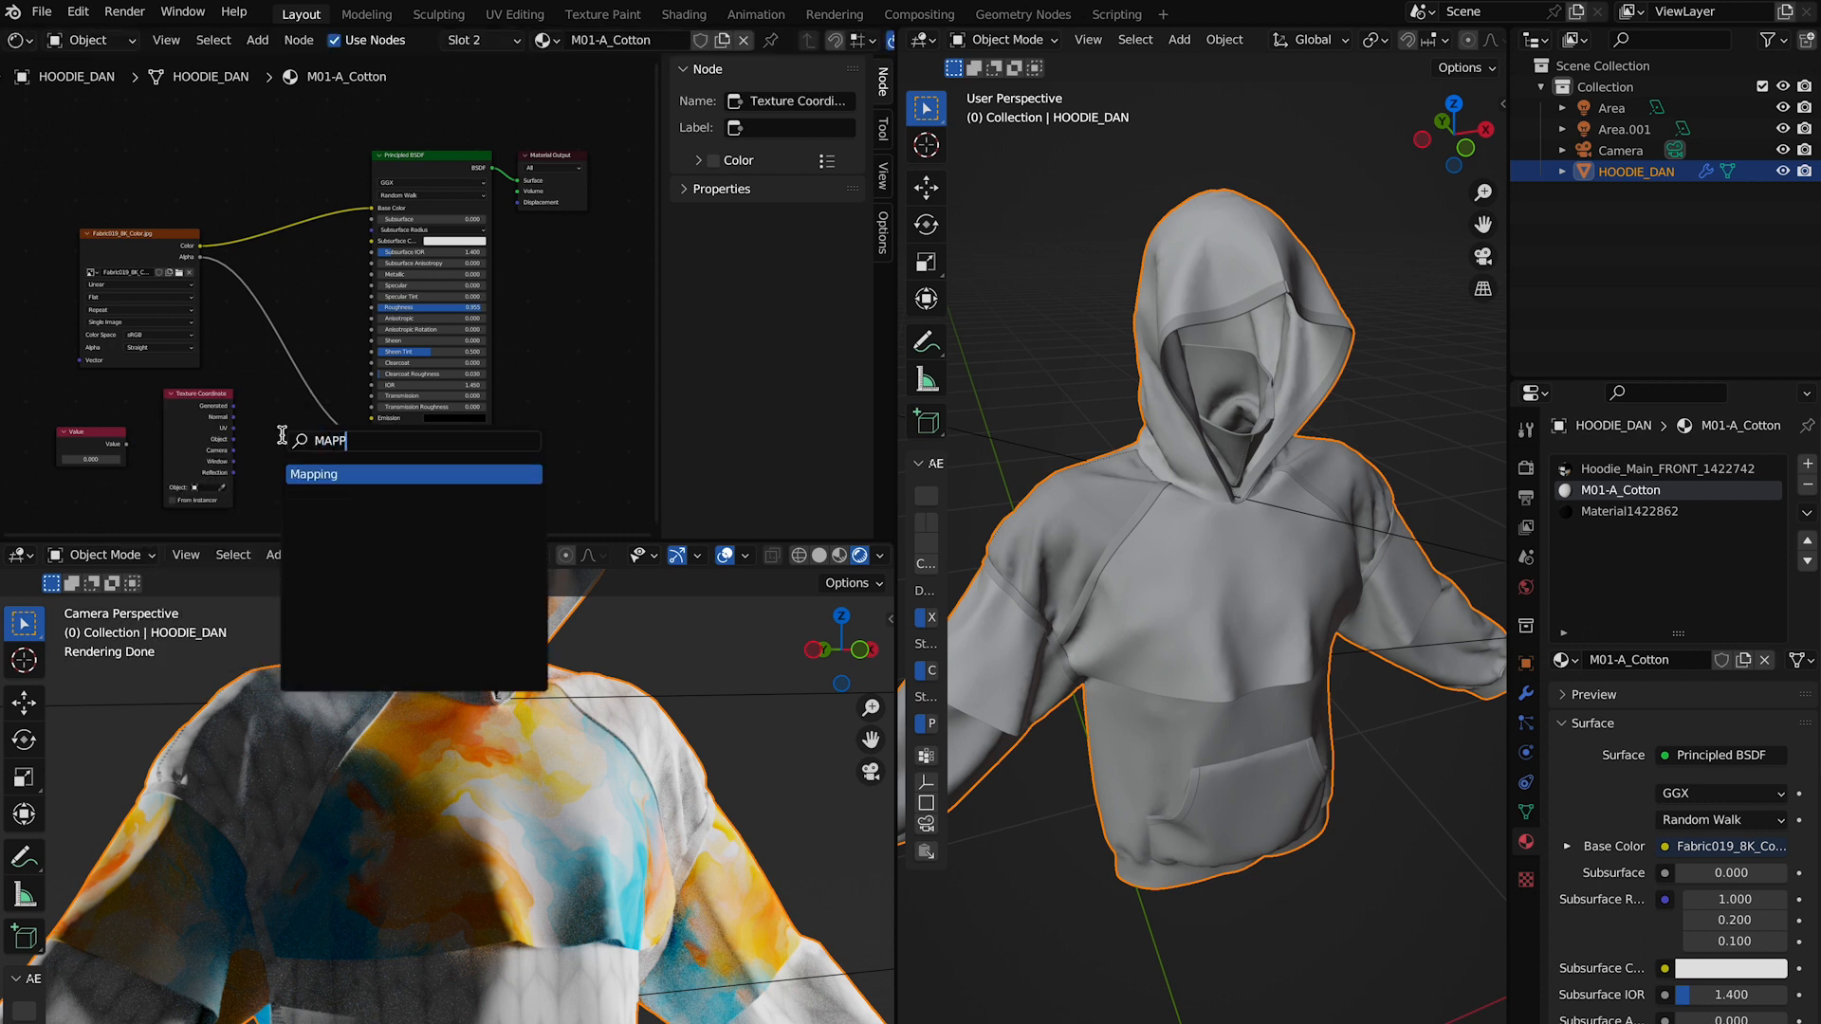
pyautogui.press('Return')
pyautogui.click(243, 403)
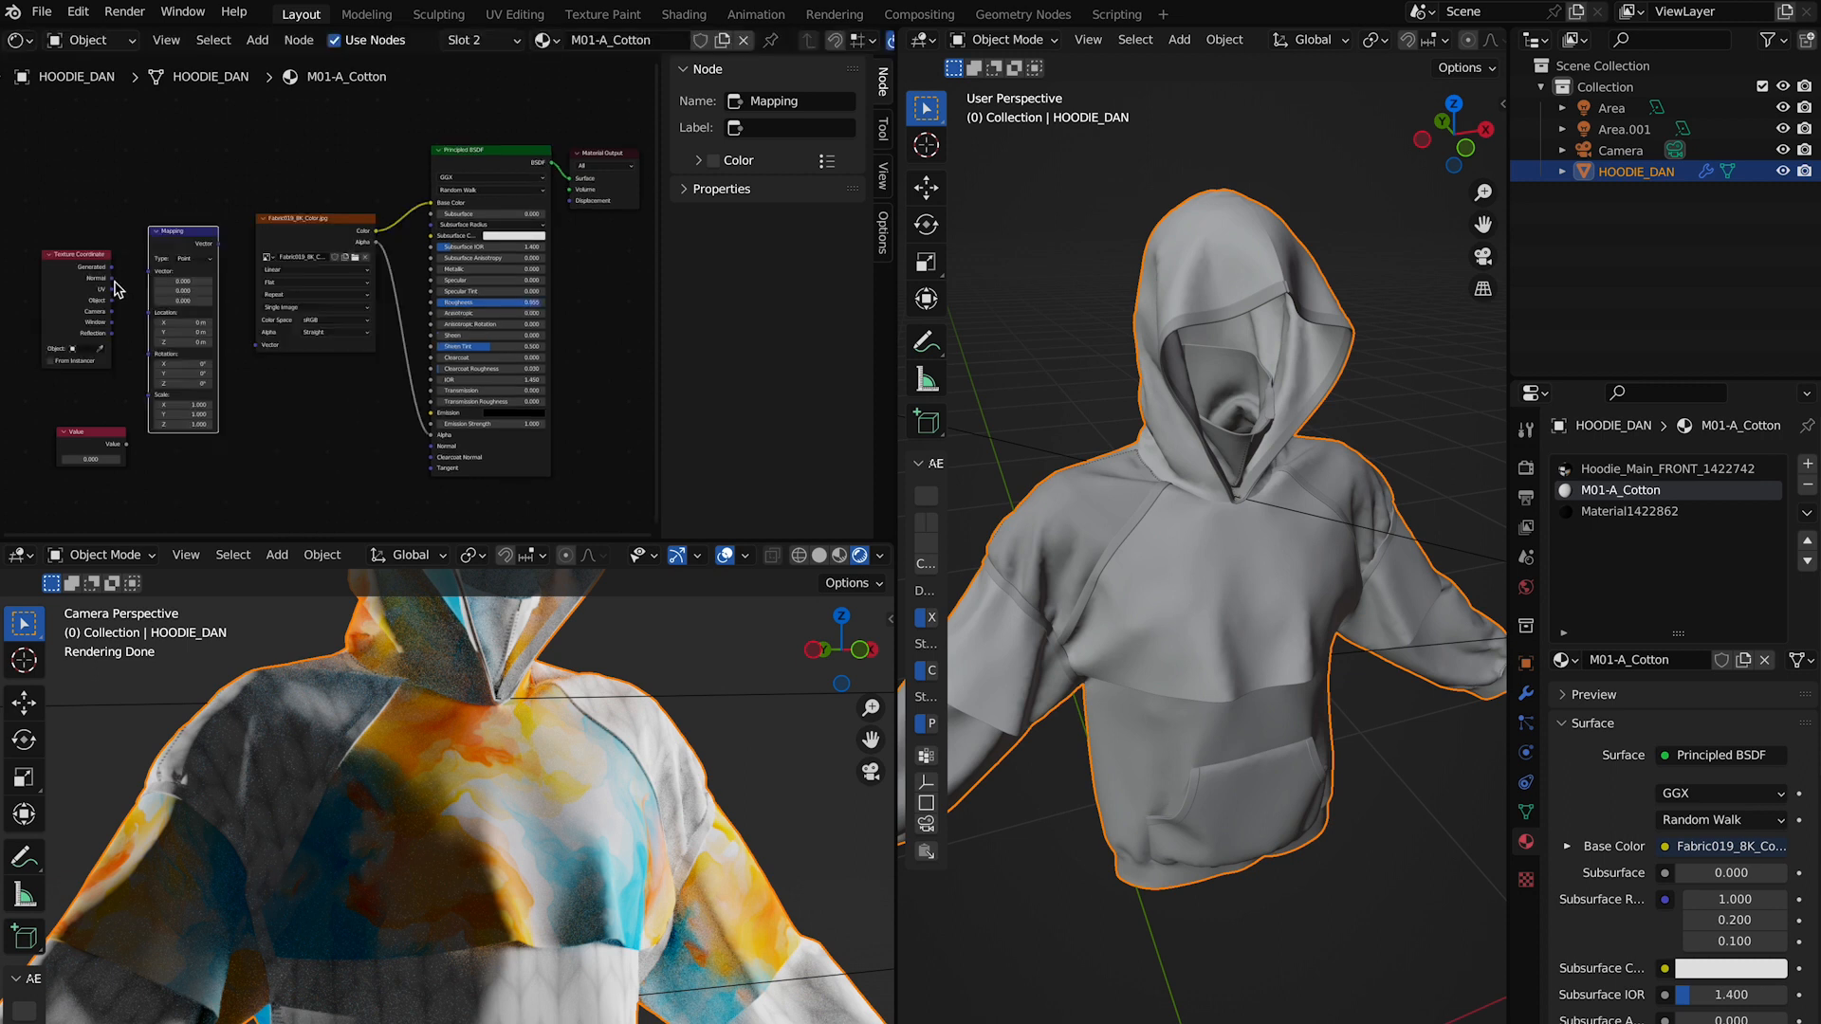
pyautogui.click(113, 293)
pyautogui.moveTo(144, 277); pyautogui.dragTo(147, 279)
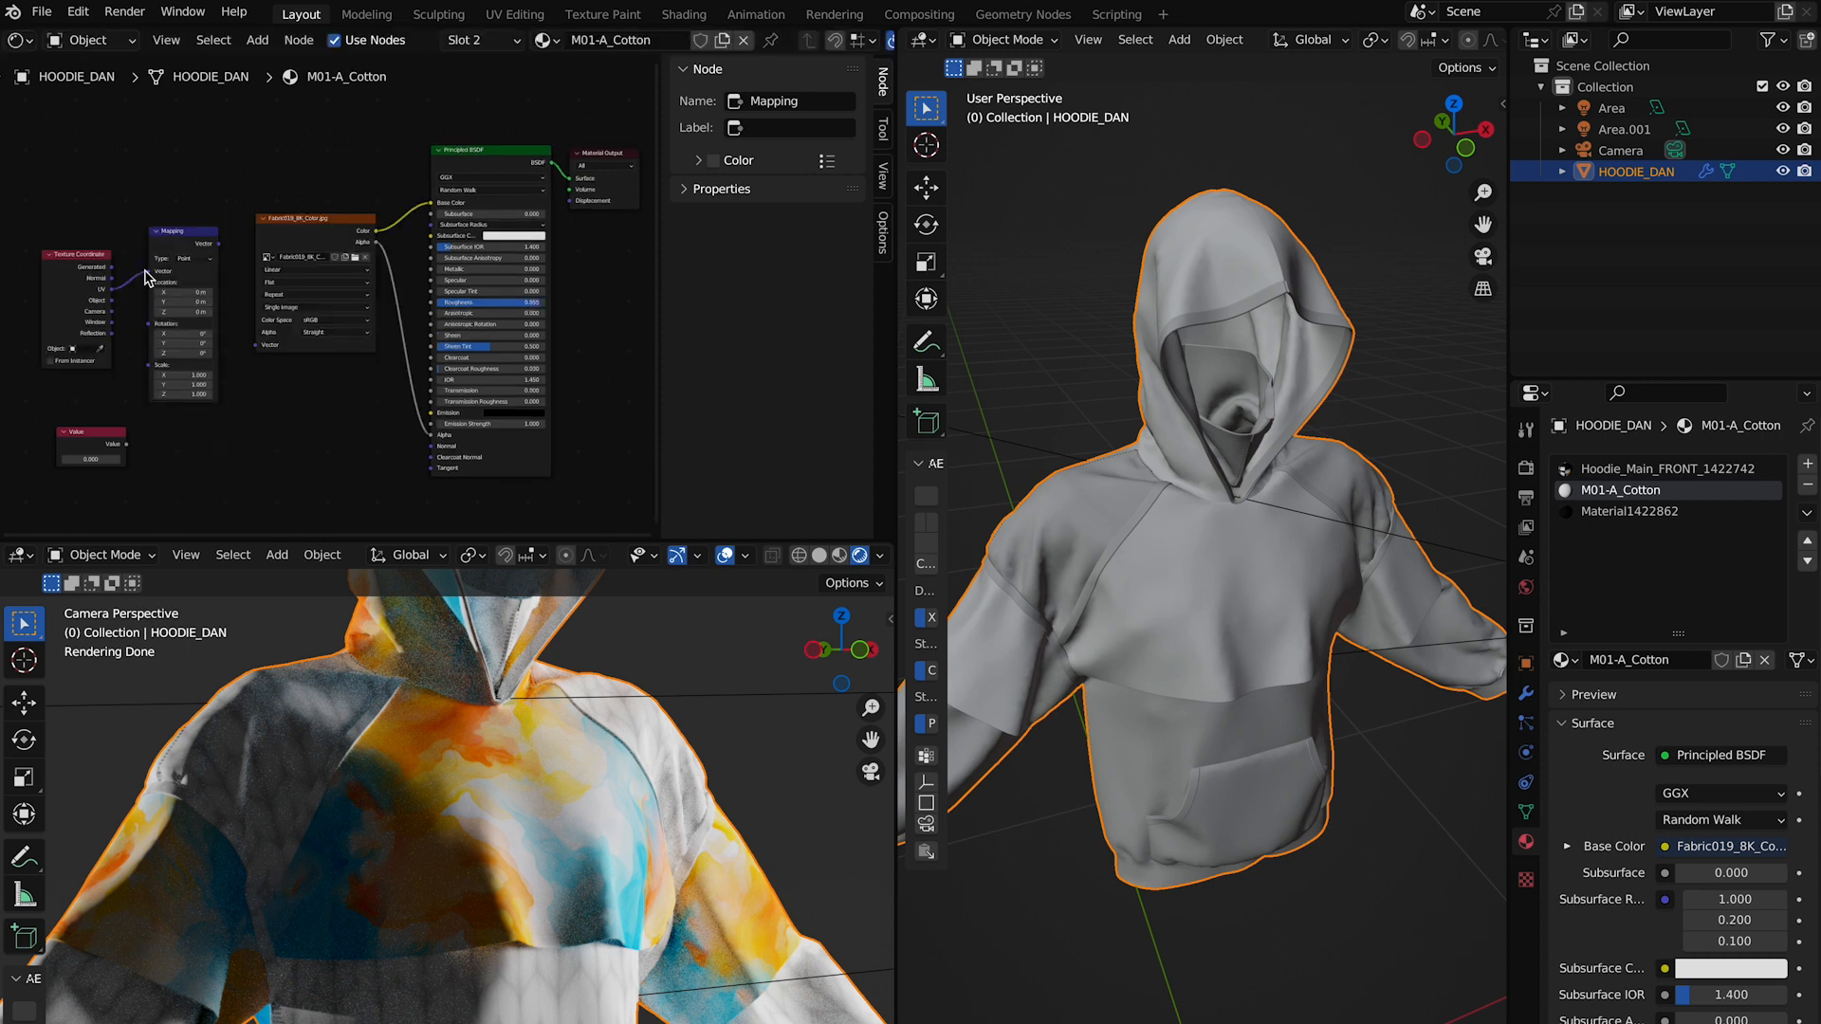
# - Link the Value node to the Mapping Scale and the Mapping output to the color texture, and set a tiling value
pyautogui.click(122, 450)
pyautogui.moveTo(148, 370); pyautogui.dragTo(149, 365)
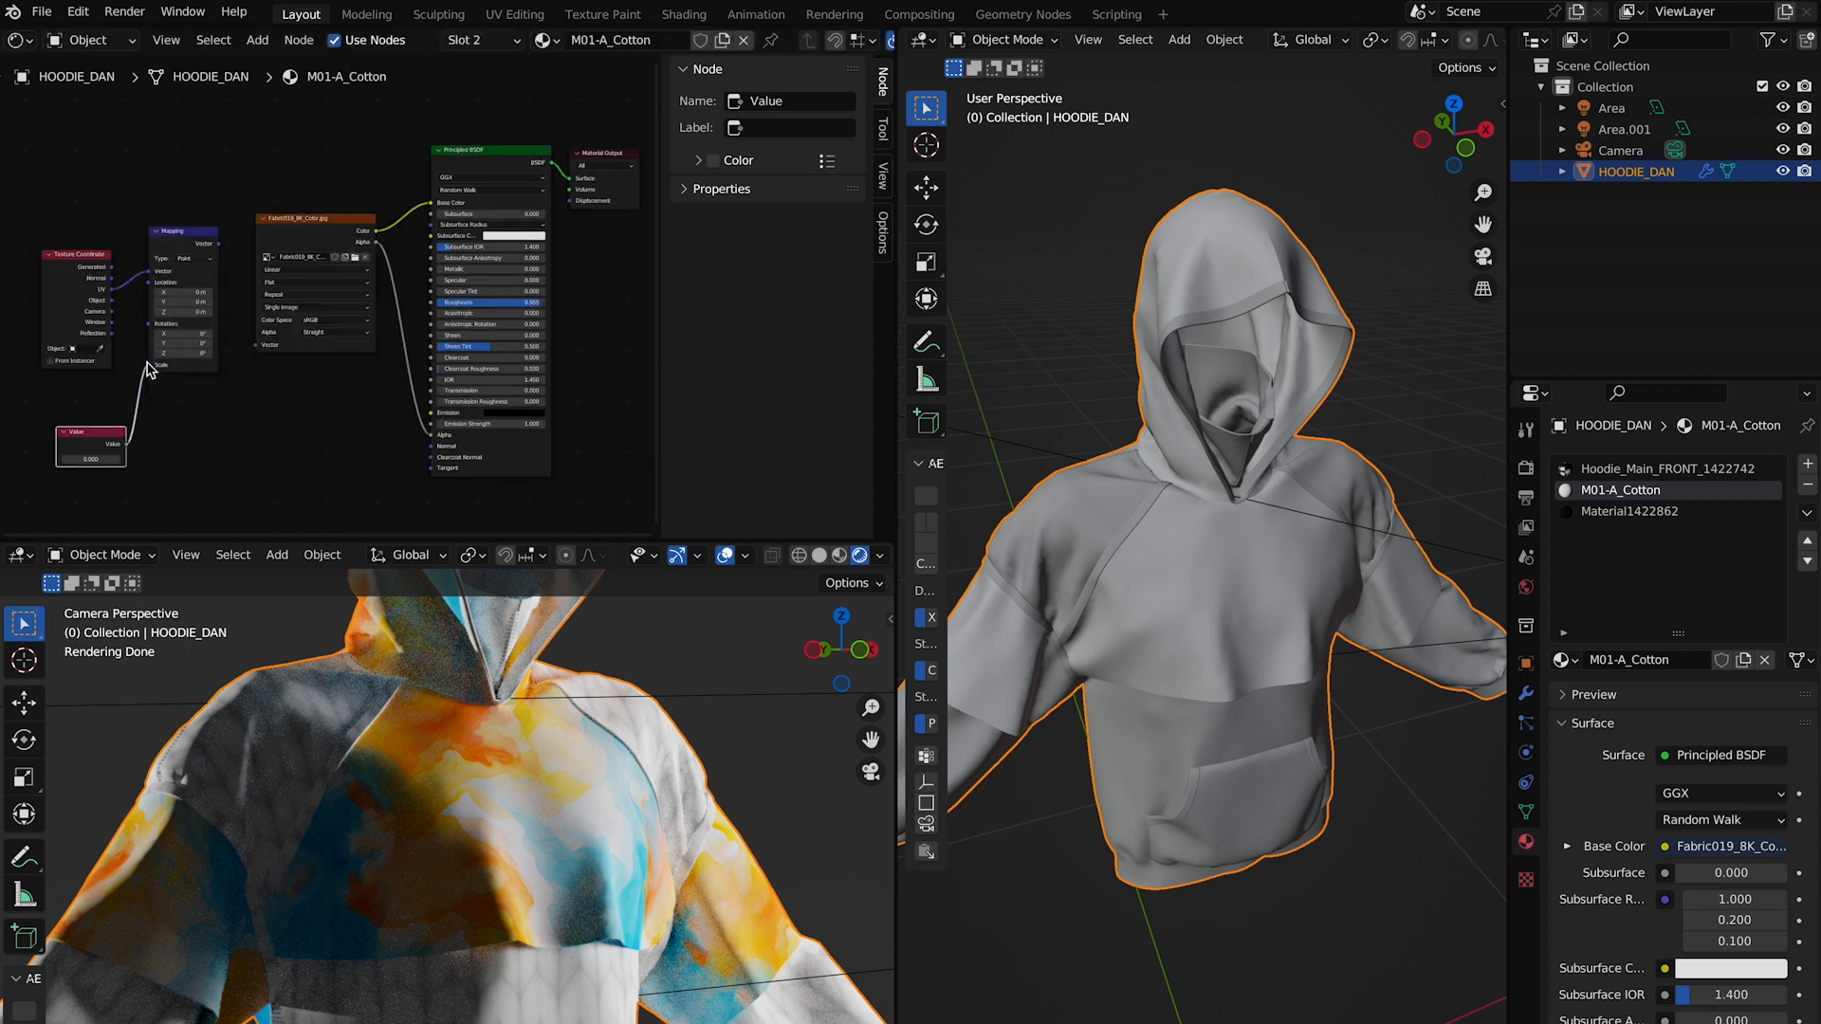
pyautogui.click(218, 248)
pyautogui.moveTo(91, 459)
pyautogui.mouseDown()
pyautogui.moveTo(2, 459)
pyautogui.moveTo(74, 459)
pyautogui.mouseUp()
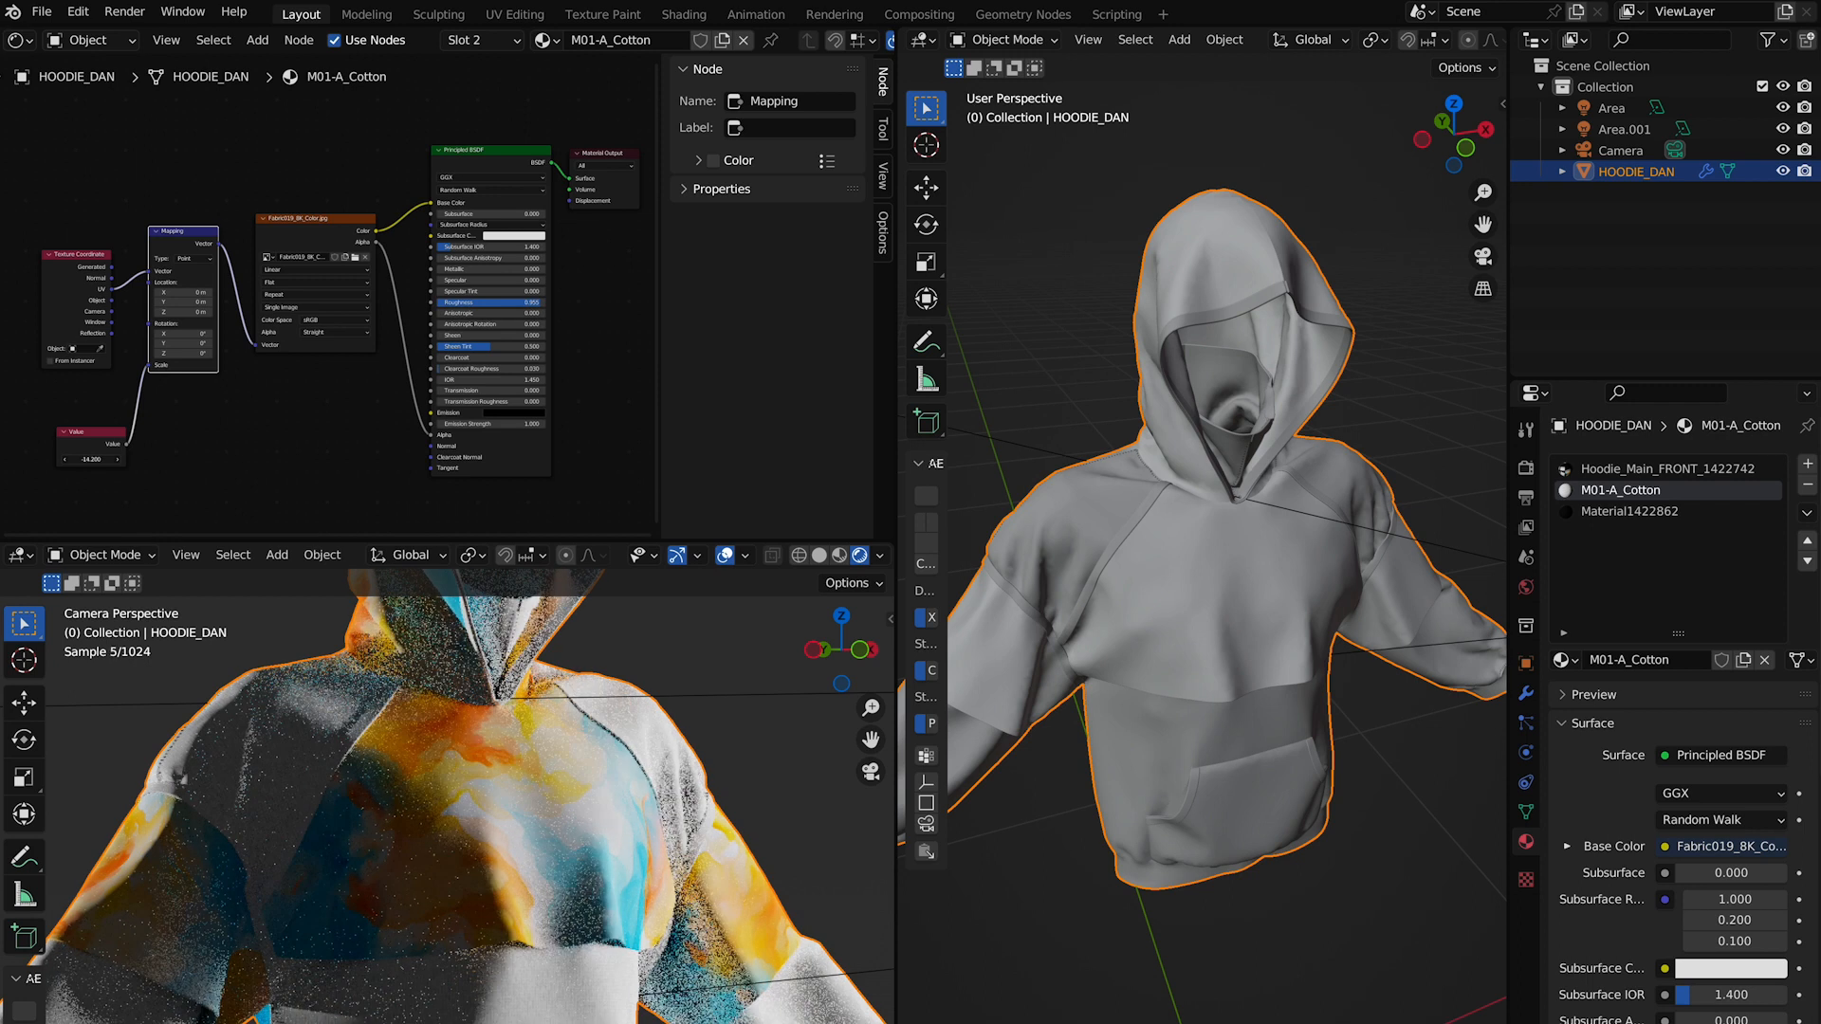
# - Add a second image texture using Fabric019_8K_Roughness.jpg and link its Color to the Principled BSDF's Roughness
pyautogui.rightClick(266, 427)
pyautogui.moveTo(266, 428)
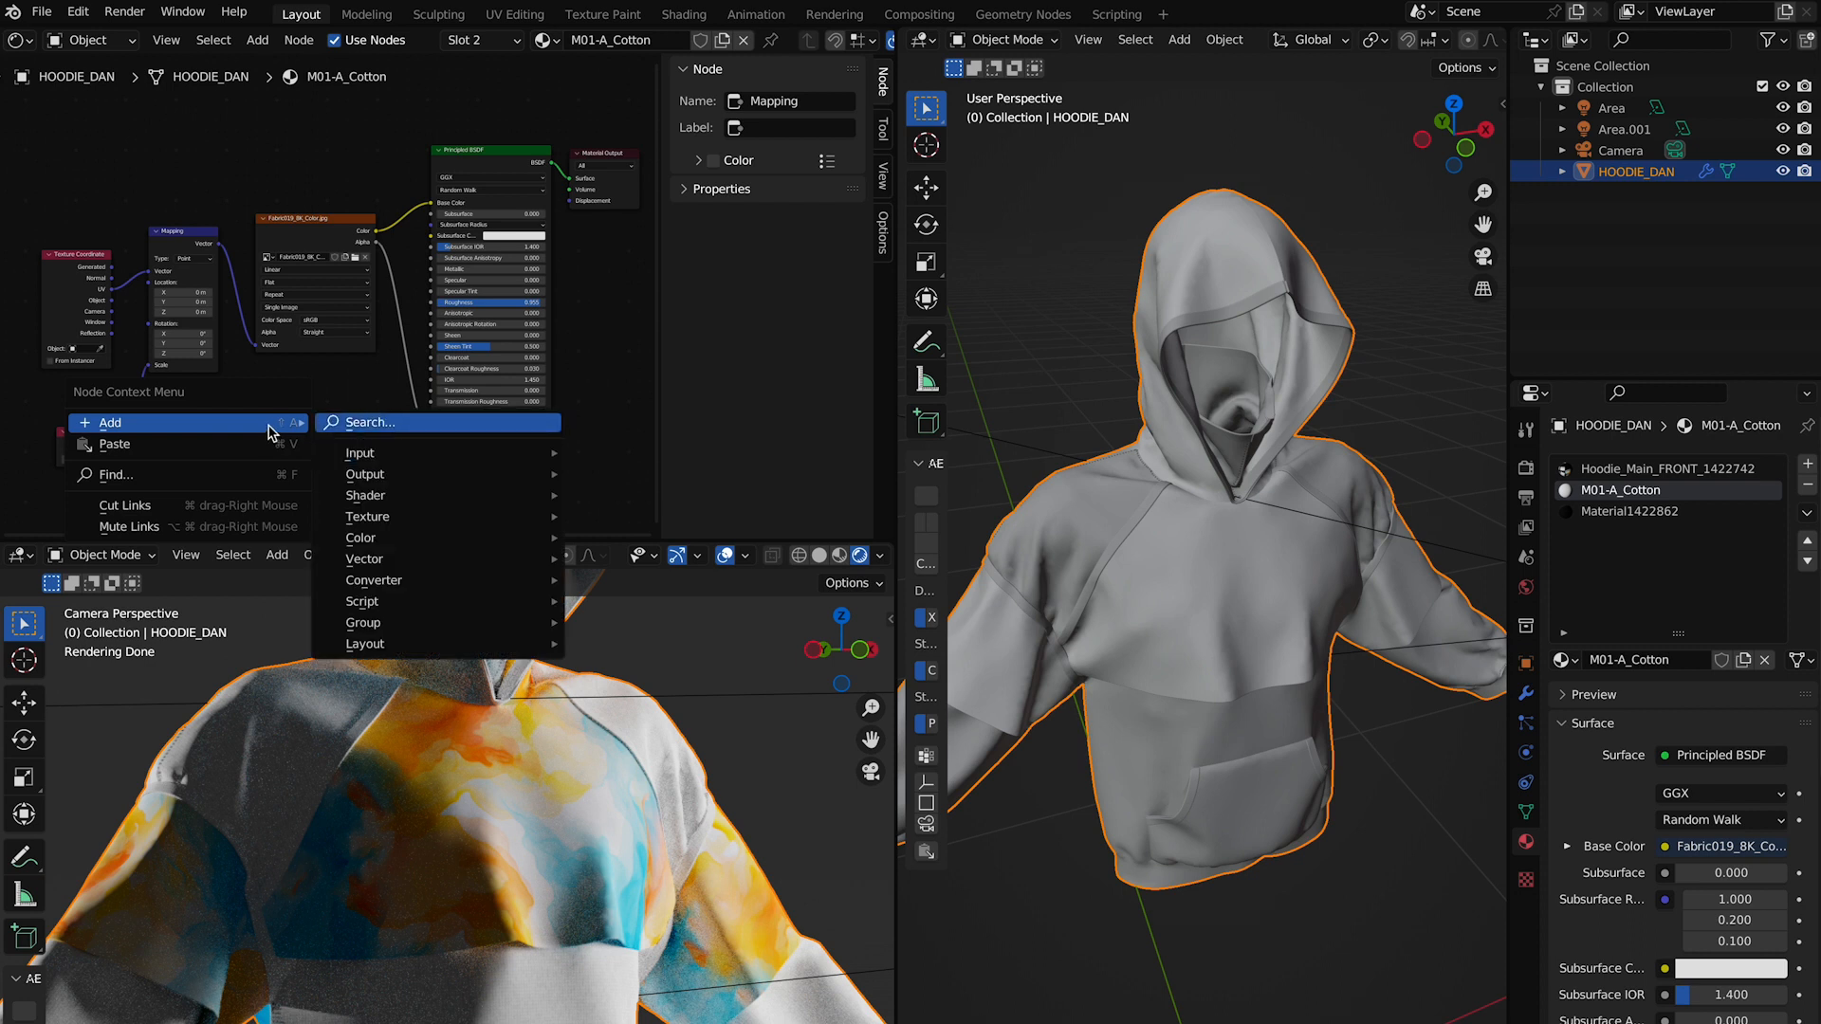
pyautogui.click(368, 422)
pyautogui.write('ima')
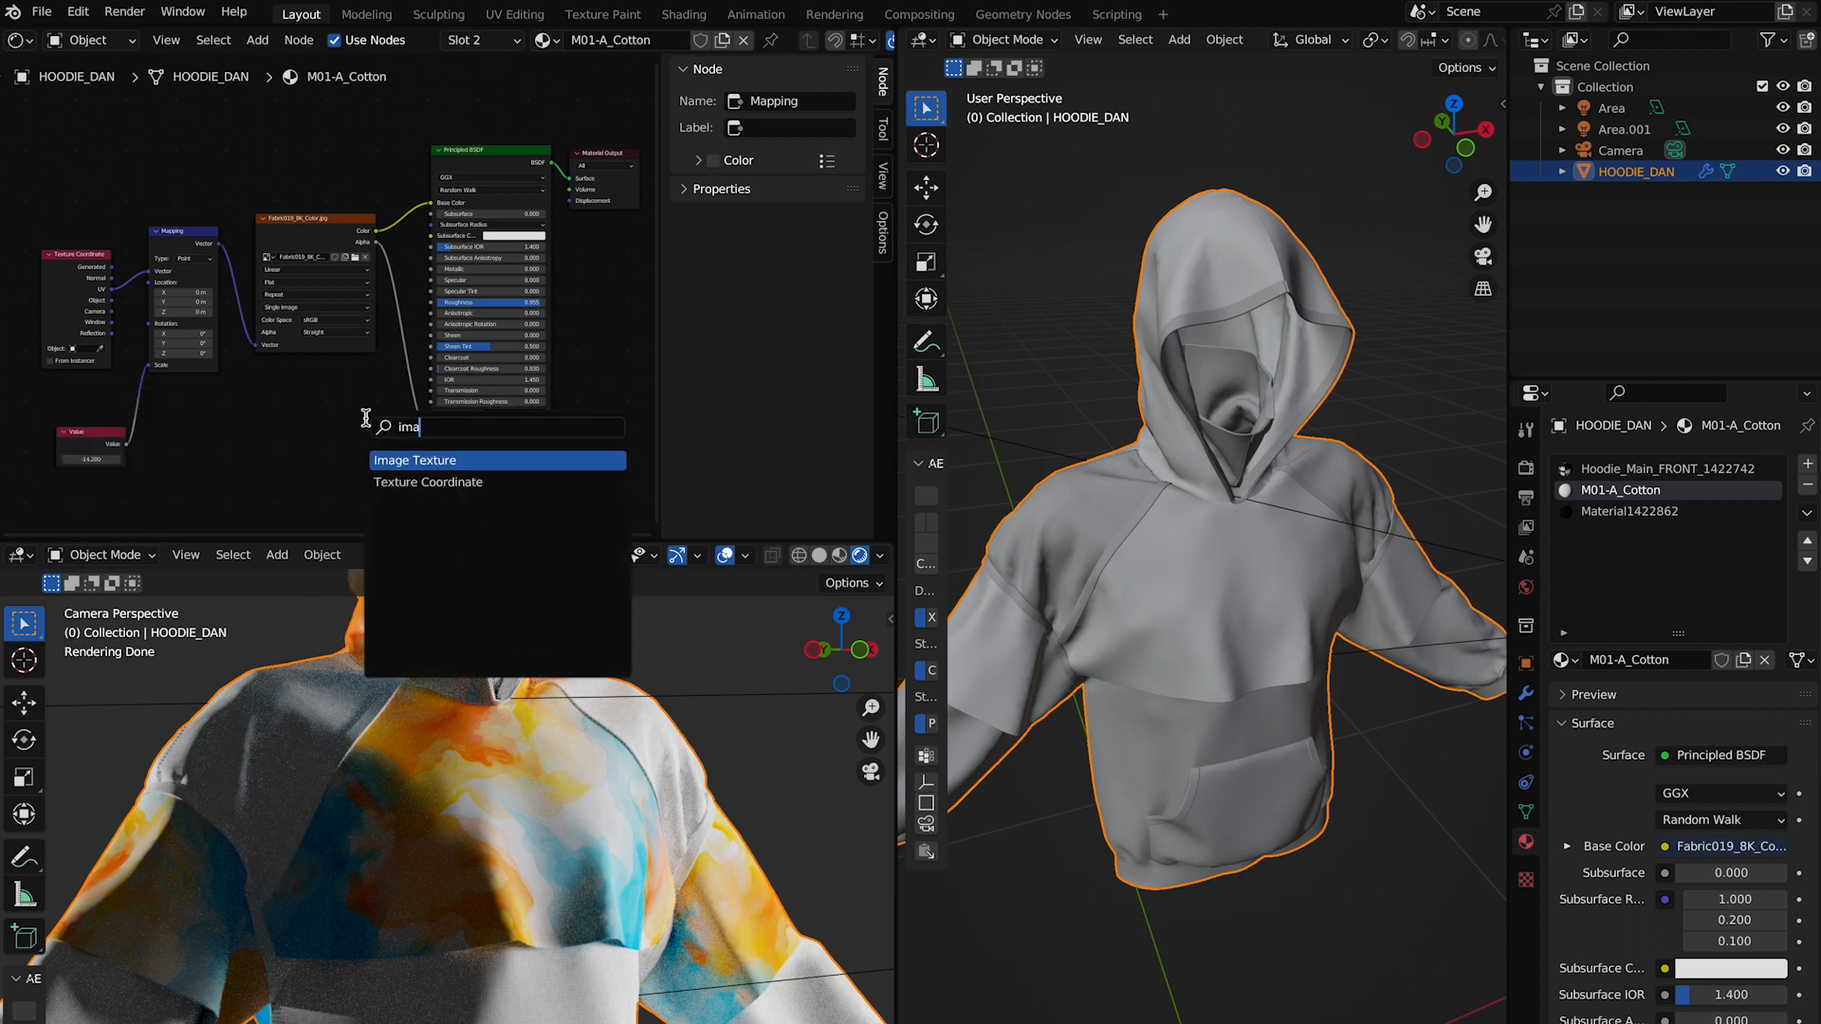
pyautogui.press('Return')
pyautogui.click(249, 410)
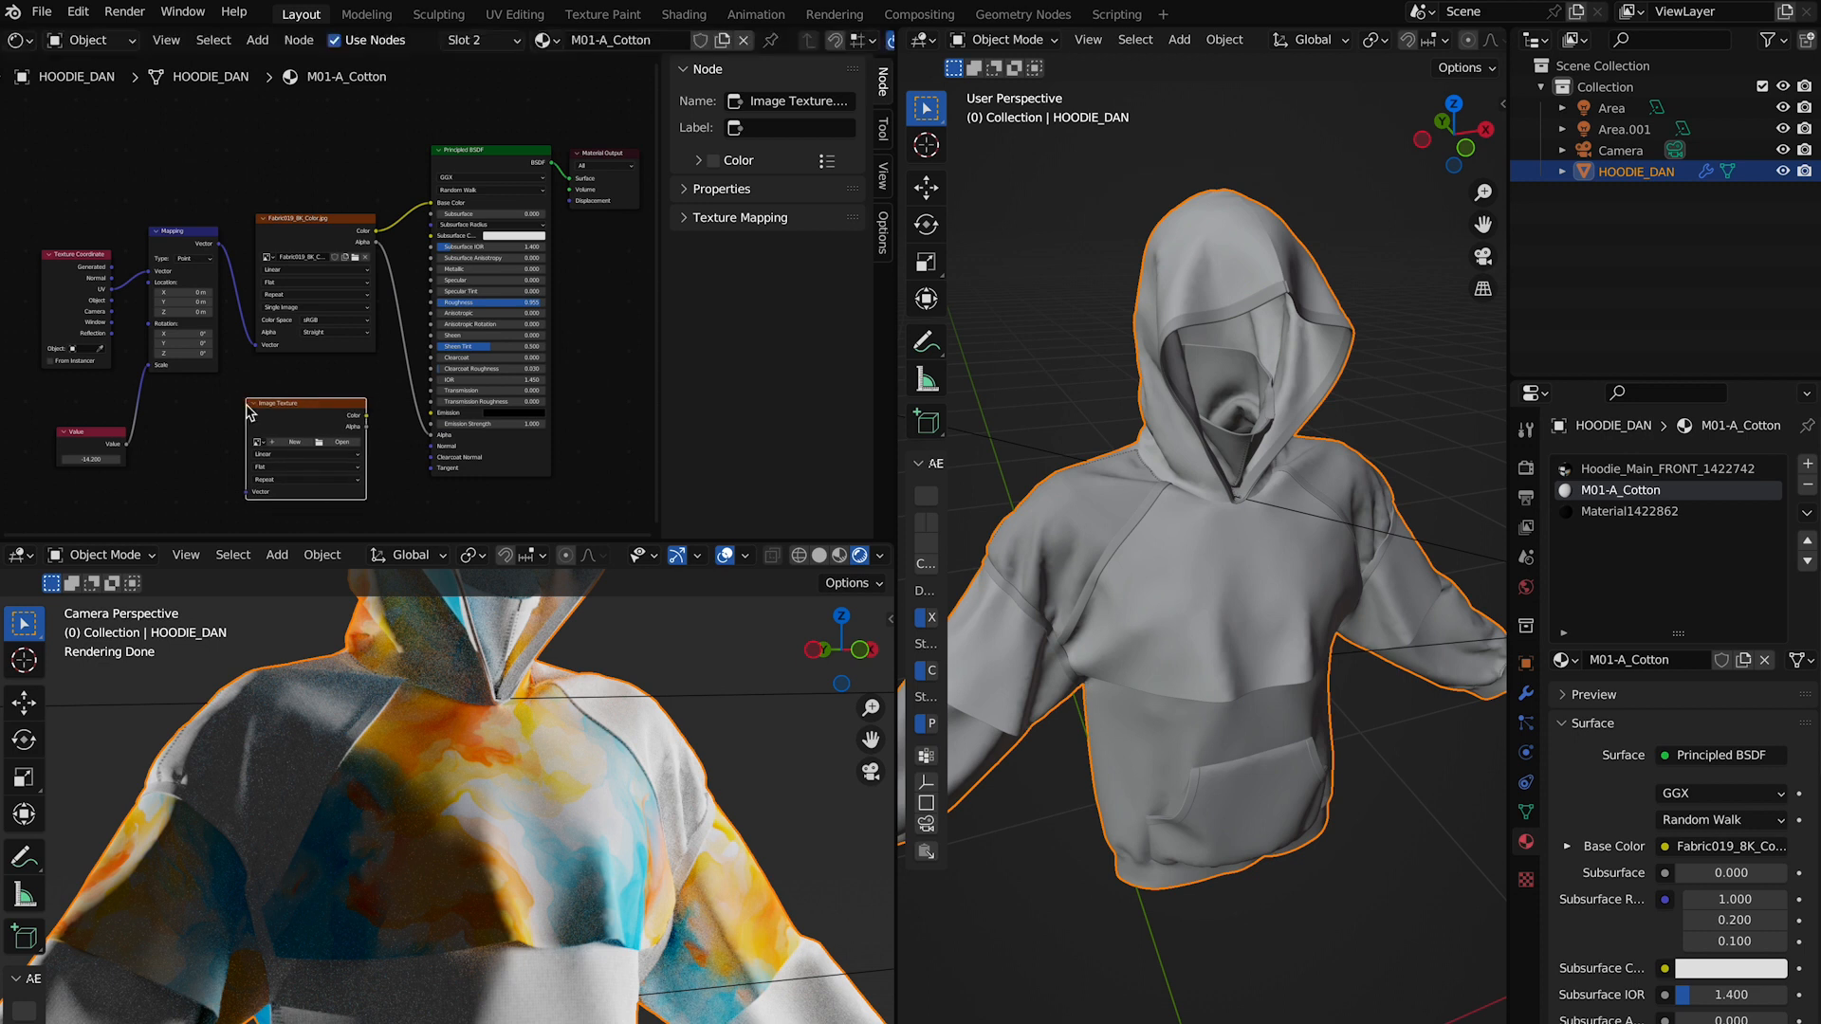
pyautogui.click(339, 445)
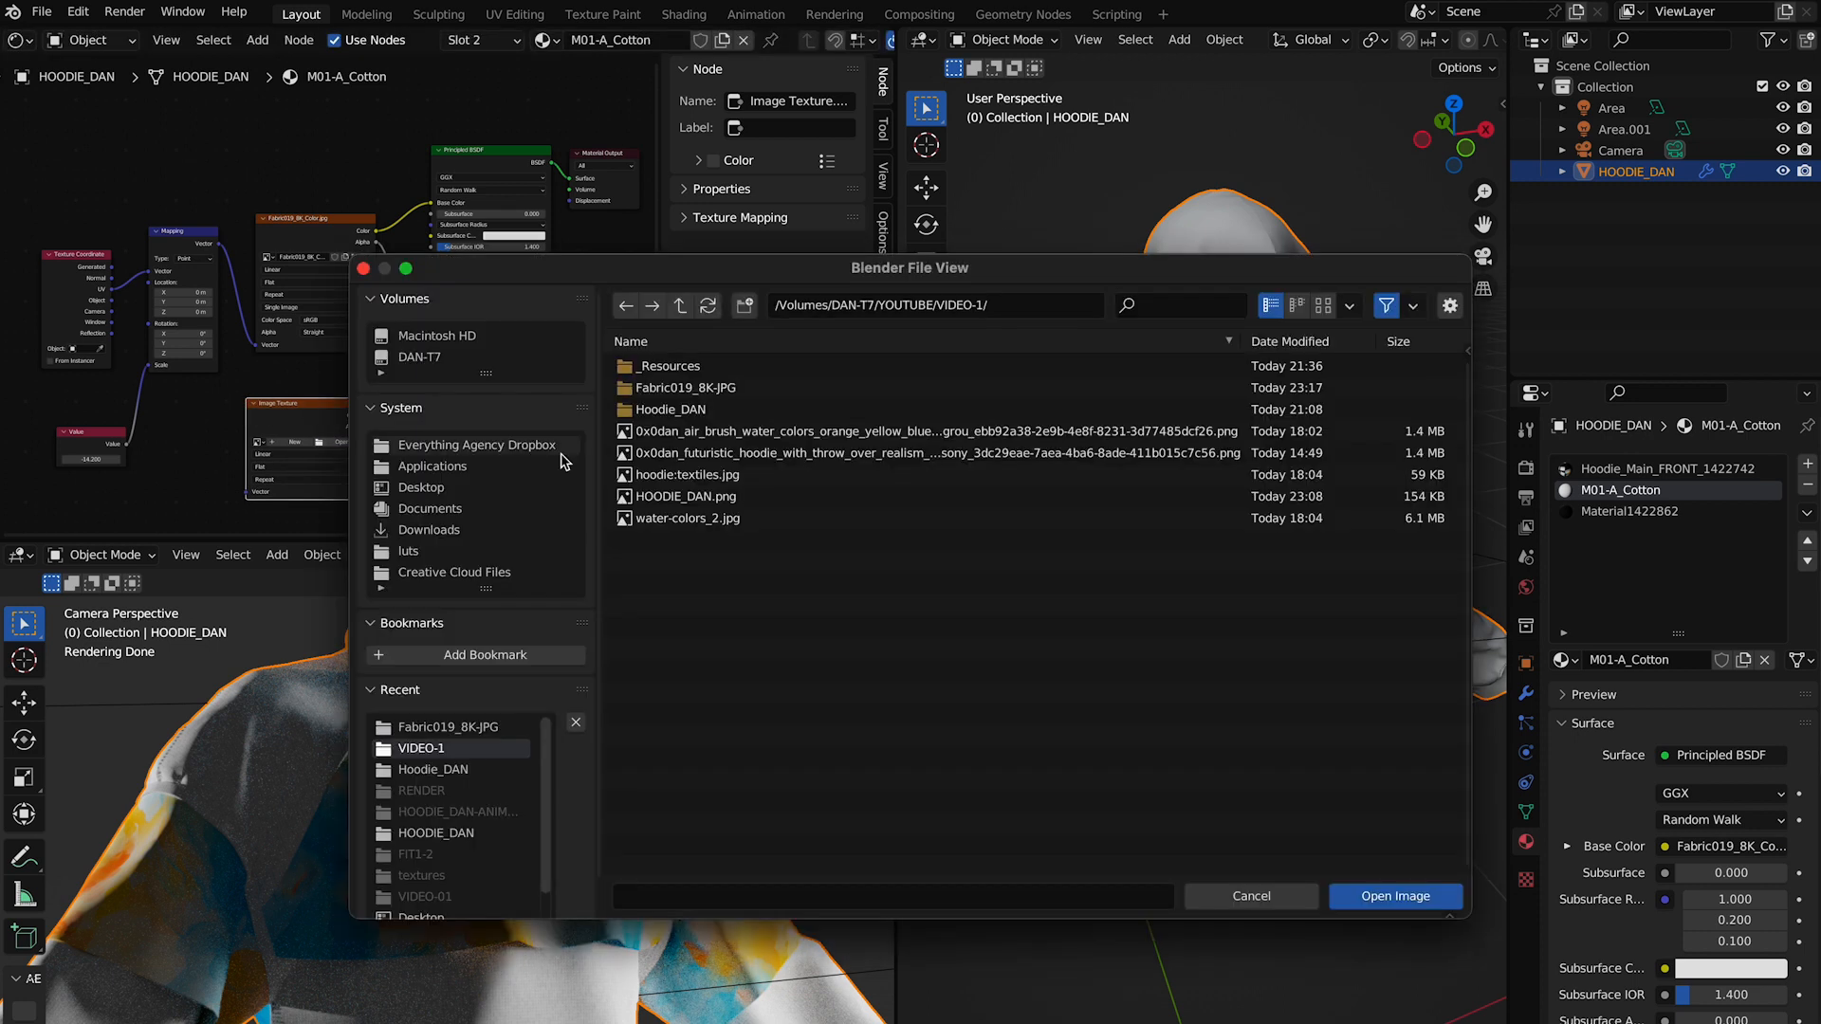
pyautogui.click(706, 393)
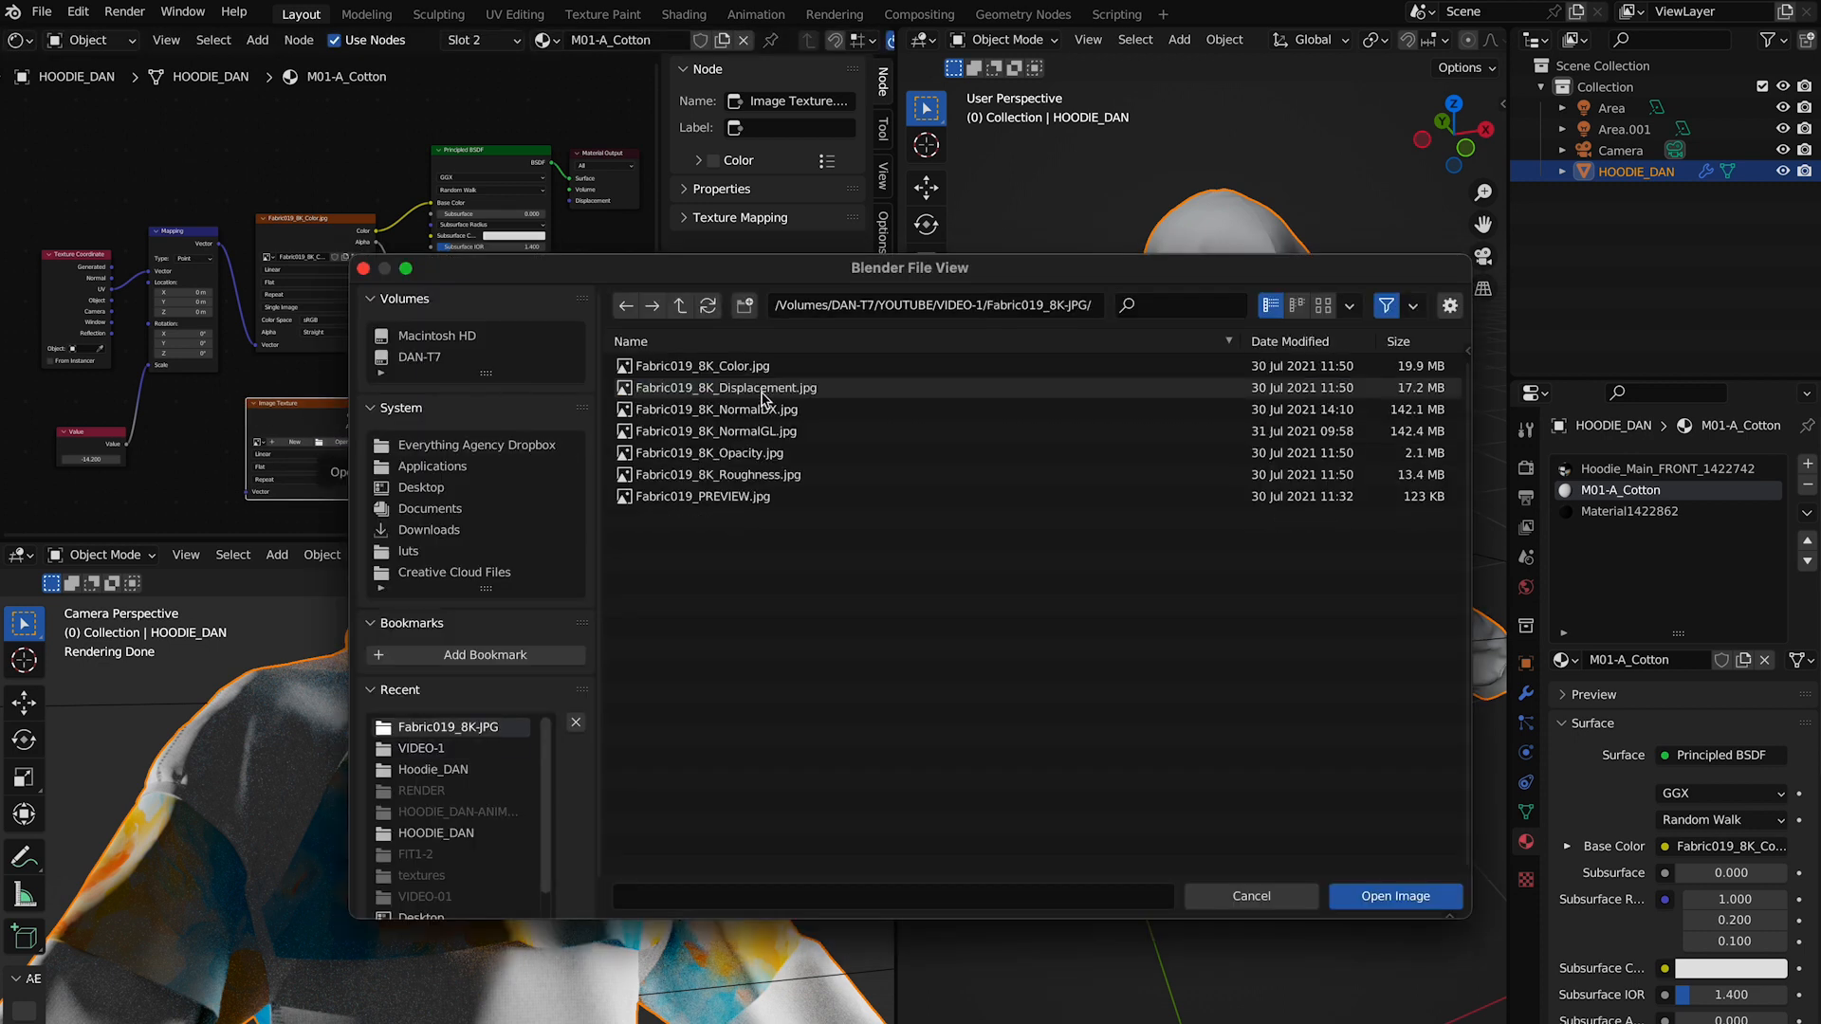
pyautogui.click(766, 474)
pyautogui.click(1394, 896)
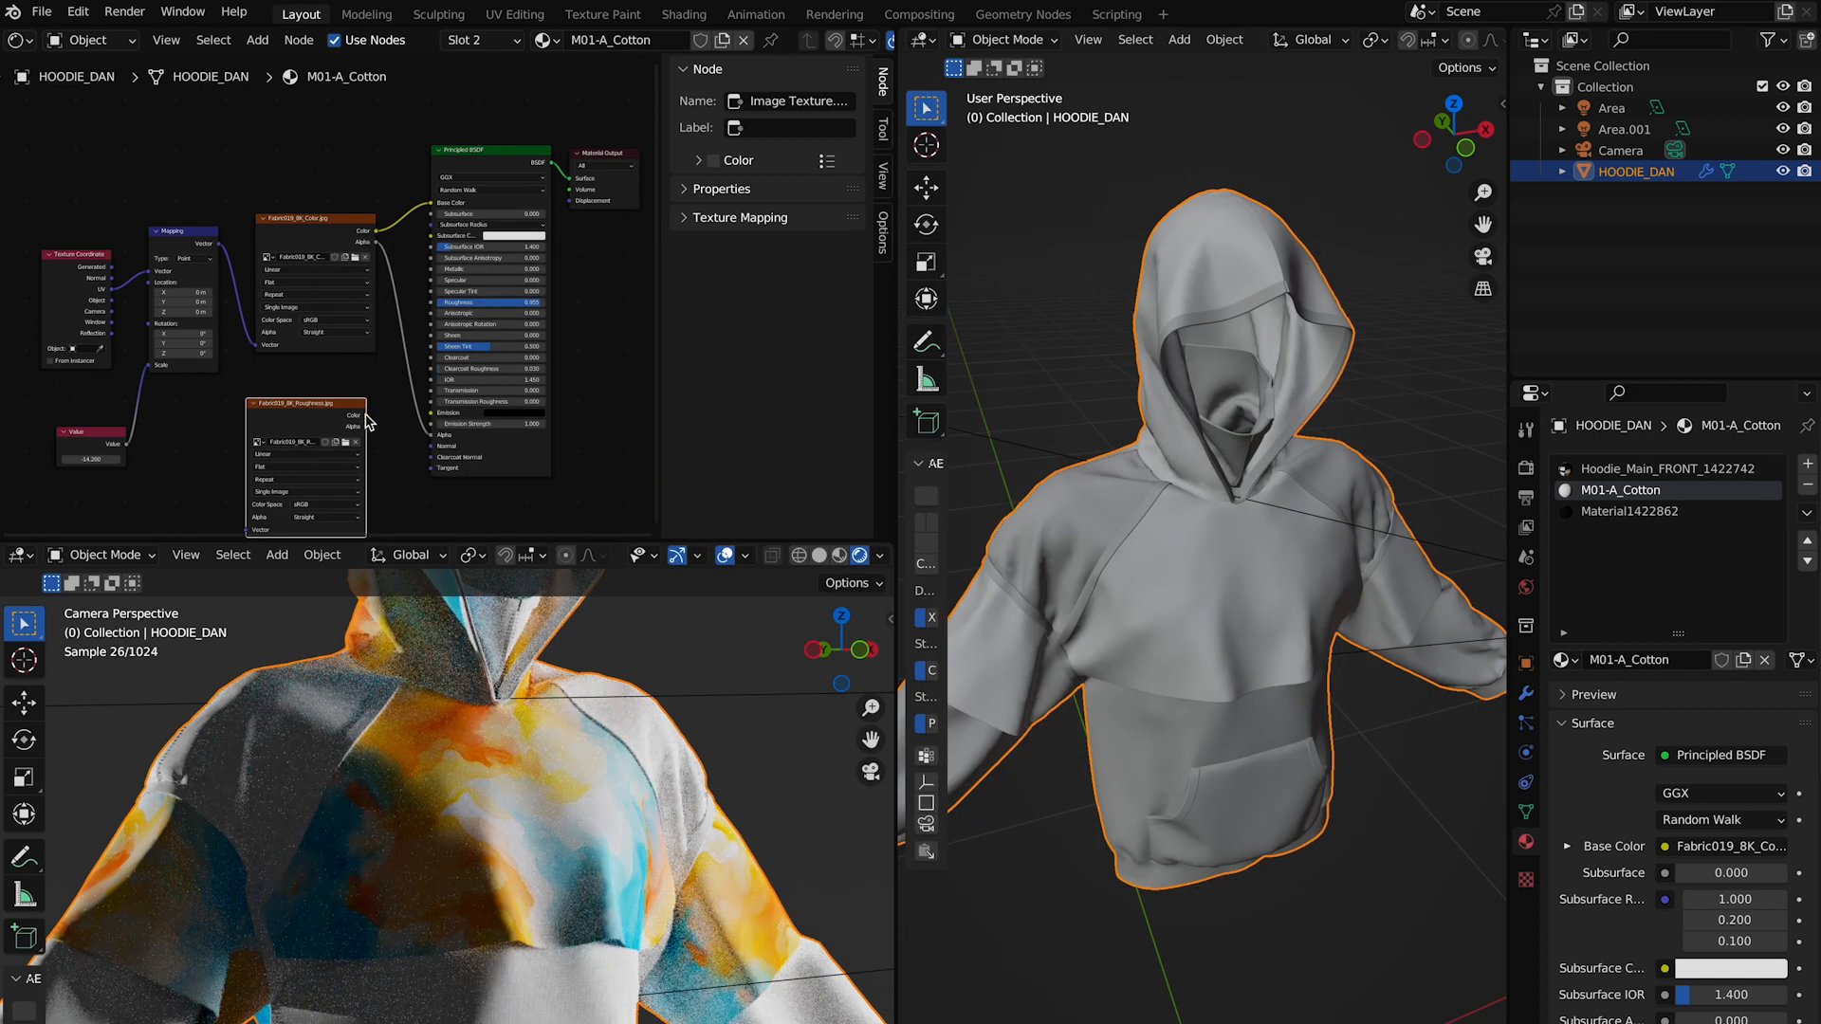
pyautogui.moveTo(428, 308); pyautogui.dragTo(430, 303)
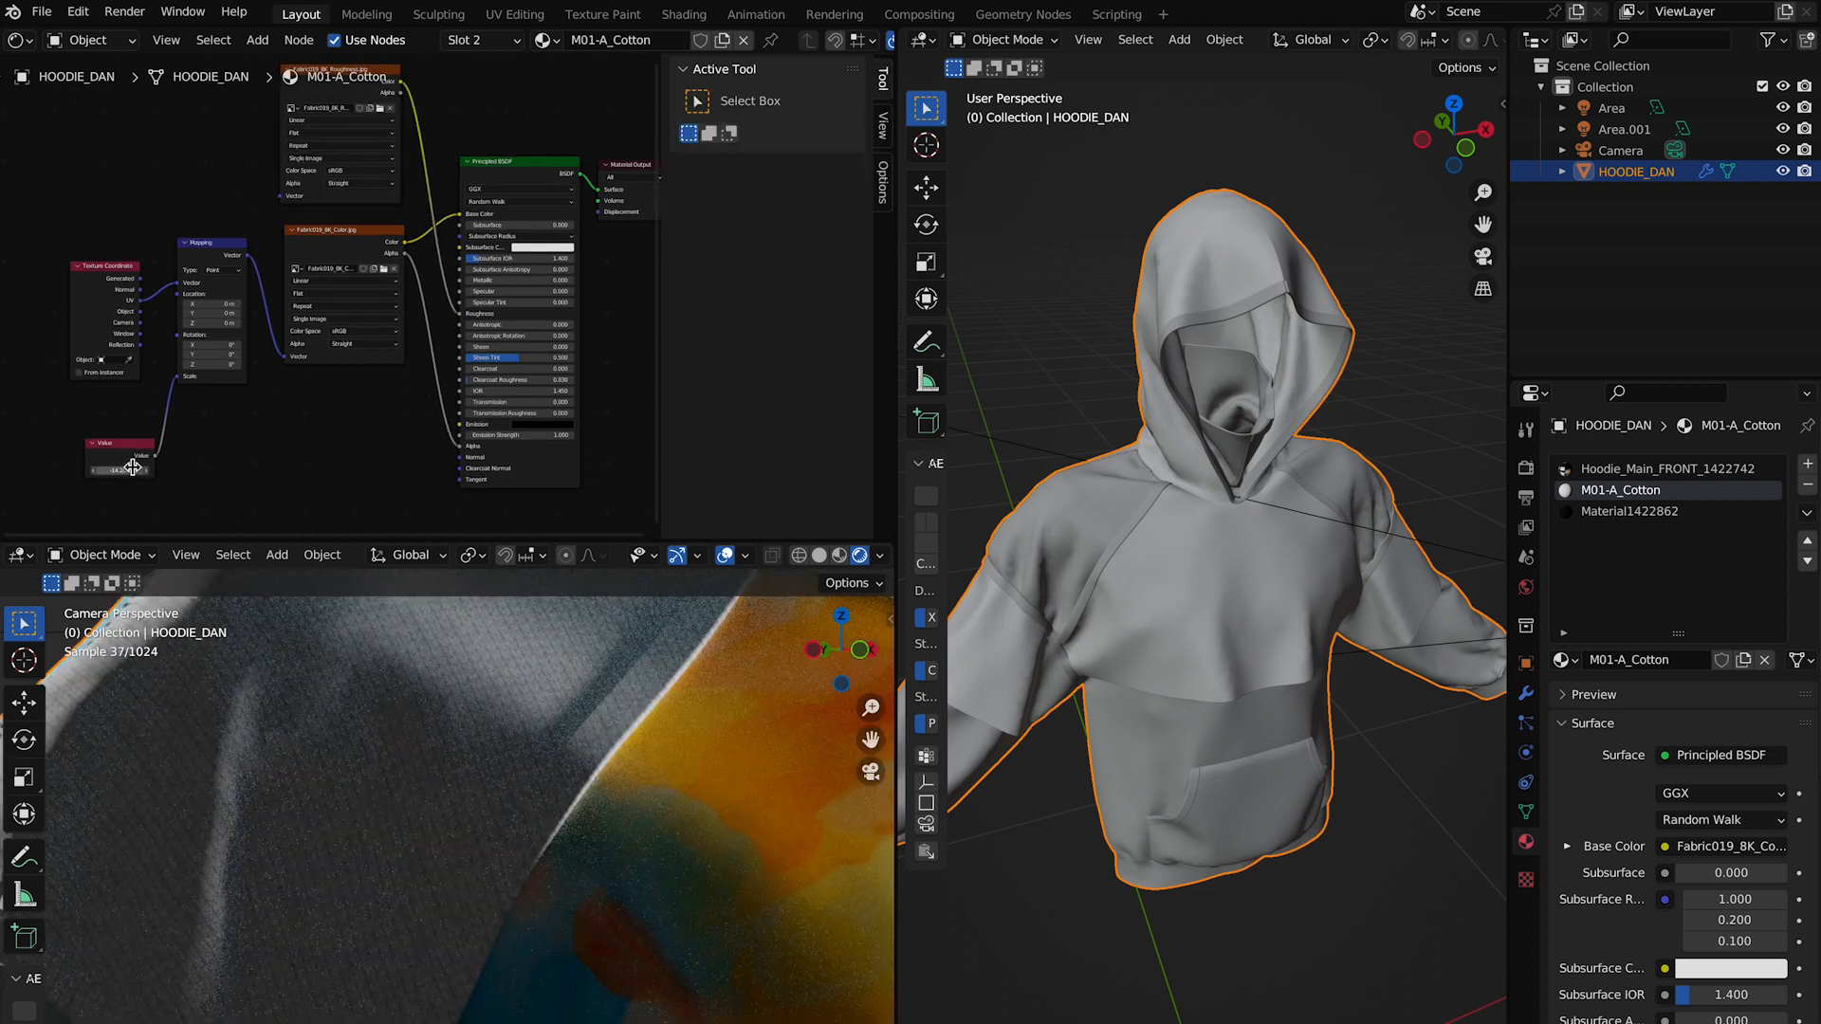
# - Adjust the Value node that drives the fabric texture's scale and inspect the weave on the rendered hoodie
pyautogui.moveTo(133, 468); pyautogui.dragTo(223, 468)
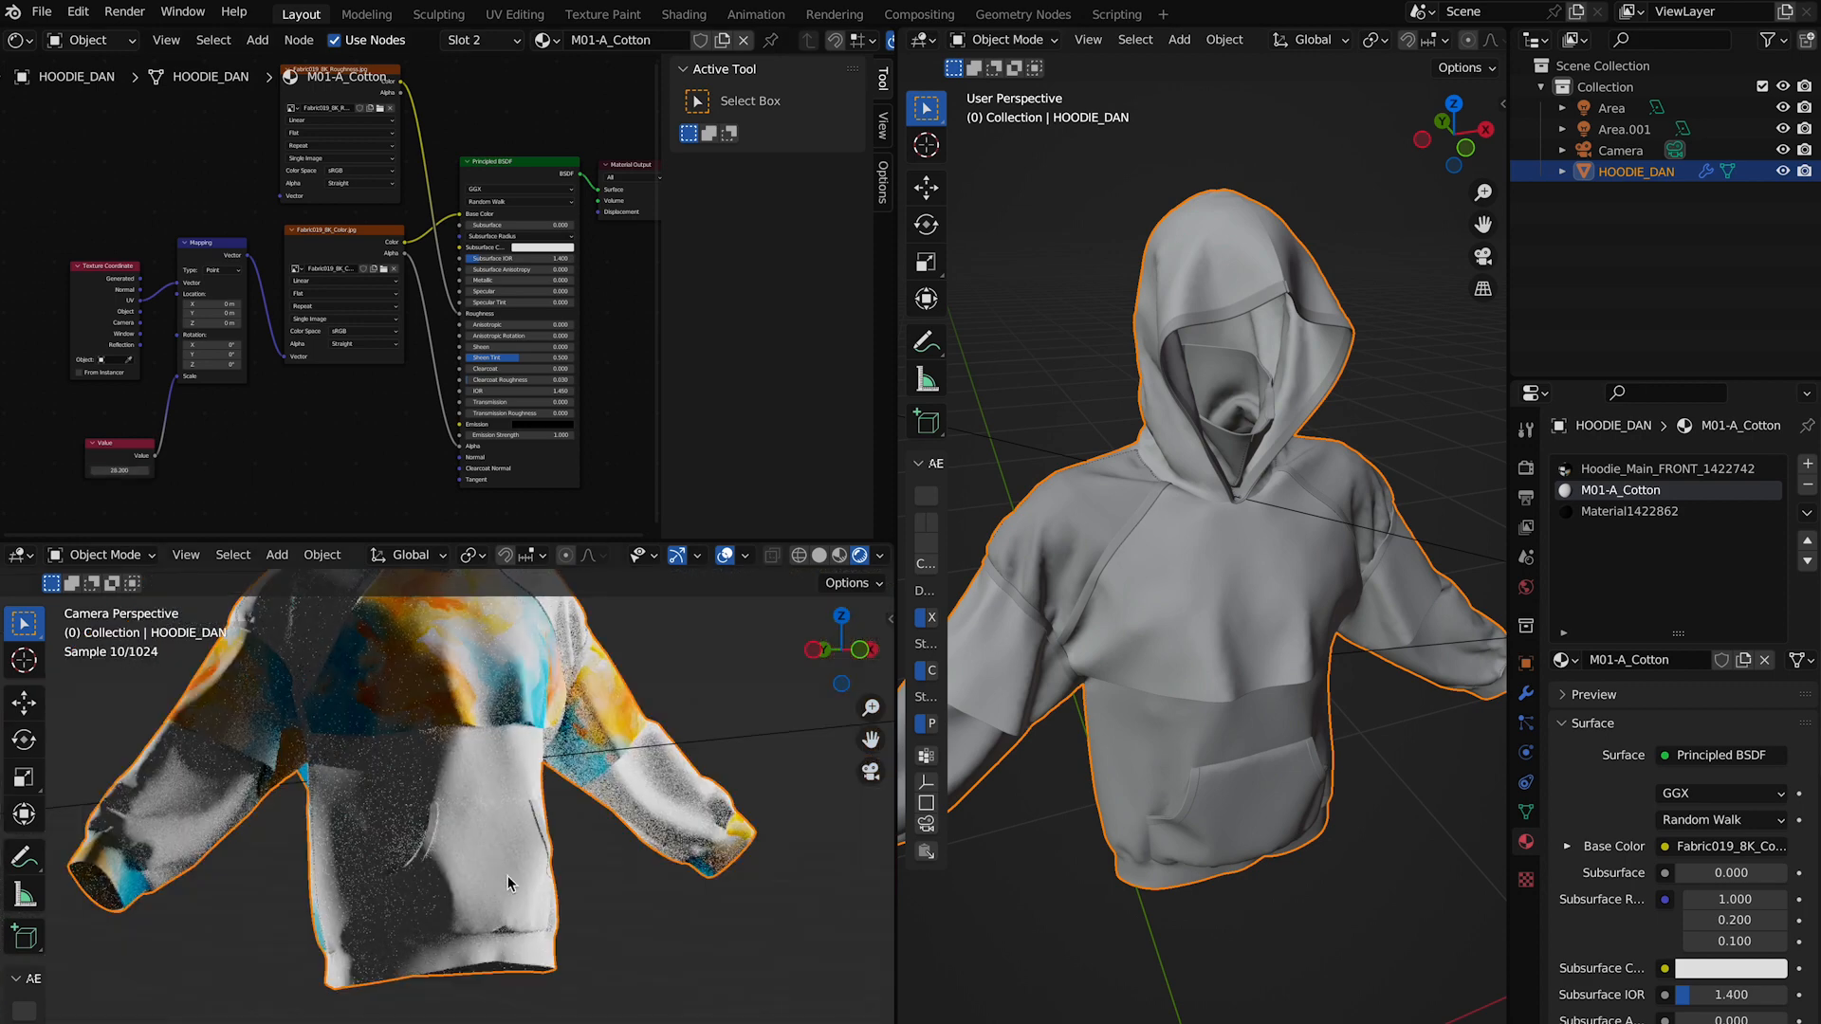
pyautogui.scroll(-3, 510, 882)
pyautogui.scroll(4, 517, 893)
pyautogui.scroll(5, 517, 894)
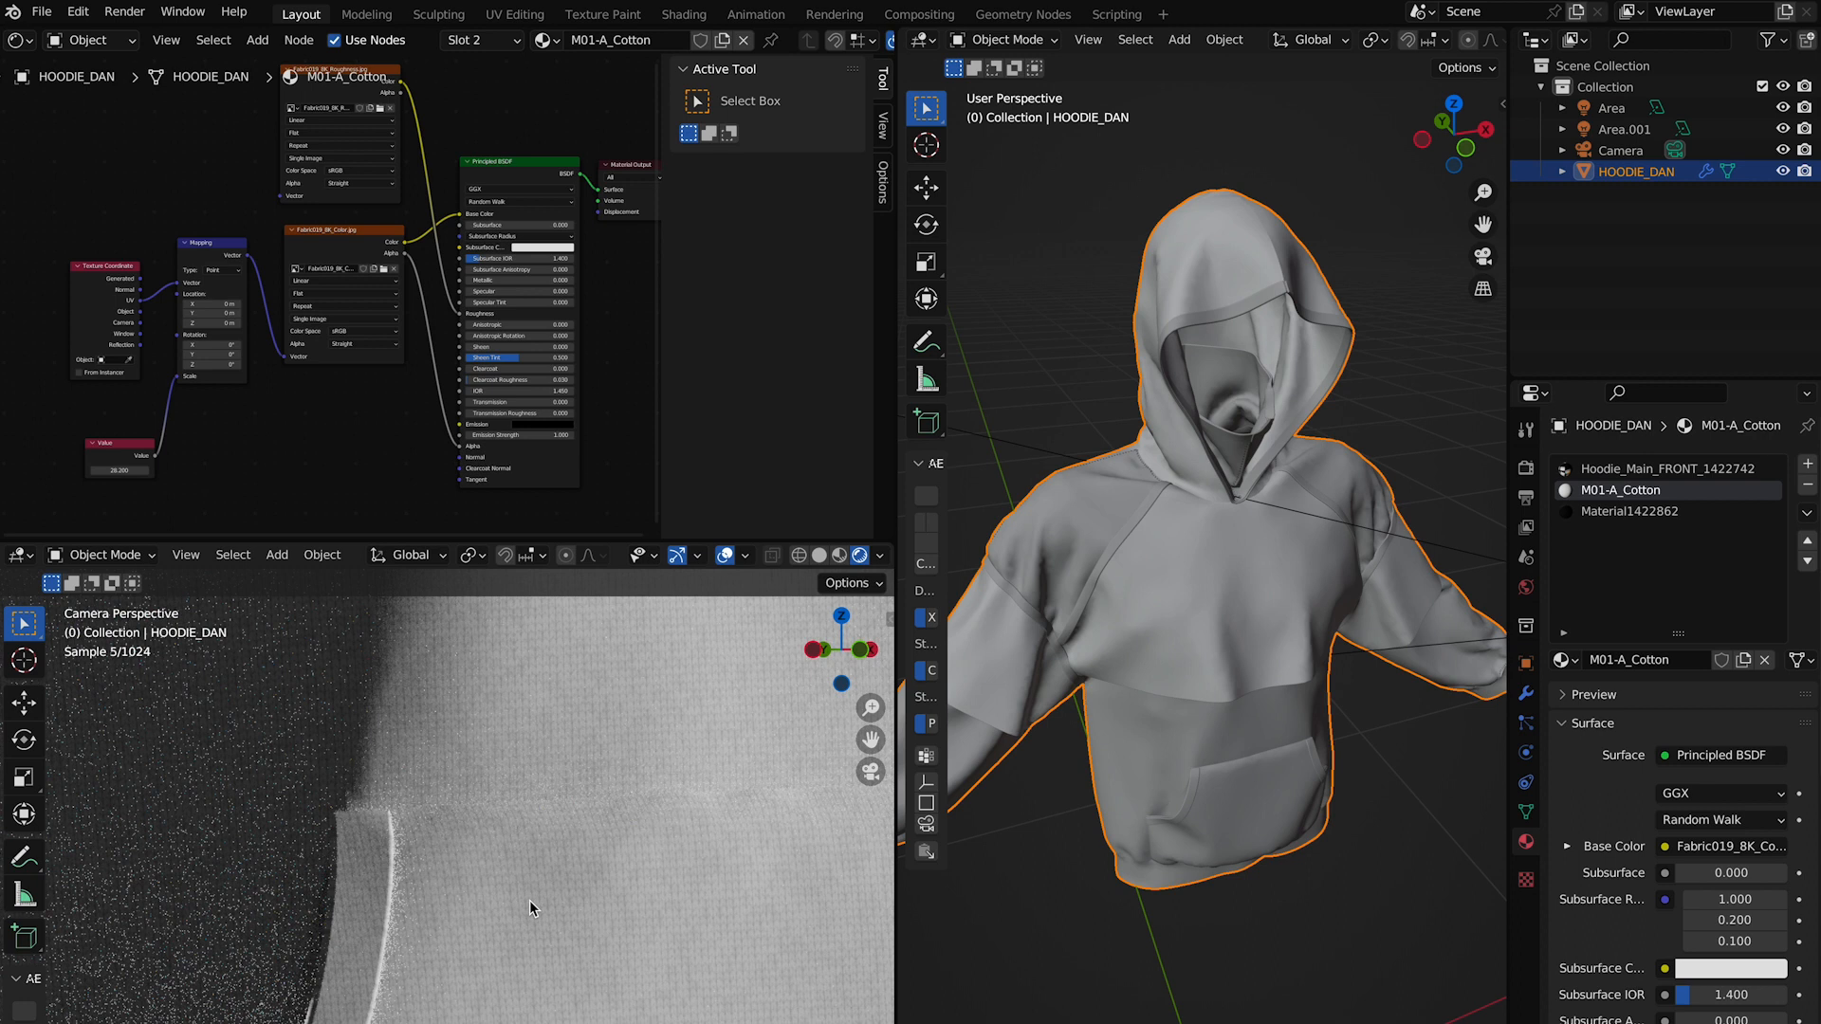
# - Put the hoodie in Edit Mode and pick a face on the patterned chest panel
pyautogui.click(142, 558)
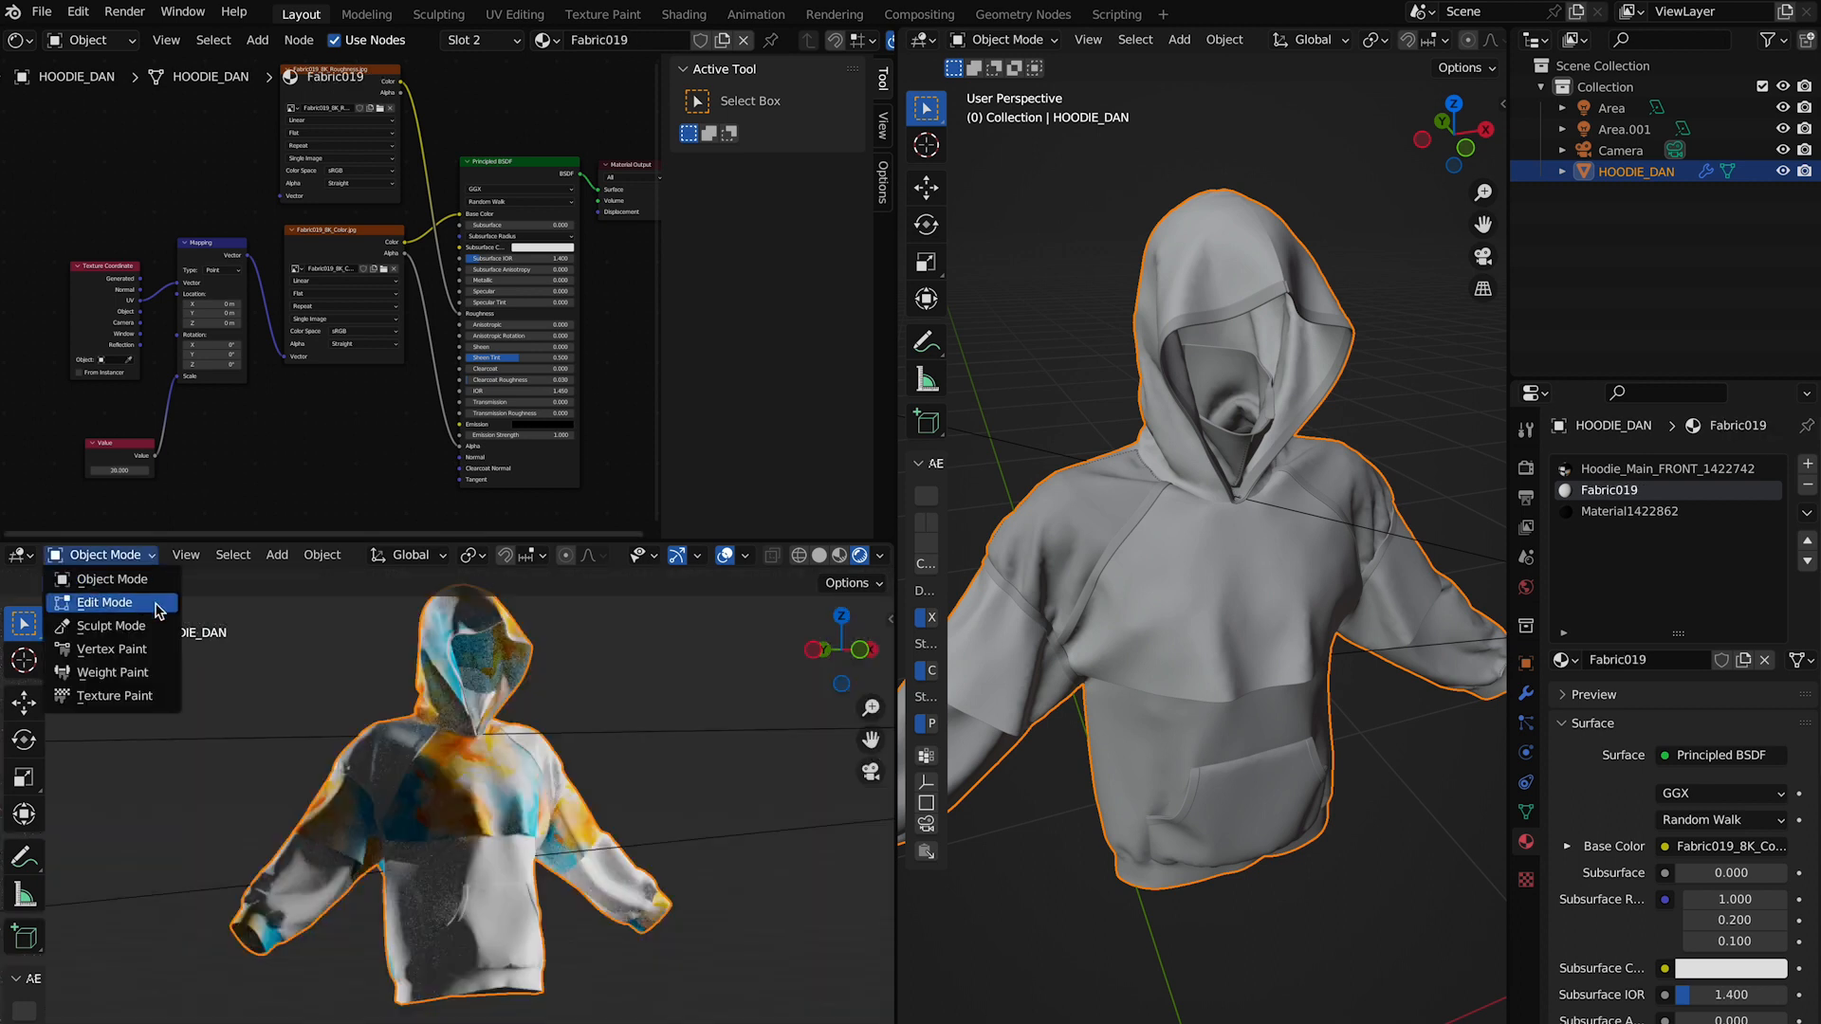
pyautogui.click(155, 607)
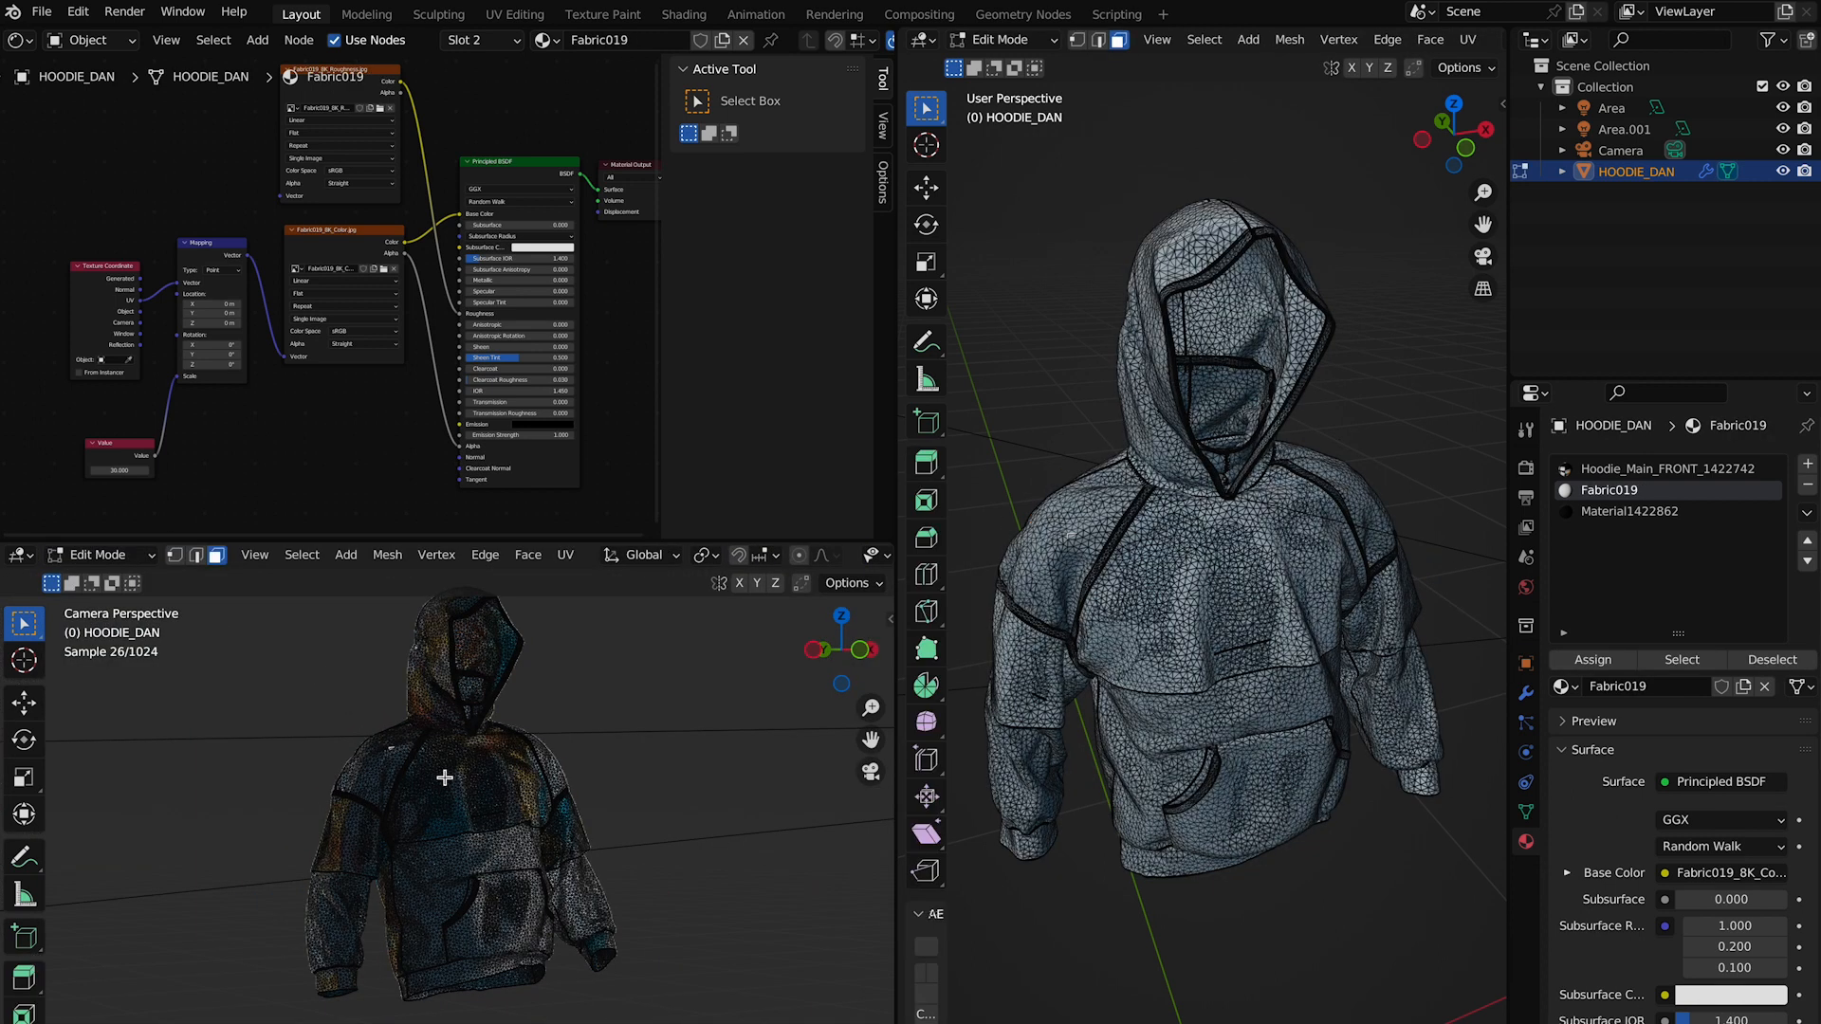
pyautogui.click(445, 778)
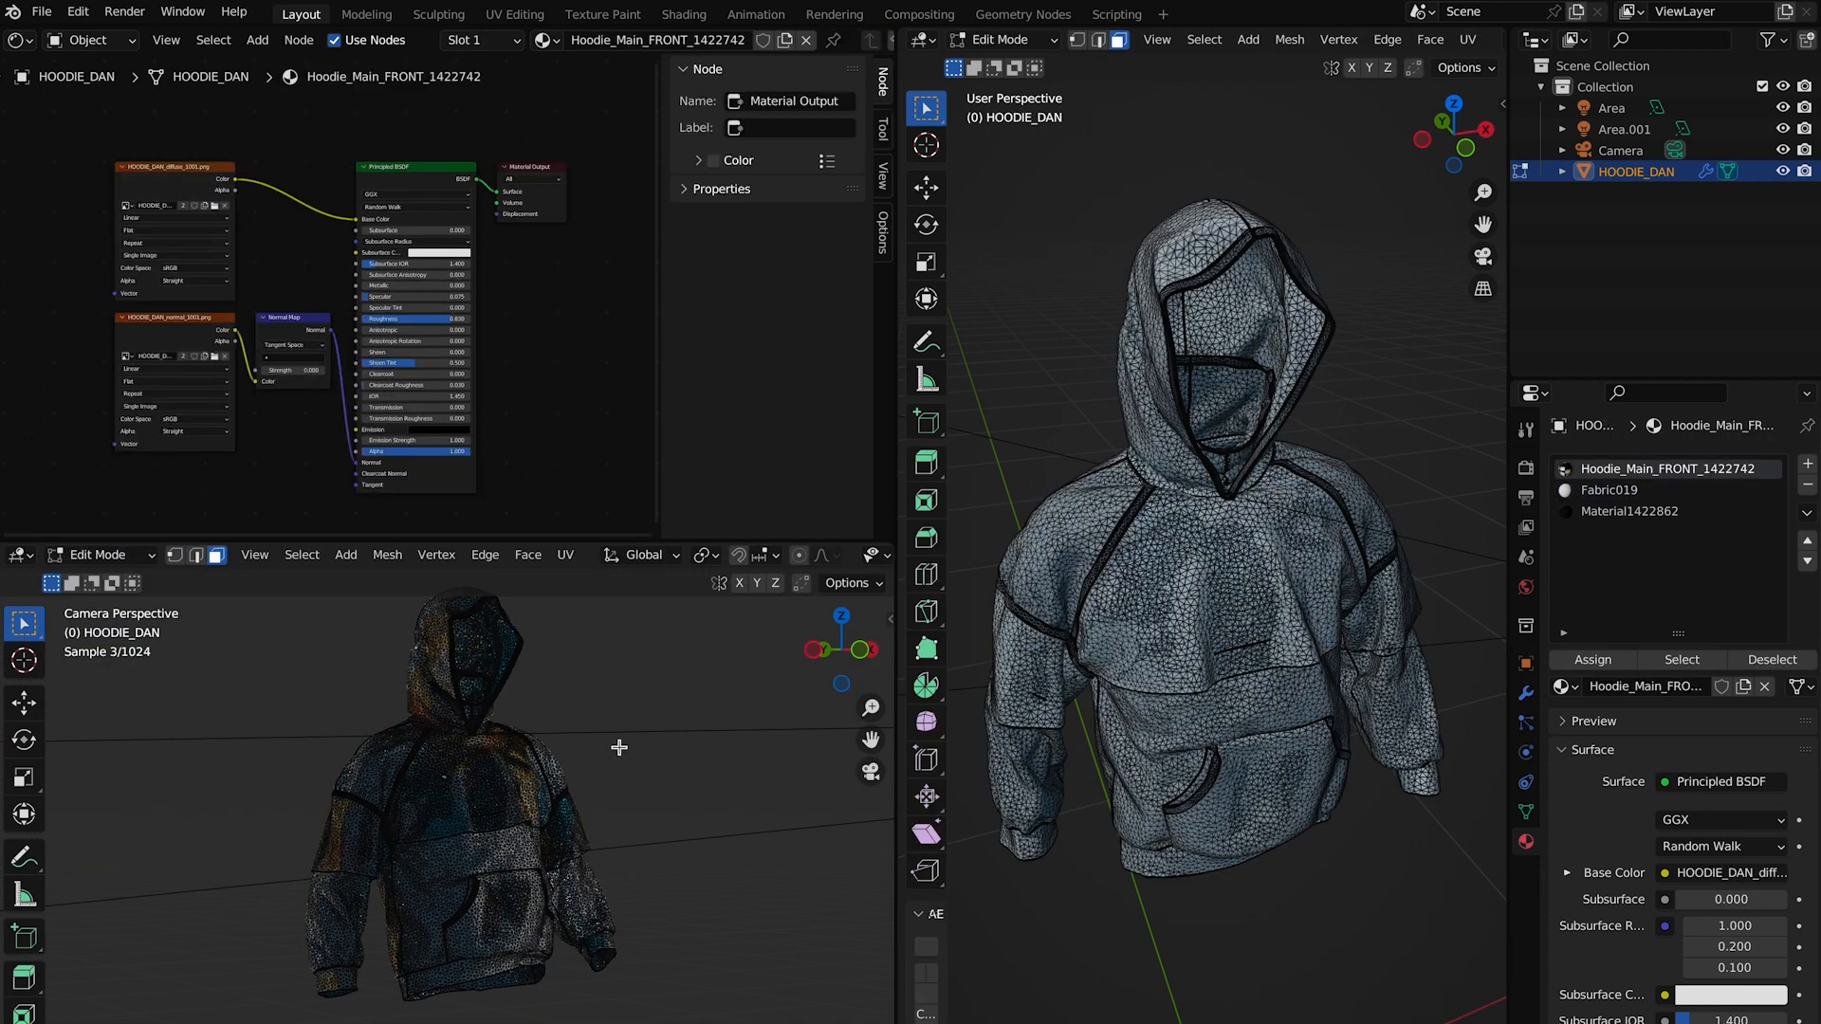
# - Rename the Hoodie_Main_FRONT_1422742 material to Water-Color
pyautogui.click(628, 41)
pyautogui.write('Wa')
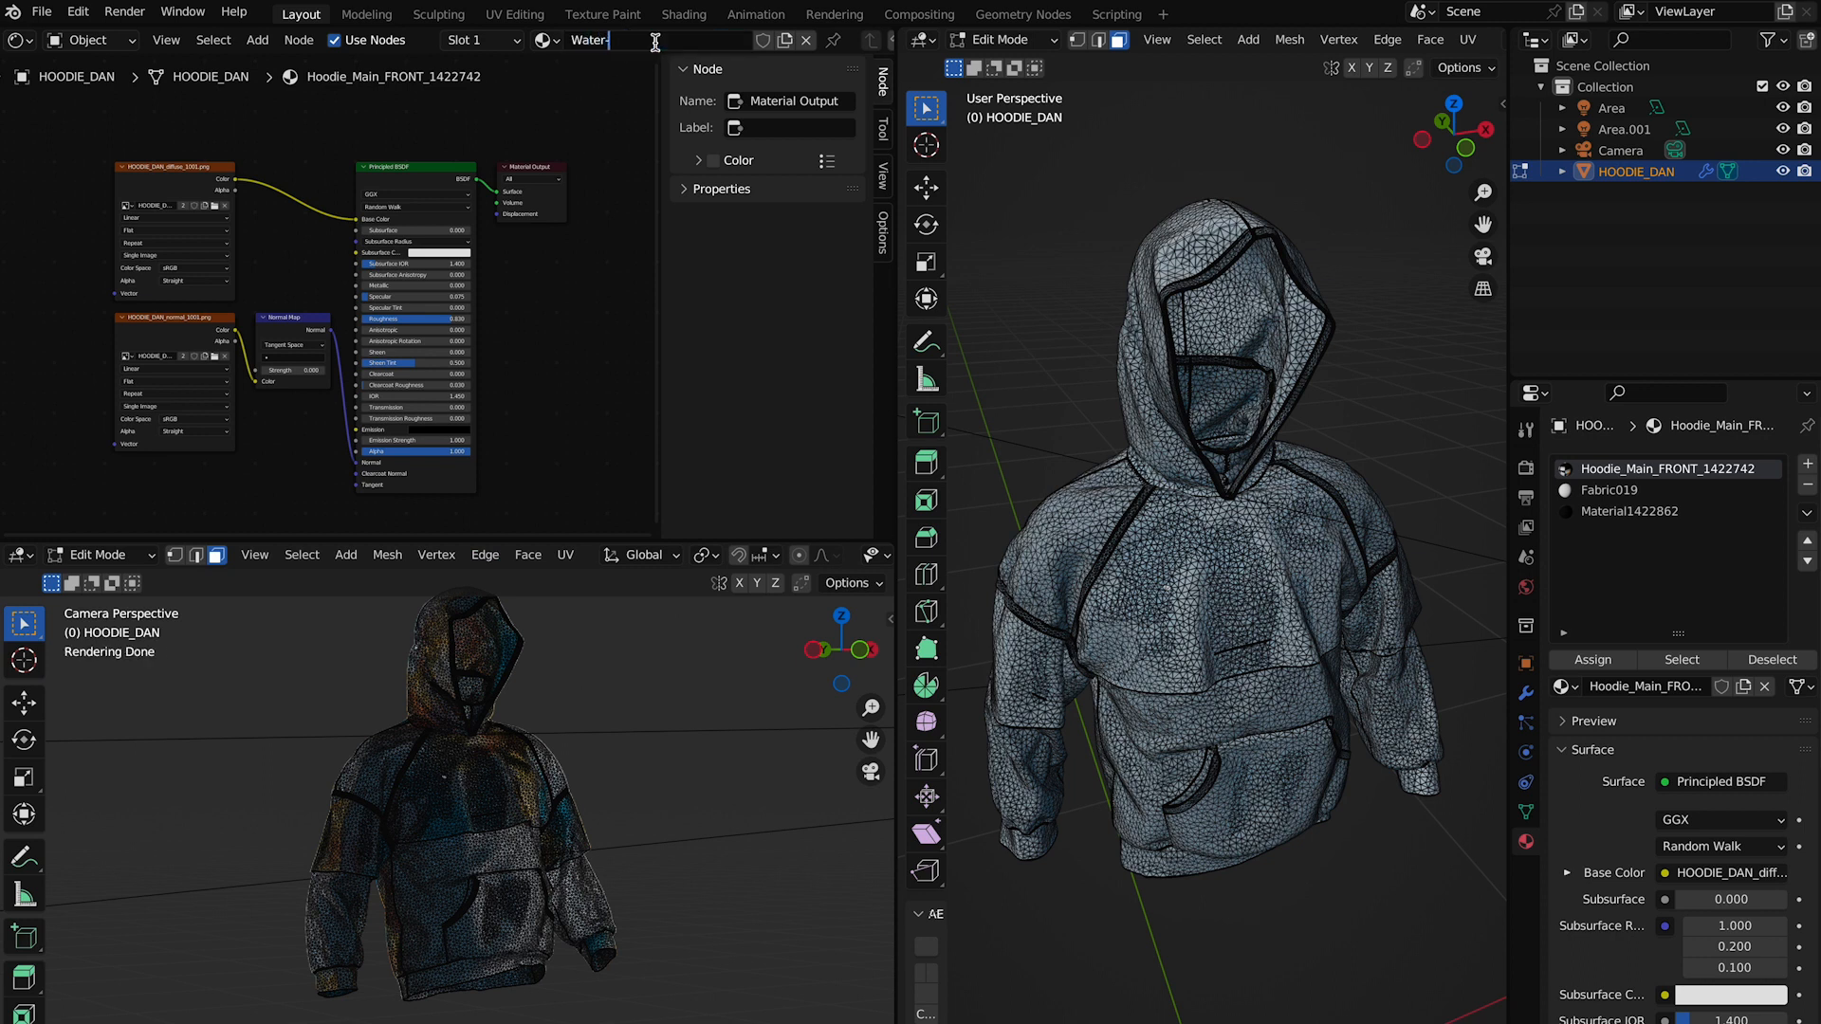
pyautogui.press('Return')
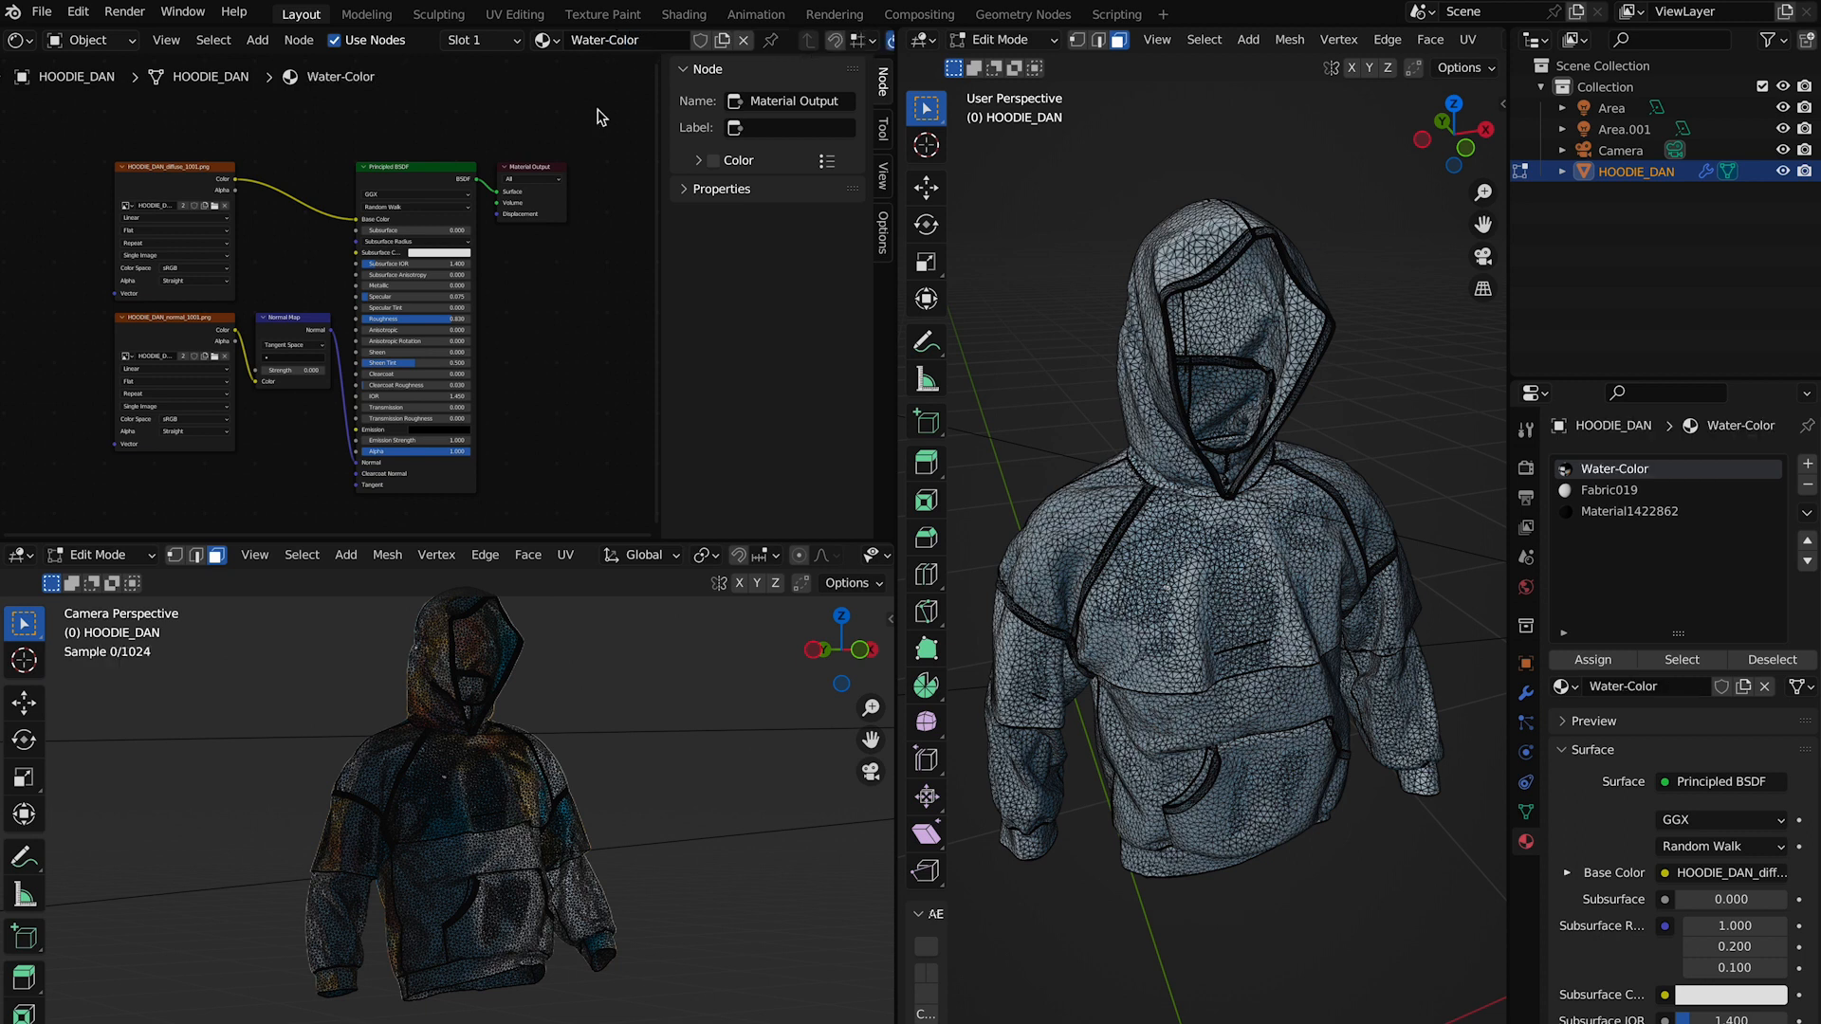
# - Return the hoodie to Object Mode and add a Texture Coordinate node to the Water-Color material
pyautogui.click(99, 555)
pyautogui.click(111, 580)
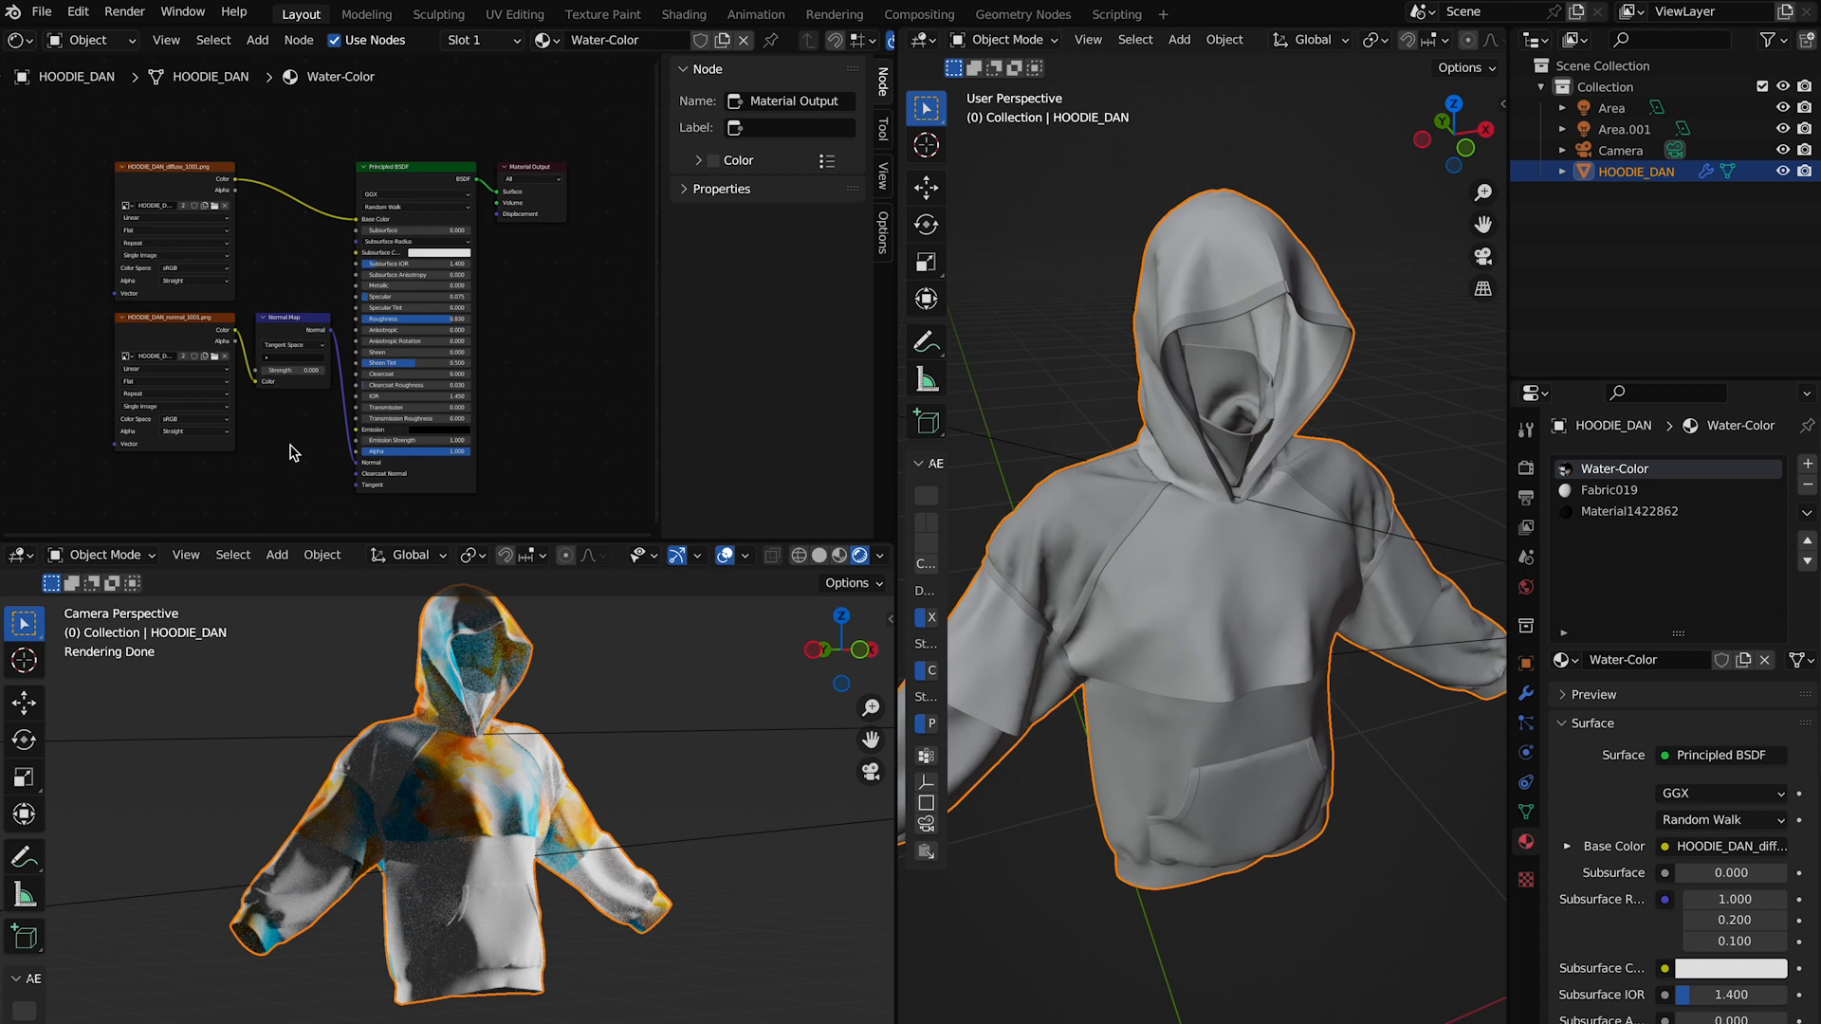
pyautogui.hotkey('shift', 'a')
pyautogui.click(54, 326)
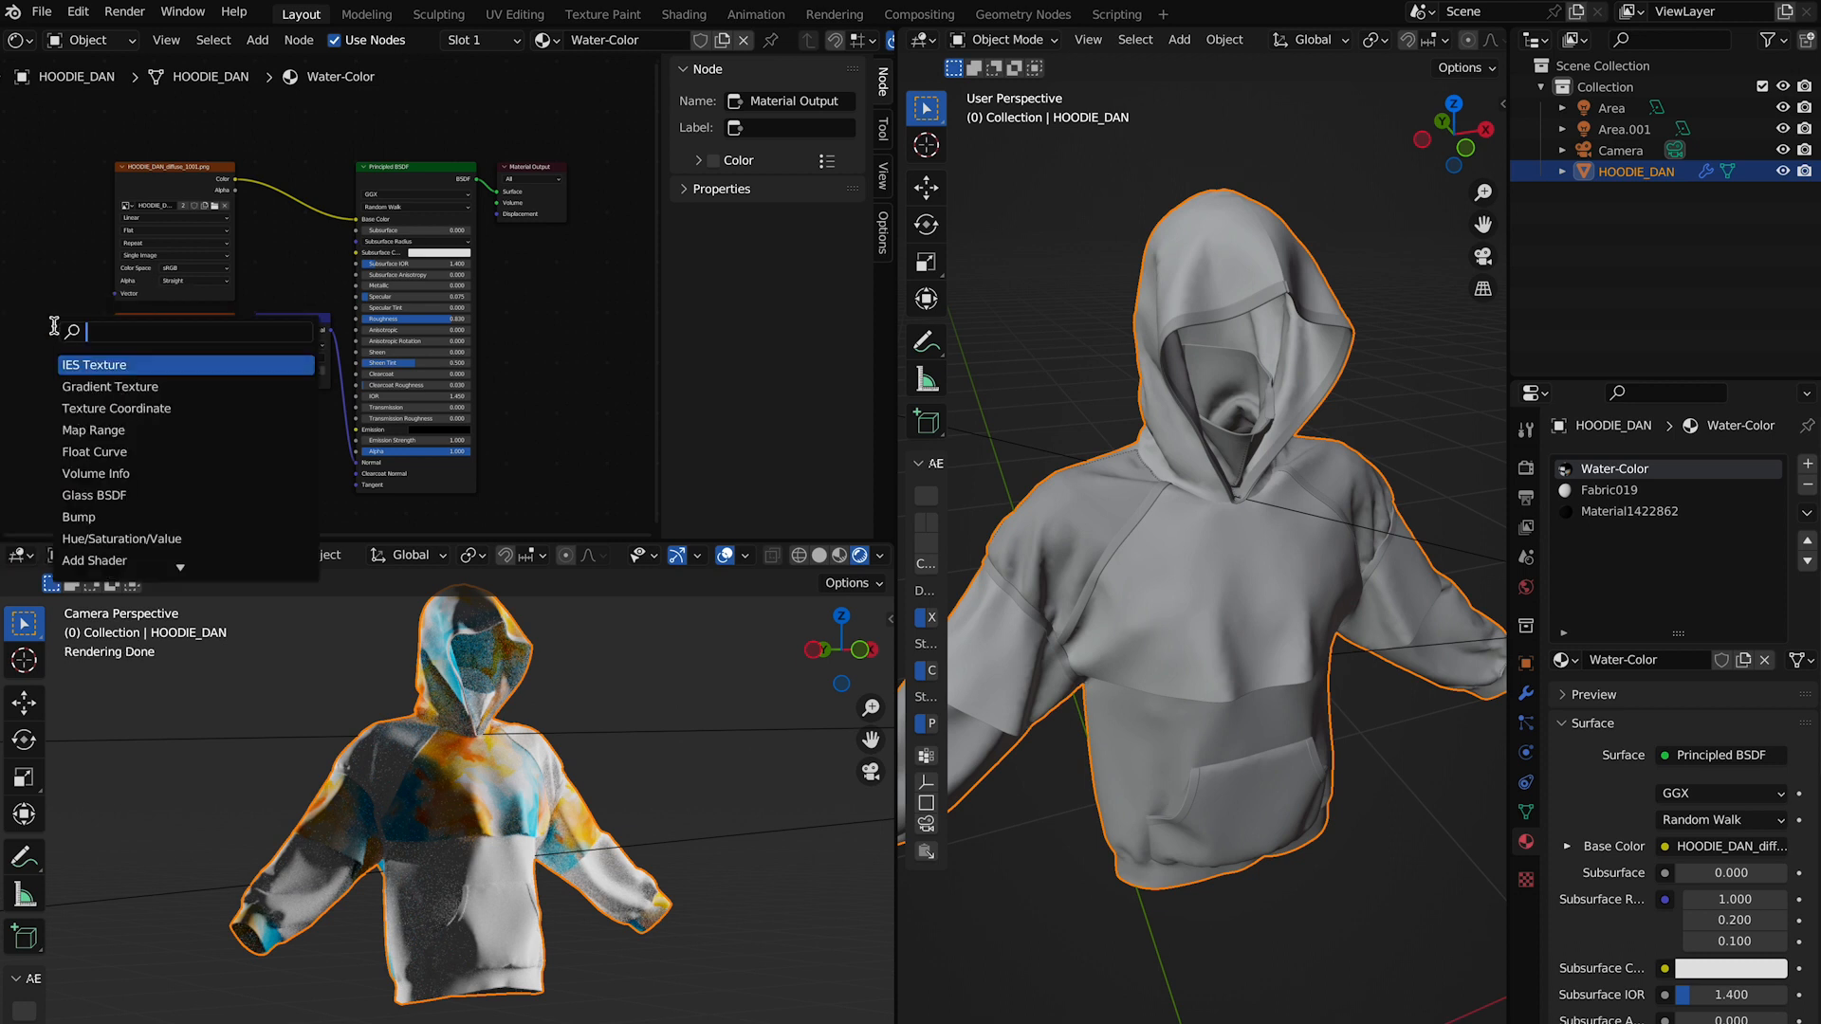
pyautogui.press('Down')
pyautogui.press('Down')
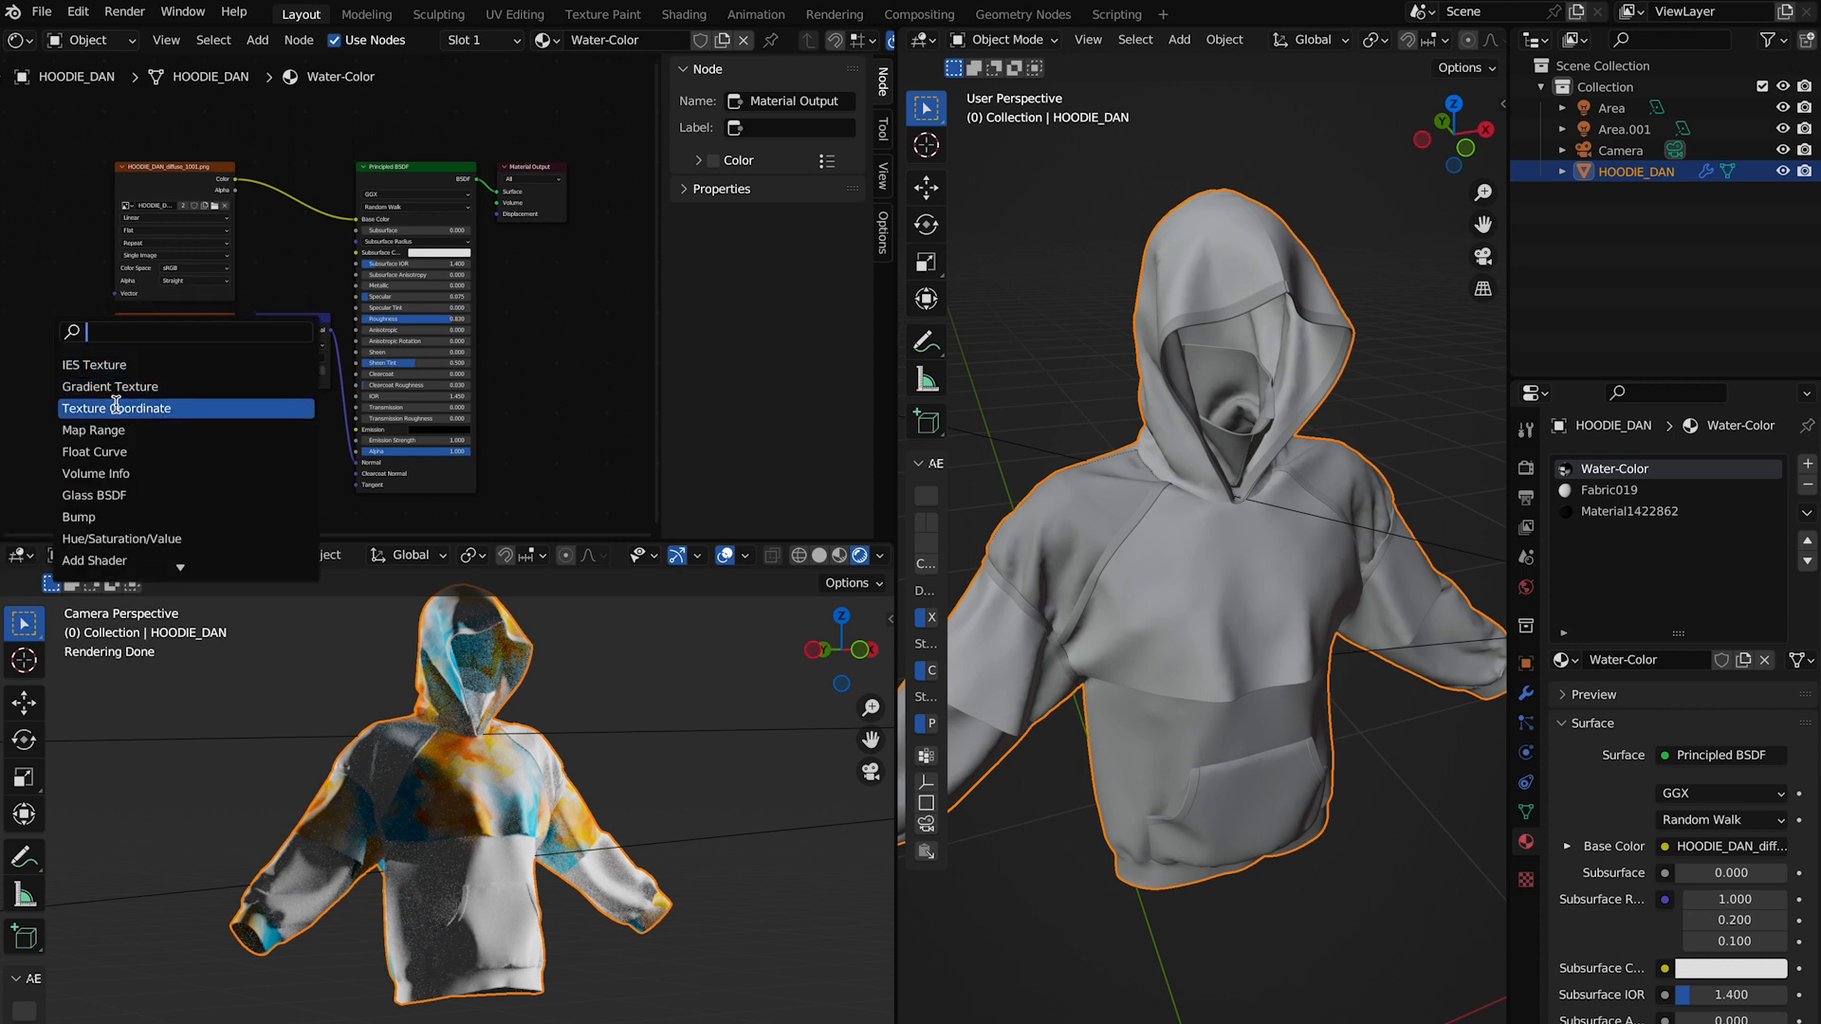
pyautogui.press('Return')
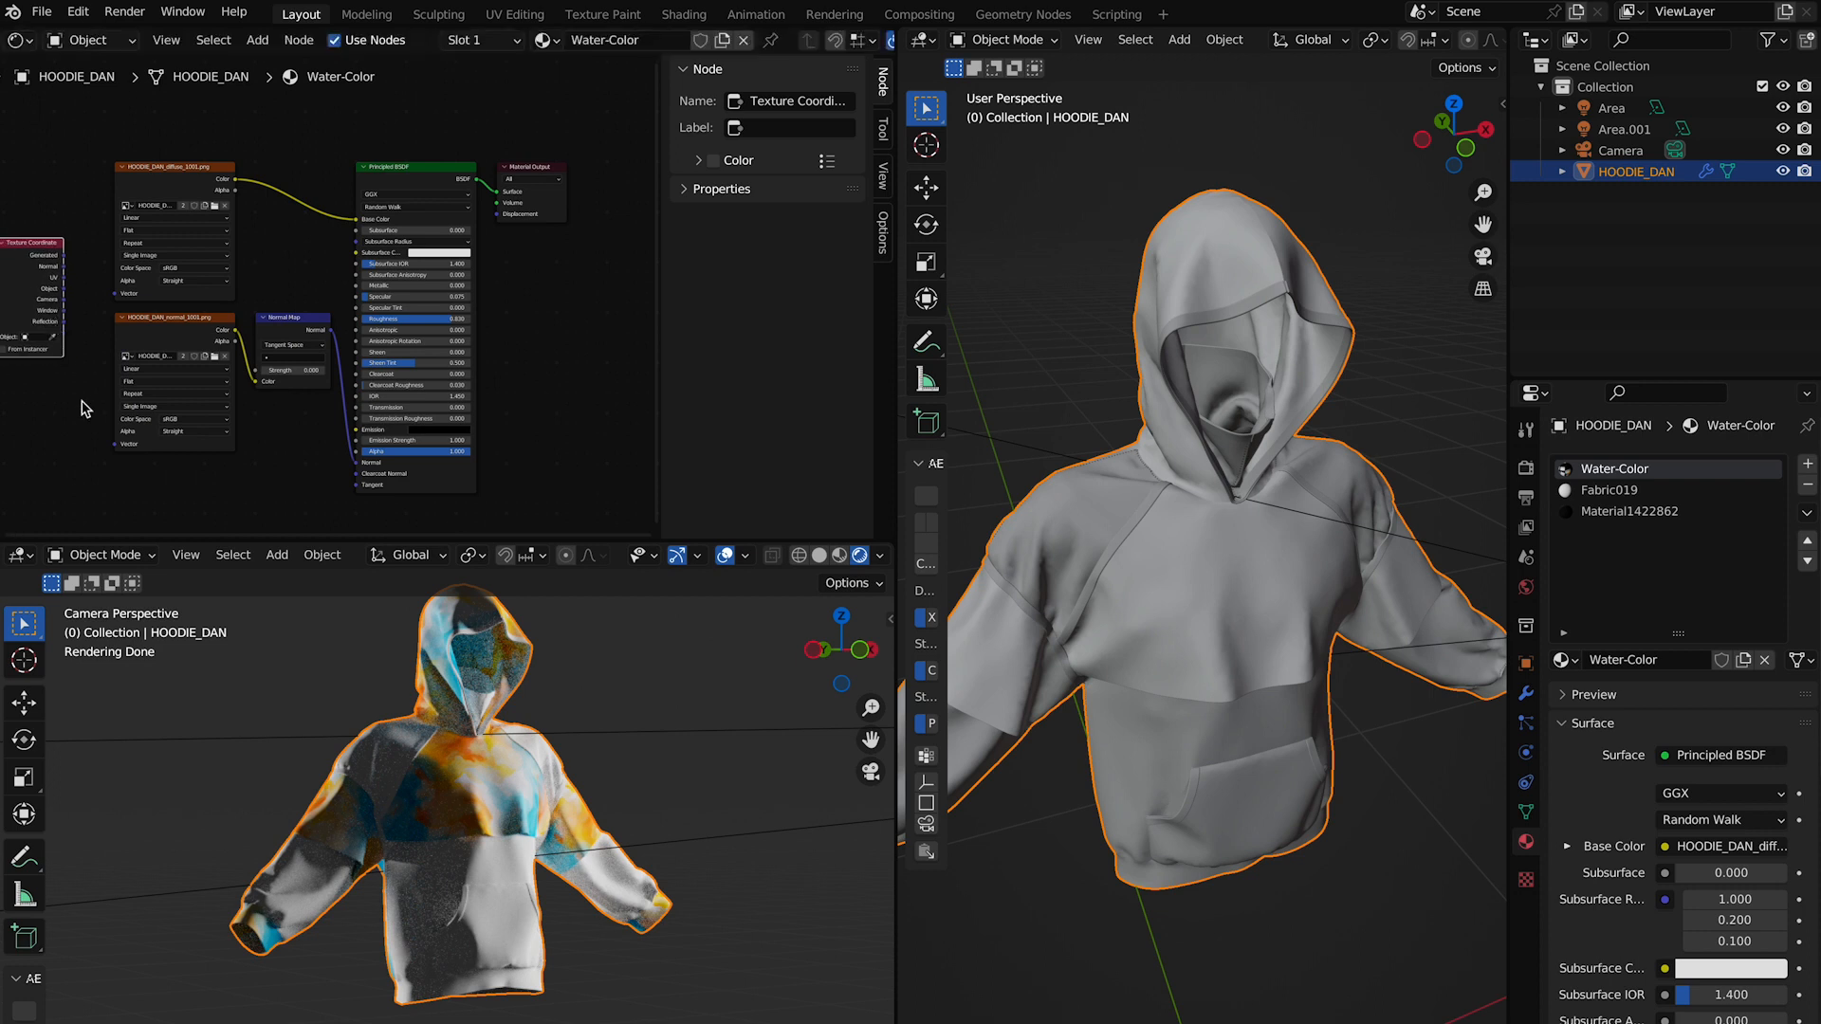
# - Add a Value node and a Mapping node beside the Texture Coordinate node
pyautogui.hscroll(-5, 83, 403)
pyautogui.hotkey('shift', 'a')
pyautogui.click(81, 298)
pyautogui.write('mapp')
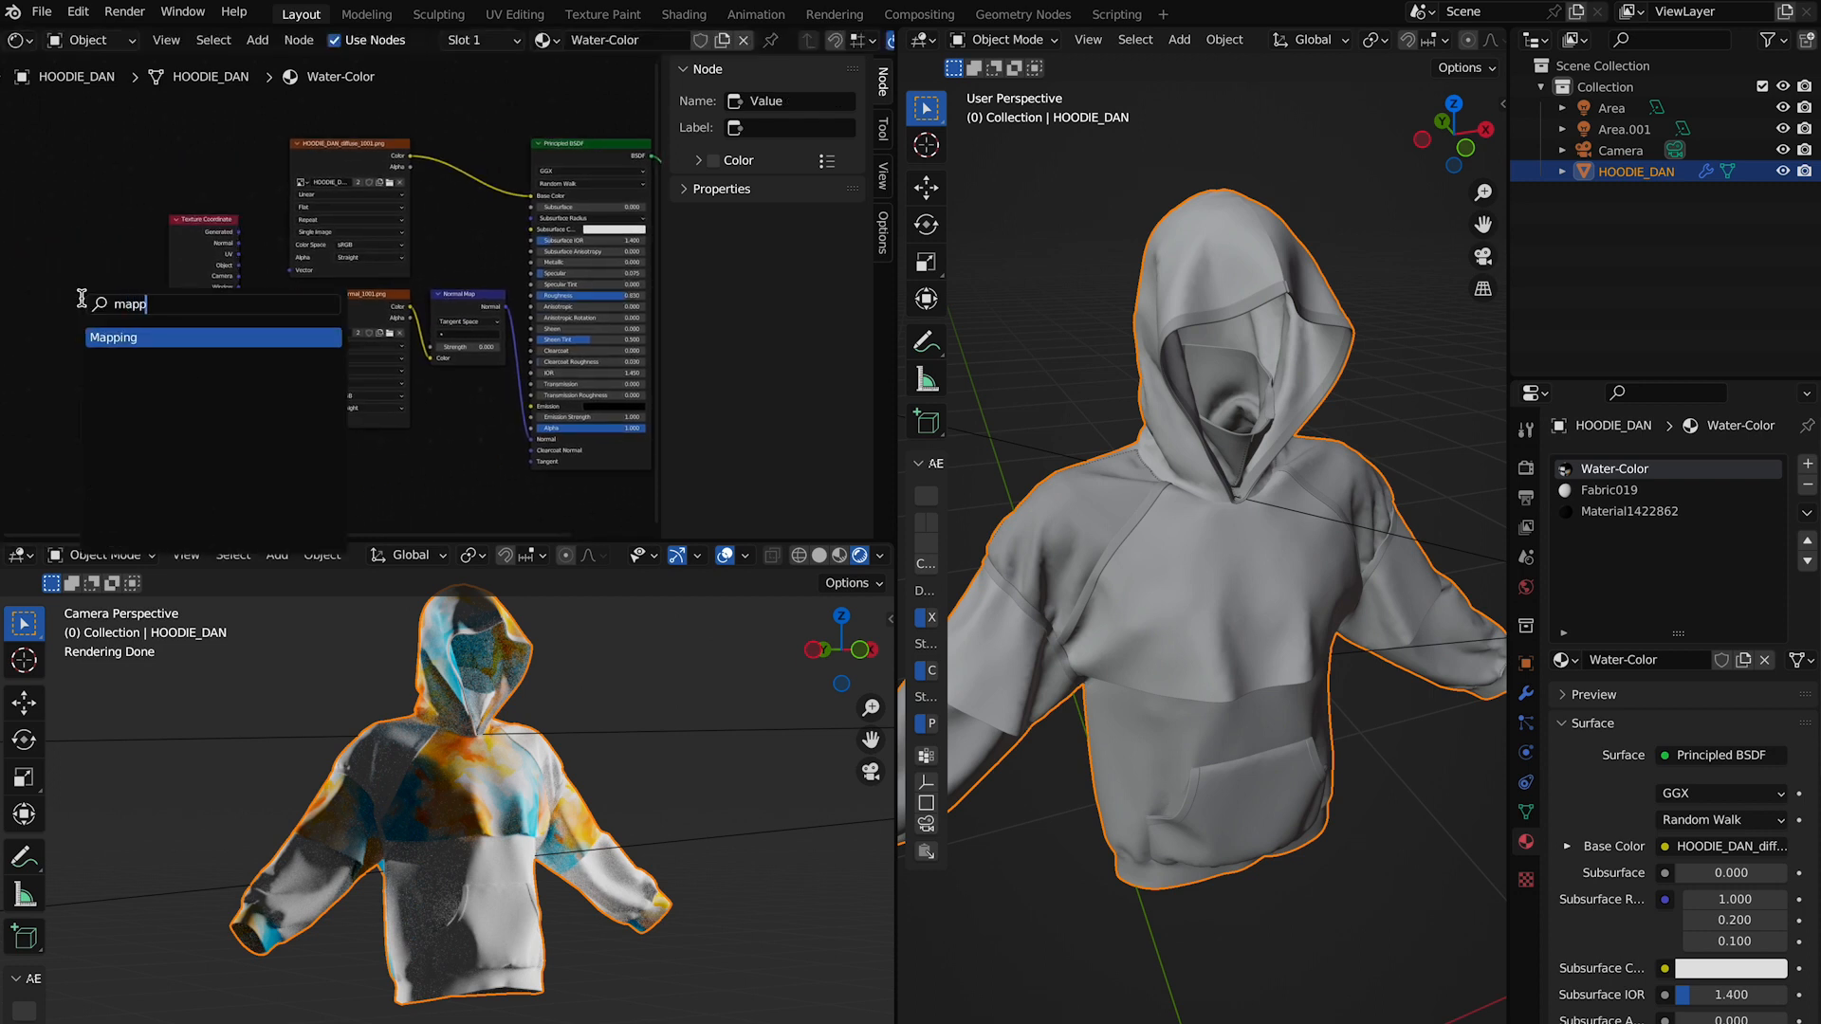
pyautogui.press('Return')
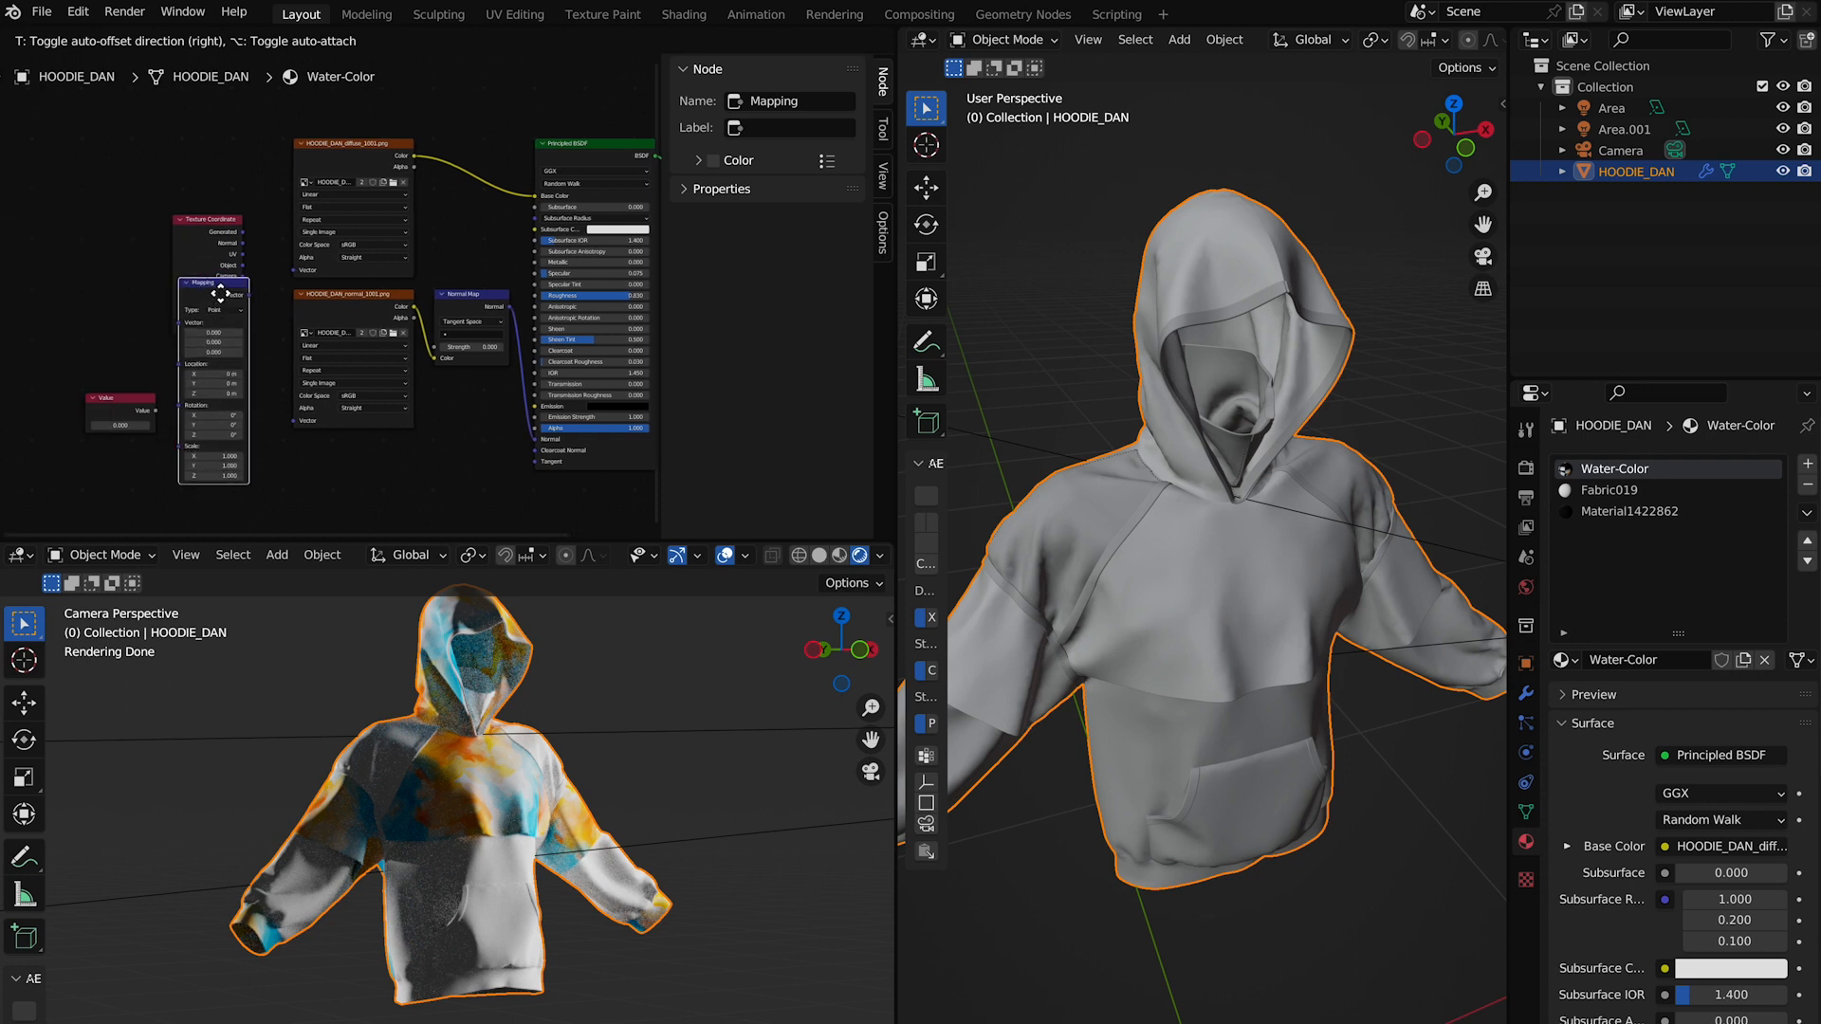
pyautogui.click(274, 287)
# - Arrange the new nodes, link UV through Mapping to the diffuse image's Vector, and link the Value node to Mapping's Scale
pyautogui.moveTo(210, 217); pyautogui.dragTo(116, 189)
pyautogui.moveTo(275, 309); pyautogui.dragTo(184, 232)
pyautogui.moveTo(155, 411); pyautogui.dragTo(184, 328)
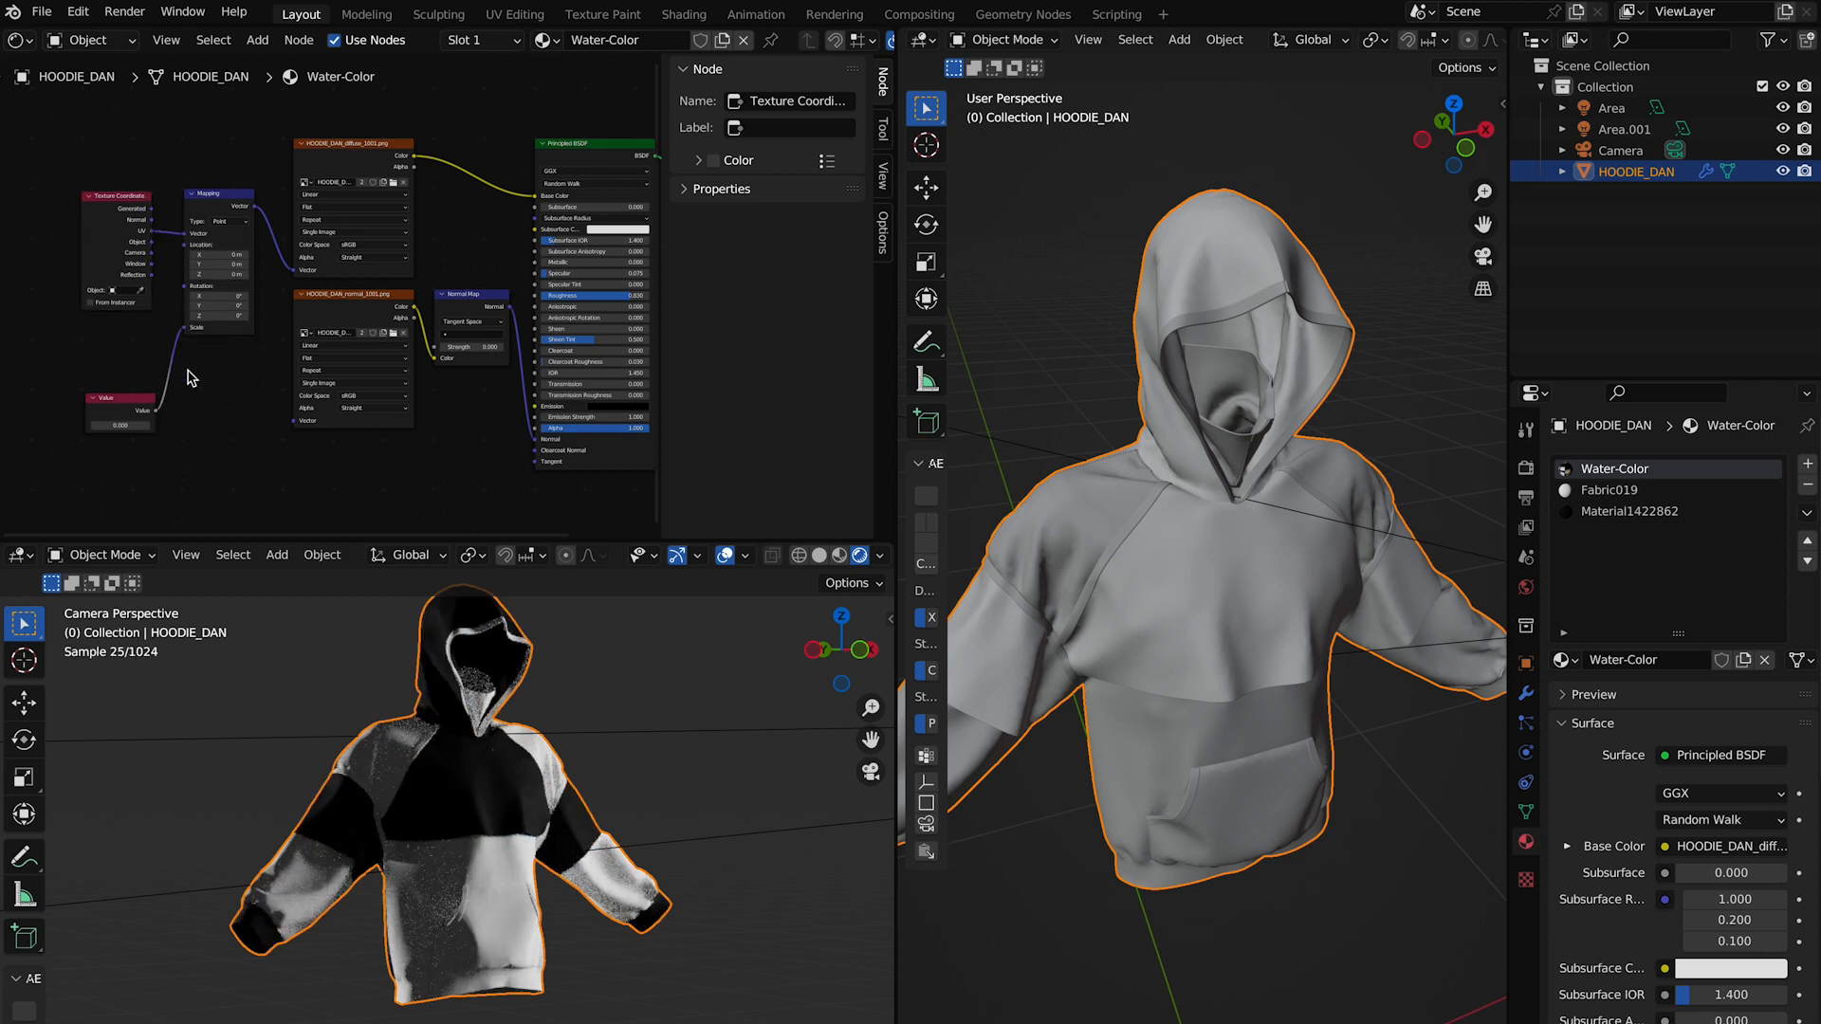
# - Adjust the Value node driving the texture scale and replace the diffuse image with water-colors_2.jpg
pyautogui.moveTo(138, 427); pyautogui.dragTo(104, 428)
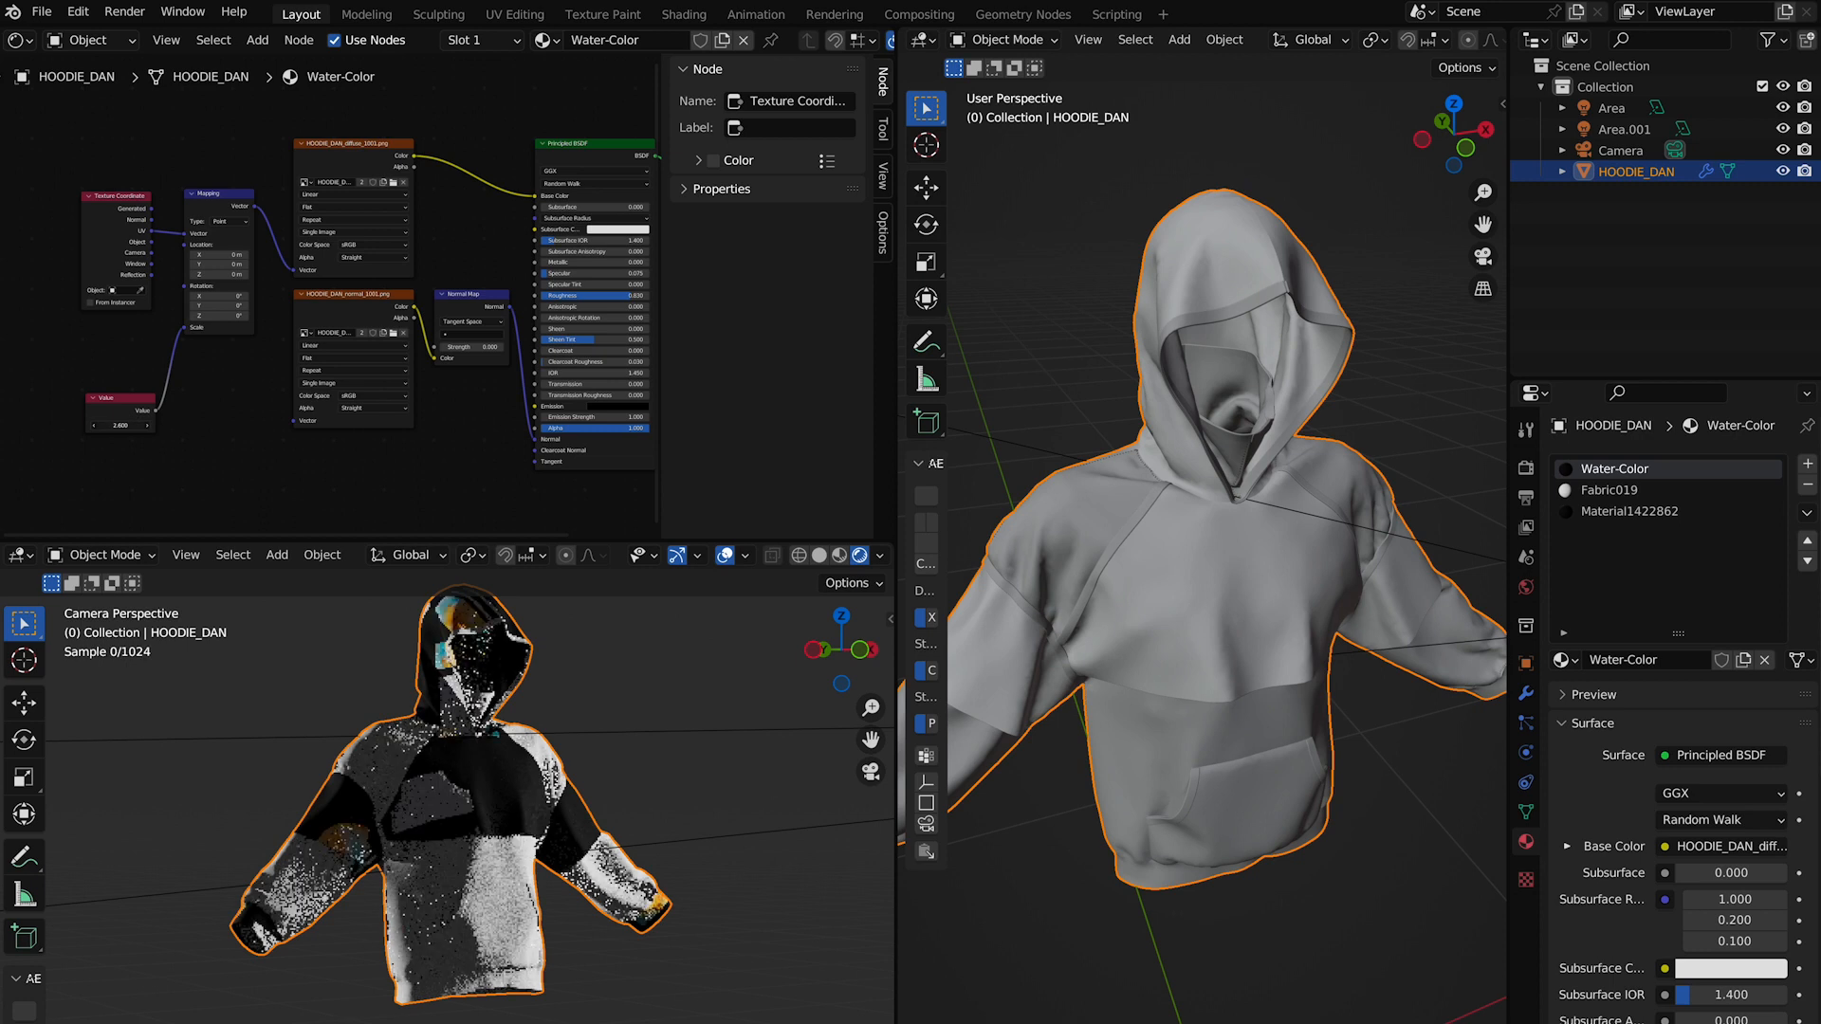
pyautogui.moveTo(105, 428); pyautogui.dragTo(66, 428)
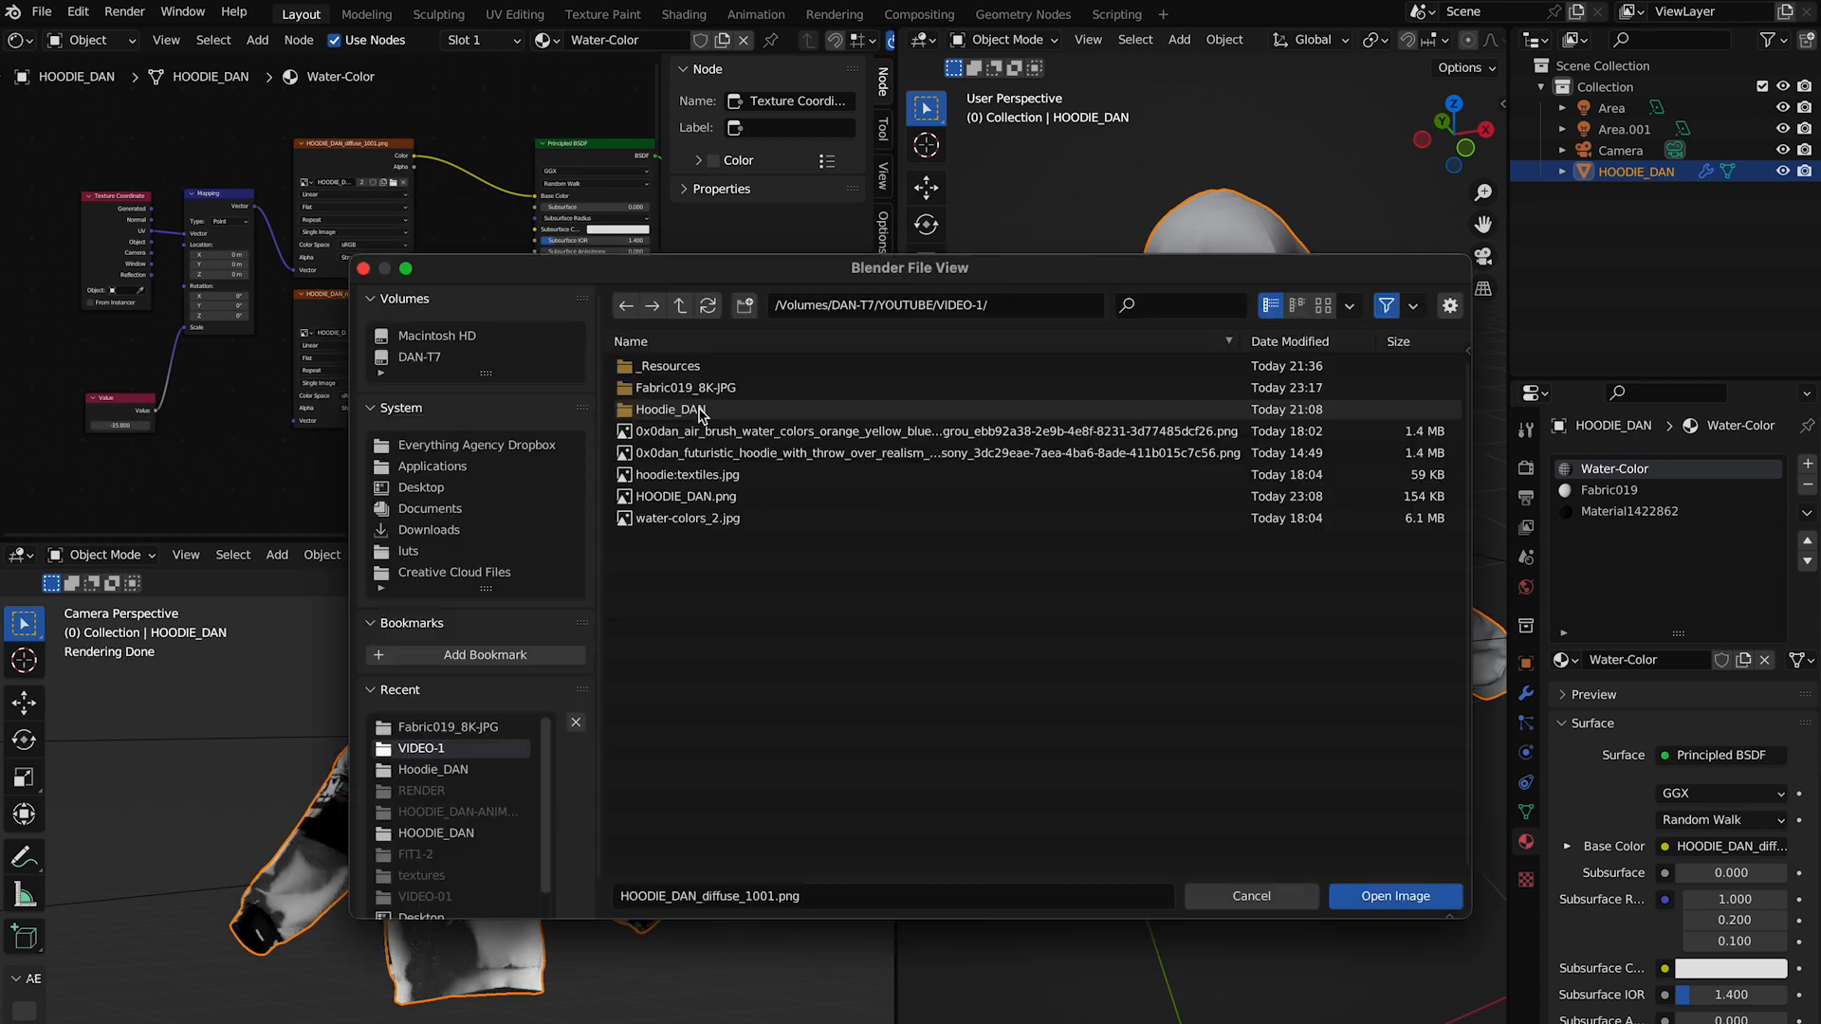
pyautogui.click(702, 518)
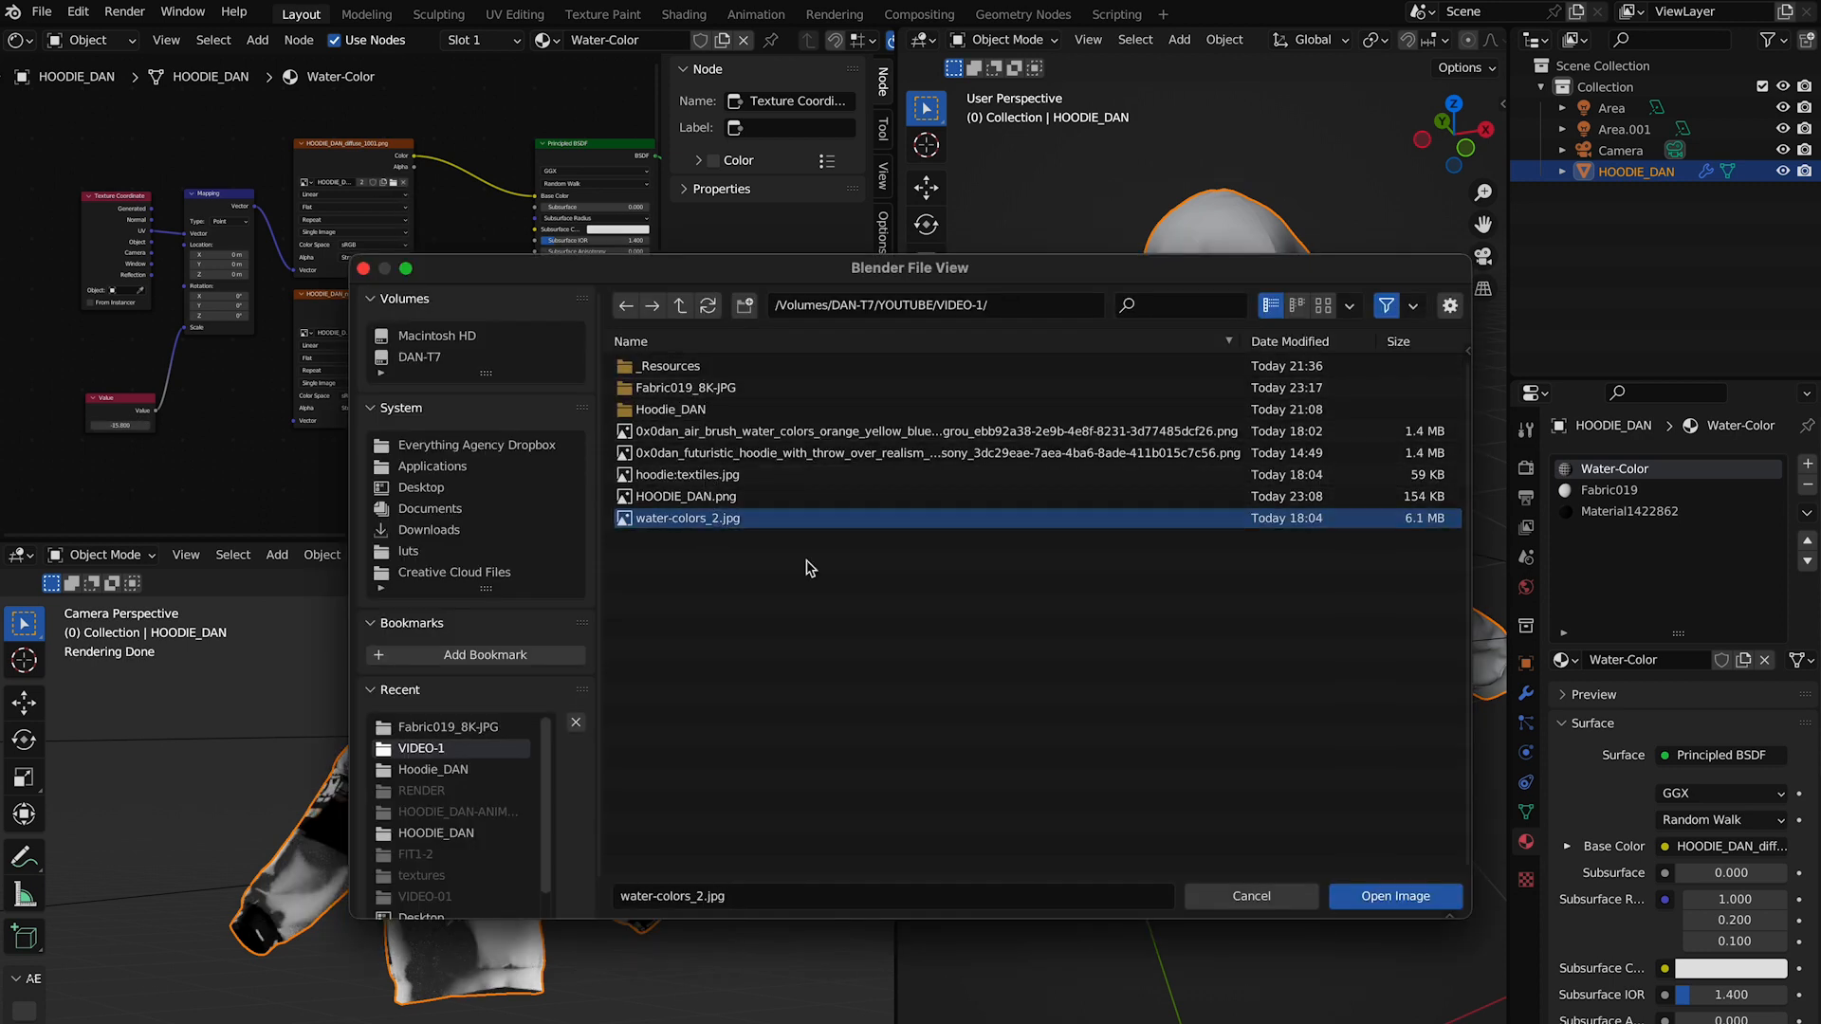
pyautogui.click(1390, 896)
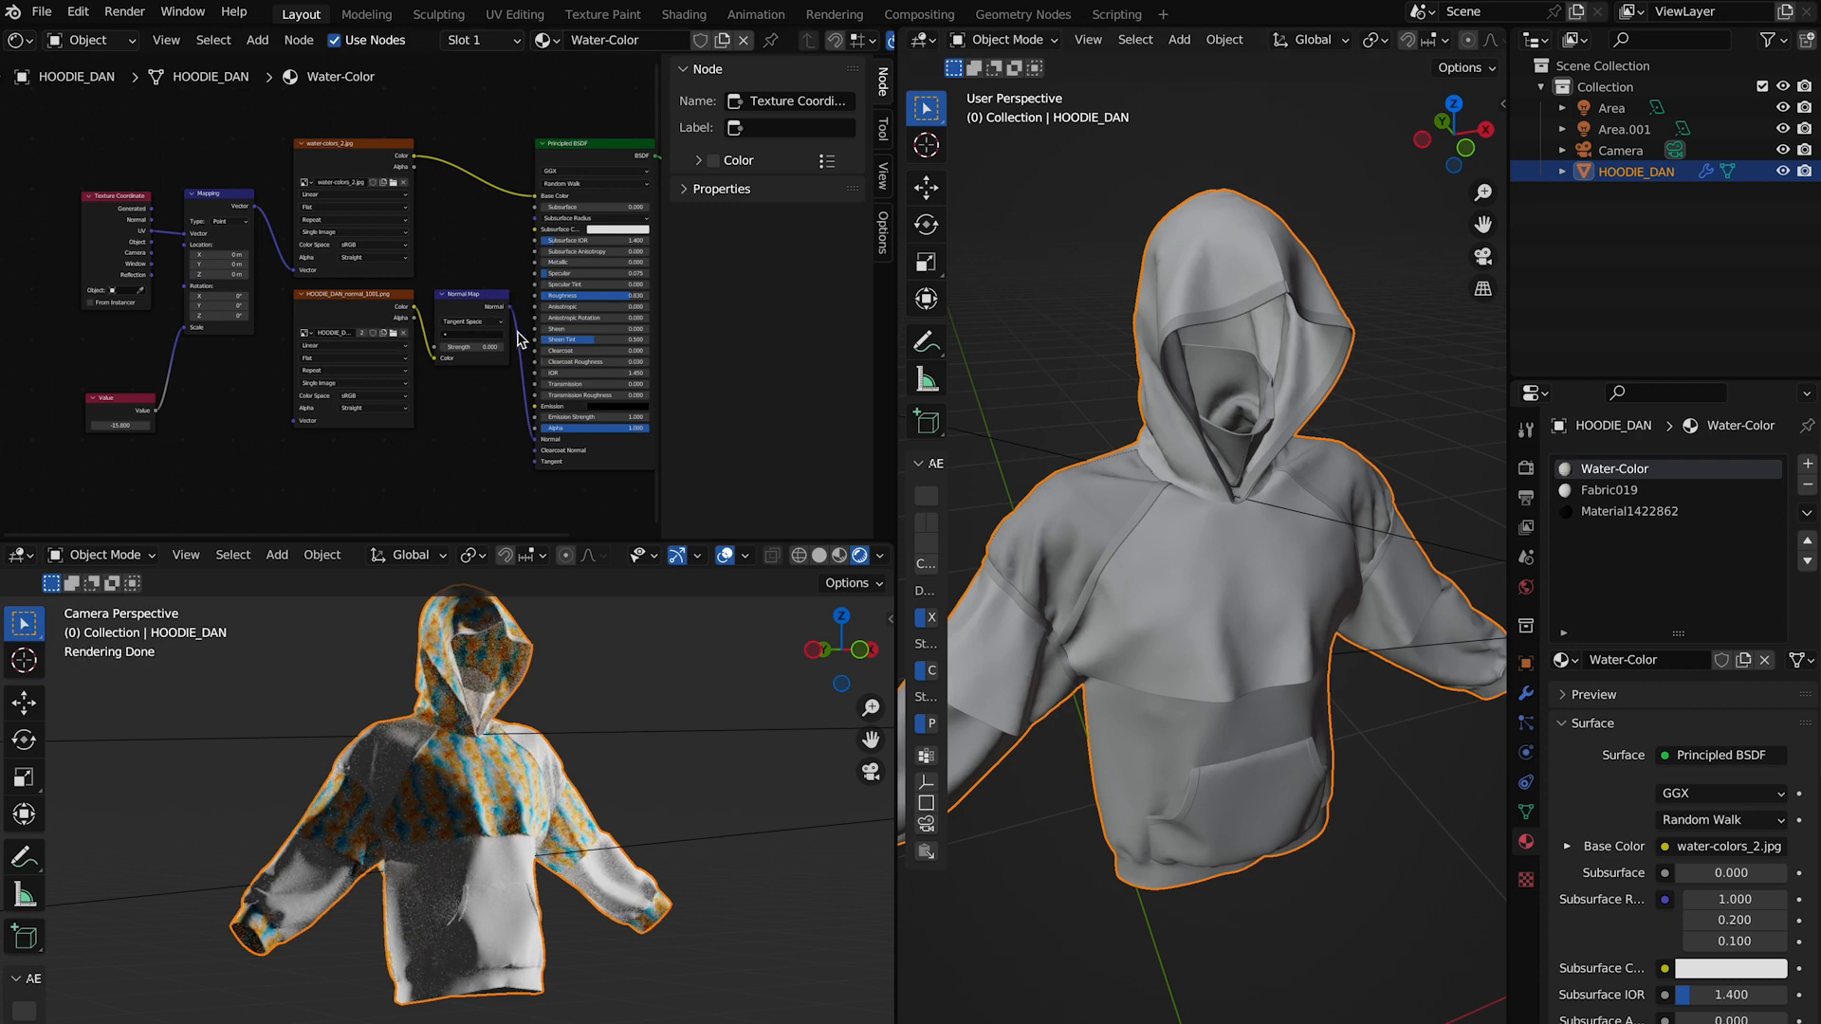
# - Unlink the Principled BSDF's Normal input and delete the Normal Map node and the normal image texture
pyautogui.click(540, 444)
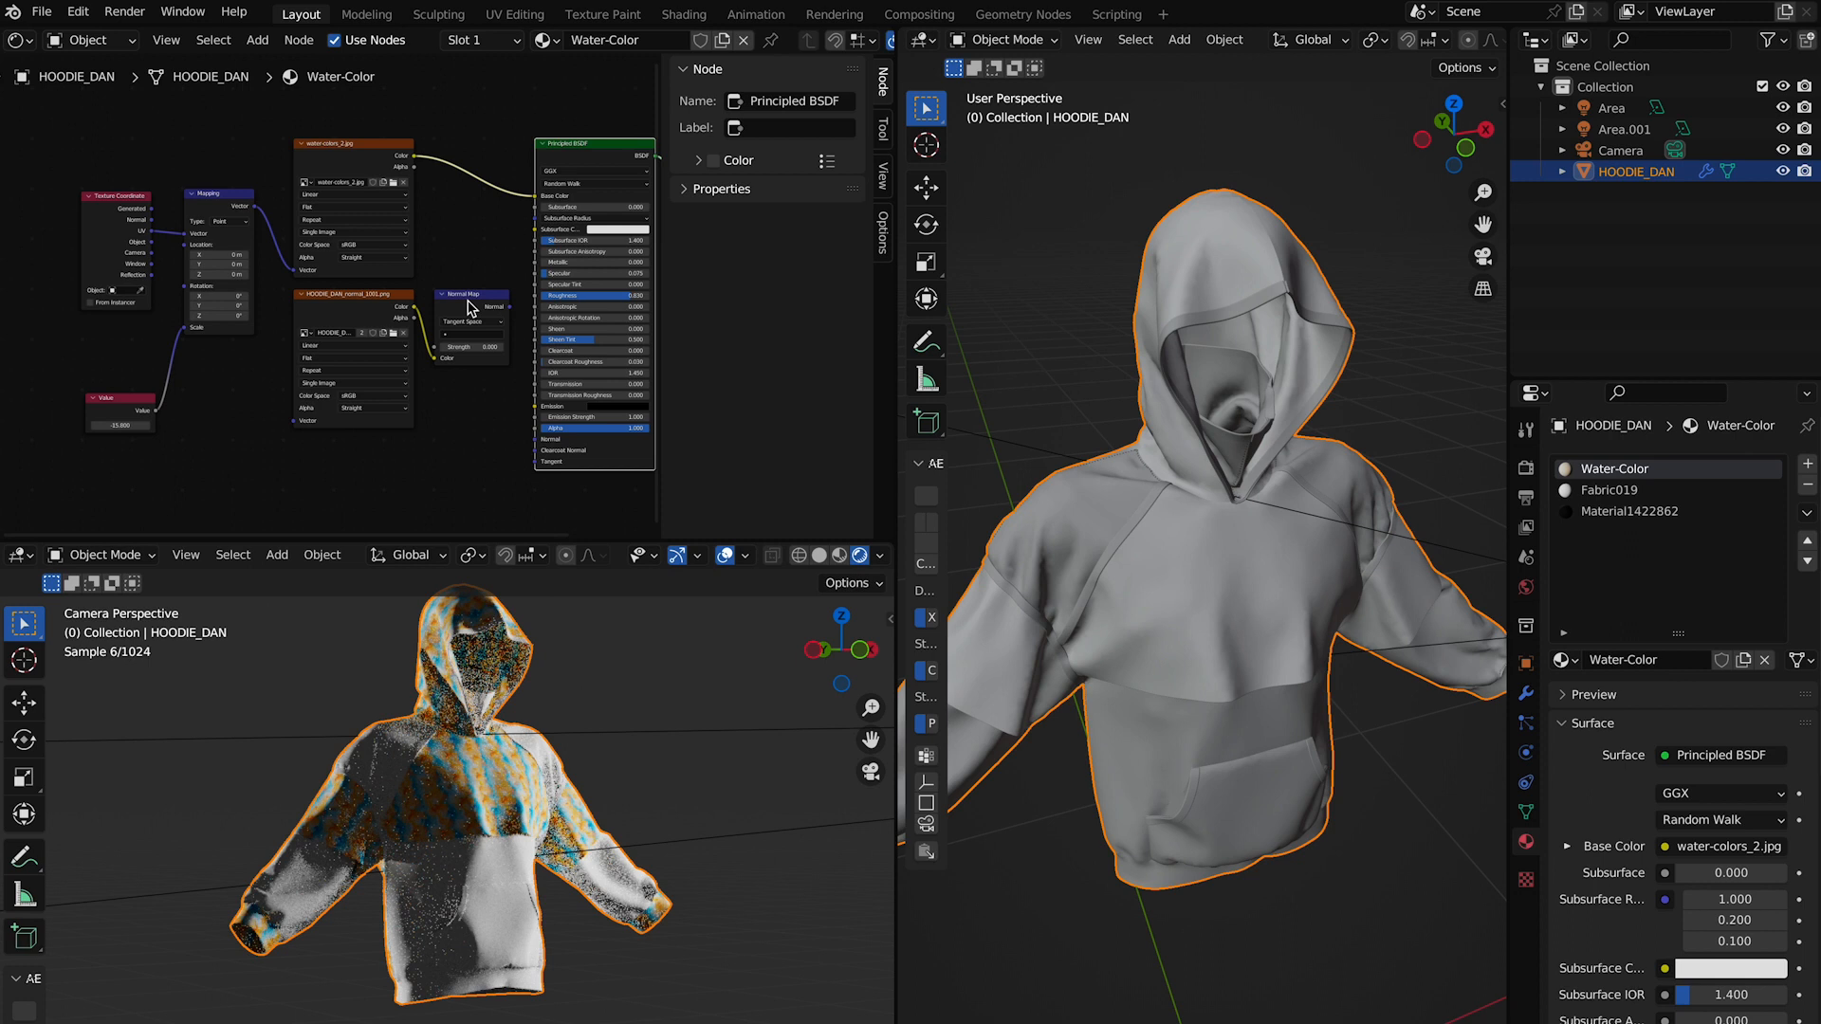
pyautogui.click(363, 299)
pyautogui.rightClick(363, 300)
pyautogui.click(374, 298)
pyautogui.rightClick(460, 302)
pyautogui.click(484, 303)
pyautogui.rightClick(483, 301)
pyautogui.click(483, 302)
# - Set the Value node's texture scale to -3.000 and go to frame 60 in an enlarged timeline
pyautogui.moveTo(121, 426); pyautogui.dragTo(260, 426)
pyautogui.moveTo(120, 425); pyautogui.dragTo(115, 425)
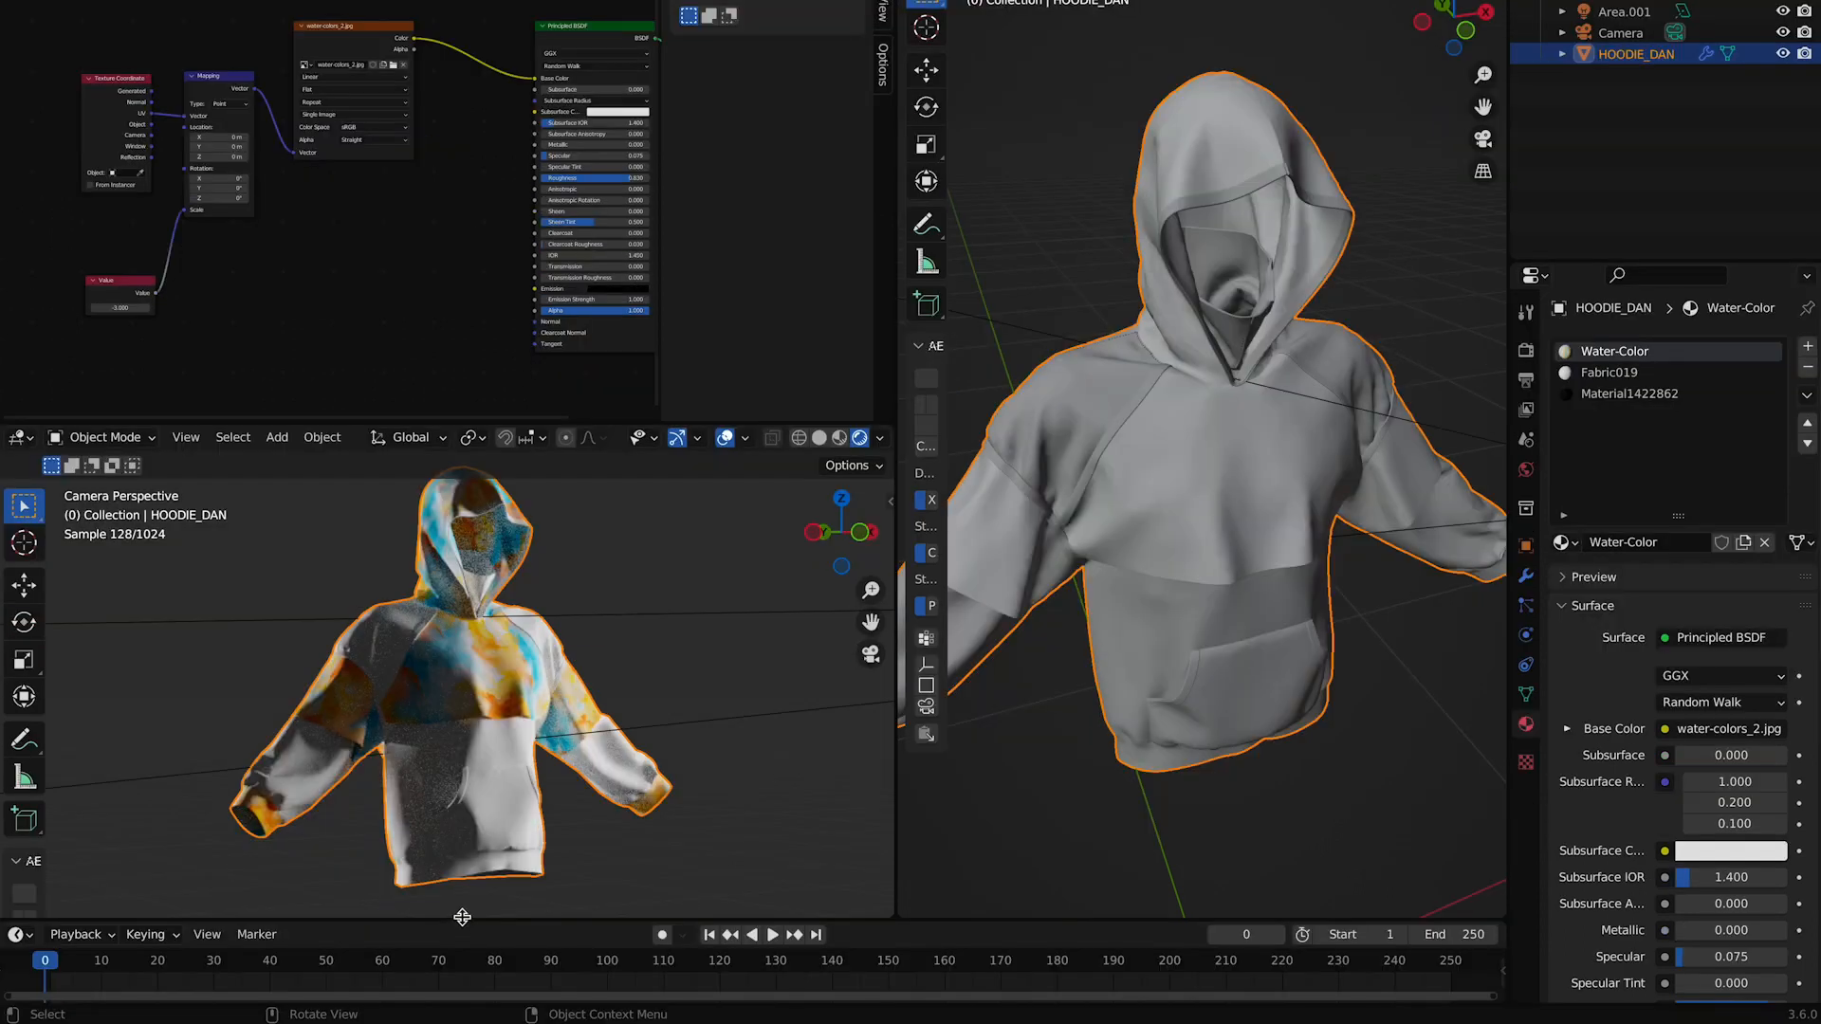
pyautogui.moveTo(463, 919); pyautogui.dragTo(463, 856)
pyautogui.click(382, 909)
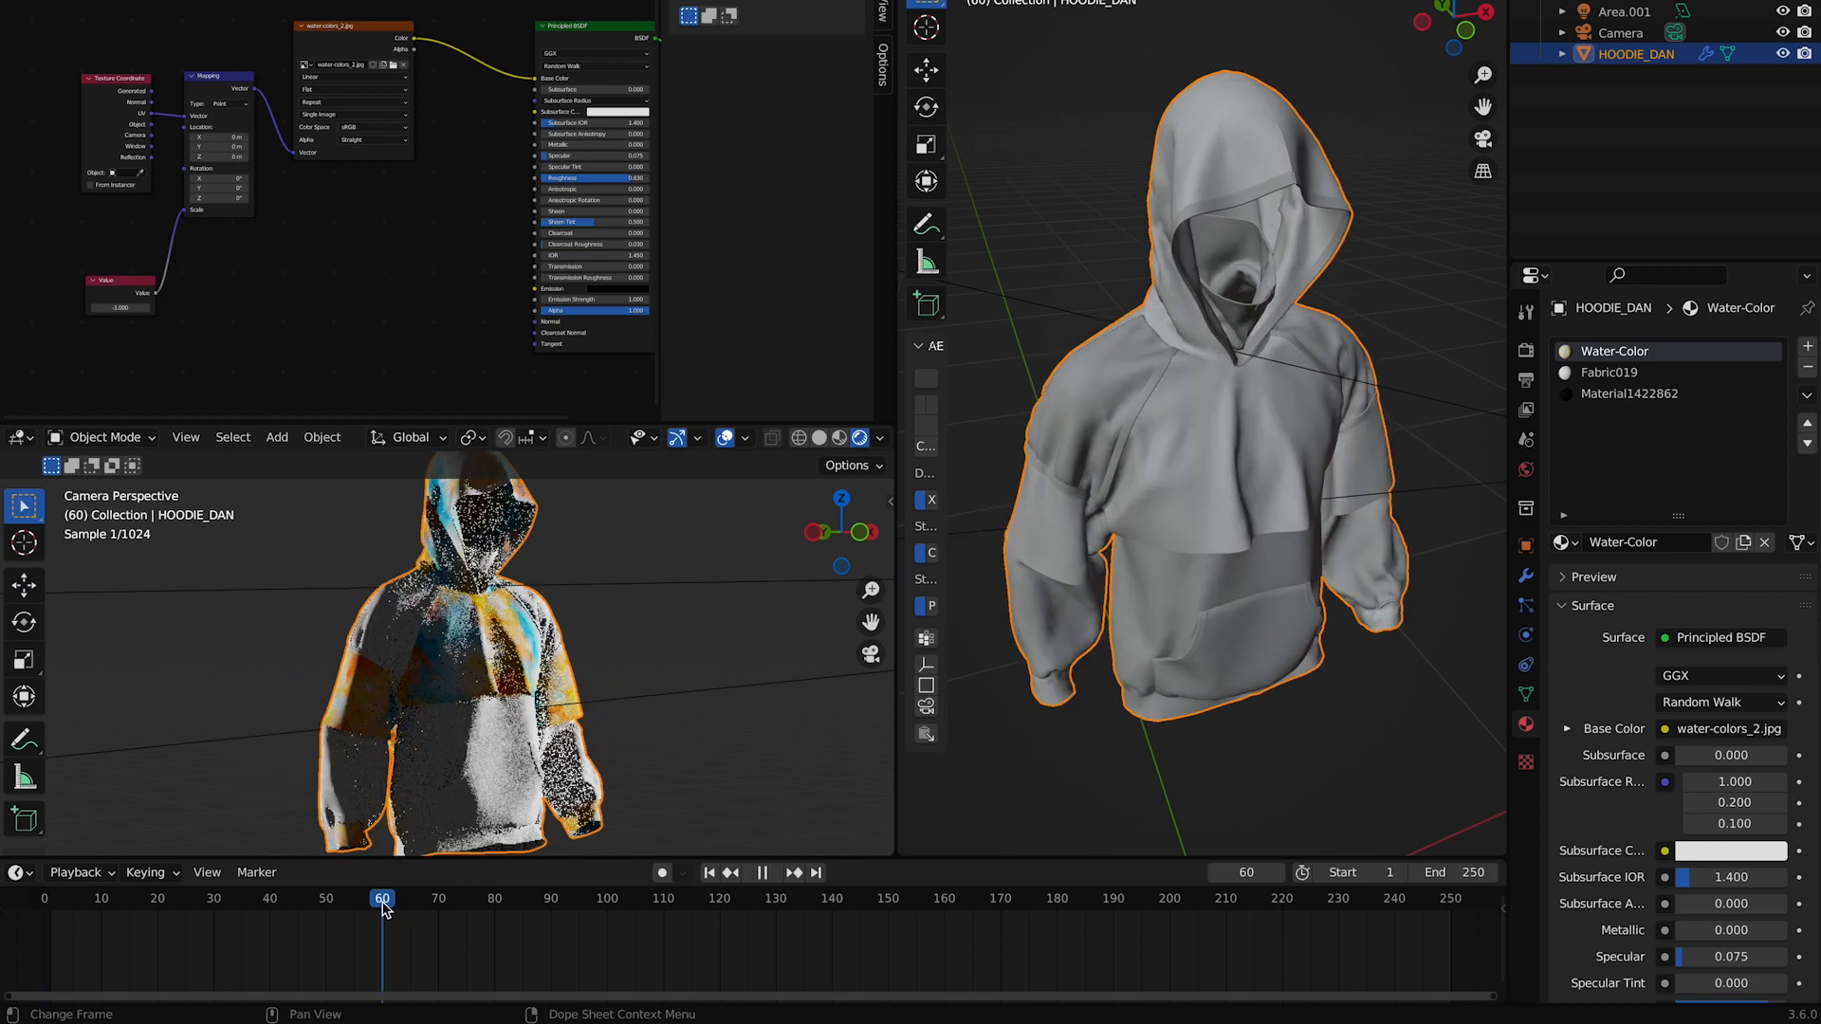
pyautogui.scroll(3, 506, 742)
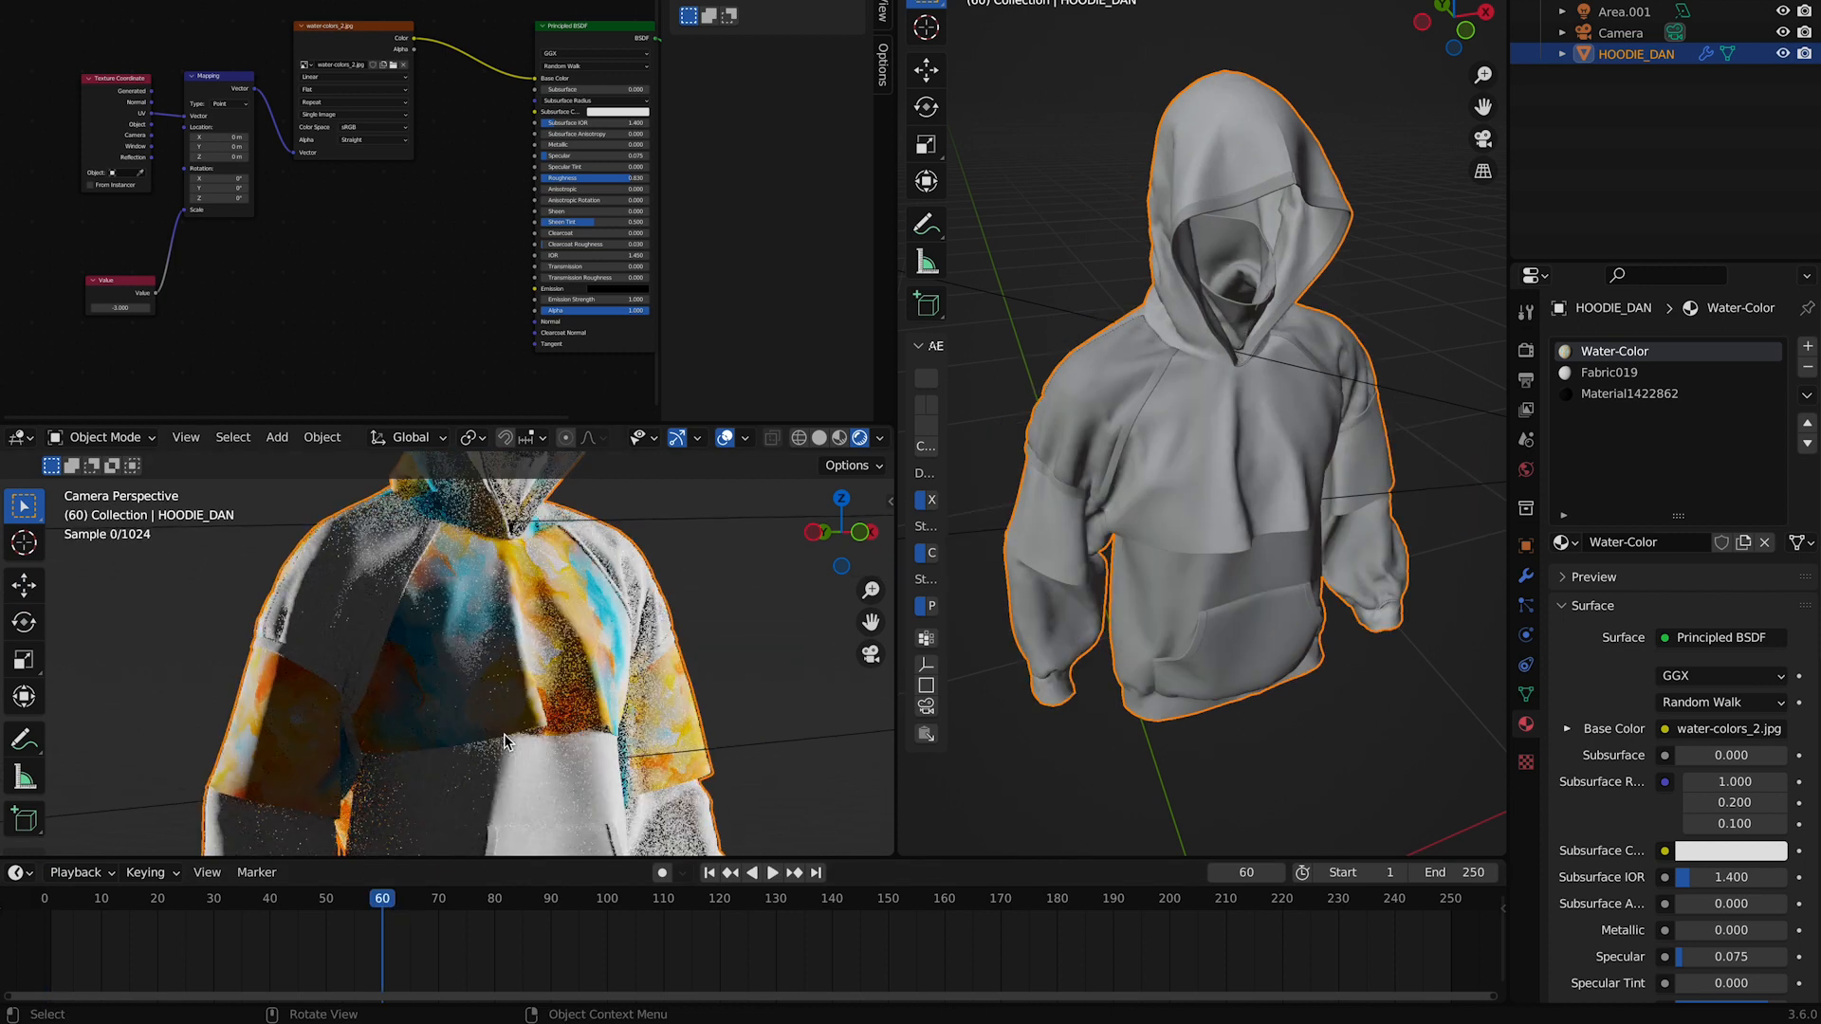
pyautogui.scroll(2, 506, 743)
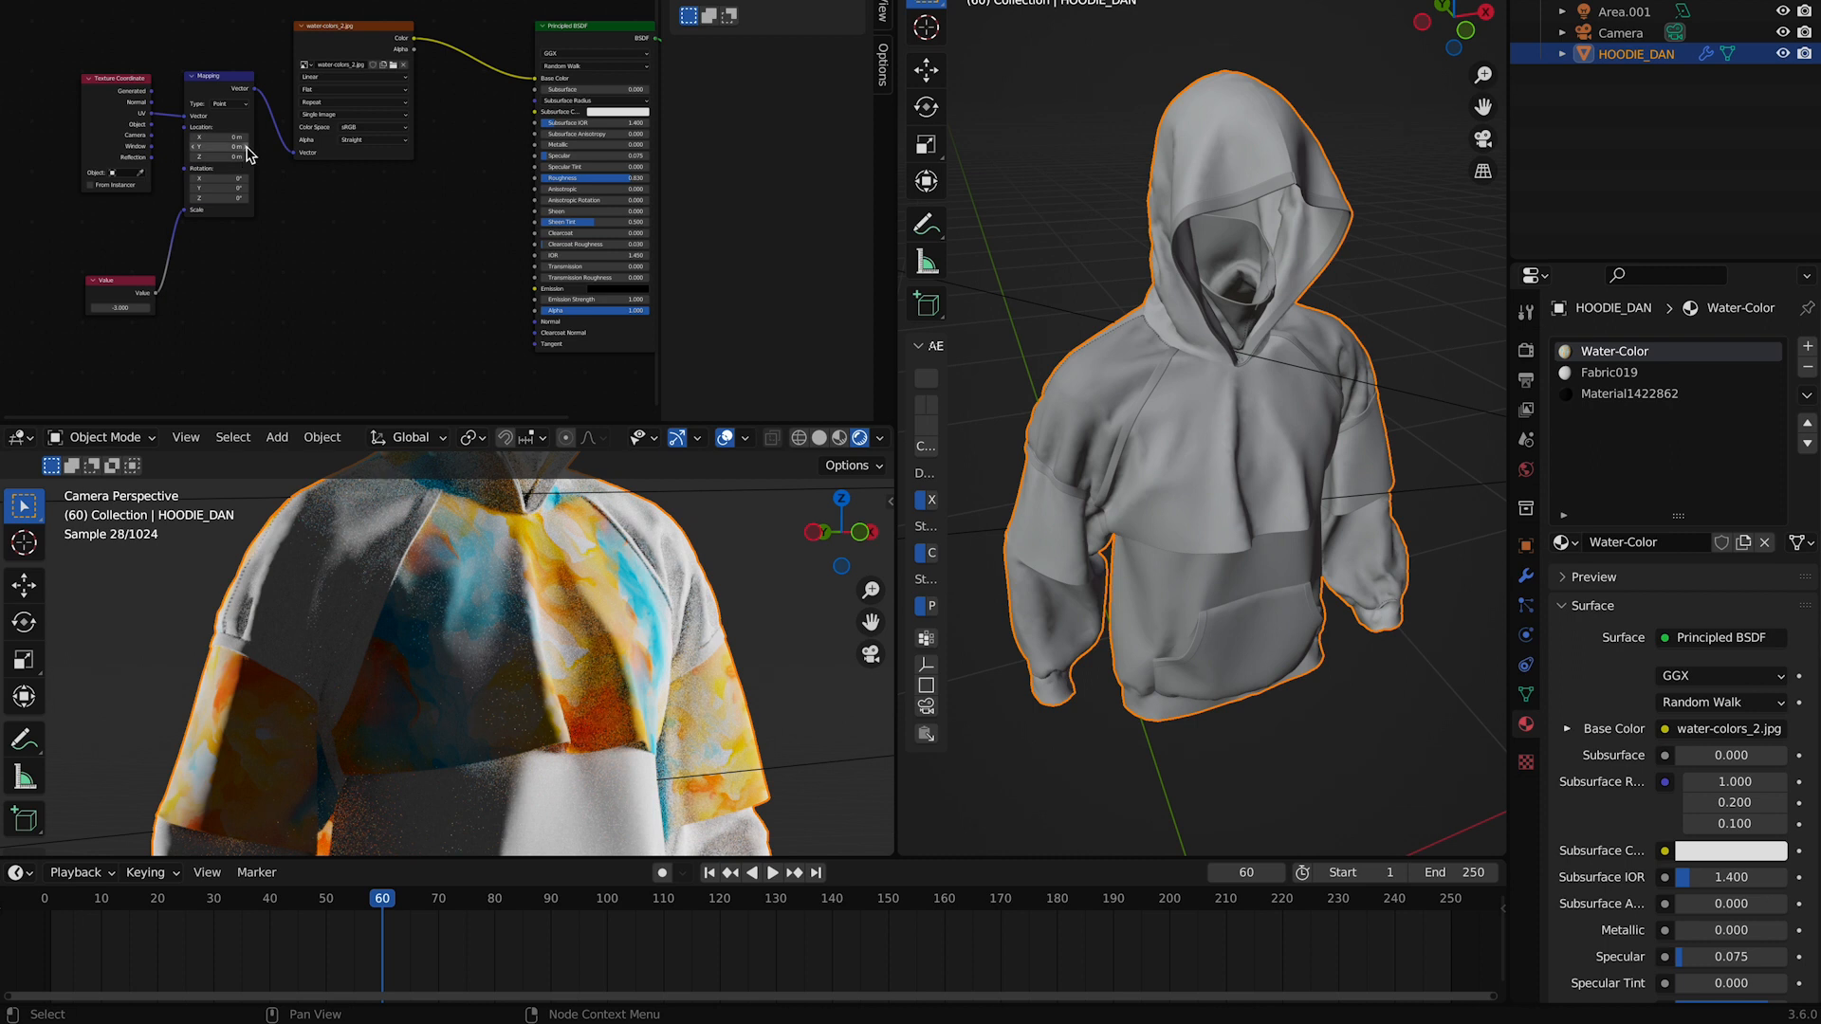
# - Try shifting the watercolor texture by setting the Mapping node's X location to 0.6 m
pyautogui.scroll(-1, 247, 154)
pyautogui.moveTo(244, 200); pyautogui.dragTo(424, 184, button='middle')
pyautogui.scroll(1, 427, 207)
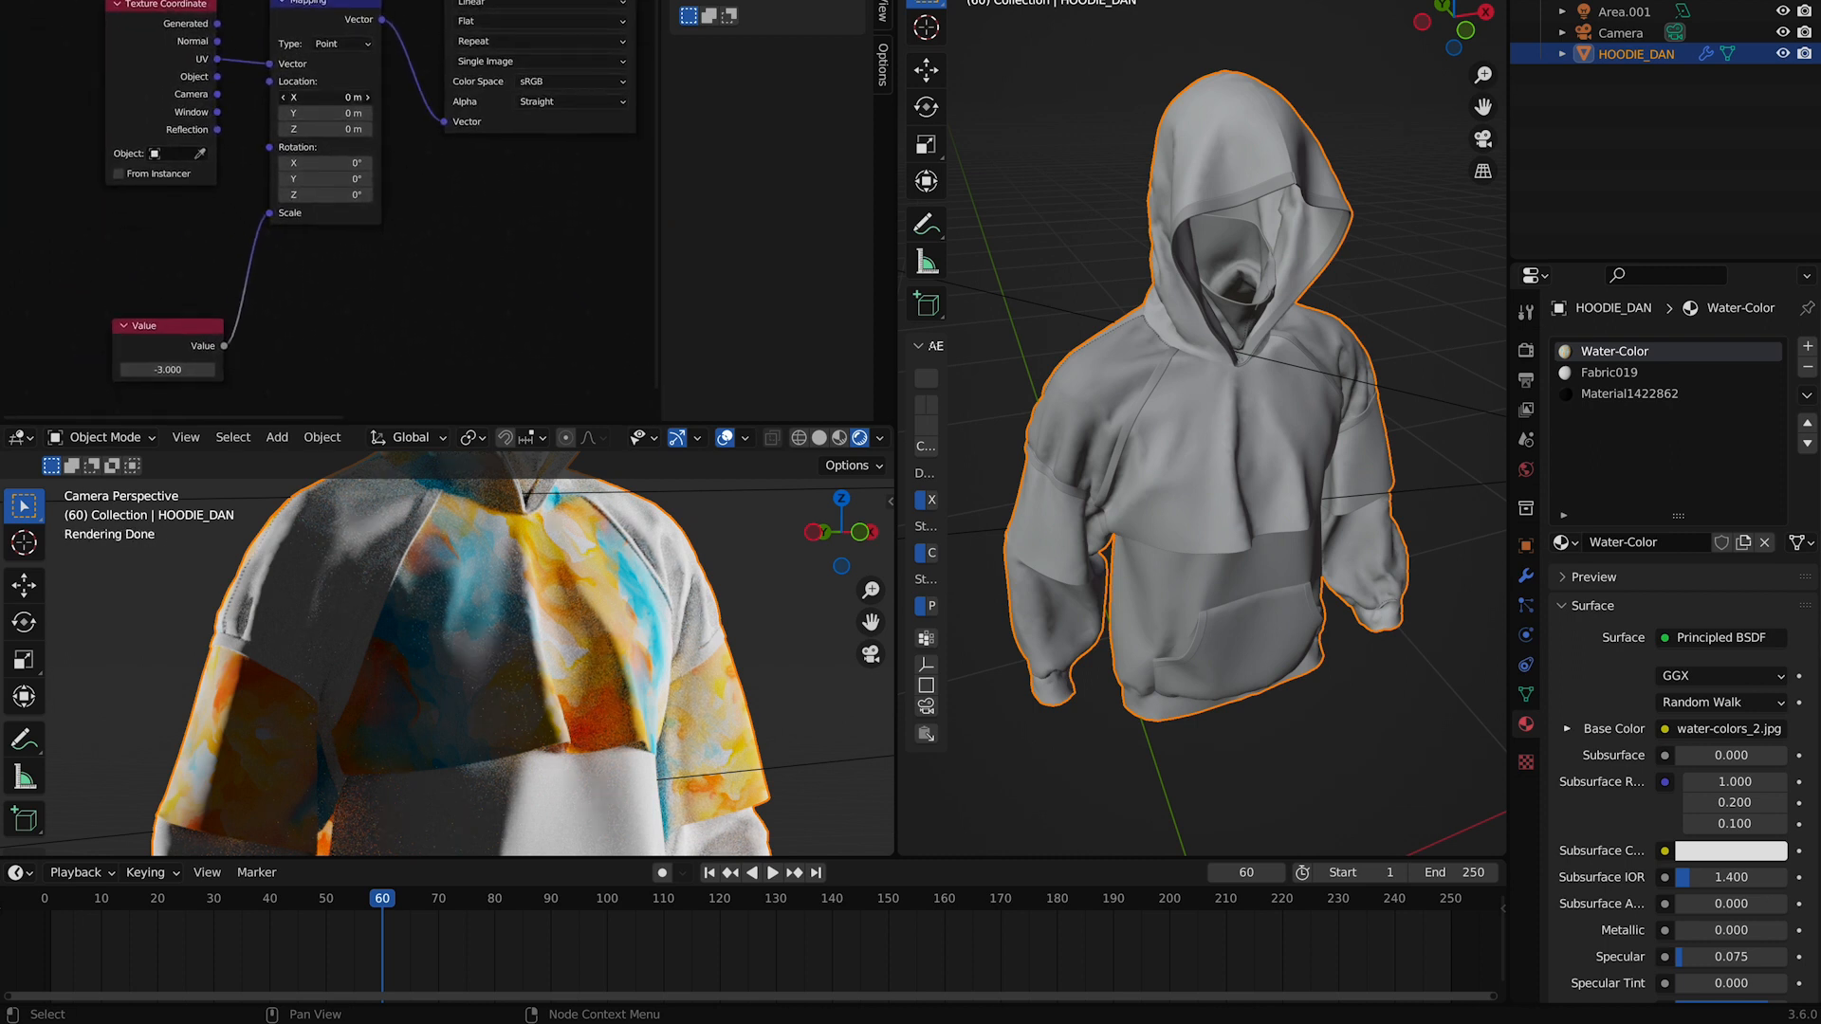
pyautogui.moveTo(349, 97); pyautogui.dragTo(389, 97)
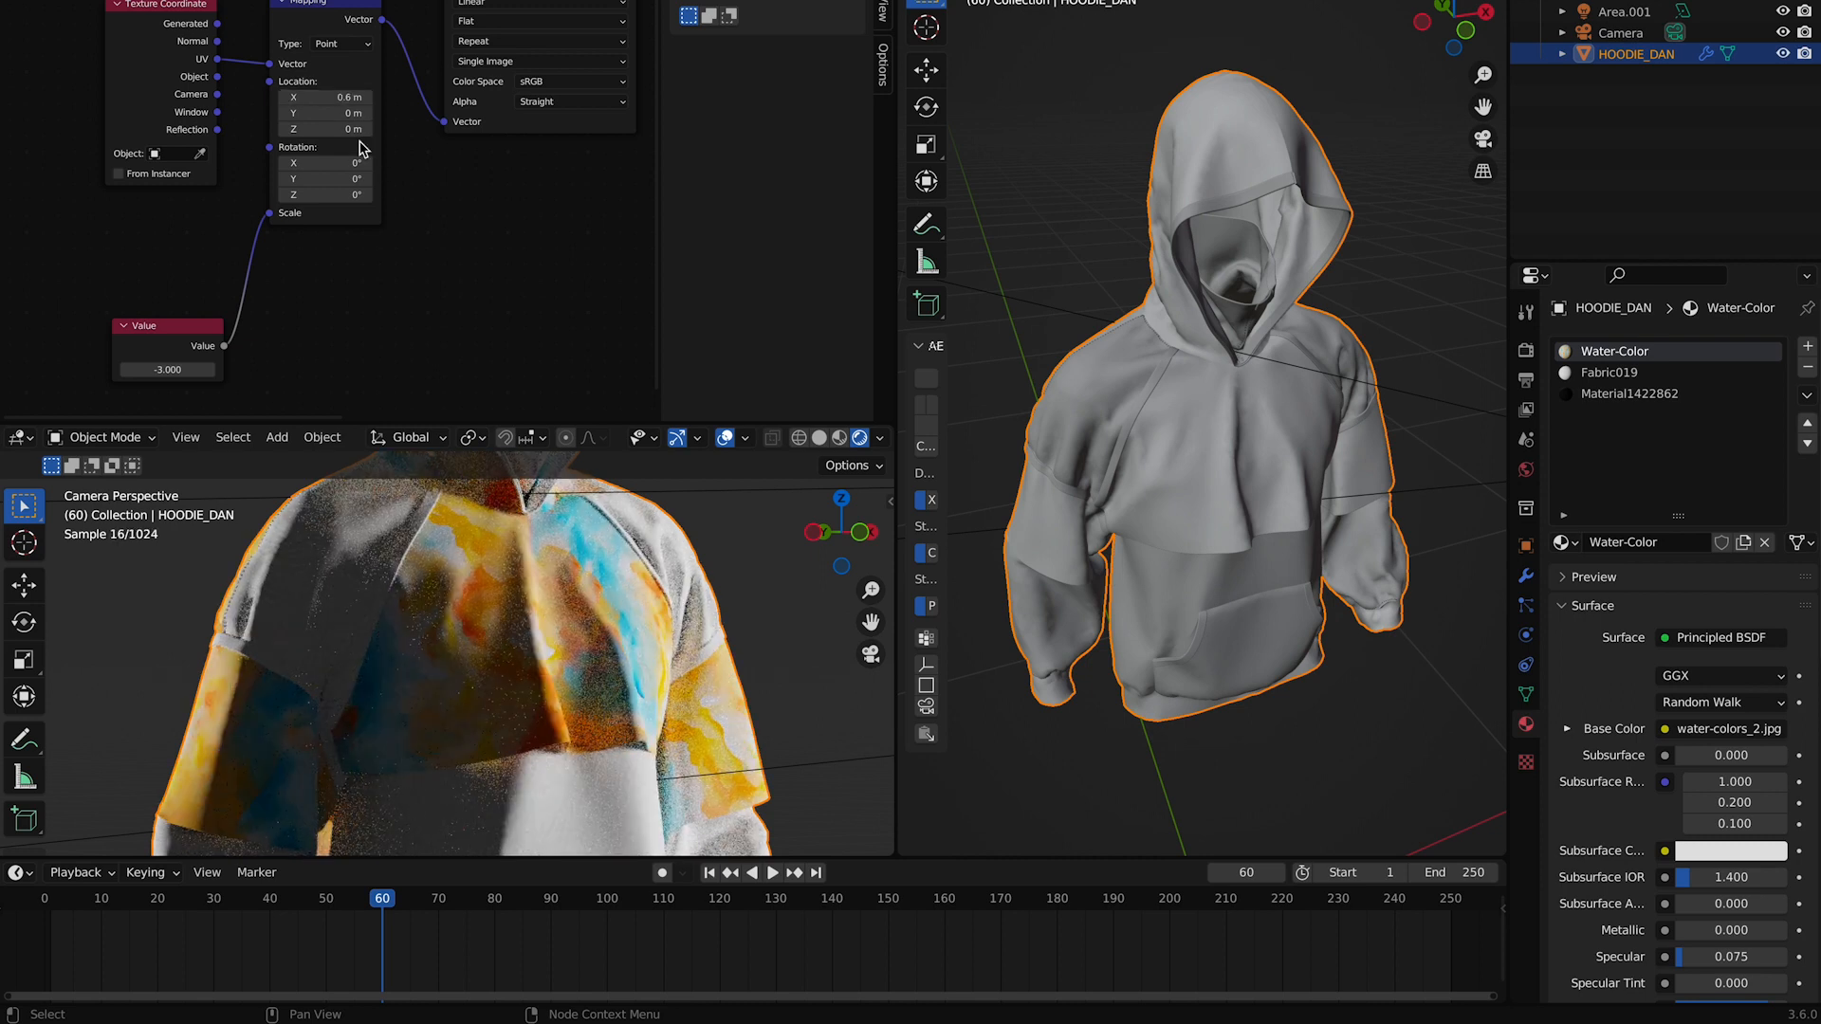
pyautogui.press('Return')
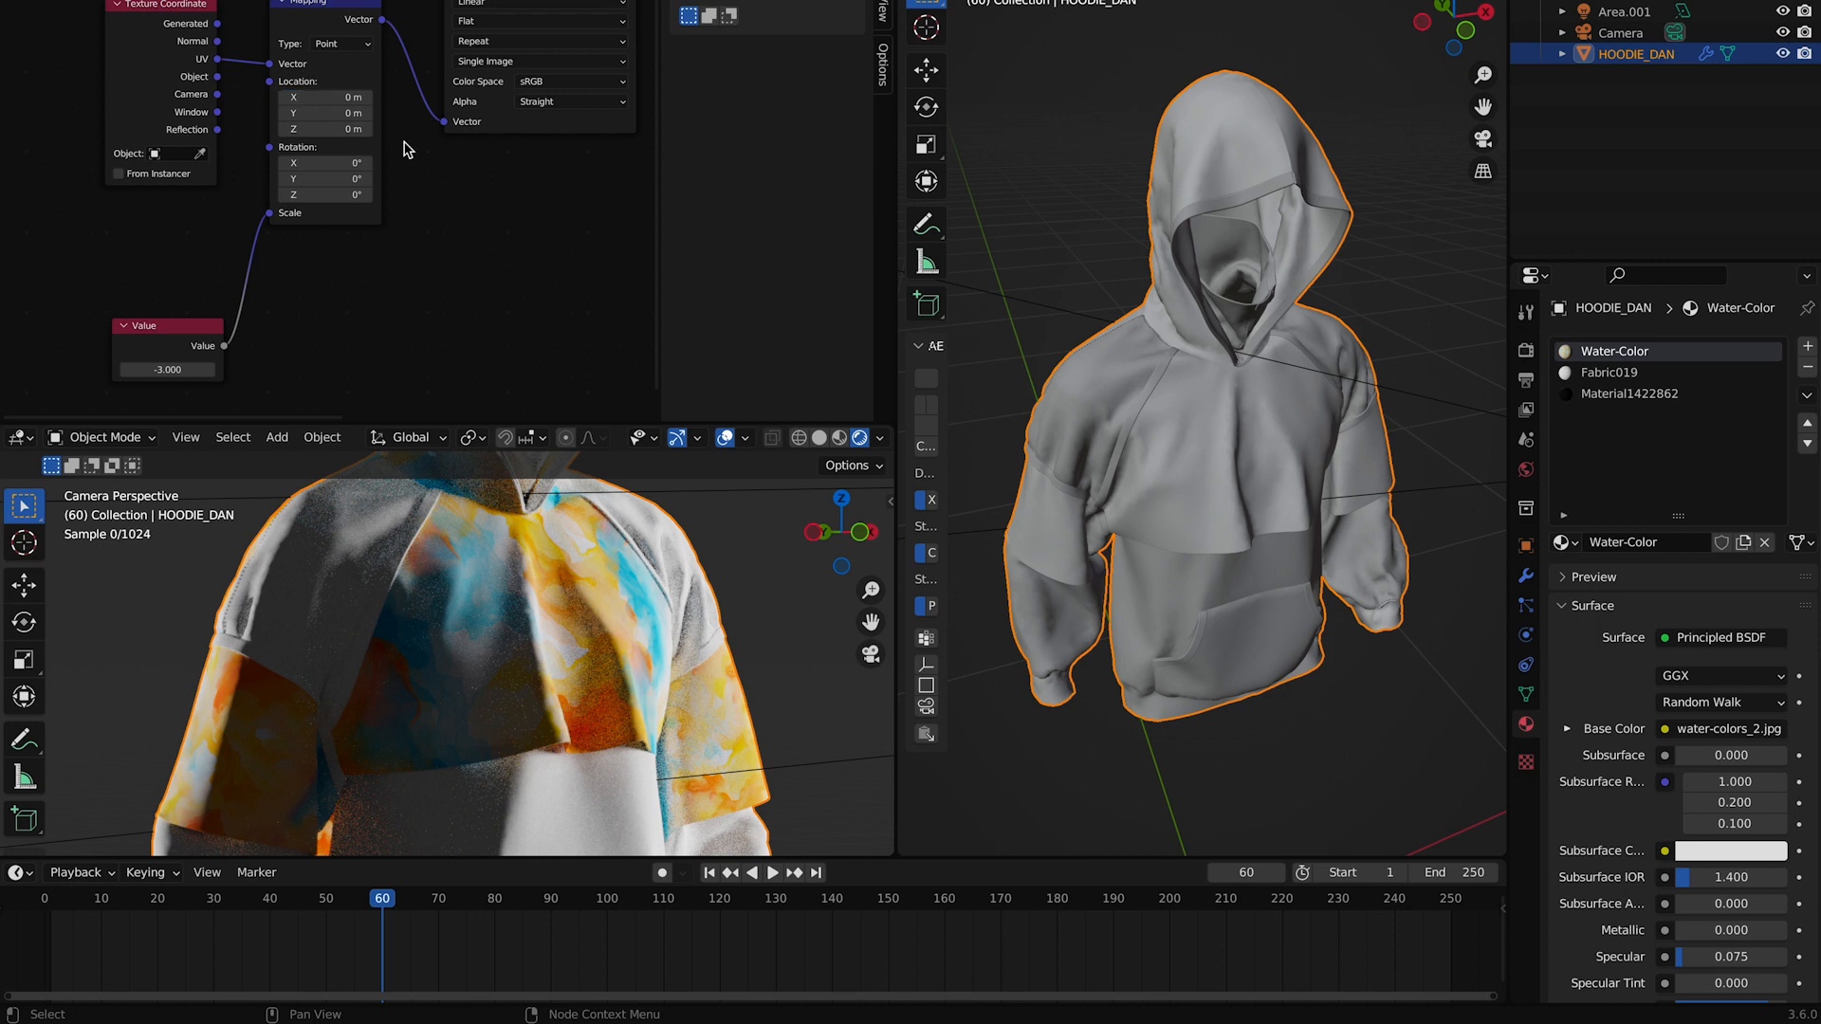
# - Keyframe the Mapping node's Location at frame 60, and set it to X 5 m, Y 2 m, Z 3 m at frame 500
pyautogui.press('i')
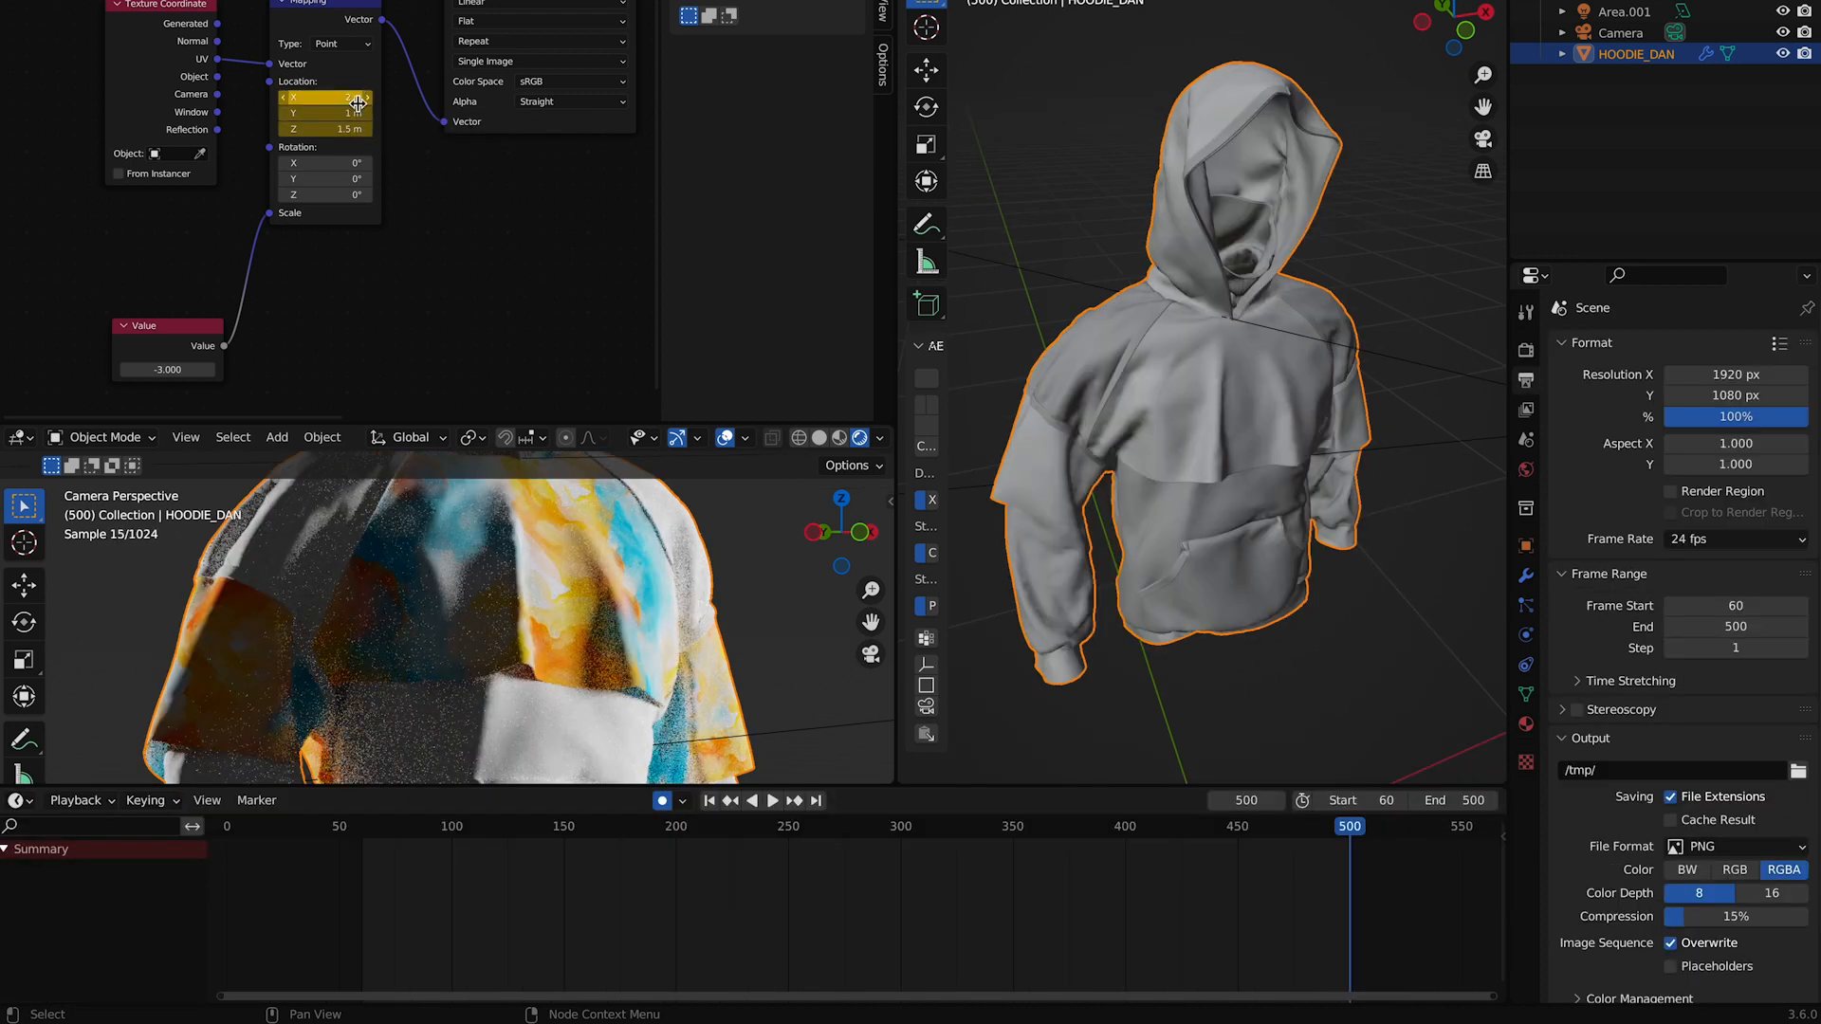
pyautogui.click(358, 103)
pyautogui.write('5')
pyautogui.press('Return')
pyautogui.write('3')
pyautogui.press('Return')
pyautogui.press('Return')
pyautogui.click(349, 129)
pyautogui.write('3')
pyautogui.press('Return')
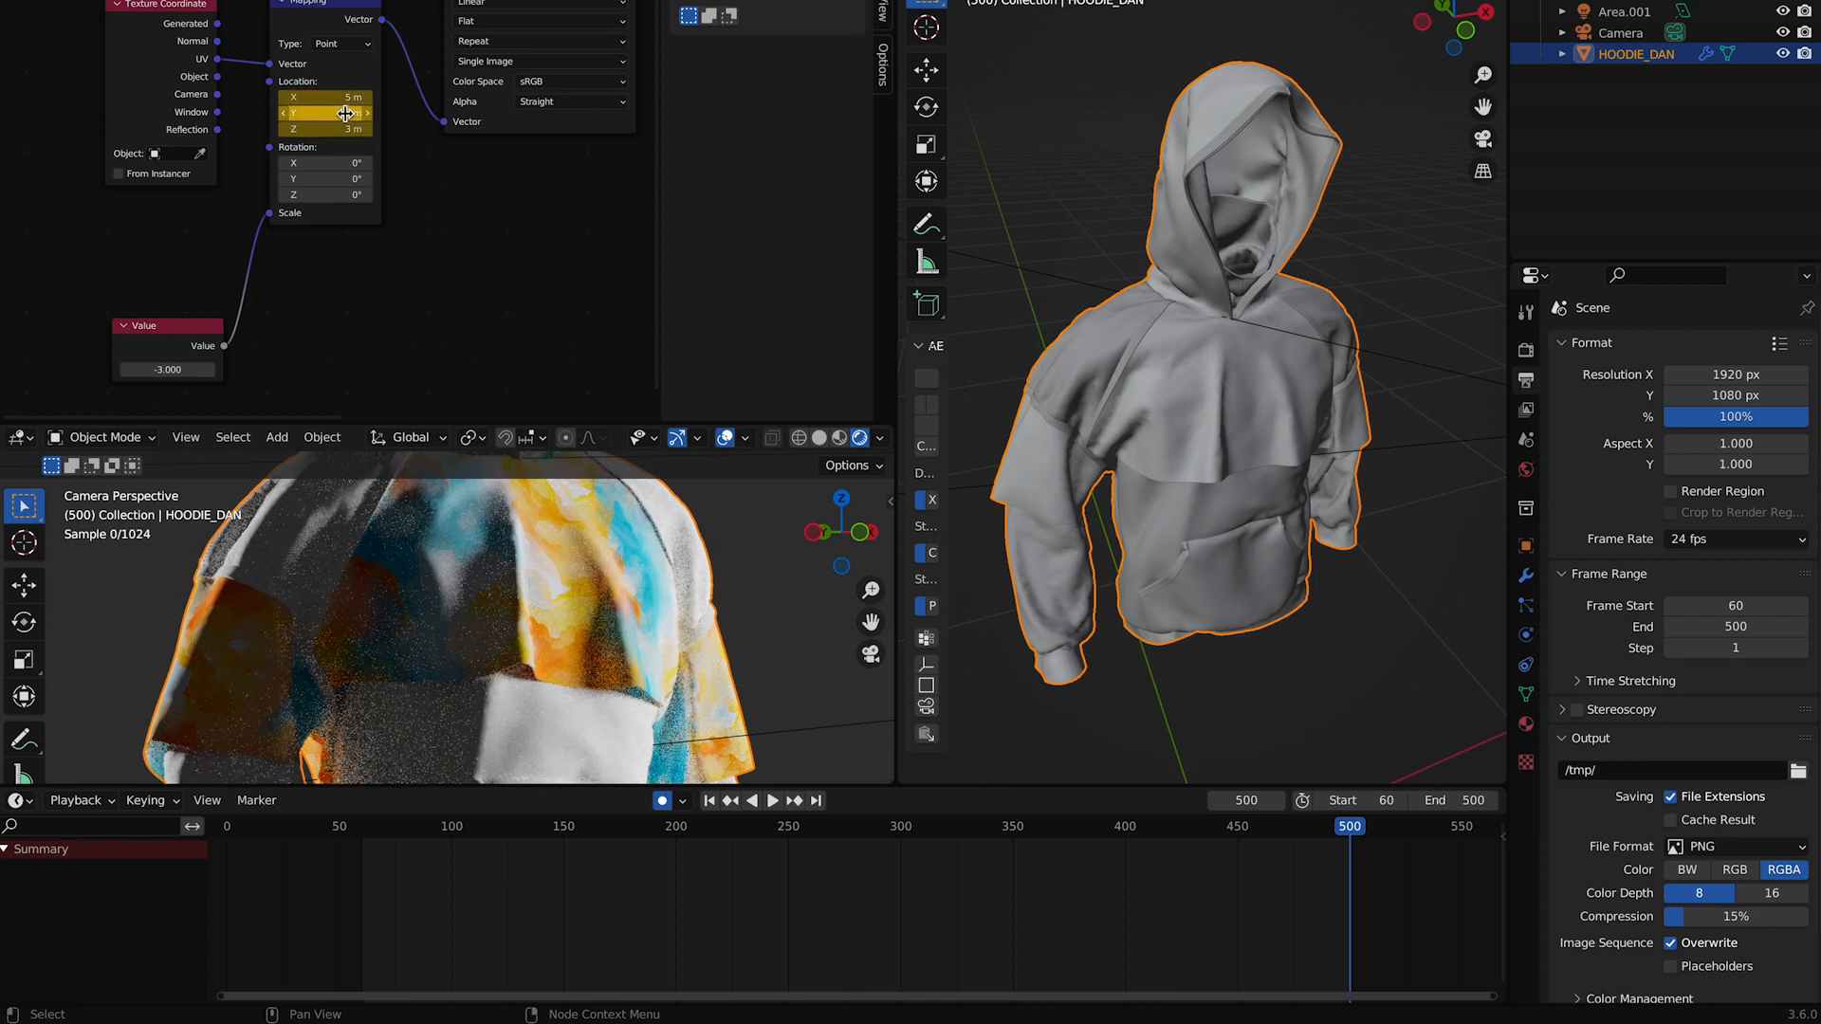
pyautogui.write('2')
pyautogui.press('Return')
# - Play the animation to check how the watercolor pattern moves across the hoodie
pyautogui.press('space')
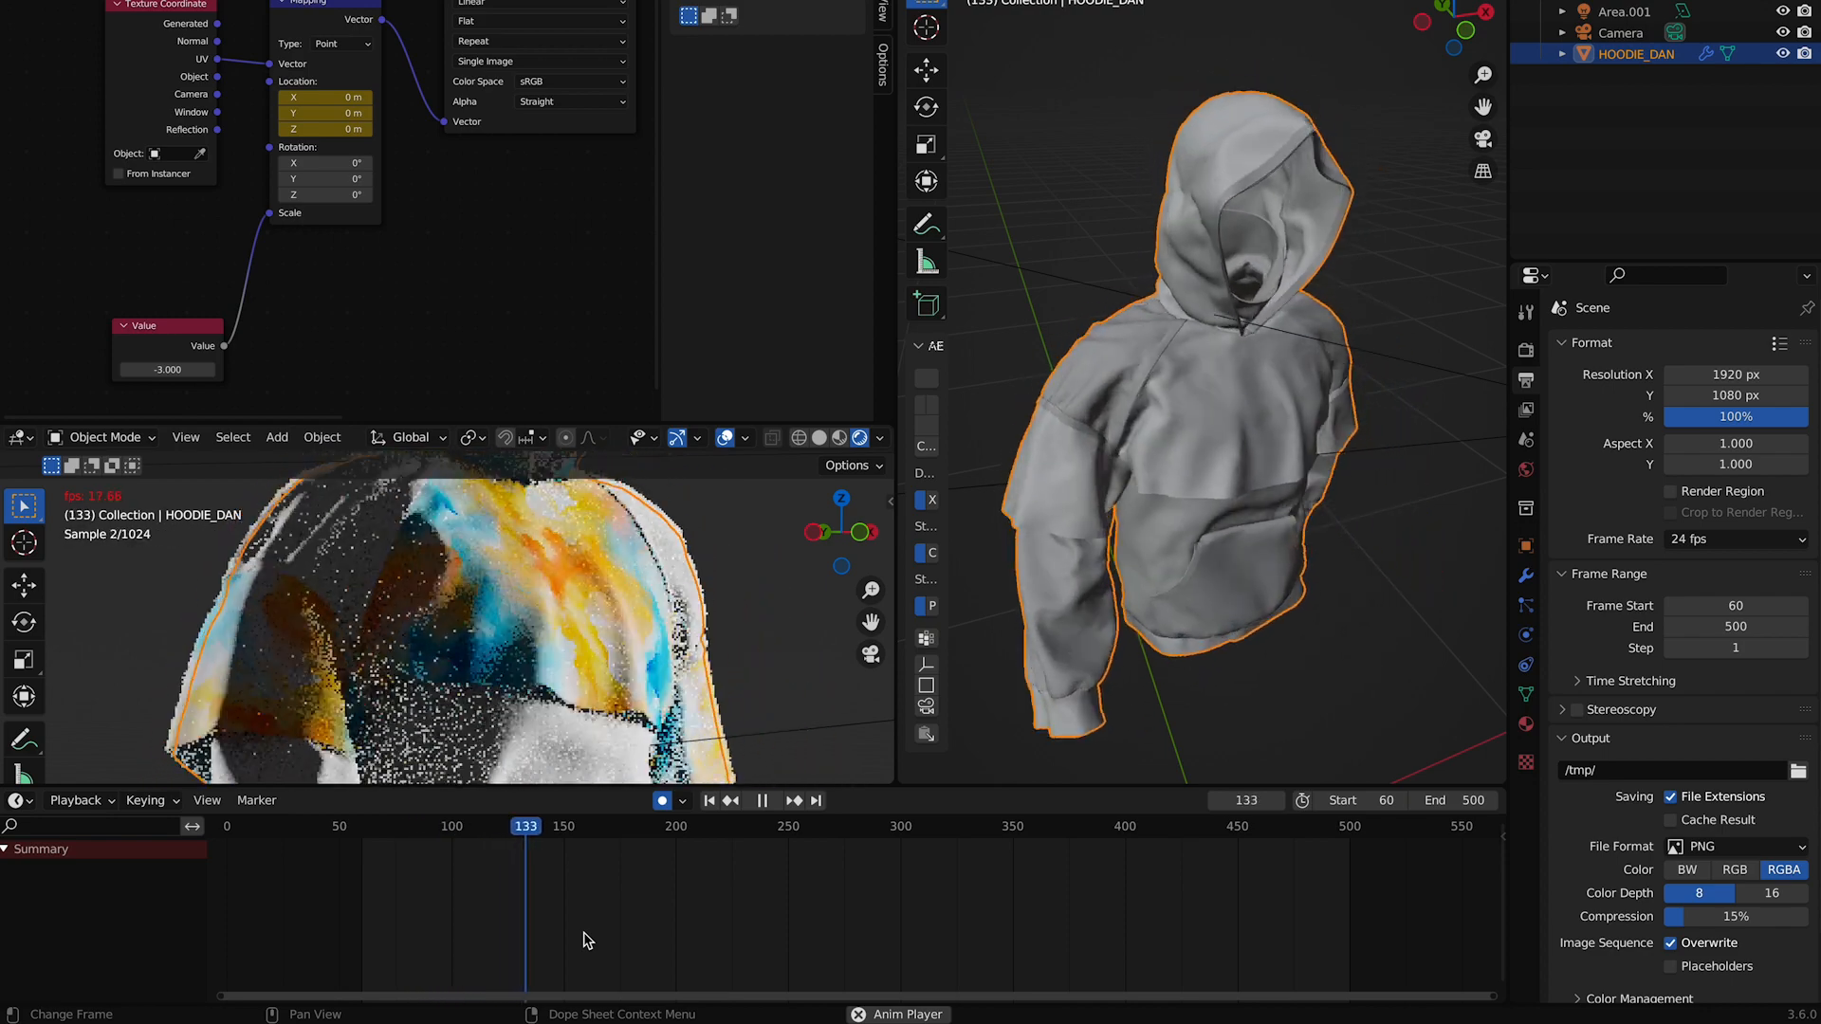
pyautogui.press('space')
pyautogui.scroll(-2, 535, 302)
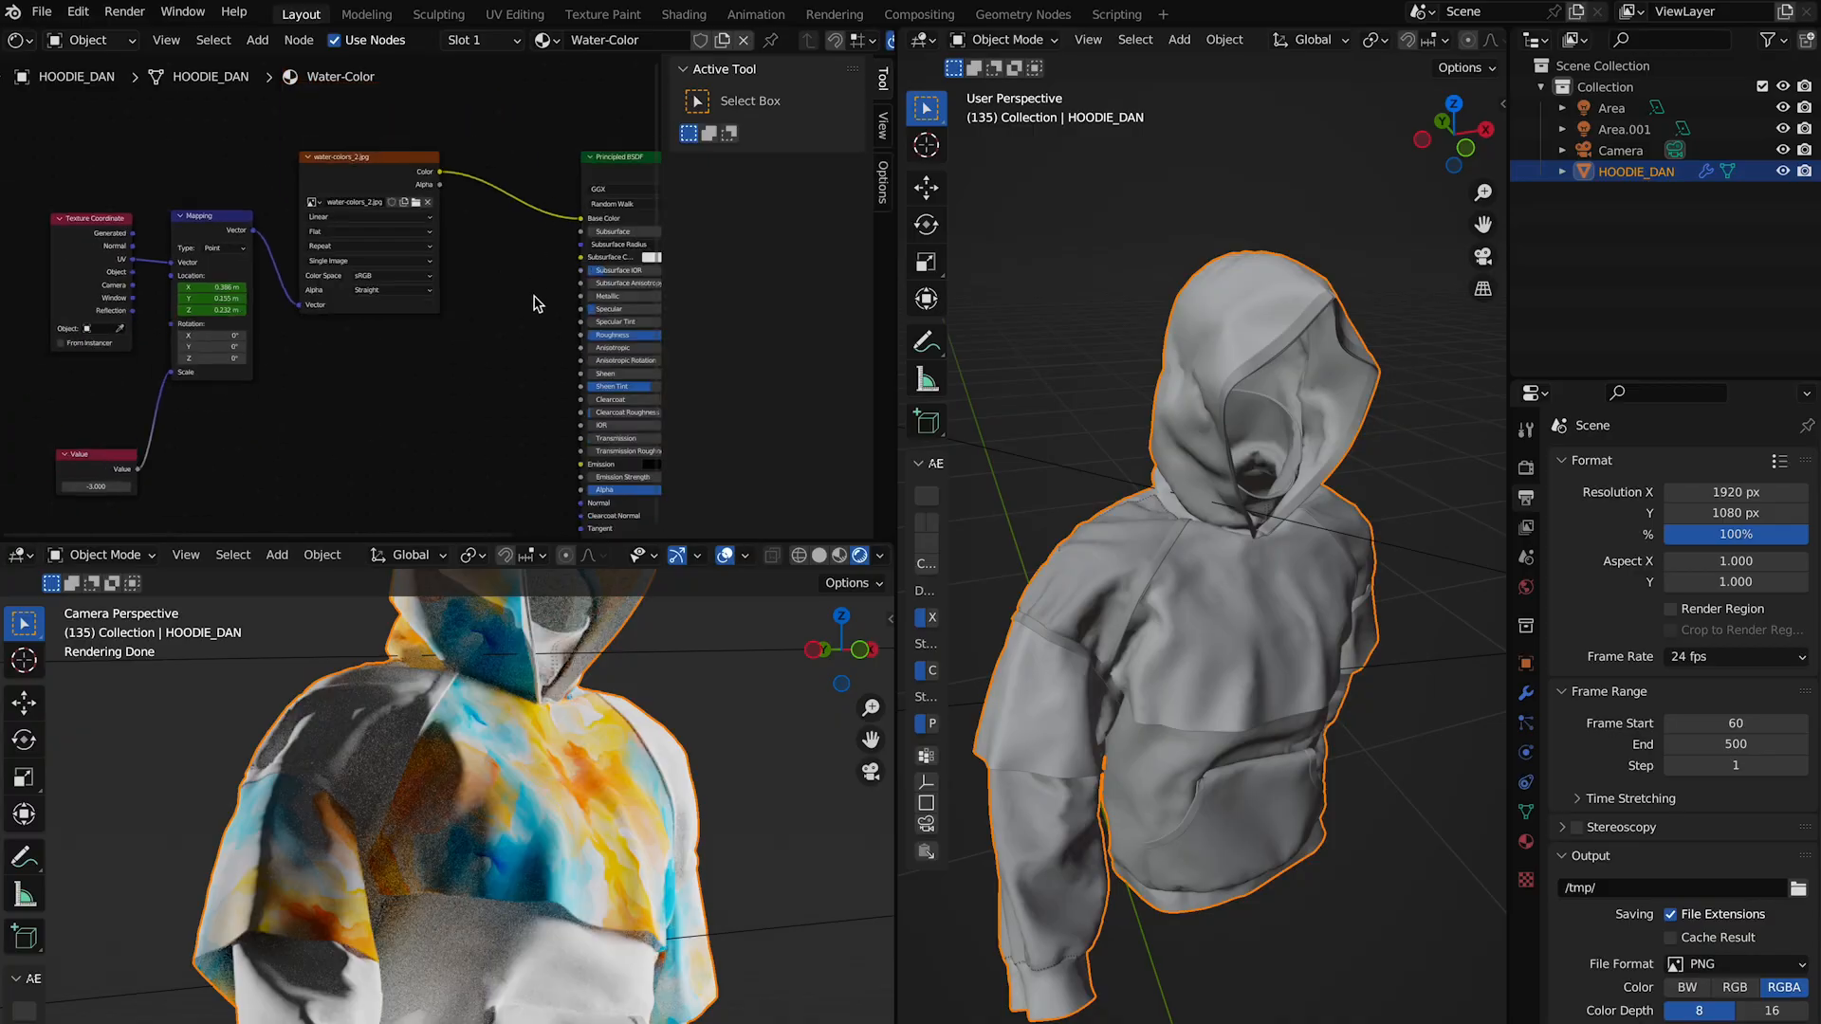
# - Set the Water-Color shader's Subsurface IOR to 1.010, Metallic to 0.152, Specular to 0.225 and Roughness to 0
pyautogui.scroll(-1, 516, 302)
pyautogui.moveTo(472, 300); pyautogui.dragTo(265, 272, button='middle')
pyautogui.scroll(2, 475, 344)
pyautogui.moveTo(471, 343); pyautogui.dragTo(376, 324, button='middle')
pyautogui.scroll(5, 484, 289)
pyautogui.scroll(3, 406, 313)
pyautogui.moveTo(389, 278); pyautogui.dragTo(235, 278)
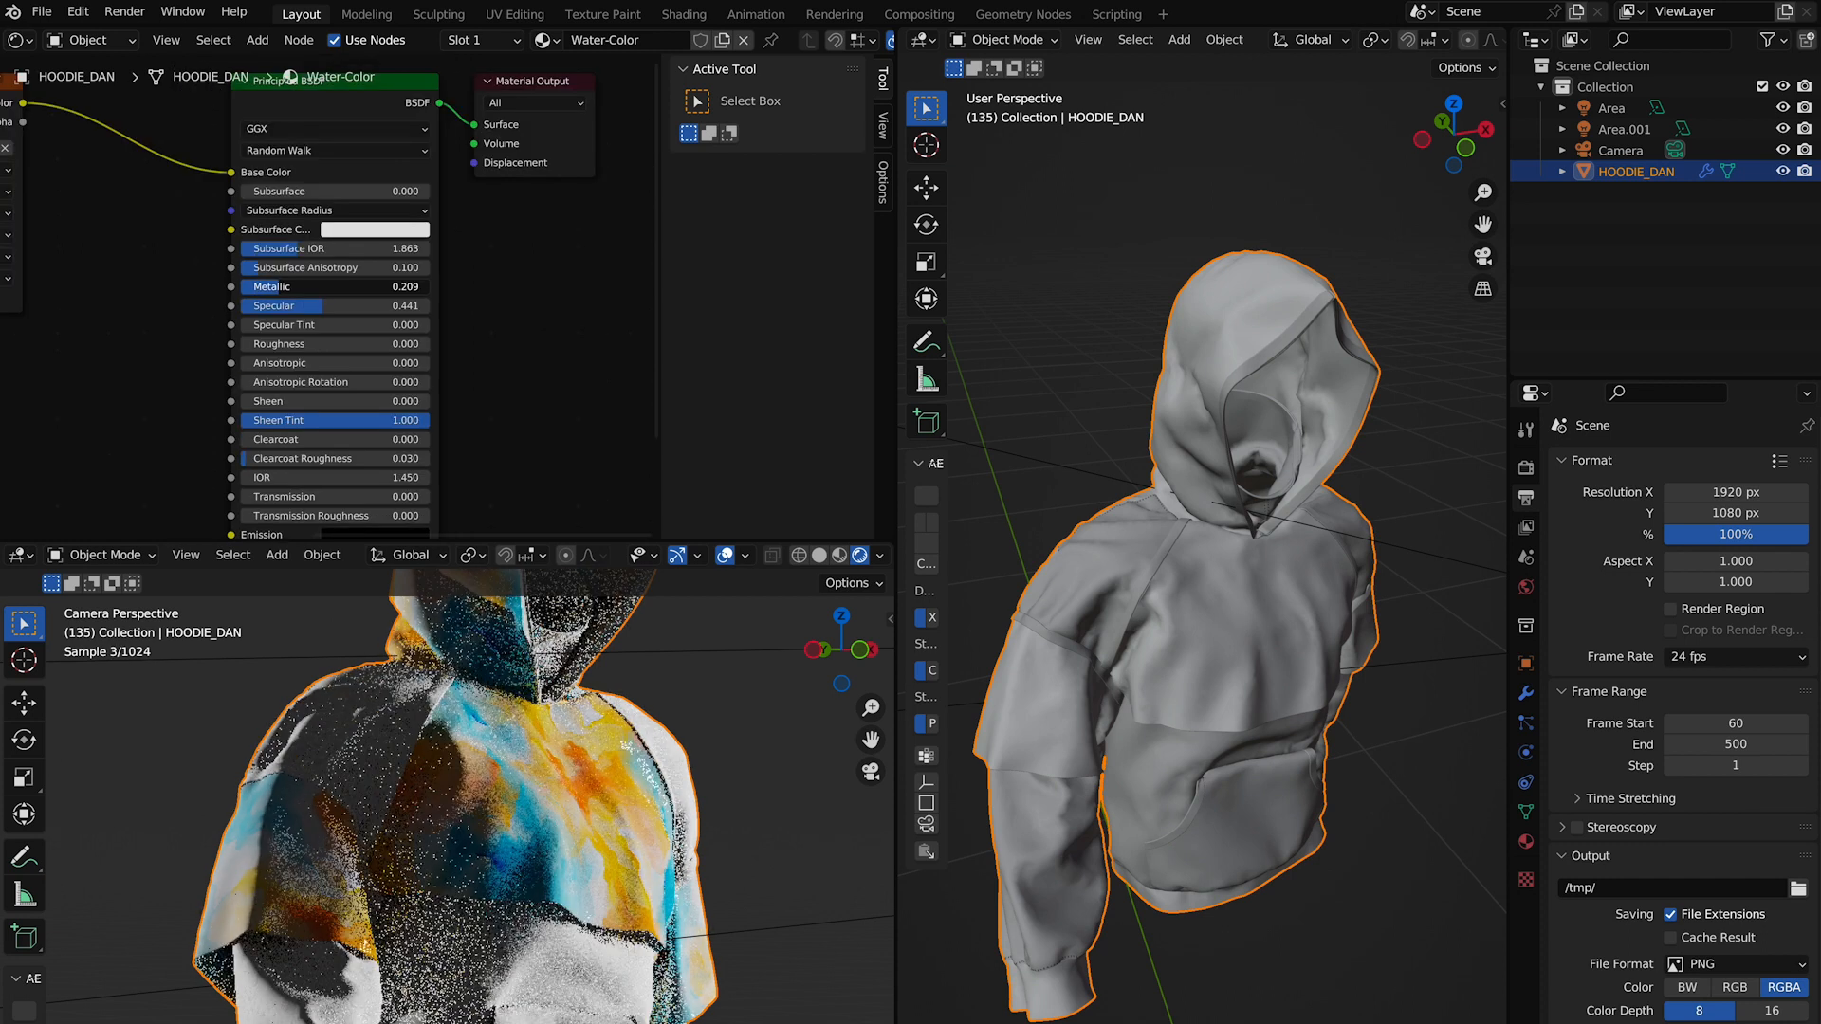
pyautogui.moveTo(335, 286); pyautogui.dragTo(376, 306)
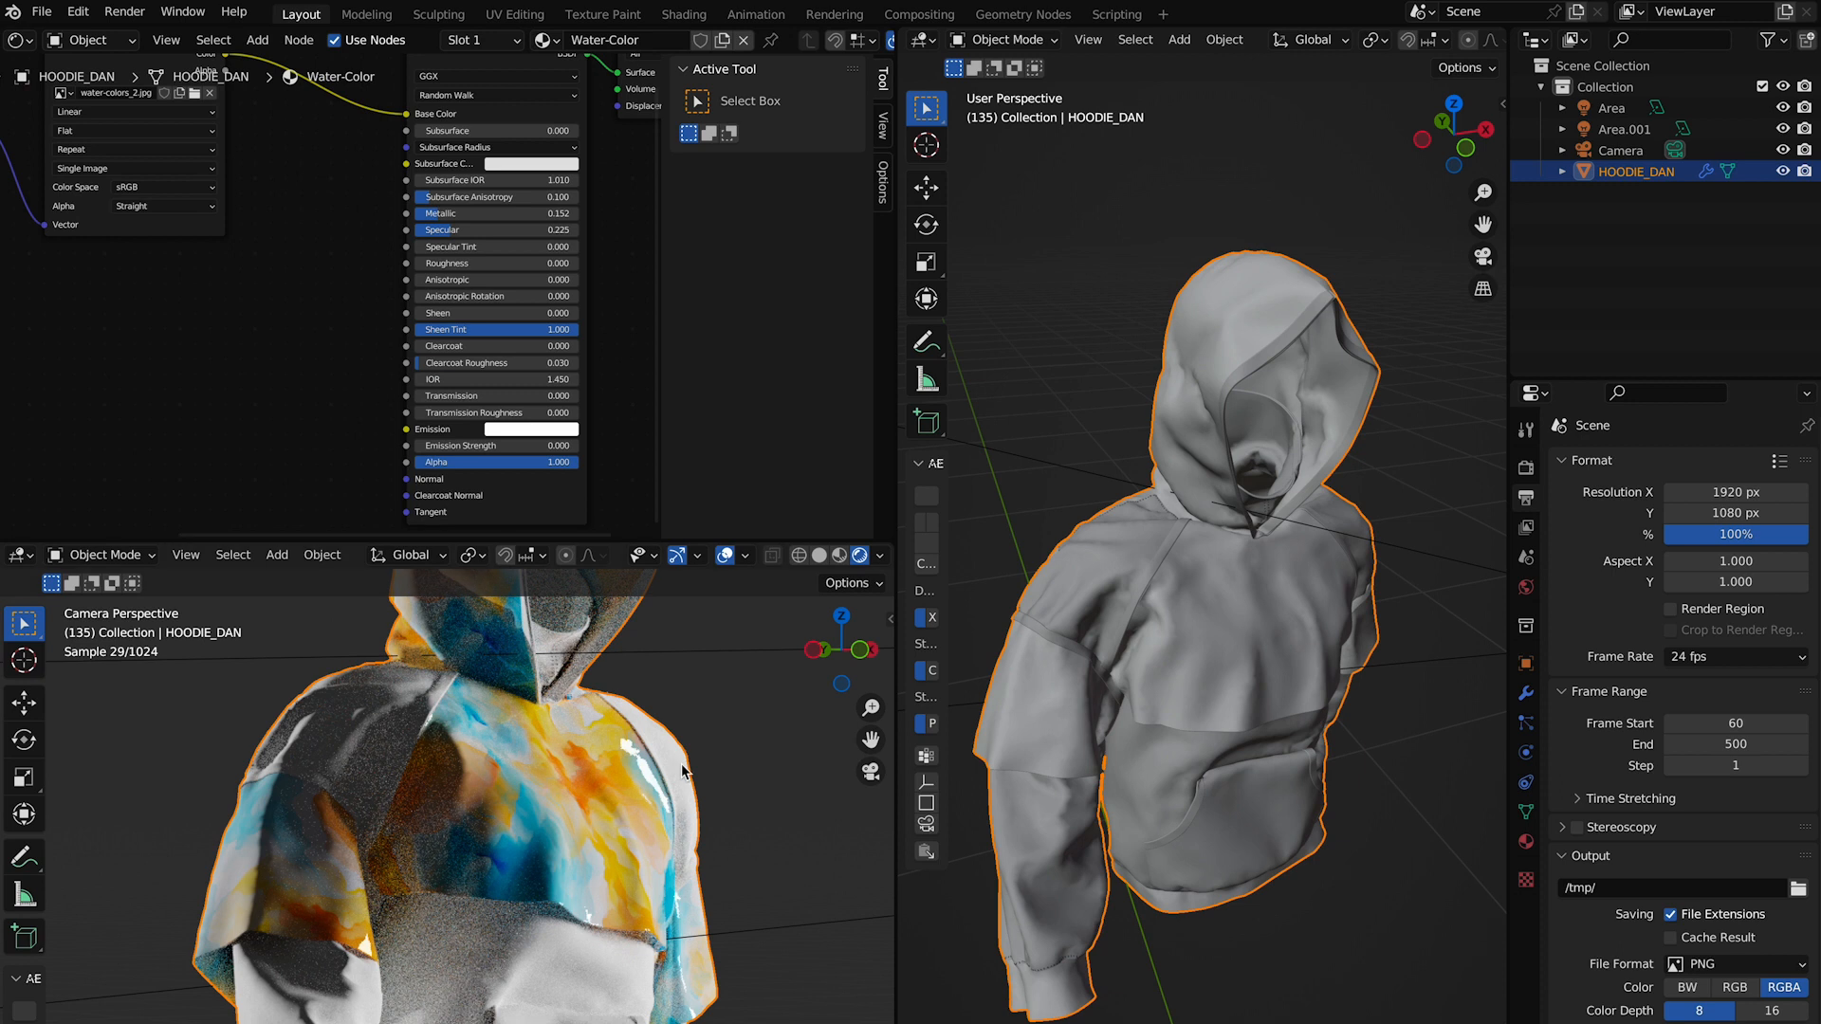
pyautogui.scroll(-4, 678, 766)
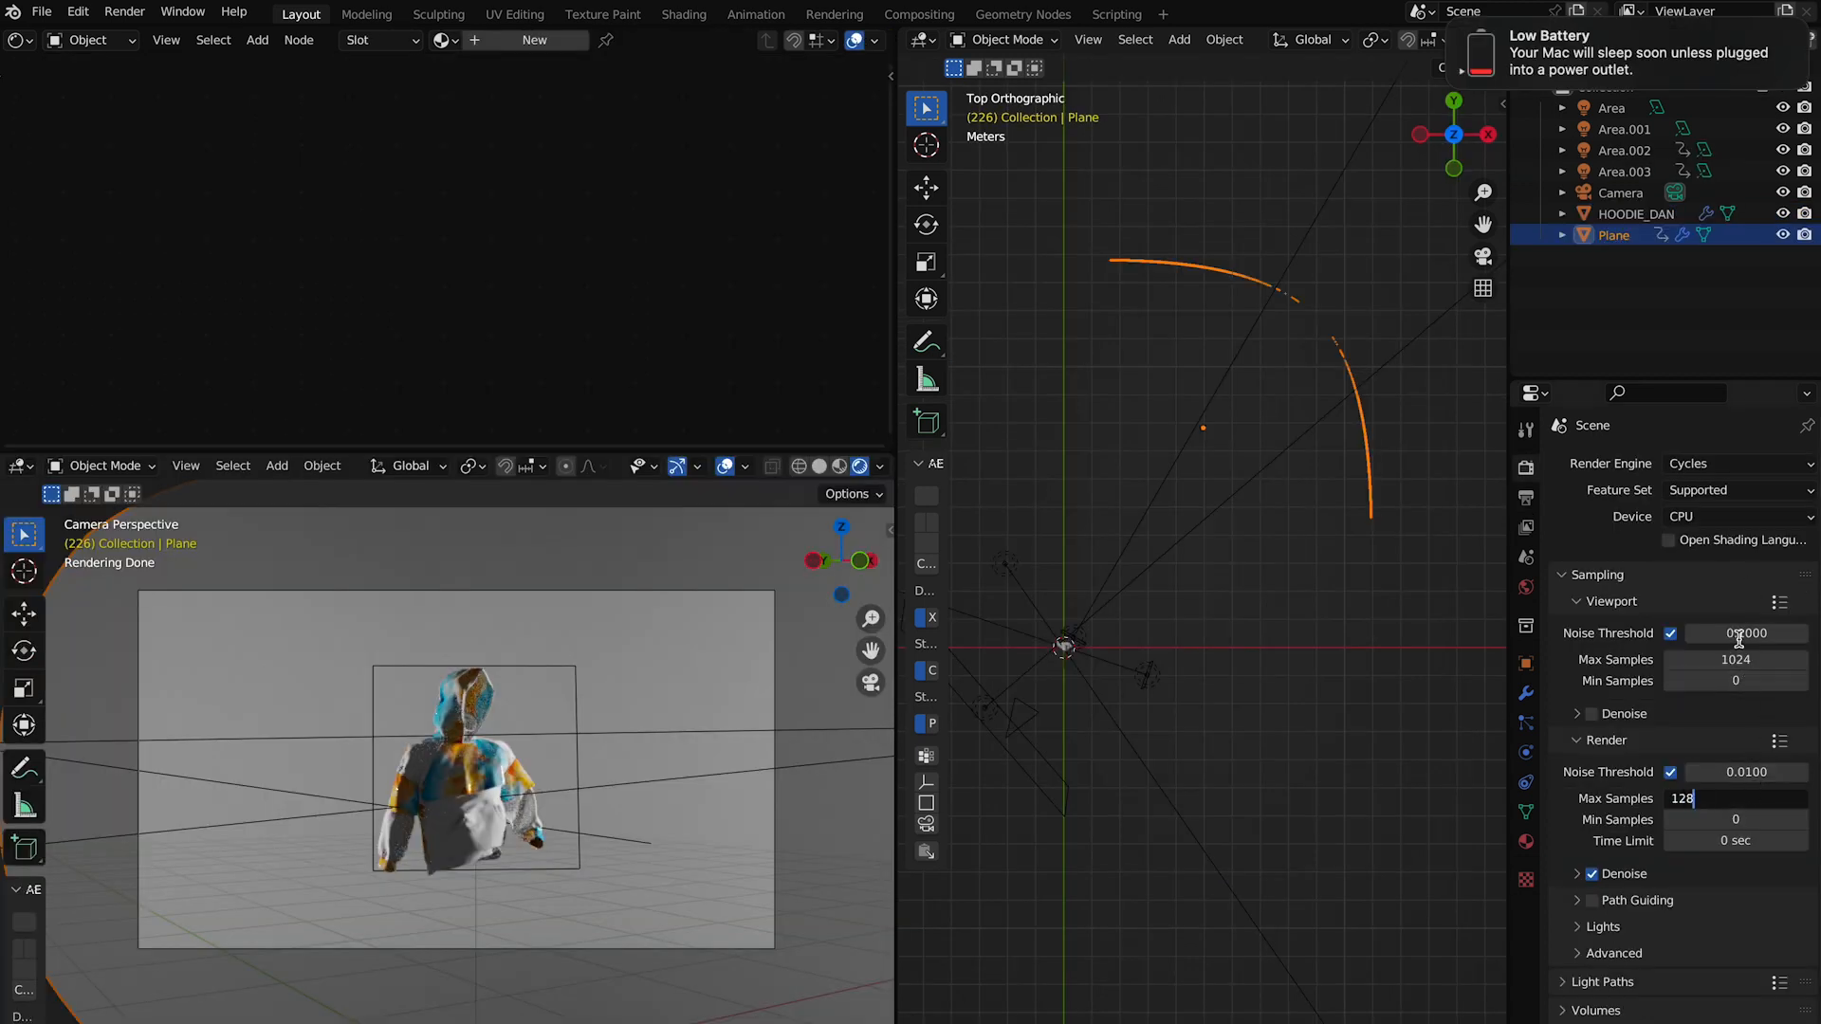
# - Set the Cycles maximum samples to 128 for the final render and 10 for the viewport
pyautogui.press('Return')
pyautogui.click(1734, 657)
pyautogui.press('Return')
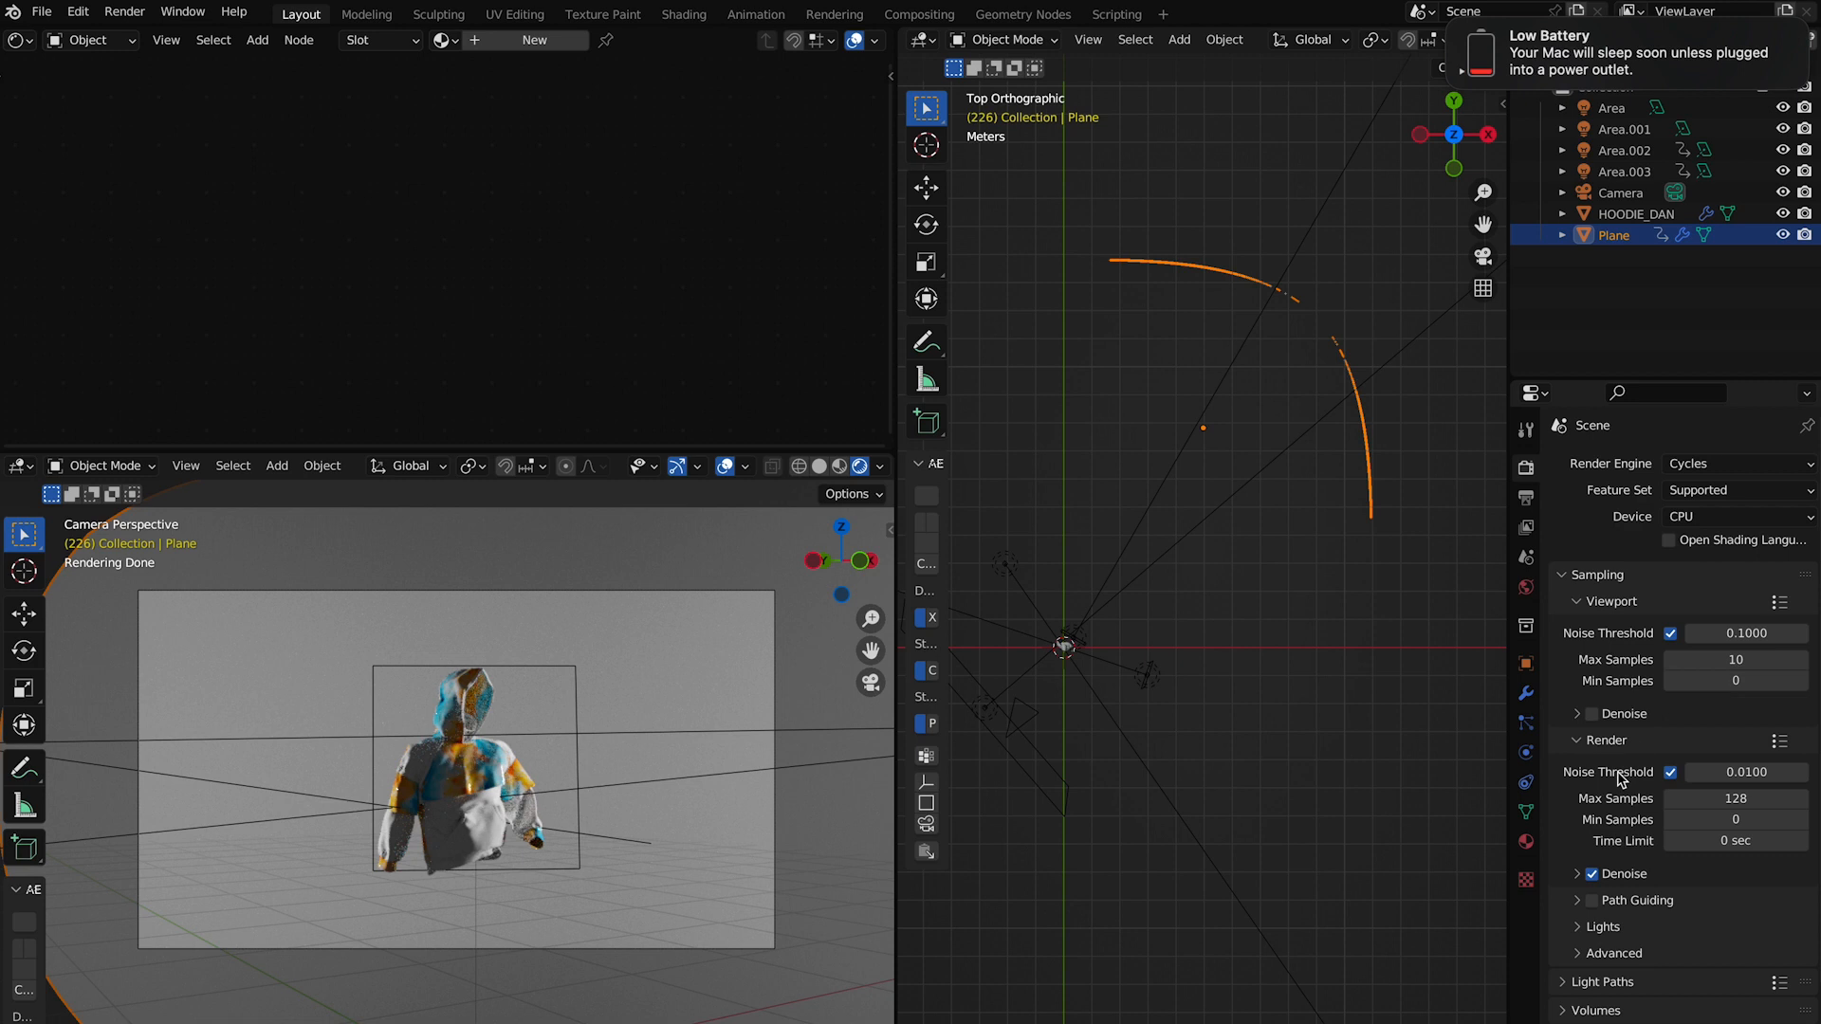
pyautogui.scroll(-2, 1593, 884)
pyautogui.scroll(-2, 1580, 935)
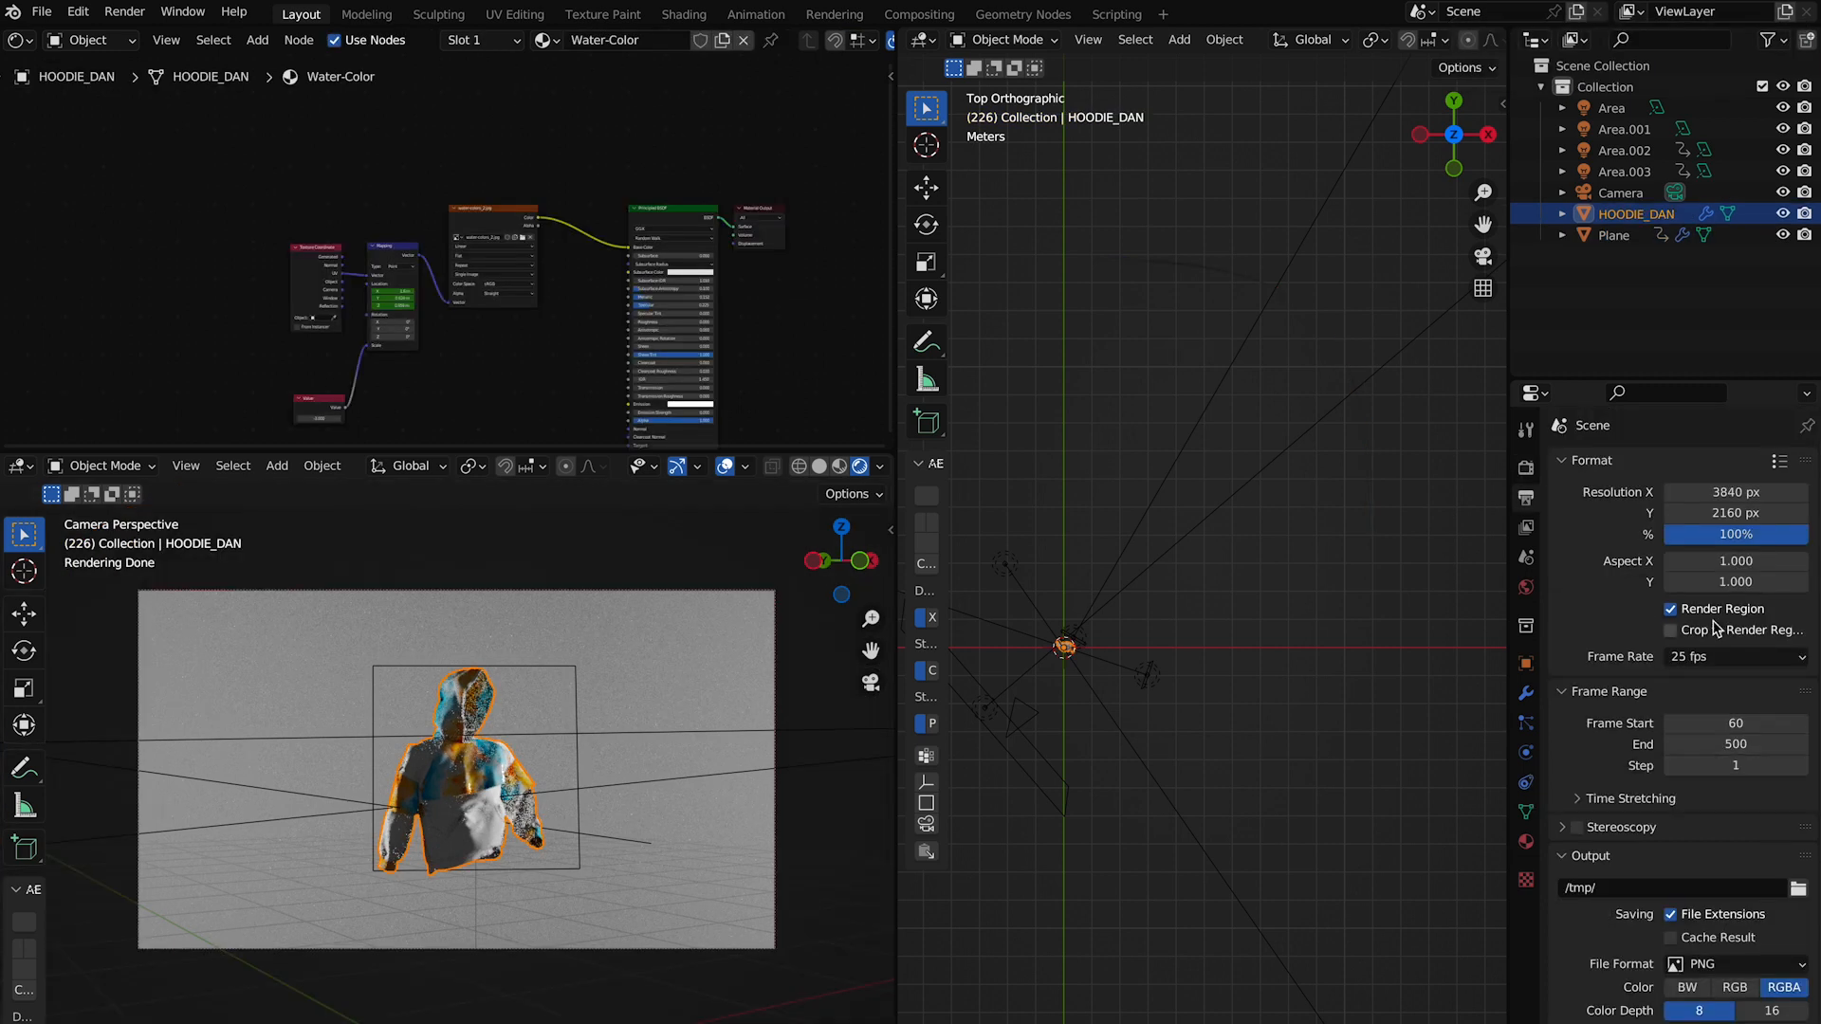
# - Create a Render folder inside VIDEO-1 and set the output path there with the file prefix HOODIE_DAN-
pyautogui.click(1795, 892)
pyautogui.rightClick(654, 605)
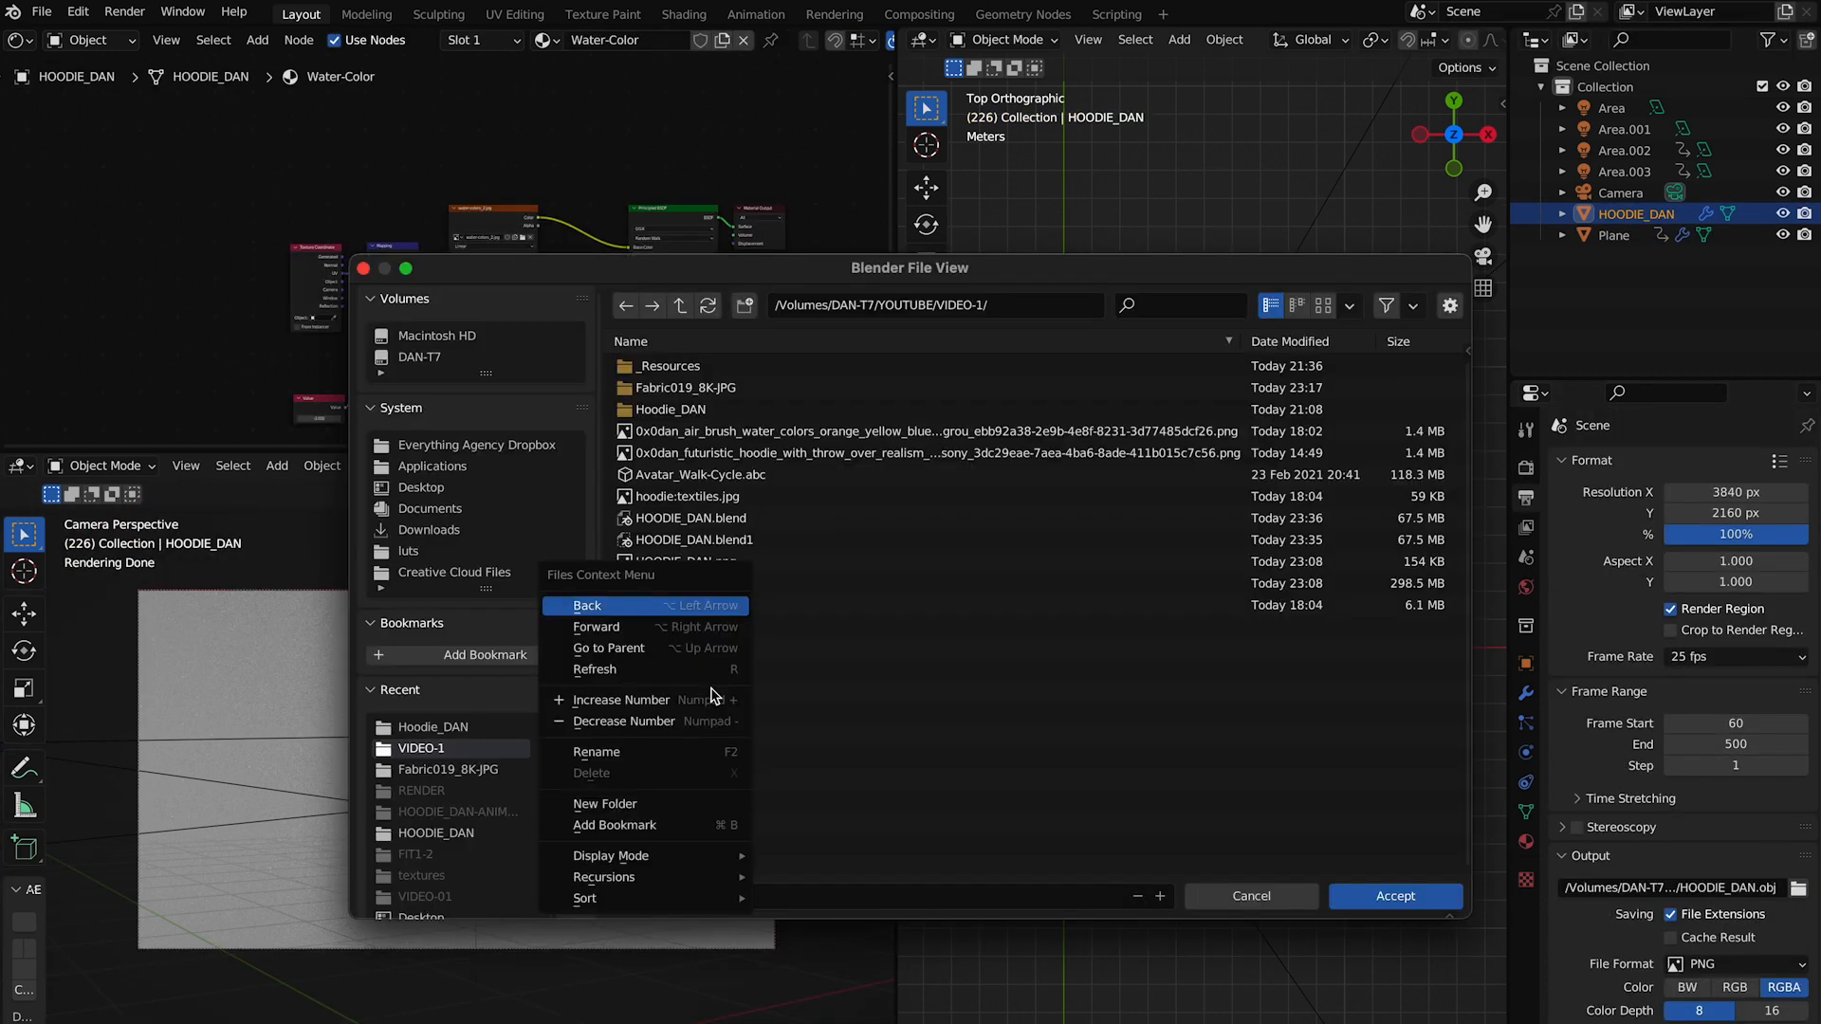
pyautogui.click(650, 803)
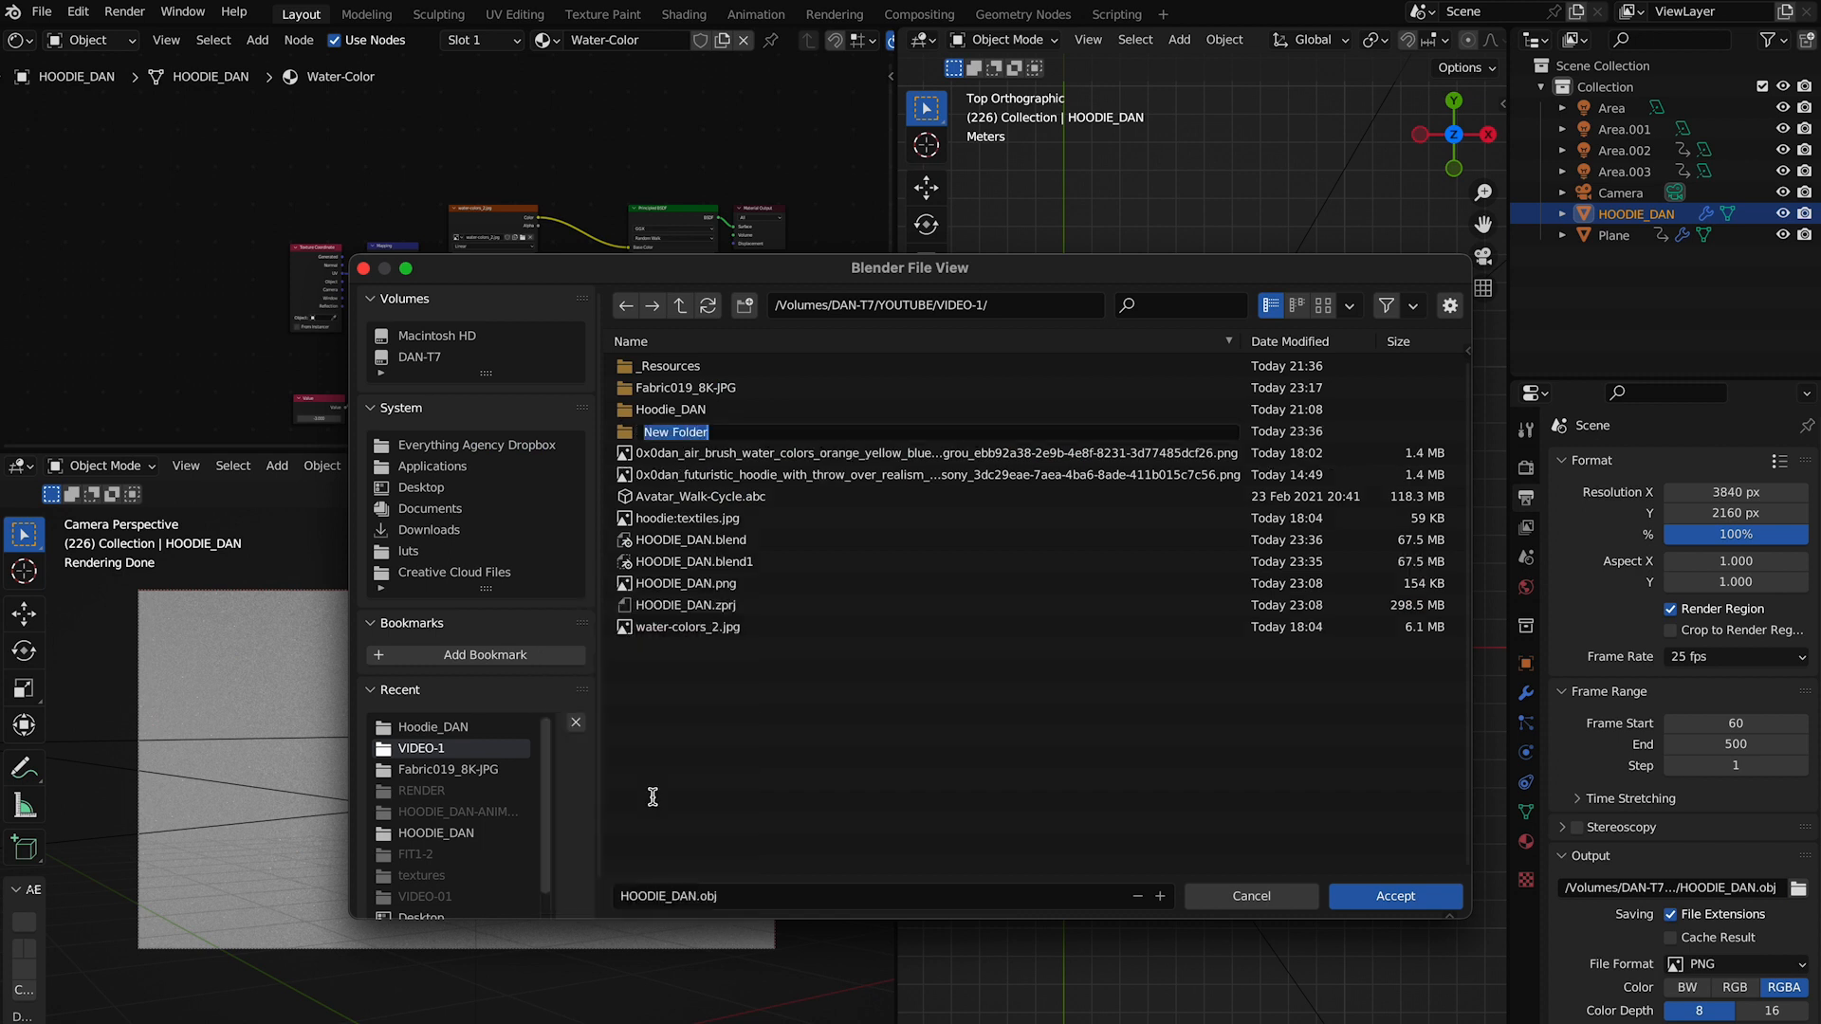
pyautogui.write('Render')
pyautogui.press('Return')
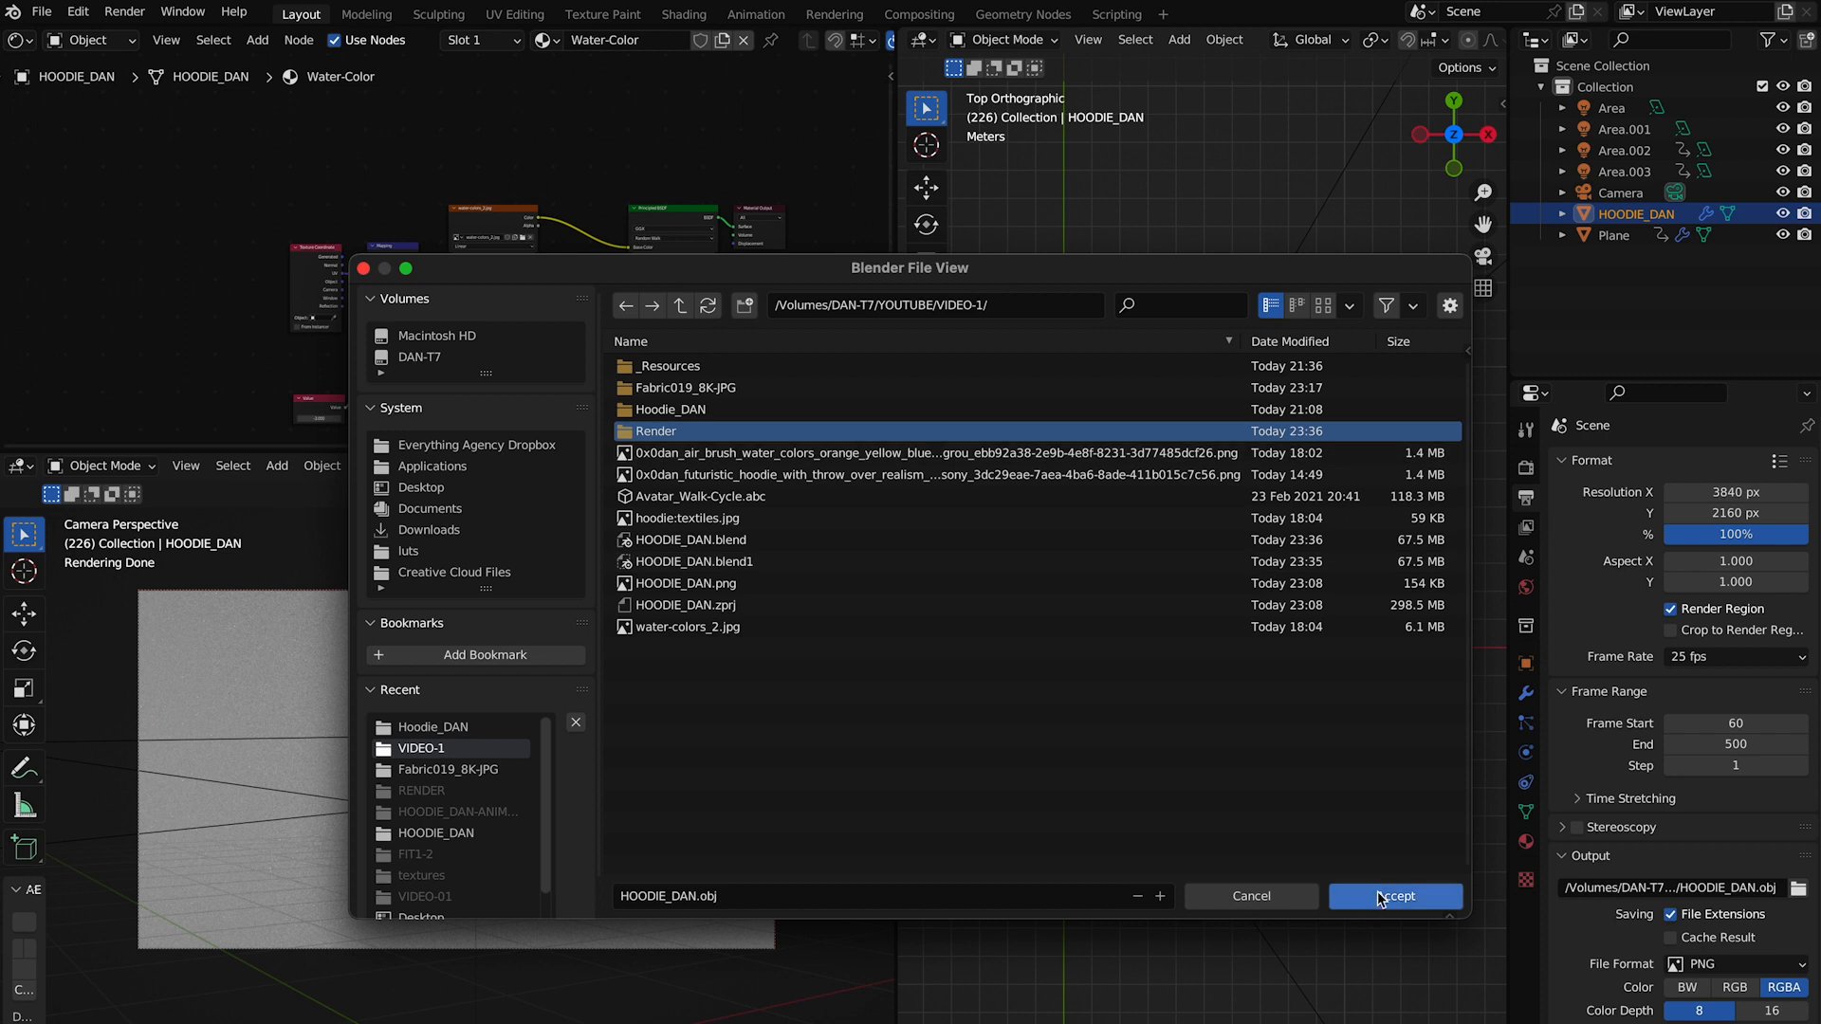
pyautogui.click(1381, 896)
pyautogui.click(1381, 896)
# - Render the full hoodie animation
pyautogui.click(42, 11)
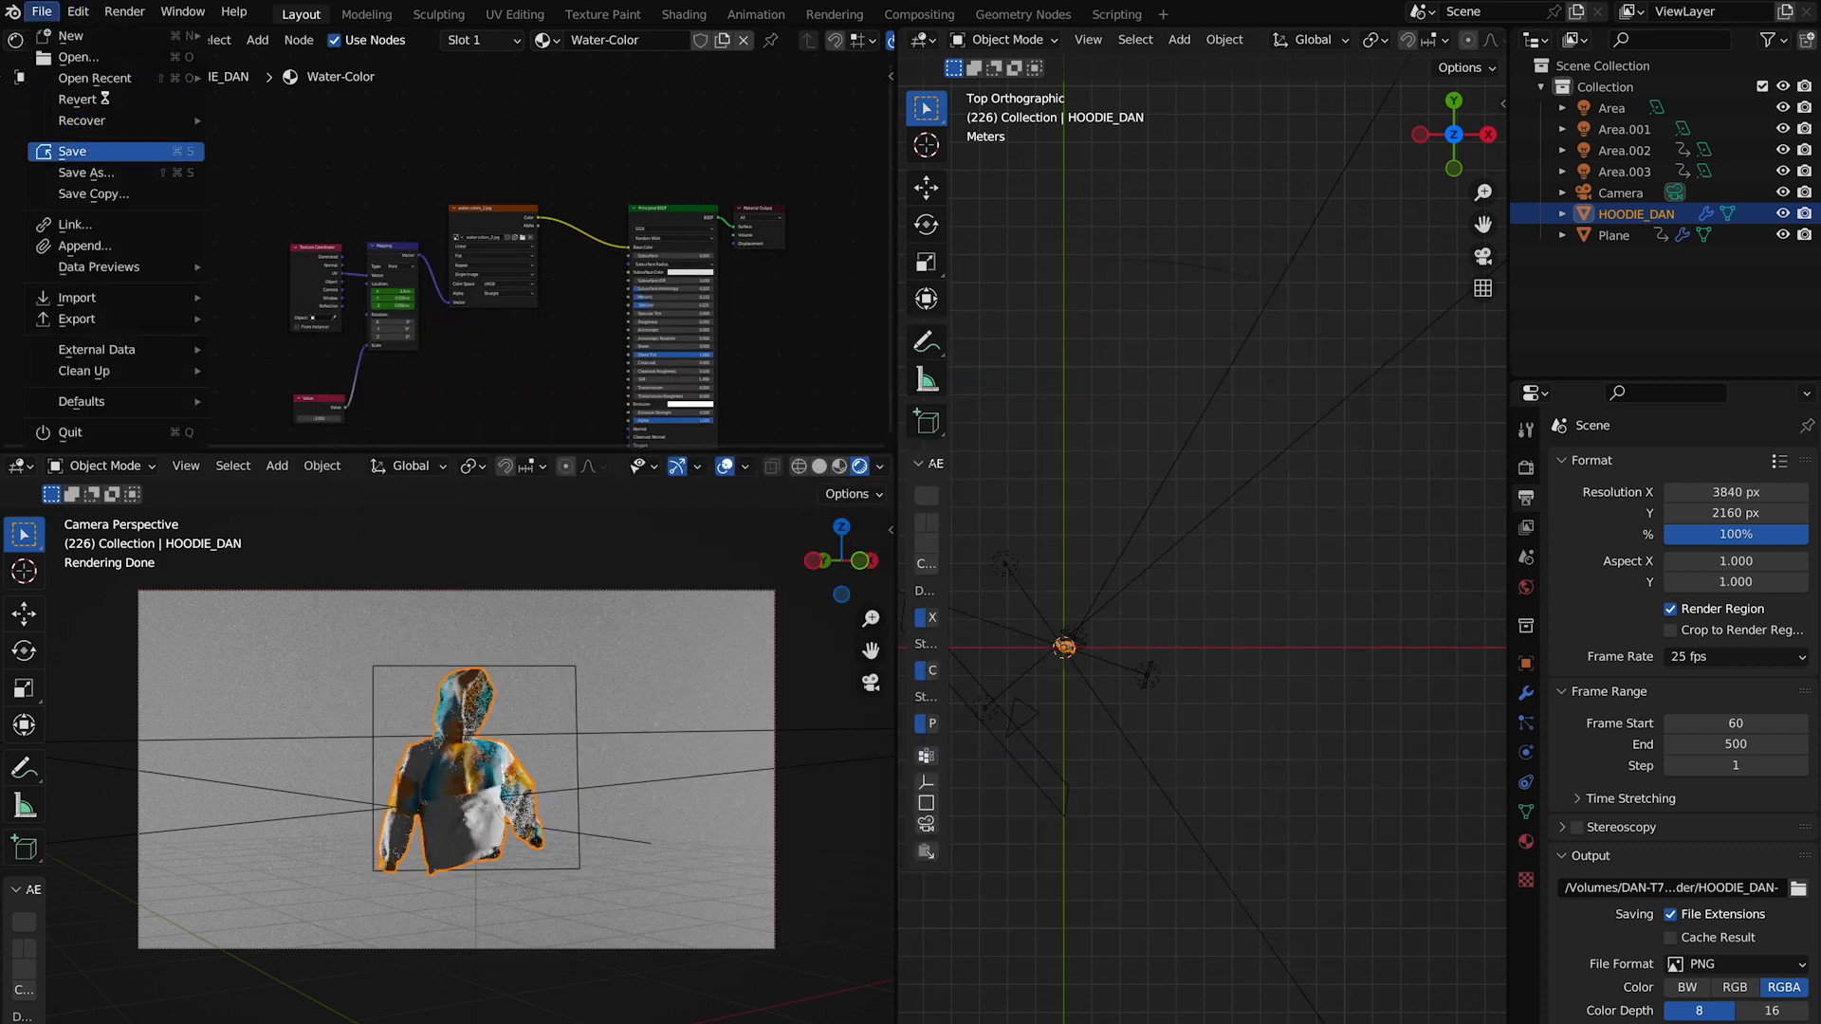
pyautogui.click(124, 13)
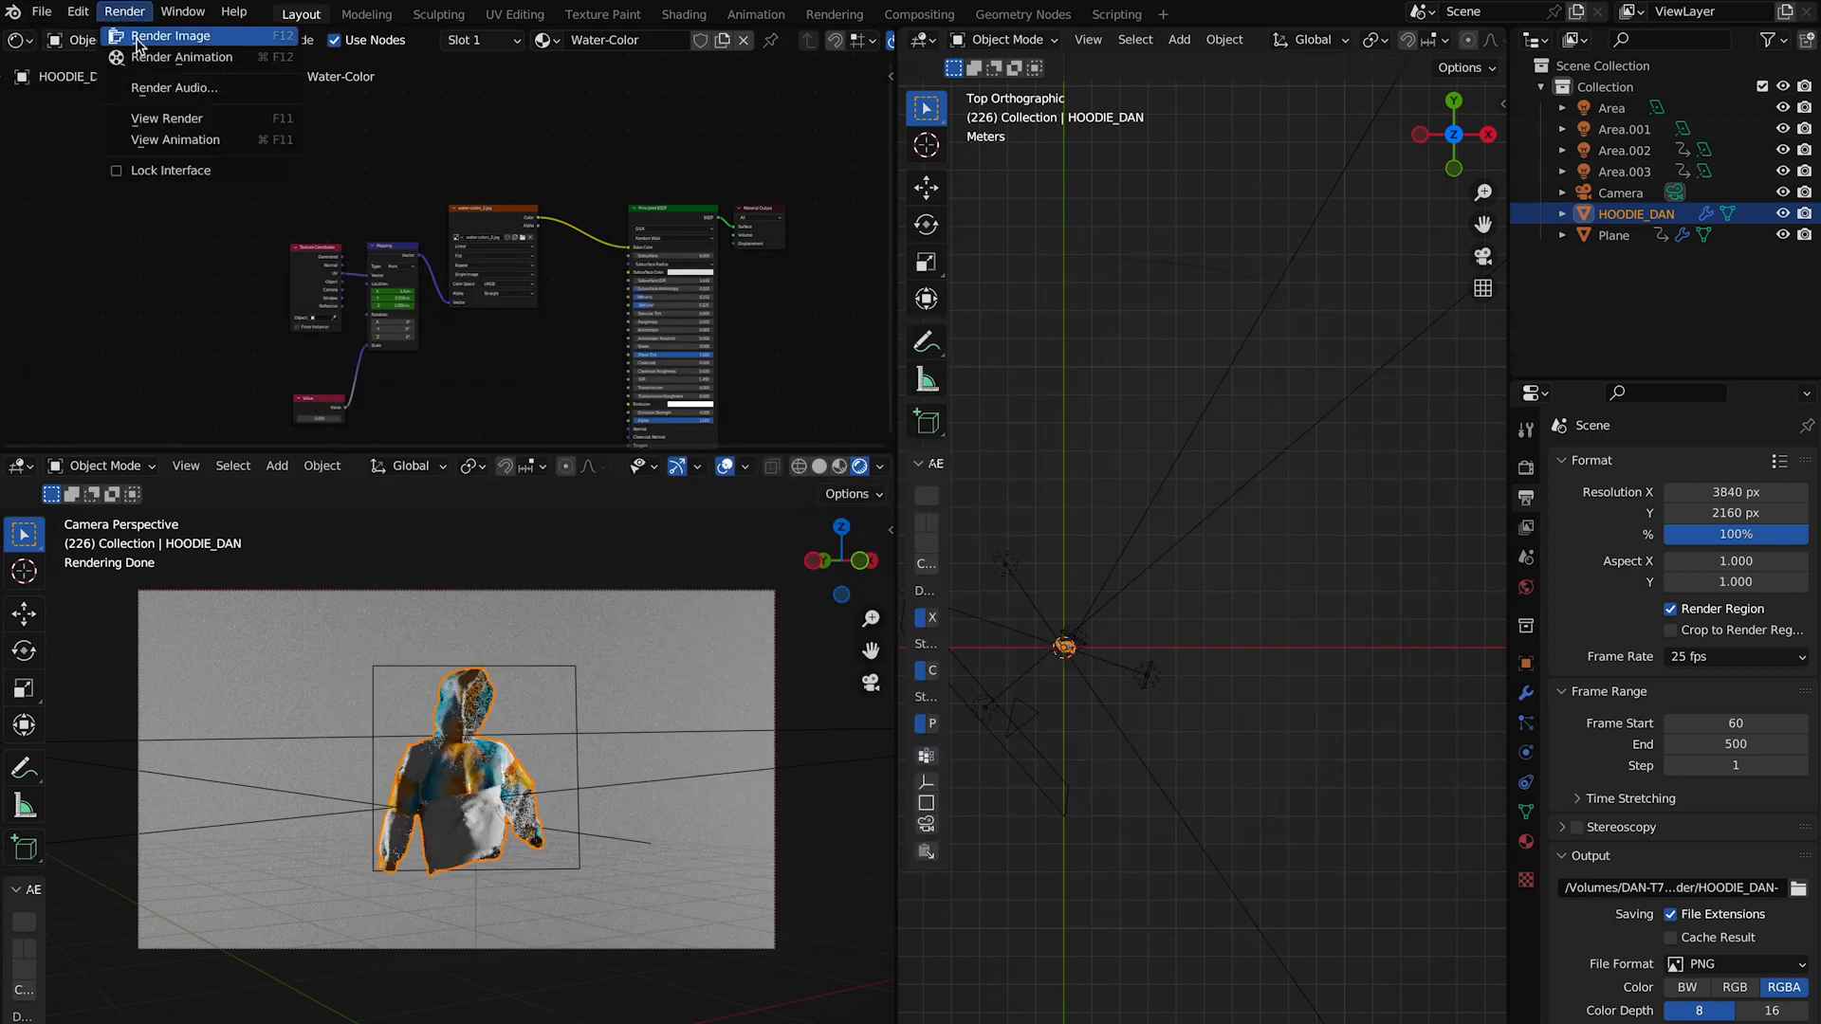
pyautogui.click(184, 57)
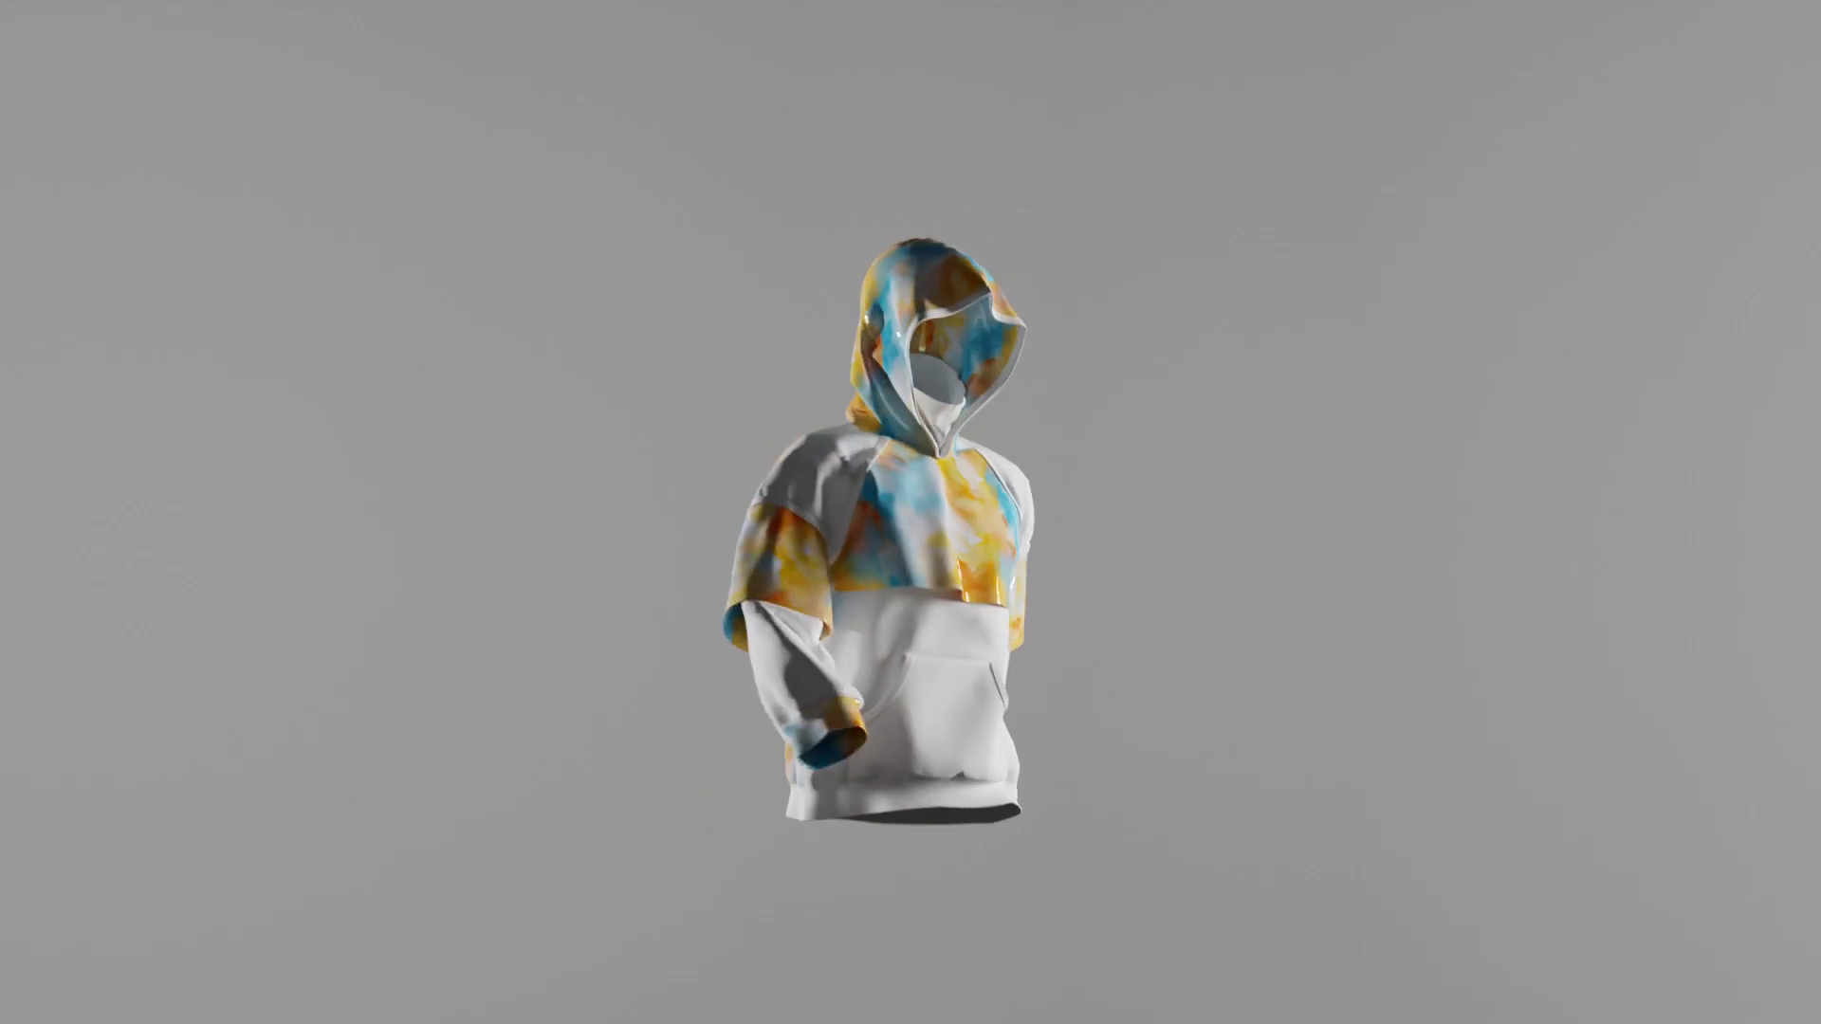